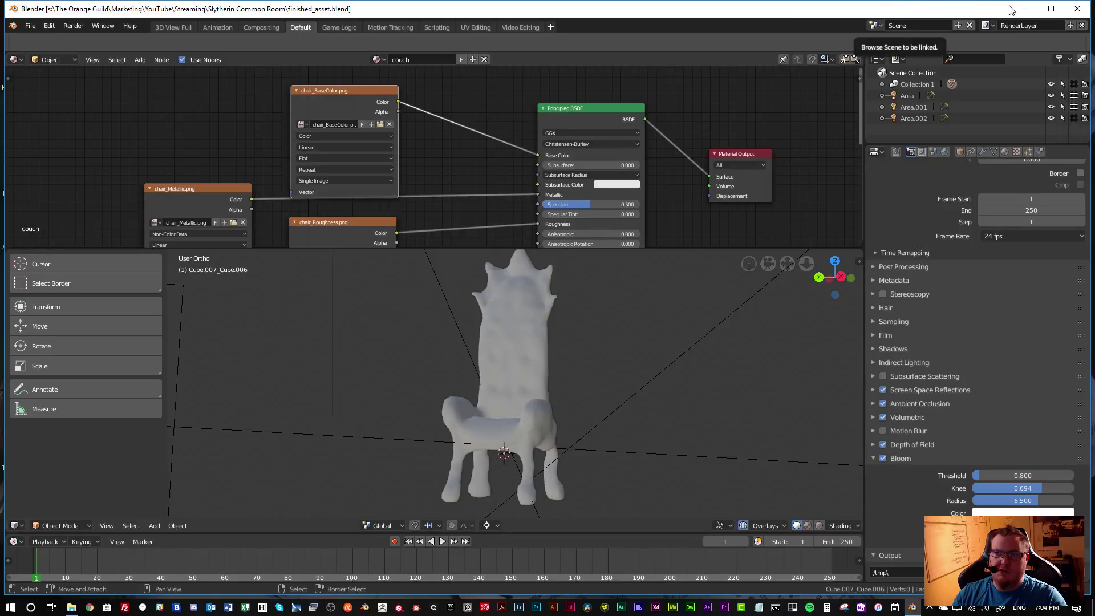
Examine the untextured high-back chair and the area lights placed around it in the 3D view
left_click(1050, 9)
middle_click_drag(512, 361, 572, 382)
scroll(502, 361, "down", 8)
middle_click_drag(502, 361, 382, 386)
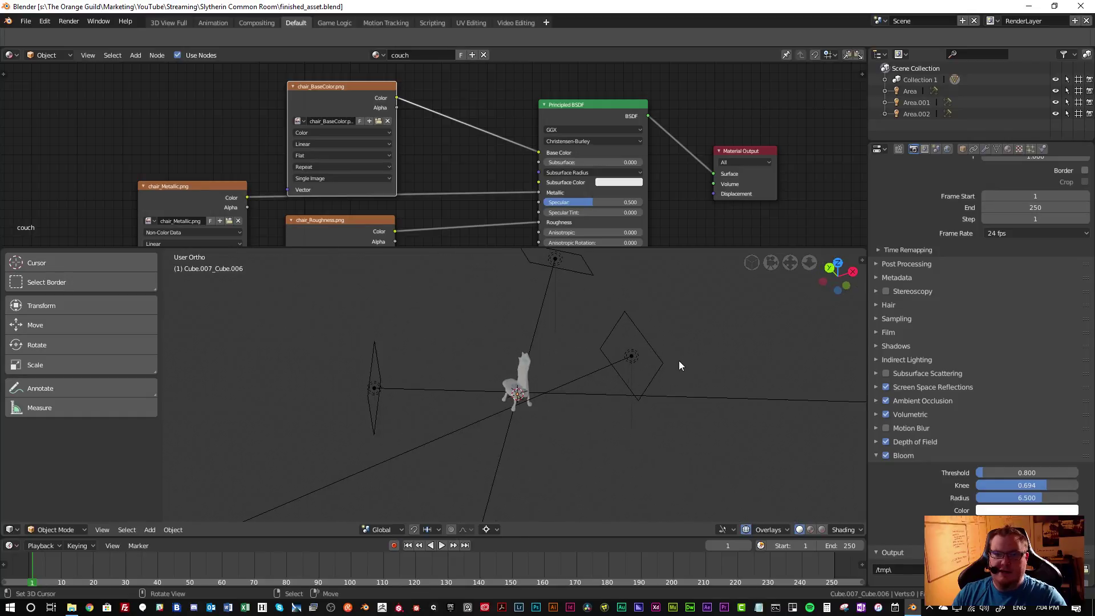
middle_click_drag(624, 357, 532, 382)
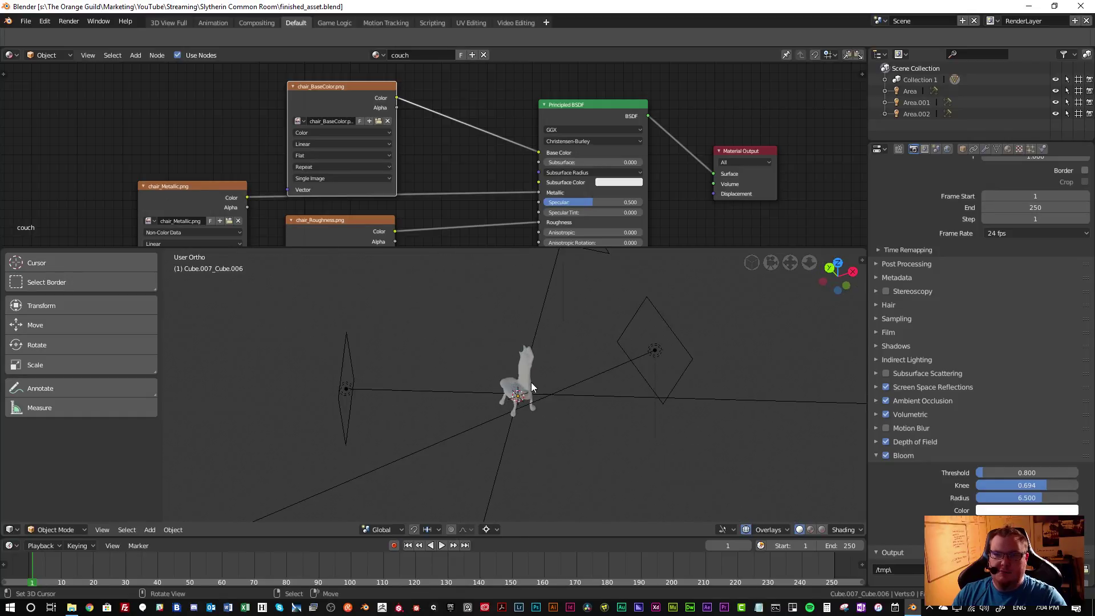
scroll(928, 222, "up", 5)
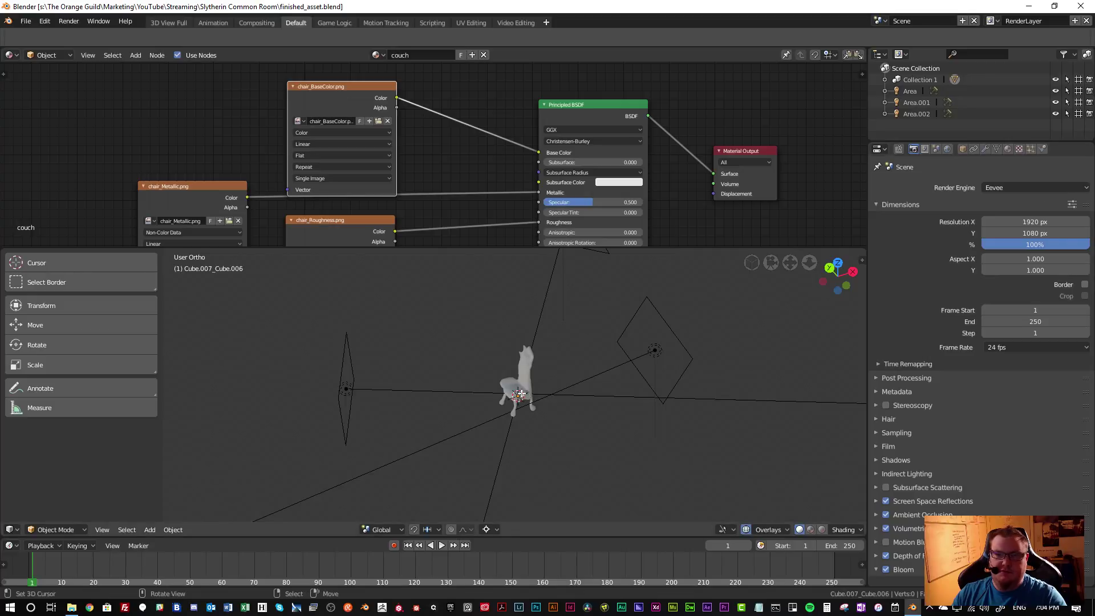
scroll(549, 385, "up", 5)
middle_click_drag(550, 385, 547, 362)
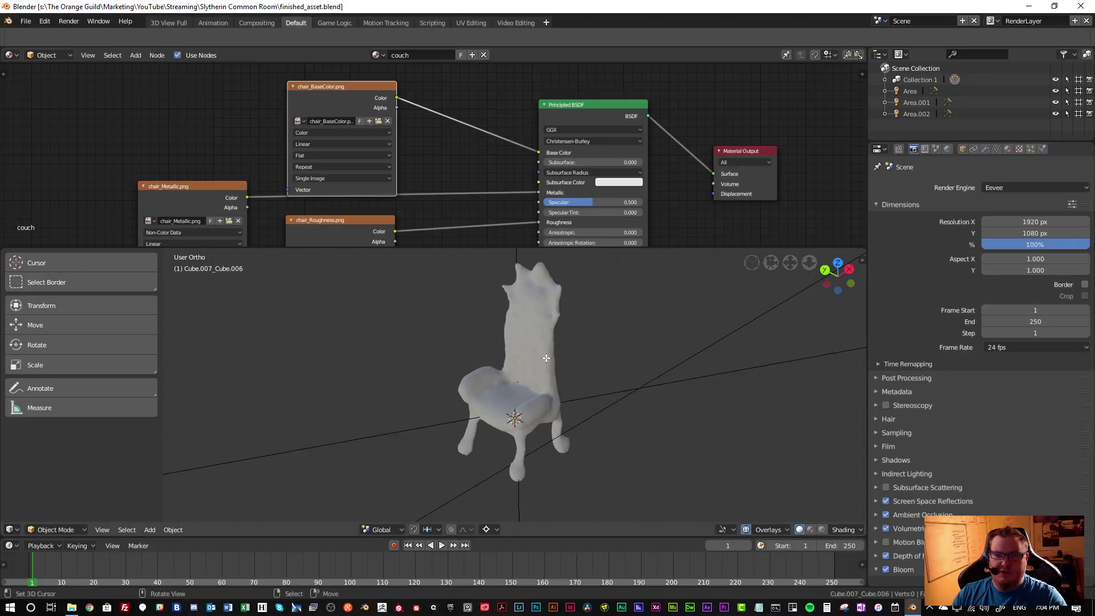
Maximize the 3D viewport, hide its tool shelf and display the chair in rendered shading
key("ctrl+space")
scroll(631, 302, "up", 3)
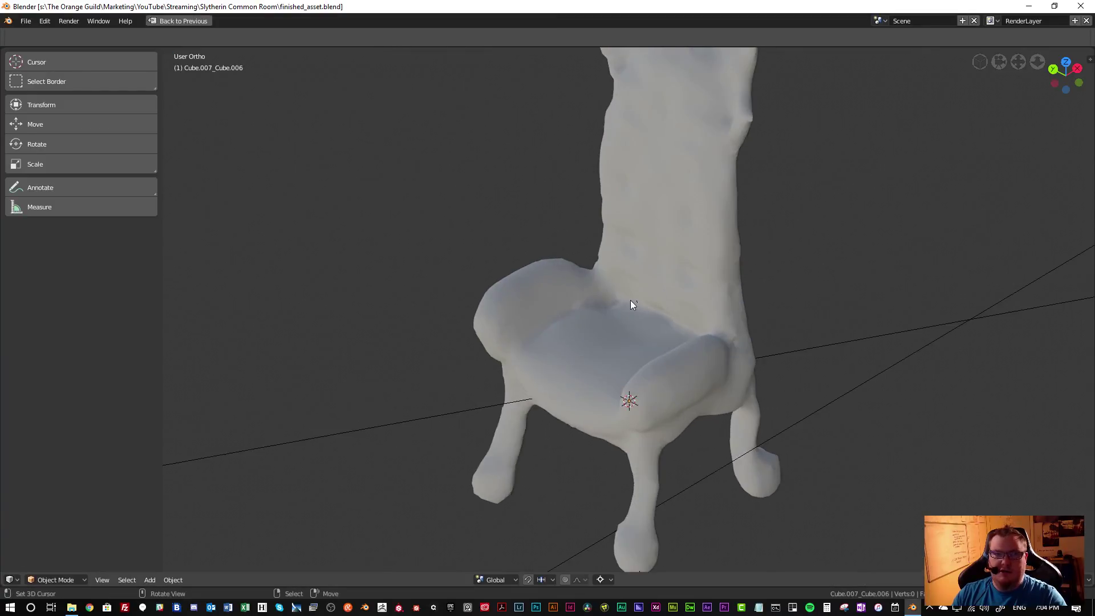
key("t")
scroll(631, 300, "down", 3)
middle_click_drag(569, 283, 519, 300, "shift")
scroll(517, 319, "up", 1)
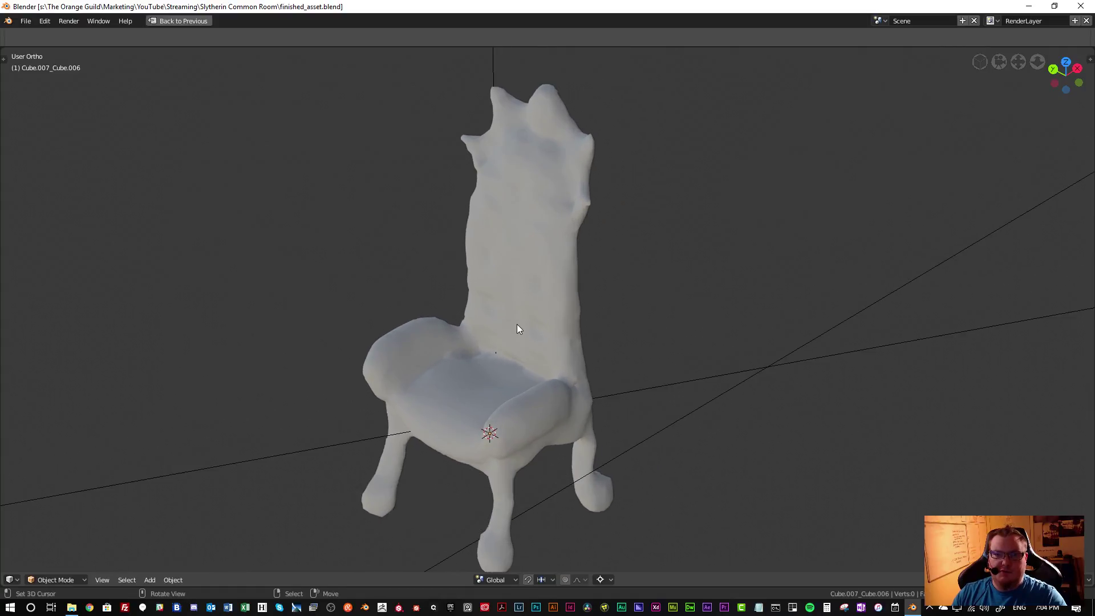
key("shift+z")
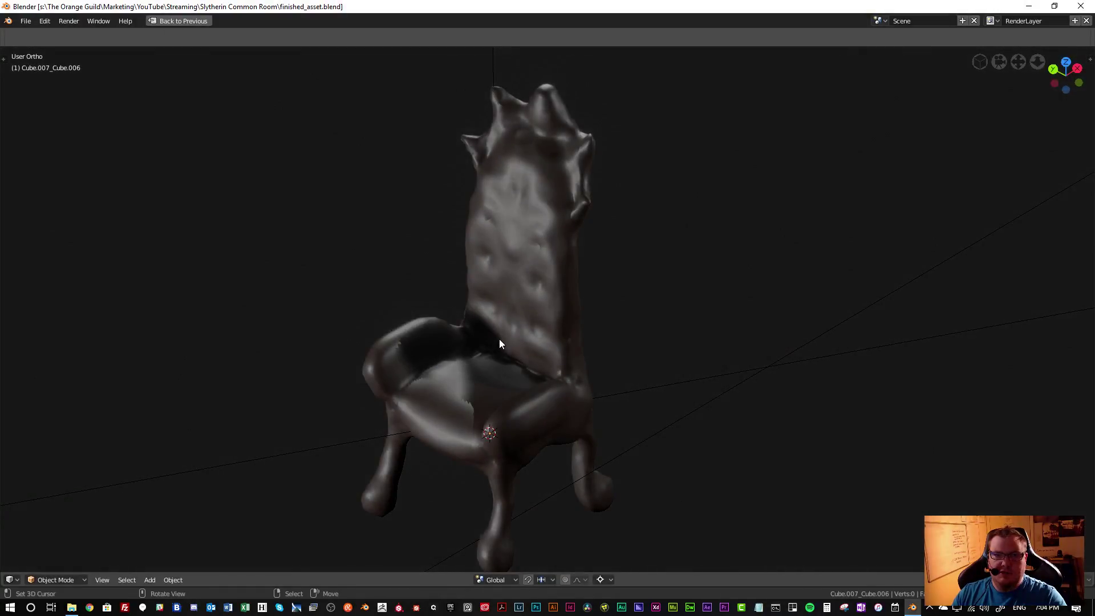
mouse_move(499, 339)
middle_mouse_down()
mouse_move(579, 336)
mouse_move(499, 344)
middle_mouse_up()
Select the chair and return from the maximized viewport to the layout with the node editor
right_click(477, 341)
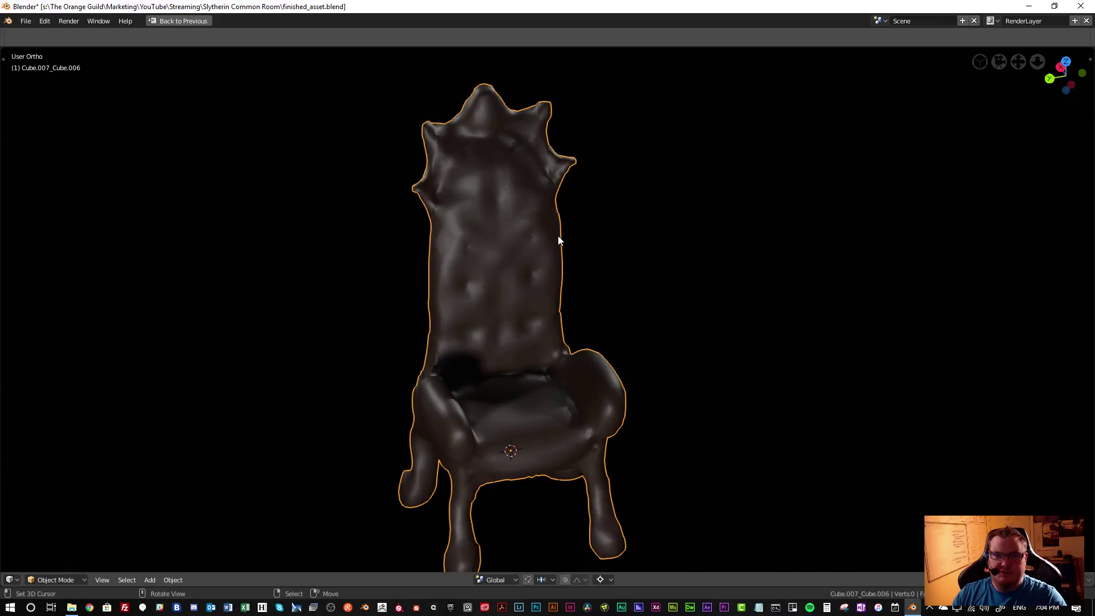
key("space")
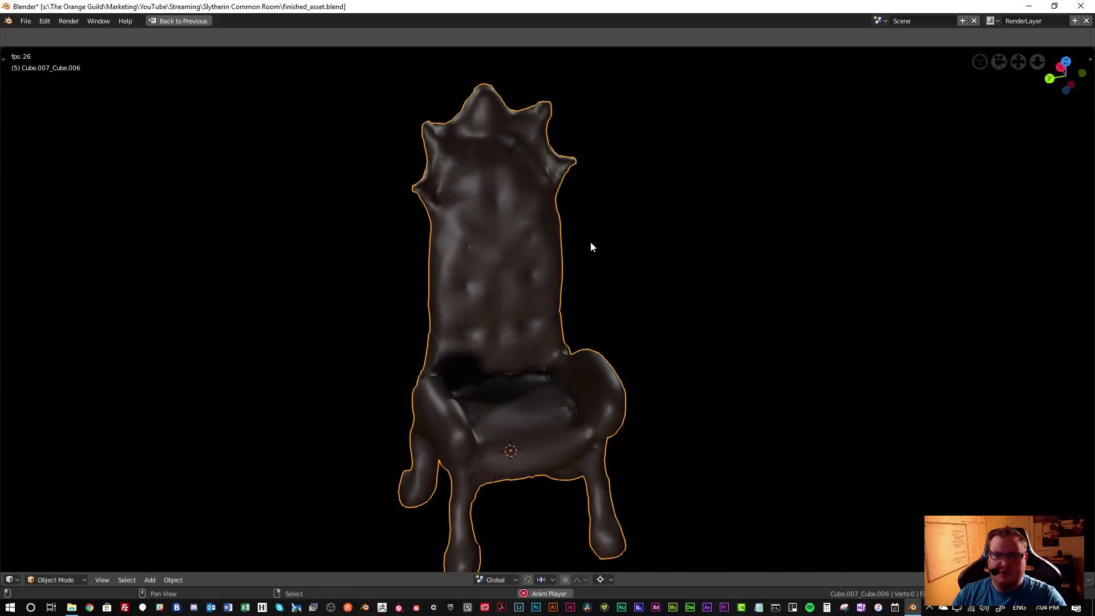
key("Escape")
key("ctrl+alt+space")
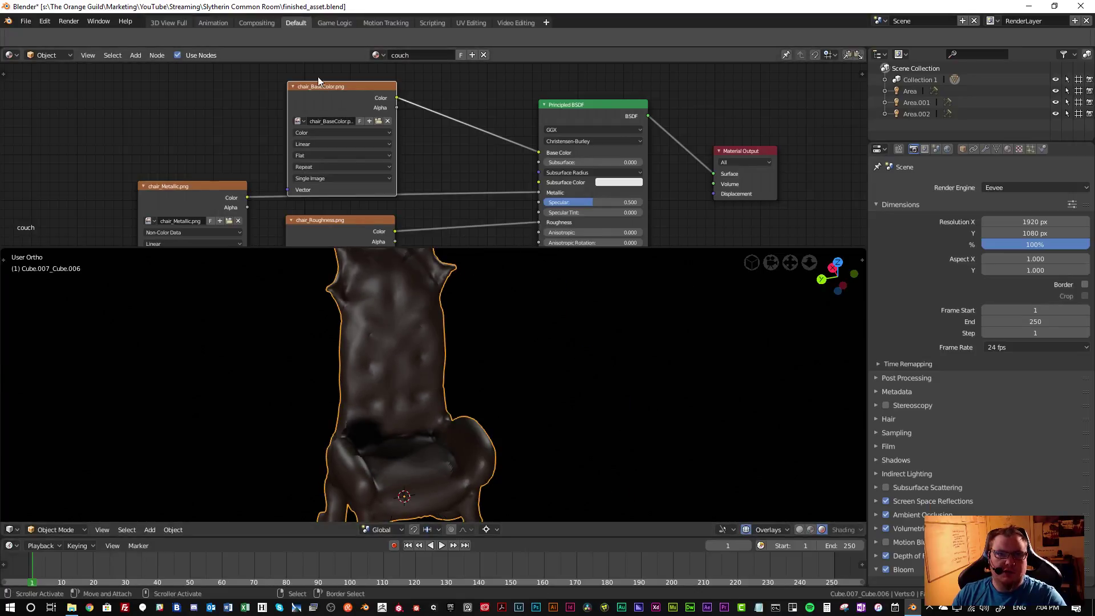
Review the couch material's base color, metallic and roughness texture nodes through to the Material Output node
scroll(446, 141, "down", 2)
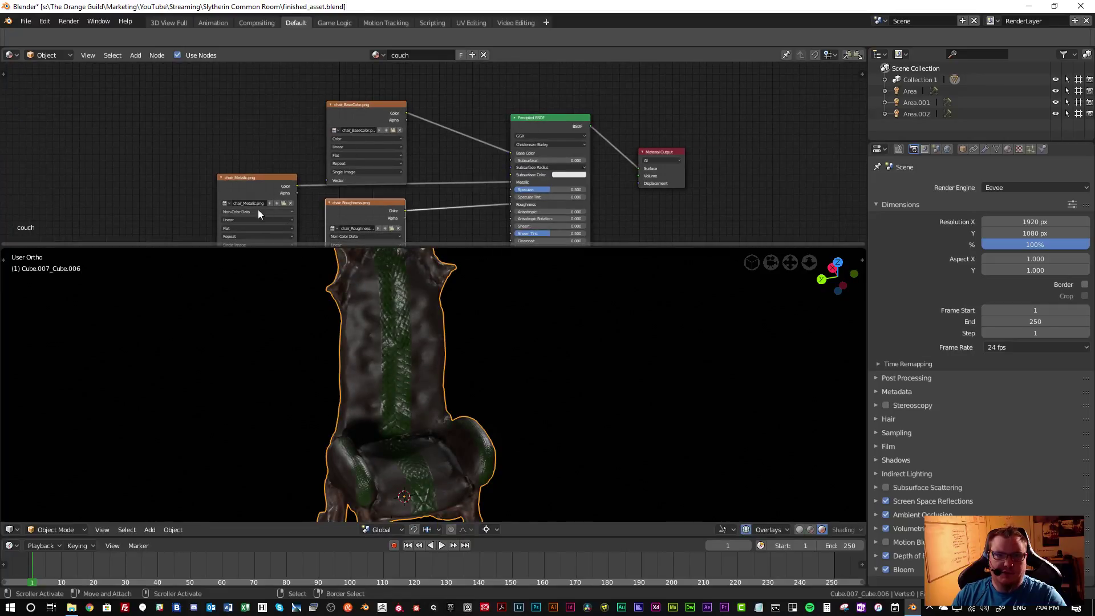
left_click_drag(371, 209, 374, 209)
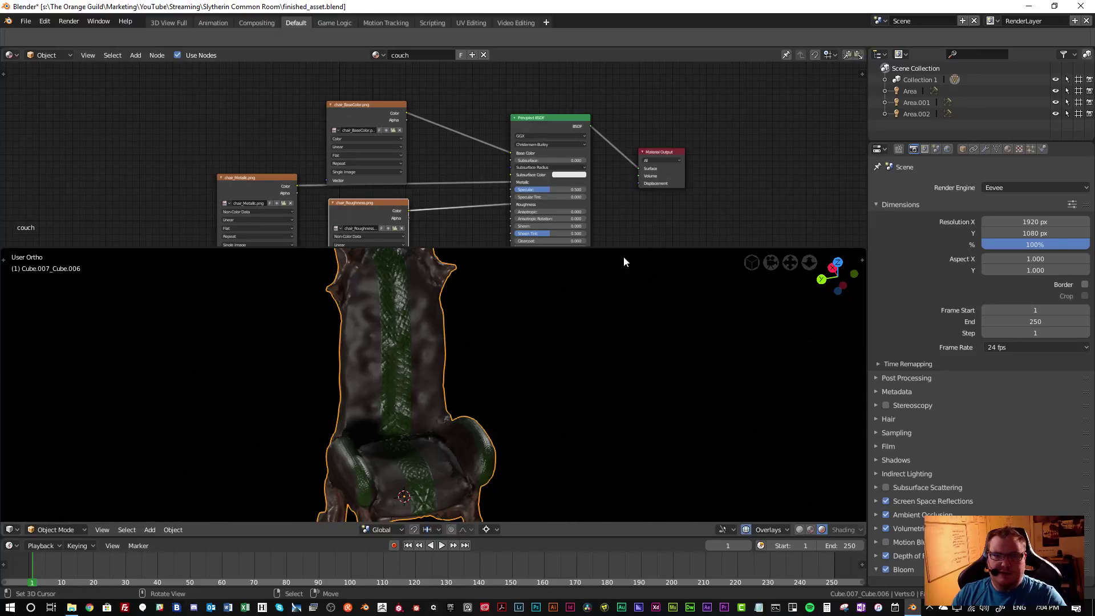
left_click(666, 155)
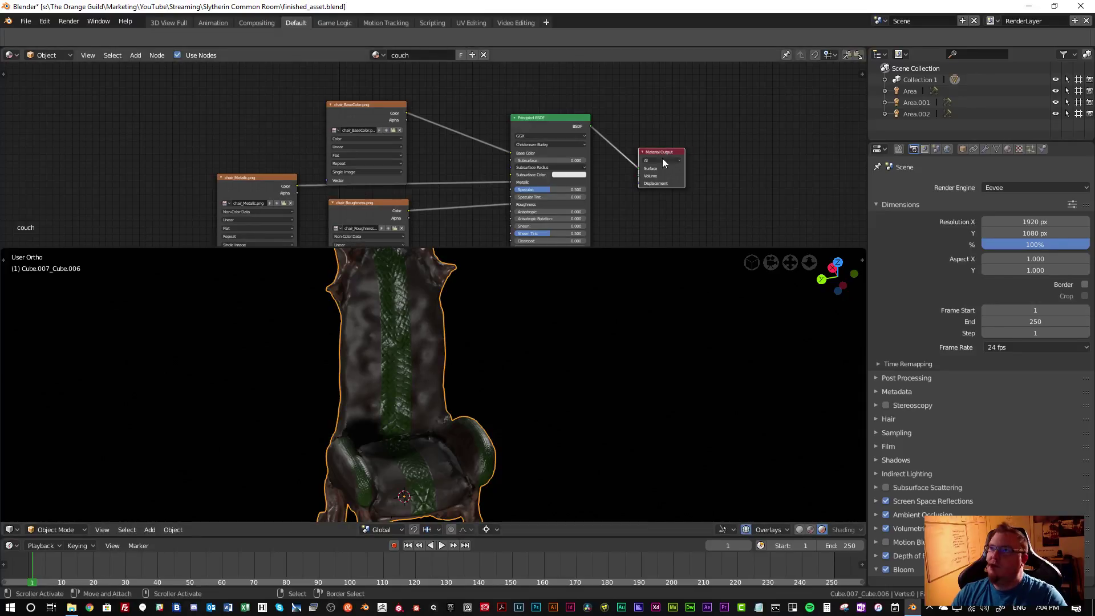
Examine the fully textured chair from the front, back and side in the maximized rendered viewport
key("ctrl+space")
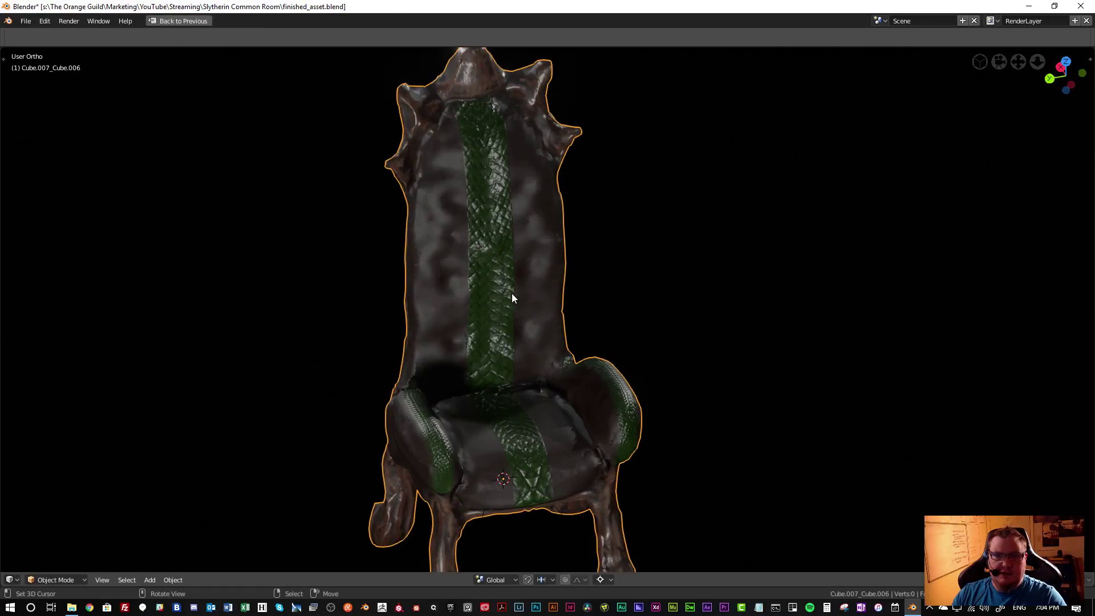
middle_click_drag(512, 293, 534, 326)
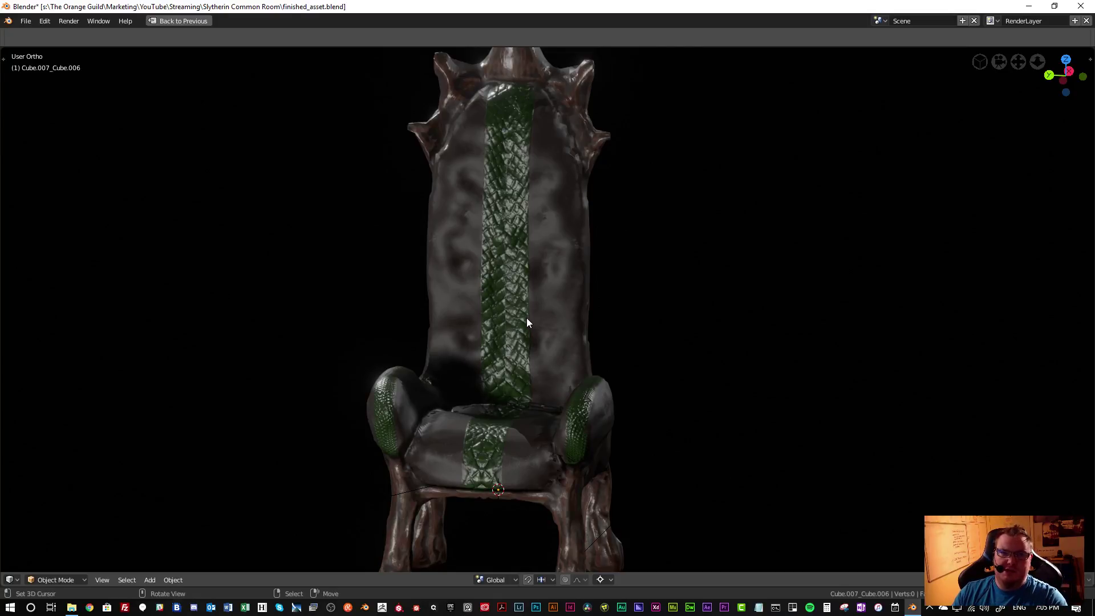
scroll(526, 323, "down", 2)
middle_click_drag(519, 322, 517, 303, "shift")
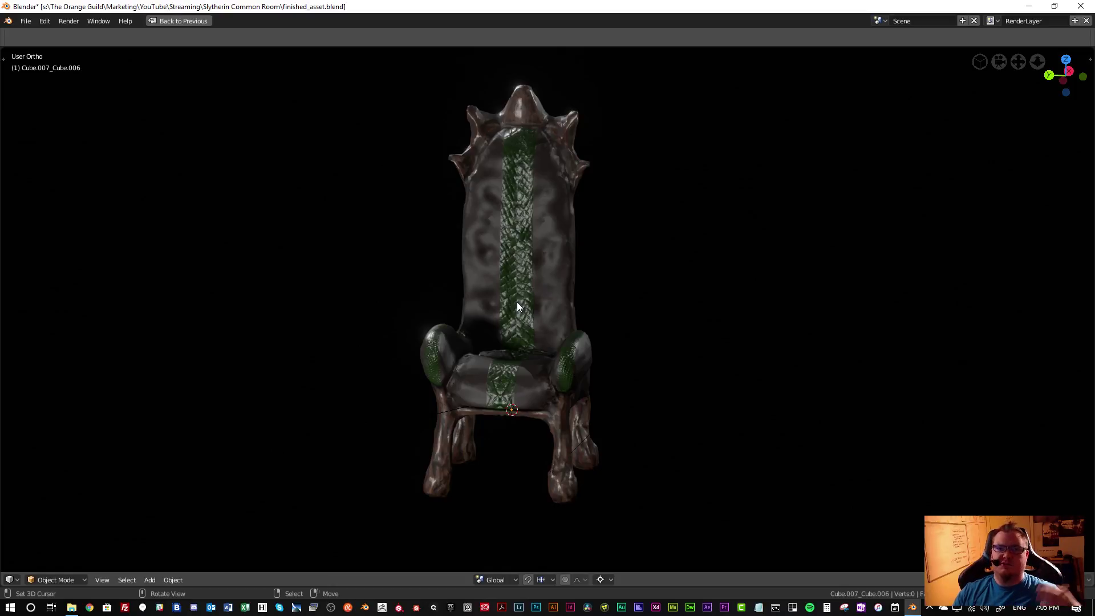
scroll(517, 302, "down", 4)
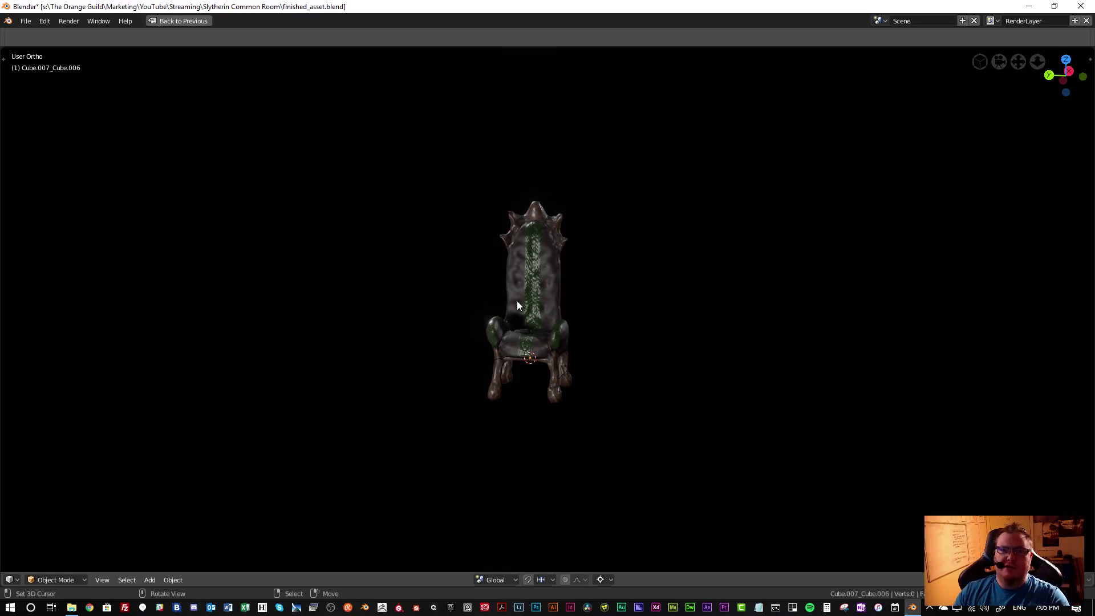
scroll(516, 300, "up", 4)
scroll(515, 300, "down", 5)
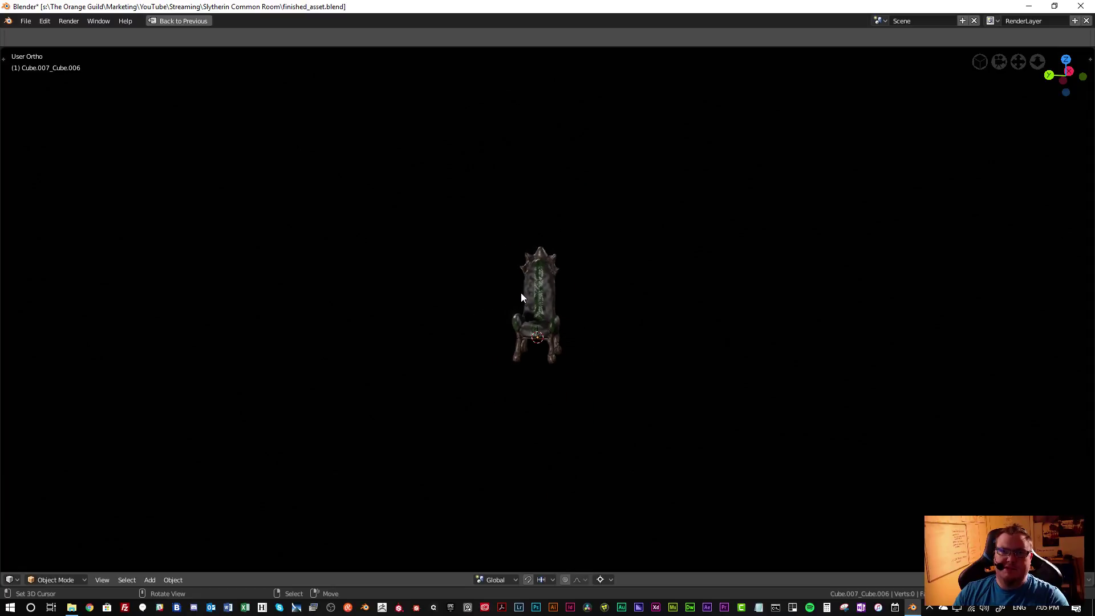
middle_click_drag(521, 292, 725, 315)
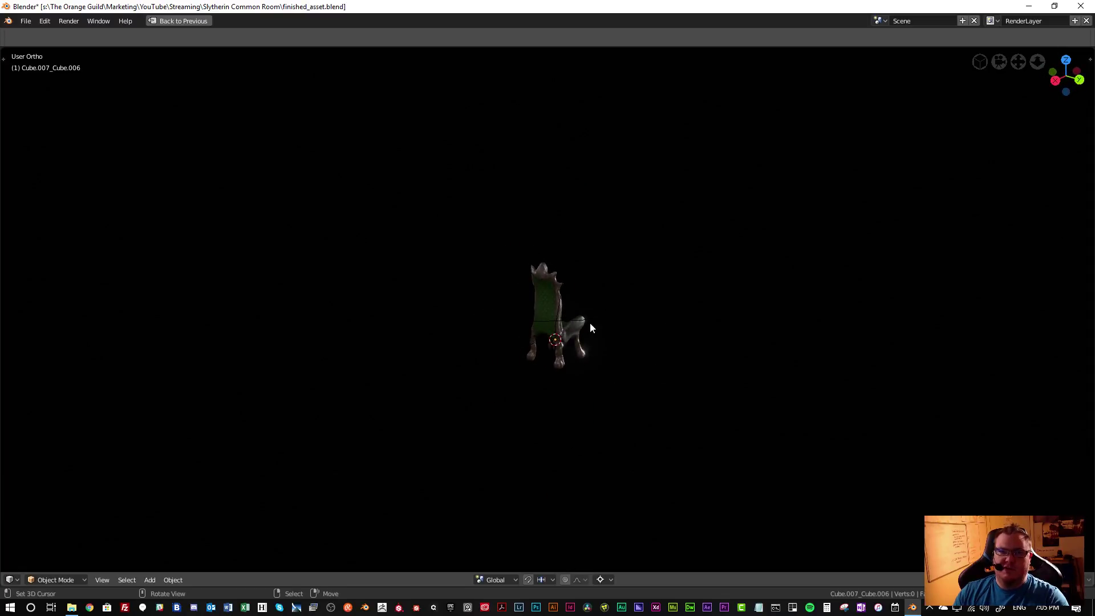
middle_click_drag(578, 324, 519, 326)
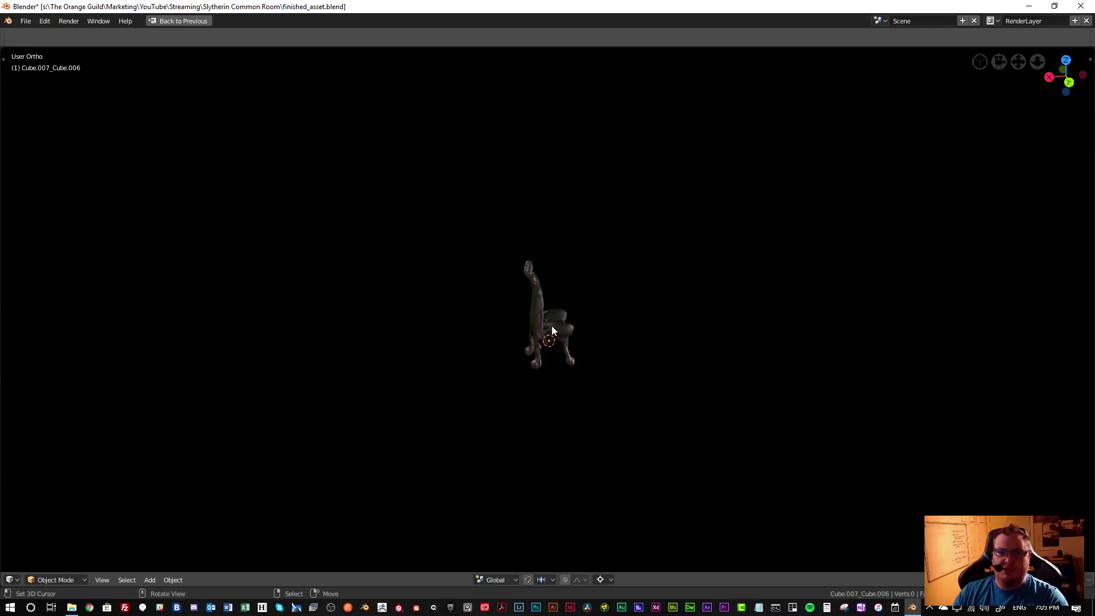
scroll(552, 326, "up", 5)
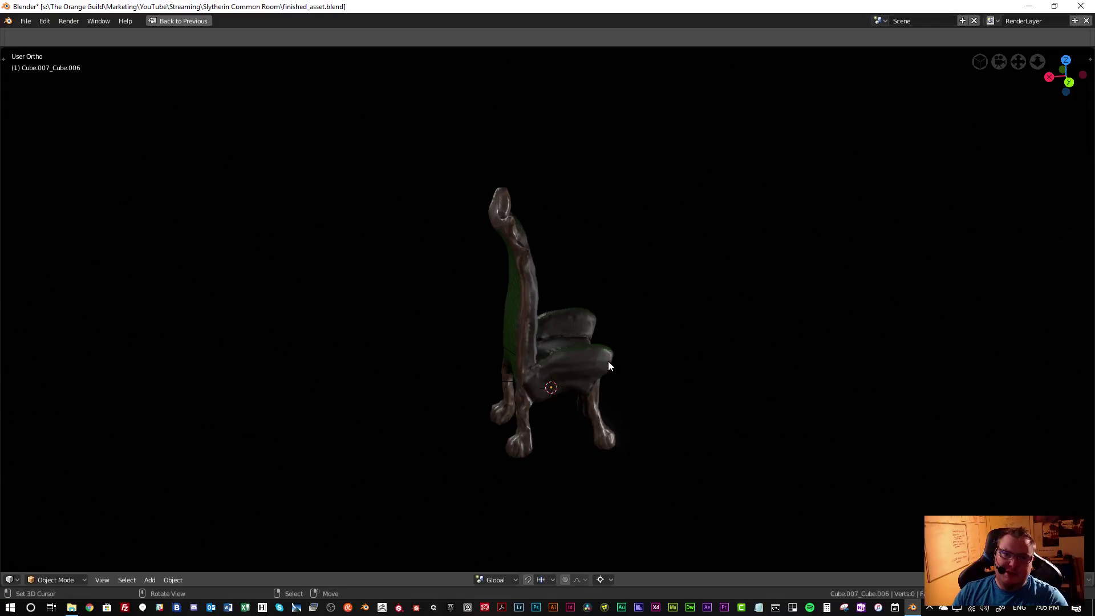
Inspect the chair's seat, armrests and wooden legs up close, followed by the whole chair from the front
middle_click_drag(608, 361, 583, 198)
scroll(500, 271, "up", 1)
scroll(498, 290, "up", 3)
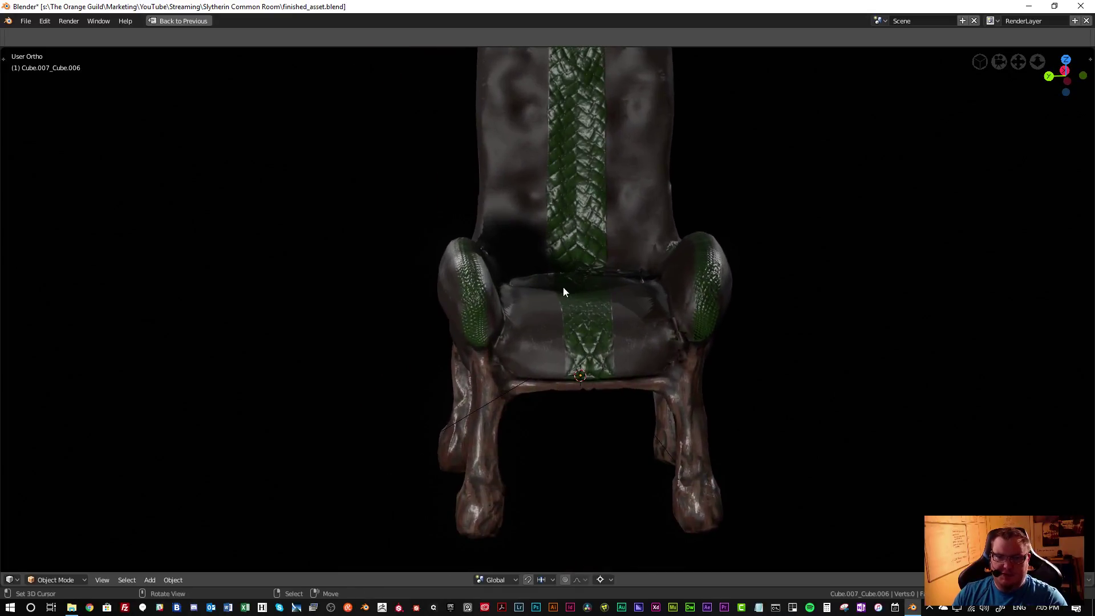
scroll(562, 289, "up", 3)
middle_click_drag(554, 294, 528, 153, "shift")
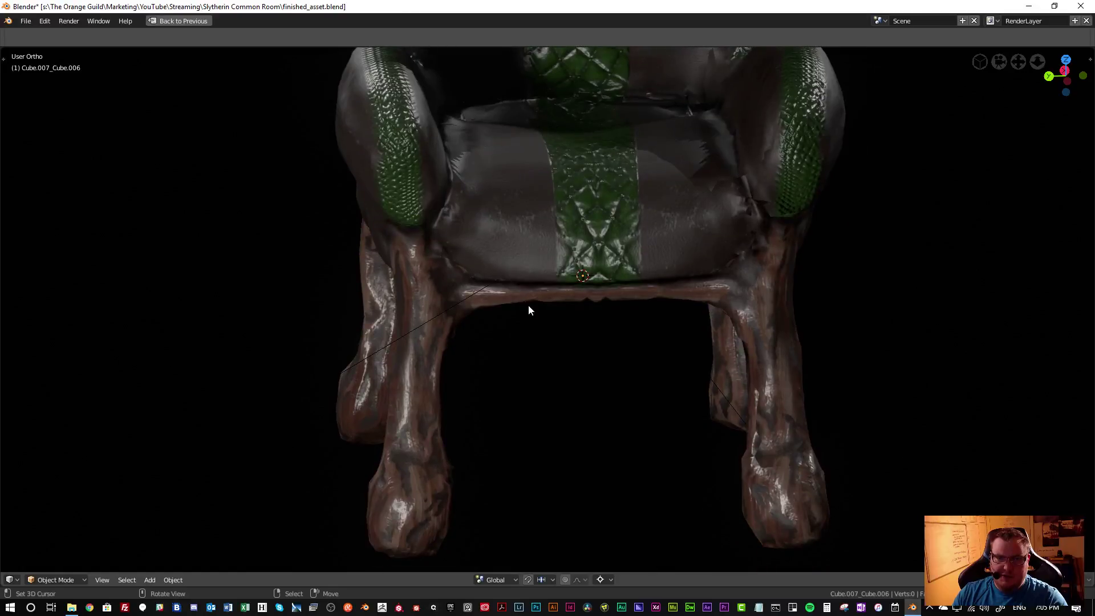
middle_click_drag(449, 308, 559, 319)
middle_click_drag(479, 259, 669, 297)
scroll(661, 291, "down", 3)
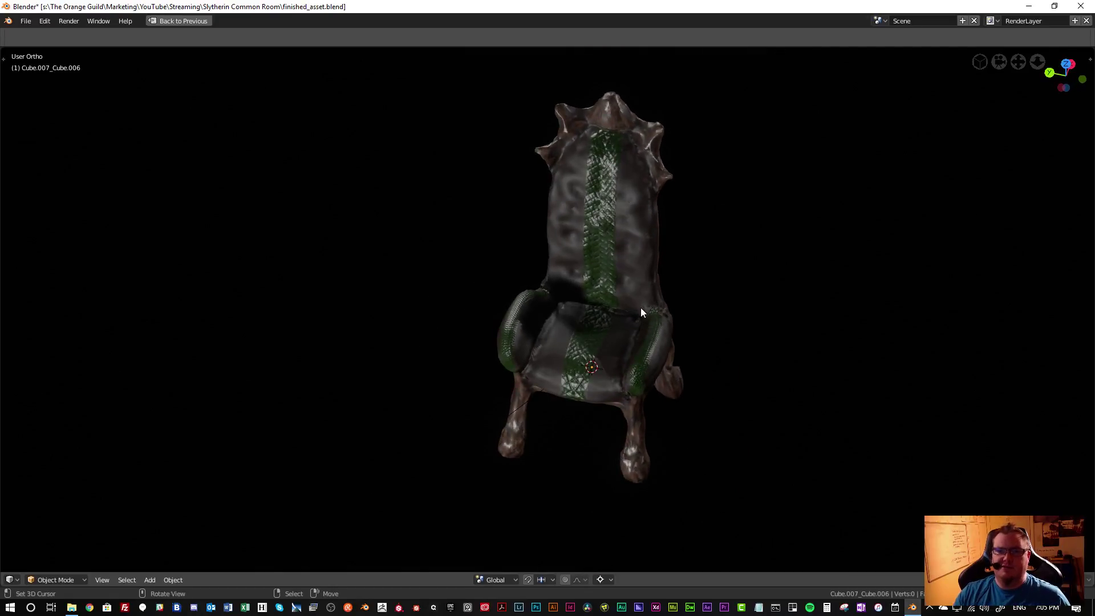
scroll(615, 298, "up", 3)
middle_click_drag(615, 299, 645, 297)
scroll(645, 296, "down", 5)
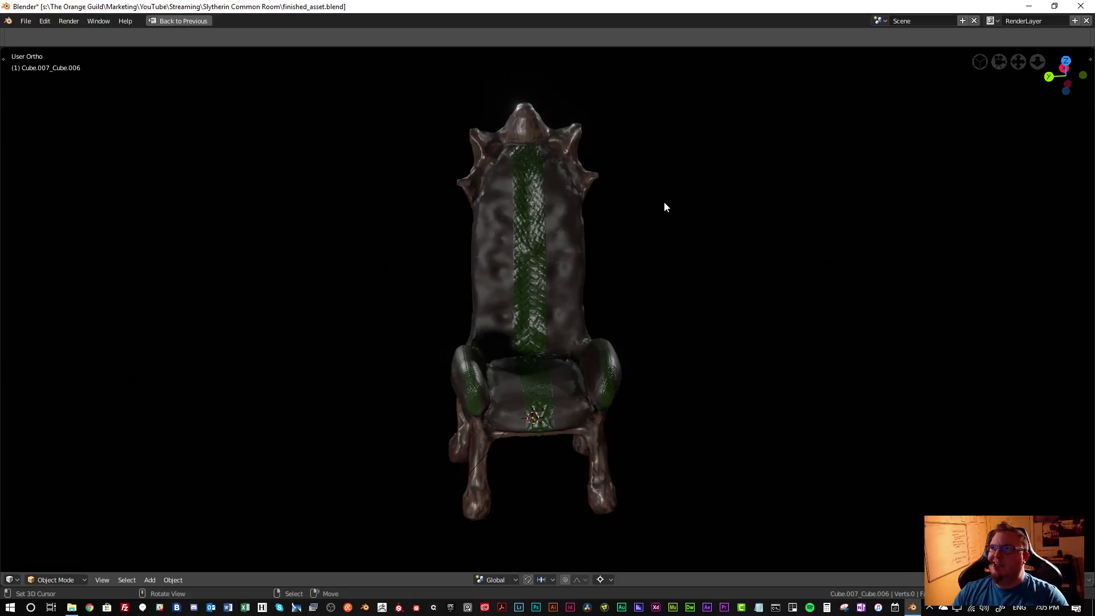
Close the finished_asset scene and open block-in_04.blend in Blender 2.79
left_click(191, 23)
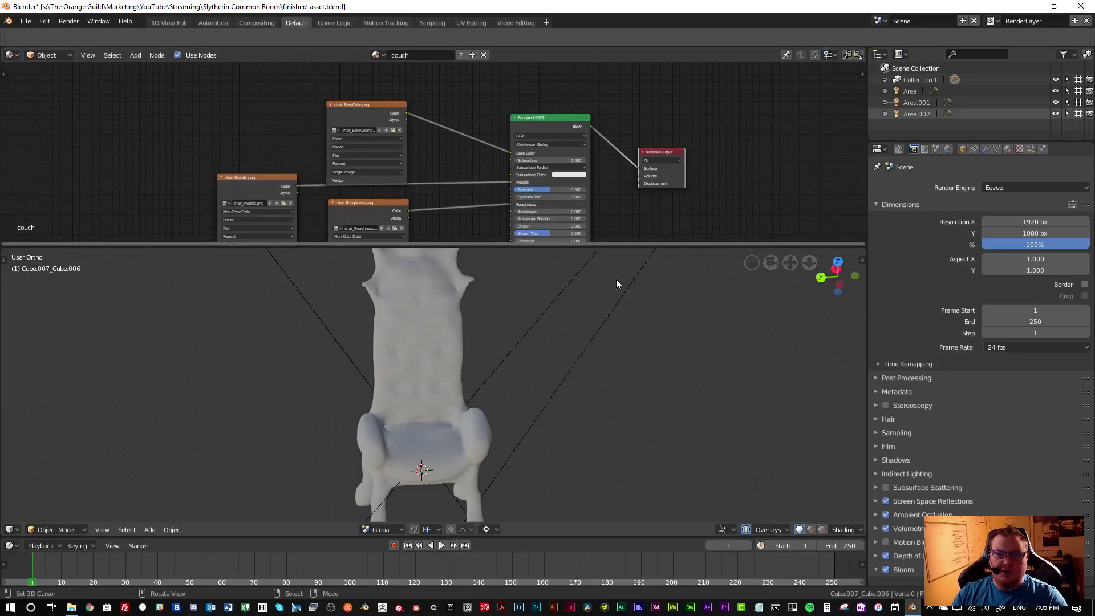
left_click(1081, 9)
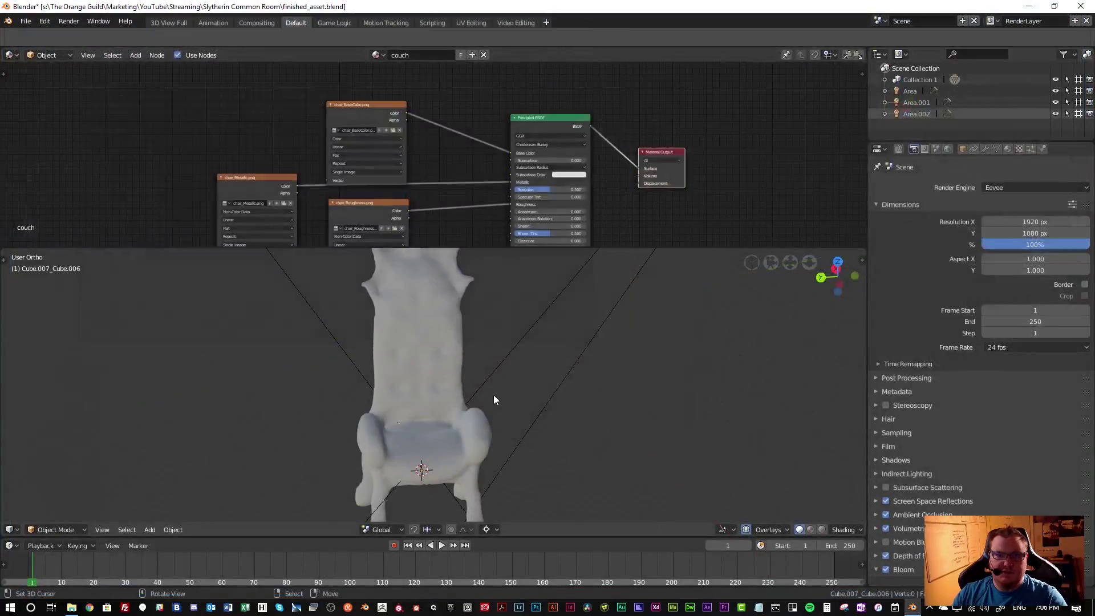
left_click(365, 607)
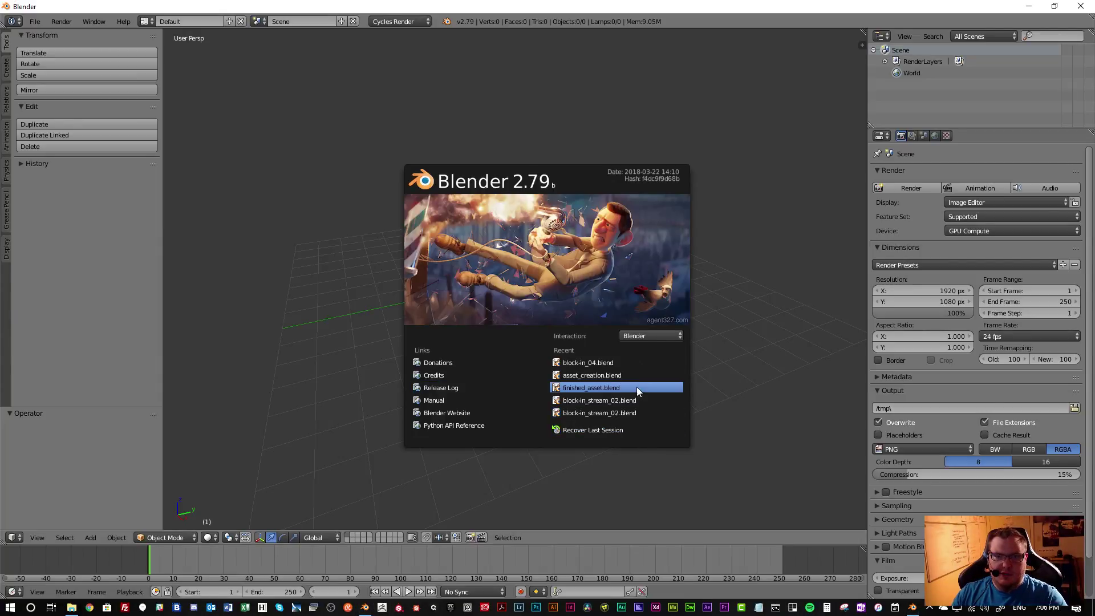
left_click(602, 365)
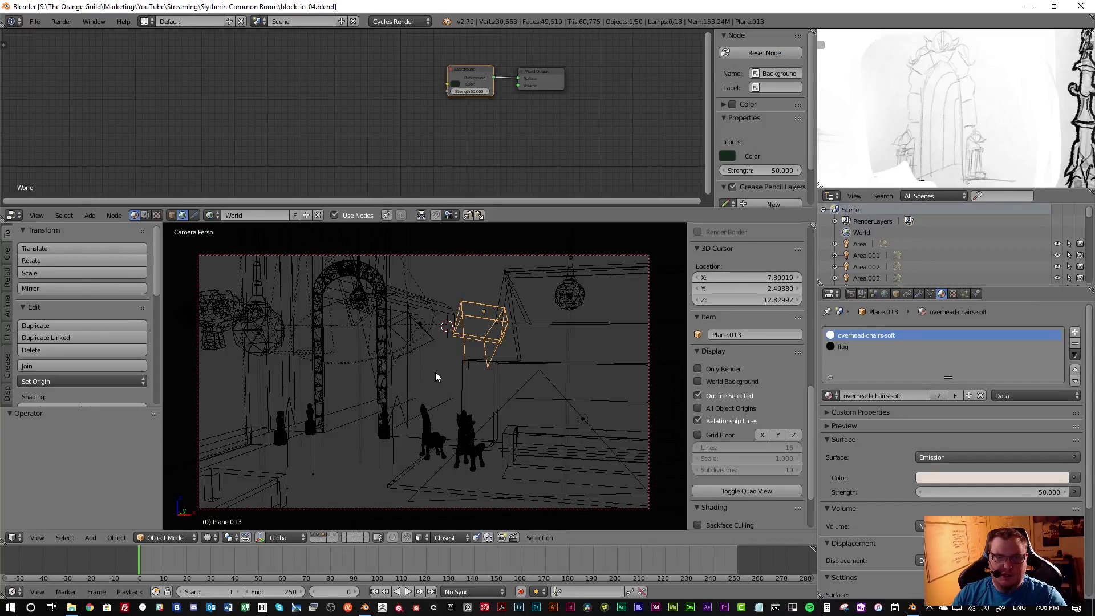
Leave the camera view, switch the viewport to solid shading and show only layer 1
key("KP_0")
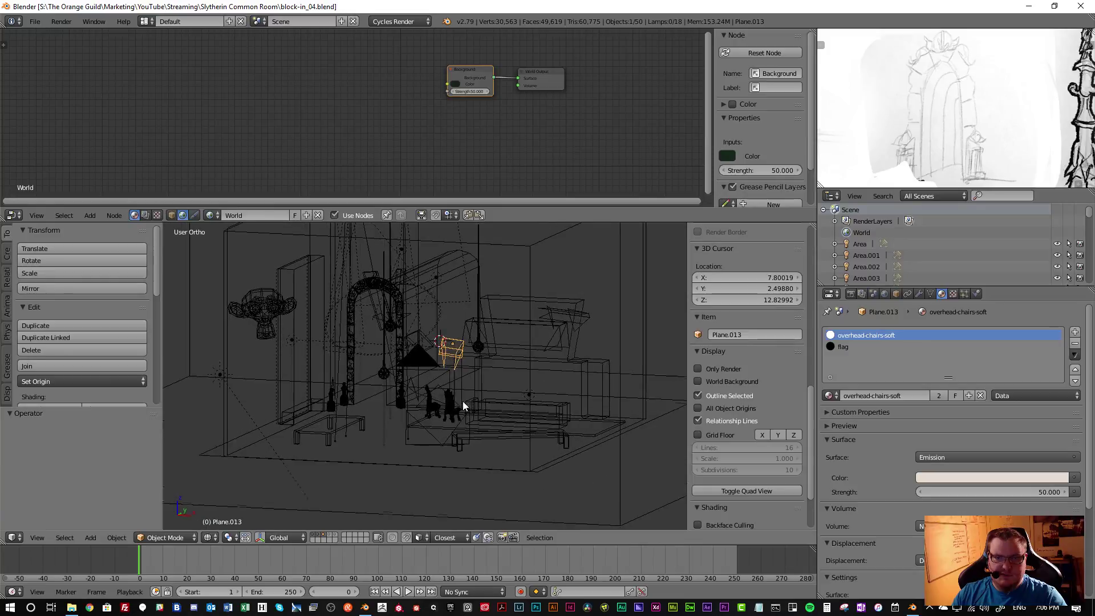
key("shift+2")
key("z")
scroll(456, 374, "down", 2)
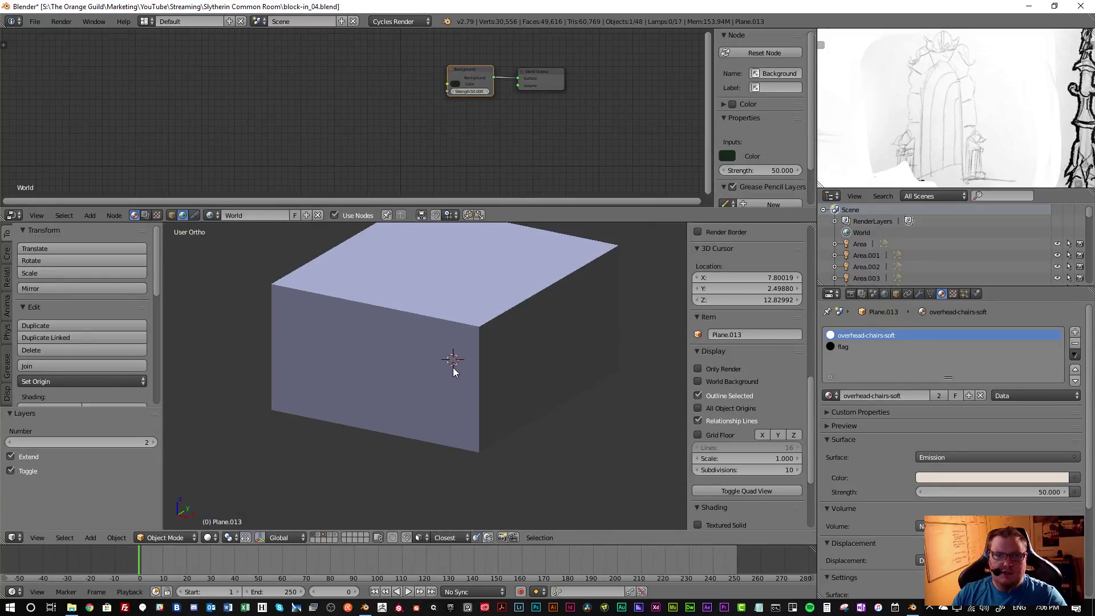
middle_click_drag(454, 373, 592, 337)
key("1")
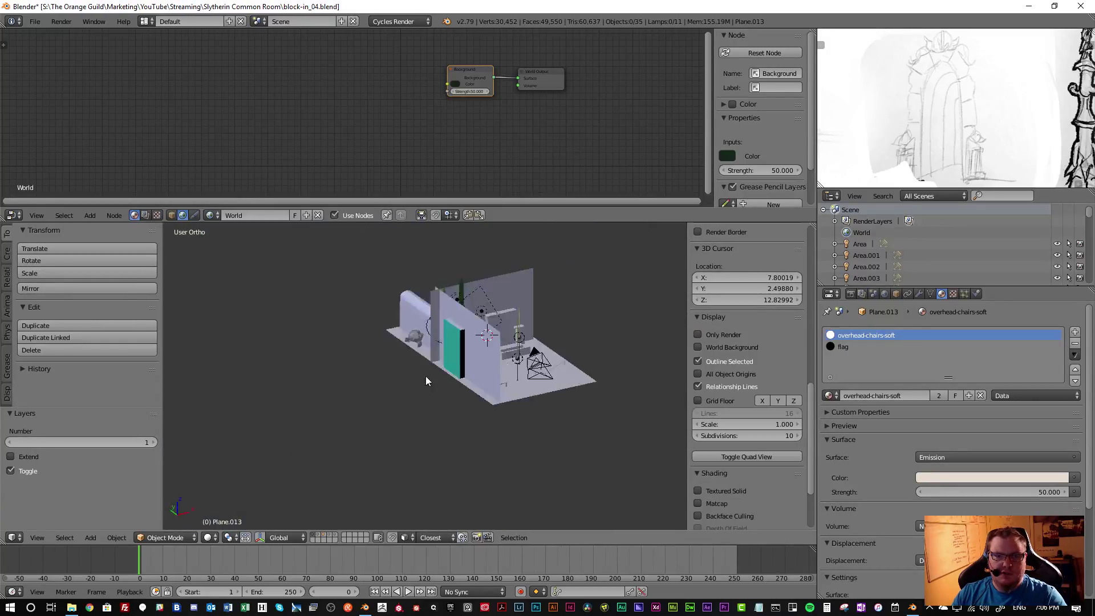
Select the high-back chair beside the low rectangular block and inspect its placement in the room
middle_click_drag(426, 381, 451, 381)
scroll(492, 384, "up", 5)
scroll(450, 383, "up", 3)
scroll(449, 383, "down", 2)
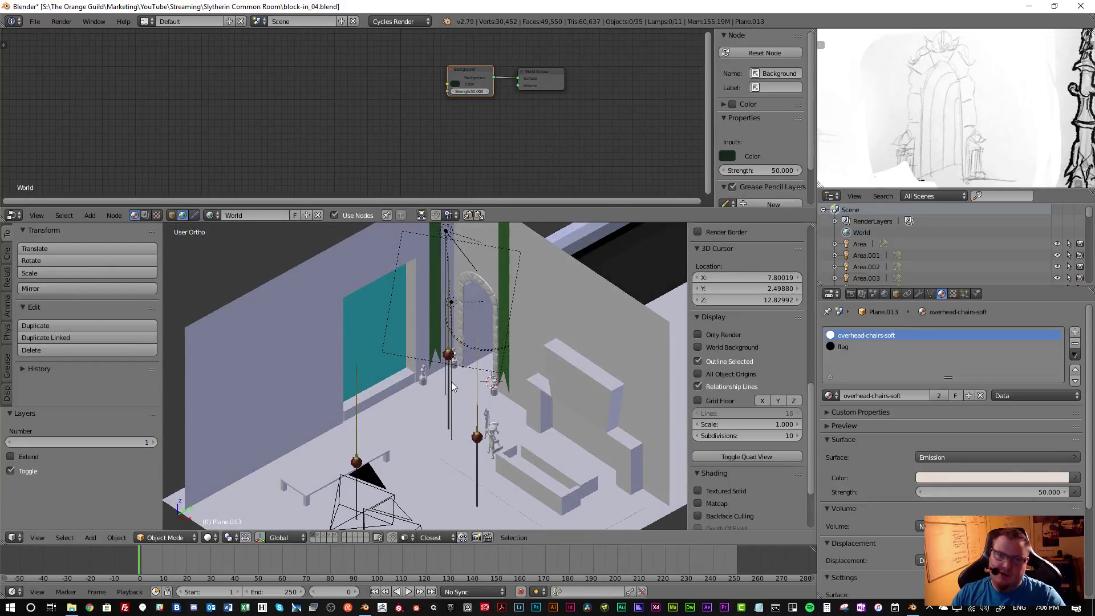
right_click(485, 443)
scroll(483, 441, "up", 7)
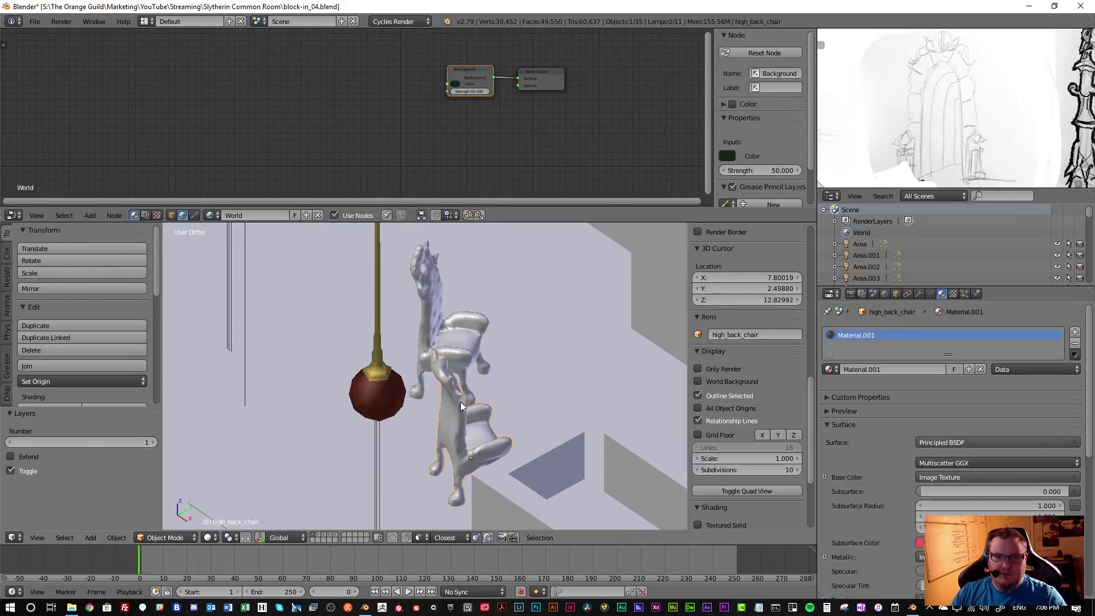
middle_click_drag(461, 401, 439, 436)
scroll(437, 412, "down", 8)
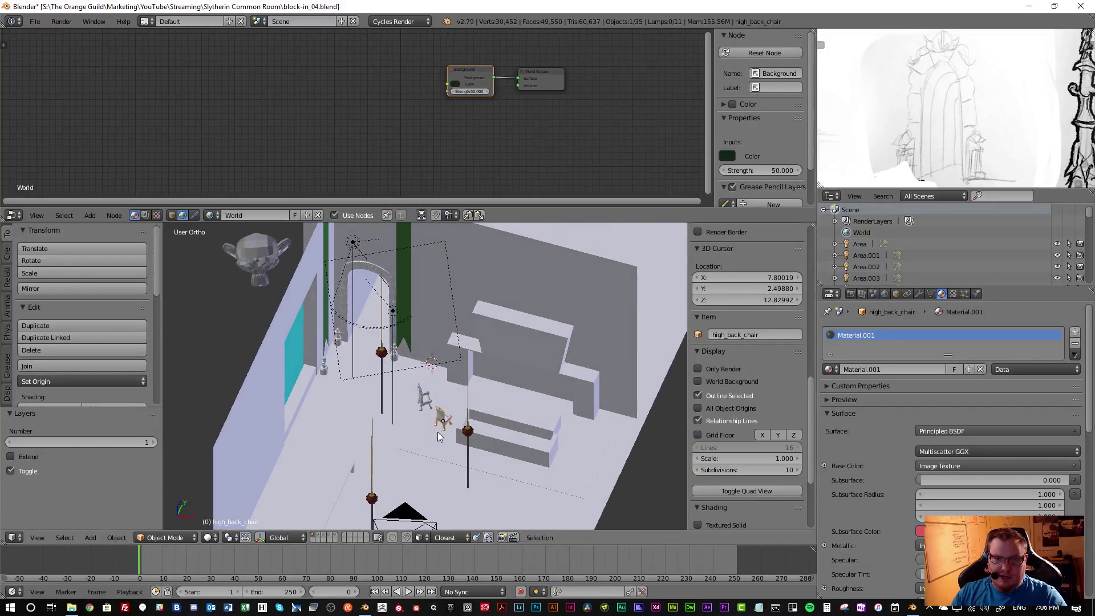
Examine the two high-back chairs up close and from a distance in the room
scroll(440, 437, "up", 5)
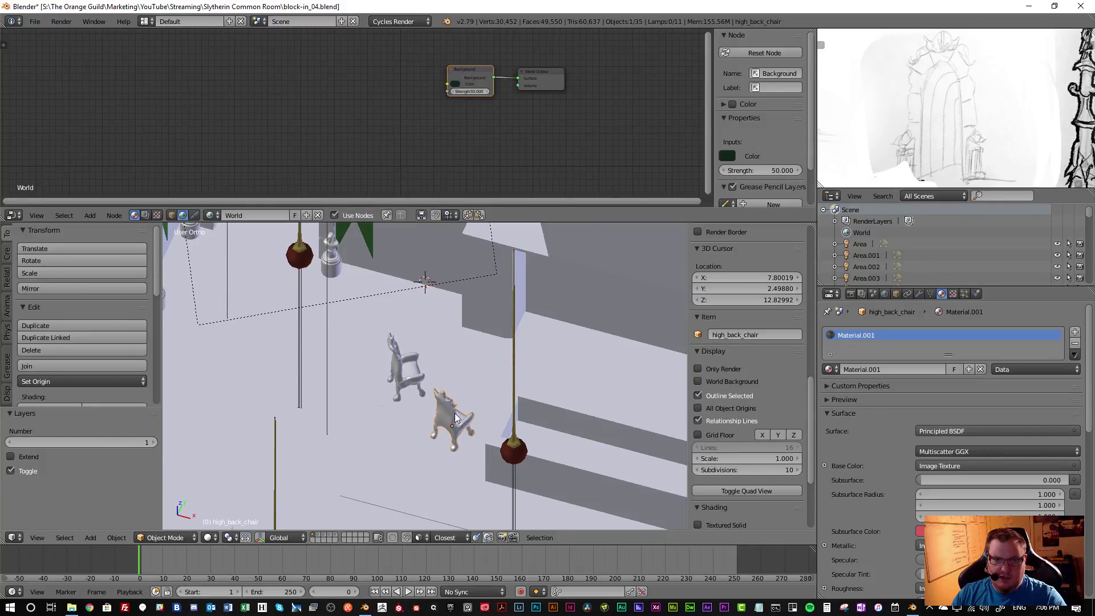
key("4")
key("1")
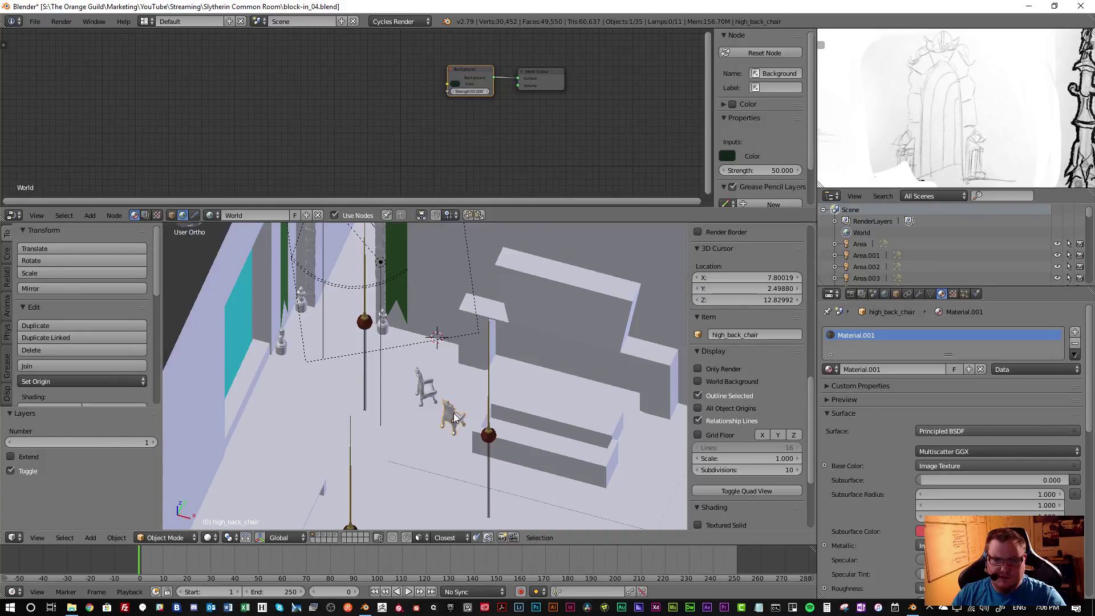
scroll(448, 413, "up", 6)
scroll(457, 407, "down", 5)
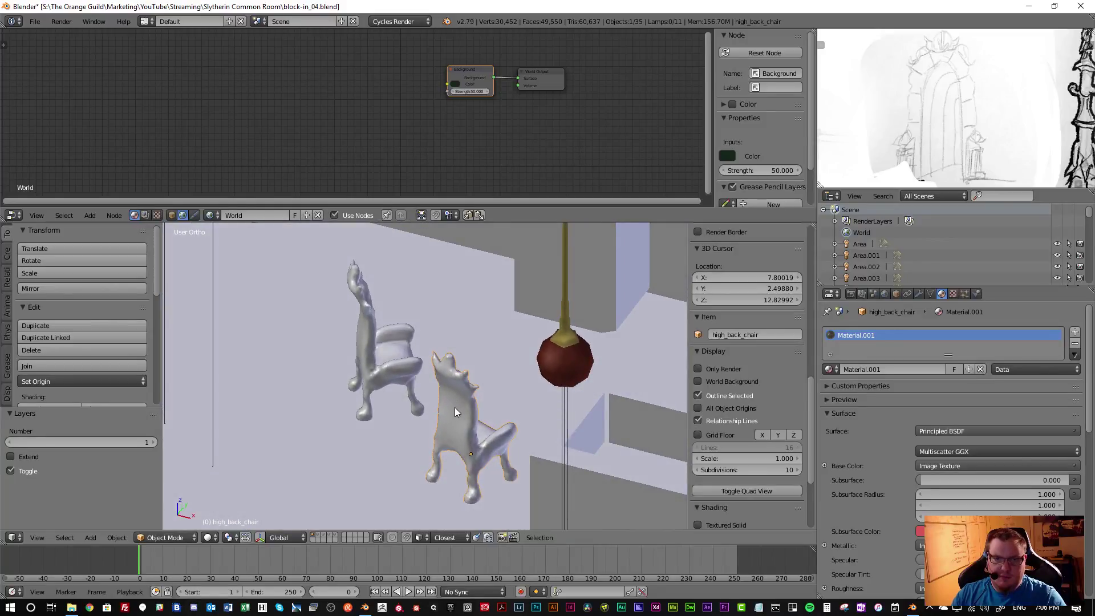
scroll(460, 394, "down", 1)
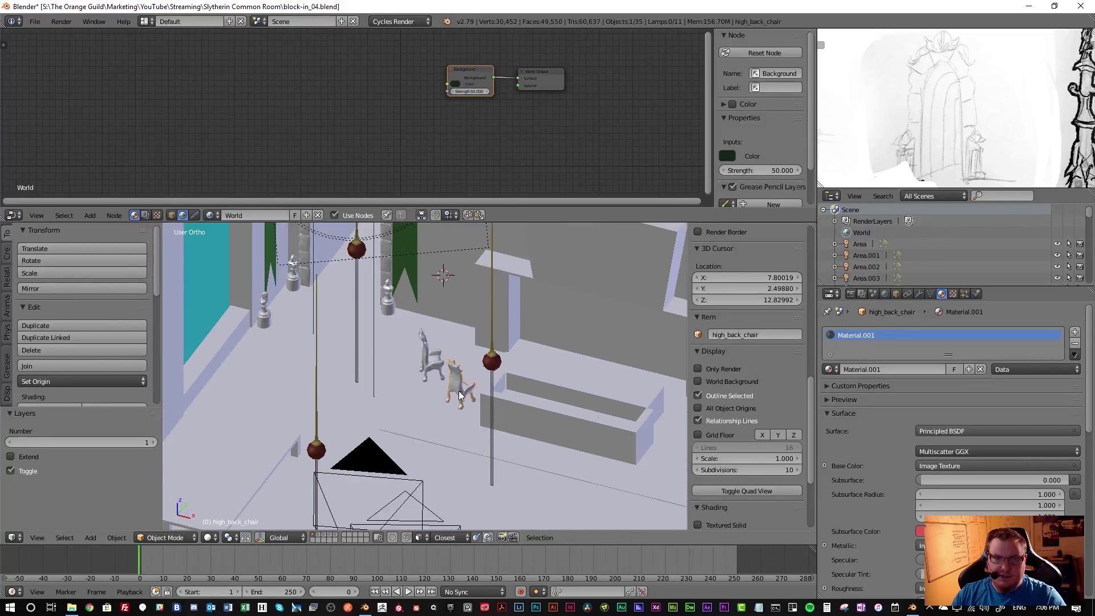
Select the couch block beside the chairs and inspect its placement in the room from several angles
middle_click_drag(460, 394, 486, 392)
scroll(449, 385, "down", 4)
scroll(496, 408, "up", 5)
right_click(521, 434)
scroll(474, 392, "down", 7)
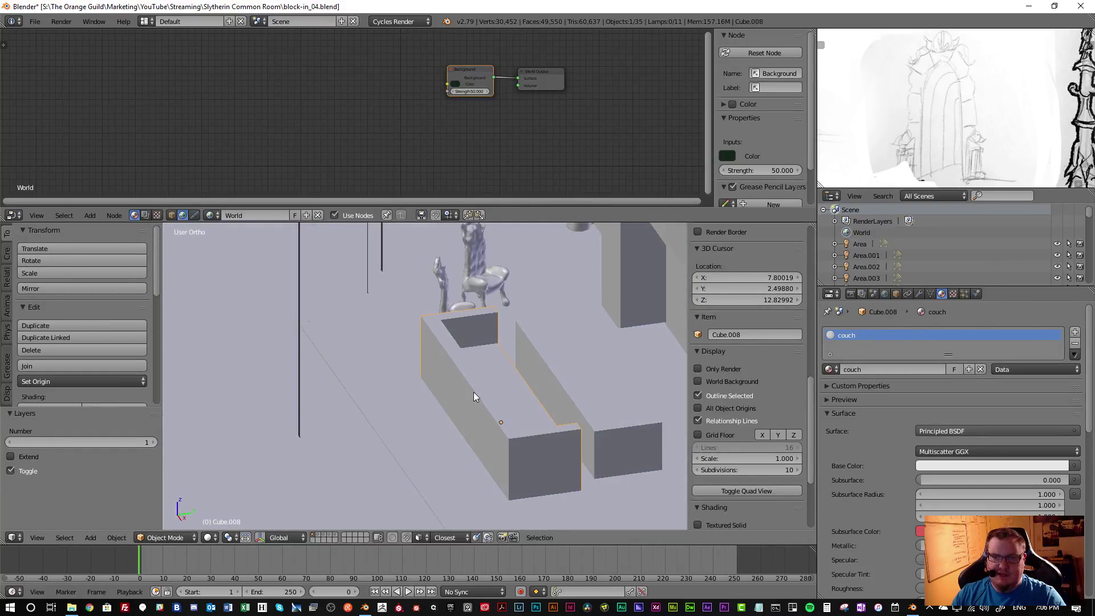
middle_click_drag(437, 392, 454, 375)
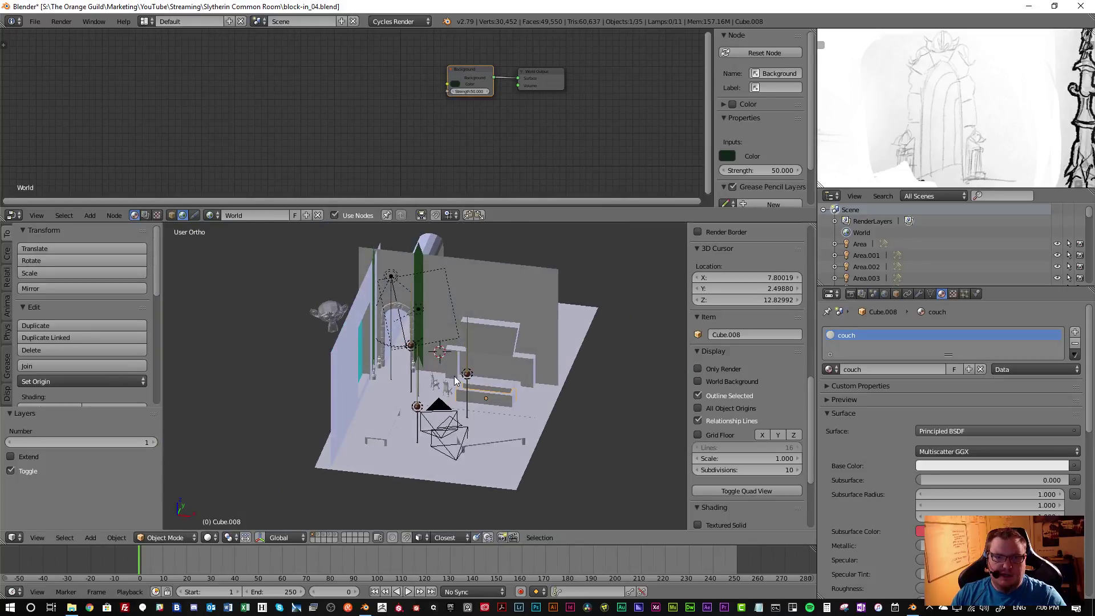
Preview the camera view in rendered shading with layers 2 and 3 added to layer 1, then return to solid shading
key("KP_0")
key("shift+2")
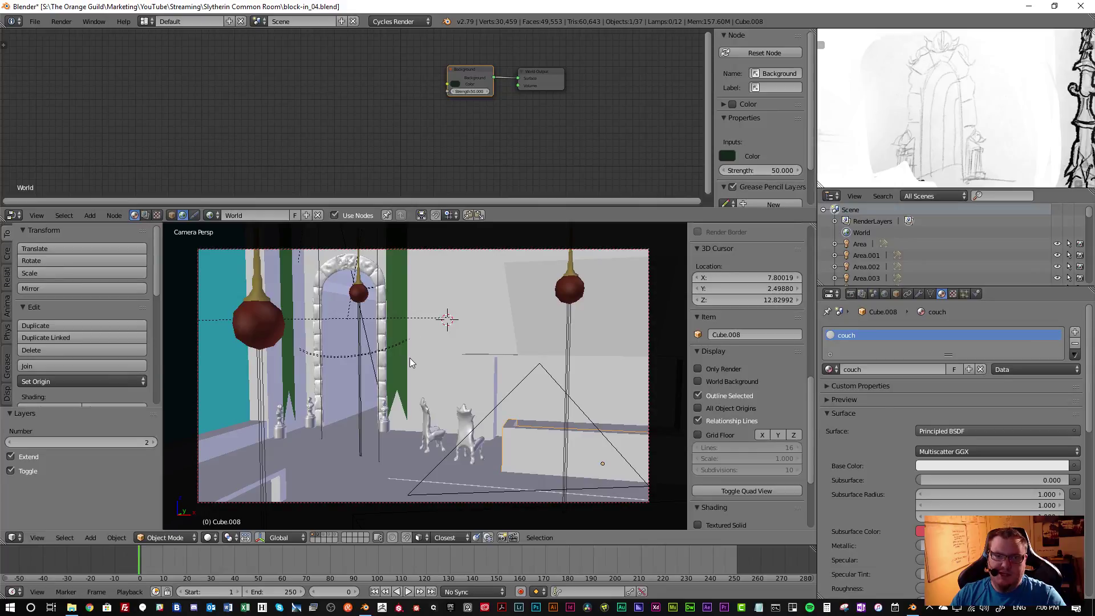
key("shift+3")
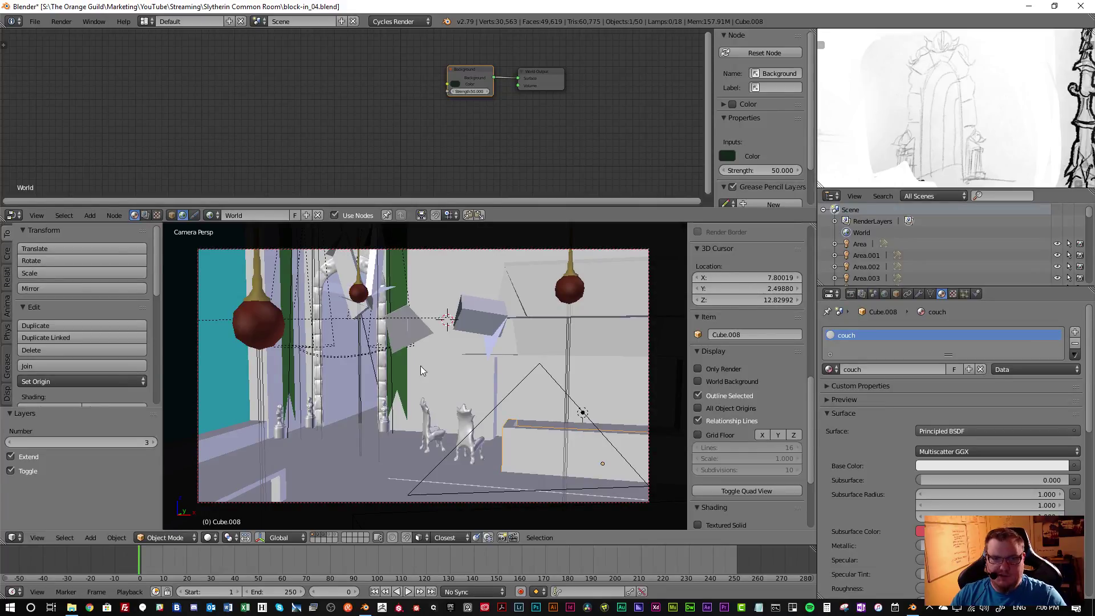
key("shift+z")
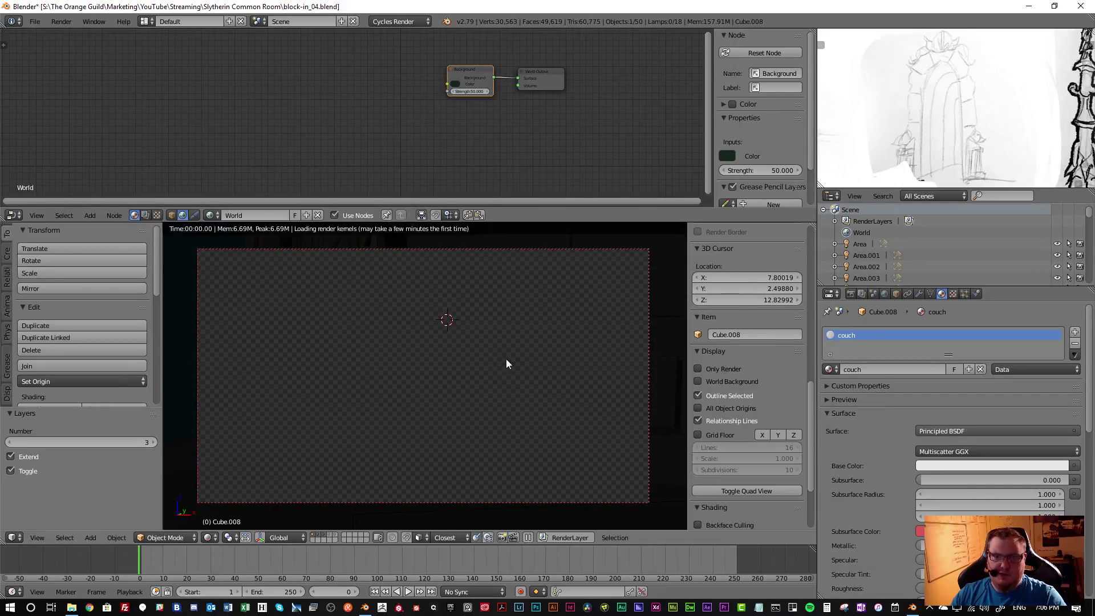
left_click(659, 247)
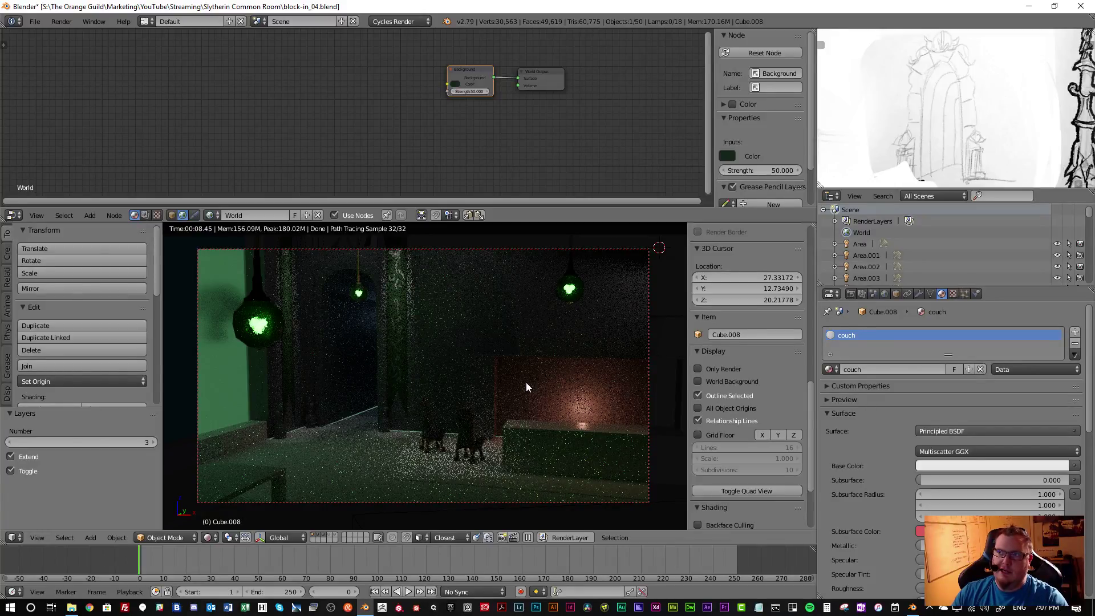
key("shift+z")
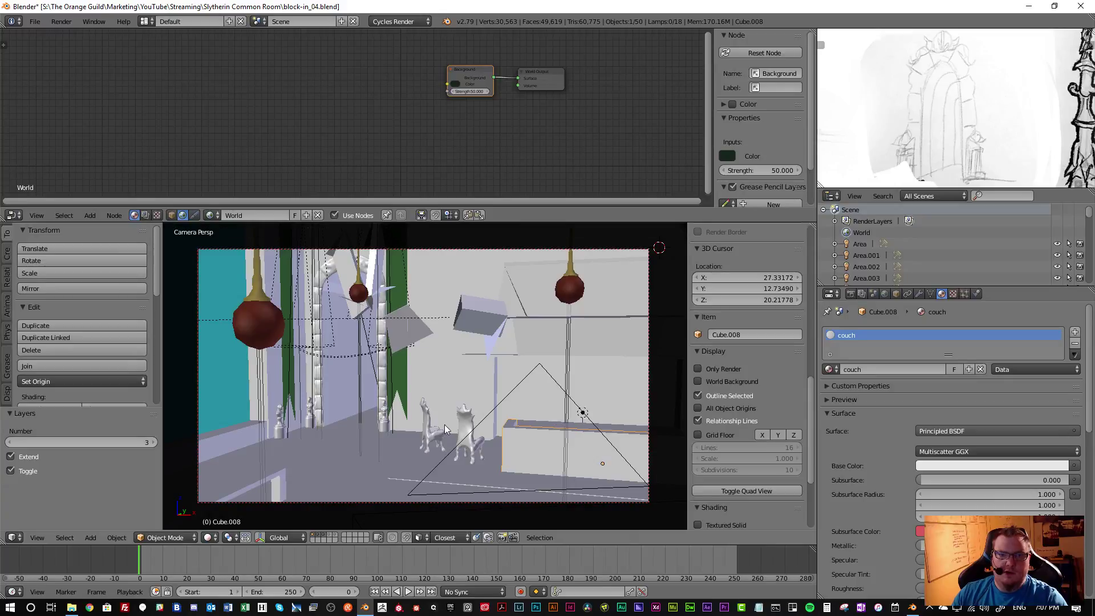
Leave the camera view and examine the contents of layers 1, 2 and 3 one at a time
key("KP_Divide")
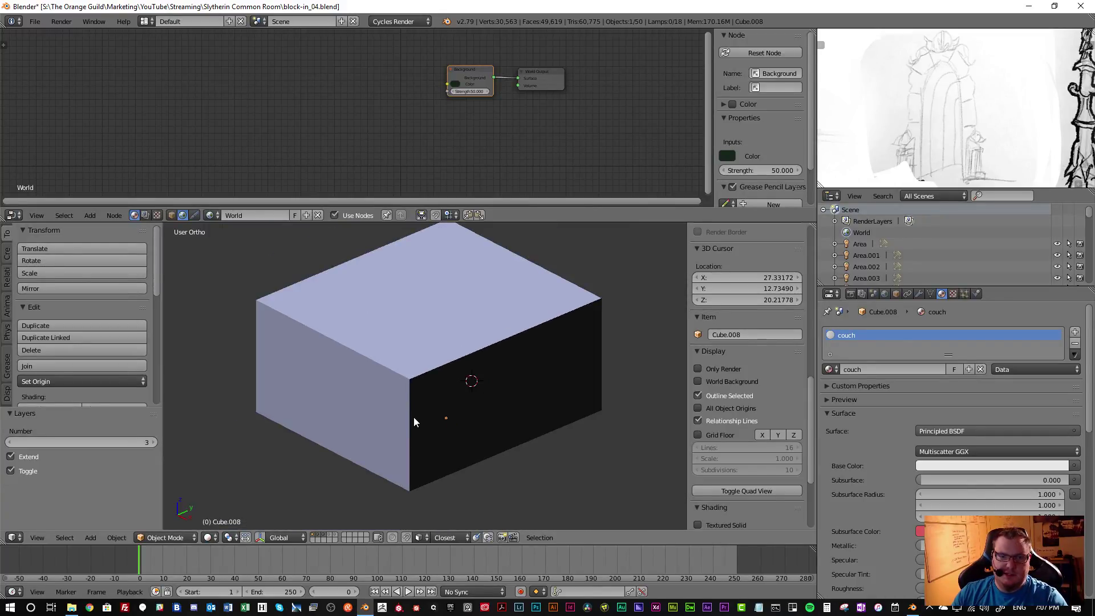
scroll(449, 403, "up", 4)
mouse_move(449, 402)
middle_mouse_down()
mouse_move(577, 370)
mouse_move(533, 338)
mouse_move(444, 400)
middle_mouse_up()
key("2")
scroll(501, 357, "down", 5)
key("1")
scroll(488, 361, "down", 3)
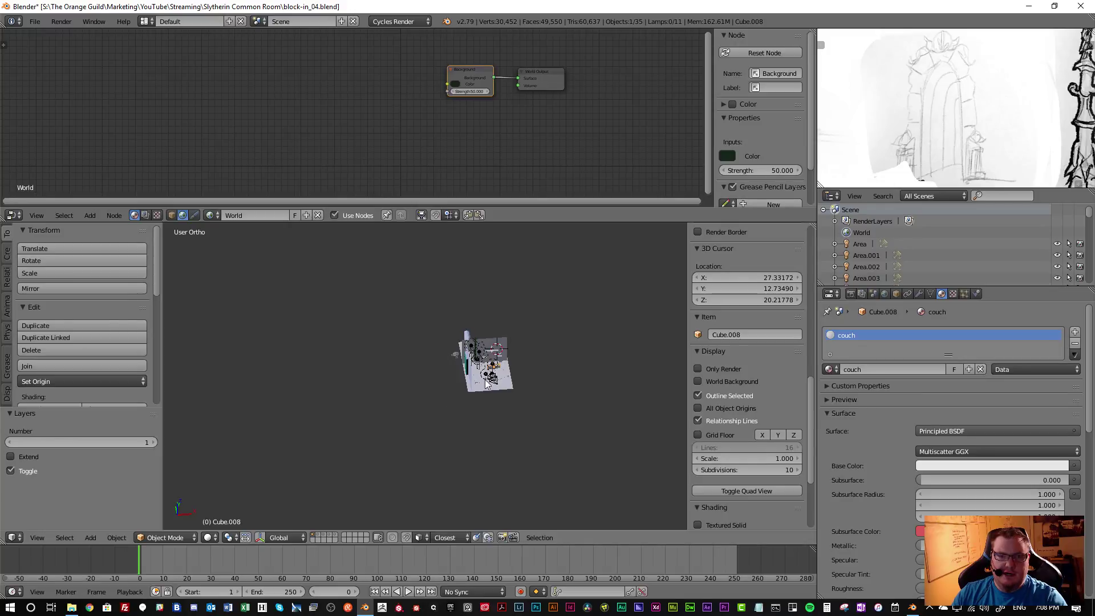
scroll(515, 368, "up", 3)
key("2")
middle_click_drag(457, 373, 463, 348)
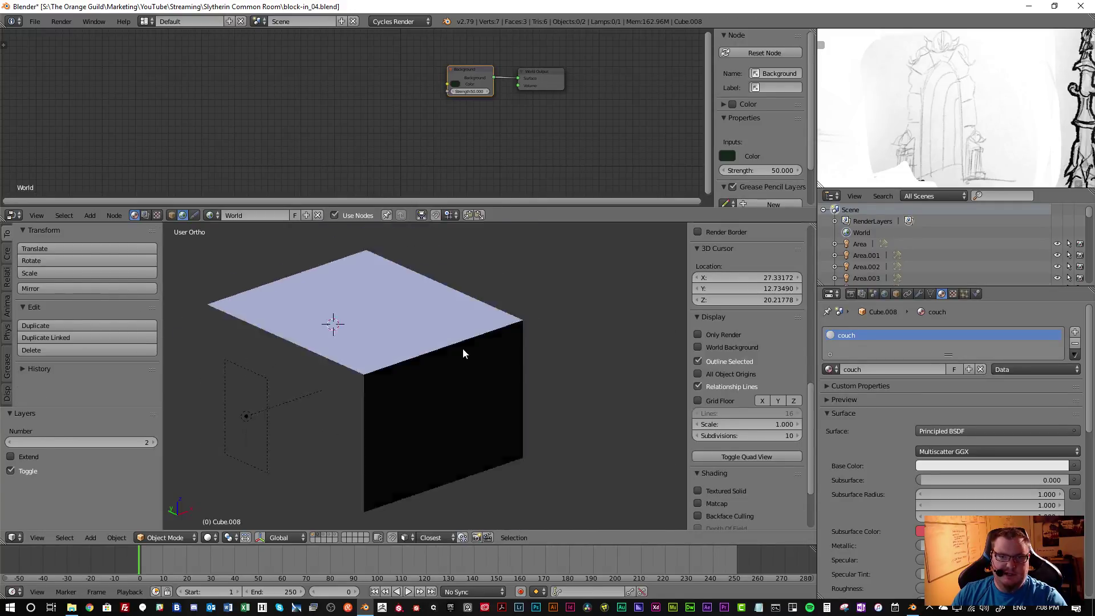
scroll(457, 361, "up", 3)
scroll(440, 372, "down", 4)
key("3")
scroll(408, 354, "down", 3)
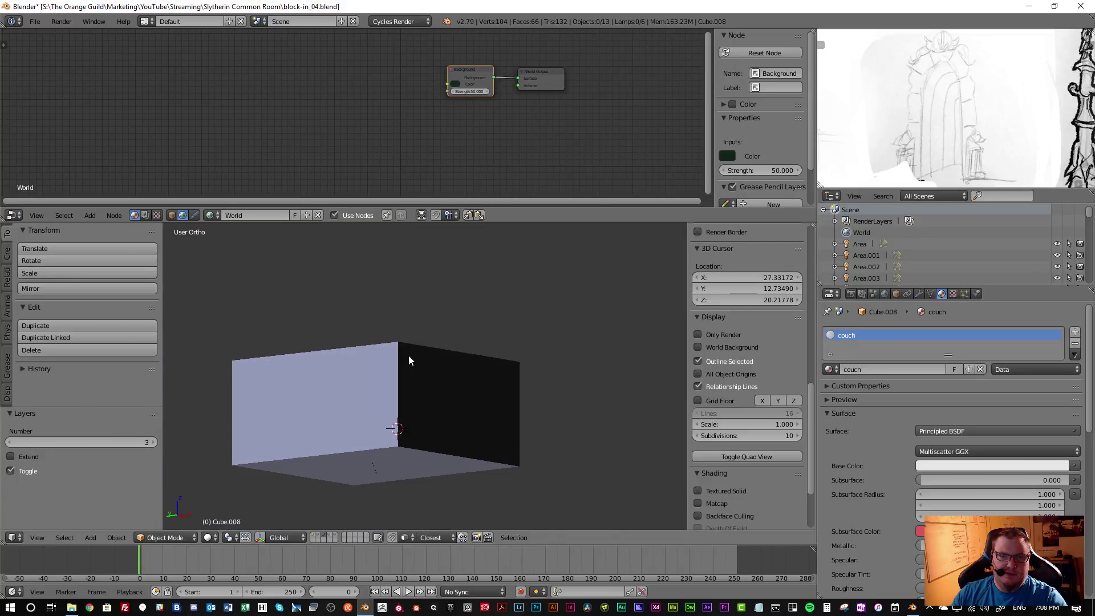
Try to move the large volumetric domain box on layer 3 away from the objects inside it
right_click(432, 349)
key("g")
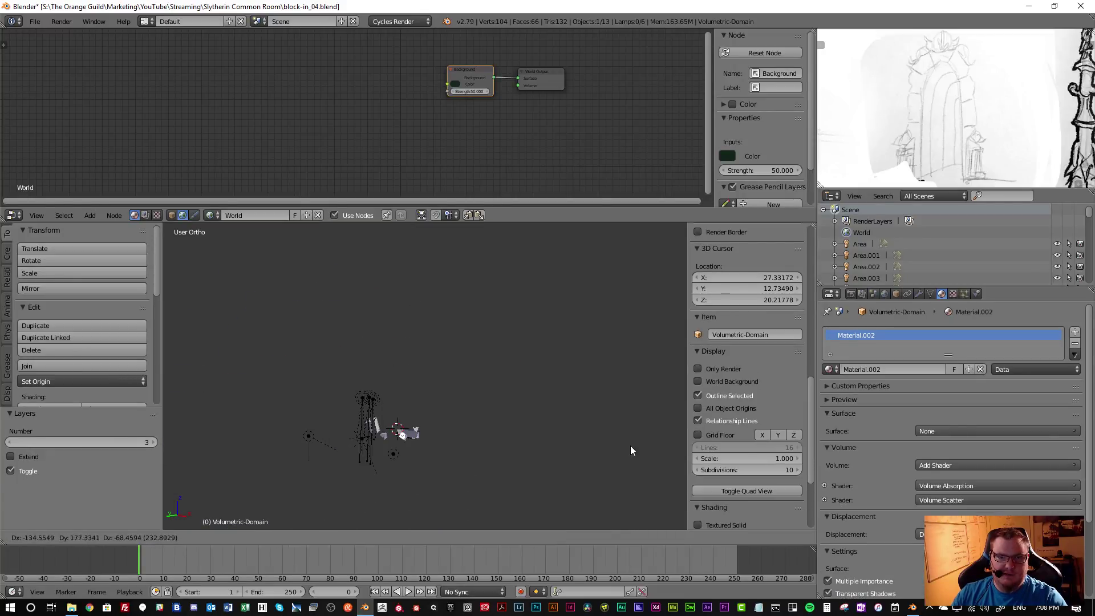
key("Escape")
middle_click_drag(394, 398, 499, 341)
scroll(417, 406, "up", 3)
scroll(396, 377, "down", 2)
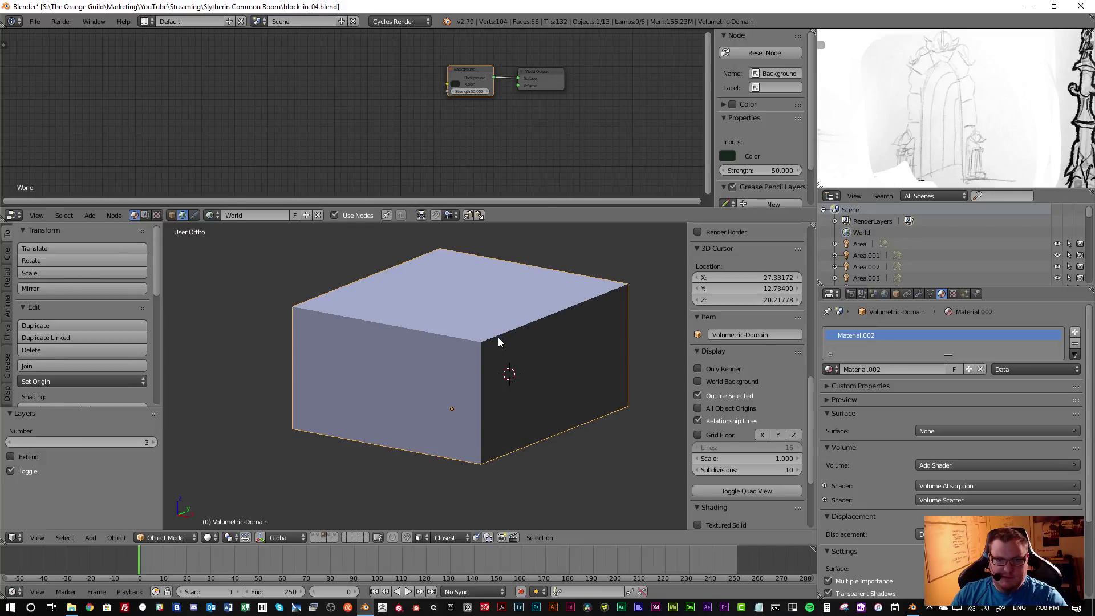
Show only layer 1 and look over the whole blocked-in room
scroll(498, 340, "down", 2)
key("1")
scroll(454, 390, "up", 4)
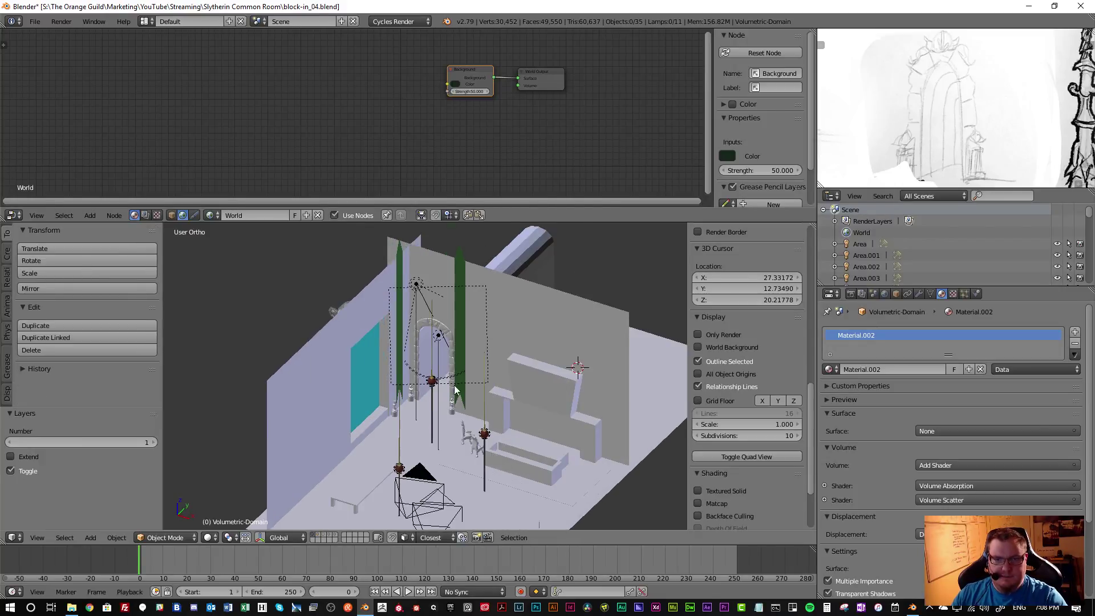
scroll(455, 389, "down", 2)
Open block-in_stream_02.blend from the Slytherin Common Room folder
left_click(35, 21)
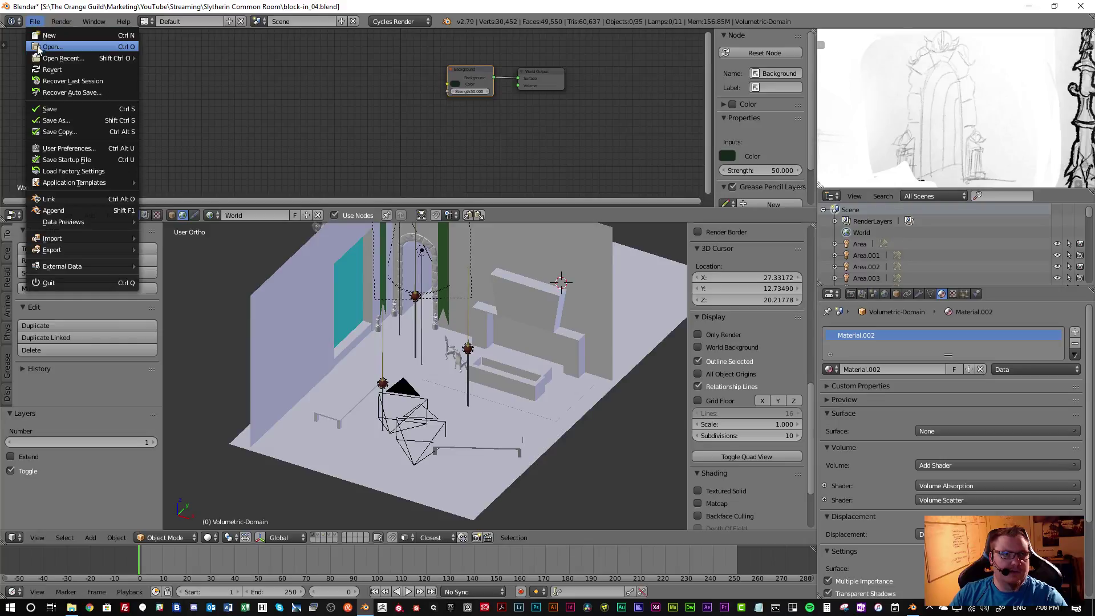
left_click(38, 46)
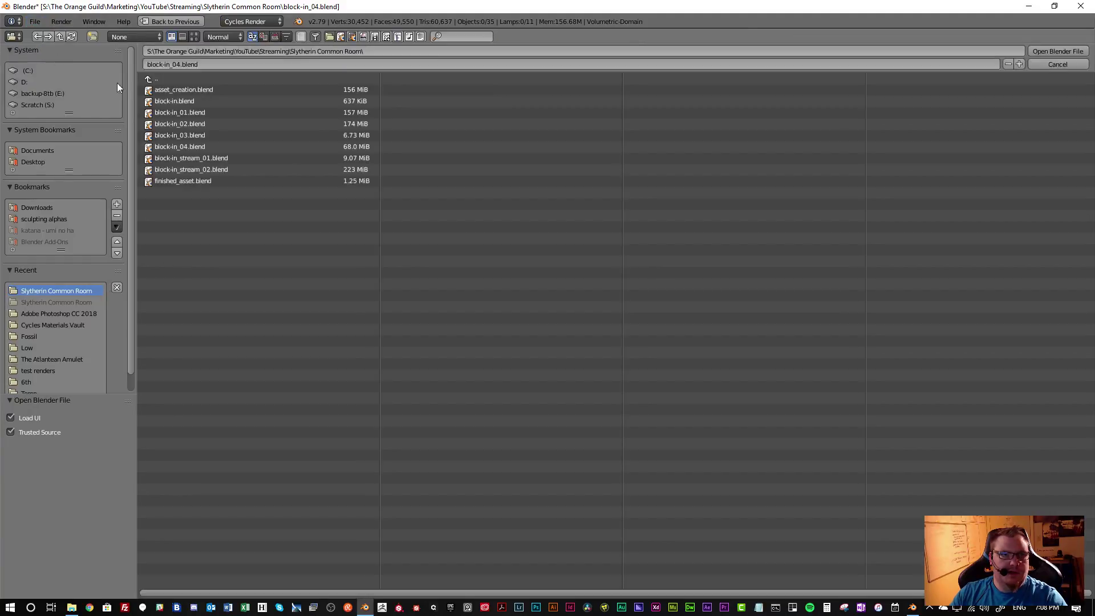
left_click(233, 137)
left_click(227, 169)
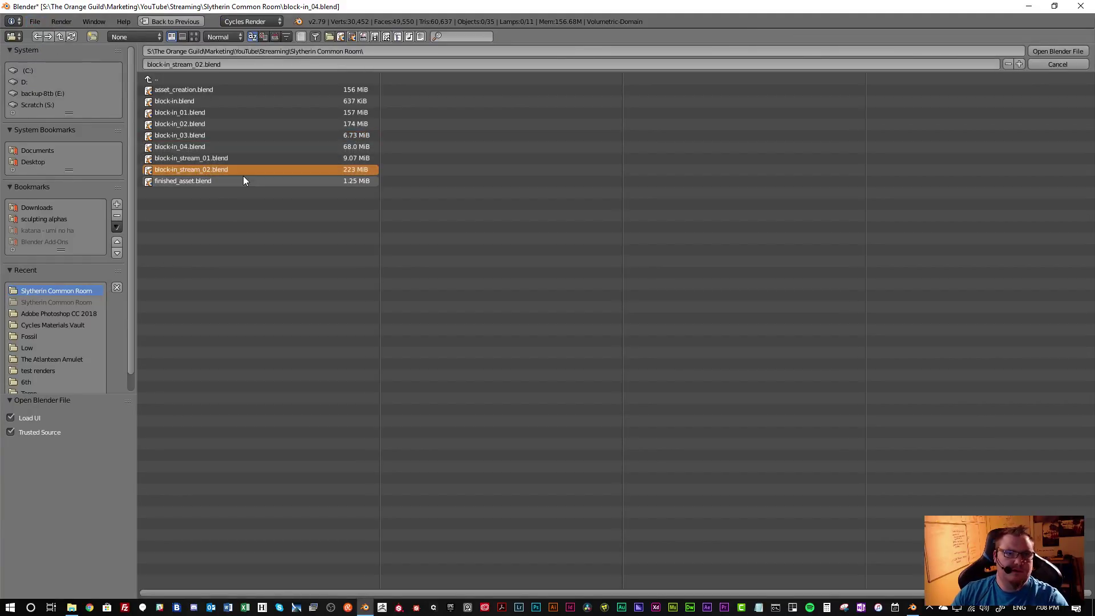
key("Return")
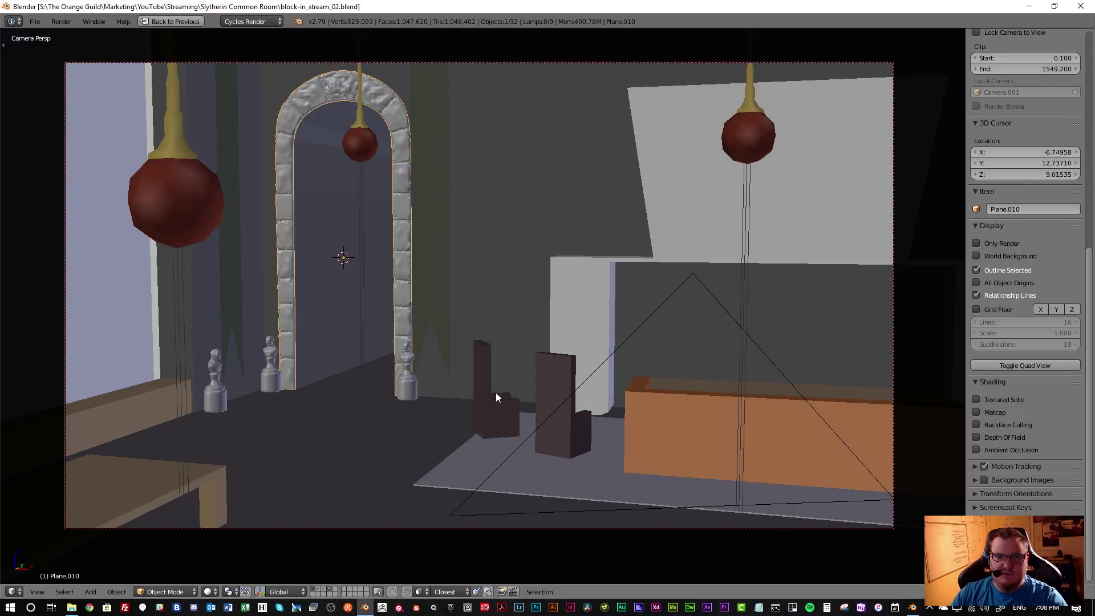
Move the dark chair block nearer the archway to an empty layer and show only that layer
scroll(491, 400, "up", 2)
right_click(488, 414)
scroll(490, 410, "down", 3)
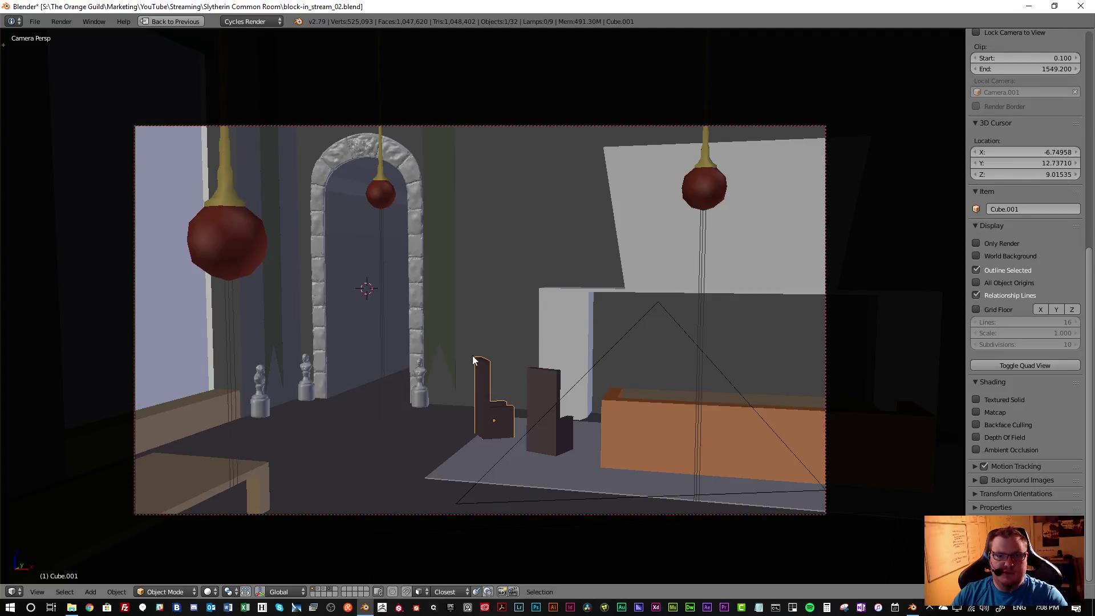
key("m")
key("2")
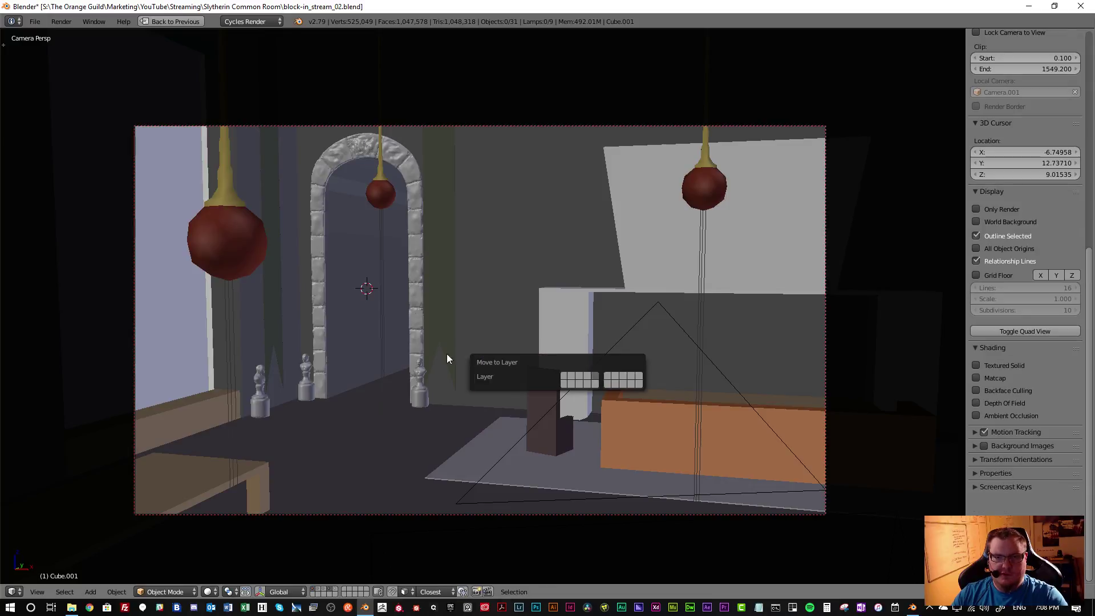
key("2")
middle_click_drag(495, 385, 421, 401)
scroll(500, 355, "up", 7)
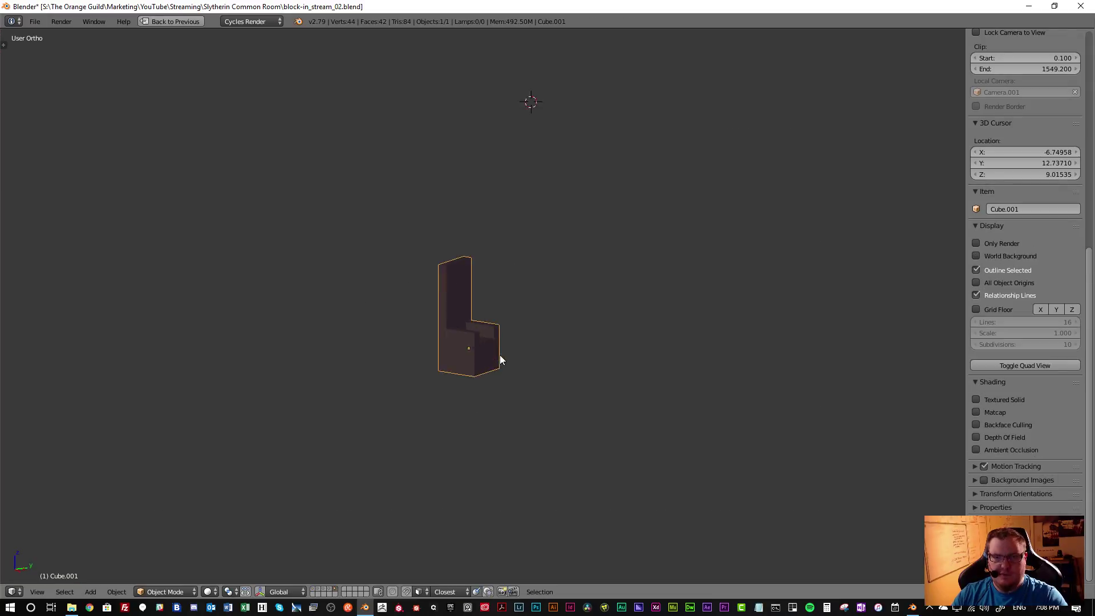
Clear the chair block's location so it sits at the world origin
key("alt+g")
scroll(358, 354, "down", 4)
middle_click_drag(358, 354, 439, 354, "shift")
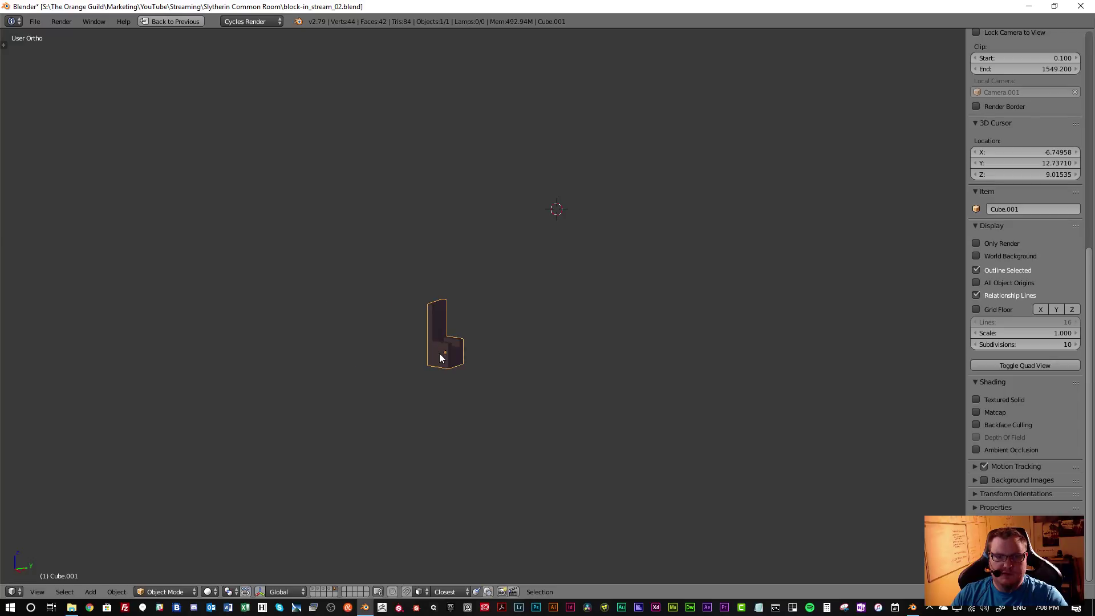
Delete the stone archway on its layer, and everything on the layer holding the lights and their surrounding blocks
key("4")
key("a")
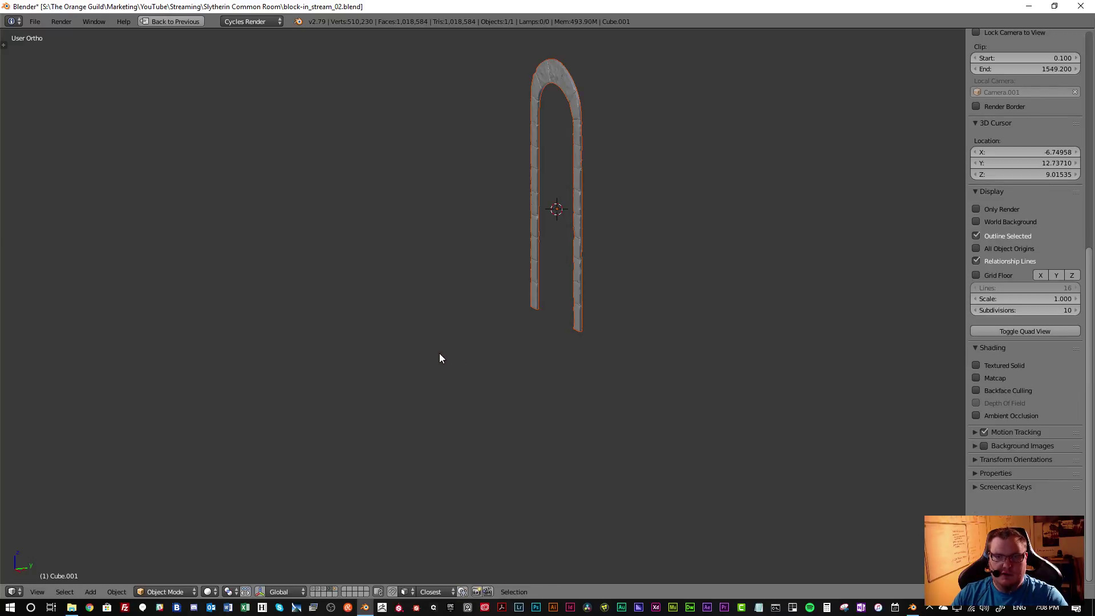
key("x")
left_click(440, 354)
key("2")
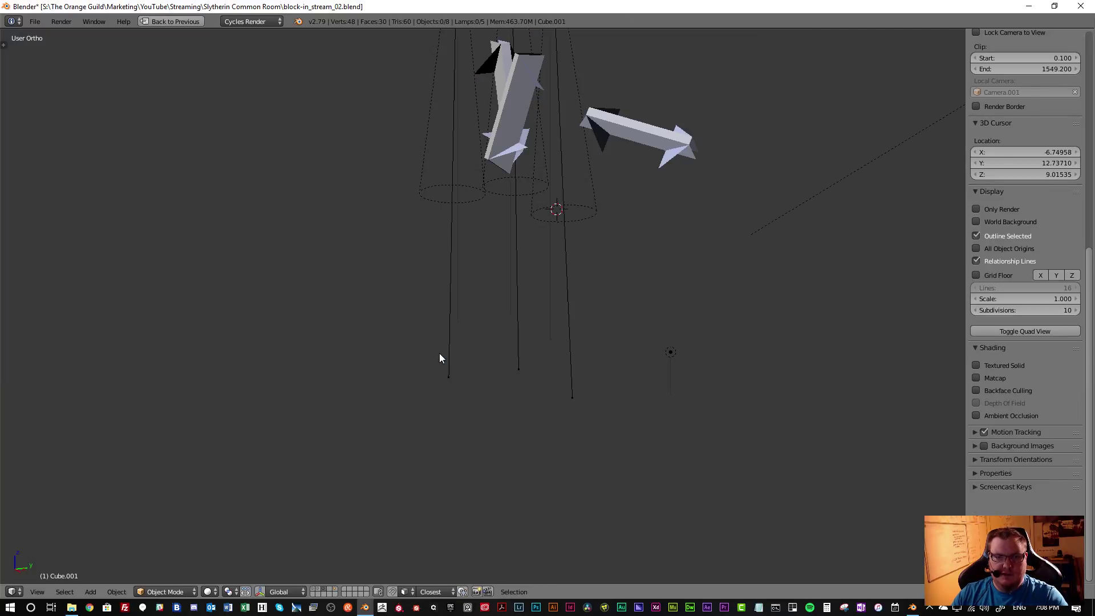
key("a")
key("x")
left_click(439, 354)
Delete the large enclosing box on its layer and all the room objects on layer 1
key("3")
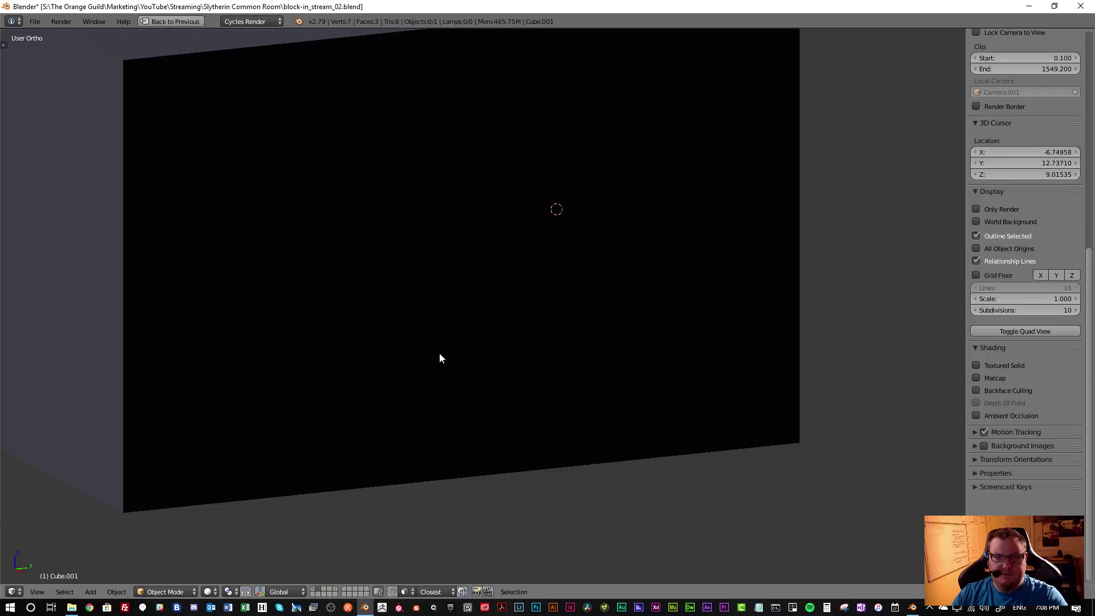
key("a")
key("x")
left_click(440, 354)
key("1")
key("a")
key("x")
left_click(440, 353)
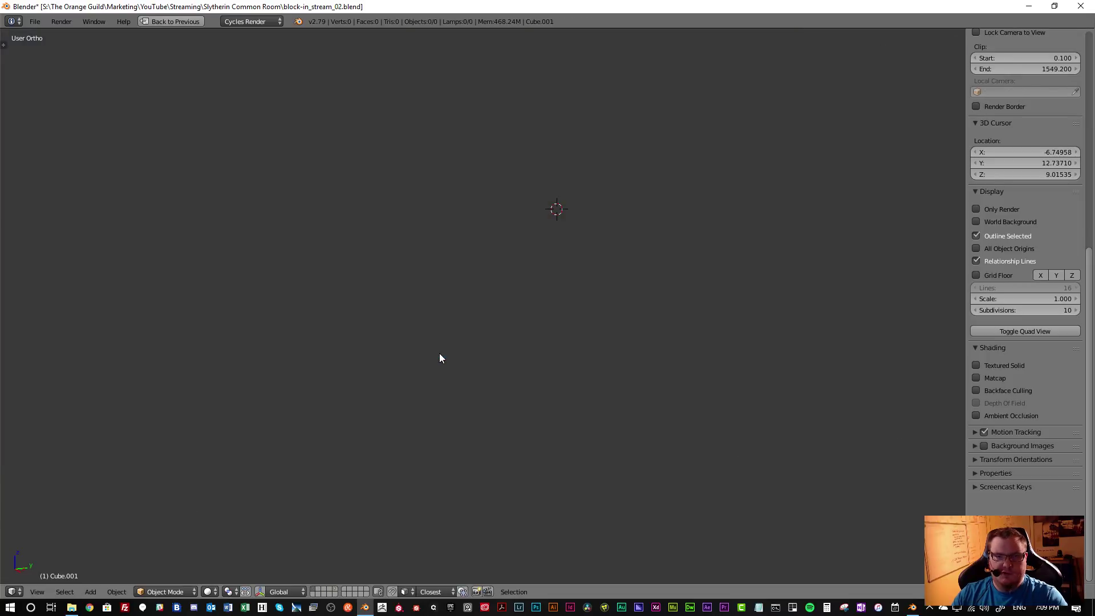
Show the chair block's layer again, reset the chair's rotation to 0° on all axes and frame it in the view
key("4")
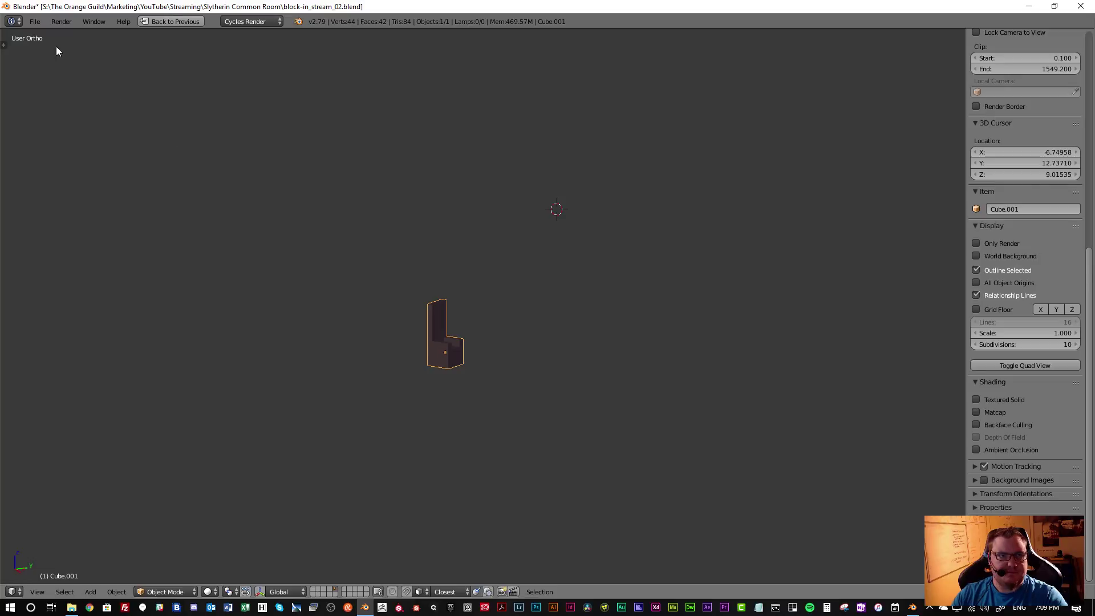
scroll(1033, 232, "up", 5)
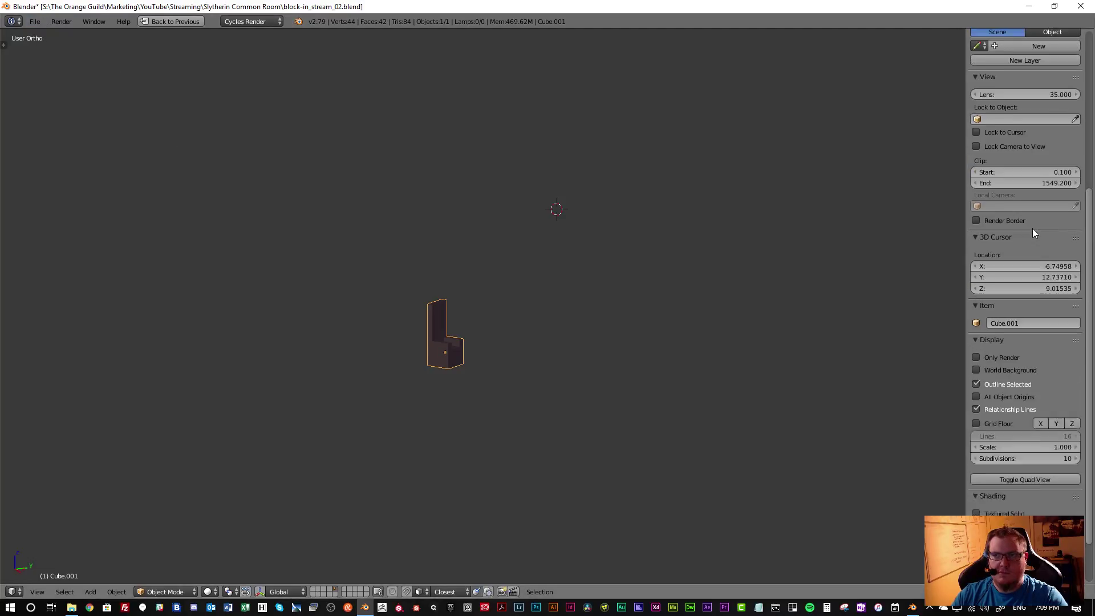
scroll(1032, 231, "up", 10)
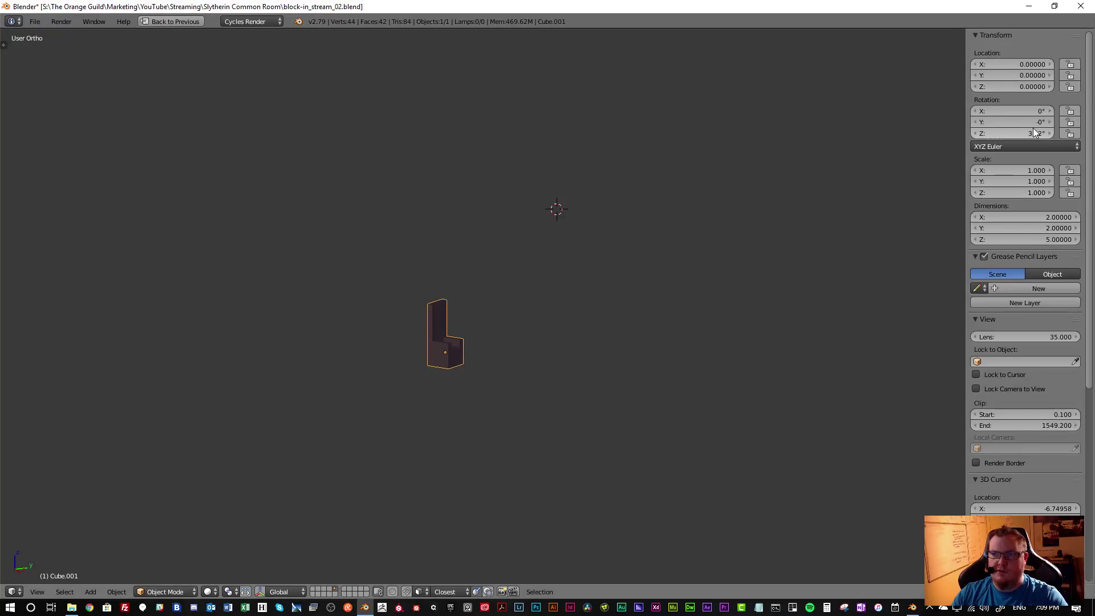
key("alt+r")
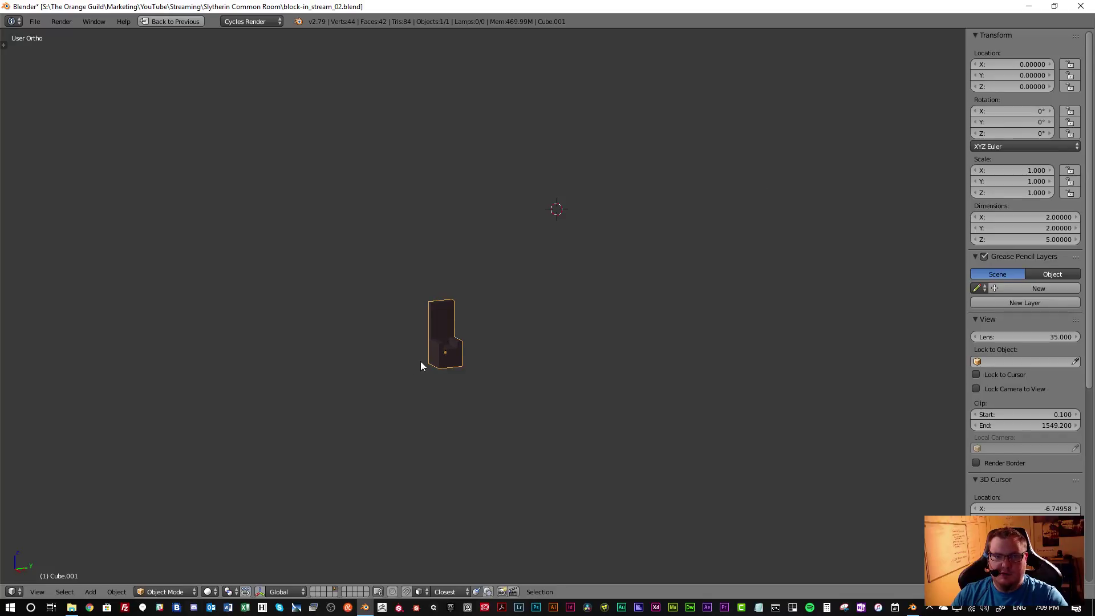
key("KP_Decimal")
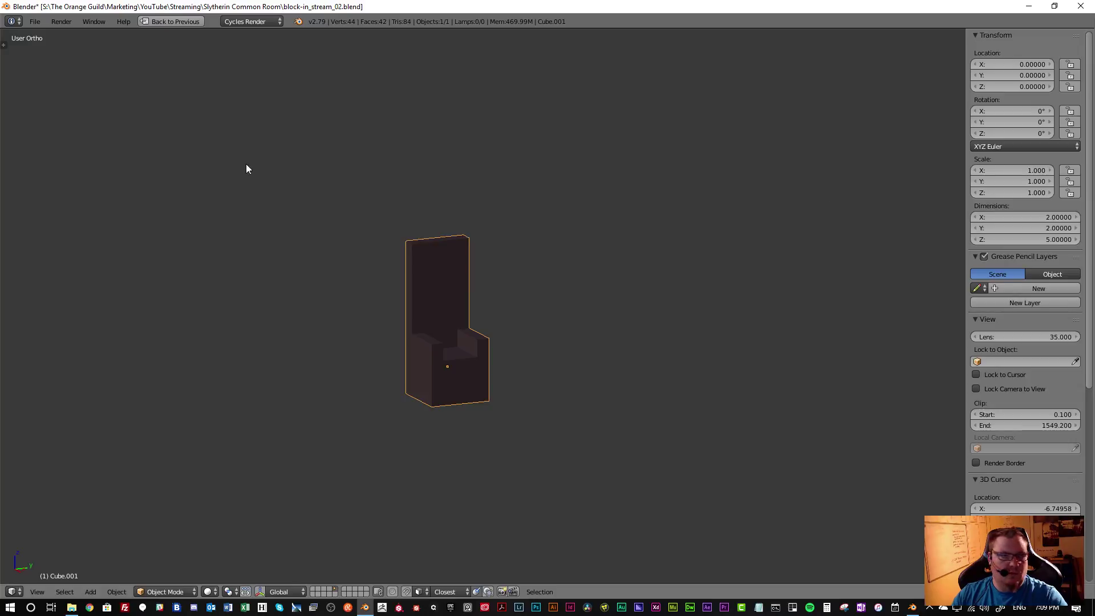
Save the scene as a new incremented version named block-in_stream_03.blend in the Slytherin Common Room folder
left_click(32, 22)
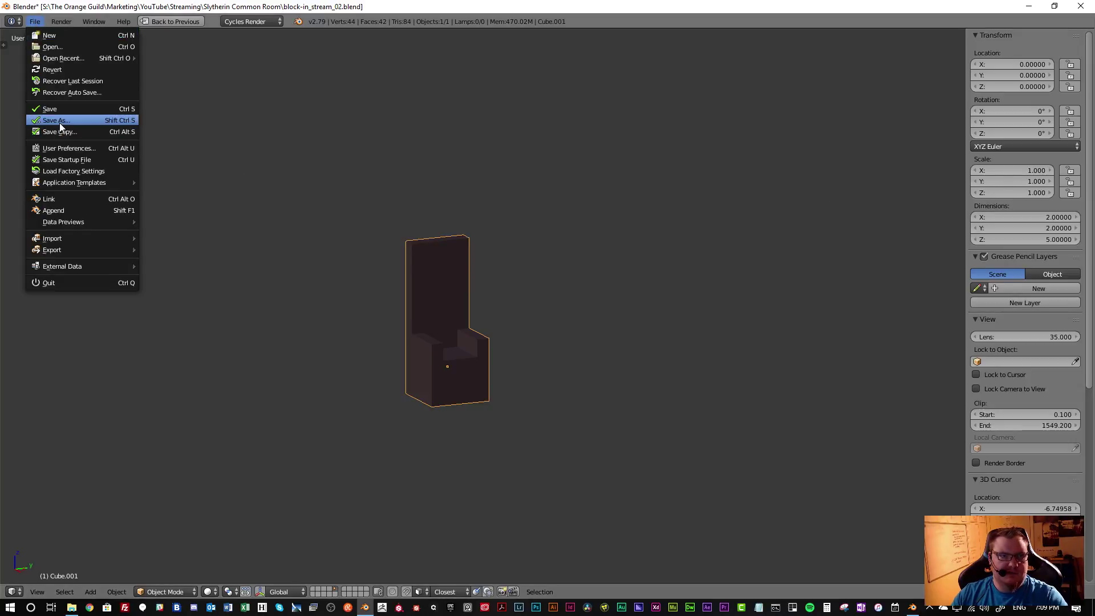
left_click(52, 115)
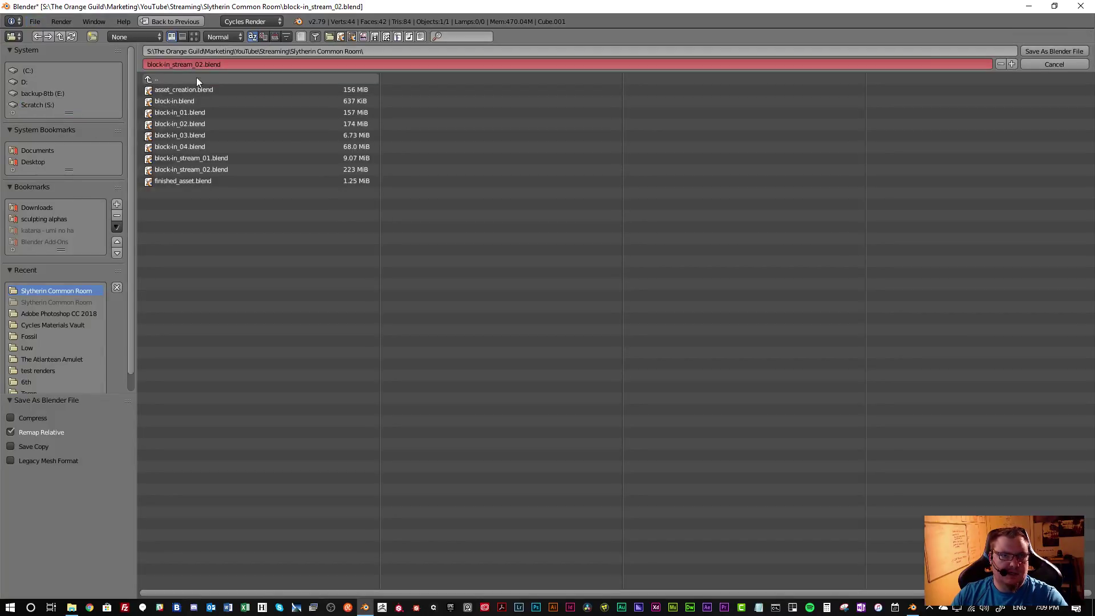
left_click(197, 170)
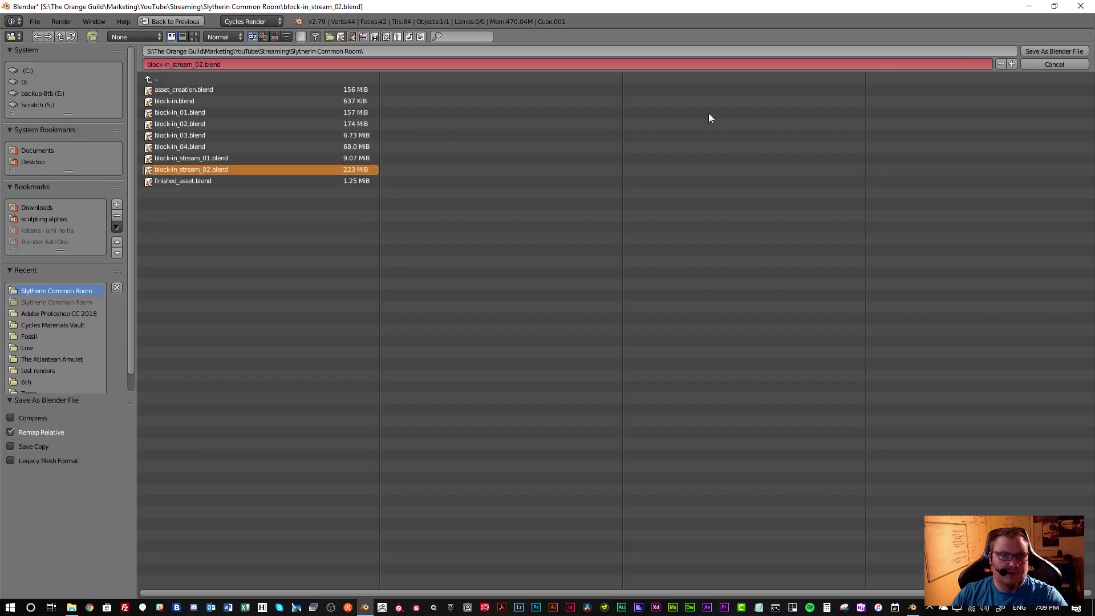
left_click(1011, 64)
left_click(1080, 52)
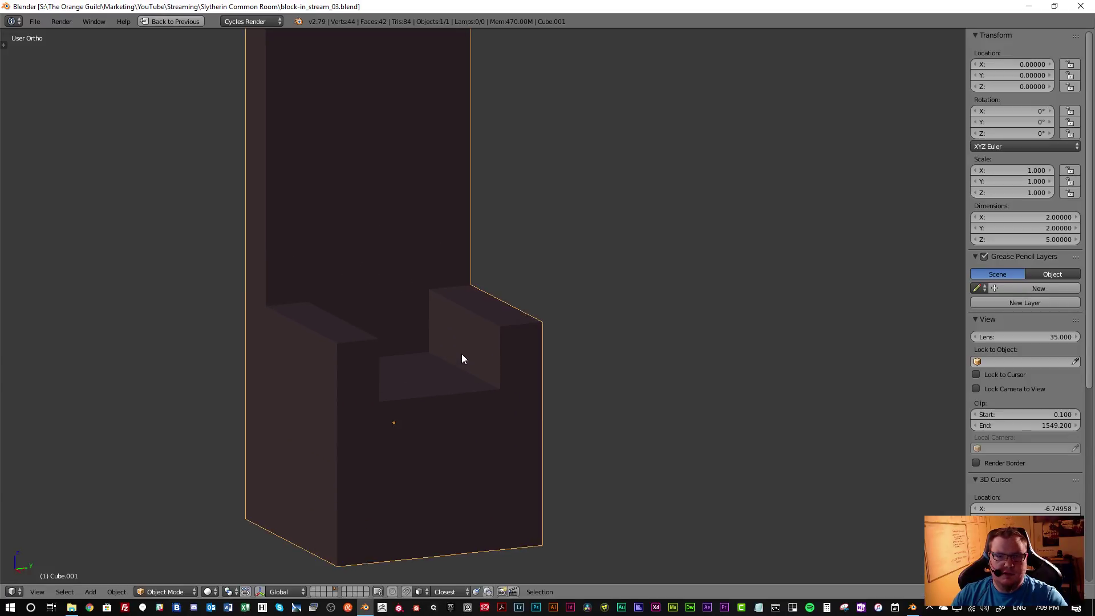
Add a centred horizontal loop cut halfway up the chair's backrest
scroll(462, 358, "down", 3)
middle_click_drag(460, 343, 354, 346)
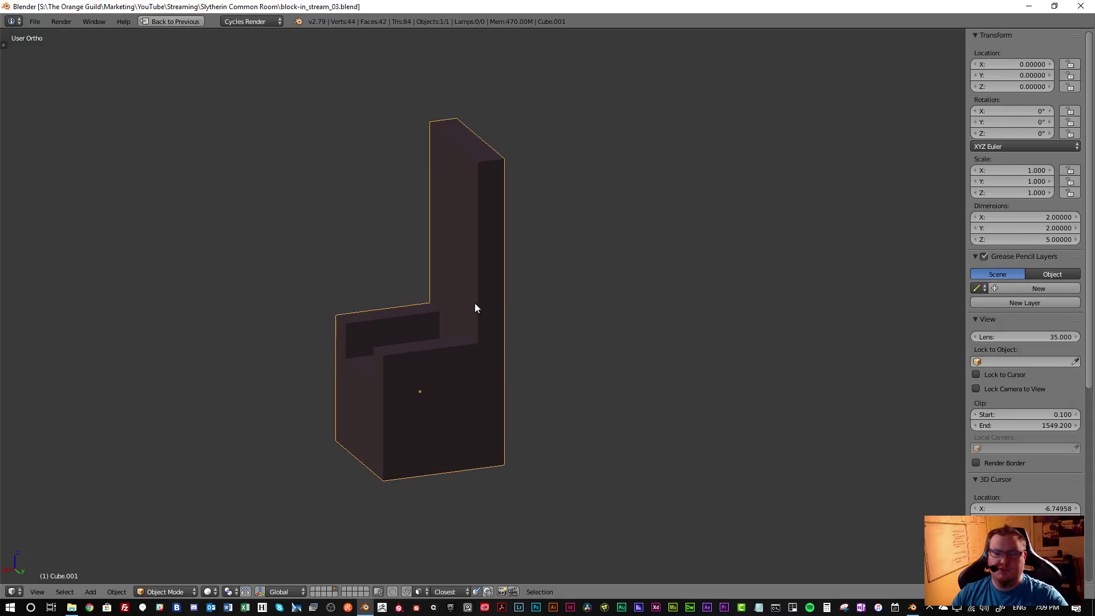
middle_click_drag(471, 295, 458, 317)
key("Tab")
key("ctrl+r")
left_click(491, 254)
right_click(492, 255)
Select the backrest's top vertices in wireframe, then tilt them and shift them about 0.38 backward and 0.05 down in front view
key("ctrl+Tab")
left_click(456, 321)
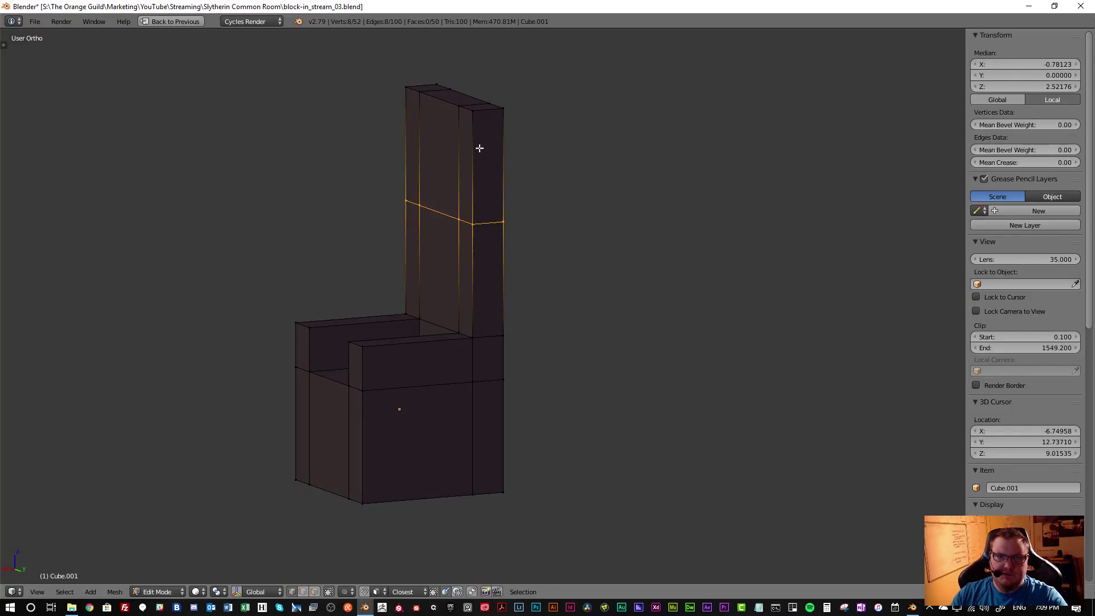
middle_click_drag(479, 146, 464, 147)
key("a")
key("z")
key("b")
left_click_drag(386, 60, 557, 176)
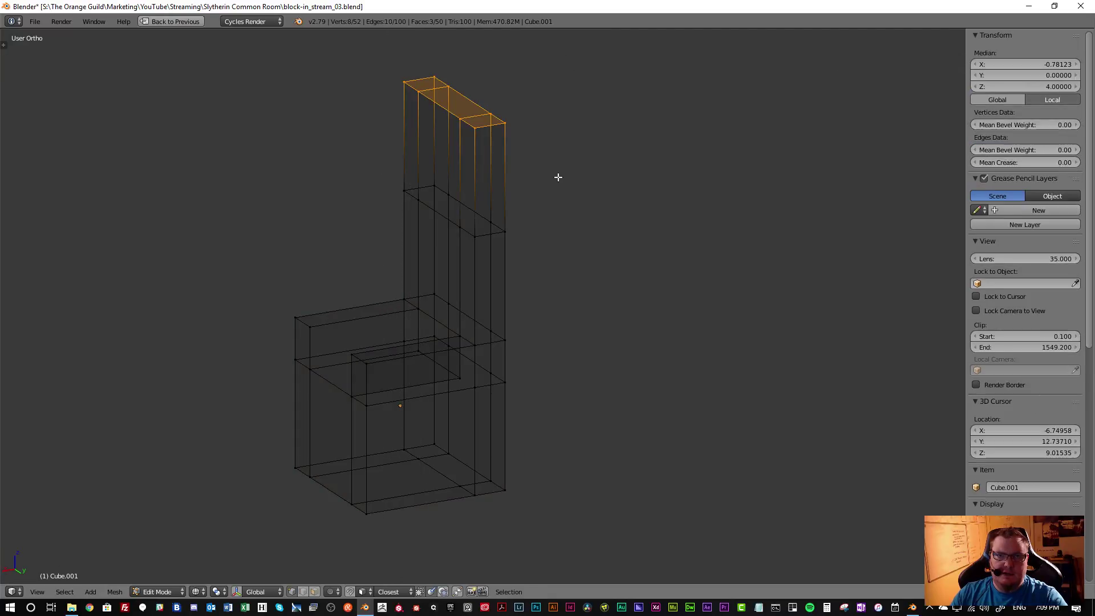
key("KP_3")
key("KP_Decimal")
scroll(565, 354, "down", 8)
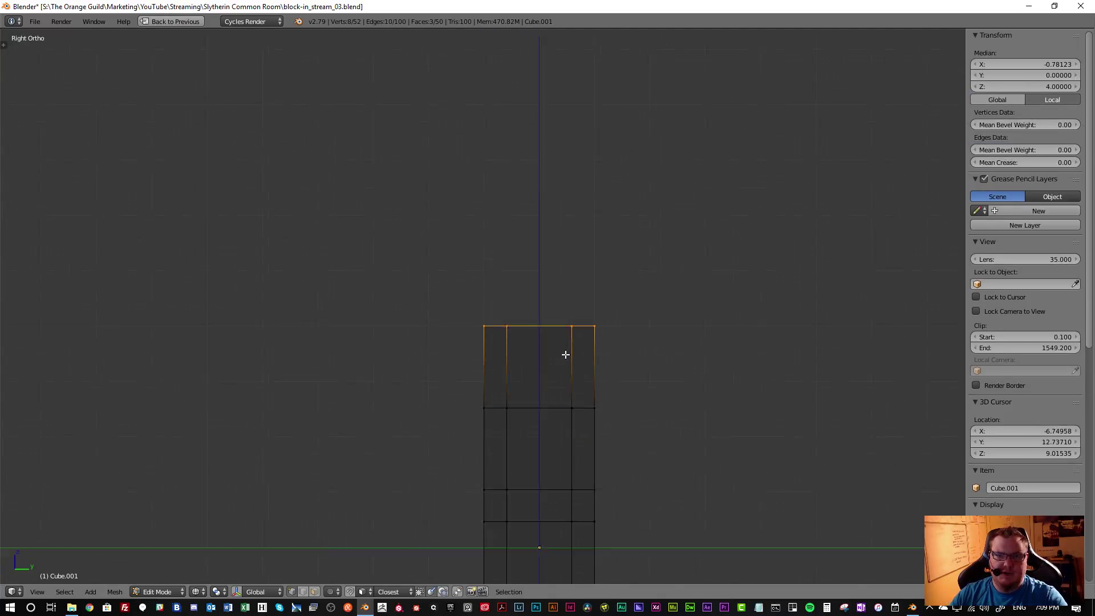
key("KP_1")
scroll(573, 387, "up", 2)
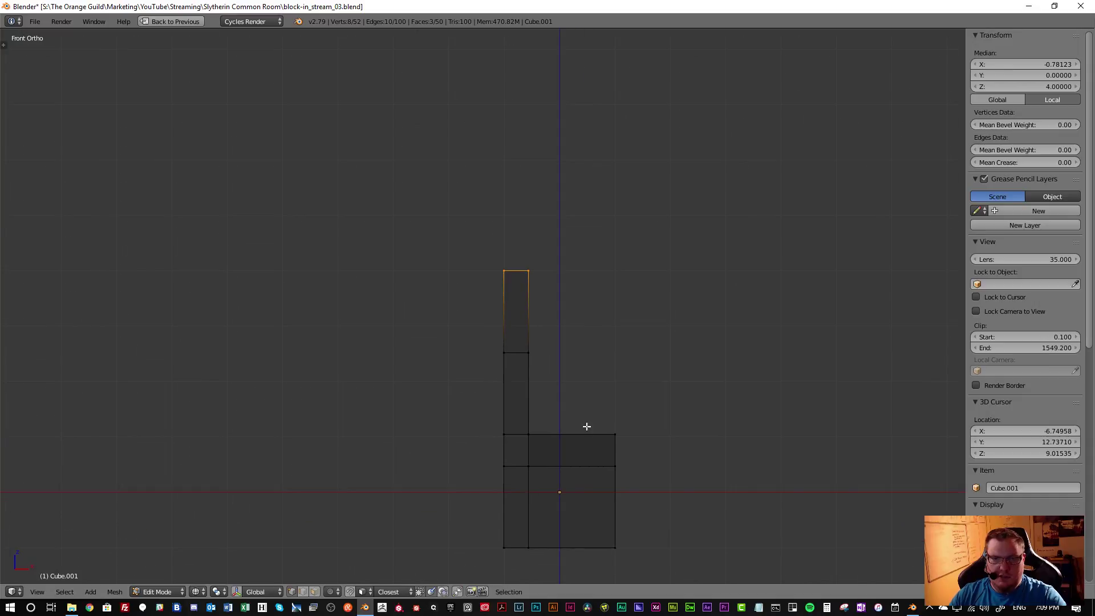
key("g")
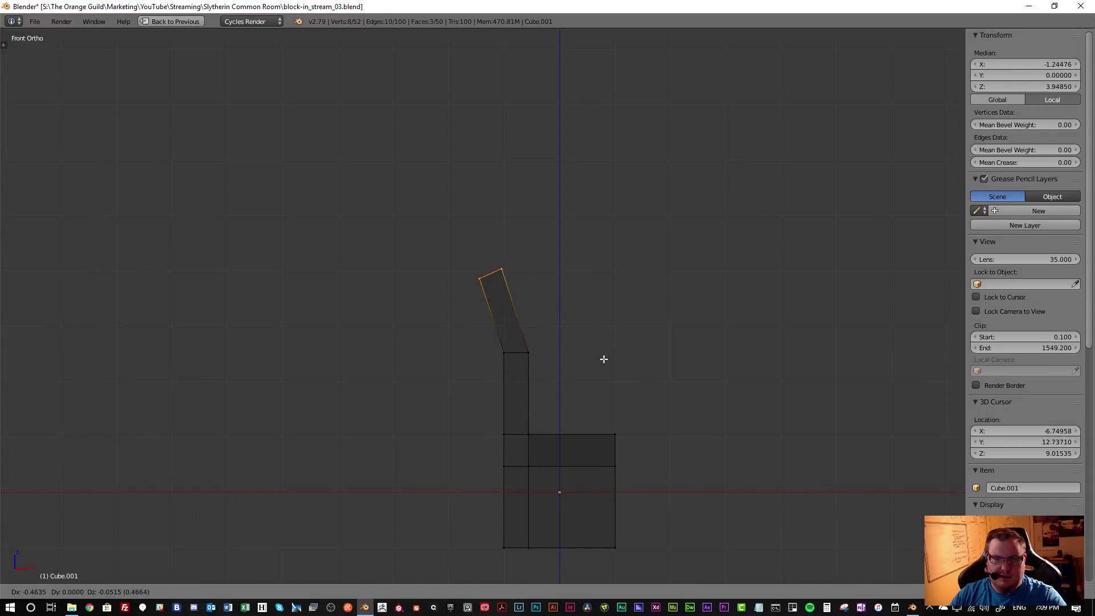
left_click(605, 361)
key("r")
right_click(602, 365)
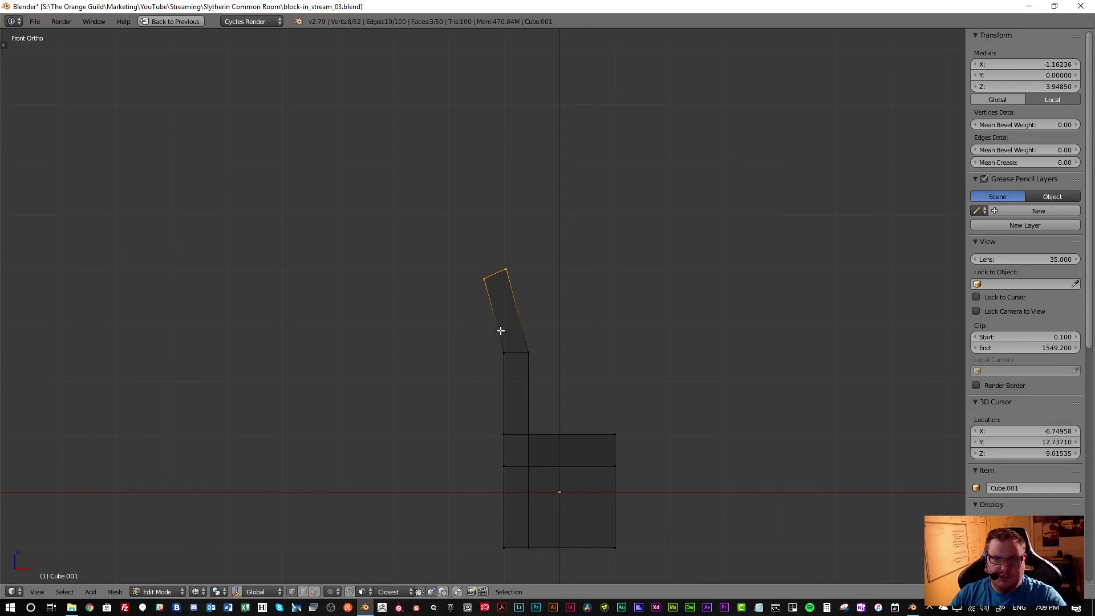
Inset the backrest's top faces and raise the inset about 0.05 along the backrest's slant to crown the top
middle_click_drag(501, 330, 539, 338)
key("i")
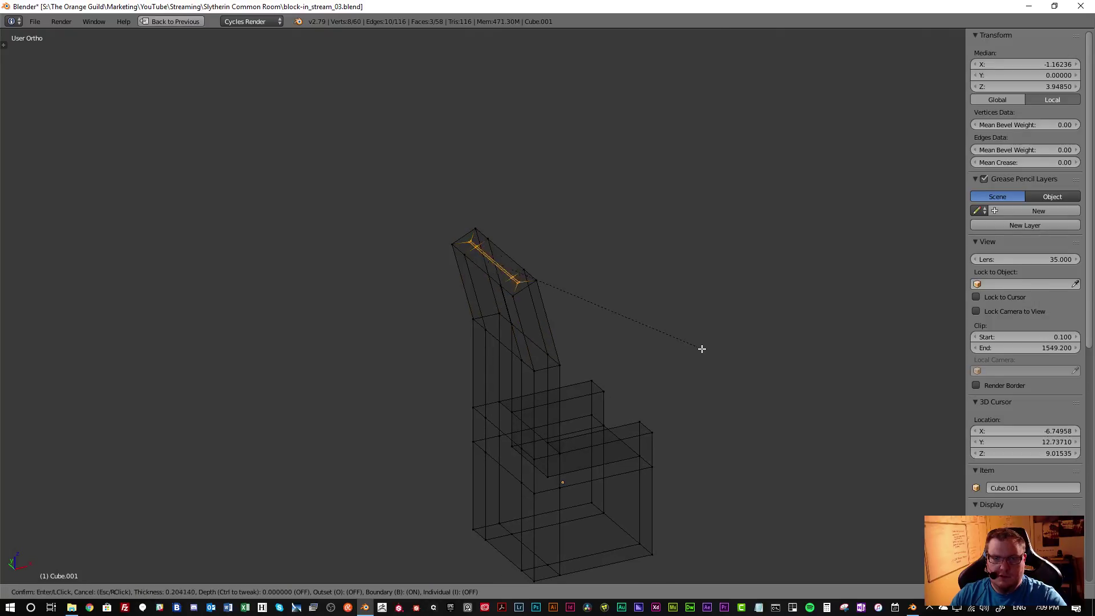
left_click(707, 352)
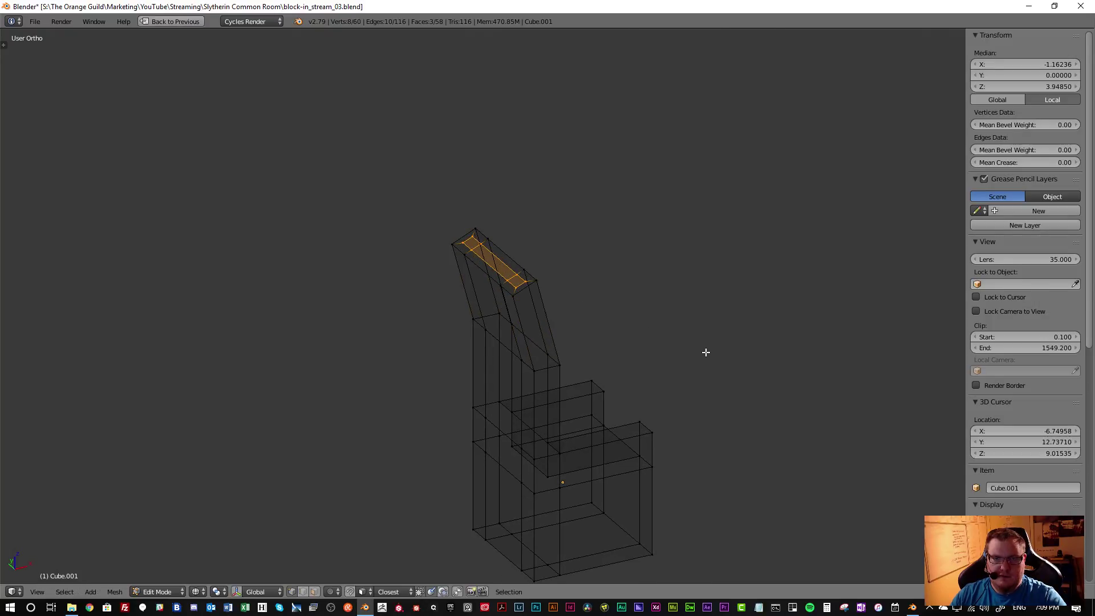
middle_click_drag(707, 352, 512, 296)
key("KP_3")
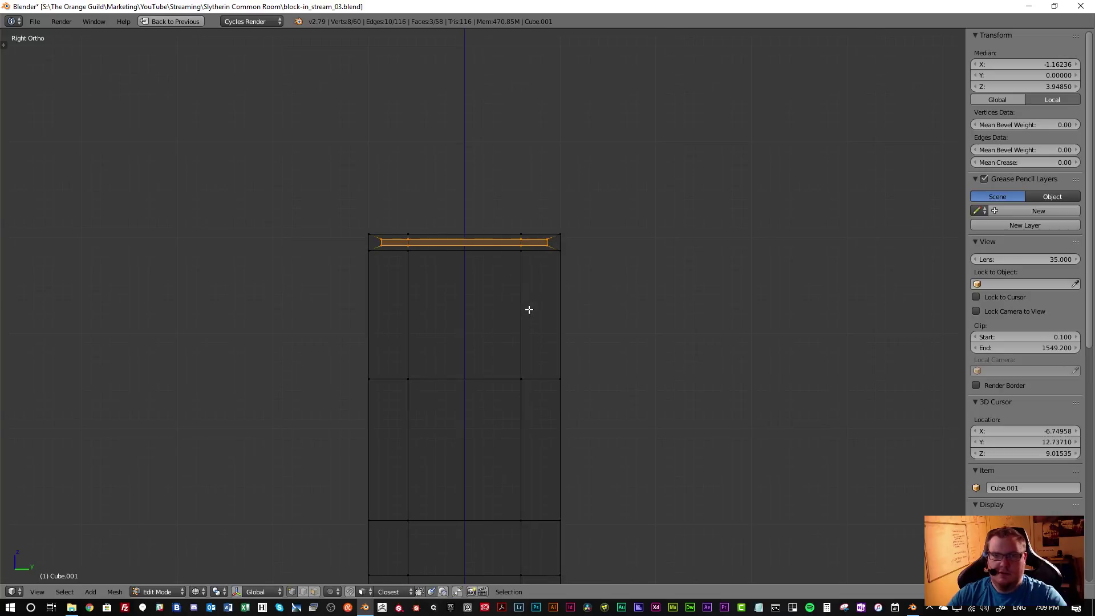
key("KP_1")
key("g")
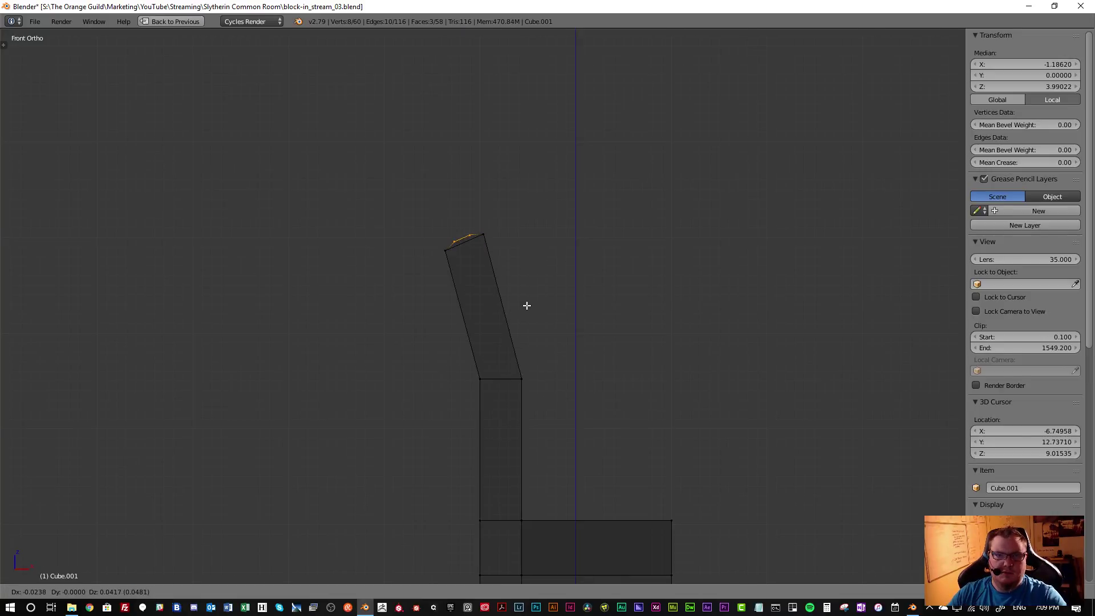
left_click(526, 305)
scroll(506, 337, "down", 3)
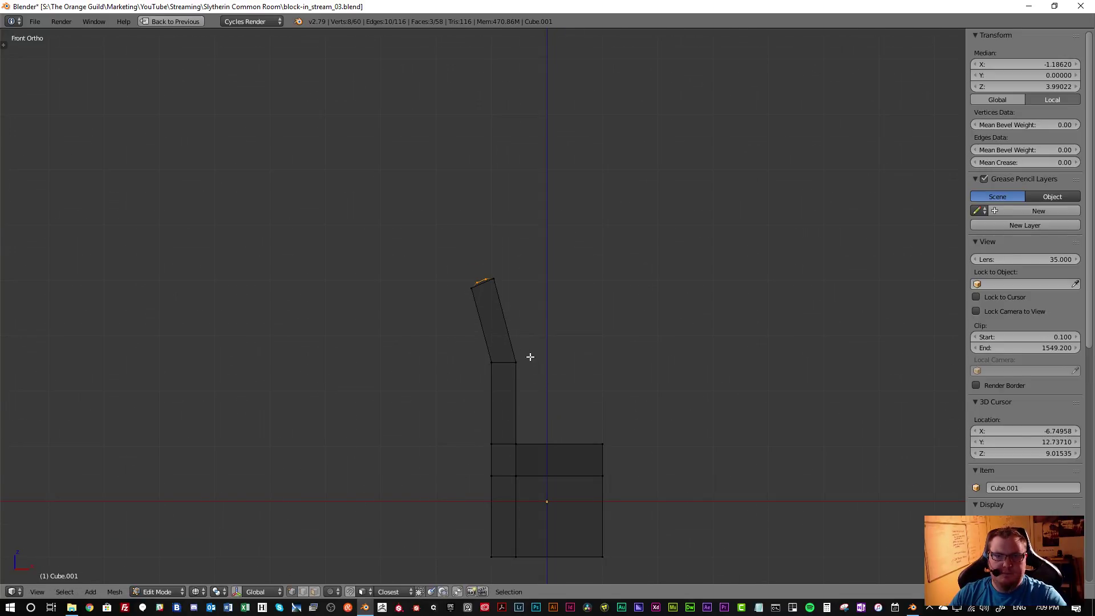
Bevel the edge loop at the backrest's bend with 2 segments and an offset of about 0.63
middle_click_drag(522, 361, 502, 371)
key("a")
key("ctrl+Tab")
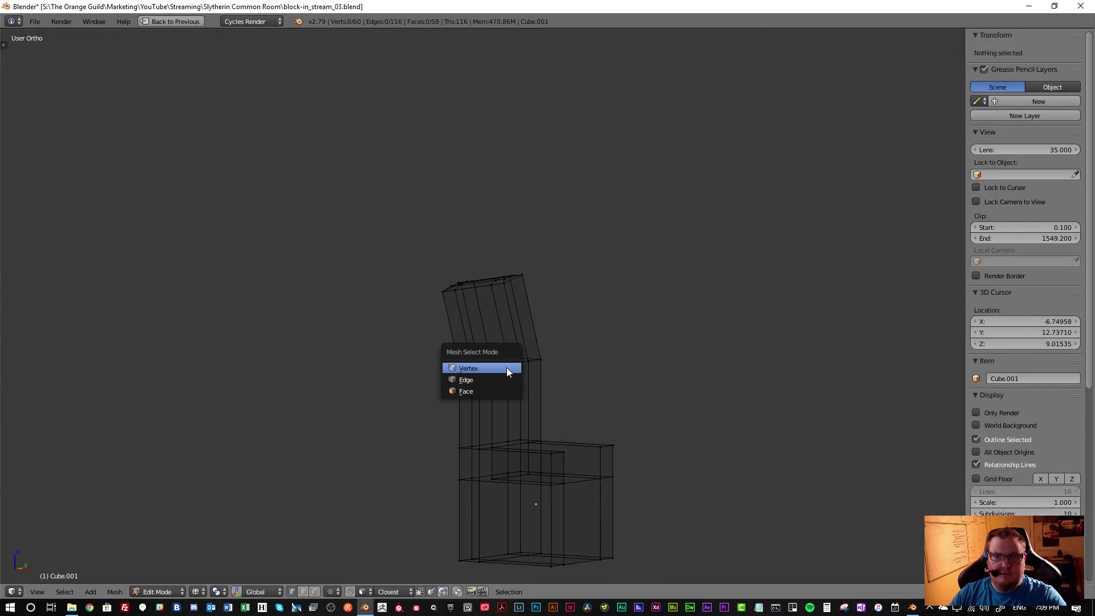
left_click(486, 379)
right_click(516, 361, "alt")
key("KP_1")
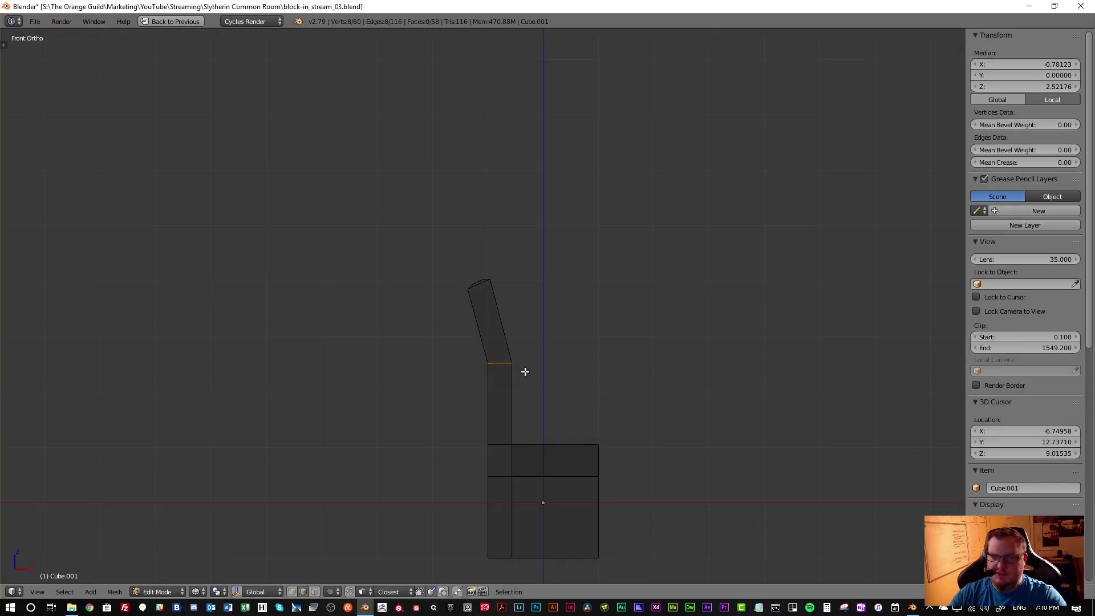
key("ctrl+b")
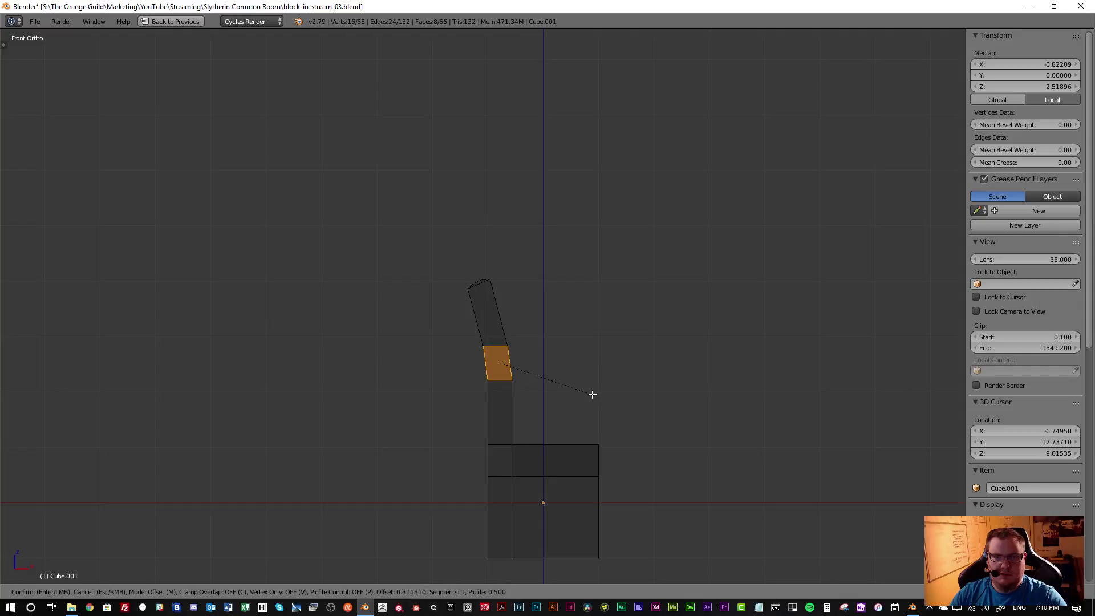
scroll(592, 393, "up", 1)
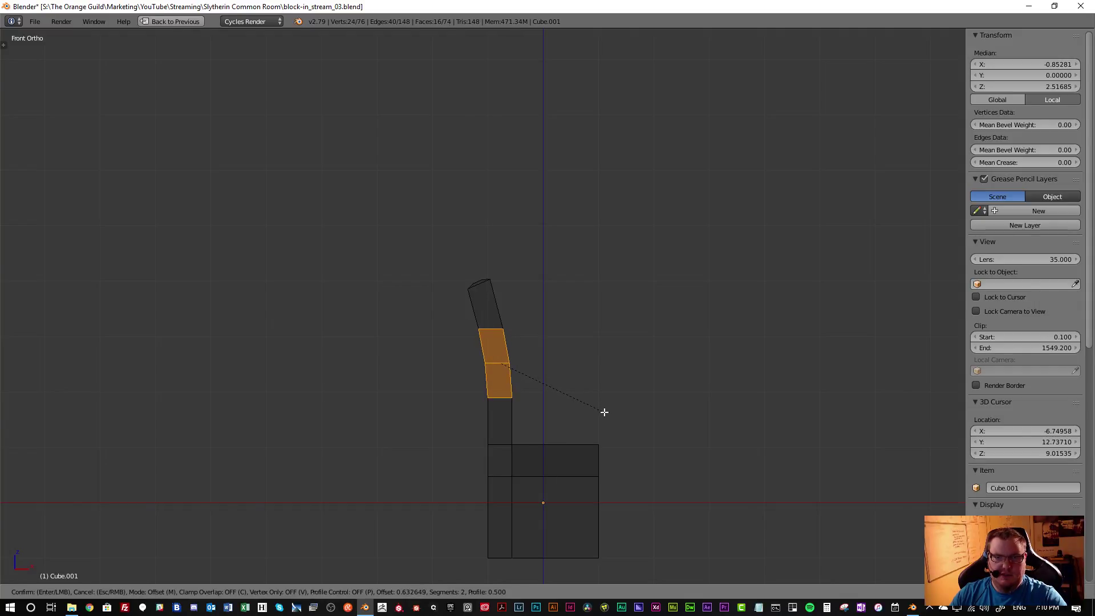
left_click(605, 412)
Turn on the Screencast Keys display in the 3D view
scroll(1016, 464, "down", 8)
scroll(1016, 463, "down", 2)
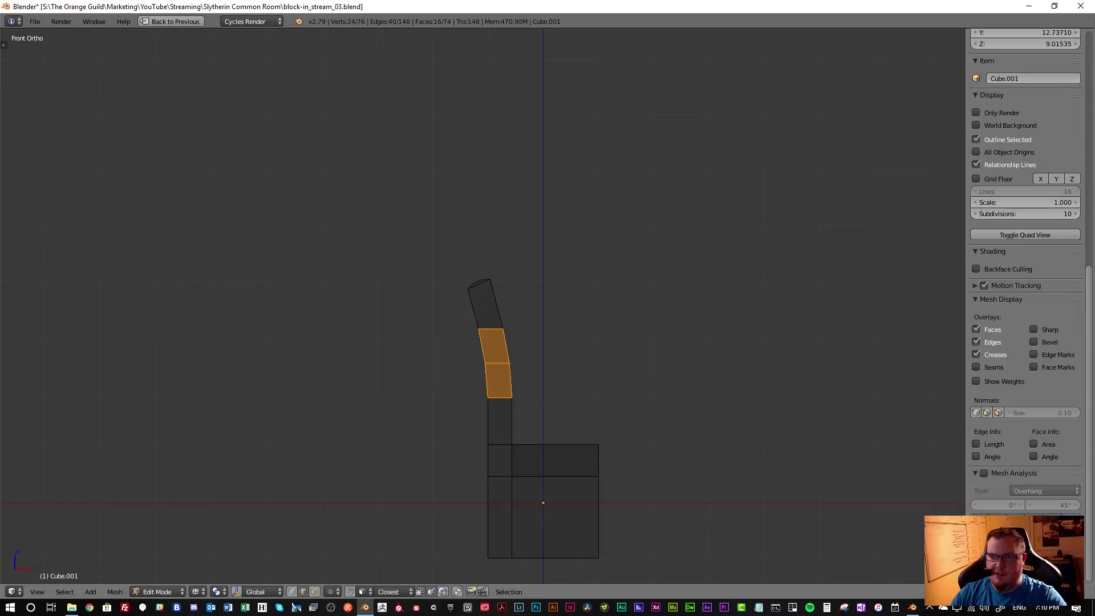
scroll(1016, 463, "down", 1)
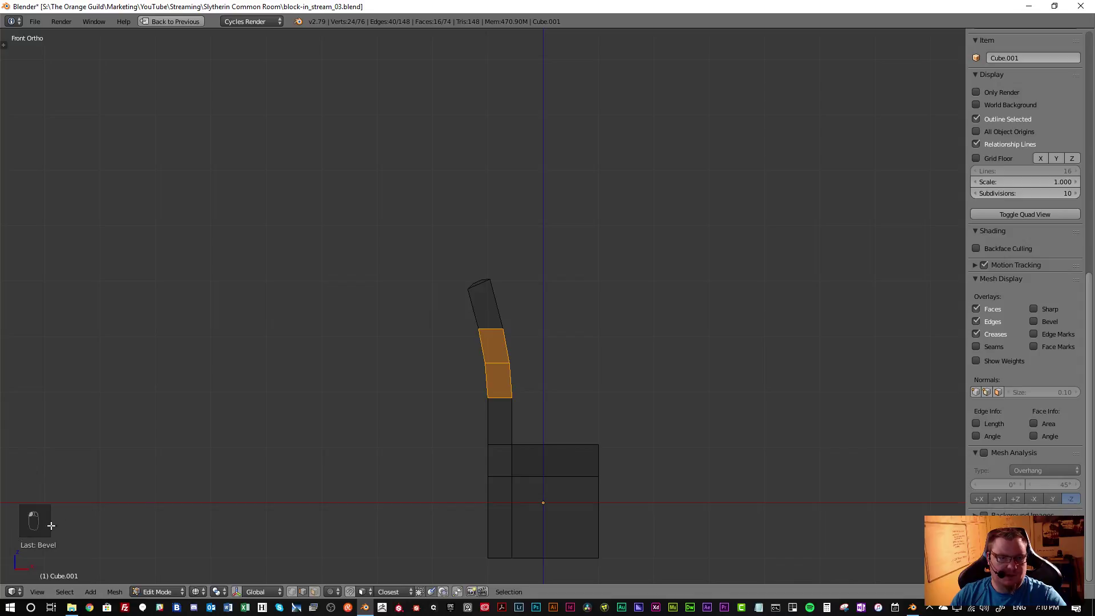
Add a centred vertical loop cut down the middle of the chair's width and clear the selection
scroll(507, 373, "up", 3)
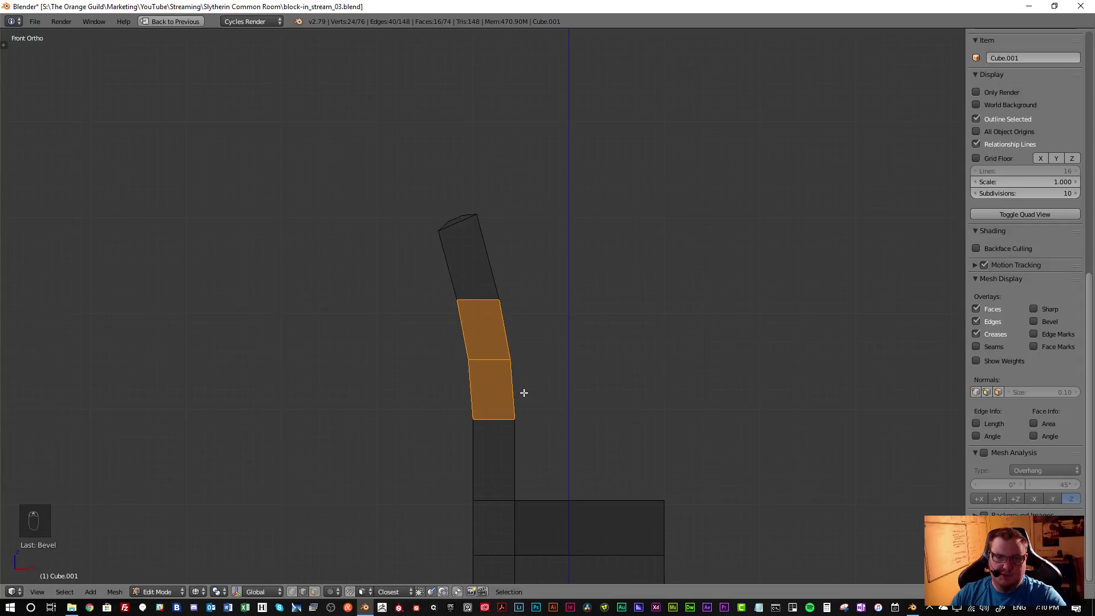
scroll(523, 392, "down", 3)
middle_click_drag(524, 392, 412, 437)
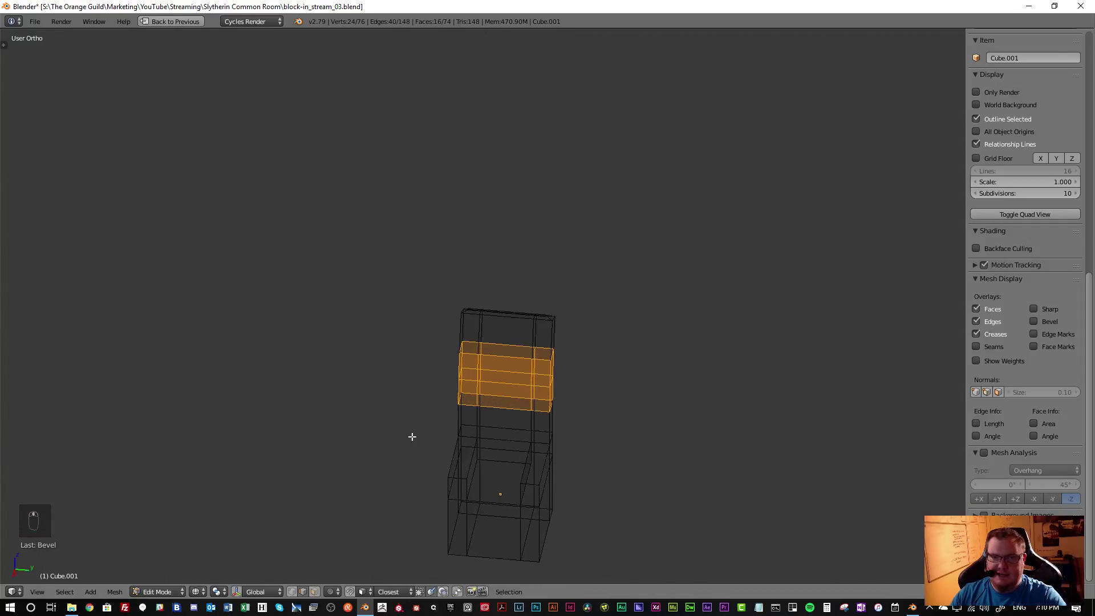
key("ctrl+r")
left_click(514, 318)
right_click(510, 414)
key("a")
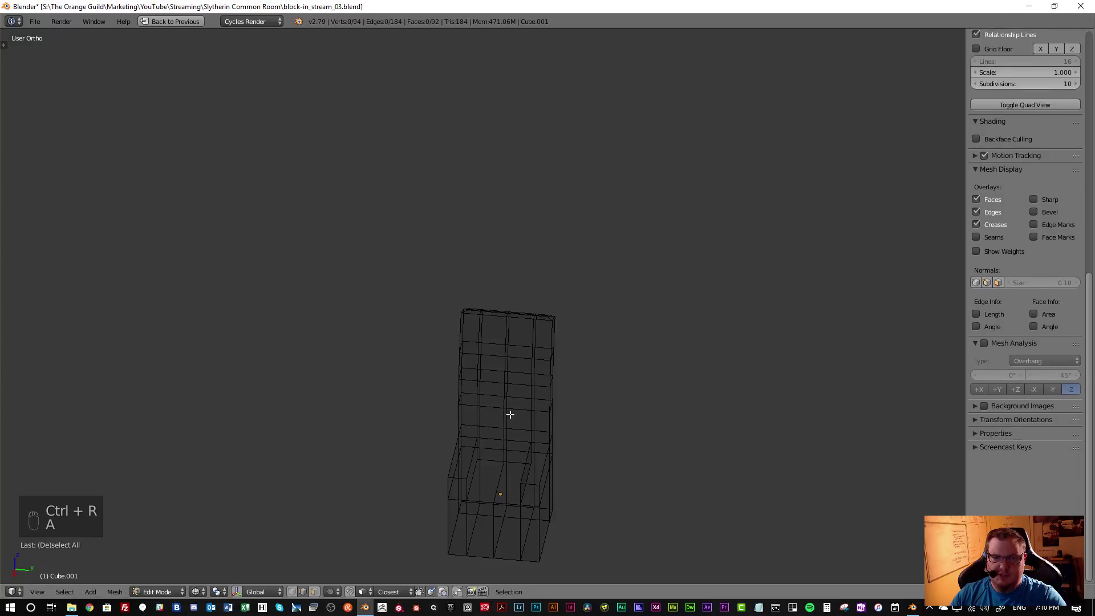
Select the middle edge loop of the backrest's bend in solid view, then rotate it perpendicular to the curve and nudge it forward slightly
mouse_move(510, 414)
middle_mouse_down()
mouse_move(558, 440)
mouse_move(550, 409)
mouse_move(562, 384)
mouse_move(546, 399)
mouse_move(576, 405)
mouse_move(688, 387)
mouse_move(616, 386)
middle_mouse_up()
key("z")
scroll(501, 384, "up", 3)
right_click(502, 377, "alt")
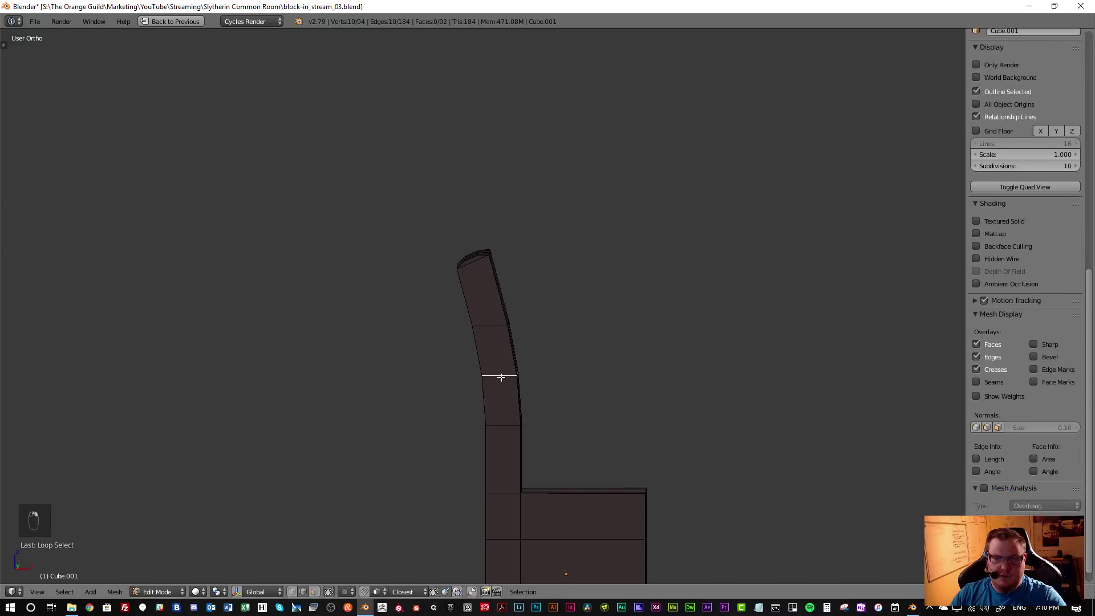
key("KP_1")
key("r")
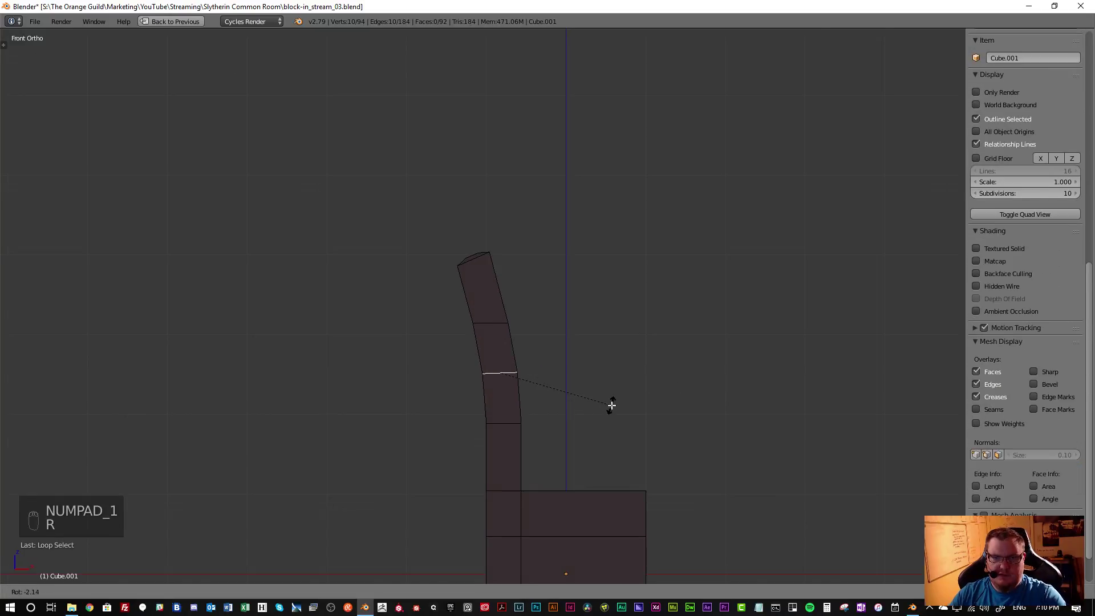
left_click(612, 404)
key("g")
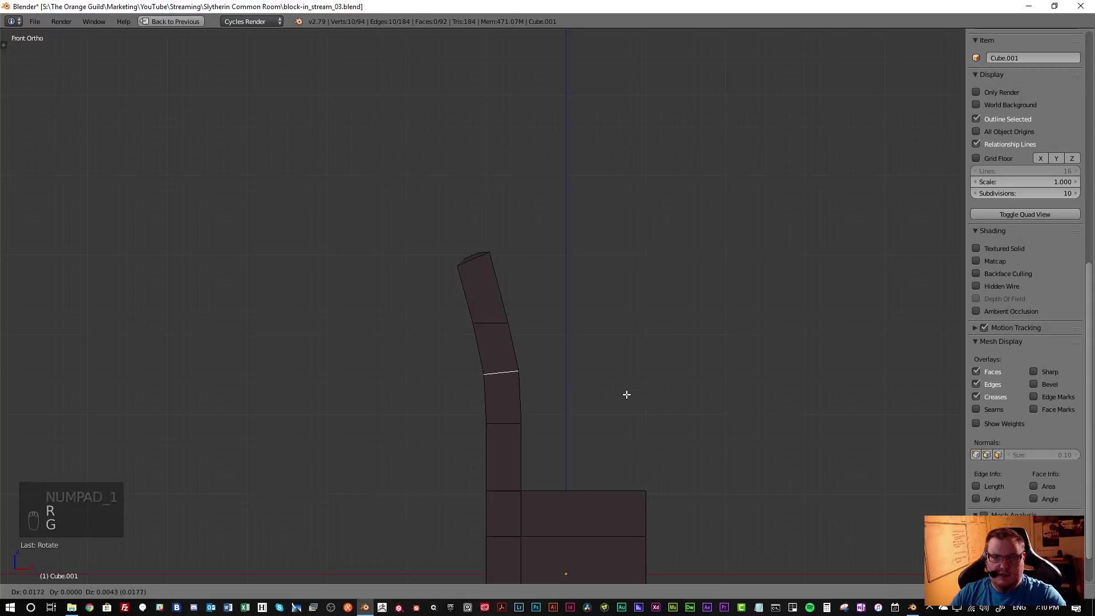
left_click(625, 394)
Rotate the upper edge loop of the backrest's bend to follow the curve and move it up about 0.11
right_click(496, 321, "alt")
key("r")
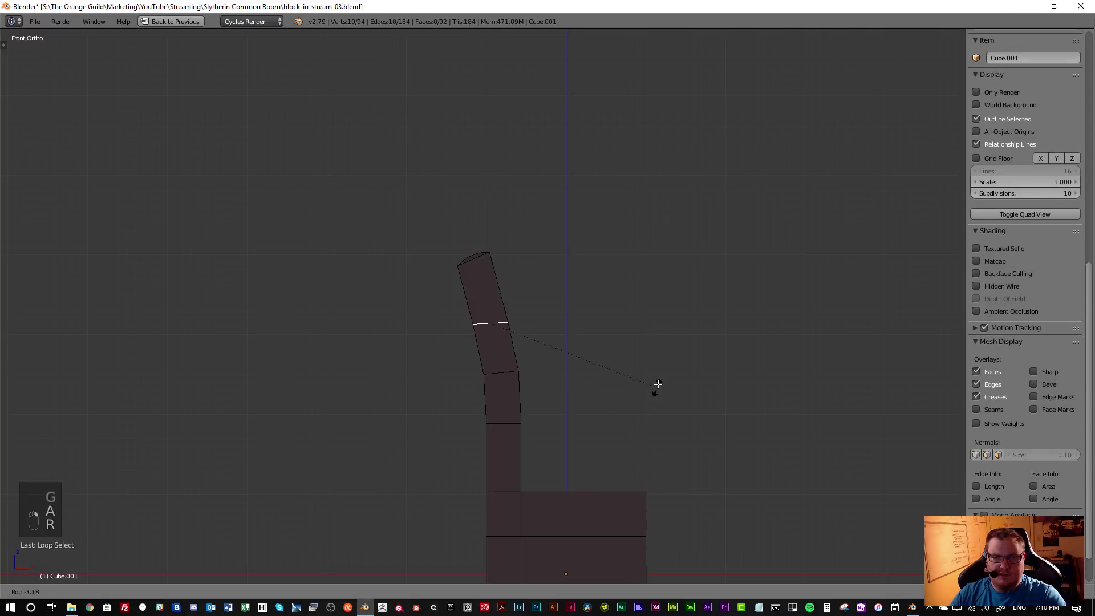
left_click(660, 359)
key("g")
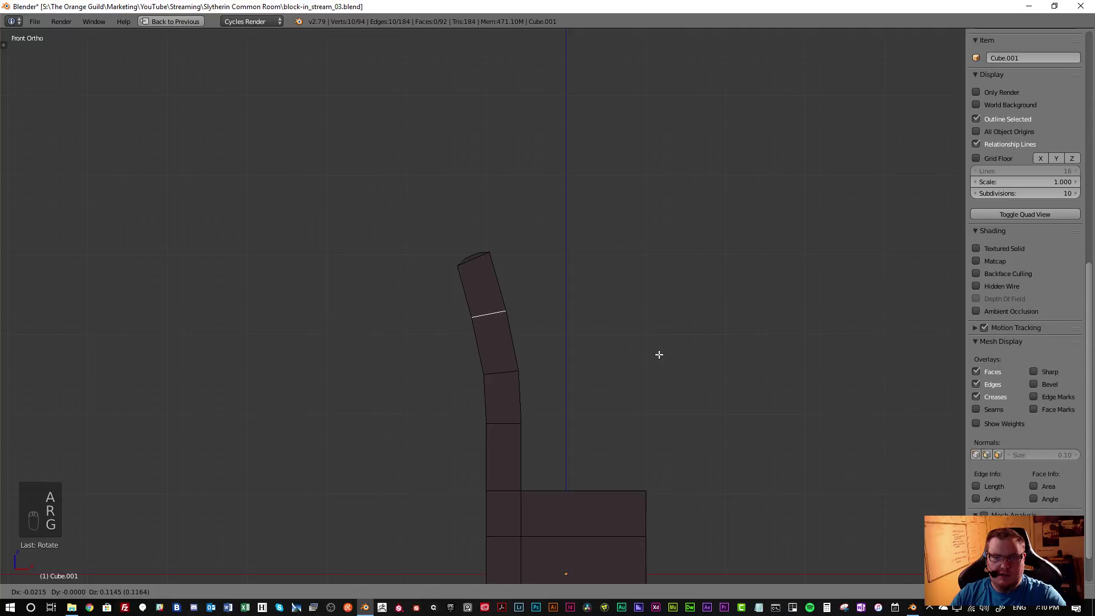
left_click(659, 354)
key("g")
left_click(658, 355)
Move the lowest edge loop of the backrest's bend down slightly to even the spacing, and clear the selection
right_click(516, 429, "alt")
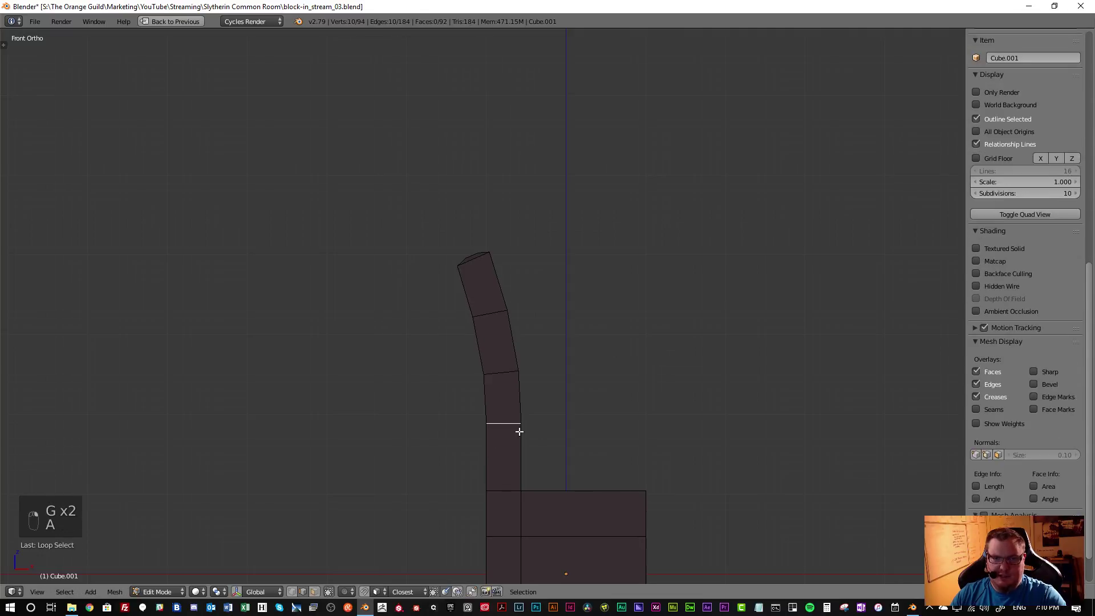
key("g")
left_click(534, 453)
key("g")
left_click(539, 453)
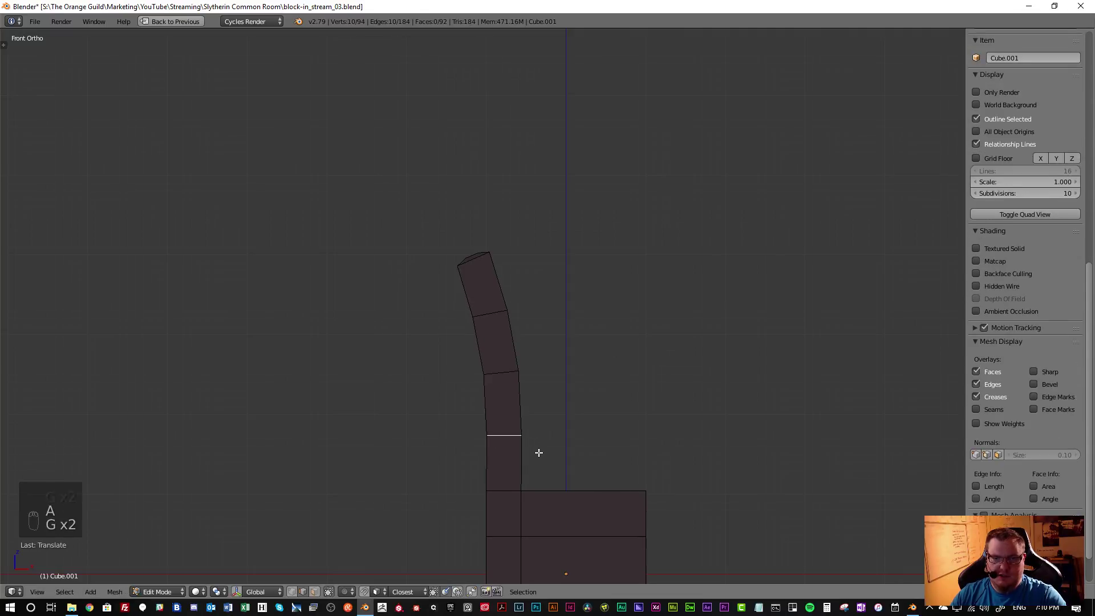
scroll(539, 452, "down", 4)
key("a")
Add a vertical loop cut through the seat block and armrests, slid toward the chair's front by a factor of about 0.59
middle_click_drag(545, 457, 521, 357, "shift")
scroll(496, 376, "up", 4)
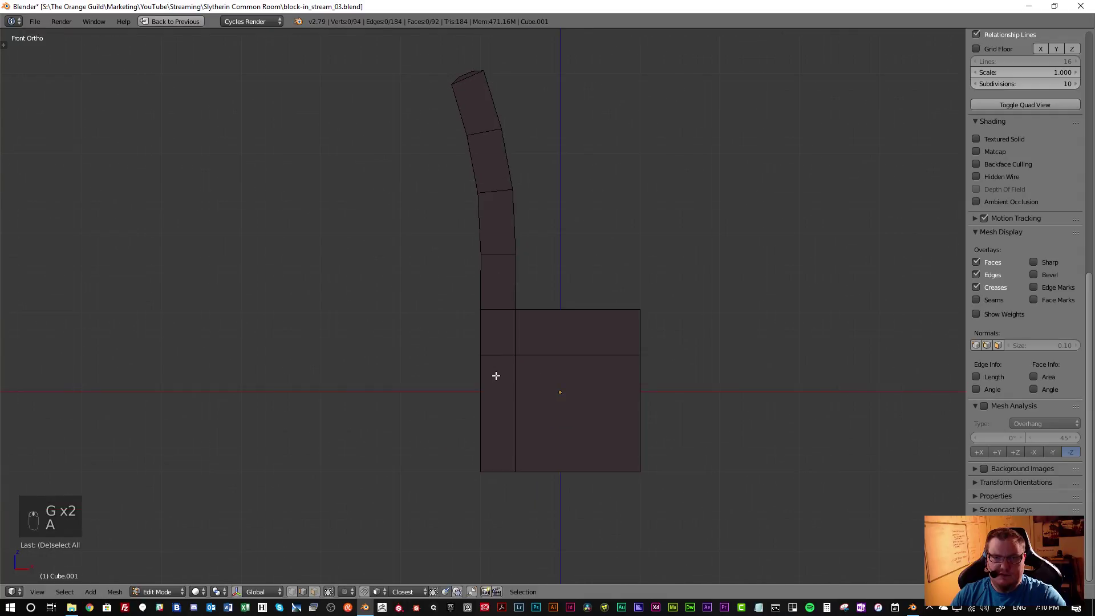
scroll(536, 392, "down", 3)
scroll(582, 406, "up", 3)
mouse_move(582, 405)
middle_mouse_down()
mouse_move(477, 406)
mouse_move(546, 426)
mouse_move(580, 421)
middle_mouse_up()
mouse_move(583, 416)
middle_mouse_down()
mouse_move(563, 405)
mouse_move(574, 408)
middle_mouse_up()
key("ctrl+r")
left_click(609, 343)
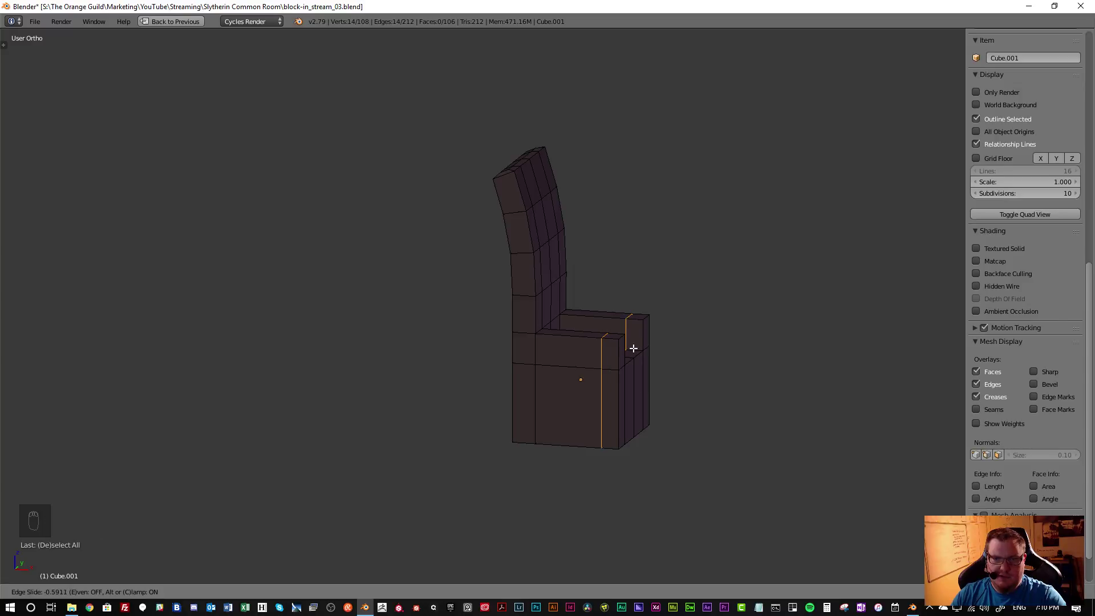
left_click(633, 348)
Try to edge-slide the lower rear vertical edges on the chair's sides toward the back
middle_click_drag(634, 348, 513, 414)
key("g")
key("g")
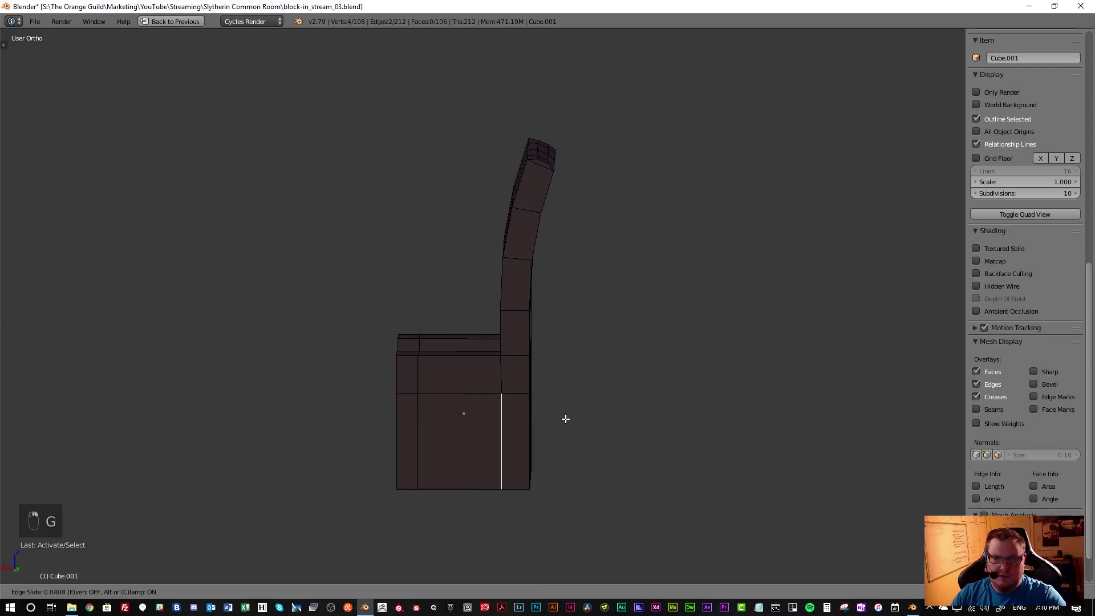
left_click(645, 419)
middle_click_drag(648, 418, 471, 415)
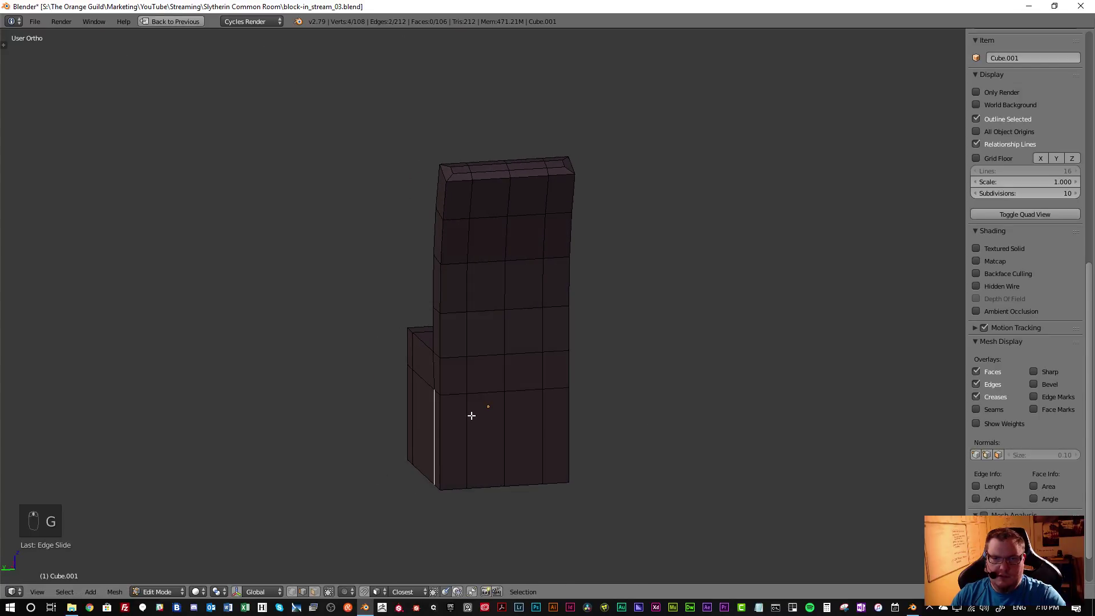
Try spreading the two outer vertical edges on the lower back along Y, then undo that and the preceding edge slide
middle_click_drag(535, 424, 502, 427)
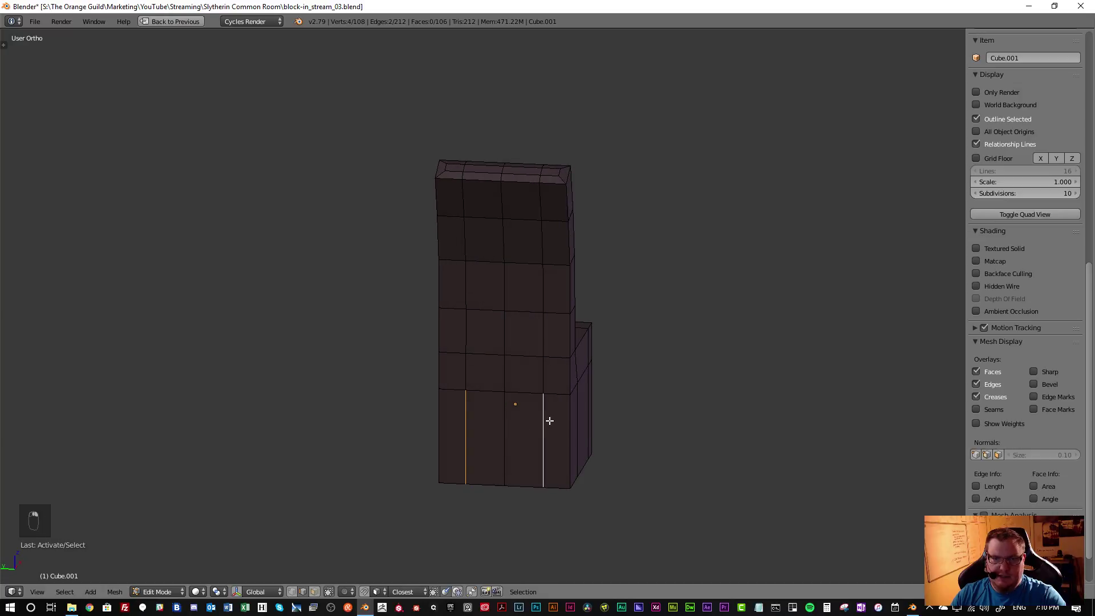
key("s")
key("y")
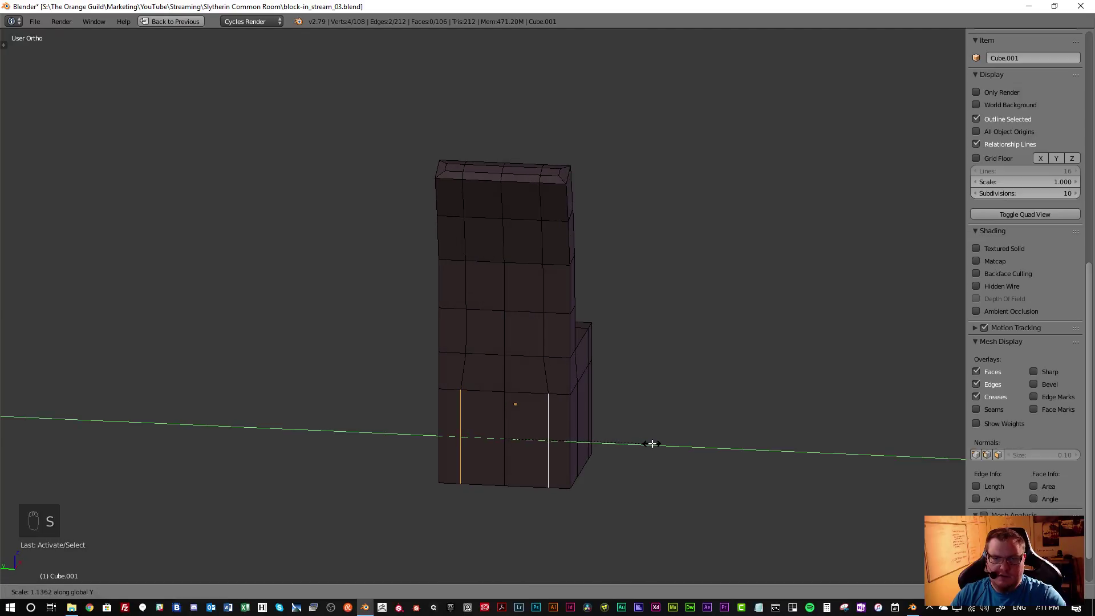
left_click(577, 441)
middle_click_drag(578, 440, 520, 442)
key("ctrl+z")
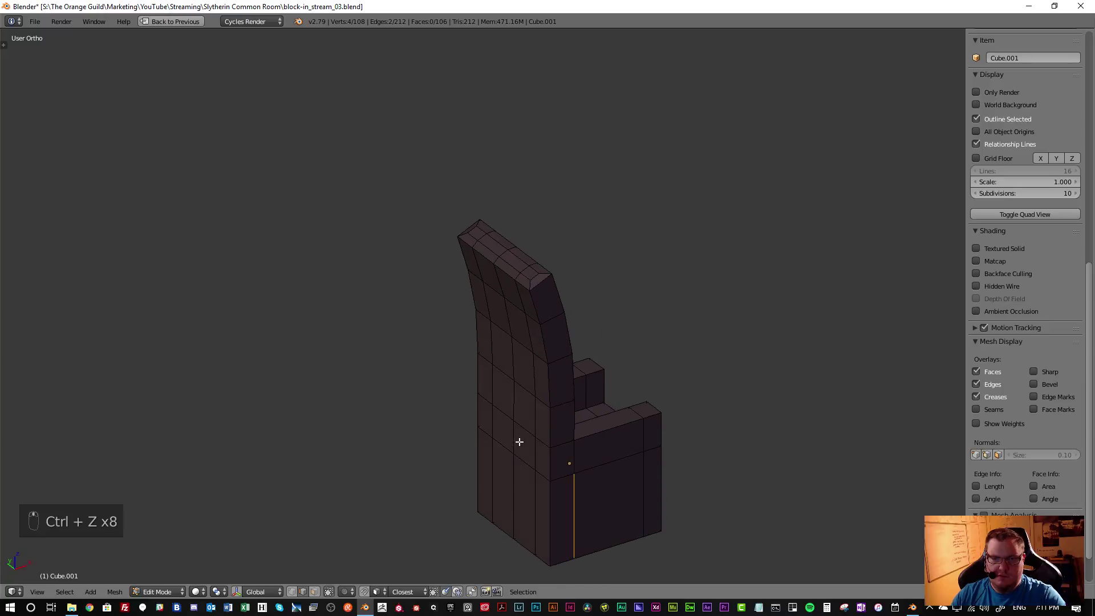
Move the lower rear vertical edges on both sides of the seat block toward the back along X
key("g")
key("x")
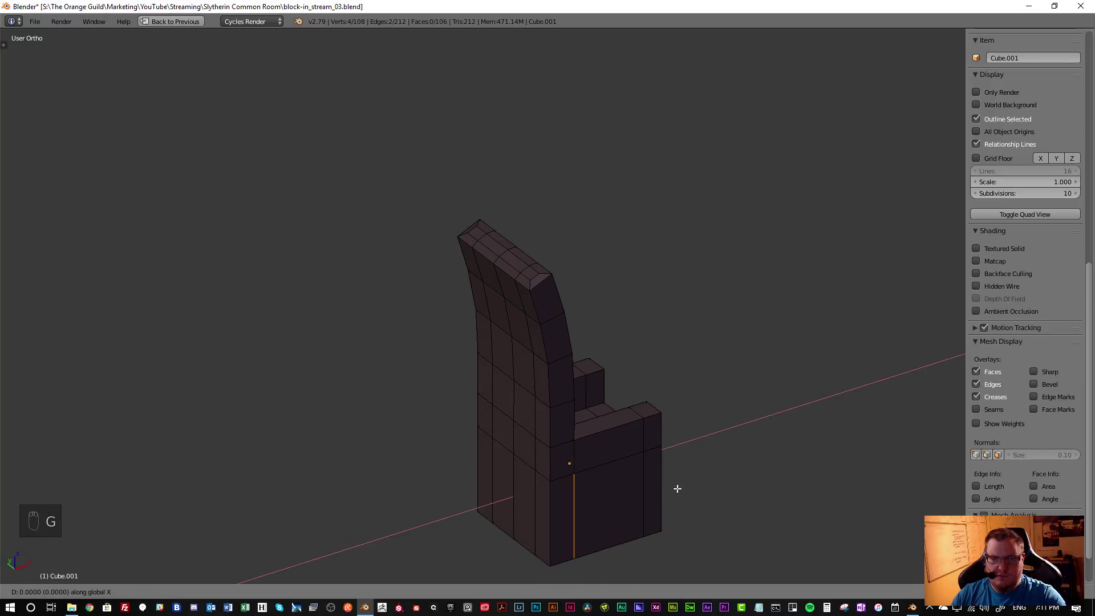
left_click(581, 509)
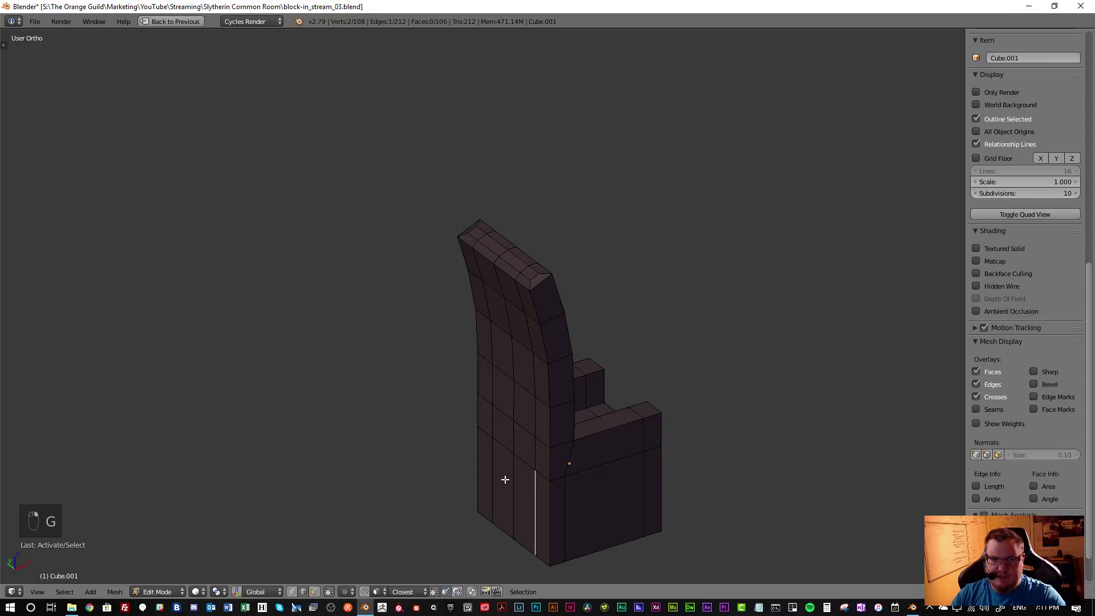
Scale the two outer vertical edges on the lower back apart along Y to narrow the outer faces
middle_click_drag(490, 462, 570, 465)
key("s")
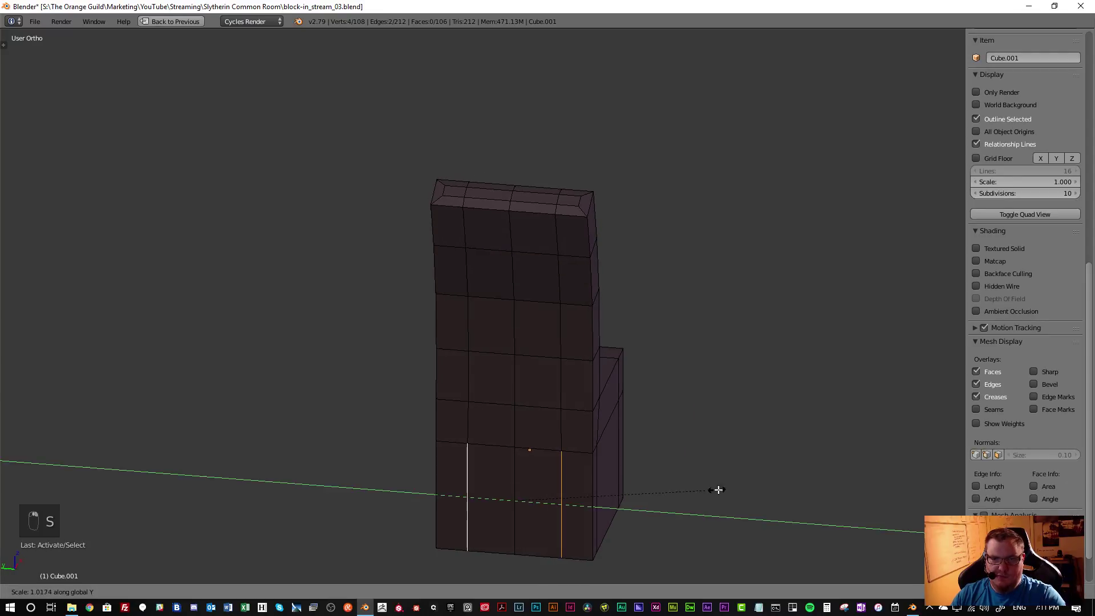
left_click(196, 516)
scroll(547, 459, "down", 3)
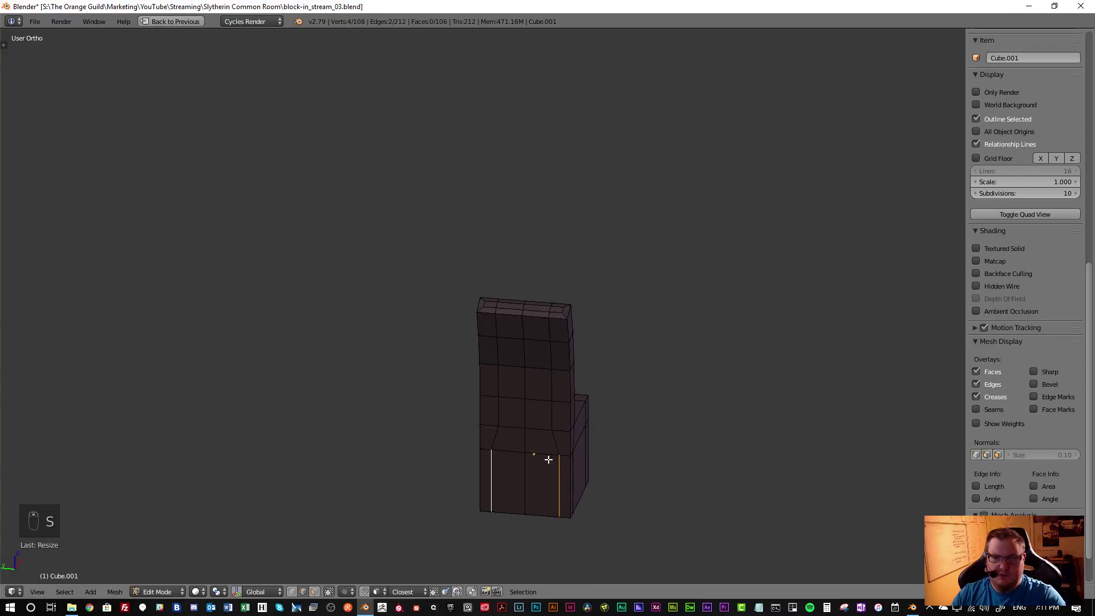
Select the large lower face on each side of the seat block and bridge them into a side-to-side opening, then clear the selection
middle_click_drag(547, 460, 460, 460)
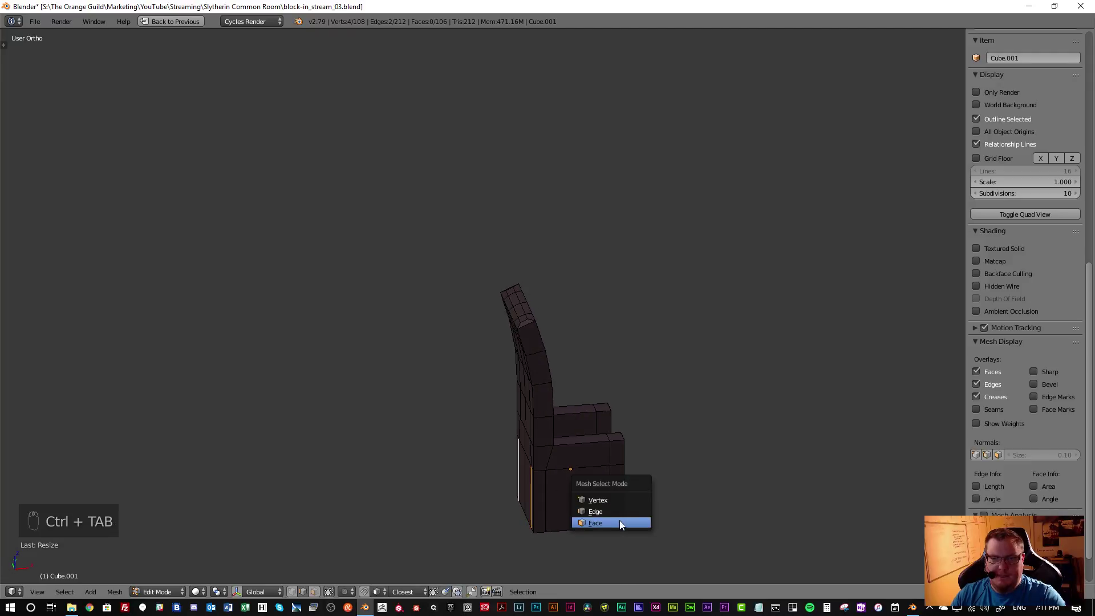
left_click(619, 522)
middle_click_drag(580, 502, 584, 454)
left_click(571, 507)
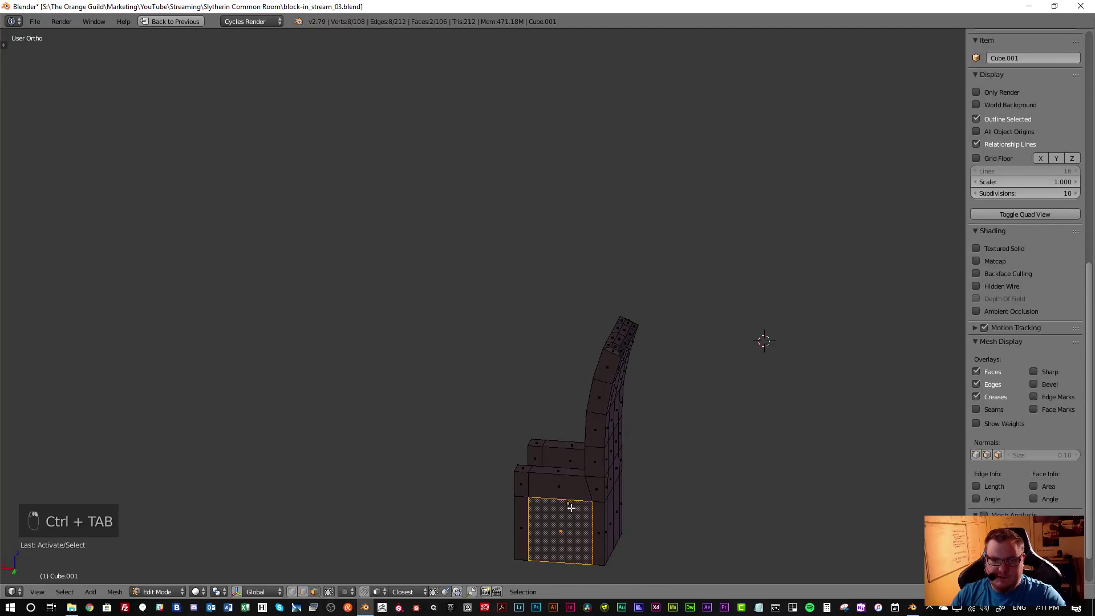
middle_click_drag(571, 507, 522, 334, "shift")
key("space")
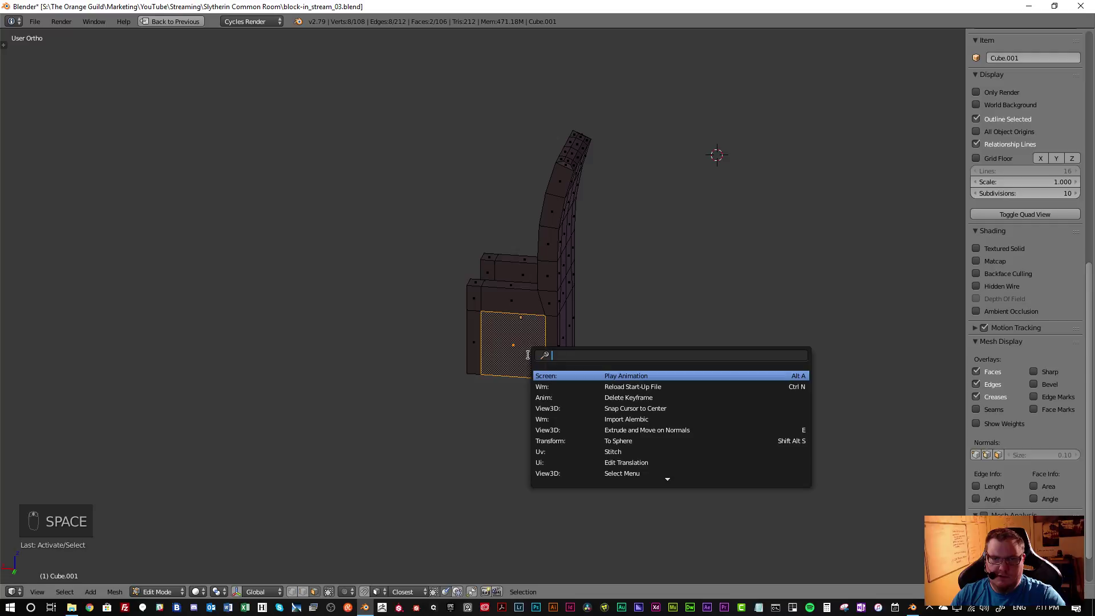
type("bridge")
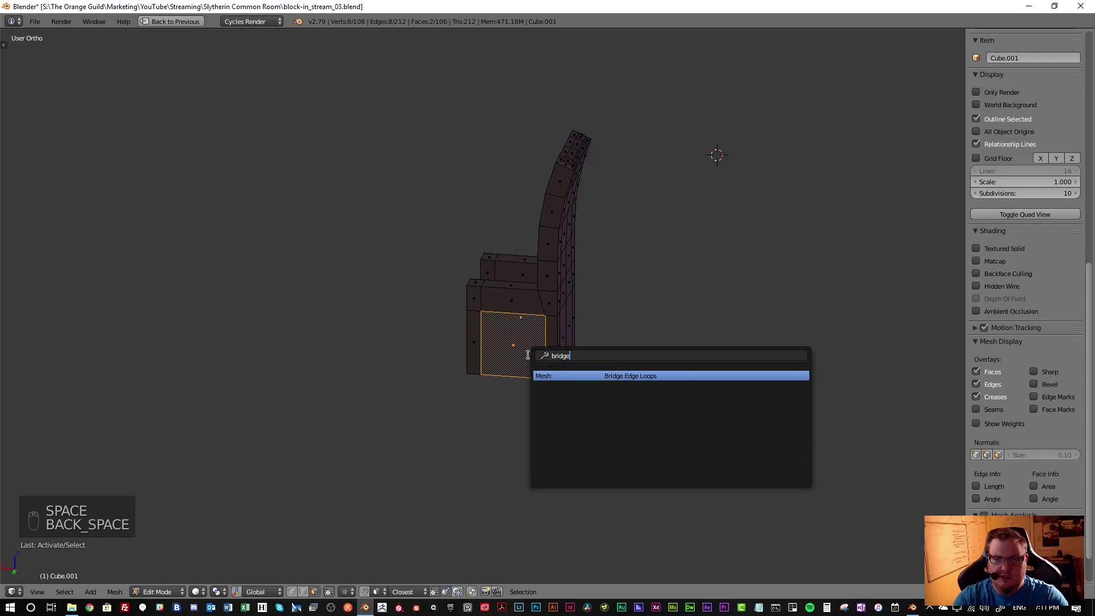
key("Return")
middle_click_drag(513, 352, 535, 367)
key("a")
key("a")
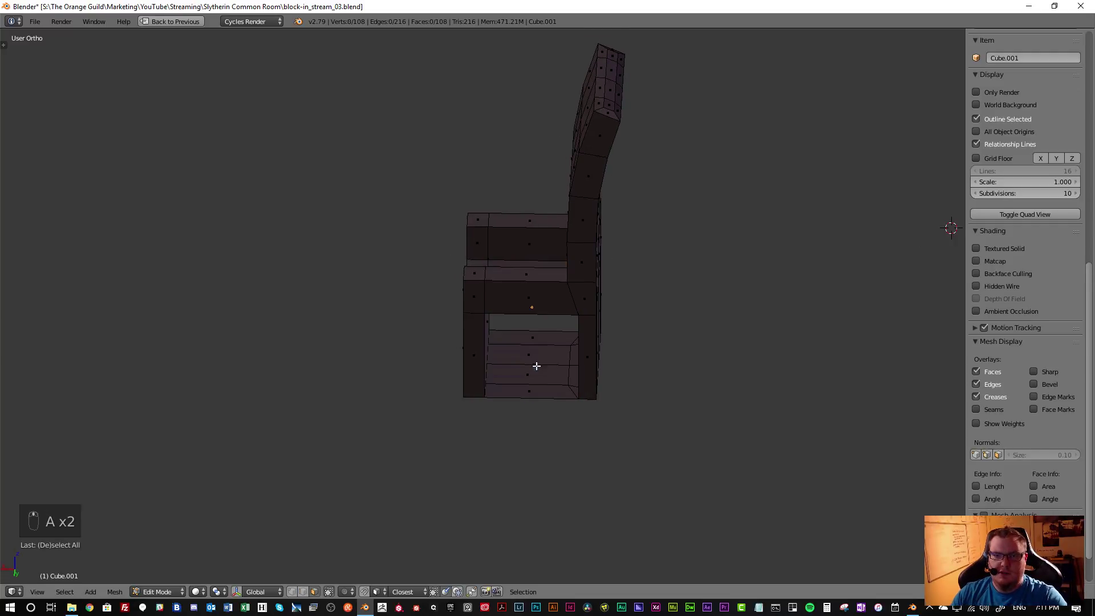
Box-select the faces along the bottom of the bridged opening and delete them, leaving separate front and rear leg panels
key("b")
left_click_drag(516, 320, 558, 423)
middle_click_drag(558, 423, 485, 321)
key("x")
left_click(566, 409)
Merge the bottom faces of the front leg panel into one face, and do the same for the rear panel
scroll(512, 355, "up", 5)
right_click(262, 279)
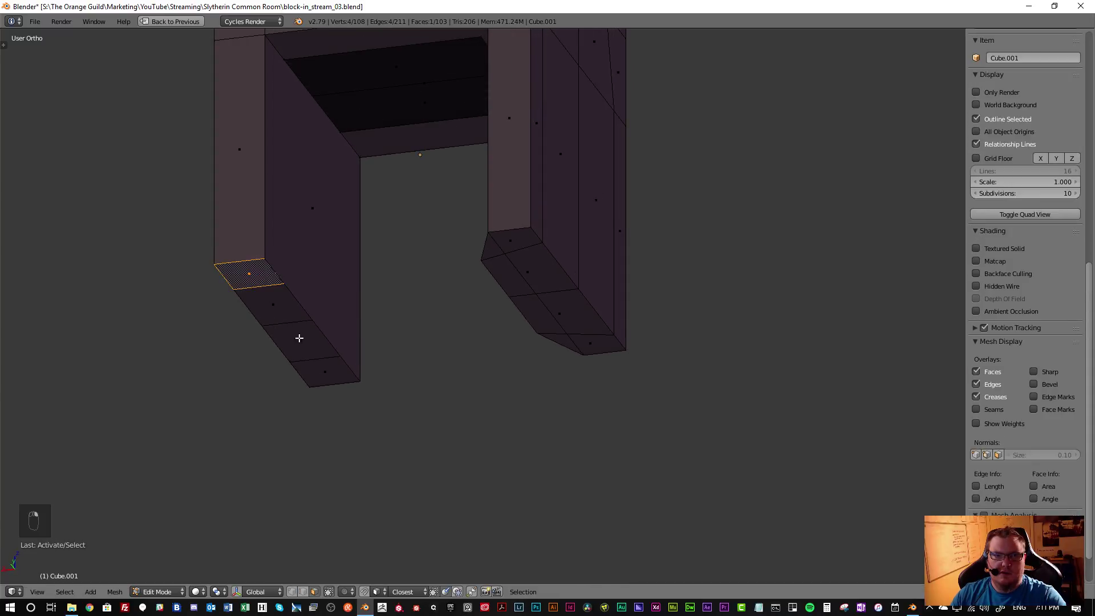
right_click(328, 374, "ctrl")
middle_click_drag(350, 369, 499, 323)
key("f")
right_click(599, 291)
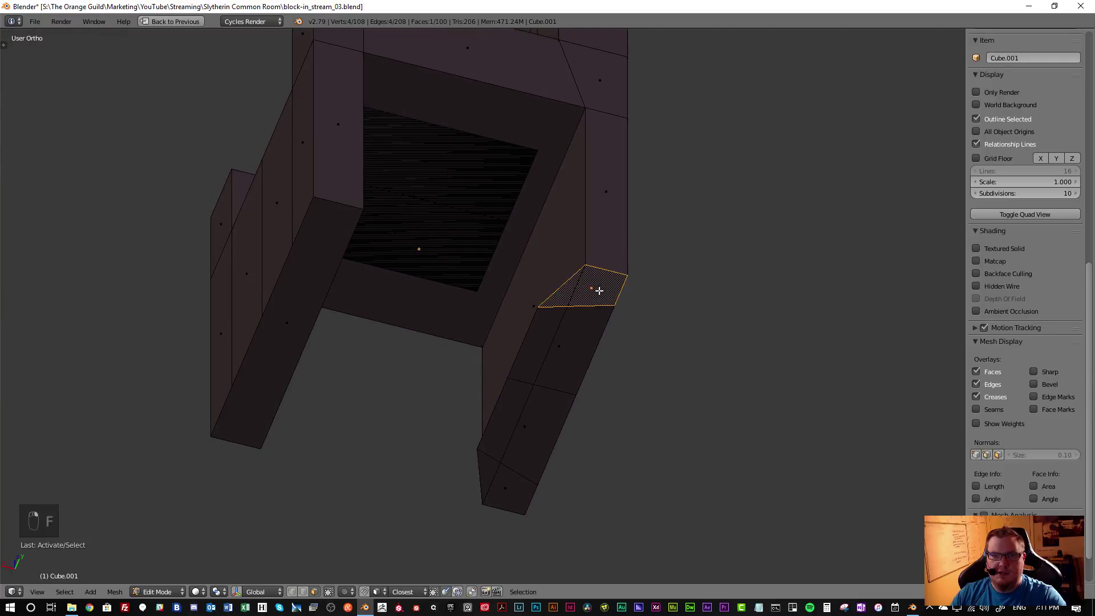
right_click(532, 471, "ctrl")
key("f")
Dissolve the three stray vertices along the inner bottom edge of the rear leg panel
middle_click_drag(550, 391, 553, 350)
key("ctrl+Tab")
right_click(552, 350)
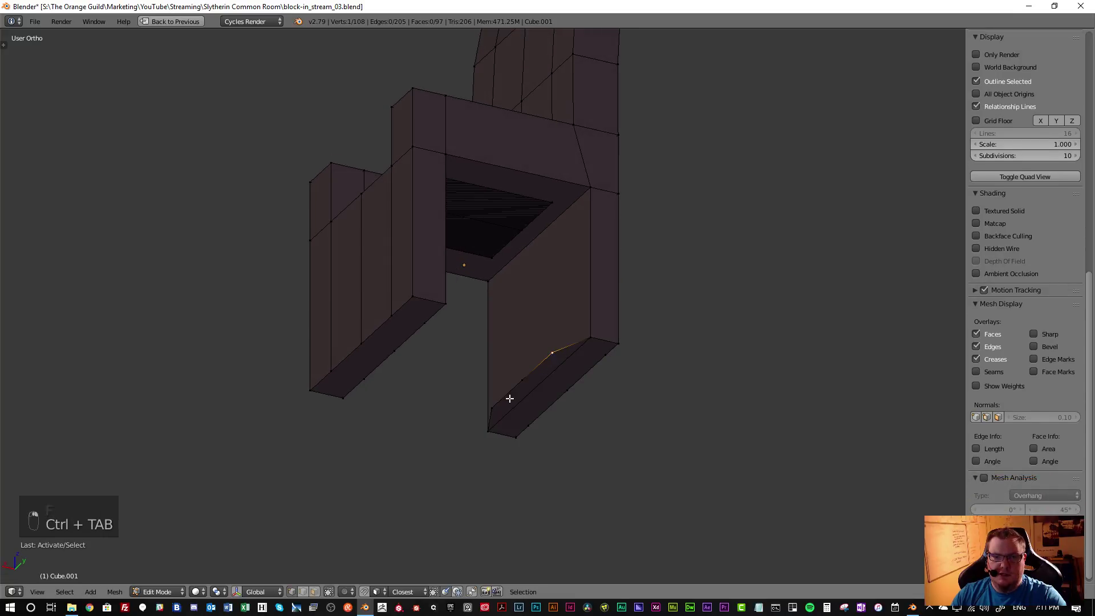
right_click(492, 406, "ctrl")
key("x")
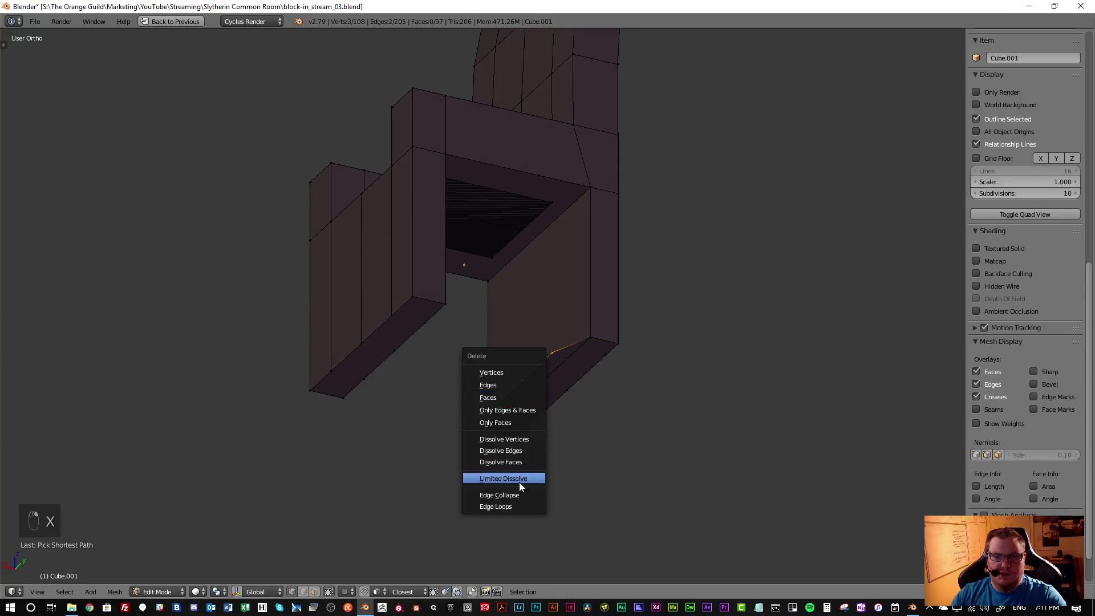
left_click(517, 439)
Select the two seat faces from below and dissolve them into a single face
middle_click_drag(594, 399, 517, 375)
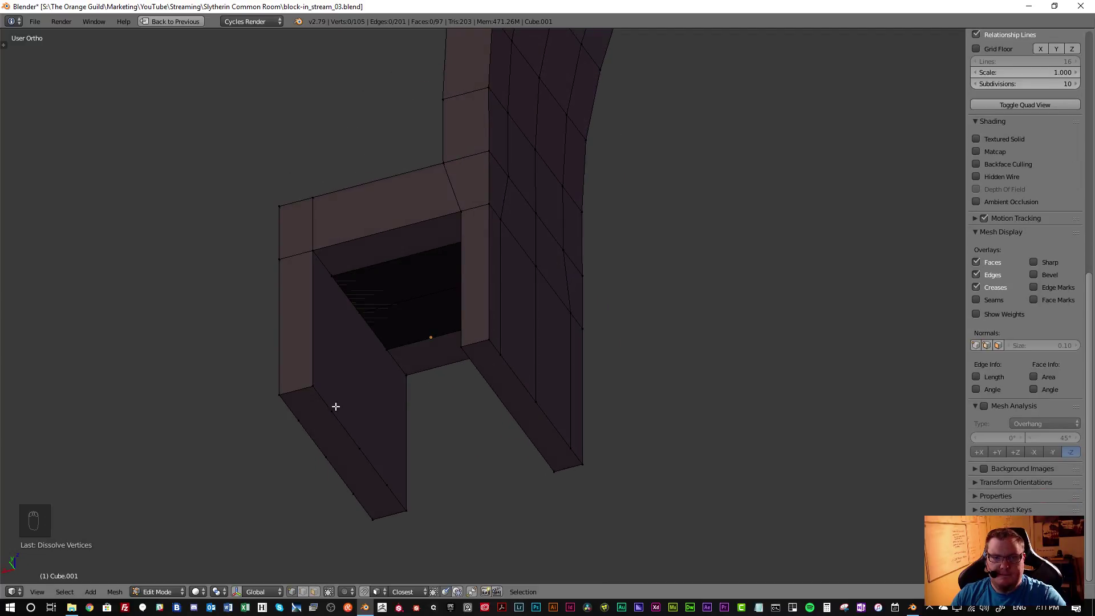
middle_click_drag(433, 400, 484, 310)
right_click(489, 260)
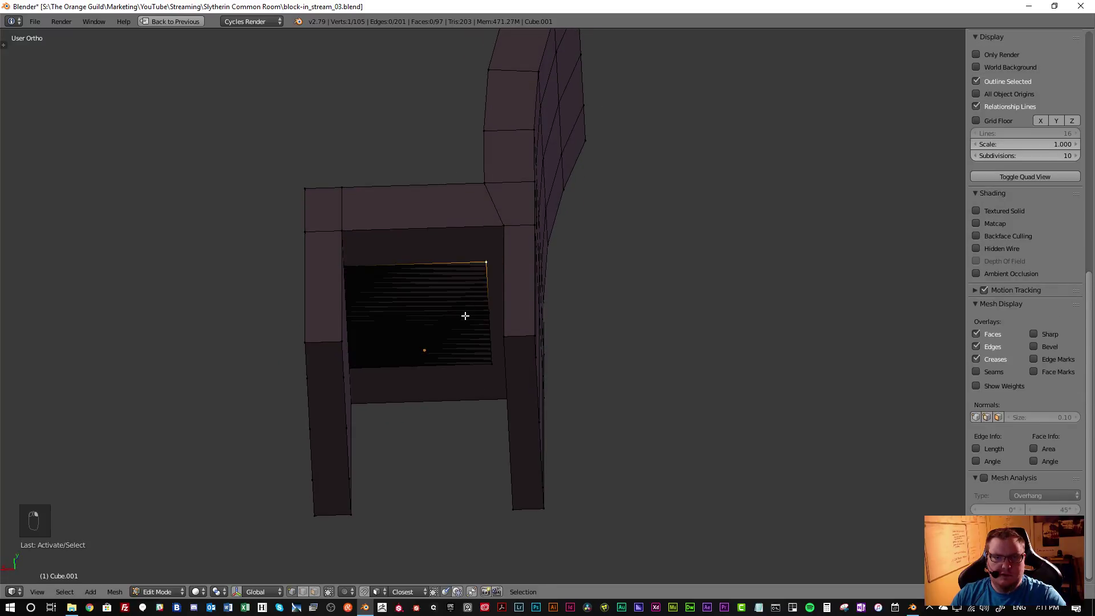
key("ctrl+Tab")
left_click(430, 341)
right_click(430, 340)
right_click(425, 299, "shift")
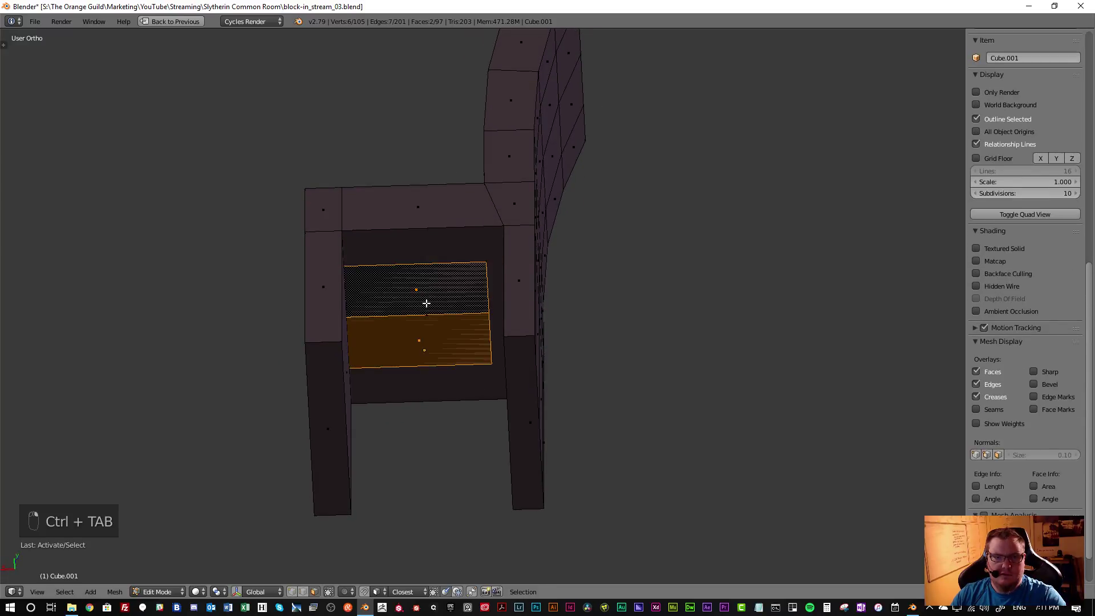
key("x")
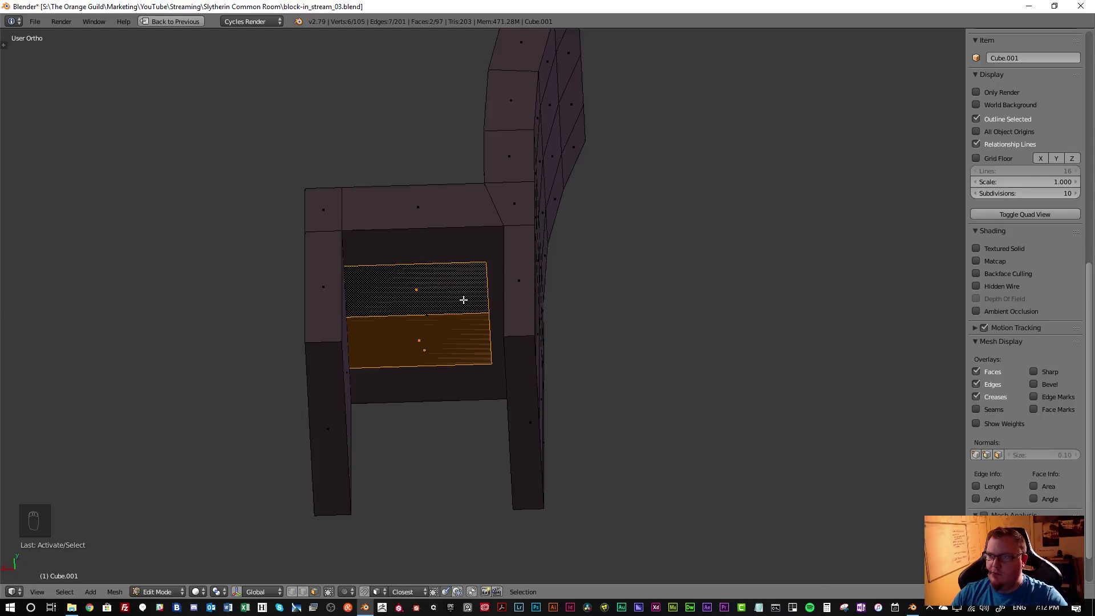
middle_click_drag(421, 314, 452, 227)
scroll(414, 321, "up", 2)
key("g")
right_click(461, 279)
key("ctrl+x")
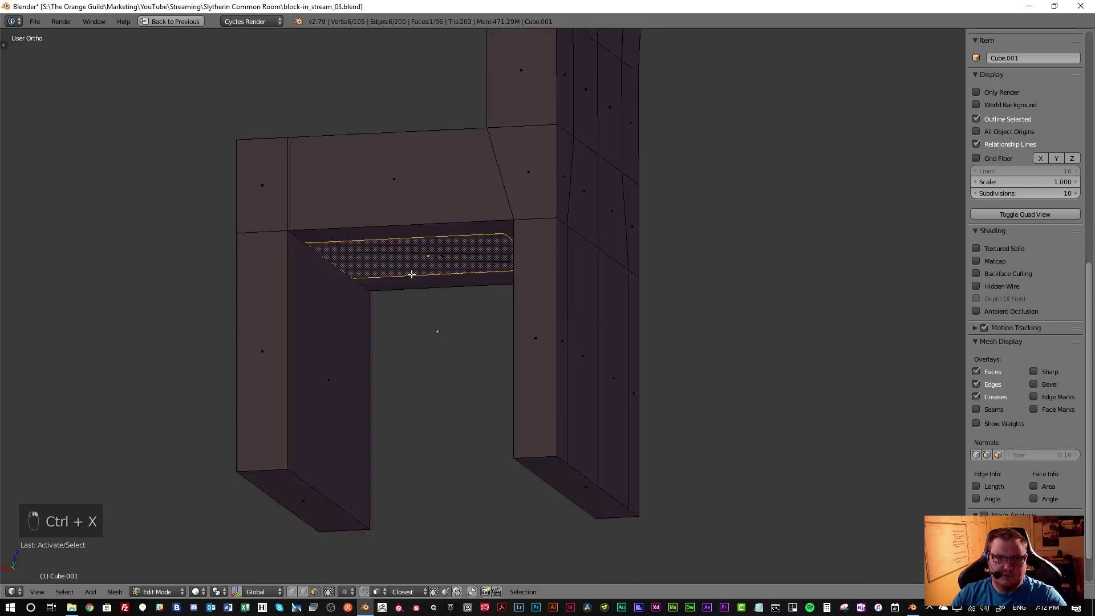
Delete the merged seat face using wireframe display
key("z")
scroll(291, 264, "up", 2)
right_click(291, 264)
middle_click_drag(291, 264, 519, 364)
scroll(369, 305, "down", 3)
key("ctrl+z")
key("x")
left_click(478, 323)
key("ctrl+z")
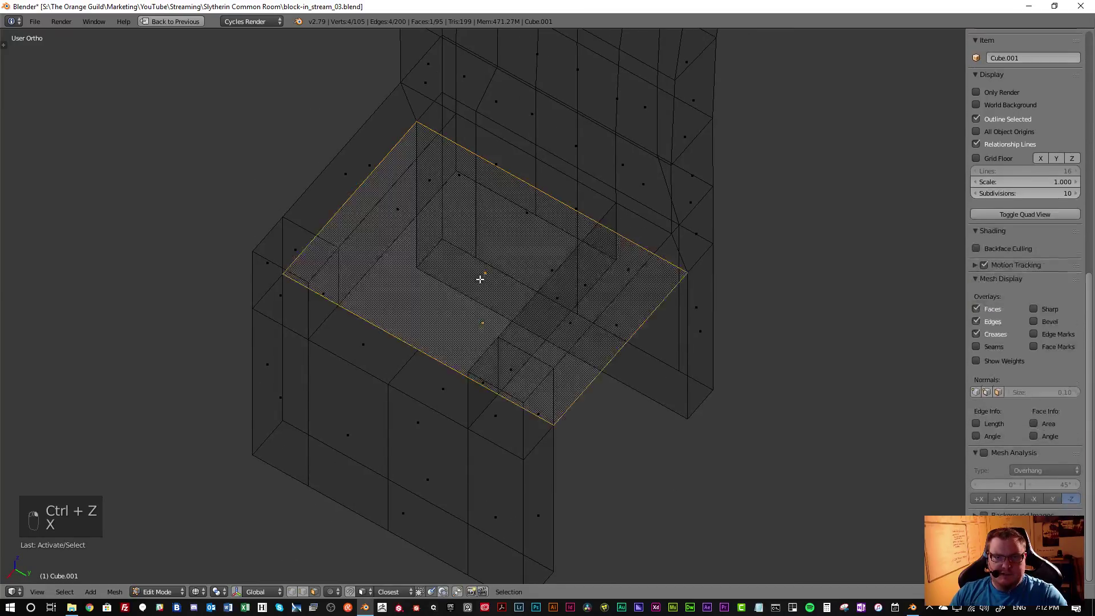
Delete the large face spanning the full width between the leg panels at seat level and return to solid display
key("x")
left_click(482, 279)
mouse_move(482, 283)
middle_mouse_down()
mouse_move(409, 291)
mouse_move(427, 276)
mouse_move(394, 359)
mouse_move(414, 349)
mouse_move(451, 294)
mouse_move(371, 323)
middle_mouse_up()
key("z")
Select the two vertices of the seat opening's side edge and fill the opening with two faces
key("ctrl+Tab")
right_click(472, 285)
right_click(405, 273)
right_click(320, 373, "shift")
middle_click_drag(320, 373, 374, 317)
key("f")
key("f")
key("f")
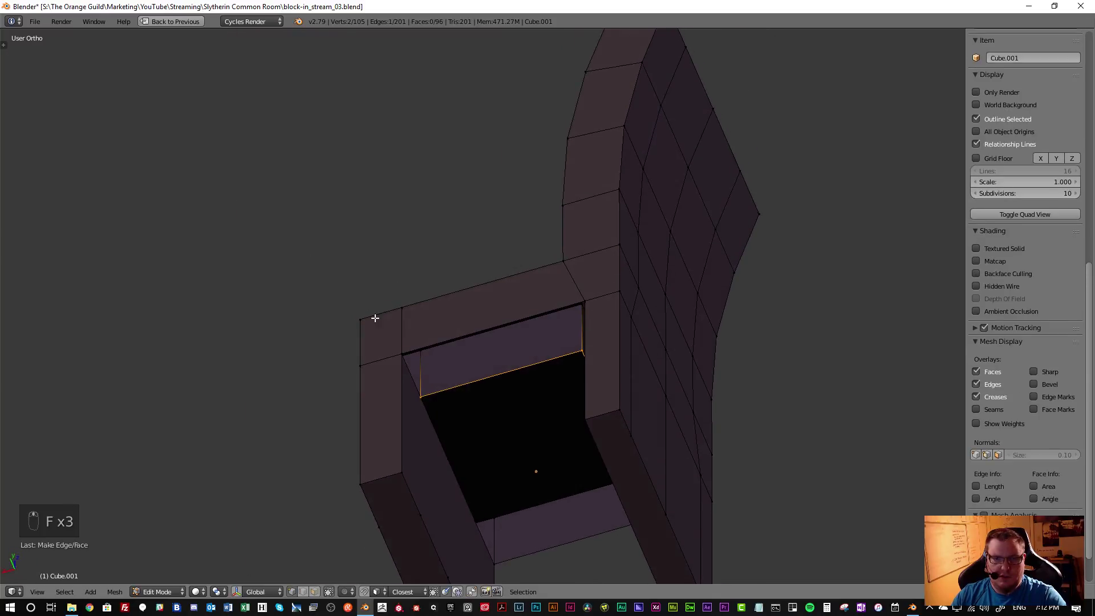
Add a horizontal loop cut around the front leg panel, slid up close to the seat frame
scroll(440, 392, "up", 3)
middle_click_drag(439, 391, 413, 420)
scroll(409, 437, "up", 1)
scroll(409, 437, "down", 2)
key("ctrl+r")
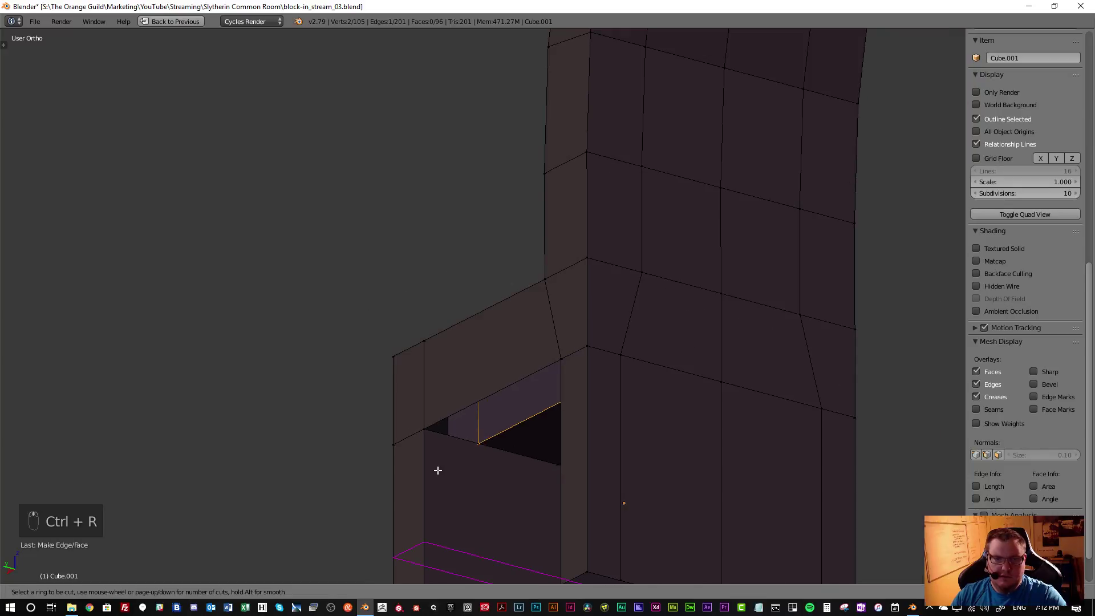
left_click(436, 470)
left_click(437, 400)
scroll(437, 400, "down", 5)
middle_click_drag(437, 400, 482, 393)
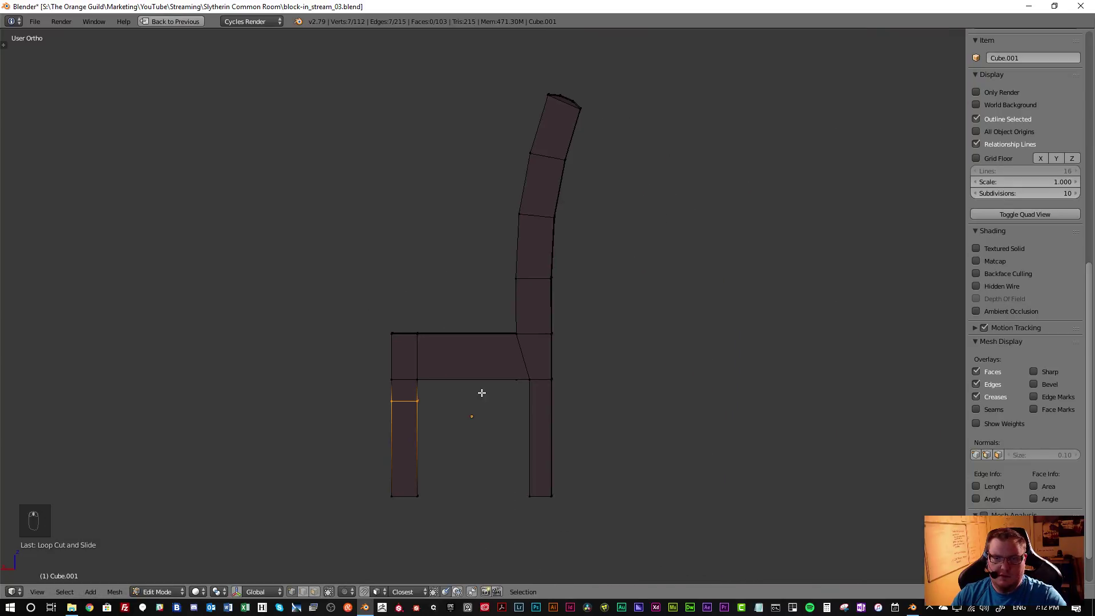
Add a horizontal loop cut around the rear leg panel, level with the one on the front panel
key("ctrl+r")
left_click(558, 412)
left_click(559, 379)
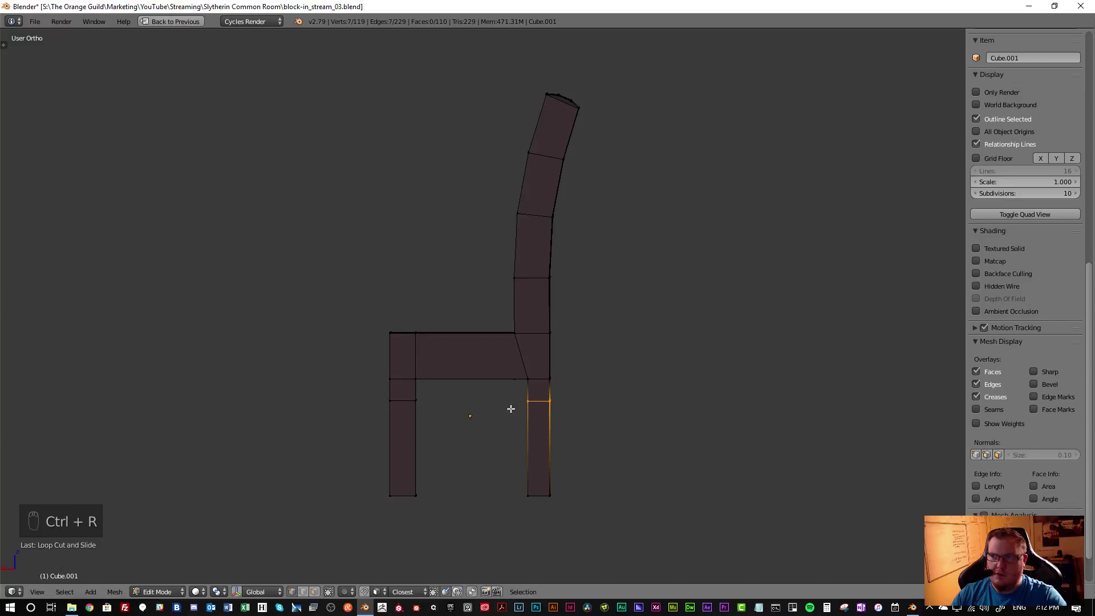
scroll(464, 423, "up", 2)
middle_click_drag(459, 427, 416, 409)
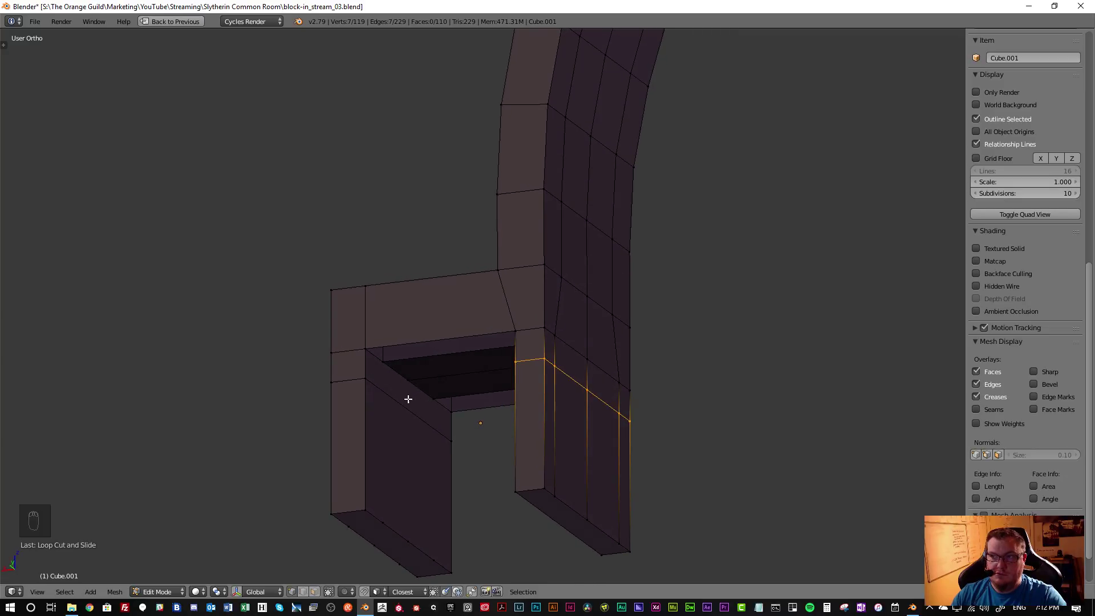
scroll(409, 399, "up", 2)
scroll(399, 337, "down", 3)
middle_click_drag(399, 337, 384, 348)
key("ctrl+Tab")
left_click(377, 369)
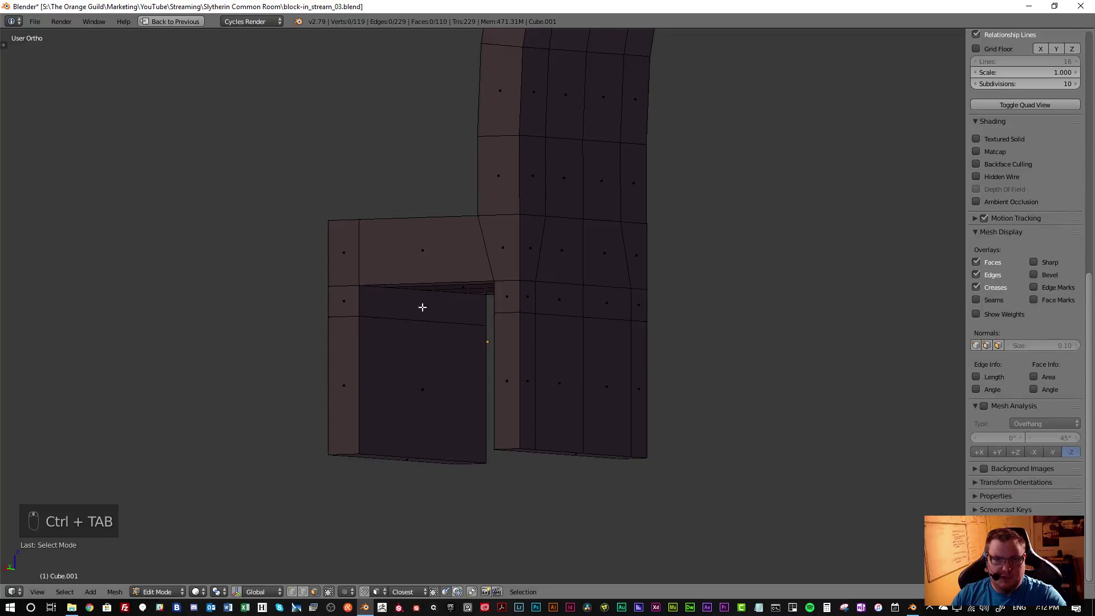
right_click(421, 308)
middle_click_drag(421, 308, 535, 330)
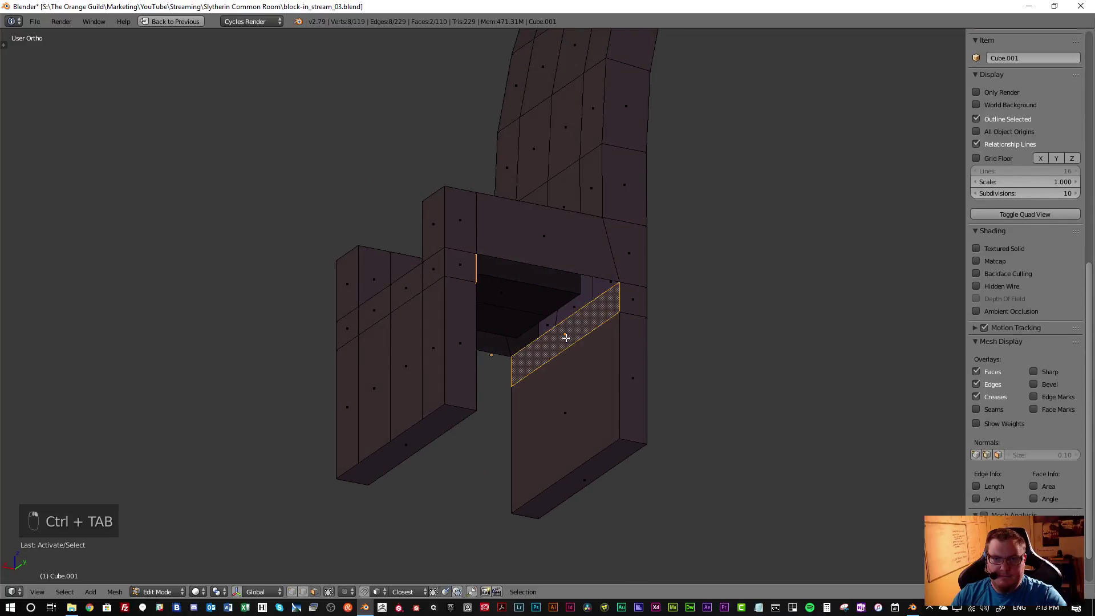
key("x")
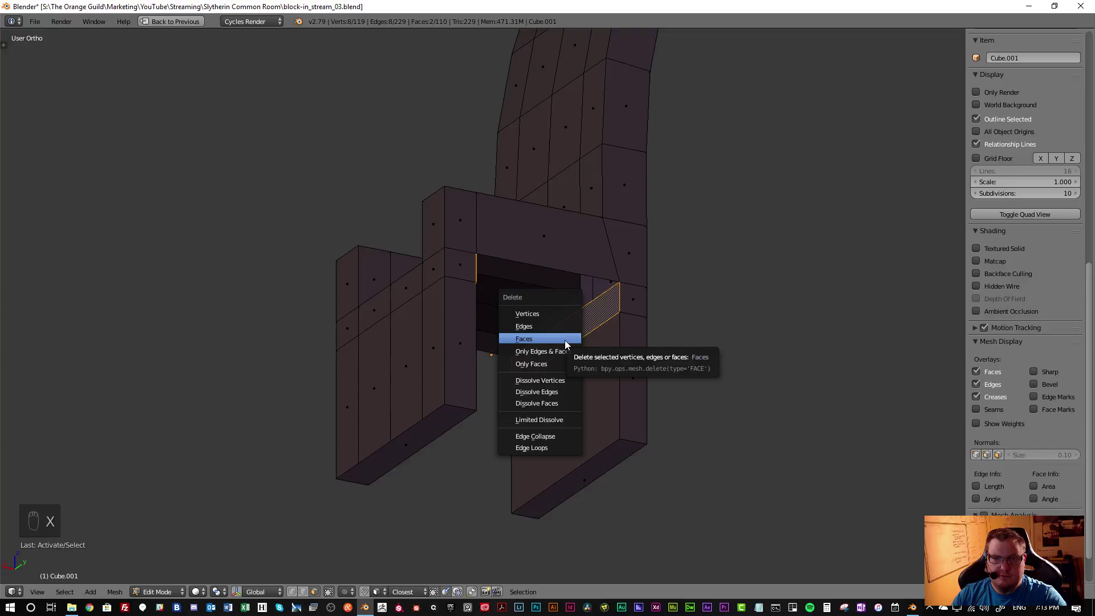
key("Escape")
Select the two seat faces and raise them along Z above the underside of the seat frame
middle_click_drag(557, 342, 421, 336)
key("g")
right_click(471, 350)
key("g")
key("z")
left_click(441, 308)
key("g")
left_click(470, 430)
Select corner vertices of the opening under the seat between the leg panels and fill it with a face
key("ctrl+Tab")
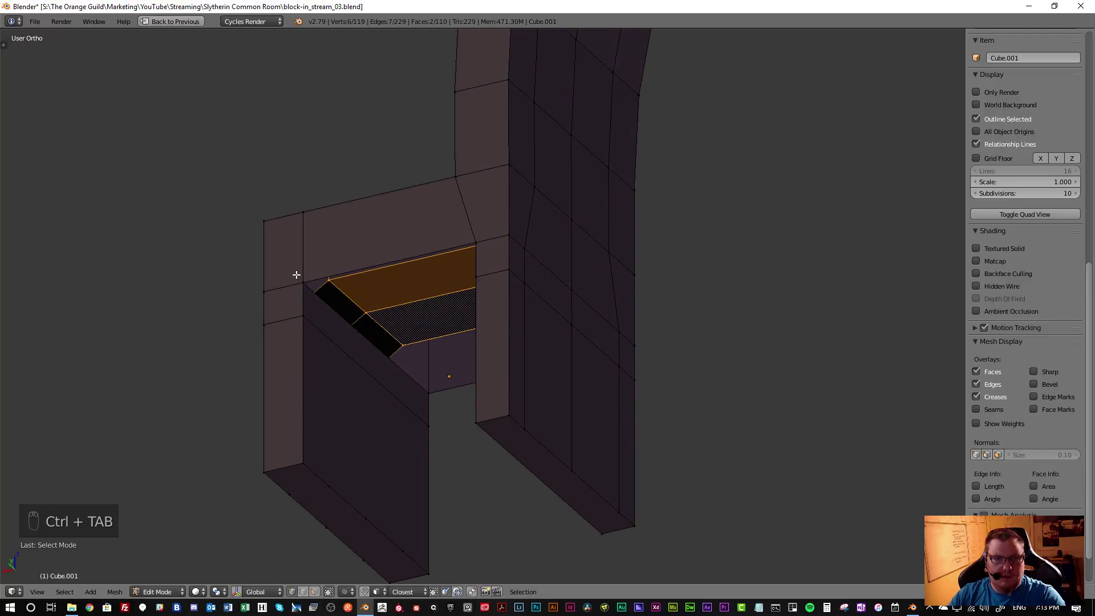
left_click(287, 288)
middle_click_drag(311, 284, 430, 313)
key("f")
scroll(389, 403, "down", 5)
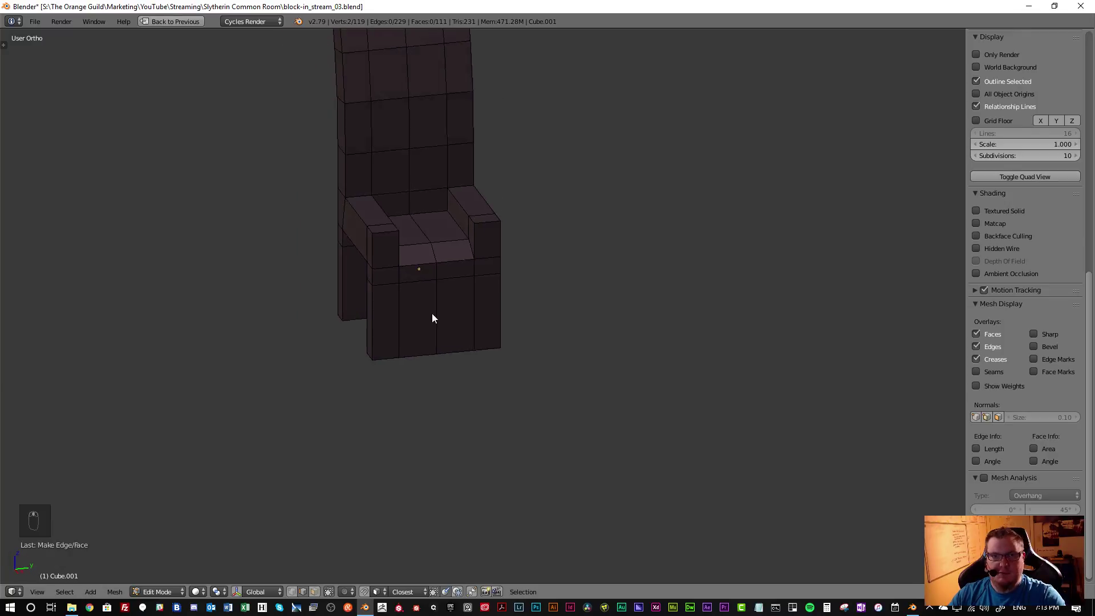
key("Tab")
scroll(427, 247, "down", 4)
middle_click_drag(428, 247, 394, 310)
key("Tab")
scroll(413, 328, "up", 2)
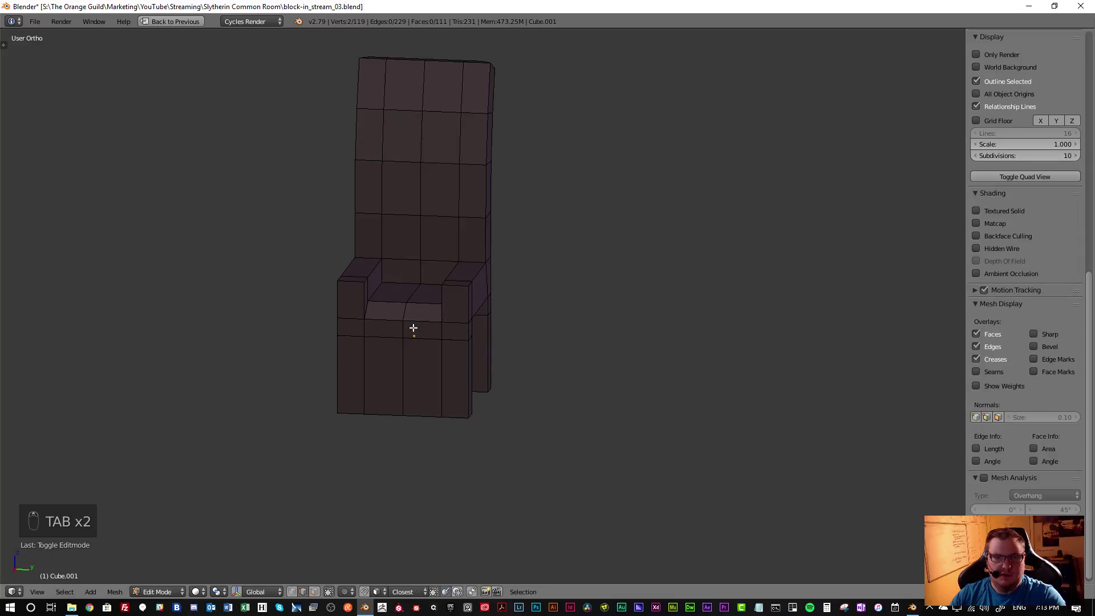
Select the two middle faces of the front leg panel and the matching two on the rear panel, and delete them
key("ctrl+Tab")
left_click(408, 339)
middle_click_drag(408, 339, 391, 371)
key("b")
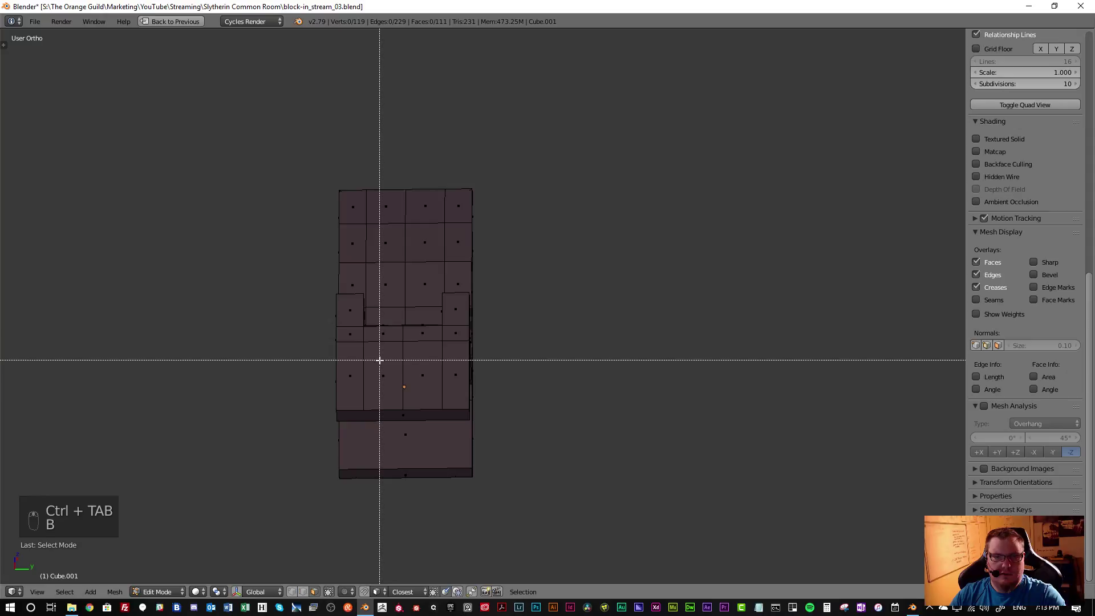
scroll(424, 428, "up", 2)
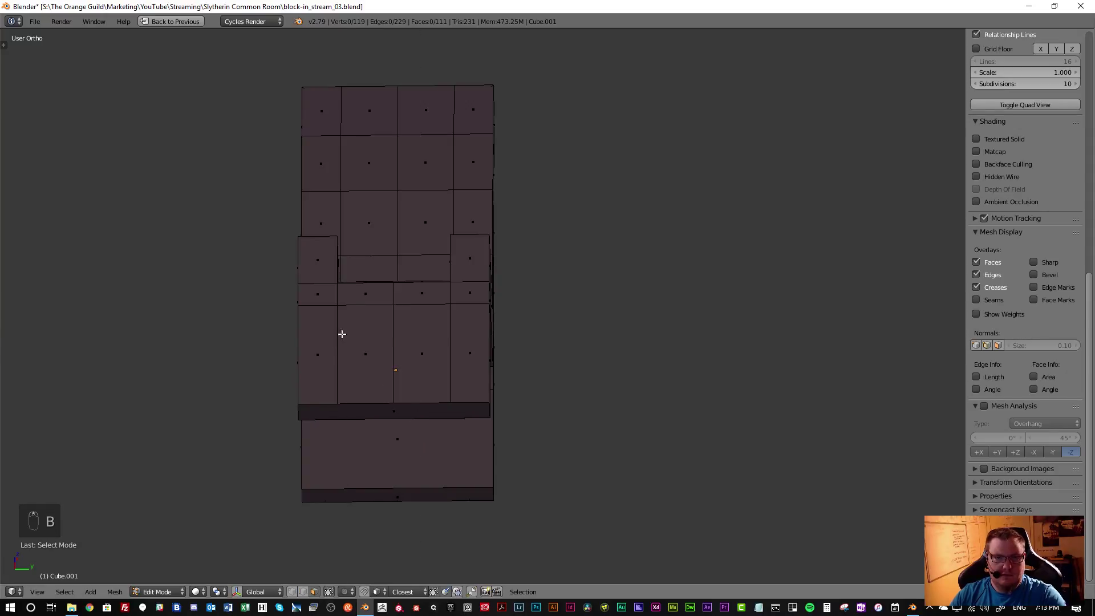
key("b")
left_click_drag(336, 335, 473, 392)
key("b")
middle_click_drag(457, 343, 330, 398)
key("b")
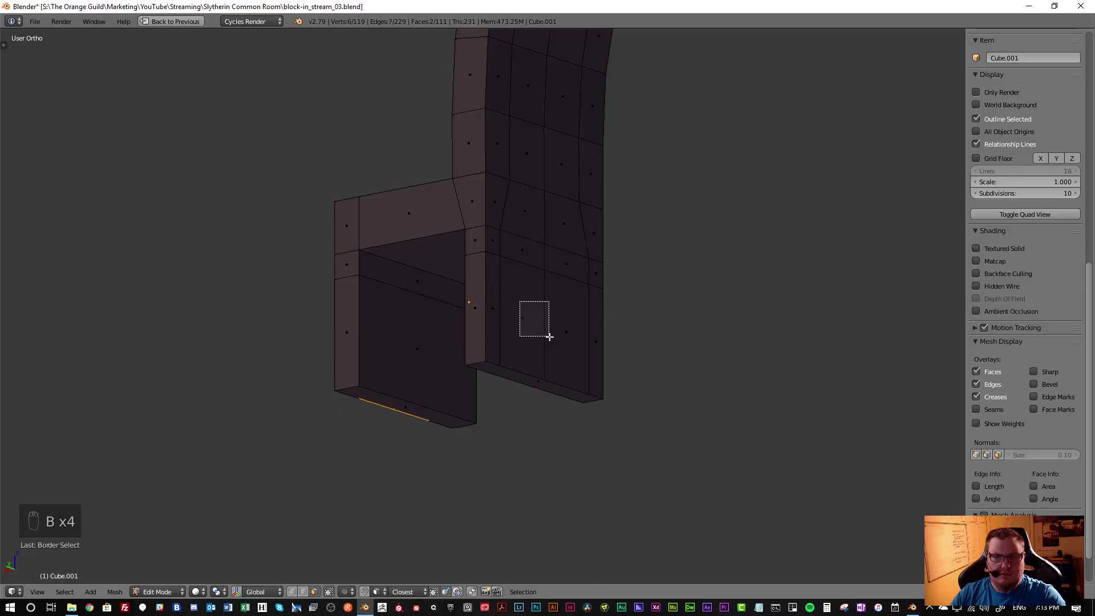
left_click_drag(547, 333, 572, 348)
key("x")
left_click(544, 347)
Delete the bottom faces of the rear and front leg panels
middle_click_drag(544, 348, 442, 421)
key("x")
left_click(538, 359)
middle_click_drag(538, 360, 496, 236)
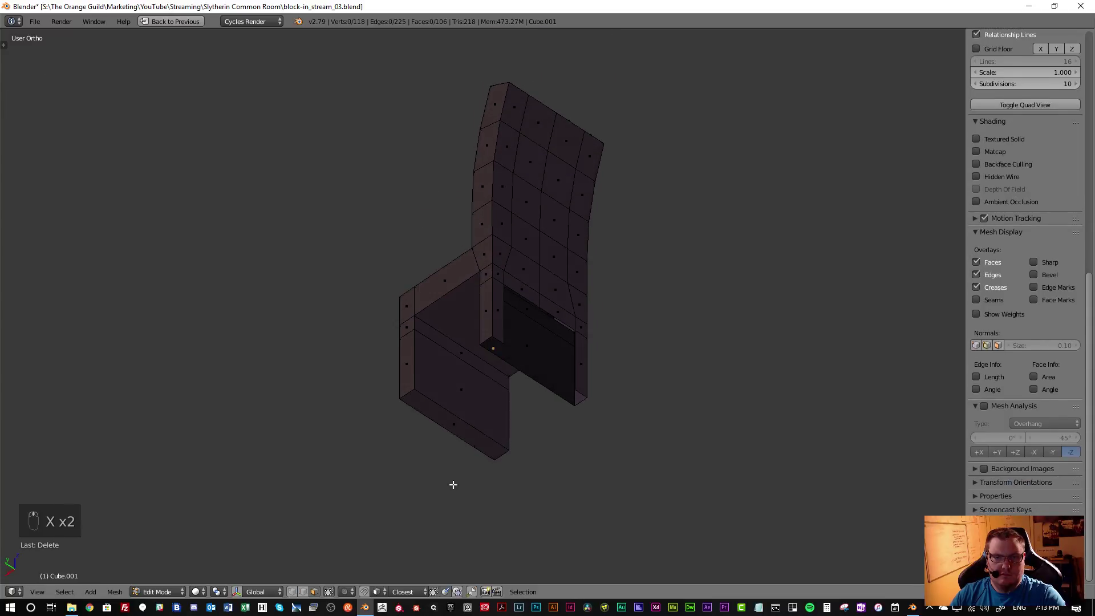
right_click(454, 433)
key("x")
left_click(452, 418)
Hide the seat's underside face and add two vertical loop cuts to the inner face of each leg panel
middle_click_drag(452, 419, 536, 405)
right_click(440, 378)
key("h")
key("ctrl+r")
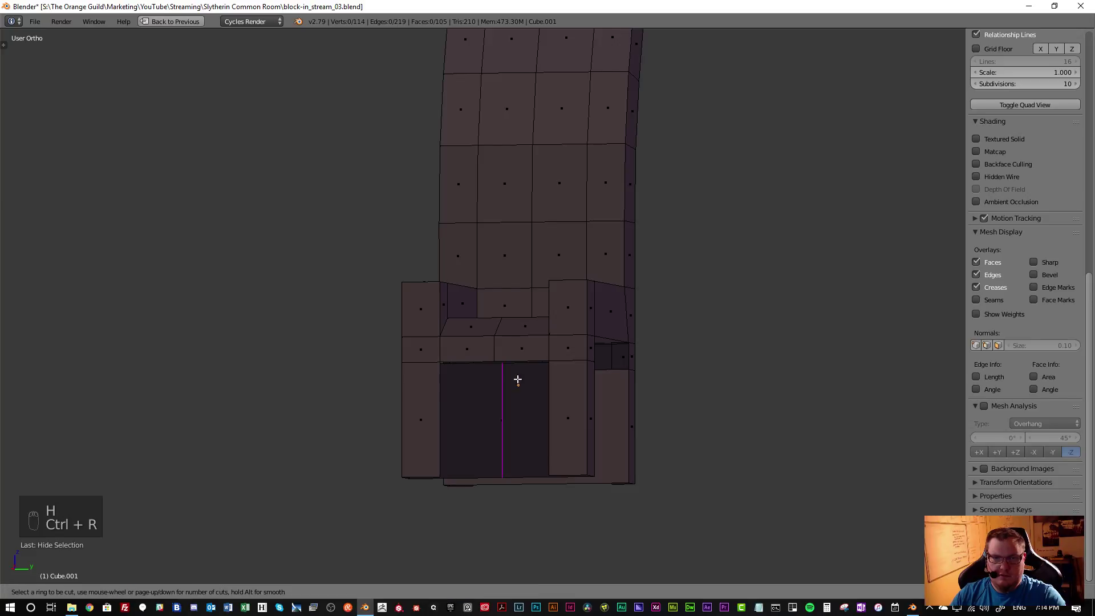
left_click(521, 365)
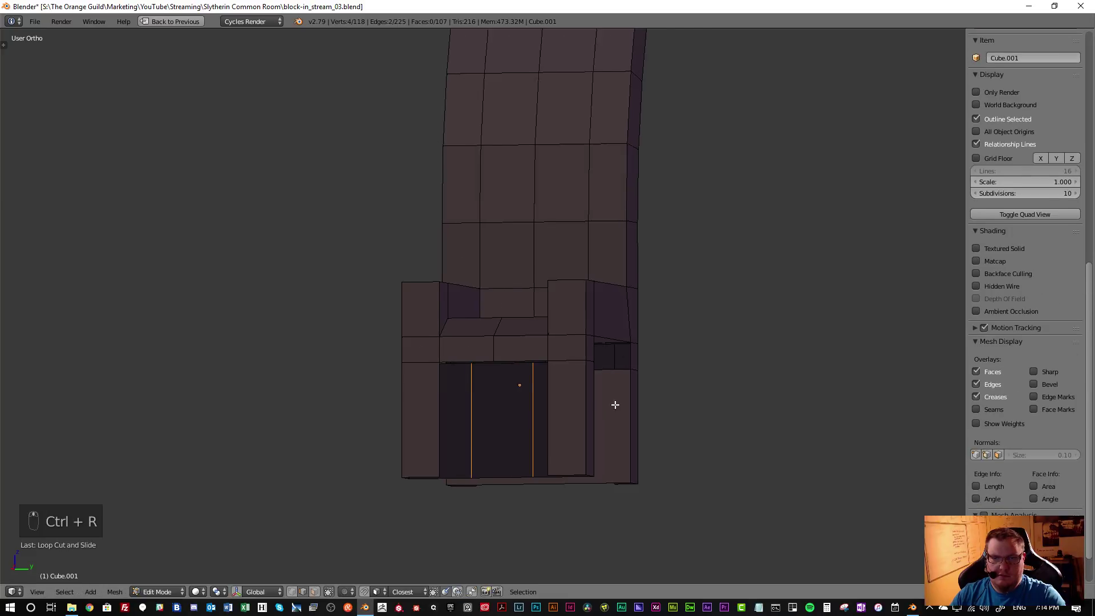
middle_click_drag(618, 403, 606, 379)
key("ctrl+r")
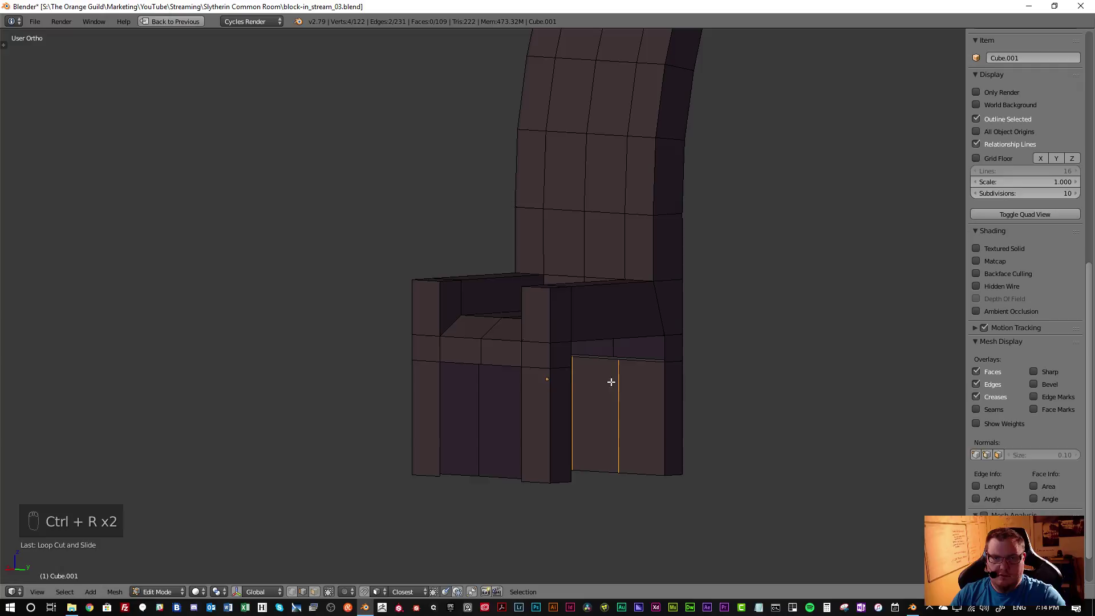
Select the four new vertical edges and scale them apart along Y toward the inner sides of the legs
middle_click_drag(496, 403, 543, 392)
right_click(576, 390, "shift")
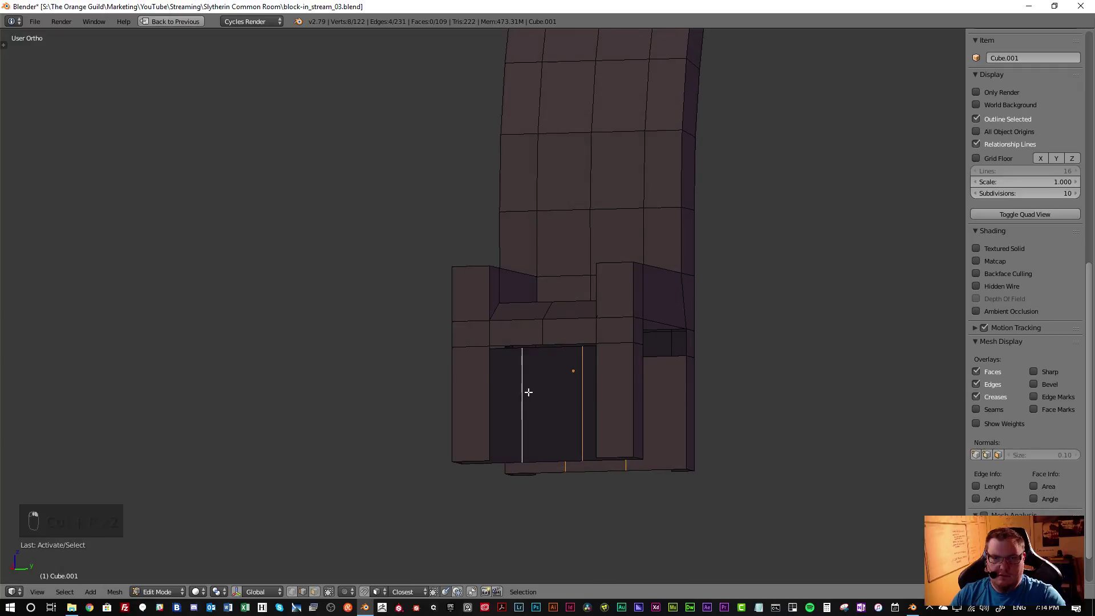
key("KP_1")
key("ctrl+KP_1")
key("z")
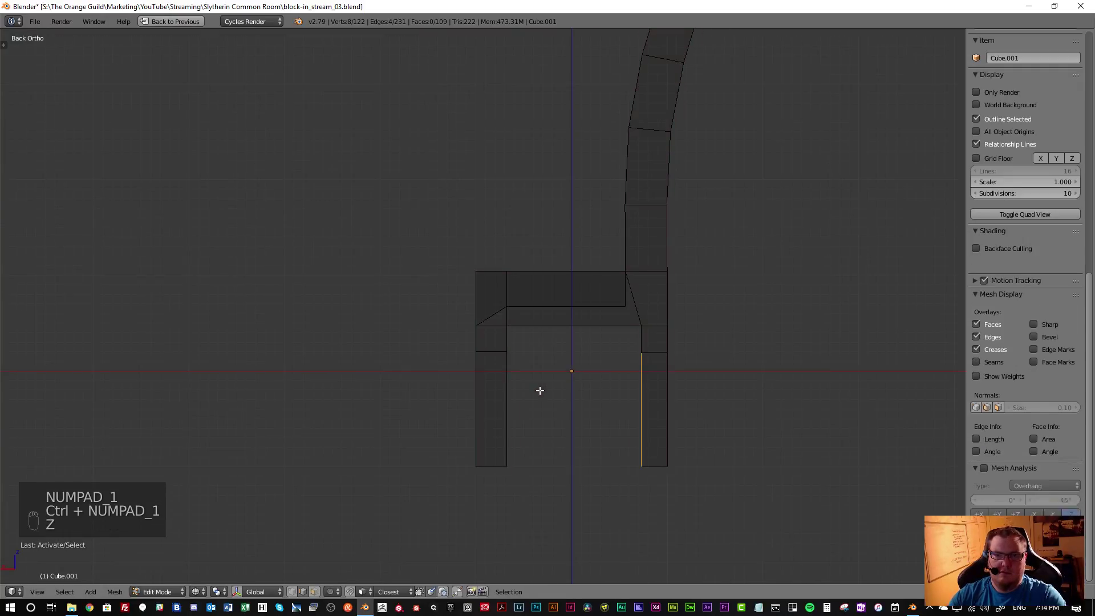
key("KP_3")
key("s")
middle_click(853, 405)
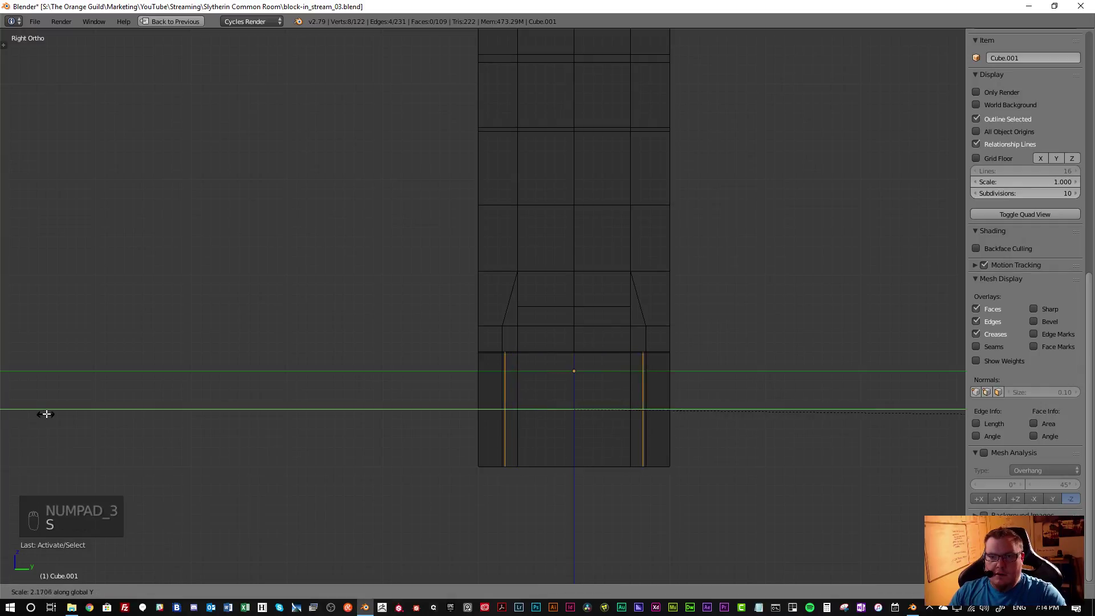
left_click(472, 389)
Delete the middle inner faces of the front and rear leg panels to open the gaps between the legs
middle_click_drag(471, 389, 399, 388)
middle_click_drag(299, 404, 282, 427)
key("ctrl+Tab")
left_click(345, 446)
right_click(344, 452)
right_click(540, 365, "shift")
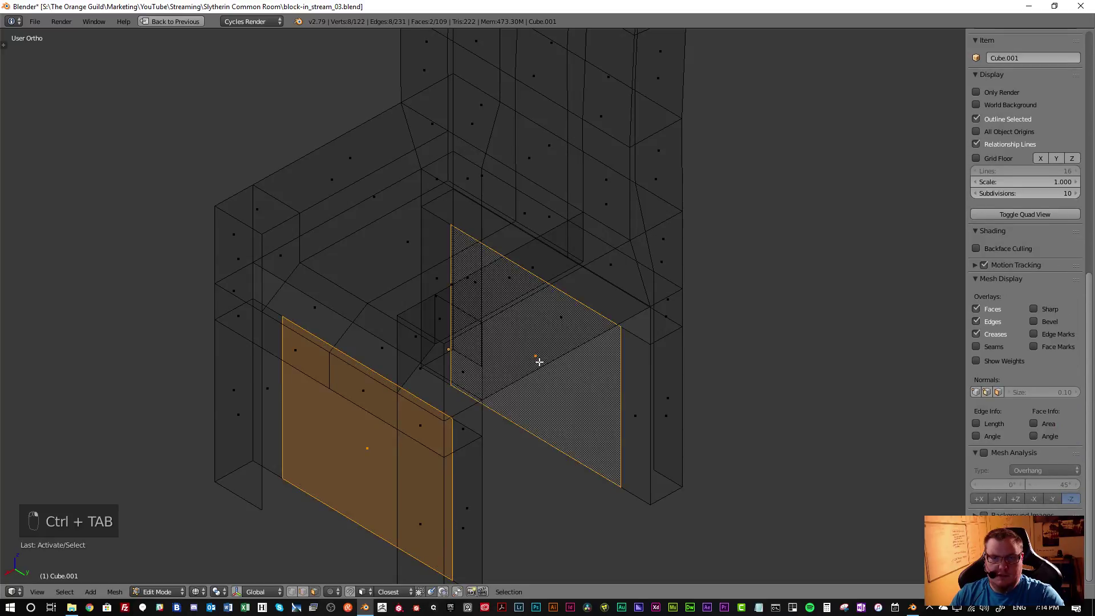
key("x")
left_click(538, 362)
Close the open inner sides of two legs by filling a face between each leg's two vertical edges
key("ctrl+Tab")
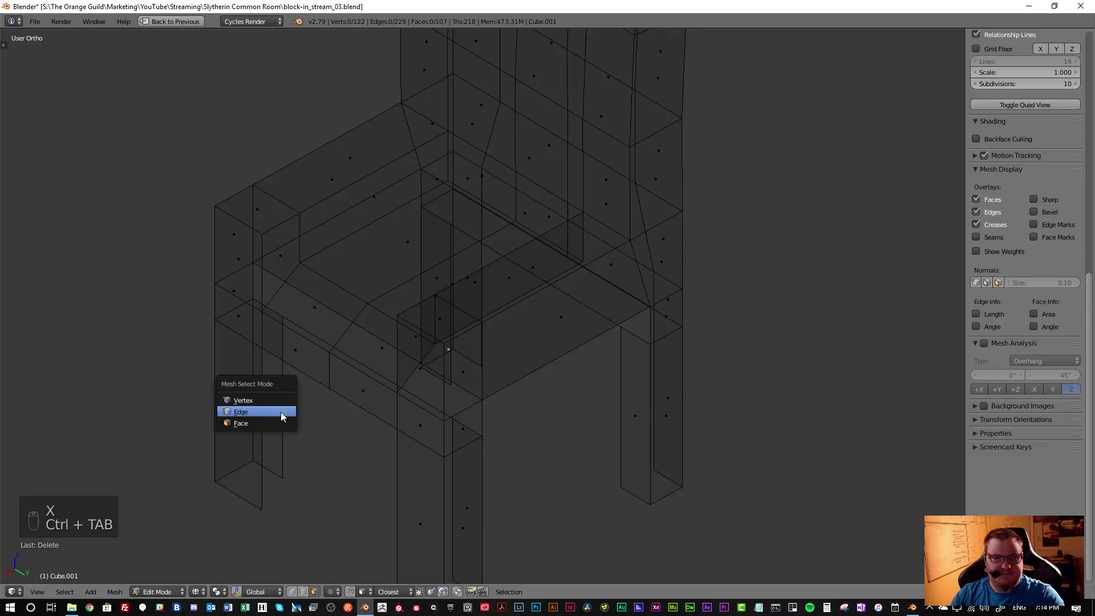
left_click(283, 411)
right_click(262, 419)
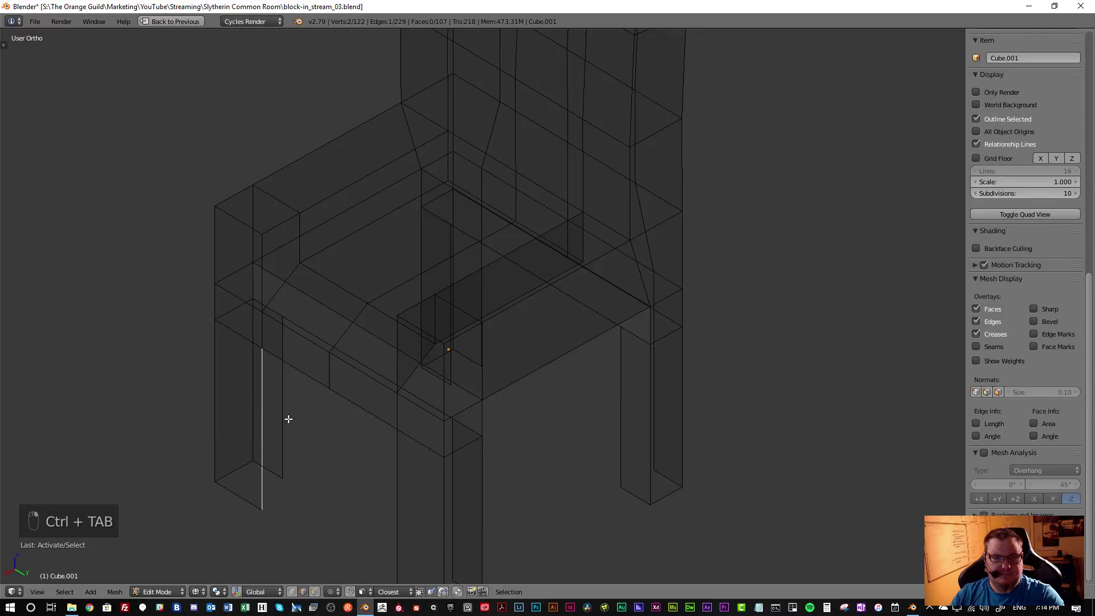
right_click(282, 418, "shift")
key("f")
middle_click_drag(308, 455, 217, 409)
right_click(438, 406)
right_click(455, 416, "shift")
key("f")
Fill the open inner sides of the remaining two legs with faces between their vertical edges
middle_click_drag(753, 397, 354, 315)
right_click(587, 338)
right_click(576, 331, "shift")
key("f")
mouse_move(467, 342)
middle_mouse_down()
mouse_move(391, 323)
mouse_move(396, 215)
middle_mouse_up()
right_click(361, 269)
right_click(383, 288, "shift")
key("f")
Clear the selection, return to solid shading and fill the open bottoms of all four legs with faces
key("a")
key("z")
right_click(367, 215)
key("f")
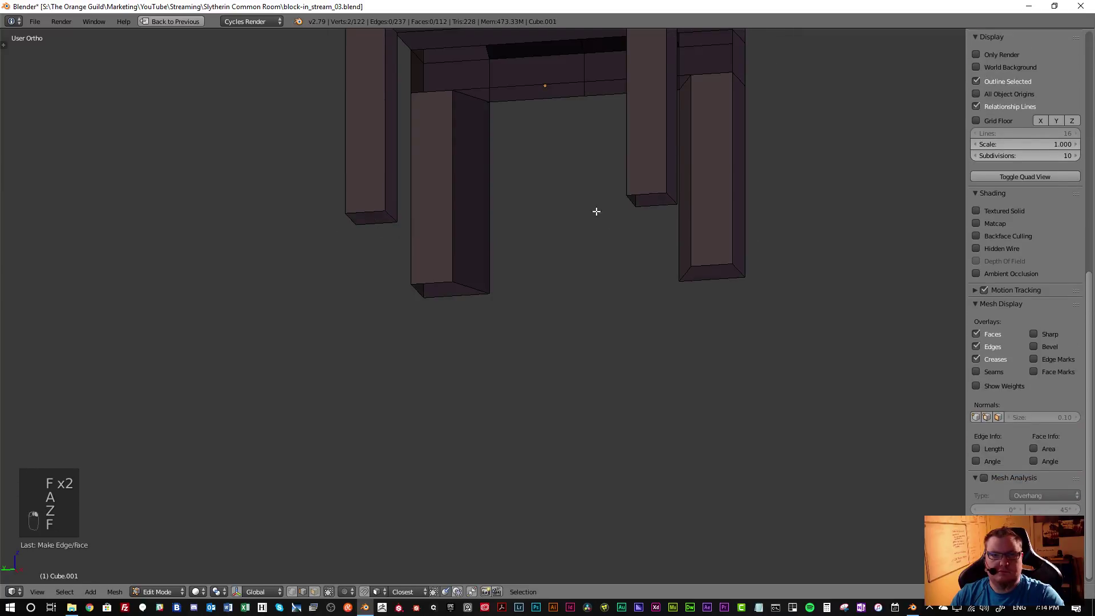
key("f")
middle_click_drag(650, 215, 394, 198)
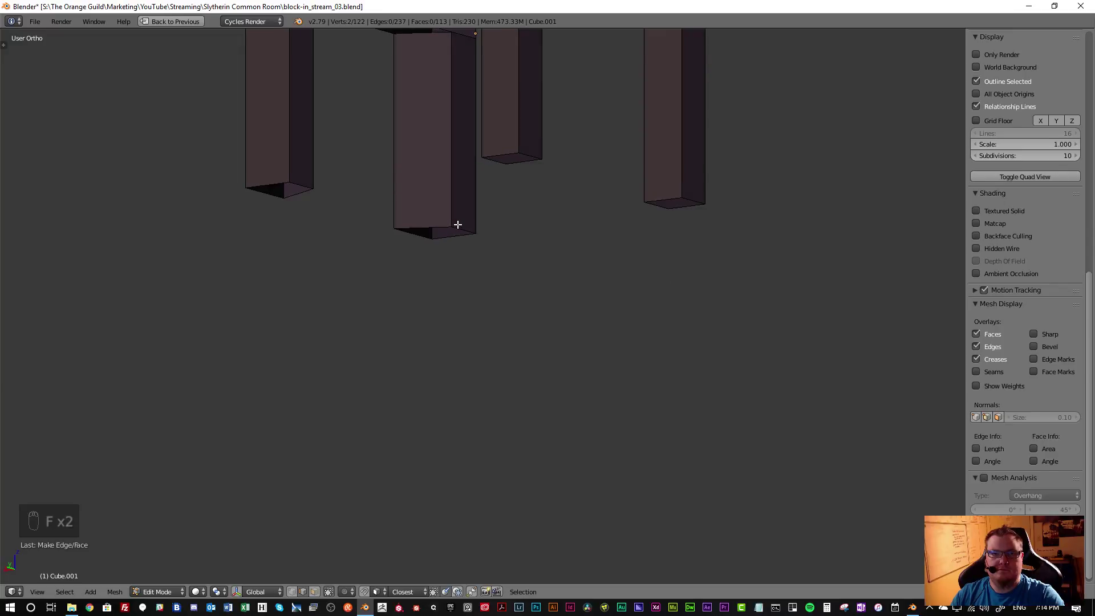
key("f")
key("f")
Reveal the hidden underside face and fill the open strips beneath the front and rear seat frame between the legs
middle_click_drag(262, 198, 342, 304)
key("alt+h")
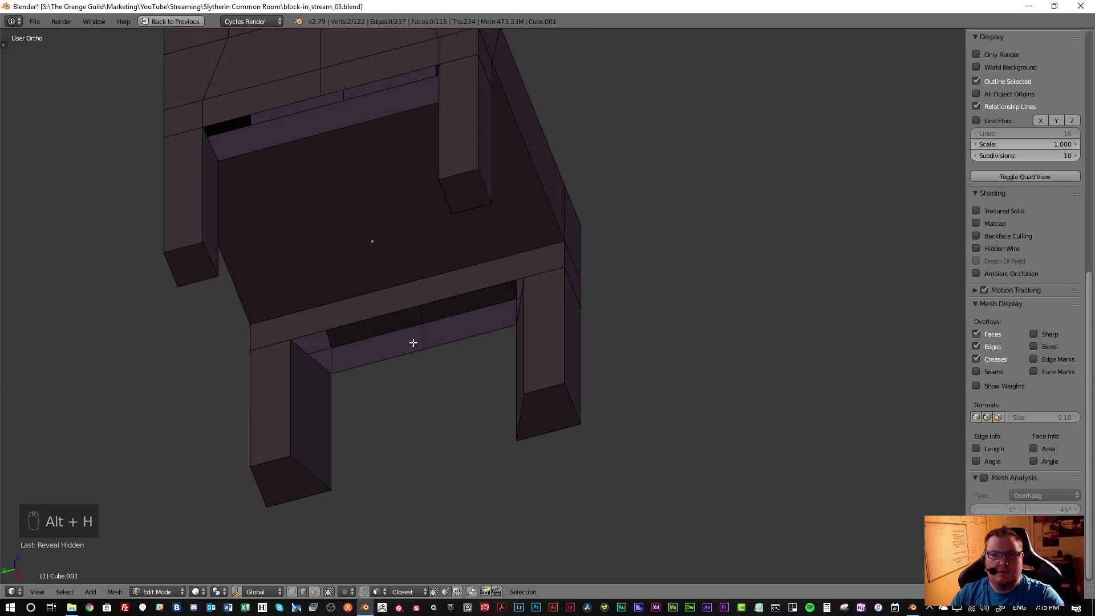
scroll(408, 346, "up", 4)
right_click(247, 268)
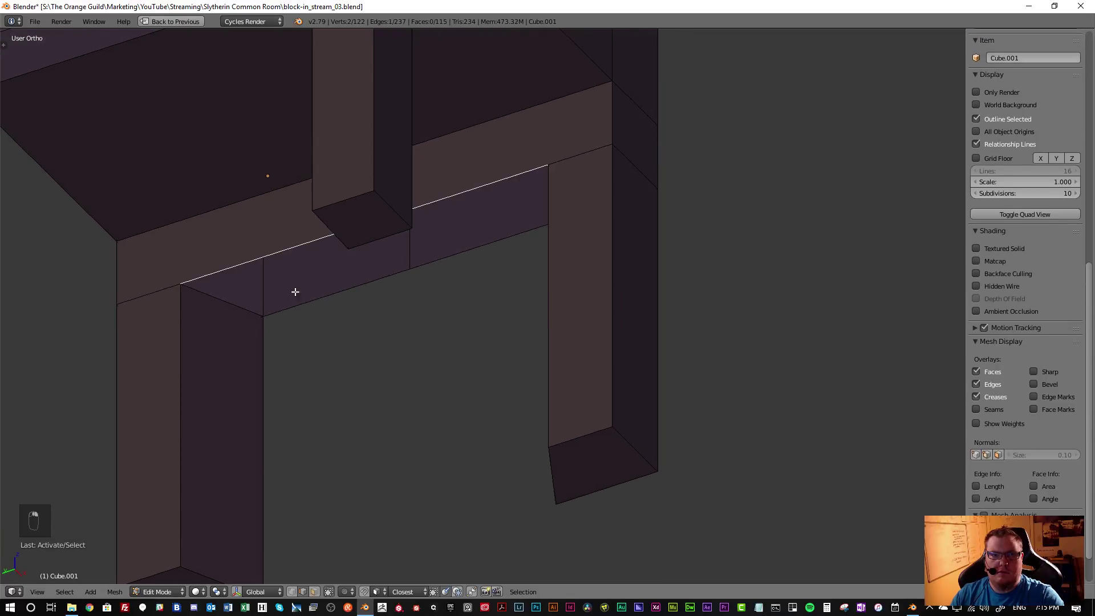
key("f")
middle_click_drag(352, 303, 261, 278)
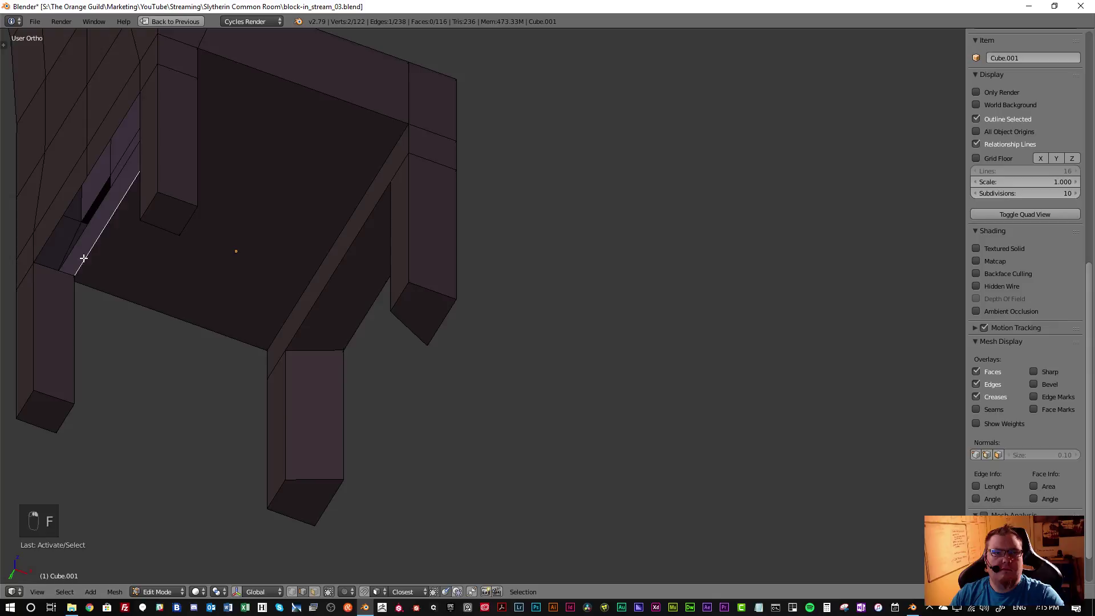
key("f")
middle_click_drag(86, 262, 2, 313)
Leave Edit Mode and save over block-in_stream_03.blend
key("Tab")
scroll(419, 372, "down", 4)
middle_click_drag(419, 371, 314, 399)
scroll(336, 385, "up", 5)
key("ctrl+w")
left_click(303, 374)
Switch the chair to Sculpt Mode and enable Dyntopo, accepting the vertex data warning
left_click(157, 593)
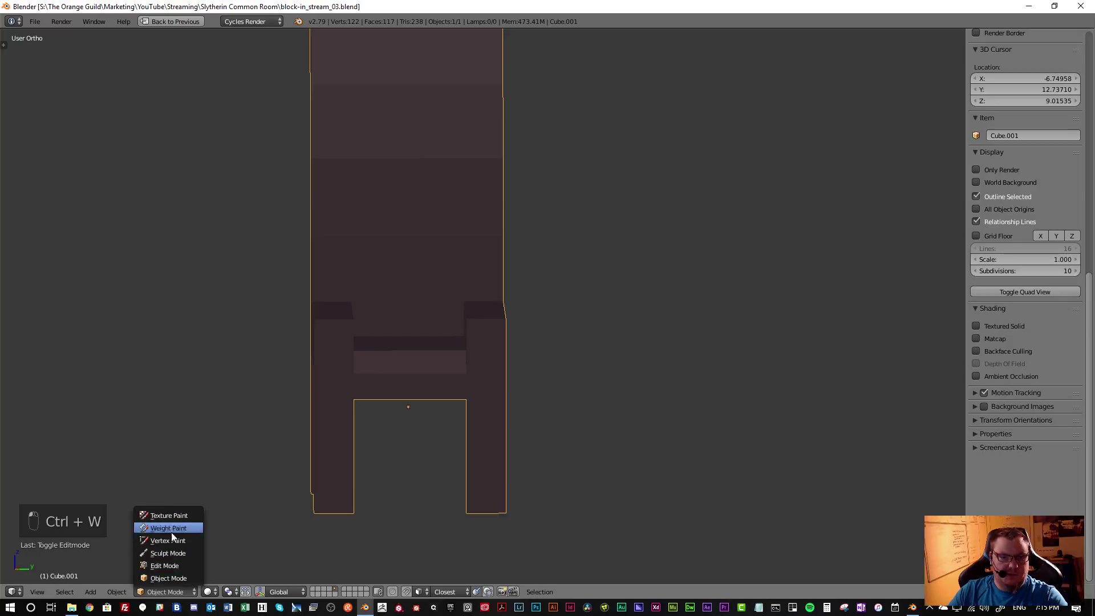
left_click(170, 552)
key("t")
scroll(280, 368, "down", 4)
scroll(280, 365, "up", 1)
scroll(97, 325, "down", 15)
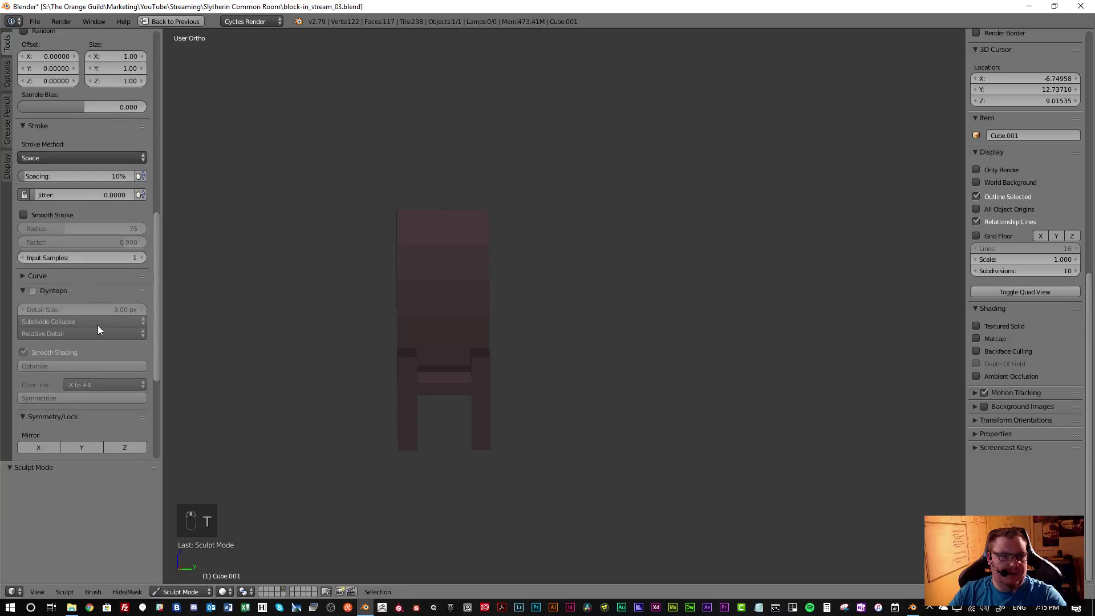
left_click(30, 289)
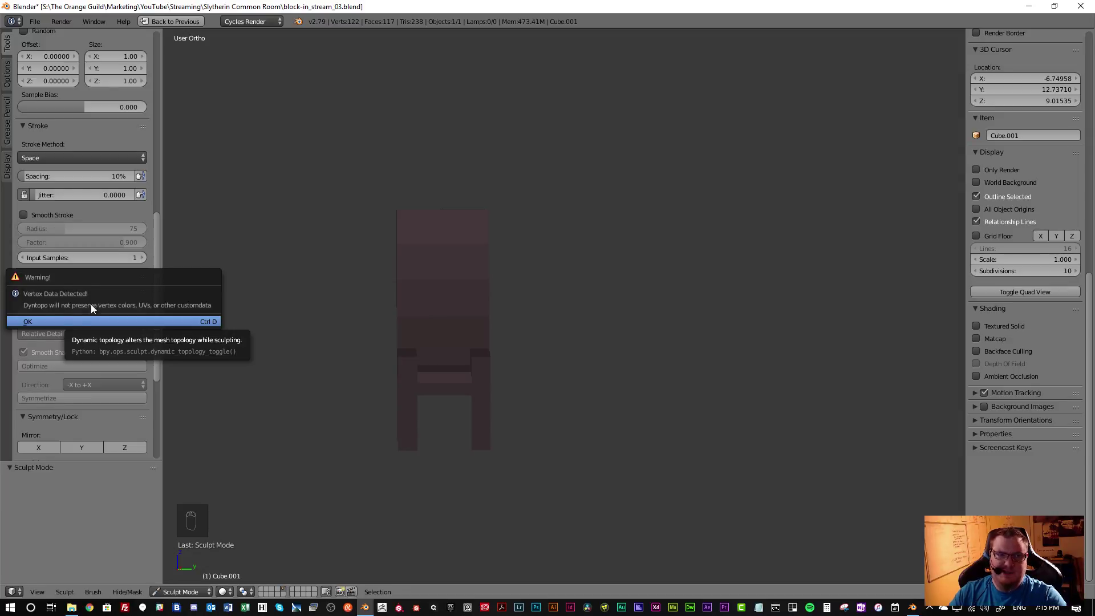
left_click(79, 321)
Set the Dyntopo detail size to 6 px and turn on Y mirroring for sculpting
mouse_move(438, 359)
middle_mouse_down("shift")
mouse_move(487, 368)
mouse_move(422, 374)
mouse_move(432, 345)
middle_mouse_up("shift")
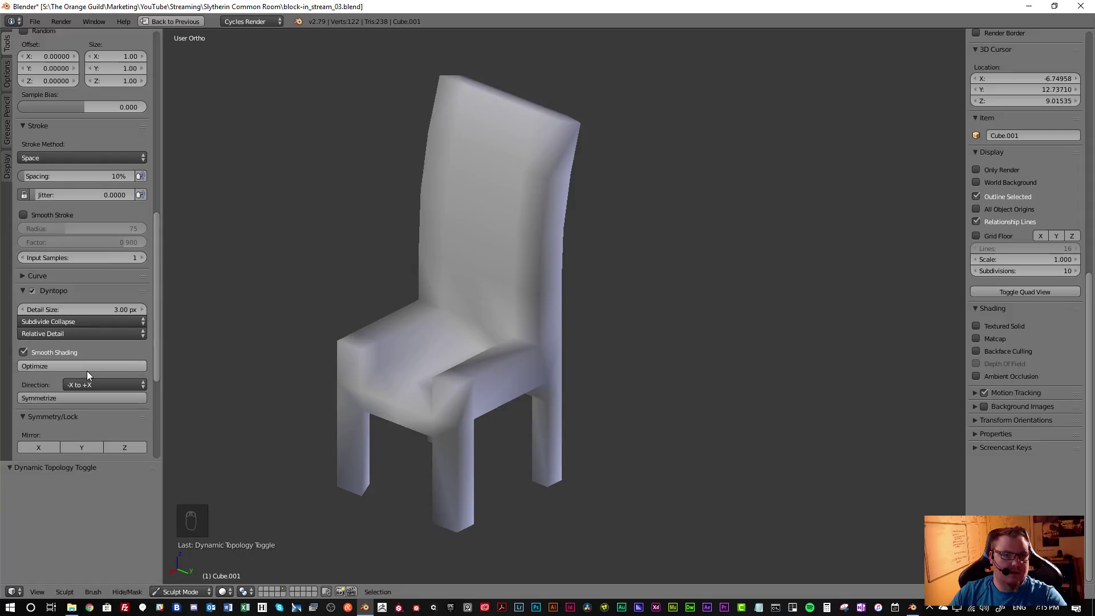
left_click(87, 312)
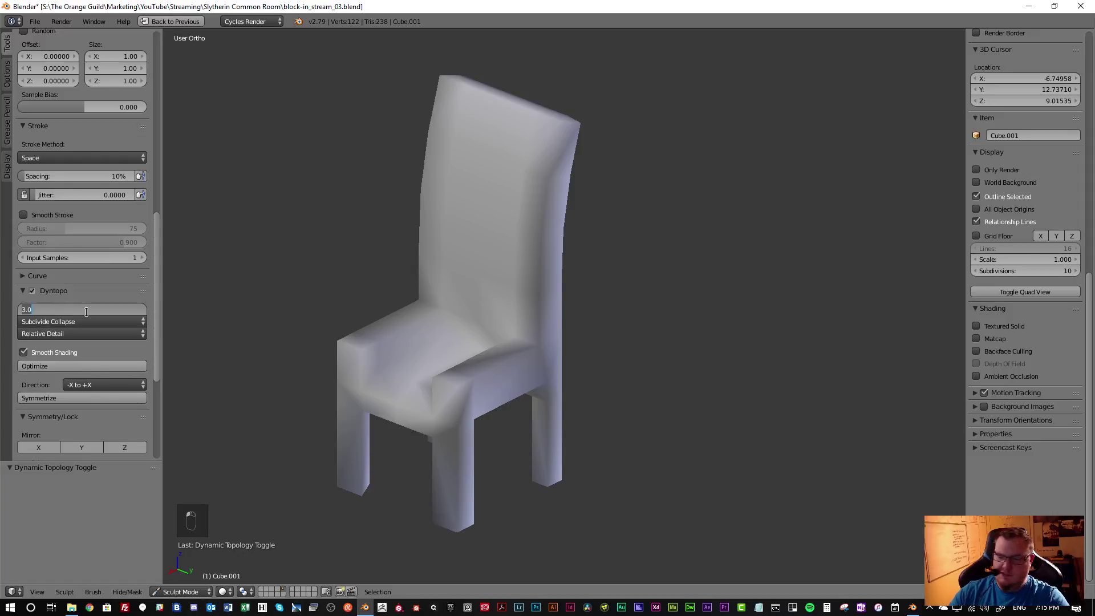
type("6")
key("Return")
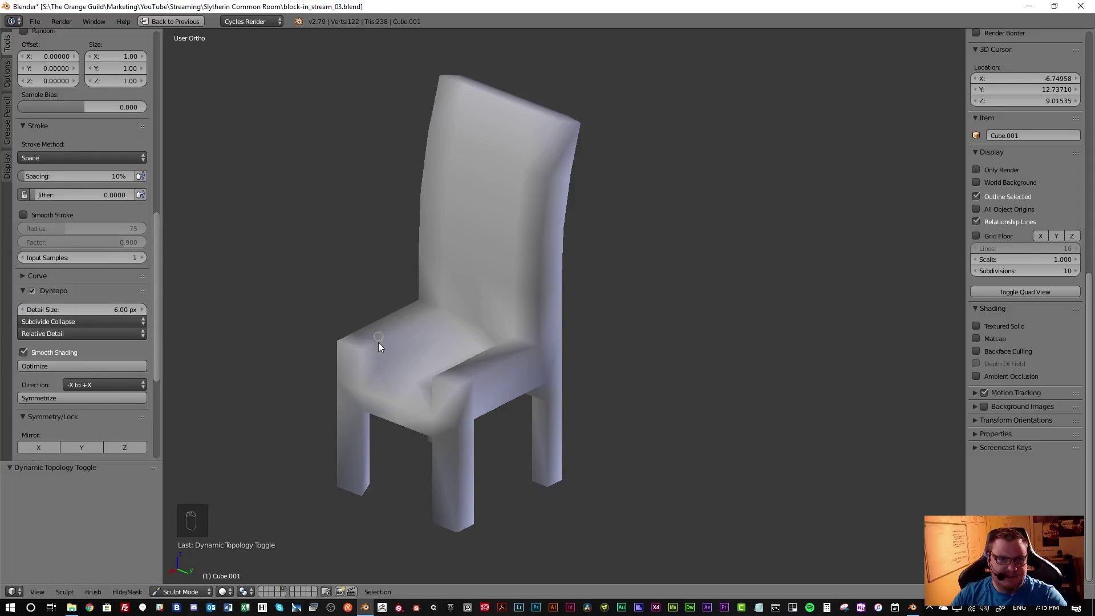
scroll(85, 427, "down", 2)
middle_click_drag(440, 409, 488, 410)
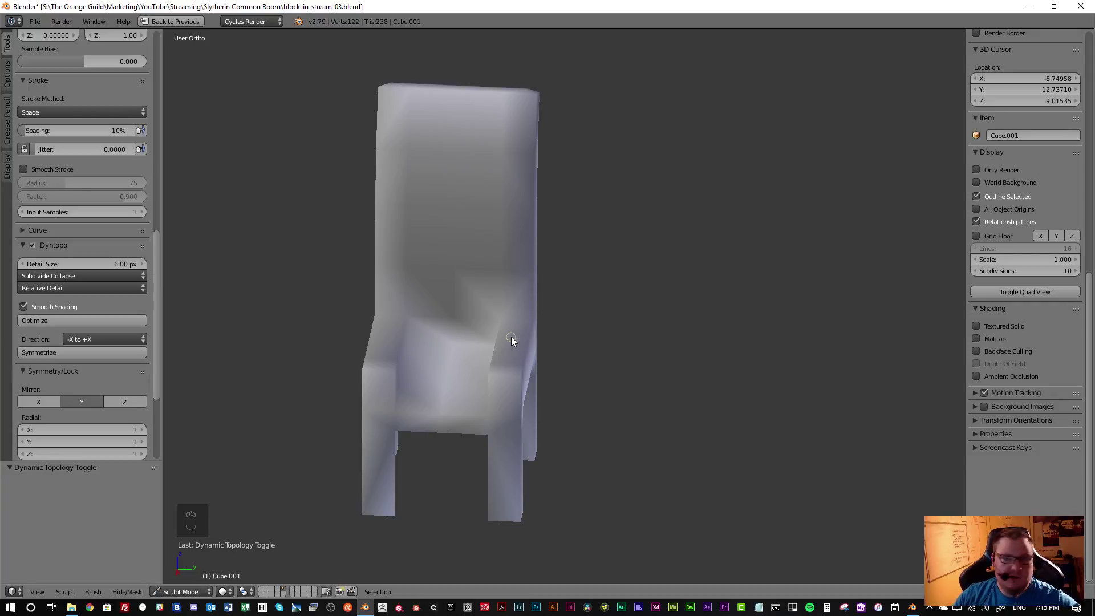
Choose the Clay Strips brush and enlarge its radius to about 0.23
left_click_drag(157, 256, 158, 63)
left_click(114, 106)
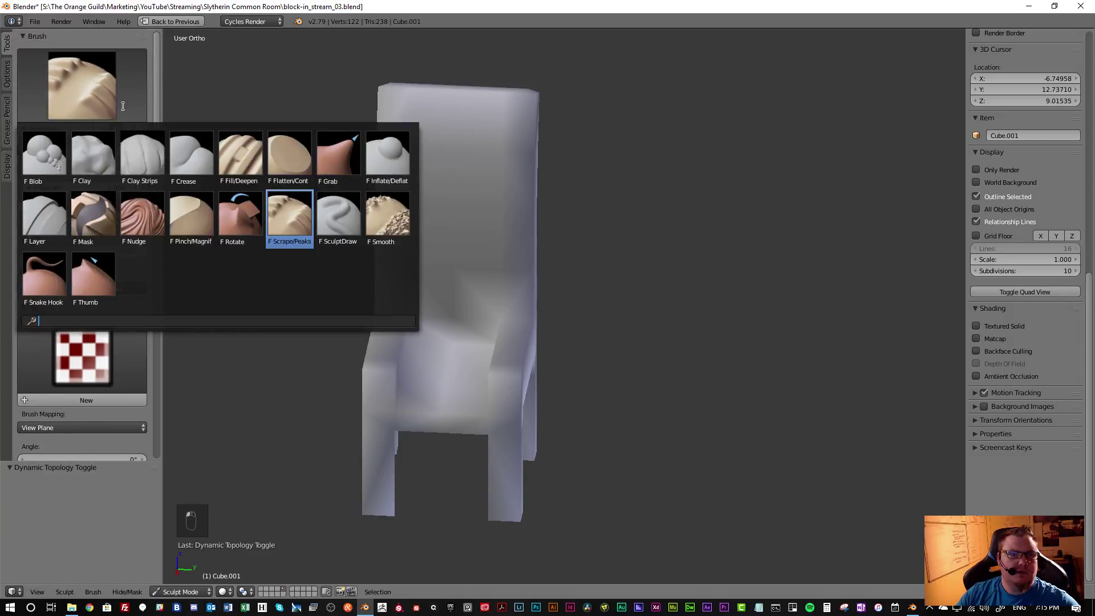
left_click(137, 162)
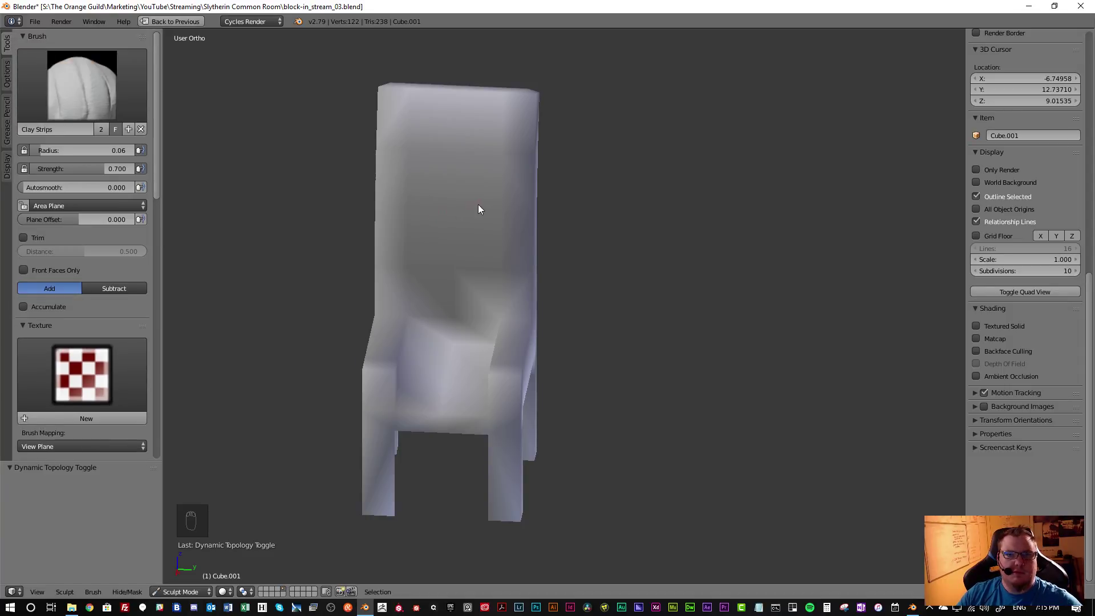
key("f")
left_click(452, 210)
Sculpt clay strips over the front of the chair, covering the backrest, armrests and front legs
mouse_move(488, 154)
left_mouse_down()
mouse_move(498, 146)
mouse_move(487, 171)
left_mouse_up()
left_click_drag(510, 103, 496, 321)
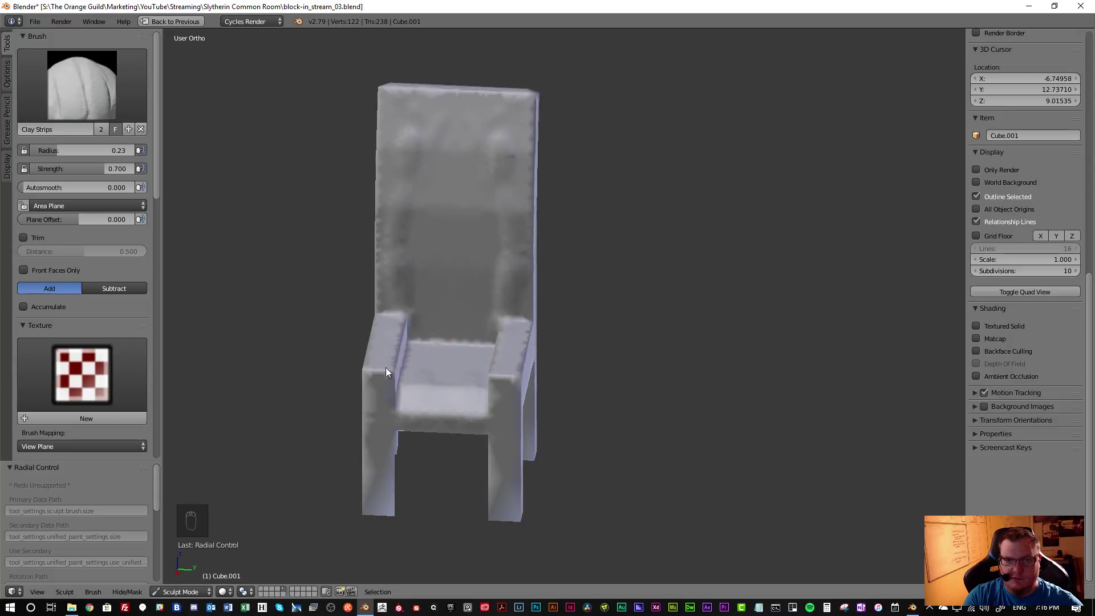
left_click_drag(502, 456, 505, 472)
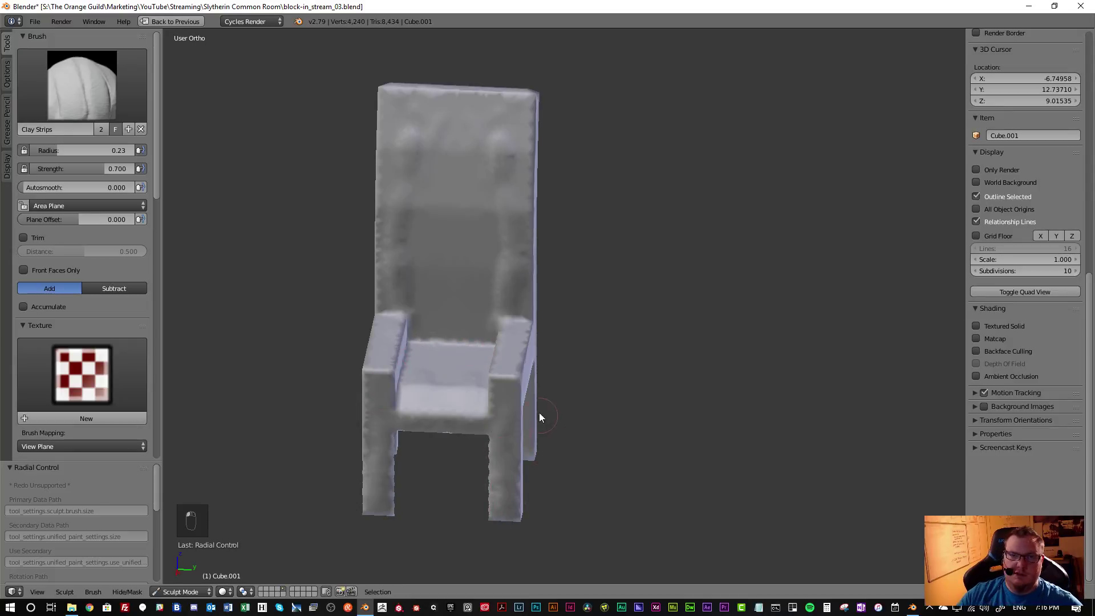
left_click_drag(464, 166, 479, 319)
Sculpt clay strips over the chair's side, legs, underside and the rear of the backrest
mouse_move(479, 318)
middle_mouse_down()
mouse_move(582, 346)
mouse_move(503, 334)
middle_mouse_up()
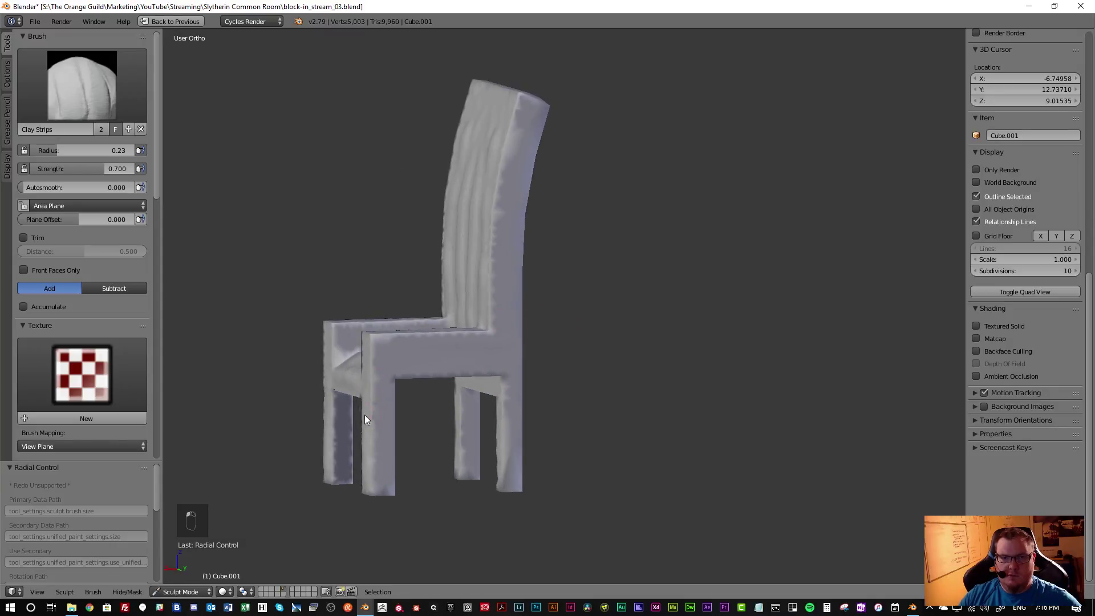
left_click_drag(389, 480, 392, 467)
mouse_move(393, 468)
middle_mouse_down()
mouse_move(400, 423)
mouse_move(380, 392)
middle_mouse_up()
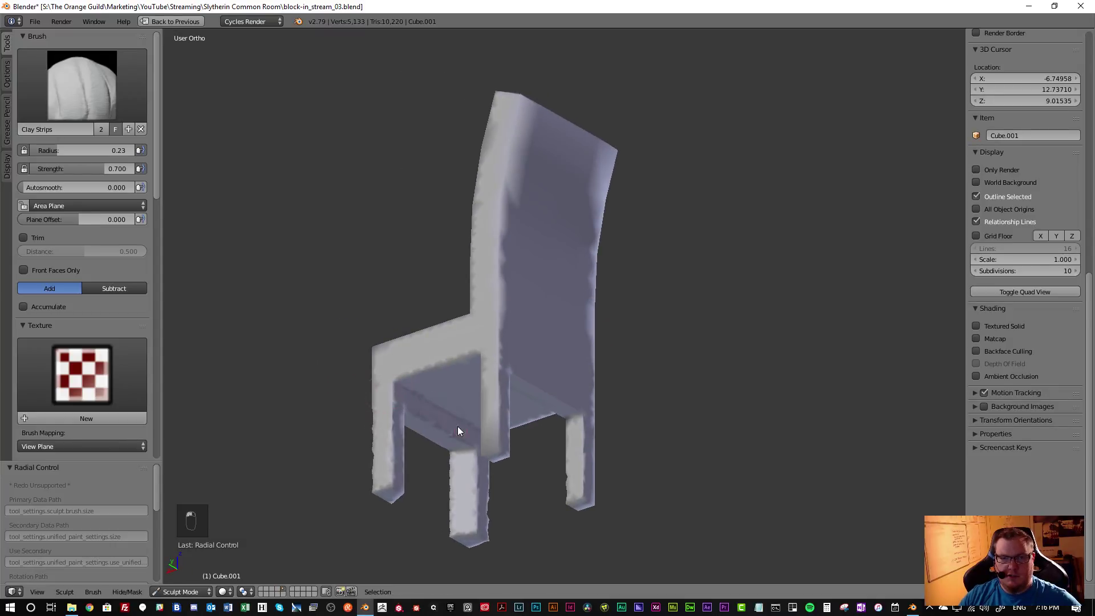
left_click_drag(531, 369, 536, 200)
mouse_move(536, 201)
middle_mouse_down()
mouse_move(481, 281)
mouse_move(420, 320)
mouse_move(374, 310)
middle_mouse_up()
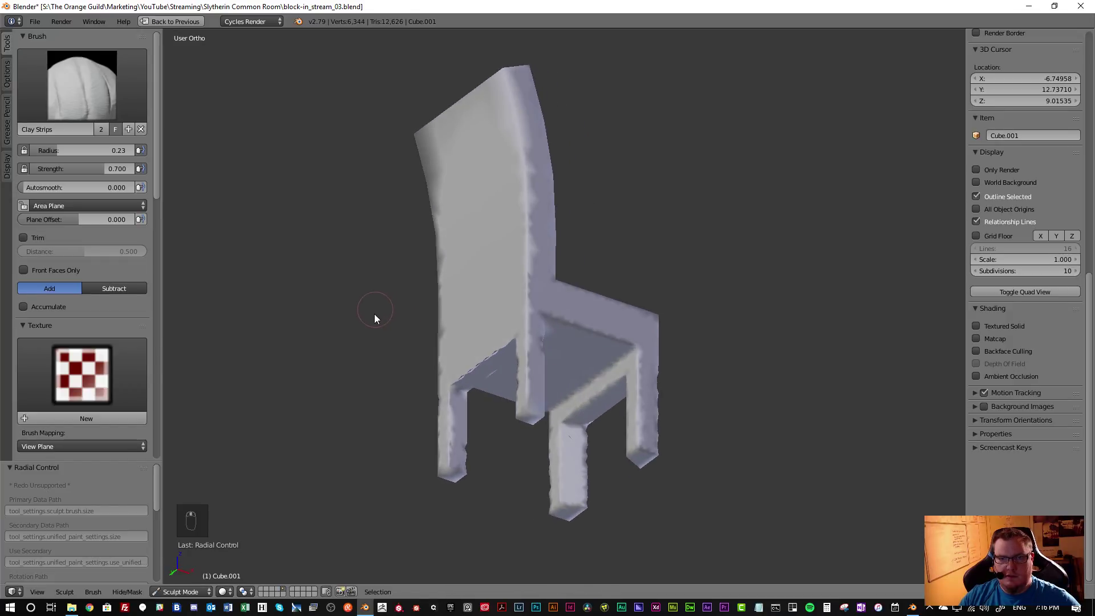
Examine the sculpted edges and gaps around the rear legs and seat underside up close
scroll(445, 382, "up", 5)
mouse_move(518, 397)
middle_mouse_down()
mouse_move(530, 354)
mouse_move(521, 357)
middle_mouse_up()
scroll(521, 357, "up", 4)
scroll(515, 336, "down", 3)
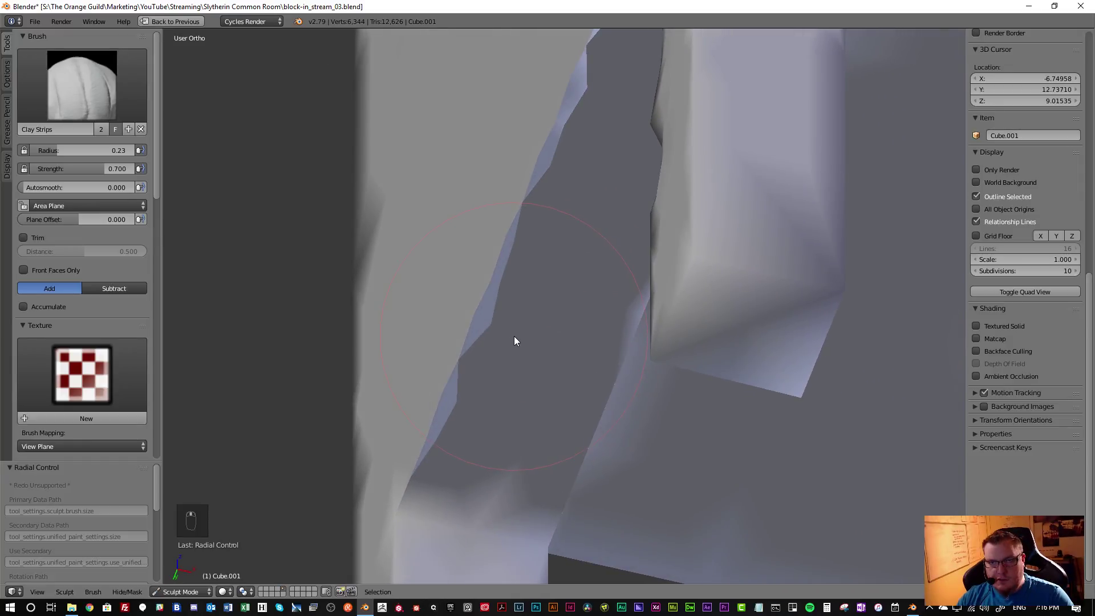
scroll(467, 342, "down", 3)
scroll(467, 336, "down", 3)
middle_click_drag(455, 337, 450, 361)
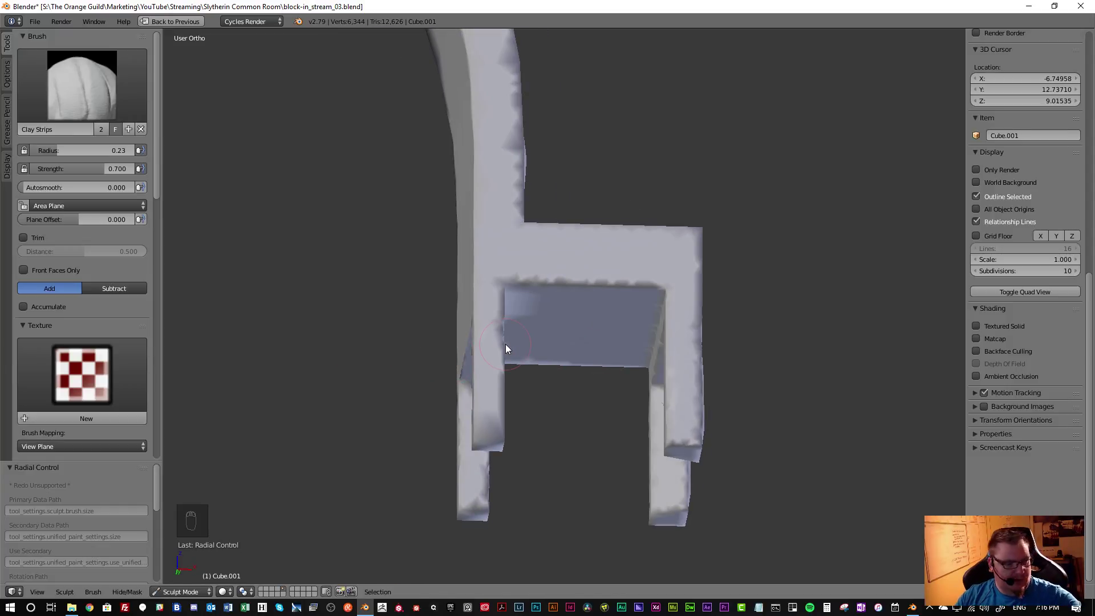
Return to Object Mode and undo the sculpting back to the plain low-poly chair mesh
left_click(186, 596)
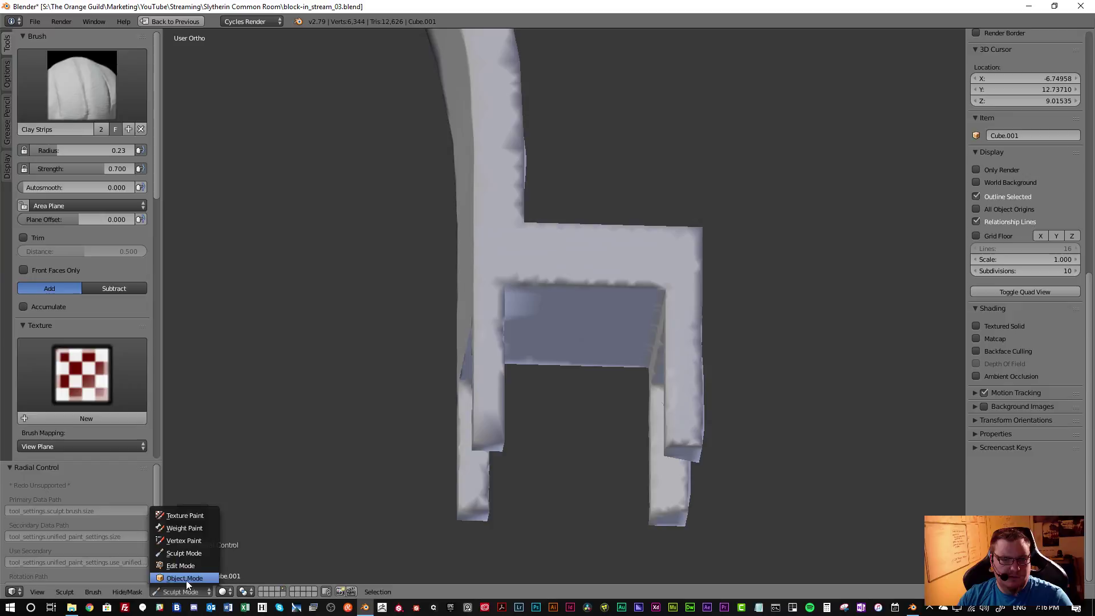
left_click(186, 580)
middle_click_drag(416, 403, 447, 404)
key("ctrl+z")
key("ctrl+z")
key("ctrl+z")
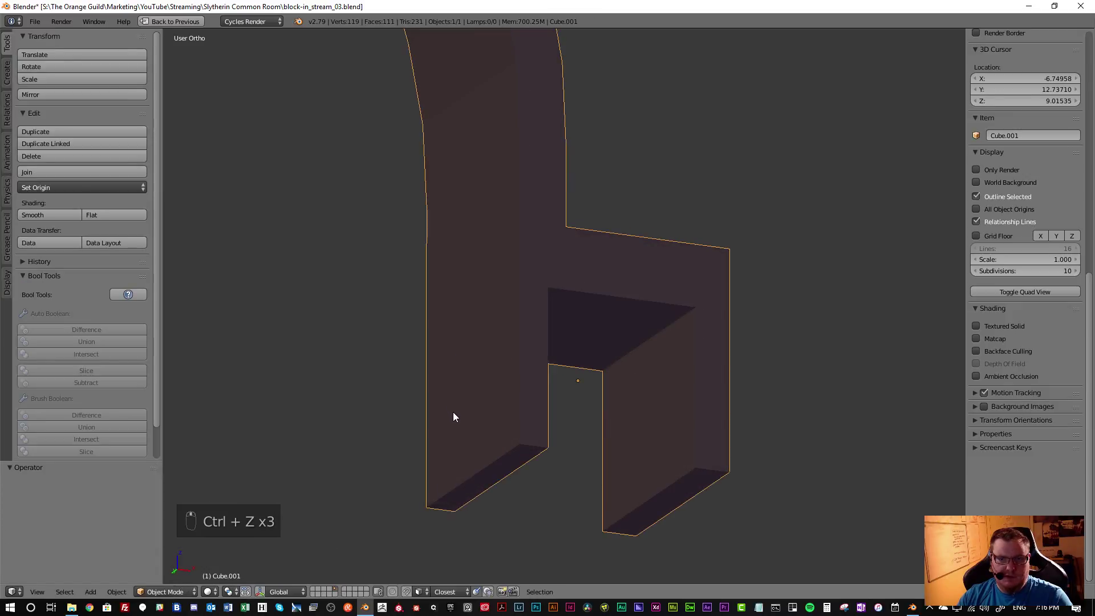
Try to redo the undone changes to recover the chair's four-legged base mesh, ending in Edit Mode
key("Tab")
middle_click_drag(516, 429, 513, 367)
key("Tab")
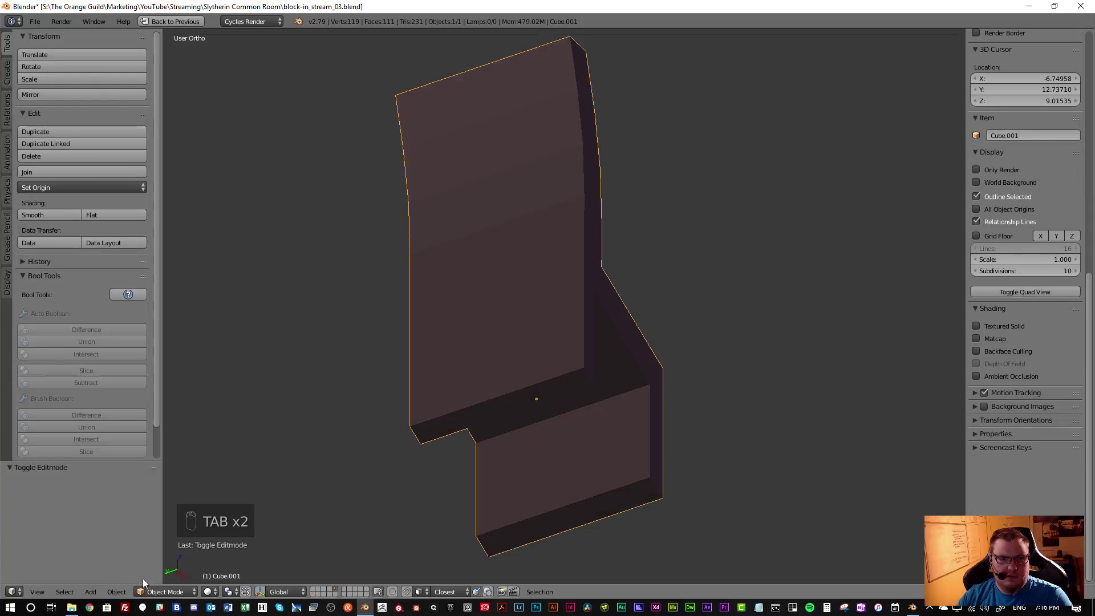
left_click(116, 591)
left_click(121, 592)
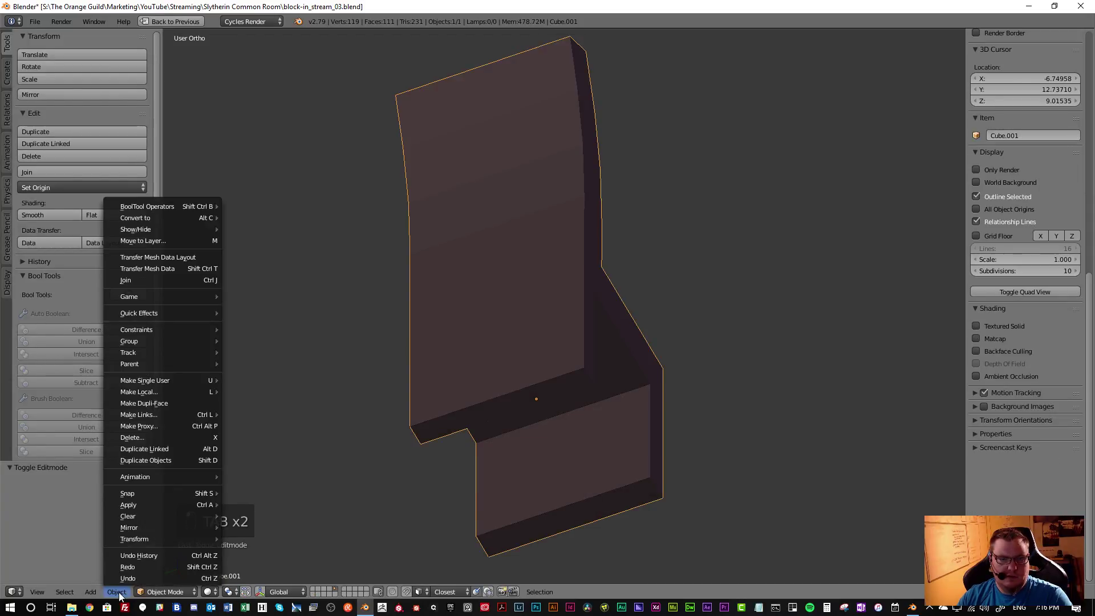
left_click(145, 561)
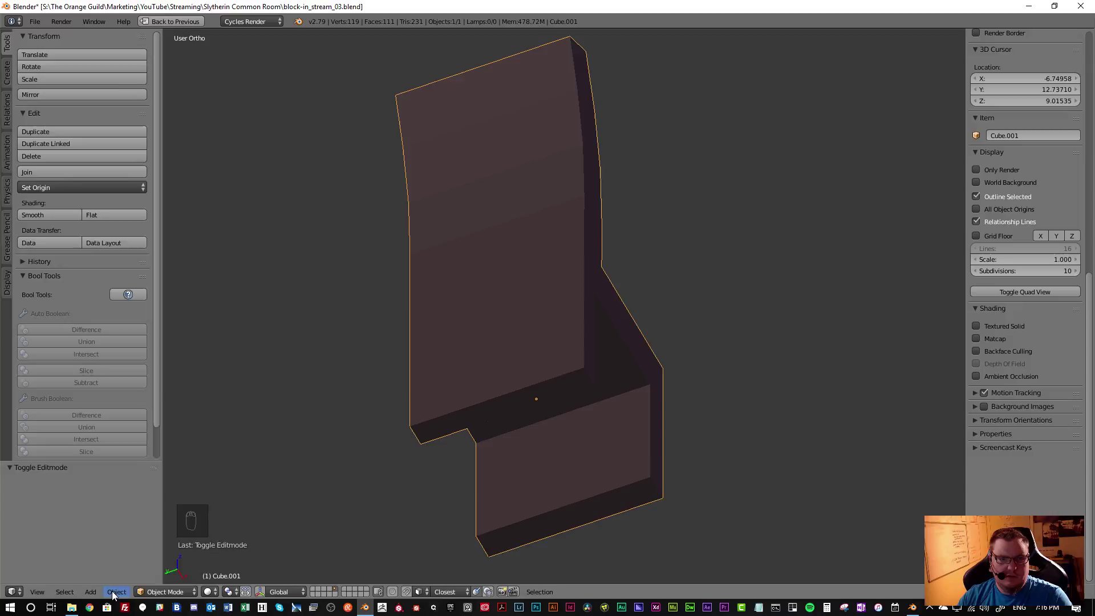
left_click(114, 593)
left_click(148, 567)
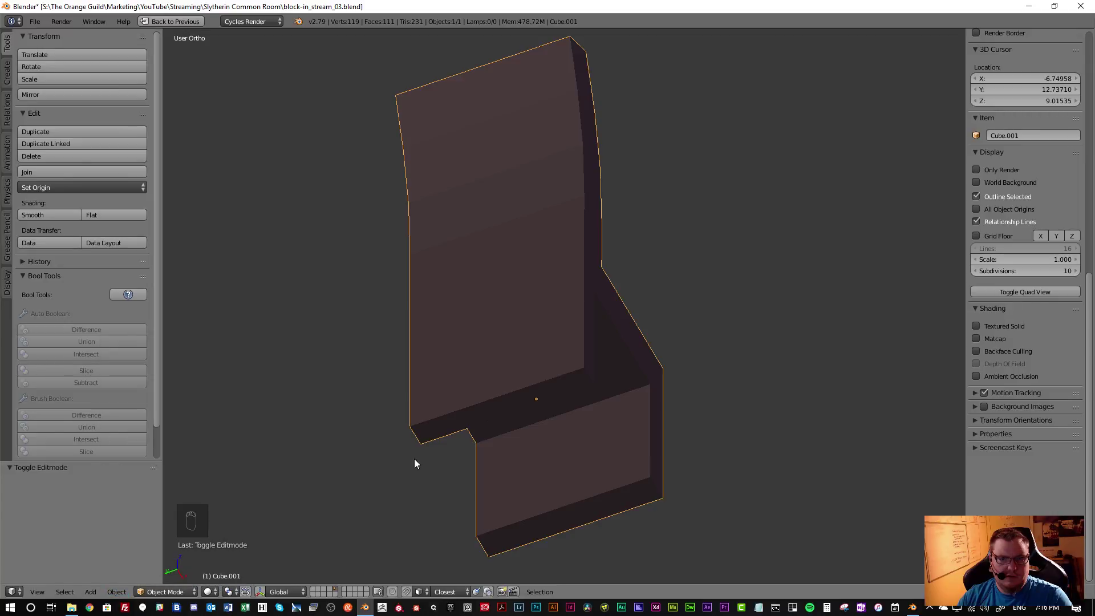
key("ctrl+shift+z")
key("ctrl+shift+z")
key("ctrl+shift+z")
key("ctrl+shift+z")
key("ctrl+shift+z")
key("ctrl+shift+z")
key("ctrl+shift+z")
key("ctrl+shift+z")
key("ctrl+shift+z")
key("ctrl+shift+z")
key("ctrl+shift+z")
key("ctrl+shift+z")
key("ctrl+shift+z")
key("ctrl+shift+z")
key("ctrl+shift+z")
key("ctrl+shift+z")
key("ctrl+shift+z")
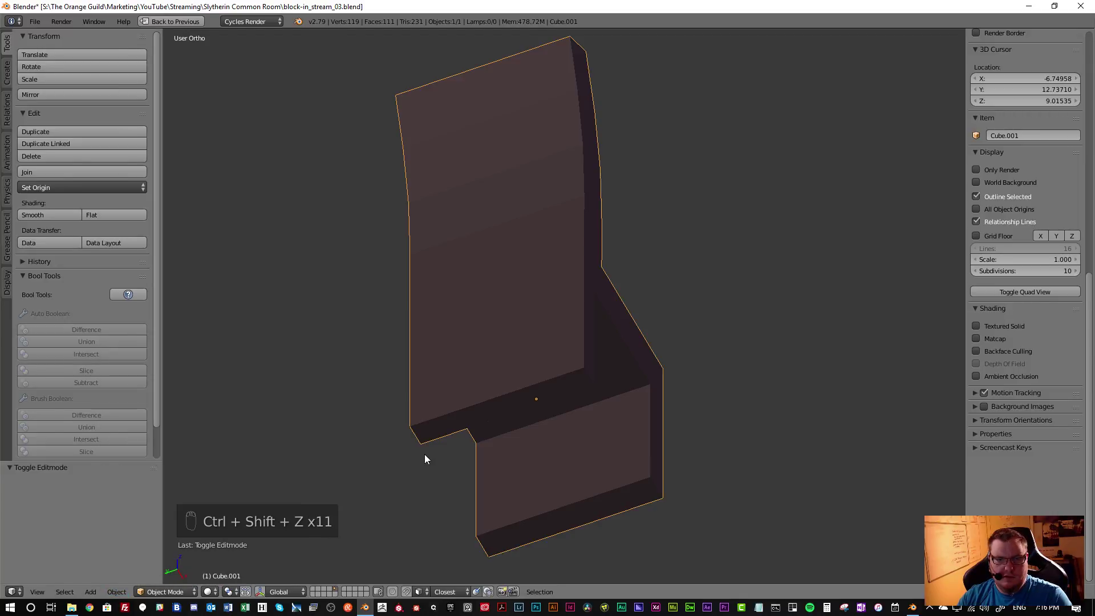
key("ctrl+shift+z")
key("ctrl+shift+z")
key("ctrl+shift+z")
key("ctrl+shift+z")
key("ctrl+shift+z")
key("Tab")
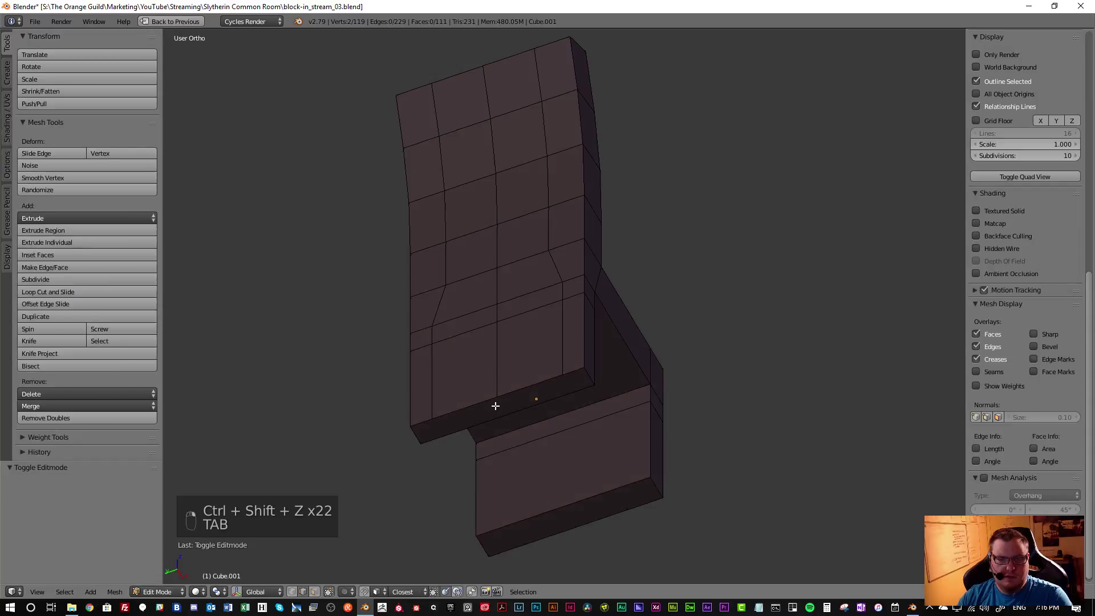
key("ctrl+shift+z")
key("ctrl+shift+z")
key("ctrl+shift+z")
Delete the two outer faces and the bottom face of the panel between the chair's front legs
mouse_move(495, 405)
middle_mouse_down()
mouse_move(467, 360)
mouse_move(409, 391)
mouse_move(661, 412)
mouse_move(481, 381)
mouse_move(407, 430)
mouse_move(574, 379)
mouse_move(525, 402)
mouse_move(482, 392)
middle_mouse_up()
key("ctrl+Tab")
left_click(525, 401)
right_click(512, 390)
key("c")
left_click_drag(482, 391, 514, 440)
middle_click_drag(514, 440, 518, 425)
left_click_drag(518, 425, 525, 420)
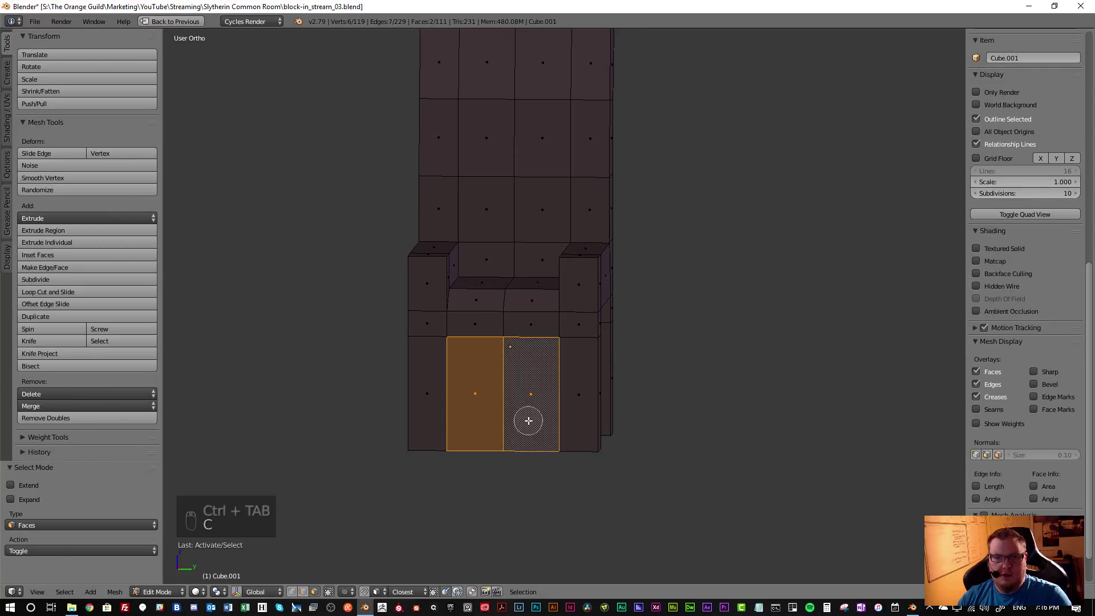
right_click(528, 374)
middle_click_drag(528, 374, 523, 324)
key("x")
left_click(505, 443)
Delete the two outer faces and the bottom face of the panel between the chair's rear legs
middle_click_drag(526, 442, 500, 363)
right_click(593, 420)
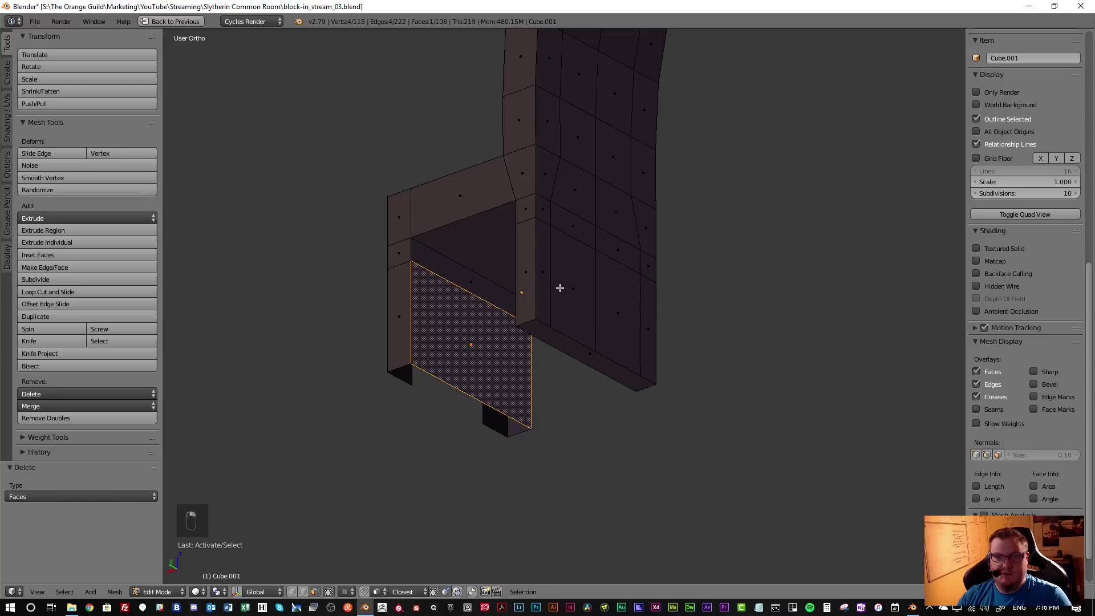
key("a")
right_click(593, 294)
right_click(619, 311, "shift")
key("x")
left_click(587, 297)
middle_click_drag(611, 341, 717, 311)
right_click(652, 338)
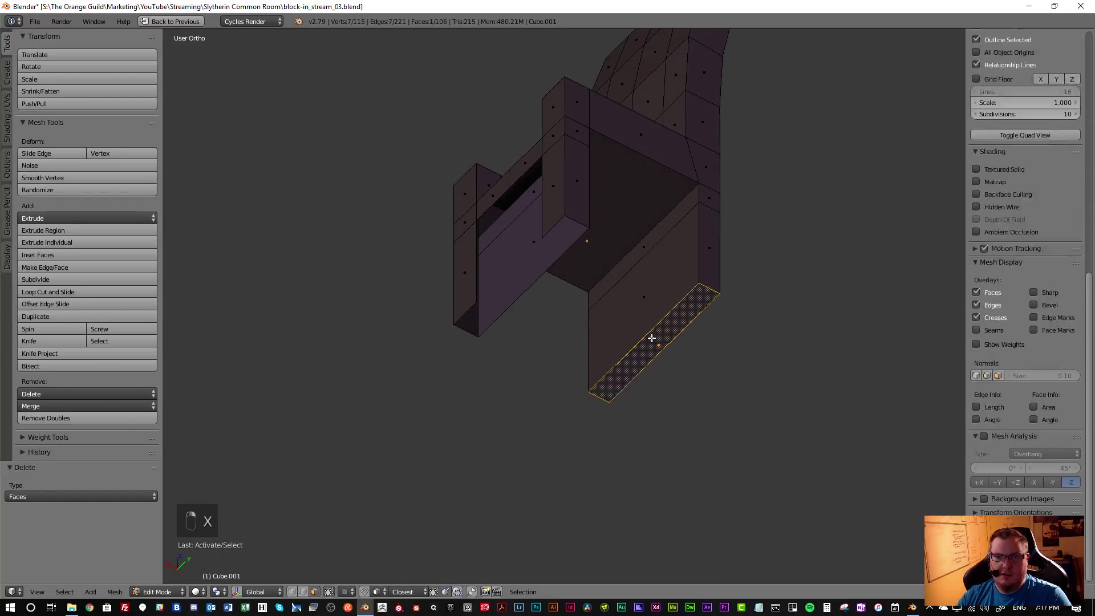
key("x")
left_click(553, 300)
Scale the two inner vertical edges of the front legs apart along Y by about 1.27
middle_click_drag(601, 314, 453, 357)
key("ctrl+Tab")
left_click(449, 337)
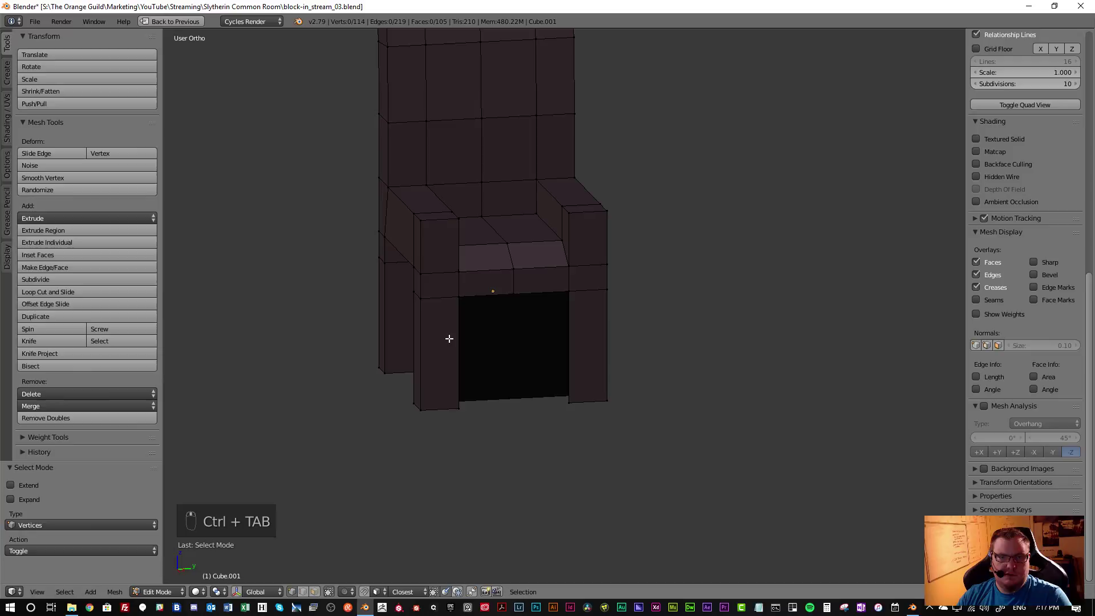
key("ctrl+Tab")
key("ctrl+Tab")
left_click(451, 360)
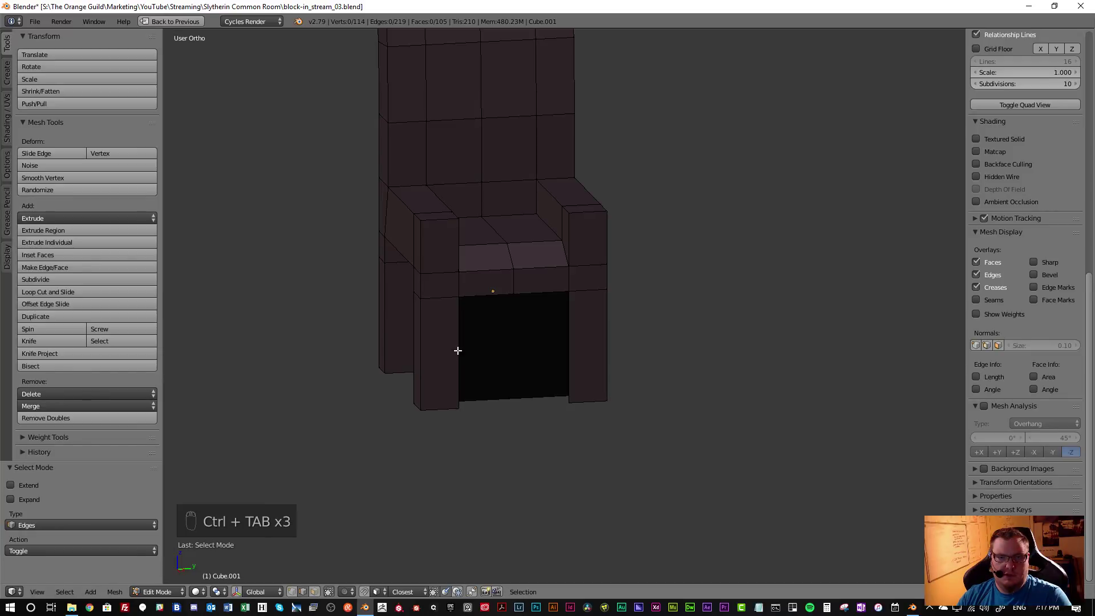
right_click(459, 353)
key("KP_1")
key("KP_3")
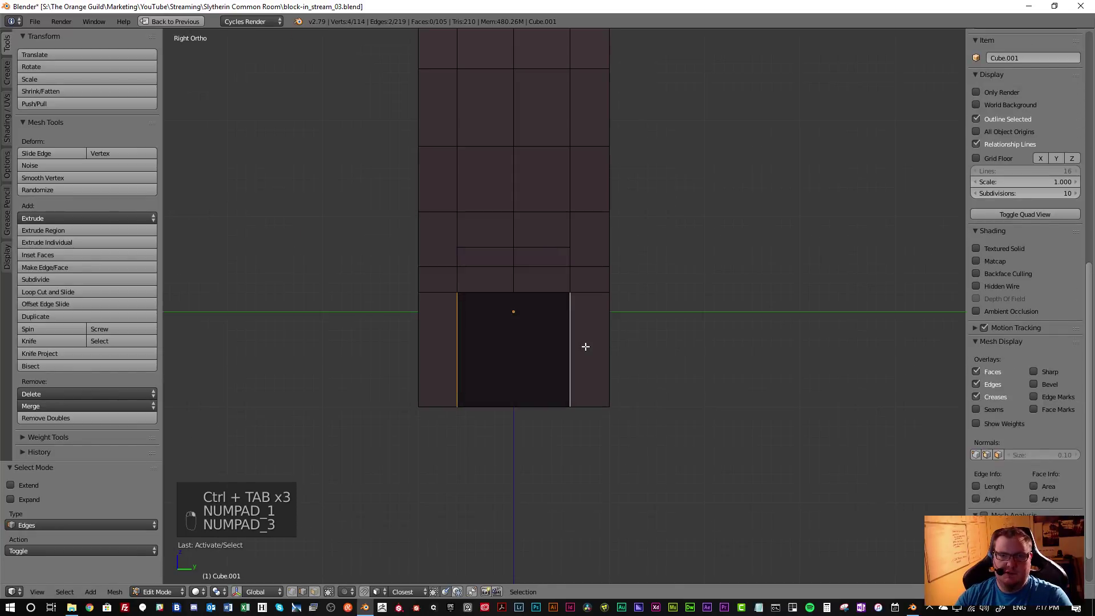
key("z")
key("s")
middle_click(606, 365)
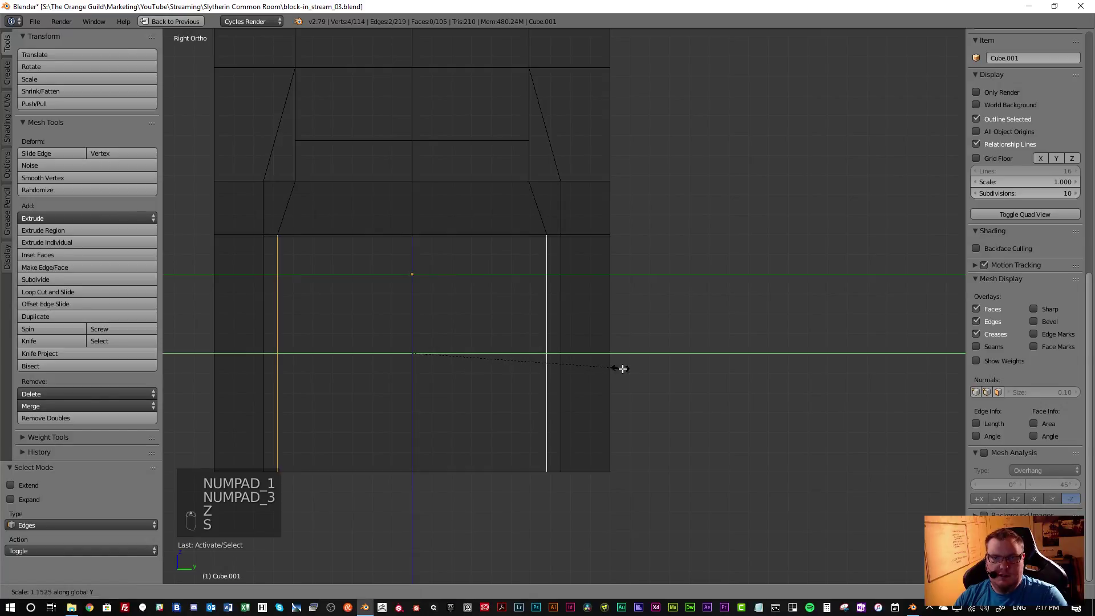
left_click(641, 369)
middle_click_drag(641, 369, 400, 381)
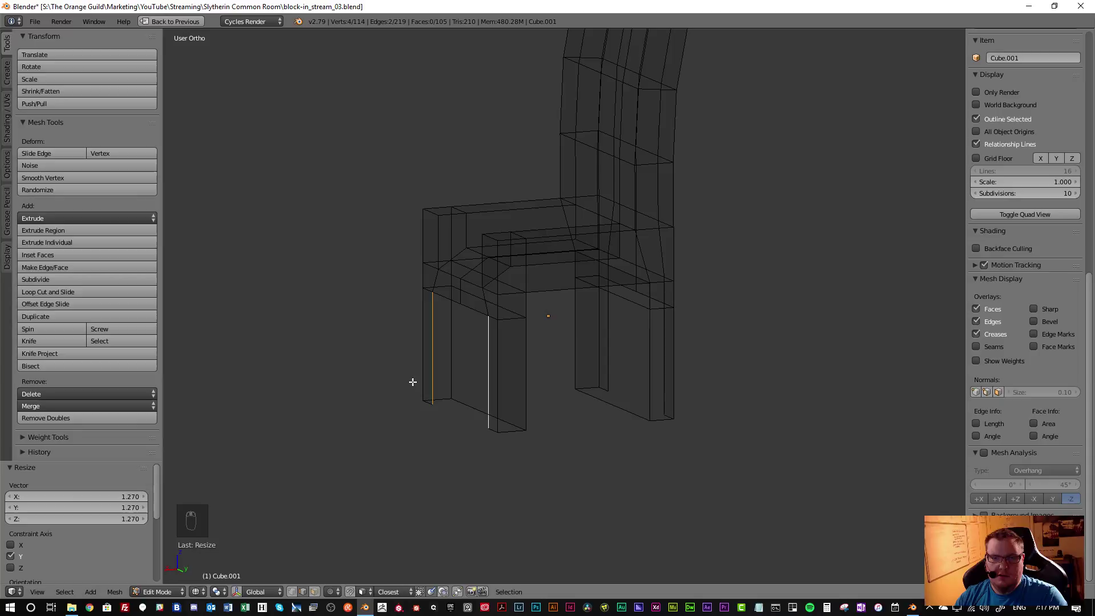
Delete the two remaining inner panel faces between the front legs and between the rear legs
key("ctrl+Tab")
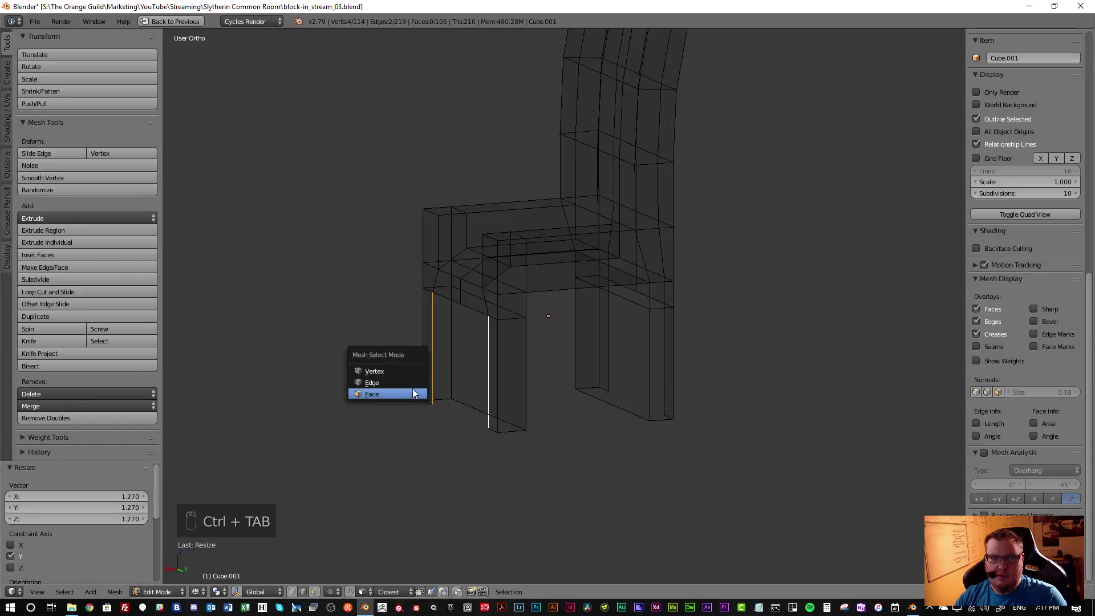
left_click(416, 393)
right_click(464, 361)
right_click(624, 345, "shift")
key("x")
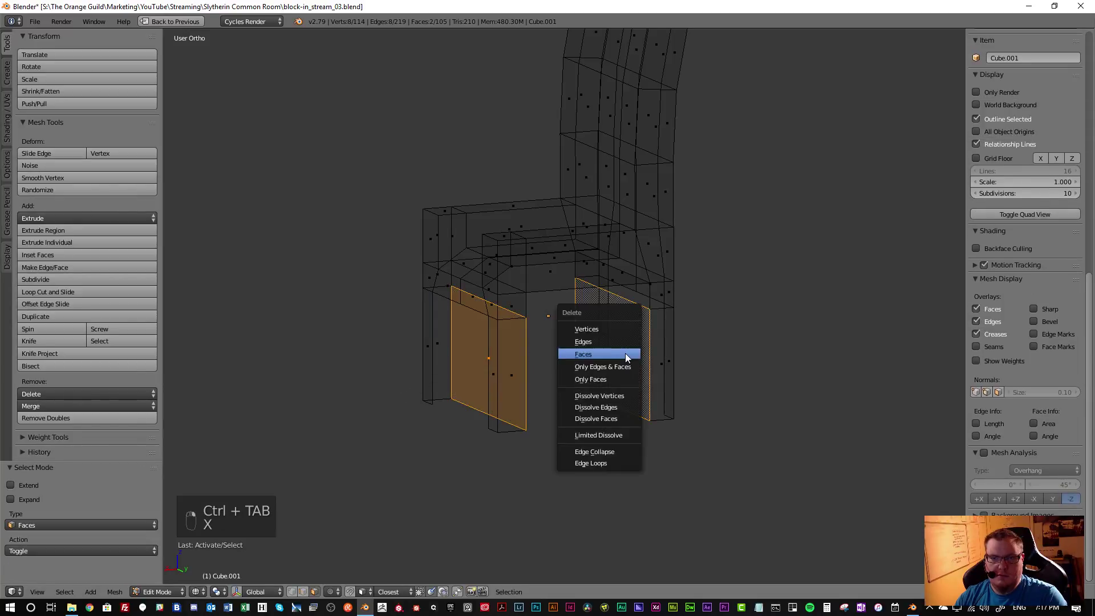
left_click(627, 353)
middle_click_drag(440, 399, 545, 391)
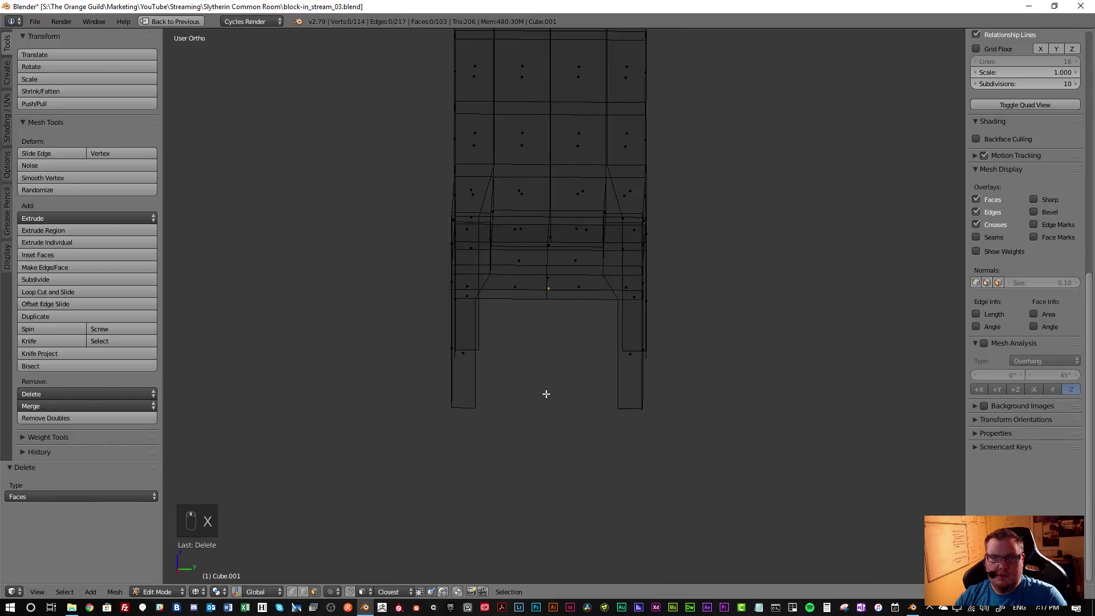
Extrude the bottom corner vertex of one front leg about 0.235 along the Y axis
key("ctrl+Tab")
left_click(543, 348)
mouse_move(543, 347)
middle_mouse_down()
mouse_move(542, 265)
mouse_move(411, 283)
mouse_move(449, 325)
mouse_move(507, 525)
mouse_move(521, 502)
mouse_move(501, 484)
mouse_move(513, 455)
mouse_move(490, 468)
middle_mouse_up()
key("z")
right_click(533, 495)
key("e")
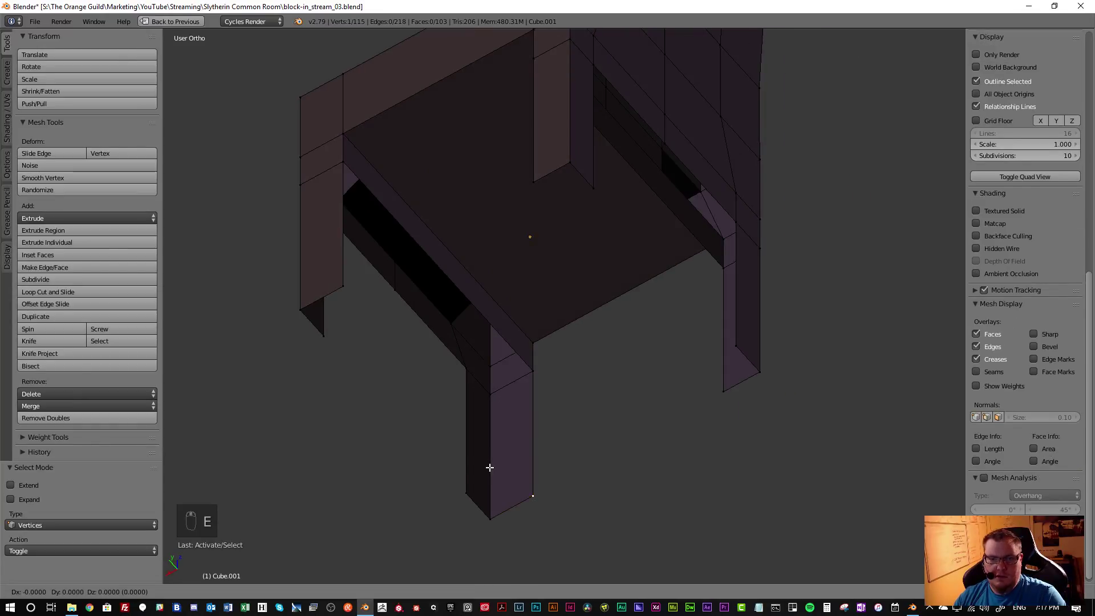
middle_click(468, 487)
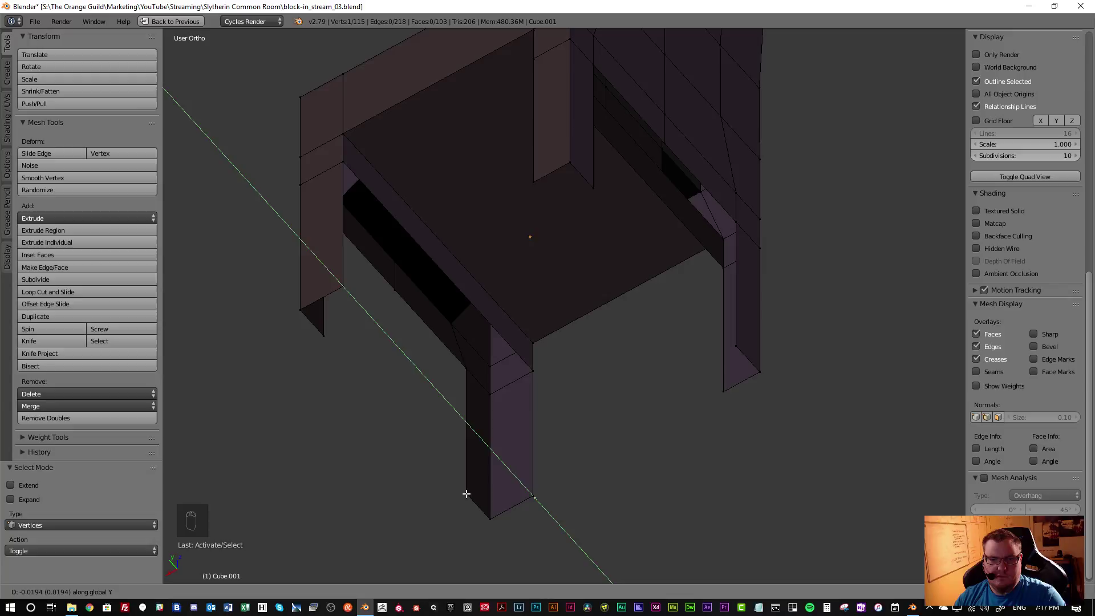
left_click(468, 492)
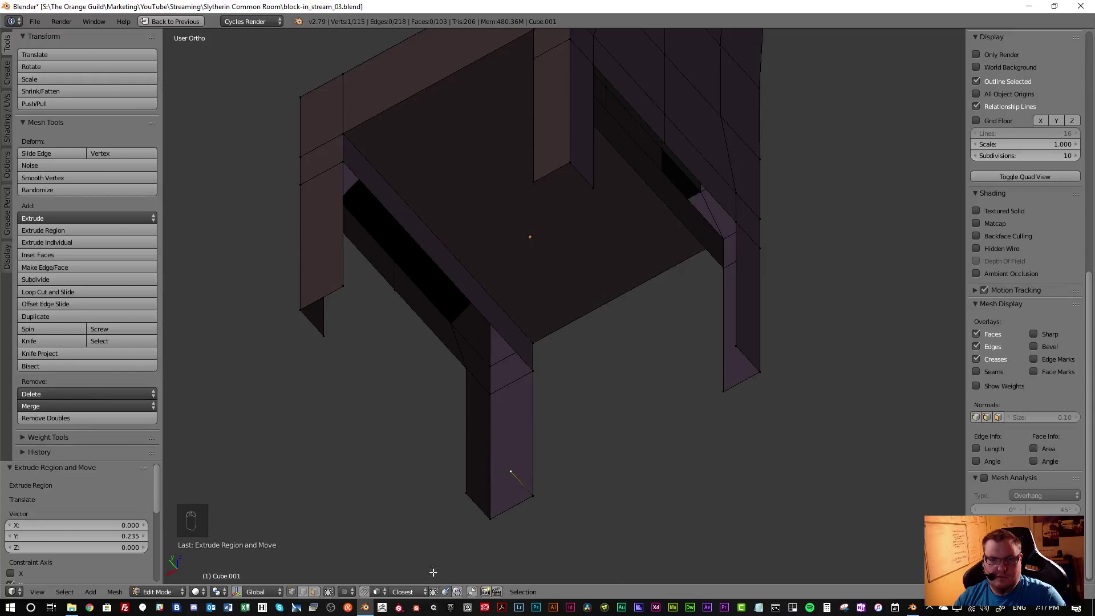
Change the snap element, snap the extruded vertex along Y level with the neighbouring corner, and fill the front leg's bottom face
left_click(381, 597)
left_click(404, 565)
key("g")
key("y")
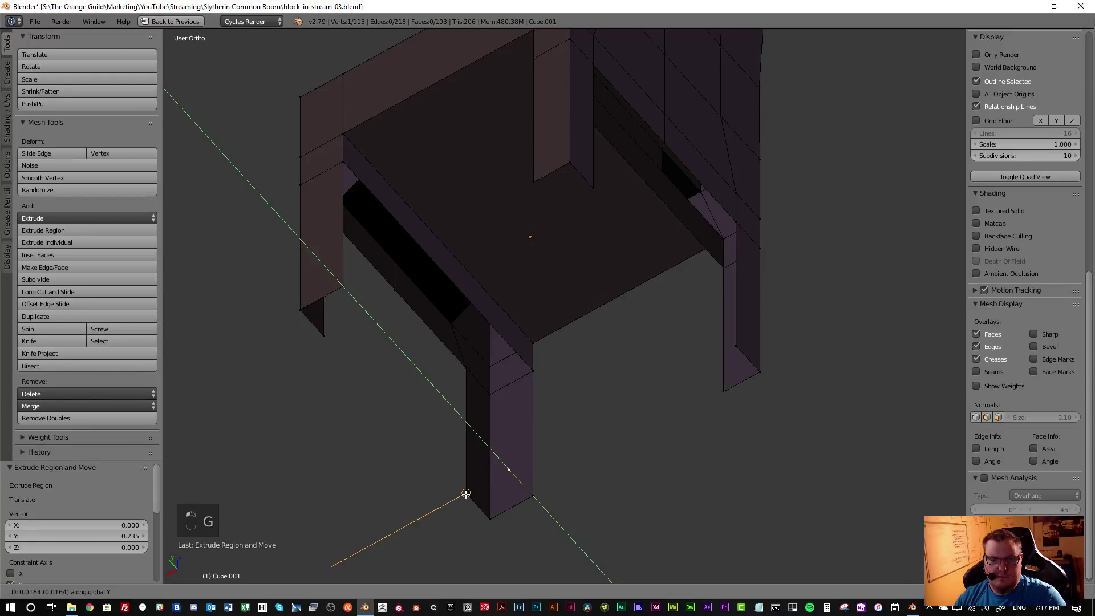
left_click(537, 506)
right_click(466, 492, "shift")
key("f")
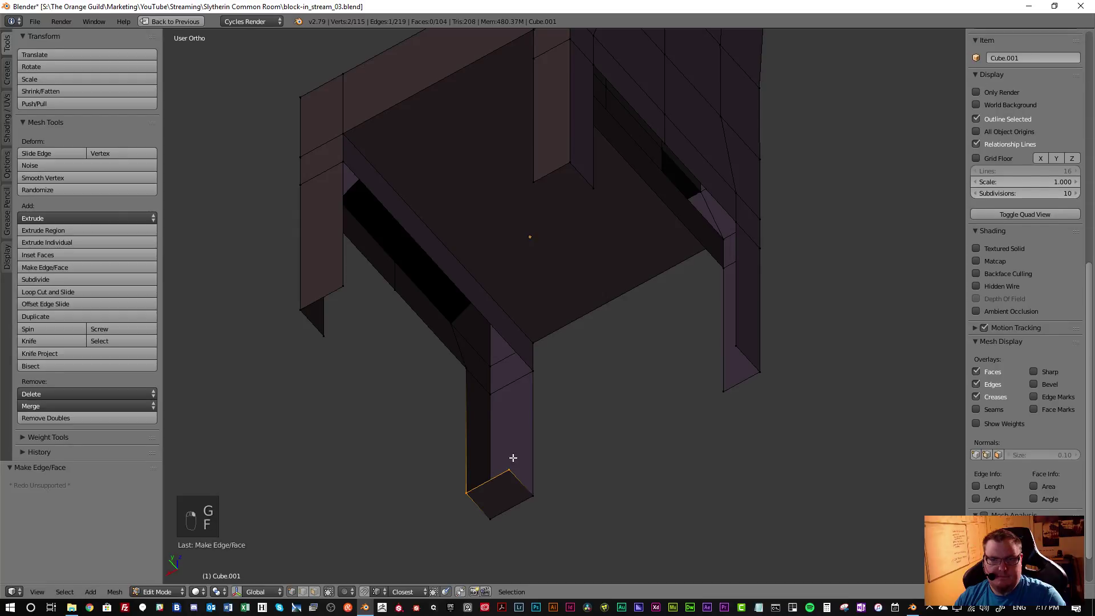
Delete all vertices of the chair half opposite the front leg with the filled bottom face
middle_click_drag(519, 478, 552, 456)
scroll(553, 457, "down", 5)
mouse_move(679, 450)
middle_mouse_down()
mouse_move(699, 474)
mouse_move(698, 492)
mouse_move(688, 490)
middle_mouse_up()
key("ctrl+Tab")
middle_click_drag(644, 347, 615, 338)
key("z")
key("a")
key("b")
left_click_drag(597, 77, 711, 432)
key("x")
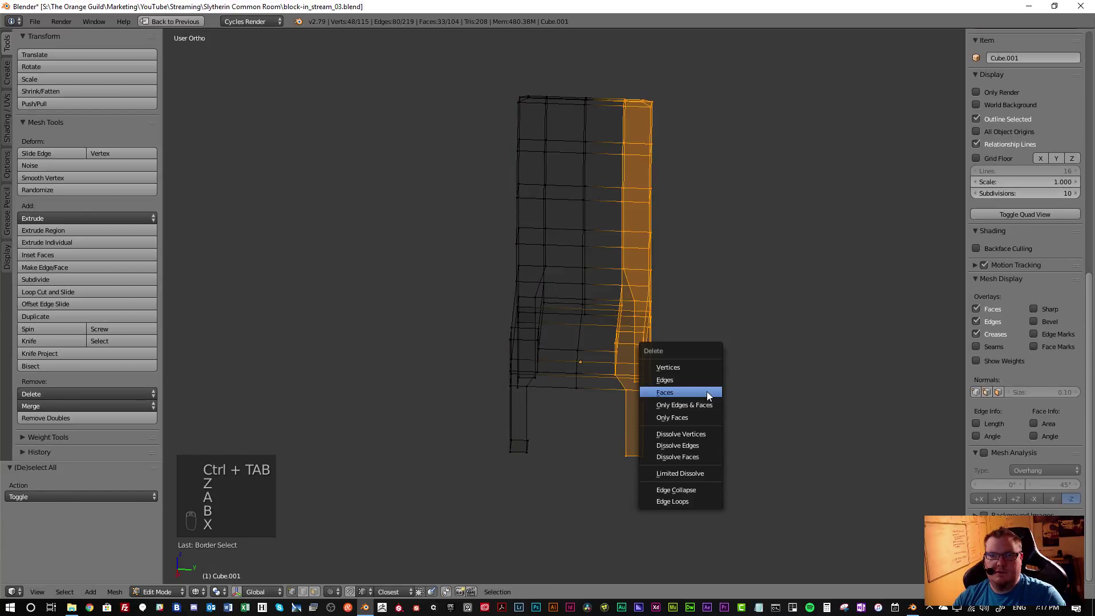
left_click(668, 367)
Add a Mirror modifier to the half chair, mirroring across Y instead of X
key("shift+space")
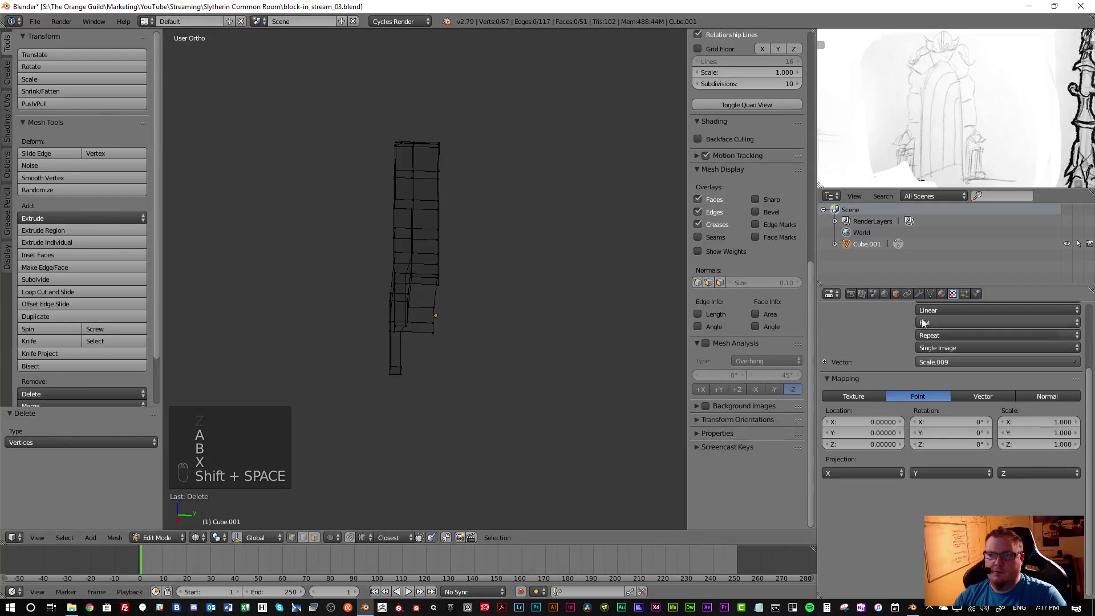
left_click(919, 294)
left_click(878, 331)
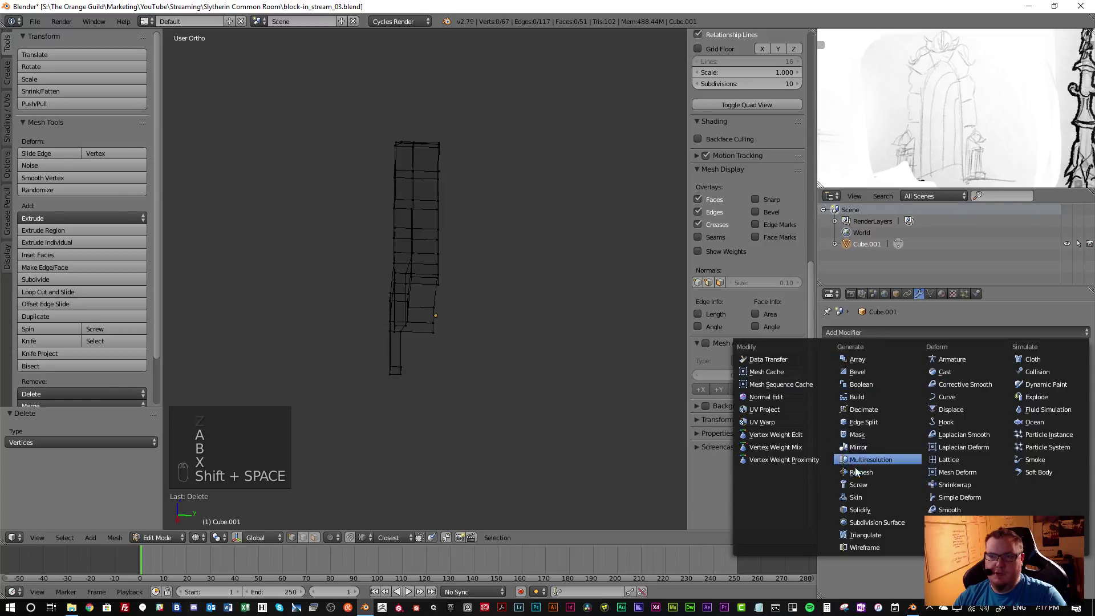
left_click(869, 446)
left_click(831, 395)
left_click(831, 407)
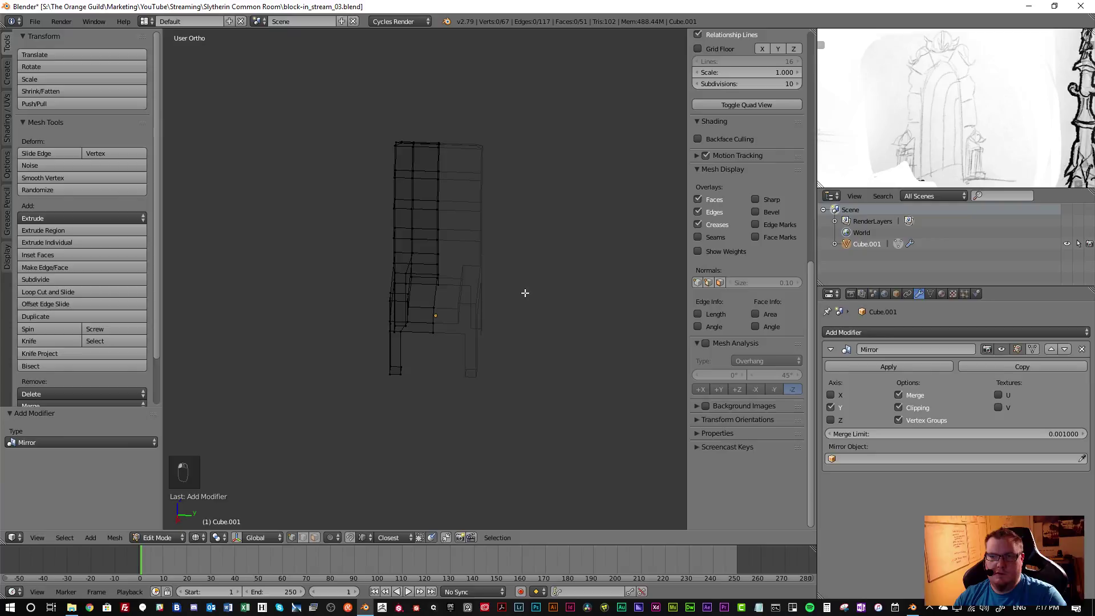
key("shift+space")
Fill the underside of the side rail with a face between the rear leg and the front leg
middle_click_drag(607, 342, 530, 401)
key("Tab")
key("Tab")
key("z")
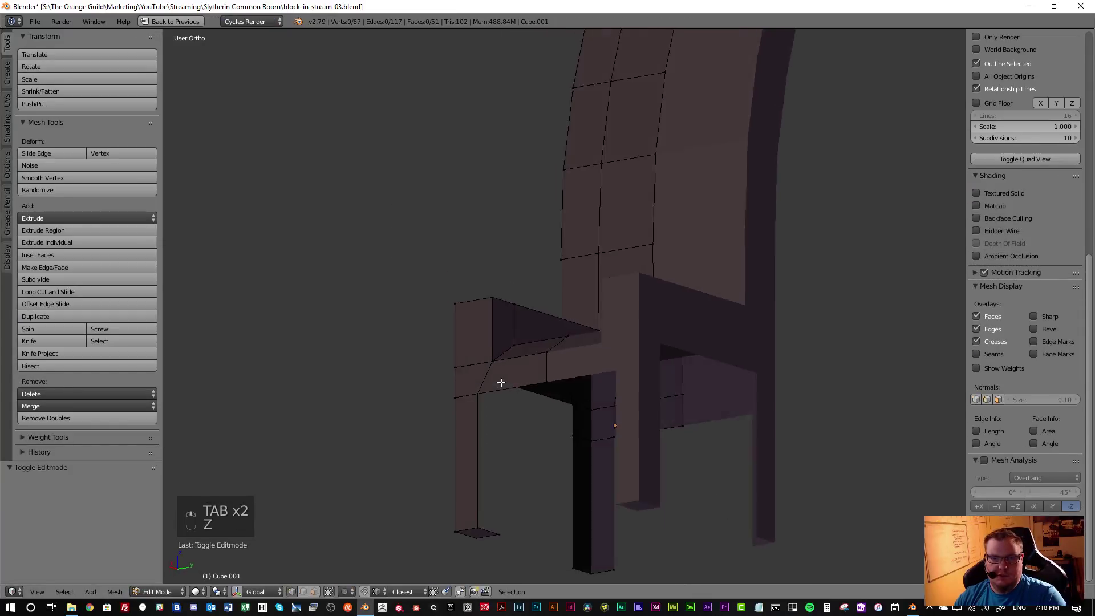
middle_click_drag(600, 428, 348, 438)
right_click(454, 333)
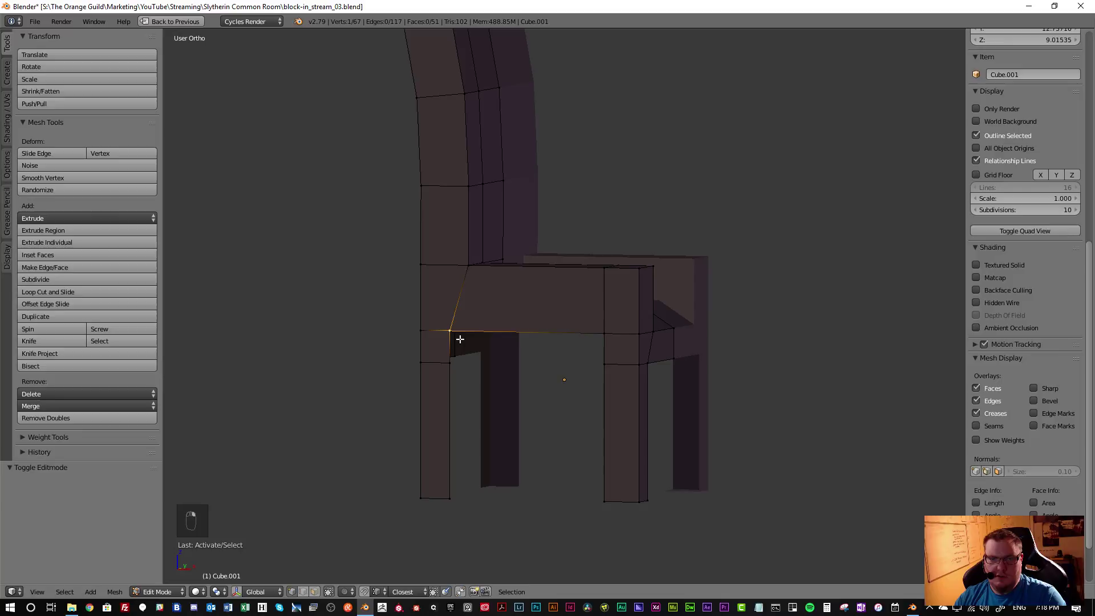
right_click(602, 333, "shift")
key("f")
Extrude the rear leg's bottom corner vertex to form the missing corner and fill the leg's bottom face
middle_click_drag(570, 371, 486, 355)
right_click(499, 537)
scroll(525, 422, "up", 4)
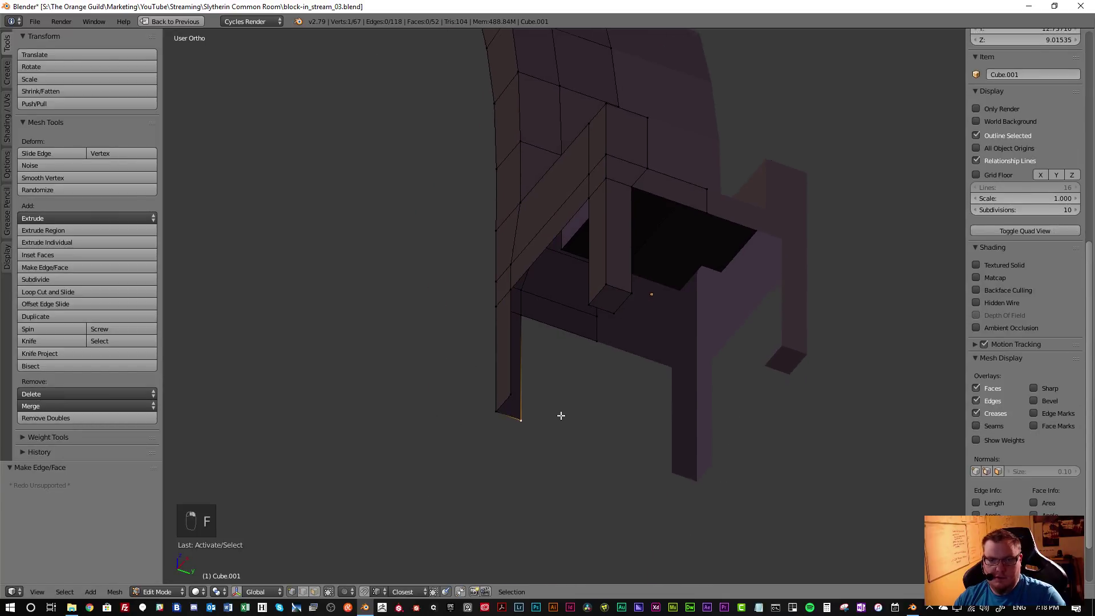
key("e")
left_click(542, 361)
right_click(473, 349, "shift")
key("f")
Extrude the rear leg's upper inner vertex about 0.269 along X and fill the leg's inner side face
scroll(509, 361, "down", 4)
middle_click_drag(456, 354, 393, 368)
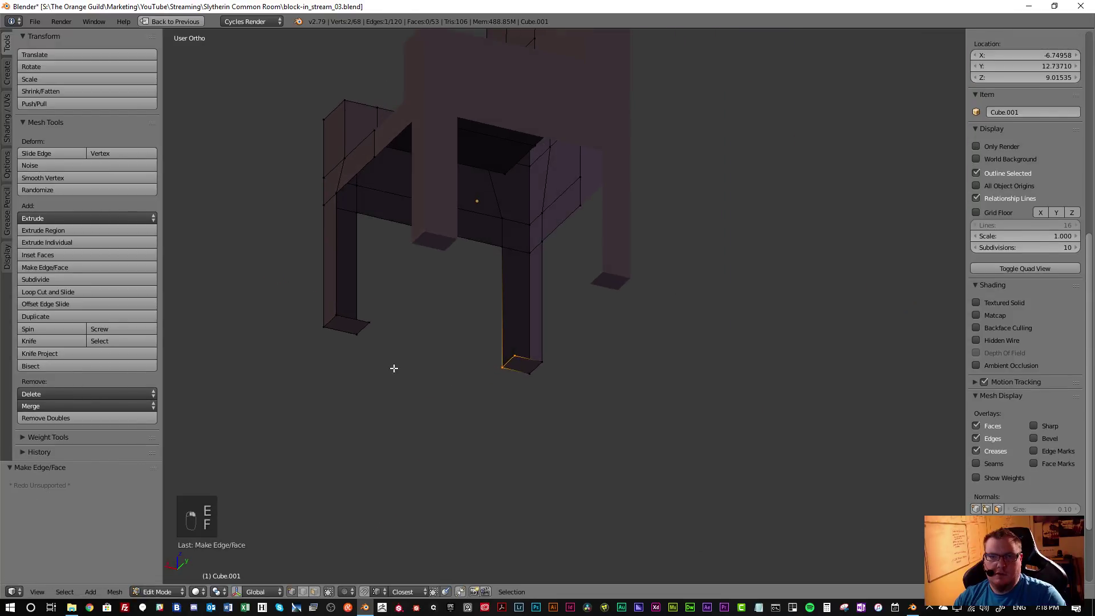
right_click(545, 244)
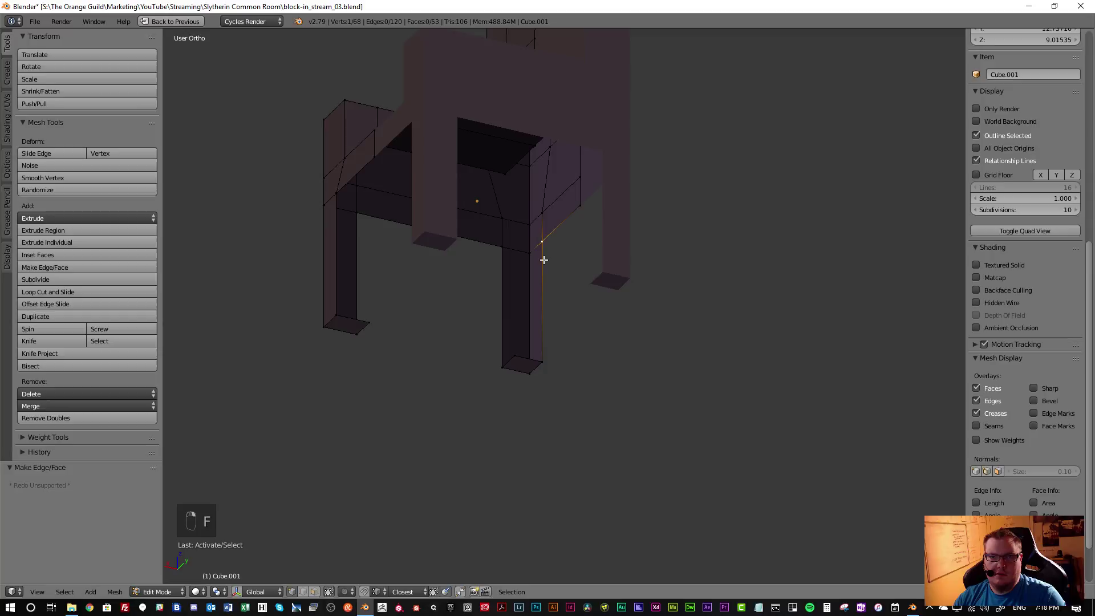
key("e")
key("y")
key("x")
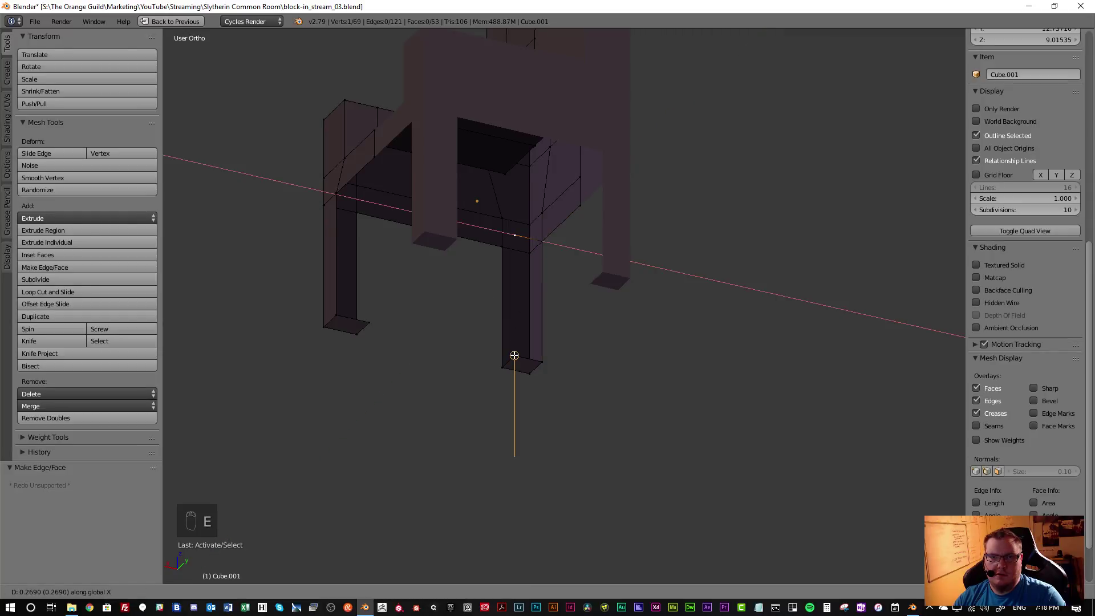
left_click(514, 355)
key("f")
key("f")
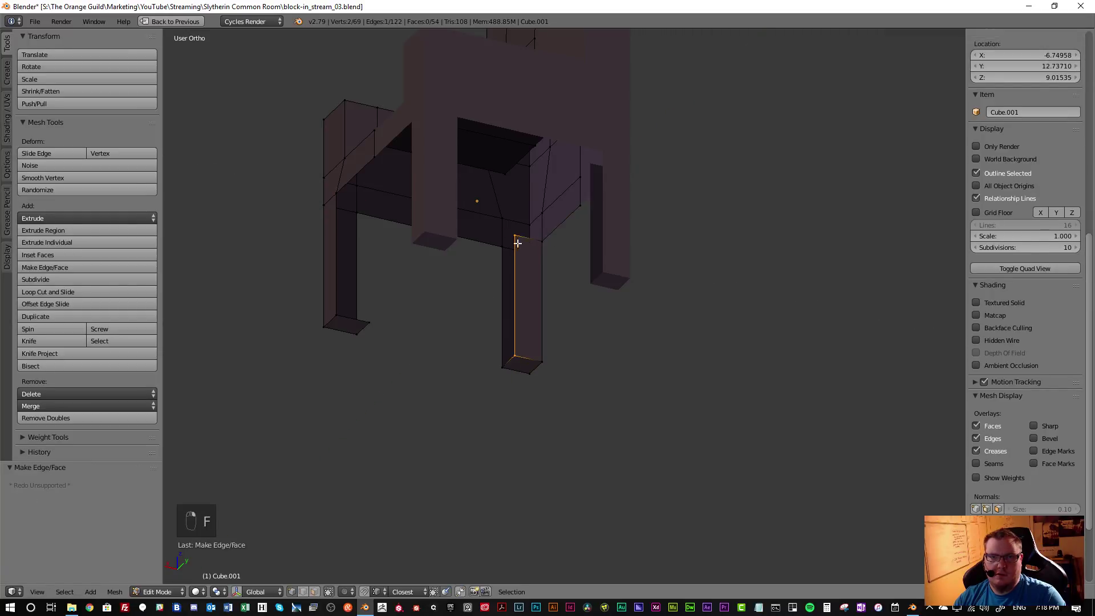
Fill the rear leg's remaining inner side face beneath the side rail
middle_click_drag(496, 274, 499, 352)
key("f")
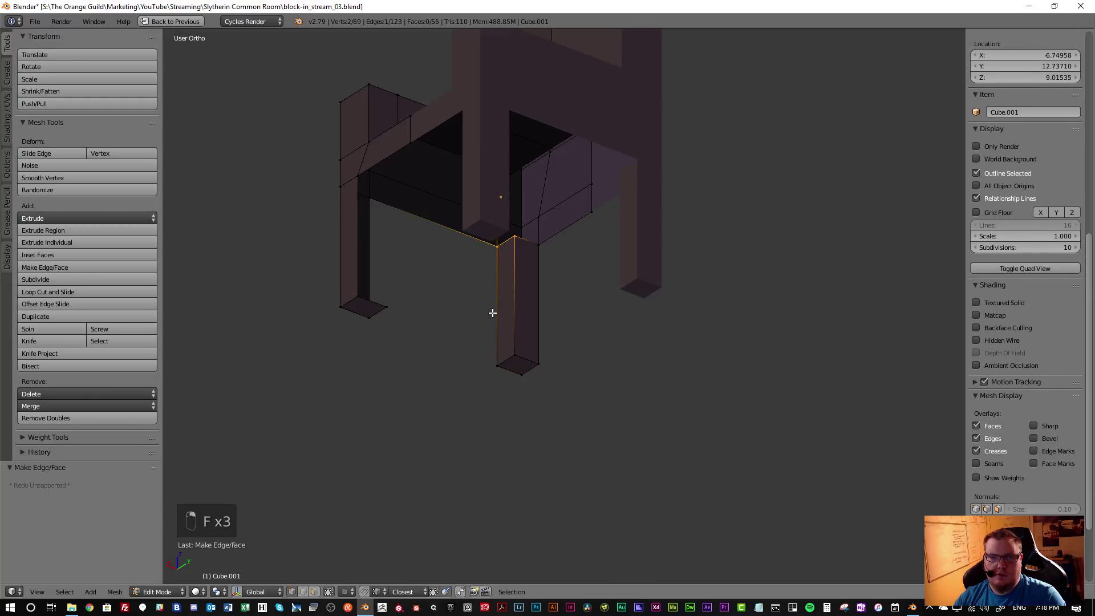
middle_click_drag(528, 293, 469, 252)
middle_click_drag(417, 226, 343, 228)
right_click(342, 228)
middle_click_drag(419, 203, 427, 158)
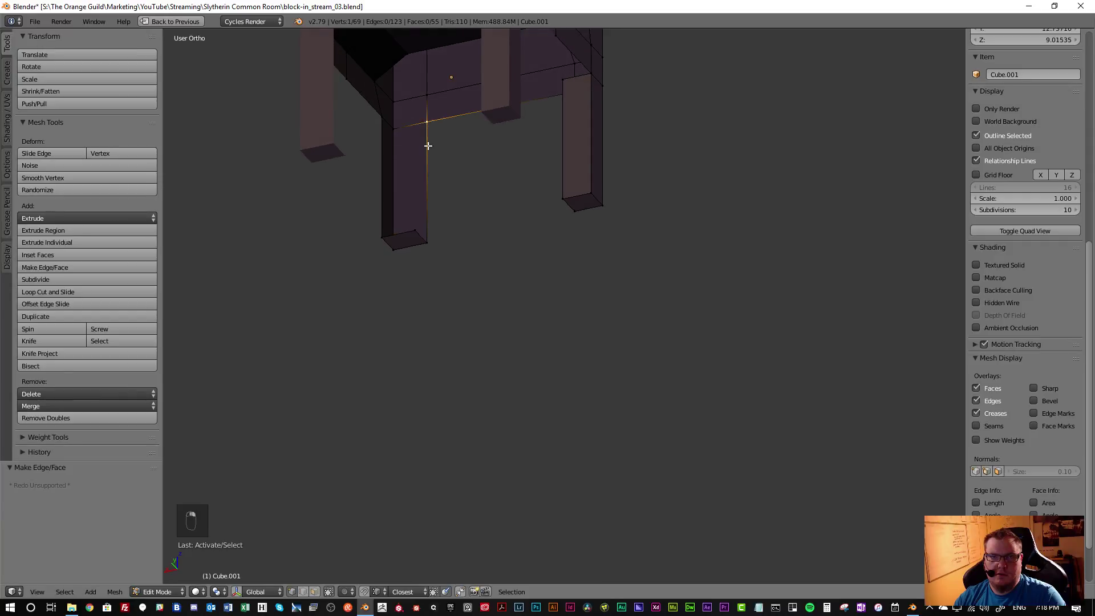
right_click(416, 231, "shift")
key("f")
key("ctrl+z")
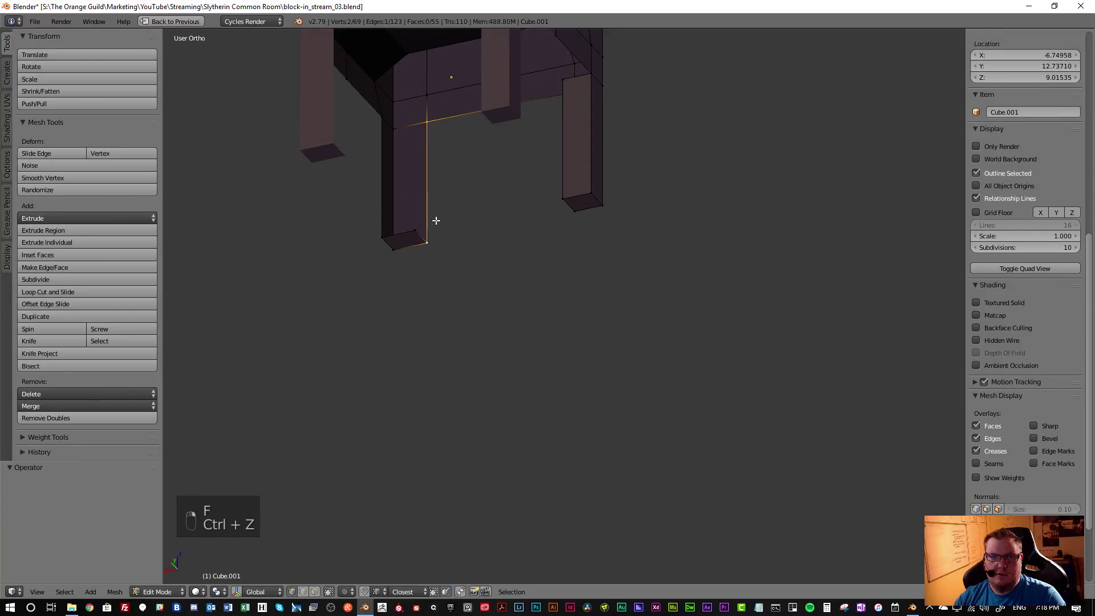
Extrude the front leg's upper inner vertex about 0.251 along Y and fill the leg's two open inner side faces
right_click(426, 120)
key("e")
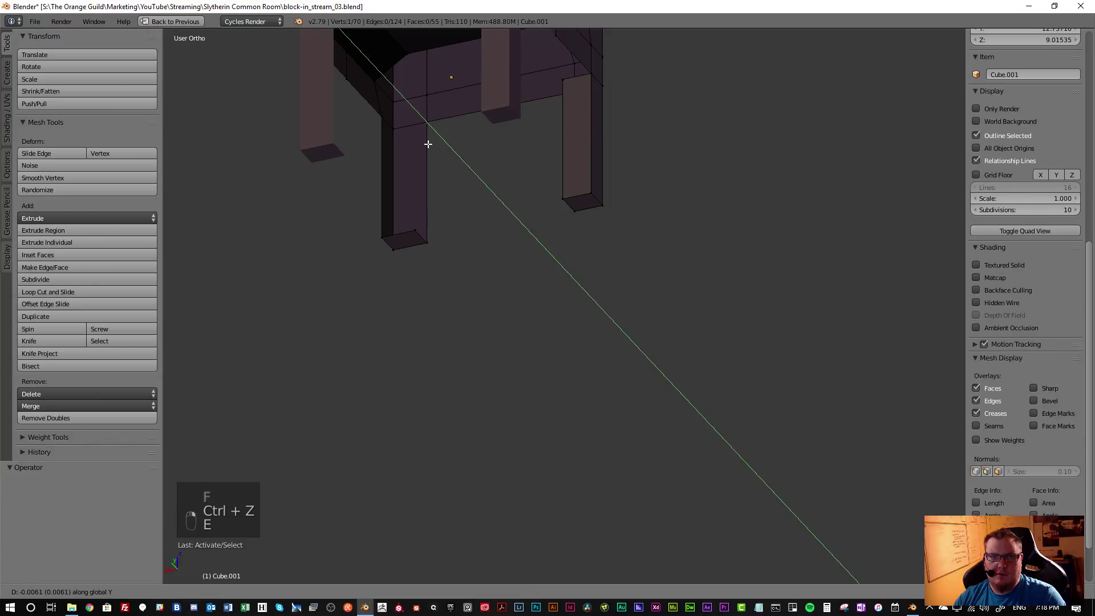
left_click(416, 227)
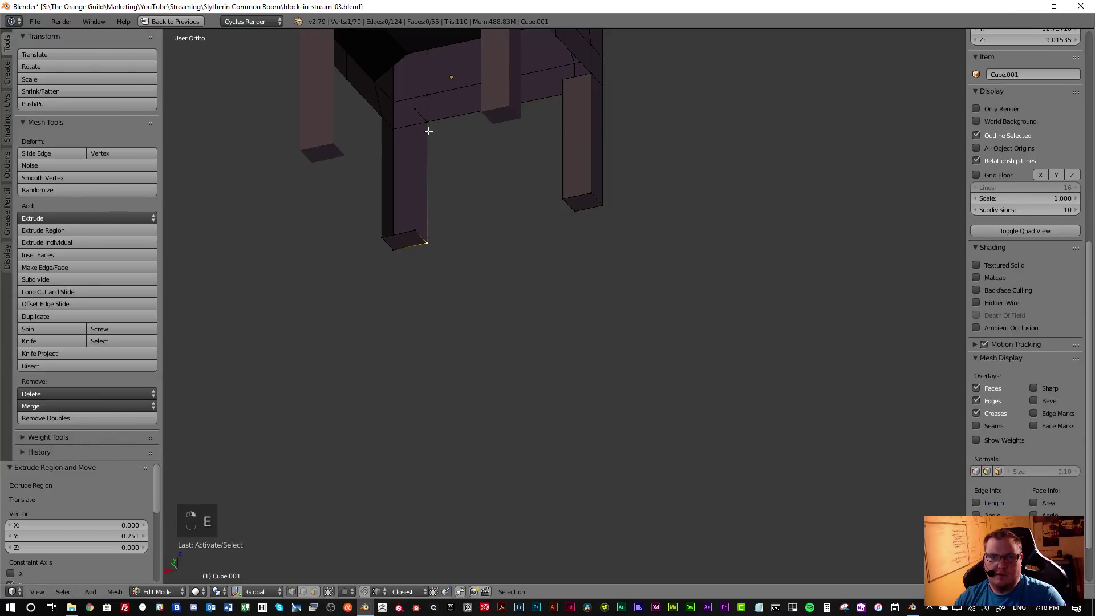
key("f")
key("f")
key("f")
key("f")
key("a")
Try to fill the front rail's underside from the front leg's upper corner and the rail's centre vertex
middle_click_drag(398, 189, 410, 115)
scroll(433, 137, "up", 3)
right_click(406, 130)
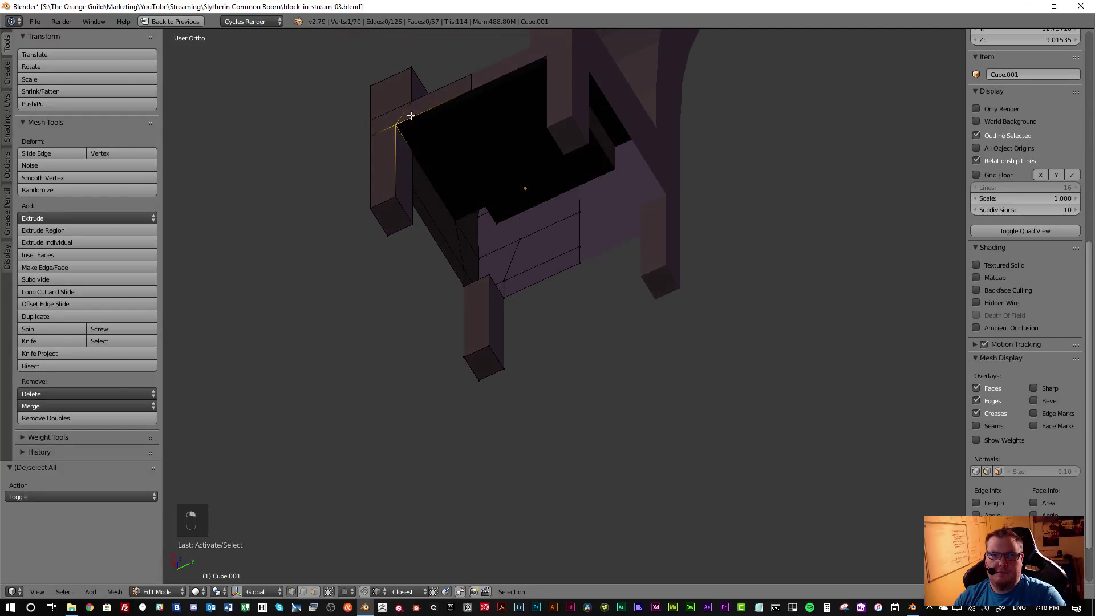
right_click(461, 92, "shift")
key("f")
mouse_move(451, 150)
middle_mouse_down()
mouse_move(428, 154)
mouse_move(449, 168)
middle_mouse_up()
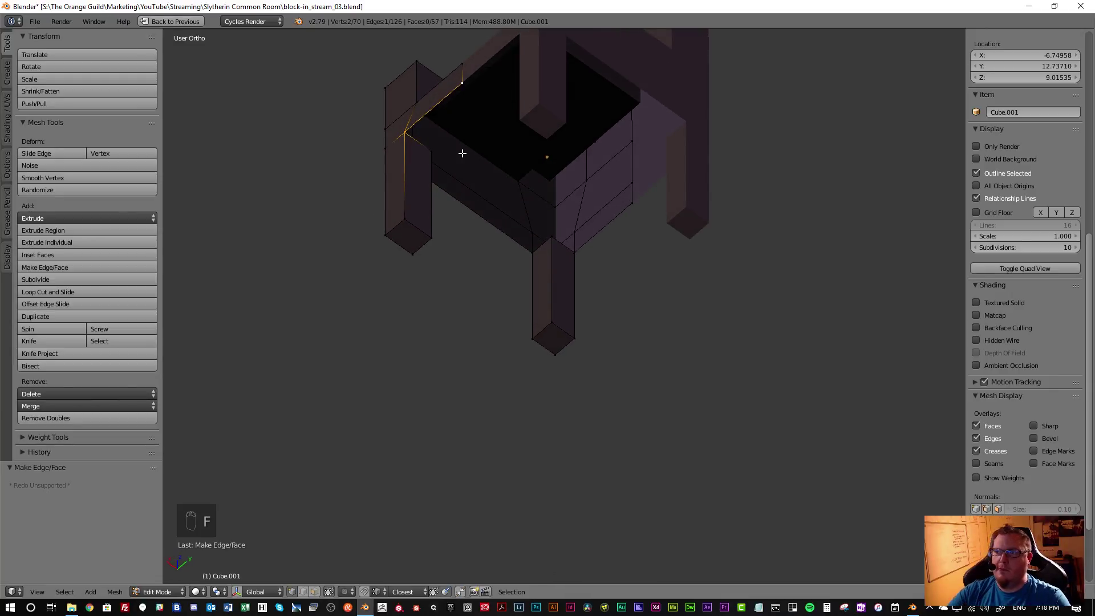
Extrude the front rail's bottom centre vertex about -0.319 along X and fill the rail's underside up to the front leg
middle_click_drag(466, 154, 551, 293)
scroll(411, 306, "up", 2)
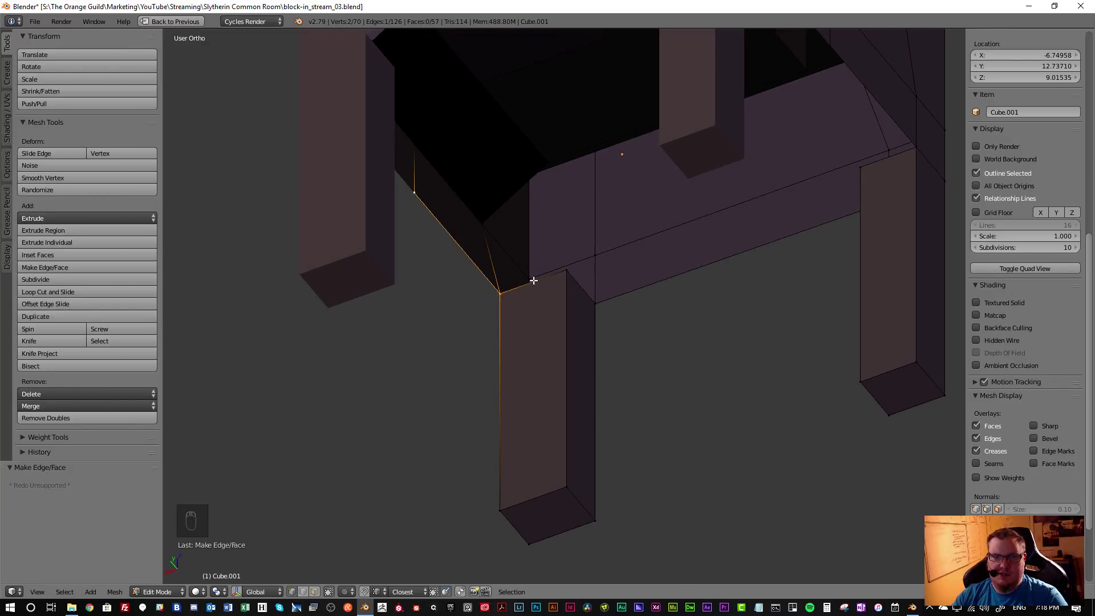
right_click(432, 210)
middle_click_drag(433, 220, 410, 196)
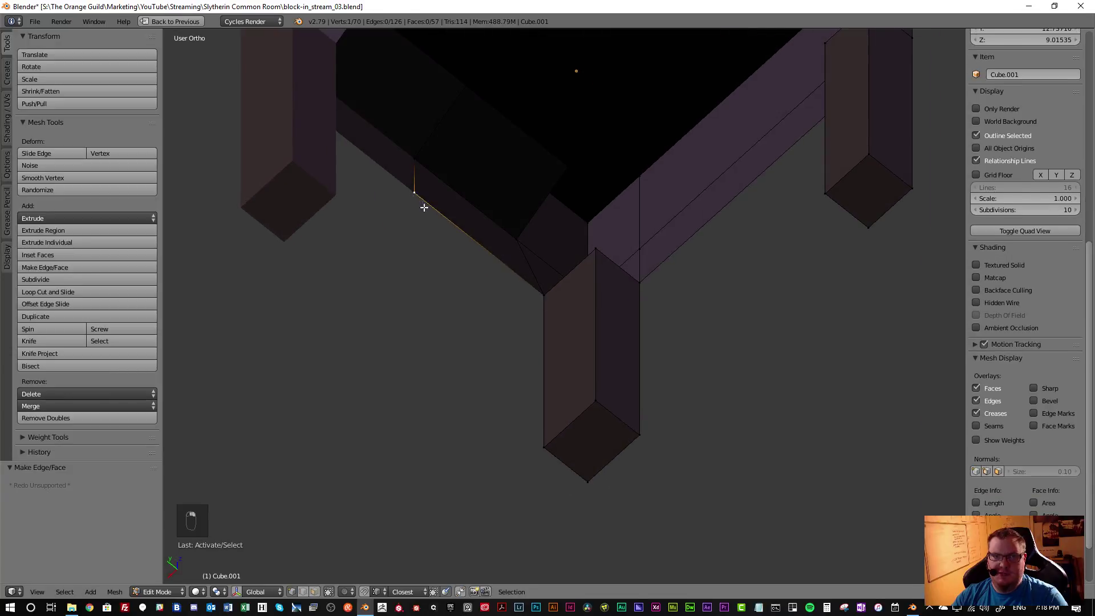
key("e")
key("x")
left_click(595, 245)
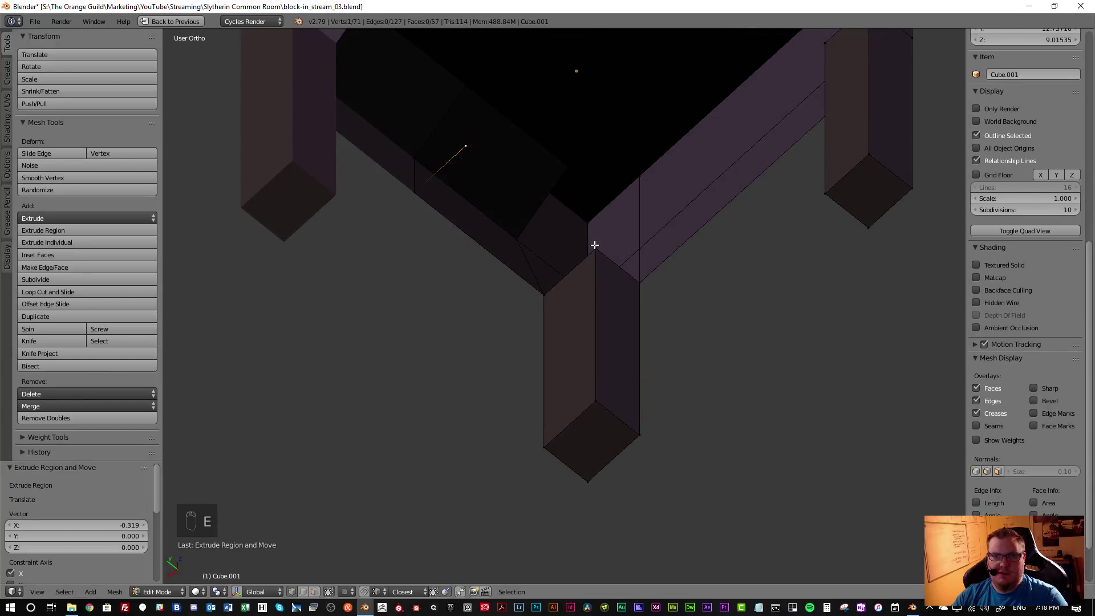
right_click(543, 292, "shift")
key("f")
Fill the underside of the side rail between the inner corners of the rear and front legs
middle_click_drag(533, 191, 633, 229)
scroll(627, 302, "up", 2)
middle_click_drag(626, 301, 439, 252)
right_click(629, 293)
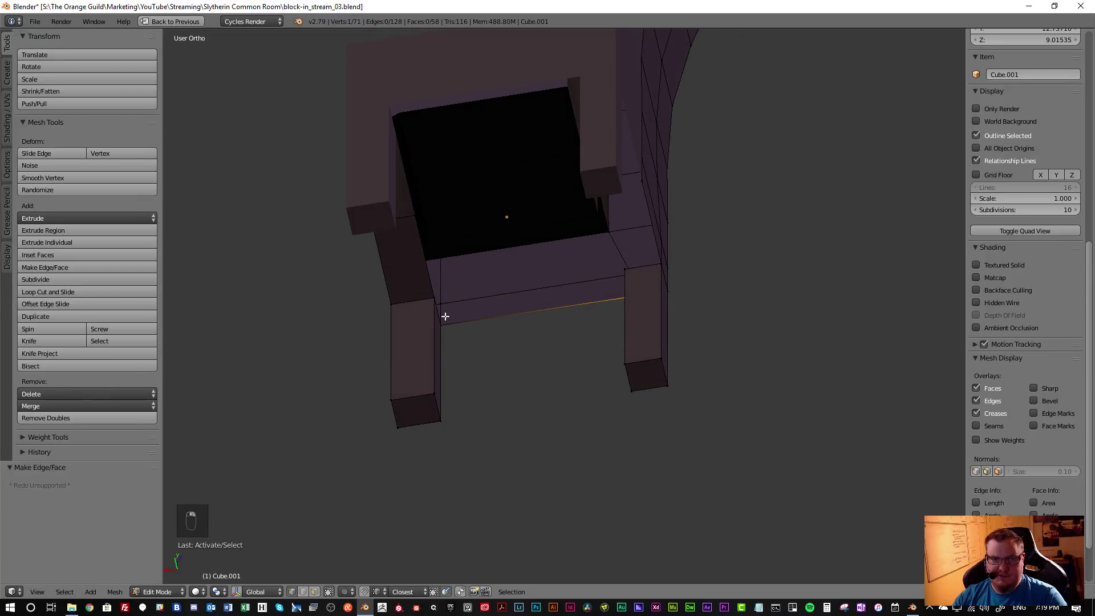
middle_click_drag(444, 312, 479, 369)
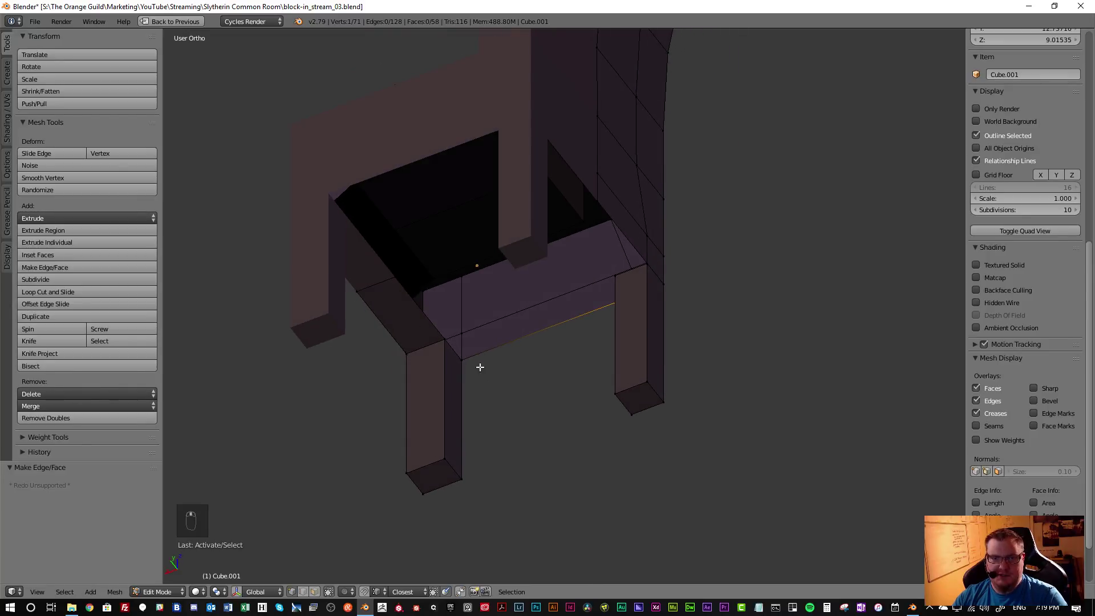
right_click(446, 340, "shift")
key("f")
middle_click_drag(494, 317, 631, 305)
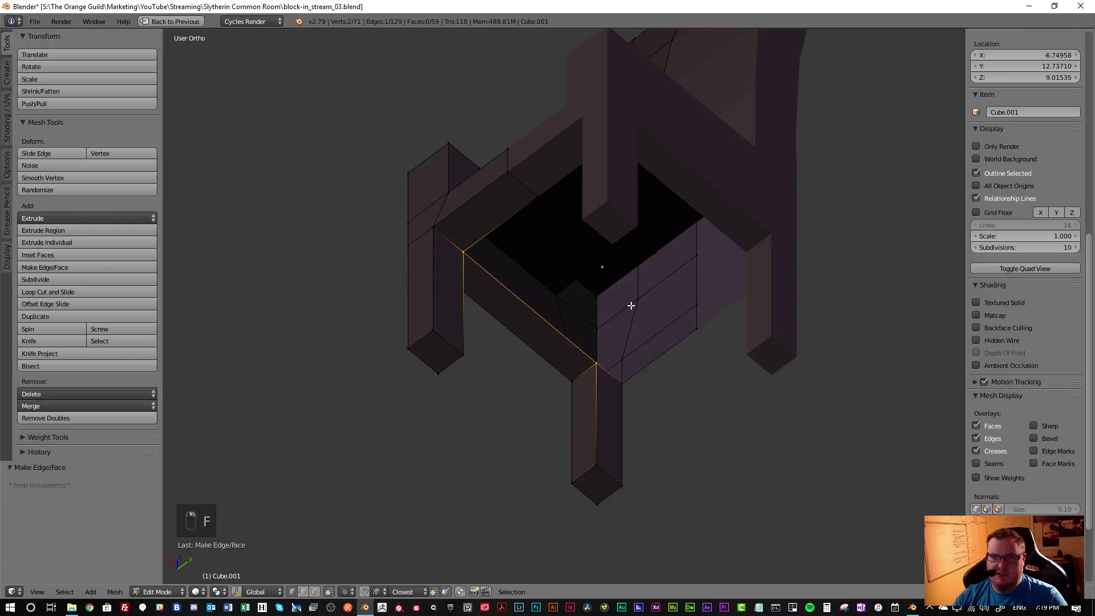
Extrude the rear rail's bottom centre vertex inward along X and fill the rail's underside up to the rear leg
middle_click_drag(692, 369, 630, 417)
right_click(600, 411)
right_click(688, 363, "shift")
key("e")
key("x")
left_click(585, 385)
right_click(582, 386, "shift")
key("f")
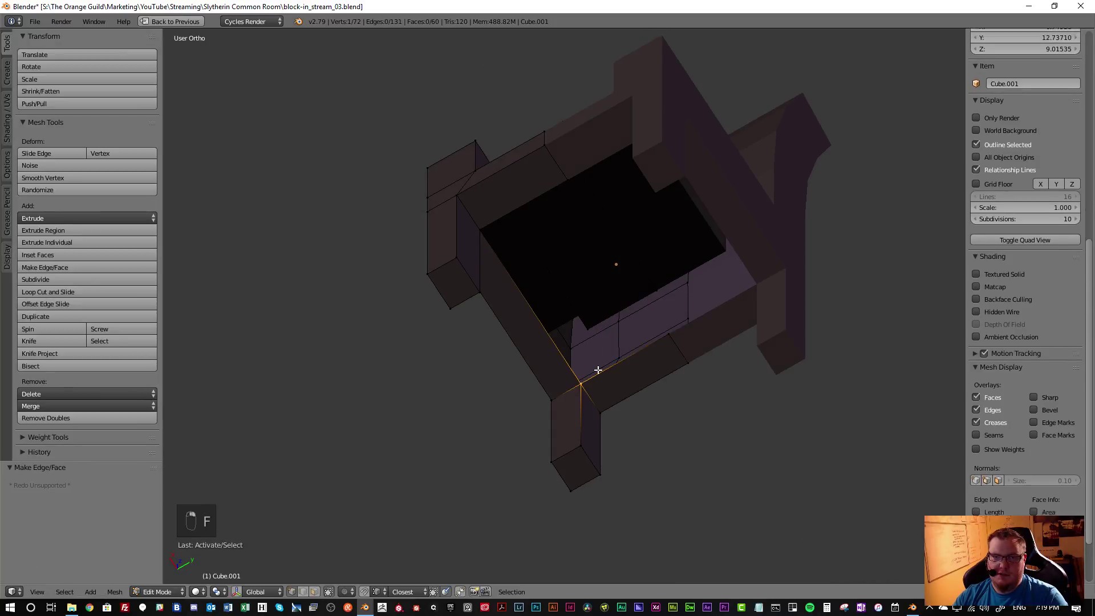
Fill the open underside of the seat with a face between the front, side and rear rails
right_click(494, 232, "shift")
key("f")
key("a")
scroll(587, 250, "down", 5)
scroll(606, 272, "up", 6)
scroll(499, 354, "down", 5)
Convert the mirrored chair object to a real mesh and check the result in Edit Mode
middle_click_drag(614, 304, 649, 304)
key("Tab")
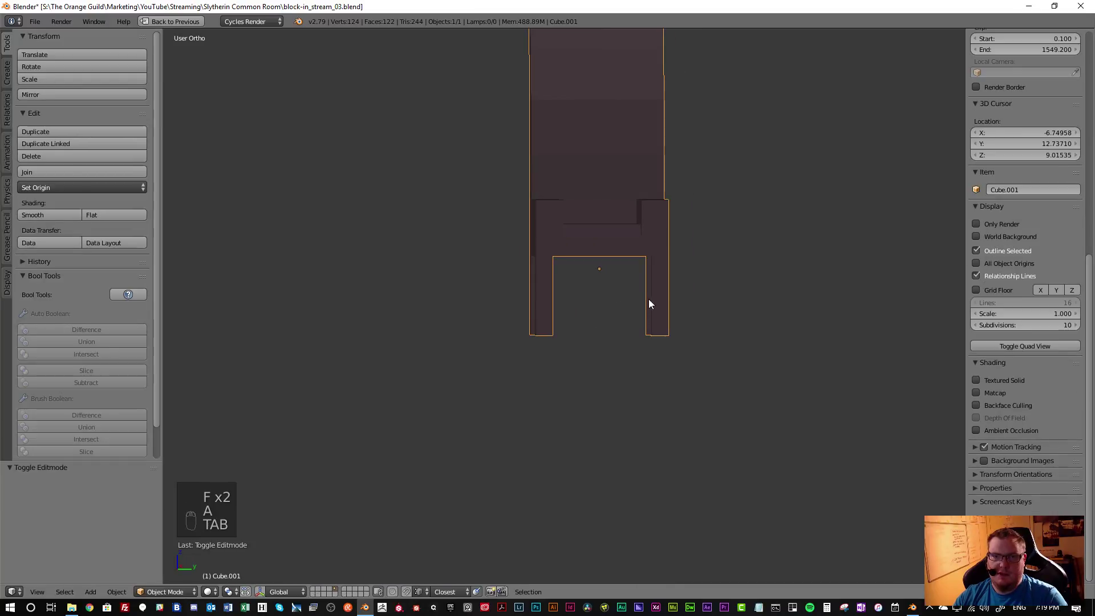
key("alt+c")
left_click(611, 272)
middle_click_drag(710, 325, 624, 248)
key("Tab")
scroll(643, 208, "down", 3)
middle_click_drag(562, 342, 526, 350)
key("Tab")
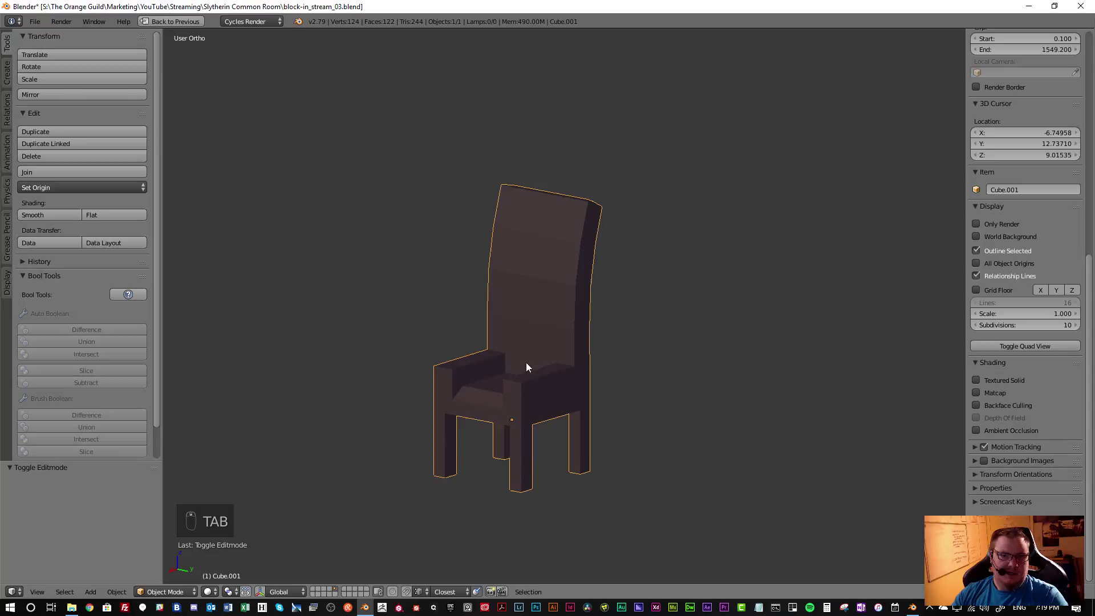
Switch the chair to Sculpt Mode and save over the existing block-in_stream_03.blend file
left_click(179, 593)
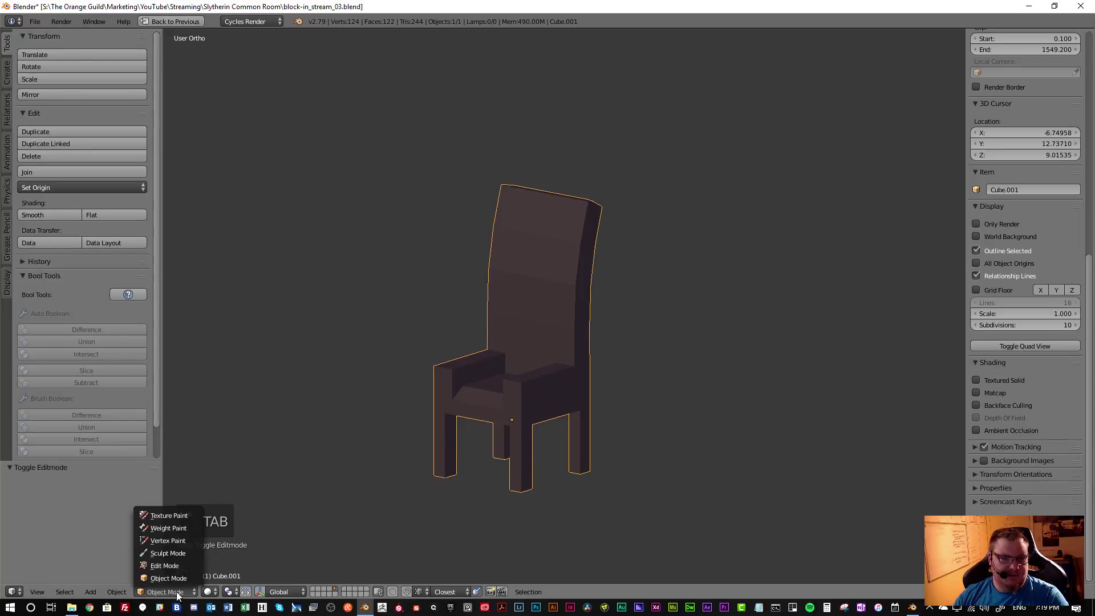
left_click(168, 552)
key("ctrl+w")
left_click(377, 408)
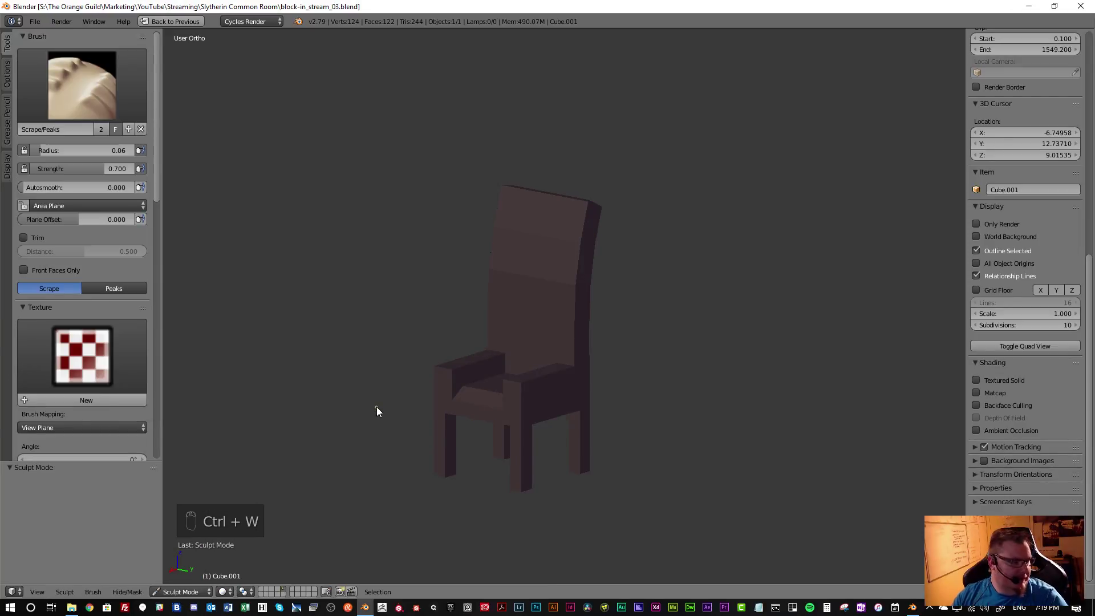
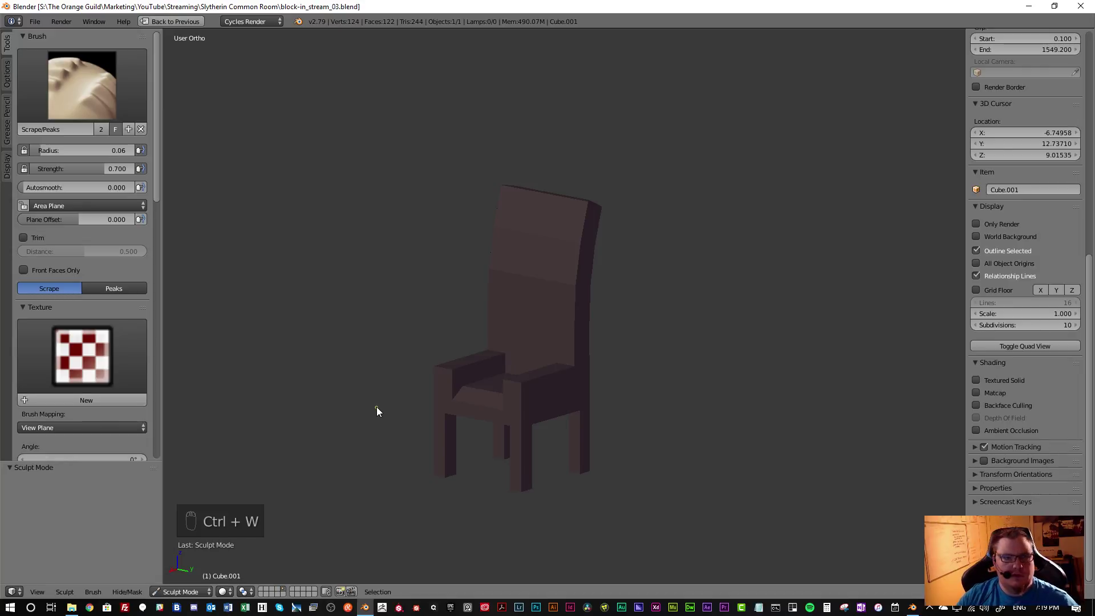
Choose the Clay Strips brush for sculpting the chair
left_click(98, 95)
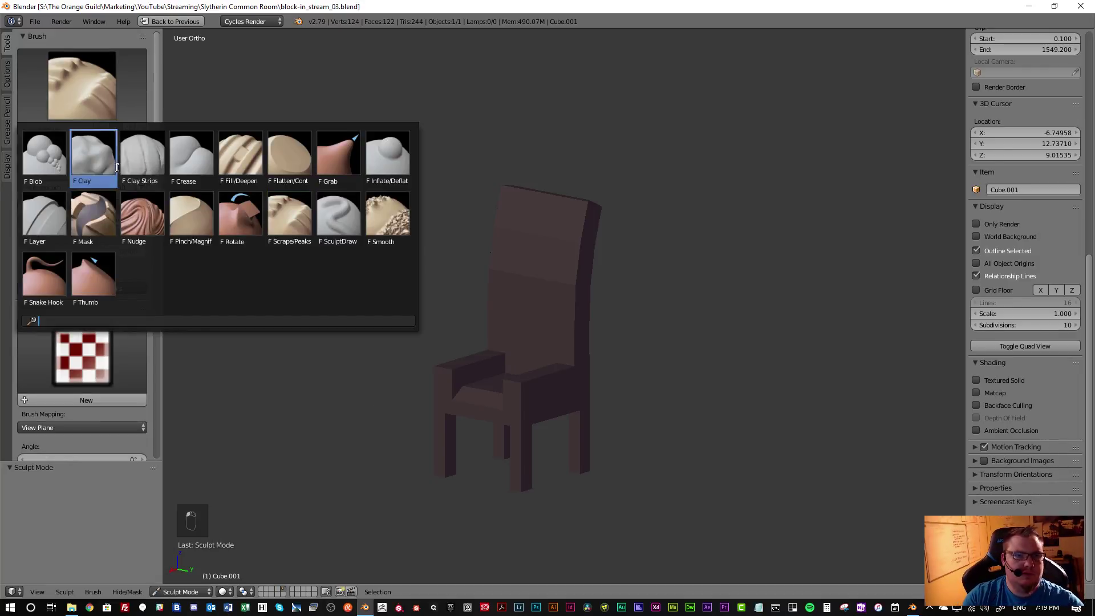
left_click(138, 162)
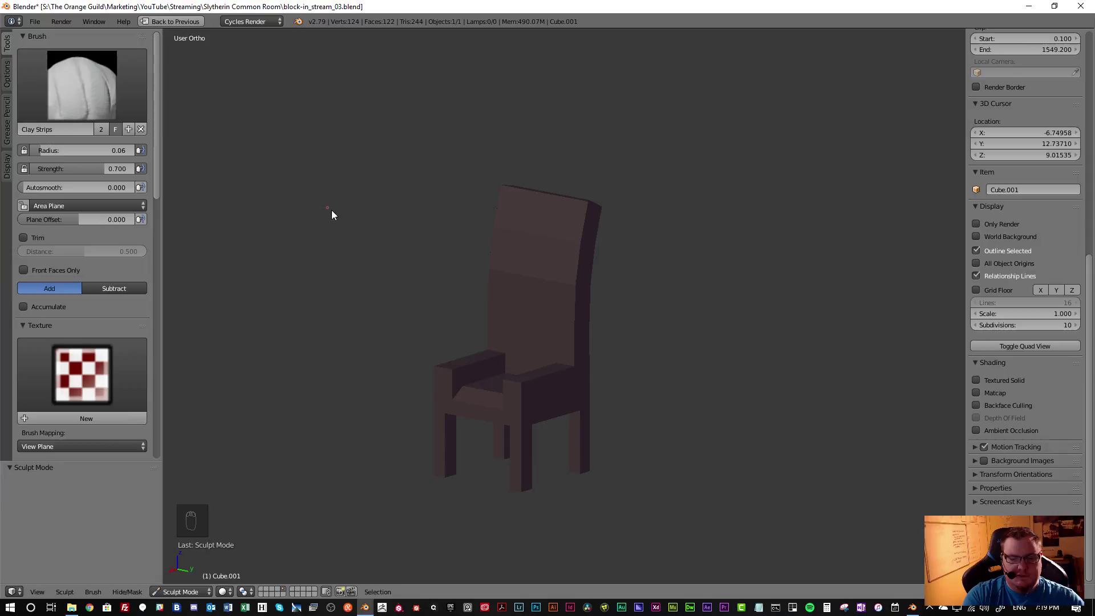
key("s")
left_click(114, 103)
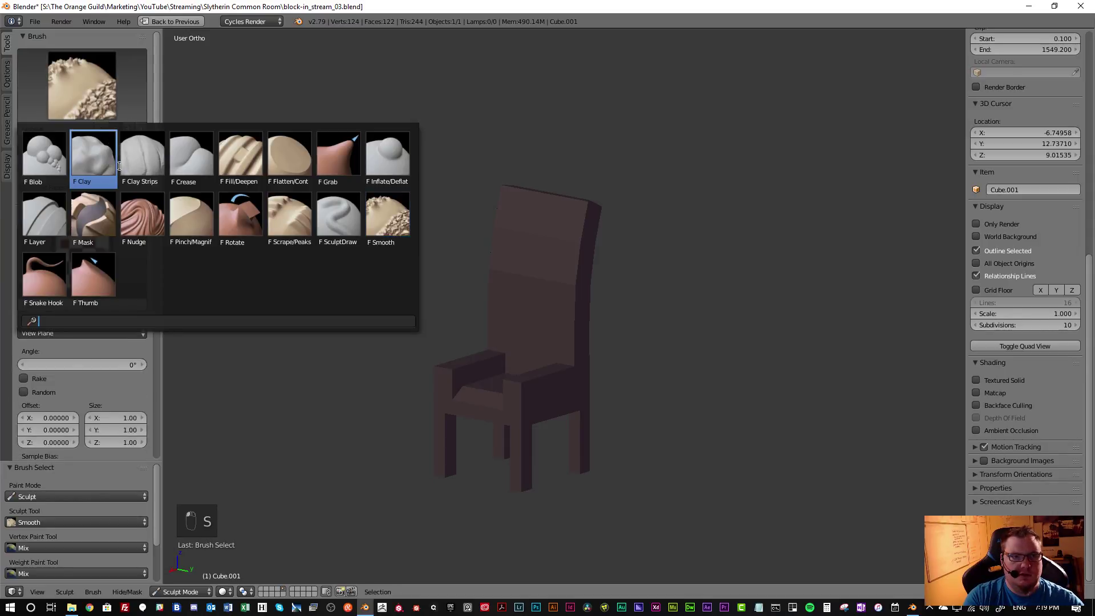
left_click(138, 162)
Set the Clay Strips brush radius to about 0.57
key("f")
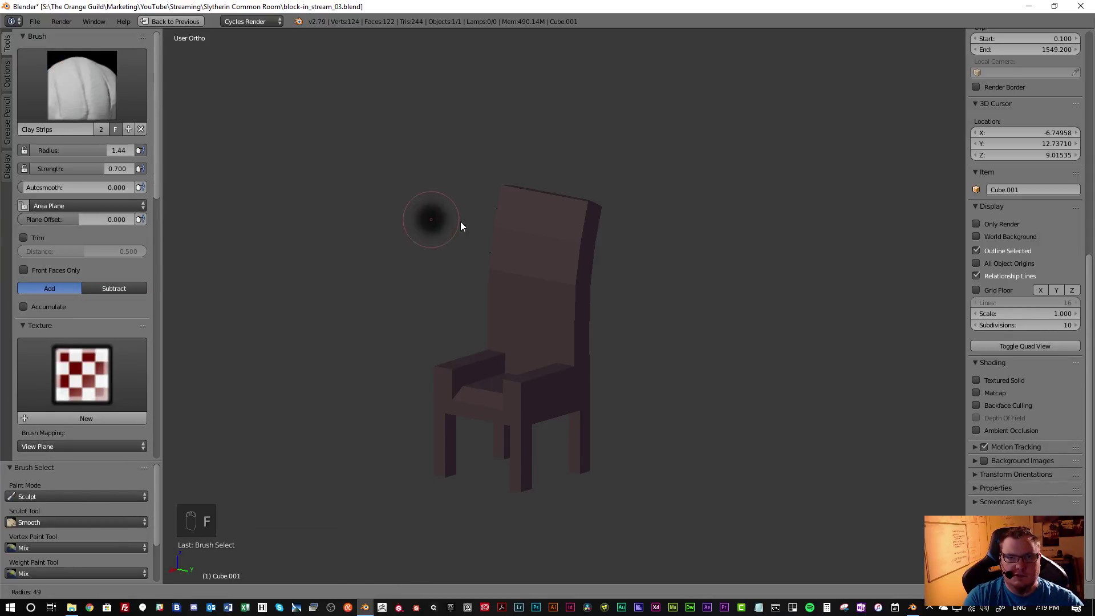
left_click(457, 223)
middle_click_drag(494, 284, 576, 279)
key("f")
left_click(540, 275)
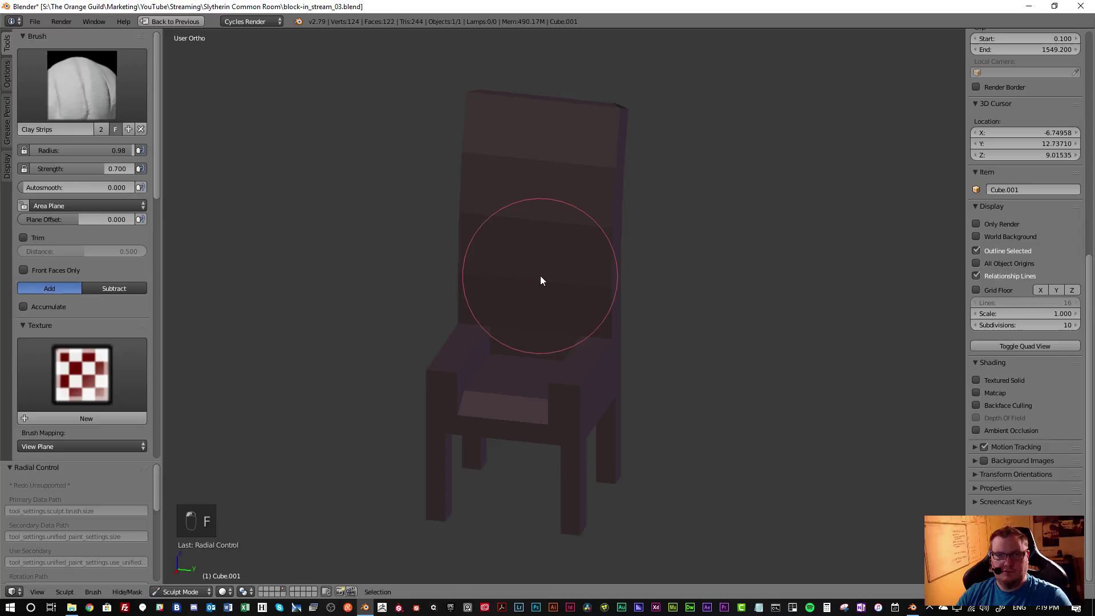
key("f")
left_click(533, 180)
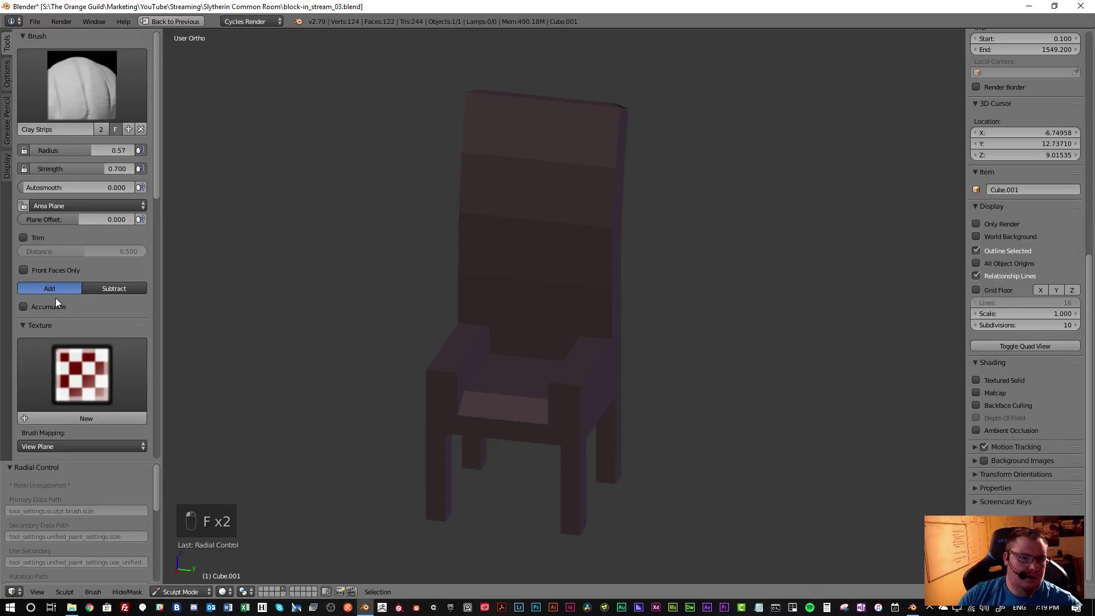
Enable Dyntopo for the chair with a detail size of 6 px
scroll(56, 298, "down", 10)
scroll(37, 351, "down", 1)
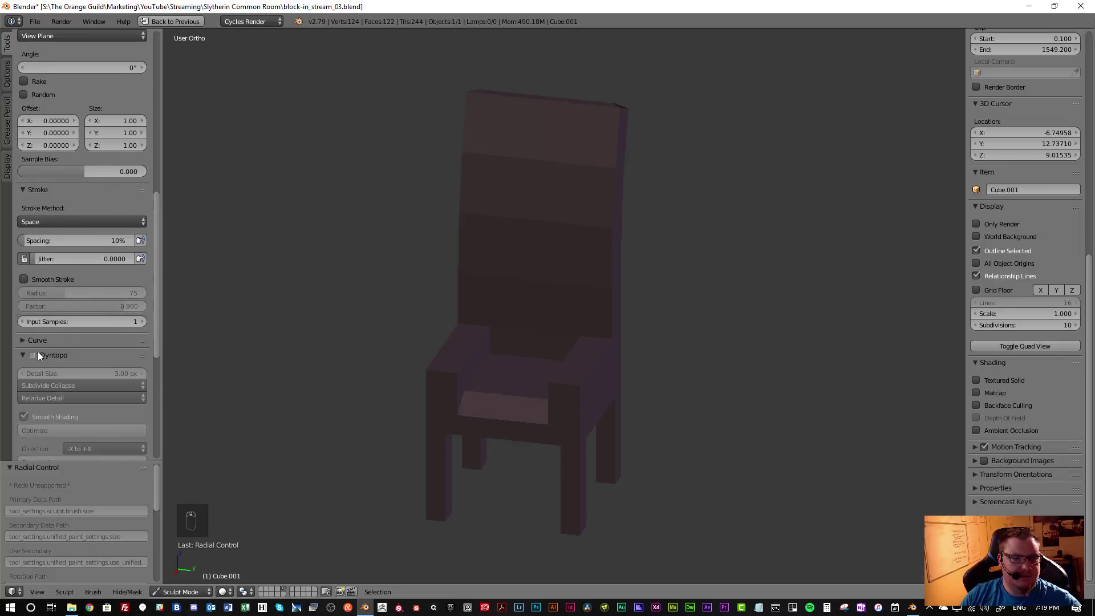
left_click(32, 355)
left_click(43, 361)
left_click(95, 373)
type("6")
key("Return")
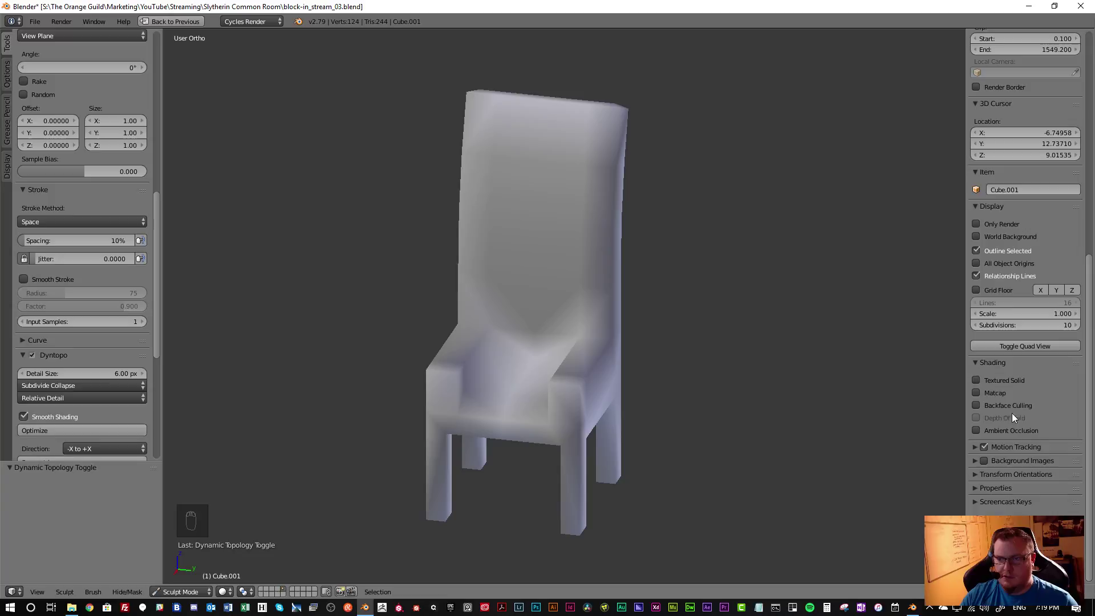
Turn on Matcap shading in the viewport and choose the matte red clay material
left_click(996, 393)
left_click(974, 437)
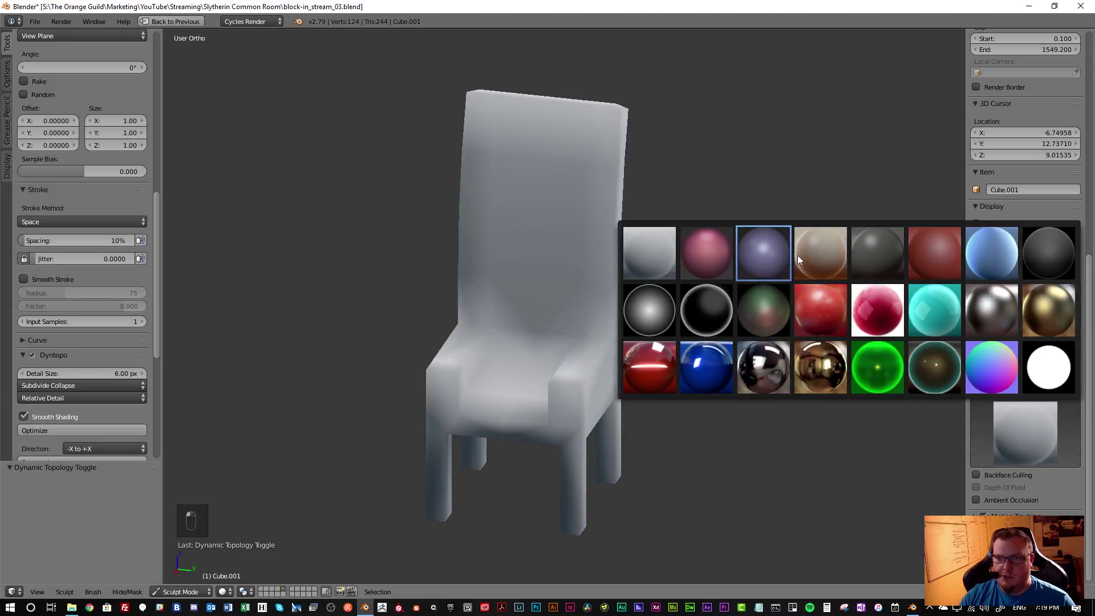
left_click(928, 254)
Set the Dyntopo symmetrize direction to -Y to +Y
scroll(44, 340, "down", 3)
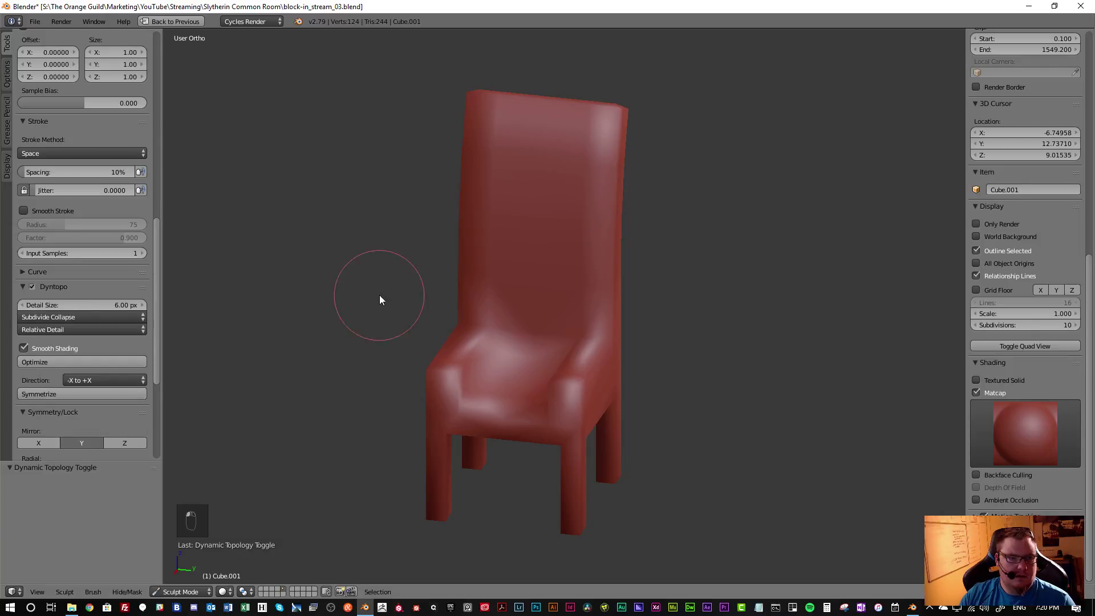
scroll(72, 393, "down", 1)
left_click(90, 357)
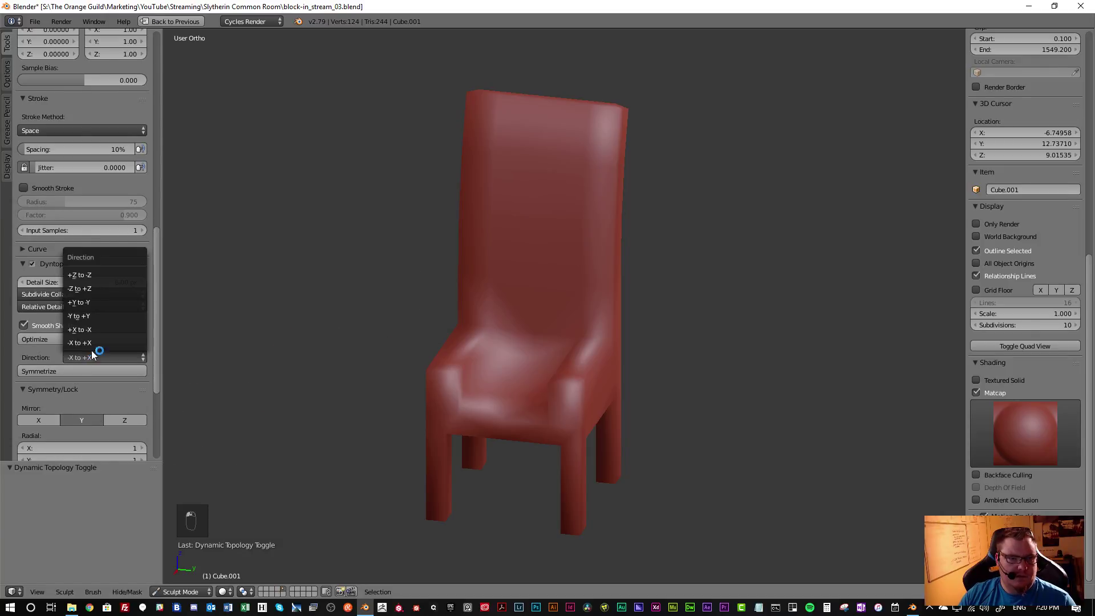
left_click(94, 316)
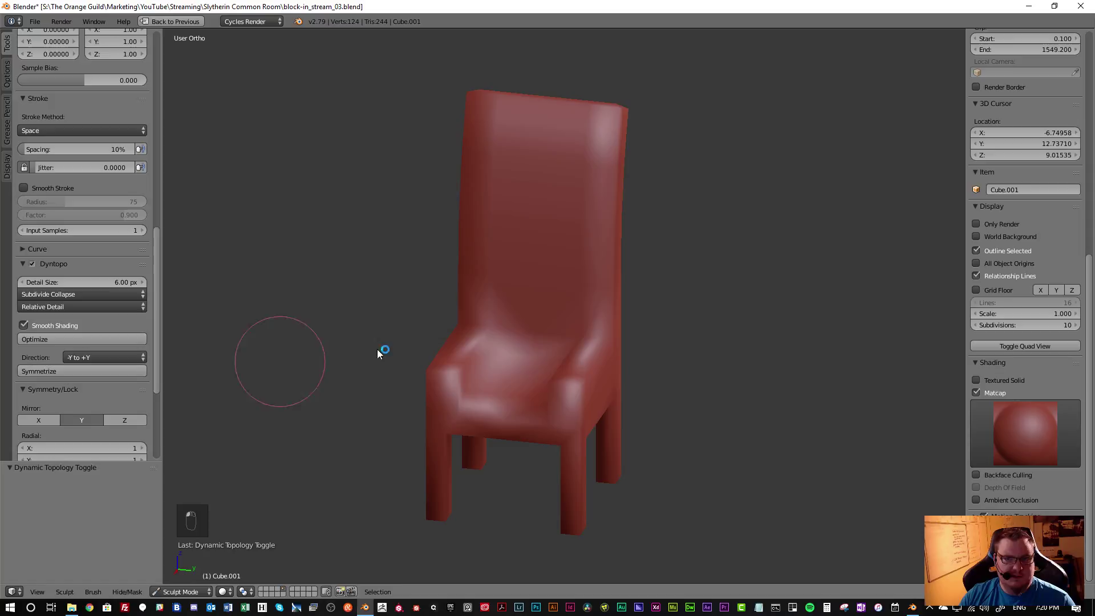
Set the Clay Strips brush radius to about 0.37 and stroke over the chair's backrest, sides, seat and legs
key("f")
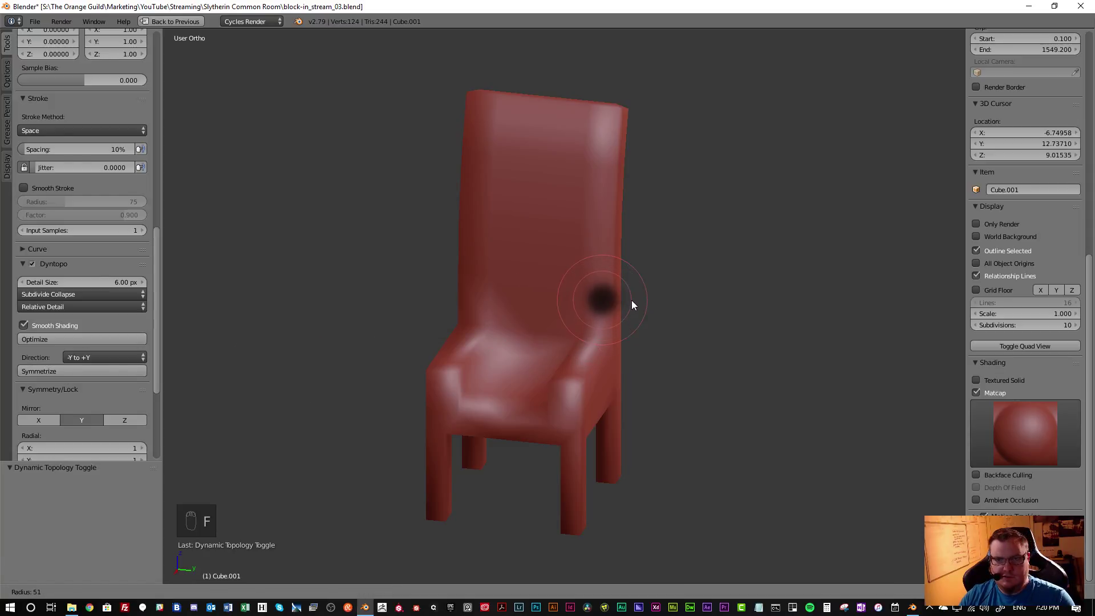
left_click(631, 301)
mouse_move(710, 135)
left_mouse_down()
mouse_move(614, 128)
mouse_move(583, 142)
mouse_move(572, 251)
mouse_move(557, 195)
left_mouse_up()
mouse_move(541, 301)
left_mouse_down()
mouse_move(570, 361)
mouse_move(553, 436)
left_mouse_up()
middle_click_drag(538, 364, 550, 405)
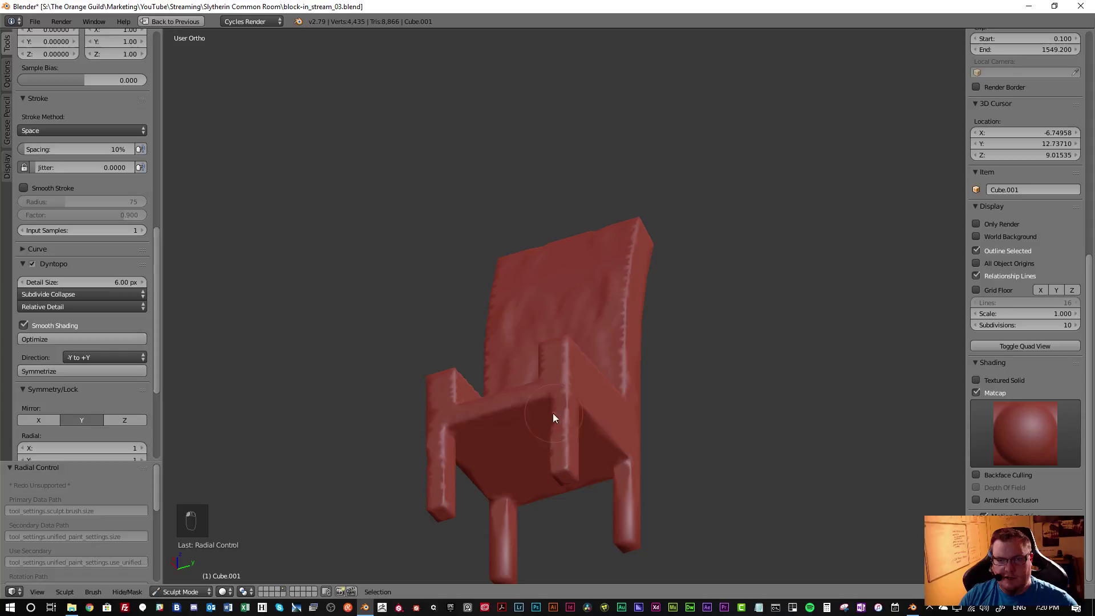
mouse_move(603, 423)
middle_mouse_down()
mouse_move(492, 426)
mouse_move(465, 388)
middle_mouse_up()
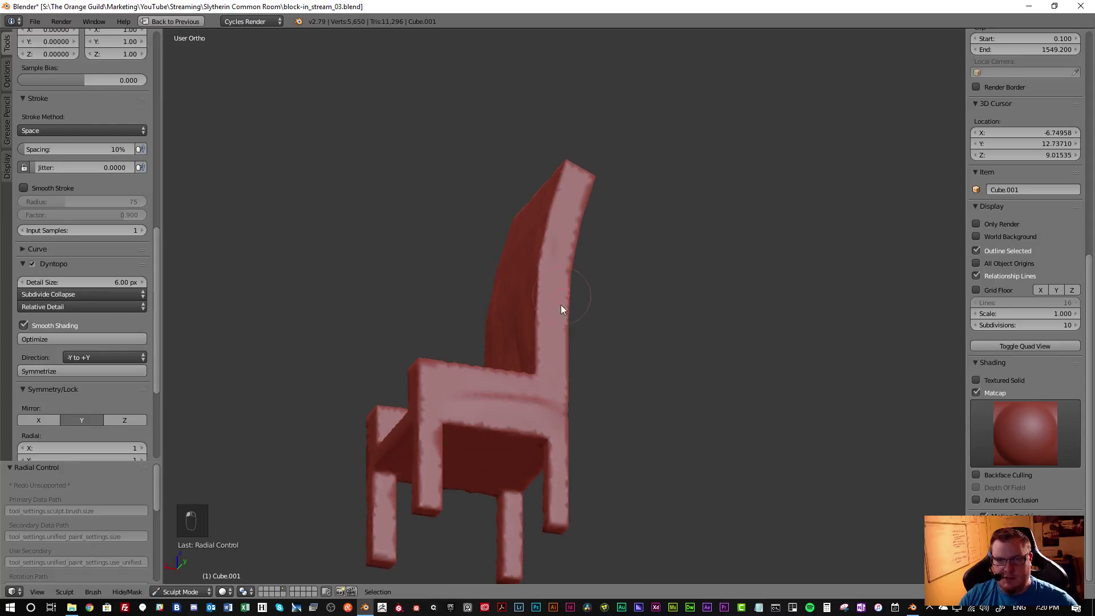
middle_click_drag(565, 308, 559, 407)
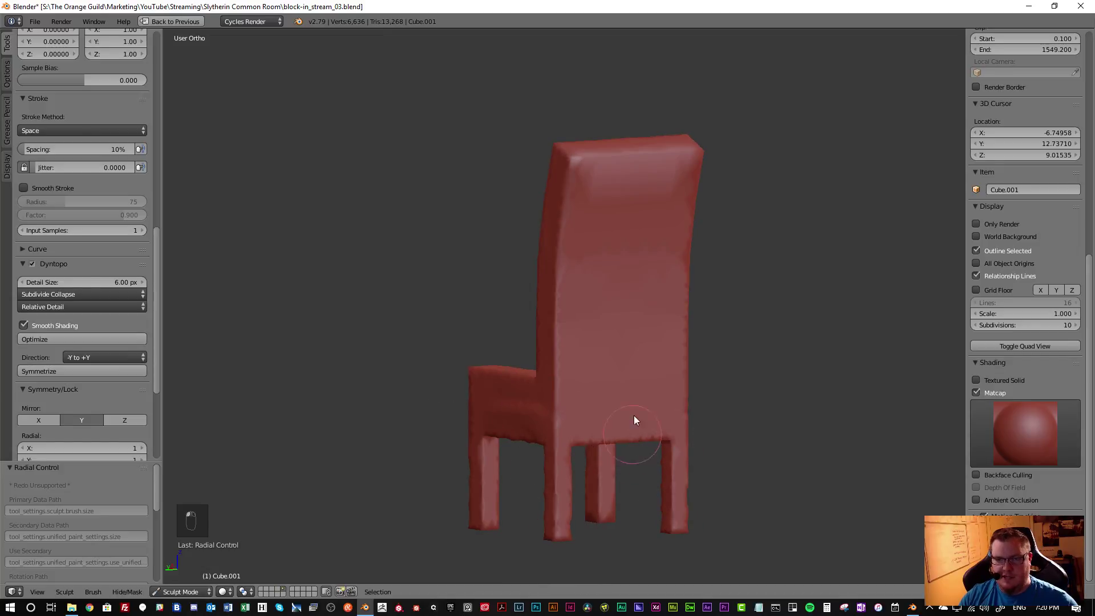
left_click_drag(656, 171, 632, 205)
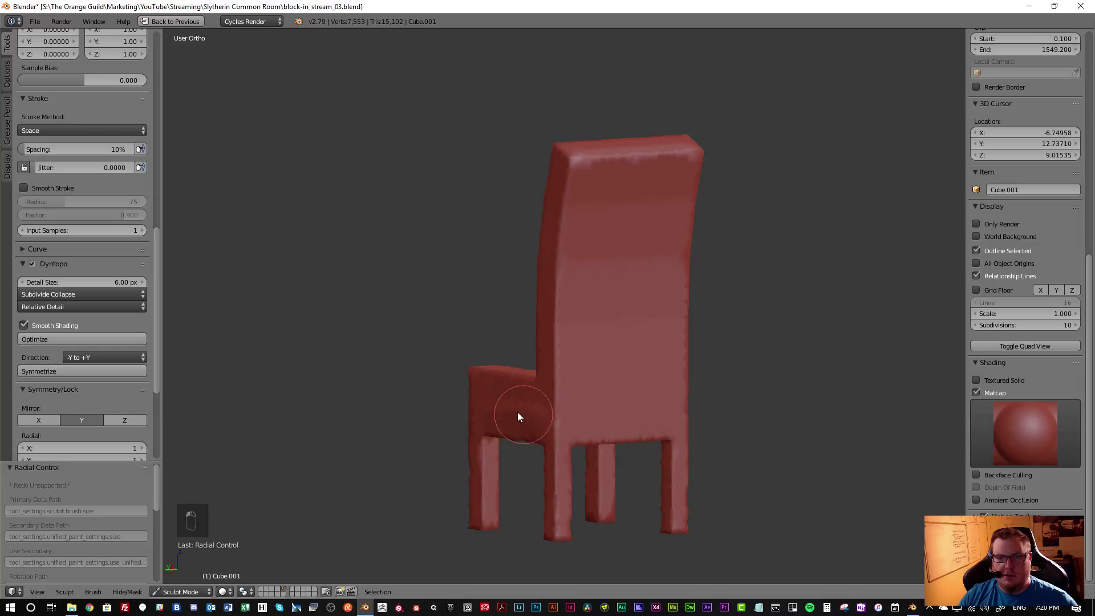
middle_click_drag(522, 403, 545, 392)
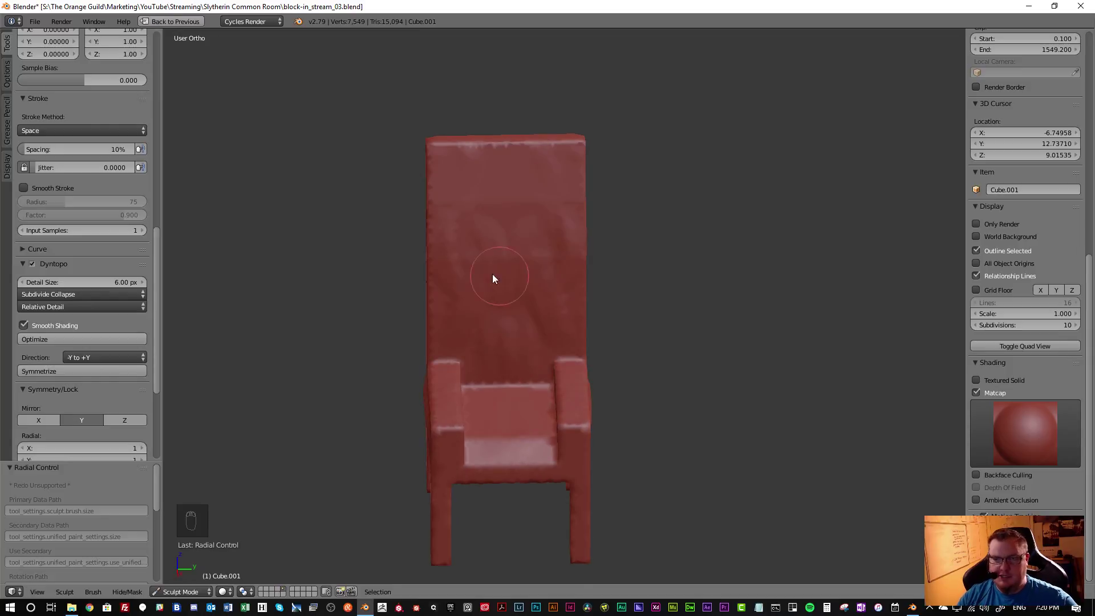
Switch the sculpting brush to Grab
middle_click_drag(506, 357, 502, 310)
scroll(489, 403, "up", 2)
scroll(464, 392, "down", 2)
scroll(78, 139, "up", 15)
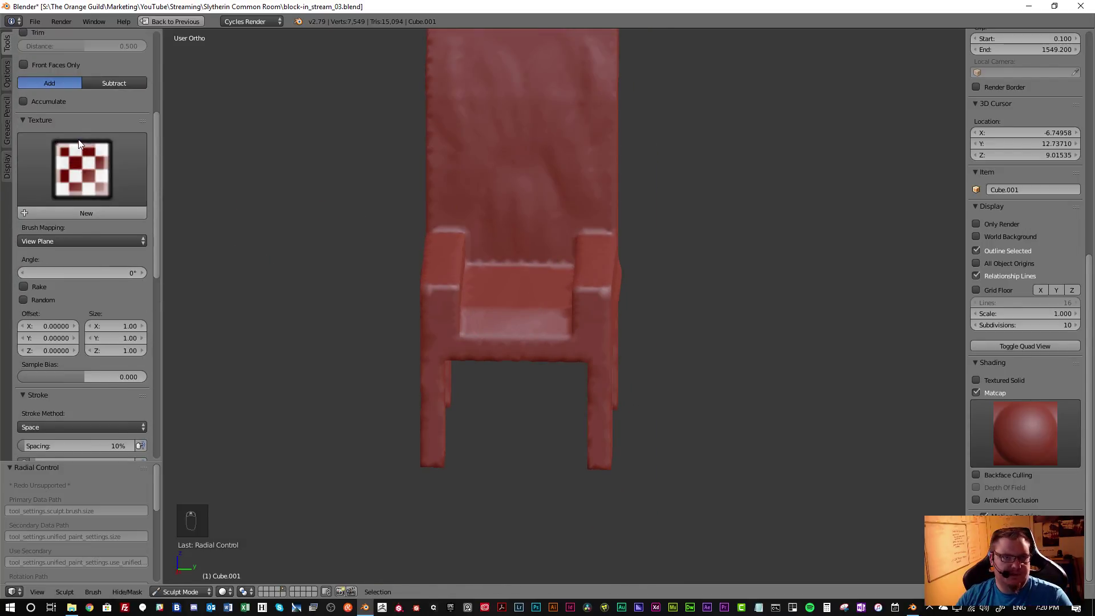
scroll(440, 295, "up", 4, "shift")
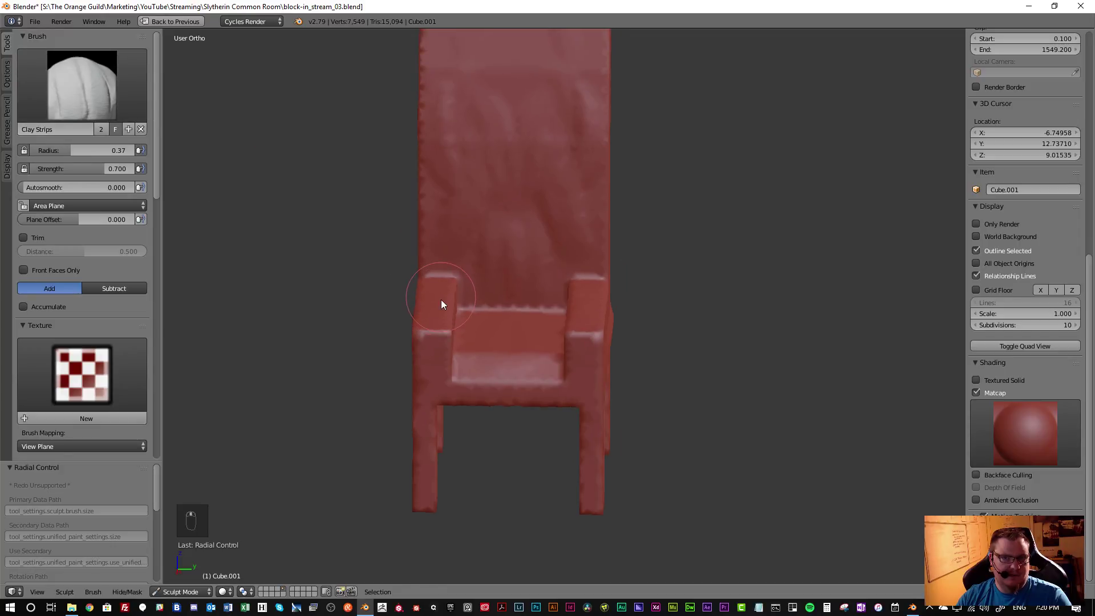
scroll(533, 243, "down", 1)
middle_click_drag(533, 228, 479, 269)
left_click(83, 85)
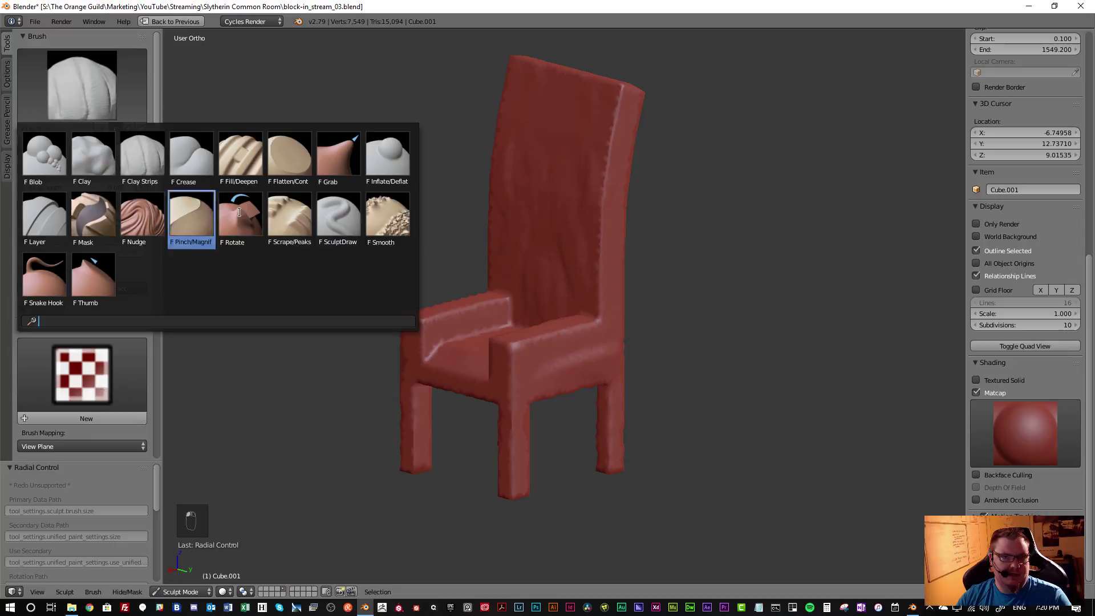
left_click(338, 156)
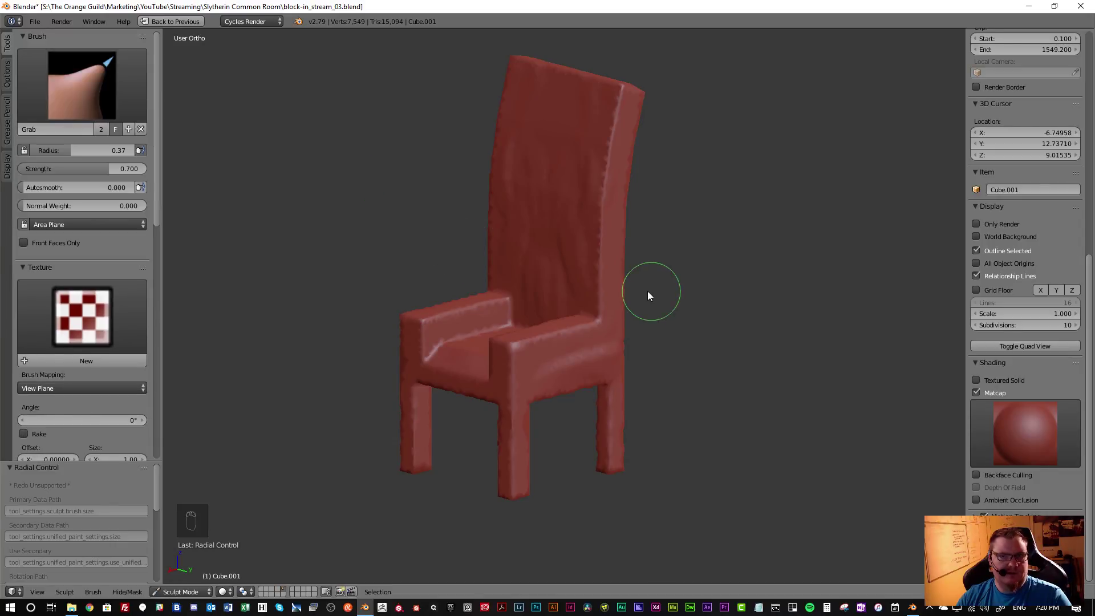
Set the Grab brush radius to about 0.93, pull the backrest's upper corners down and push its sides inward to form a wavy outline
mouse_move(670, 244)
middle_mouse_down()
mouse_move(625, 270)
mouse_move(653, 280)
middle_mouse_up()
key("f")
left_click(665, 276)
left_click_drag(600, 152, 595, 170)
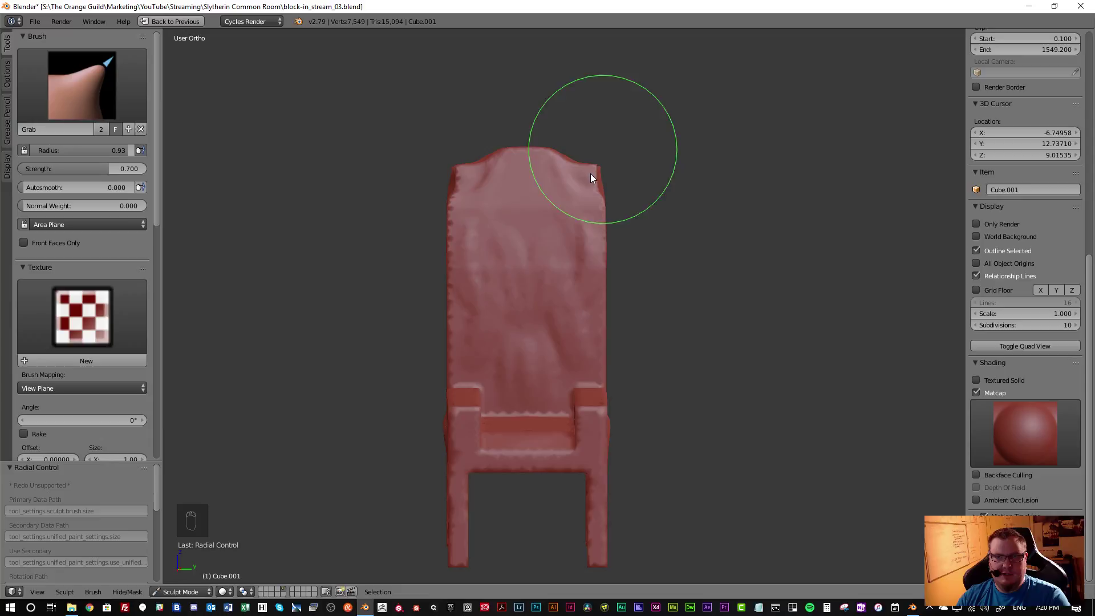
mouse_move(607, 272)
left_mouse_down()
mouse_move(578, 275)
mouse_move(589, 273)
left_mouse_up()
mouse_move(604, 379)
left_mouse_down()
mouse_move(606, 369)
mouse_move(596, 372)
left_mouse_up()
In front orthographic view, set the Grab brush radius to about 0.84 and shape the underside of the seat rail into an arch
middle_click_drag(594, 367, 551, 323)
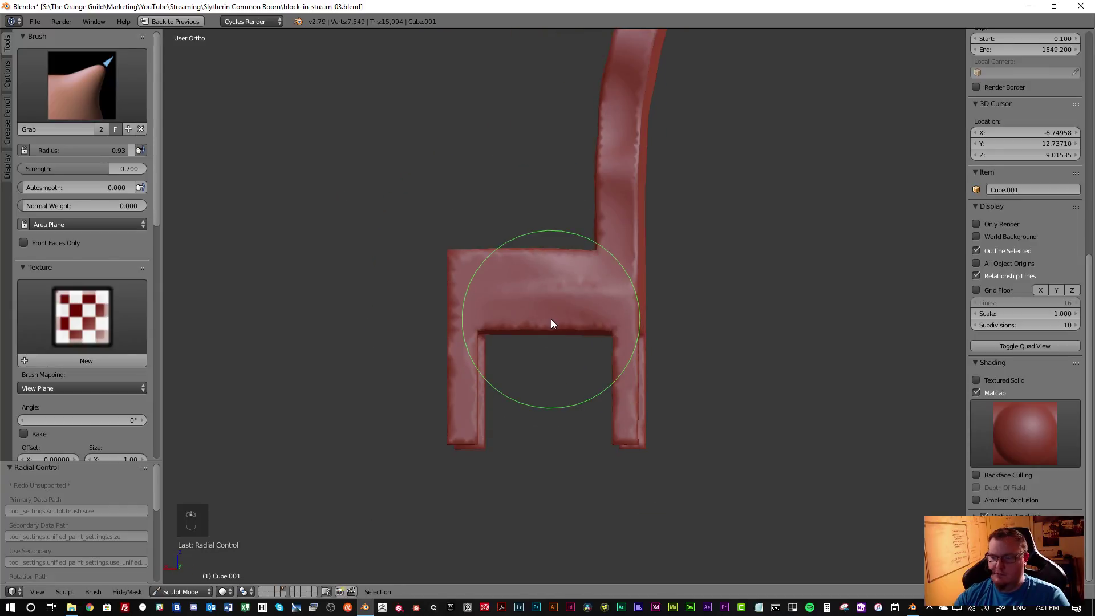
key("KP_3")
key("KP_1")
middle_click_drag(654, 335, 533, 326, "shift")
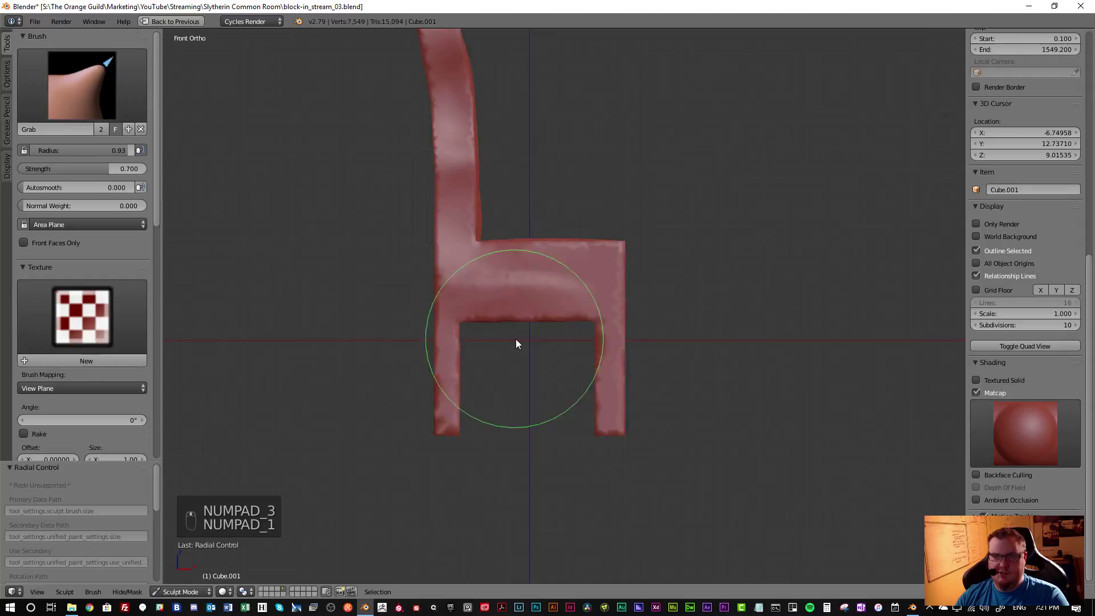
scroll(514, 338, "up", 1)
key("f")
left_click(533, 346)
mouse_move(532, 306)
left_mouse_down()
mouse_move(533, 286)
mouse_move(532, 300)
mouse_move(532, 290)
mouse_move(577, 303)
mouse_move(543, 316)
mouse_move(588, 342)
left_mouse_up()
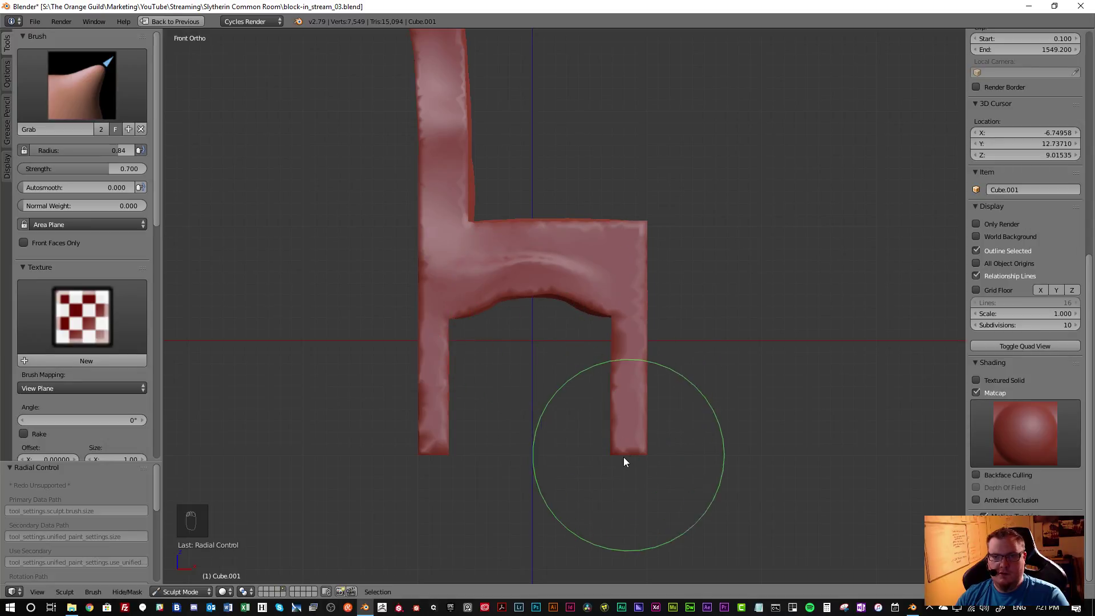
Pull the front and rear feet outward and push the rear leg and base of the backrest inward to form curves
left_click_drag(618, 455, 645, 454)
left_click_drag(435, 452, 412, 452)
left_click_drag(430, 328, 433, 326)
mouse_move(425, 276)
left_mouse_down()
mouse_move(435, 277)
mouse_move(430, 311)
mouse_move(429, 259)
left_mouse_up()
scroll(429, 257, "down", 2)
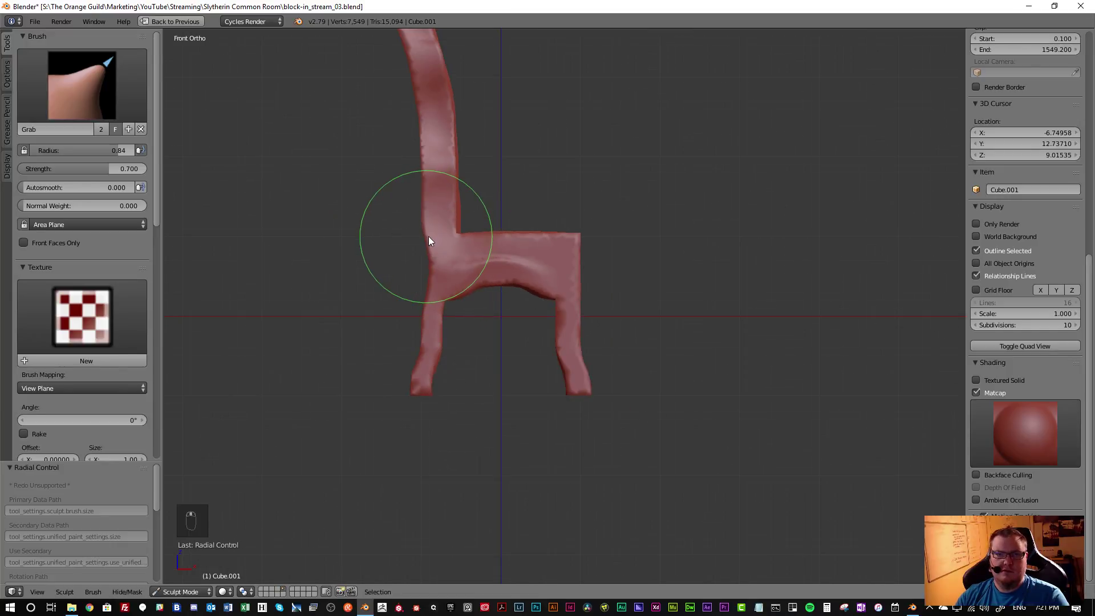
left_click_drag(435, 239, 471, 239)
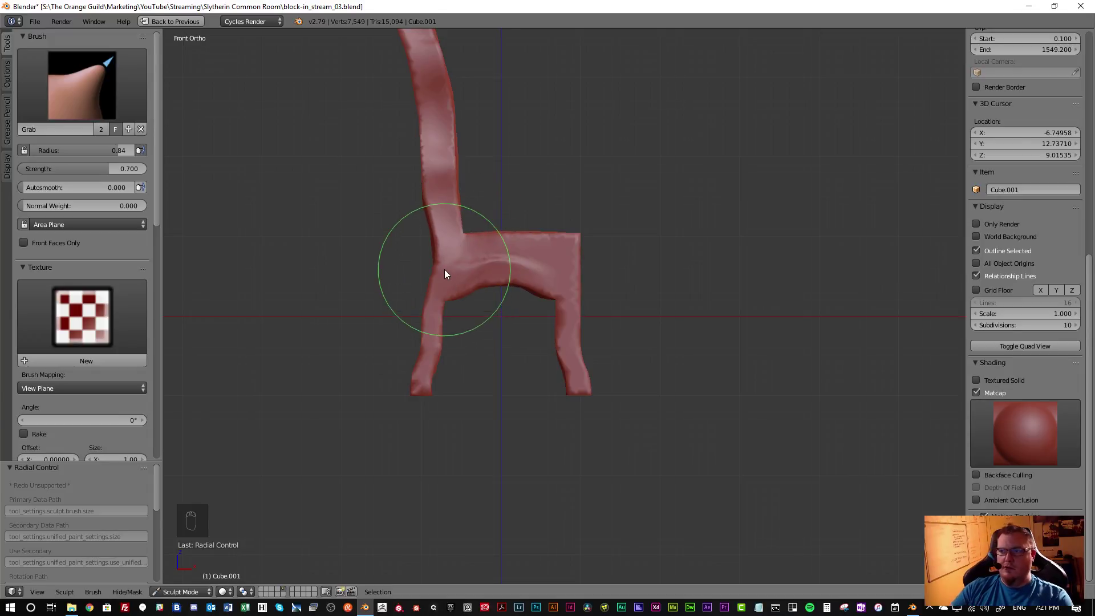
Refine the rear leg's outward curve and nudge the upper part of the front leg inward with the Grab brush
scroll(77, 302, "down", 15)
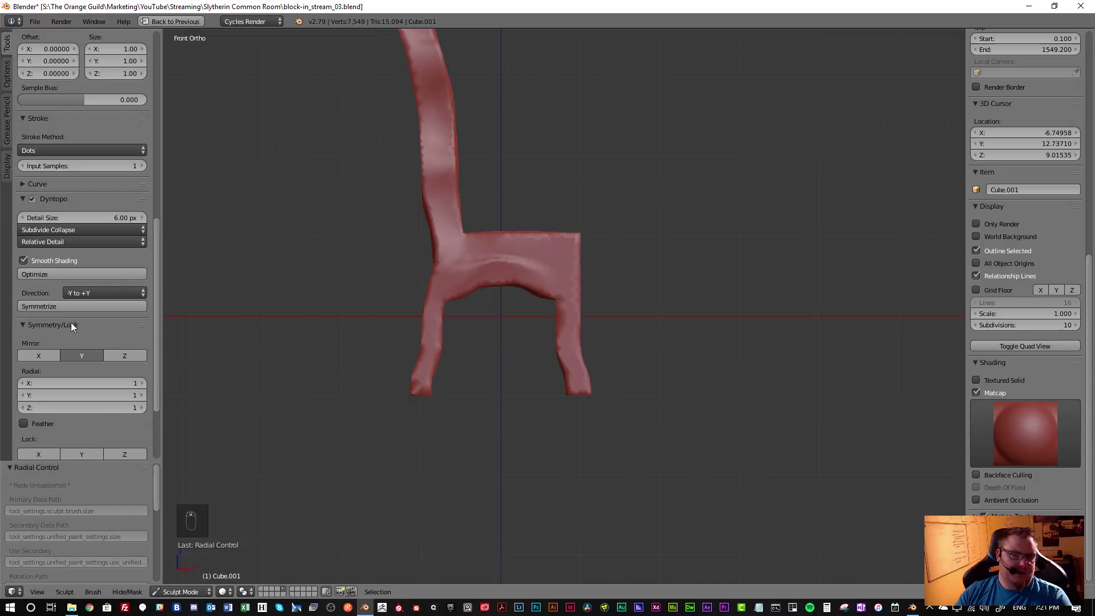
scroll(508, 302, "up", 2)
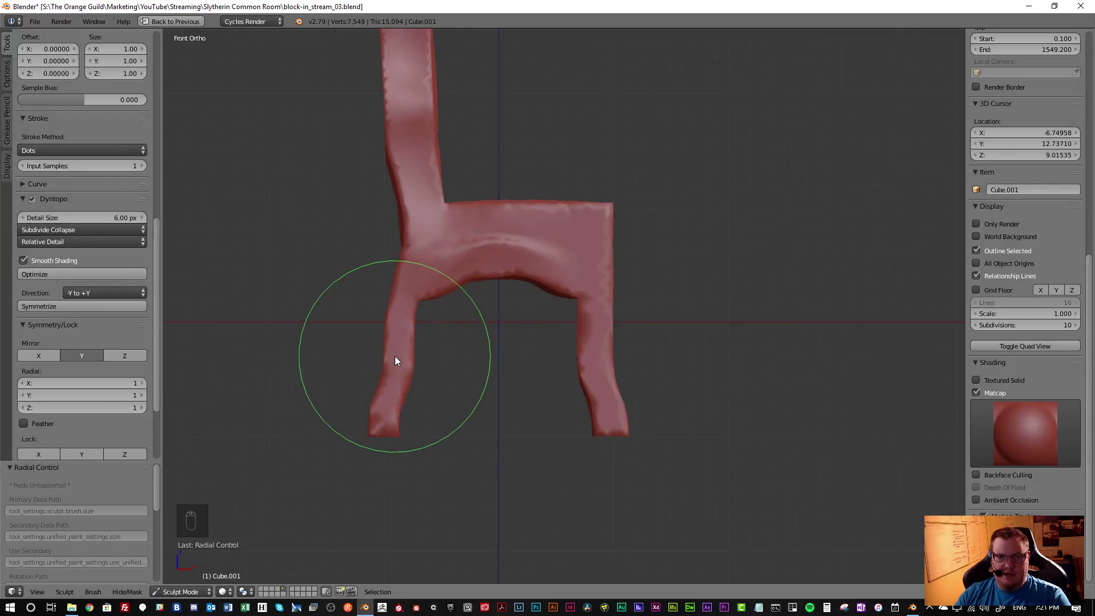
left_click_drag(398, 358, 388, 438)
left_click_drag(606, 336, 600, 336)
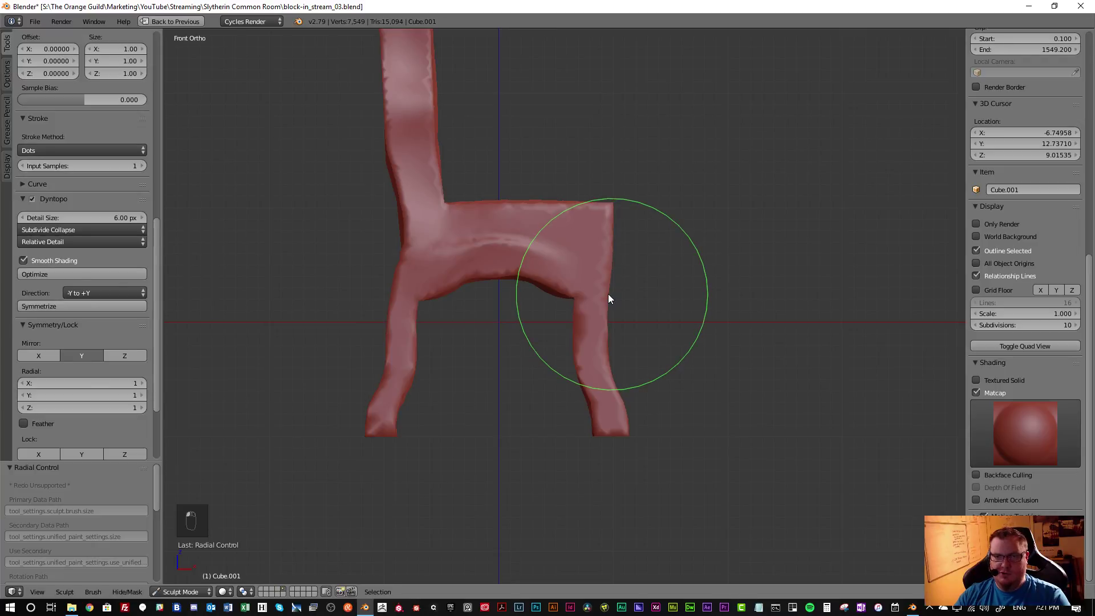
Switch the sculpting brush back to Clay Strips
mouse_move(619, 411)
middle_mouse_down()
mouse_move(591, 360)
mouse_move(518, 381)
mouse_move(534, 331)
middle_mouse_up()
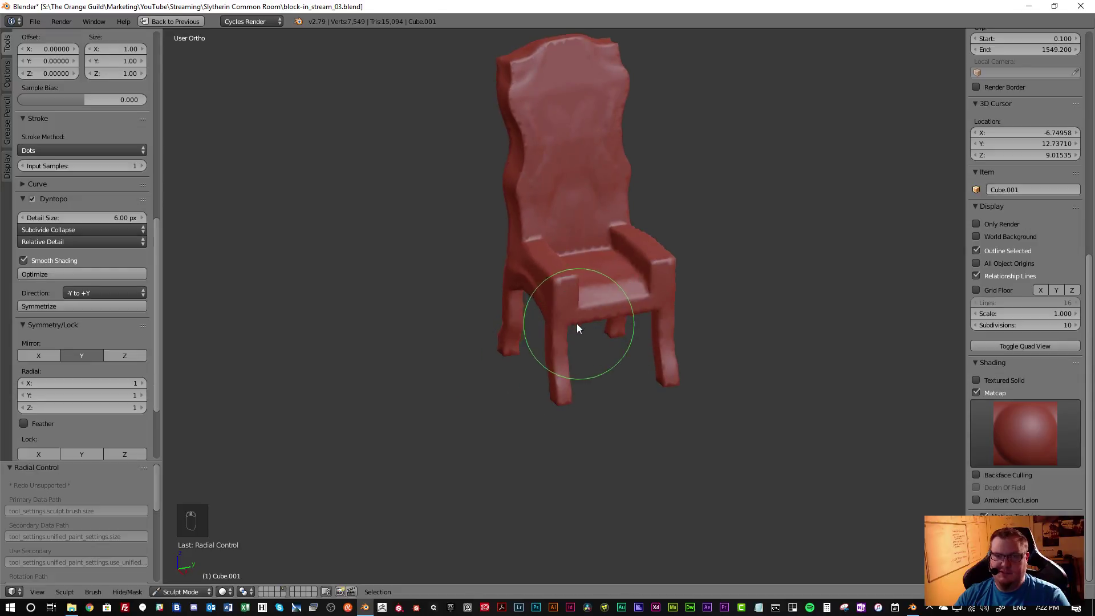
scroll(571, 309, "up", 3)
scroll(560, 294, "up", 2)
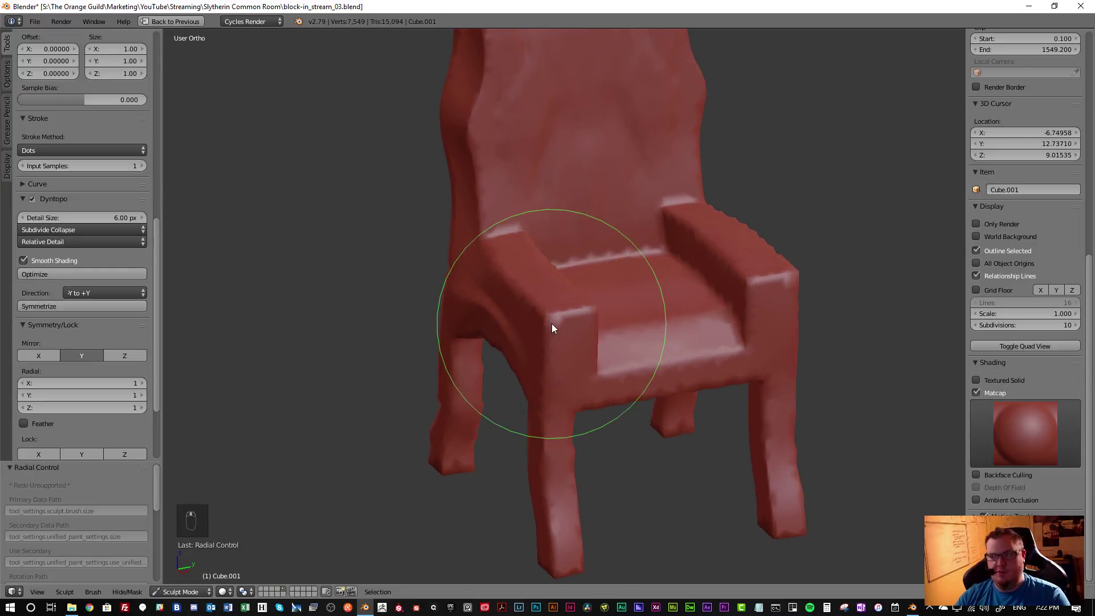
scroll(566, 328, "down", 4)
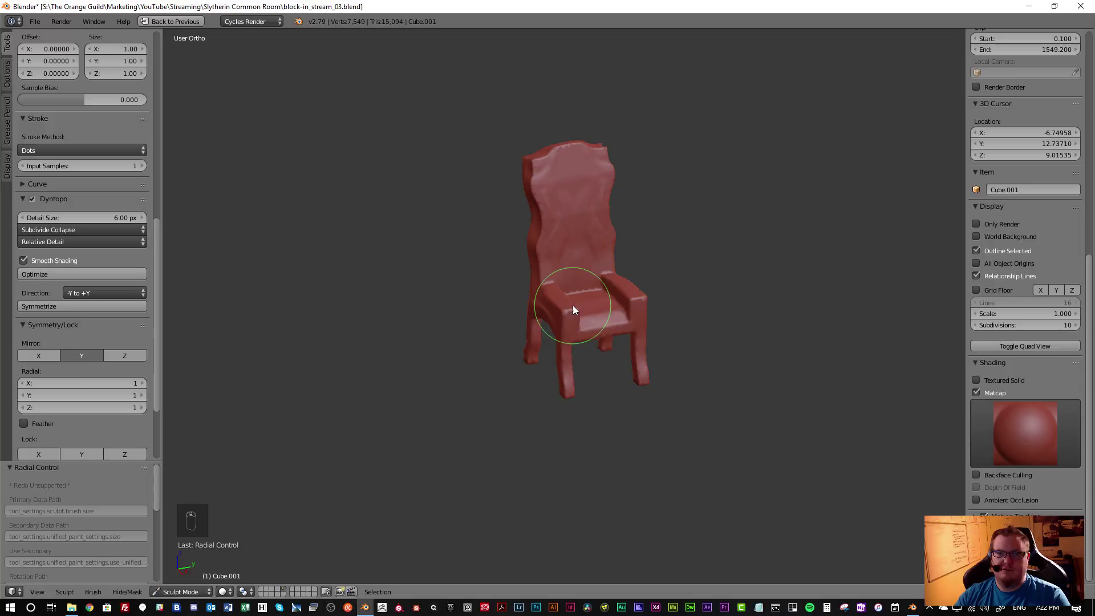
scroll(573, 306, "up", 2)
middle_click_drag(573, 305, 536, 339)
scroll(116, 186, "up", 12)
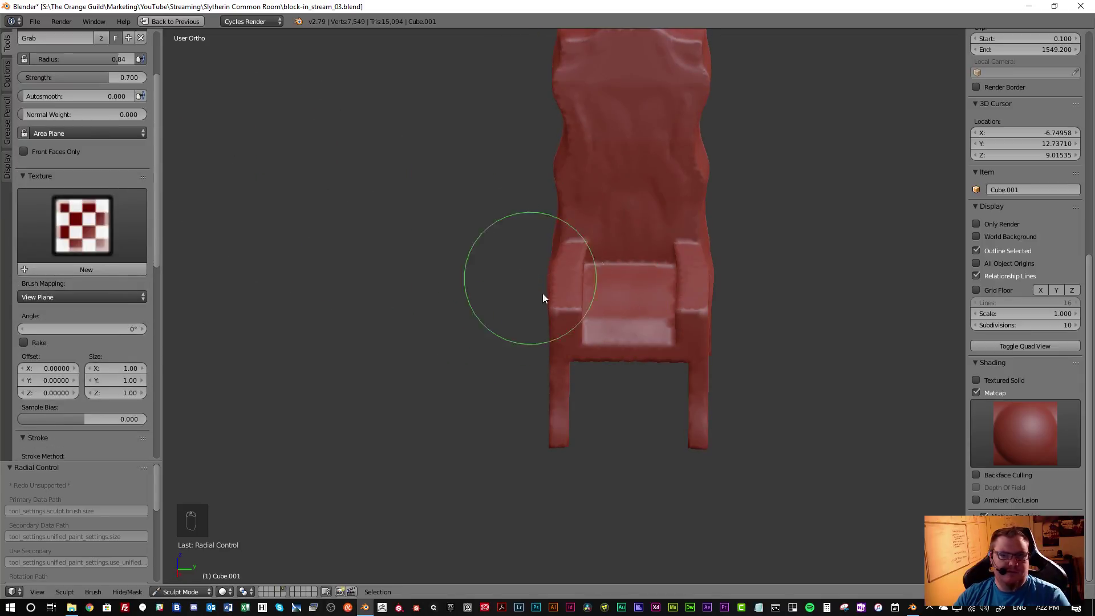
scroll(603, 311, "down", 3)
middle_click_drag(603, 310, 576, 234)
scroll(53, 148, "up", 4)
left_click(61, 108)
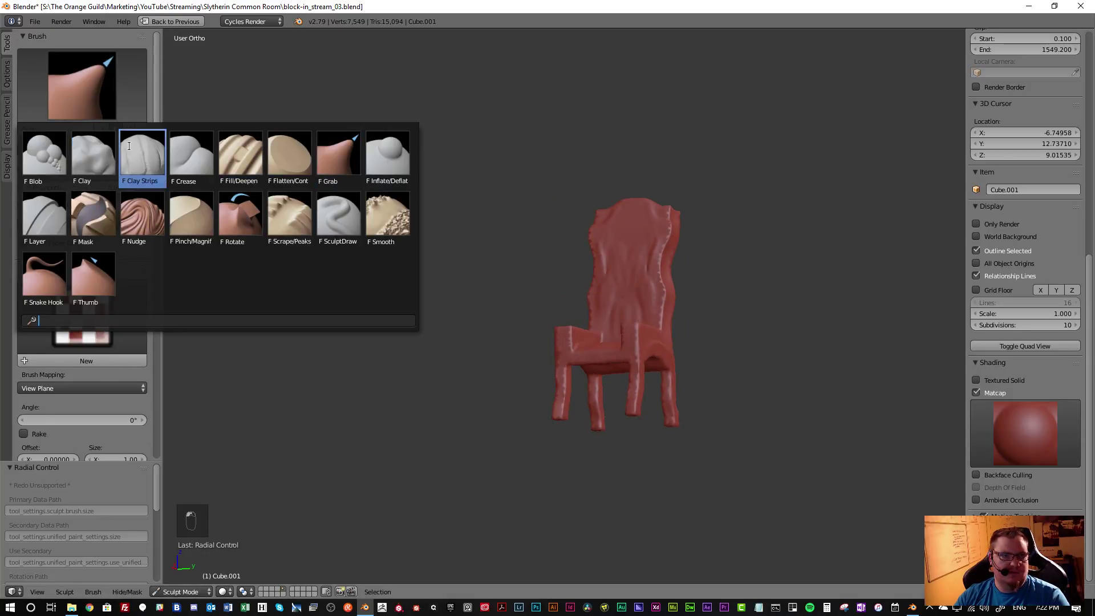
left_click(137, 166)
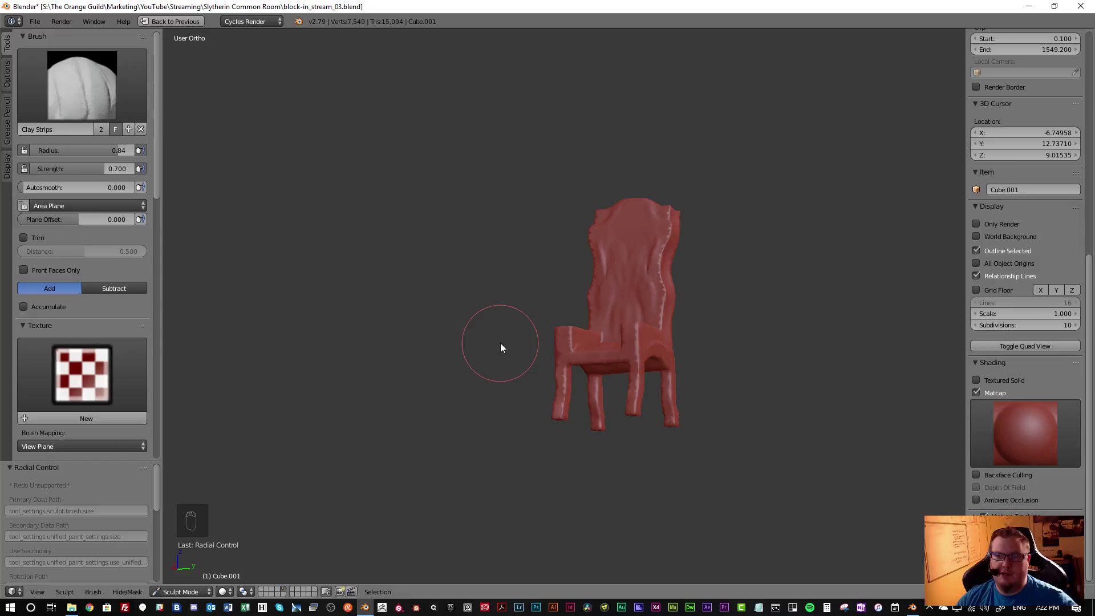
Set the Clay Strips radius to about 0.41, smooth where the armrests meet the backrest, and sculpt along the armrest tops
scroll(586, 320, "up", 5)
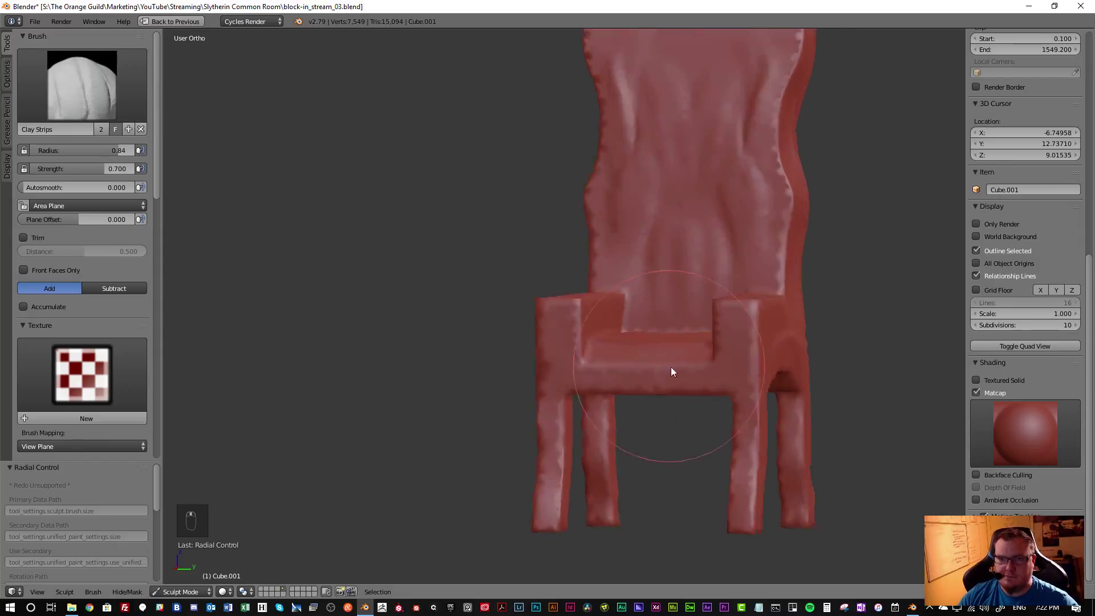
key("f")
left_click(624, 319)
middle_click_drag(605, 351, 589, 332, "shift")
mouse_move(581, 259)
middle_mouse_down()
mouse_move(574, 311)
mouse_move(523, 238)
mouse_move(535, 252)
mouse_move(590, 154)
middle_mouse_up()
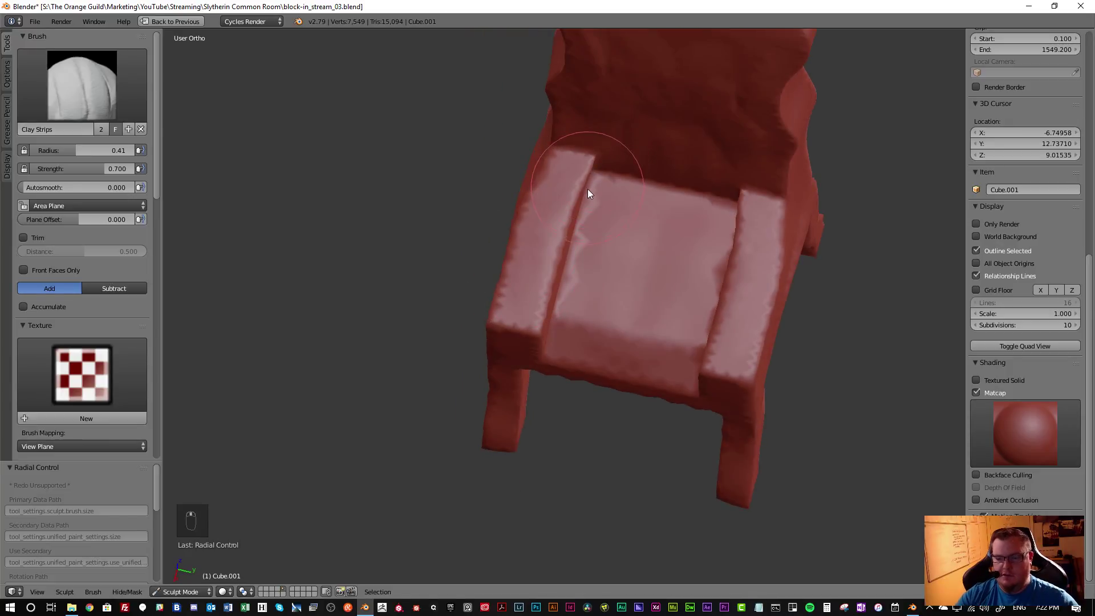
key("s")
left_click_drag(587, 179, 584, 198)
key("c")
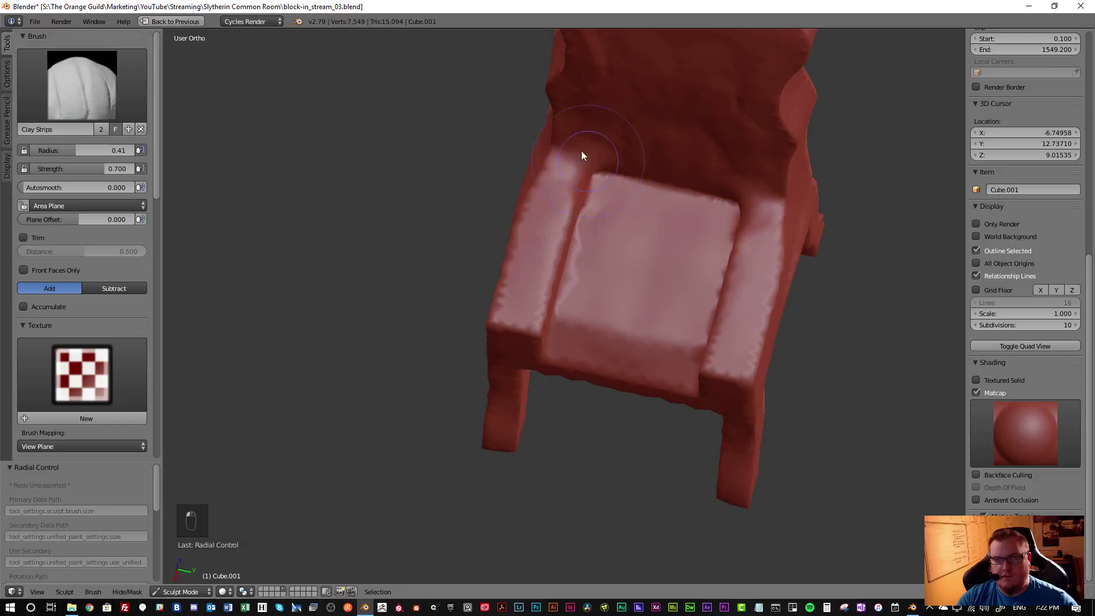
mouse_move(588, 154)
left_mouse_down()
mouse_move(635, 220)
mouse_move(582, 164)
mouse_move(543, 302)
mouse_move(519, 327)
mouse_move(531, 349)
mouse_move(525, 318)
mouse_move(538, 336)
left_mouse_up()
Smooth the armrests' outer edges and front corners into rounded forms
mouse_move(537, 331)
middle_mouse_down()
mouse_move(604, 276)
mouse_move(490, 344)
middle_mouse_up()
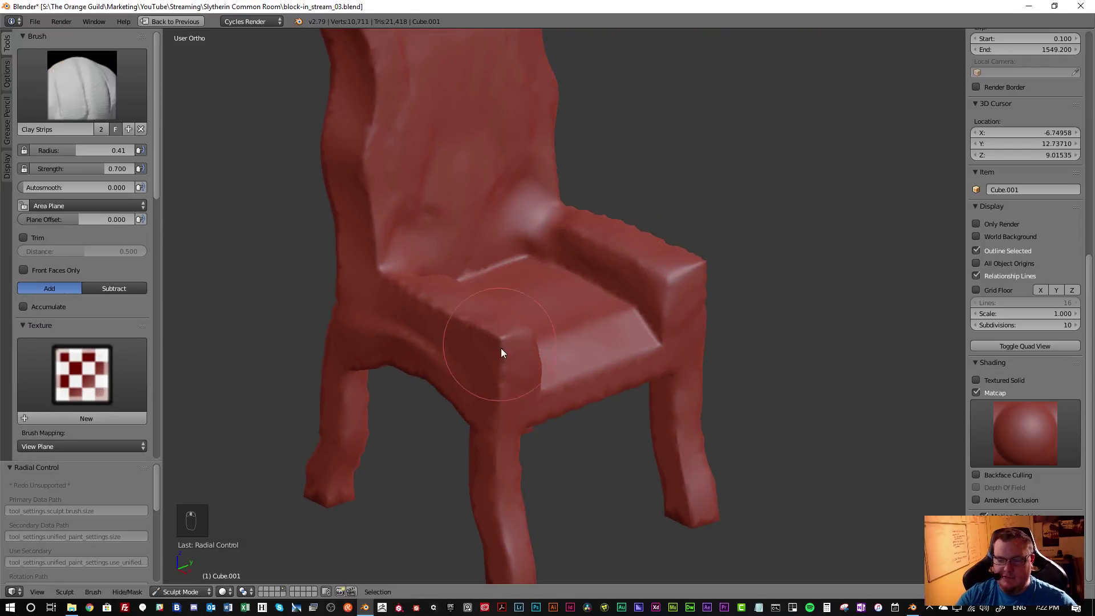
mouse_move(492, 340)
left_mouse_down("shift")
mouse_move(491, 327)
mouse_move(493, 342)
mouse_move(374, 281)
left_mouse_up("shift")
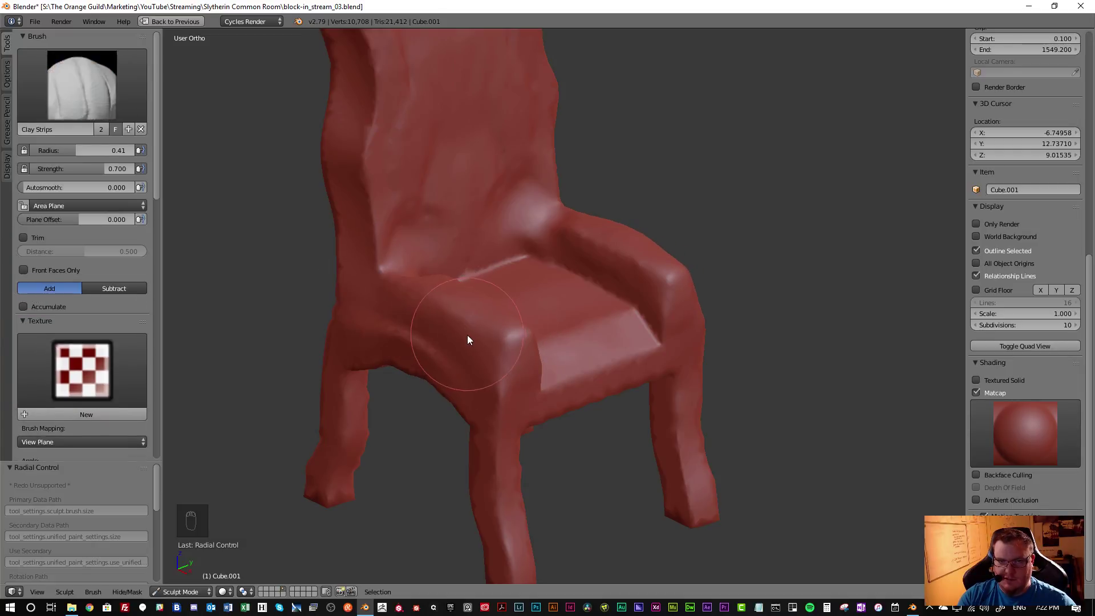
mouse_move(572, 323)
middle_mouse_down()
mouse_move(548, 303)
mouse_move(545, 203)
mouse_move(501, 261)
mouse_move(506, 279)
middle_mouse_up()
middle_click_drag(624, 323, 648, 318)
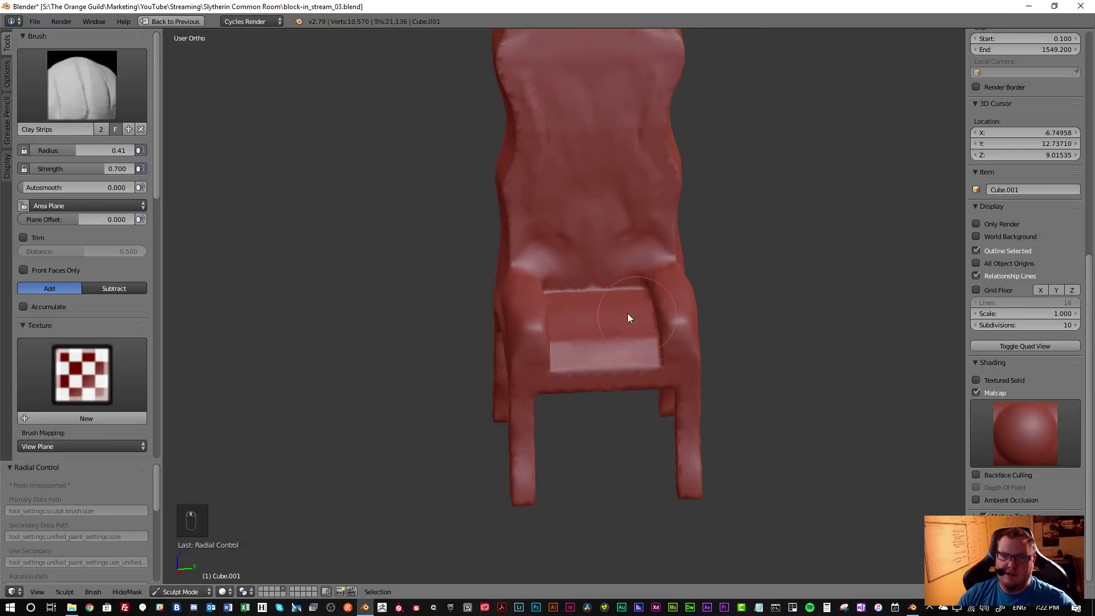
Build up the outer side of the armrest with the Clay Strips brush, from the backrest toward the front corner
scroll(518, 370, "up", 2)
scroll(518, 370, "up", 2)
middle_click_drag(521, 370, 523, 330)
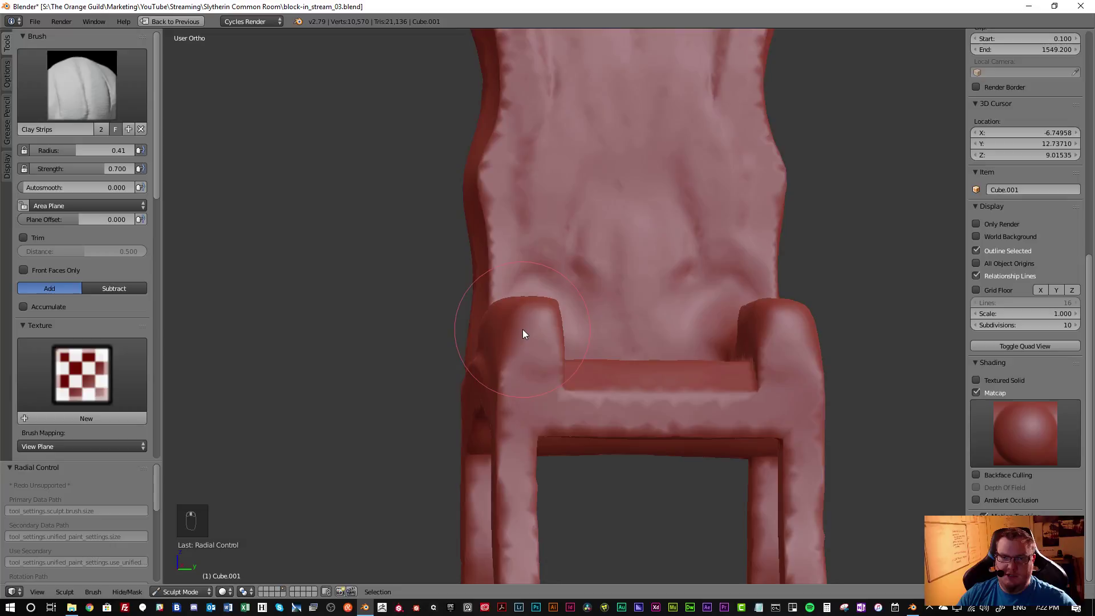
left_click(71, 81)
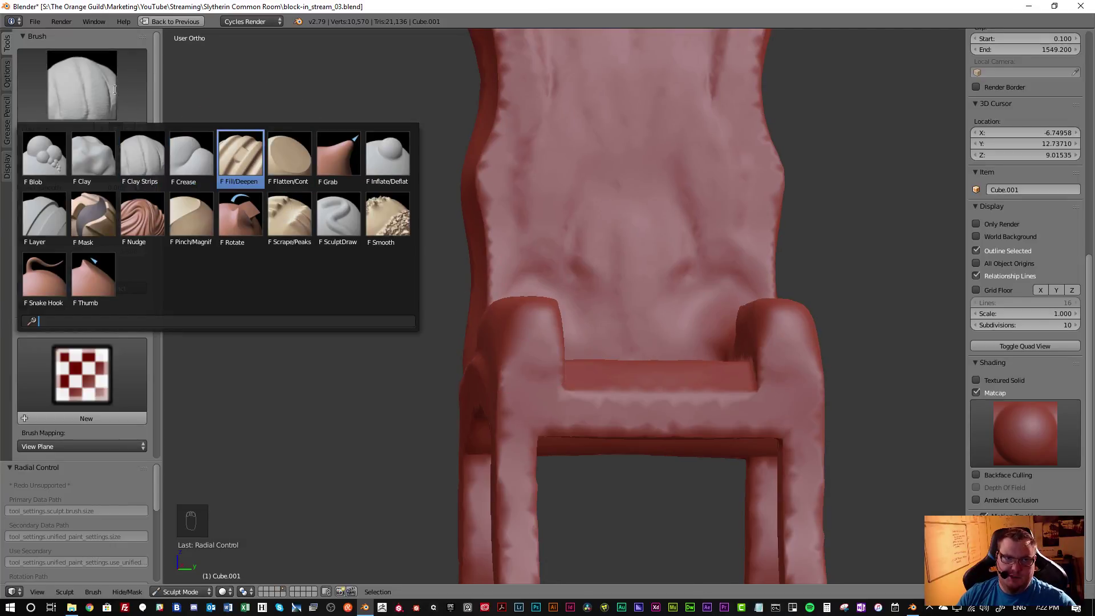
left_click(142, 157)
mouse_move(395, 249)
middle_mouse_down()
mouse_move(542, 361)
mouse_move(542, 396)
mouse_move(593, 411)
mouse_move(407, 362)
middle_mouse_up()
scroll(407, 361, "up", 3)
mouse_move(353, 351)
left_mouse_down()
mouse_move(460, 334)
mouse_move(528, 389)
left_mouse_up()
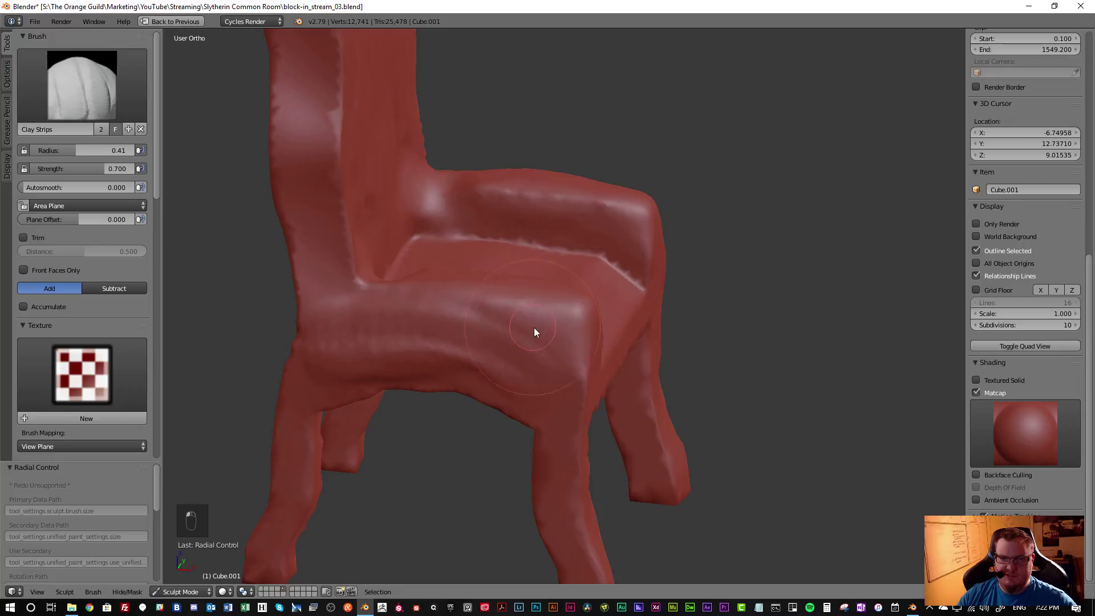
middle_click_drag(535, 386, 514, 361)
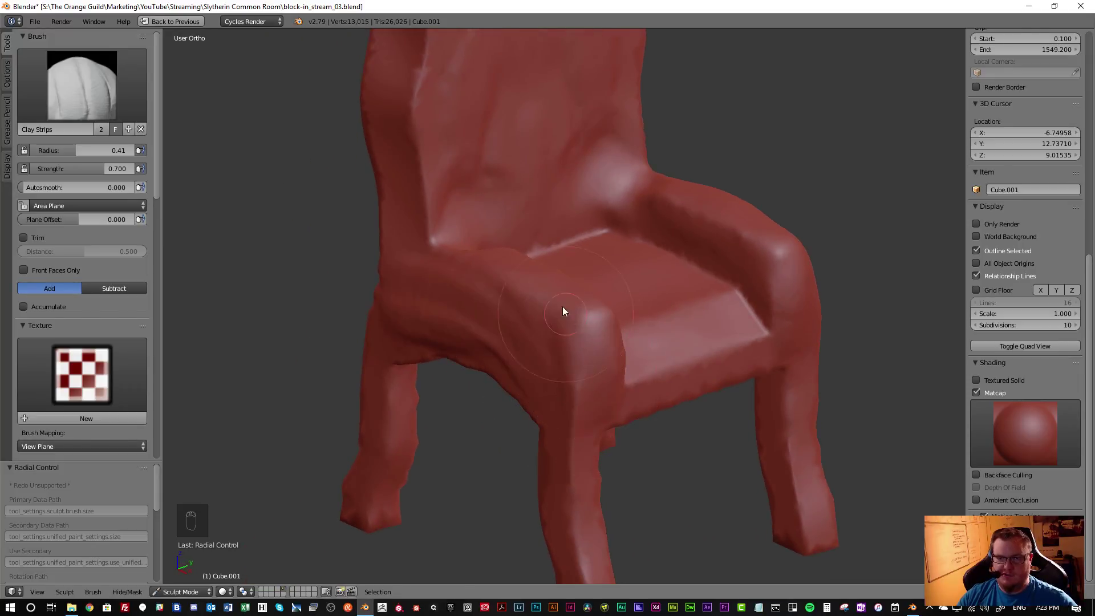
Add more Clay Strips strokes along the armrest's top and outer face to even out its form
left_click_drag(484, 276, 452, 268)
mouse_move(453, 269)
middle_mouse_down()
mouse_move(501, 354)
mouse_move(424, 220)
middle_mouse_up()
mouse_move(425, 220)
left_mouse_down()
mouse_move(481, 237)
mouse_move(460, 220)
mouse_move(552, 278)
left_mouse_up()
middle_click_drag(552, 277, 546, 199)
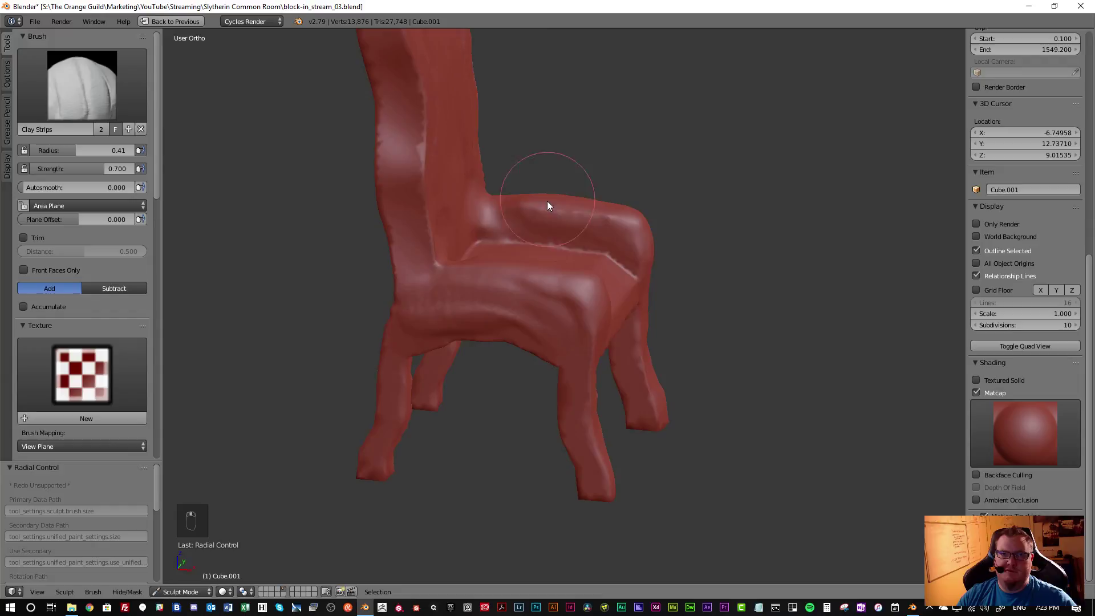
Sculpt the side of the backrest with Clay Strips, working from its top edge down toward the seat
left_click_drag(398, 195, 422, 270)
mouse_move(422, 270)
middle_mouse_down()
mouse_move(408, 152)
mouse_move(423, 144)
mouse_move(401, 168)
middle_mouse_up()
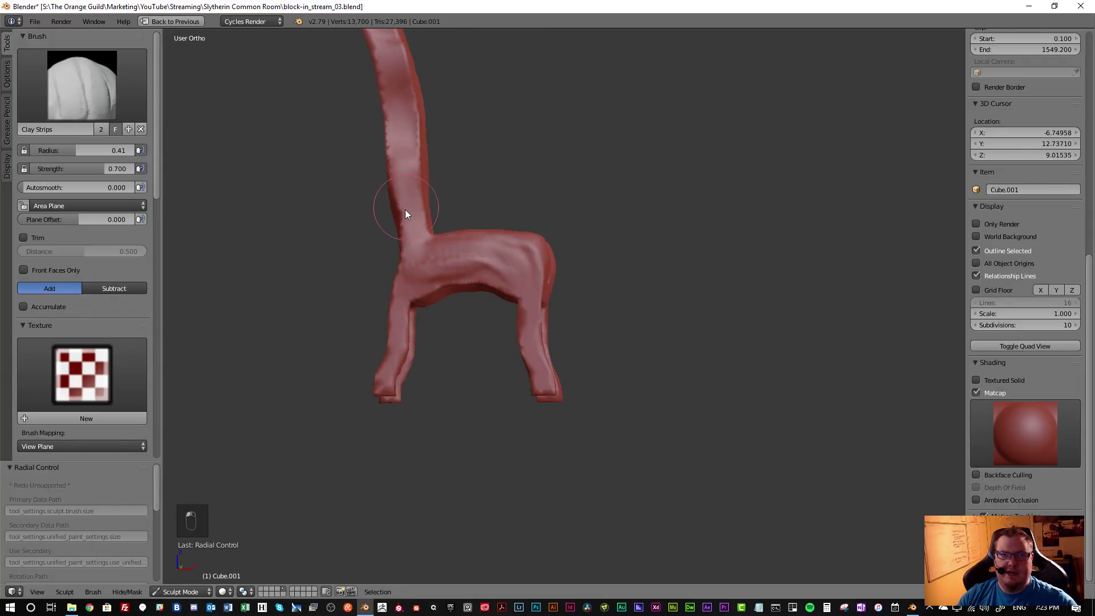
middle_click_drag(415, 217, 521, 276, "shift")
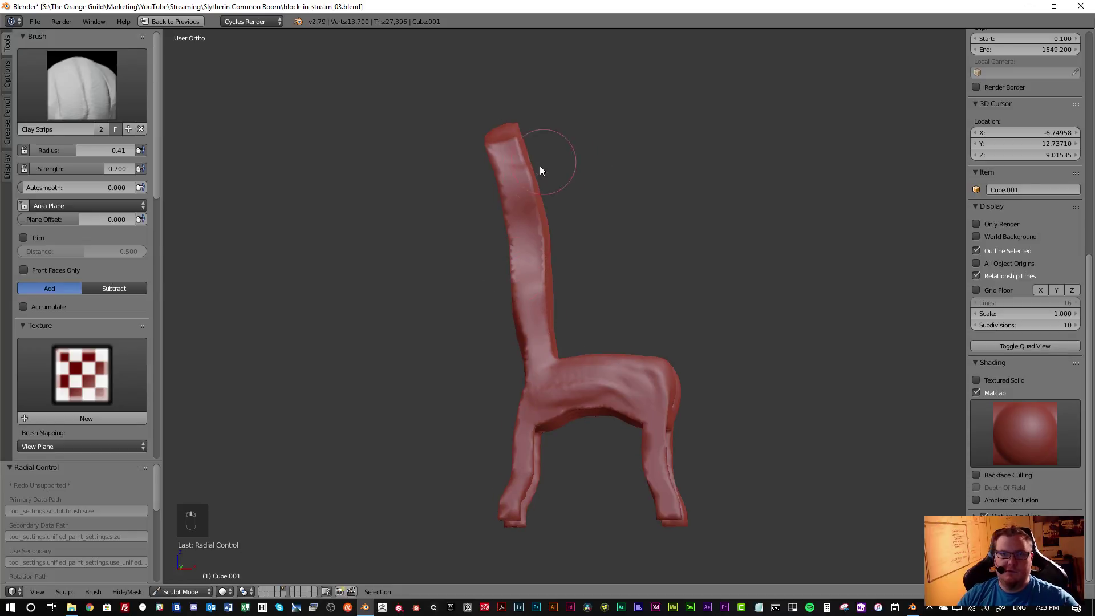
left_click_drag(507, 153, 524, 235)
mouse_move(536, 270)
middle_mouse_down()
mouse_move(592, 237)
mouse_move(493, 205)
middle_mouse_up()
mouse_move(508, 220)
left_mouse_down()
mouse_move(474, 152)
mouse_move(481, 238)
mouse_move(461, 164)
mouse_move(452, 199)
left_mouse_up()
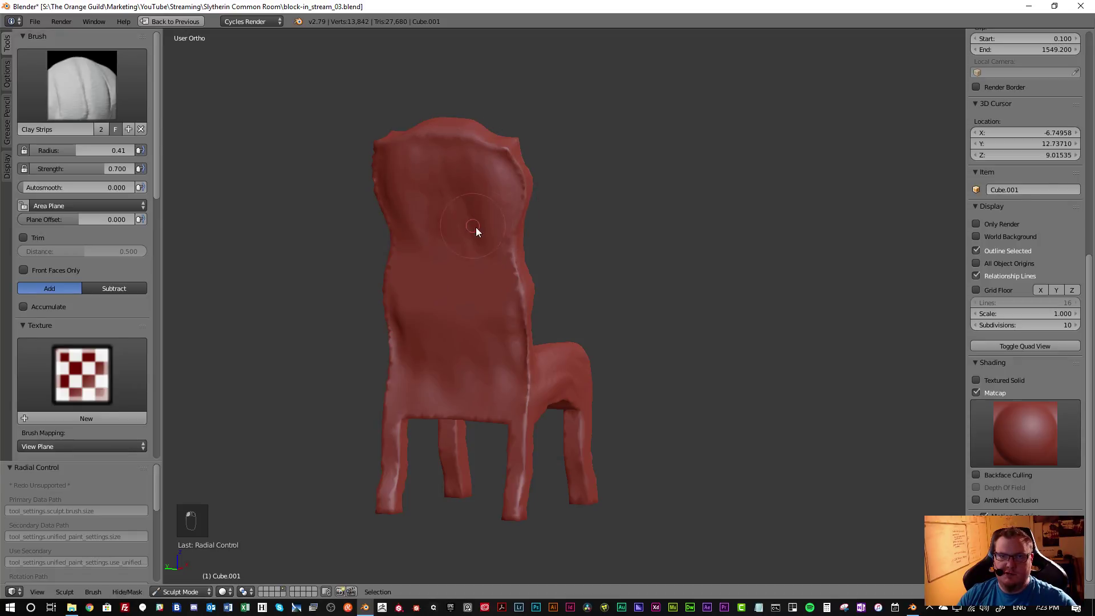
Sculpt the rear surface of the backrest with vertical Clay Strips strokes from the top to the bottom edge
mouse_move(455, 147)
left_mouse_down()
mouse_move(471, 164)
mouse_move(481, 211)
left_mouse_up()
left_click_drag(472, 161, 463, 228)
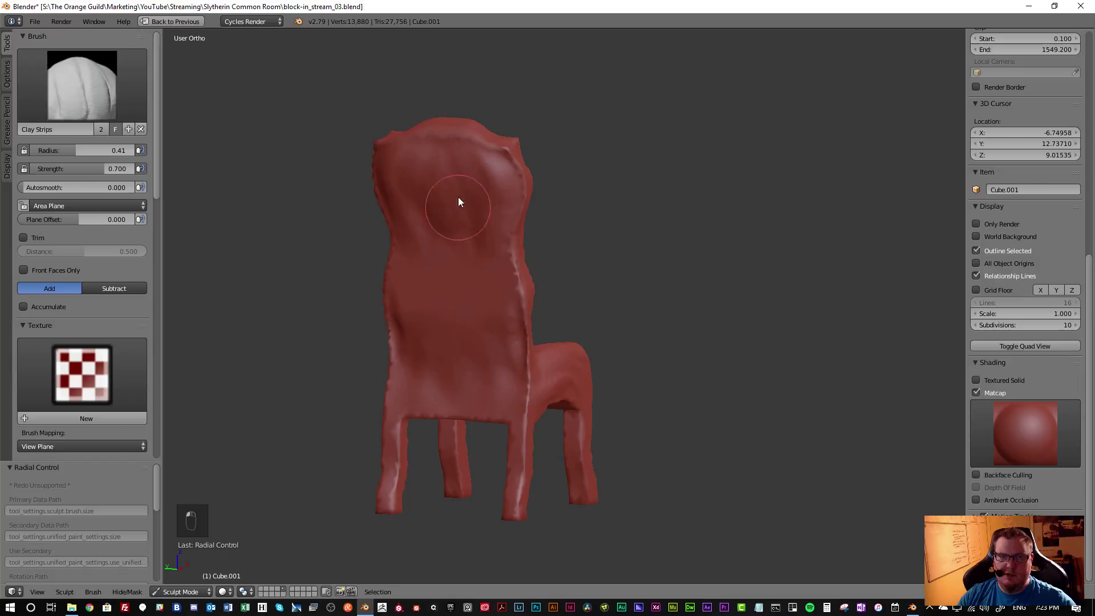
middle_click_drag(460, 245, 479, 221)
left_click_drag(484, 255, 474, 235)
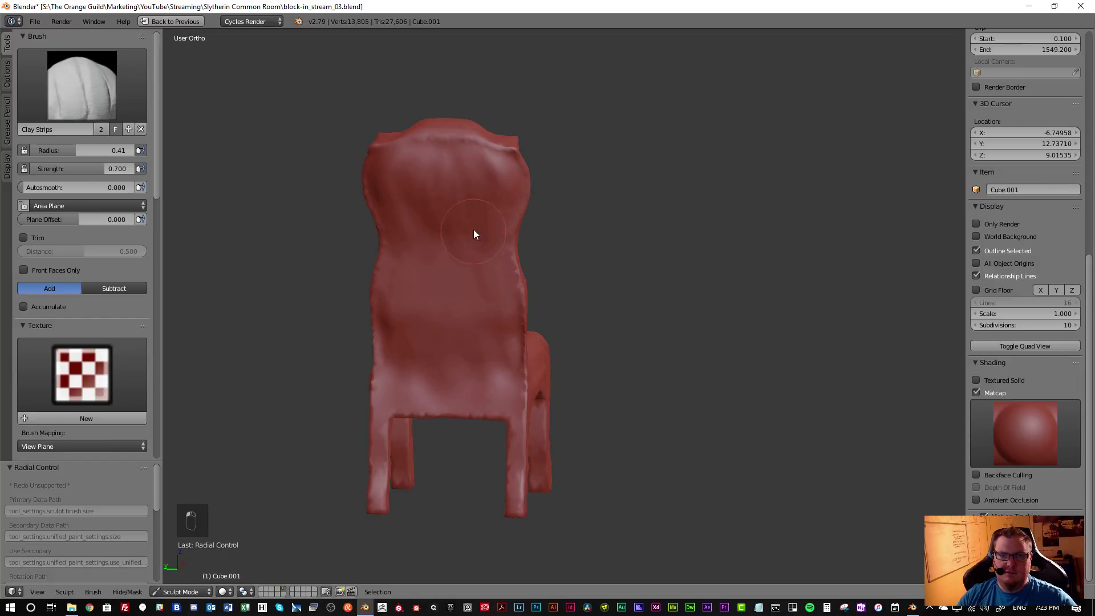
left_click_drag(479, 313, 496, 374)
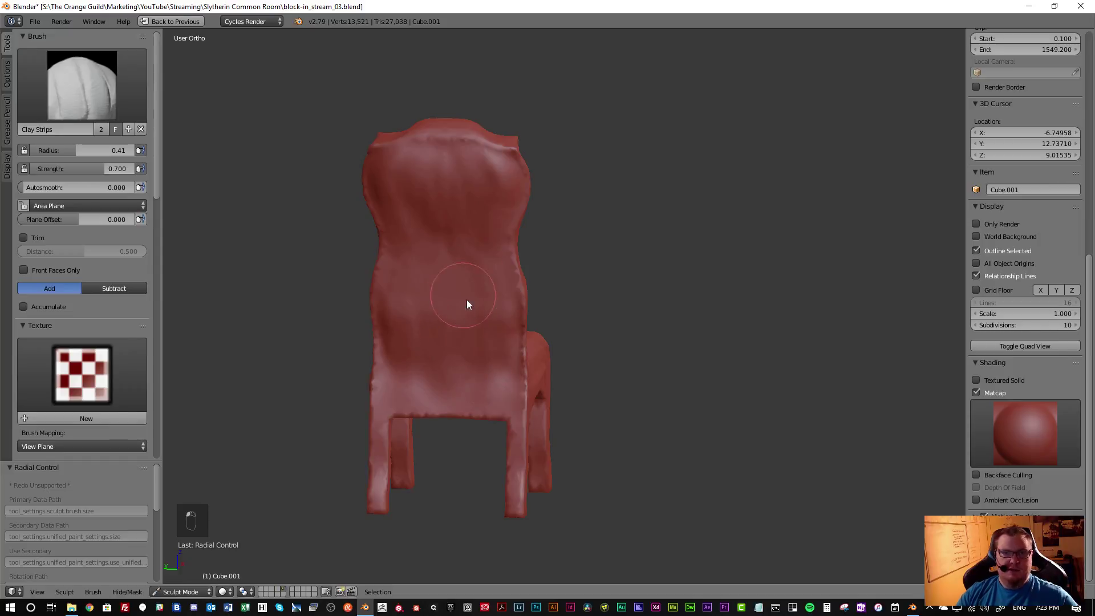
middle_click_drag(460, 298, 461, 280)
left_click_drag(459, 279, 465, 368)
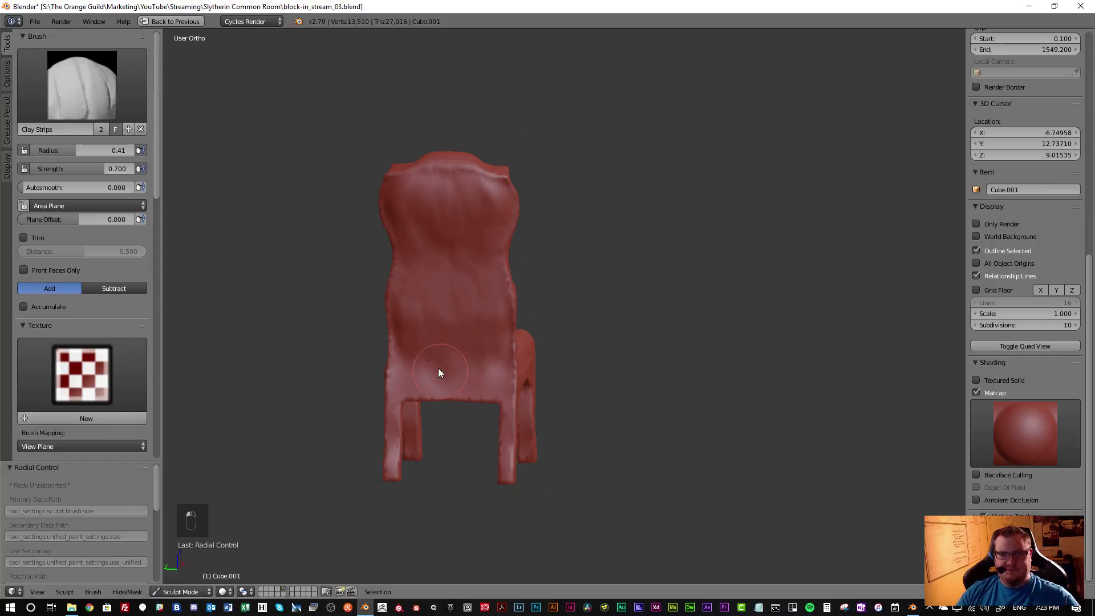
mouse_move(447, 383)
middle_mouse_down()
mouse_move(427, 357)
mouse_move(397, 361)
mouse_move(438, 311)
middle_mouse_up()
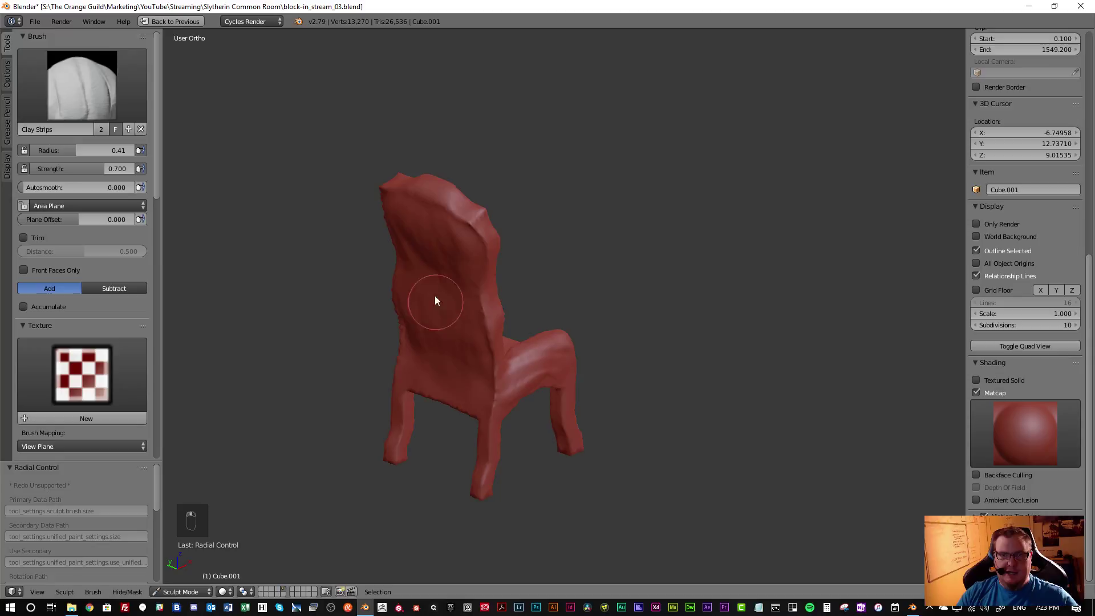
scroll(114, 317, "down", 8)
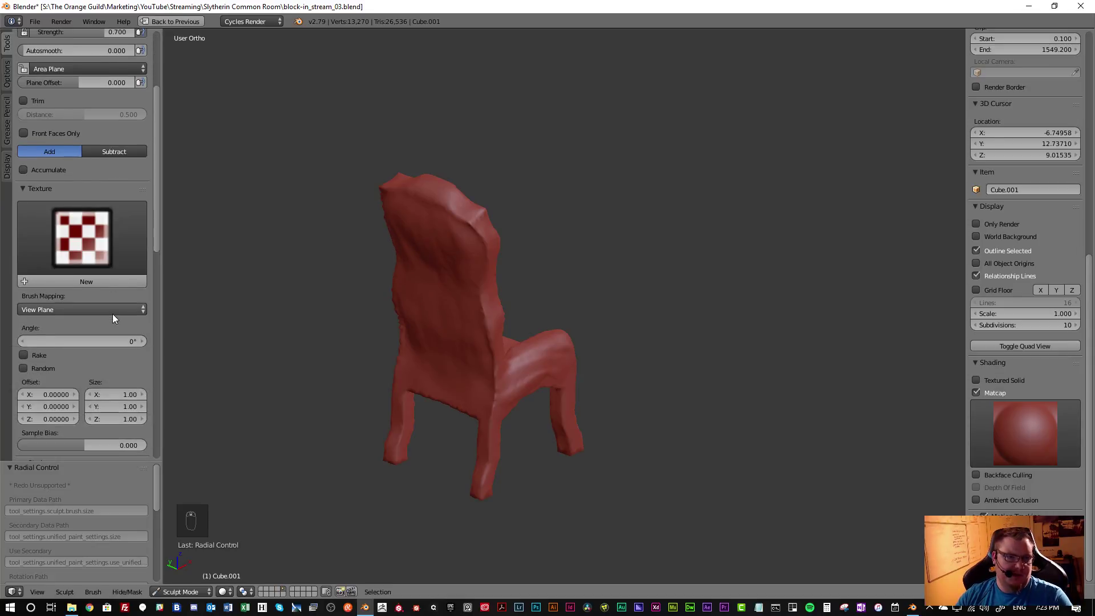
scroll(112, 314, "down", 7)
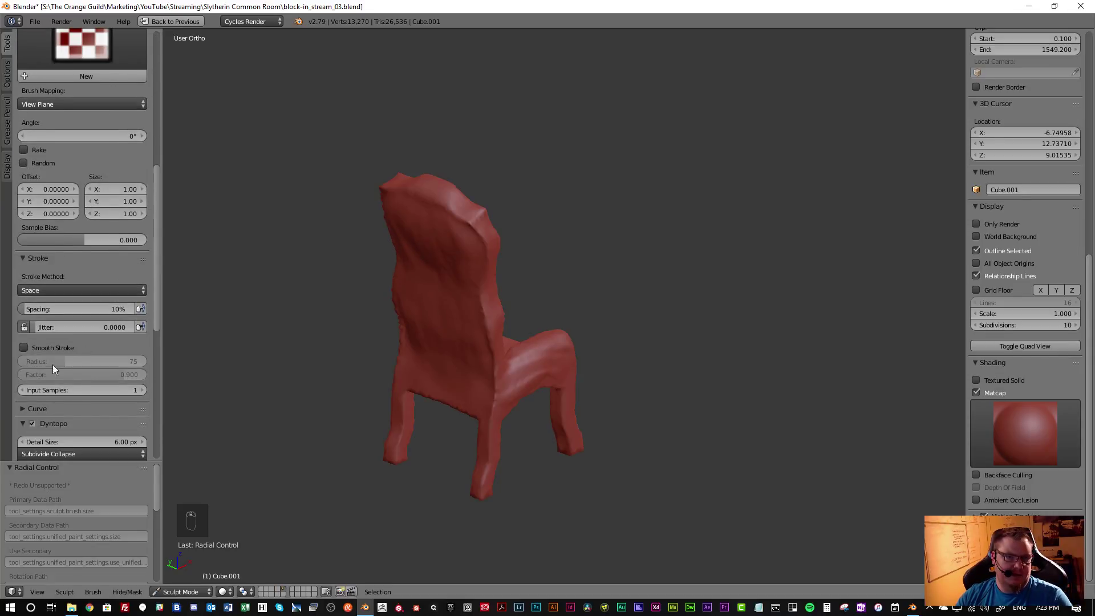
scroll(109, 358, "down", 4)
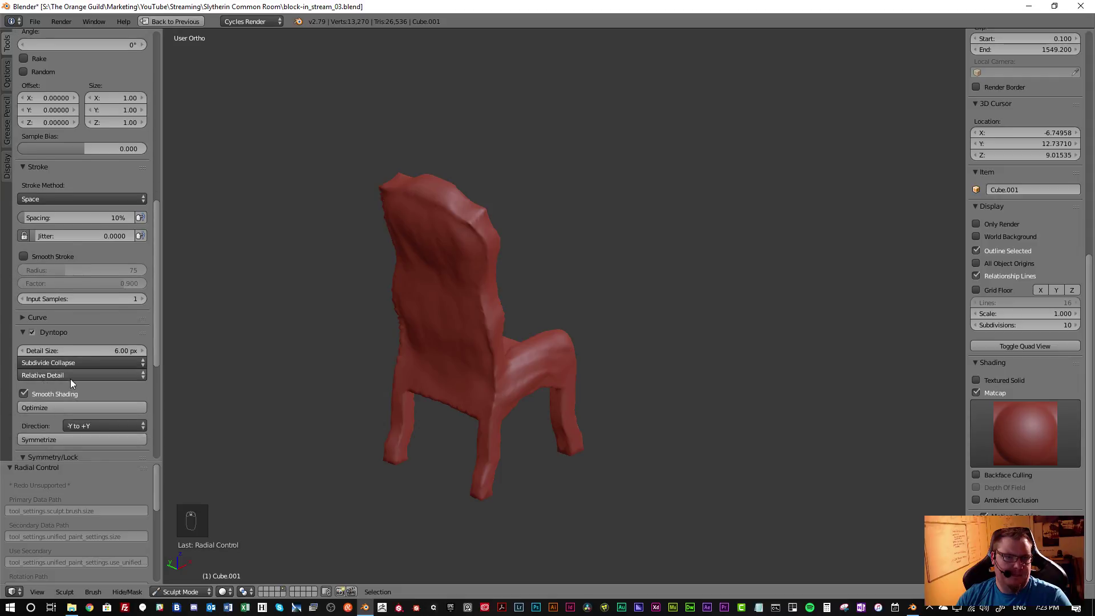
scroll(71, 379, "down", 3)
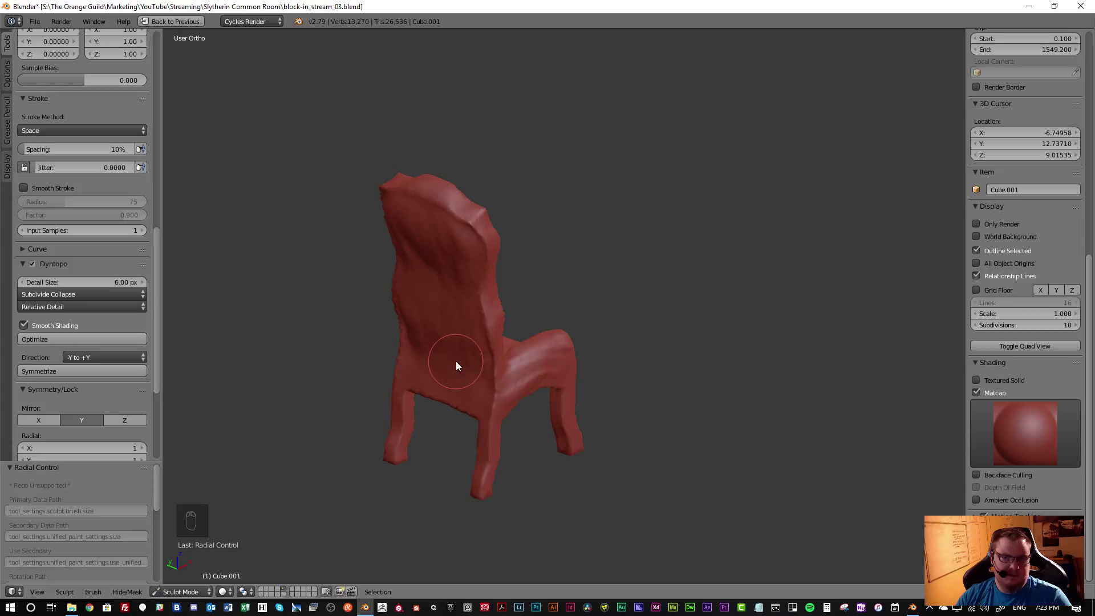
Reduce the brush radius and sculpt the front side edge of the backrest into a softer form
middle_click_drag(480, 336, 350, 342)
scroll(350, 338, "up", 4)
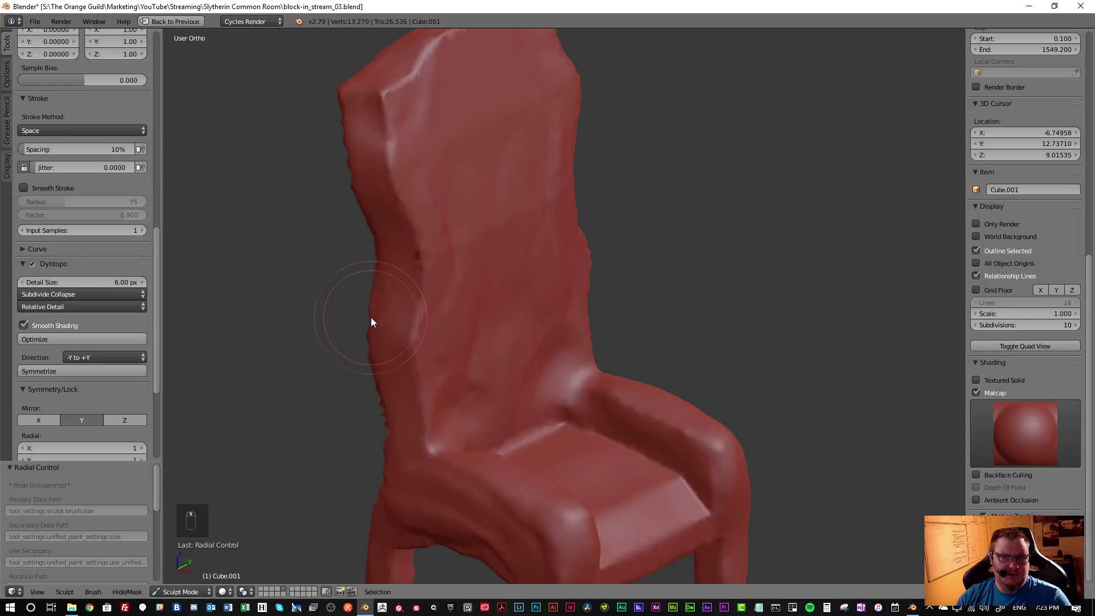
key("f")
left_click(405, 320)
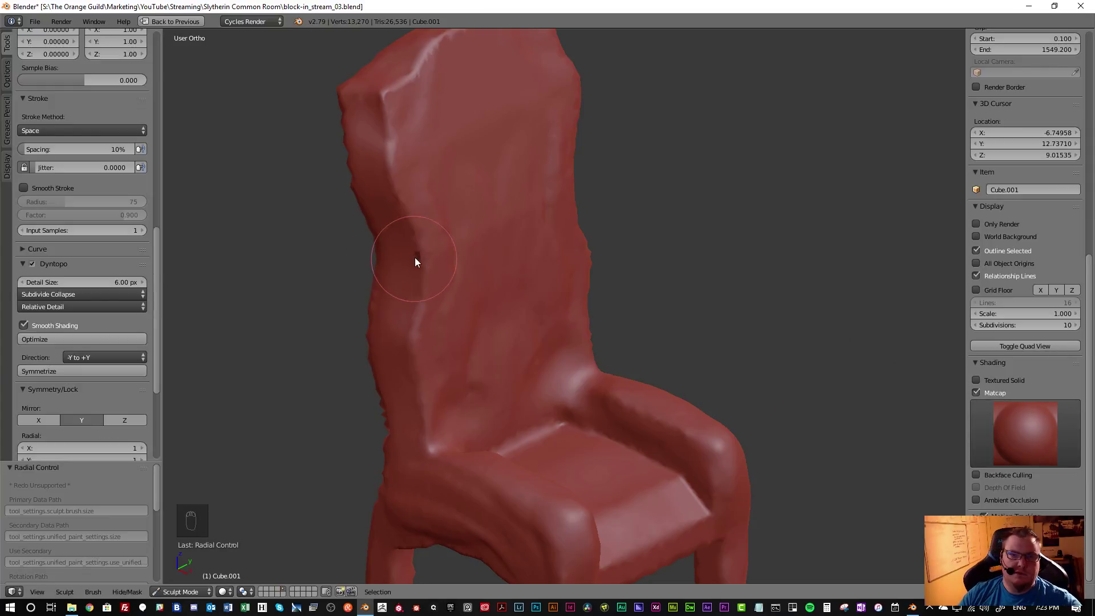
mouse_move(419, 275)
left_mouse_down()
mouse_move(423, 374)
mouse_move(391, 93)
mouse_move(385, 131)
mouse_move(419, 251)
mouse_move(423, 449)
mouse_move(404, 287)
mouse_move(429, 300)
left_mouse_up()
key("s")
scroll(423, 294, "down", 4)
middle_click_drag(418, 289, 407, 308)
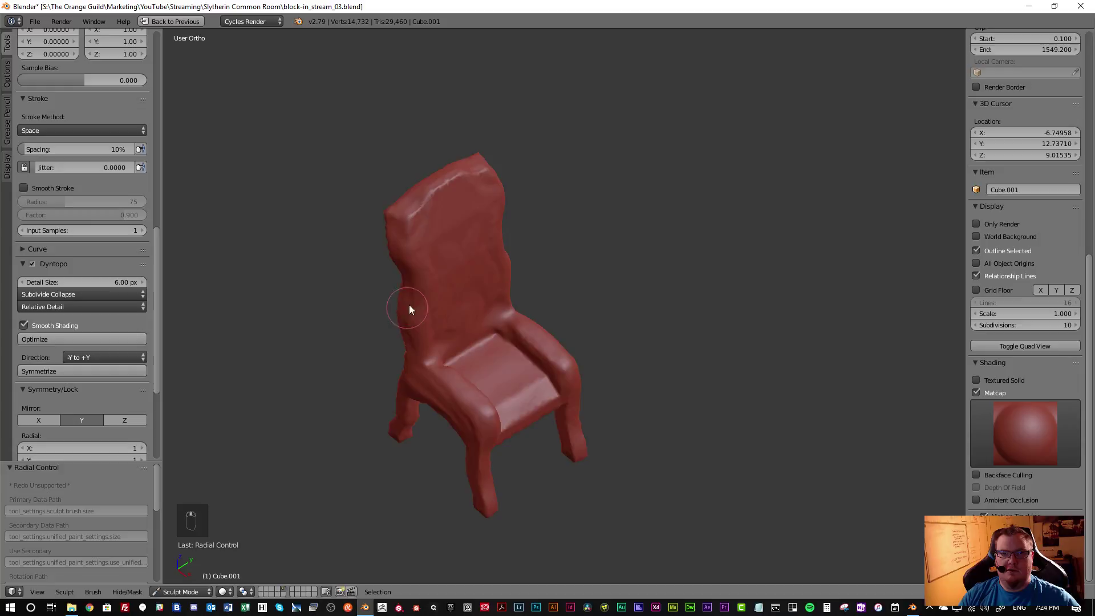
Smooth the backrest's front top edge and upper corner, continuing down its side edge to the armrest
scroll(415, 232, "up", 3)
mouse_move(406, 205)
left_mouse_down("shift")
mouse_move(407, 228)
mouse_move(414, 193)
mouse_move(392, 238)
mouse_move(413, 237)
mouse_move(428, 171)
mouse_move(457, 161)
mouse_move(418, 191)
mouse_move(433, 163)
mouse_move(436, 177)
left_mouse_up("shift")
left_click_drag(414, 220, 447, 349, "shift")
left_click_drag(405, 261, 407, 218)
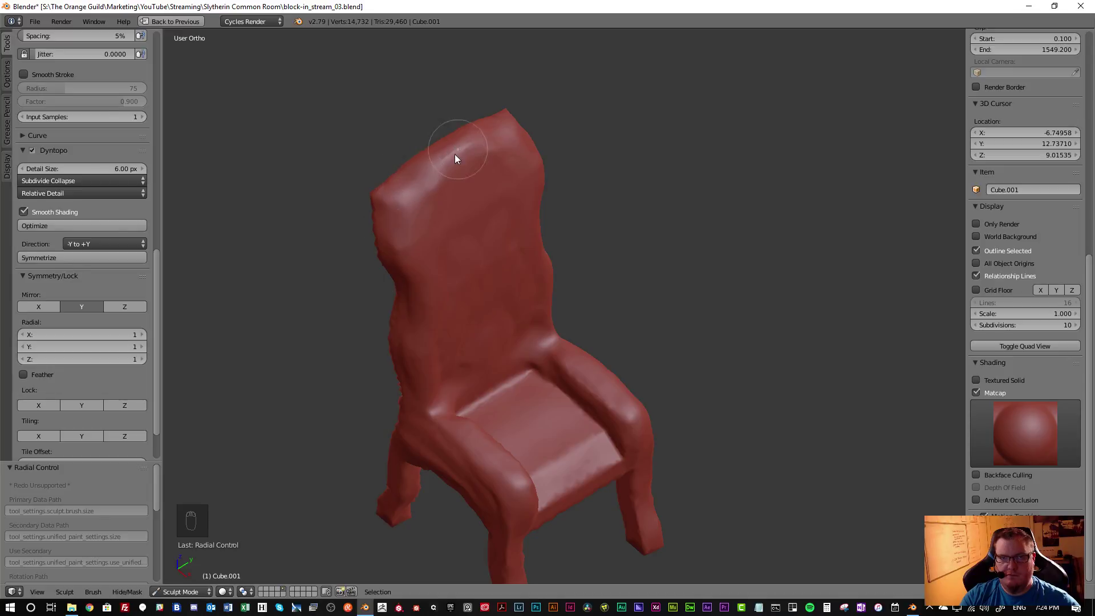
mouse_move(441, 160)
left_mouse_down("shift")
mouse_move(445, 178)
mouse_move(452, 162)
mouse_move(445, 168)
left_mouse_up("shift")
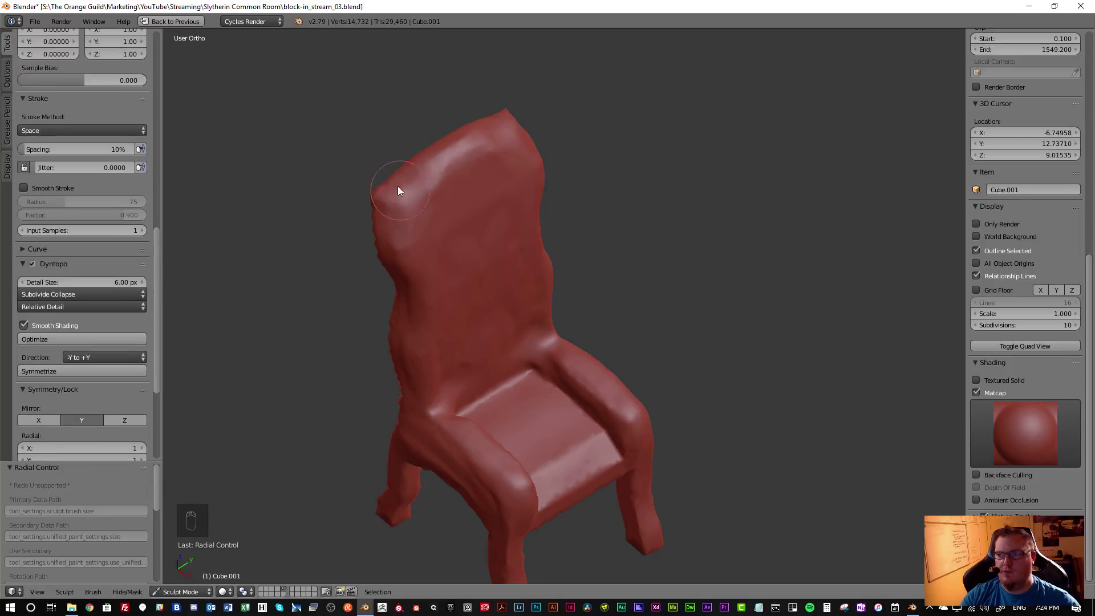
Switch to the Scrape/Peaks brush and scrape down the rear top edge and back surface of the backrest
mouse_move(398, 255)
middle_mouse_down()
mouse_move(531, 227)
mouse_move(408, 217)
mouse_move(419, 213)
middle_mouse_up()
scroll(399, 220, "up", 3)
scroll(109, 108, "up", 15)
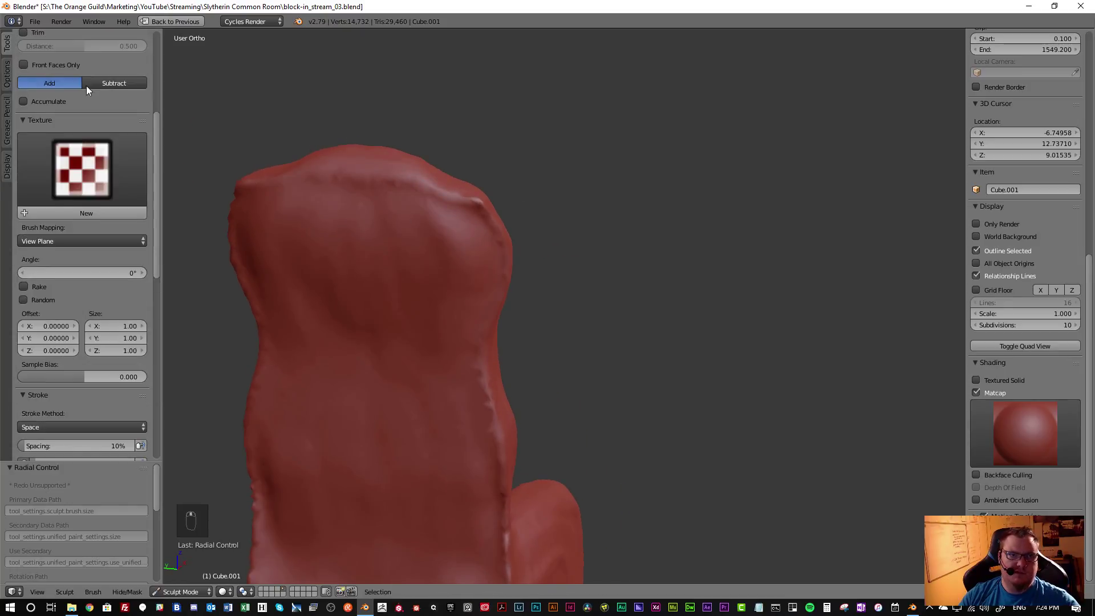
scroll(88, 77, "up", 3)
left_click(86, 96)
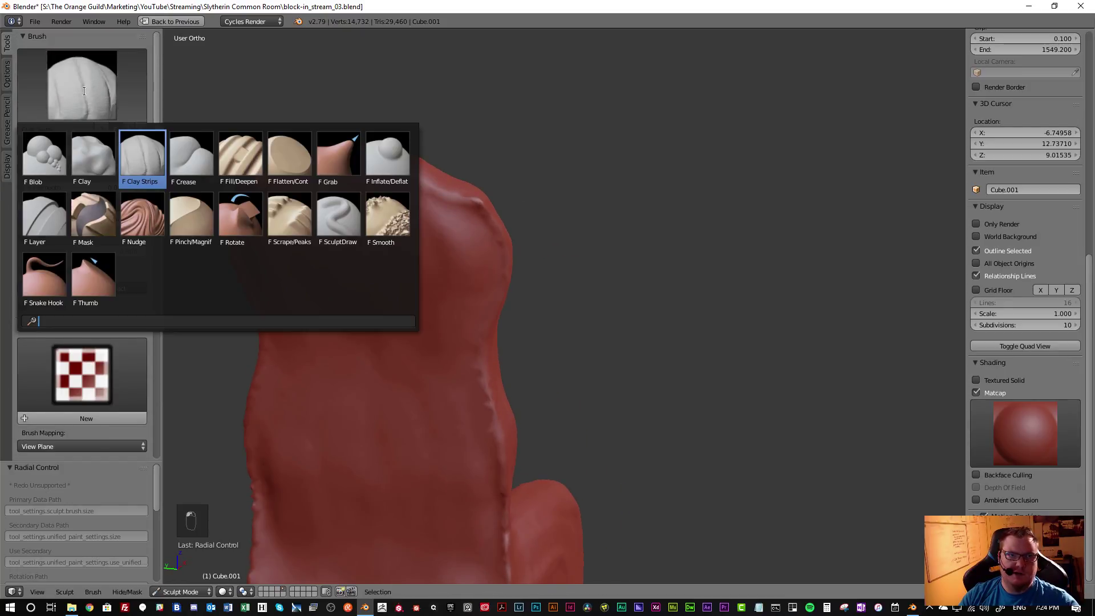
left_click(294, 225)
mouse_move(357, 188)
left_mouse_down()
mouse_move(341, 180)
mouse_move(416, 183)
mouse_move(386, 181)
mouse_move(455, 206)
mouse_move(447, 211)
mouse_move(481, 274)
mouse_move(462, 408)
mouse_move(433, 387)
left_mouse_up()
mouse_move(433, 387)
middle_mouse_down()
mouse_move(430, 374)
mouse_move(453, 367)
mouse_move(440, 278)
middle_mouse_up()
Adjust the Scrape/Peaks brush radius and continue scraping the upper back of the backrest and its rim
scroll(53, 242, "down", 15)
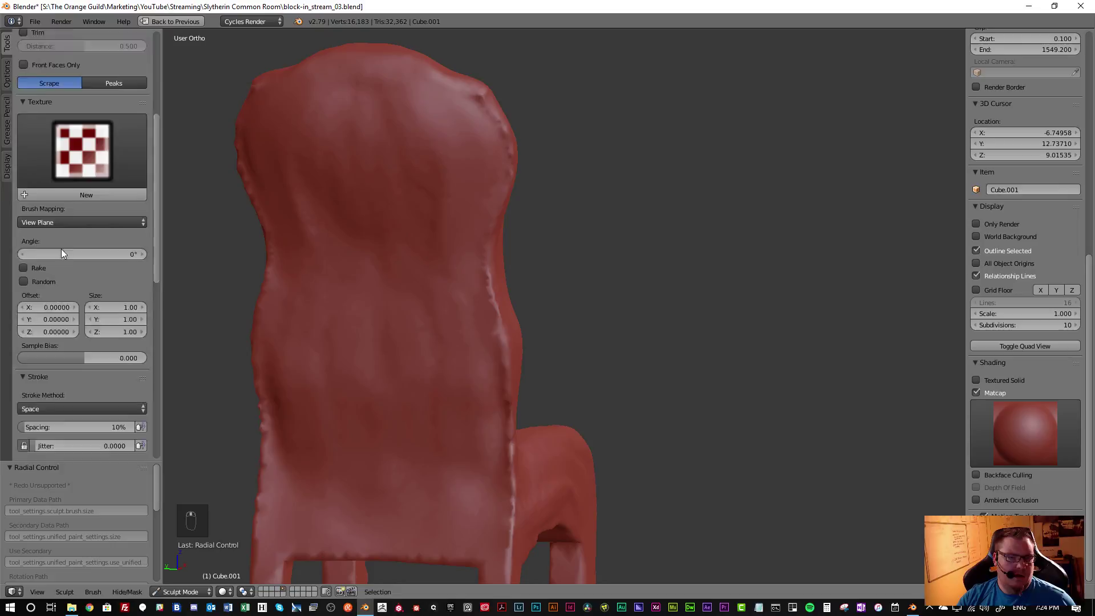
scroll(85, 302, "down", 2)
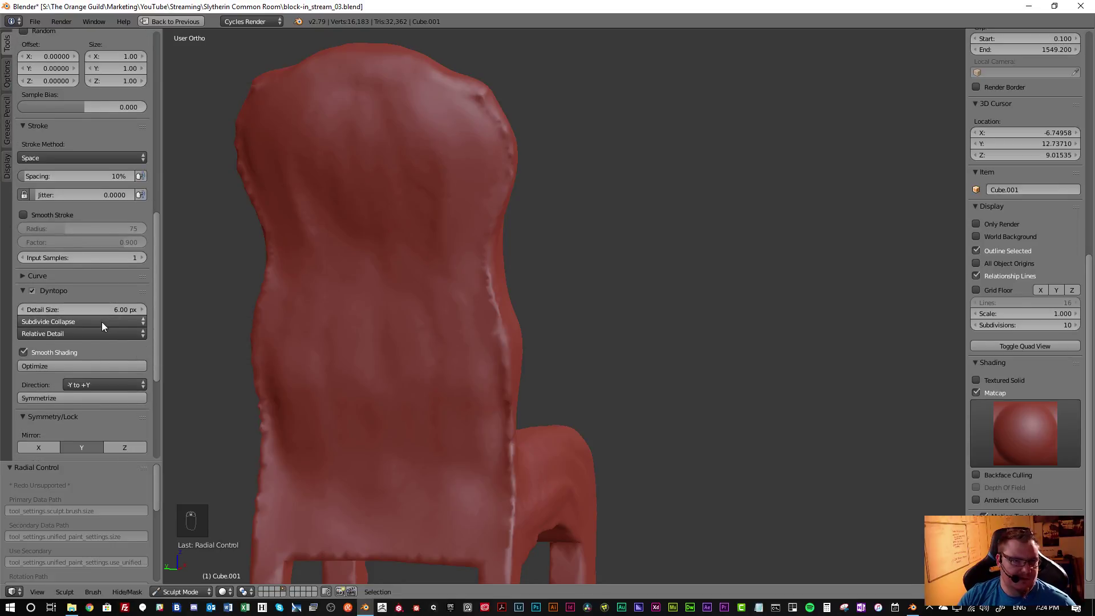
mouse_move(444, 310)
left_mouse_down()
mouse_move(454, 263)
mouse_move(468, 260)
mouse_move(469, 403)
mouse_move(453, 364)
mouse_move(447, 450)
mouse_move(420, 315)
mouse_move(396, 308)
mouse_move(386, 430)
mouse_move(398, 248)
mouse_move(443, 240)
left_mouse_up()
key("f")
left_click_drag(413, 107, 418, 204)
mouse_move(361, 85)
left_mouse_down()
mouse_move(404, 247)
mouse_move(435, 217)
mouse_move(445, 272)
left_mouse_up()
mouse_move(445, 271)
middle_mouse_down()
mouse_move(380, 280)
mouse_move(466, 128)
middle_mouse_up()
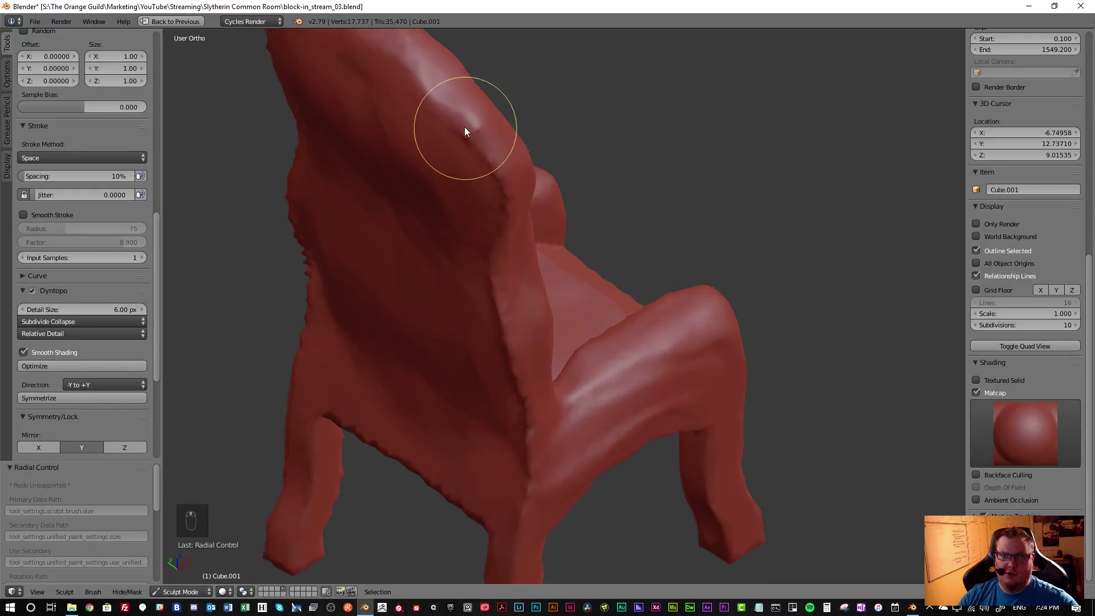
Resize the brush again and scrape the rear corner and side of the backrest down to the armrest and rear leg
scroll(465, 128, "up", 3)
key("f")
mouse_move(478, 143)
left_mouse_down()
mouse_move(456, 108)
mouse_move(481, 117)
mouse_move(453, 101)
mouse_move(501, 142)
mouse_move(535, 209)
left_mouse_up()
left_click(452, 101)
mouse_move(535, 210)
middle_mouse_down()
mouse_move(484, 159)
mouse_move(497, 198)
middle_mouse_up()
scroll(497, 198, "down", 2)
mouse_move(498, 199)
left_mouse_down()
mouse_move(498, 142)
mouse_move(511, 310)
mouse_move(537, 363)
left_mouse_up()
middle_click_drag(536, 363, 533, 374)
mouse_move(533, 374)
left_mouse_down()
mouse_move(543, 460)
mouse_move(574, 461)
left_mouse_up()
middle_click_drag(574, 461, 587, 215, "shift")
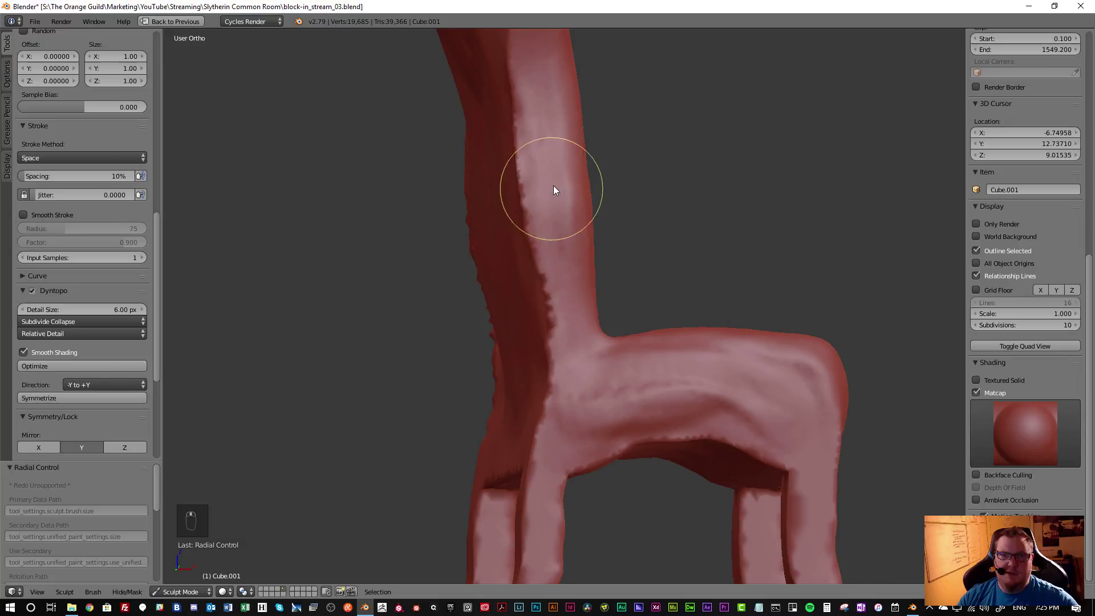
mouse_move(572, 266)
left_mouse_down()
mouse_move(548, 178)
mouse_move(570, 333)
mouse_move(549, 215)
left_mouse_up()
mouse_move(549, 215)
middle_mouse_down()
mouse_move(592, 302)
mouse_move(555, 269)
middle_mouse_up()
Switch to the Inflate/Deflate brush and inflate the sharp rear corner edge of the backrest
scroll(86, 132, "up", 12)
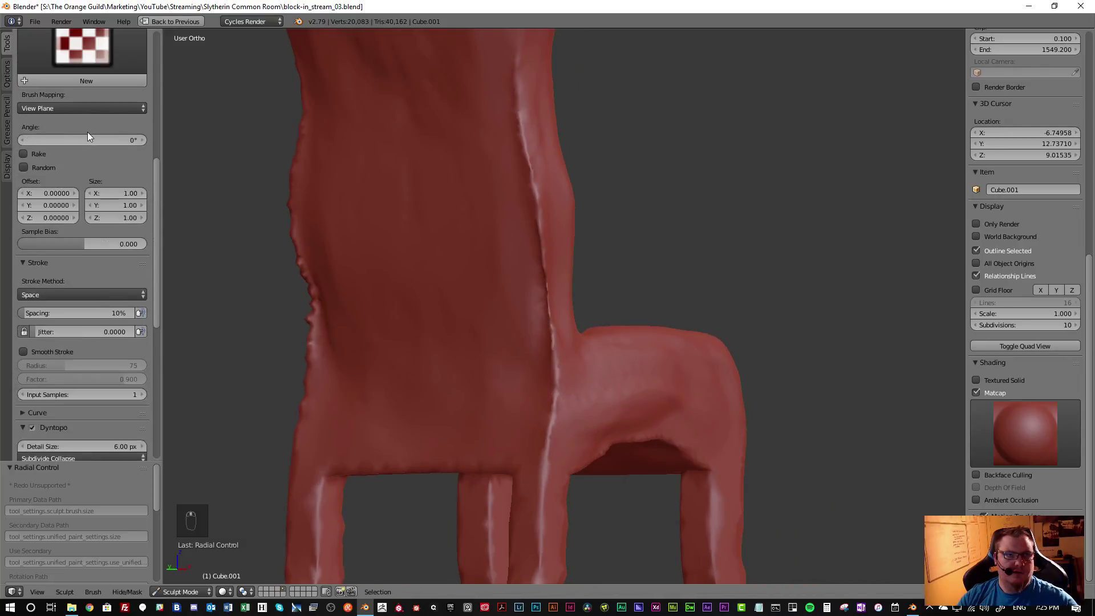
scroll(80, 97, "up", 4)
left_click(83, 82)
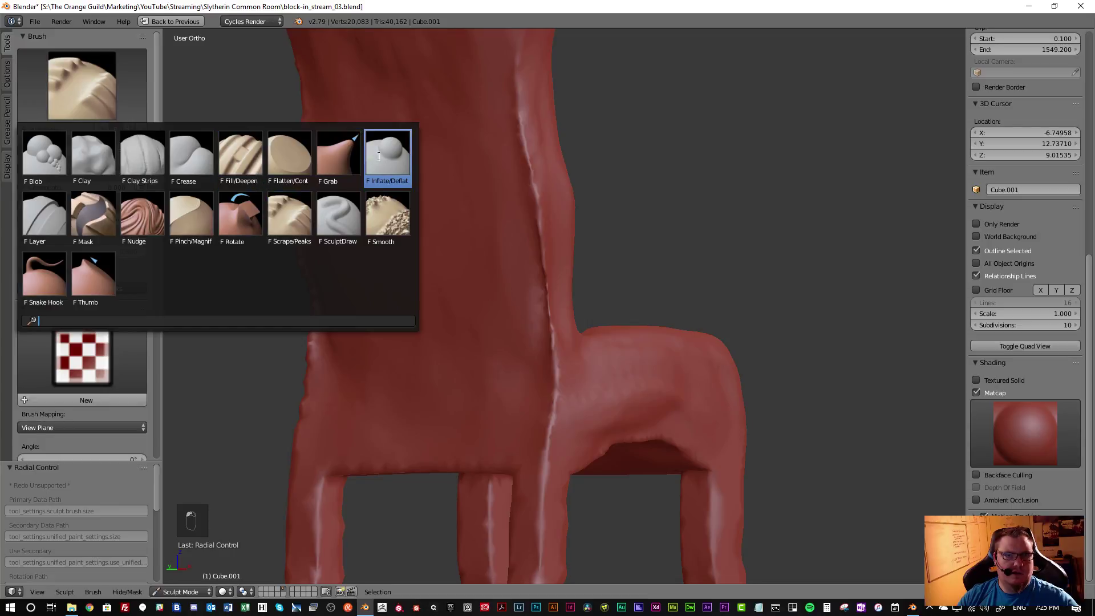
left_click(386, 159)
mouse_move(518, 108)
left_mouse_down()
mouse_move(556, 382)
mouse_move(546, 451)
mouse_move(536, 399)
left_mouse_up()
Switch to the Flatten/Contrast brush and flatten the backrest's rear corner edge down to the rear leg
left_click(83, 82)
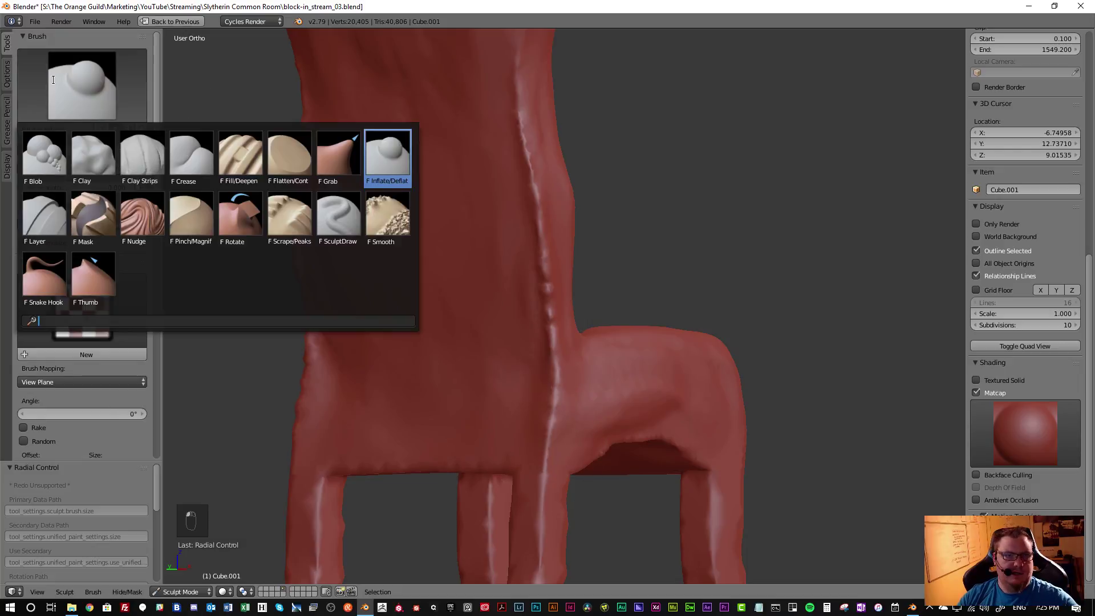
left_click(287, 162)
mouse_move(525, 112)
left_mouse_down()
mouse_move(550, 313)
mouse_move(544, 471)
mouse_move(547, 317)
left_mouse_up()
Switch to Clay Strips, build up the side of the backrest down to the armrest, and smooth the strokes
left_click(83, 82)
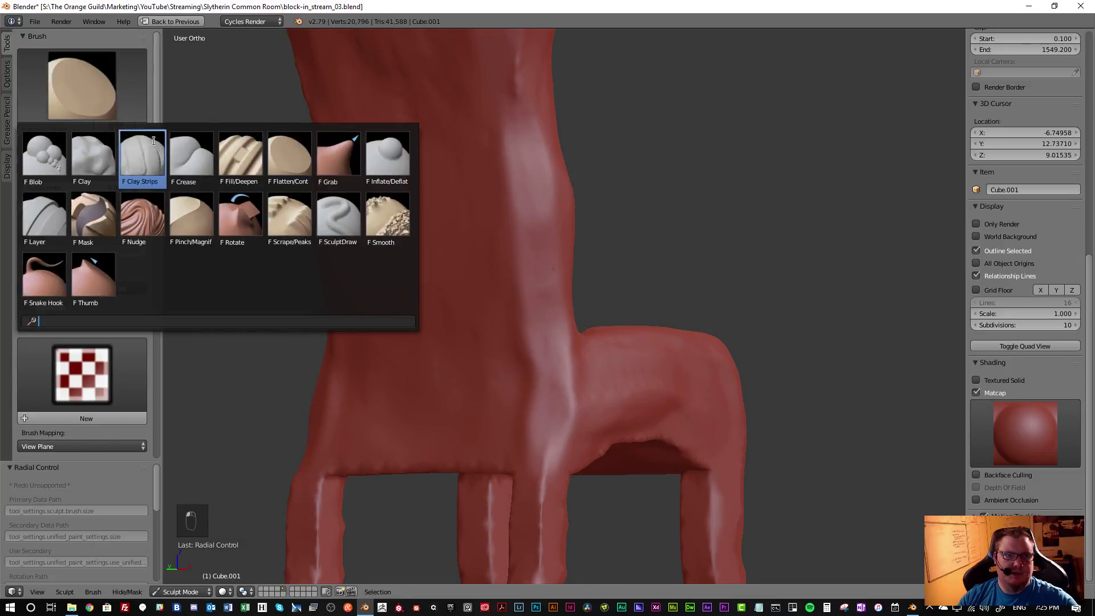
left_click(151, 158)
mouse_move(531, 306)
middle_mouse_down()
mouse_move(436, 310)
mouse_move(447, 313)
middle_mouse_up()
mouse_move(537, 128)
left_mouse_down()
mouse_move(569, 361)
mouse_move(569, 352)
left_mouse_up()
key("s")
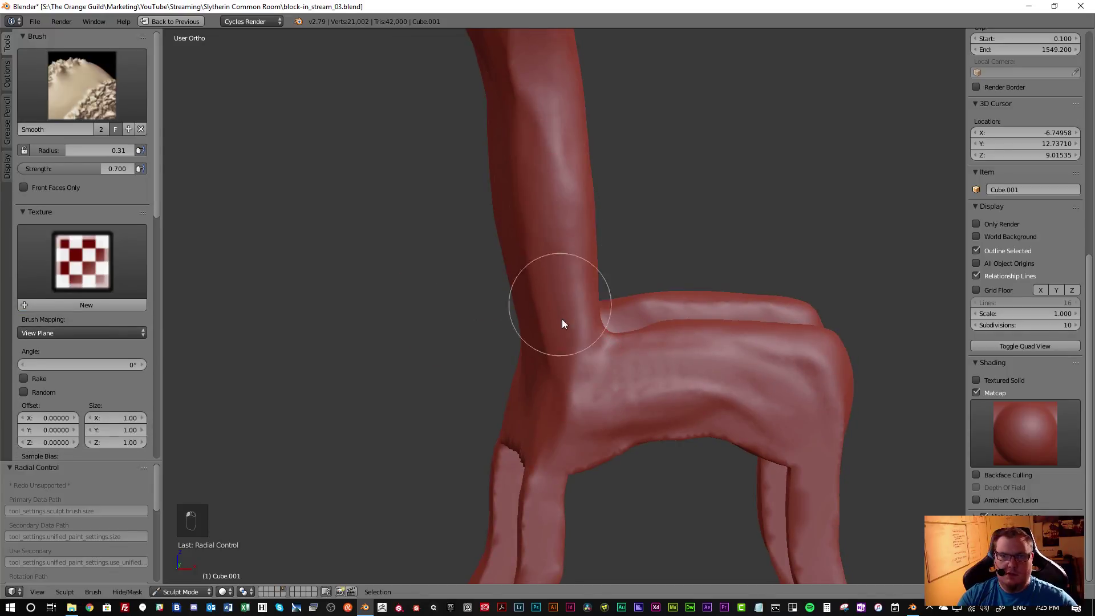
left_click_drag(560, 278, 561, 297, "shift")
mouse_move(534, 114)
left_mouse_down("shift")
mouse_move(526, 61)
mouse_move(528, 85)
left_mouse_up("shift")
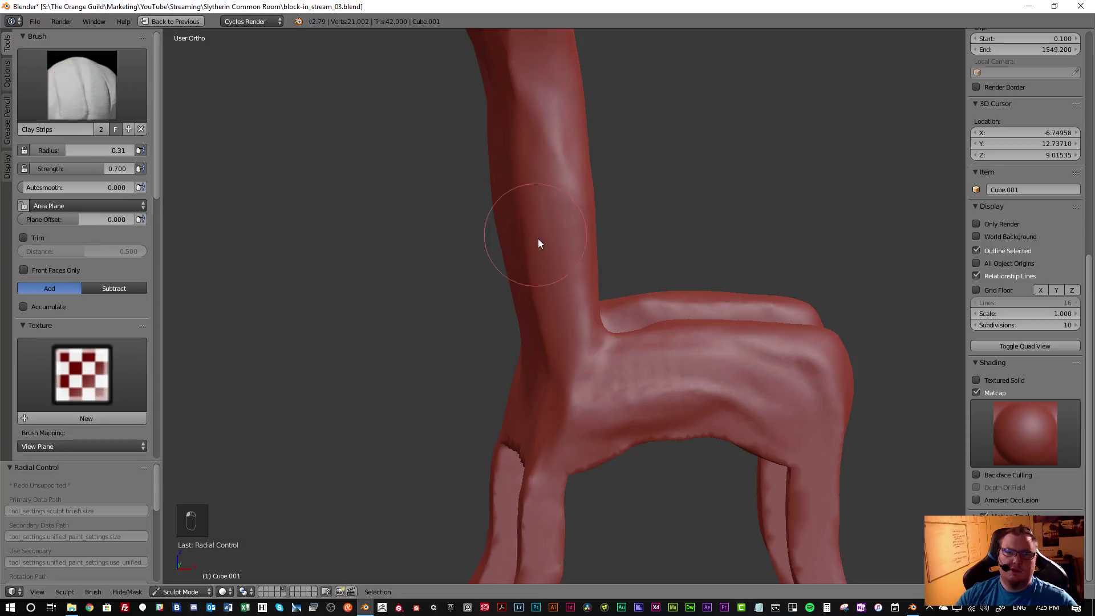
Use the Flatten/Contrast brush to even out the side of the backrest and the outer side of the armrest
scroll(534, 308, "down", 3)
mouse_move(529, 282)
middle_mouse_down()
mouse_move(635, 268)
mouse_move(490, 247)
middle_mouse_up()
left_click(82, 84)
left_click(291, 160)
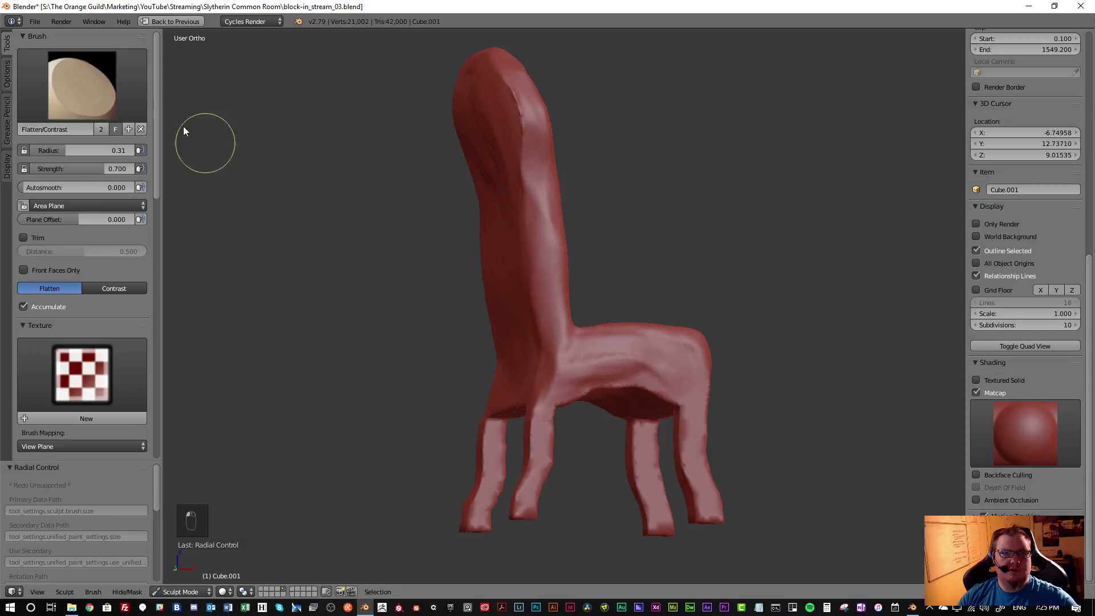
middle_click_drag(556, 197, 538, 193)
mouse_move(538, 194)
left_mouse_down()
mouse_move(549, 235)
mouse_move(537, 169)
mouse_move(549, 295)
left_mouse_up()
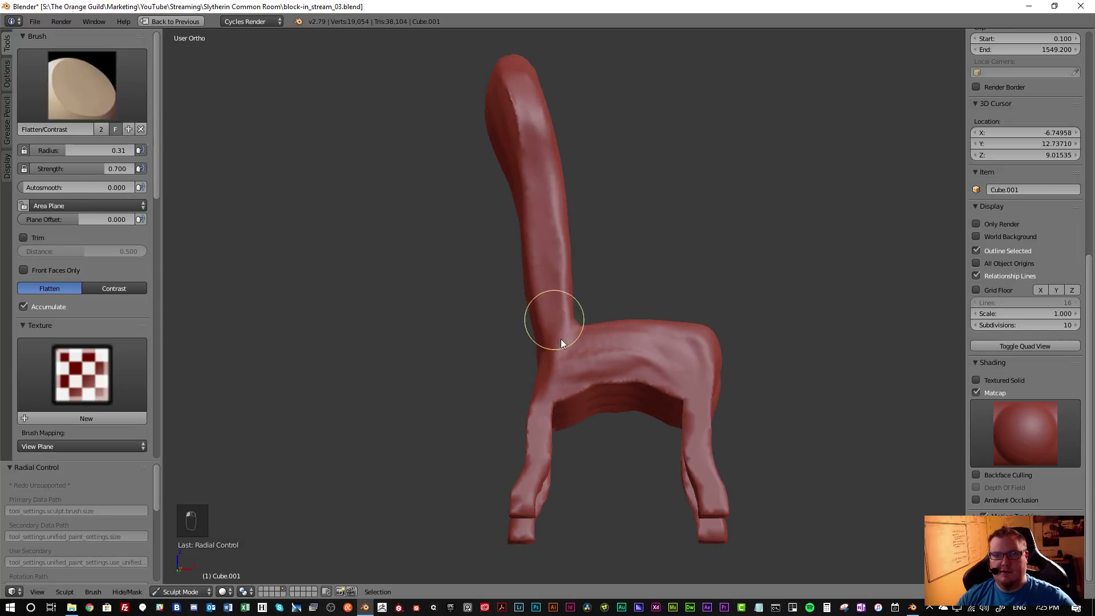
mouse_move(538, 347)
middle_mouse_down()
mouse_move(665, 371)
mouse_move(596, 371)
mouse_move(568, 356)
middle_mouse_up()
mouse_move(558, 370)
left_mouse_down()
mouse_move(560, 357)
mouse_move(631, 371)
mouse_move(599, 366)
mouse_move(631, 371)
mouse_move(611, 359)
mouse_move(641, 344)
mouse_move(594, 327)
mouse_move(682, 344)
mouse_move(670, 369)
left_mouse_up()
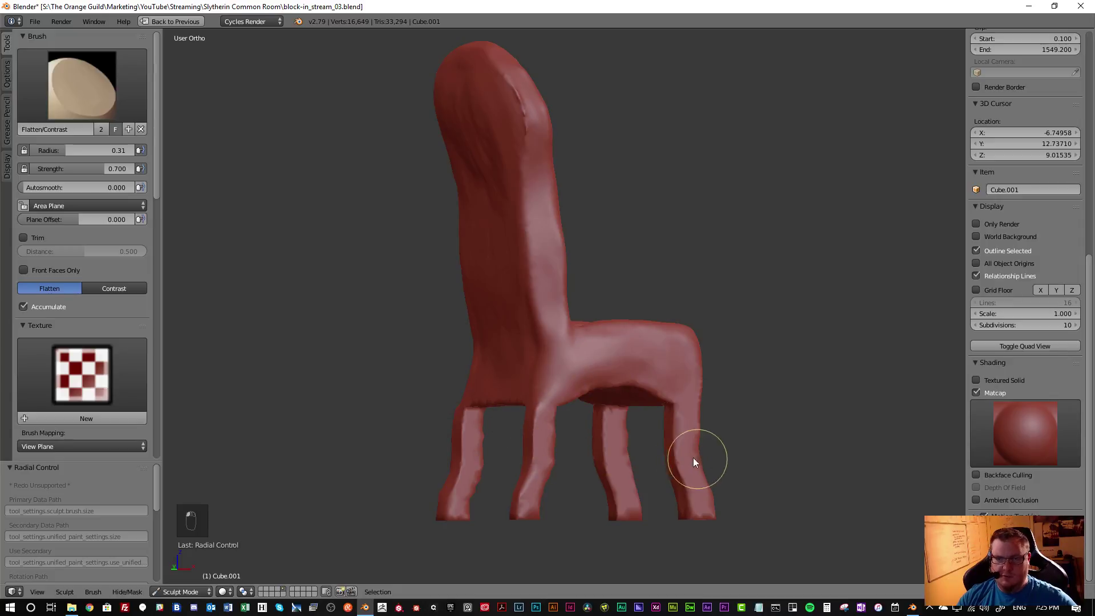
middle_click_drag(585, 457, 446, 311)
scroll(494, 318, "down", 3)
scroll(428, 318, "up", 3)
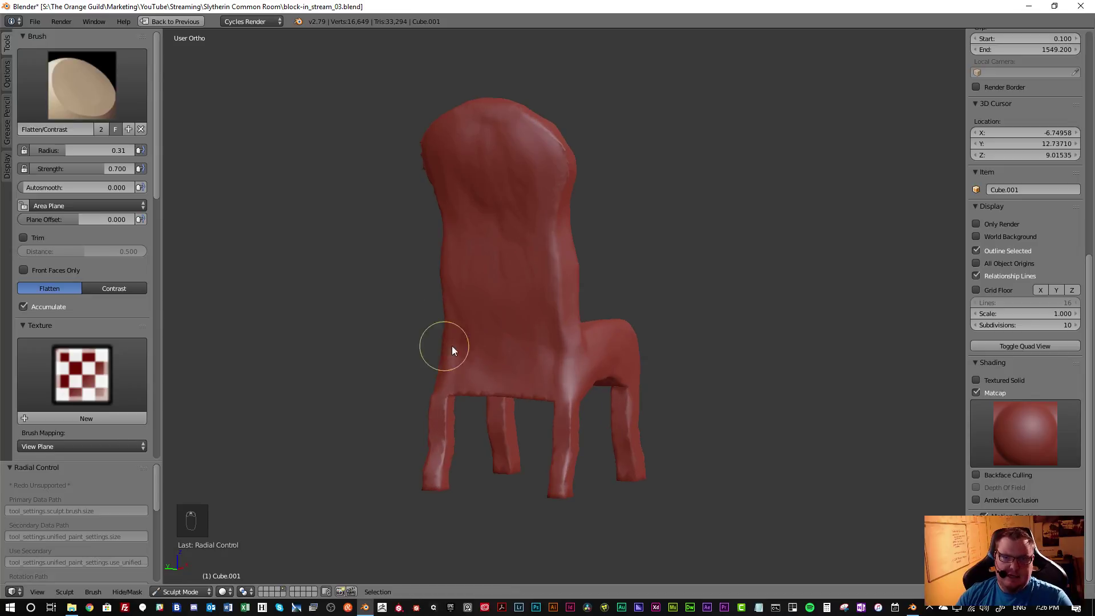
scroll(97, 315, "down", 15)
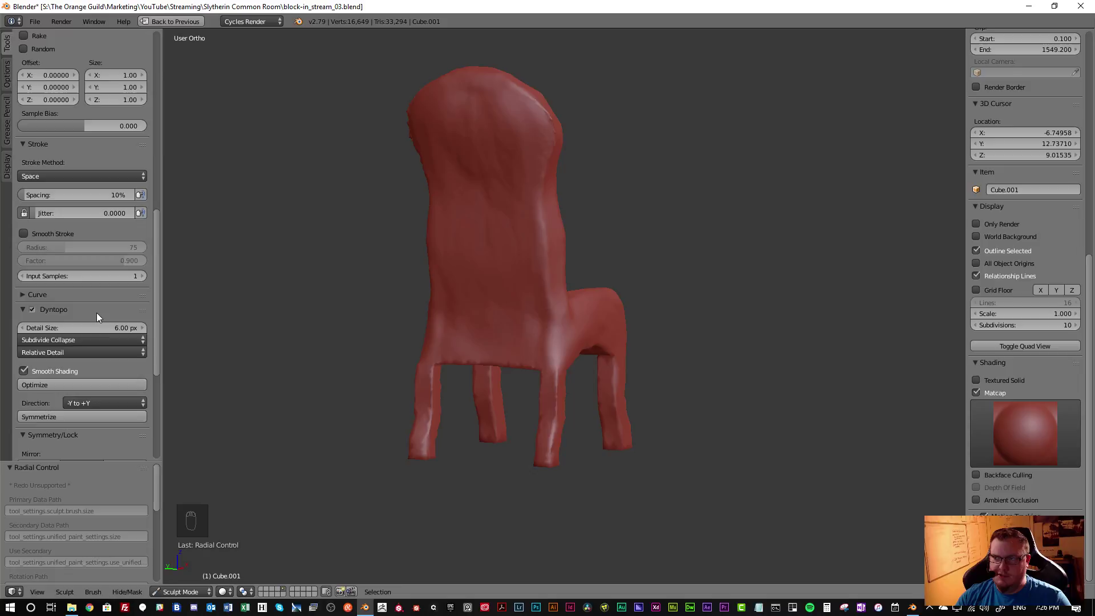
Review the Dyntopo detail refine methods and detail type methods, keeping Subdivide Collapse and Relative Detail
scroll(97, 315, "down", 5)
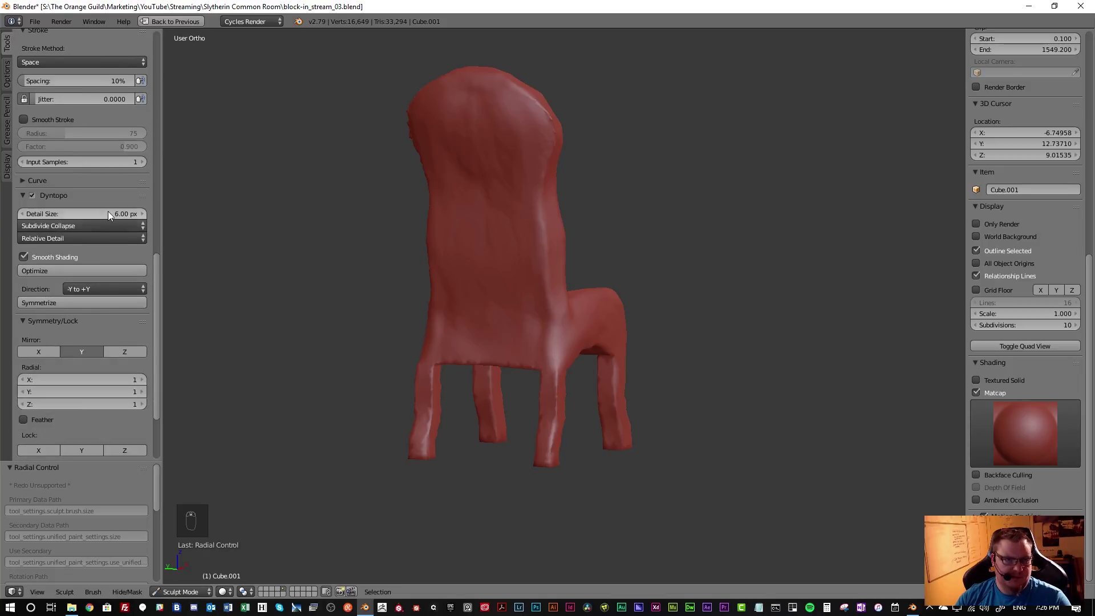
left_click(74, 225)
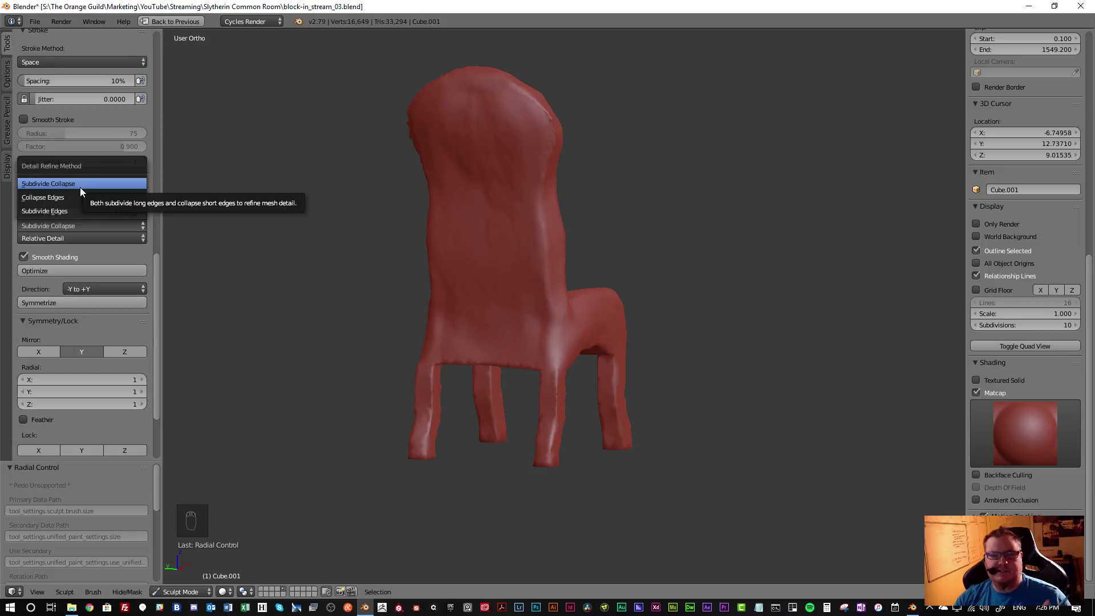
left_click(117, 183)
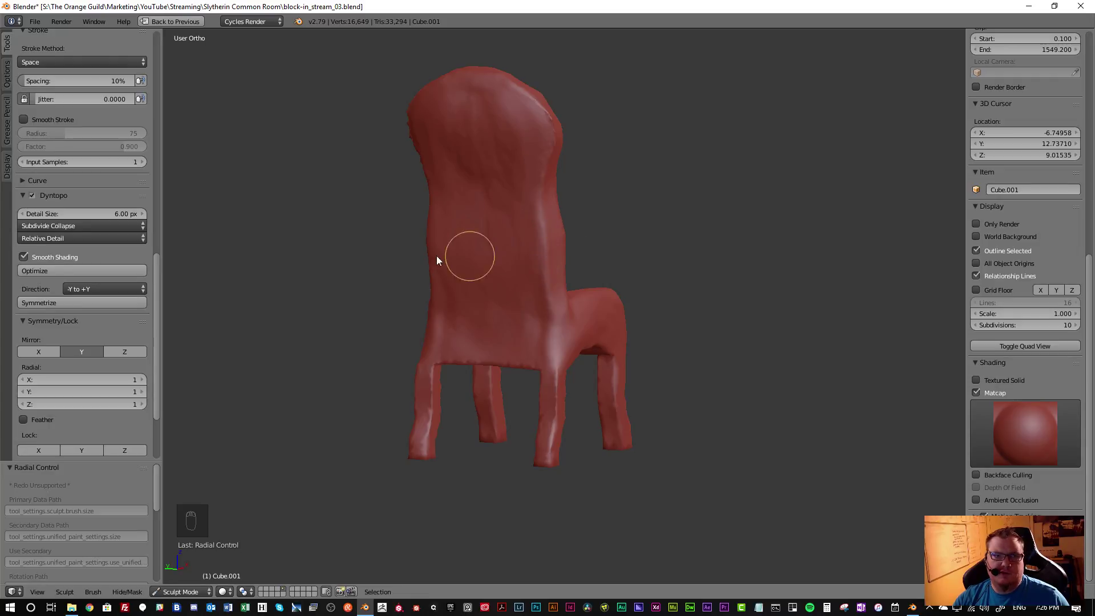
left_click(90, 227)
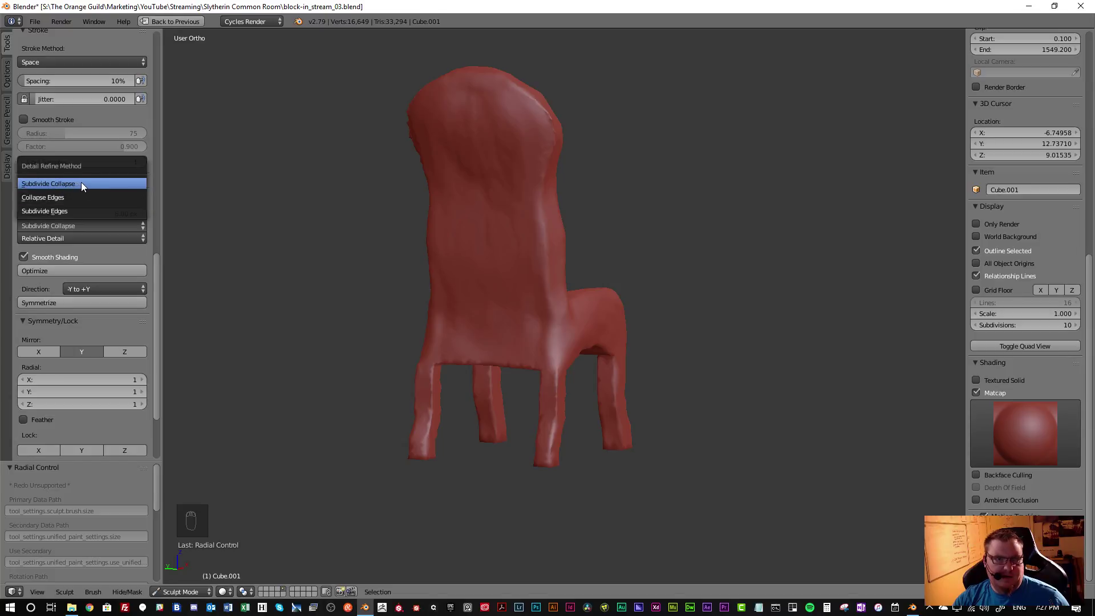
left_click(70, 237)
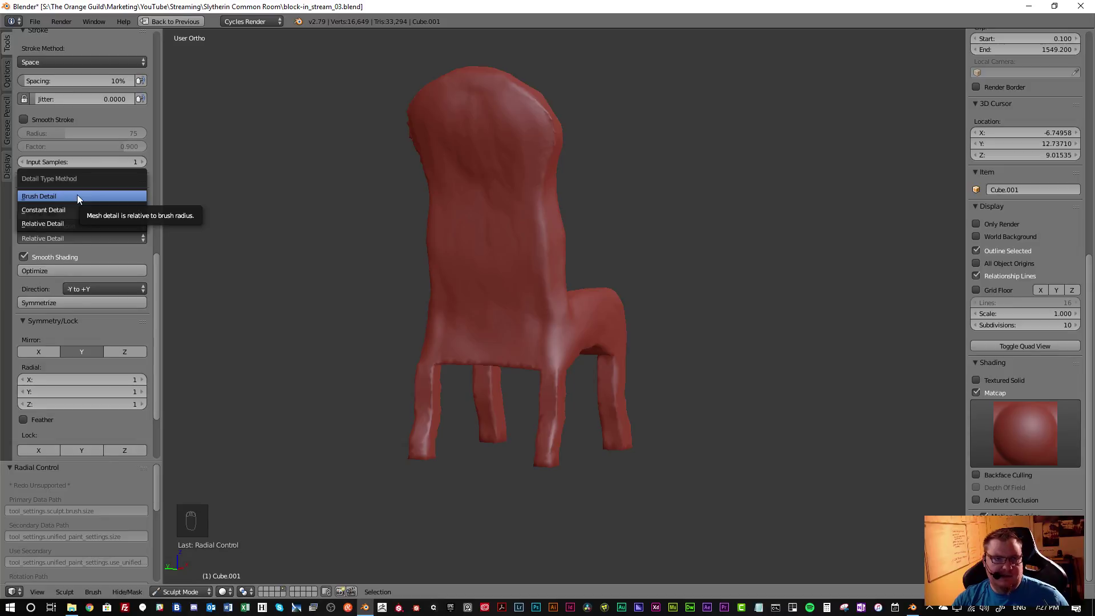
left_click(60, 223)
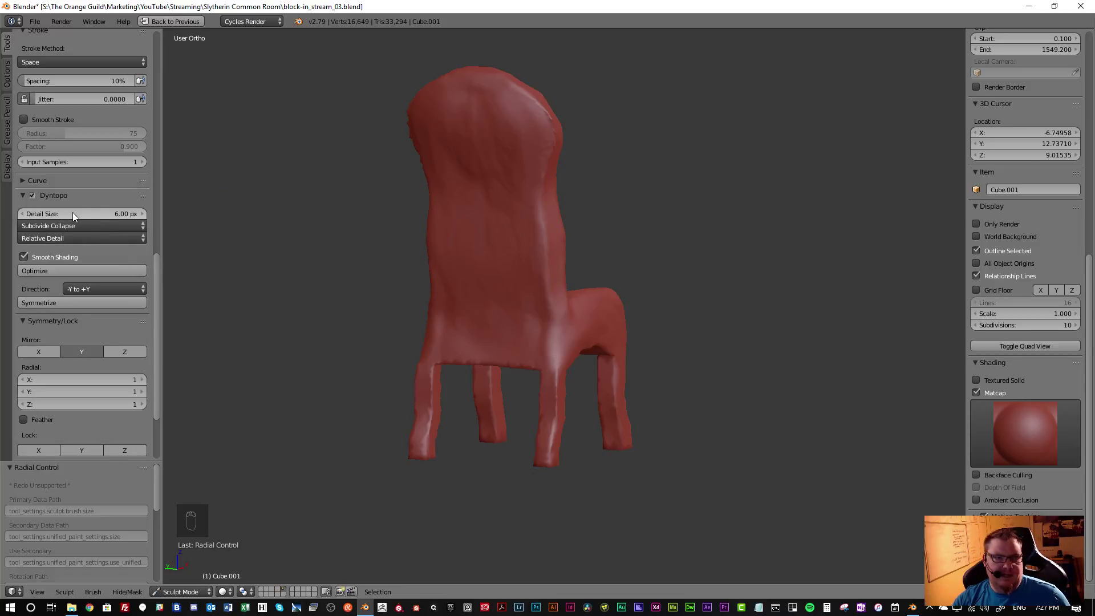
Check the brush radius setting and compare the brush's size against the lower backrest at different zoom levels
scroll(73, 213, "up", 10)
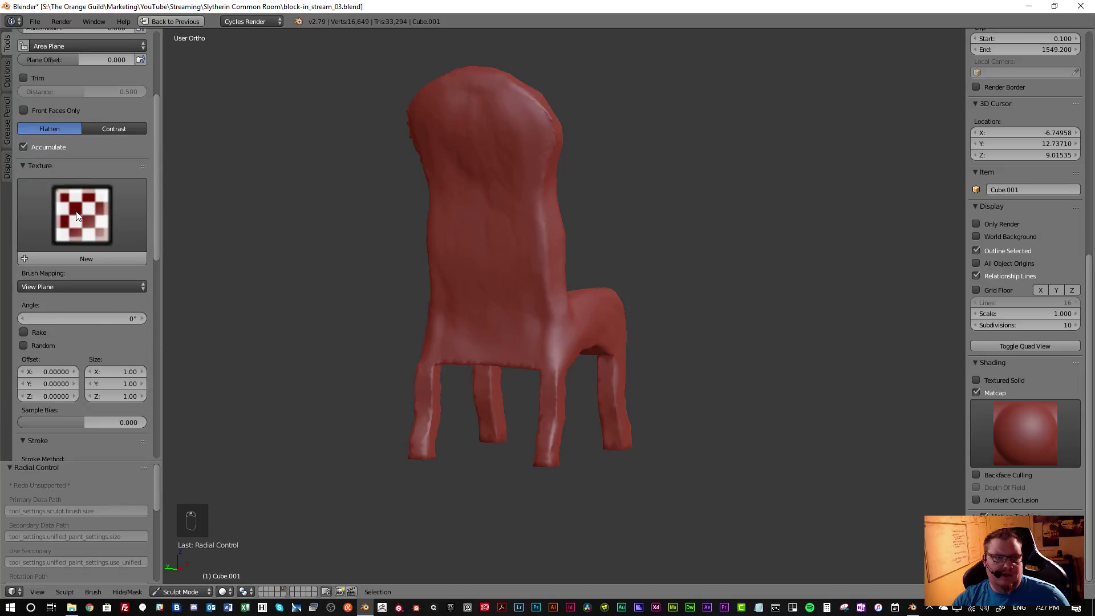
scroll(76, 216, "up", 6)
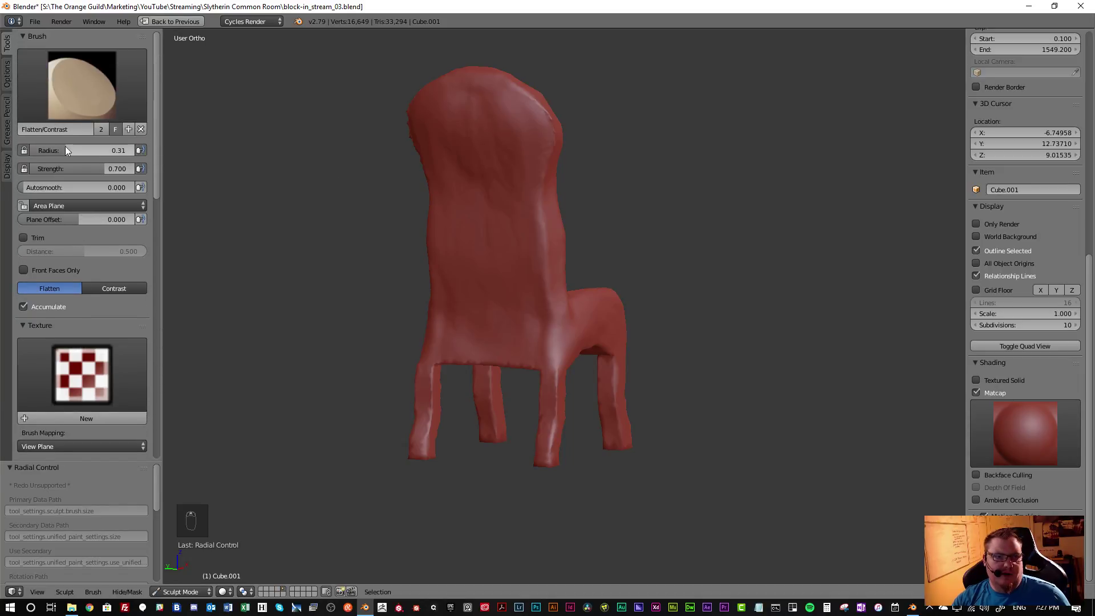
scroll(80, 188, "down", 12)
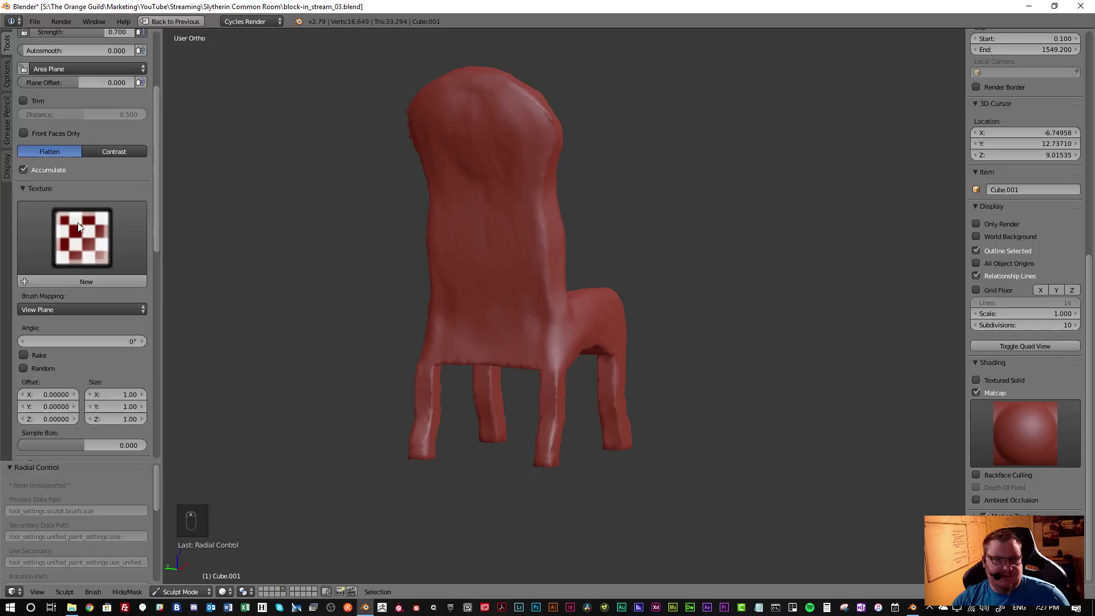
scroll(89, 224, "down", 8)
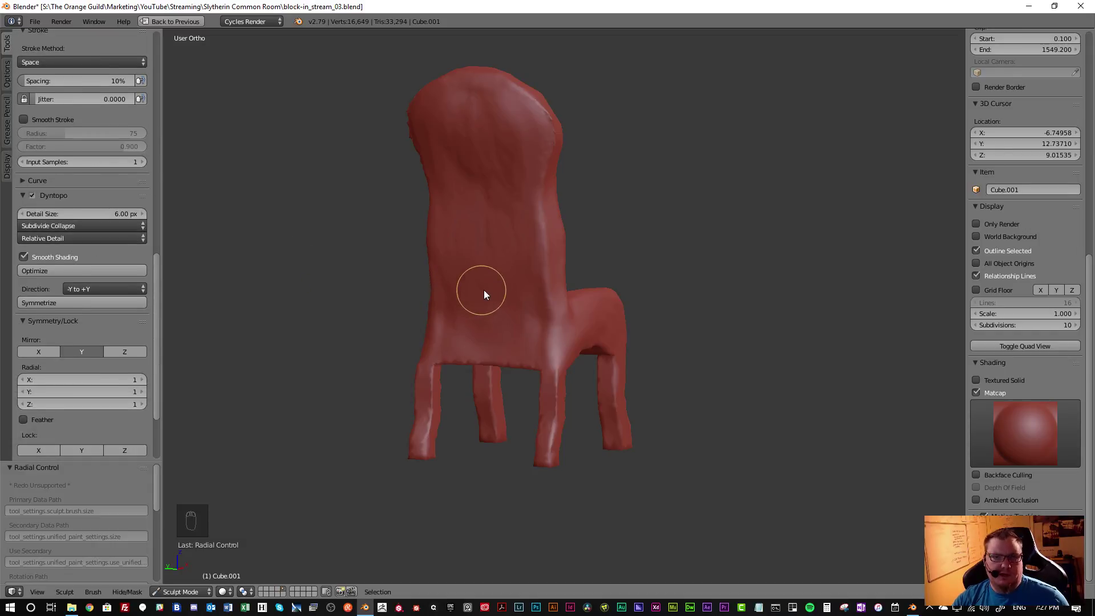
scroll(492, 312, "up", 6)
scroll(492, 313, "down", 4)
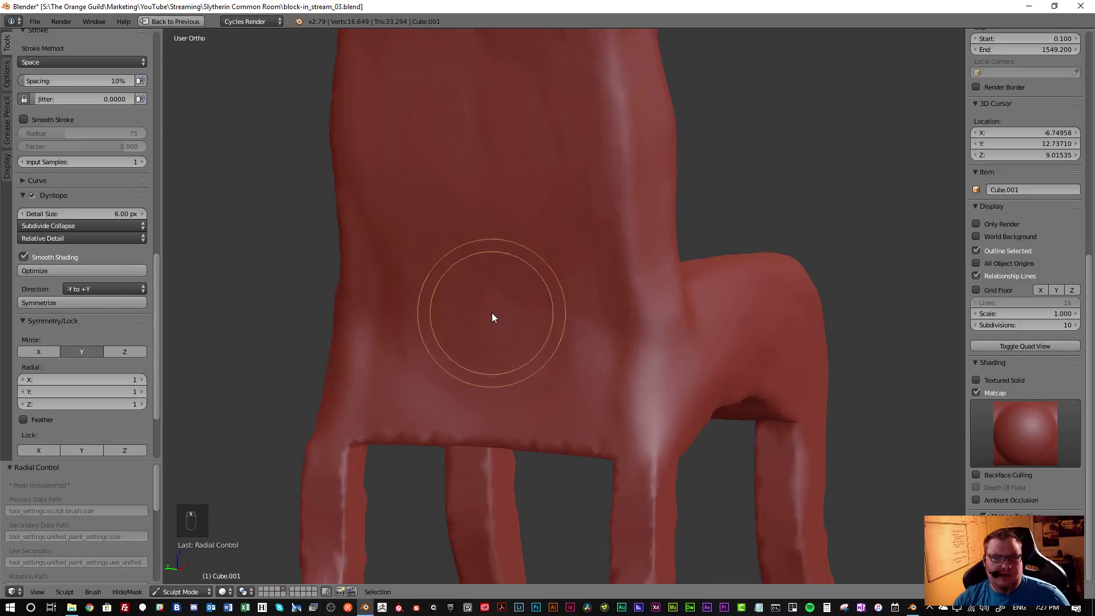
scroll(494, 311, "up", 3)
scroll(494, 311, "down", 1)
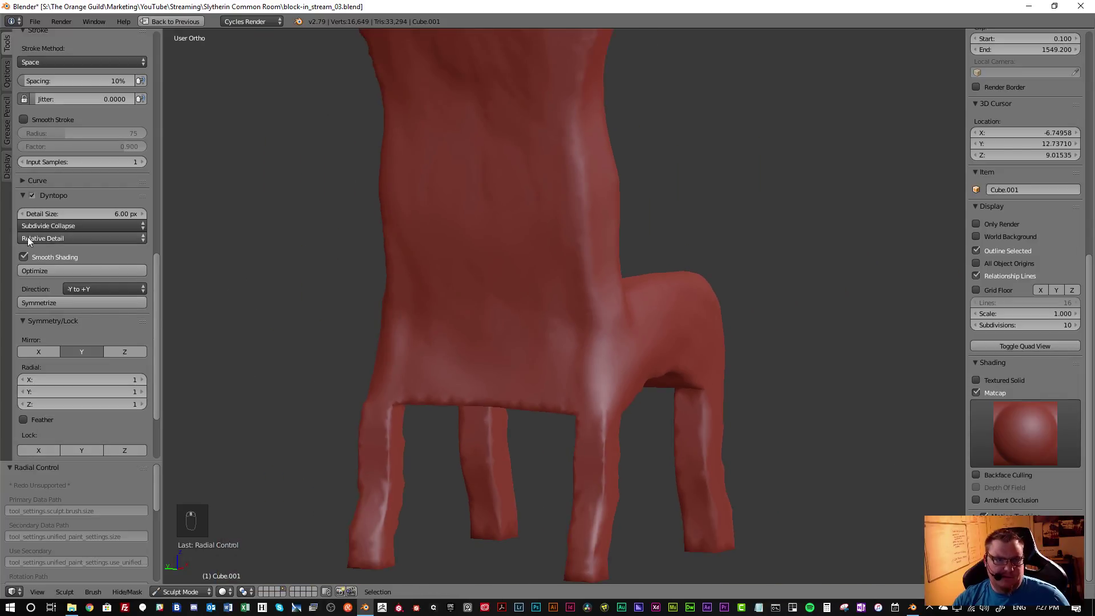
Recheck the Dyntopo refine and detail type choices while comparing brush coverage on the backrest at different zooms
left_click(51, 239)
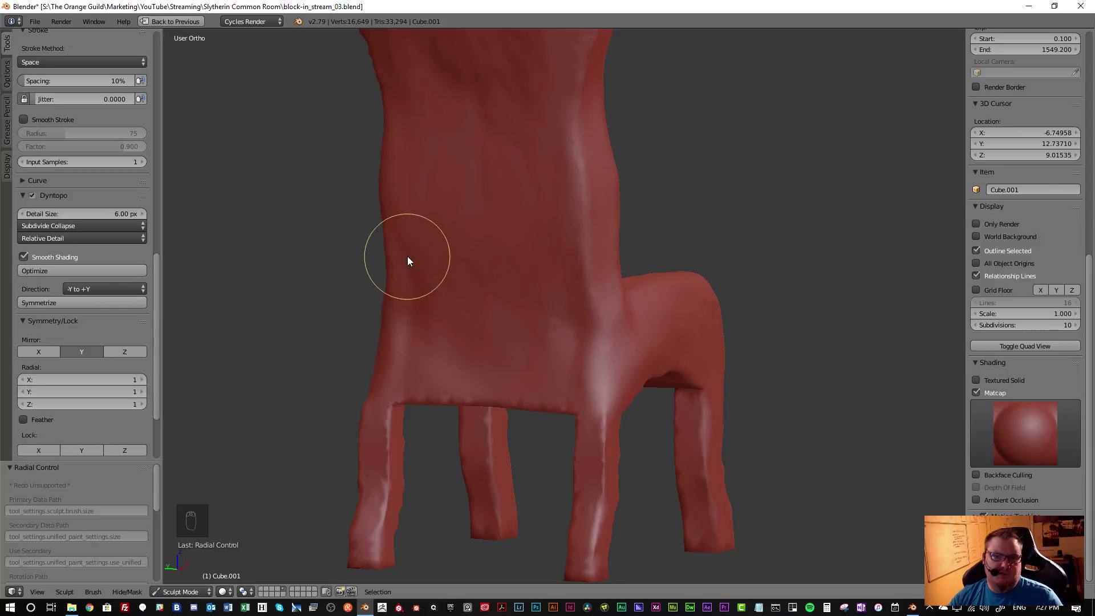
middle_click_drag(453, 260, 462, 261)
scroll(456, 257, "down", 1)
scroll(454, 259, "up", 3)
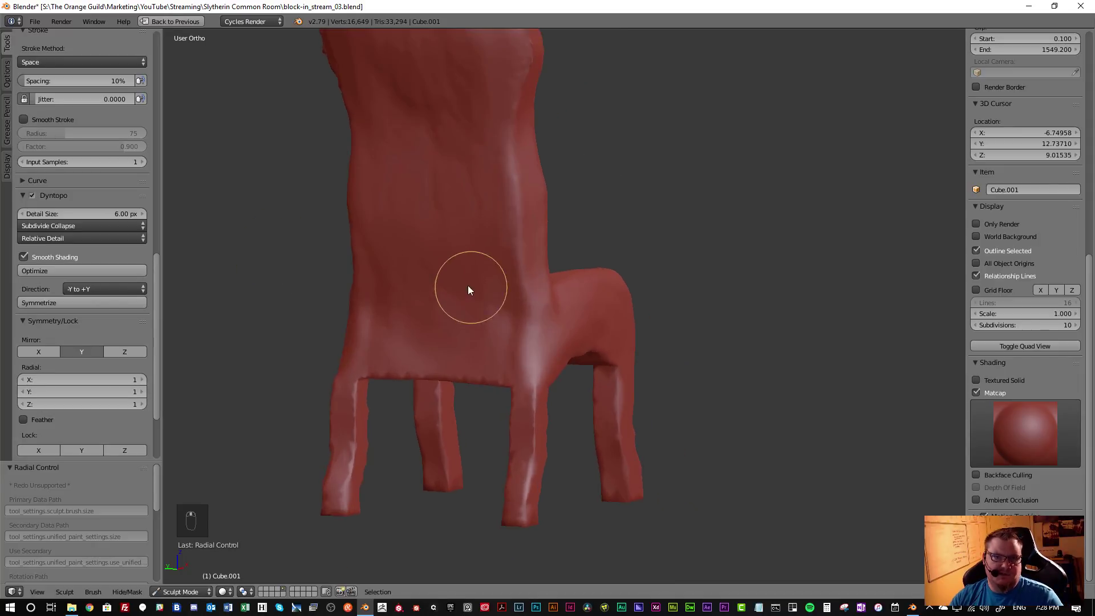
left_click(40, 226)
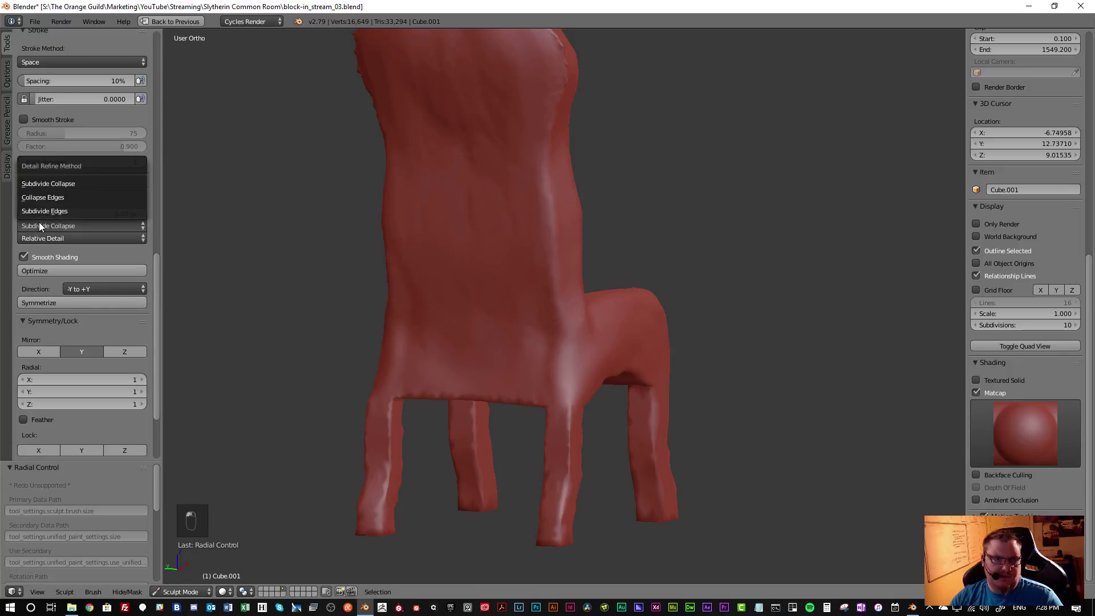
left_click(54, 238)
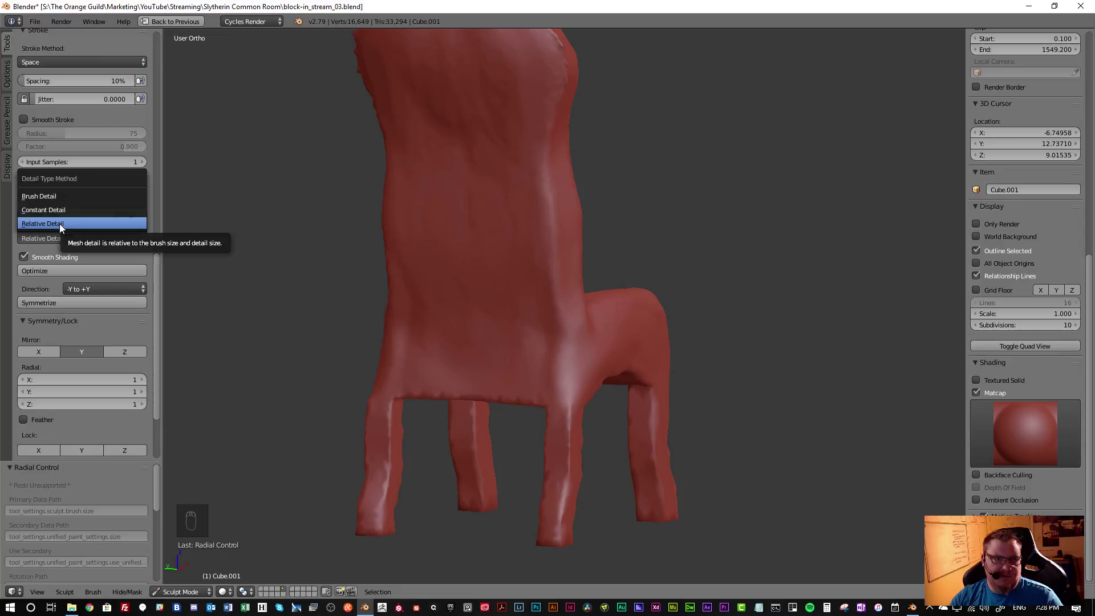
scroll(511, 298, "down", 4)
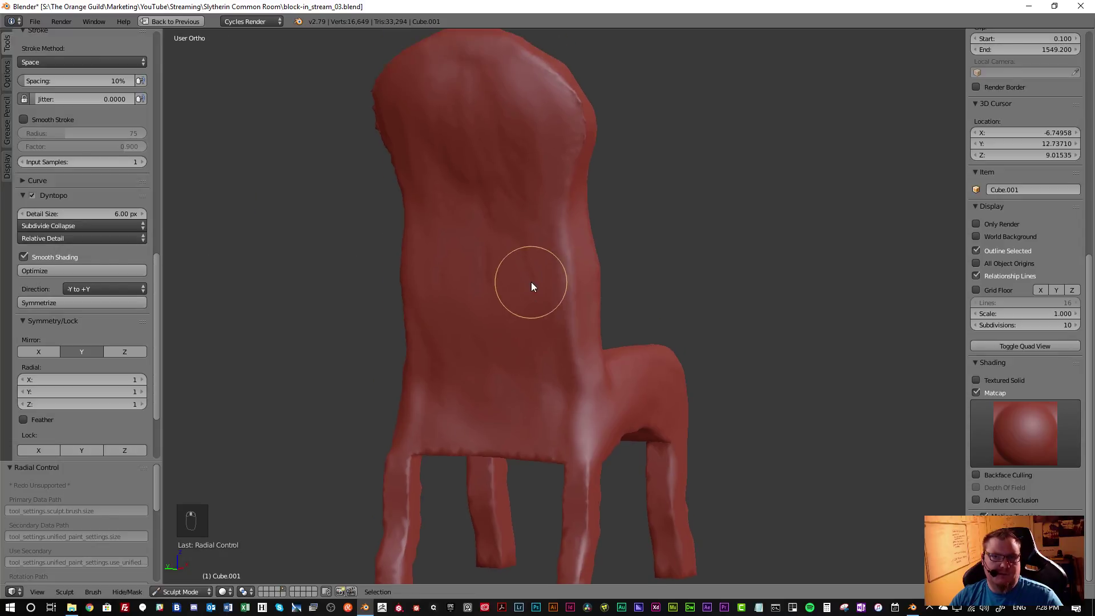
Try a flattening stroke along the lower rear edge of the backrest and undo it
middle_click_drag(502, 317, 477, 327)
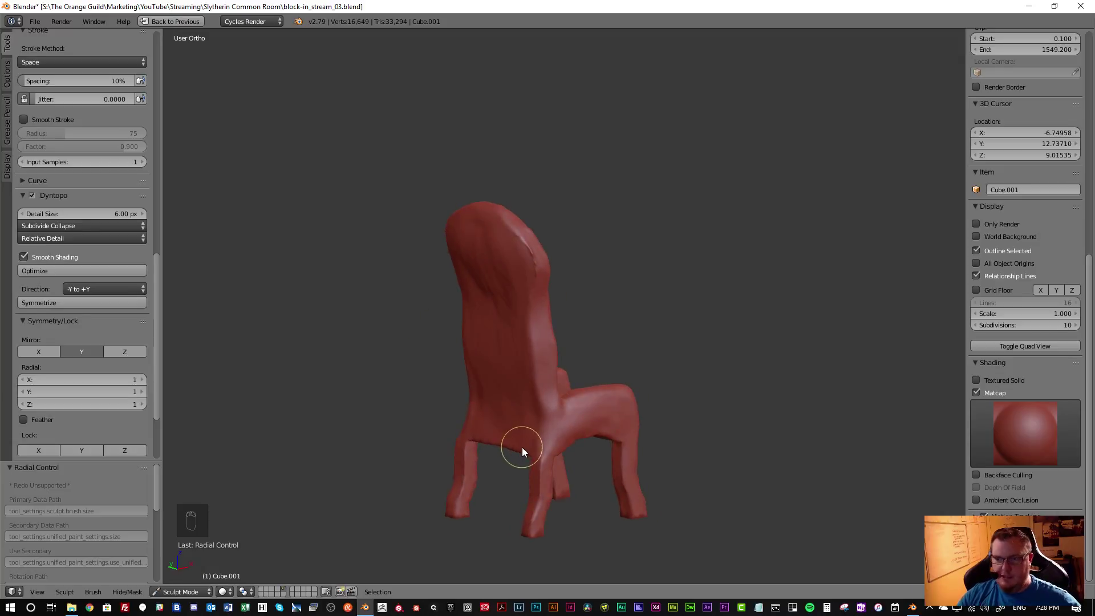
scroll(531, 451, "up", 4)
scroll(529, 410, "down", 3)
scroll(548, 365, "up", 2)
middle_click_drag(518, 398, 495, 401)
left_click_drag(502, 392, 533, 388)
middle_click_drag(513, 405, 521, 388)
key("ctrl+z")
Reduce the brush radius to about 0.15 and flatten the backrest's lower edge between the rear legs
key("f")
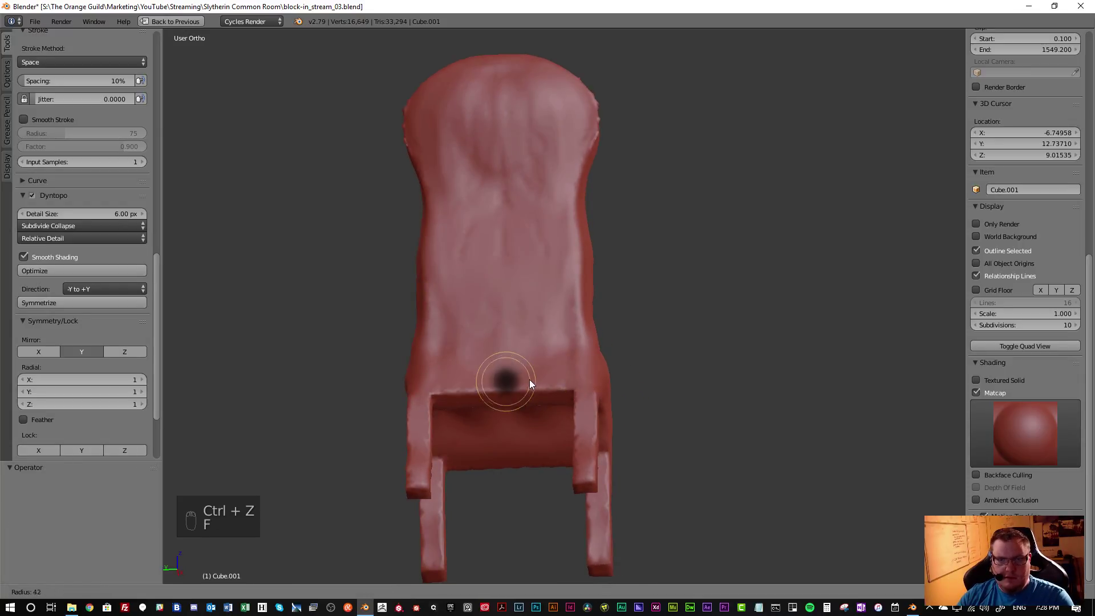
left_click(519, 379)
scroll(496, 397, "up", 3)
middle_click_drag(496, 401, 498, 344, "shift")
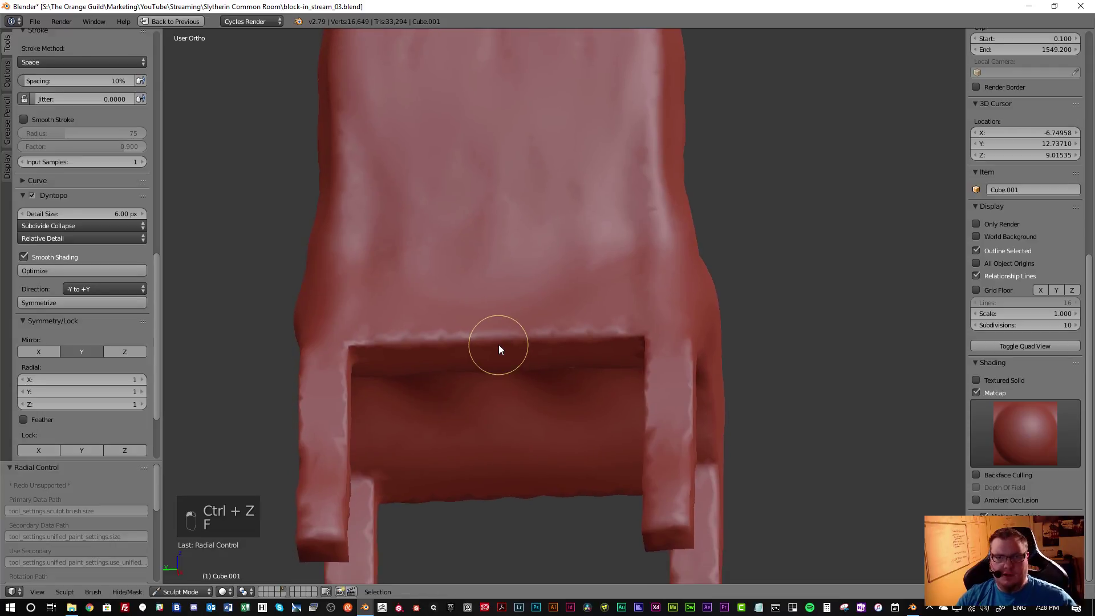
mouse_move(488, 340)
left_mouse_down()
mouse_move(631, 337)
mouse_move(424, 361)
left_mouse_up()
scroll(494, 342, "down", 1)
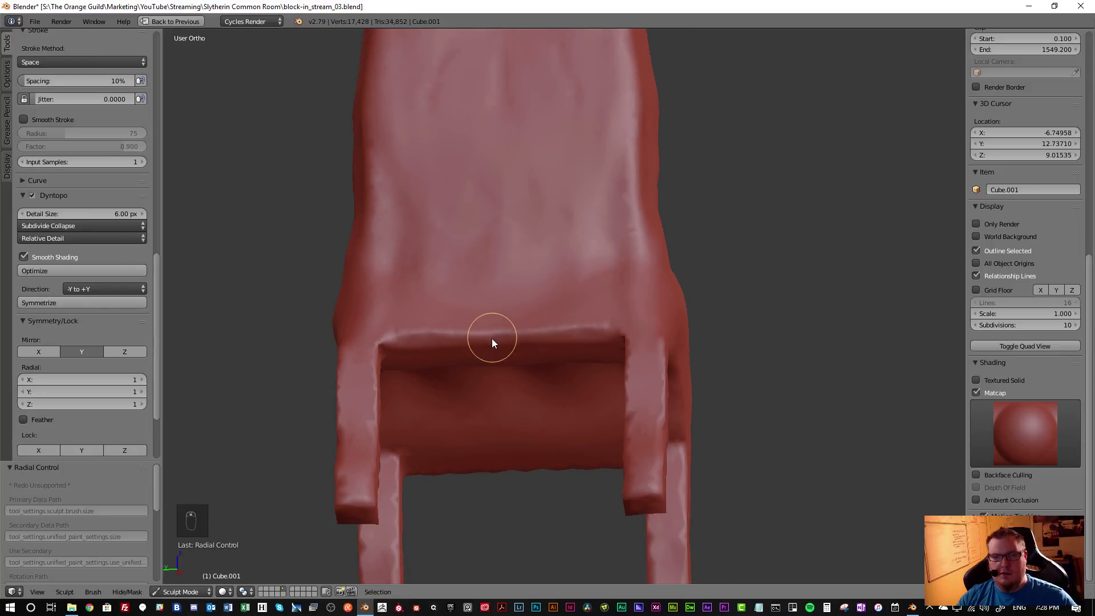
Switch to the Scrape/Peaks brush and scrape the backrest's lower edge between the rear legs into a rounded bevel
scroll(93, 170, "up", 12)
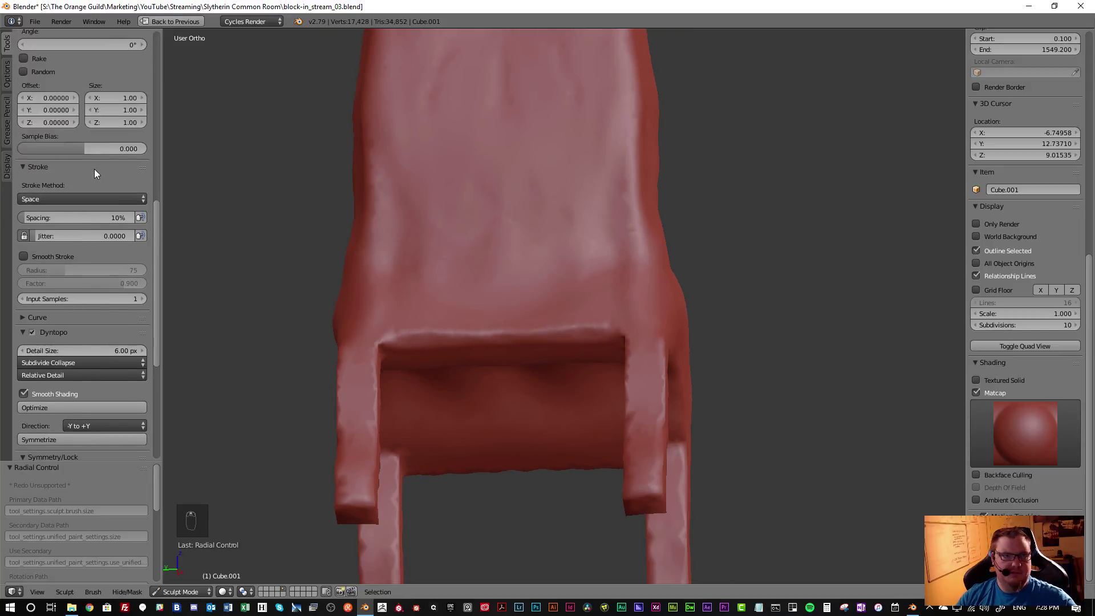
scroll(95, 151, "up", 7)
left_click(86, 88)
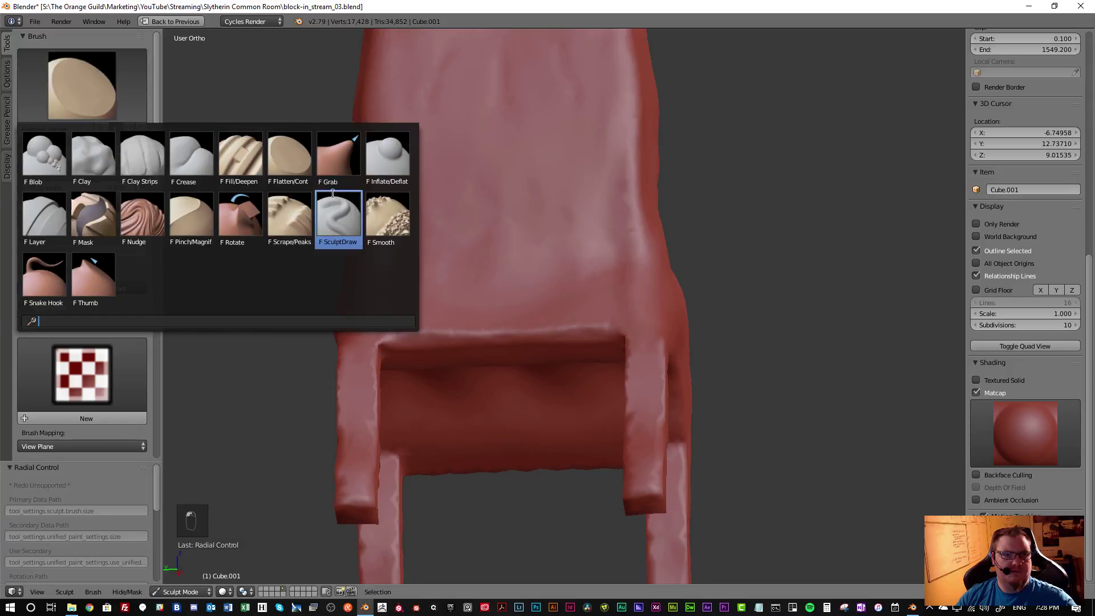
left_click(308, 221)
key("ctrl+z")
key("ctrl+z")
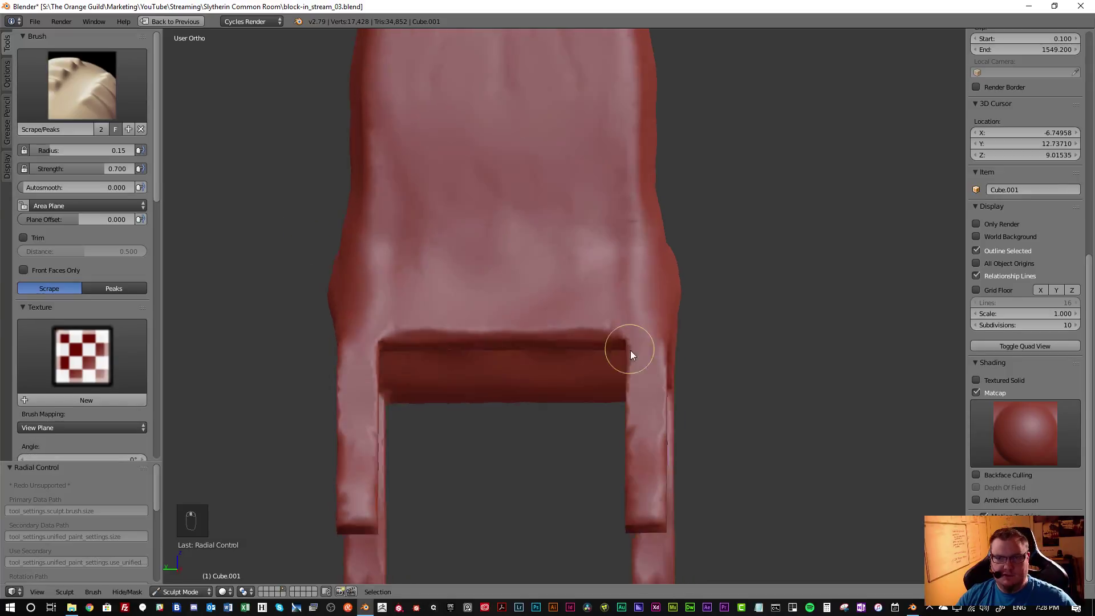
middle_click_drag(632, 367, 593, 319)
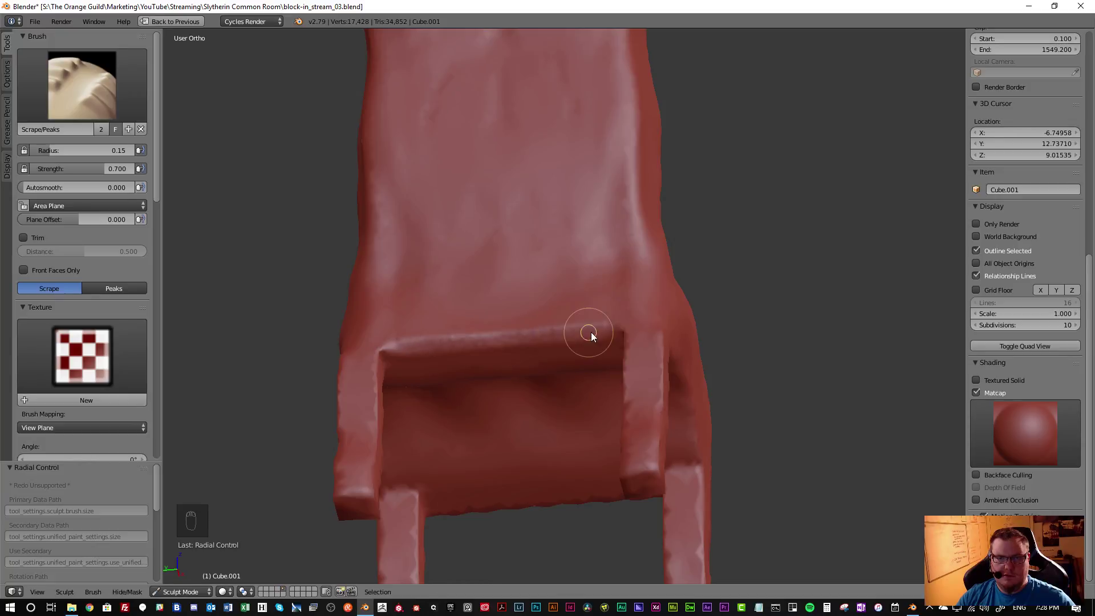
mouse_move(499, 340)
left_mouse_down()
mouse_move(621, 330)
mouse_move(487, 338)
mouse_move(594, 330)
left_mouse_up()
mouse_move(593, 330)
middle_mouse_down()
mouse_move(464, 364)
mouse_move(621, 295)
mouse_move(566, 299)
middle_mouse_up()
scroll(511, 315, "up", 2)
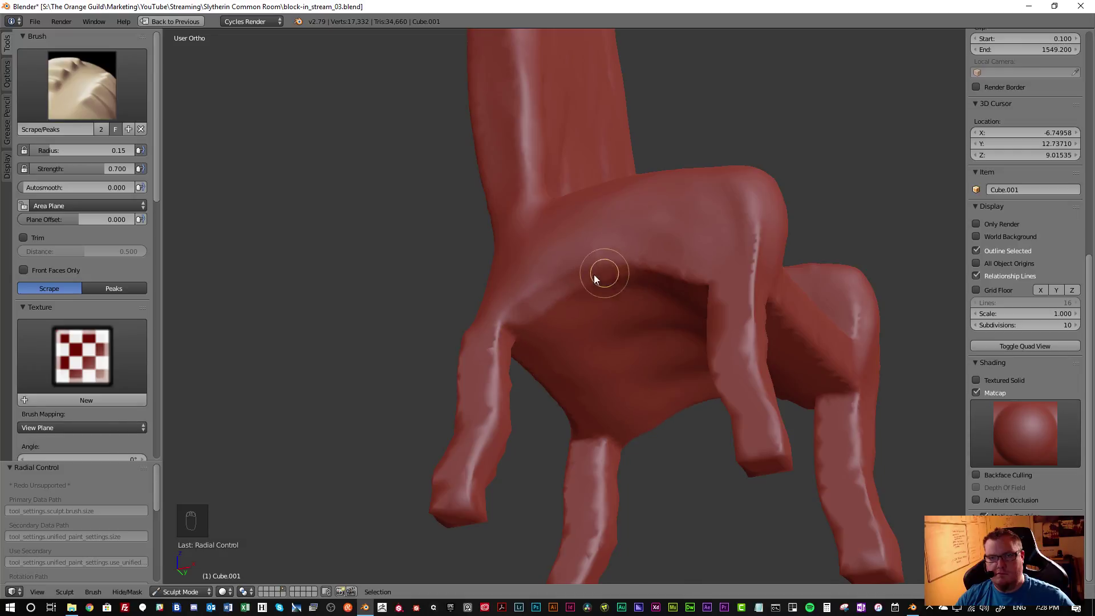
Scrape the lower edge of the chair's side below the armrest, between the rear and front legs
middle_click_drag(648, 272, 660, 294)
left_click_drag(637, 290, 692, 322)
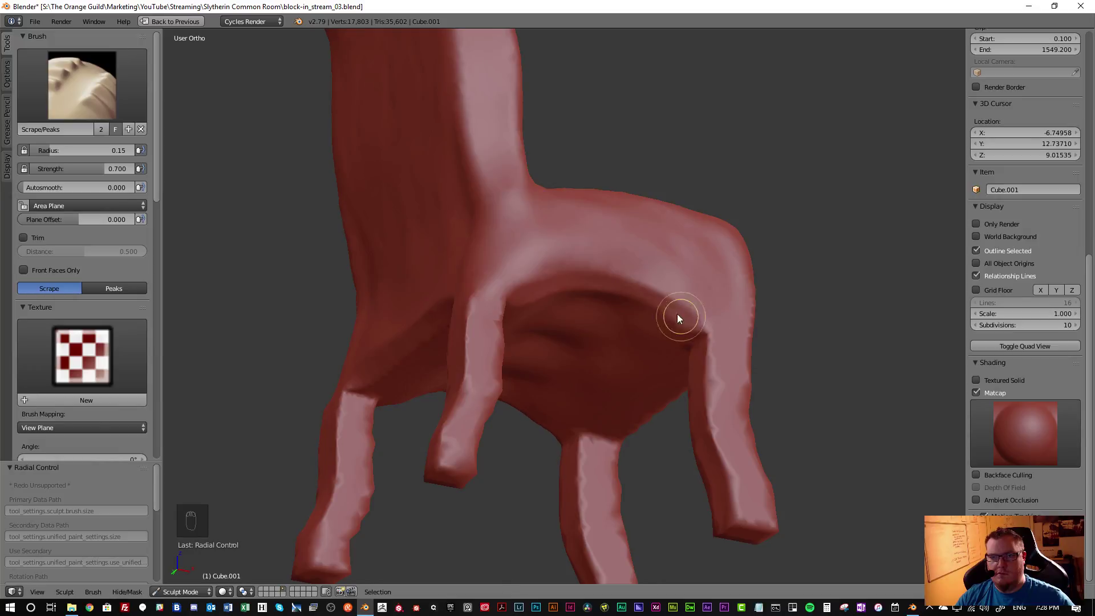
left_click_drag(546, 289, 622, 372)
scroll(621, 371, "down", 3)
mouse_move(621, 371)
middle_mouse_down()
mouse_move(601, 381)
mouse_move(682, 401)
mouse_move(681, 390)
middle_mouse_up()
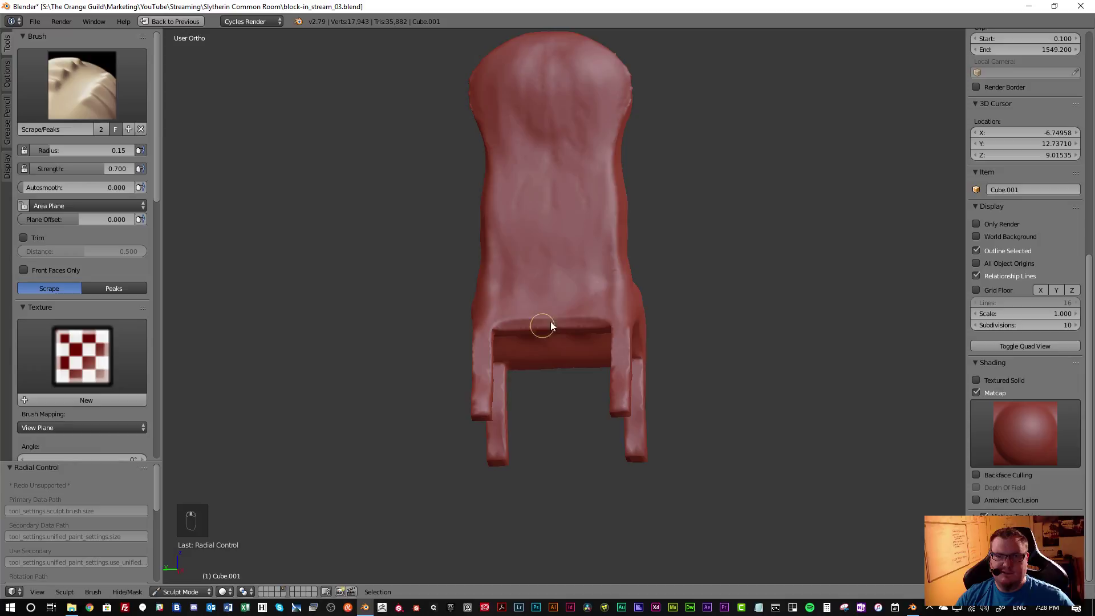
Increase the brush radius to 0.22 and scrape the lower side of the backrest just above the rear leg
middle_click_drag(569, 346, 635, 256)
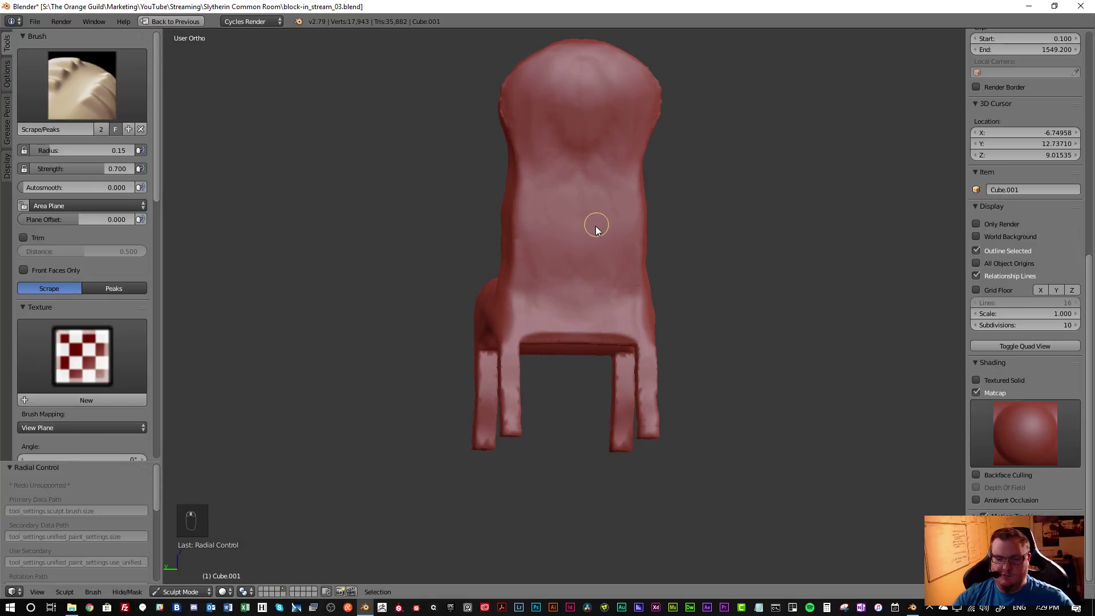
key("f")
left_click(594, 262)
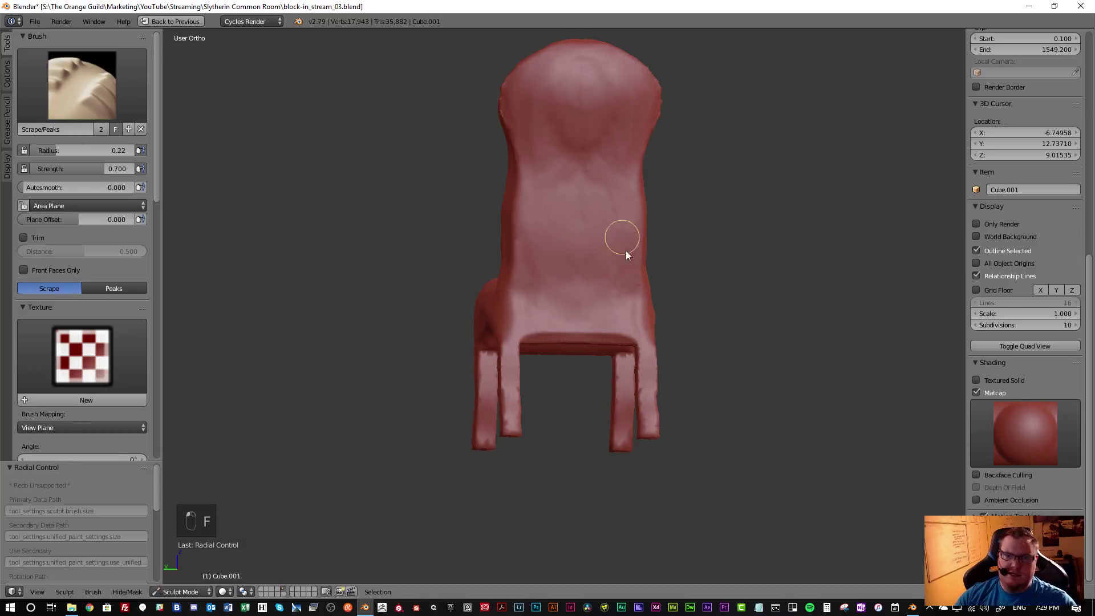
scroll(622, 235, "down", 3)
mouse_move(596, 334)
middle_mouse_down()
mouse_move(477, 344)
mouse_move(594, 322)
middle_mouse_up()
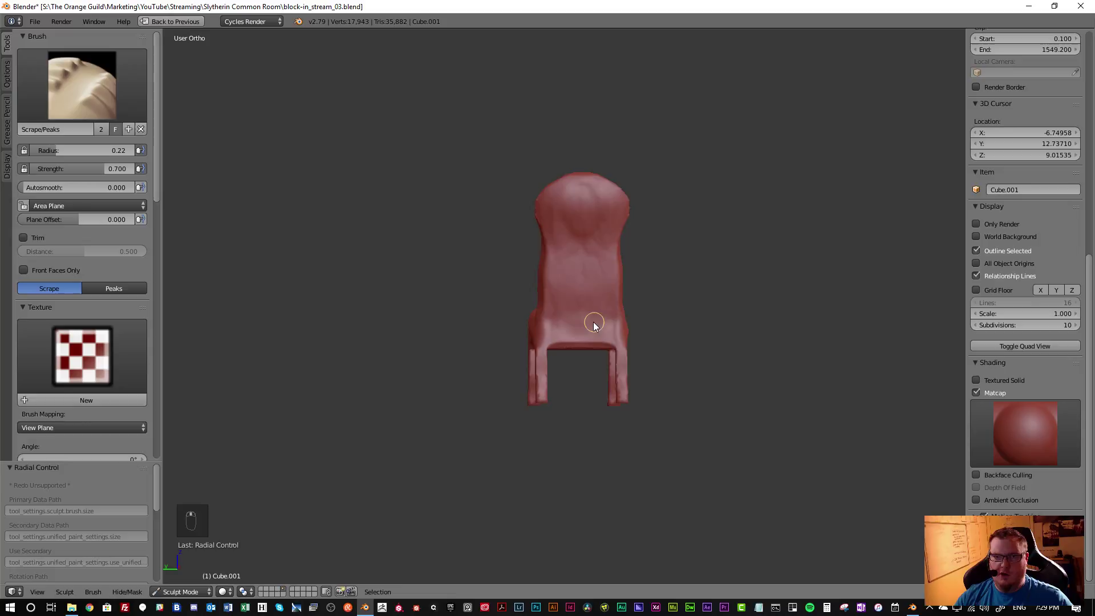
scroll(594, 322, "up", 4)
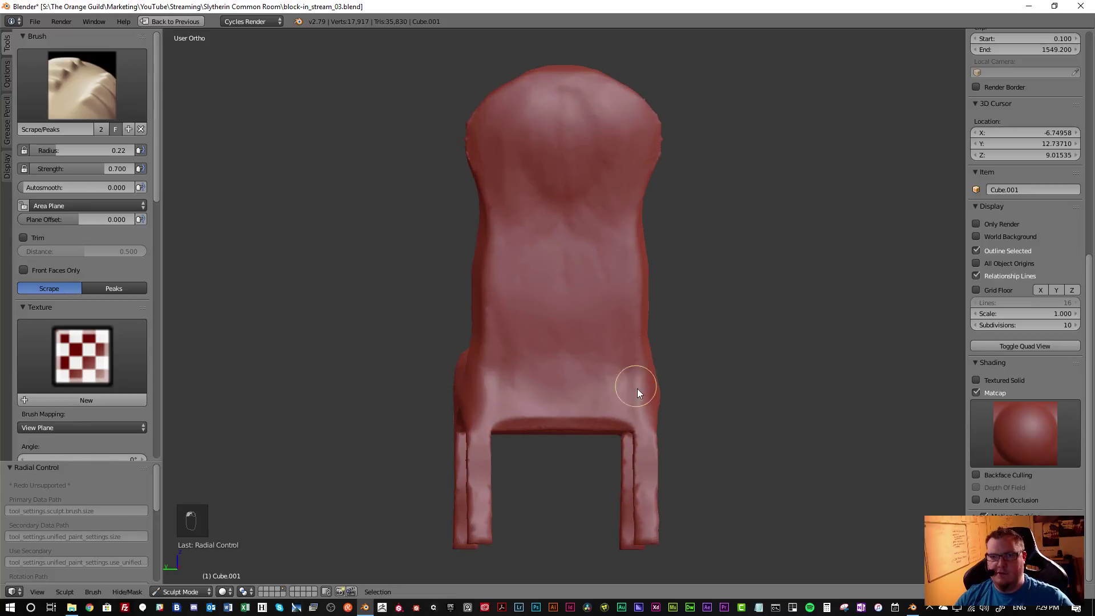
left_click_drag(632, 386, 628, 381)
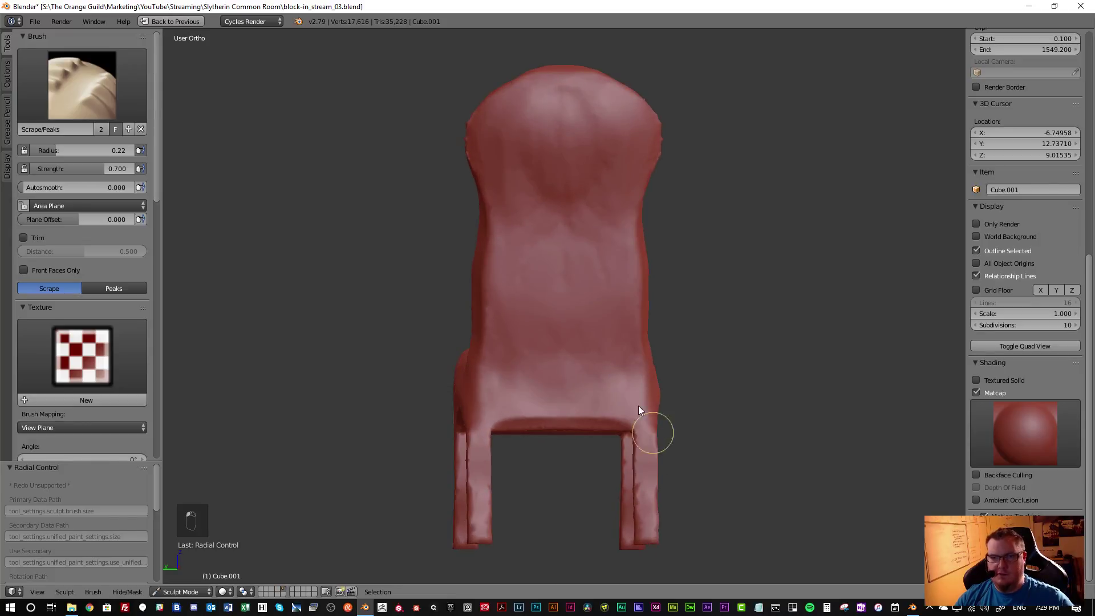
scroll(604, 388, "down", 3)
middle_click_drag(560, 334, 542, 356)
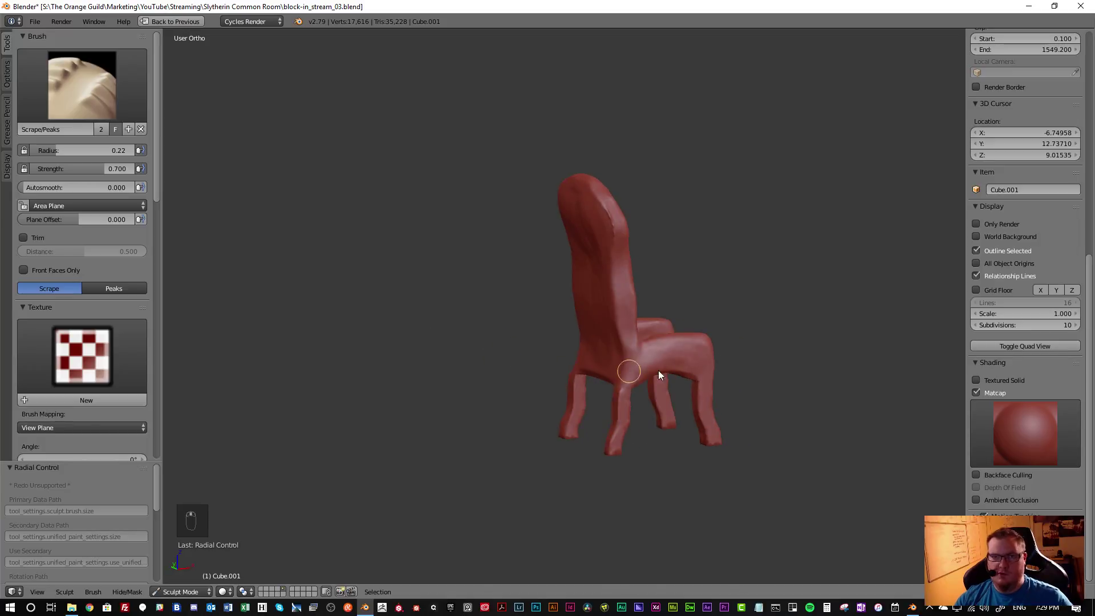
scroll(628, 323, "up", 4)
scroll(606, 265, "up", 5)
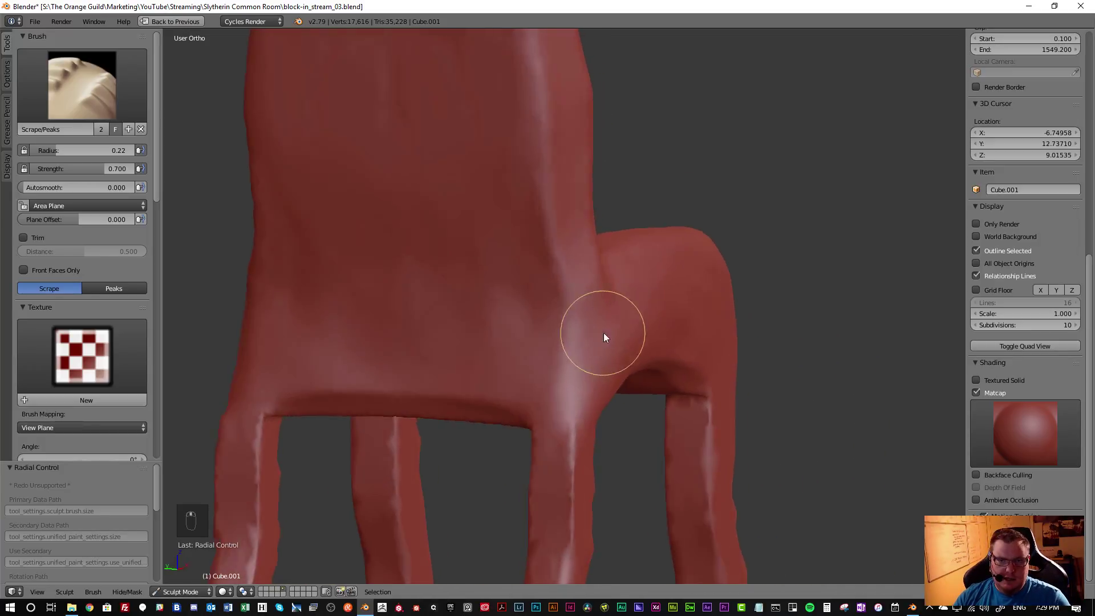
Scrape the inner slope of the armrest beside the seat with the Scrape/Peaks brush
scroll(593, 240, "down", 5)
middle_click_drag(577, 213, 520, 205)
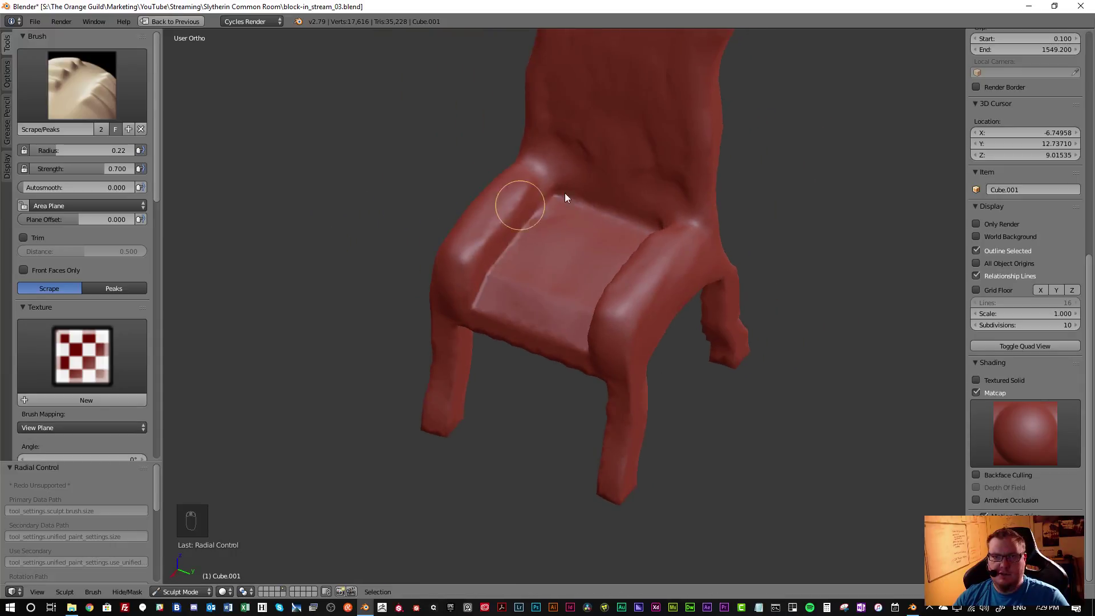
scroll(552, 292, "up", 4)
middle_click_drag(561, 304, 574, 322, "shift")
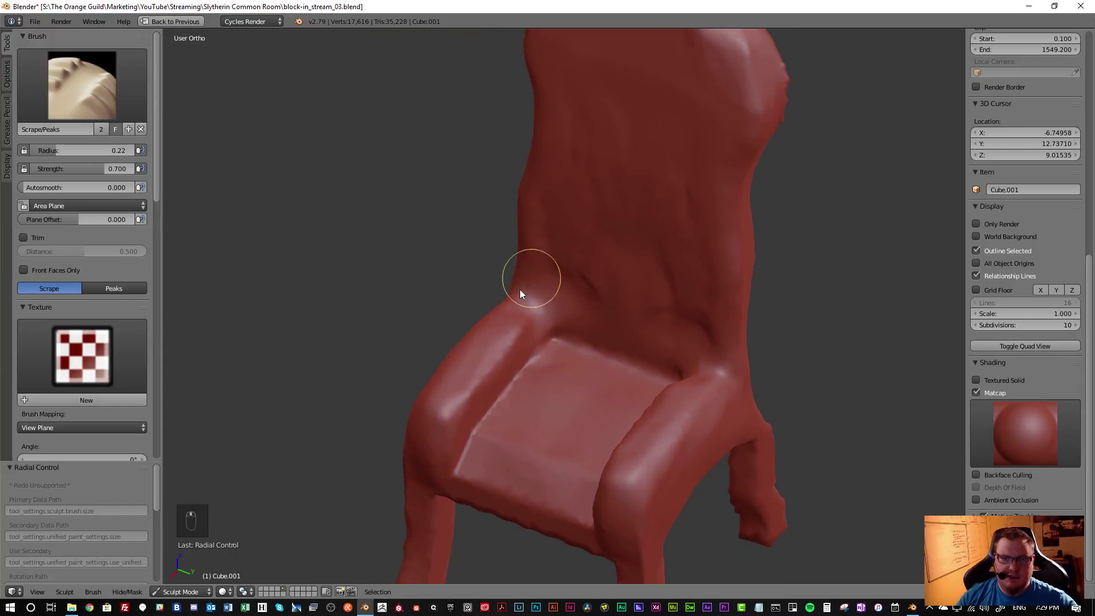
left_click(105, 111)
mouse_move(510, 356)
left_mouse_down()
mouse_move(524, 327)
mouse_move(453, 415)
mouse_move(529, 320)
mouse_move(443, 433)
mouse_move(533, 320)
mouse_move(530, 342)
left_mouse_up()
Scrape the armrest's top and inner side from the backrest toward its front end
scroll(521, 359, "down", 4)
middle_click_drag(521, 360, 626, 303)
scroll(594, 303, "up", 4)
mouse_move(594, 297)
left_mouse_down()
mouse_move(679, 334)
mouse_move(603, 289)
left_mouse_up()
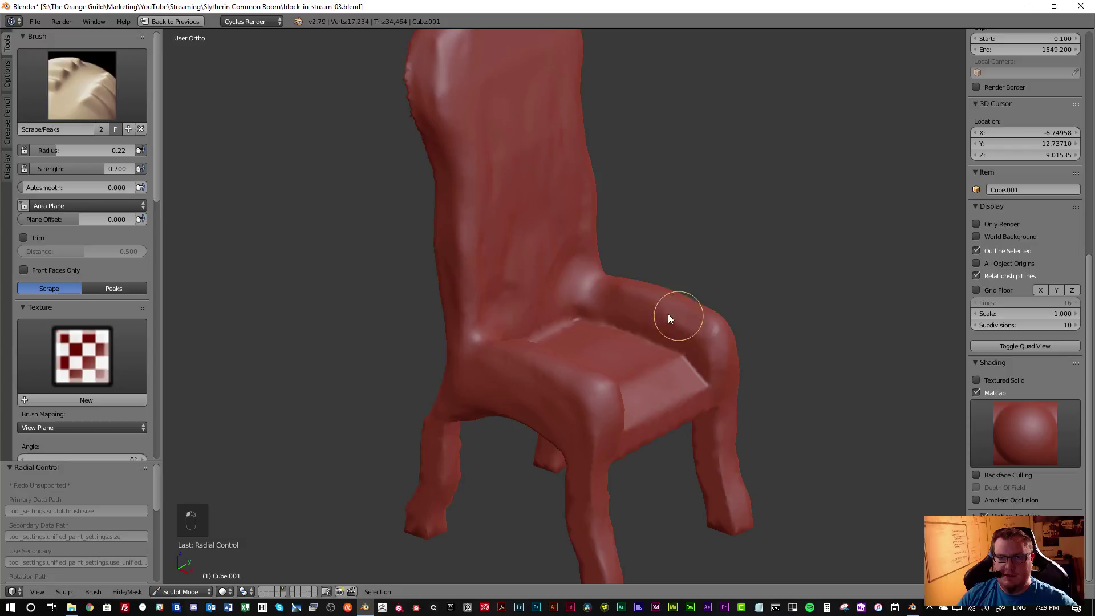
middle_click_drag(656, 320, 695, 332)
mouse_move(696, 332)
left_mouse_down()
mouse_move(720, 330)
mouse_move(663, 299)
left_mouse_up()
mouse_move(919, 435)
middle_mouse_down()
mouse_move(506, 325)
mouse_move(595, 324)
middle_mouse_up()
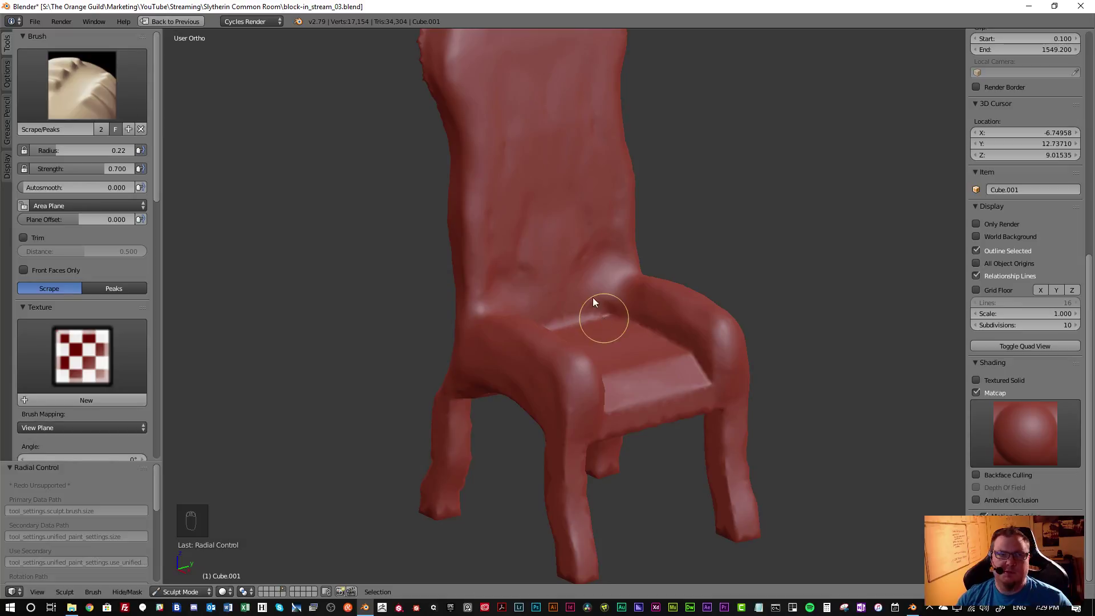
Switch to the Crease brush, reduce its radius to 0.11 and carve a crease where the armrest meets the backrest
left_click(125, 108)
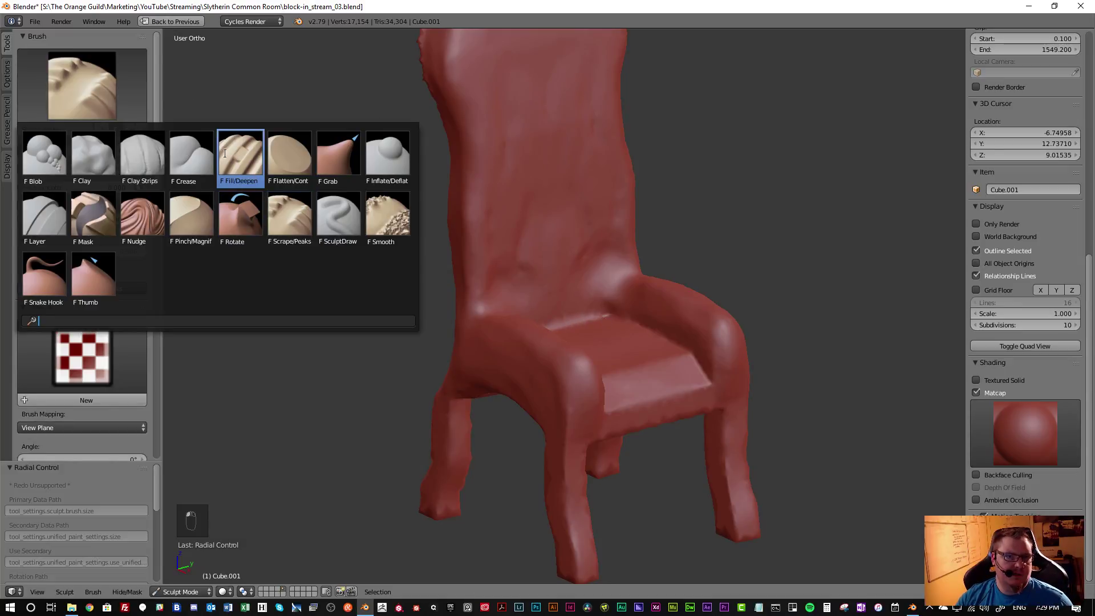
left_click(191, 154)
mouse_move(592, 303)
middle_mouse_down()
mouse_move(624, 343)
mouse_move(593, 264)
middle_mouse_up()
left_click_drag(584, 290, 604, 239)
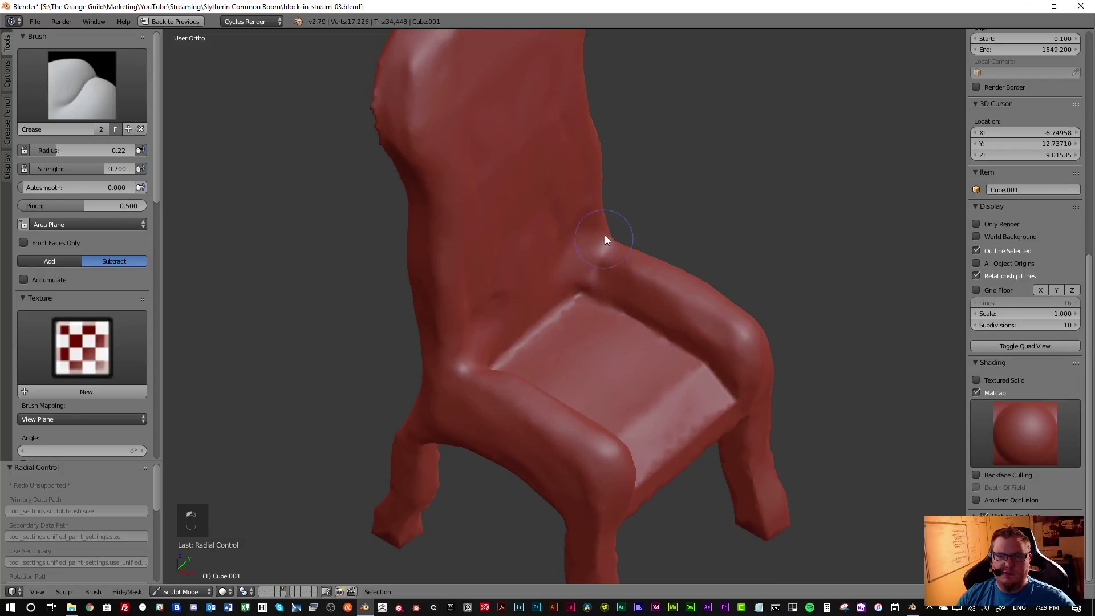
scroll(599, 251, "up", 1)
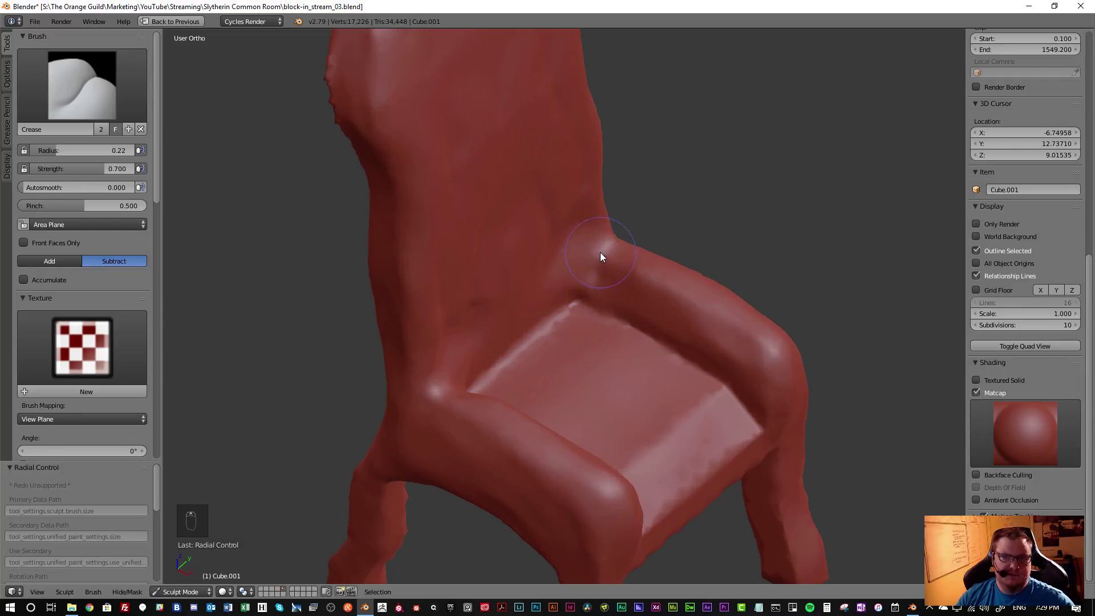
key("f")
left_click(577, 254)
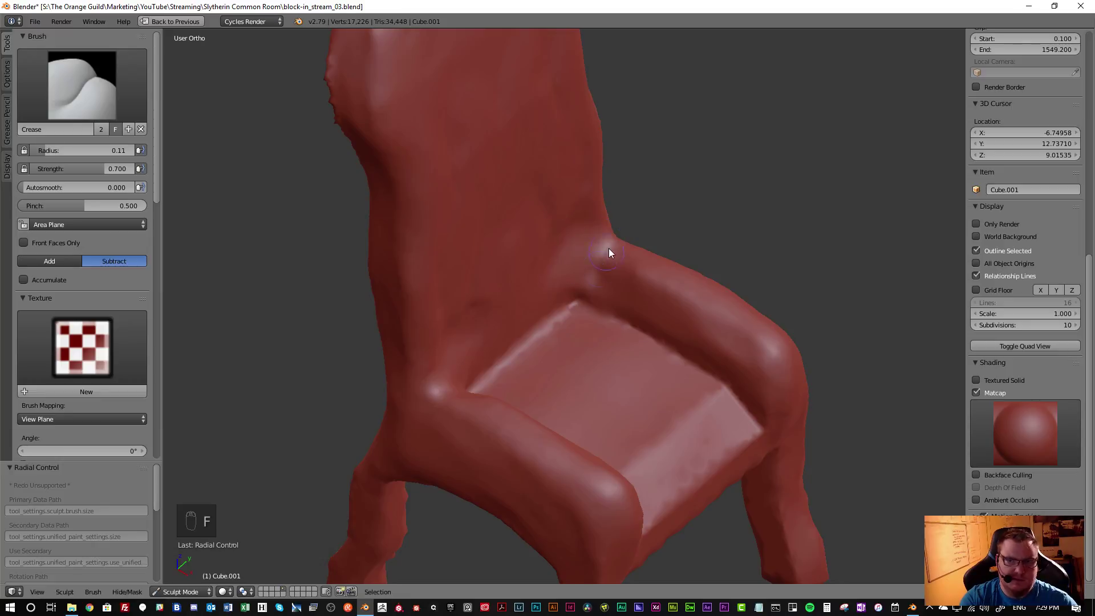
left_click_drag(609, 240, 584, 291)
mouse_move(599, 244)
left_mouse_down()
mouse_move(593, 258)
mouse_move(632, 273)
left_mouse_up()
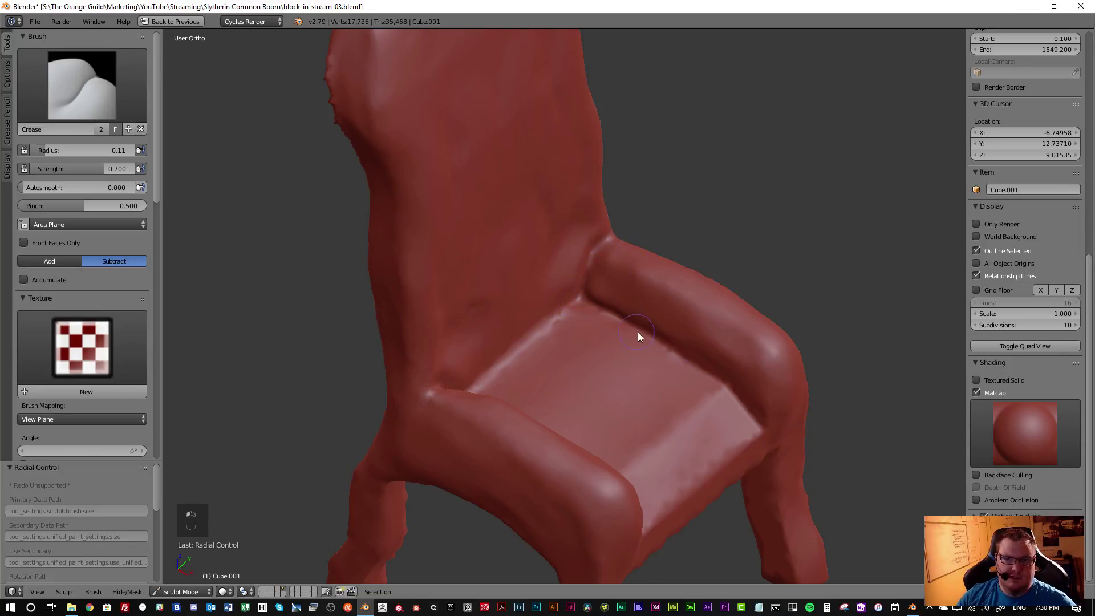
Crease the seam between the seat and the backrest and the armrest's lower front edge beside the seat
mouse_move(723, 387)
middle_mouse_down()
mouse_move(631, 408)
mouse_move(615, 261)
middle_mouse_up()
left_click_drag(557, 255, 687, 255)
mouse_move(687, 255)
middle_mouse_down()
mouse_move(670, 341)
mouse_move(707, 362)
mouse_move(689, 328)
mouse_move(727, 341)
middle_mouse_up()
scroll(730, 356, "up", 4)
left_click_drag(737, 367, 776, 402)
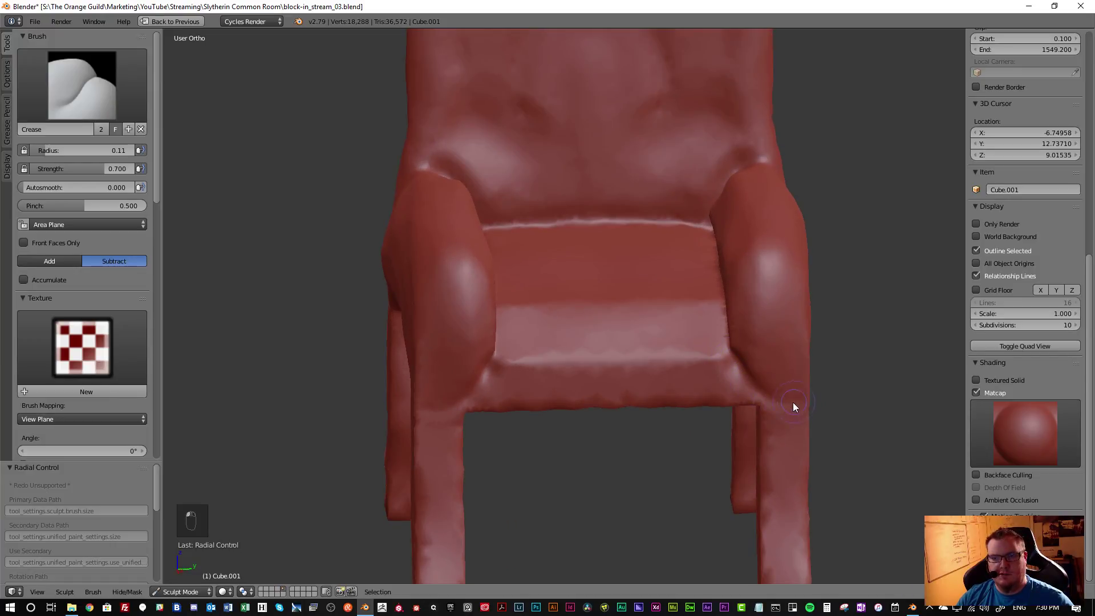
Smooth the armrest's front above the leg and carve a crease across the front of the front leg's top
mouse_move(734, 385)
middle_mouse_down()
mouse_move(677, 351)
mouse_move(781, 395)
middle_mouse_up()
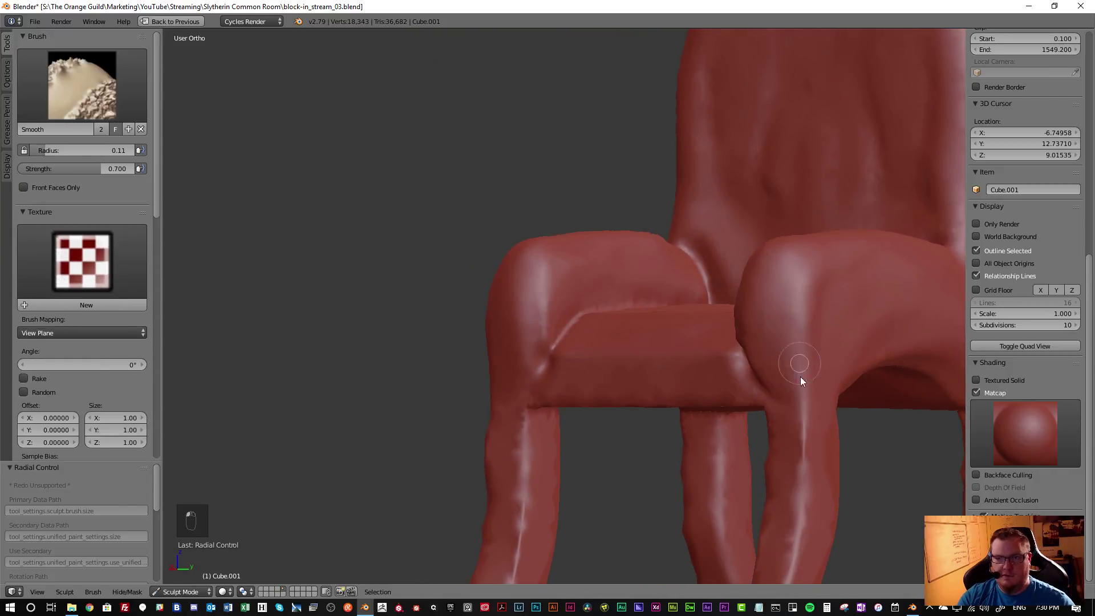
left_click_drag(799, 362, 795, 347, "shift")
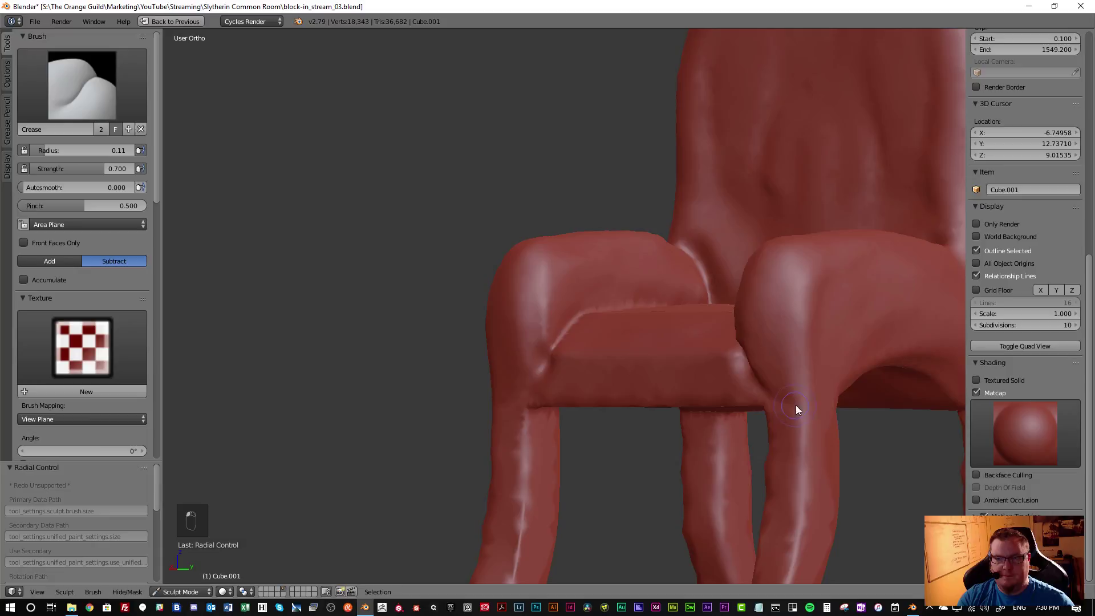
key("ctrl+z")
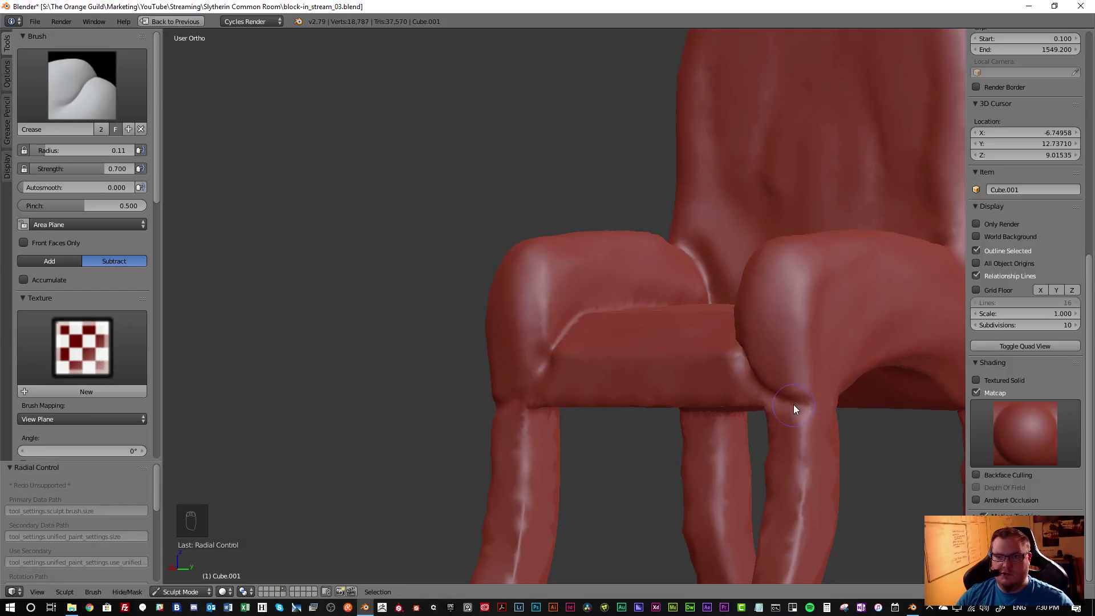
middle_click_drag(794, 405, 802, 406)
left_click_drag(764, 401, 786, 403)
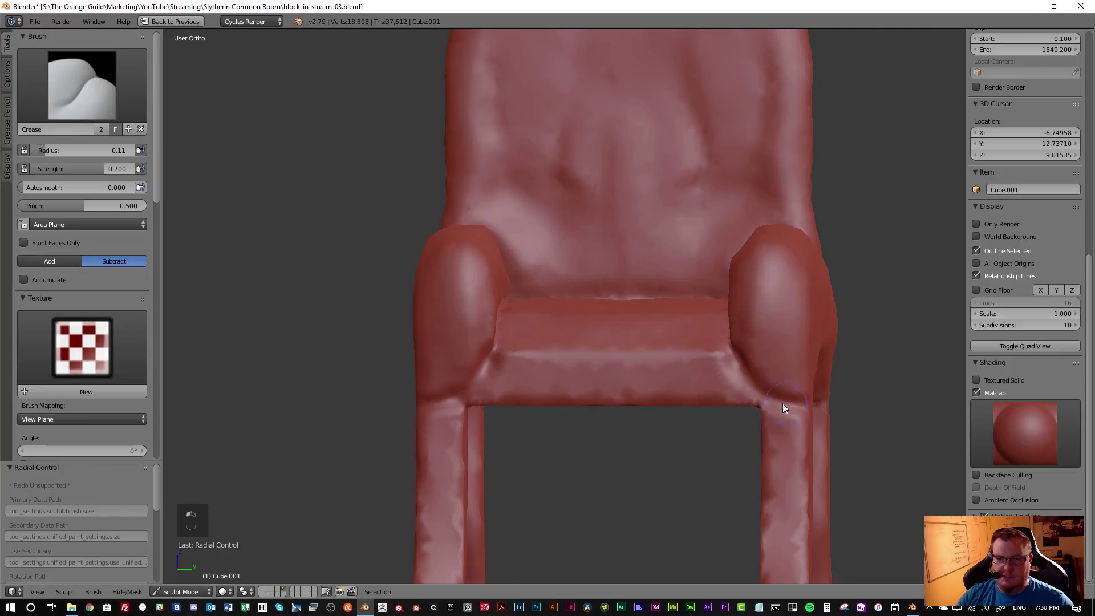
Continue the crease around the outer side of the front leg's top, beneath the armrest
mouse_move(809, 415)
middle_mouse_down()
mouse_move(706, 398)
mouse_move(793, 406)
mouse_move(772, 398)
middle_mouse_up()
mouse_move(771, 398)
left_mouse_down()
mouse_move(844, 402)
mouse_move(814, 399)
left_mouse_up()
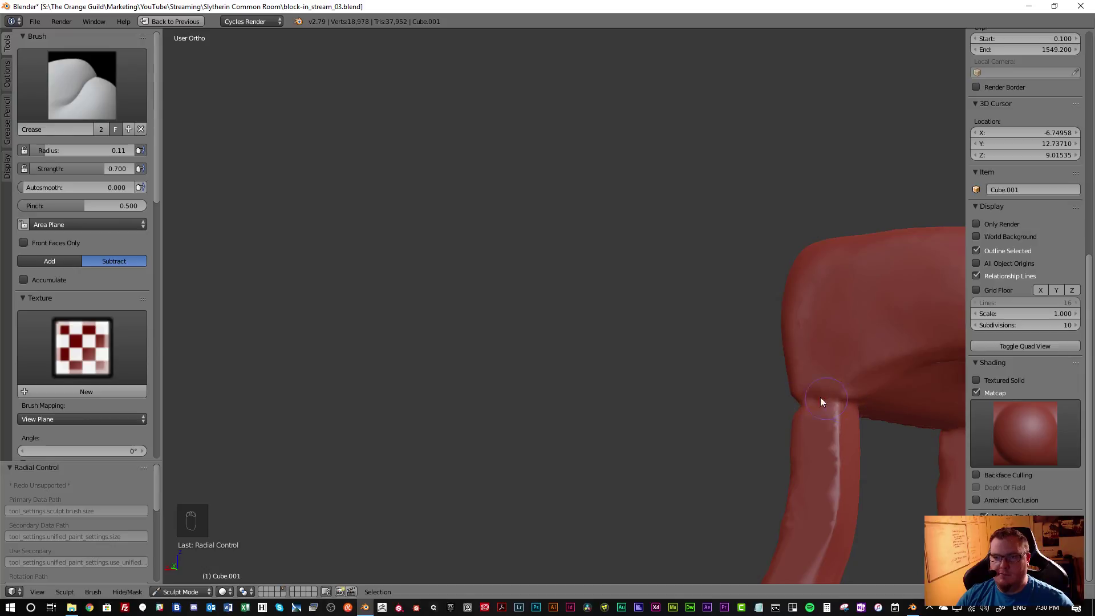
middle_click_drag(827, 399, 793, 397)
left_click_drag(793, 397, 840, 400)
scroll(815, 422, "down", 4)
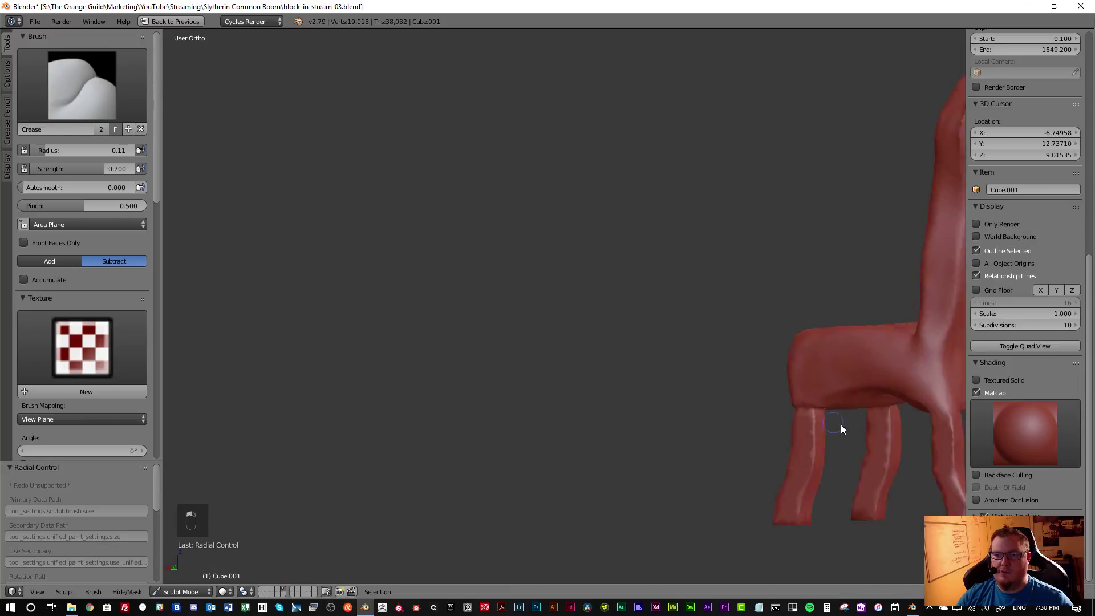
Deepen the crease running from the seat's front corner along the armrest to the front leg's top
middle_click_drag(830, 422, 919, 448)
scroll(855, 434, "up", 5)
mouse_move(802, 413)
middle_mouse_down()
mouse_move(786, 379)
mouse_move(781, 404)
mouse_move(837, 403)
middle_mouse_up()
scroll(837, 403, "up", 2)
left_click_drag(759, 393, 805, 400)
scroll(767, 389, "down", 2)
mouse_move(720, 366)
middle_mouse_down()
mouse_move(768, 387)
mouse_move(737, 361)
middle_mouse_up()
scroll(737, 361, "up", 2)
mouse_move(737, 362)
left_mouse_down()
mouse_move(737, 353)
mouse_move(776, 402)
left_mouse_up()
Carve a crease across the outer side of the rear leg's top, below the chair's side
mouse_move(776, 402)
middle_mouse_down()
mouse_move(743, 382)
mouse_move(599, 383)
mouse_move(564, 362)
mouse_move(764, 372)
middle_mouse_up()
scroll(717, 369, "down", 3)
scroll(709, 365, "up", 2)
scroll(819, 376, "up", 3)
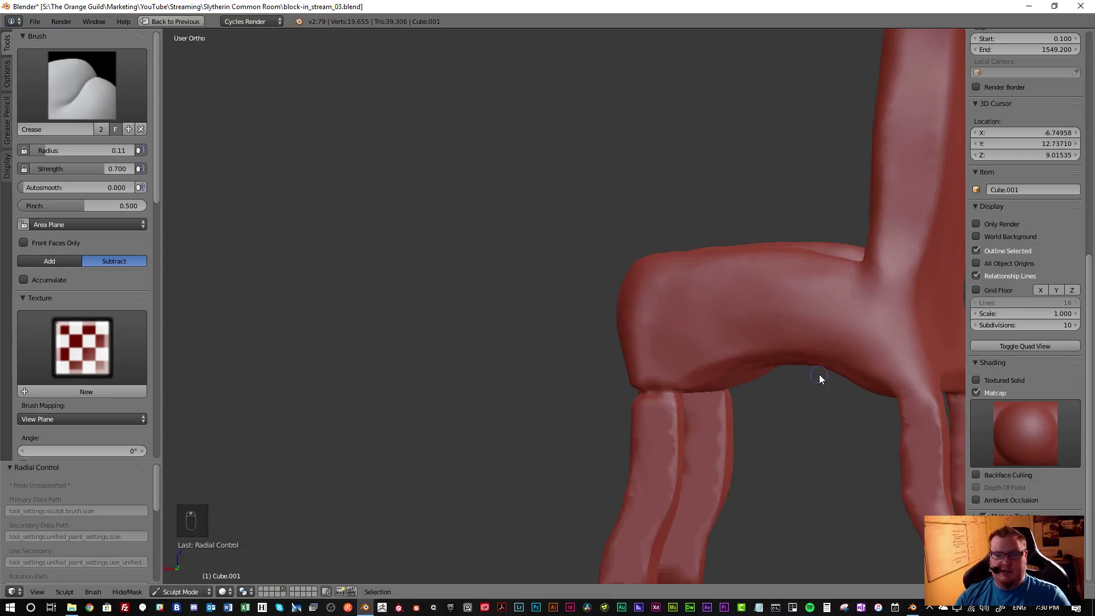
scroll(658, 347, "down", 3)
scroll(704, 285, "up", 3)
mouse_move(704, 285)
middle_mouse_down()
mouse_move(709, 318)
mouse_move(717, 308)
middle_mouse_up()
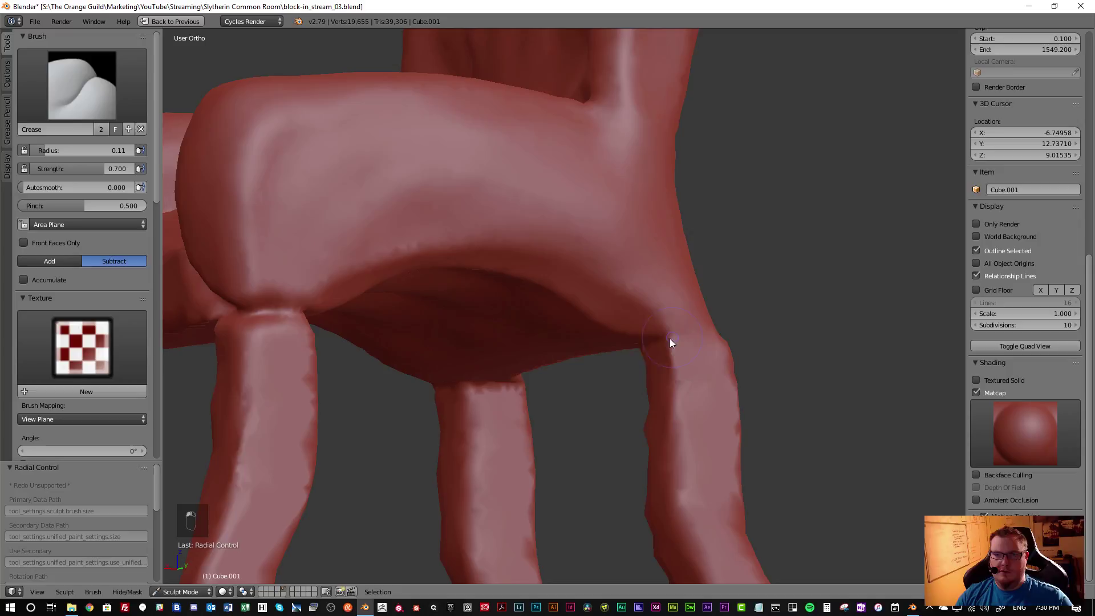
left_click_drag(666, 337, 704, 330)
mouse_move(704, 330)
middle_mouse_down()
mouse_move(633, 348)
mouse_move(694, 333)
middle_mouse_up()
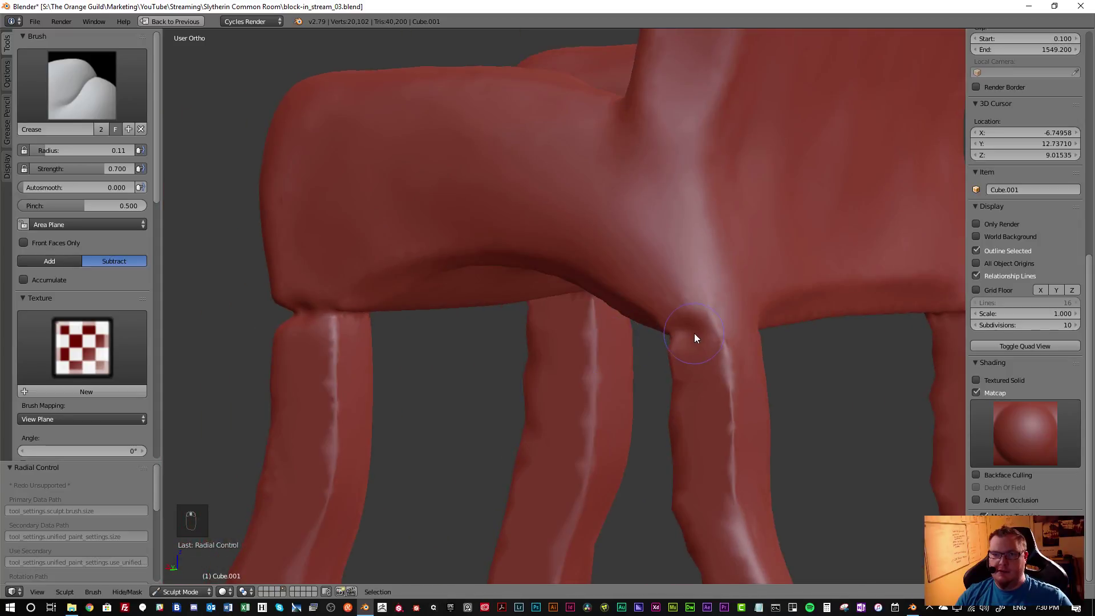
Extend the crease around the back of the rear leg's top, along the backrest's lower corner
left_click_drag(703, 325, 722, 324)
middle_click_drag(722, 324, 701, 321)
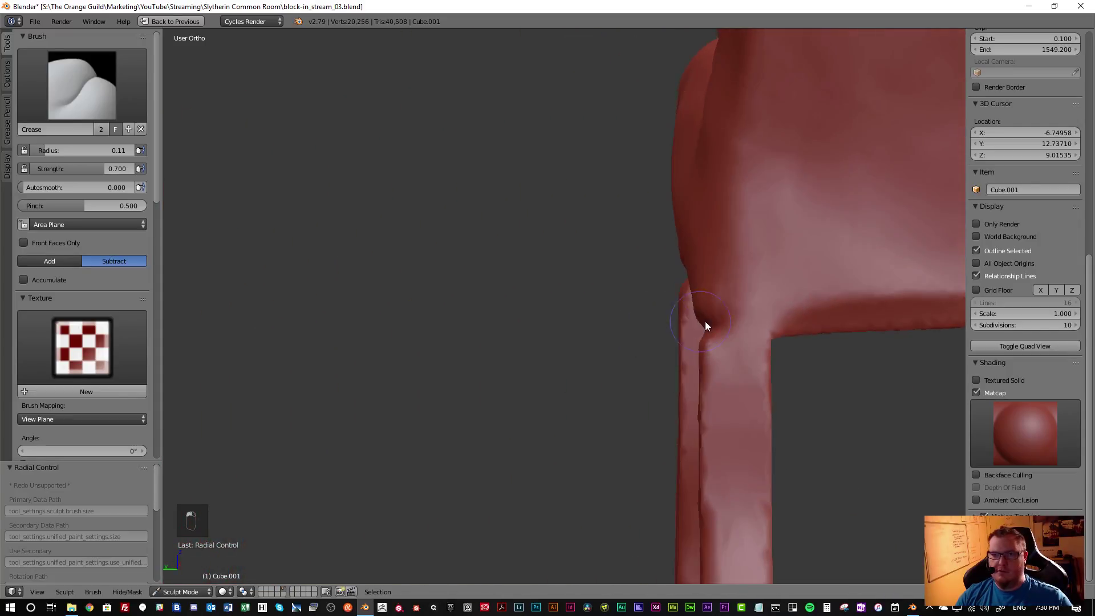
left_click_drag(771, 335, 750, 318)
middle_click_drag(750, 318, 660, 298)
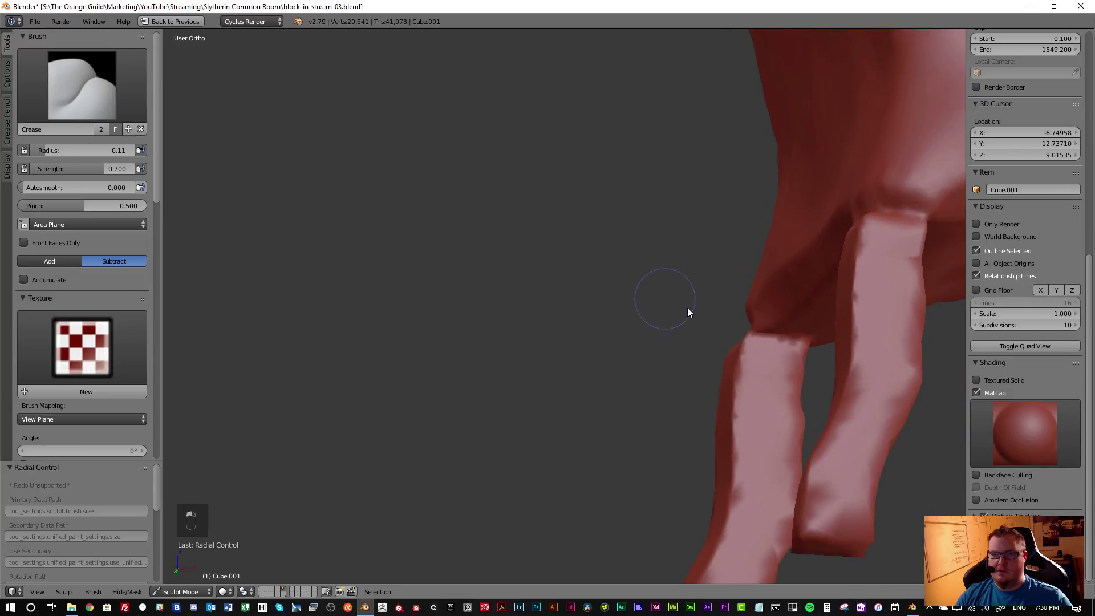
middle_click_drag(724, 329, 782, 349)
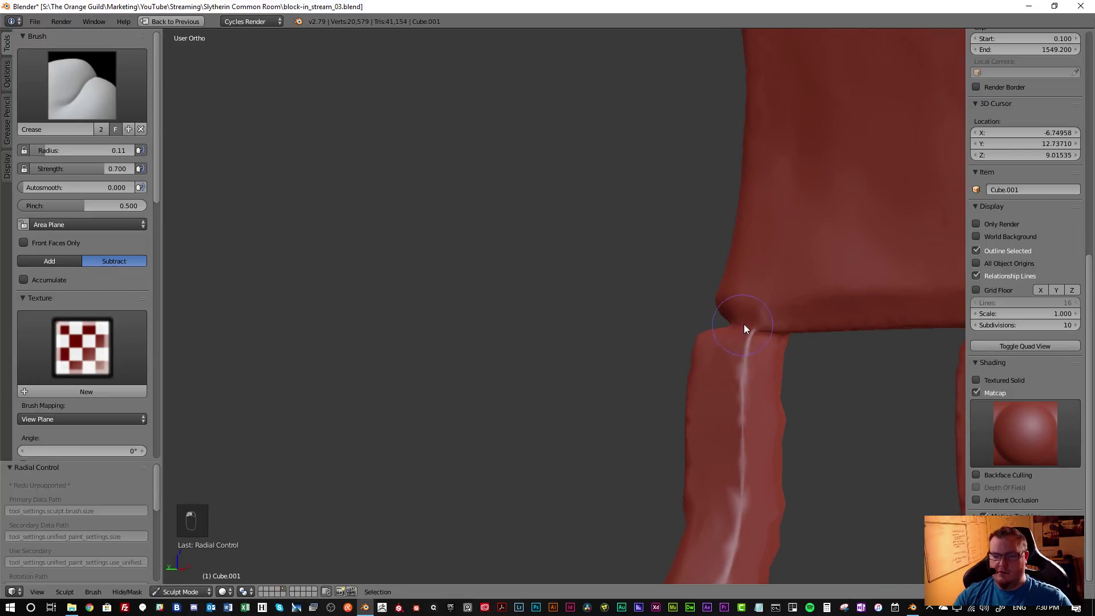
Smooth the rear leg's upper corners just below the crease so that the leg's top is rounded
key("s")
key("shift+c")
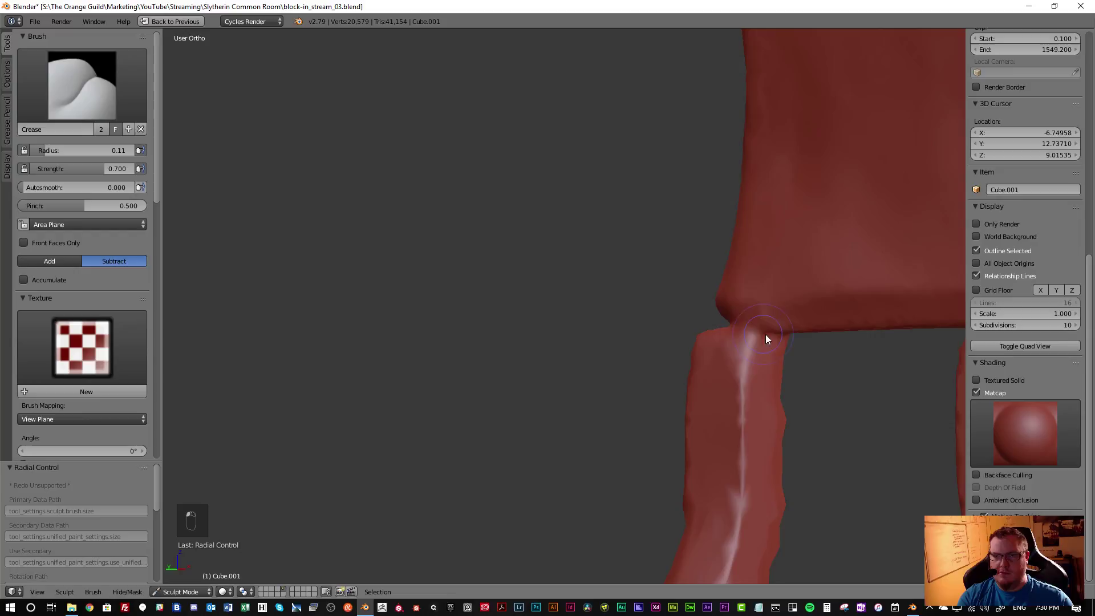
left_click_drag(746, 313, 767, 326, "shift")
scroll(728, 371, "down", 6)
middle_click_drag(721, 381, 707, 363)
scroll(707, 363, "up", 4)
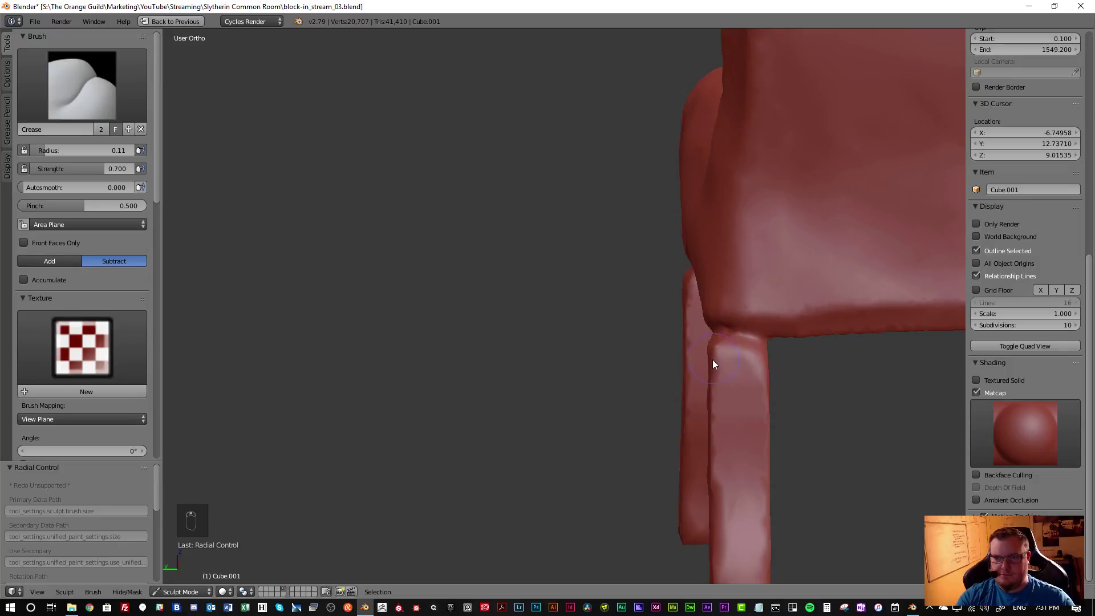
left_click_drag(715, 363, 723, 353, "shift")
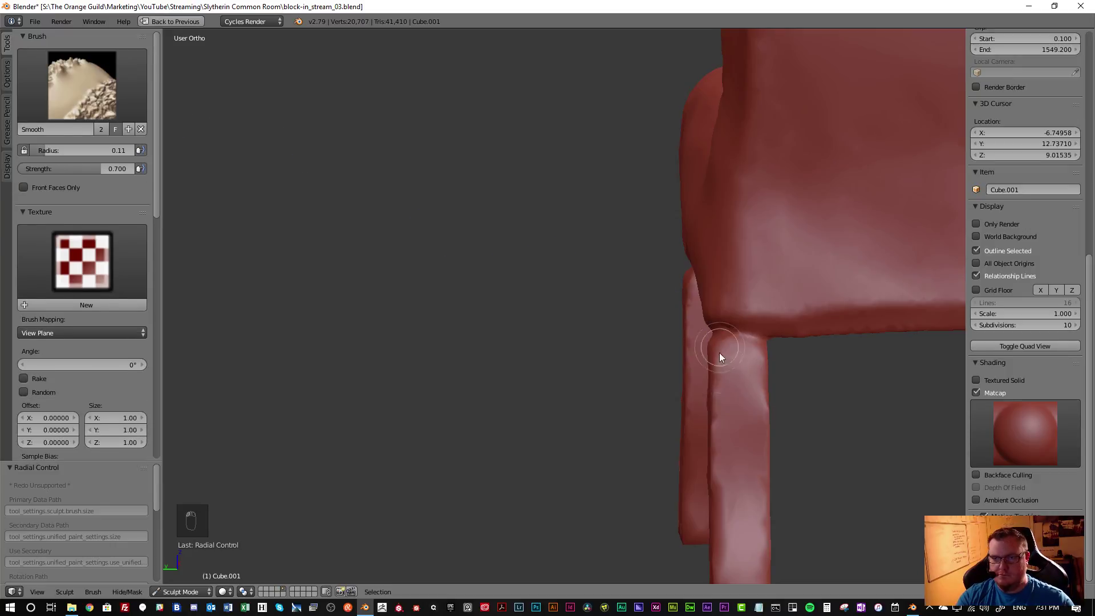
mouse_move(719, 374)
middle_mouse_down()
mouse_move(789, 384)
mouse_move(710, 369)
middle_mouse_up()
left_click_drag(694, 357, 713, 388, "shift")
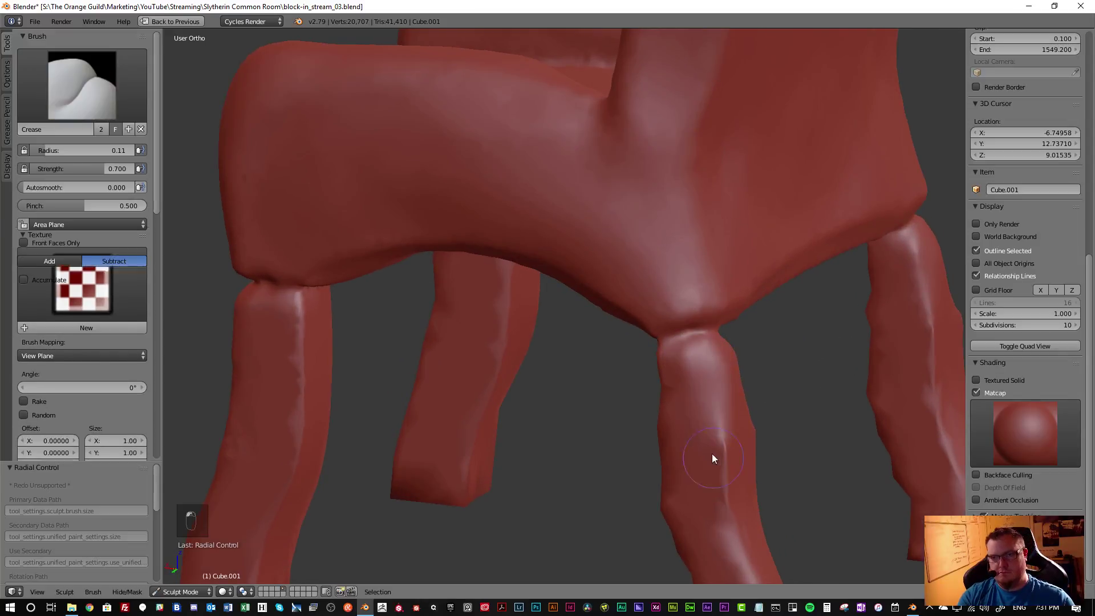
Switch to the Clay Strips brush and build up the backrest's lower corner directly above the rear leg
key("space")
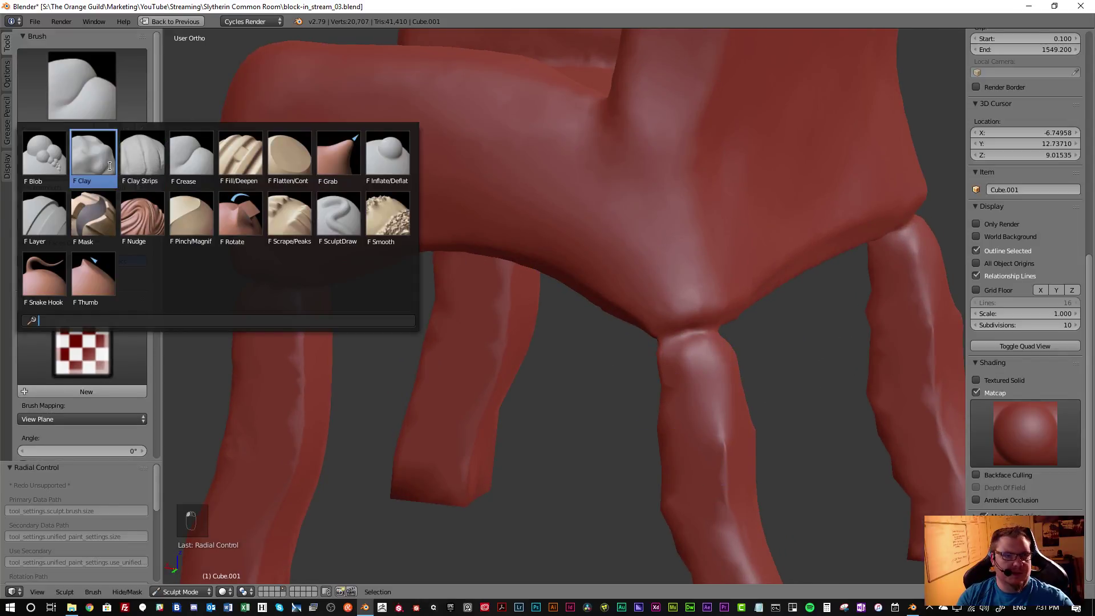
left_click(133, 161)
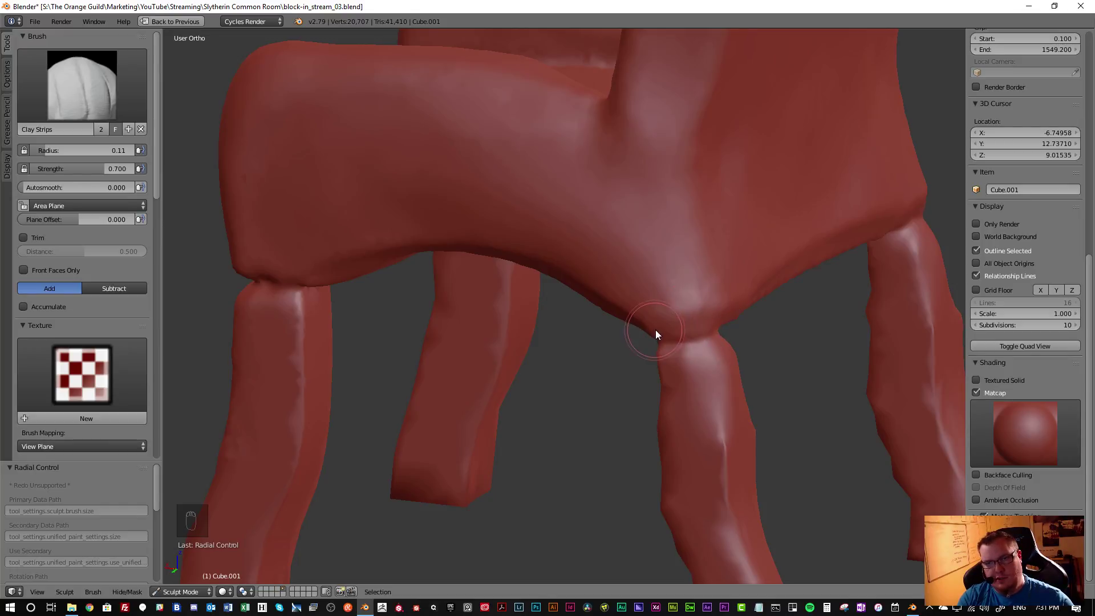
mouse_move(621, 280)
left_mouse_down()
mouse_move(695, 308)
mouse_move(661, 313)
left_mouse_up()
mouse_move(721, 340)
middle_mouse_down()
mouse_move(606, 325)
mouse_move(717, 324)
middle_mouse_up()
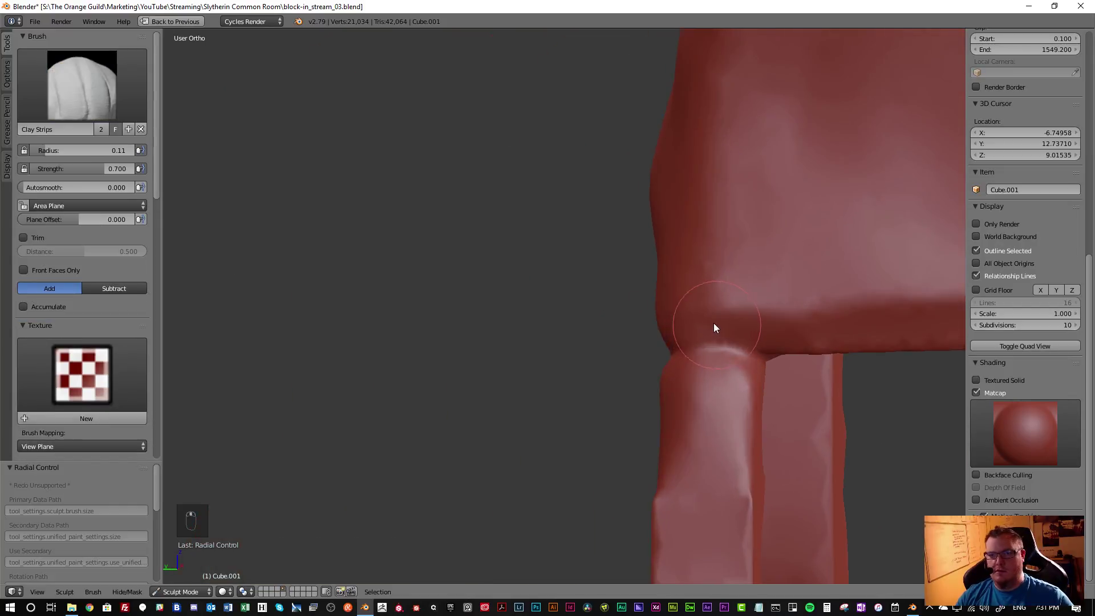
mouse_move(720, 329)
left_mouse_down()
mouse_move(697, 325)
mouse_move(765, 342)
mouse_move(761, 328)
left_mouse_up()
mouse_move(682, 294)
left_mouse_down()
mouse_move(700, 275)
mouse_move(756, 322)
mouse_move(717, 286)
mouse_move(763, 314)
left_mouse_up()
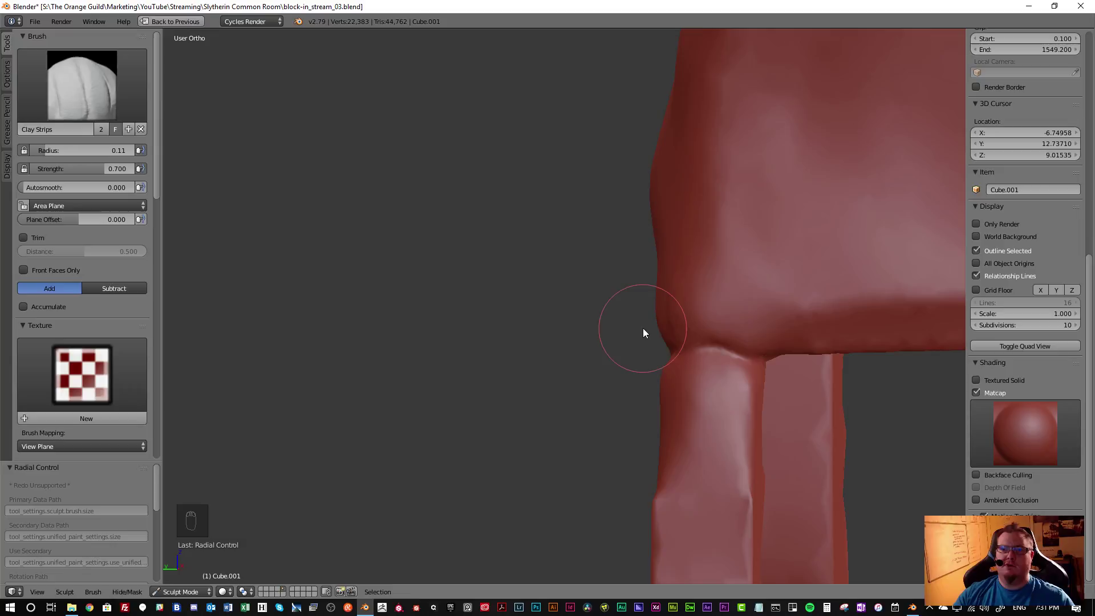
Smooth the sharp ridge along the side of the backrest's upper part, down to where it narrows
scroll(646, 328, "down", 6)
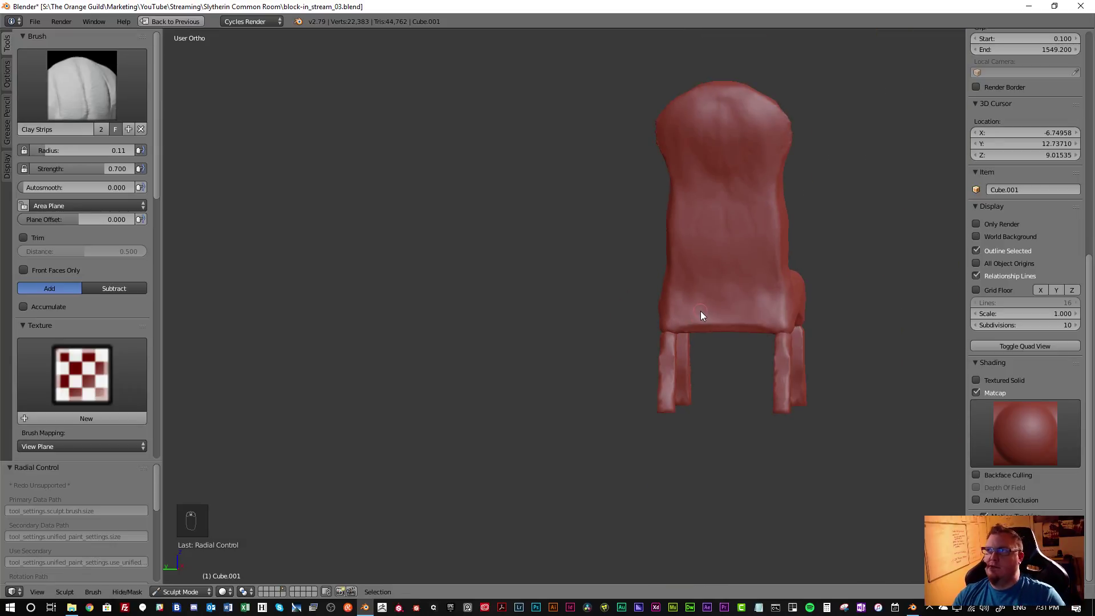
middle_click_drag(677, 323, 591, 295)
scroll(692, 331, "down", 3)
middle_click_drag(729, 235, 662, 293)
scroll(615, 316, "up", 4)
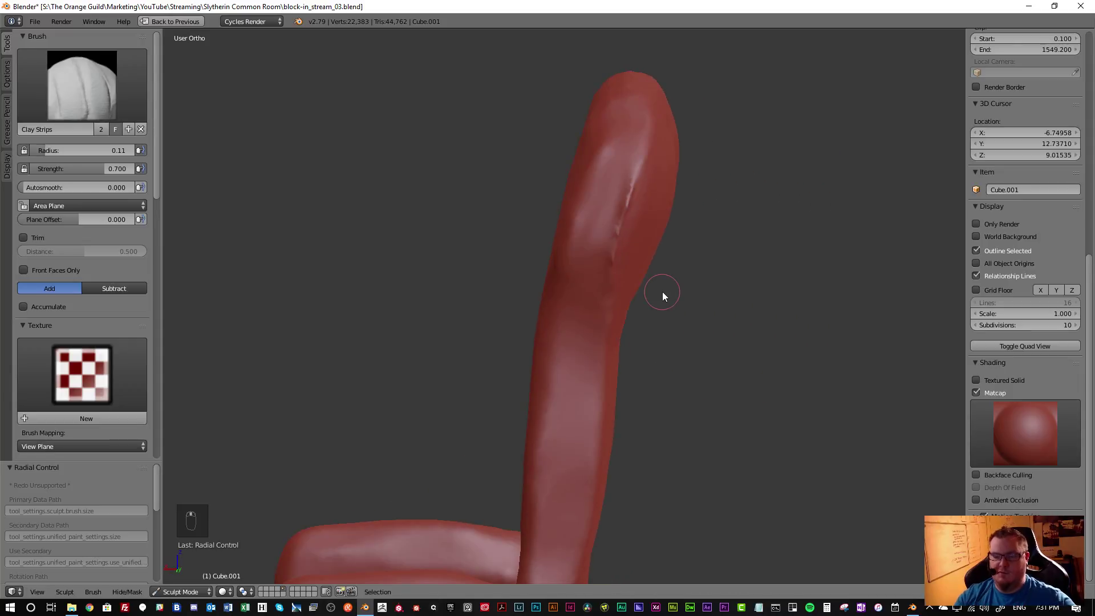
key("Return")
key("Return")
key("Return")
key("Return")
key("Return")
key("Return")
key("Return")
key("Return")
key("Return")
key("Return")
key("Return")
key("Return")
key("Return")
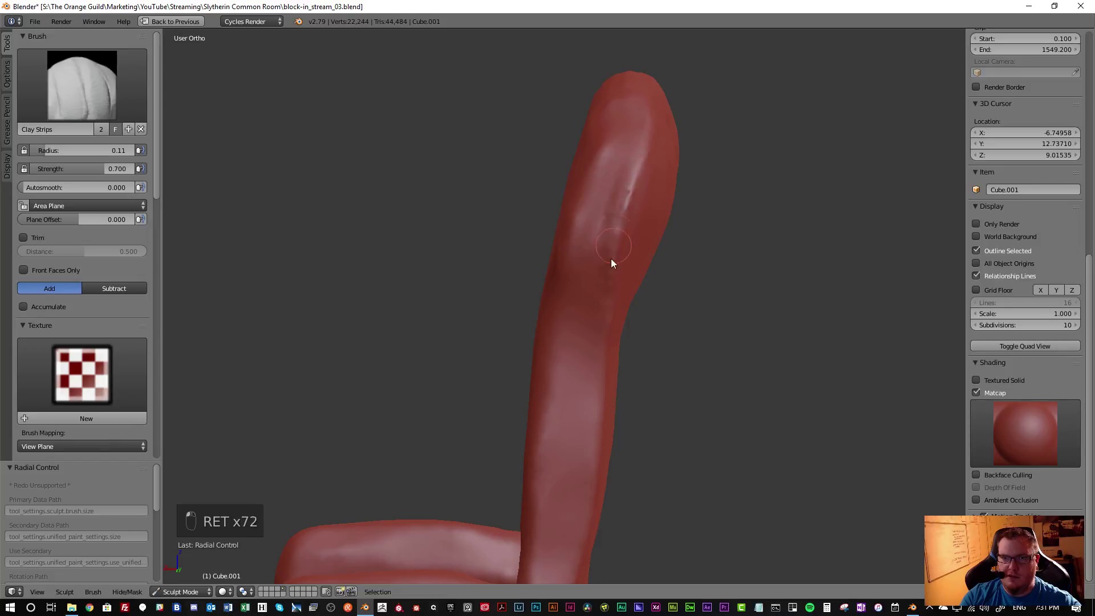
left_click_drag(626, 148, 607, 244)
left_click_drag(619, 191, 604, 338)
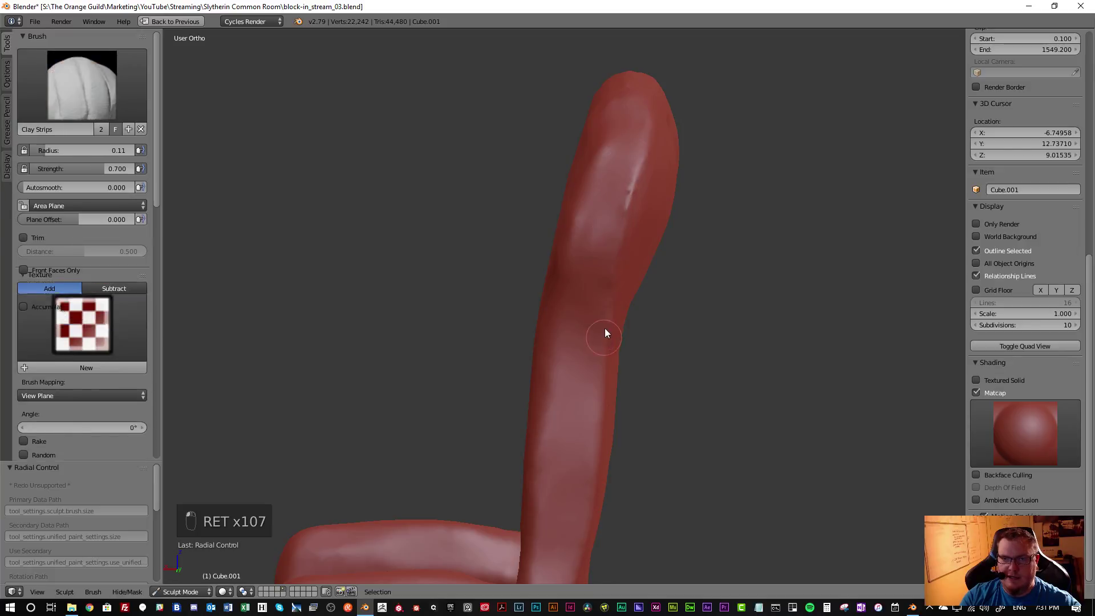
scroll(606, 340, "down", 6)
middle_click_drag(660, 391, 552, 398)
scroll(660, 417, "up", 3)
middle_click_drag(686, 426, 683, 357, "shift")
scroll(634, 371, "up", 2)
scroll(683, 357, "down", 3)
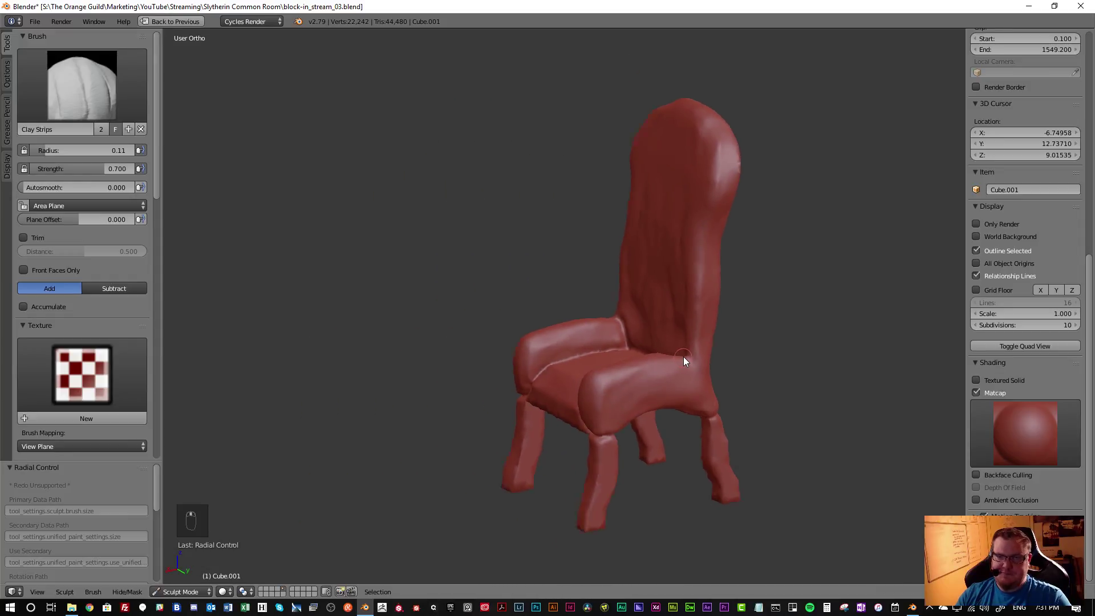
Apply the flat white matcap to the chair and examine its silhouette from the front
scroll(682, 356, "down", 1)
middle_click_drag(681, 356, 719, 371, "shift")
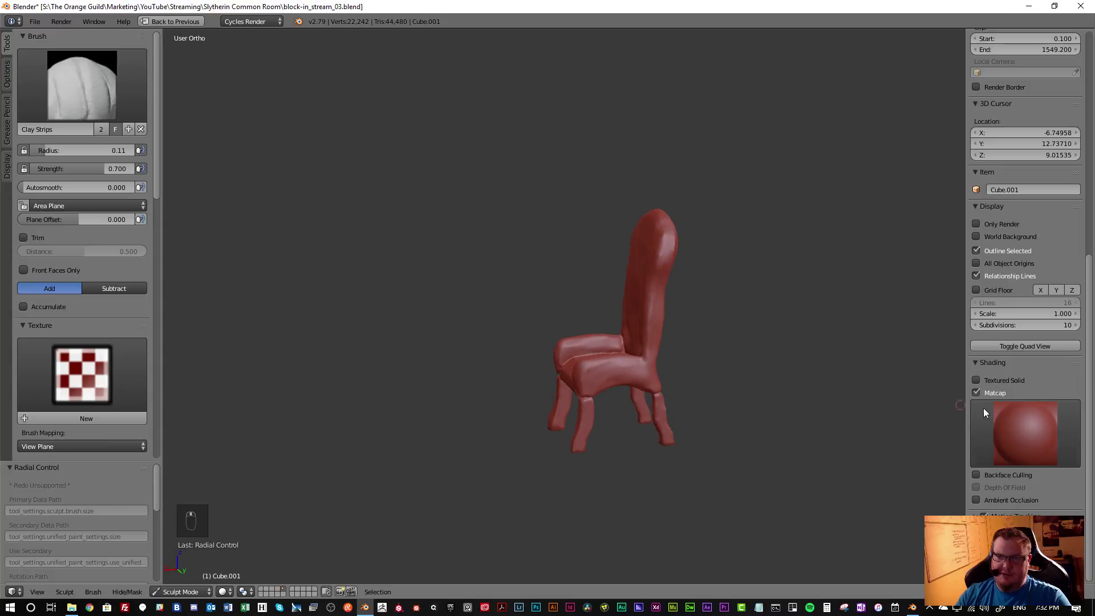
left_click(1004, 413)
left_click(1049, 367)
middle_click_drag(661, 408, 792, 397)
Switch to the black matcap with the bright rim and examine the chair's outline and surface from the front and back, near and far
left_click(1009, 435)
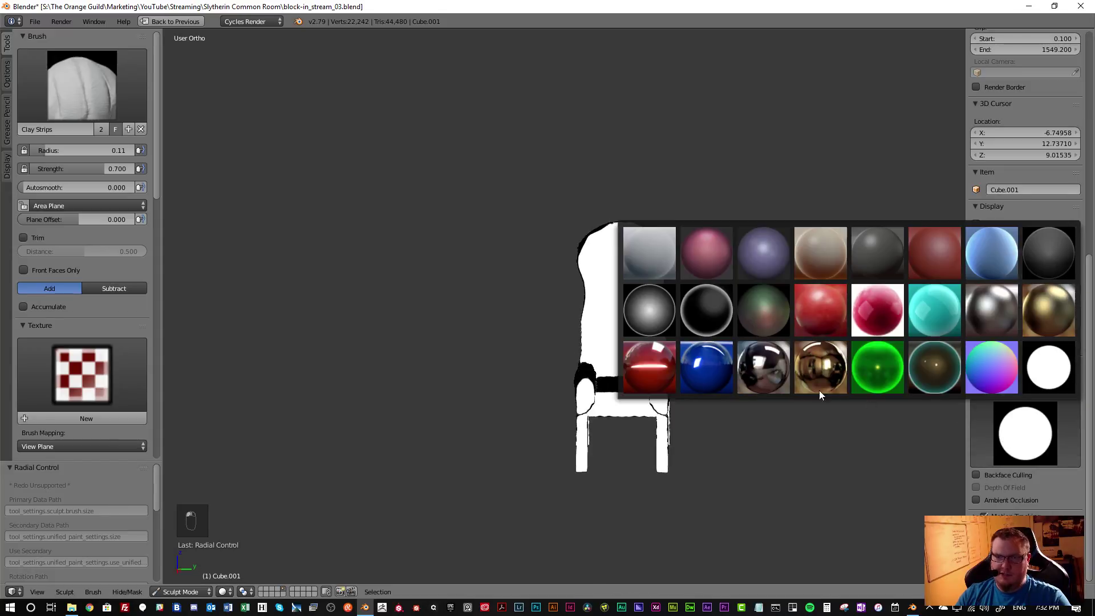
left_click(706, 310)
middle_click_drag(728, 342, 624, 431)
scroll(531, 387, "up", 5)
scroll(624, 431, "up", 1)
scroll(579, 169, "down", 4)
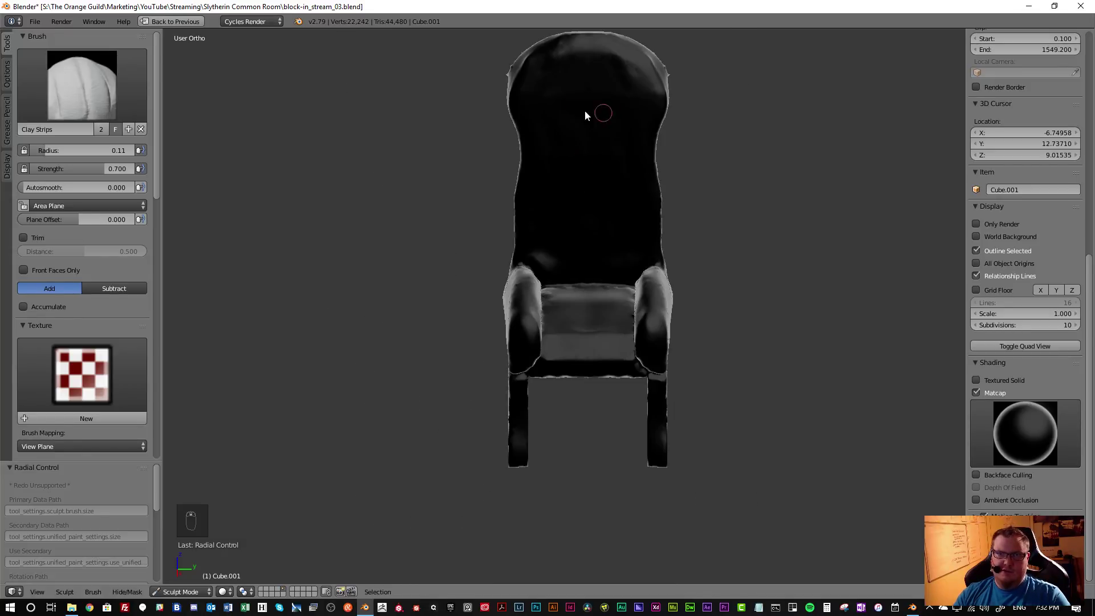
scroll(572, 135, "up", 2)
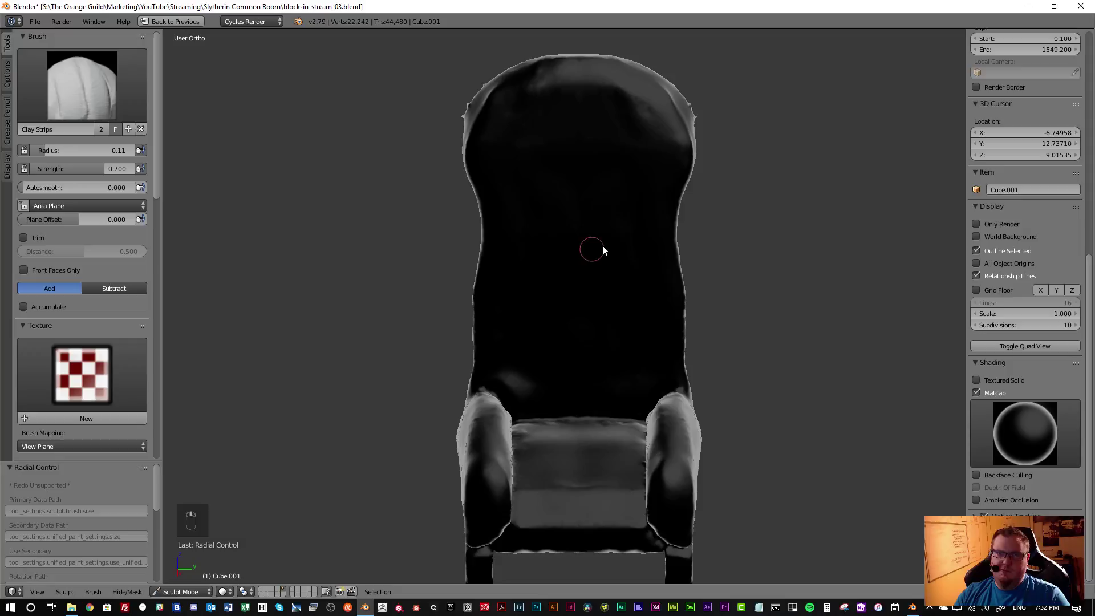
scroll(599, 245, "down", 2)
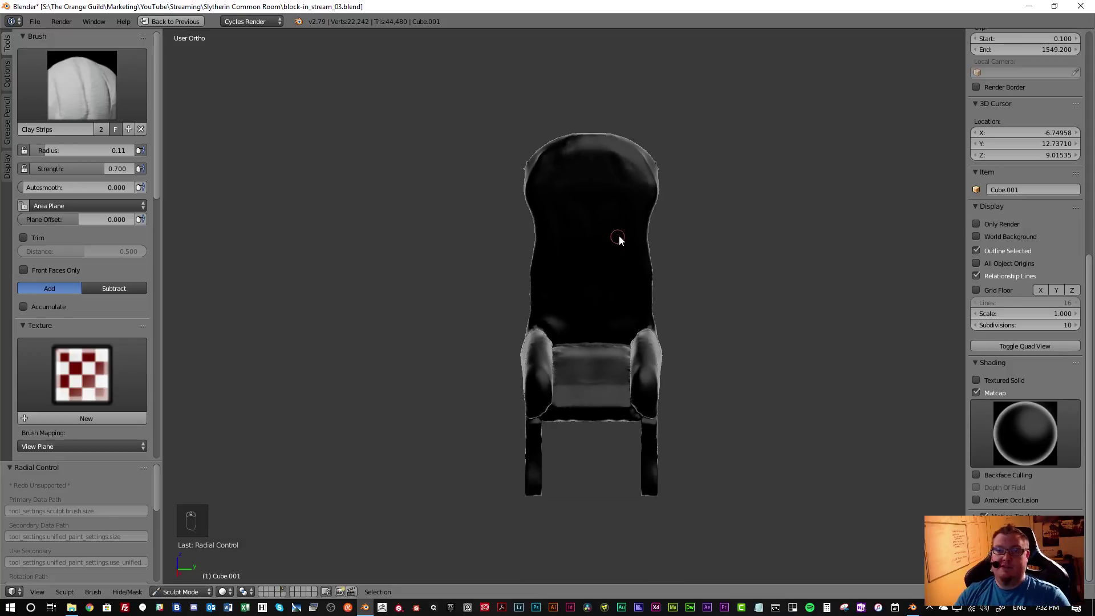
mouse_move(617, 231)
middle_mouse_down()
mouse_move(692, 261)
mouse_move(768, 228)
mouse_move(519, 286)
mouse_move(528, 303)
middle_mouse_up()
scroll(753, 228, "down", 3)
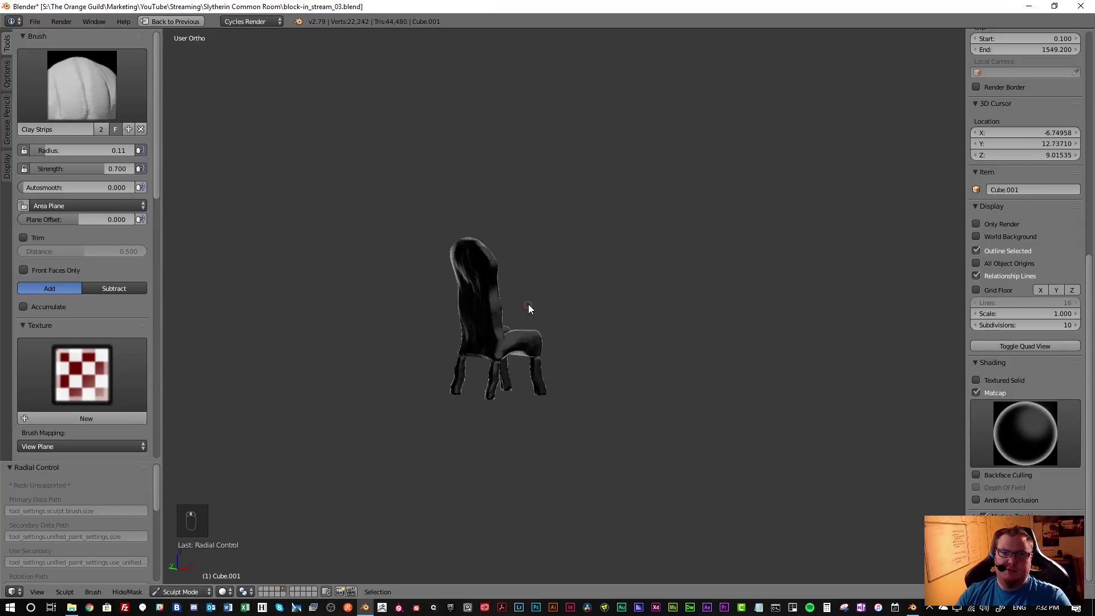
scroll(526, 304, "down", 3)
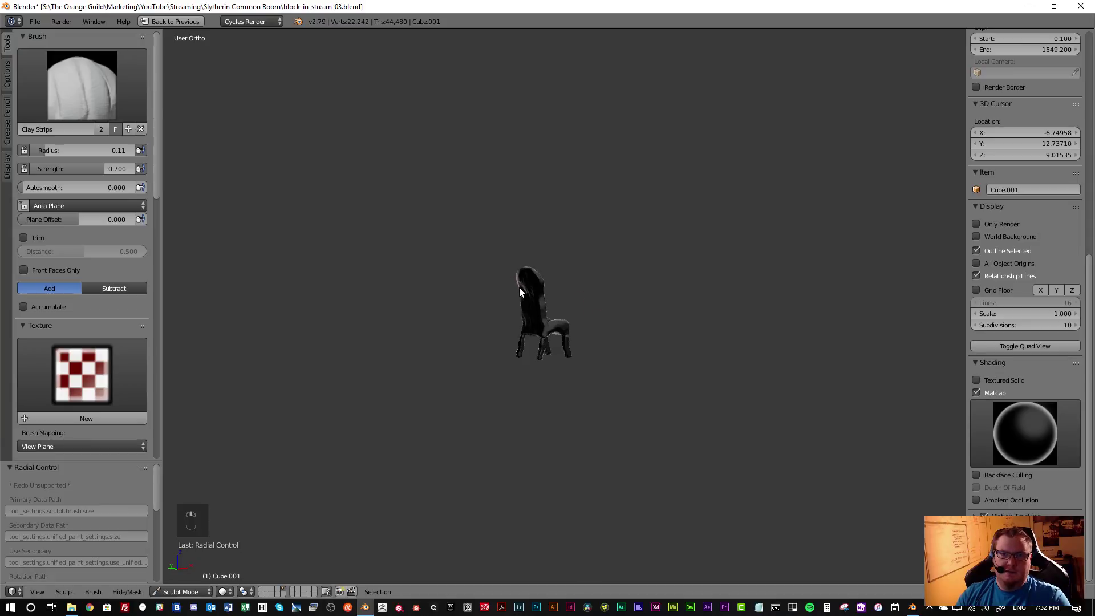
Set the matcap back to the matte dark red one and focus on the chair's lower back and rear legs
left_click(1003, 427)
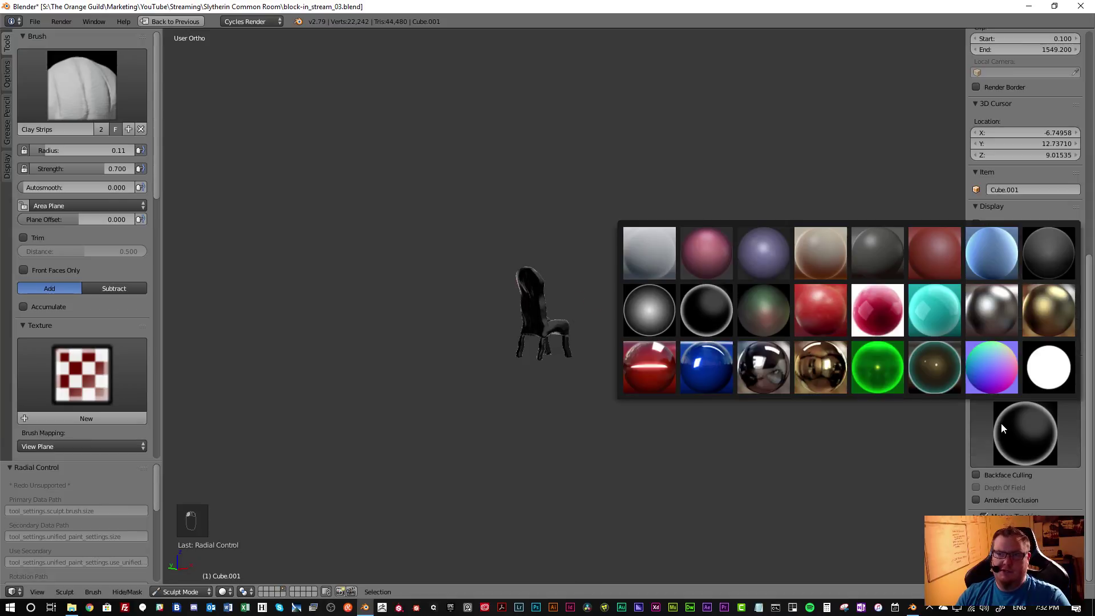
left_click(923, 253)
scroll(573, 330, "up", 10)
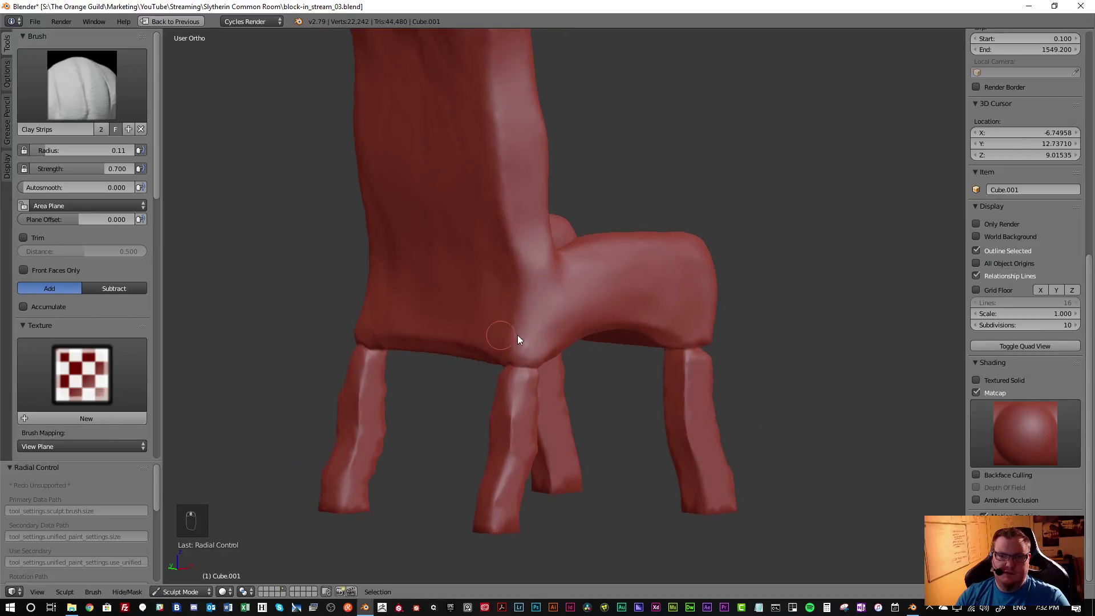
Switch to the Snake Hook brush with a radius of 0.27
middle_click_drag(577, 312, 538, 227)
scroll(584, 364, "down", 3)
scroll(533, 263, "up", 4)
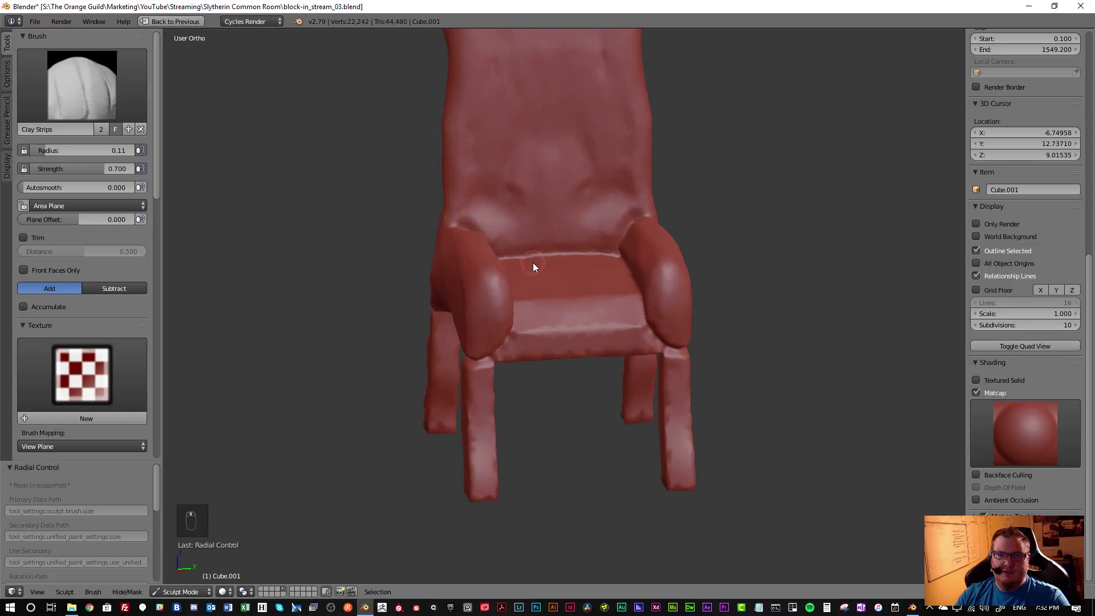
middle_click_drag(512, 289, 511, 286)
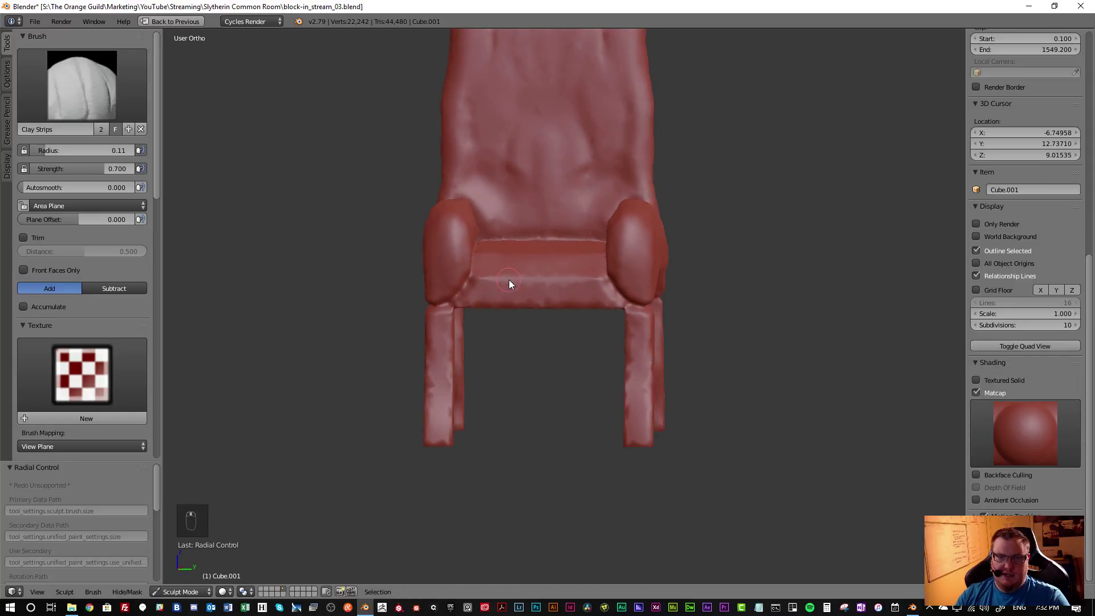
left_click(142, 101)
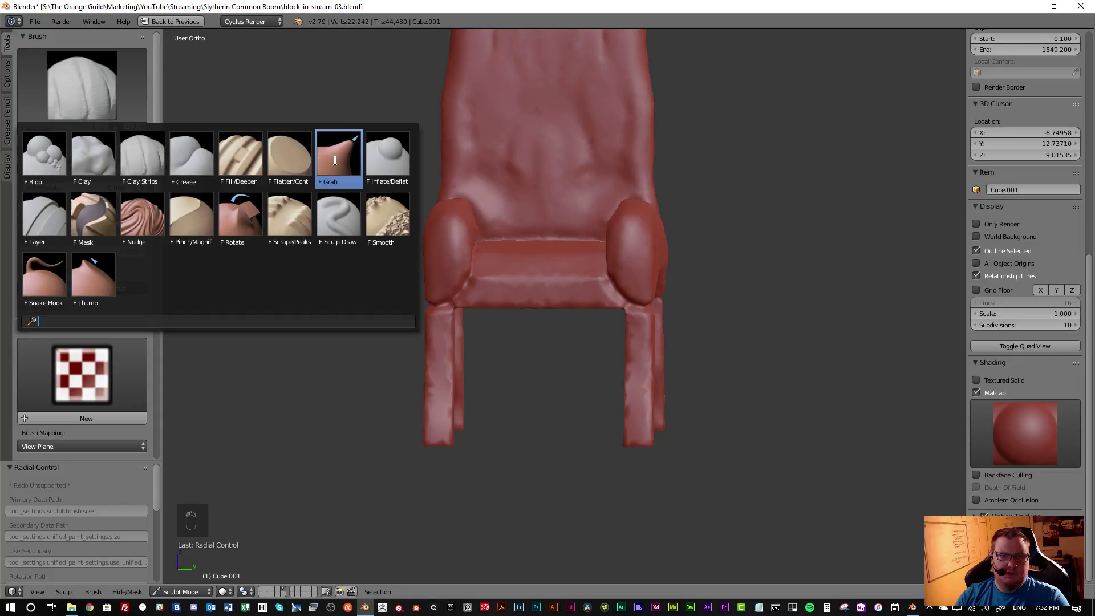
left_click(44, 274)
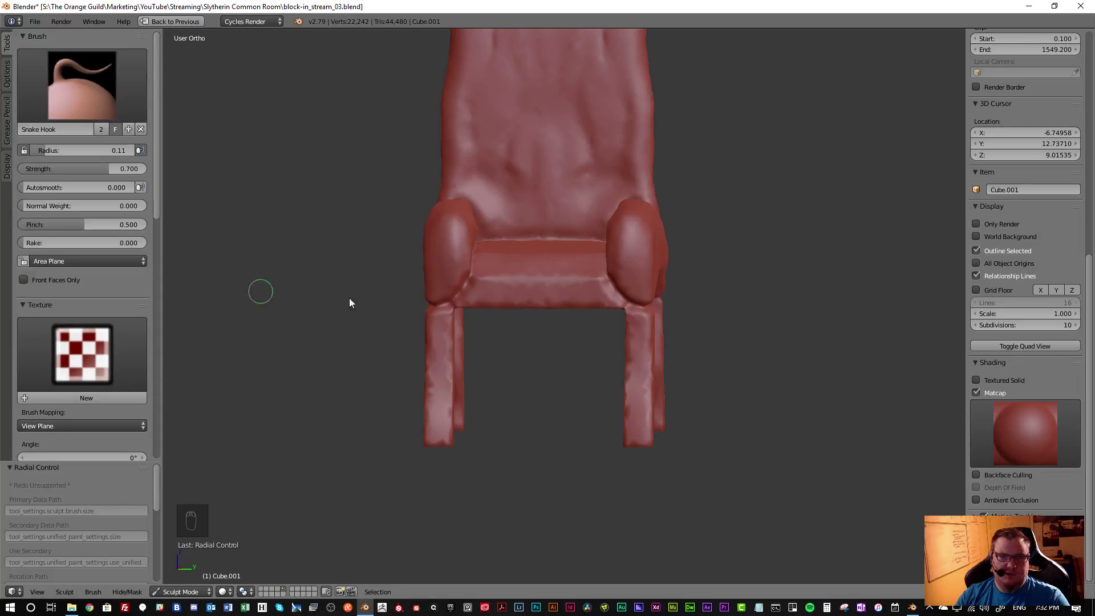
scroll(490, 343, "down", 2)
key("f")
left_click(520, 349)
middle_click_drag(520, 349, 531, 356)
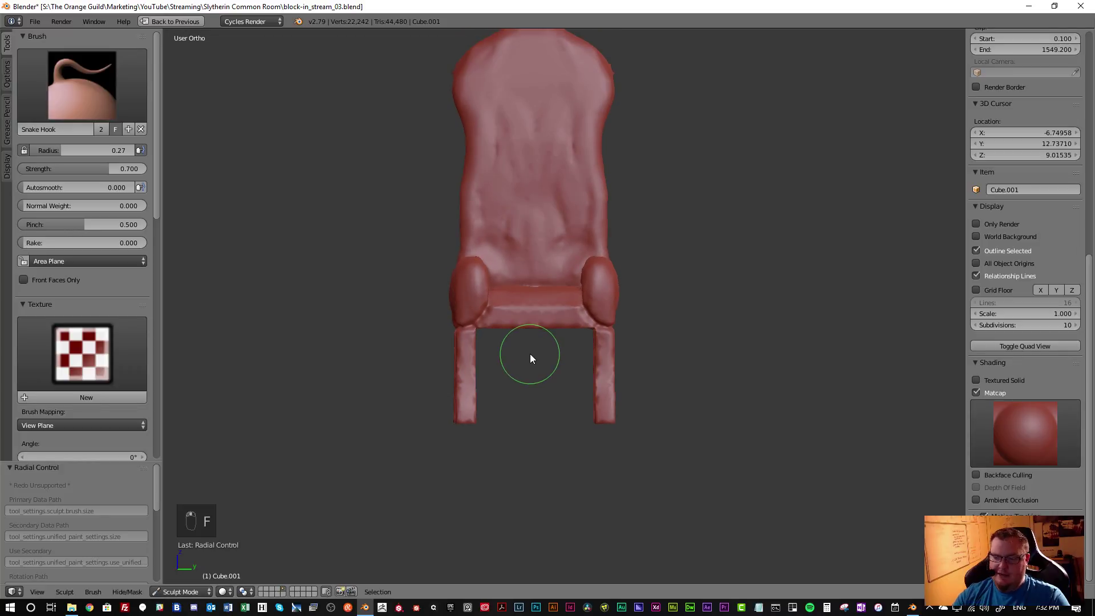
Nudge the lower part of a front chair leg with Snake Hook strokes in the right orthographic view
key("KP_1")
key("KP_3")
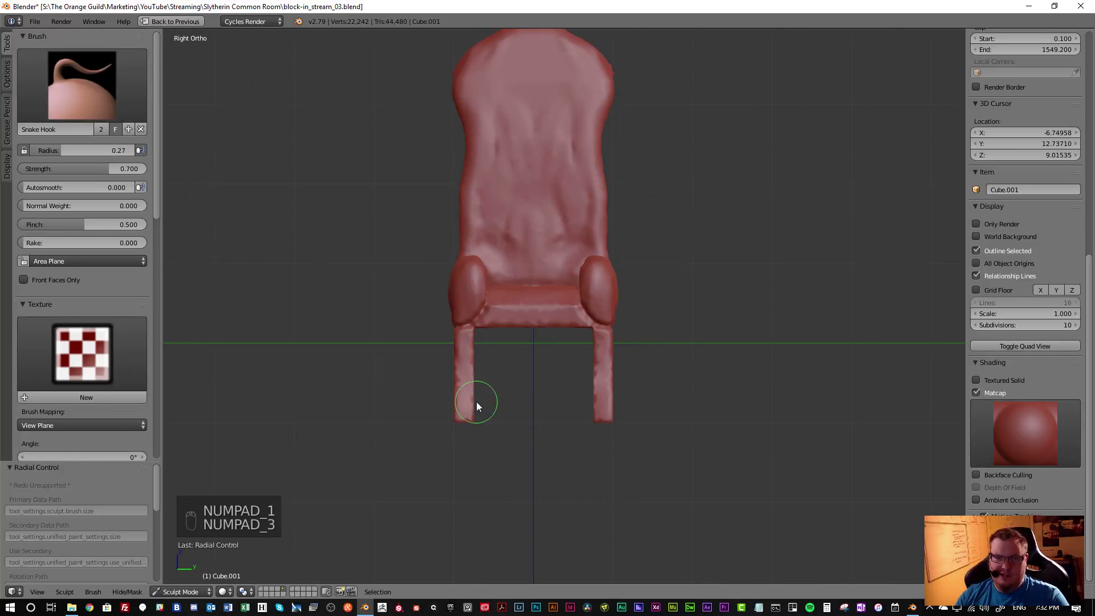
left_click_drag(470, 418, 463, 419)
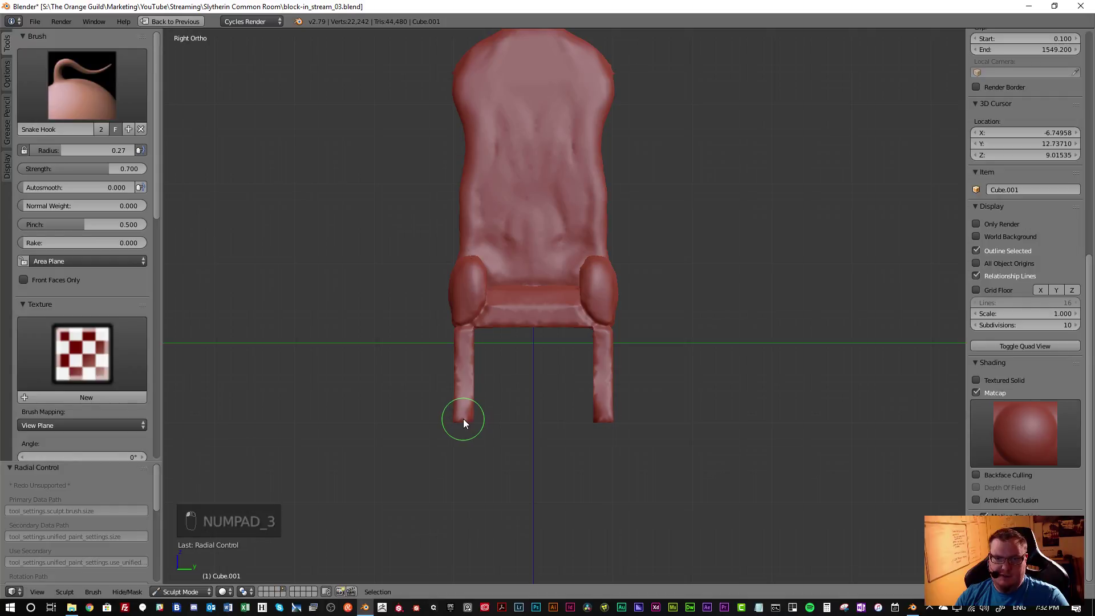
left_click_drag(460, 375, 464, 375)
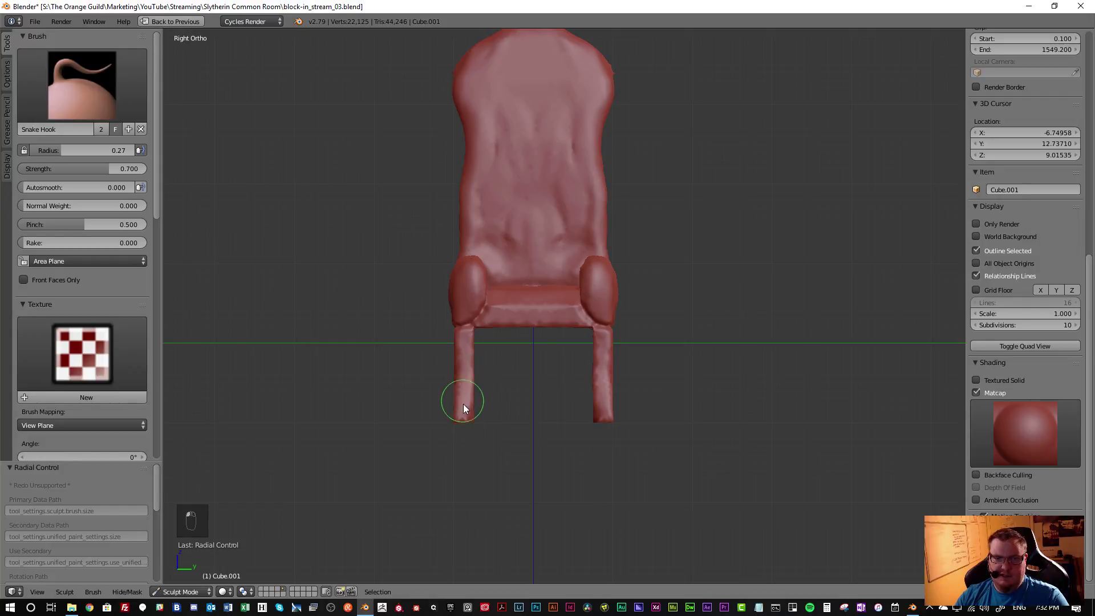
Enlarge the Snake Hook radius to 0.53 and pull the feet of the front chair legs outward
key("f")
left_click(482, 422)
mouse_move(462, 420)
left_mouse_down()
mouse_move(452, 423)
mouse_move(466, 380)
mouse_move(458, 354)
mouse_move(467, 372)
mouse_move(473, 359)
mouse_move(466, 405)
left_mouse_up()
mouse_move(467, 405)
middle_mouse_down()
mouse_move(488, 409)
mouse_move(388, 422)
mouse_move(607, 425)
mouse_move(360, 416)
middle_mouse_up()
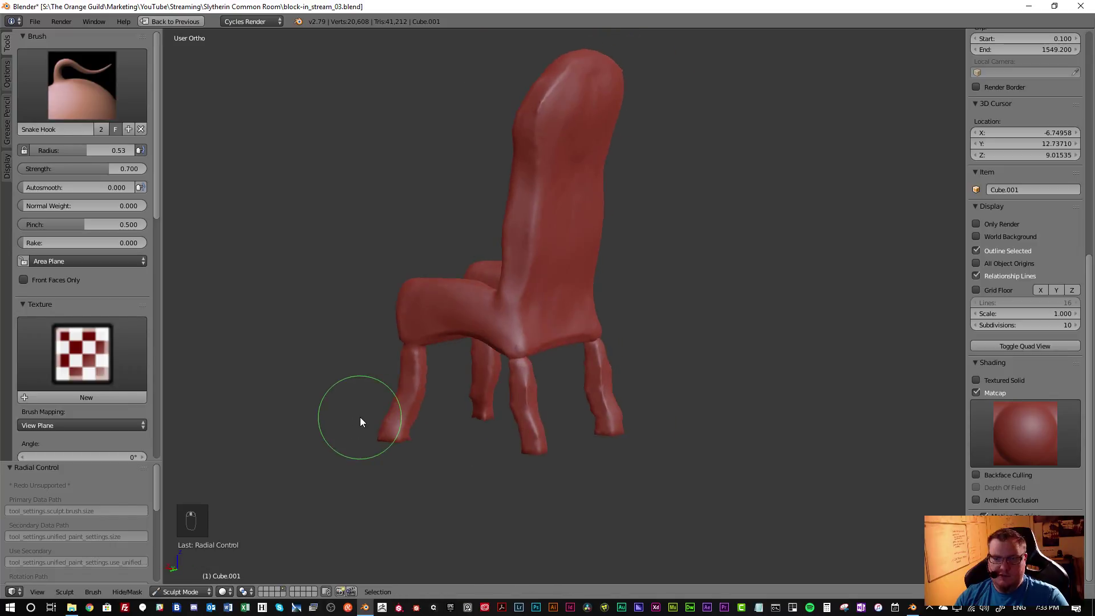
Pull the feet of the back chair legs outward with the Snake Hook brush in the left orthographic view
key("ctrl+KP_1")
key("ctrl+KP_3")
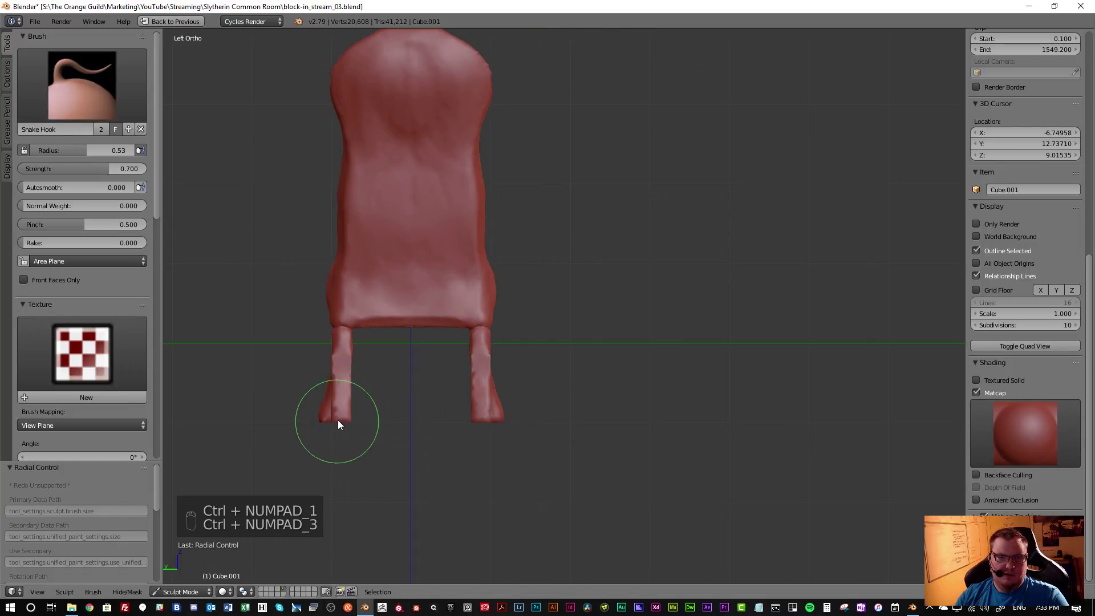
mouse_move(320, 423)
left_mouse_down()
mouse_move(339, 422)
mouse_move(333, 395)
mouse_move(350, 413)
mouse_move(343, 425)
mouse_move(345, 372)
mouse_move(343, 386)
left_mouse_up()
scroll(423, 429, "down", 2)
middle_click_drag(420, 430, 318, 433)
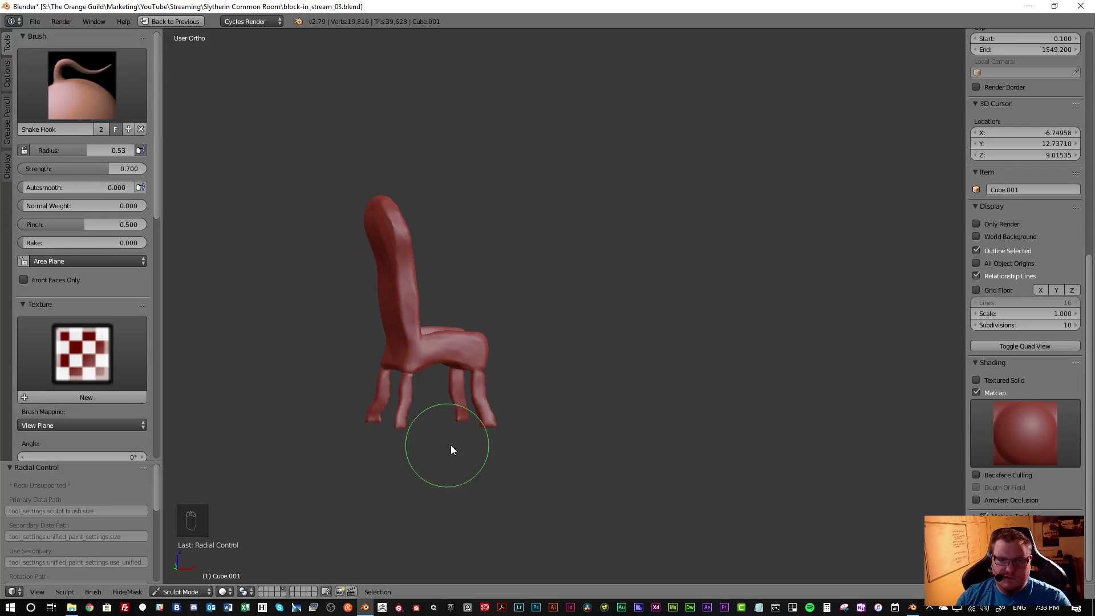
Open the Paintover file in Photoshop, compare the image with Layer 0 copy 2 shown and hidden, and close it
left_click(71, 607)
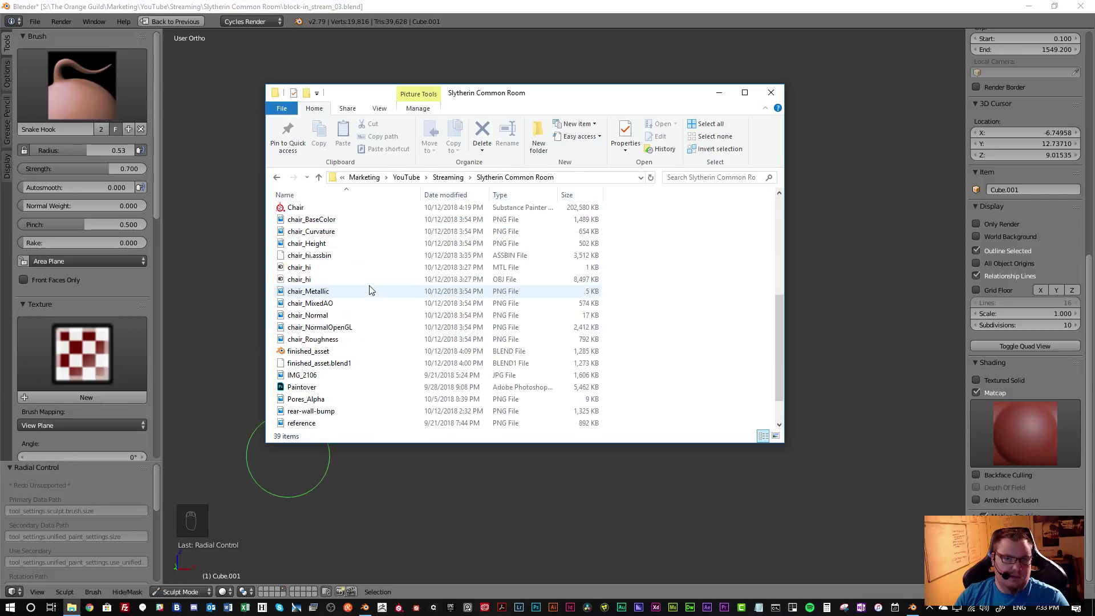
double_click(308, 387)
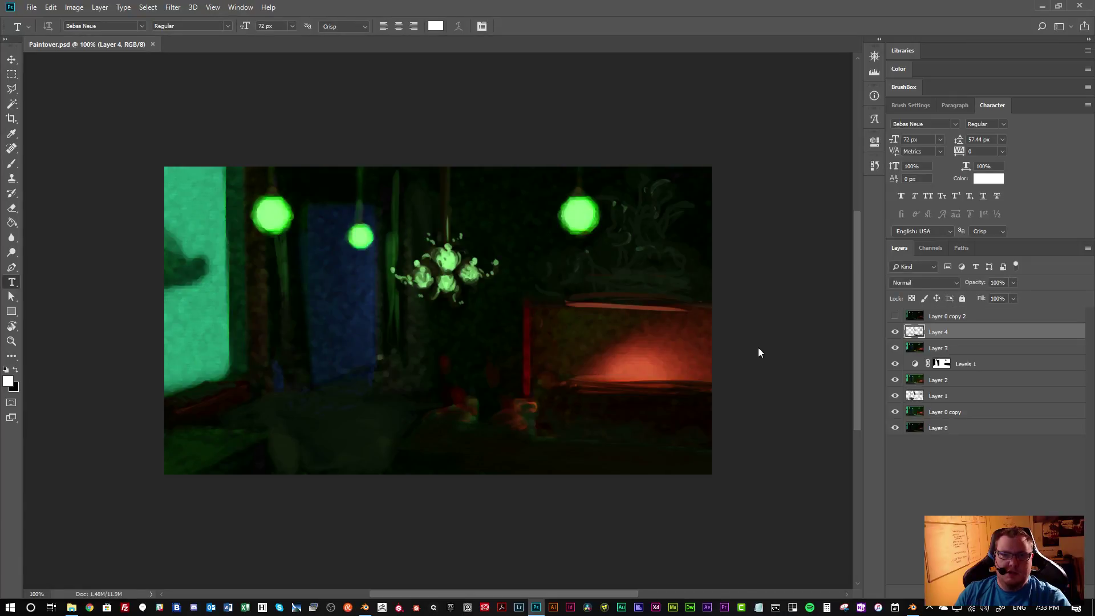
left_click(896, 317)
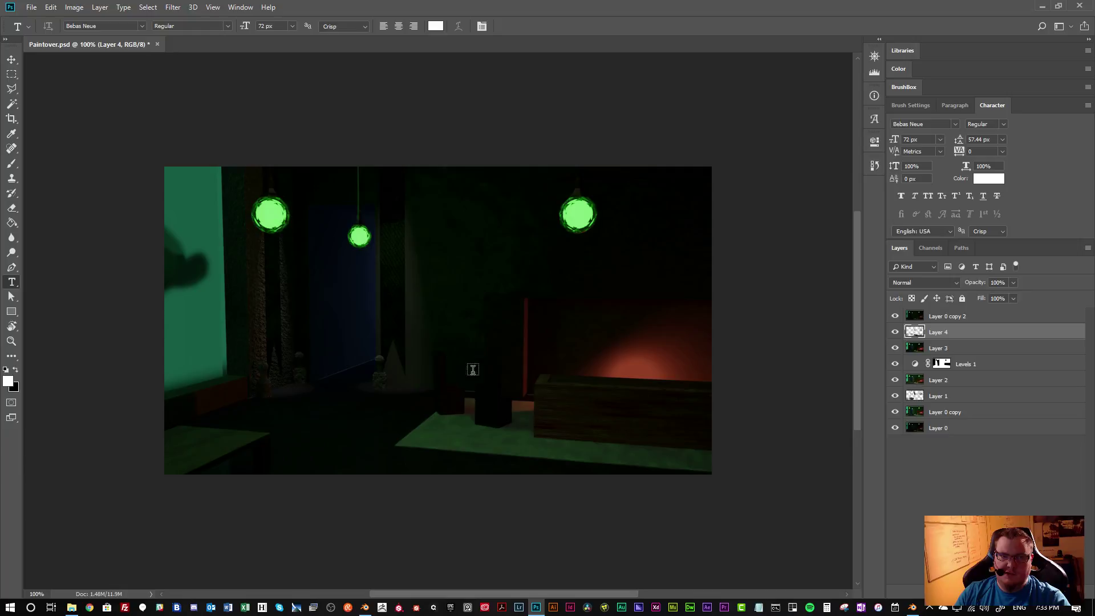
left_click(896, 317)
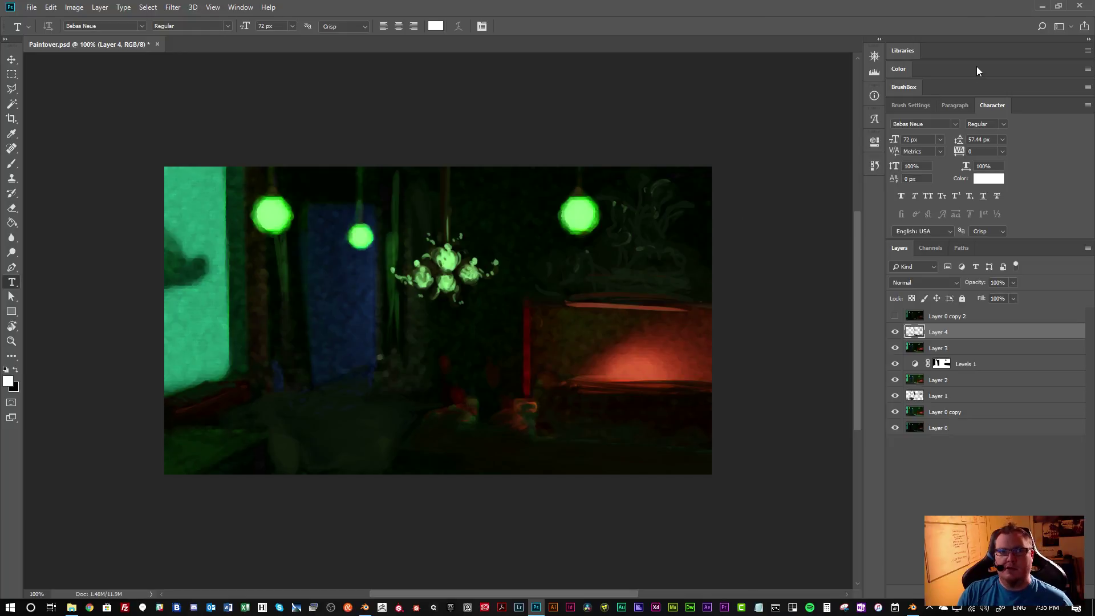
left_click(1080, 6)
left_click(543, 225)
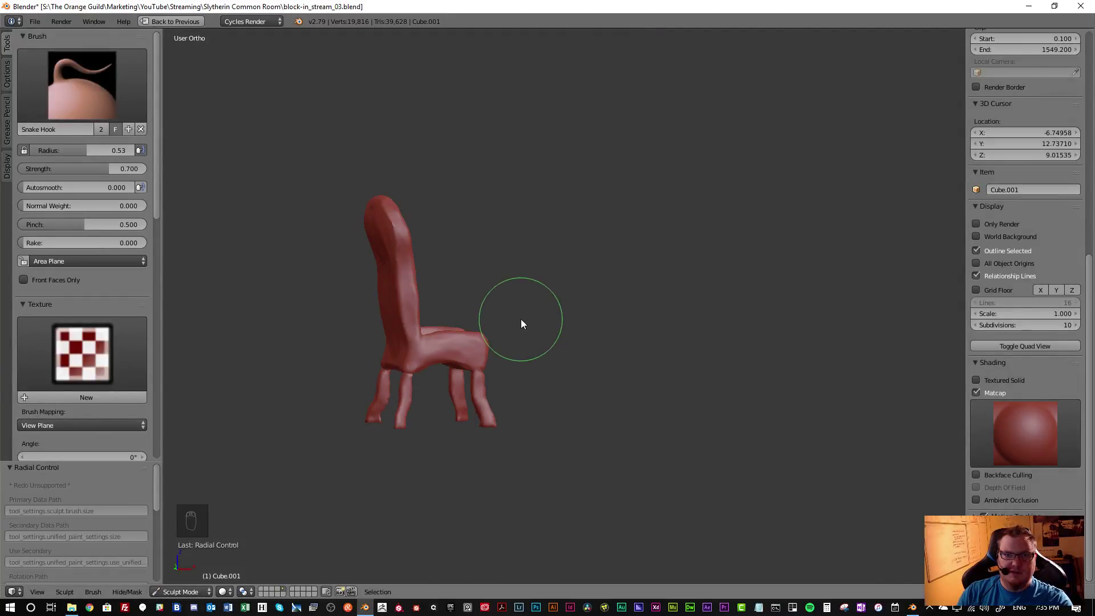
Reduce the brush radius to 0.25 and switch to the Clay Strips brush
mouse_move(542, 326)
middle_mouse_down()
mouse_move(572, 340)
mouse_move(547, 359)
mouse_move(597, 340)
mouse_move(515, 357)
mouse_move(724, 335)
middle_mouse_up()
scroll(613, 339, "up", 3)
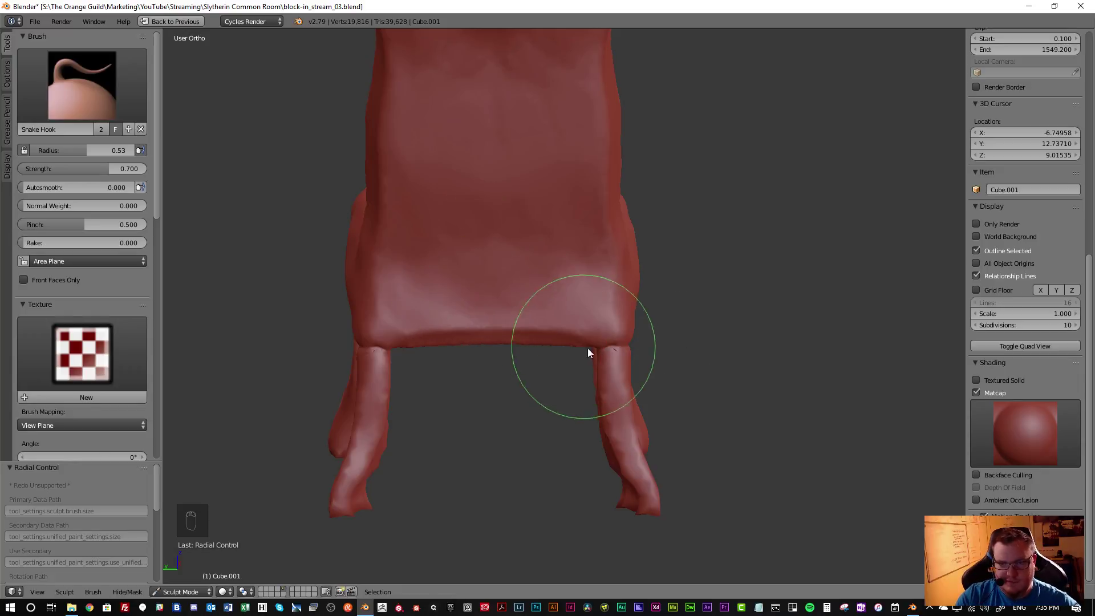
key("f")
left_click(536, 302)
key("s")
key("k")
mouse_move(594, 330)
middle_mouse_down()
mouse_move(461, 332)
mouse_move(431, 344)
mouse_move(528, 342)
mouse_move(542, 320)
middle_mouse_up()
scroll(454, 335, "down", 4)
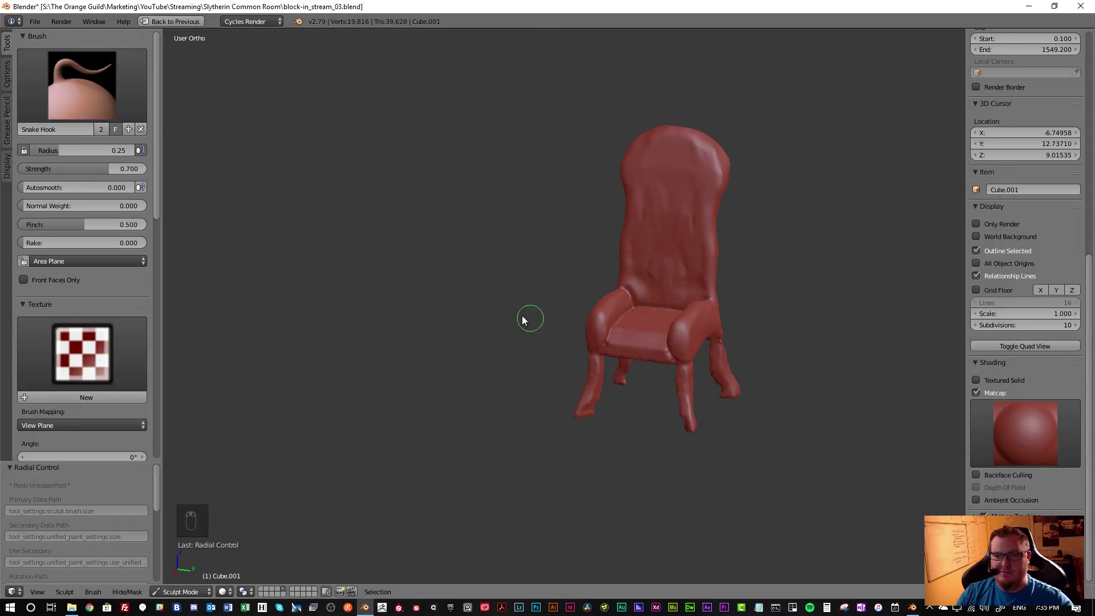
left_click(63, 95)
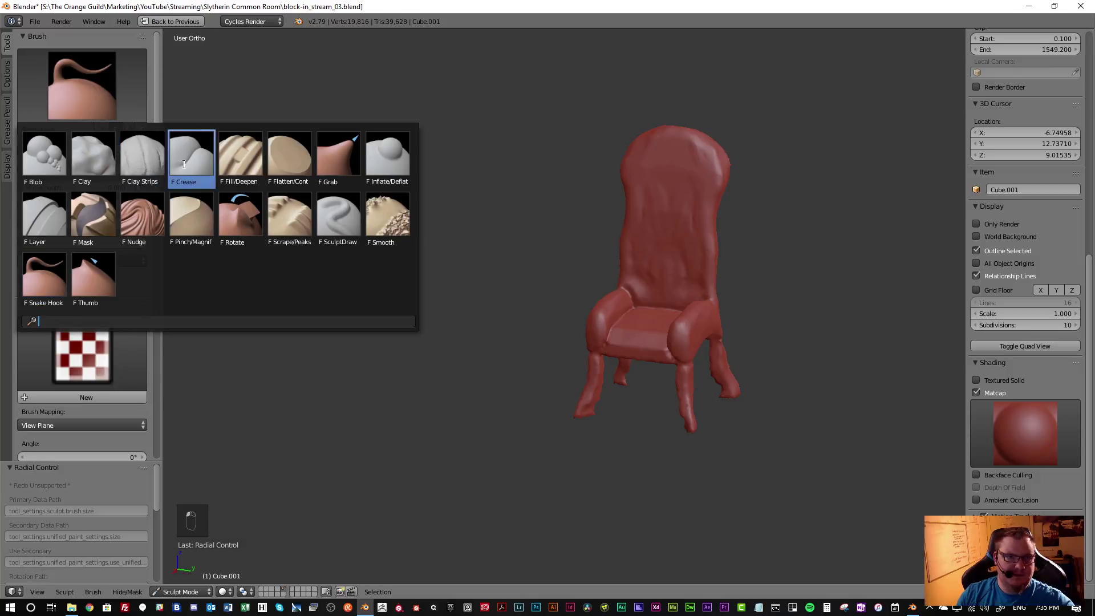
left_click(142, 160)
Build up a cushioned surface on the seat with Clay Strips strokes running from the backrest to the front edge
scroll(671, 307, "up", 6)
mouse_move(638, 282)
middle_mouse_down()
mouse_move(656, 339)
mouse_move(555, 197)
middle_mouse_up()
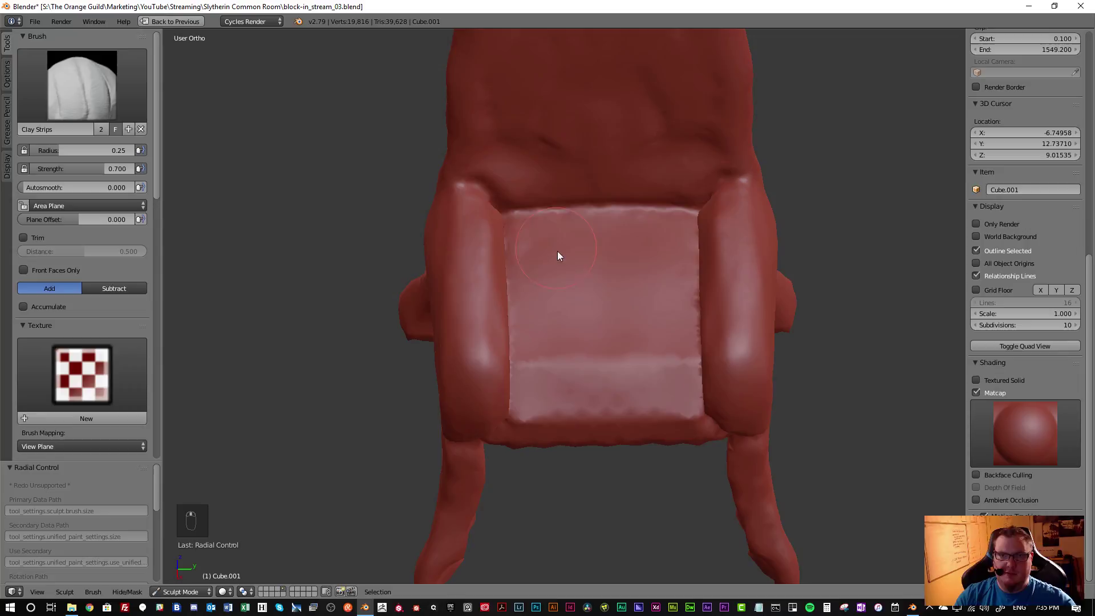
mouse_move(553, 238)
left_mouse_down()
mouse_move(558, 260)
mouse_move(573, 259)
mouse_move(557, 231)
mouse_move(535, 251)
mouse_move(558, 419)
left_mouse_up()
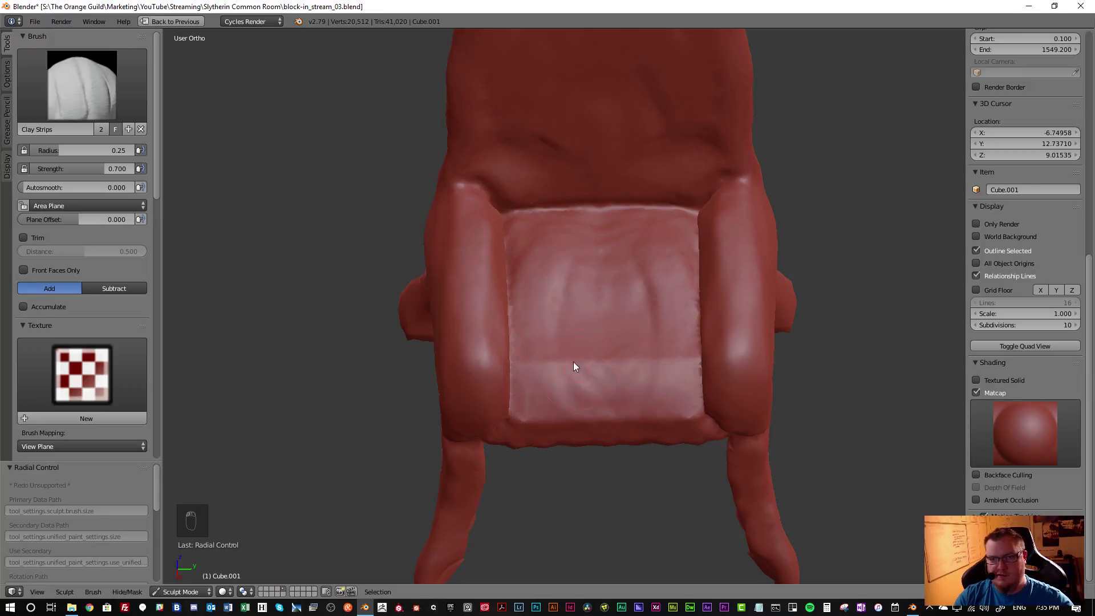
Smooth the built-up seat cushion and round off its front edge
mouse_move(553, 366)
left_mouse_down("shift")
mouse_move(592, 344)
mouse_move(582, 255)
mouse_move(577, 329)
left_mouse_up("shift")
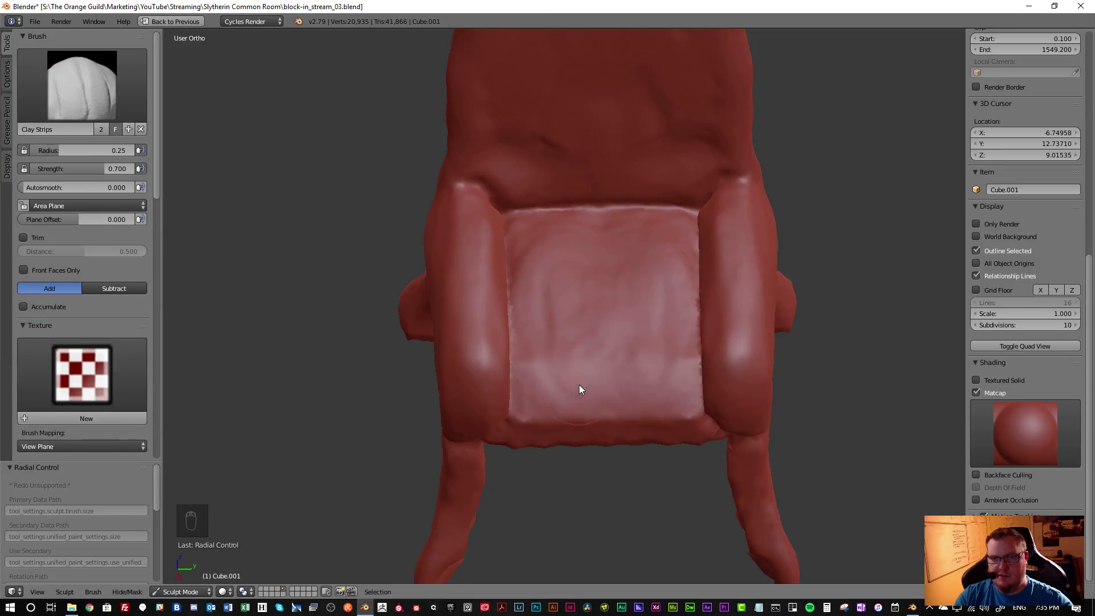
key("shift")
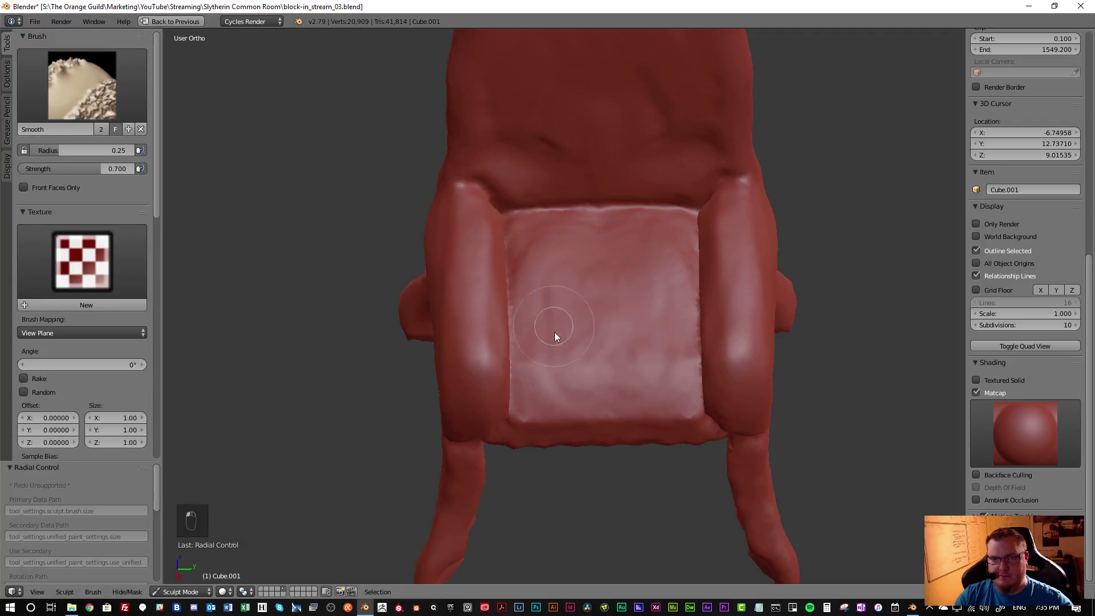
left_click_drag(576, 315, 566, 380, "shift")
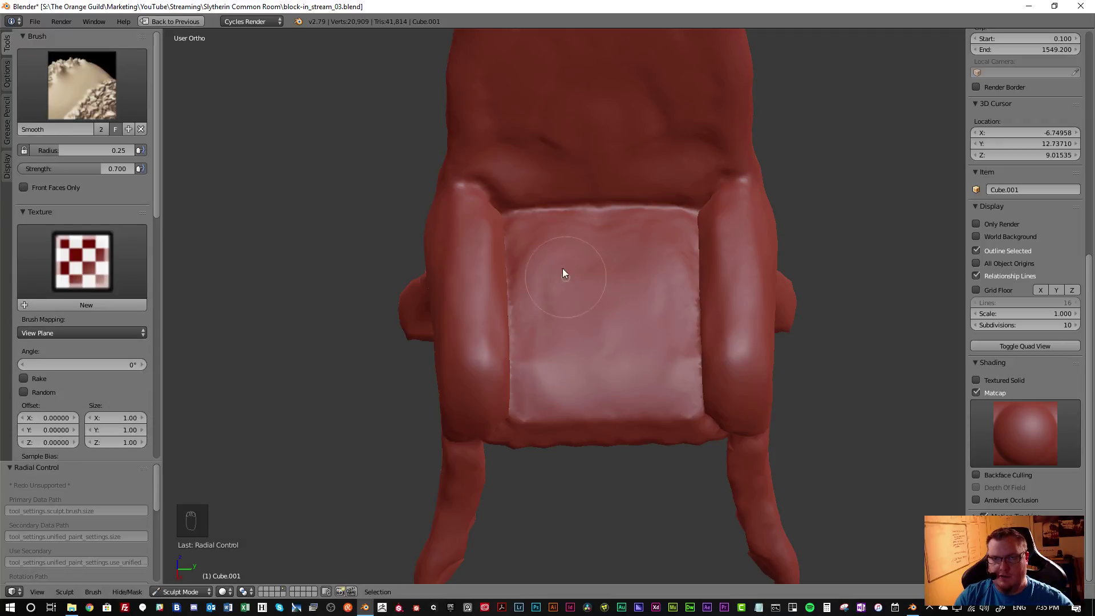
key("shift")
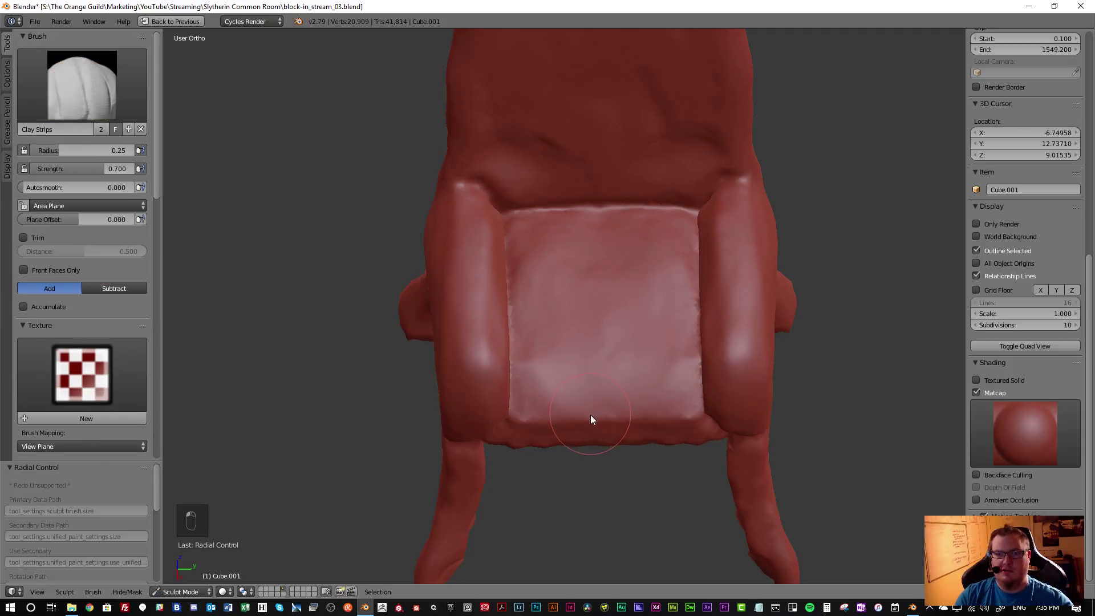
key("shift")
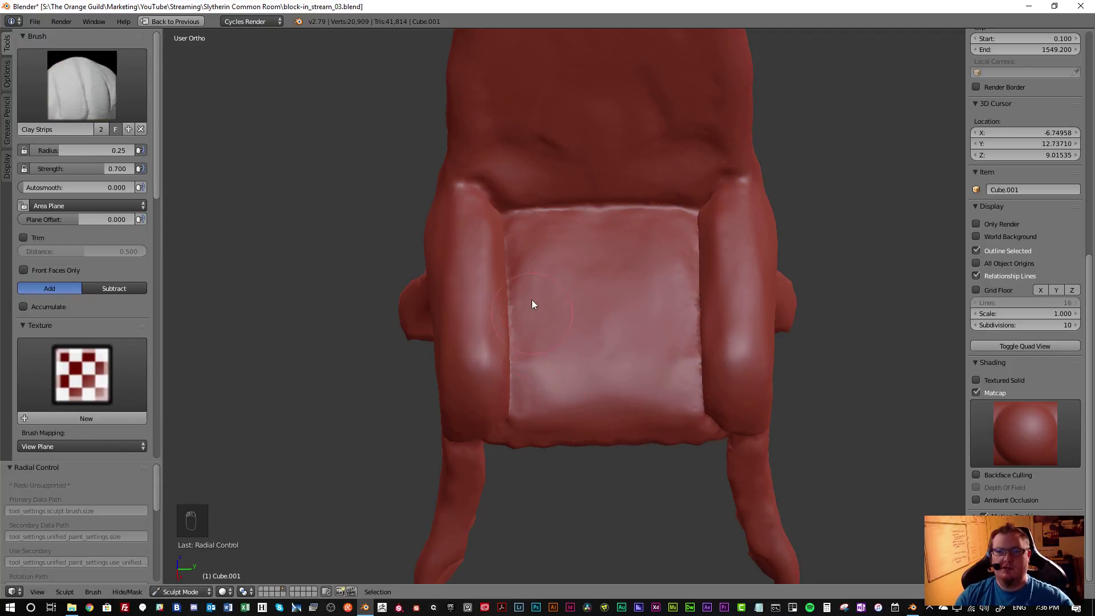
Build up the lower front edge of the seat between the front legs with Clay Strips at radius 0.16
scroll(622, 328, "down", 5)
middle_click_drag(620, 340, 625, 309)
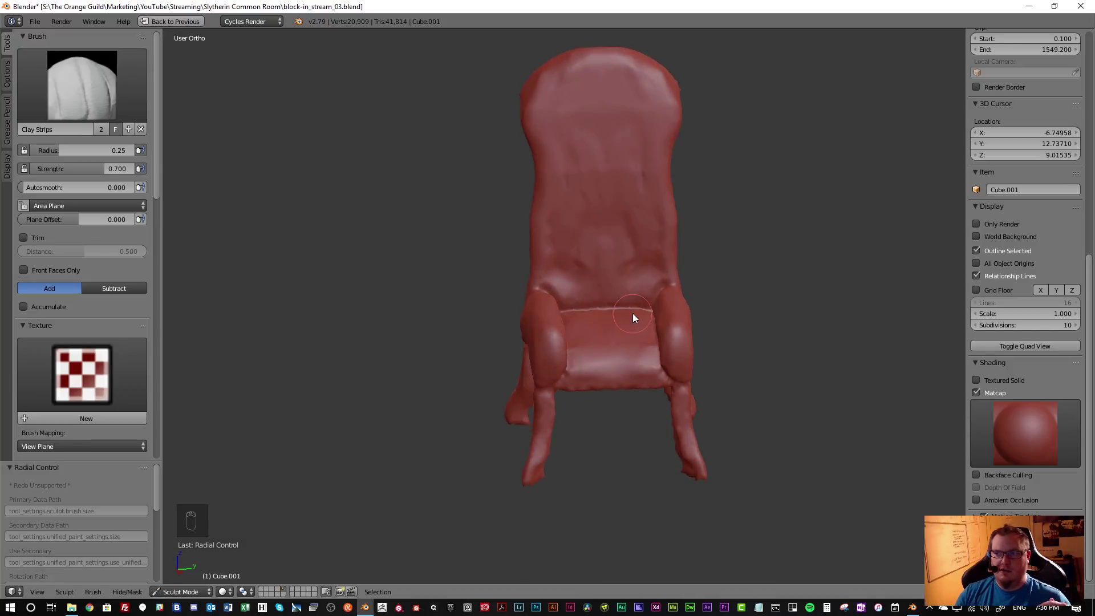
scroll(632, 313, "up", 6)
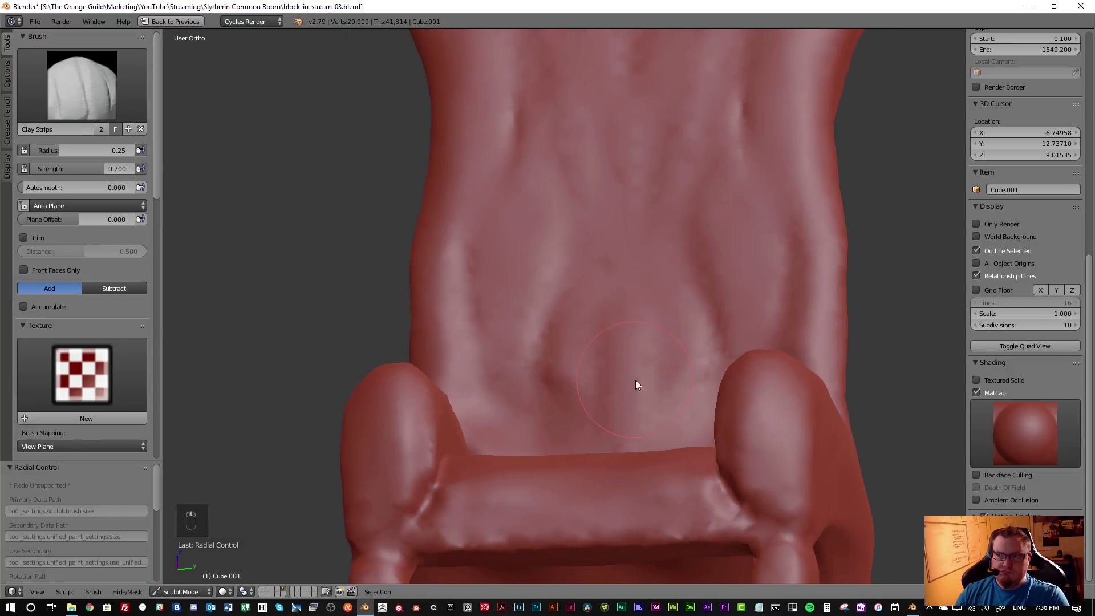
middle_click_drag(636, 381, 591, 277)
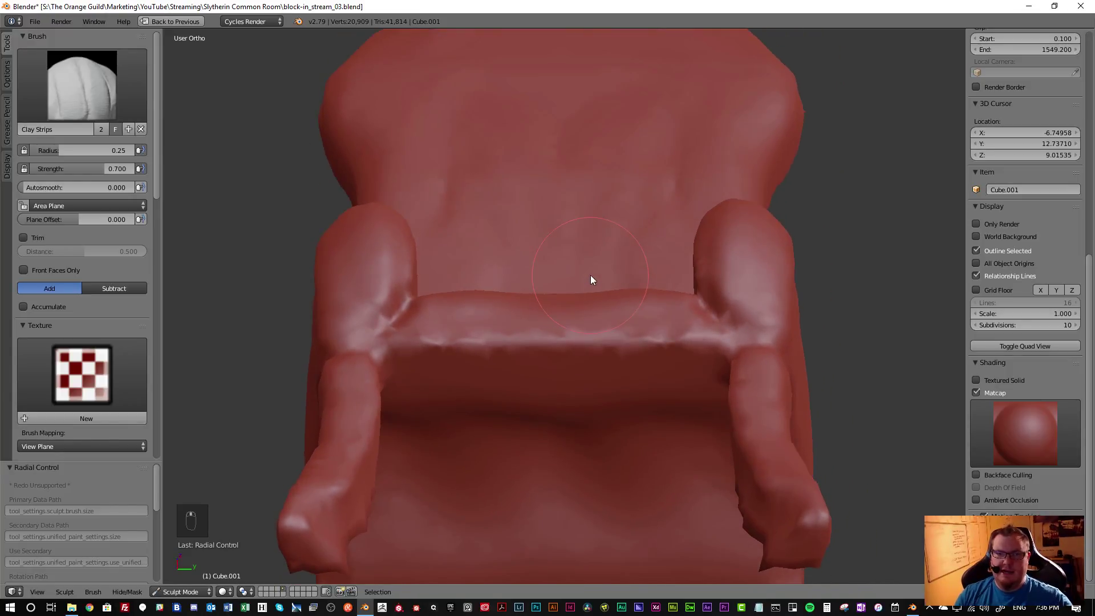
key("f")
left_click(517, 357)
mouse_move(420, 344)
left_mouse_down()
mouse_move(594, 338)
mouse_move(417, 340)
mouse_move(537, 337)
mouse_move(412, 363)
mouse_move(549, 365)
mouse_move(420, 374)
mouse_move(537, 393)
mouse_move(577, 385)
left_mouse_up()
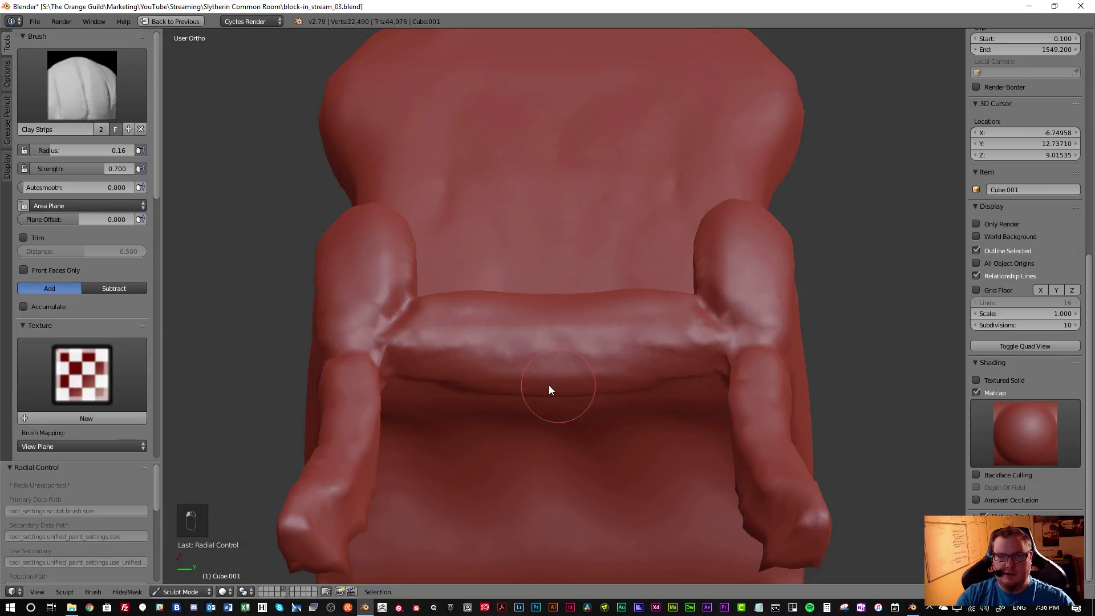
Smooth the lower front edge of the seat between the front legs
key("shift+s")
mouse_move(430, 388)
left_mouse_down()
mouse_move(418, 382)
mouse_move(577, 383)
mouse_move(625, 372)
left_mouse_up()
key("3")
Fill out the underside of the seat with crosswise Clay Strips strokes and smooth the result
scroll(523, 409, "down", 3)
mouse_move(586, 371)
middle_mouse_down()
mouse_move(555, 405)
mouse_move(517, 412)
mouse_move(530, 424)
mouse_move(450, 403)
mouse_move(467, 335)
mouse_move(479, 381)
mouse_move(646, 280)
middle_mouse_up()
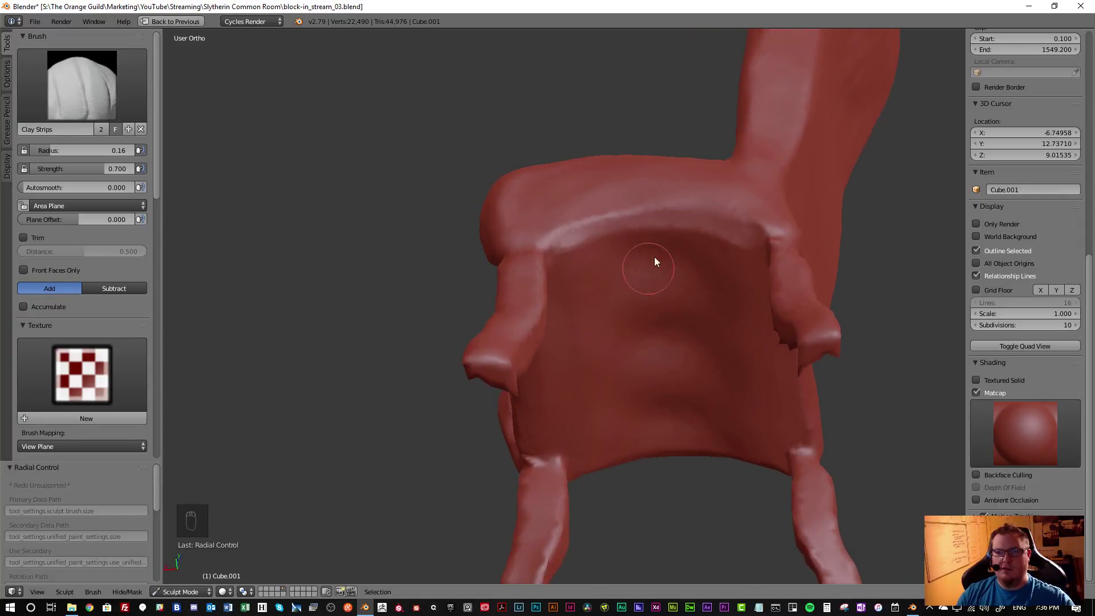
left_click_drag(571, 280, 667, 264)
left_click_drag(575, 292, 745, 285)
mouse_move(576, 308)
left_mouse_down()
mouse_move(723, 313)
mouse_move(753, 347)
mouse_move(655, 318)
mouse_move(648, 296)
left_mouse_up()
scroll(648, 296, "down", 3)
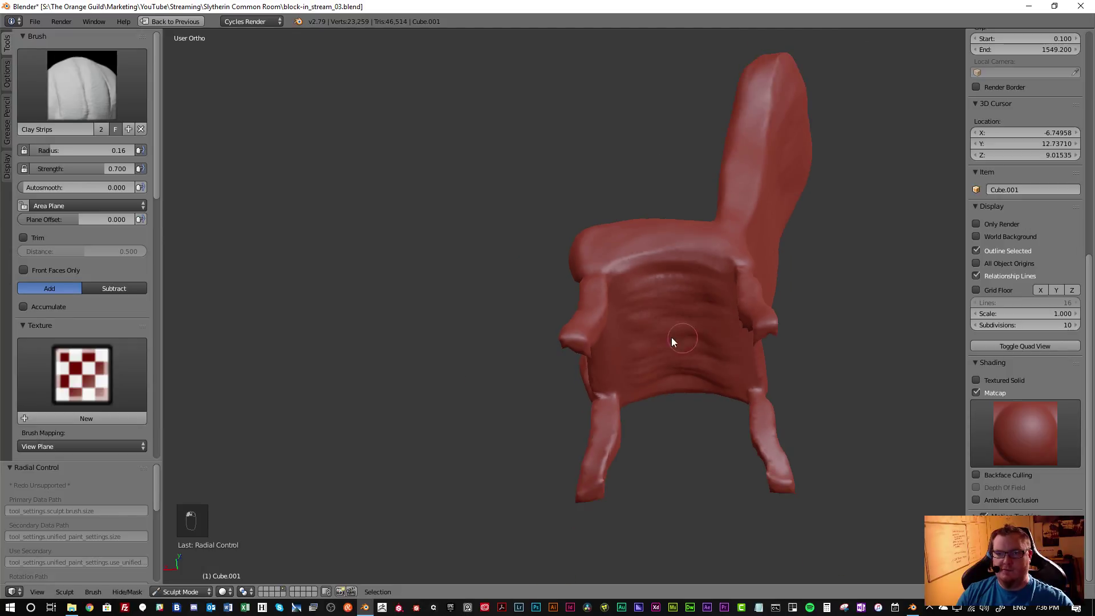
key("s")
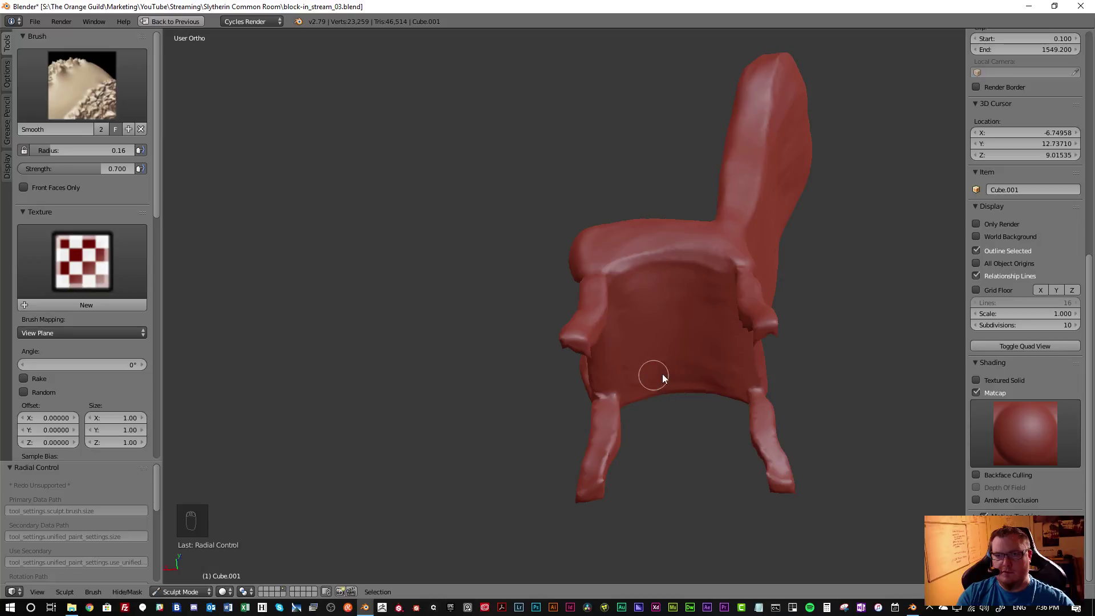
key("c")
Carve a crease with the Crease brush at radius 0.05 along the seam where the armrest's top meets the backrest
mouse_move(645, 351)
middle_mouse_down()
mouse_move(653, 330)
mouse_move(572, 292)
mouse_move(759, 382)
mouse_move(645, 341)
mouse_move(629, 281)
middle_mouse_up()
scroll(683, 318, "up", 5)
scroll(628, 280, "up", 2)
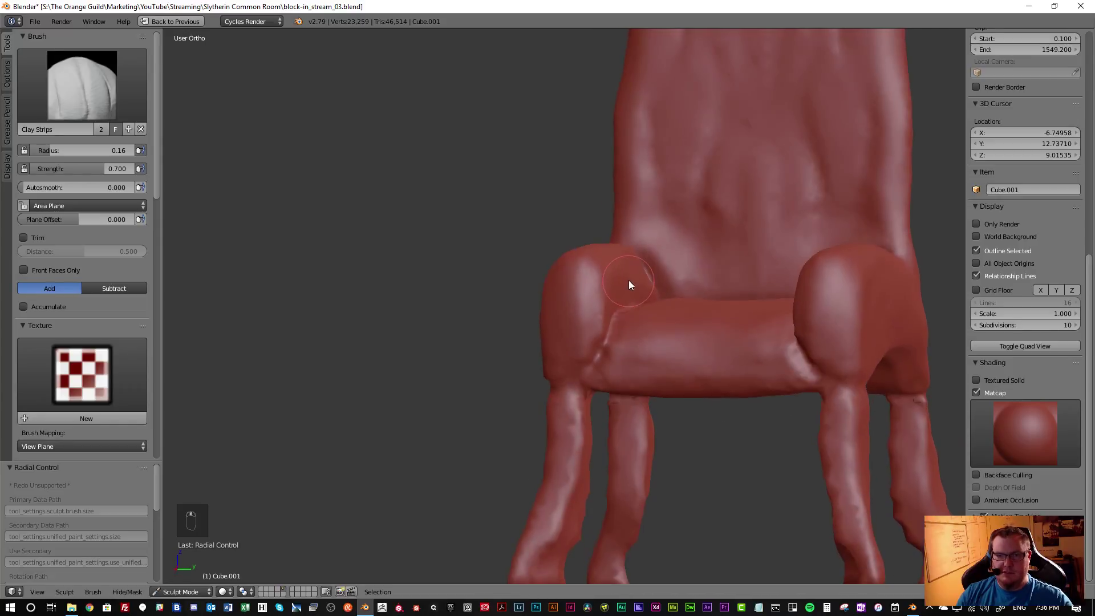
left_click(82, 84)
left_click(188, 160)
mouse_move(565, 308)
middle_mouse_down()
mouse_move(612, 324)
mouse_move(613, 337)
middle_mouse_up()
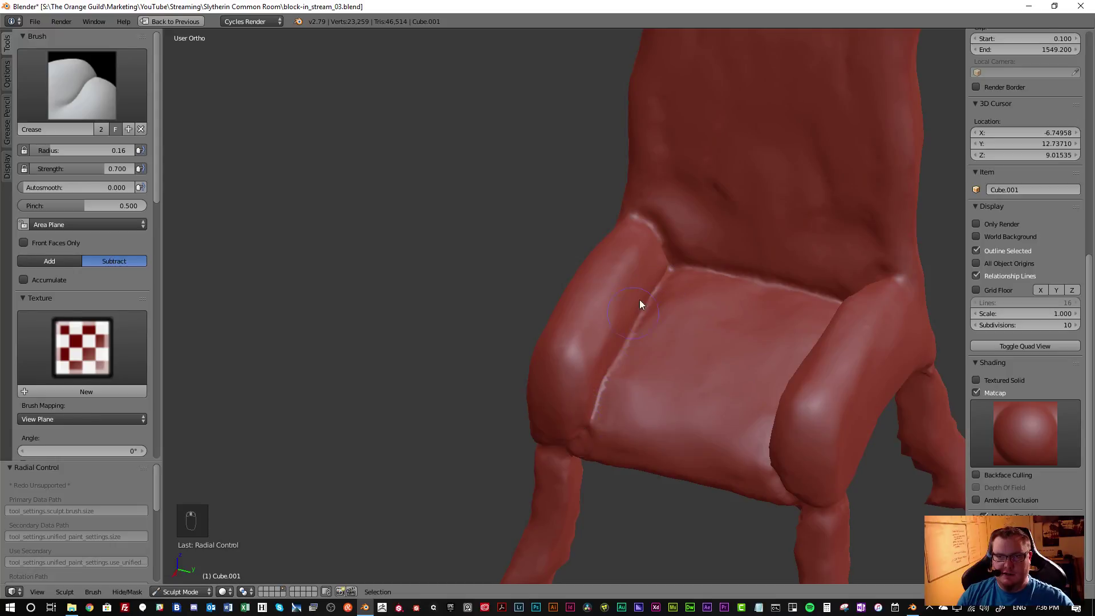
key("f")
left_click(607, 288)
middle_click_drag(599, 319, 694, 234)
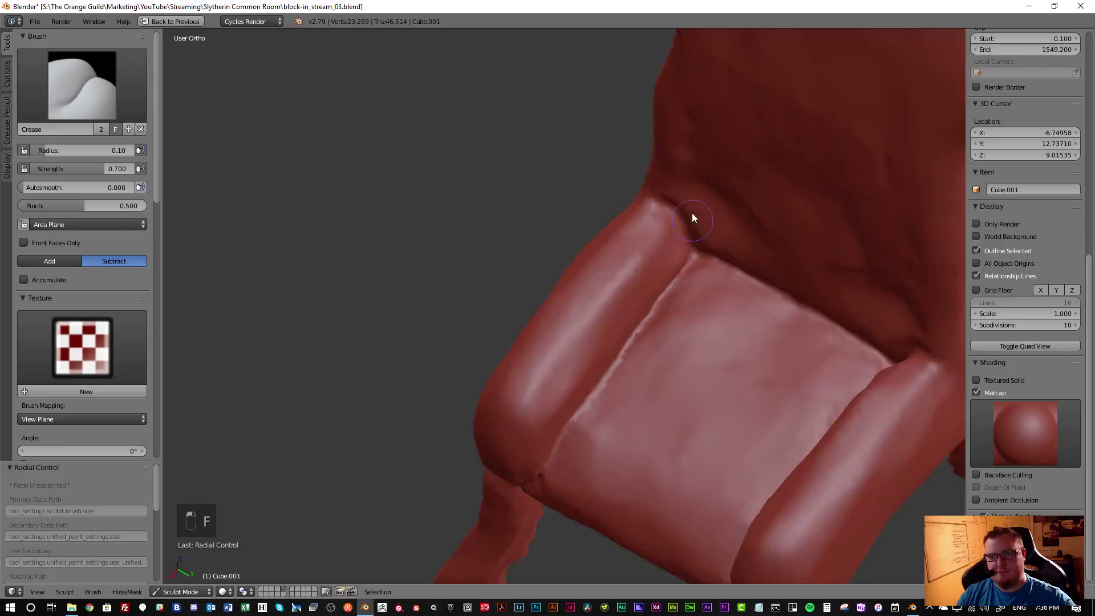
scroll(616, 195, "up", 4)
key("f")
left_click(601, 190)
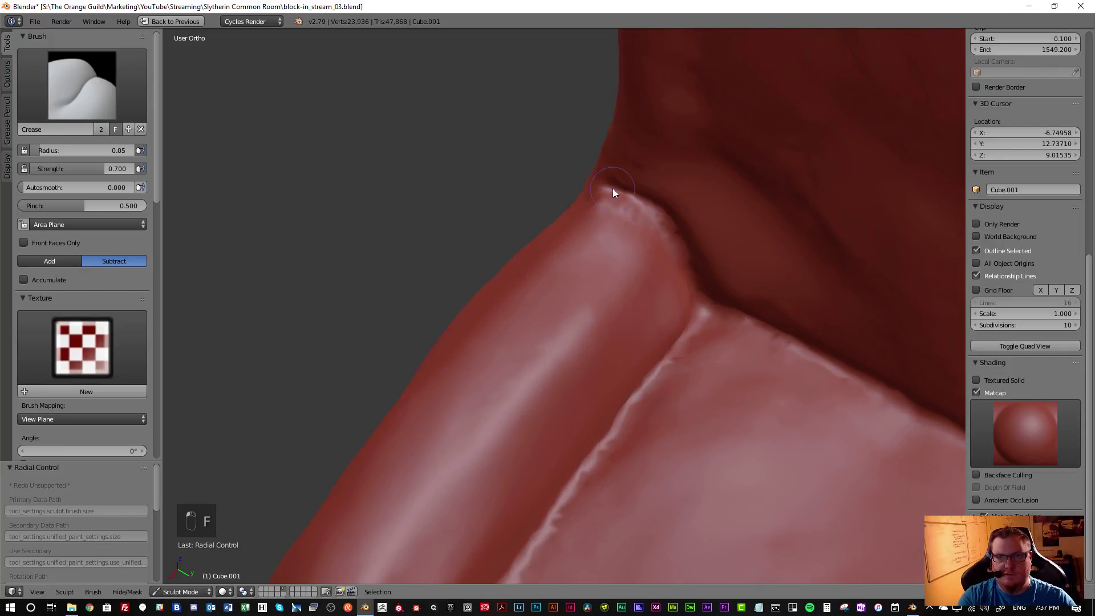
Extend the crease around the outer side of the armrest, below the lower end of the backrest's side
scroll(627, 251, "down", 4)
middle_click_drag(621, 237, 784, 225)
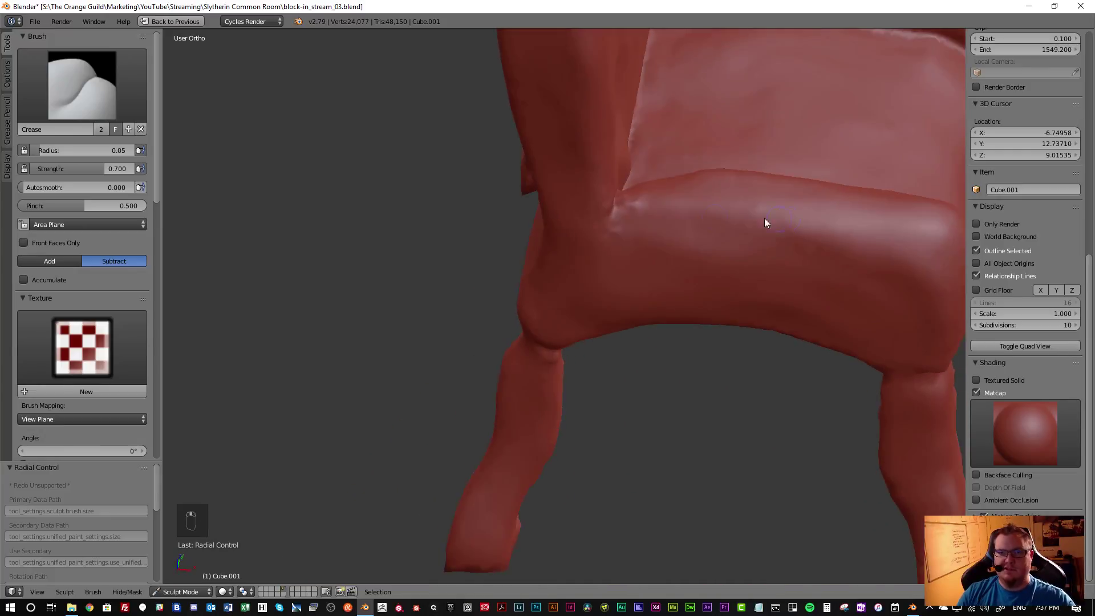
scroll(619, 215, "up", 5)
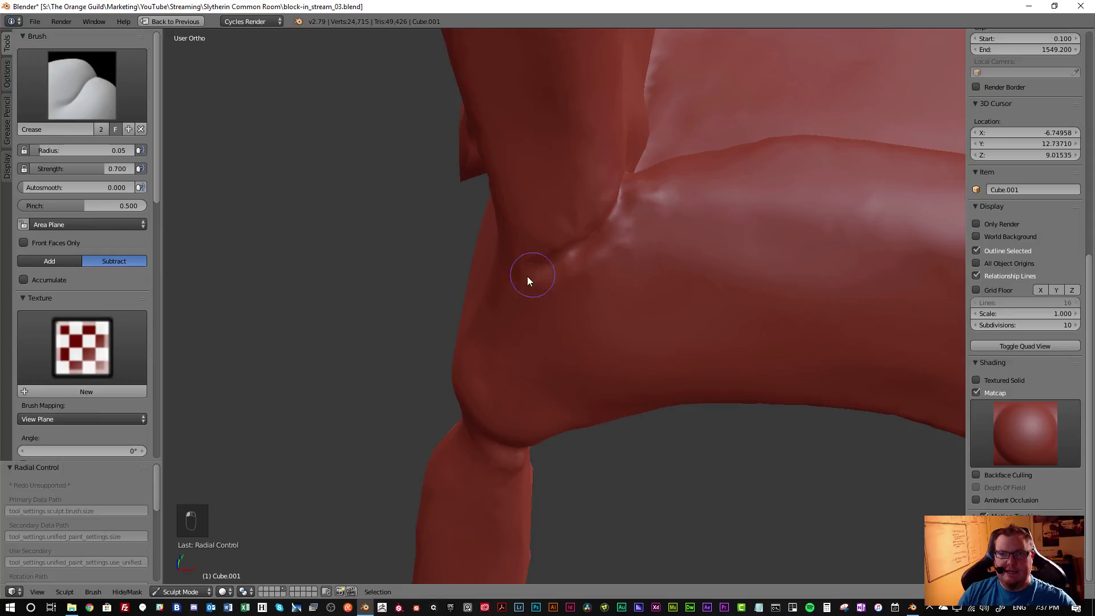
middle_click_drag(511, 303, 603, 281)
left_click_drag(533, 277, 526, 282)
mouse_move(526, 282)
middle_mouse_down()
mouse_move(493, 348)
mouse_move(507, 315)
mouse_move(426, 360)
middle_mouse_up()
scroll(508, 319, "down", 5)
scroll(521, 313, "up", 6)
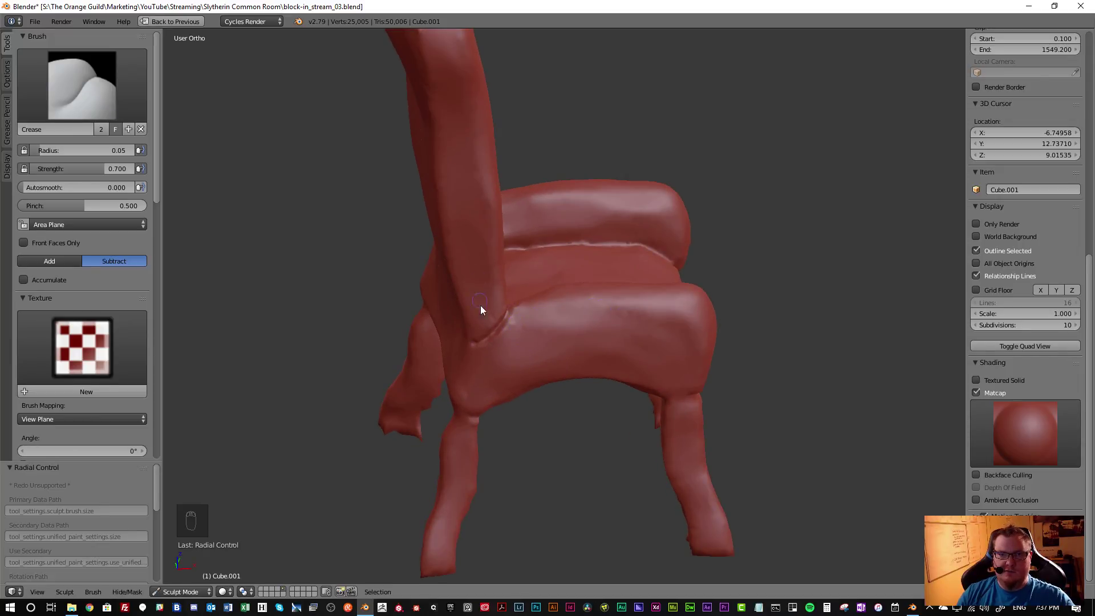
Work the Crease brush from the outer armrest-backrest joint down the rear corner toward the back leg
middle_click_drag(481, 298, 564, 341)
scroll(494, 343, "up", 2)
scroll(458, 347, "up", 4)
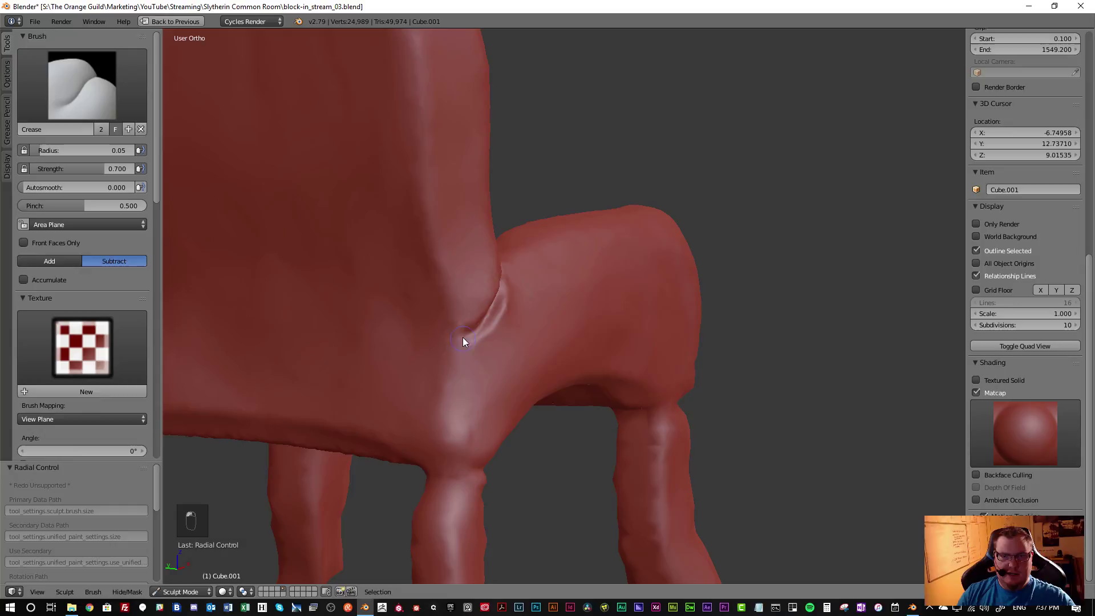
left_click_drag(460, 345, 476, 408)
middle_click_drag(476, 408, 468, 394)
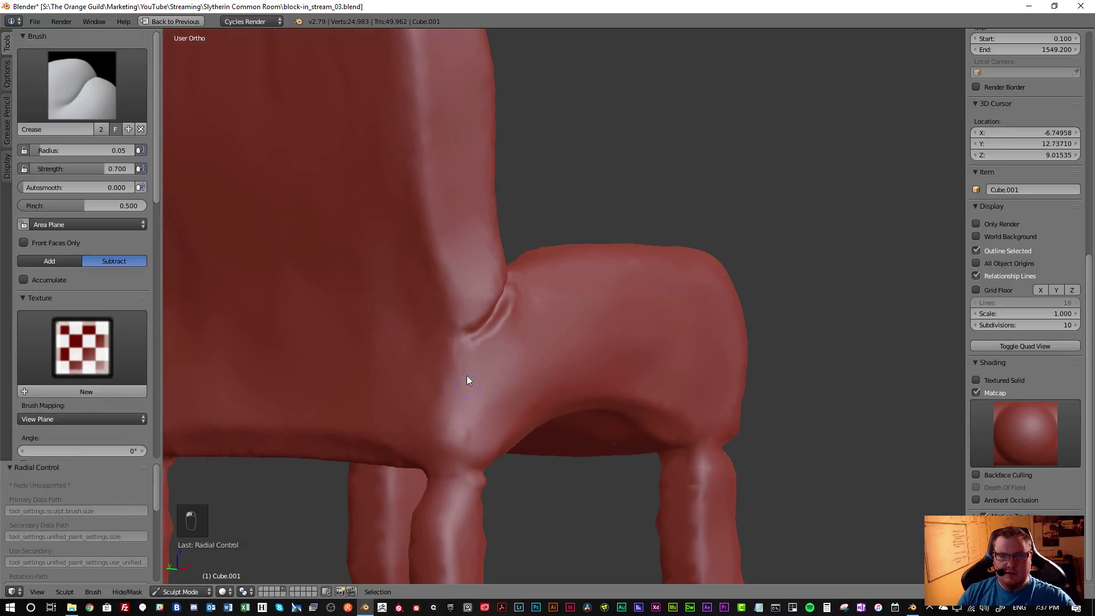
left_click_drag(479, 429, 473, 409)
middle_click_drag(473, 409, 480, 433)
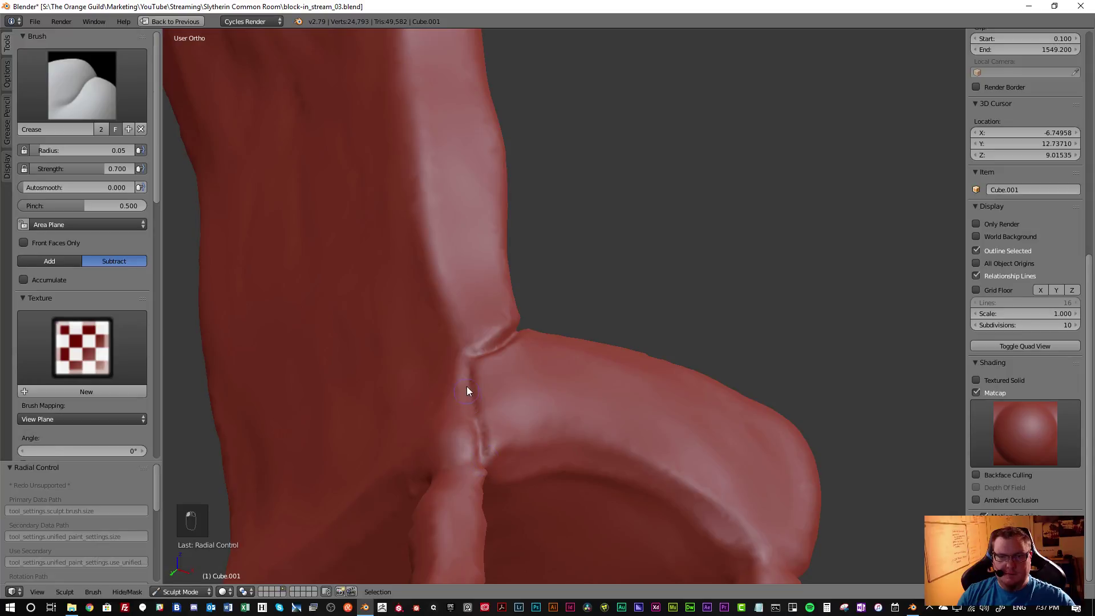
Deepen the vertical crease between the armrest's outer side and the chair's back, down to the rear leg
left_click_drag(471, 391, 476, 413)
mouse_move(493, 470)
middle_mouse_down()
mouse_move(440, 409)
mouse_move(484, 456)
middle_mouse_up()
left_click_drag(484, 461, 499, 501)
mouse_move(499, 501)
middle_mouse_down()
mouse_move(474, 420)
mouse_move(495, 466)
mouse_move(481, 399)
middle_mouse_up()
scroll(482, 396, "up", 4)
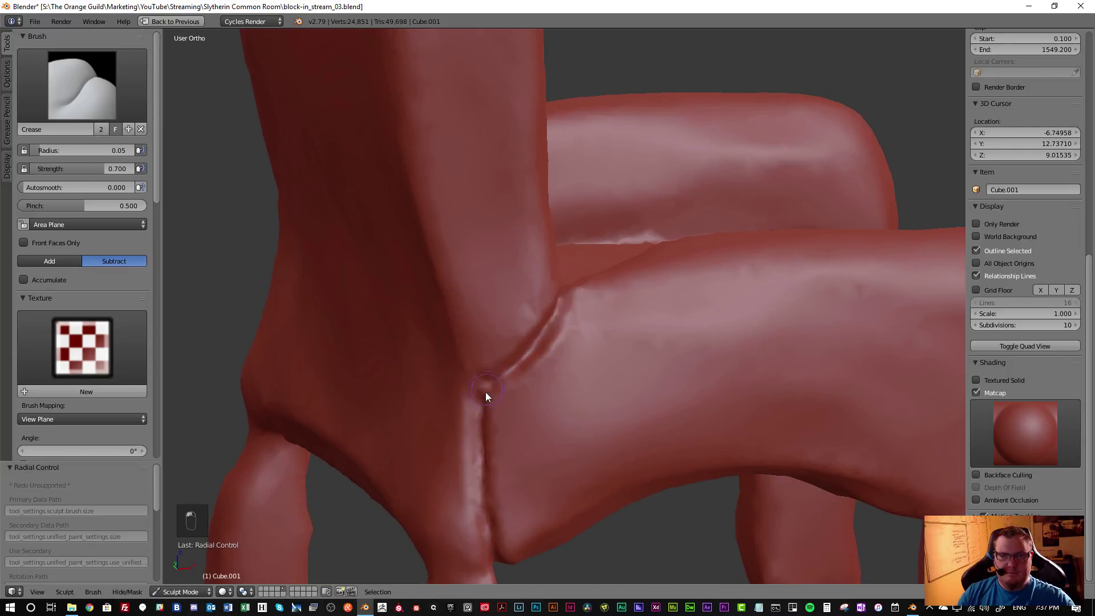
left_click_drag(485, 410, 518, 479)
scroll(522, 465, "down", 5)
mouse_move(523, 460)
middle_mouse_down()
mouse_move(330, 421)
mouse_move(367, 484)
mouse_move(451, 479)
mouse_move(616, 441)
mouse_move(568, 448)
middle_mouse_up()
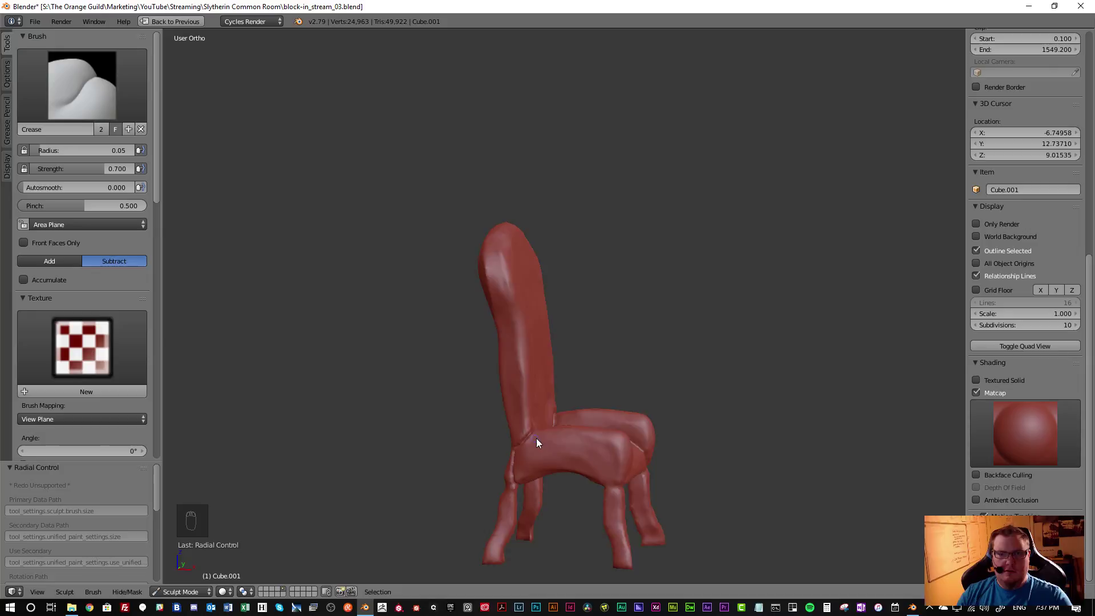
Tighten the outer seam between armrest and backrest using the Pinch/Magnify brush at radius 0.13
scroll(533, 439, "up", 5)
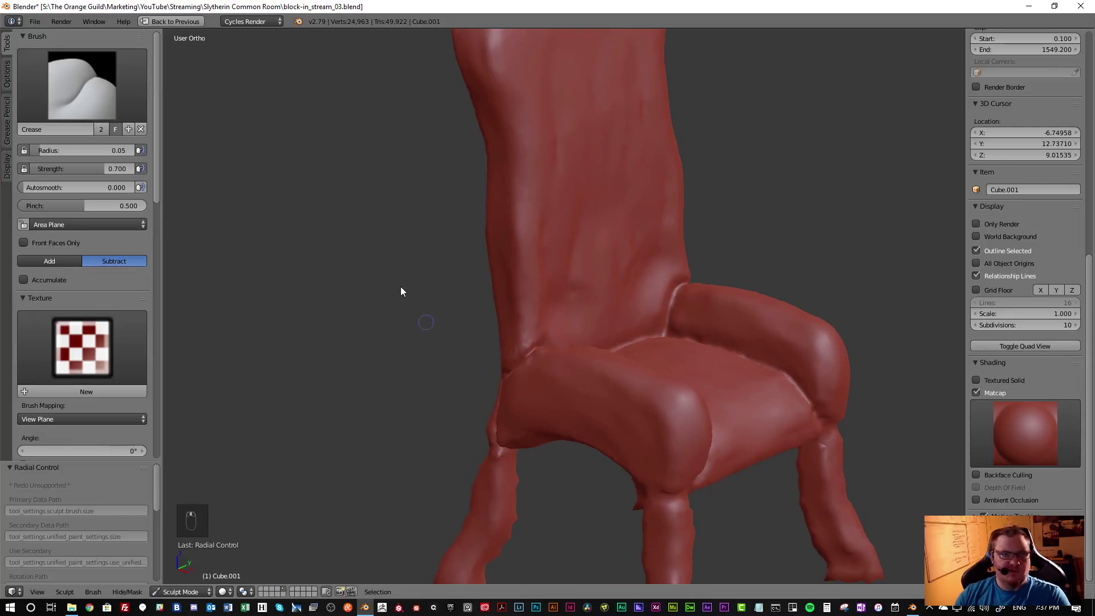
left_click(82, 85)
left_click(209, 226)
mouse_move(471, 292)
middle_mouse_down()
mouse_move(499, 361)
mouse_move(515, 365)
middle_mouse_up()
key("f")
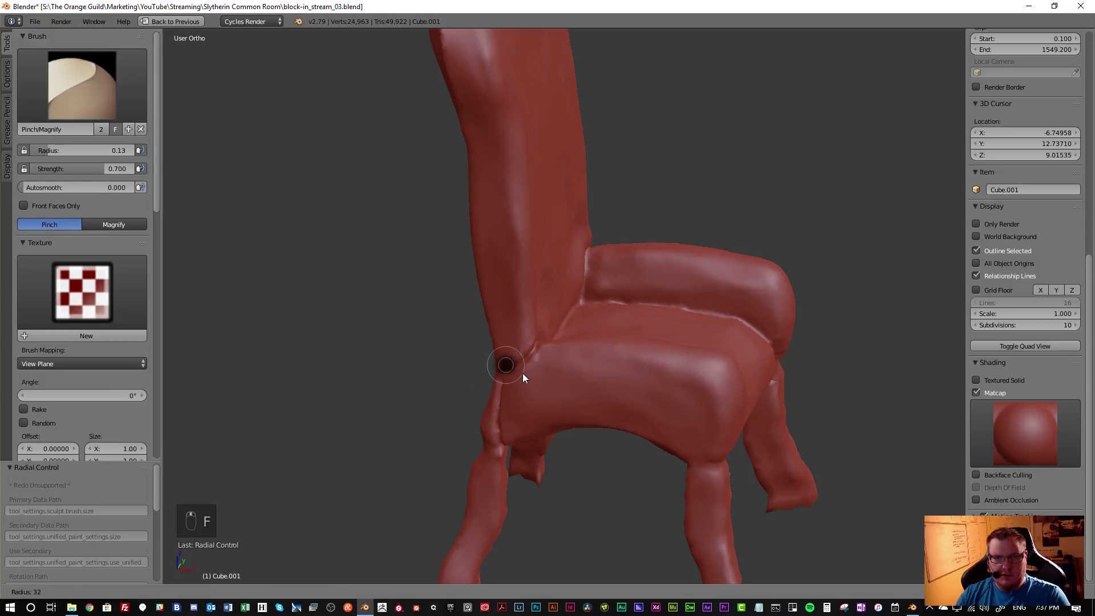
left_click(523, 373)
scroll(502, 370, "up", 4)
middle_click_drag(551, 341, 565, 342)
left_click_drag(584, 320, 523, 369)
Pinch the vertical crease at the chair's rear corner down to the top of the back leg
middle_click_drag(523, 369, 525, 412)
mouse_move(528, 384)
left_mouse_down()
mouse_move(515, 426)
mouse_move(536, 518)
left_mouse_up()
middle_click_drag(535, 513, 510, 435)
mouse_move(518, 450)
left_mouse_down()
mouse_move(542, 532)
mouse_move(522, 393)
mouse_move(535, 520)
left_mouse_up()
mouse_move(535, 520)
middle_mouse_down()
mouse_move(535, 410)
mouse_move(515, 375)
mouse_move(539, 470)
middle_mouse_up()
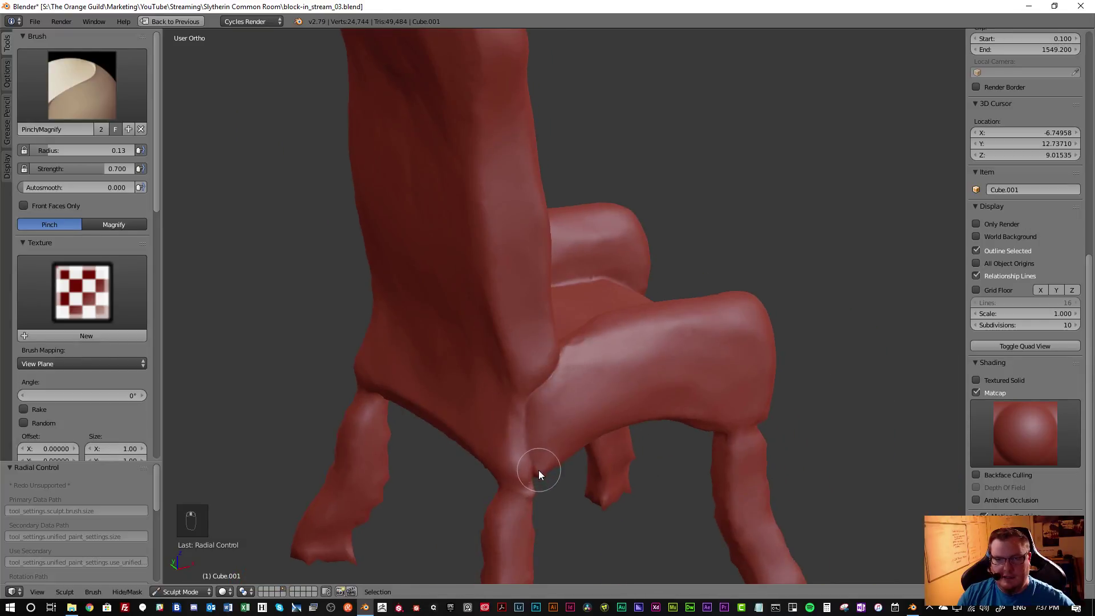
Undo the last pinch stroke and set the Dyntopo detail size to 4 px
scroll(516, 458, "up", 6)
mouse_move(512, 405)
middle_mouse_down()
mouse_move(481, 349)
mouse_move(454, 365)
mouse_move(565, 383)
mouse_move(545, 374)
middle_mouse_up()
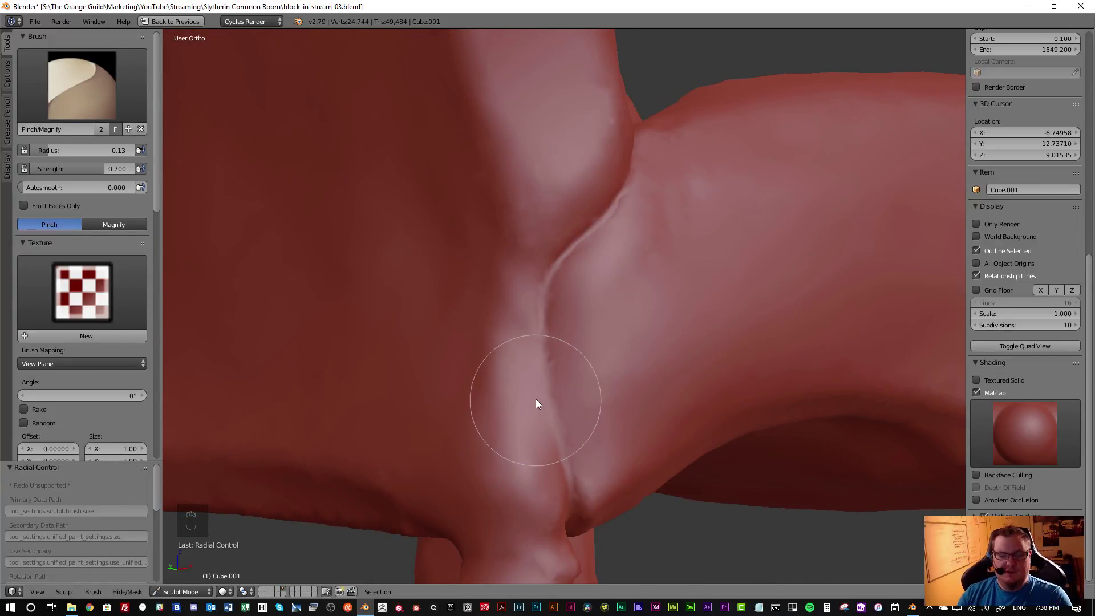
key("ctrl+z")
scroll(127, 344, "down", 15)
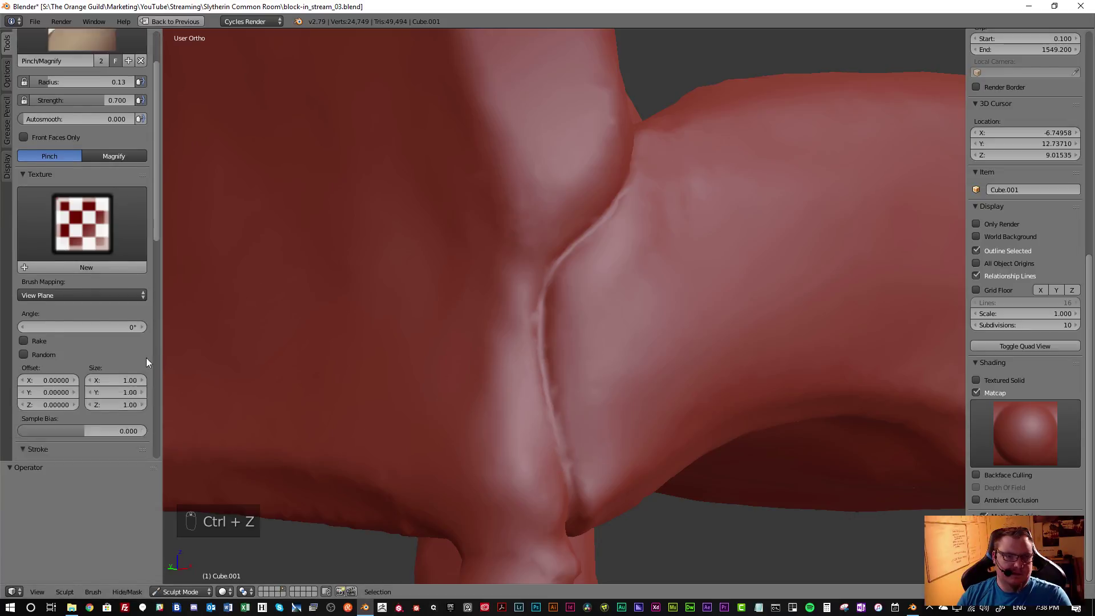
scroll(117, 346, "down", 1)
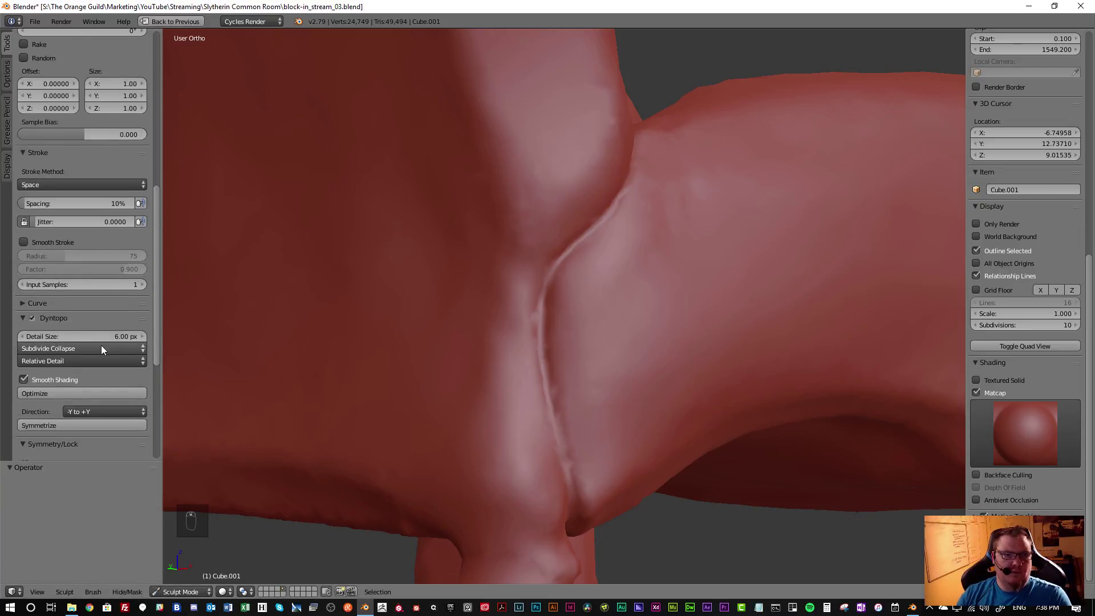
left_click(97, 336)
type("4")
key("Return")
Sharpen the full rear-corner seam from the armrest joint to the back leg with a smaller Pinch brush
key("f")
left_click(546, 331)
mouse_move(546, 285)
left_mouse_down()
mouse_move(545, 385)
mouse_move(580, 531)
left_mouse_up()
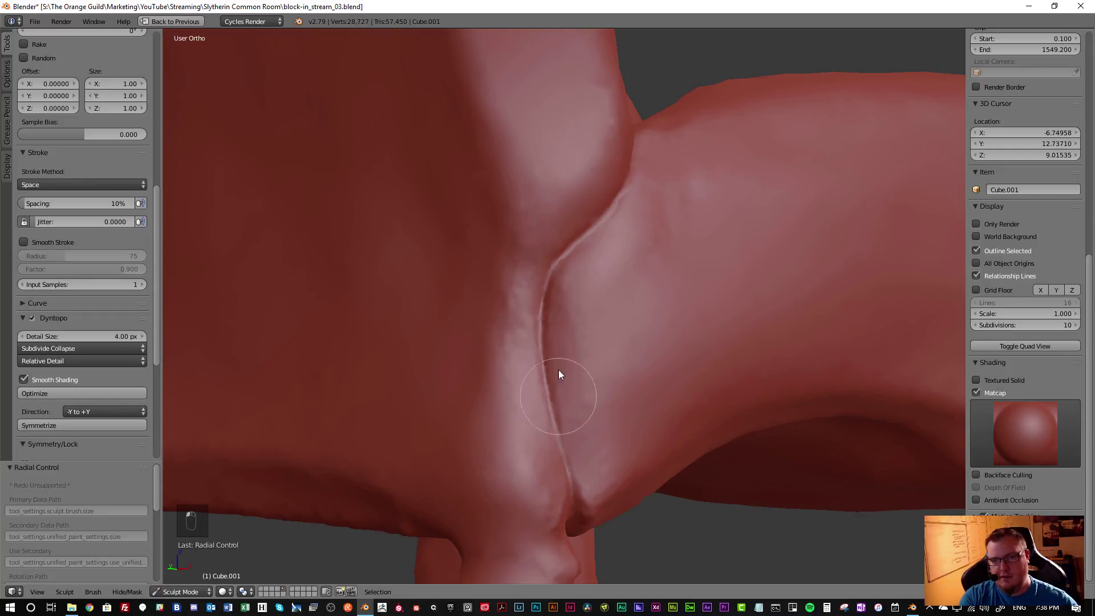
mouse_move(632, 168)
left_mouse_down()
mouse_move(572, 247)
mouse_move(550, 347)
mouse_move(570, 452)
mouse_move(580, 435)
left_mouse_up()
mouse_move(579, 430)
middle_mouse_down()
mouse_move(557, 384)
mouse_move(587, 461)
middle_mouse_up()
middle_click_drag(565, 386, 580, 344)
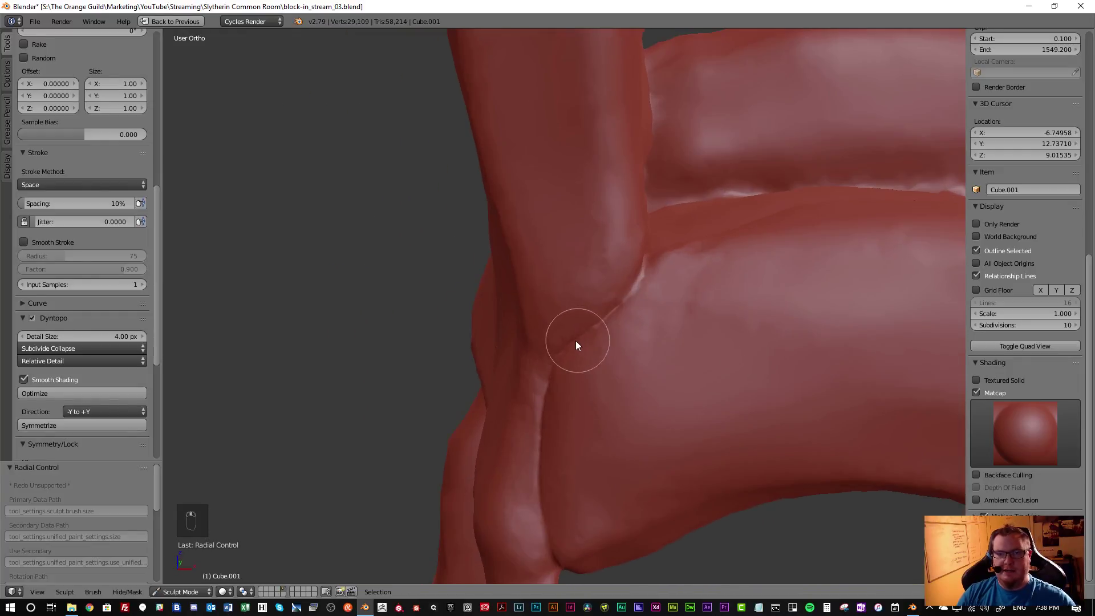
Pinch the seam over the armrest's top where it meets the backrest and smooth the surface beside it
left_click_drag(635, 287, 606, 320)
middle_click_drag(606, 320, 659, 265)
left_click_drag(659, 266, 665, 261)
middle_click_drag(715, 252, 649, 263)
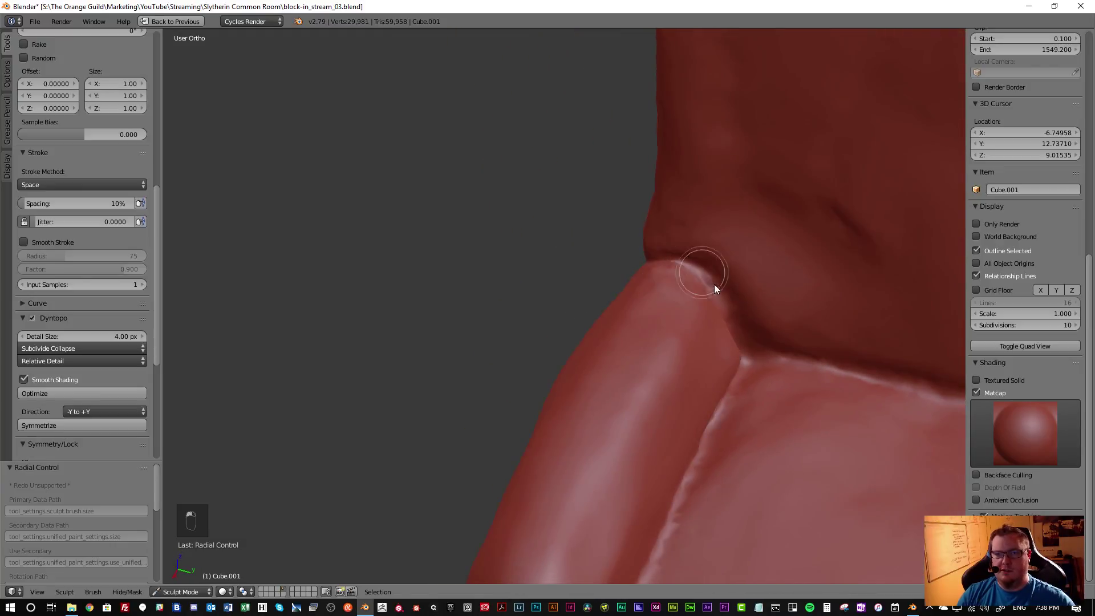
mouse_move(706, 276)
left_mouse_down()
mouse_move(728, 314)
mouse_move(659, 251)
mouse_move(723, 282)
left_mouse_up()
mouse_move(723, 283)
middle_mouse_down()
mouse_move(672, 290)
mouse_move(703, 277)
middle_mouse_up()
mouse_move(693, 262)
left_mouse_down("shift")
mouse_move(748, 364)
mouse_move(697, 248)
mouse_move(766, 251)
left_mouse_up("shift")
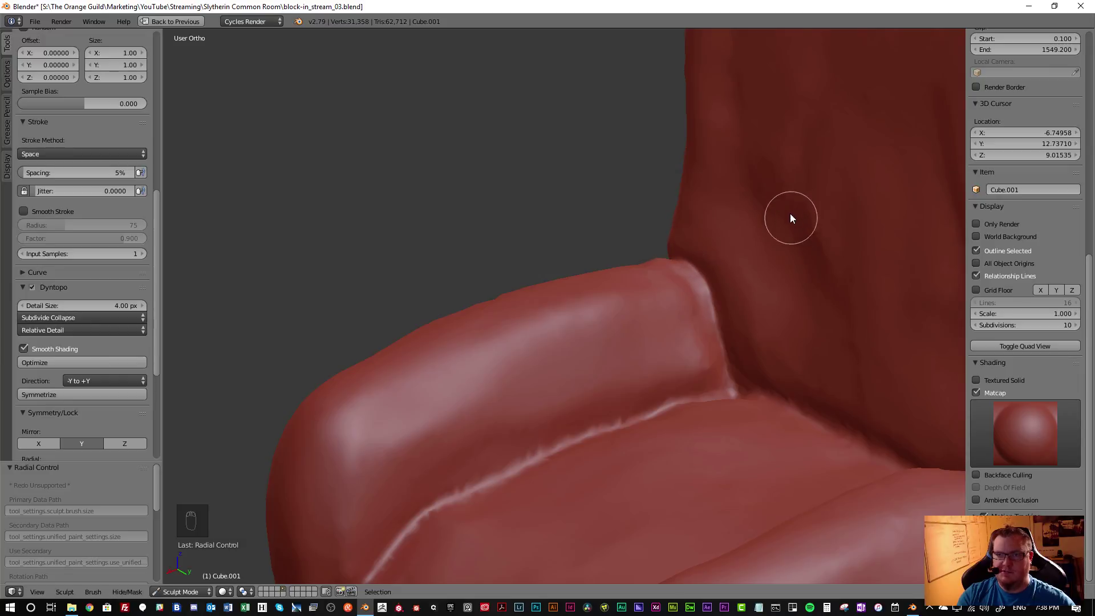
Pinch the seam between the rear edge of the seat cushion and the backrest
mouse_move(733, 193)
middle_mouse_down()
mouse_move(715, 307)
mouse_move(734, 344)
mouse_move(721, 350)
middle_mouse_up()
mouse_move(720, 350)
left_mouse_down()
mouse_move(735, 336)
mouse_move(874, 392)
mouse_move(871, 409)
mouse_move(753, 340)
mouse_move(860, 403)
left_mouse_up()
scroll(767, 378, "down", 6)
mouse_move(768, 381)
middle_mouse_down()
mouse_move(713, 386)
mouse_move(777, 365)
middle_mouse_up()
scroll(765, 399, "down", 4)
Pinch the long seam between the seat cushion and the inner side of the armrest from back to front
scroll(768, 399, "up", 5)
middle_click_drag(775, 401, 741, 365)
scroll(741, 363, "up", 2)
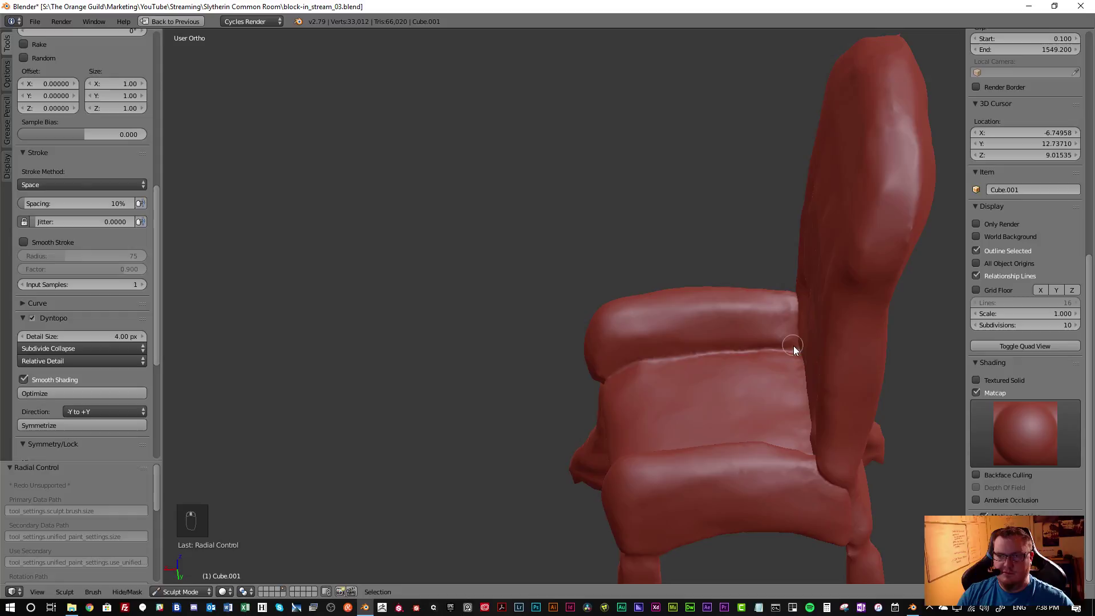
mouse_move(799, 349)
left_mouse_down()
mouse_move(718, 354)
mouse_move(790, 353)
left_mouse_up()
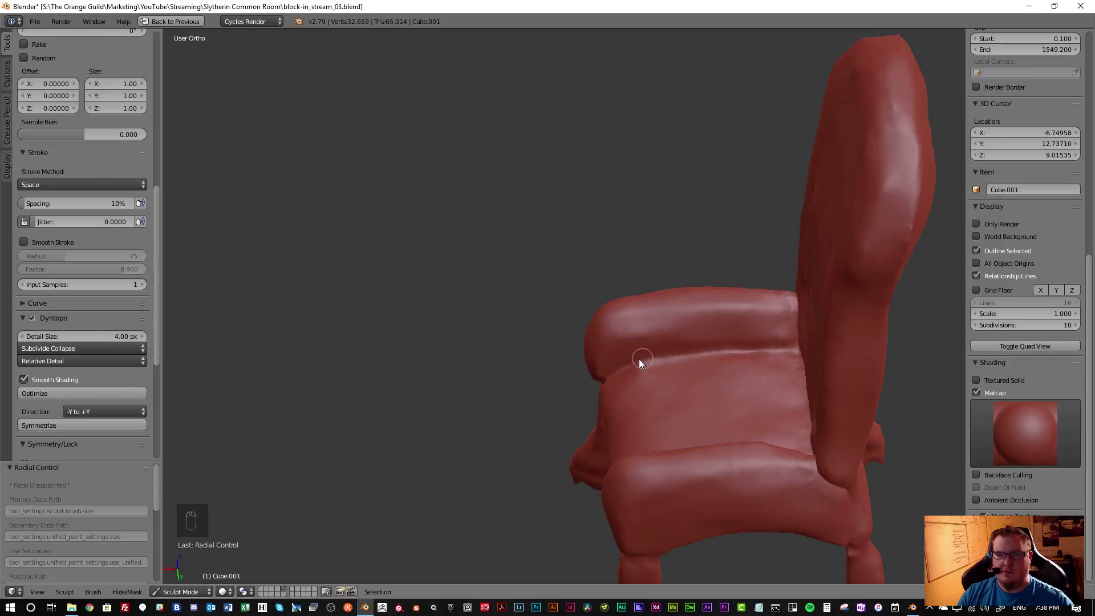
middle_click_drag(630, 362, 628, 408)
scroll(628, 409, "up", 4)
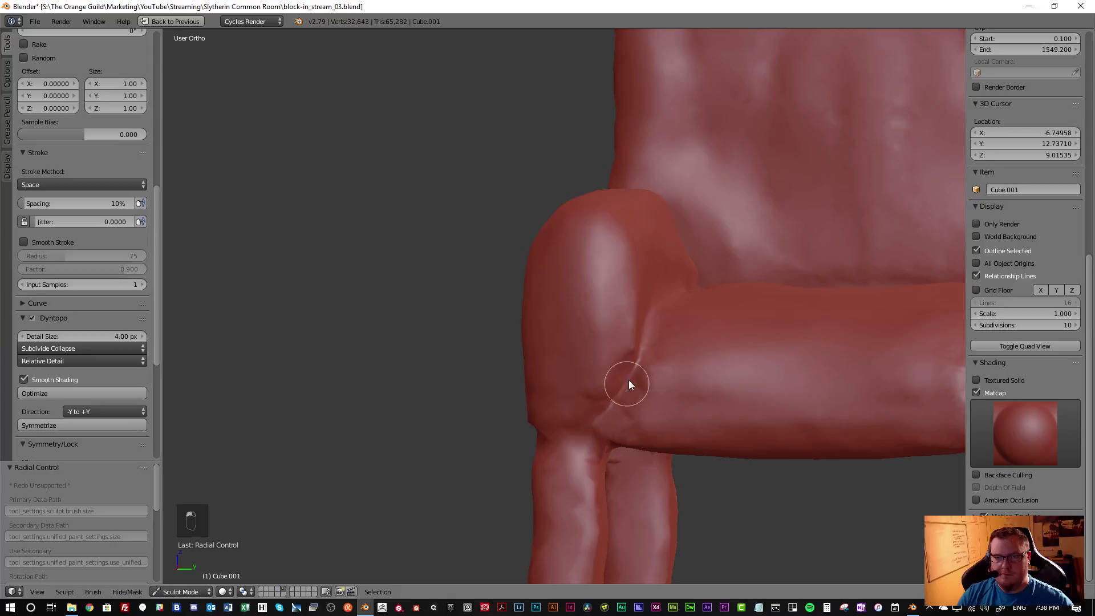
middle_click_drag(578, 427, 654, 345)
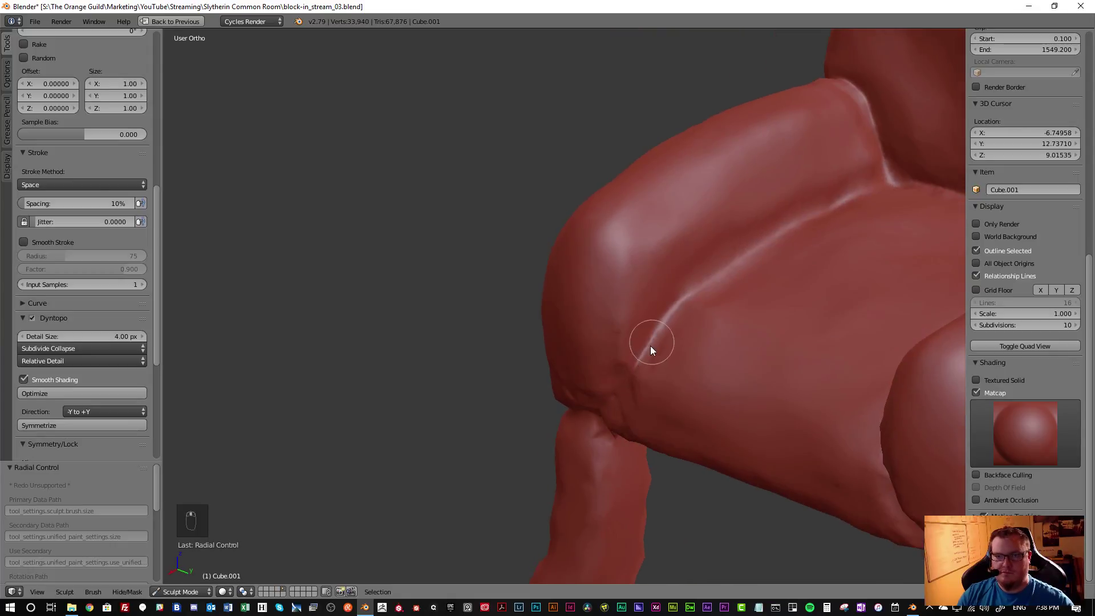
left_click_drag(679, 308, 679, 316)
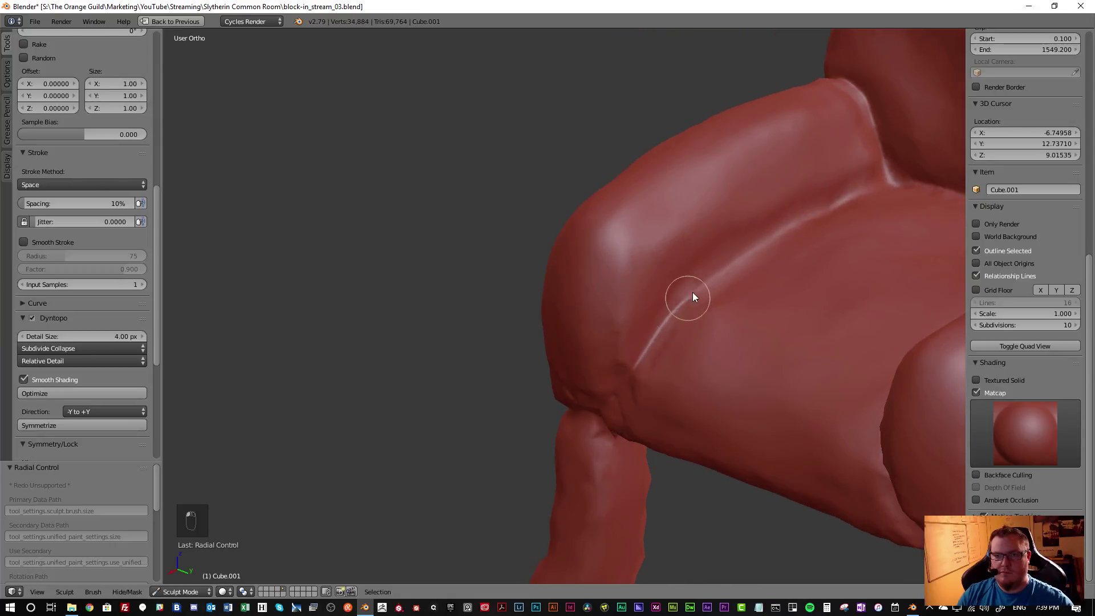
middle_click_drag(771, 266, 704, 314)
mouse_move(723, 296)
left_mouse_down()
mouse_move(771, 278)
mouse_move(895, 265)
left_mouse_up()
Pinch the inner rear corner where the armrest, seat cushion and backrest meet
middle_click_drag(895, 265, 559, 272)
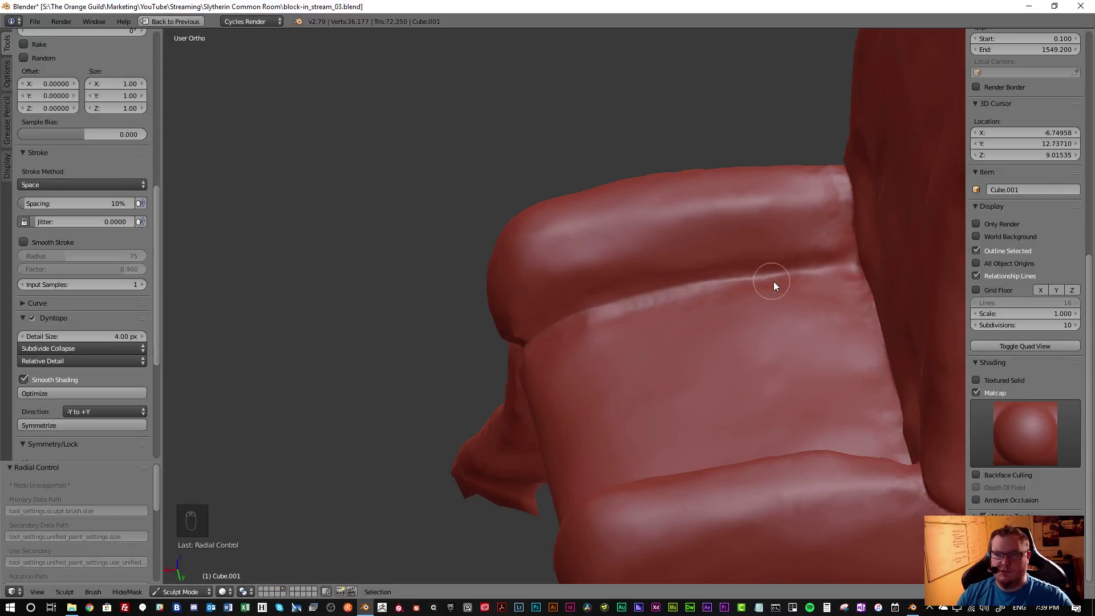
scroll(774, 279, "up", 1)
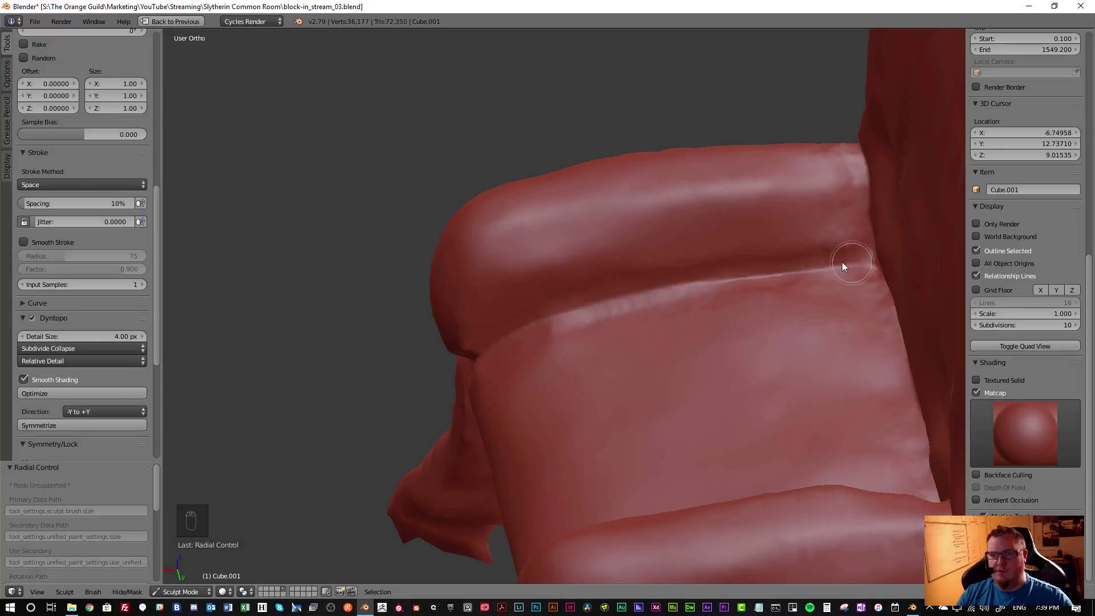
left_click_drag(875, 263, 878, 290)
middle_click_drag(878, 290, 875, 254)
mouse_move(879, 257)
left_mouse_down()
mouse_move(874, 248)
mouse_move(950, 309)
left_mouse_up()
middle_click_drag(917, 317, 868, 271)
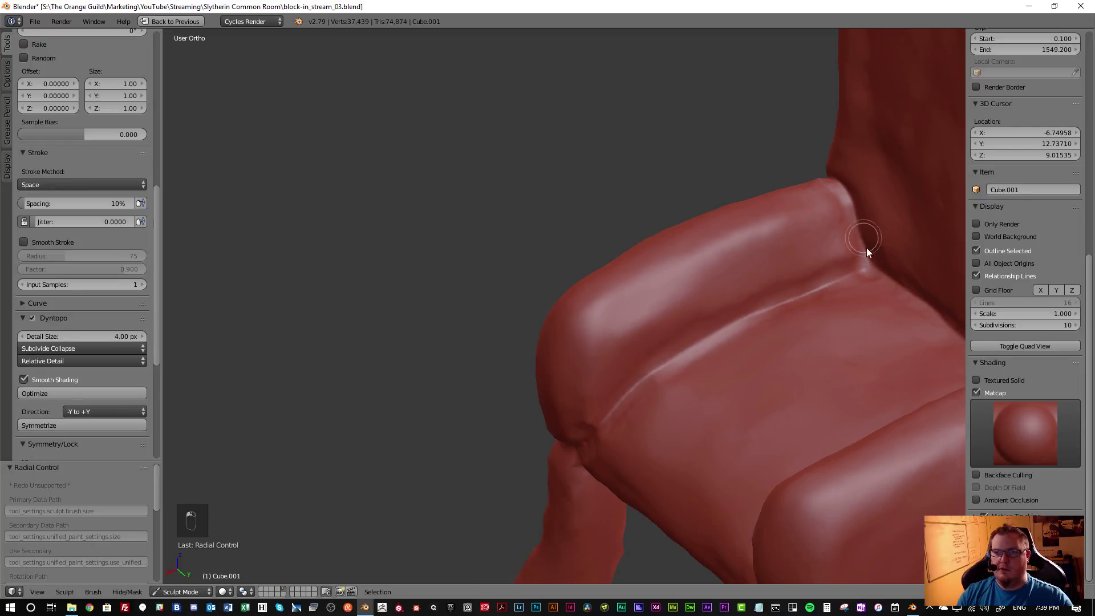
left_click_drag(869, 249, 849, 276)
mouse_move(849, 276)
middle_mouse_down()
mouse_move(797, 320)
mouse_move(902, 324)
mouse_move(678, 300)
mouse_move(728, 321)
middle_mouse_up()
Pinch the top front of the front leg where it joins the armrest
scroll(851, 317, "down", 5)
scroll(741, 268, "up", 4)
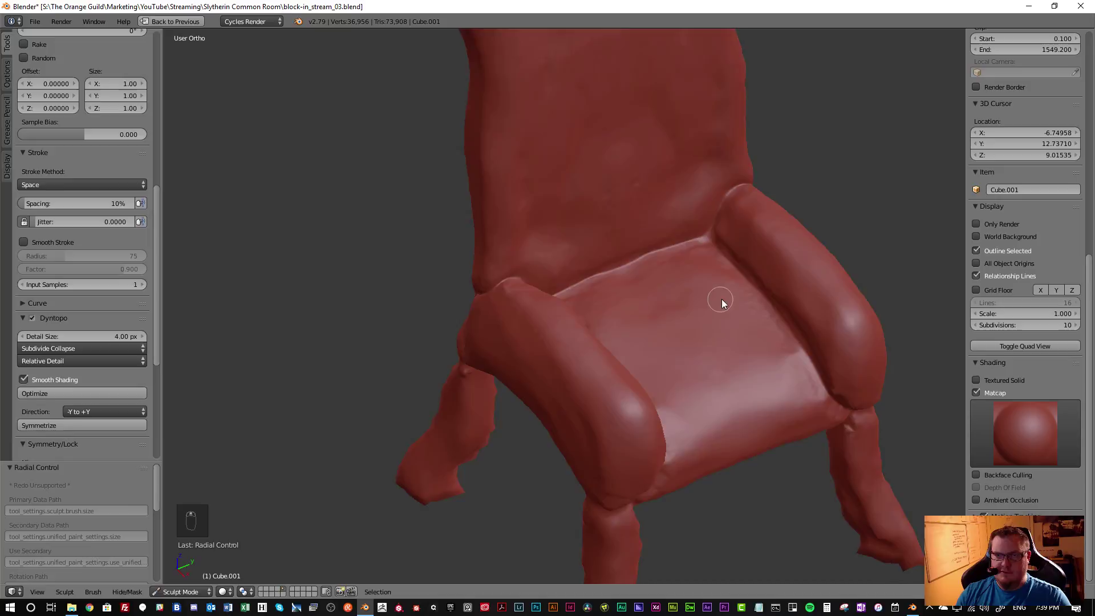
scroll(741, 274, "up", 3)
middle_click_drag(755, 248, 755, 139)
scroll(617, 264, "down", 3)
middle_click_drag(616, 264, 580, 267)
scroll(628, 261, "up", 4)
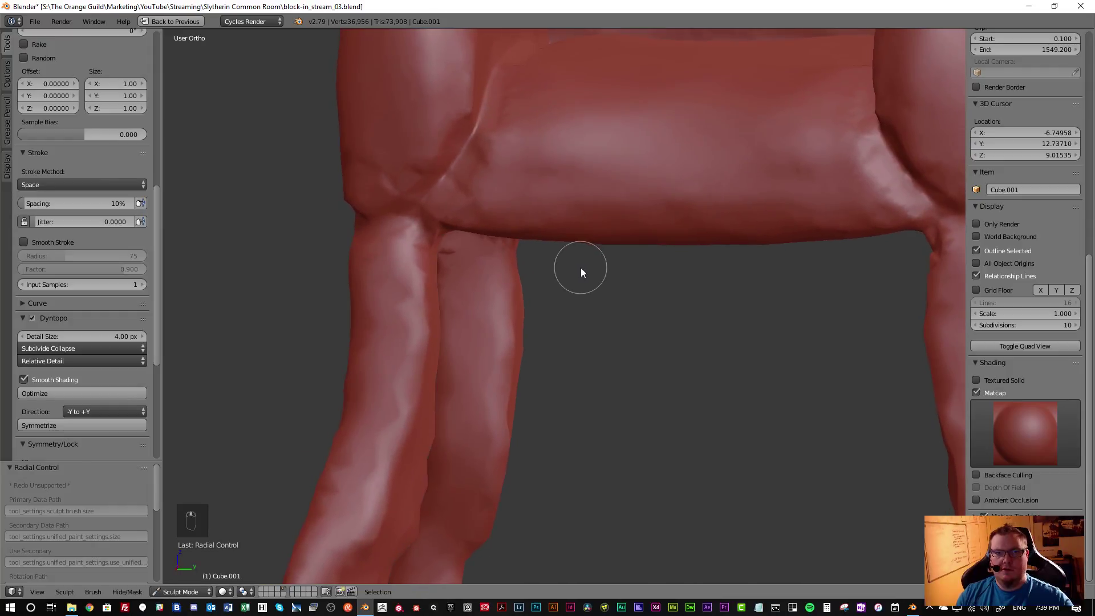
left_click_drag(401, 216, 416, 223)
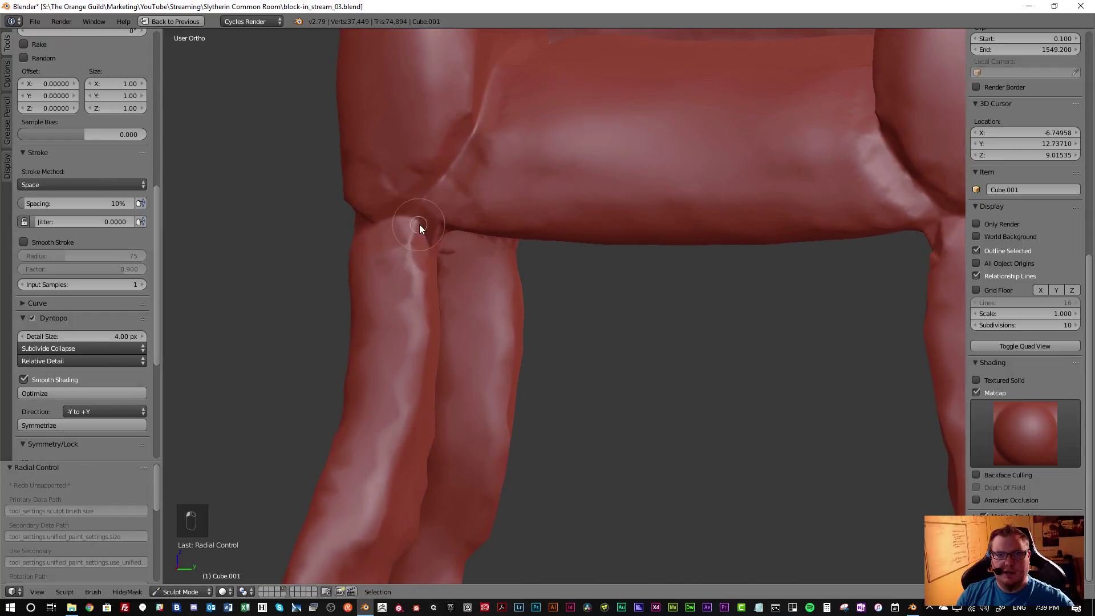
mouse_move(426, 232)
middle_mouse_down()
mouse_move(371, 184)
mouse_move(429, 226)
middle_mouse_up()
scroll(429, 226, "up", 3)
mouse_move(429, 226)
left_mouse_down()
mouse_move(426, 214)
mouse_move(441, 245)
mouse_move(482, 263)
mouse_move(423, 238)
mouse_move(440, 249)
left_mouse_up()
Continue pinching the joint around the front leg's top, beneath the armrest and seat
mouse_move(440, 249)
middle_mouse_down()
mouse_move(401, 235)
mouse_move(480, 249)
middle_mouse_up()
left_click_drag(480, 248, 547, 268)
middle_click_drag(547, 269, 449, 268)
mouse_move(449, 268)
left_mouse_down()
mouse_move(524, 242)
mouse_move(512, 248)
mouse_move(606, 252)
left_mouse_up()
mouse_move(606, 252)
middle_mouse_down()
mouse_move(570, 262)
mouse_move(609, 228)
middle_mouse_up()
left_click_drag(608, 227, 658, 227)
mouse_move(658, 228)
middle_mouse_down()
mouse_move(576, 245)
mouse_move(623, 227)
middle_mouse_up()
left_click_drag(623, 227, 717, 220)
mouse_move(716, 220)
middle_mouse_down()
mouse_move(621, 234)
mouse_move(627, 225)
middle_mouse_up()
mouse_move(627, 225)
left_mouse_down()
mouse_move(740, 212)
mouse_move(645, 246)
left_mouse_up()
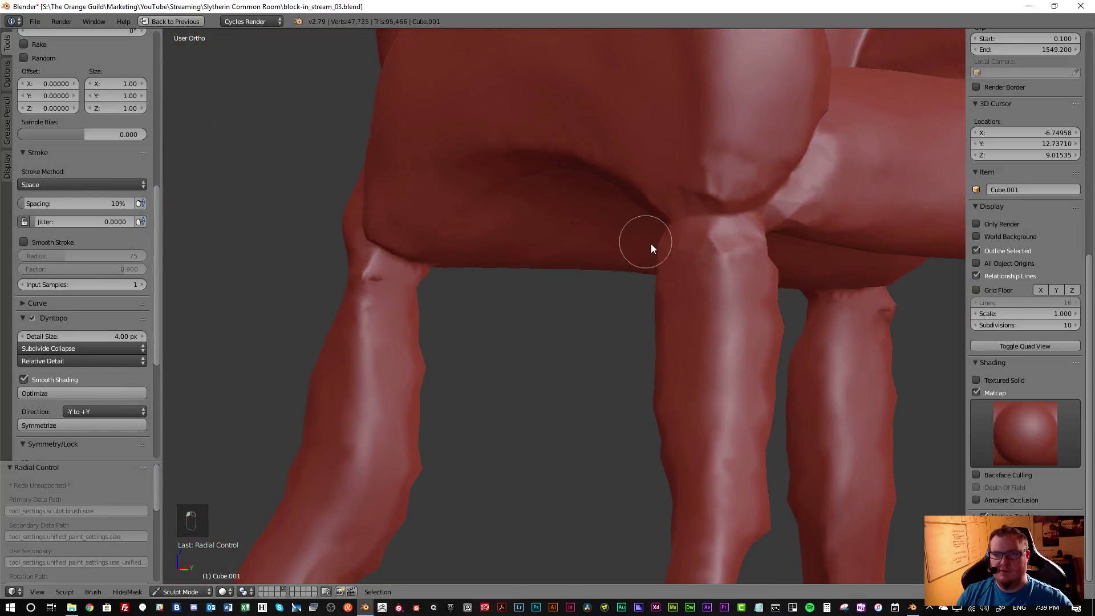
scroll(645, 241, "down", 6)
mouse_move(650, 297)
middle_mouse_down()
mouse_move(667, 296)
mouse_move(606, 318)
mouse_move(686, 310)
mouse_move(667, 289)
middle_mouse_up()
scroll(672, 310, "down", 3)
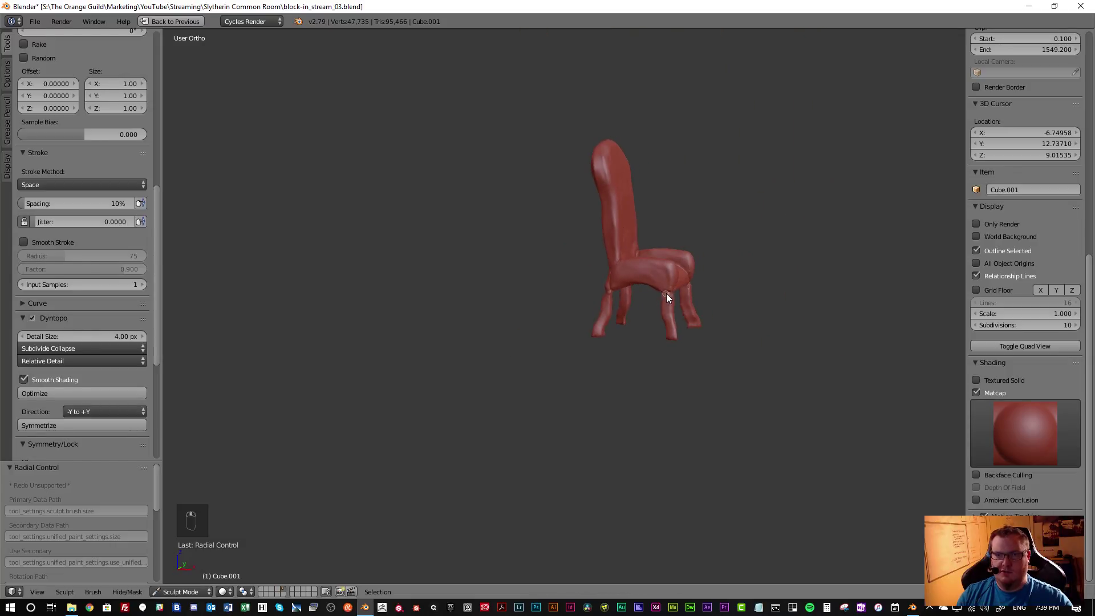
Examine the joints between the legs, seat underside and armrests from the front, side and below
scroll(666, 293, "up", 8)
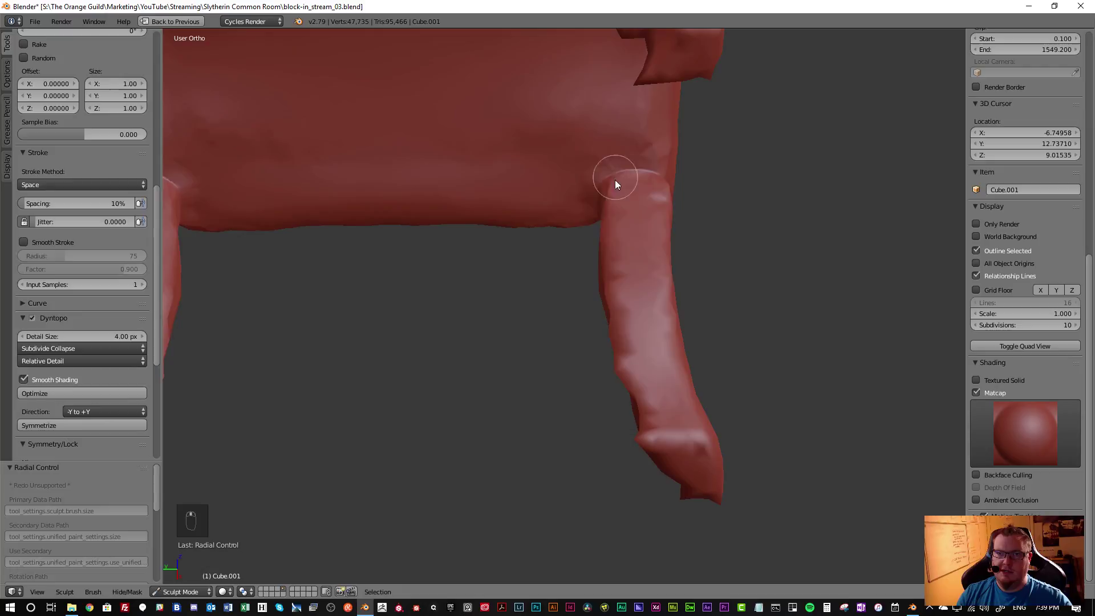
scroll(615, 177, "down", 8)
middle_click_drag(628, 264, 478, 309)
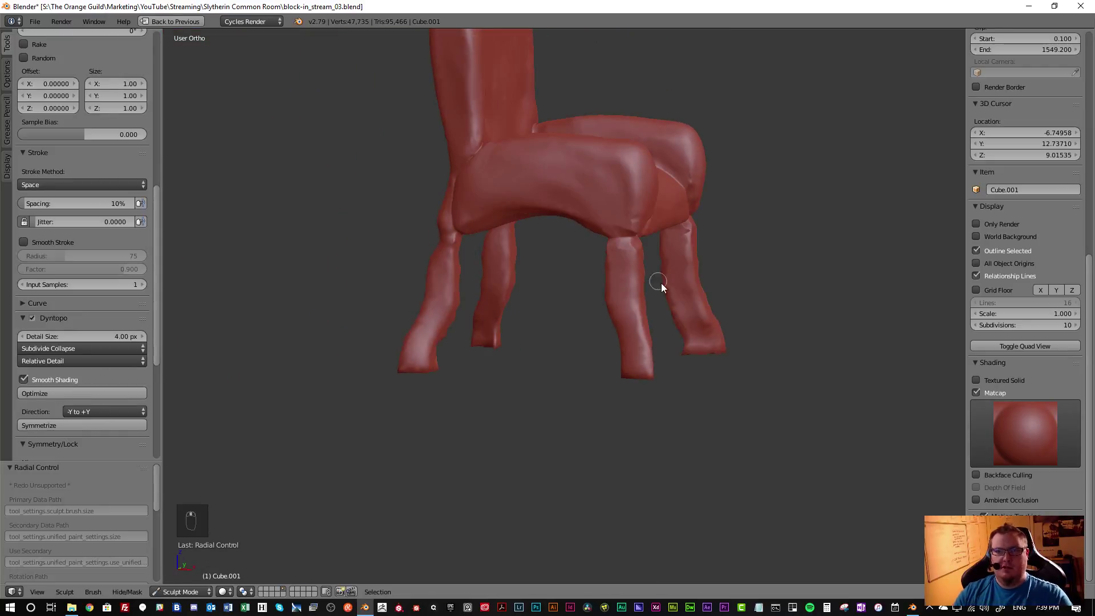
scroll(658, 281, "up", 8)
middle_click_drag(624, 268, 611, 188)
scroll(654, 315, "up", 3)
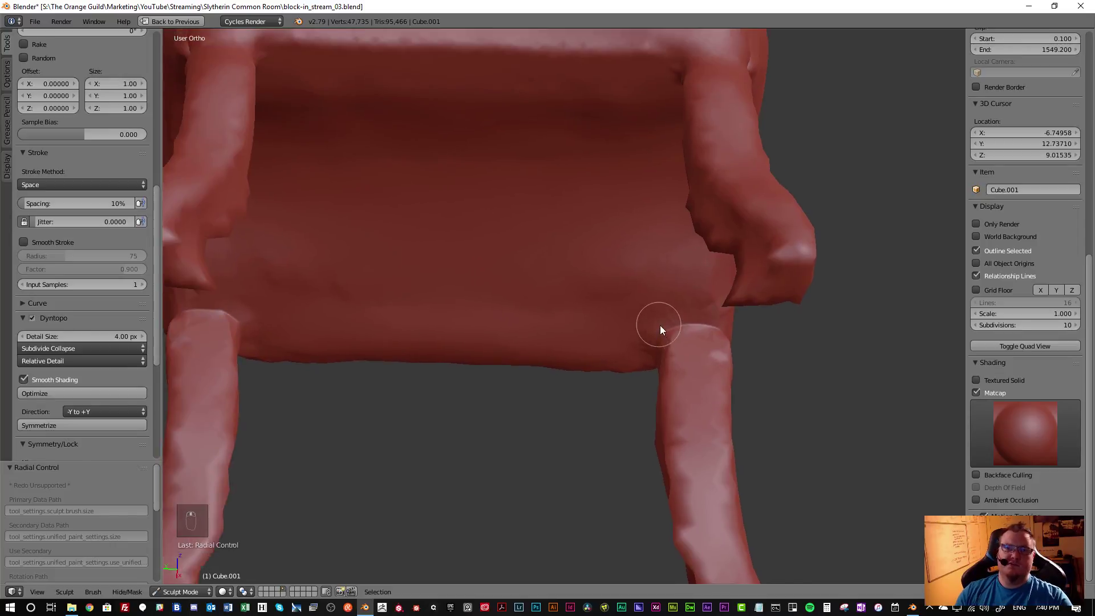
scroll(656, 314, "up", 8)
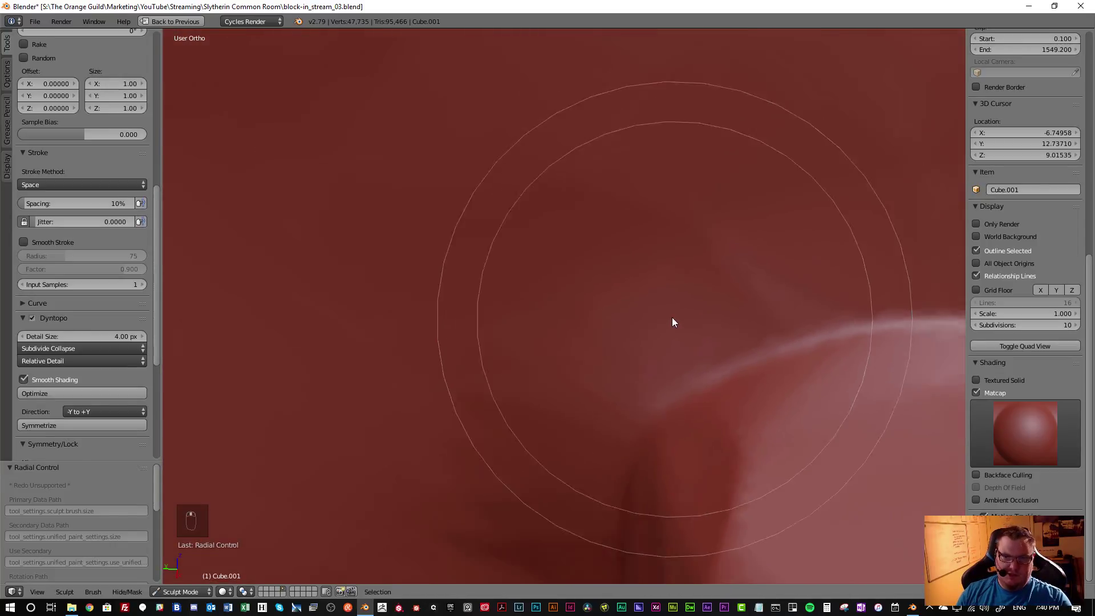
scroll(675, 324, "down", 10)
middle_click_drag(659, 286, 486, 347)
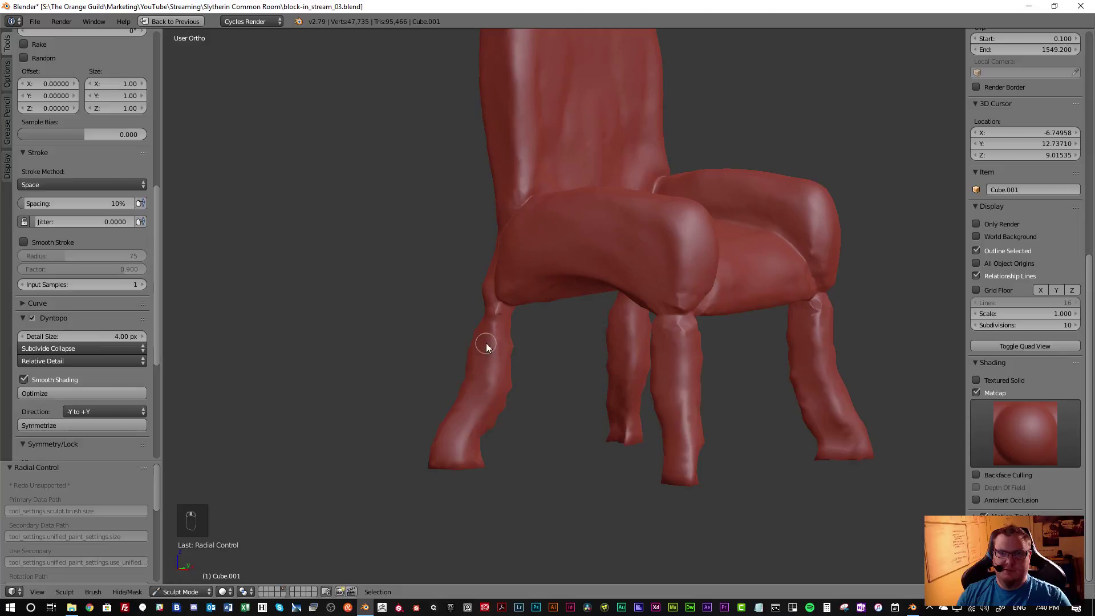
Smooth the armrest's lower front corner just above the front leg
scroll(681, 325, "up", 5)
key("s")
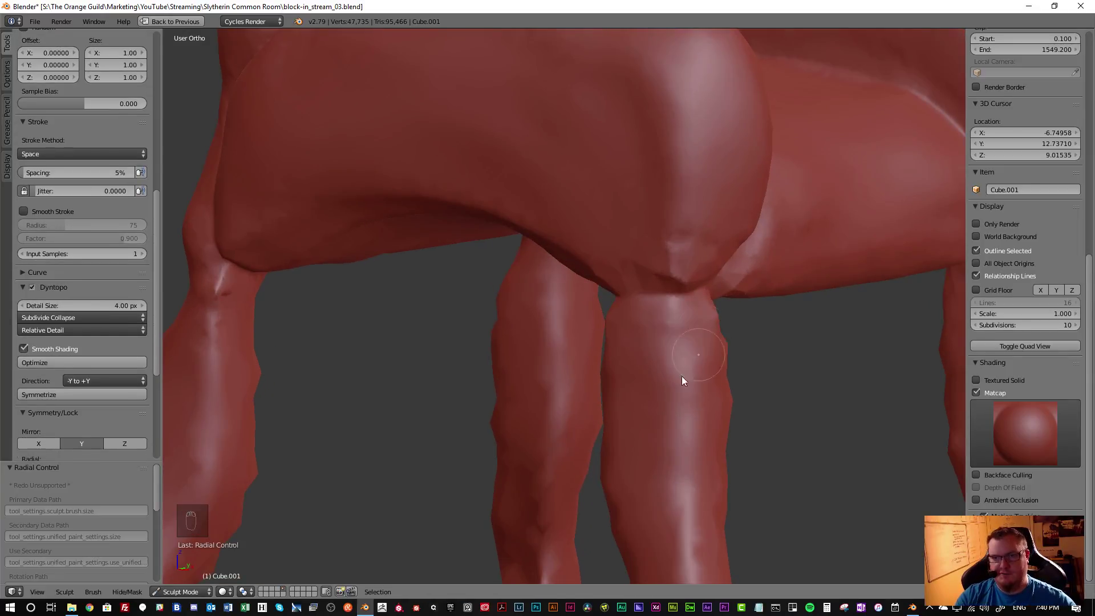
key("ctrl+z")
key("ctrl+shift+z")
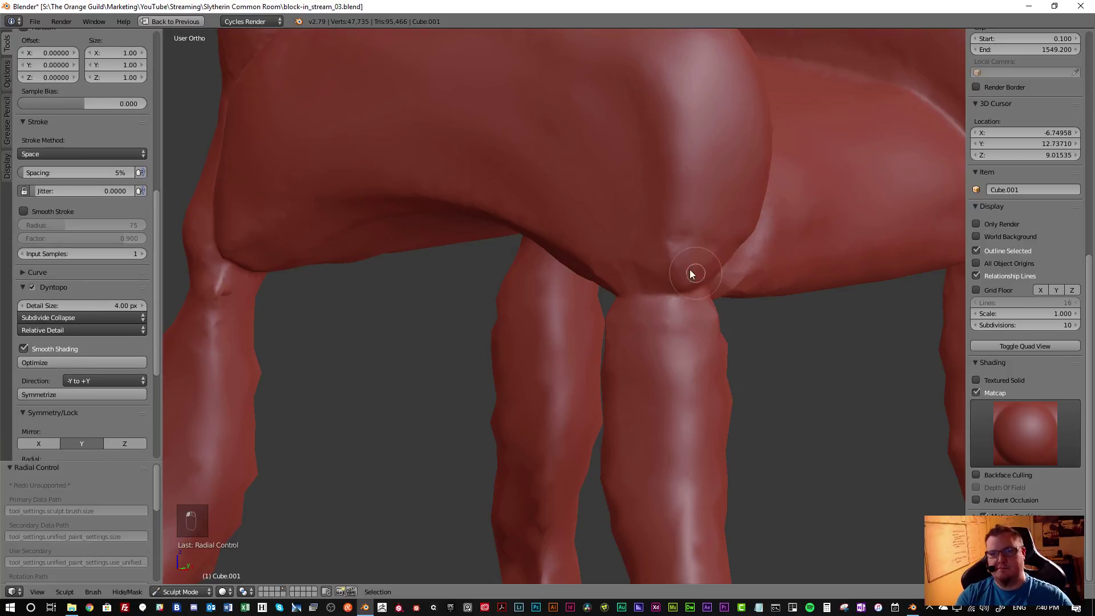
key("ctrl+z")
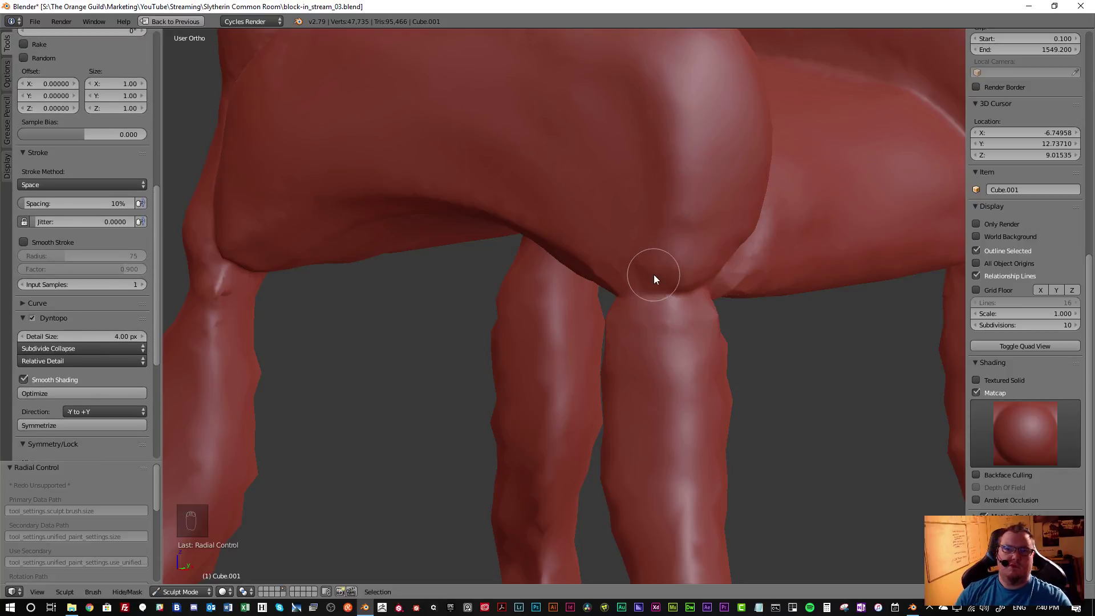
Smooth the top of the rear leg where it joins the lower corner of the backrest
scroll(653, 275, "down", 5)
scroll(696, 309, "up", 2)
middle_click_drag(694, 320, 901, 342)
scroll(612, 321, "up", 5)
middle_click_drag(699, 359, 636, 215)
middle_click_drag(755, 403, 782, 367)
mouse_move(639, 239)
left_mouse_down("shift")
mouse_move(668, 342)
mouse_move(667, 306)
mouse_move(609, 345)
mouse_move(651, 278)
left_mouse_up("shift")
middle_click_drag(689, 312, 773, 295)
scroll(772, 295, "up", 3)
Crease the back of the joint between the rear leg and the chair body, using the Crease brush at a radius of 0.04
scroll(80, 116, "up", 15)
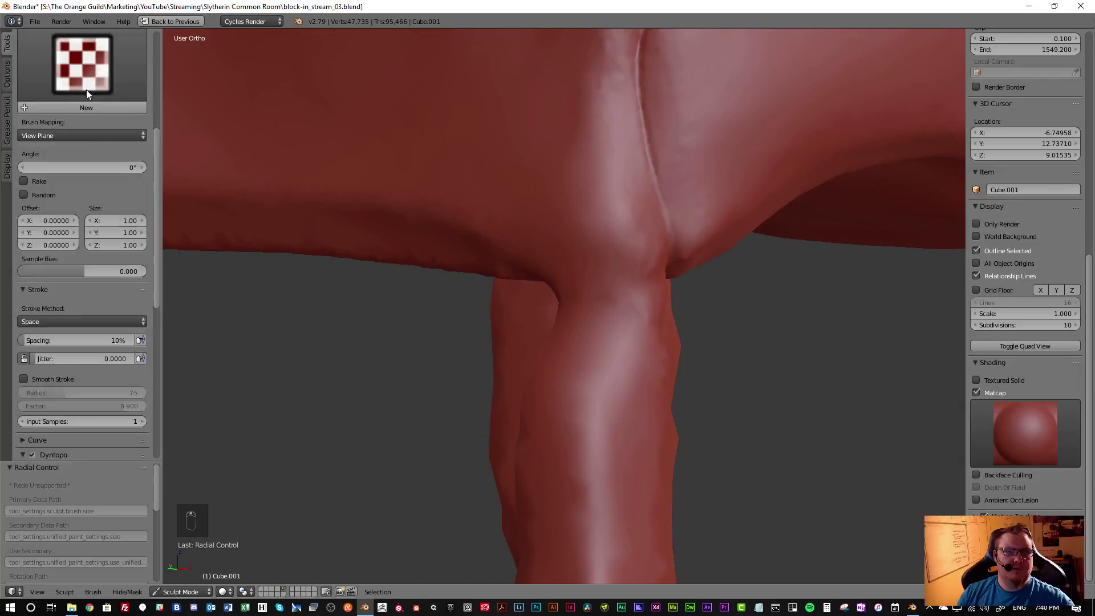
left_click(85, 80)
left_click(198, 166)
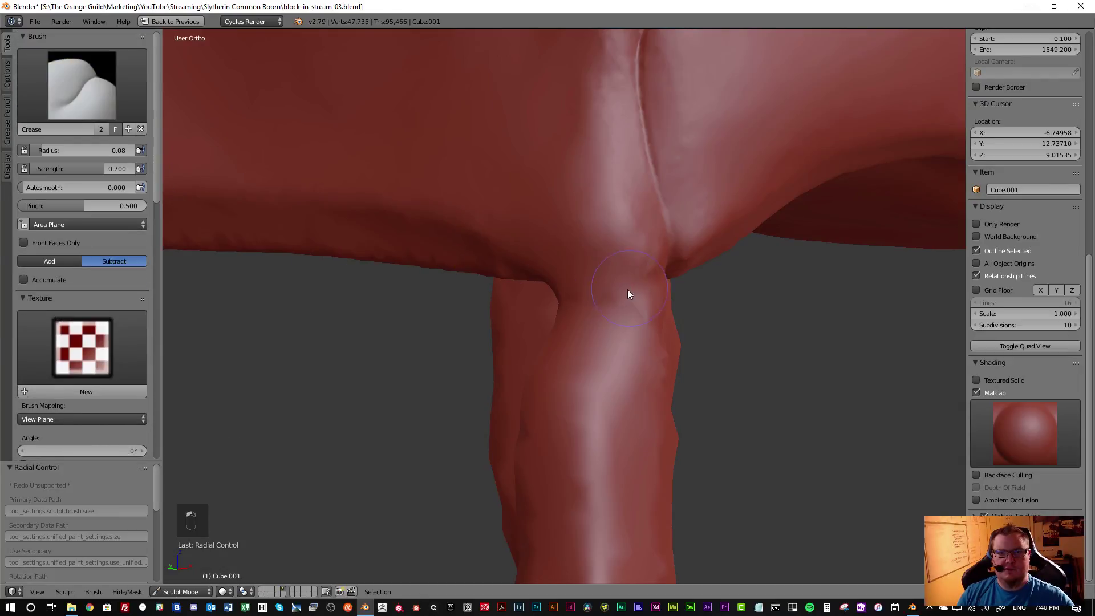
key("f")
left_click(589, 284)
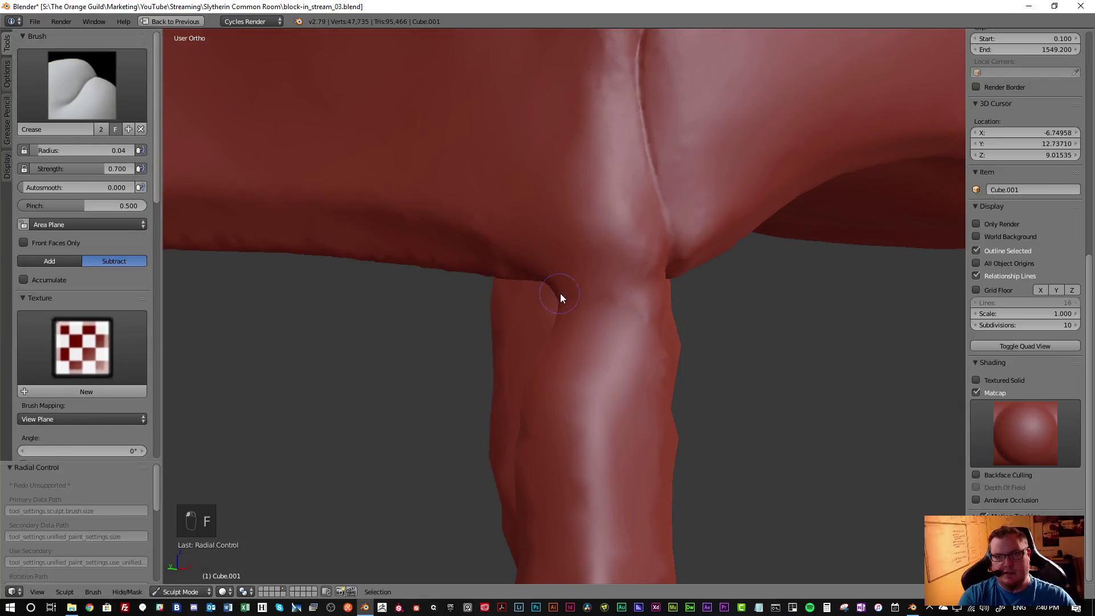
mouse_move(641, 287)
left_mouse_down()
mouse_move(573, 292)
mouse_move(658, 291)
left_mouse_up()
mouse_move(703, 327)
middle_mouse_down()
mouse_move(625, 310)
mouse_move(594, 272)
middle_mouse_up()
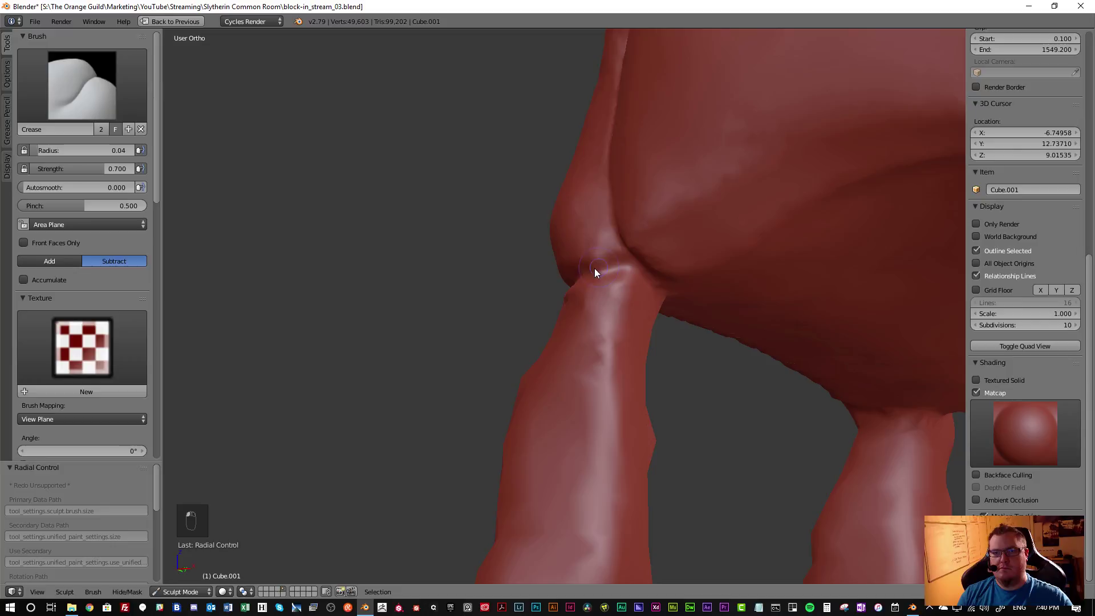
Continue the crease around the outer, front and inner sides of the rear leg's top beneath the seat
mouse_move(628, 313)
middle_mouse_down()
mouse_move(652, 359)
mouse_move(623, 247)
middle_mouse_up()
left_click_drag(623, 247, 724, 318)
mouse_move(724, 318)
middle_mouse_down()
mouse_move(711, 362)
mouse_move(640, 352)
middle_mouse_up()
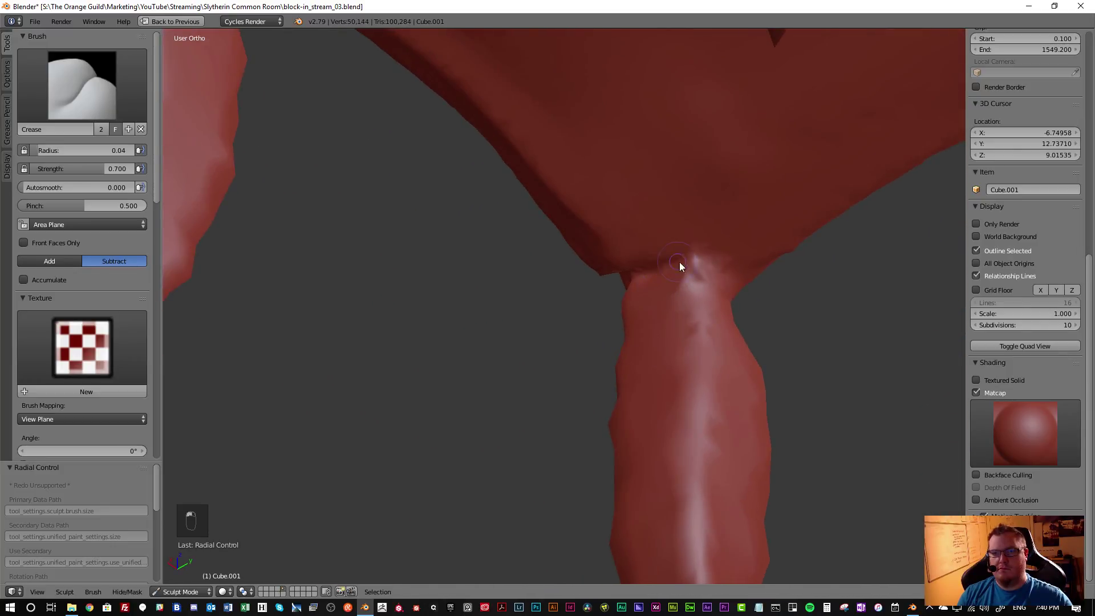
left_click_drag(675, 269, 729, 286)
middle_click_drag(775, 357, 690, 343)
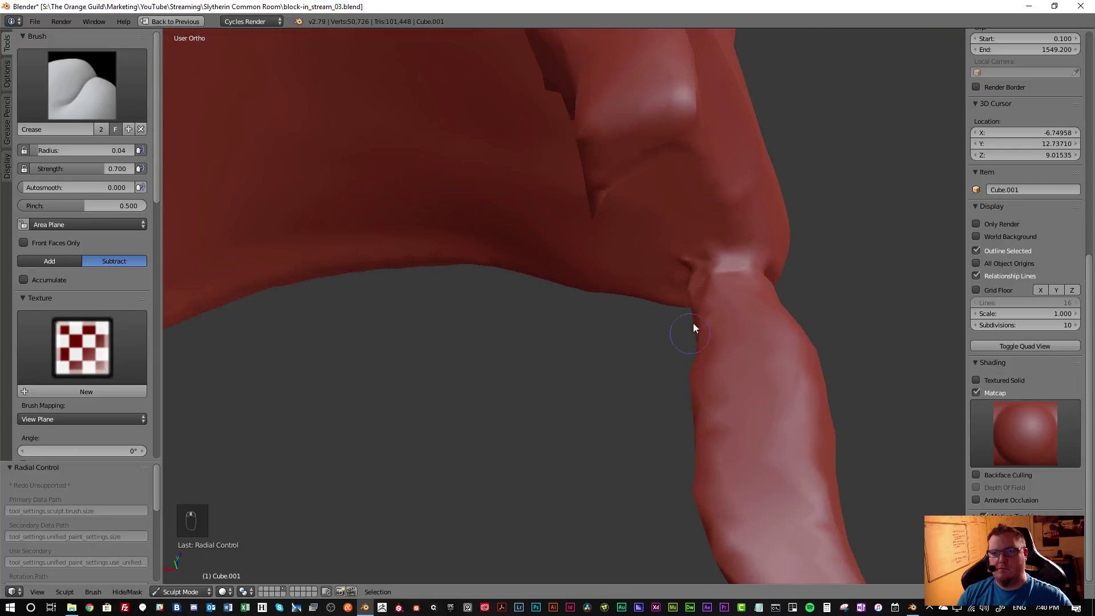
left_click(721, 264)
mouse_move(834, 313)
middle_mouse_down()
mouse_move(750, 344)
mouse_move(731, 260)
middle_mouse_up()
left_click(749, 266)
Tighten the crease across the back of the rear leg's top with the Pinch/Magnify brush
key("space")
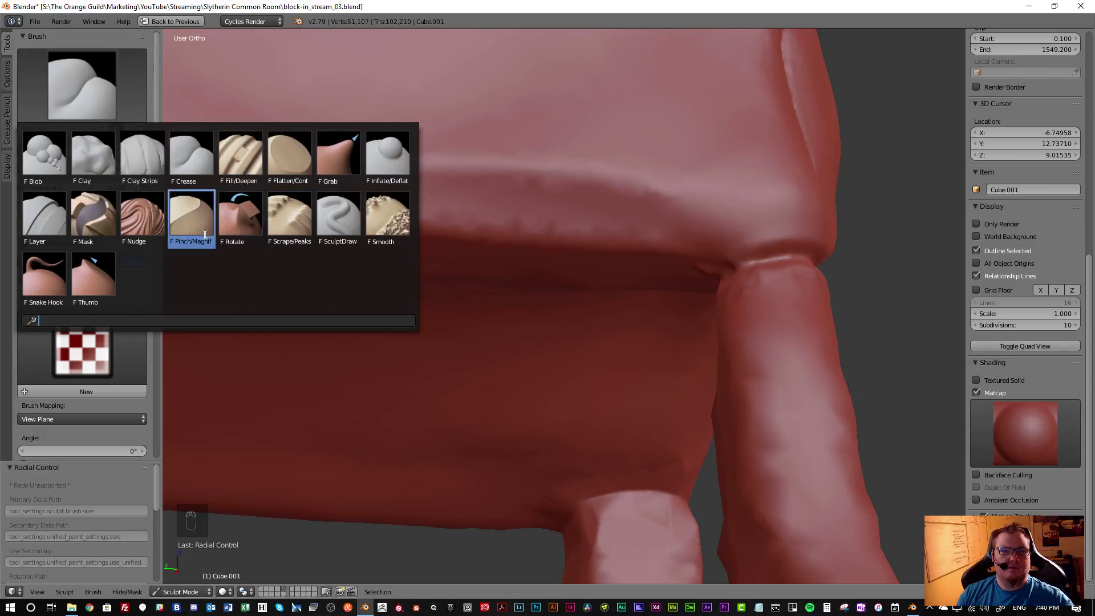
left_click(191, 217)
left_click_drag(737, 257, 819, 249)
mouse_move(820, 248)
middle_mouse_down()
mouse_move(860, 284)
mouse_move(763, 302)
middle_mouse_up()
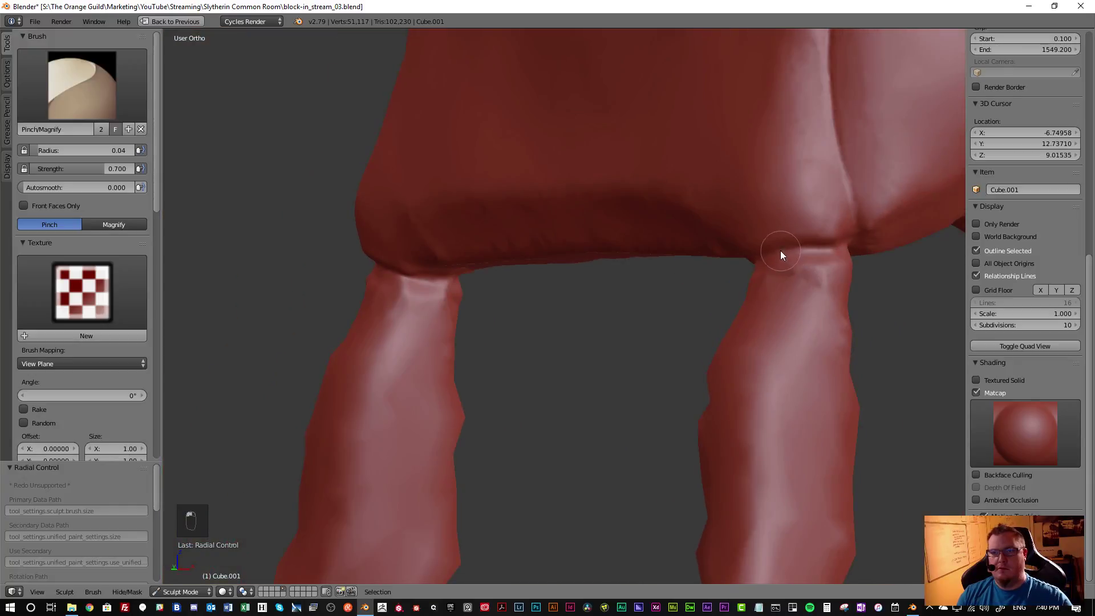
left_click_drag(788, 249, 863, 251)
mouse_move(863, 251)
middle_mouse_down()
mouse_move(862, 304)
mouse_move(848, 253)
middle_mouse_up()
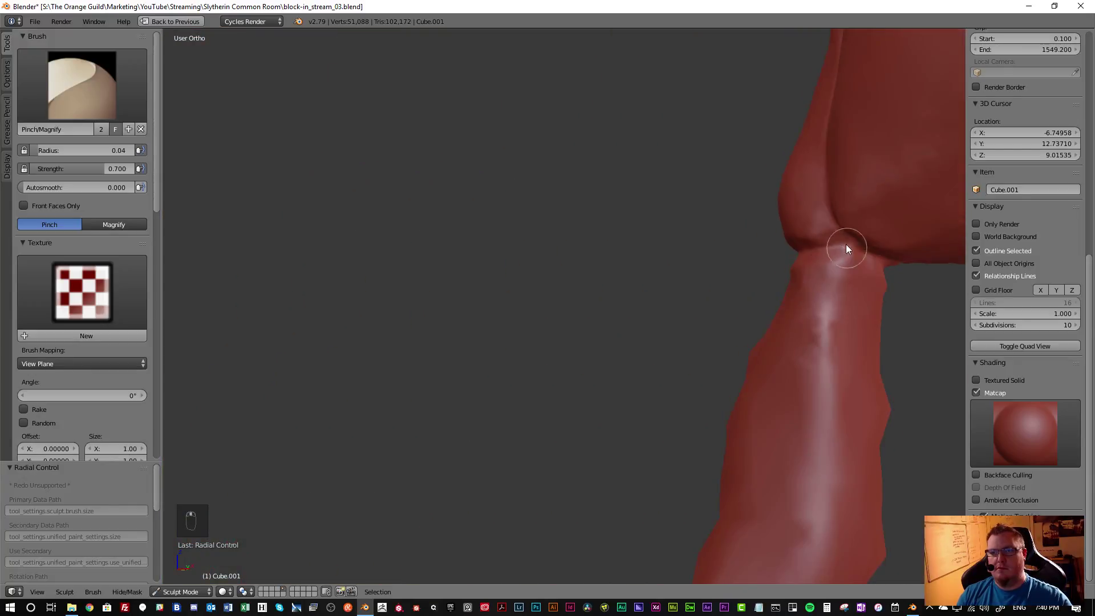
Pinch the crease around the outer, front and inner sides of the rear leg's top
mouse_move(742, 269)
middle_mouse_down()
mouse_move(806, 253)
mouse_move(766, 238)
mouse_move(856, 251)
middle_mouse_up()
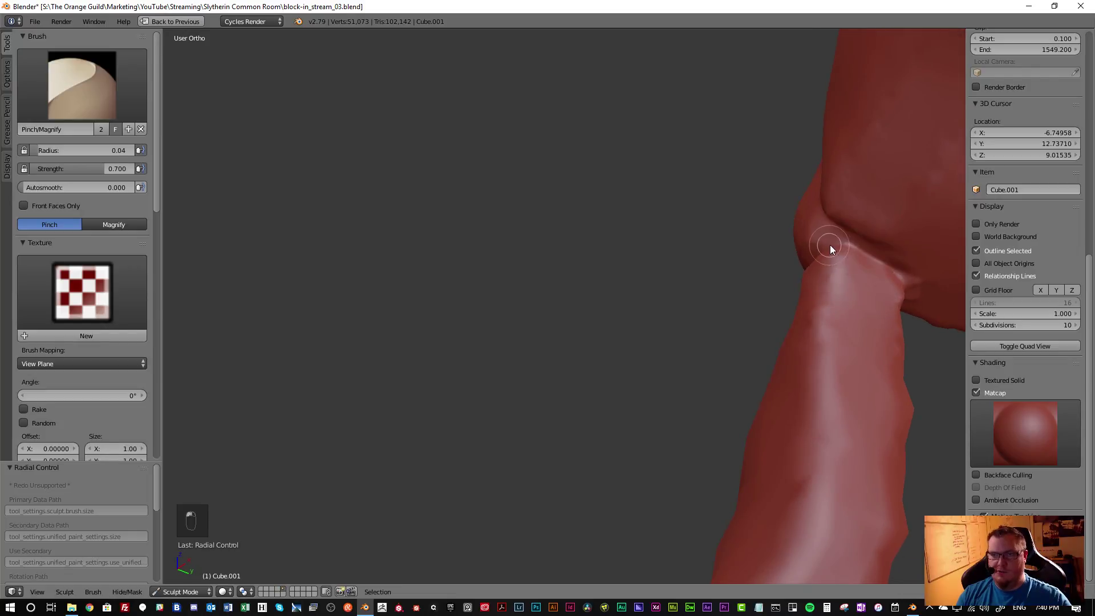
mouse_move(893, 278)
left_mouse_down()
mouse_move(915, 285)
mouse_move(907, 308)
left_mouse_up()
mouse_move(771, 275)
middle_mouse_down()
mouse_move(594, 290)
mouse_move(631, 300)
mouse_move(454, 285)
middle_mouse_up()
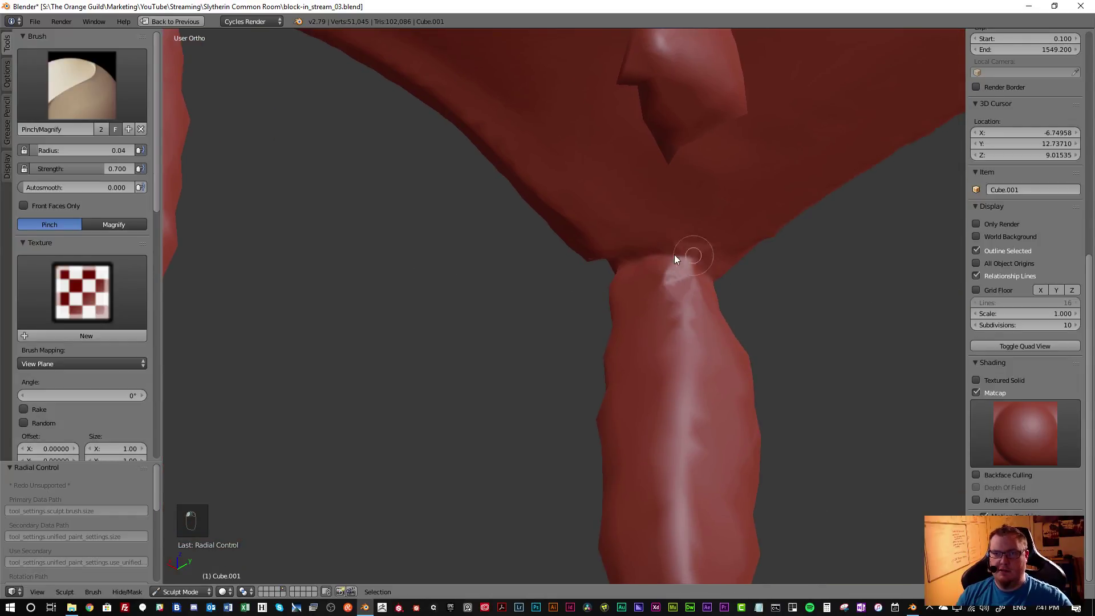
middle_click_drag(781, 307, 703, 300)
middle_click_drag(804, 267, 774, 280)
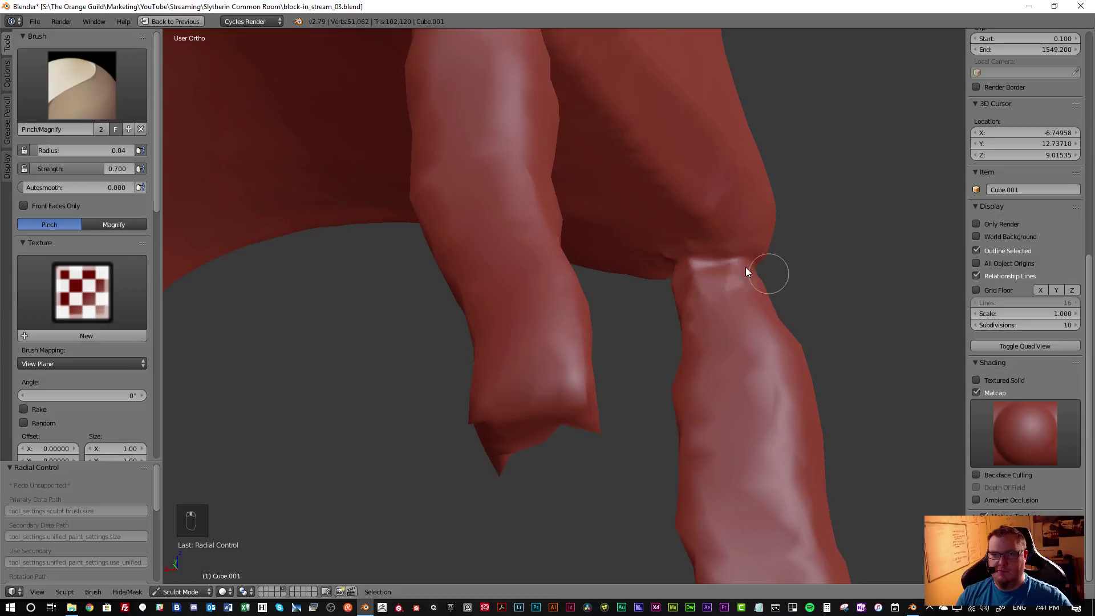
left_click_drag(741, 257, 665, 266)
middle_click_drag(789, 279, 730, 287)
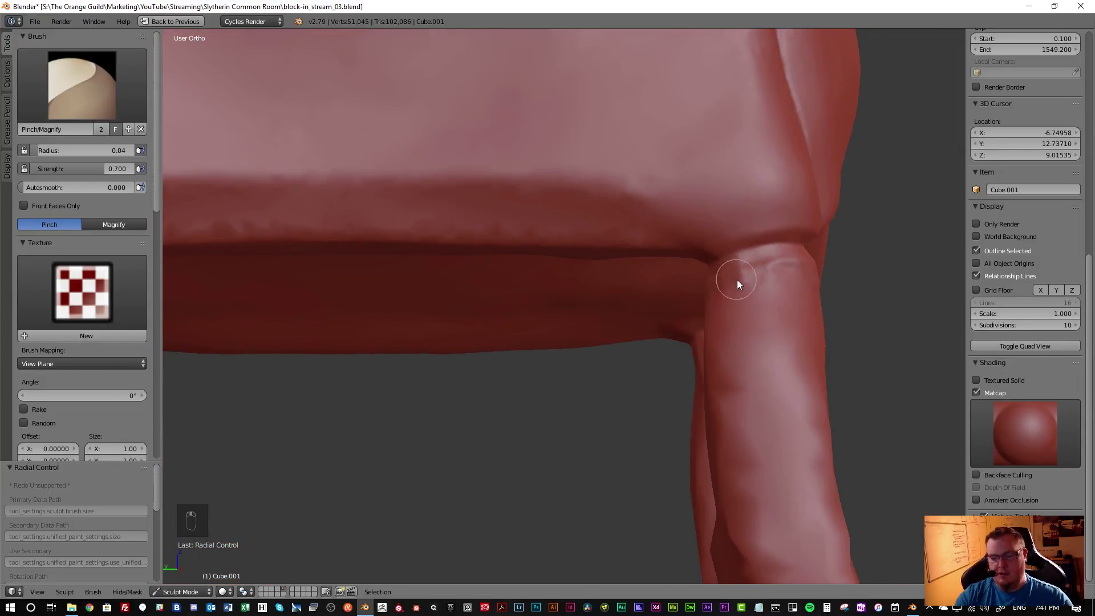
Smooth the upper end of the rear leg just below the pinched crease, on its back and outer sides
key("s")
mouse_move(740, 283)
left_mouse_down()
mouse_move(788, 264)
mouse_move(739, 284)
left_mouse_up()
key("p")
scroll(763, 344, "down", 6)
mouse_move(806, 343)
middle_mouse_down()
mouse_move(655, 366)
mouse_move(682, 371)
middle_mouse_up()
scroll(799, 350, "up", 8)
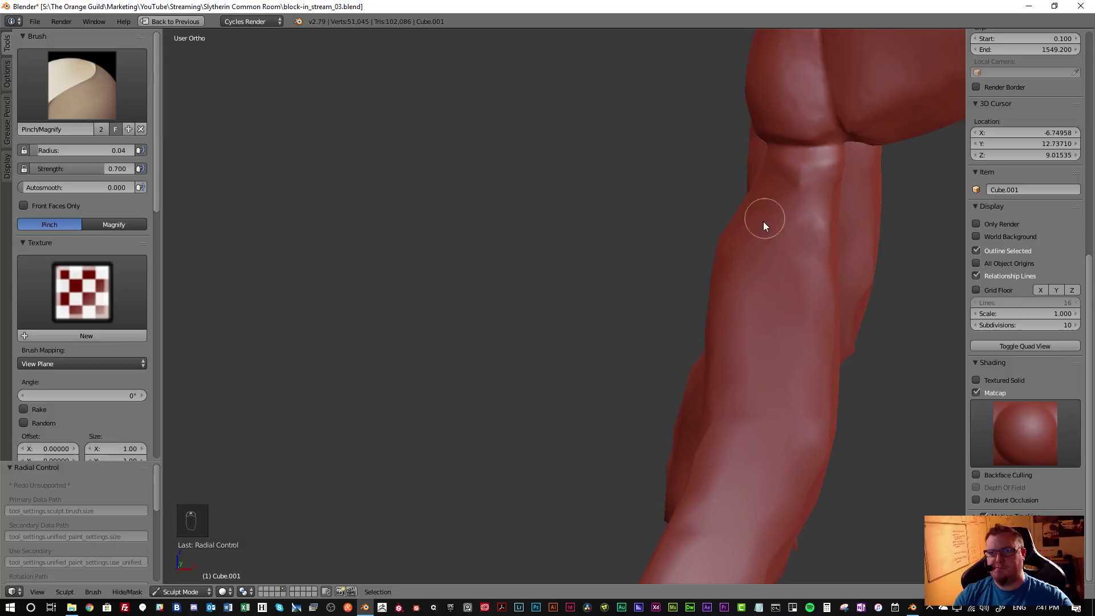
key("s")
left_click_drag(802, 172, 785, 179)
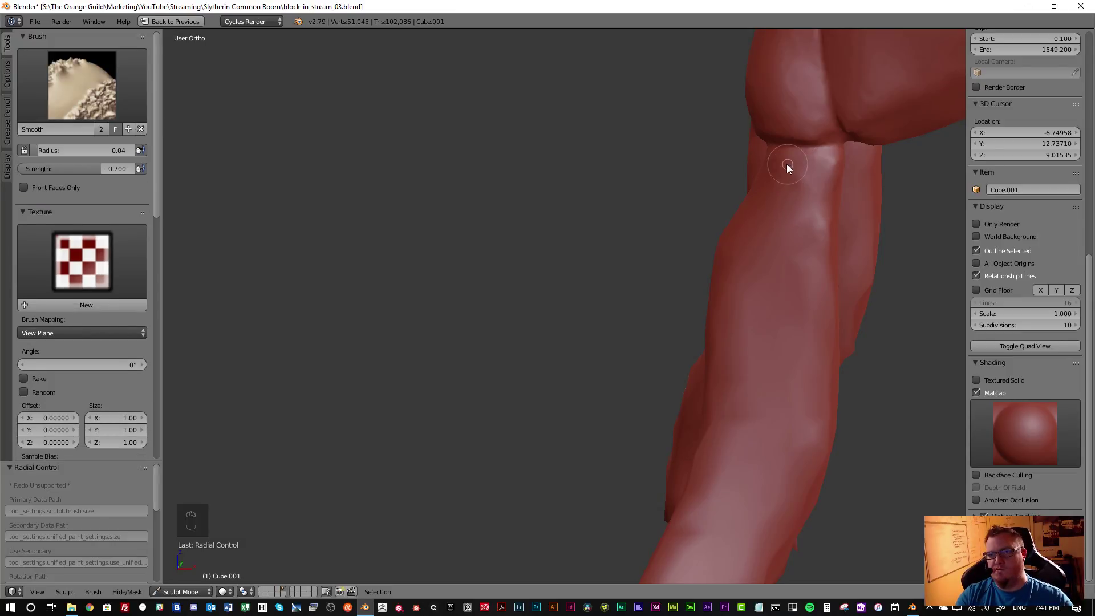
key("p")
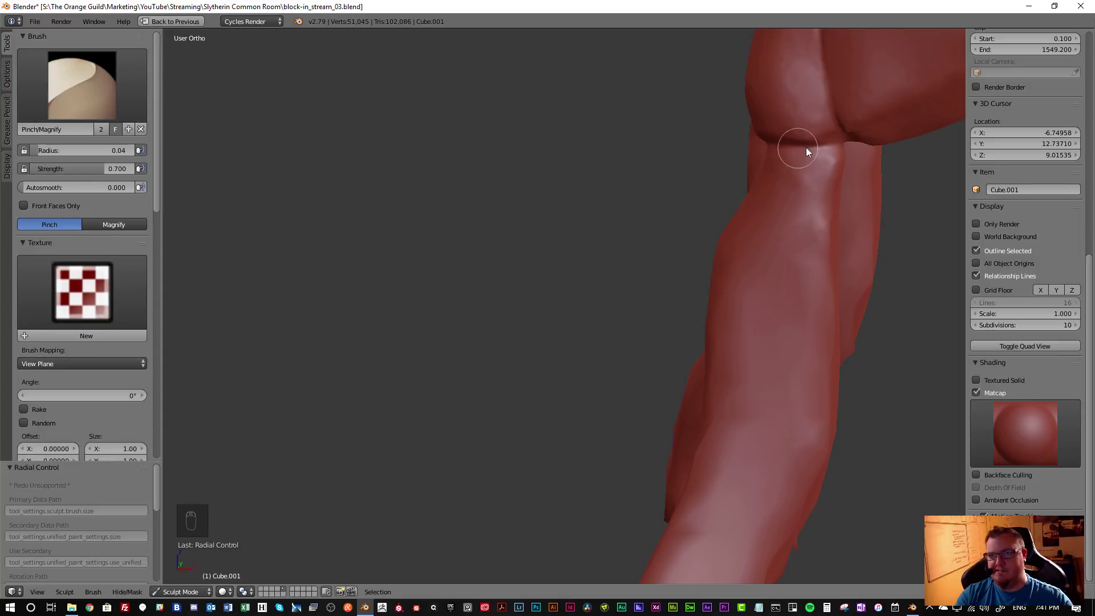
Examine the rear leg joint up close and the whole chair from behind and from the side
scroll(809, 205, "down", 4)
middle_click_drag(806, 218, 789, 188)
scroll(793, 190, "up", 6)
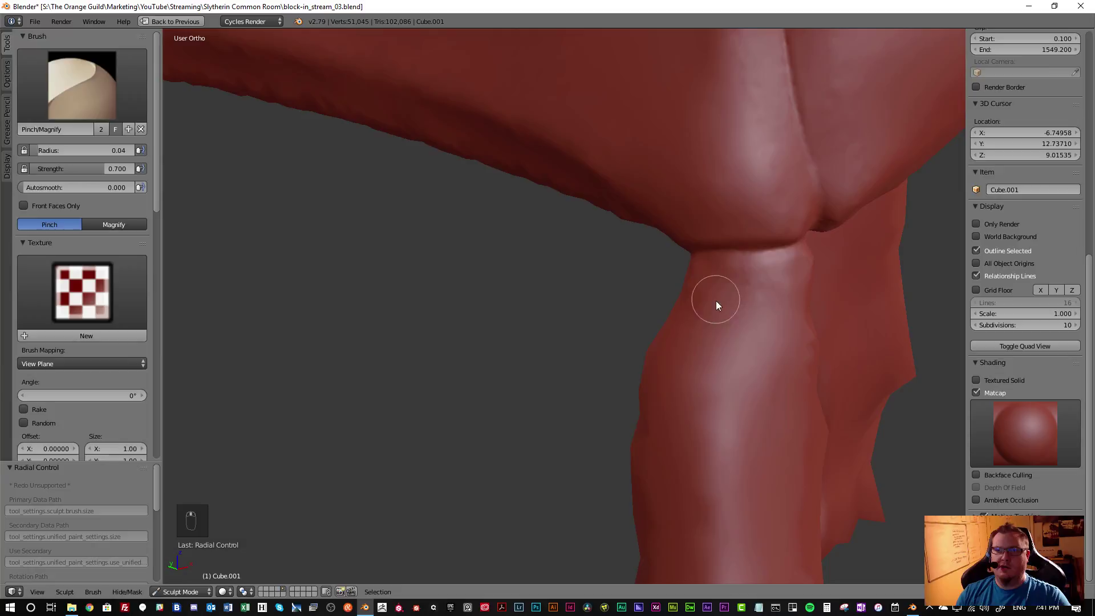
middle_click_drag(717, 300, 728, 268)
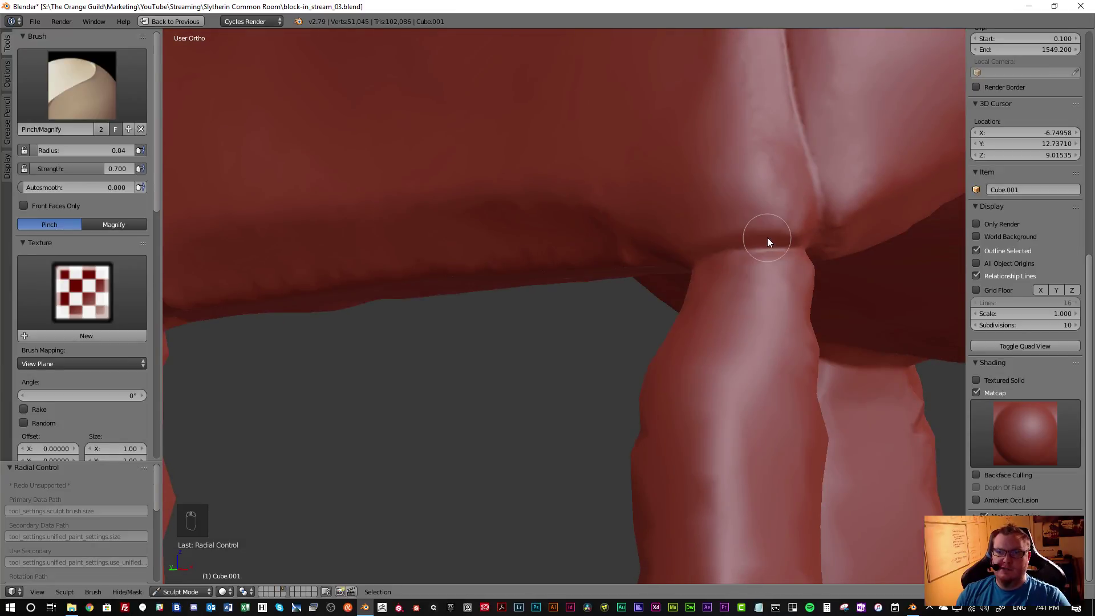
scroll(594, 293, "down", 4)
middle_click_drag(582, 326, 507, 353)
scroll(554, 351, "down", 3)
scroll(546, 362, "down", 3)
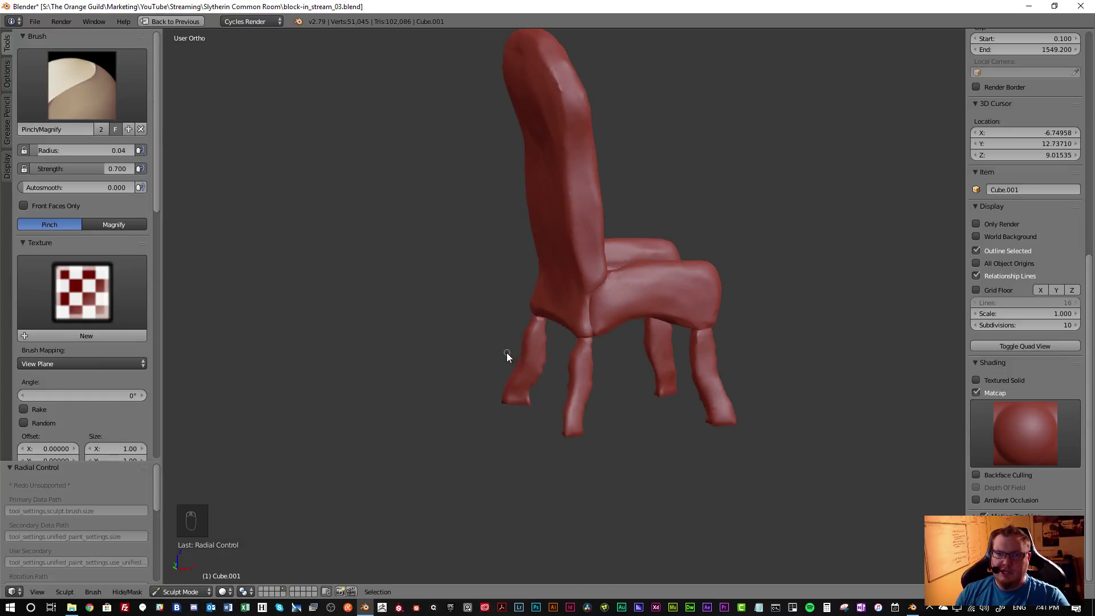
scroll(549, 366, "up", 2)
middle_click_drag(565, 374, 565, 340, "shift")
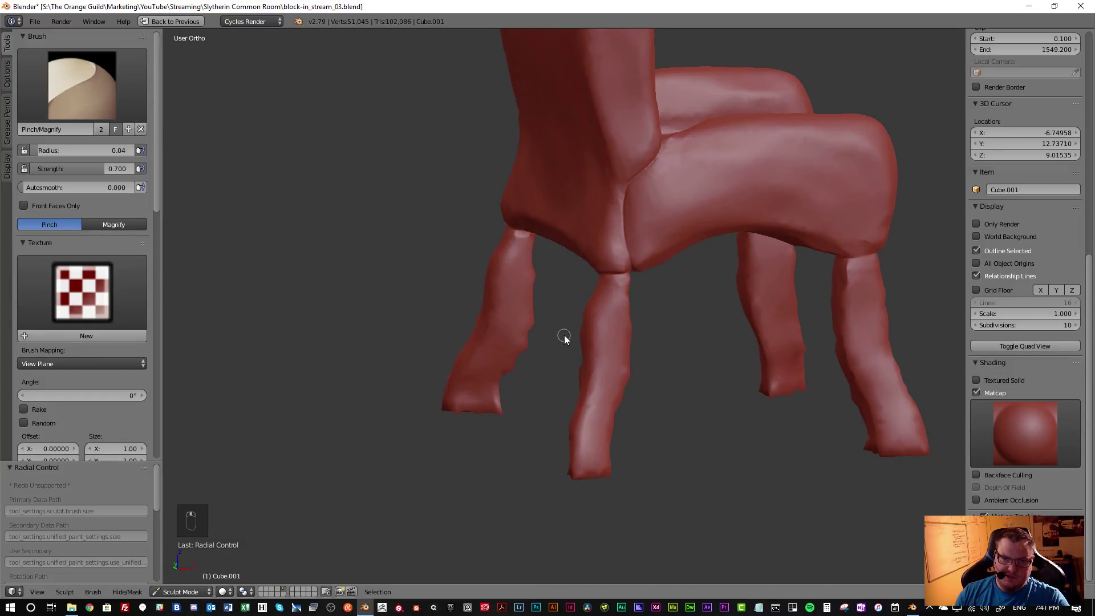
scroll(565, 342, "down", 3)
Build lengthwise ridges down the inner front of the rear leg to its foot, using the Clay Strips brush at a radius of 0.06
left_click(121, 90)
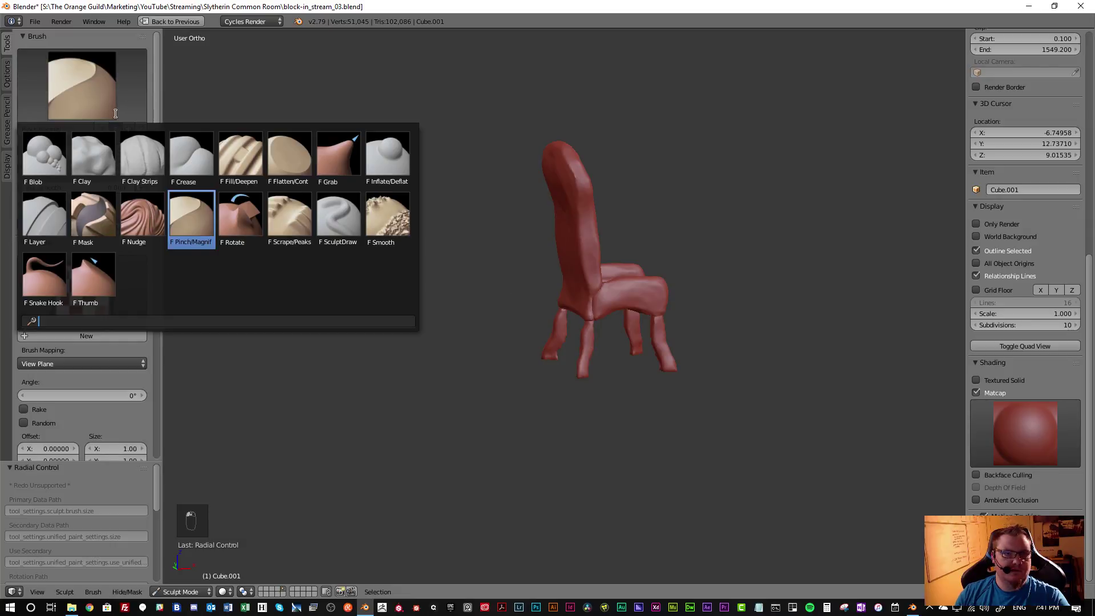
left_click(138, 161)
scroll(596, 330, "up", 5)
middle_click_drag(625, 380, 521, 365)
scroll(604, 403, "up", 4)
middle_click_drag(604, 402, 520, 346)
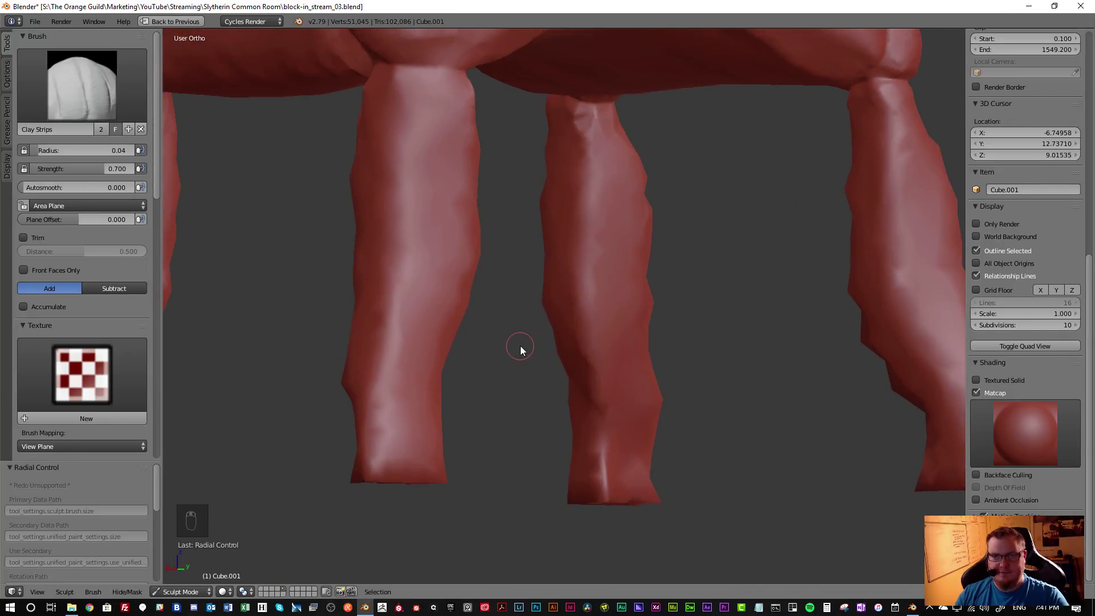
key("f")
left_click(593, 161)
left_click_drag(586, 144, 605, 484)
mouse_move(604, 429)
left_mouse_down("shift")
mouse_move(607, 496)
mouse_move(601, 465)
mouse_move(622, 445)
left_mouse_up("shift")
mouse_move(635, 487)
left_mouse_down()
mouse_move(624, 455)
mouse_move(623, 330)
mouse_move(634, 374)
mouse_move(648, 400)
mouse_move(656, 391)
mouse_move(636, 251)
mouse_move(650, 308)
mouse_move(641, 515)
left_mouse_up()
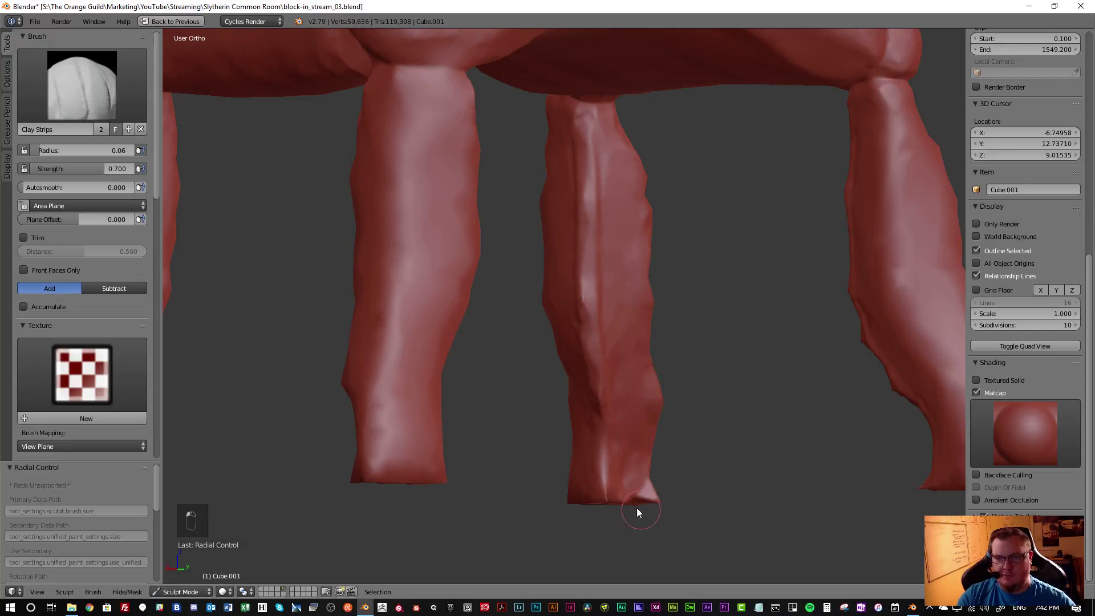
mouse_move(612, 137)
left_mouse_down()
mouse_move(616, 327)
mouse_move(567, 206)
mouse_move(587, 338)
left_mouse_up()
Add long clay strips down the outer side of the rear leg from the joint to the foot
middle_click_drag(595, 289, 705, 281)
mouse_move(565, 140)
left_mouse_down()
mouse_move(536, 362)
mouse_move(550, 370)
mouse_move(554, 195)
mouse_move(538, 182)
mouse_move(543, 208)
mouse_move(500, 409)
mouse_move(465, 411)
left_mouse_up()
mouse_move(466, 410)
middle_mouse_down()
mouse_move(483, 435)
mouse_move(531, 391)
mouse_move(511, 244)
middle_mouse_up()
scroll(478, 398, "down", 2)
mouse_move(511, 244)
left_mouse_down()
mouse_move(515, 265)
mouse_move(510, 242)
left_mouse_up()
left_click_drag(479, 359, 456, 437)
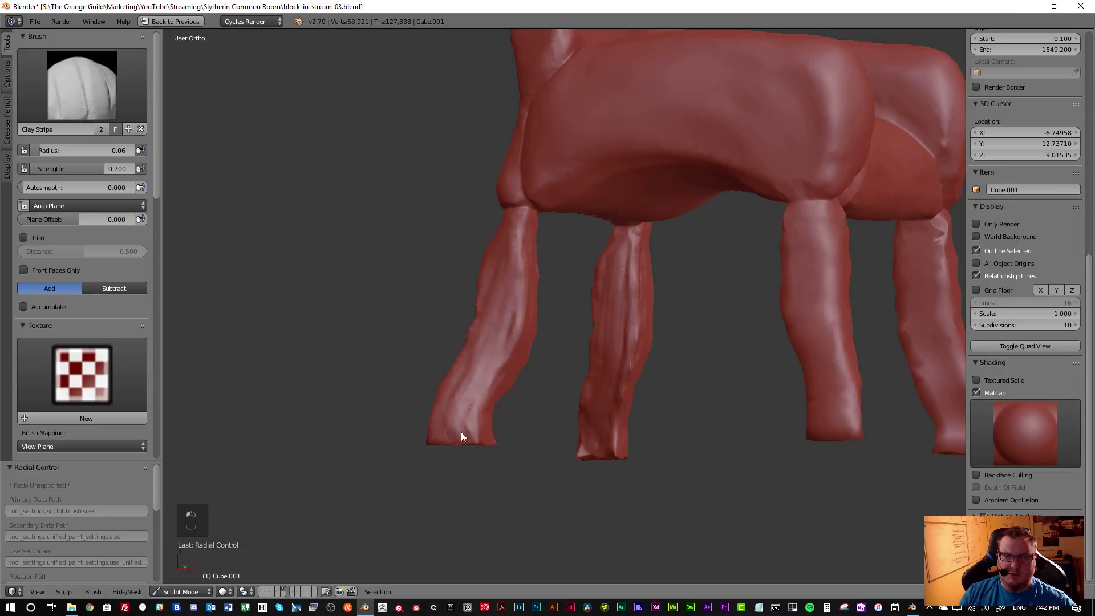
Add lengthwise clay strips along the back of the rear leg and around its foot
middle_click_drag(458, 400, 506, 409)
left_click_drag(440, 427, 452, 381)
scroll(452, 381, "up", 2)
middle_click_drag(453, 381, 458, 384)
left_click_drag(436, 413, 425, 337)
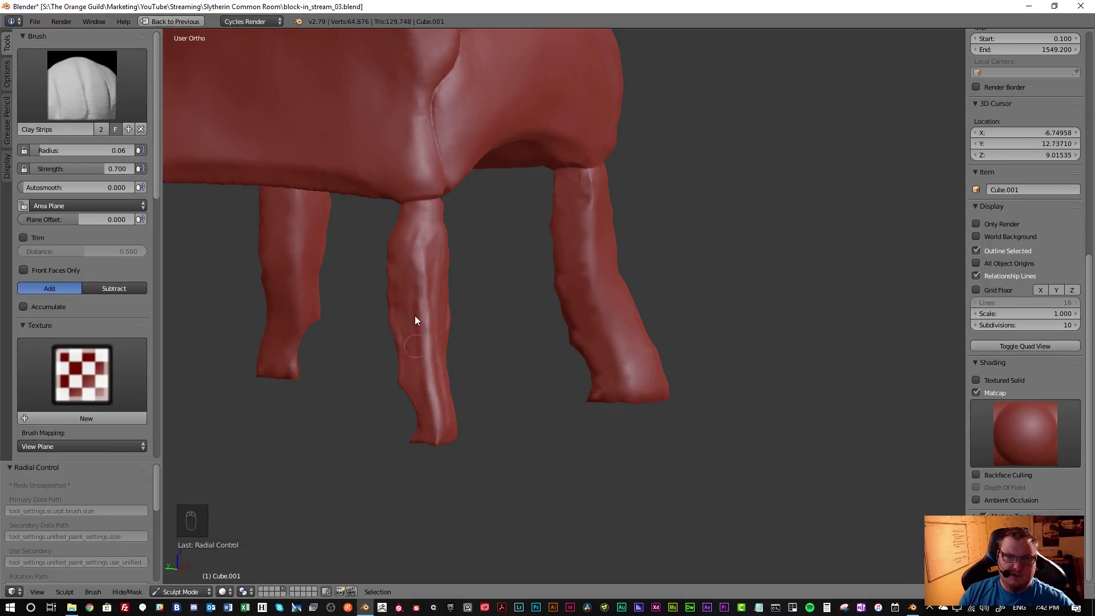
middle_click_drag(415, 364, 565, 338)
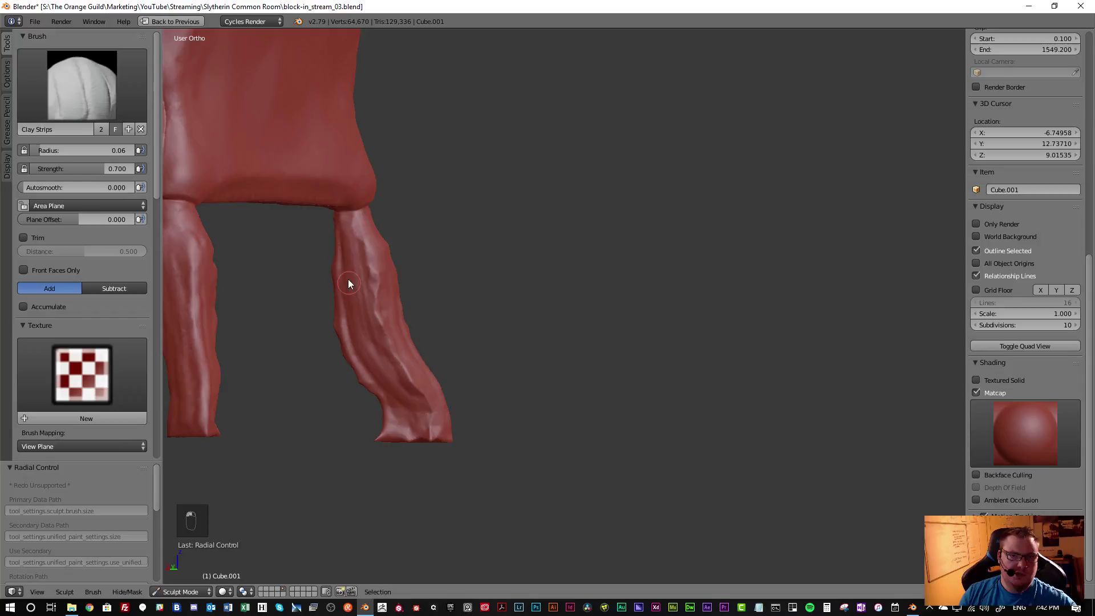
left_click_drag(372, 281, 394, 355)
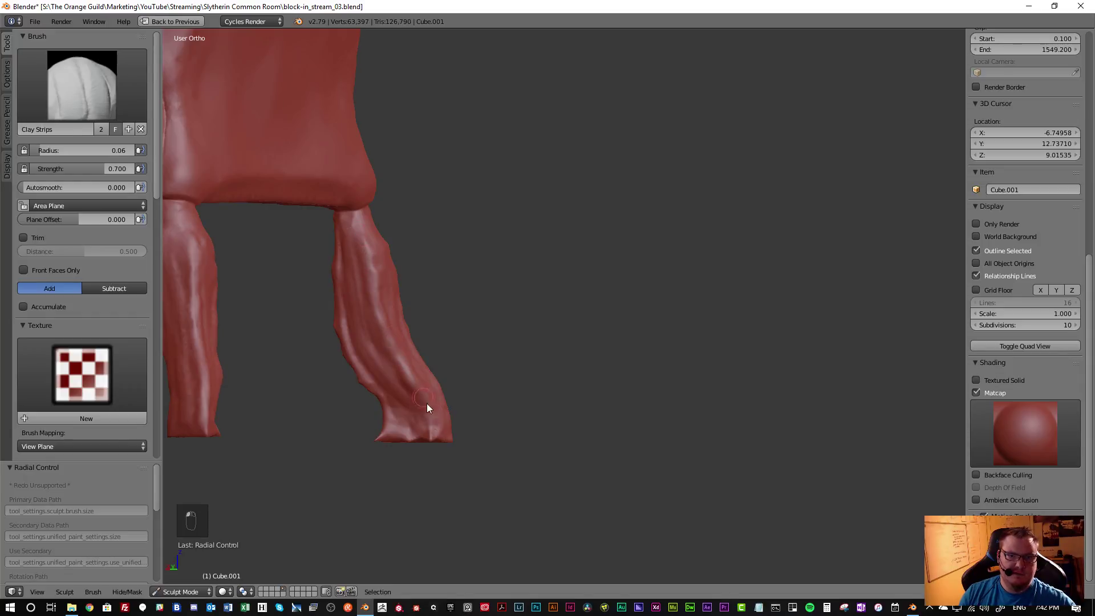
Add a clay strip up the lower back of the rear leg from its foot, and check it against the whole chair
left_click_drag(428, 426, 392, 395)
mouse_move(392, 395)
middle_mouse_down()
mouse_move(405, 388)
mouse_move(397, 368)
mouse_move(398, 432)
middle_mouse_up()
scroll(425, 345, "down", 6)
middle_click_drag(476, 345, 350, 358)
middle_click_drag(436, 365, 423, 363)
scroll(413, 364, "up", 5)
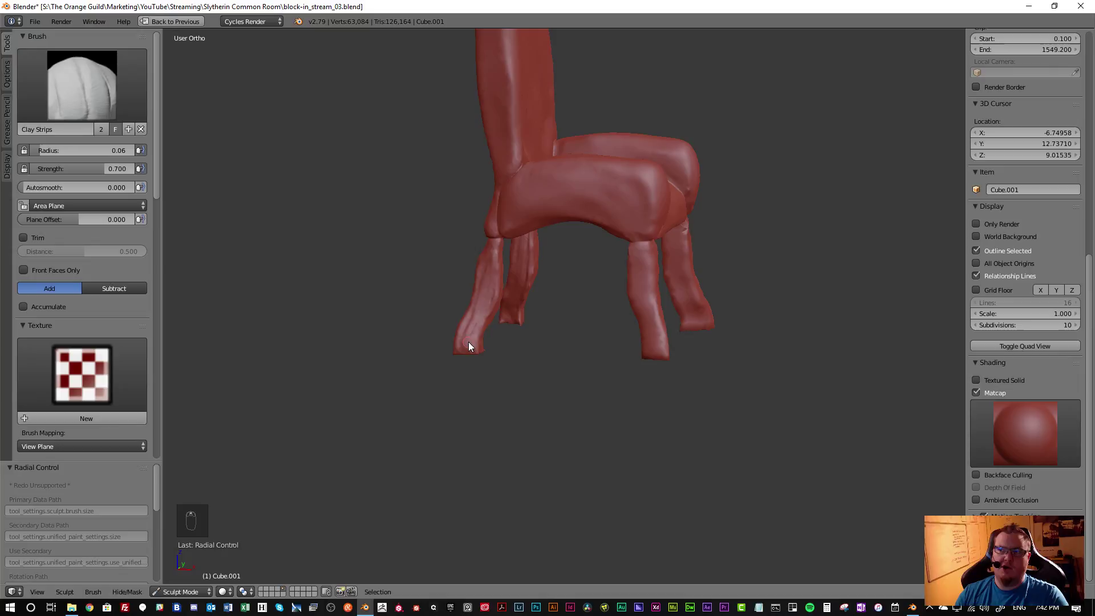
Smooth the pointed bottom edge of the far rear foot and add clay strips to the near rear leg's lower outer side
scroll(467, 341, "up", 4)
middle_click_drag(482, 325, 447, 305)
scroll(473, 304, "up", 2)
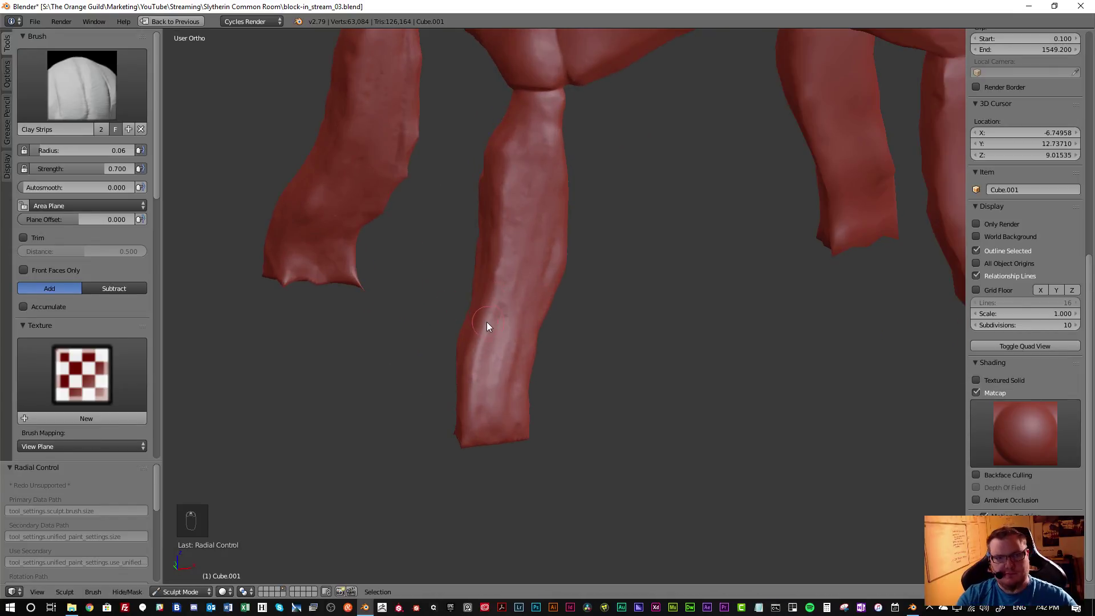
mouse_move(362, 289)
left_mouse_down("shift")
mouse_move(361, 278)
mouse_move(286, 283)
left_mouse_up("shift")
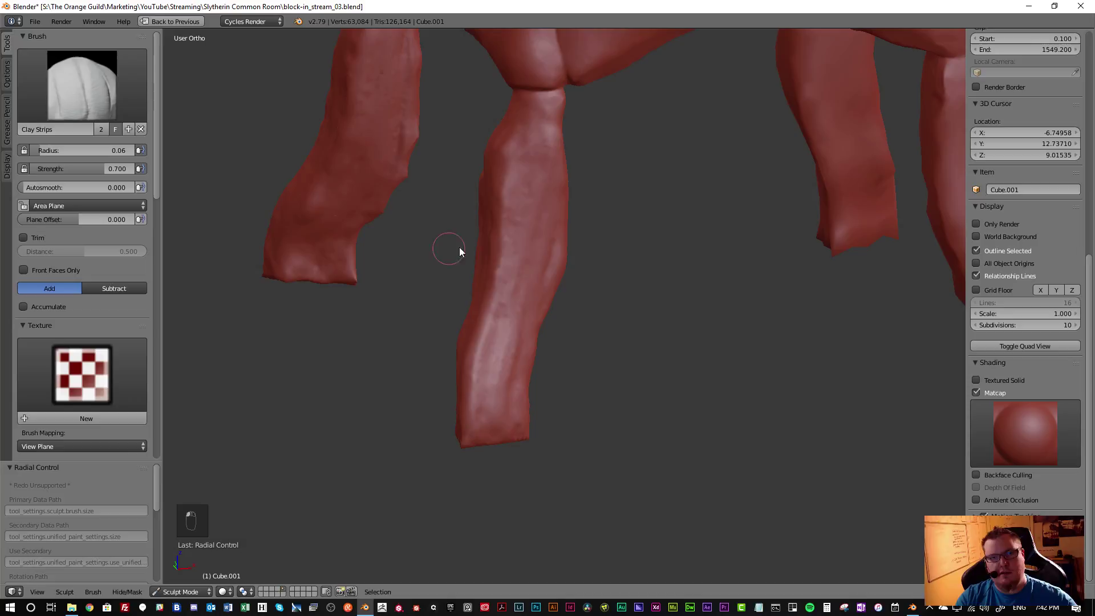
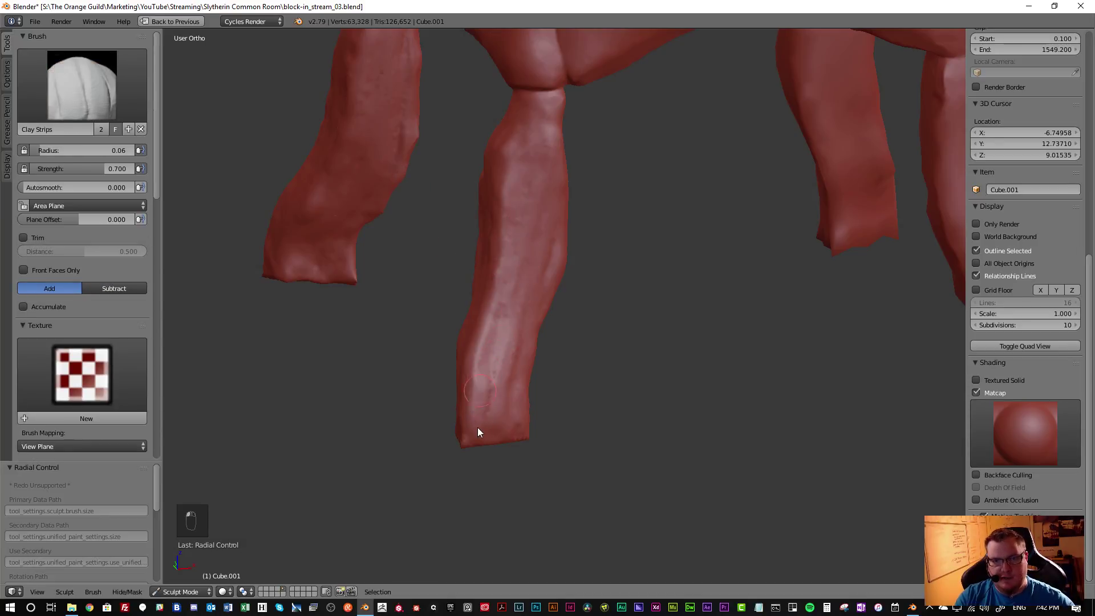
left_click_drag(482, 427, 459, 371)
Switch to the Snake Hook brush and try pulling small points out of the rear foot at a radius of 0.06
left_click(82, 85)
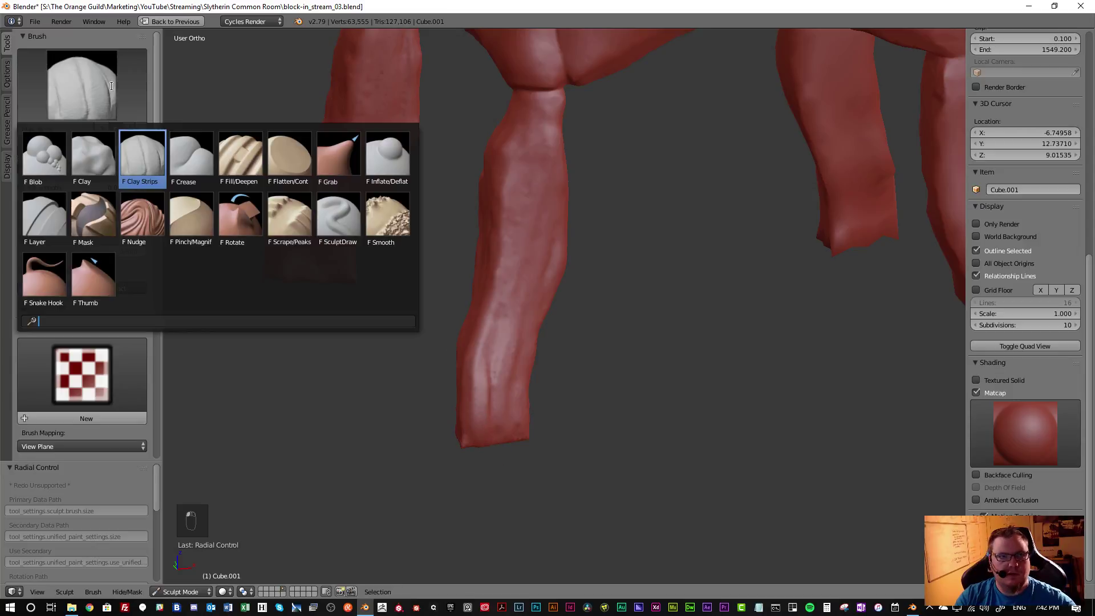
left_click(63, 276)
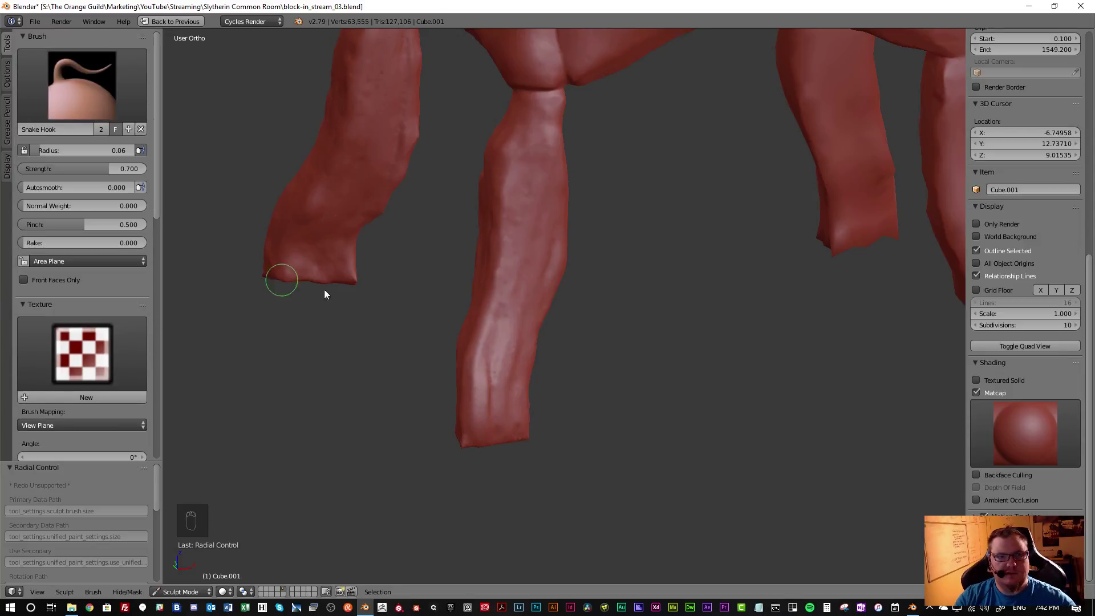
mouse_move(475, 425)
middle_mouse_down()
mouse_move(501, 447)
mouse_move(481, 431)
middle_mouse_up()
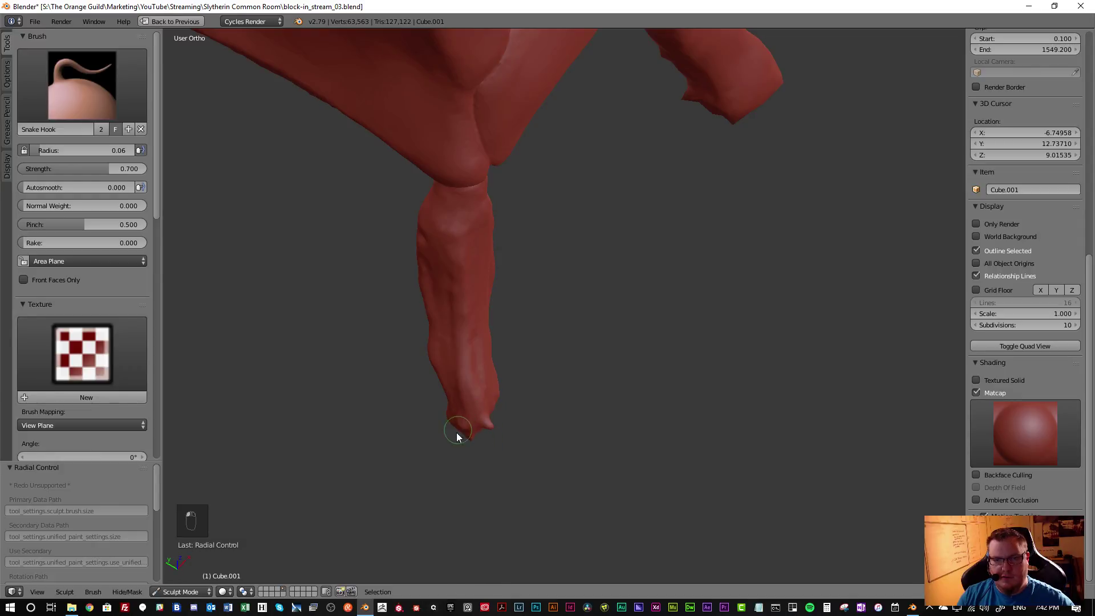
scroll(442, 417, "down", 4)
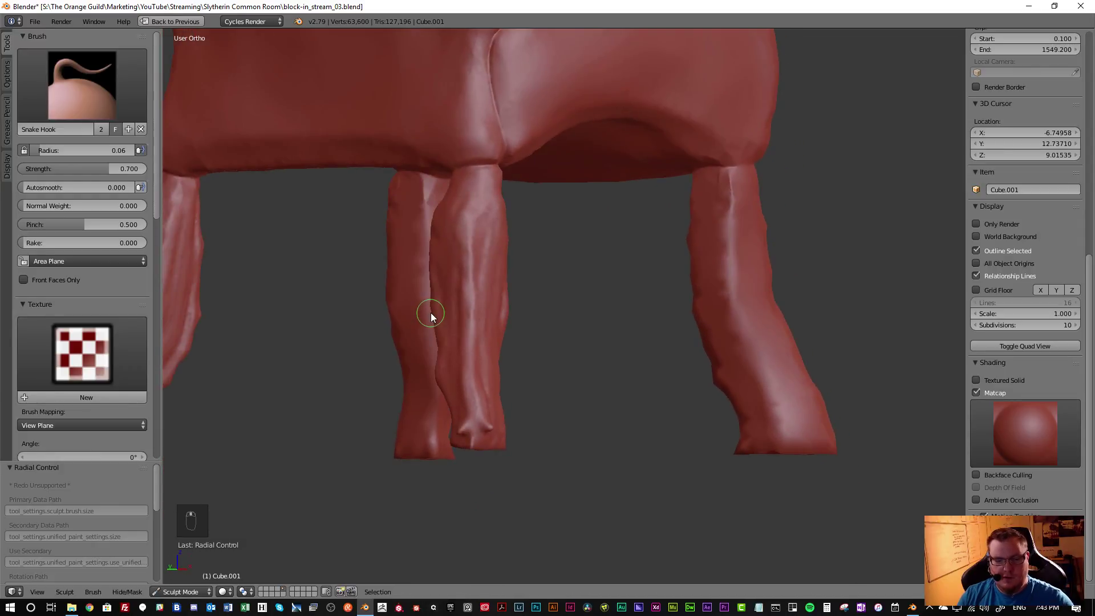
key("ctrl+z")
key("ctrl+z")
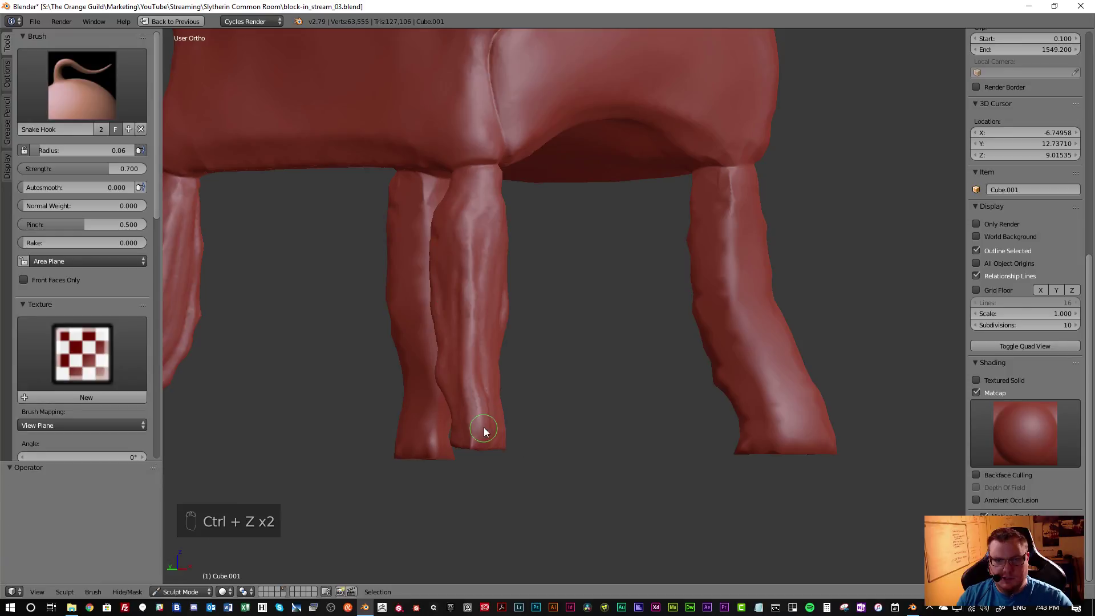
Pull small toes out of the rear foot's bottom edge using the Snake Hook brush at a radius of 0.12
key("f")
left_click(522, 453)
middle_click_drag(522, 452, 516, 418, "shift")
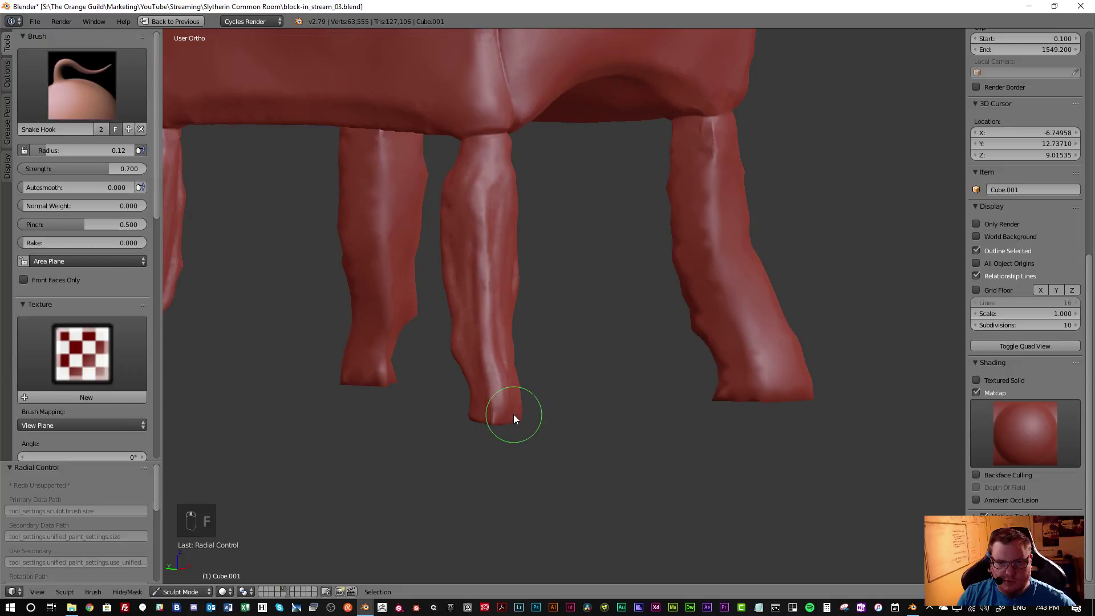
left_click_drag(491, 409, 474, 420)
mouse_move(475, 420)
middle_mouse_down()
mouse_move(452, 433)
mouse_move(560, 486)
middle_mouse_up()
left_click_drag(465, 413, 449, 426)
middle_click_drag(450, 426, 450, 412)
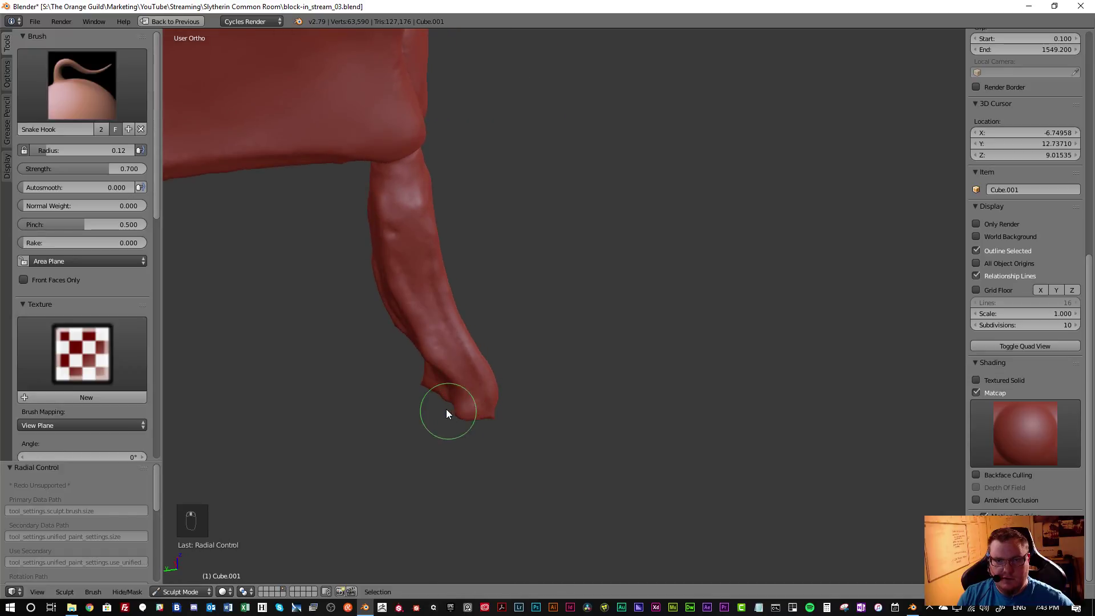
left_click_drag(435, 401, 472, 430)
mouse_move(472, 430)
middle_mouse_down()
mouse_move(446, 419)
mouse_move(374, 425)
mouse_move(467, 418)
mouse_move(472, 429)
mouse_move(463, 423)
middle_mouse_up()
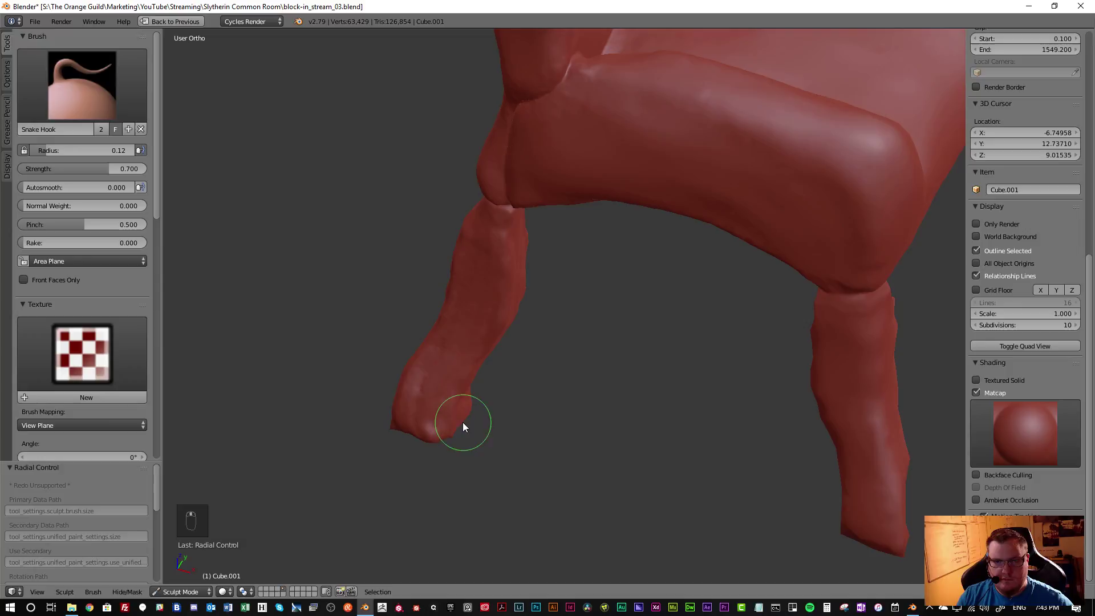
Pull the front edge of the rear foot outward and down into uneven toes
left_click_drag(476, 426, 449, 460)
mouse_move(450, 460)
middle_mouse_down()
mouse_move(422, 444)
mouse_move(420, 460)
mouse_move(420, 444)
middle_mouse_up()
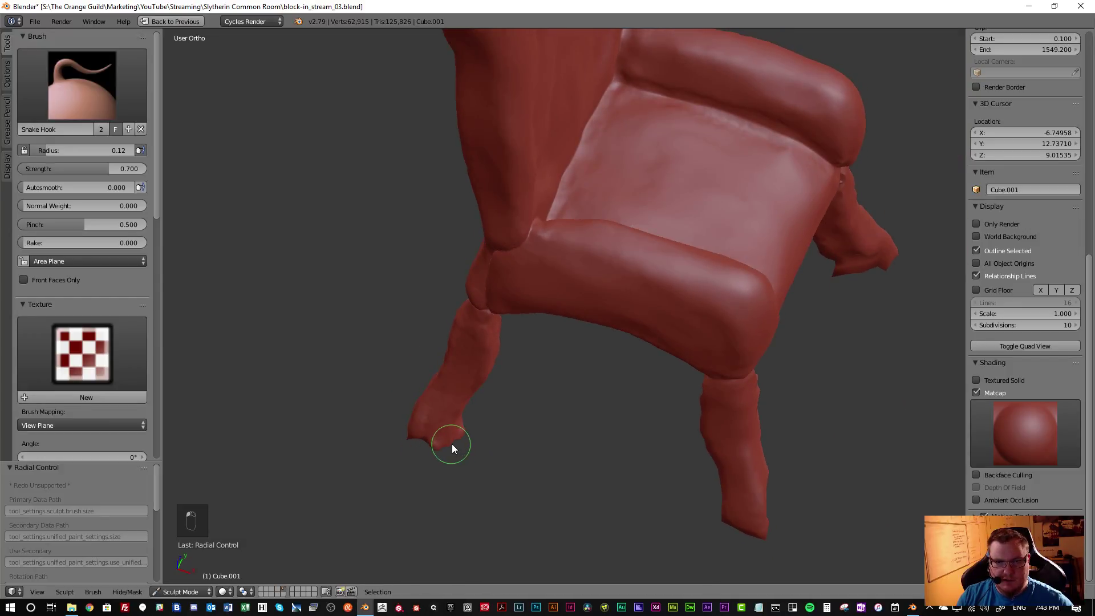
left_click_drag(448, 442, 423, 462)
mouse_move(423, 462)
middle_mouse_down()
mouse_move(506, 455)
mouse_move(405, 489)
mouse_move(444, 468)
middle_mouse_up()
scroll(405, 489, "up", 3)
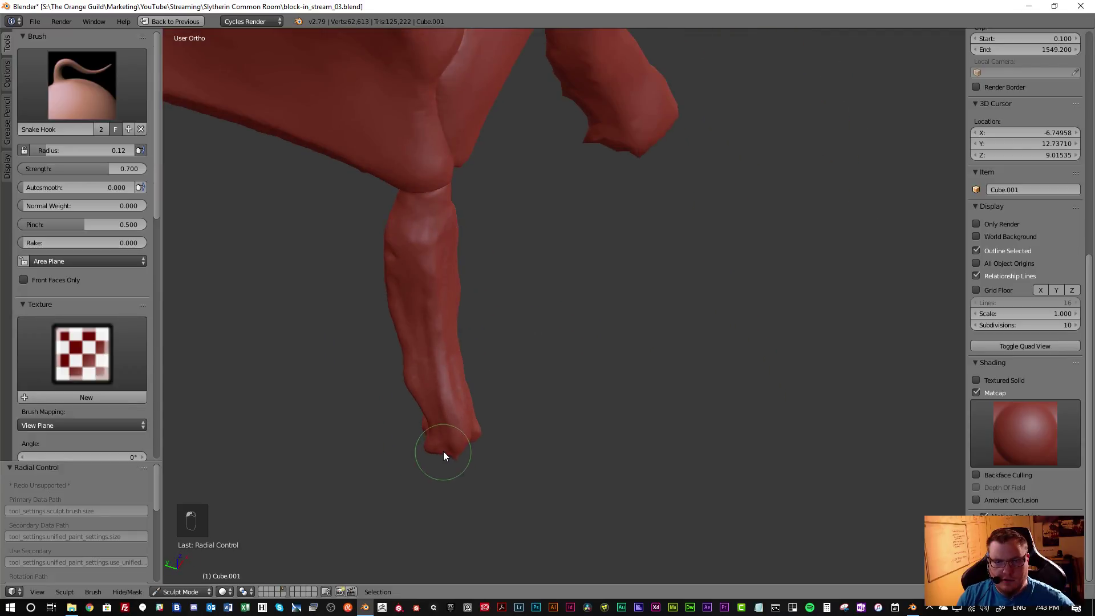
Shape more small toes along the back of the rear foot and check them from behind
left_click_drag(418, 433, 444, 439)
mouse_move(440, 437)
middle_mouse_down()
mouse_move(420, 461)
mouse_move(502, 457)
mouse_move(406, 468)
middle_mouse_up()
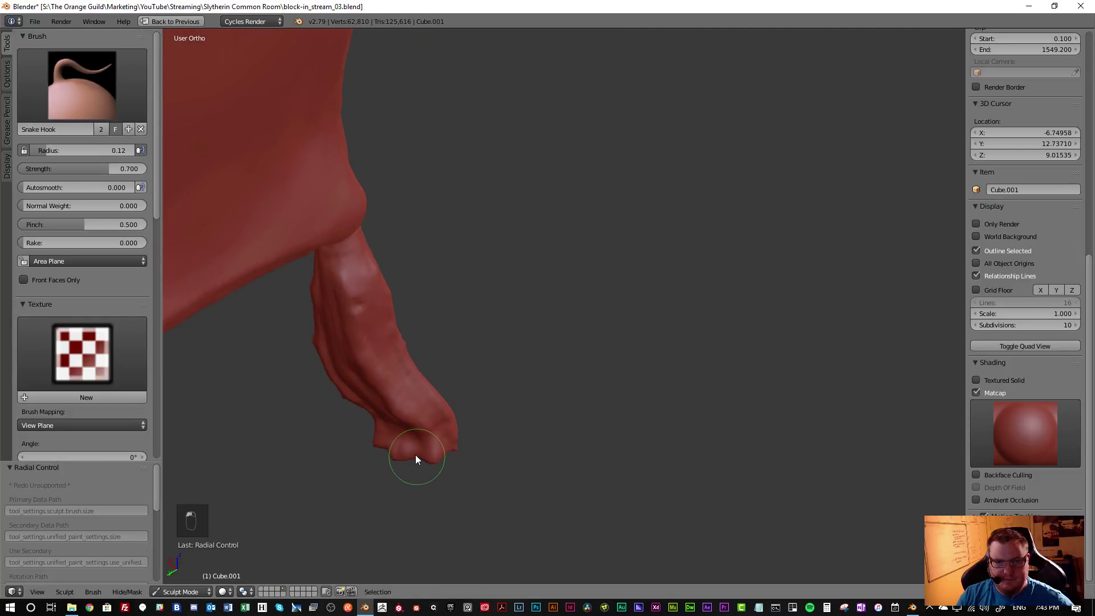
left_click_drag(434, 465, 440, 467)
mouse_move(439, 466)
middle_mouse_down()
mouse_move(398, 513)
mouse_move(320, 515)
mouse_move(262, 469)
mouse_move(171, 436)
mouse_move(264, 465)
mouse_move(403, 477)
mouse_move(313, 484)
middle_mouse_up()
scroll(411, 489, "down", 3)
scroll(413, 466, "up", 3)
middle_click_drag(413, 466, 438, 464)
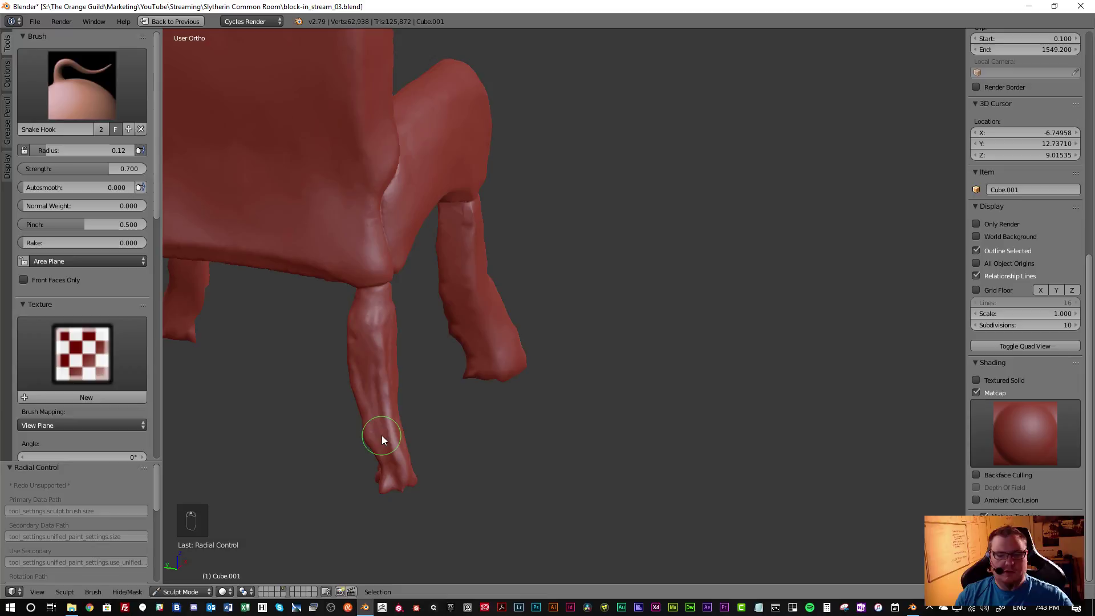
Reshape the rear leg's silhouette with the Snake Hook brush at radii of 0.18 and 0.28, and undo the last pull
key("f")
left_click(318, 343)
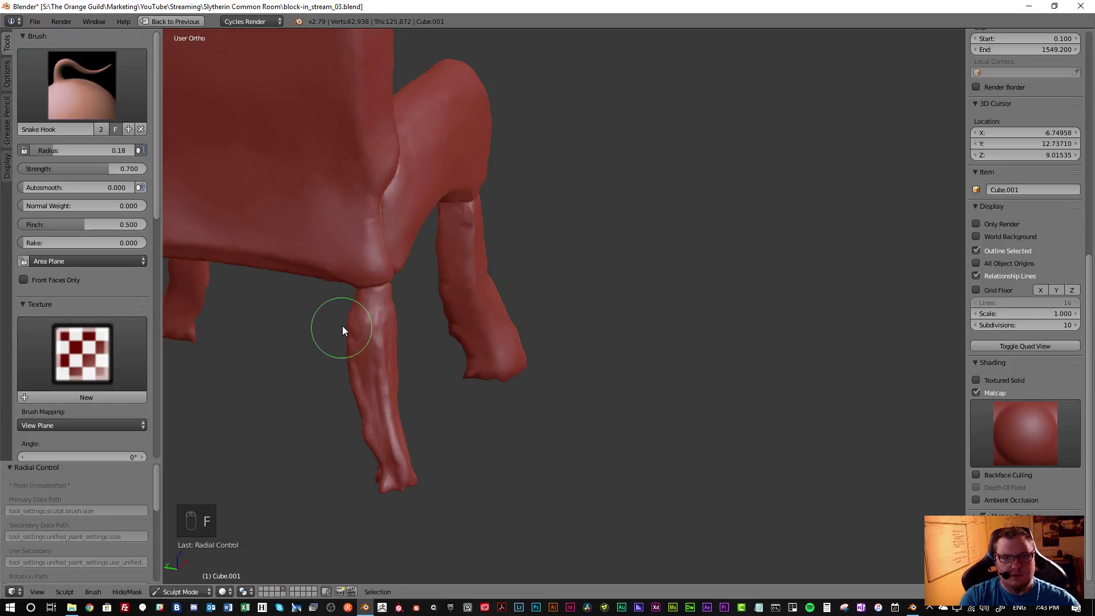
left_click_drag(350, 317, 346, 345)
key("f")
left_click(344, 376)
mouse_move(344, 384)
left_mouse_down()
mouse_move(359, 374)
mouse_move(379, 467)
mouse_move(365, 469)
mouse_move(399, 437)
mouse_move(386, 323)
mouse_move(395, 298)
mouse_move(401, 410)
left_mouse_up()
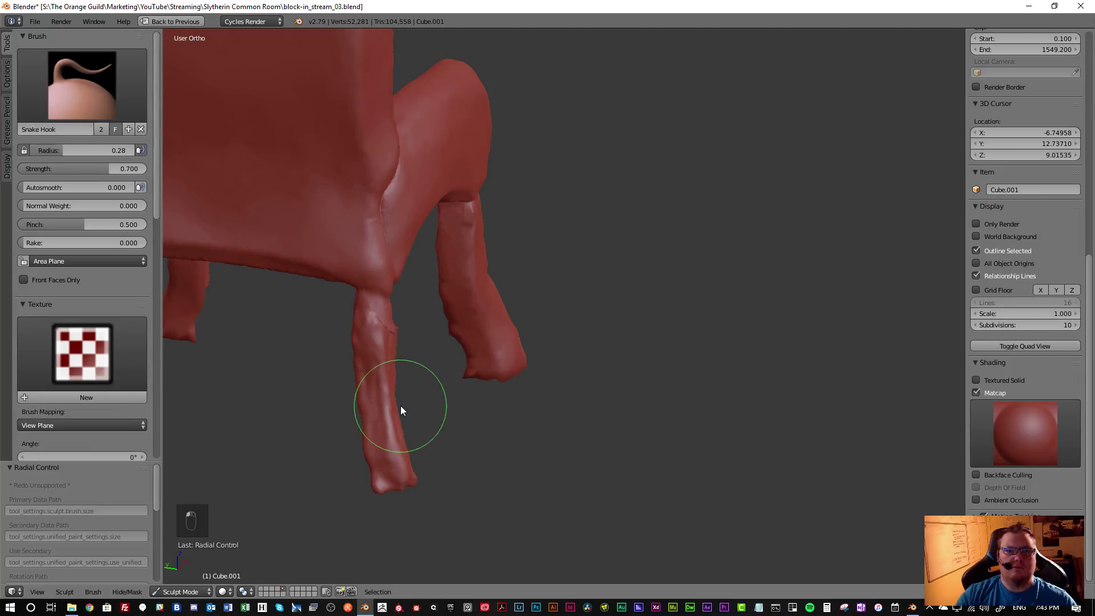
key("ctrl+z")
scroll(543, 393, "down", 5)
mouse_move(542, 394)
middle_mouse_down()
mouse_move(523, 408)
mouse_move(602, 419)
mouse_move(448, 401)
mouse_move(721, 437)
middle_mouse_up()
scroll(613, 434, "up", 6)
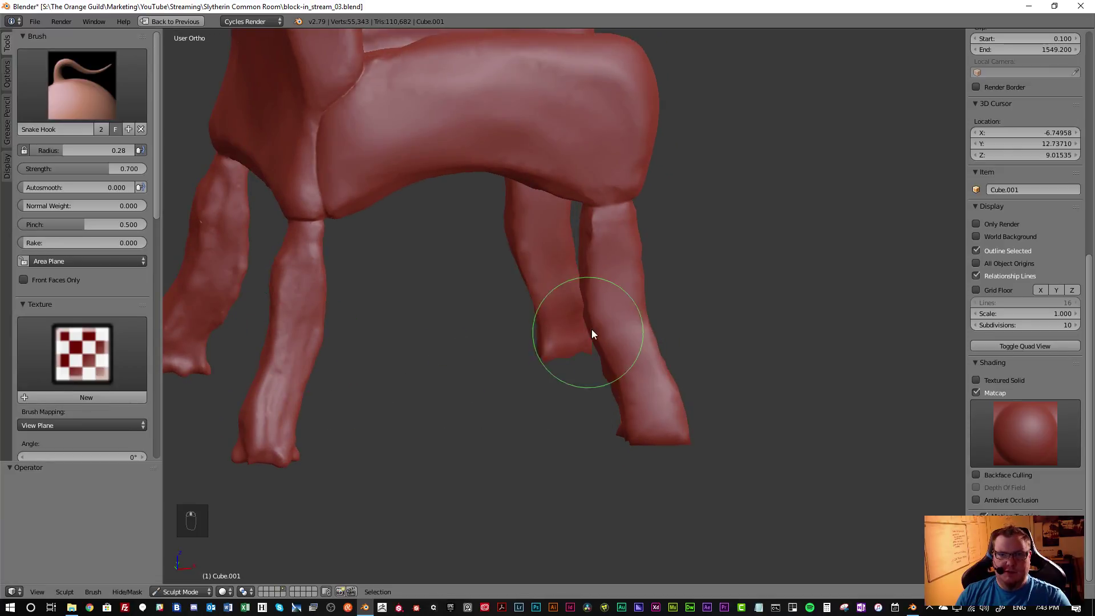
Build lengthwise ridges down the back of the front leg, using the Clay Strips brush at a radius of 0.12
left_click(109, 98)
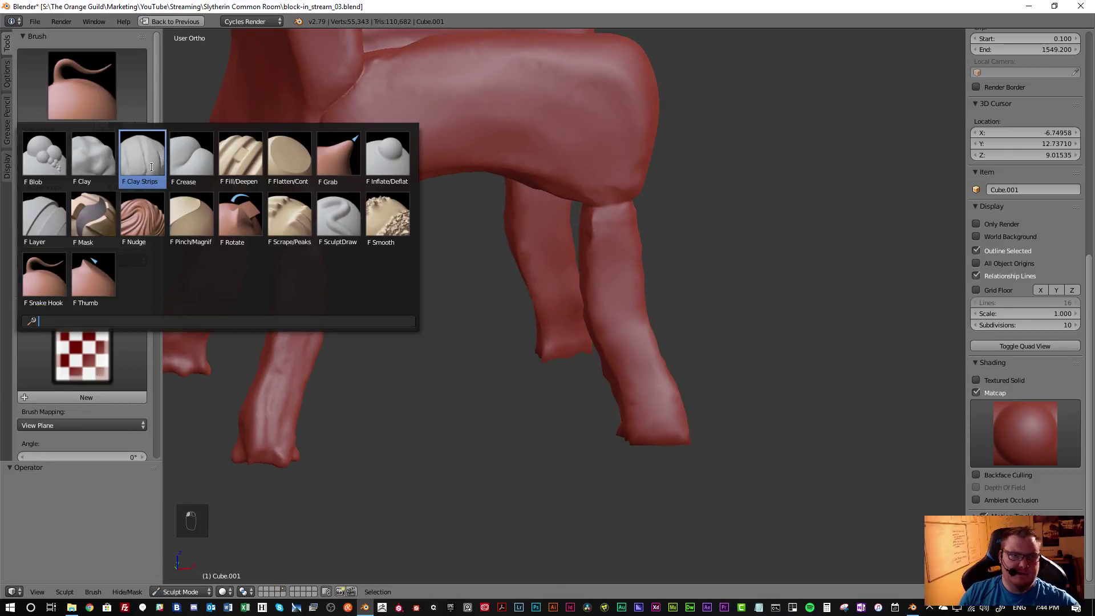
left_click(142, 159)
key("f")
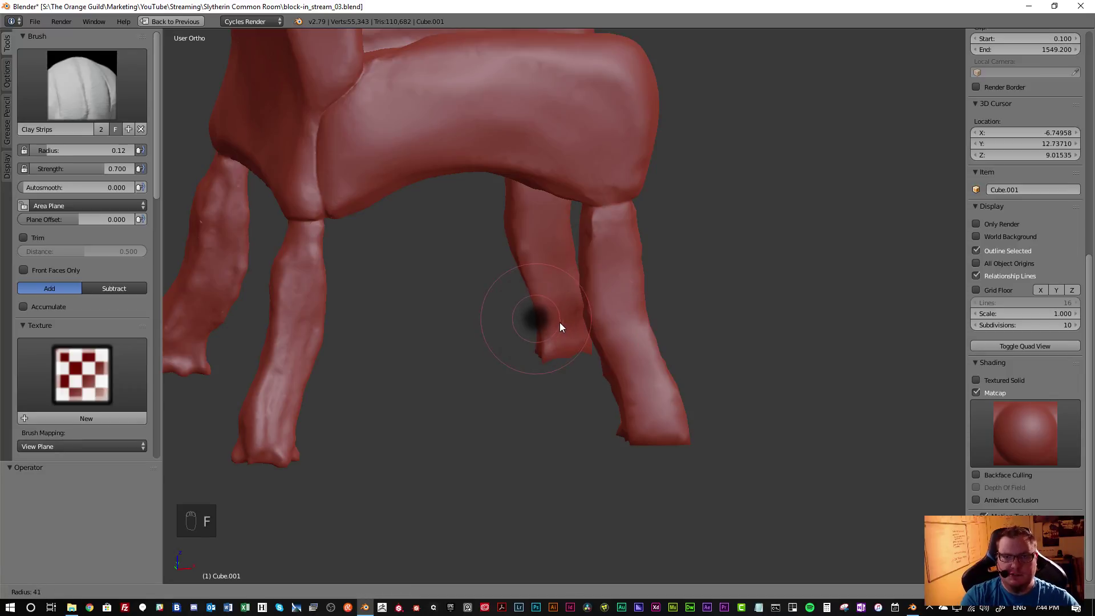
left_click(560, 323)
middle_click_drag(600, 330, 649, 329)
scroll(512, 231, "up", 6)
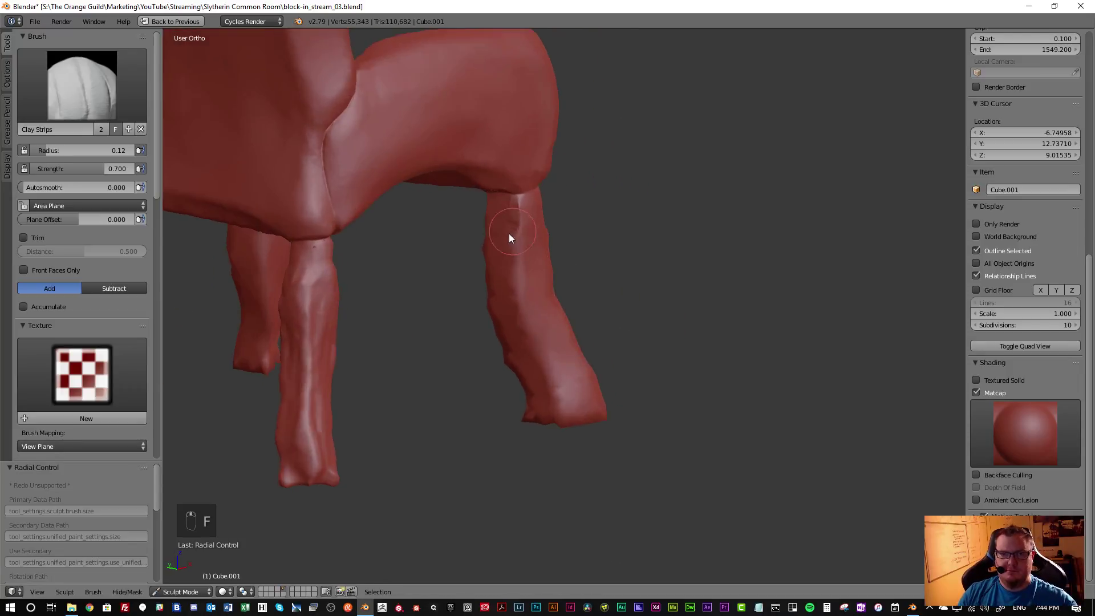
mouse_move(528, 329)
left_mouse_down()
mouse_move(563, 442)
mouse_move(572, 430)
mouse_move(600, 473)
left_mouse_up()
left_click_drag(546, 225, 550, 220)
Add long clay strips along the remaining sides of the front leg down to its foot
mouse_move(511, 310)
middle_mouse_down()
mouse_move(606, 308)
mouse_move(543, 252)
middle_mouse_up()
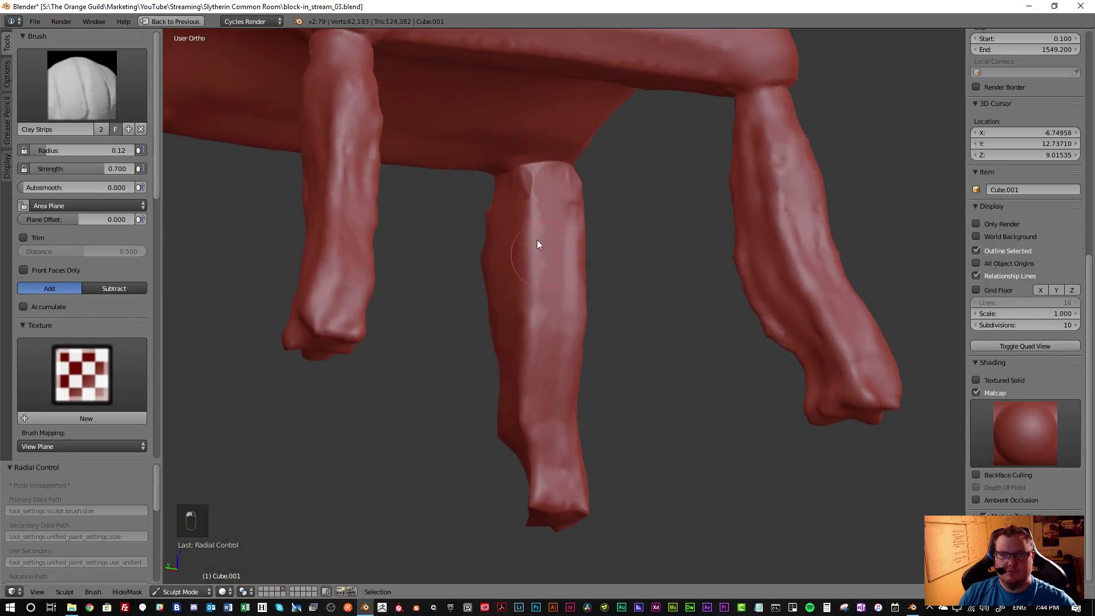
left_click_drag(539, 309, 543, 479)
mouse_move(543, 479)
middle_mouse_down()
mouse_move(528, 380)
mouse_move(563, 361)
middle_mouse_up()
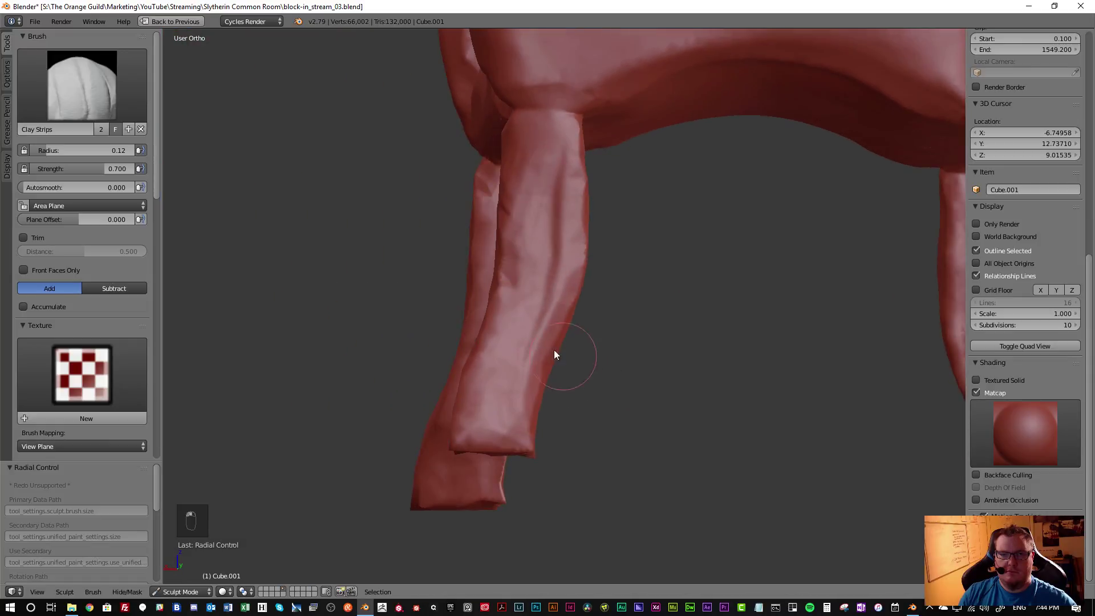
middle_click_drag(427, 318, 474, 274)
left_click_drag(510, 306, 495, 452)
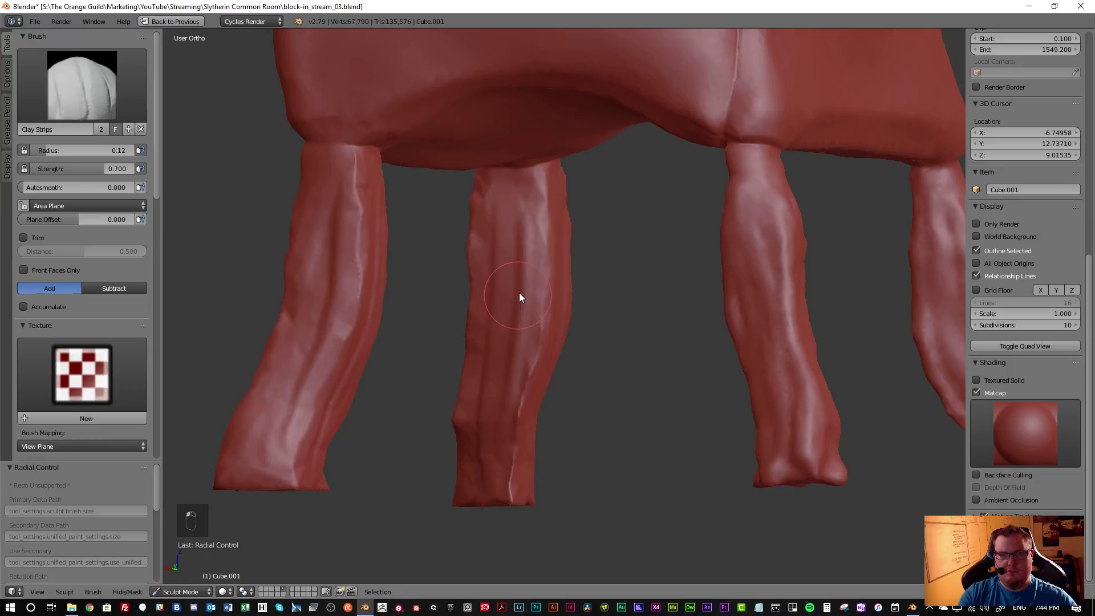
Smooth the harsh ridges along the middle of the front leg with the Smooth brush
key("s")
mouse_move(530, 384)
left_mouse_down()
mouse_move(513, 418)
mouse_move(515, 262)
left_mouse_up()
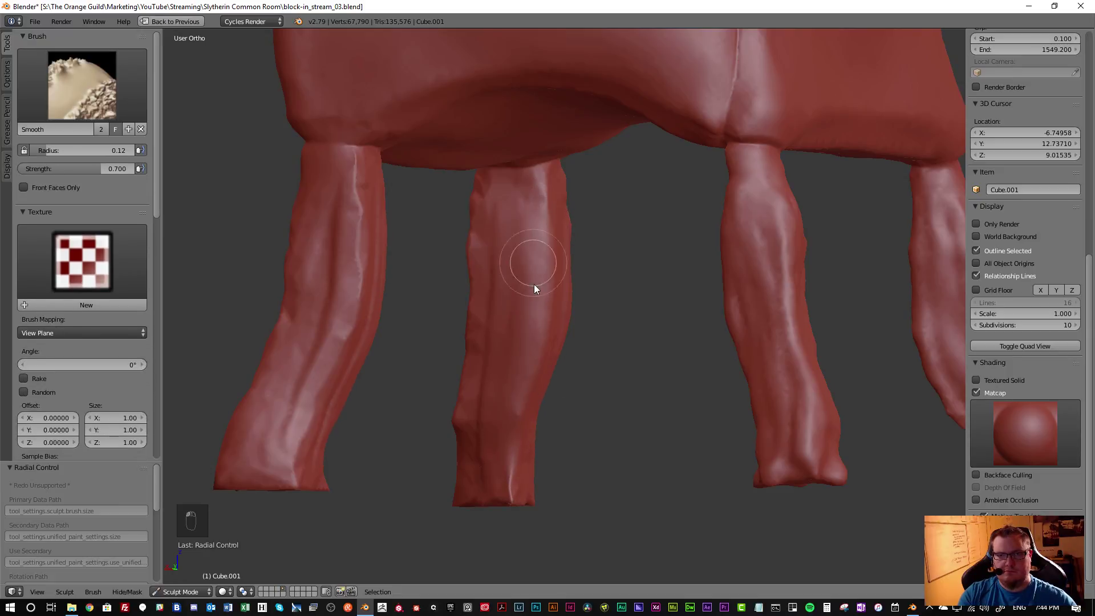
key("c")
Add a long clay strip down the front face of the front leg and smooth it toward the foot
middle_click_drag(511, 320, 583, 321)
left_click_drag(502, 208, 455, 432)
key("s")
mouse_move(466, 353)
left_mouse_down()
mouse_move(481, 298)
mouse_move(469, 378)
mouse_move(417, 446)
left_mouse_up()
key("c")
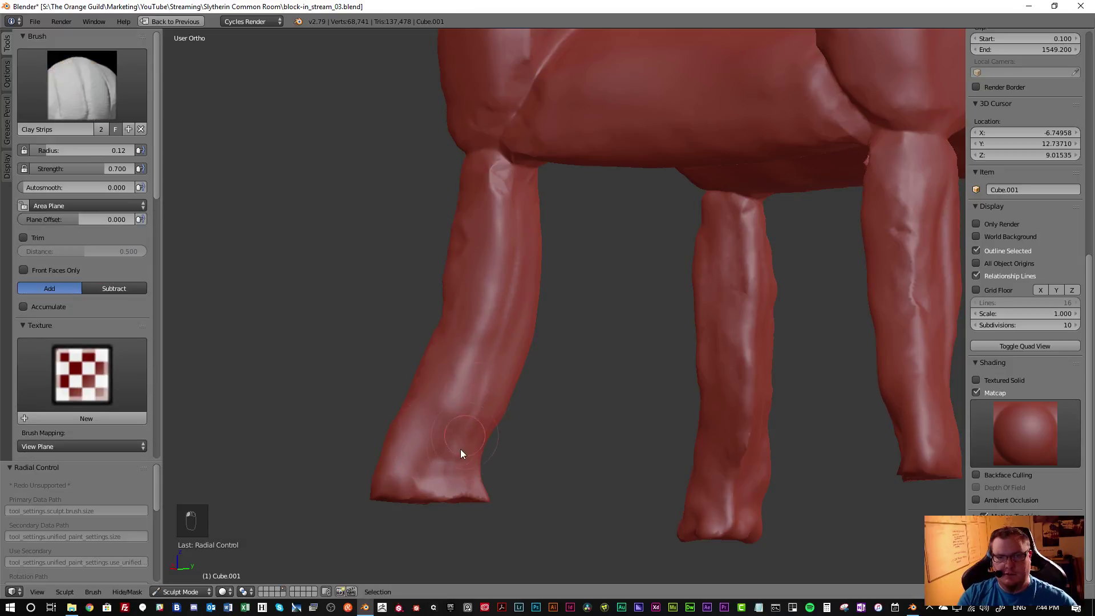
Smooth the top of the front leg below its joint and the rough ridge along its front corner
key("s")
left_click_drag(492, 186, 464, 309)
key("c")
mouse_move(463, 309)
middle_mouse_down()
mouse_move(543, 334)
mouse_move(474, 275)
middle_mouse_up()
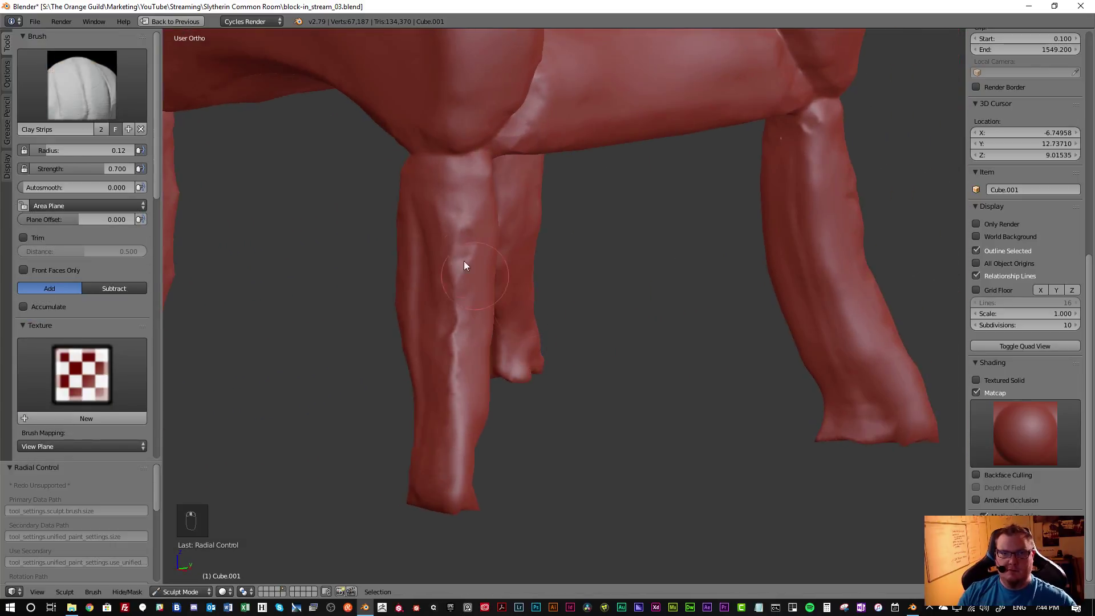
key("s")
mouse_move(444, 245)
left_mouse_down()
mouse_move(452, 262)
mouse_move(457, 247)
mouse_move(440, 452)
mouse_move(425, 365)
left_mouse_up()
key("c")
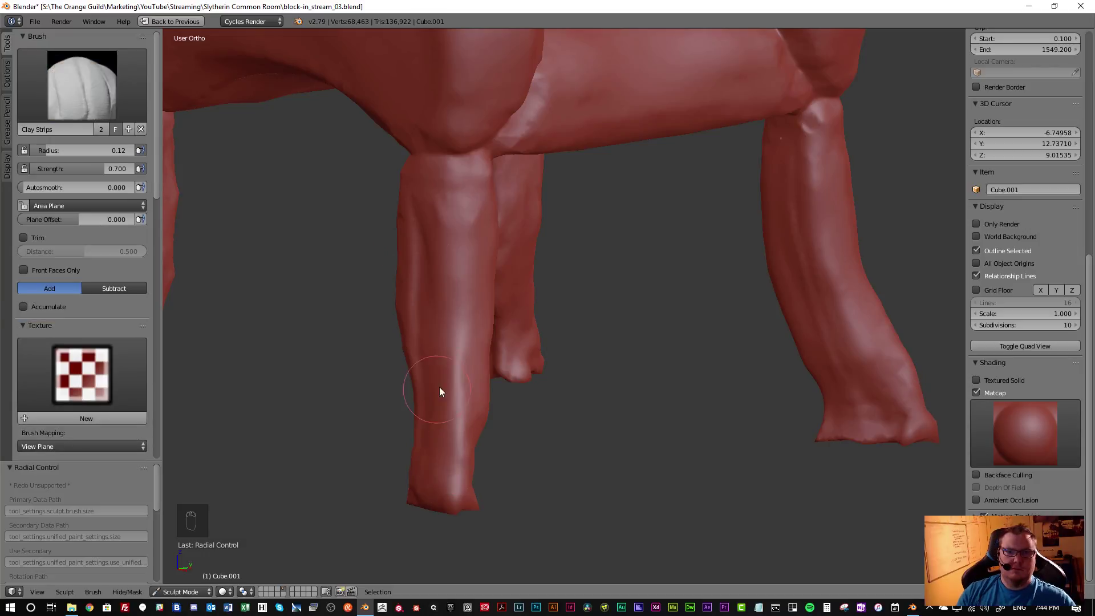
Pull a toe out of the inner side of the front foot using the Snake Hook brush at a radius of 0.12
left_click(141, 112)
left_click(44, 278)
mouse_move(399, 399)
middle_mouse_down()
mouse_move(464, 436)
mouse_move(398, 453)
mouse_move(406, 439)
mouse_move(455, 436)
middle_mouse_up()
left_click_drag(457, 453, 471, 458)
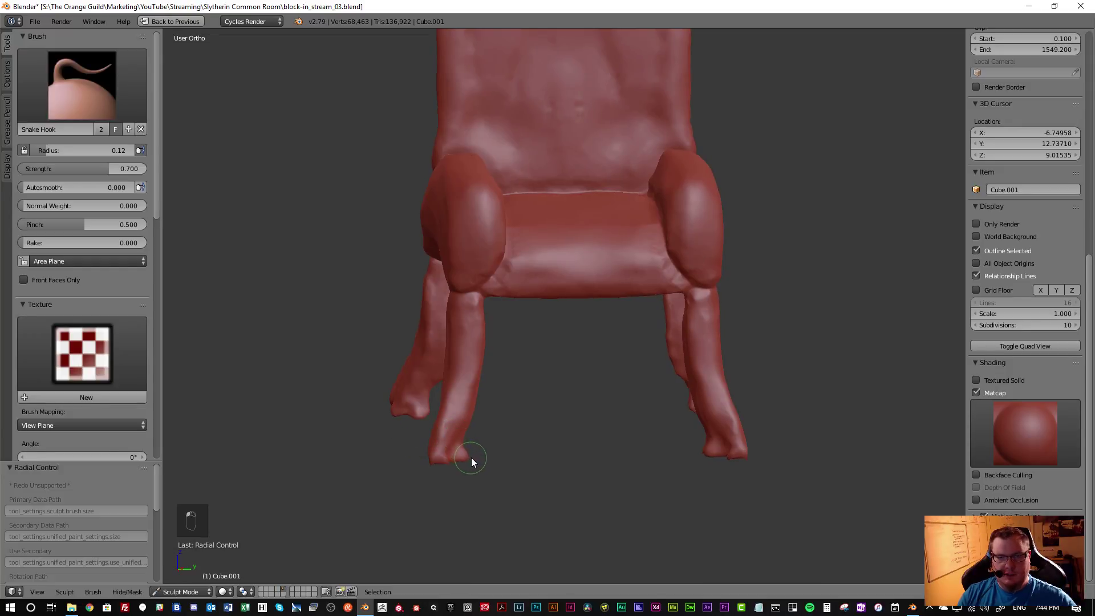
middle_click_drag(436, 455, 481, 449)
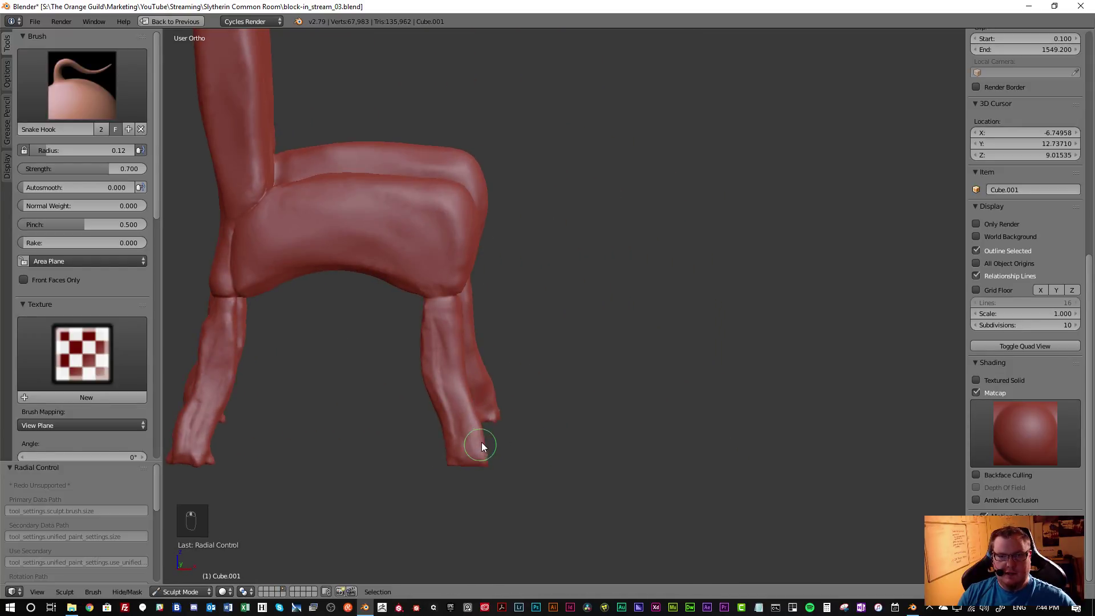
Adjust the curve of the front leg's lower half with the Snake Hook brush at a radius of 0.35
mouse_move(471, 416)
left_mouse_down()
mouse_move(471, 401)
mouse_move(455, 399)
left_mouse_up()
key("f")
left_click(499, 408)
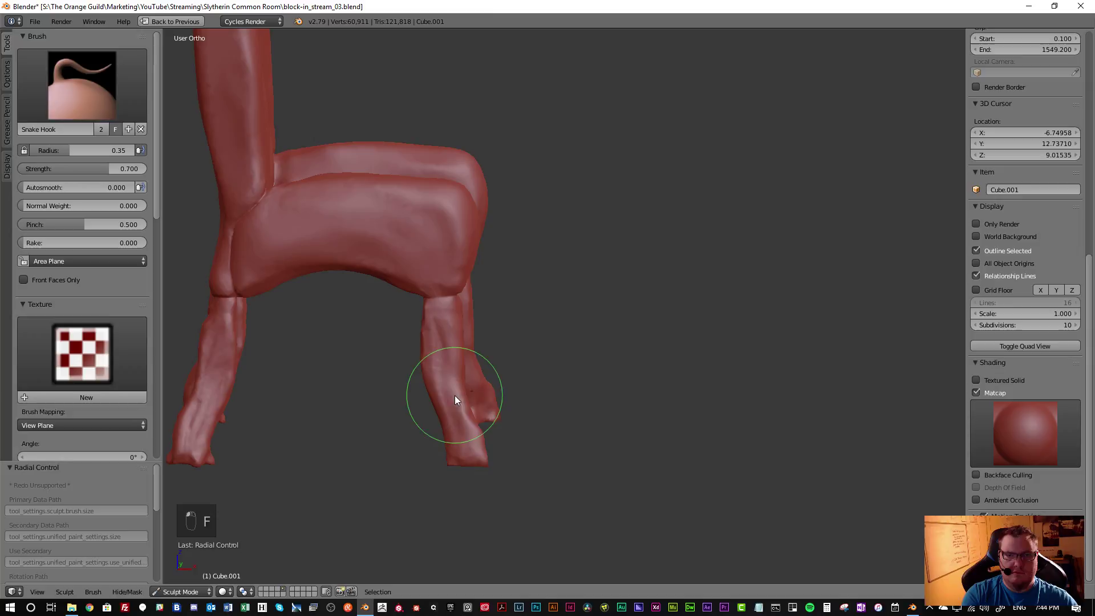
Flare the front foot forward and backward into claw-like toes using the Snake Hook brush at a radius of 0.16
key("f")
left_click(423, 459)
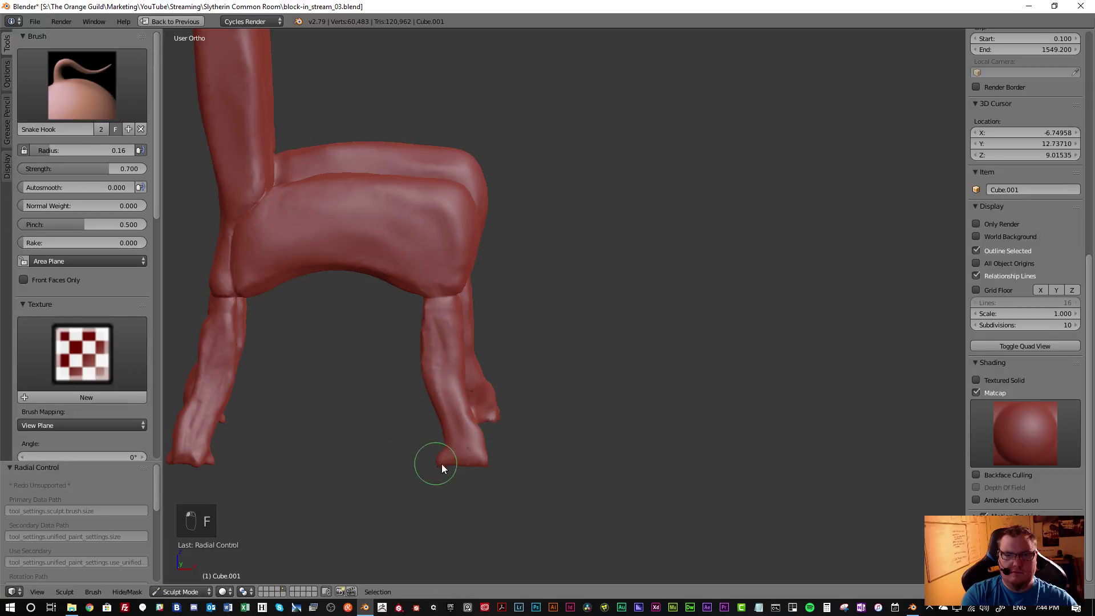
mouse_move(481, 461)
left_mouse_down()
mouse_move(494, 461)
mouse_move(480, 440)
left_mouse_up()
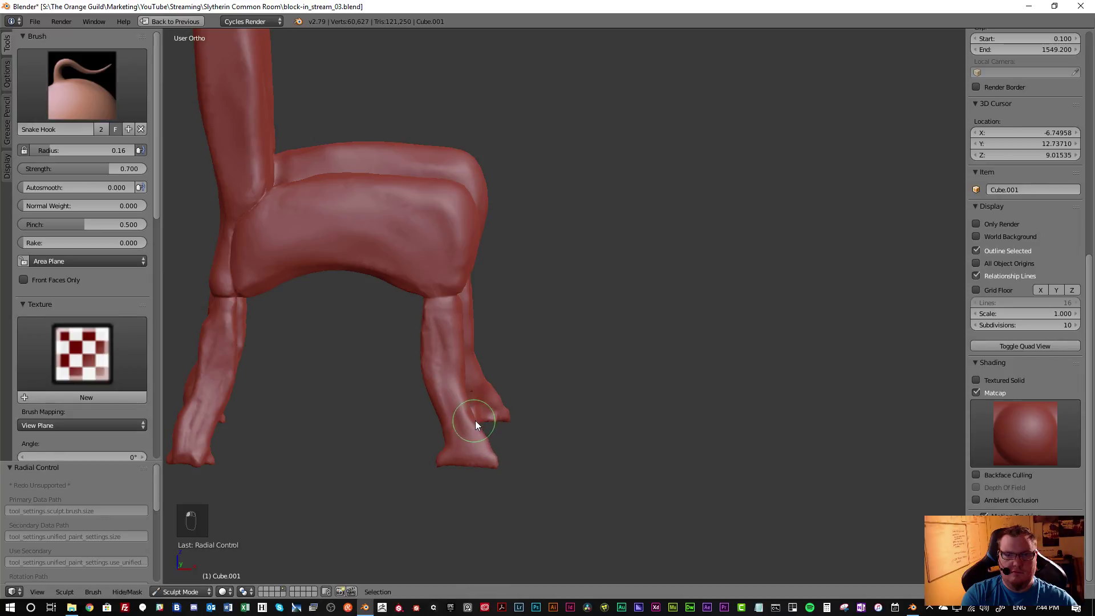
mouse_move(530, 453)
middle_mouse_down()
mouse_move(429, 450)
mouse_move(454, 454)
middle_mouse_up()
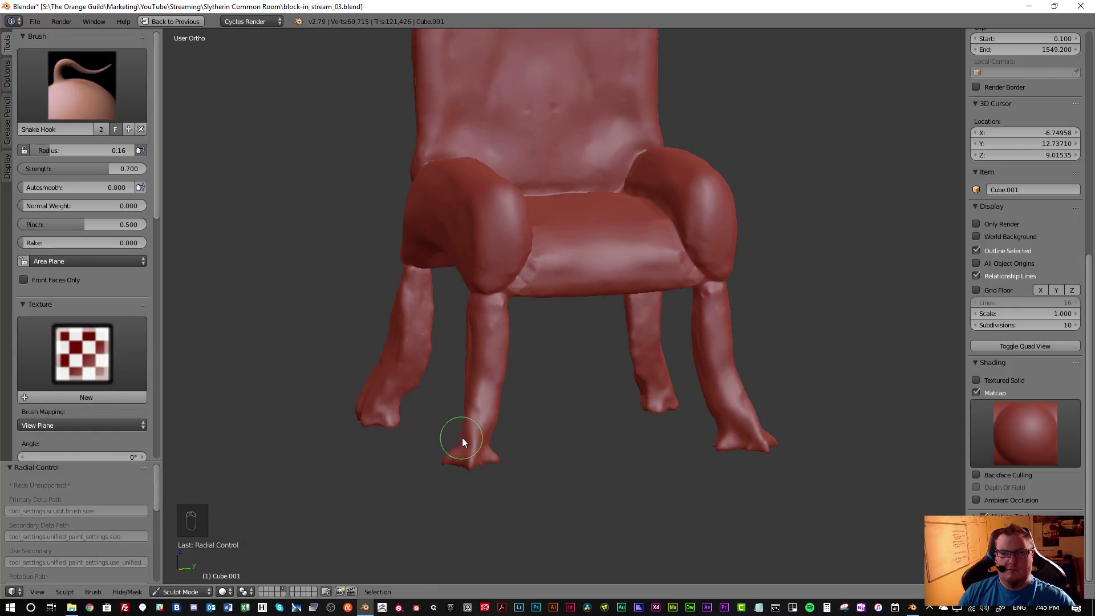
Nudge the front leg just above its foot using the Snake Hook brush at a radius of 0.16
left_click_drag(456, 439, 460, 429)
mouse_move(466, 454)
middle_mouse_down()
mouse_move(471, 481)
mouse_move(399, 487)
mouse_move(609, 474)
mouse_move(525, 460)
mouse_move(513, 443)
mouse_move(398, 431)
middle_mouse_up()
scroll(501, 437, "down", 5)
Reshape the rear leg into a curved profile down to its foot using the Snake Hook brush at a radius of 0.33
middle_click_drag(480, 438, 639, 465)
scroll(451, 429, "up", 4)
middle_click_drag(450, 429, 557, 433)
scroll(491, 450, "up", 3)
middle_click_drag(397, 435, 628, 409)
middle_click_drag(641, 372, 546, 391)
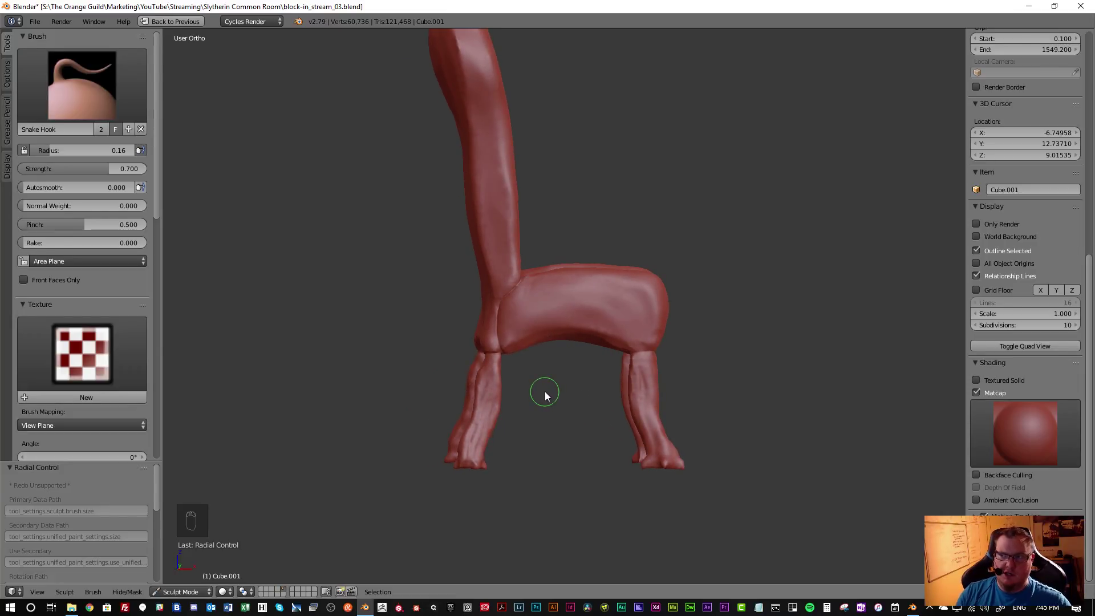
scroll(546, 391, "up", 3)
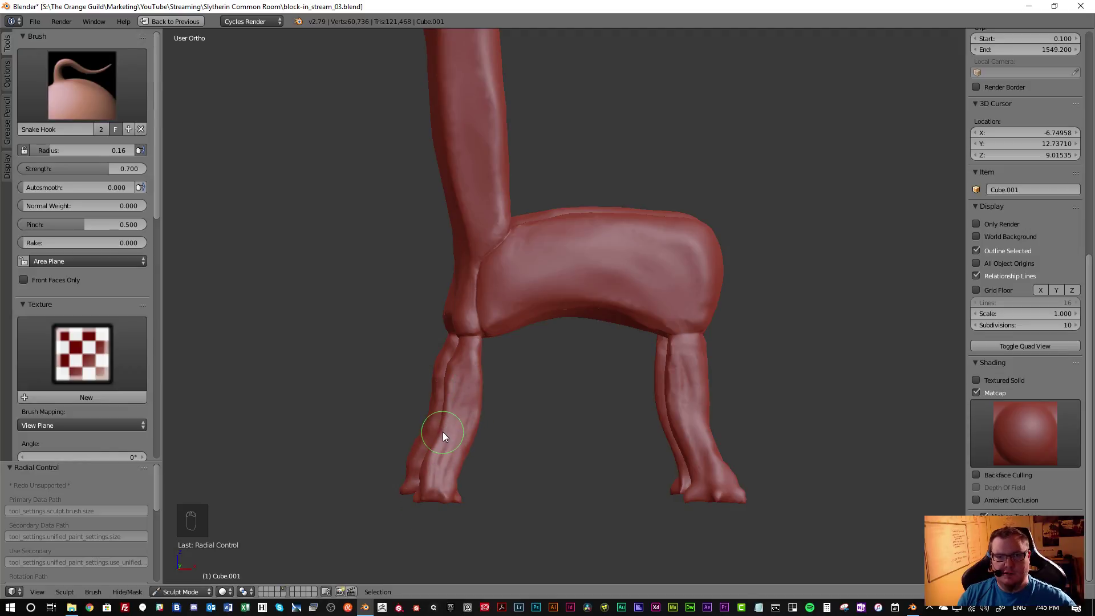
key("f")
left_click(458, 454)
middle_click_drag(441, 434, 435, 431)
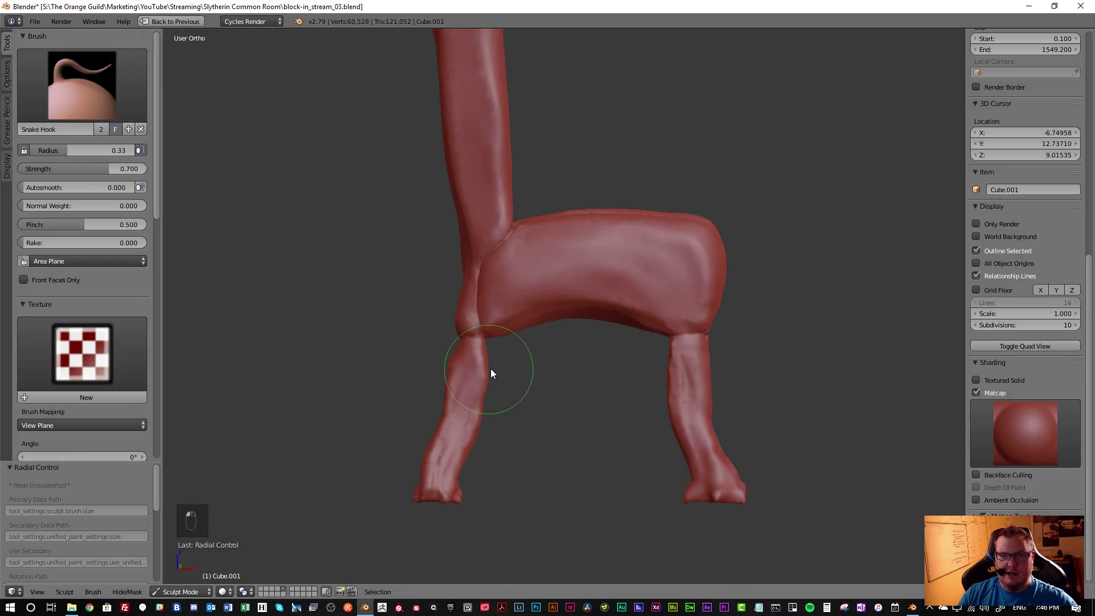
mouse_move(489, 373)
left_mouse_down()
mouse_move(486, 411)
mouse_move(450, 367)
mouse_move(460, 384)
mouse_move(441, 428)
mouse_move(462, 369)
mouse_move(462, 472)
mouse_move(468, 456)
mouse_move(409, 490)
mouse_move(455, 479)
mouse_move(430, 440)
mouse_move(448, 420)
mouse_move(450, 478)
left_mouse_up()
mouse_move(449, 478)
middle_mouse_down()
mouse_move(591, 483)
mouse_move(521, 509)
middle_mouse_up()
Switch to the Clay Strips brush at a radius of 0.22 and smooth the ridge along the rear leg's lower half
left_click(114, 100)
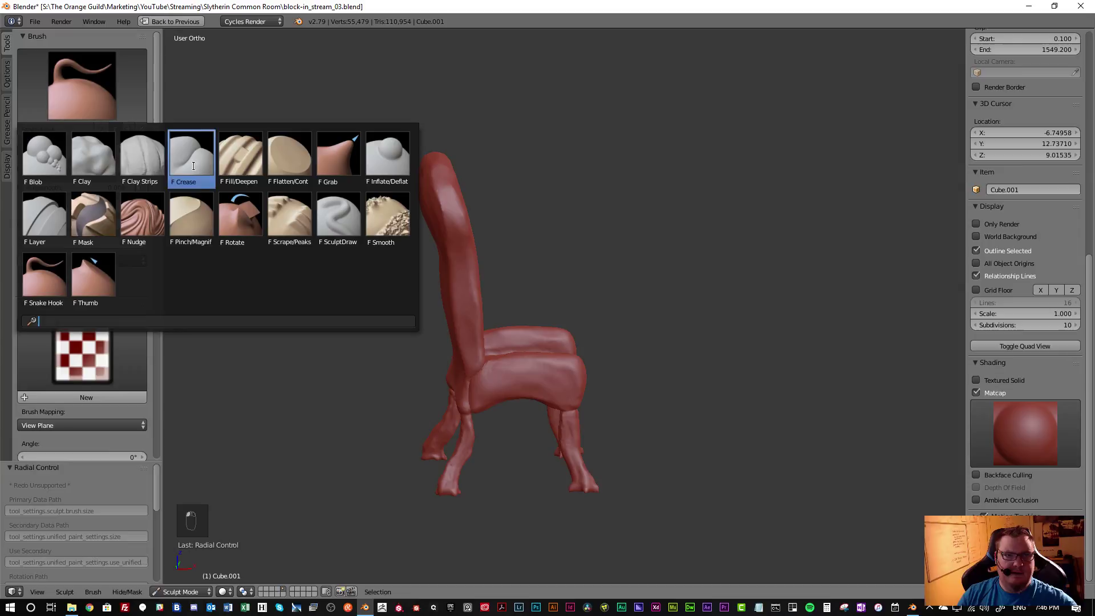
left_click(142, 160)
scroll(398, 469, "up", 5)
key("f")
left_click(457, 444)
middle_click_drag(456, 443, 478, 416)
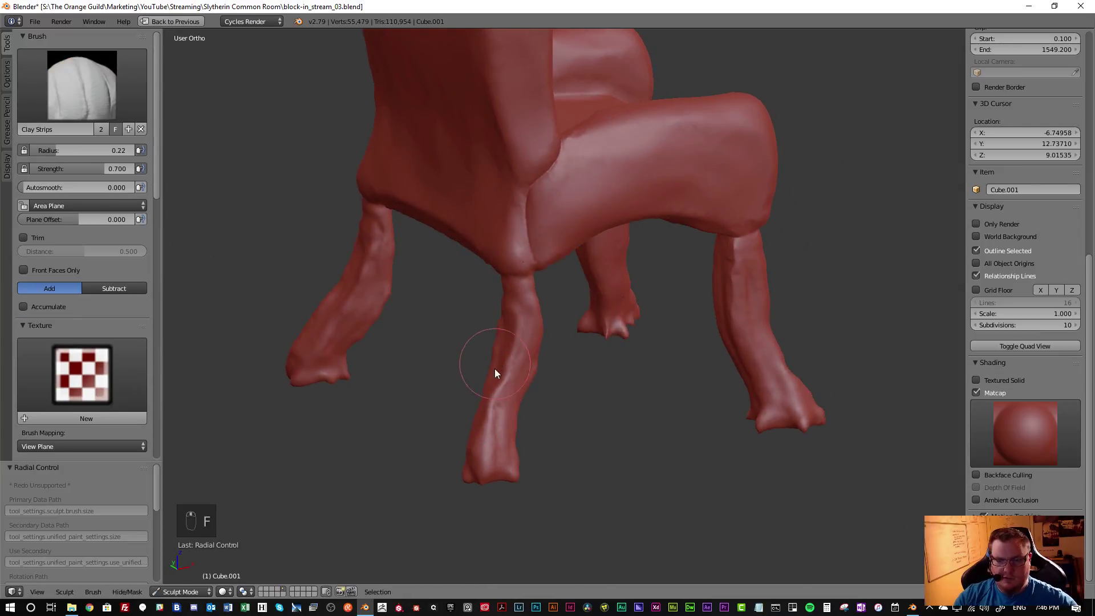
mouse_move(494, 422)
left_mouse_down("shift")
mouse_move(502, 371)
mouse_move(502, 391)
mouse_move(525, 398)
left_mouse_up("shift")
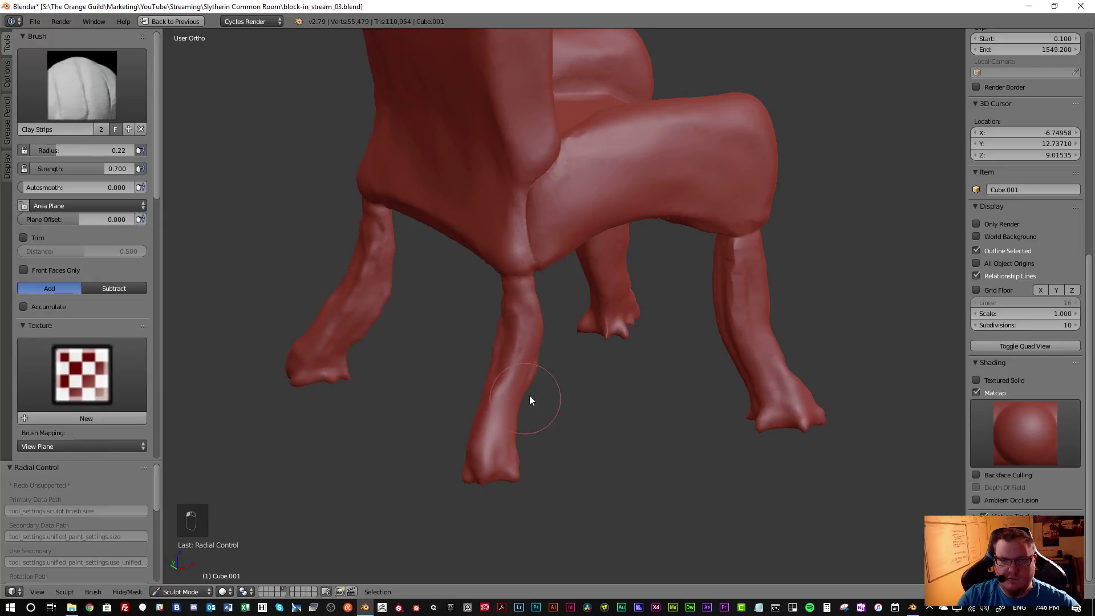
middle_click_drag(541, 406, 399, 358)
mouse_move(506, 384)
left_mouse_down("shift")
mouse_move(523, 381)
mouse_move(508, 437)
left_mouse_up("shift")
Smooth the remaining rough areas on the middle and top of the rear leg
middle_click_drag(539, 403, 519, 379)
left_click_drag(547, 412, 546, 400, "shift")
mouse_move(540, 382)
middle_mouse_down()
mouse_move(649, 408)
mouse_move(529, 366)
mouse_move(572, 368)
mouse_move(543, 355)
mouse_move(587, 357)
mouse_move(555, 345)
middle_mouse_up()
mouse_move(537, 359)
left_mouse_down("shift")
mouse_move(559, 405)
mouse_move(547, 310)
mouse_move(611, 464)
mouse_move(572, 411)
left_mouse_up("shift")
mouse_move(527, 306)
left_mouse_down("shift")
mouse_move(526, 290)
mouse_move(539, 311)
left_mouse_up("shift")
Work down the upper half of the rear leg's outer side with the Clay Strips brush at a radius of 0.22
scroll(516, 357, "down", 5)
middle_click_drag(579, 367, 308, 362)
scroll(502, 346, "up", 5)
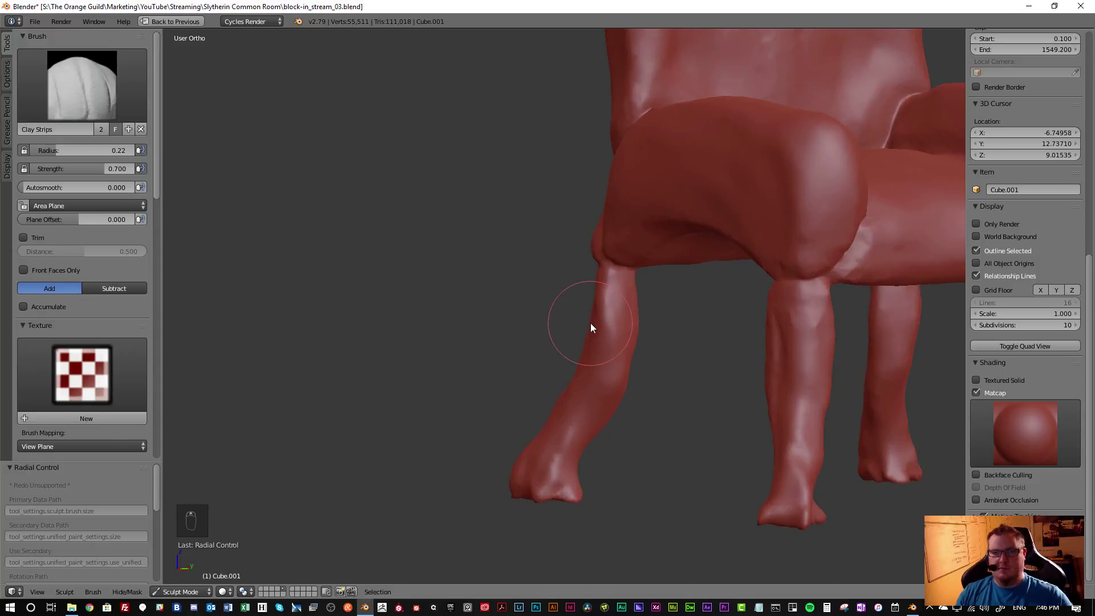
middle_click_drag(601, 283, 625, 283)
left_click_drag(626, 283, 611, 384)
scroll(612, 384, "down", 4)
mouse_move(631, 421)
middle_mouse_down()
mouse_move(678, 420)
mouse_move(622, 420)
middle_mouse_up()
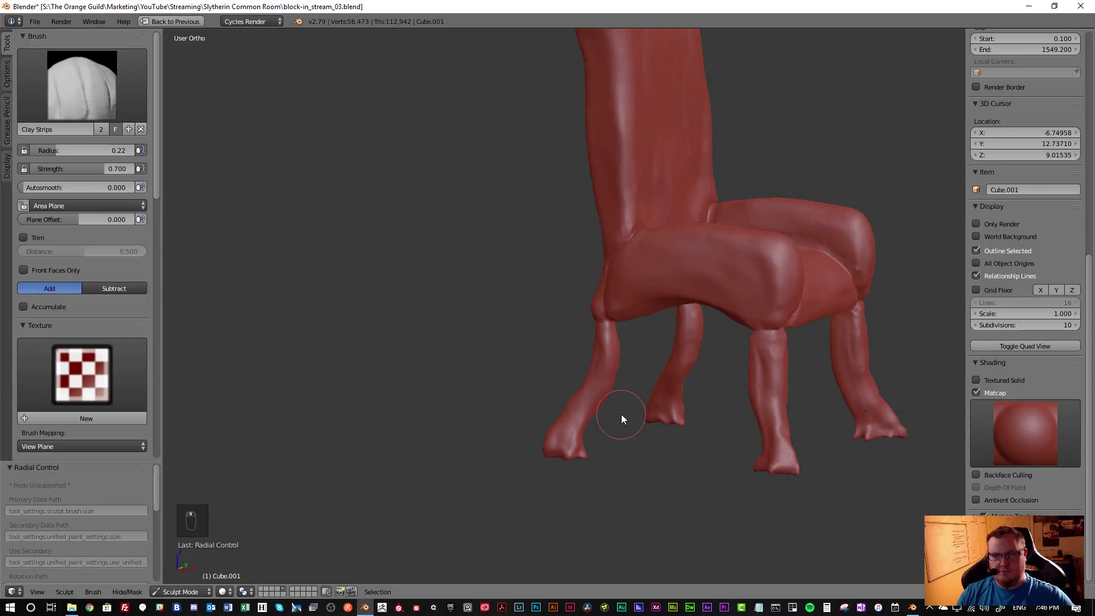
Run a long Clay Strips stroke down the rear leg from just below the seat
scroll(628, 371, "up", 4)
middle_click_drag(631, 333, 582, 296)
scroll(616, 313, "up", 2)
mouse_move(616, 313)
left_mouse_down()
mouse_move(601, 313)
mouse_move(591, 337)
mouse_move(618, 372)
mouse_move(593, 362)
mouse_move(598, 450)
left_mouse_up()
Reduce the brush radius to 0.09 and even out the front face of the rear leg
key("f")
left_click(559, 318)
scroll(598, 450, "down", 4)
middle_click_drag(598, 450, 616, 419)
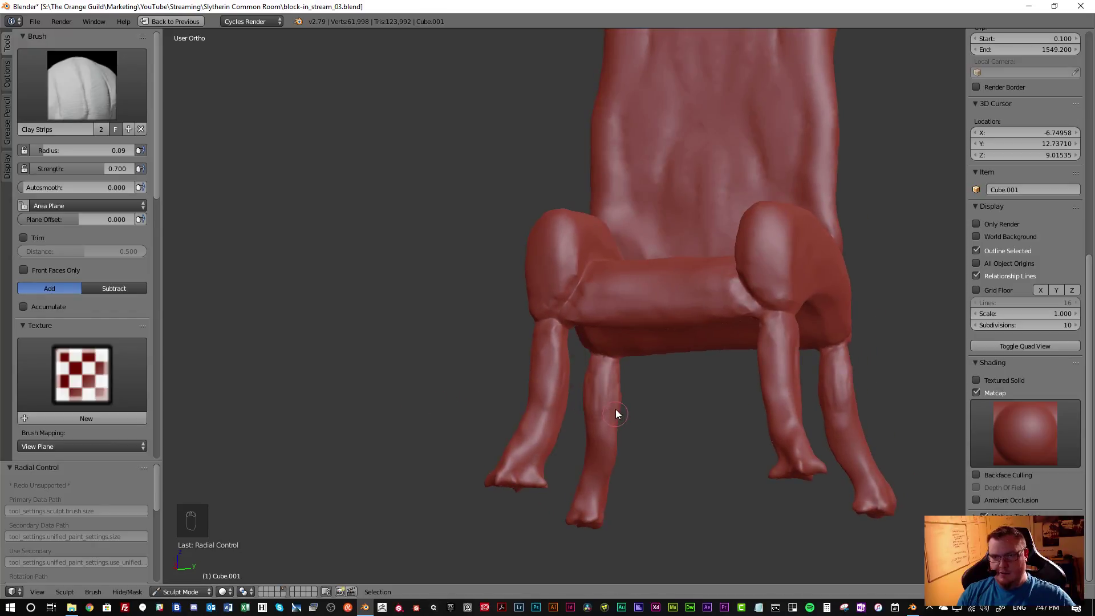
left_click_drag(613, 417, 608, 464)
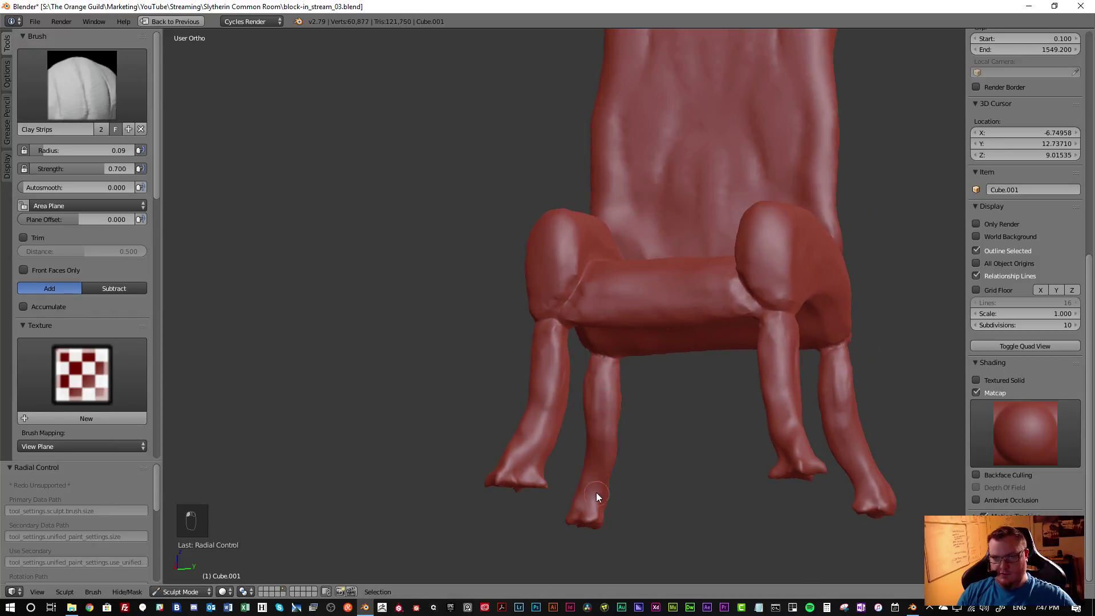
Smooth the outer side of the front leg's upper half below the armrest with a brush radius of 0.09
middle_click_drag(519, 406, 627, 462)
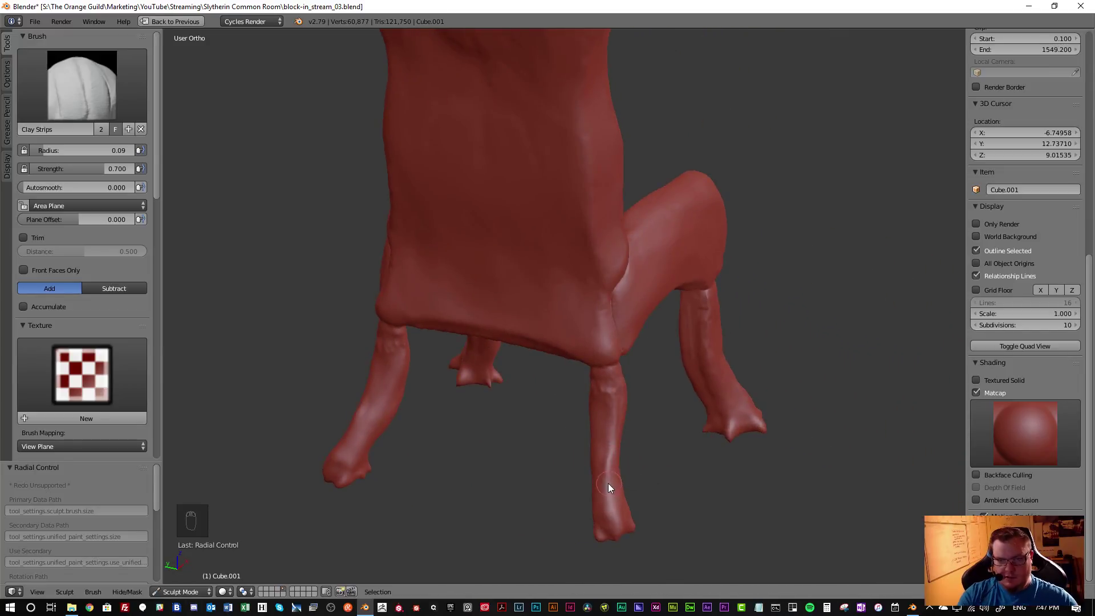
key("1")
key("2")
middle_click_drag(650, 468, 597, 445)
scroll(605, 422, "down", 5)
scroll(597, 445, "up", 5)
middle_click_drag(525, 450, 627, 427)
middle_click_drag(583, 299, 545, 286)
left_click_drag(533, 280, 534, 323)
left_click_drag(534, 275, 543, 324)
key("s")
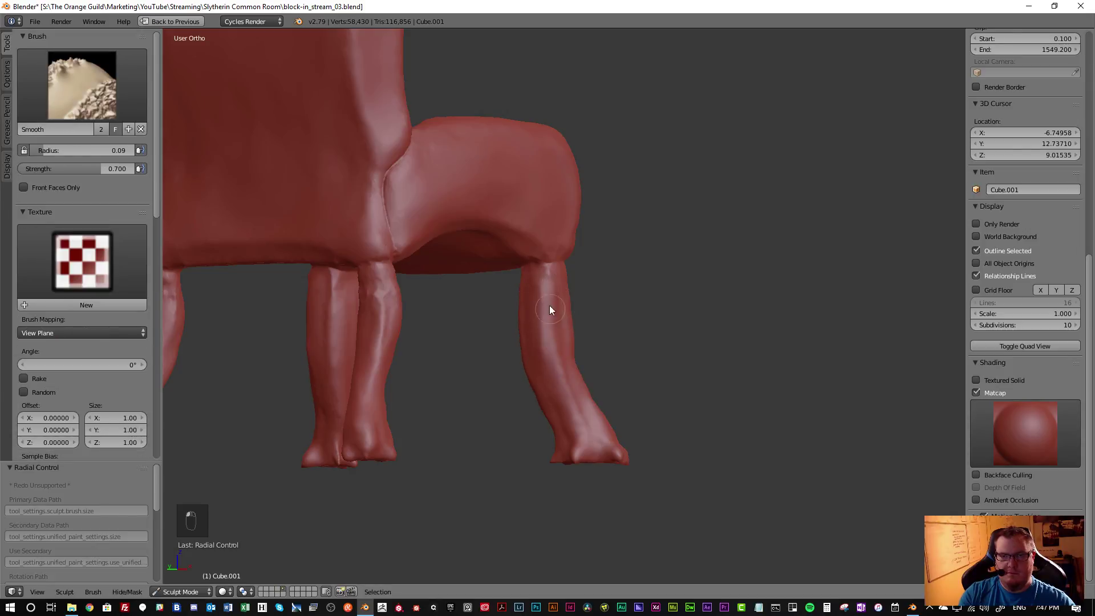
key("c")
middle_click_drag(583, 379, 553, 381)
left_click_drag(555, 291, 559, 337)
middle_click_drag(572, 359, 560, 328)
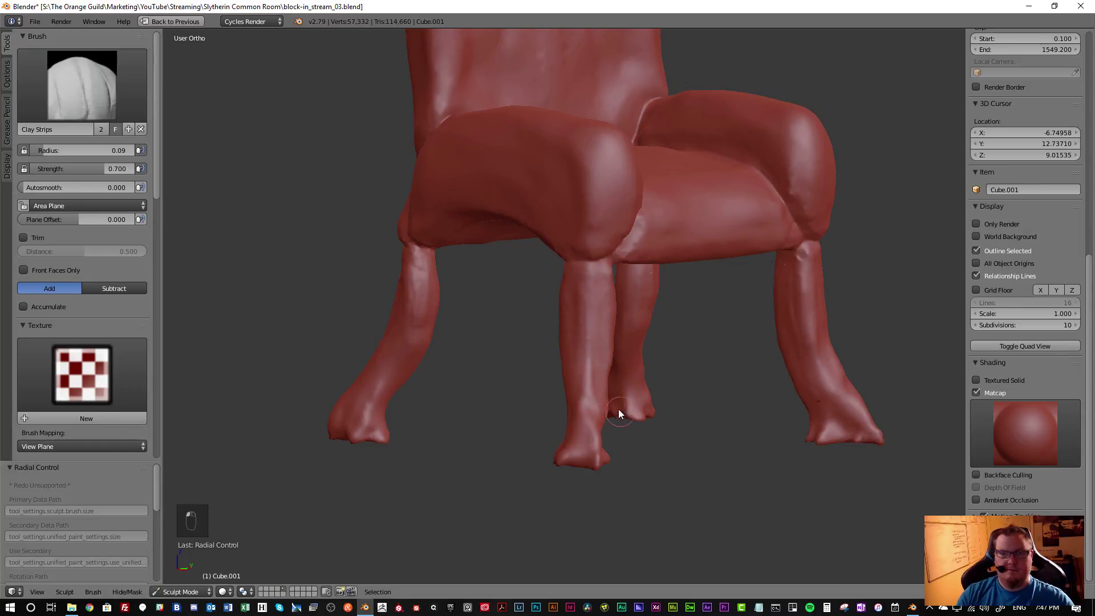
Smooth the middle of the front leg's front face with the Smooth brush at a radius of 0.09
middle_click_drag(599, 400, 588, 323)
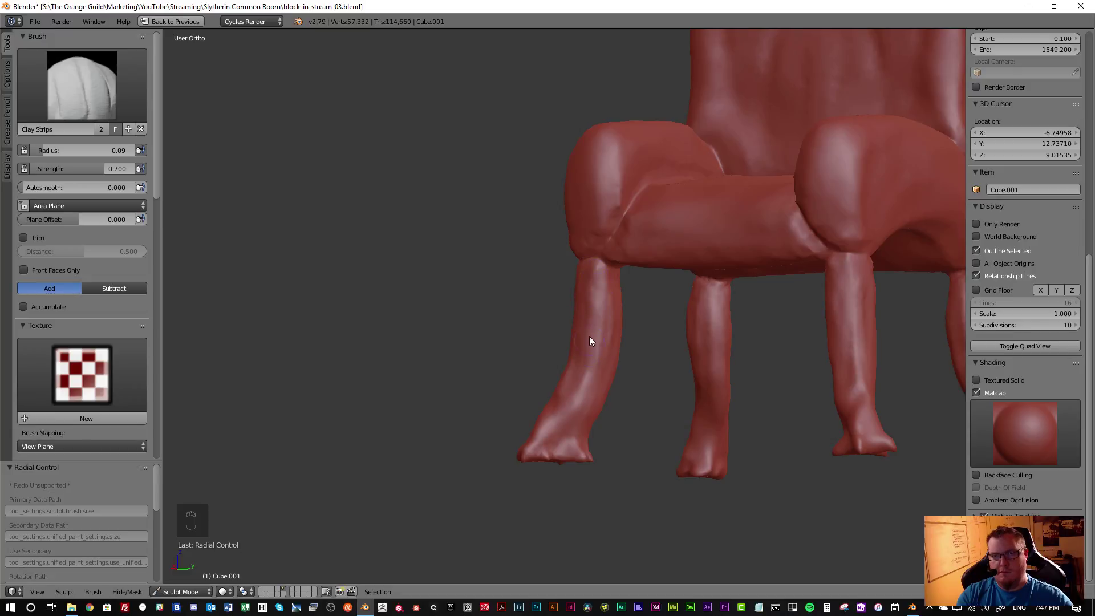
key("s")
mouse_move(601, 336)
left_mouse_down()
mouse_move(581, 367)
mouse_move(585, 394)
left_mouse_up()
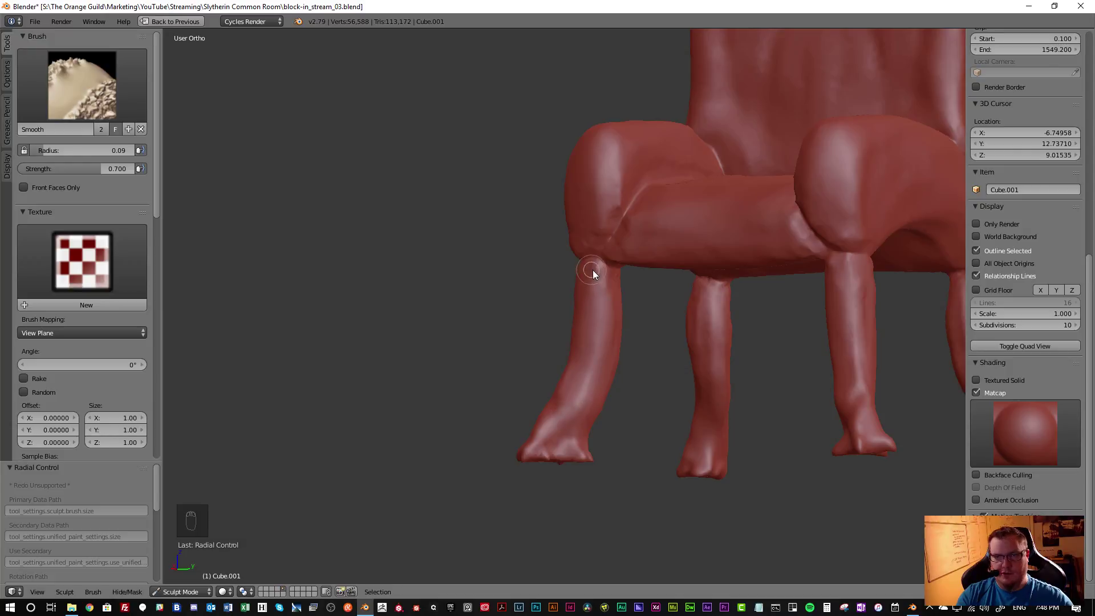
key("c")
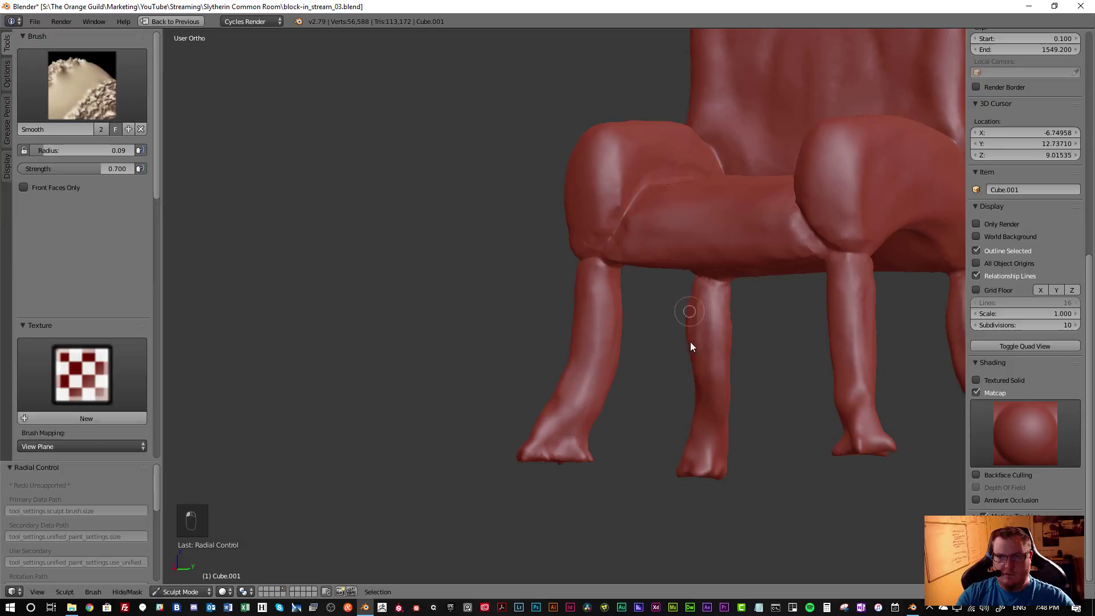
Smooth the rear leg's front face from its upper part down to above the foot
key("s")
left_click_drag(700, 333, 713, 421)
key("c")
Smooth the opposite front leg from below the armrest joint to its lower half
mouse_move(595, 356)
middle_mouse_down()
mouse_move(619, 350)
mouse_move(506, 347)
mouse_move(582, 366)
mouse_move(747, 311)
middle_mouse_up()
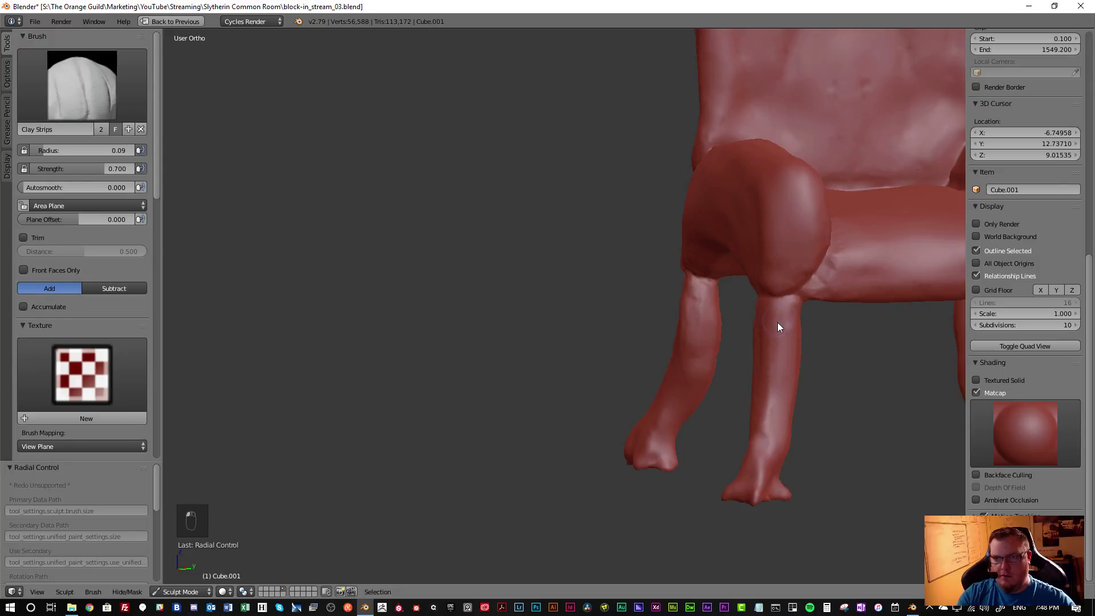
key("s")
left_click_drag(785, 316, 765, 413)
key("c")
Smooth the outer face of the front leg's lower half above the foot
mouse_move(634, 328)
middle_mouse_down()
mouse_move(455, 303)
mouse_move(639, 328)
middle_mouse_up()
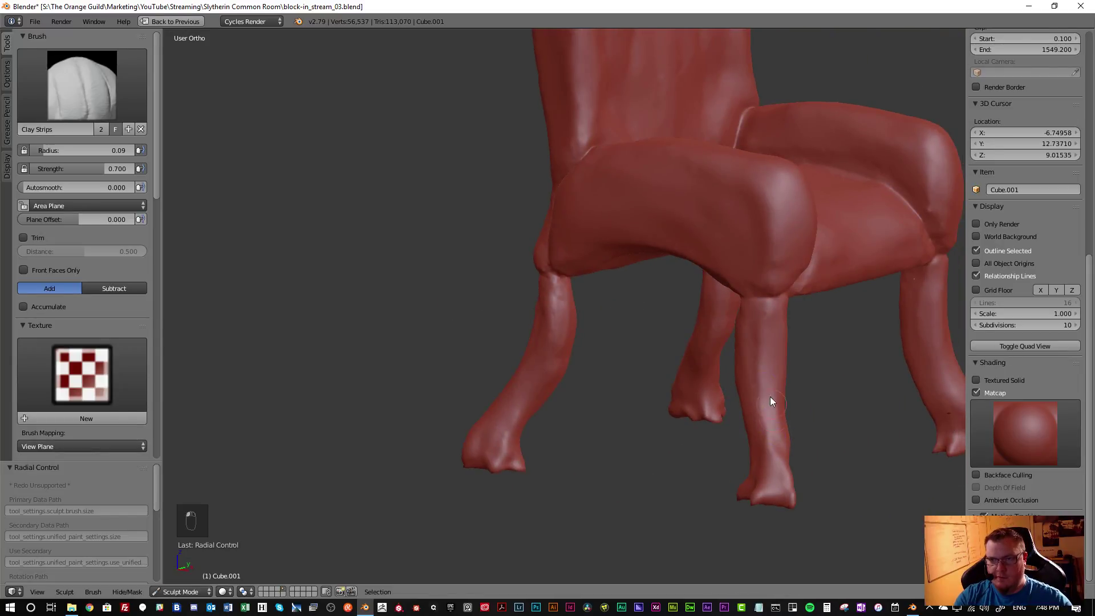
key("s")
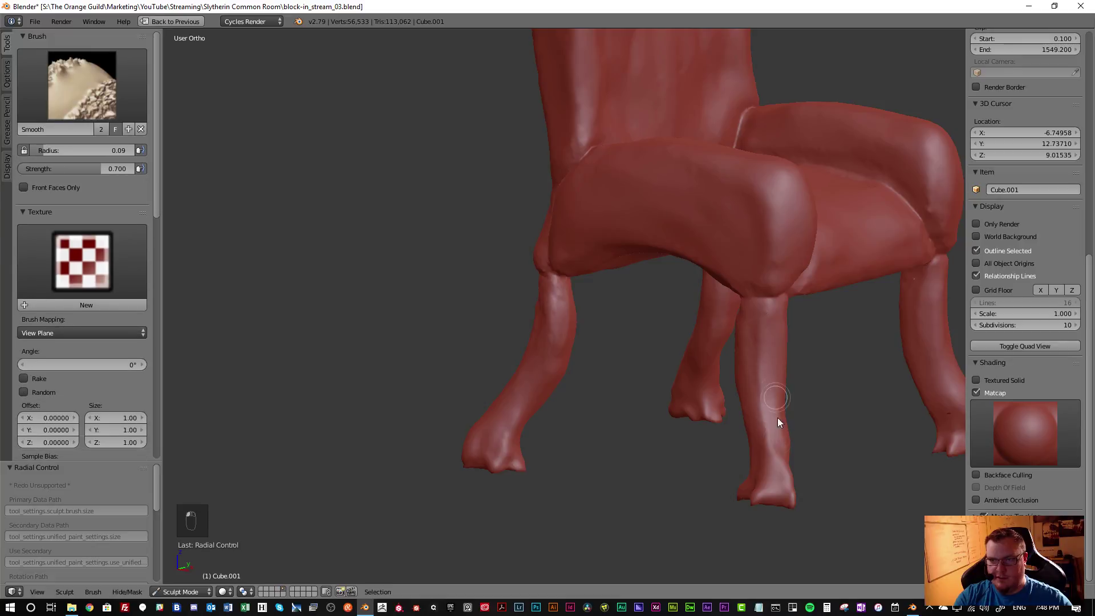
key("c")
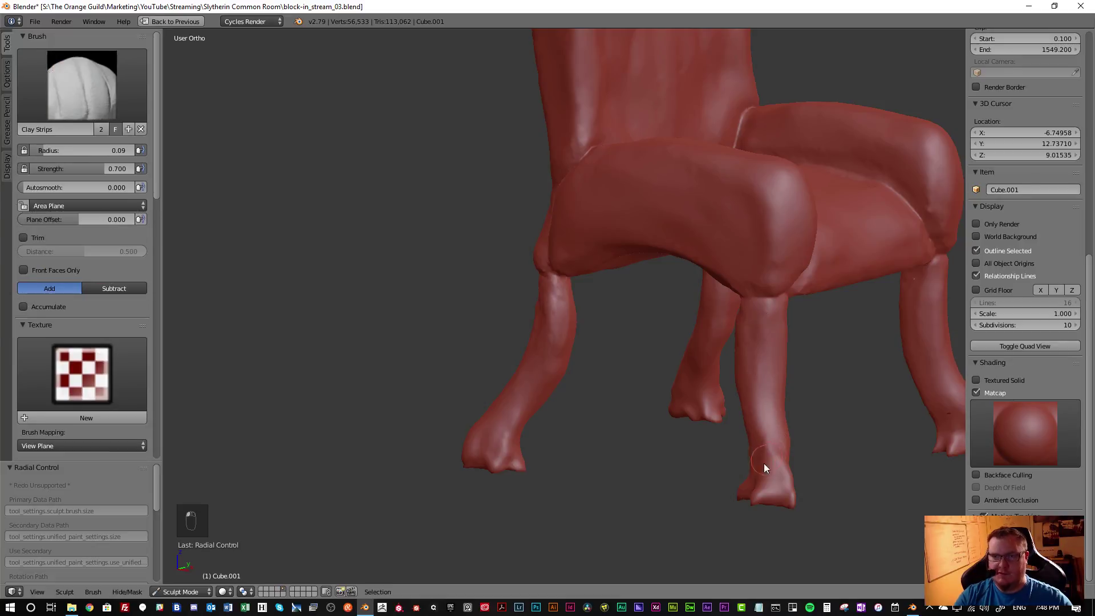
Switch to the Grab brush and set its radius to 0.43
middle_click_drag(688, 429, 662, 337)
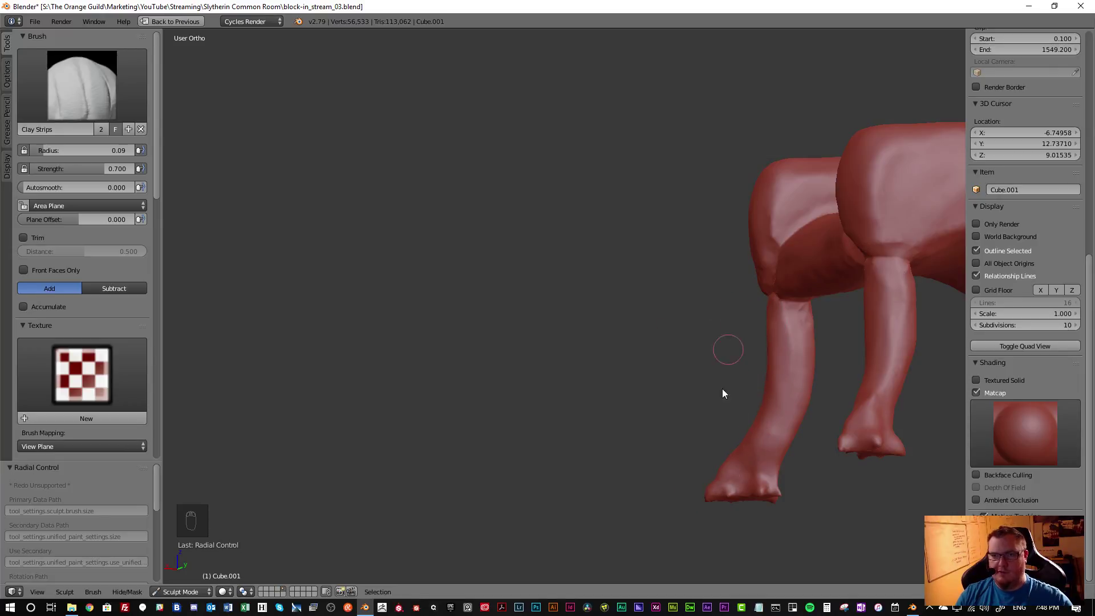
mouse_move(726, 404)
middle_mouse_down()
mouse_move(565, 396)
mouse_move(636, 386)
mouse_move(745, 409)
mouse_move(848, 410)
mouse_move(697, 405)
mouse_move(738, 401)
middle_mouse_up()
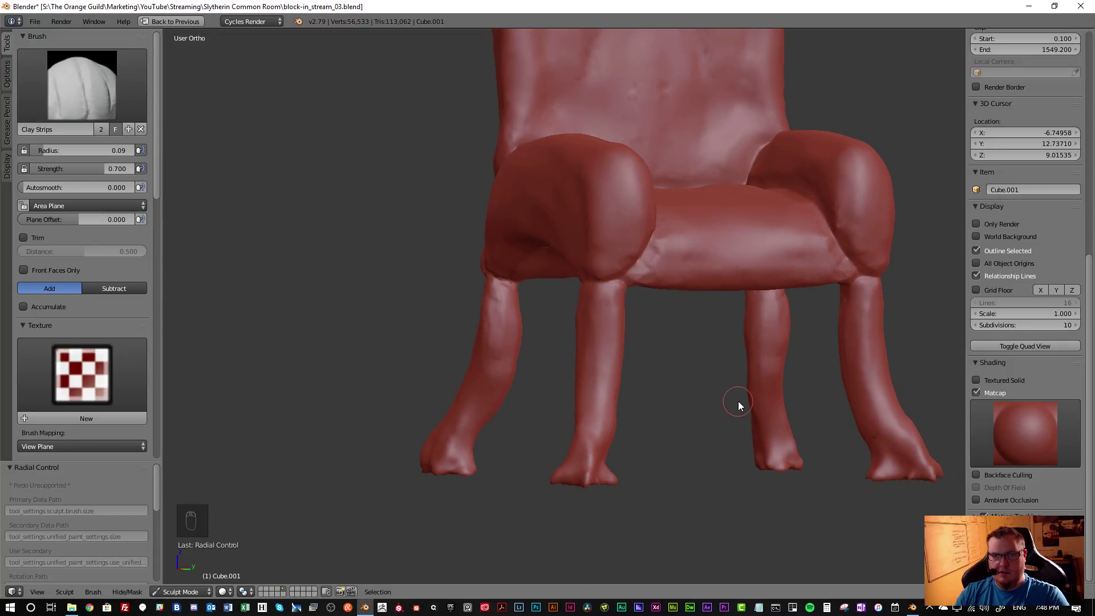
left_click(83, 111)
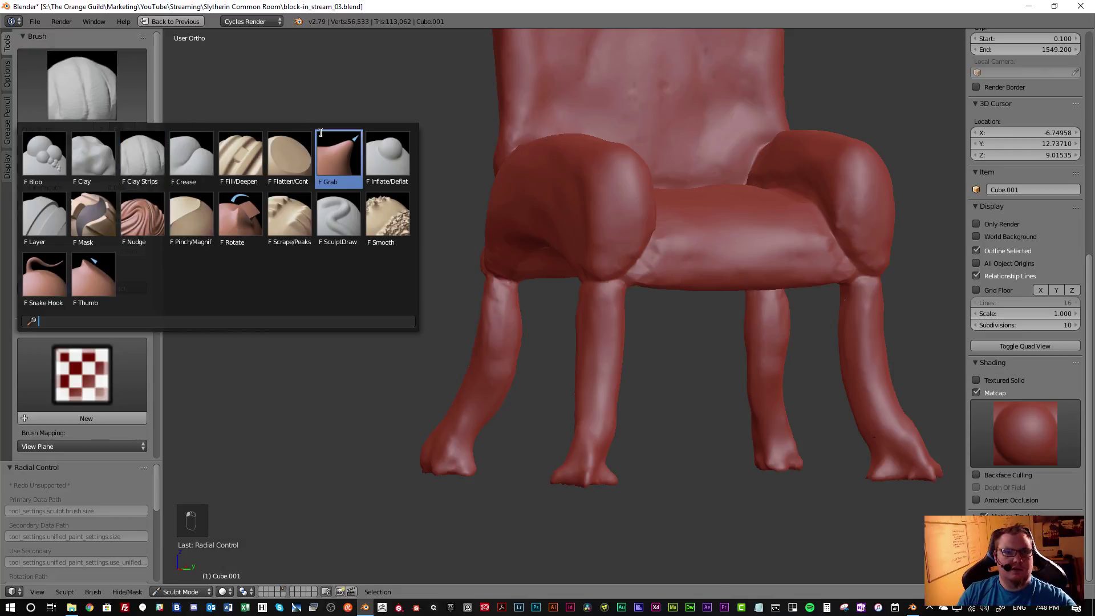
left_click(333, 166)
key("f")
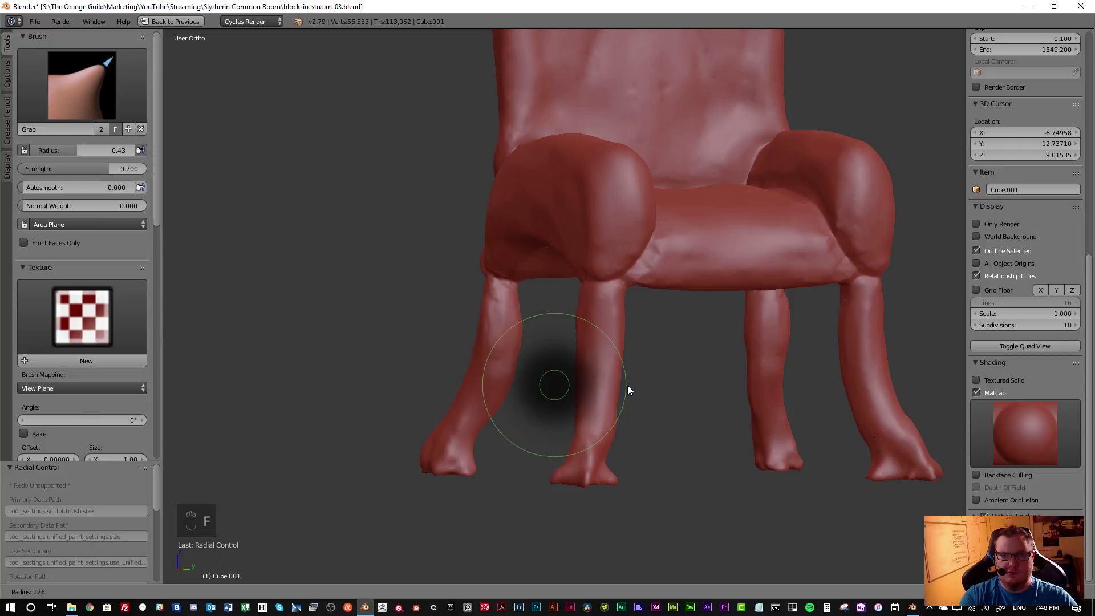
left_click(628, 393)
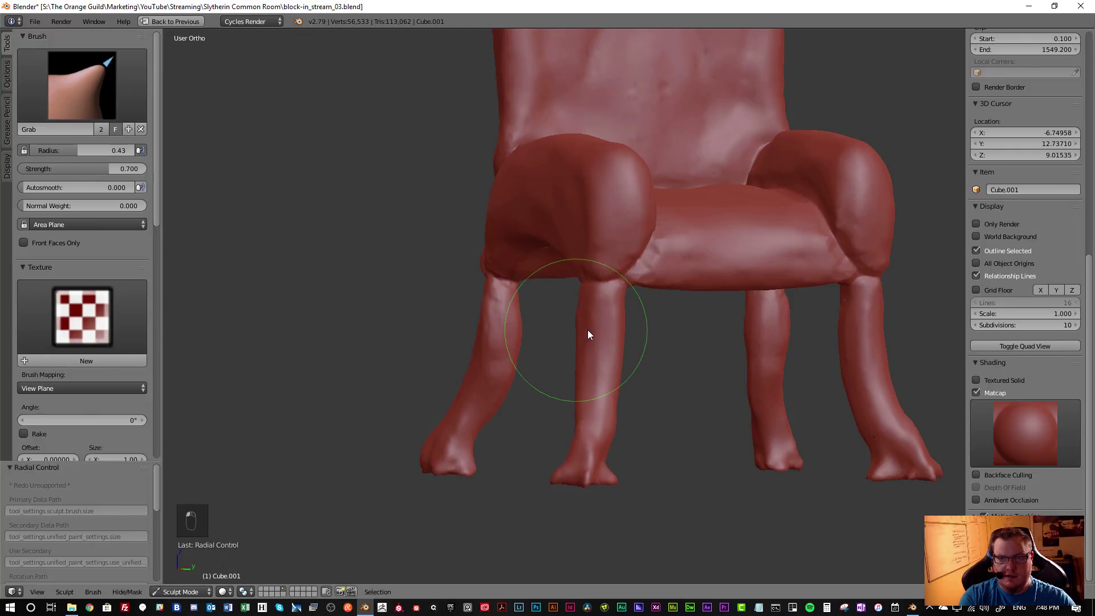
Undo a trial bend of the front leg and turn off dynamic topology
left_click_drag(600, 334, 579, 365)
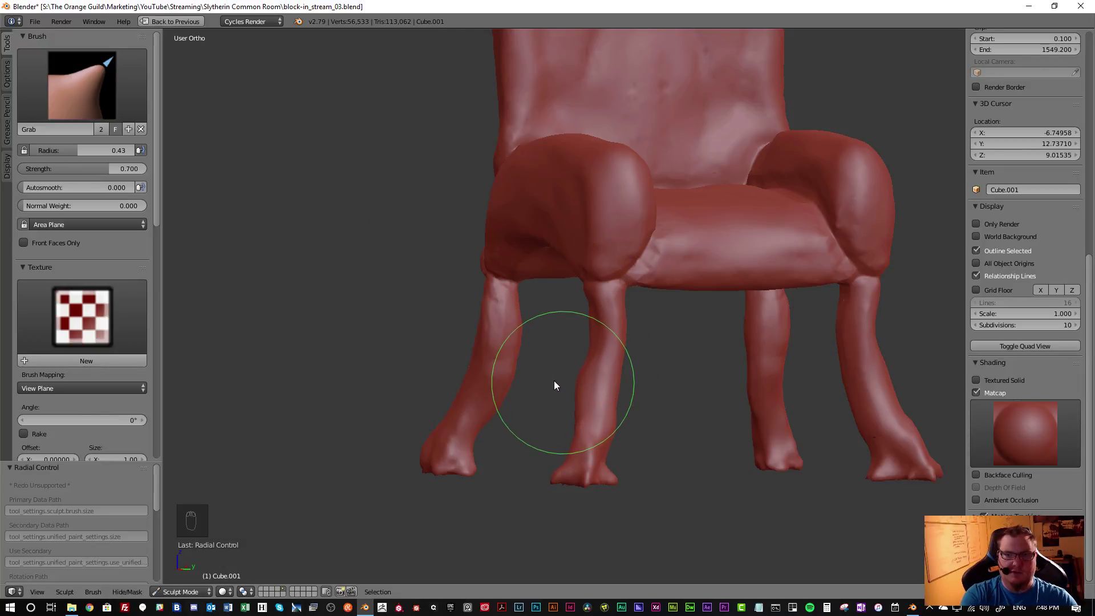
key("ctrl+z")
scroll(83, 264, "down", 10)
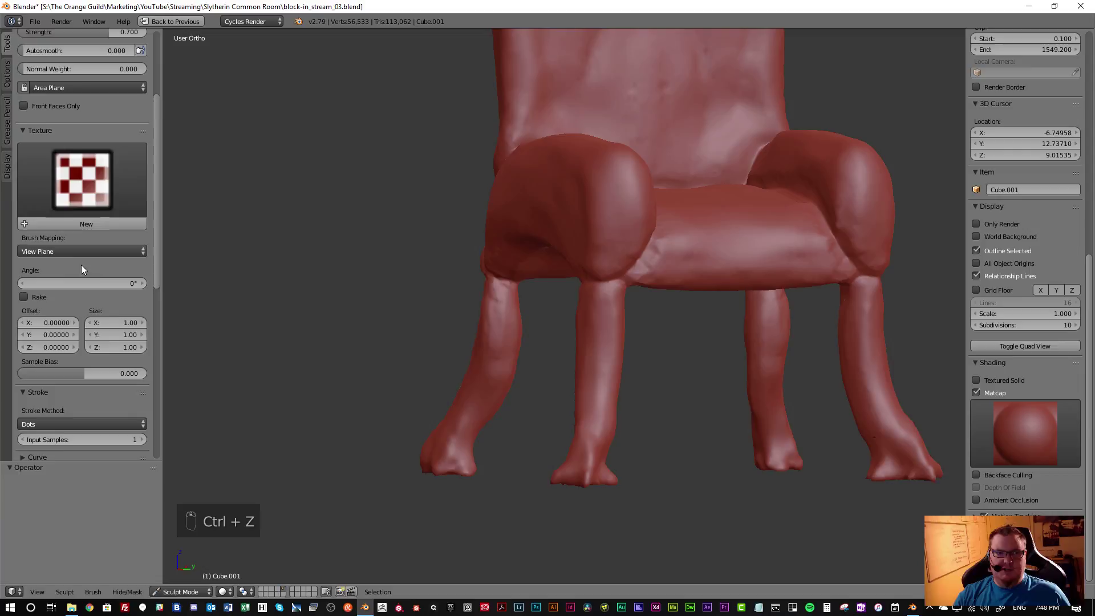
scroll(80, 268, "down", 6)
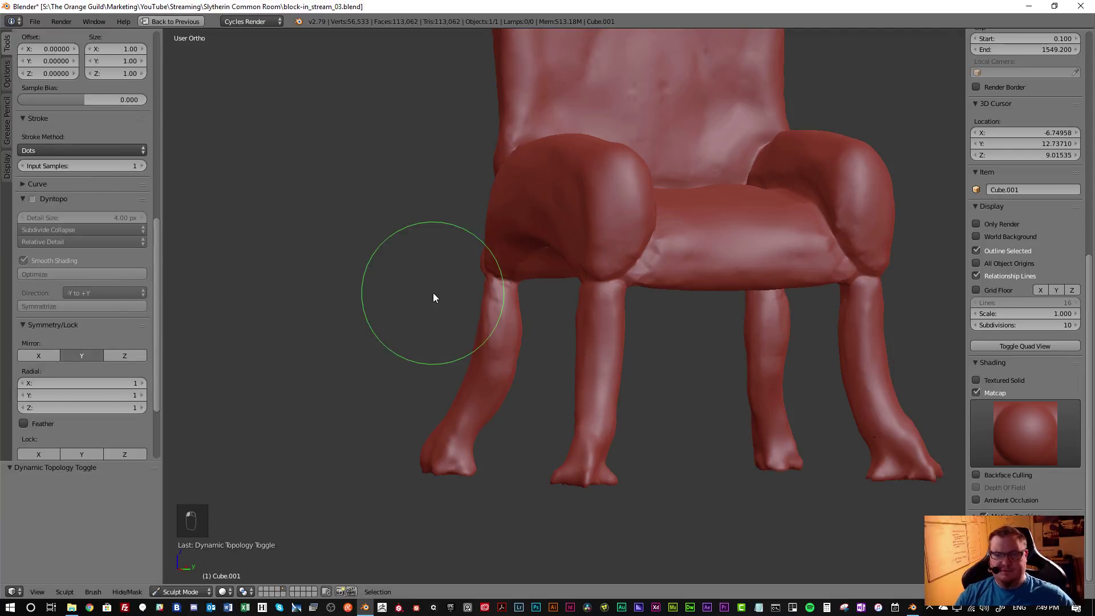
Bend the front leg's upper half inward and pull its foot outward using the Grab brush, enlarging the brush for the foot
left_click_drag(579, 326, 624, 334)
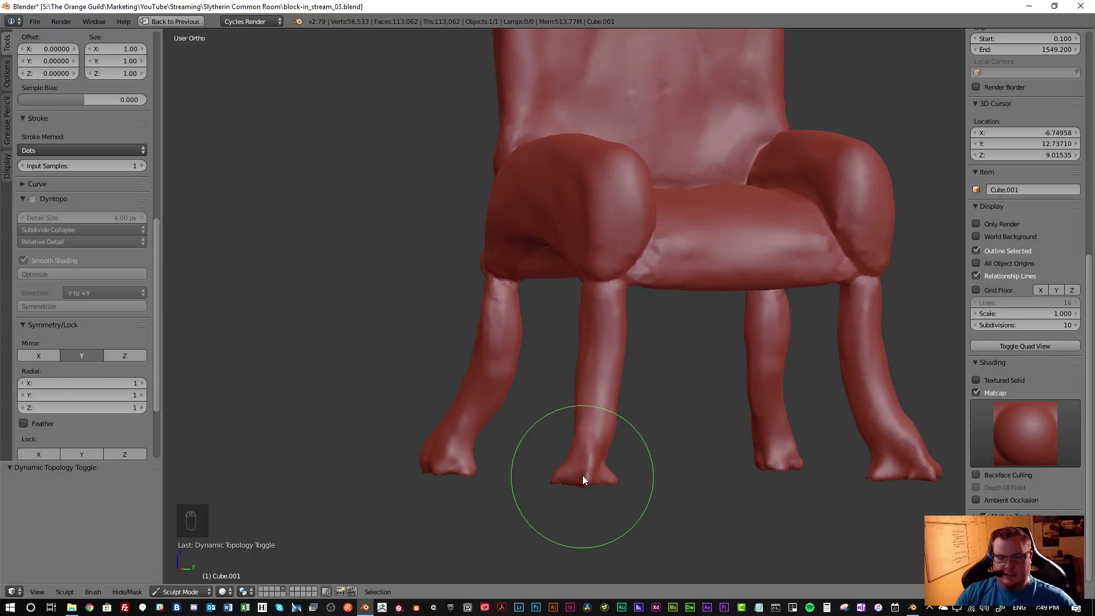
key("f")
left_click(602, 469)
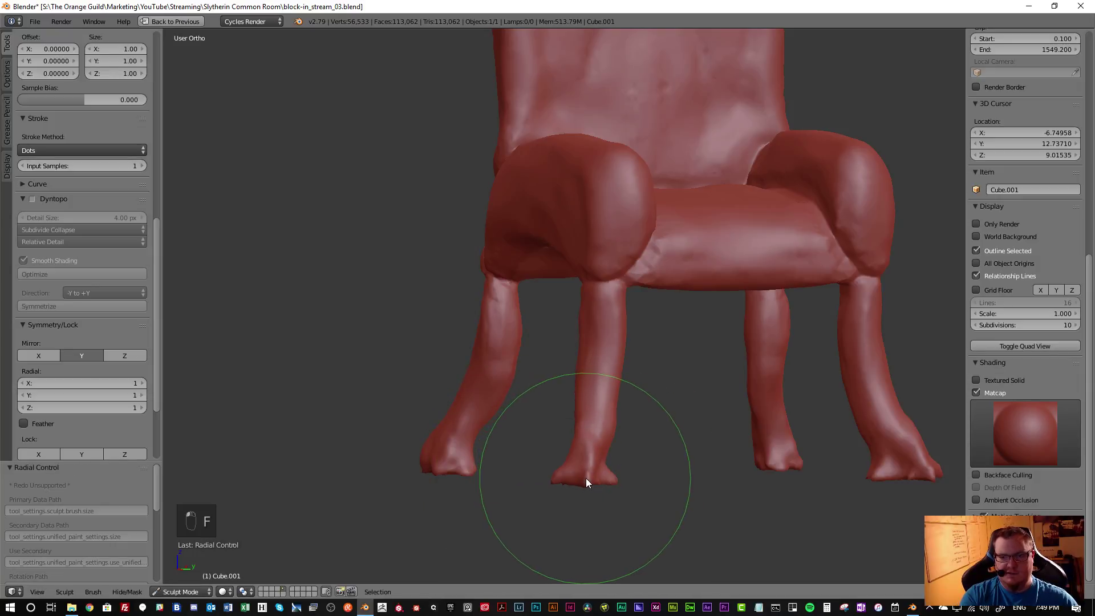
left_click_drag(603, 482, 601, 481)
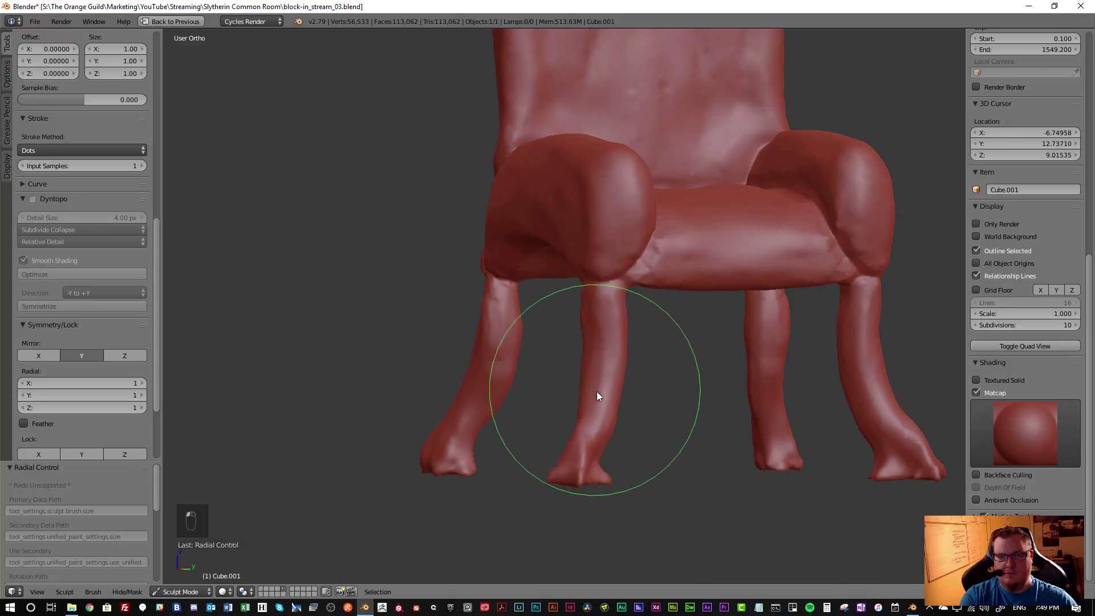
Refine the front leg's curve with a smaller Grab brush, widening its top outward below the armrest
key("f")
left_click(607, 405)
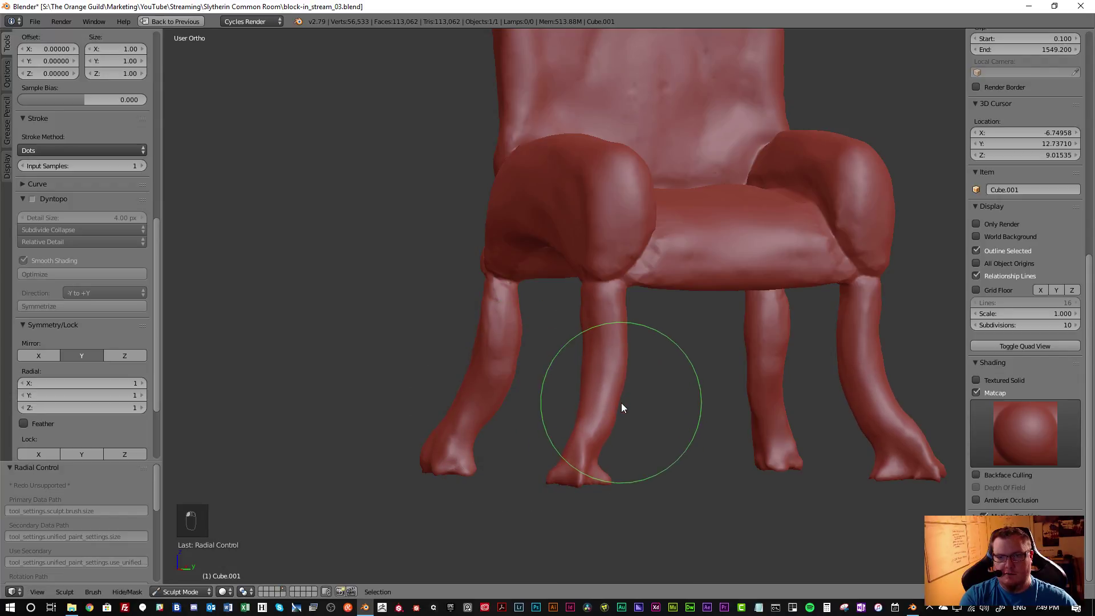
key("f")
left_click(611, 403)
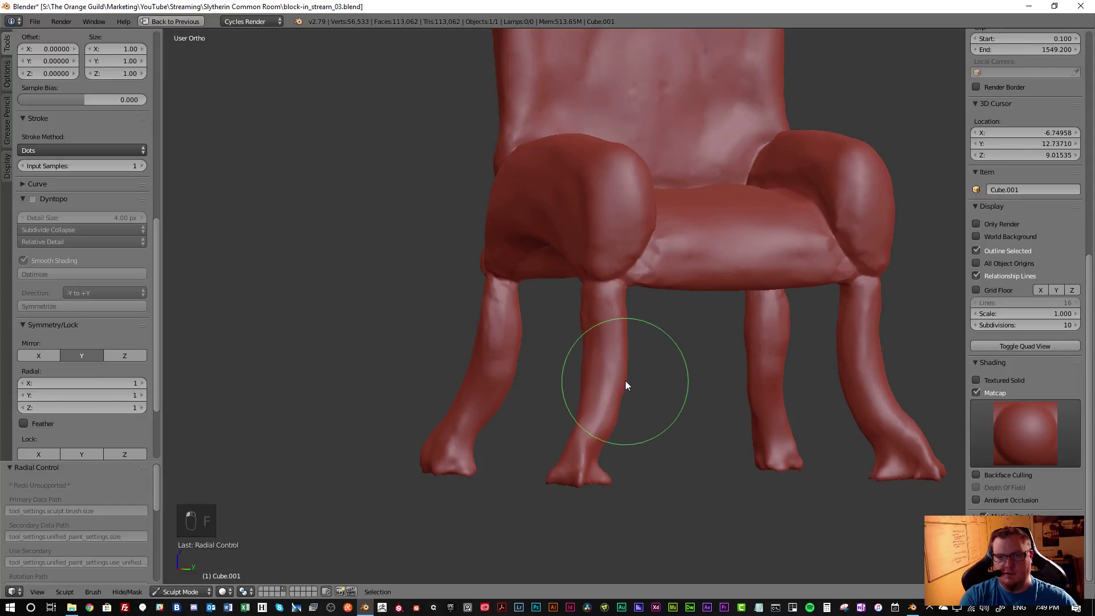
left_click_drag(583, 286, 593, 493)
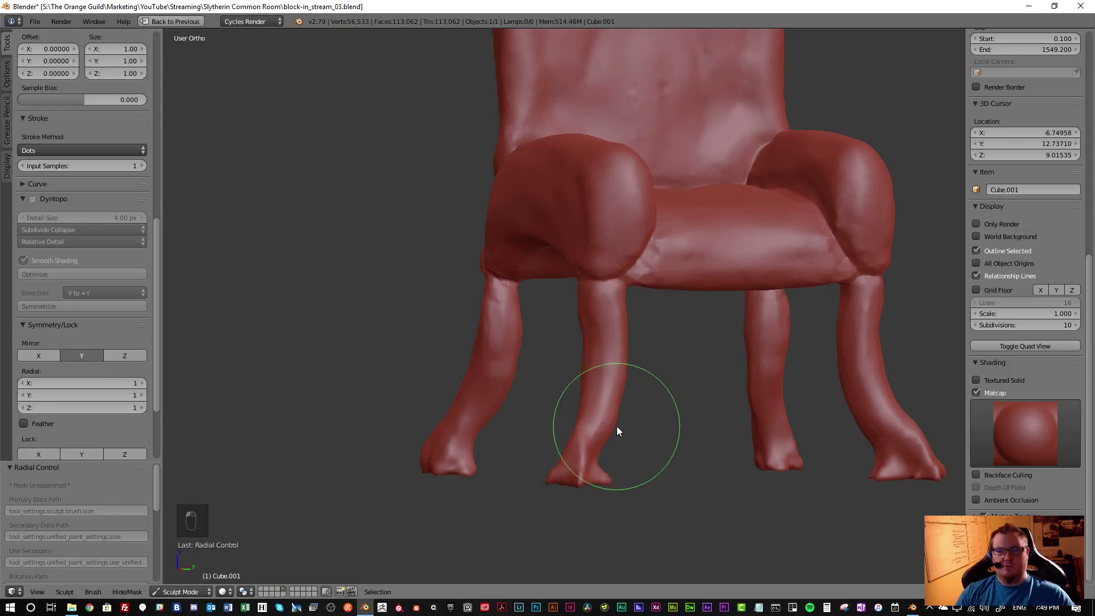
Smooth the front leg's shaft and ankle with a smaller brush
mouse_move(607, 392)
middle_mouse_down()
mouse_move(582, 386)
mouse_move(557, 403)
middle_mouse_up()
scroll(558, 403, "up", 3)
key("f")
left_click(629, 411)
key("f")
left_click(549, 419)
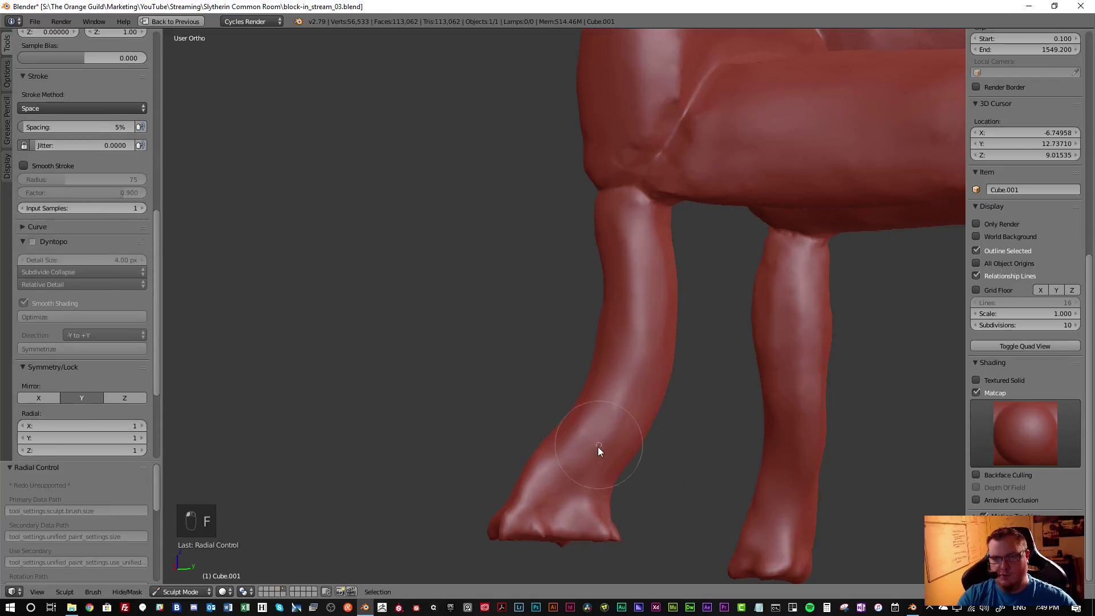
mouse_move(650, 302)
left_mouse_down()
mouse_move(645, 215)
mouse_move(663, 252)
mouse_move(657, 216)
left_mouse_up()
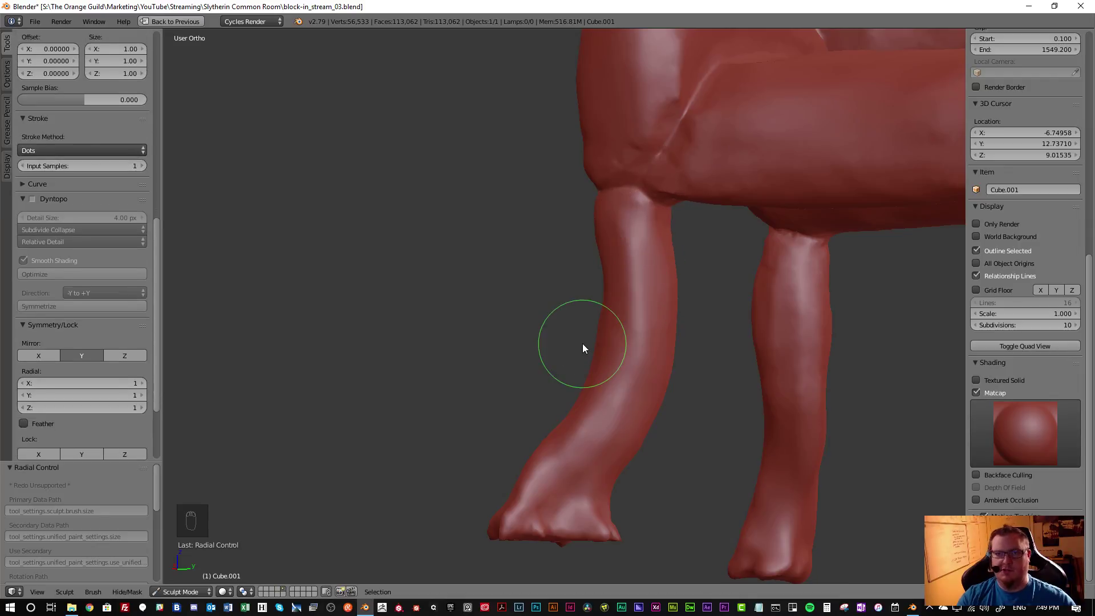
scroll(588, 353, "down", 3)
mouse_move(594, 366)
middle_mouse_down()
mouse_move(835, 380)
mouse_move(583, 379)
middle_mouse_up()
scroll(583, 378, "down", 6)
middle_click_drag(716, 426, 721, 452)
scroll(721, 452, "up", 6)
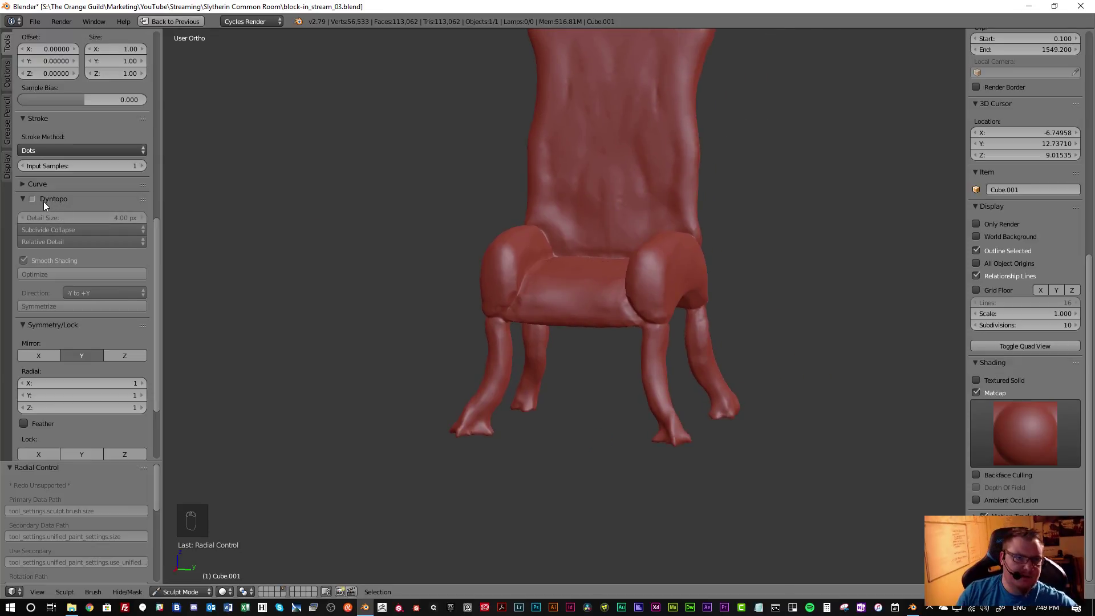
Switch to the Clay Strips brush and turn dynamic topology back on
scroll(83, 235, "up", 15)
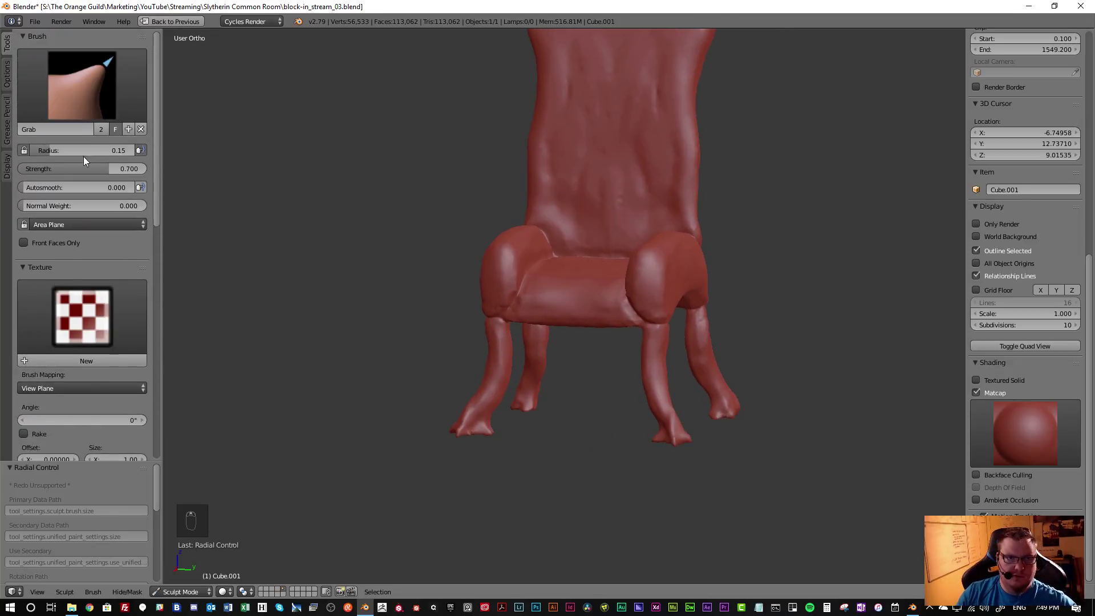
left_click(98, 100)
left_click(142, 163)
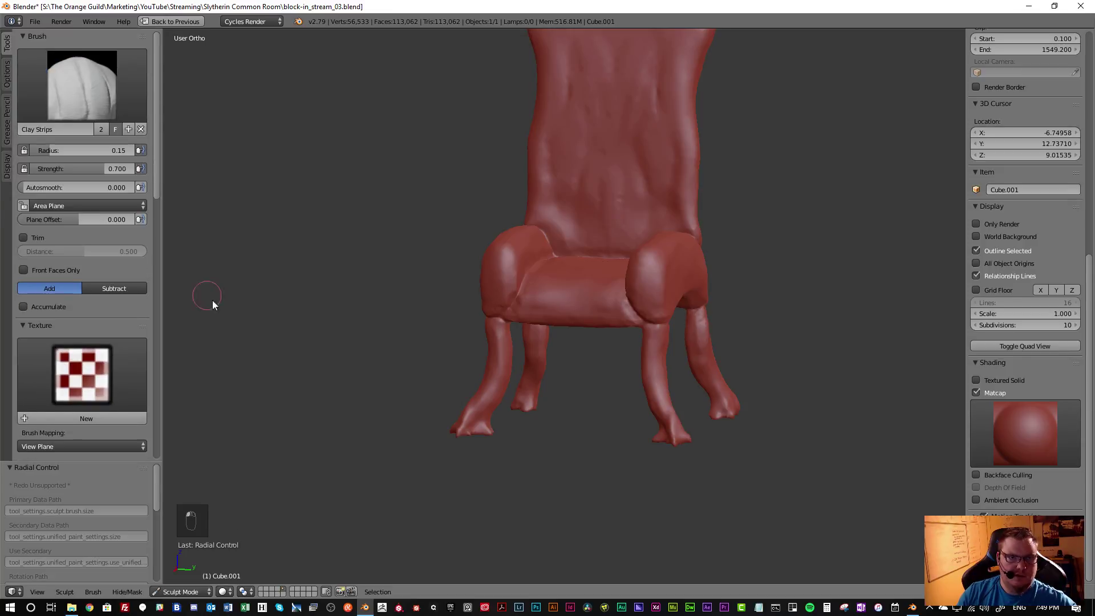
scroll(99, 337, "down", 15)
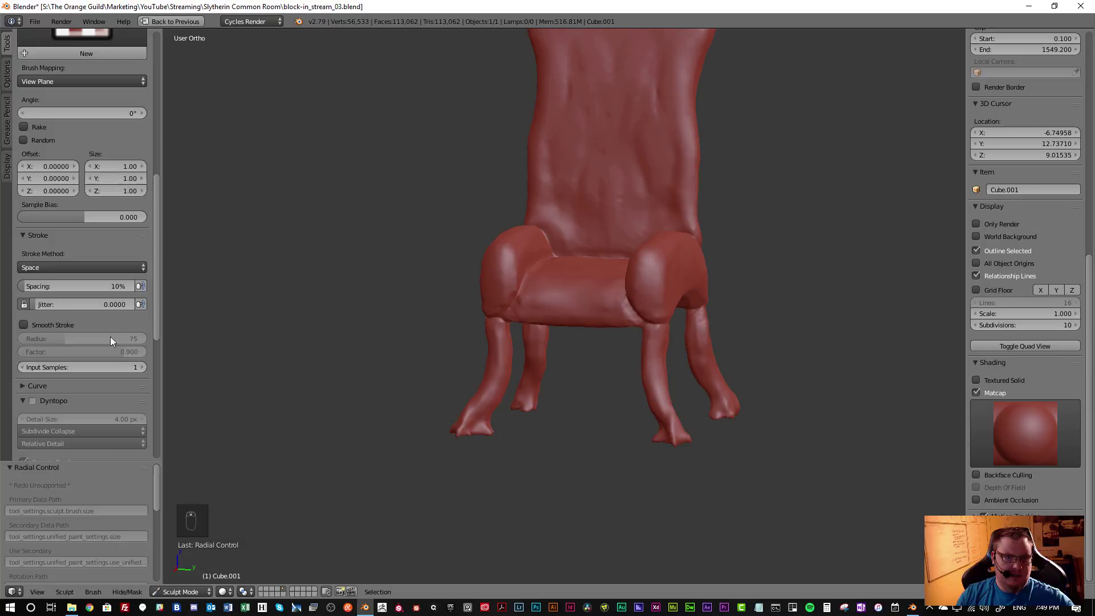
left_click(47, 401)
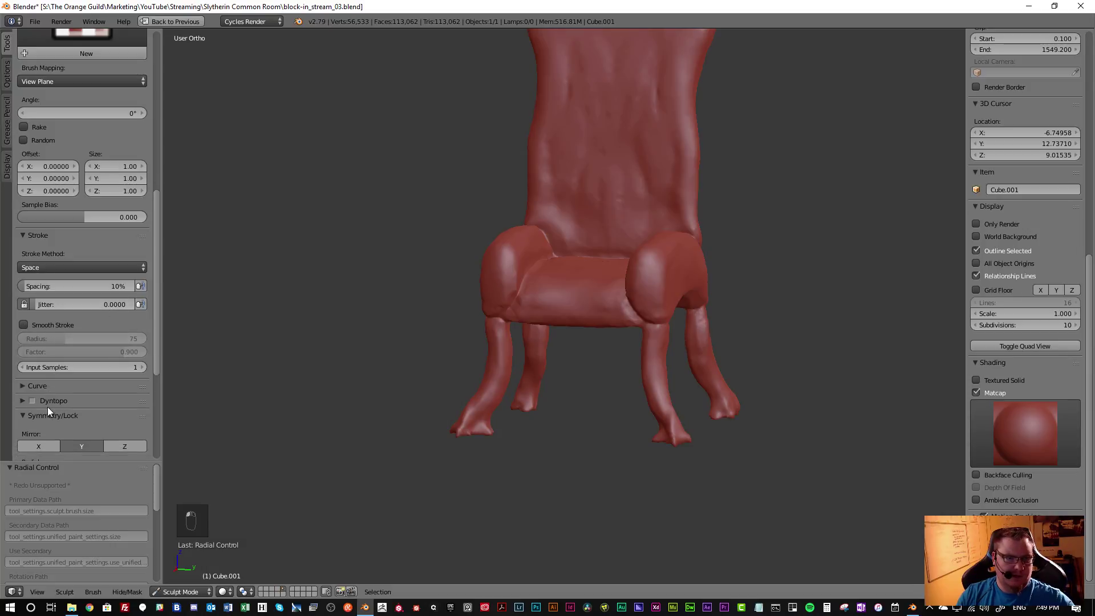
left_click(32, 401)
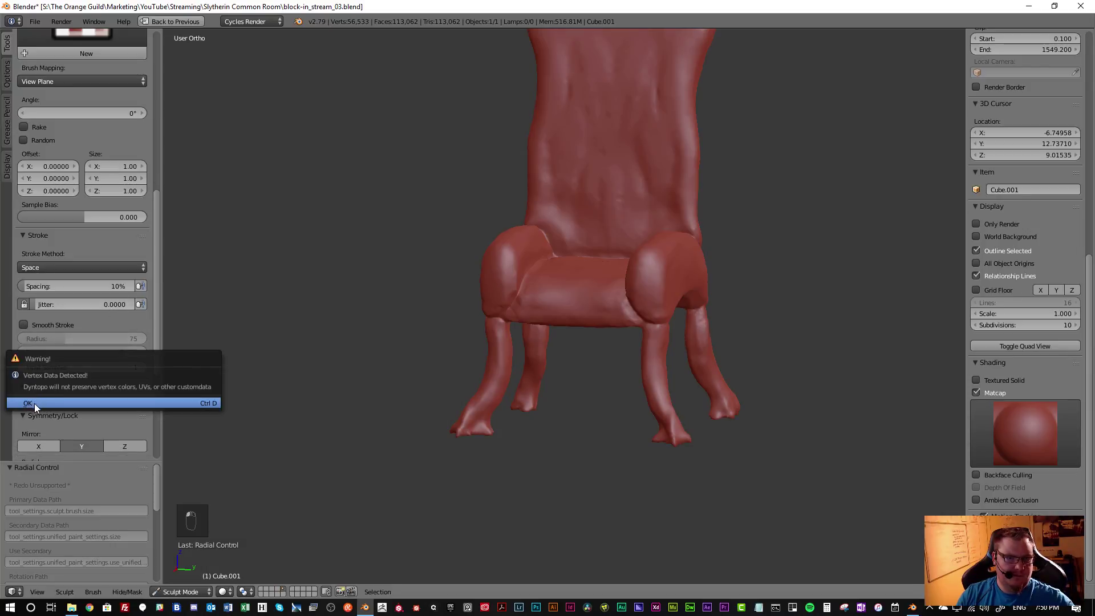
left_click(33, 403)
left_click(24, 401)
scroll(63, 410, "down", 4)
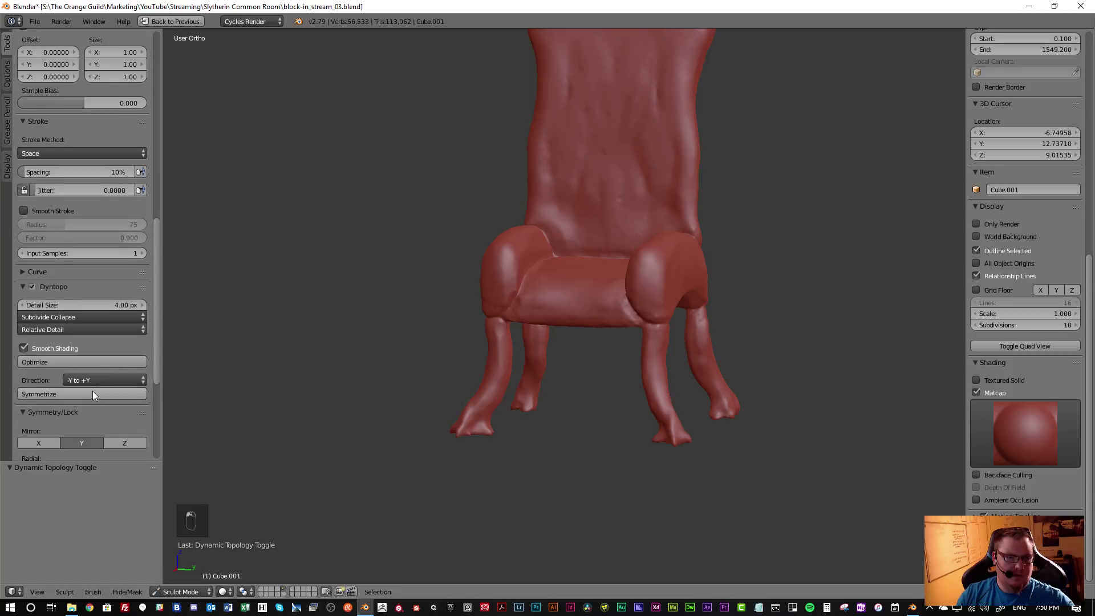
scroll(77, 401, "down", 4)
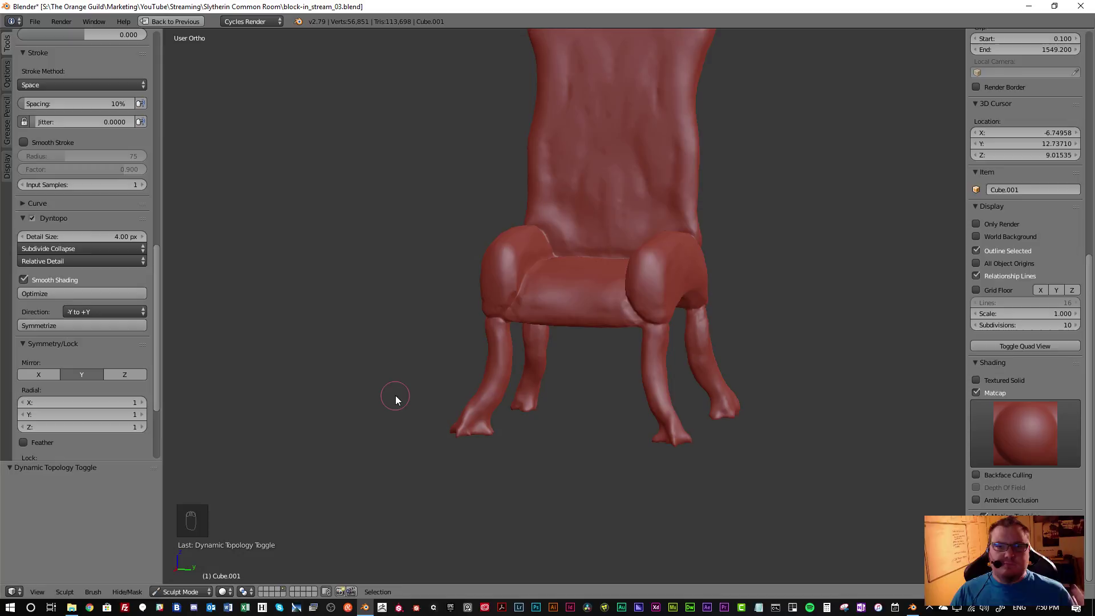
Flatten the side edge of the backrest's upper part using the Scrape/Peaks brush in Scrape mode
mouse_move(690, 217)
middle_mouse_down()
mouse_move(595, 372)
mouse_move(575, 347)
mouse_move(483, 358)
mouse_move(384, 350)
mouse_move(484, 310)
middle_mouse_up()
scroll(433, 325, "up", 4)
scroll(146, 207, "up", 5)
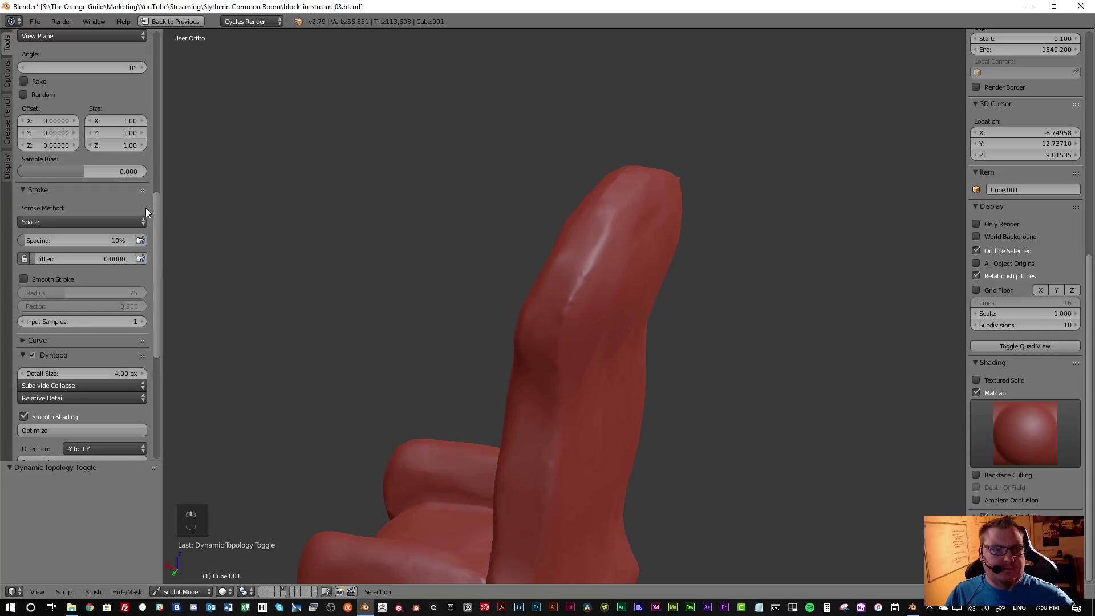
scroll(178, 160, "up", 4)
scroll(546, 334, "down", 4)
scroll(97, 177, "up", 15)
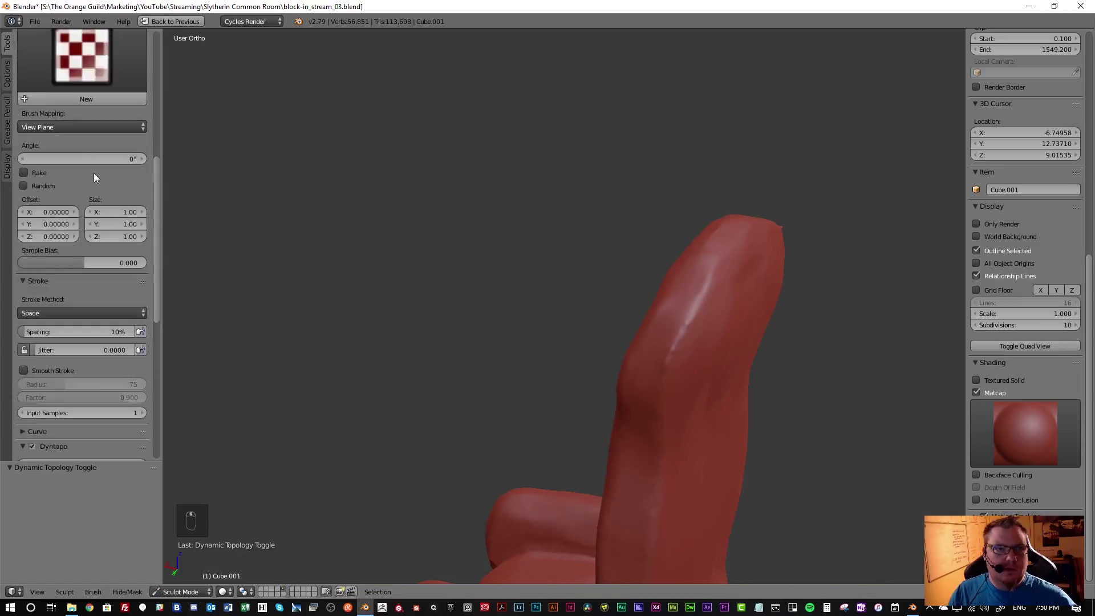
left_click(90, 95)
left_click(289, 162)
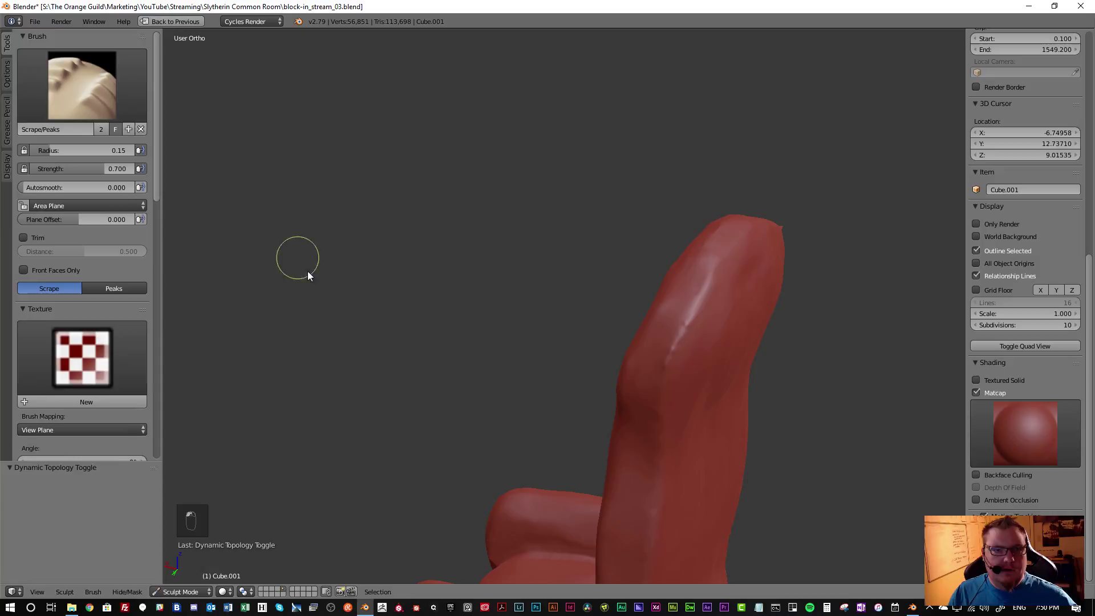
mouse_move(769, 343)
middle_mouse_down()
mouse_move(753, 305)
mouse_move(665, 293)
mouse_move(697, 313)
mouse_move(600, 232)
mouse_move(611, 264)
mouse_move(607, 253)
middle_mouse_up()
left_click_drag(577, 249, 567, 232)
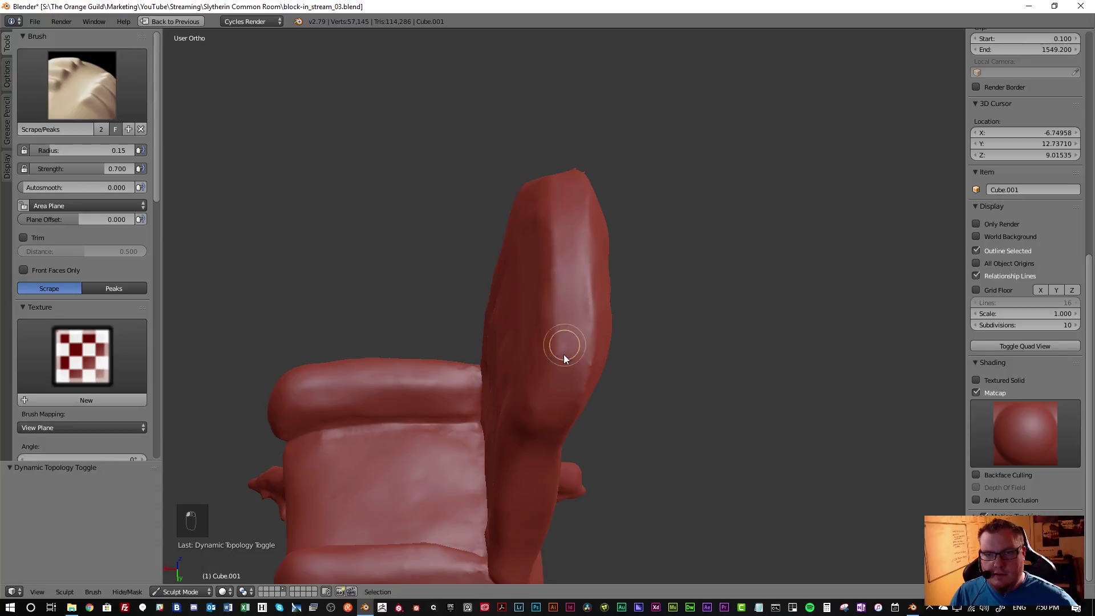
middle_click_drag(644, 381, 655, 355)
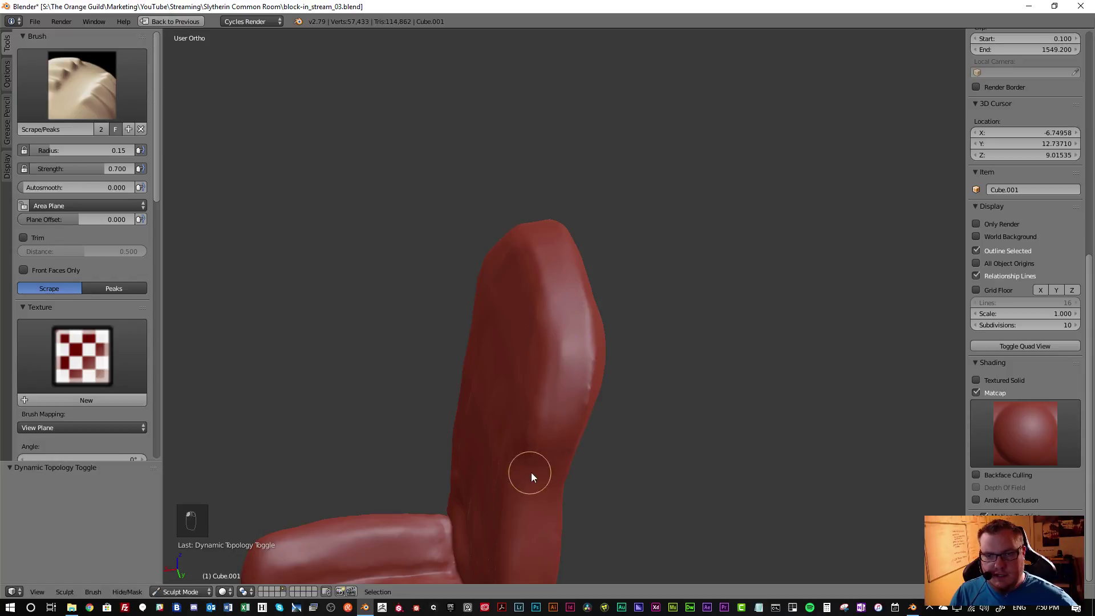
mouse_move(546, 451)
middle_mouse_down()
mouse_move(563, 349)
mouse_move(489, 233)
middle_mouse_up()
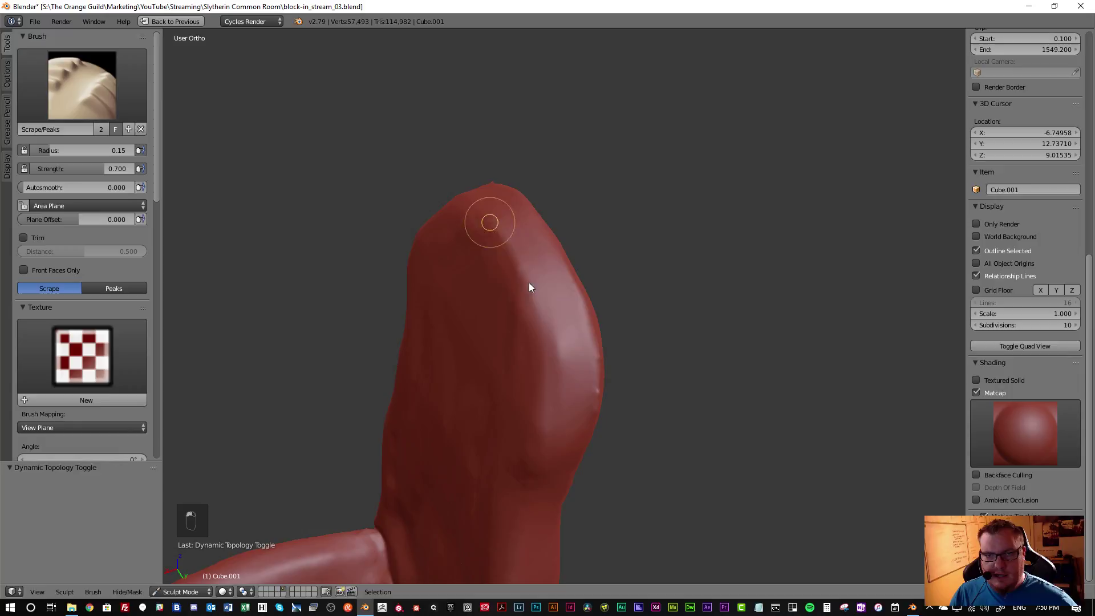
left_click_drag(498, 235, 557, 346)
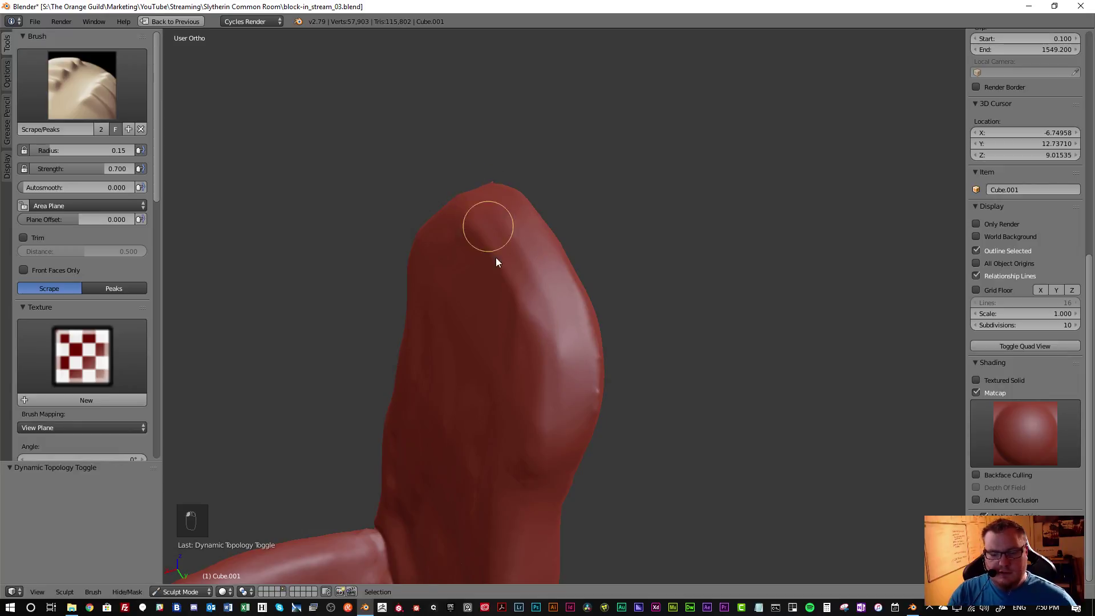
Enlarge the Scrape/Peaks brush to radius 0.27, then scrape and smooth the upper side of the backrest
key("f")
left_click(529, 306)
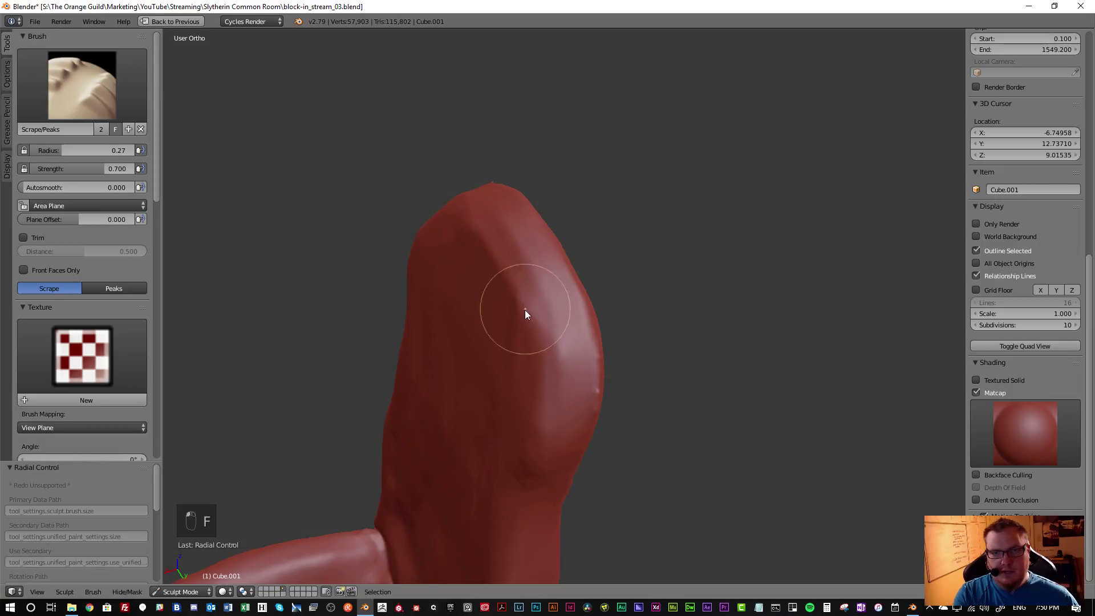
mouse_move(512, 263)
left_mouse_down()
mouse_move(551, 379)
mouse_move(524, 251)
mouse_move(543, 298)
mouse_move(557, 422)
mouse_move(512, 304)
left_mouse_up()
left_click_drag(541, 362, 550, 388)
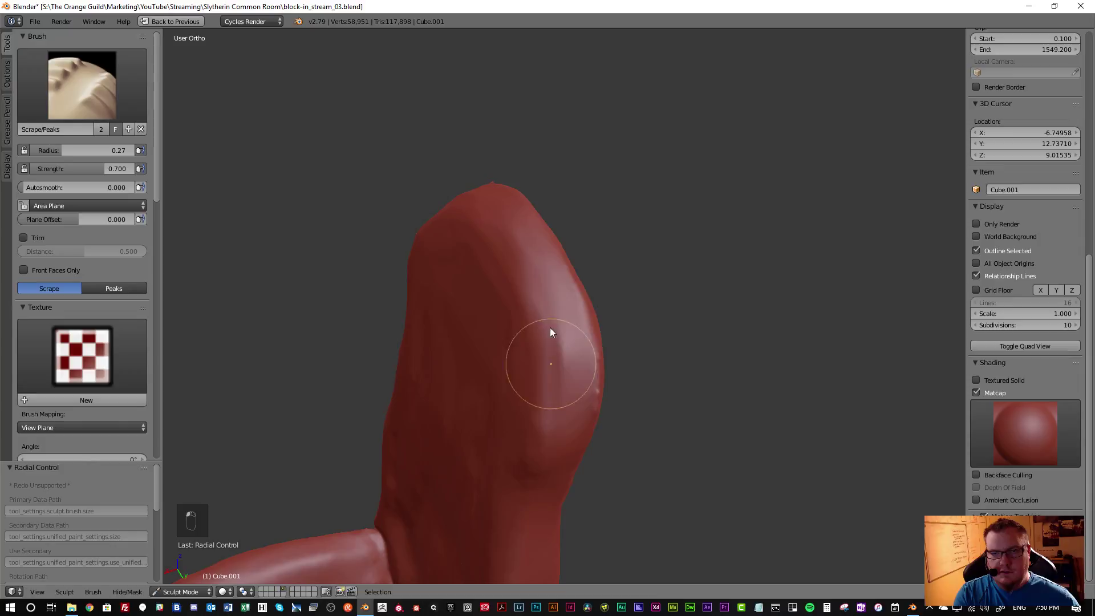
mouse_move(533, 280)
left_mouse_down()
mouse_move(550, 443)
mouse_move(563, 333)
mouse_move(543, 374)
mouse_move(465, 206)
mouse_move(502, 300)
mouse_move(511, 279)
mouse_move(529, 317)
mouse_move(558, 422)
mouse_move(525, 280)
mouse_move(548, 304)
mouse_move(504, 231)
mouse_move(566, 386)
mouse_move(559, 335)
mouse_move(538, 435)
mouse_move(543, 421)
mouse_move(487, 291)
mouse_move(489, 325)
left_mouse_up()
key("s")
key("shift+t")
Switch to the Pinch/Magnify brush and smooth out the rough crease on the backrest's upper rear edge
mouse_move(573, 422)
middle_mouse_down()
mouse_move(645, 430)
mouse_move(650, 420)
mouse_move(565, 417)
mouse_move(621, 460)
middle_mouse_up()
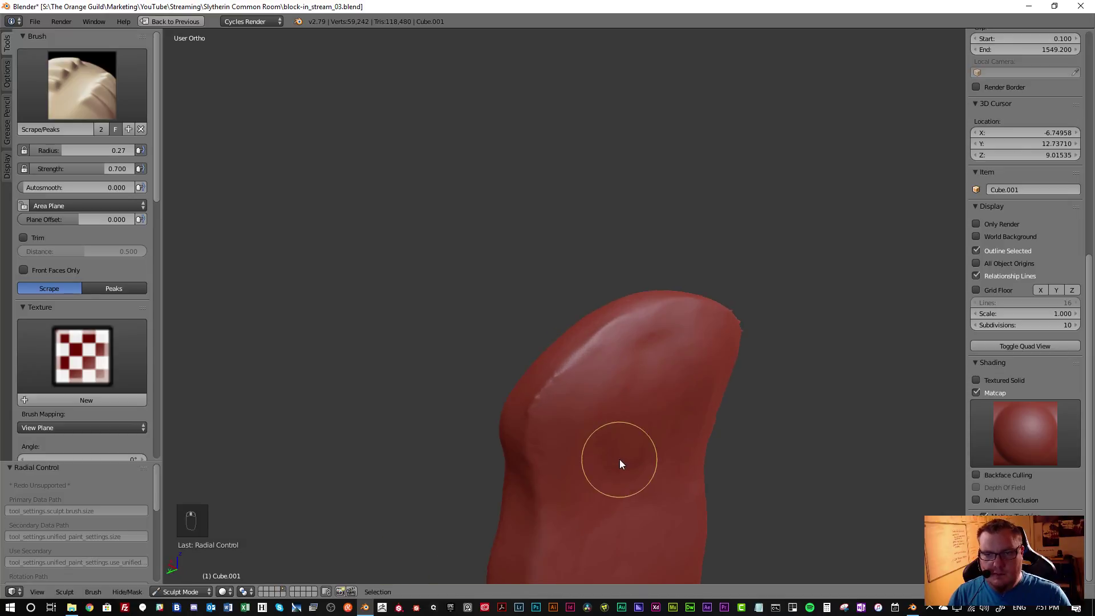
left_click(81, 83)
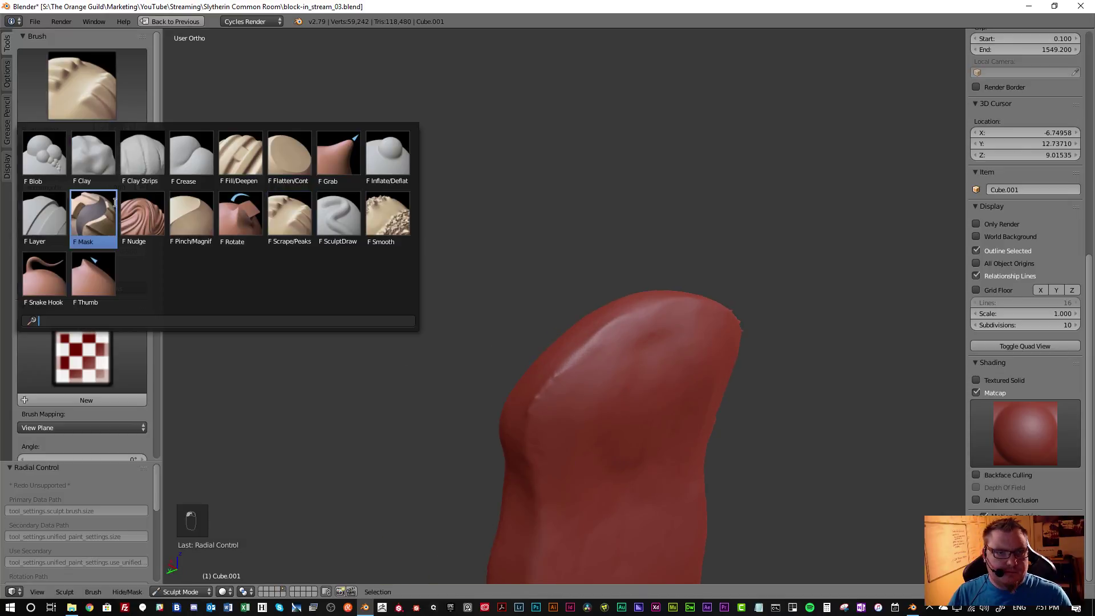
left_click(190, 216)
middle_click_drag(594, 316, 577, 354)
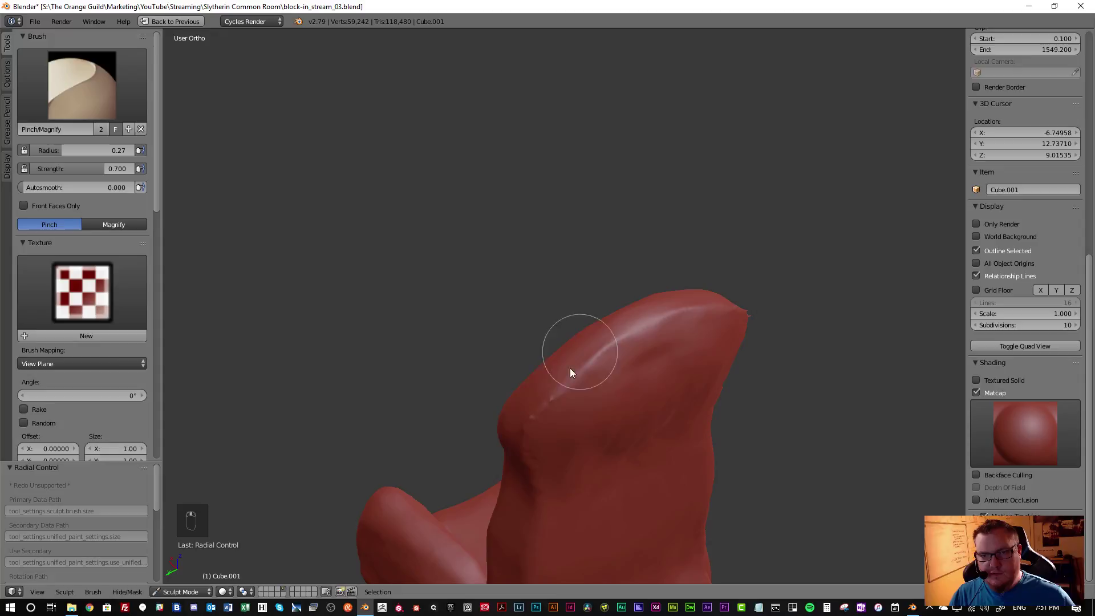
left_click_drag(529, 429, 547, 406, "shift")
Reduce the brush radius to 0.10, then pinch and smooth the backrest's upper rear edge
key("bracketleft")
key("bracketleft")
key("bracketleft")
key("bracketleft")
key("bracketleft")
key("bracketleft")
key("bracketleft")
key("bracketleft")
key("bracketleft")
key("bracketleft")
key("bracketleft")
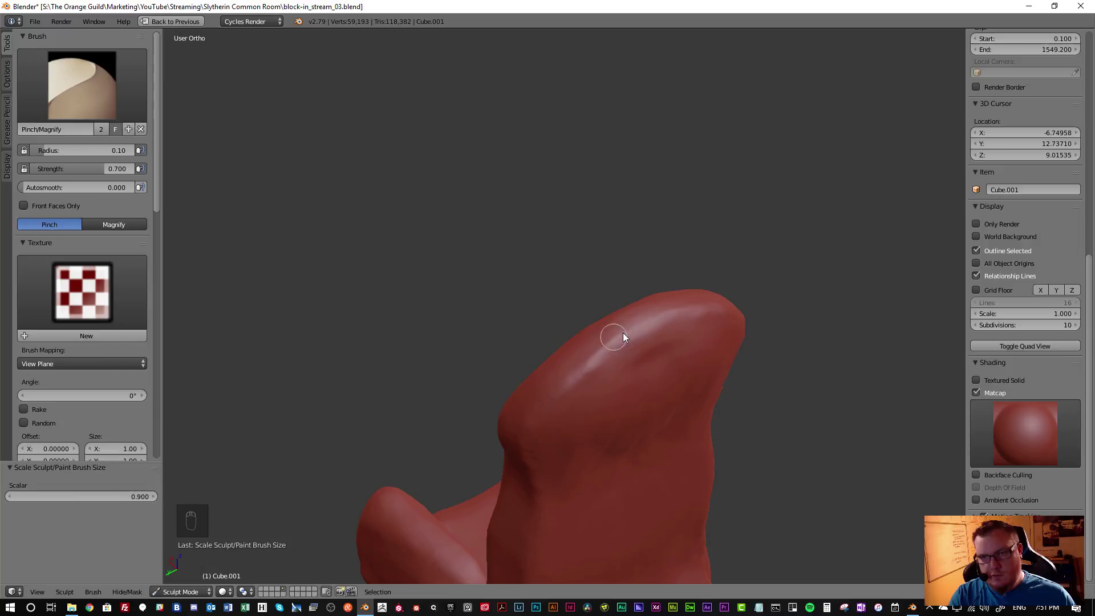
left_click_drag(605, 347, 551, 408)
key("s")
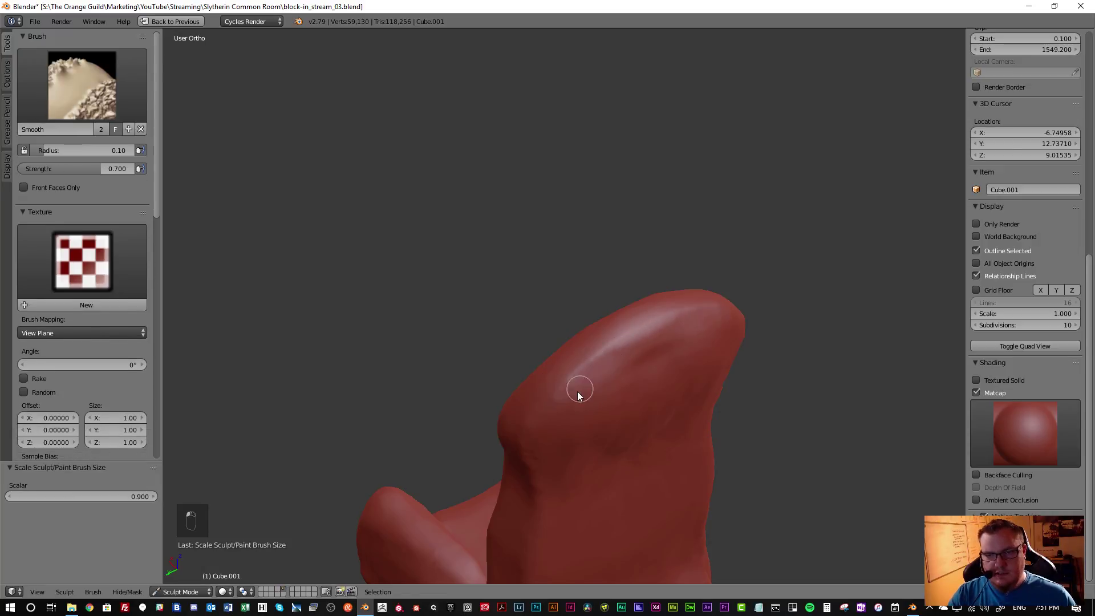
key("p")
Pinch a sharper crease around the backrest's top rear edge and its upper corner
mouse_move(649, 362)
middle_mouse_down()
mouse_move(619, 384)
mouse_move(653, 344)
mouse_move(519, 337)
middle_mouse_up()
middle_click_drag(611, 335, 681, 309)
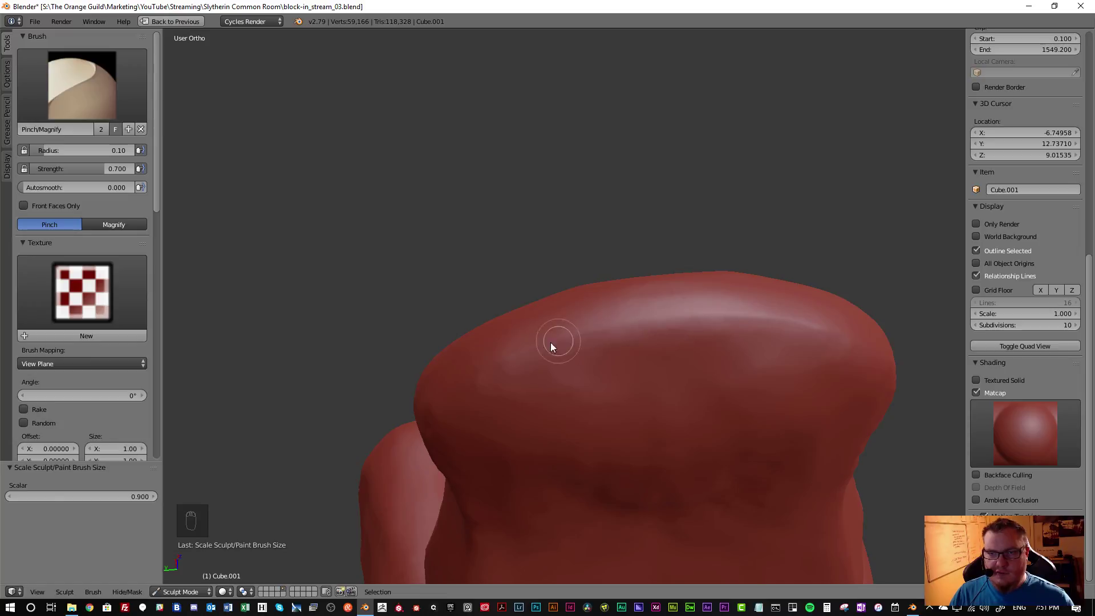
mouse_move(509, 358)
left_mouse_down()
mouse_move(543, 357)
mouse_move(481, 381)
mouse_move(534, 409)
left_mouse_up()
mouse_move(535, 410)
middle_mouse_down()
mouse_move(611, 377)
mouse_move(480, 419)
middle_mouse_up()
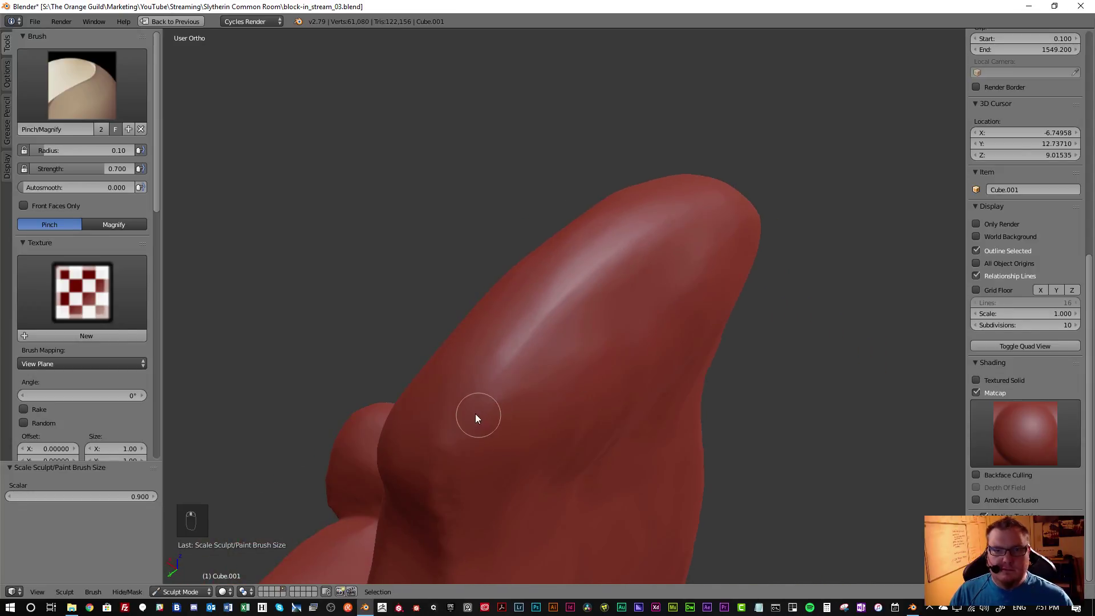
left_click_drag(513, 374, 455, 440)
Extend the pinched crease from the backrest's upper corner down its rear side edge
mouse_move(455, 440)
middle_mouse_down()
mouse_move(494, 454)
mouse_move(519, 418)
mouse_move(514, 382)
mouse_move(574, 258)
middle_mouse_up()
middle_click_drag(532, 293, 567, 206)
left_click_drag(562, 236, 546, 300)
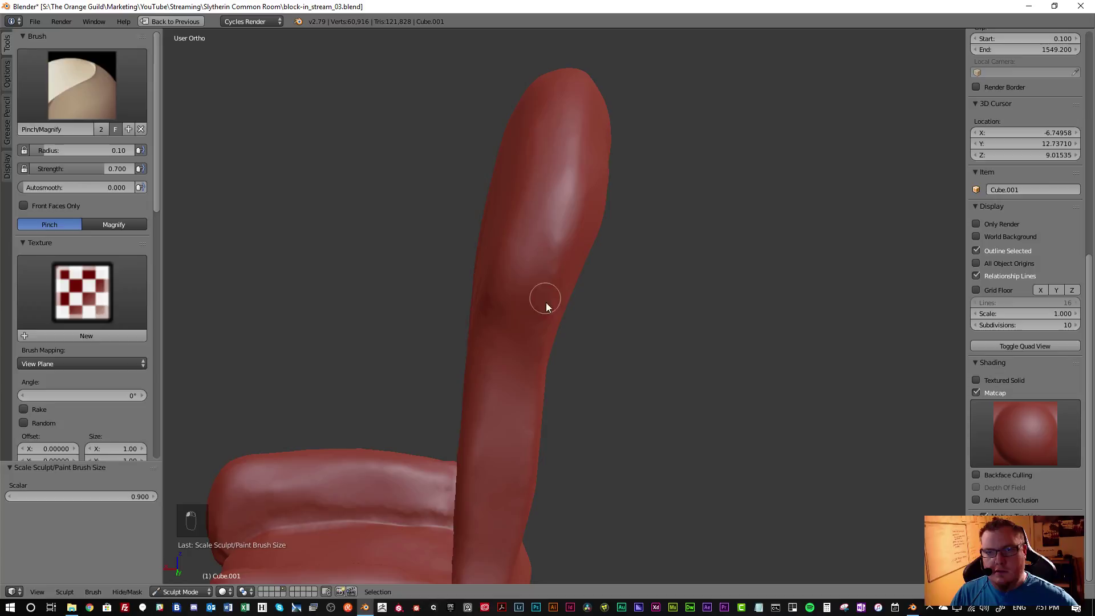
left_click_drag(547, 338, 567, 357)
middle_click_drag(567, 357, 543, 328)
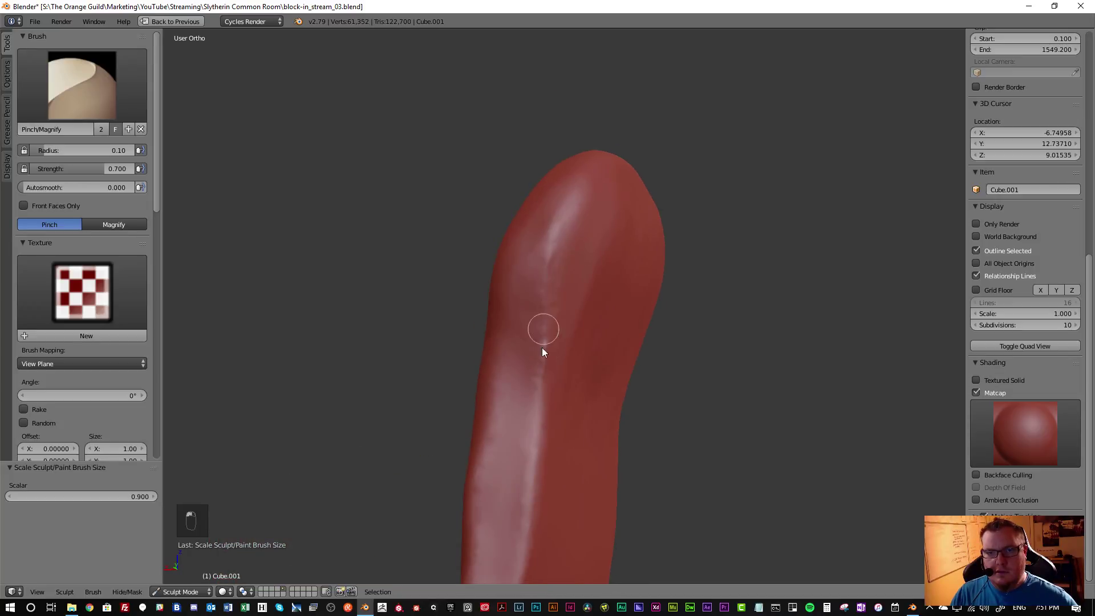
left_click_drag(542, 371, 533, 486)
Sharpen the lower half of the backrest's rear side edge down to the armrest joint with the Pinch brush
mouse_move(533, 487)
middle_mouse_down()
mouse_move(538, 420)
mouse_move(567, 452)
mouse_move(581, 325)
mouse_move(566, 353)
middle_mouse_up()
scroll(581, 325, "up", 2)
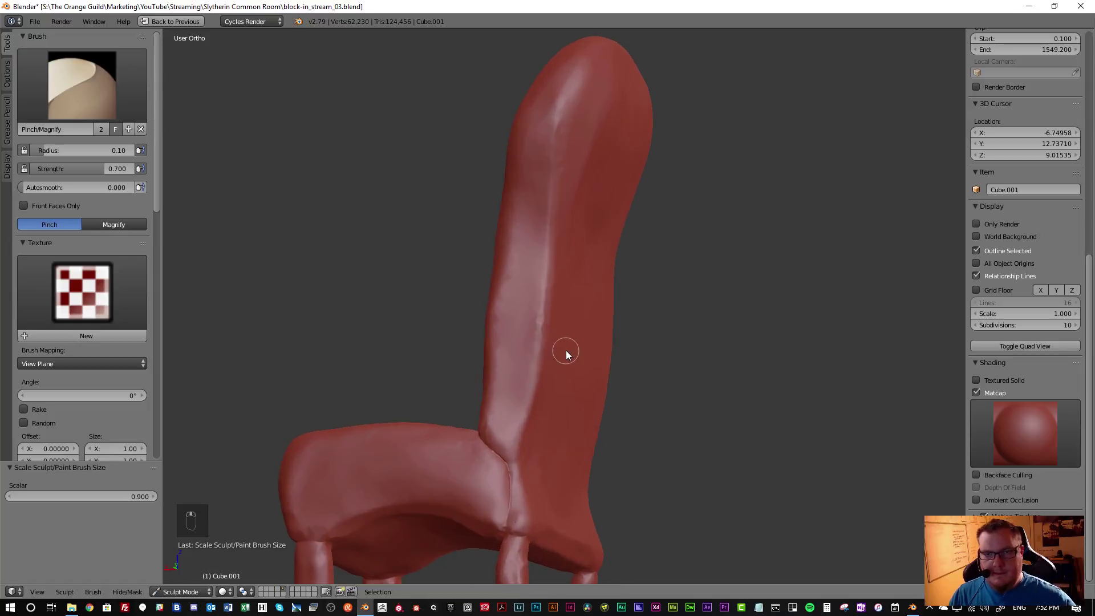
left_click_drag(541, 335, 523, 426)
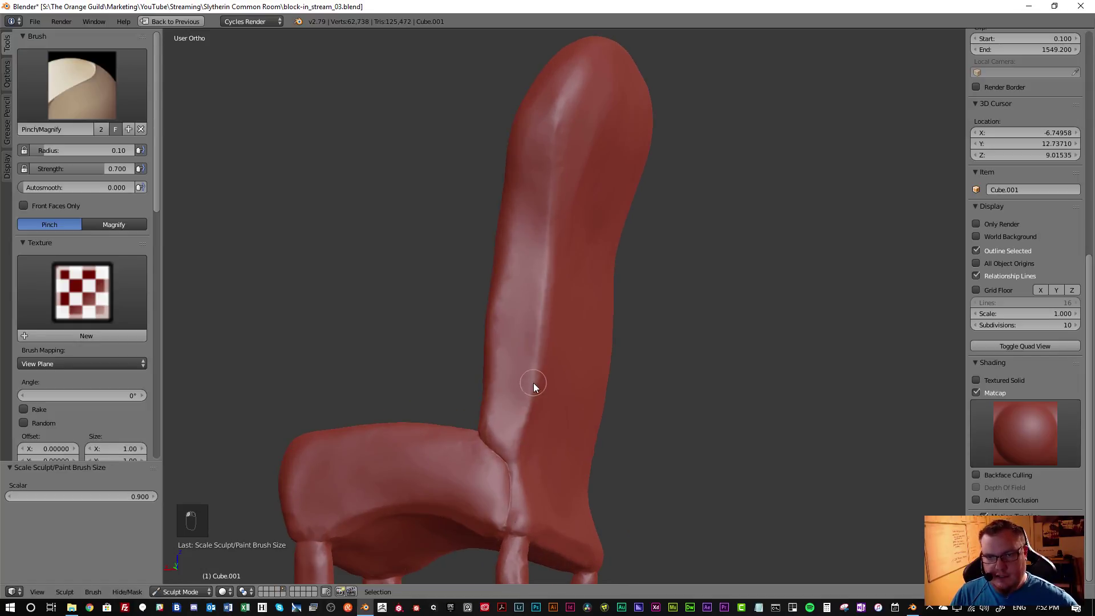
middle_click_drag(482, 363, 522, 498)
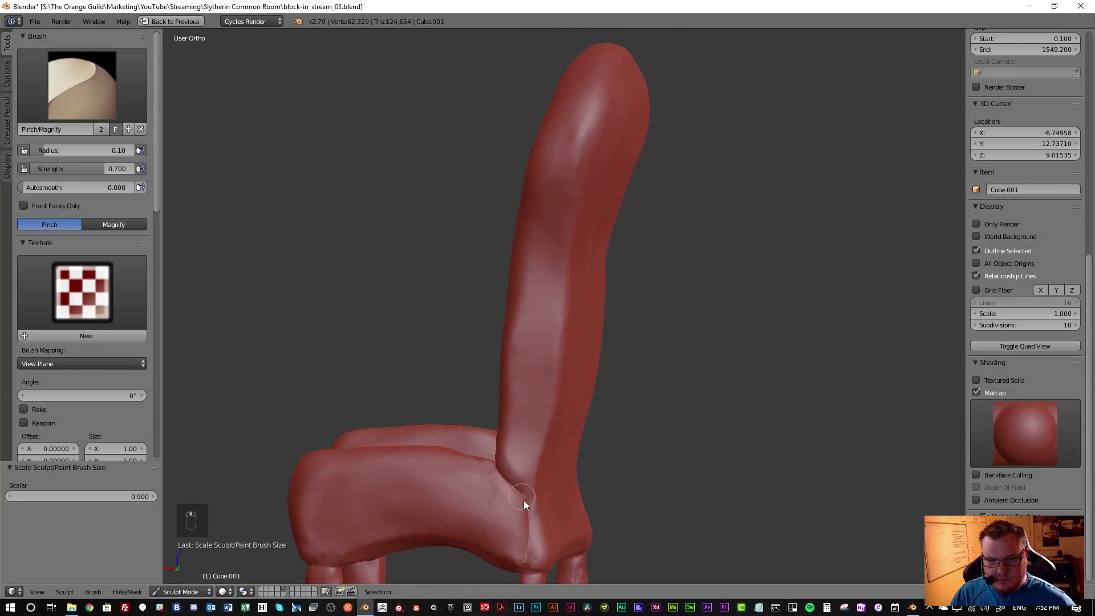
scroll(521, 494, "up", 3)
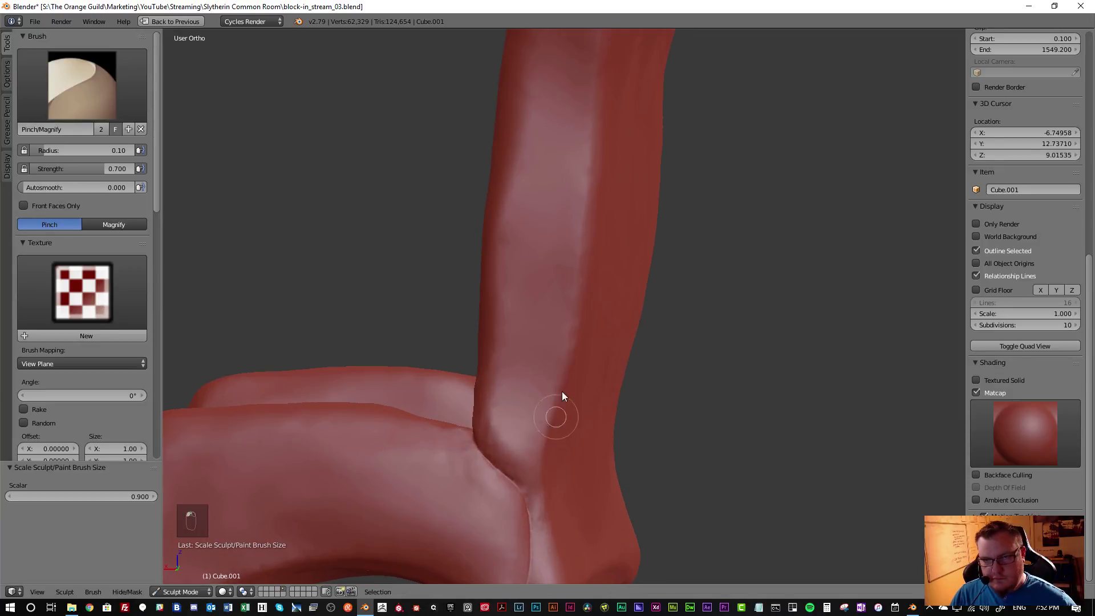
left_click_drag(573, 324, 533, 462)
Pinch the rear corner behind the armrest and crease the backrest's lower rear edge above the back legs
mouse_move(533, 462)
middle_mouse_down()
mouse_move(555, 430)
mouse_move(565, 439)
mouse_move(595, 306)
mouse_move(558, 340)
middle_mouse_up()
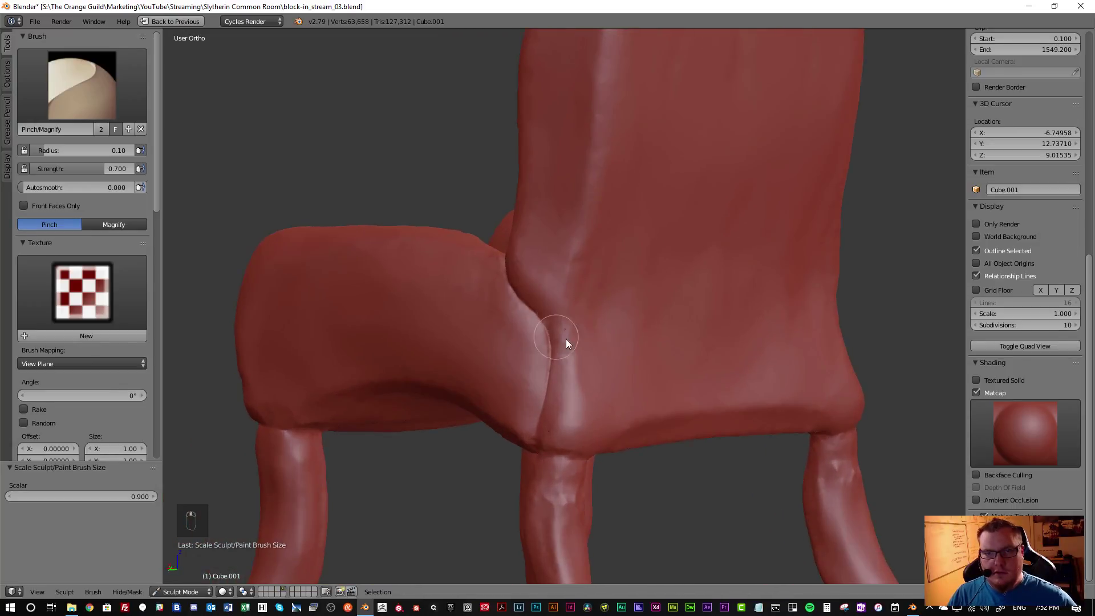
mouse_move(574, 366)
left_mouse_down()
mouse_move(567, 318)
mouse_move(574, 408)
mouse_move(567, 320)
mouse_move(568, 331)
mouse_move(582, 251)
mouse_move(567, 364)
mouse_move(579, 337)
left_mouse_up()
middle_click_drag(570, 344, 496, 317)
scroll(594, 412, "up", 3)
mouse_move(610, 409)
left_mouse_down()
mouse_move(667, 393)
mouse_move(822, 394)
mouse_move(673, 396)
left_mouse_up()
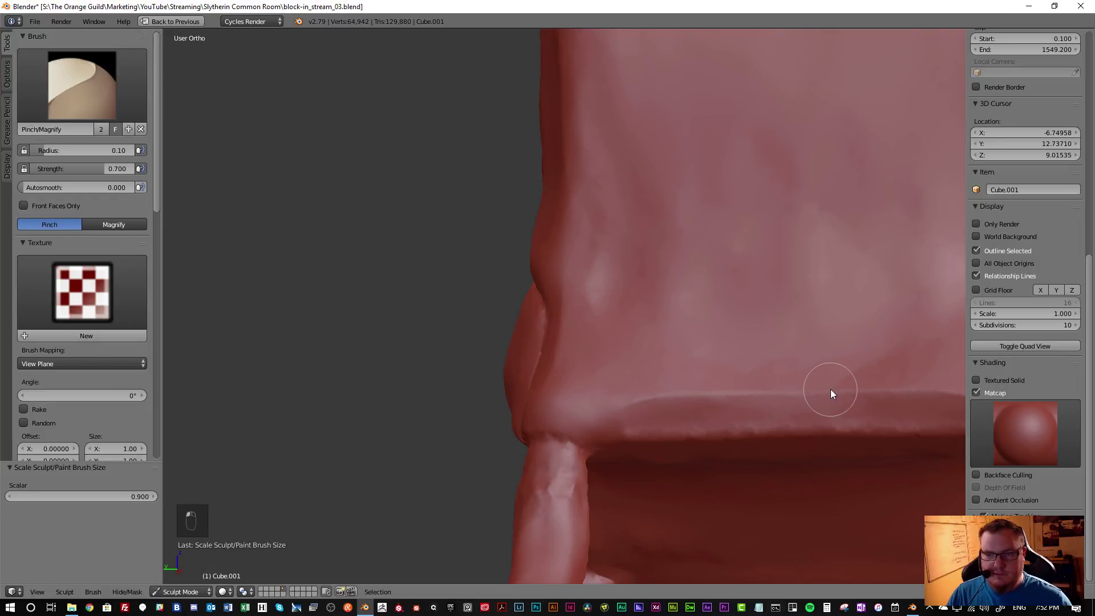
scroll(812, 399, "down", 4)
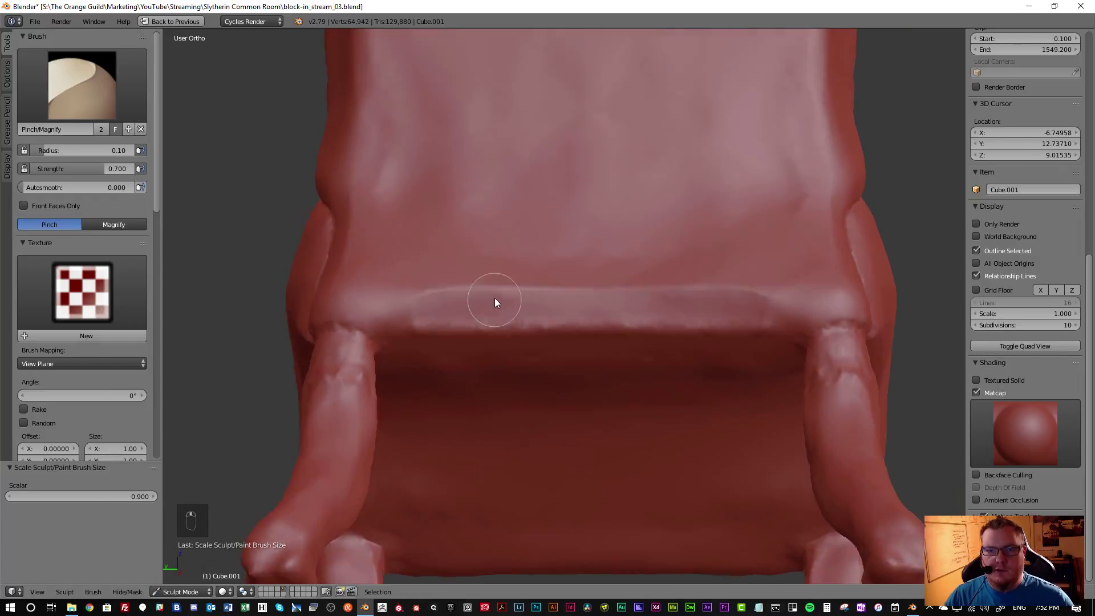
Pinch the crease along the underside of the backrest's lower rear edge between the back legs
middle_click_drag(495, 306, 586, 330)
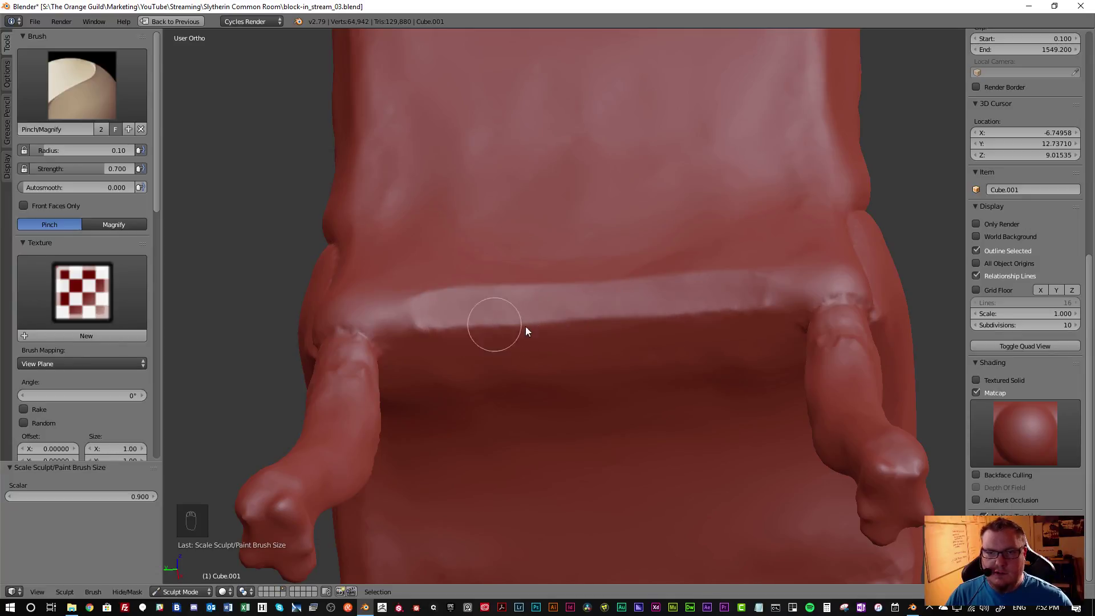
left_click_drag(505, 323, 414, 329)
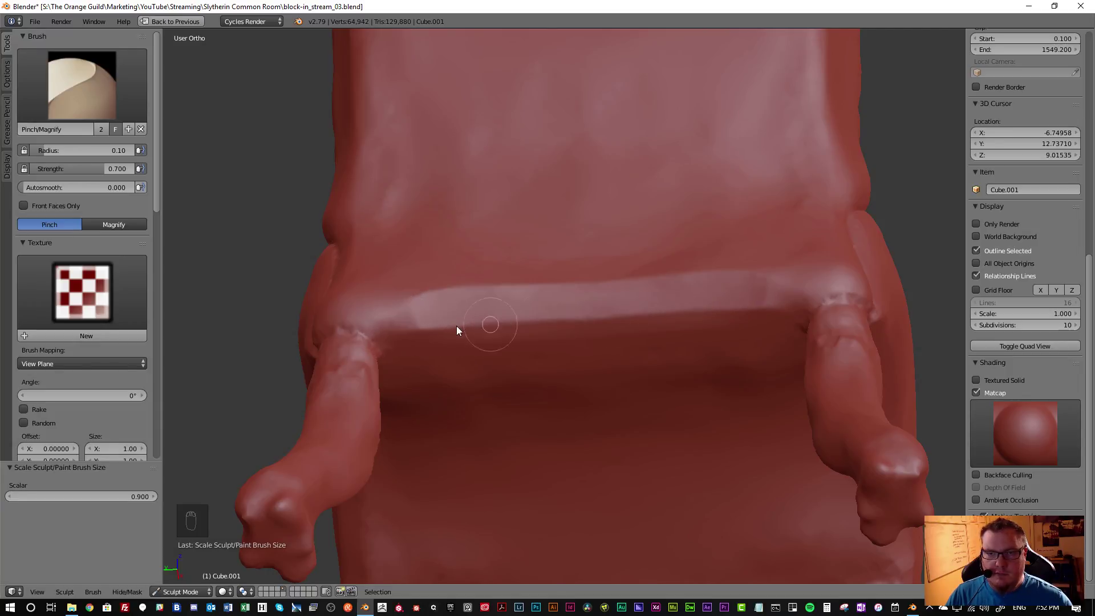
left_click_drag(531, 328, 451, 330)
Sharpen the seam where the armrest's inner side meets the backrest, from the seat corner up over the armrest
scroll(452, 330, "down", 3)
middle_click_drag(533, 367, 748, 300)
scroll(585, 426, "down", 4)
scroll(557, 415, "up", 5)
scroll(748, 305, "up", 3)
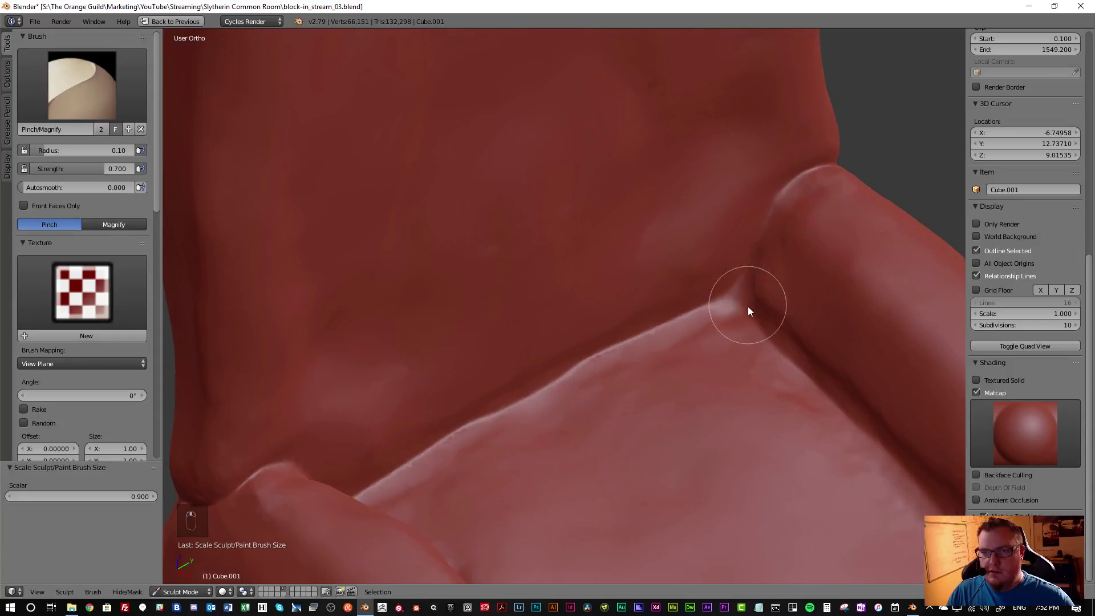
key("s")
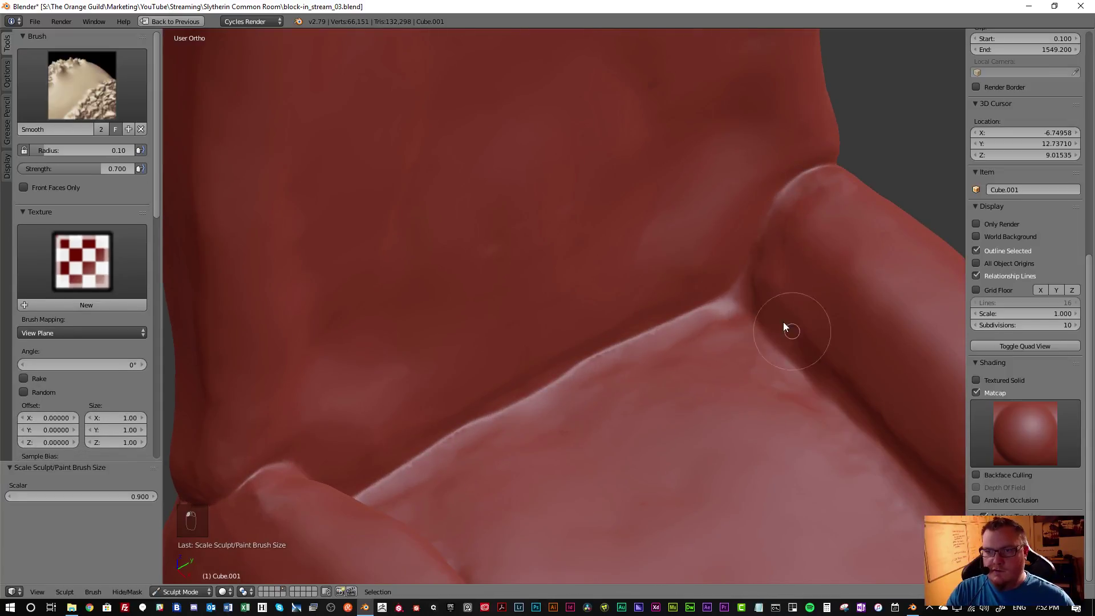
key("p")
key("s")
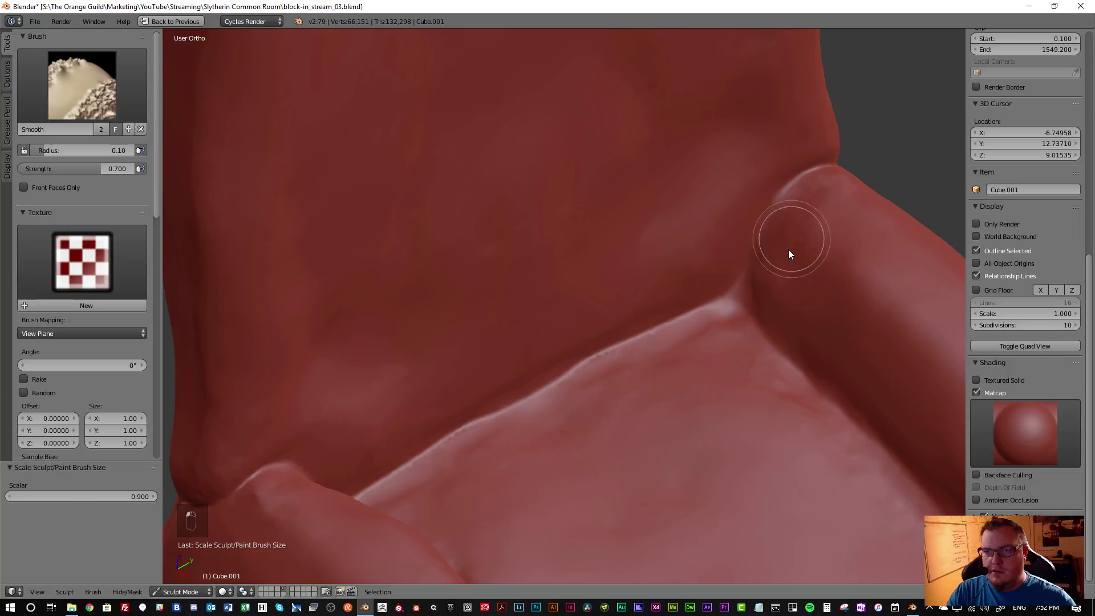
key("p")
mouse_move(763, 245)
left_mouse_down()
mouse_move(735, 301)
mouse_move(762, 212)
mouse_move(792, 180)
mouse_move(826, 166)
left_mouse_up()
Pinch a crisp seam between the seat and the armrest, from the rear corner towards the front
mouse_move(750, 271)
left_mouse_down()
mouse_move(734, 288)
mouse_move(738, 314)
mouse_move(718, 308)
mouse_move(692, 333)
mouse_move(709, 320)
mouse_move(591, 365)
mouse_move(604, 356)
mouse_move(528, 408)
mouse_move(620, 337)
mouse_move(637, 341)
mouse_move(726, 303)
mouse_move(728, 329)
mouse_move(726, 296)
mouse_move(827, 376)
mouse_move(796, 365)
mouse_move(895, 463)
mouse_move(878, 439)
mouse_move(860, 422)
mouse_move(899, 481)
left_mouse_up()
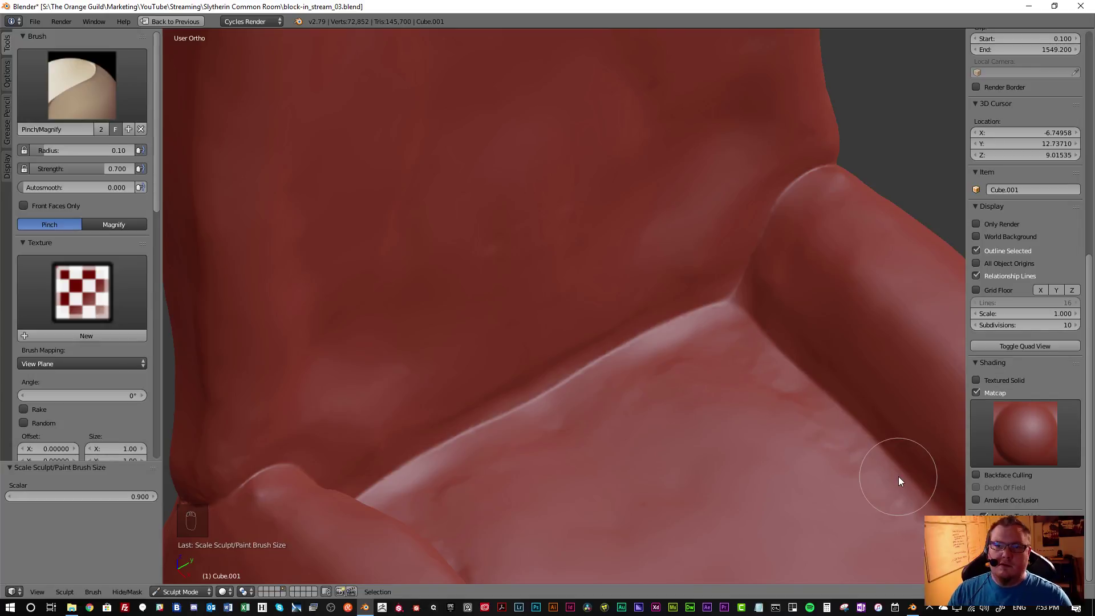
scroll(898, 477, "down", 6)
scroll(682, 330, "up", 5)
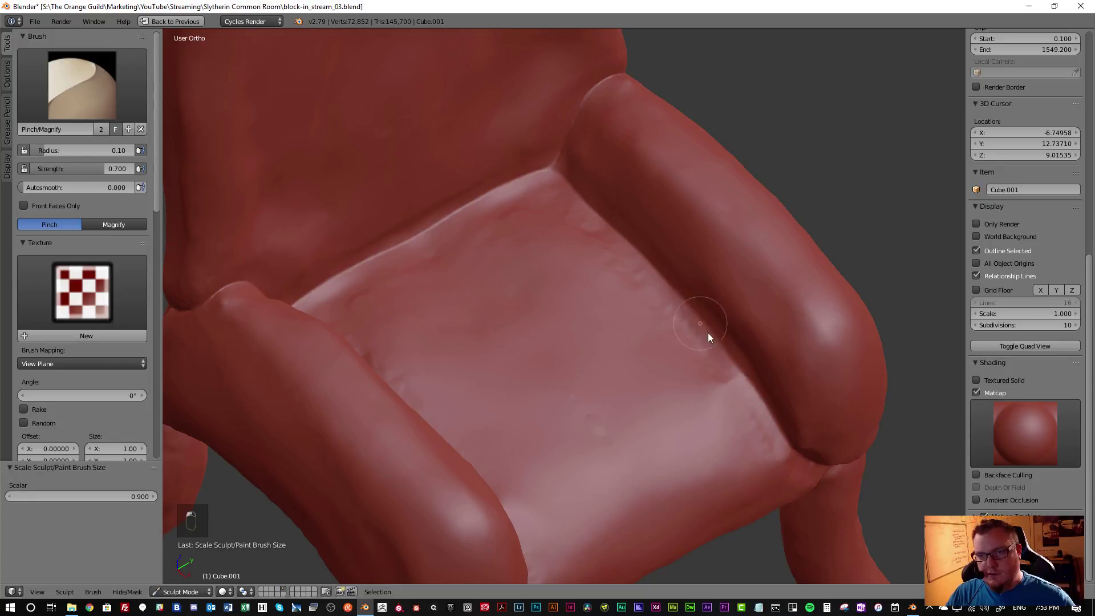
scroll(704, 327, "up", 3)
left_click_drag(687, 293, 866, 540)
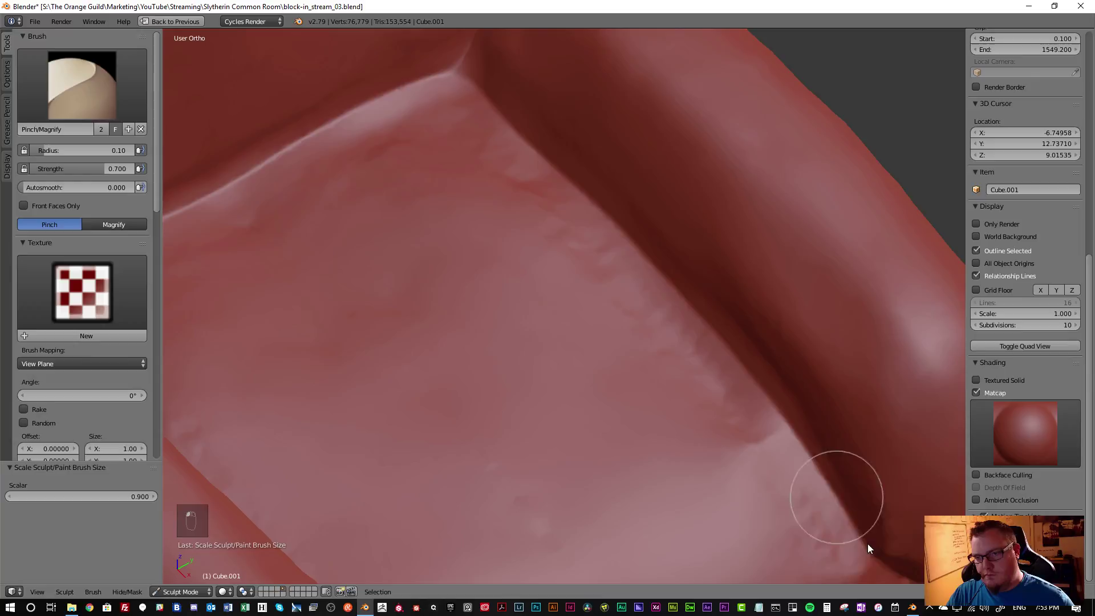
Extend the pinched seam around the seat's front between cushion and armrest, down to the front leg joint
scroll(866, 539, "down", 5)
mouse_move(842, 510)
middle_mouse_down()
mouse_move(820, 459)
mouse_move(853, 498)
middle_mouse_up()
key("s")
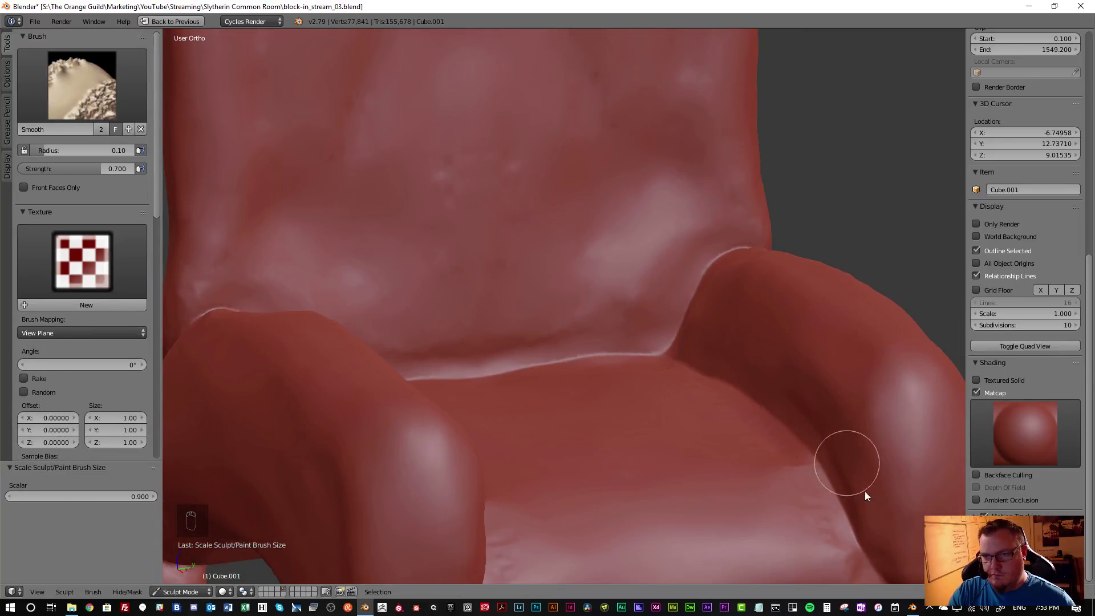
key("p")
scroll(834, 451, "down", 3)
middle_click_drag(836, 449, 685, 285)
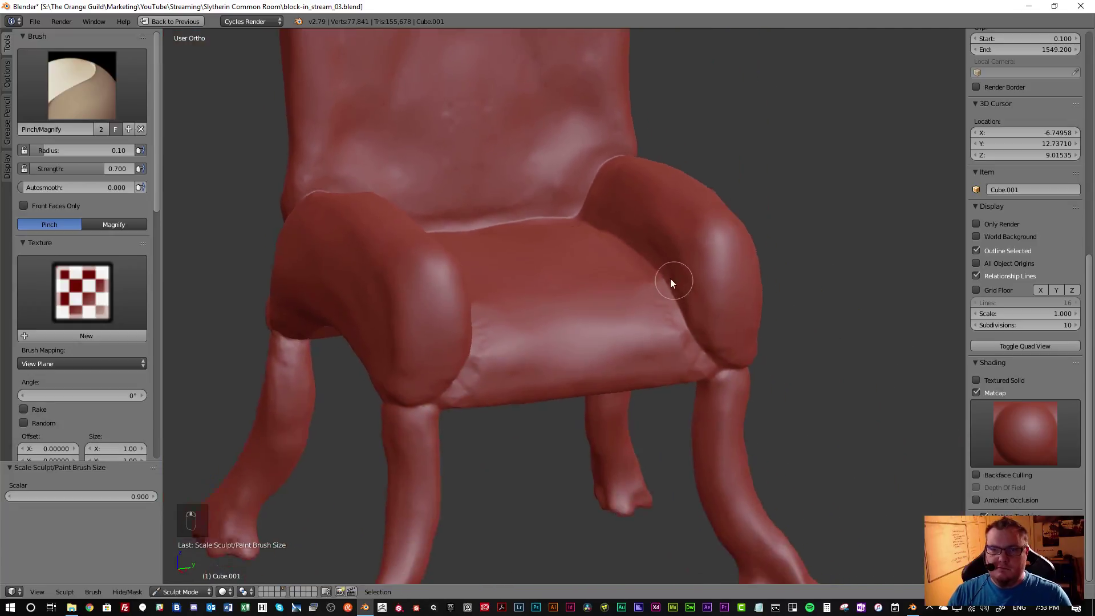
scroll(668, 303, "up", 5)
mouse_move(675, 323)
left_mouse_down()
mouse_move(660, 293)
mouse_move(738, 416)
left_mouse_up()
mouse_move(738, 416)
middle_mouse_down()
mouse_move(719, 353)
mouse_move(734, 342)
middle_mouse_up()
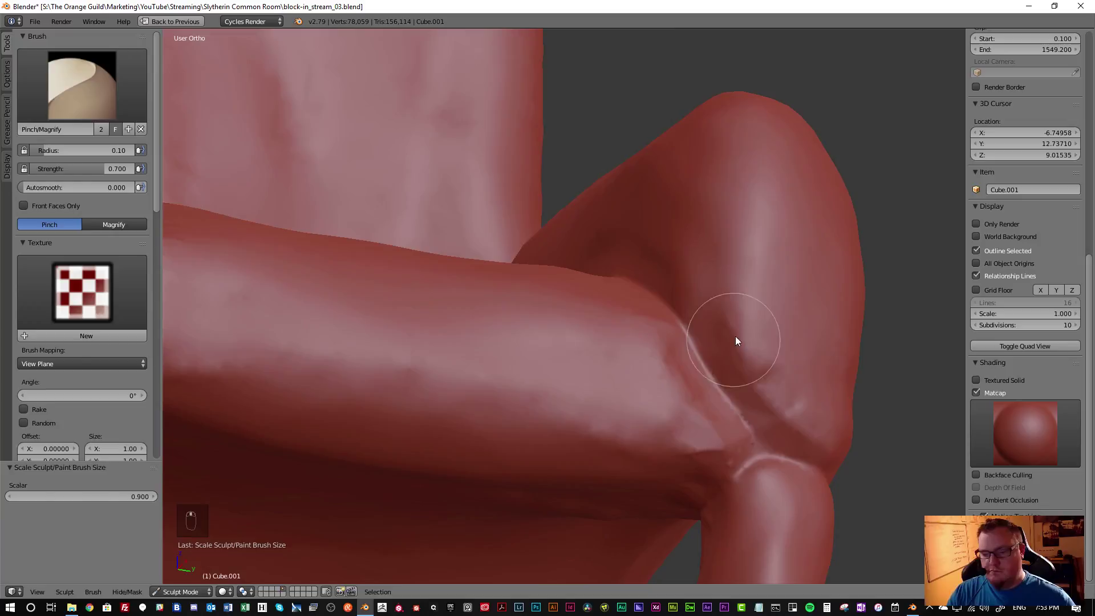
Smooth the armrest's inner front and the seat's front corner, and re-pinch the crease between them
left_click_drag(728, 337, 819, 440, "shift")
left_click_drag(719, 310, 755, 364, "shift")
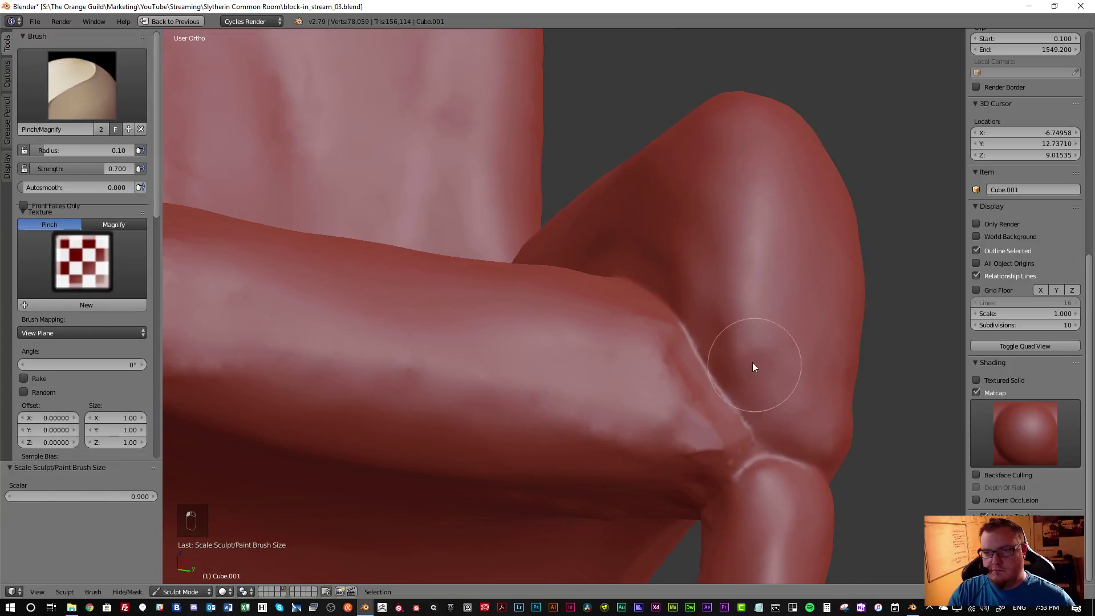
mouse_move(690, 330)
left_mouse_down()
mouse_move(756, 439)
mouse_move(745, 467)
mouse_move(766, 455)
left_mouse_up()
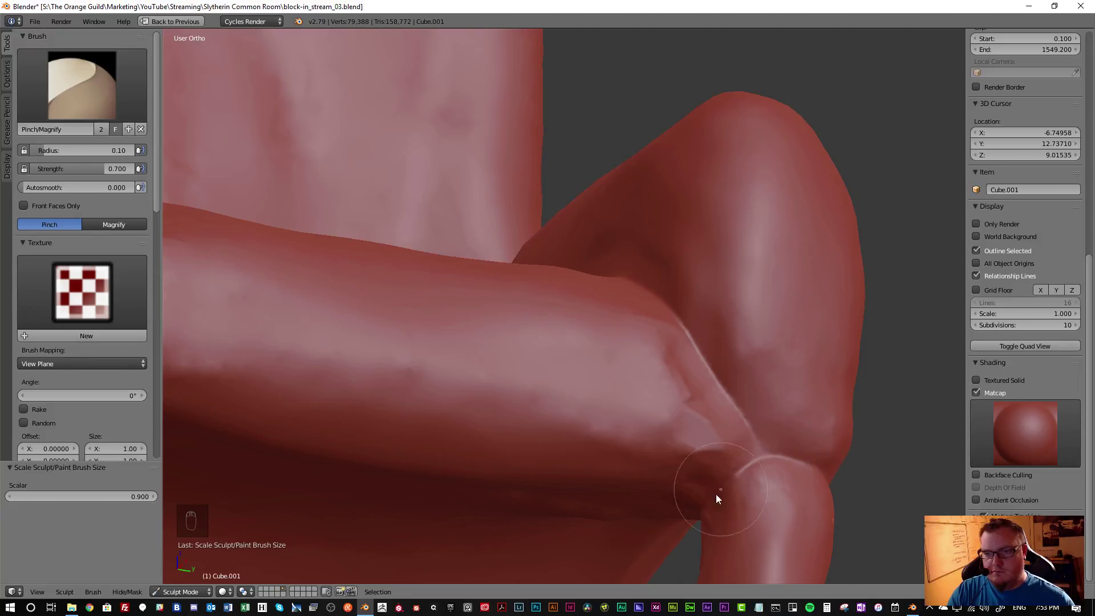
left_click_drag(685, 391, 696, 422, "shift")
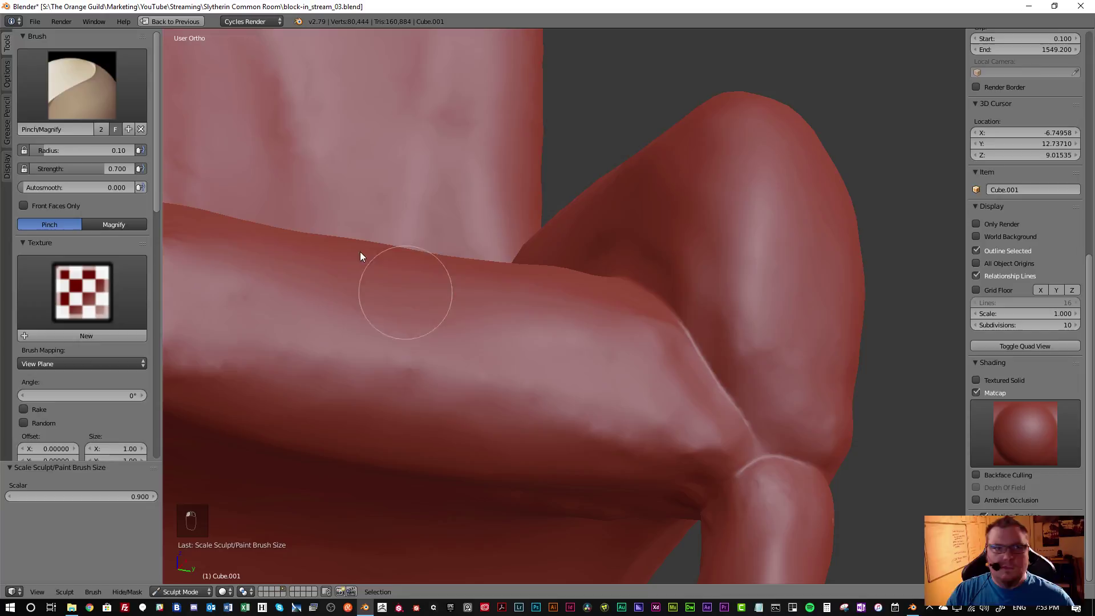
Switch to the Inflate brush, undo the last stroke, and set the radius to 0.30 and strength to 0.557
left_click(81, 85)
left_click(388, 159)
scroll(492, 311, "down", 8)
middle_click_drag(560, 328, 547, 399)
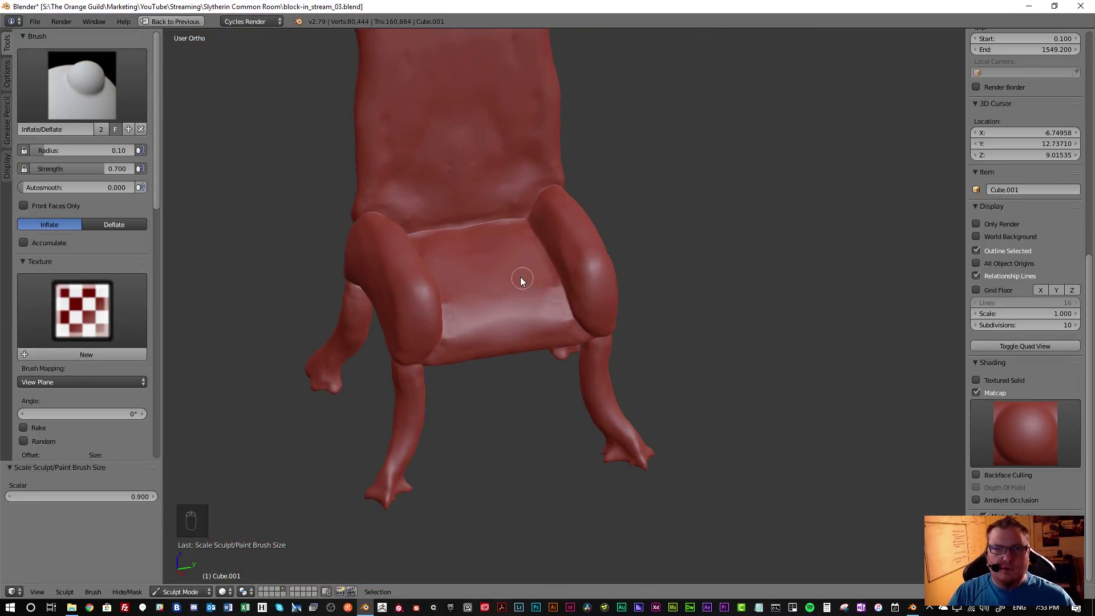
key("f")
left_click(537, 279)
middle_click_drag(537, 280, 579, 327, "shift")
scroll(580, 327, "up", 2)
middle_click_drag(558, 269, 482, 306, "shift")
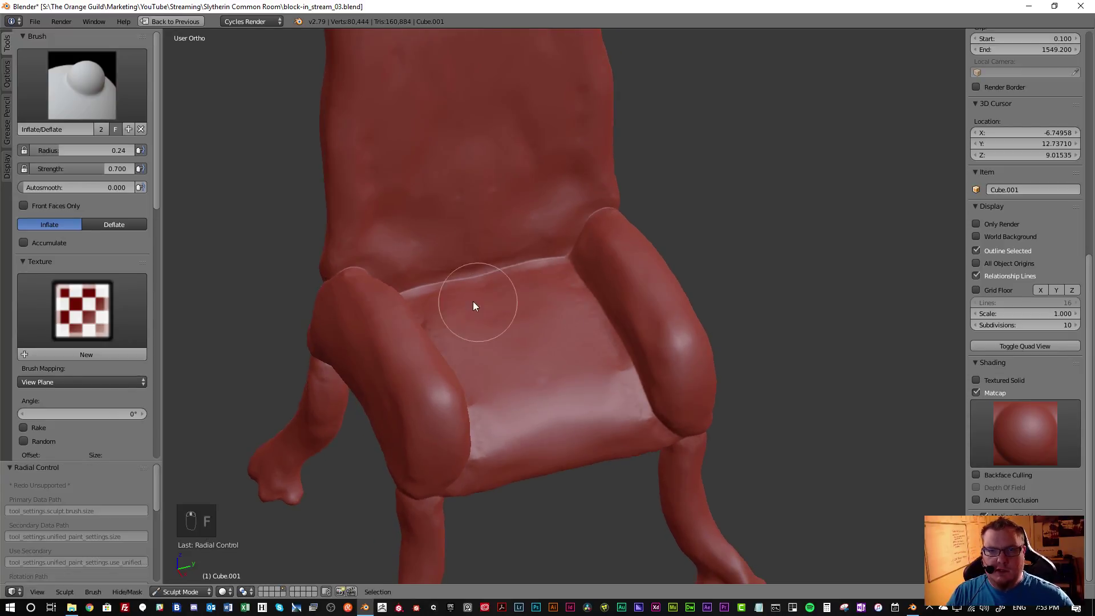
key("ctrl+z")
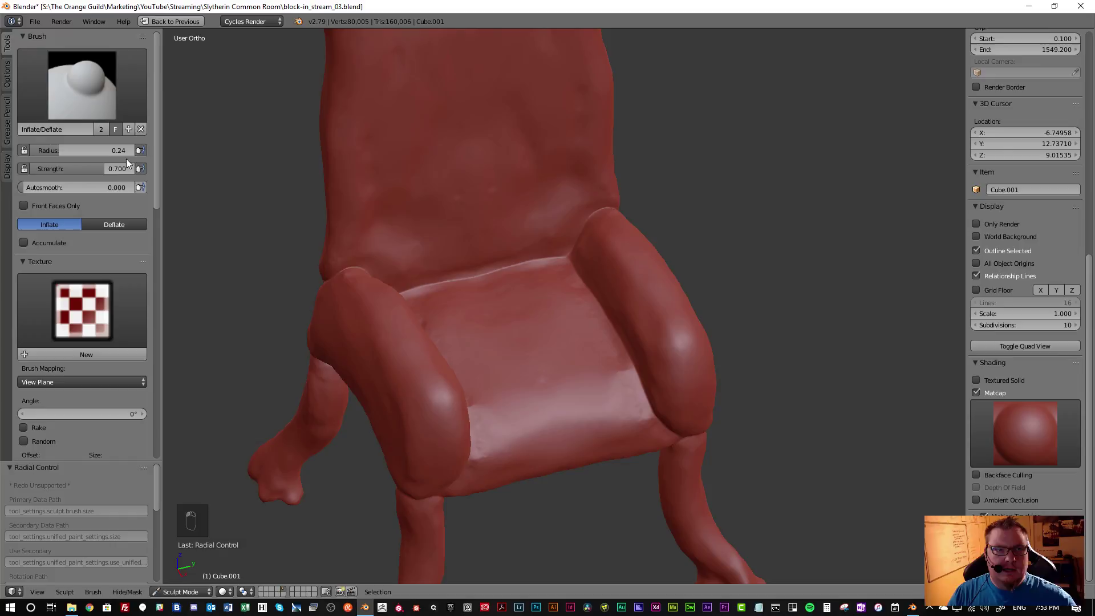
mouse_move(114, 174)
left_mouse_down()
mouse_move(97, 176)
mouse_move(108, 150)
left_mouse_up()
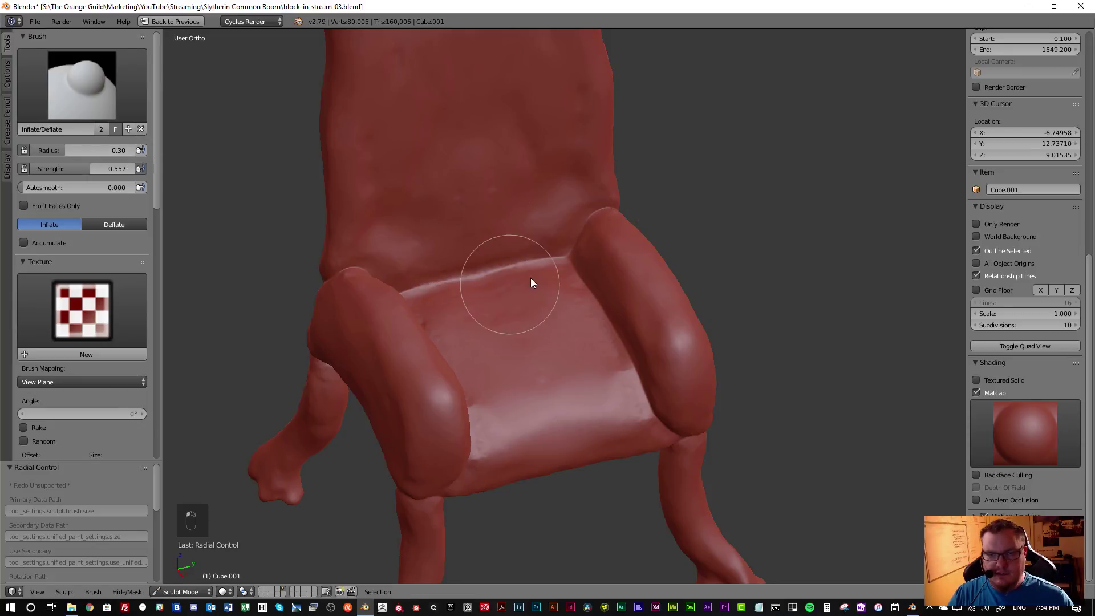
Try to inflate the seat cushion between the armrests using the larger brush
mouse_move(530, 288)
left_mouse_down()
mouse_move(541, 364)
mouse_move(512, 337)
mouse_move(523, 325)
mouse_move(545, 331)
mouse_move(587, 359)
mouse_move(614, 399)
mouse_move(584, 408)
mouse_move(541, 387)
mouse_move(600, 398)
left_mouse_up()
middle_click_drag(600, 398, 628, 388)
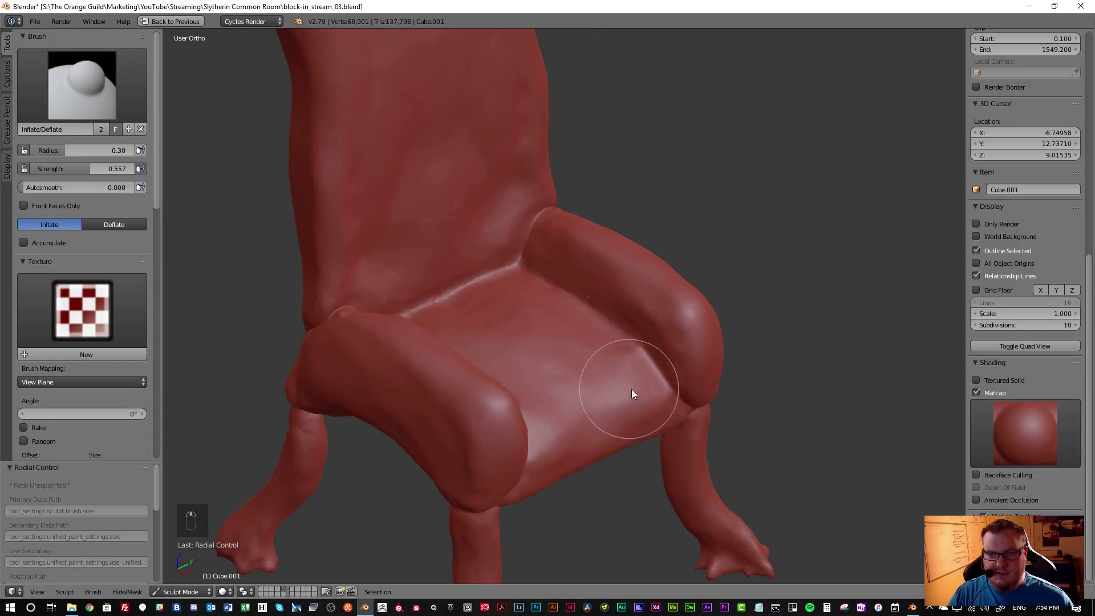
scroll(654, 406, "up", 4)
scroll(501, 298, "down", 4)
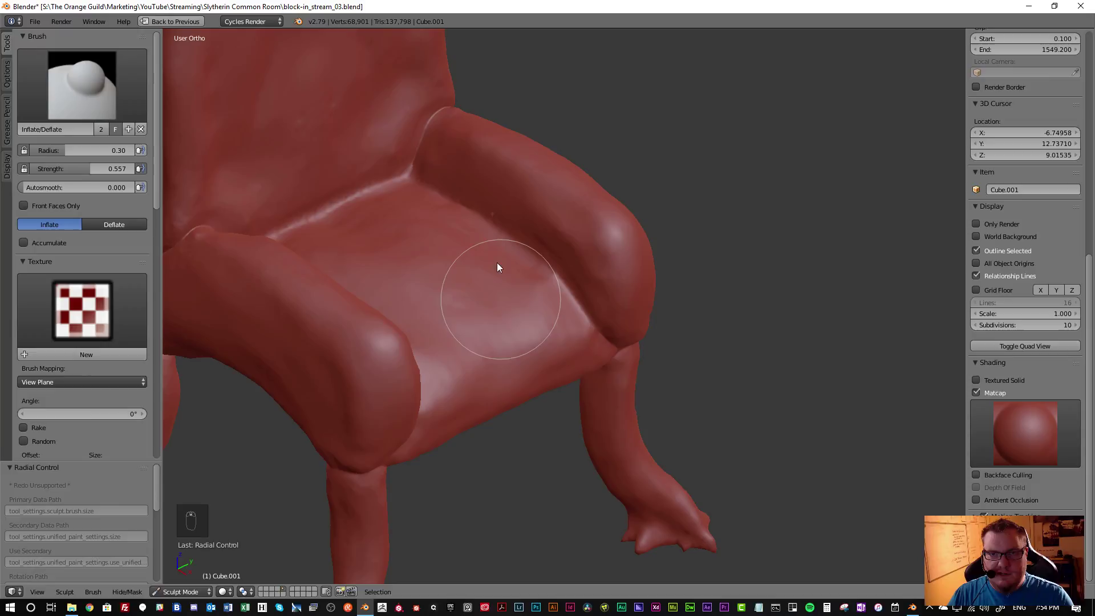
key("ctrl+z")
Reduce the Inflate brush radius to 0.24 and puff up the seat cushion
mouse_move(502, 255)
middle_mouse_down()
mouse_move(472, 285)
mouse_move(518, 286)
middle_mouse_up()
key("f")
left_click(458, 285)
scroll(108, 362, "down", 3)
scroll(111, 330, "down", 8)
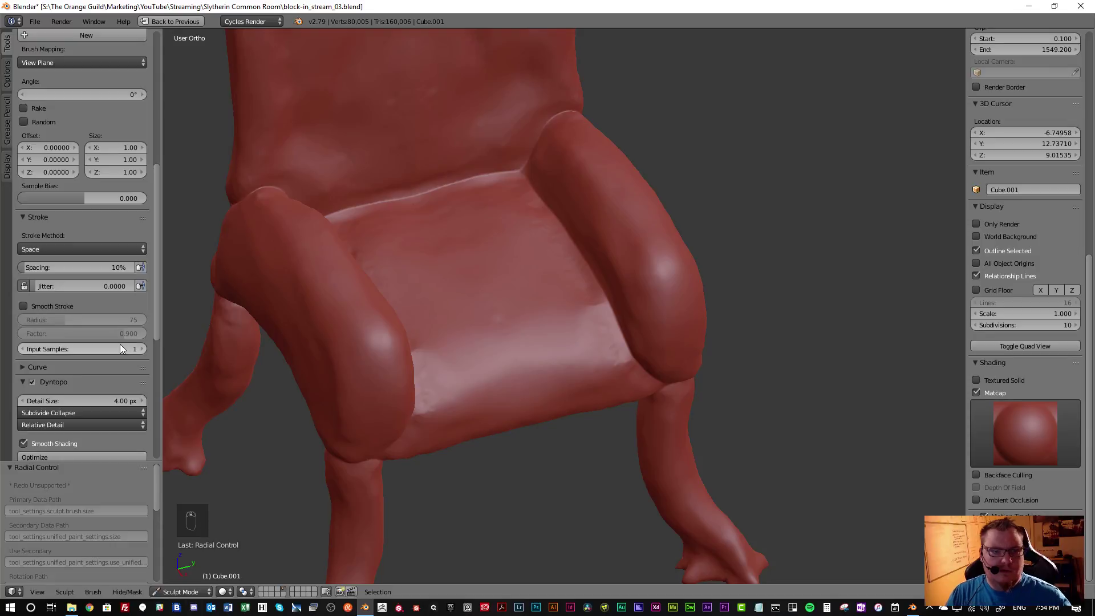
middle_click_drag(570, 222, 483, 199)
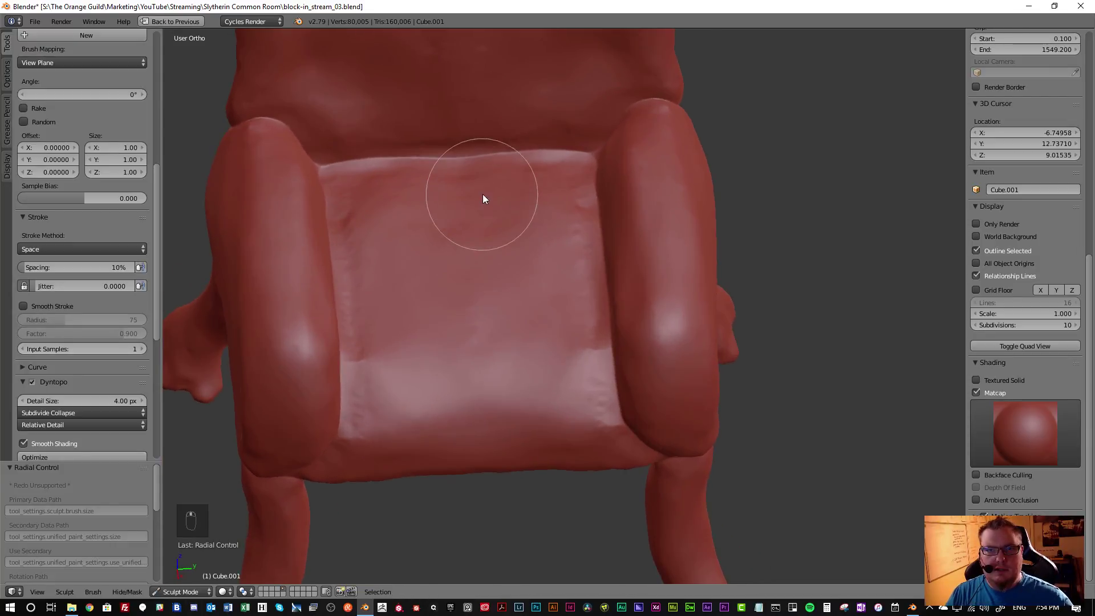
mouse_move(505, 200)
left_mouse_down()
mouse_move(523, 258)
mouse_move(471, 207)
mouse_move(489, 276)
mouse_move(521, 308)
mouse_move(486, 314)
mouse_move(491, 391)
mouse_move(525, 430)
mouse_move(562, 420)
mouse_move(534, 329)
mouse_move(533, 281)
mouse_move(462, 228)
mouse_move(420, 250)
mouse_move(406, 320)
mouse_move(451, 252)
mouse_move(430, 327)
mouse_move(429, 302)
left_mouse_up()
Smooth the inflated seat cushion across its top and rounded front edge
mouse_move(430, 294)
left_mouse_down("shift")
mouse_move(473, 265)
mouse_move(455, 214)
mouse_move(478, 228)
mouse_move(379, 211)
mouse_move(393, 193)
mouse_move(483, 193)
mouse_move(560, 364)
mouse_move(542, 425)
mouse_move(426, 445)
mouse_move(587, 452)
mouse_move(569, 454)
mouse_move(528, 428)
mouse_move(402, 442)
mouse_move(514, 440)
mouse_move(499, 420)
left_mouse_up("shift")
mouse_move(500, 420)
middle_mouse_down()
mouse_move(489, 318)
mouse_move(484, 330)
middle_mouse_up()
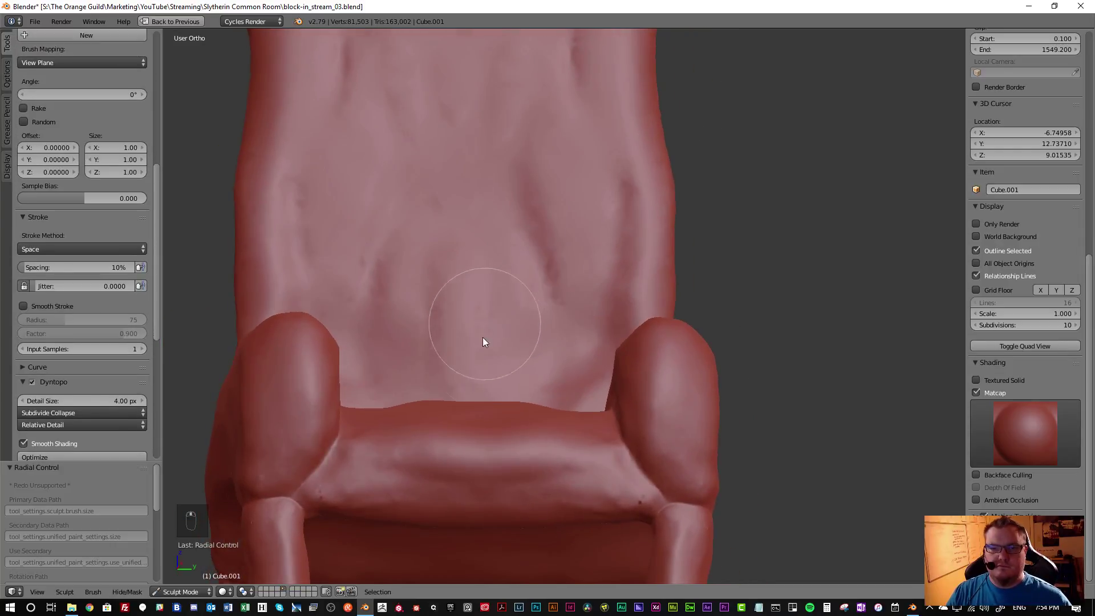
mouse_move(583, 479)
left_mouse_down("shift")
mouse_move(477, 484)
mouse_move(600, 484)
mouse_move(486, 480)
mouse_move(588, 481)
mouse_move(532, 444)
mouse_move(484, 430)
mouse_move(548, 423)
mouse_move(499, 421)
left_mouse_up("shift")
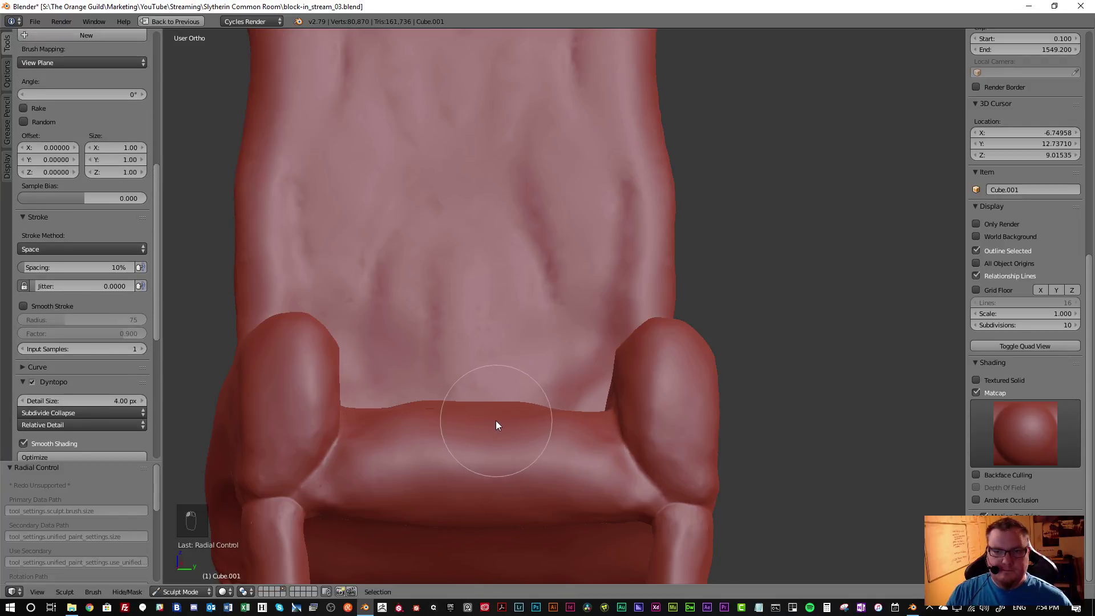
middle_click_drag(496, 419, 480, 462)
mouse_move(523, 421)
left_mouse_down("shift")
mouse_move(553, 422)
mouse_move(525, 392)
mouse_move(569, 409)
mouse_move(434, 412)
left_mouse_up("shift")
mouse_move(422, 407)
left_mouse_down("shift")
mouse_move(408, 402)
mouse_move(451, 448)
left_mouse_up("shift")
Examine the seat cushion and the backrest's front surface with the whole chair in view
scroll(467, 457, "down", 5)
middle_click_drag(484, 409, 505, 385)
scroll(479, 362, "up", 3)
scroll(552, 464, "up", 2)
scroll(529, 343, "down", 5)
middle_click_drag(530, 344, 546, 274)
middle_click_drag(565, 318, 522, 339, "shift")
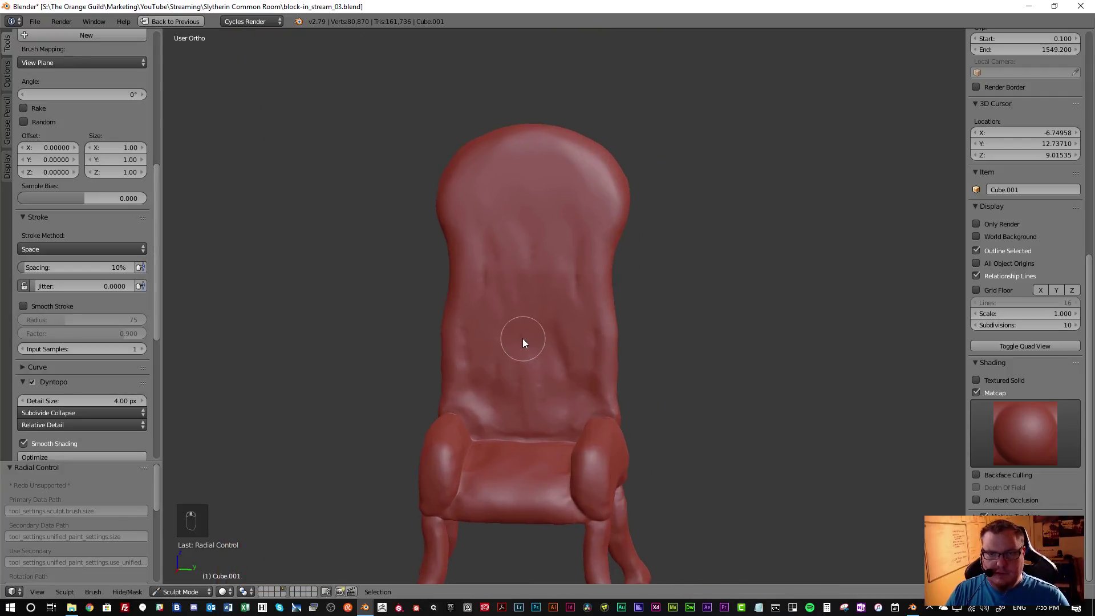
scroll(537, 341, "up", 2)
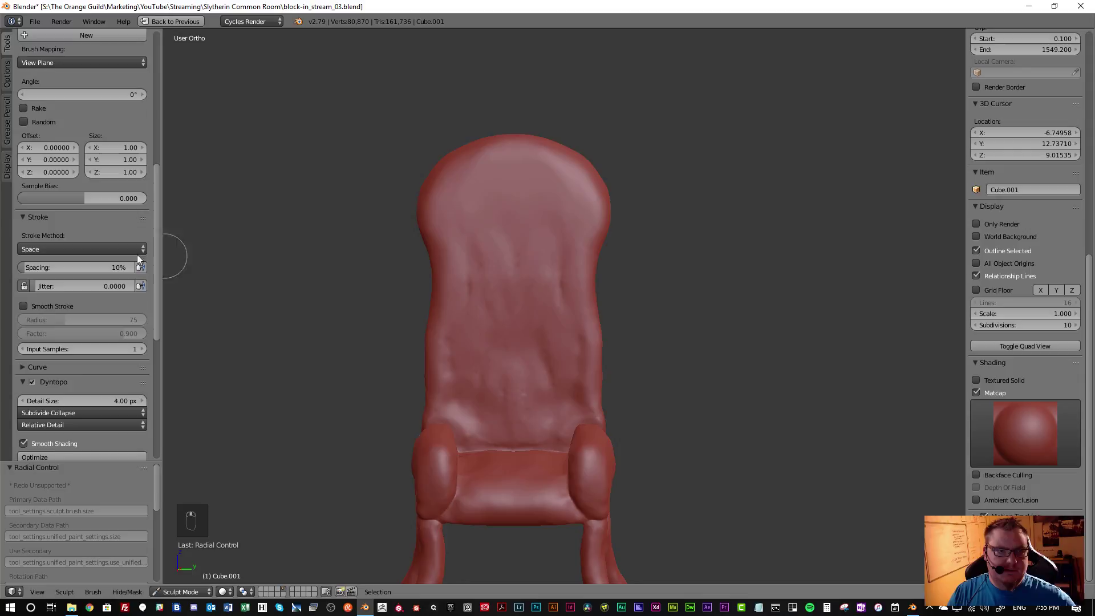
scroll(548, 310, "up", 3)
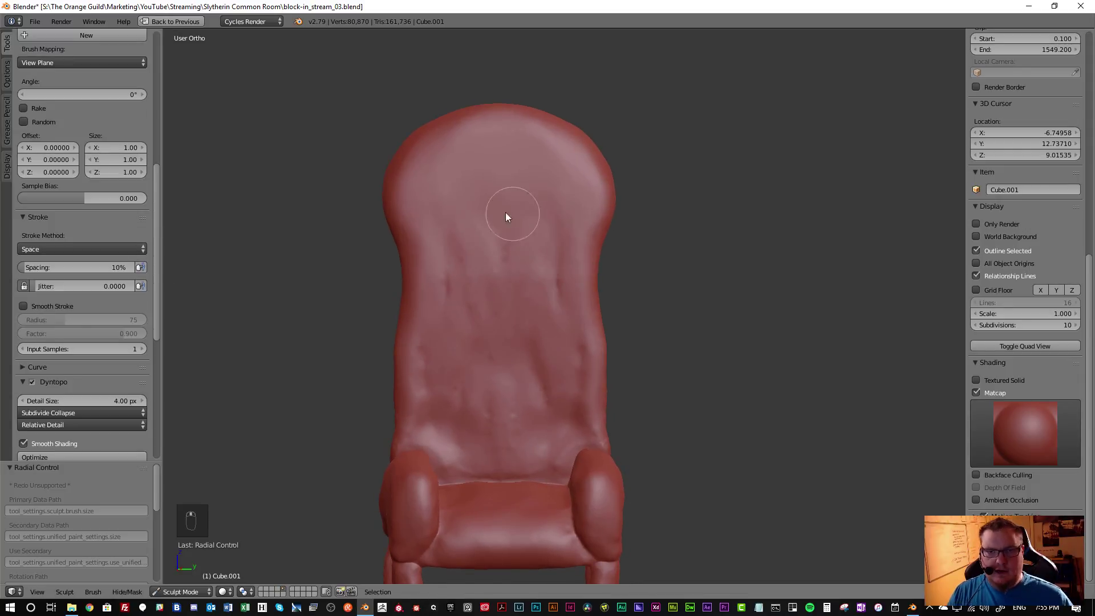
middle_click_drag(512, 340, 545, 341, "shift")
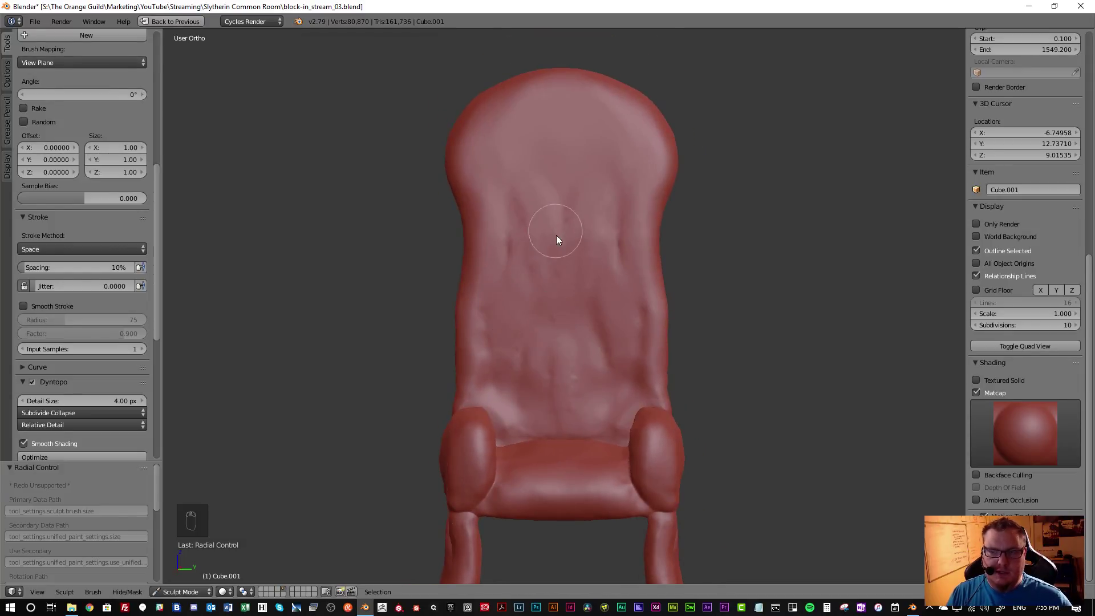
Set the Inflate brush radius to 0.41, then inflate and smooth the upper backrest into a padded cushion
scroll(57, 187, "up", 14)
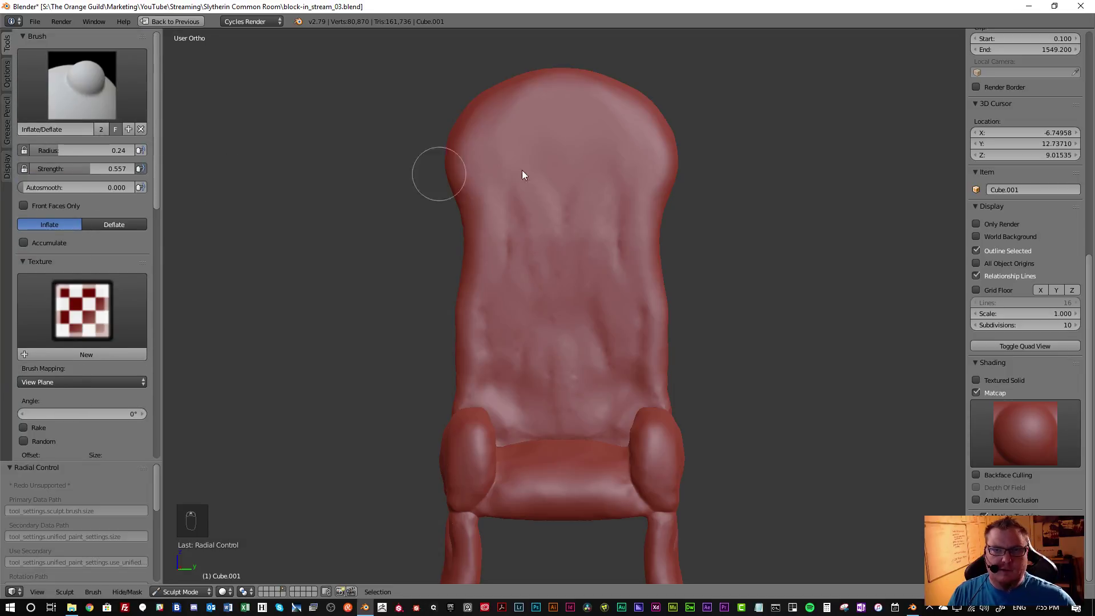
key("f")
left_click(592, 239)
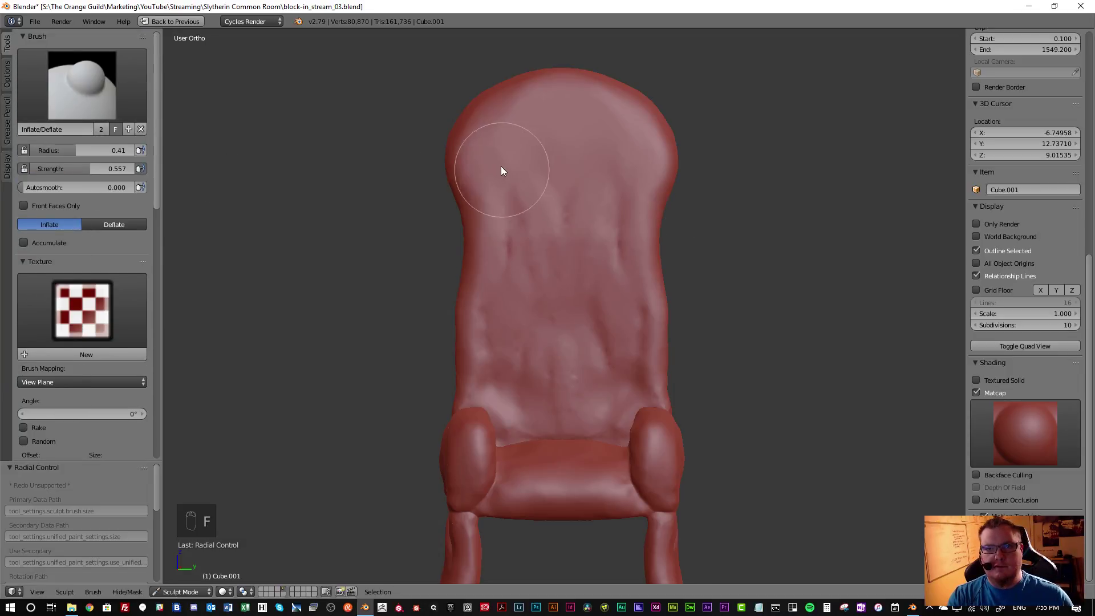
mouse_move(549, 125)
left_mouse_down()
mouse_move(586, 142)
mouse_move(521, 169)
mouse_move(530, 186)
mouse_move(571, 180)
mouse_move(578, 214)
mouse_move(597, 138)
mouse_move(608, 142)
mouse_move(574, 145)
mouse_move(572, 113)
mouse_move(591, 122)
mouse_move(583, 219)
mouse_move(552, 231)
mouse_move(553, 179)
mouse_move(571, 199)
mouse_move(621, 180)
mouse_move(631, 154)
mouse_move(587, 228)
left_mouse_up()
key("shift+s")
key("i")
Inflate the middle and lower backrest and smooth out its uneven front surface
mouse_move(583, 285)
left_mouse_down()
mouse_move(564, 279)
mouse_move(609, 327)
mouse_move(552, 349)
mouse_move(594, 318)
mouse_move(560, 281)
mouse_move(621, 308)
mouse_move(626, 378)
mouse_move(593, 416)
mouse_move(567, 380)
mouse_move(569, 308)
mouse_move(598, 387)
mouse_move(552, 354)
mouse_move(562, 301)
mouse_move(603, 312)
mouse_move(601, 277)
mouse_move(601, 383)
mouse_move(580, 402)
mouse_move(541, 411)
left_mouse_up()
key("shift+s")
key("i")
key("shift+s")
key("i")
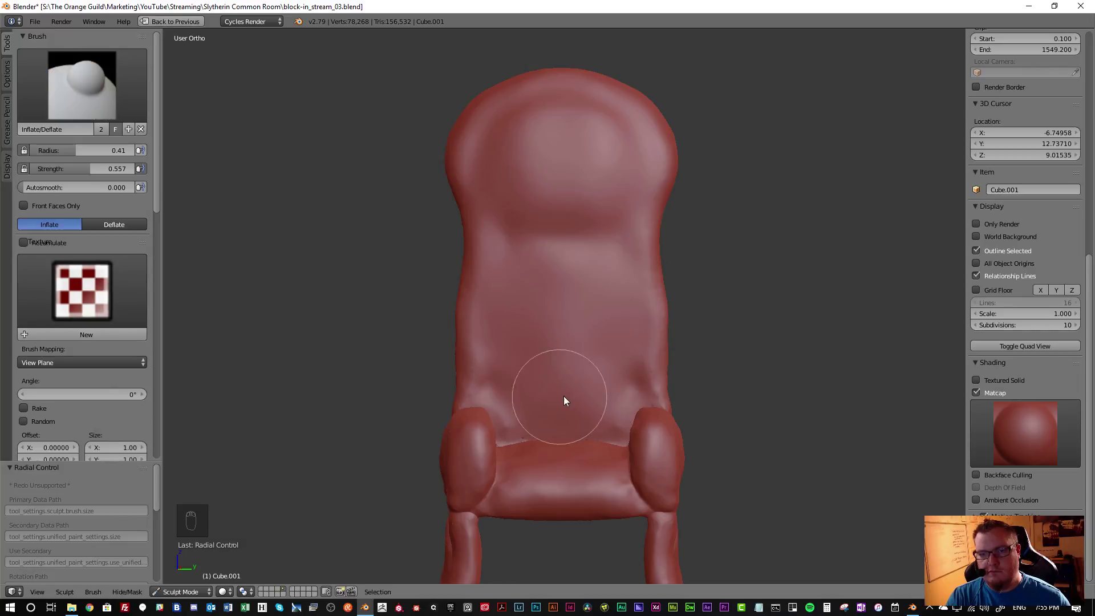
Reduce the Inflate brush radius to 0.20 and puff up the backrest's lower corners near the armrests
middle_click_drag(582, 317, 581, 371)
scroll(581, 374, "up", 3)
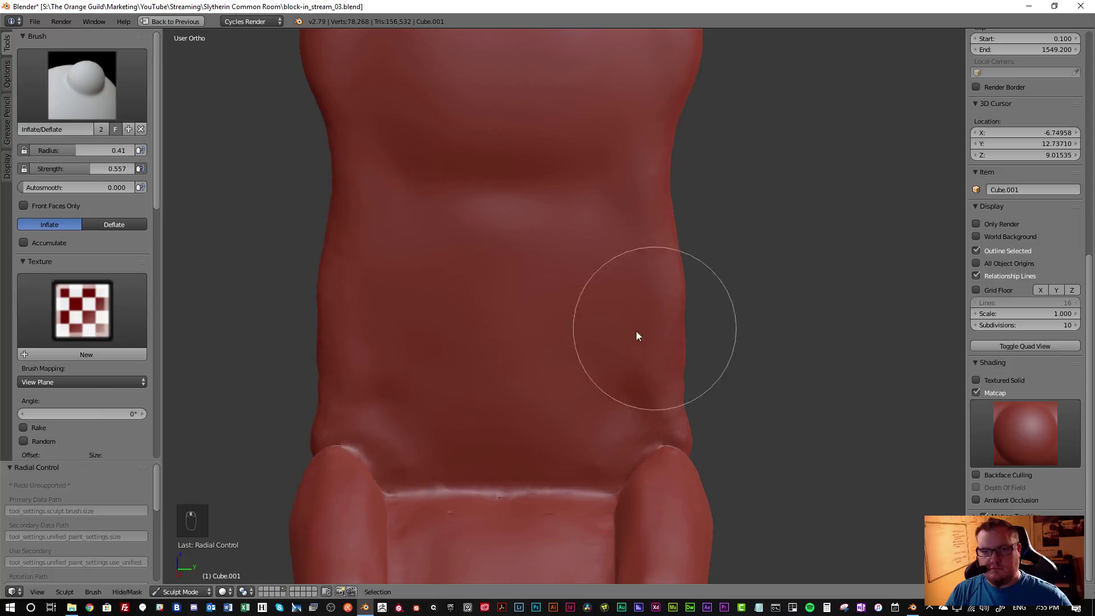
key("bracketleft")
key("bracketleft")
key("bracketleft")
key("bracketleft")
key("bracketleft")
key("bracketleft")
key("bracketleft")
key("bracketleft")
key("bracketleft")
key("bracketleft")
key("bracketleft")
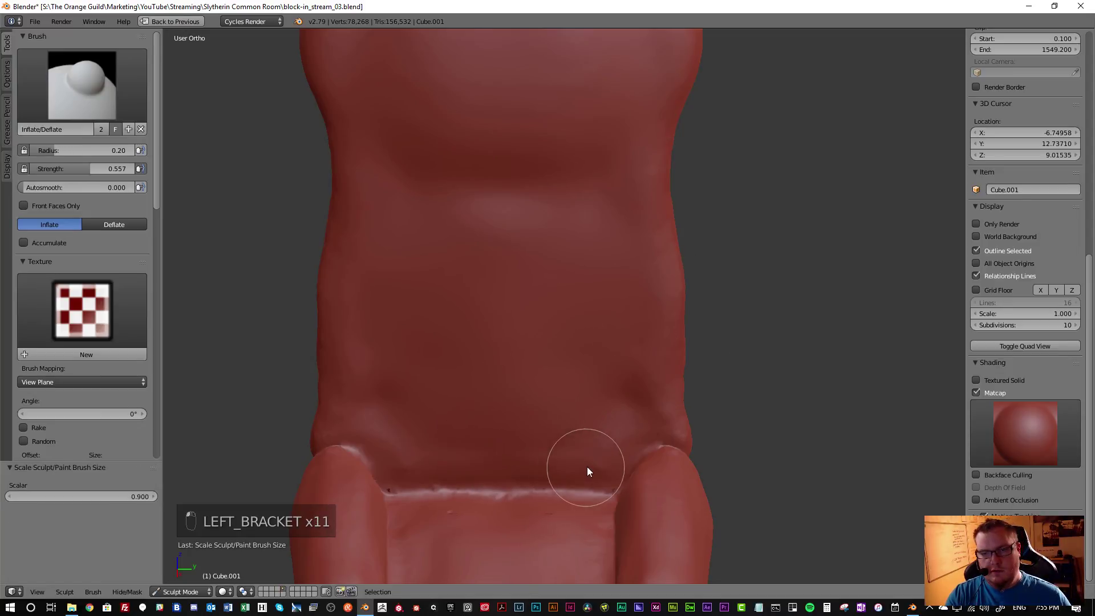
left_click_drag(614, 430, 580, 465)
Enlarge the brush radius to 0.34, inflate the lower middle of the backrest and smooth its sides
key("bracketright")
key("bracketright")
key("bracketright")
key("bracketright")
key("bracketright")
mouse_move(556, 400)
left_mouse_down()
mouse_move(530, 401)
mouse_move(538, 384)
mouse_move(550, 395)
mouse_move(583, 348)
left_mouse_up()
mouse_move(610, 271)
left_mouse_down()
mouse_move(590, 367)
mouse_move(549, 299)
mouse_move(540, 231)
mouse_move(557, 293)
mouse_move(582, 325)
mouse_move(574, 379)
mouse_move(531, 408)
mouse_move(611, 382)
left_mouse_up()
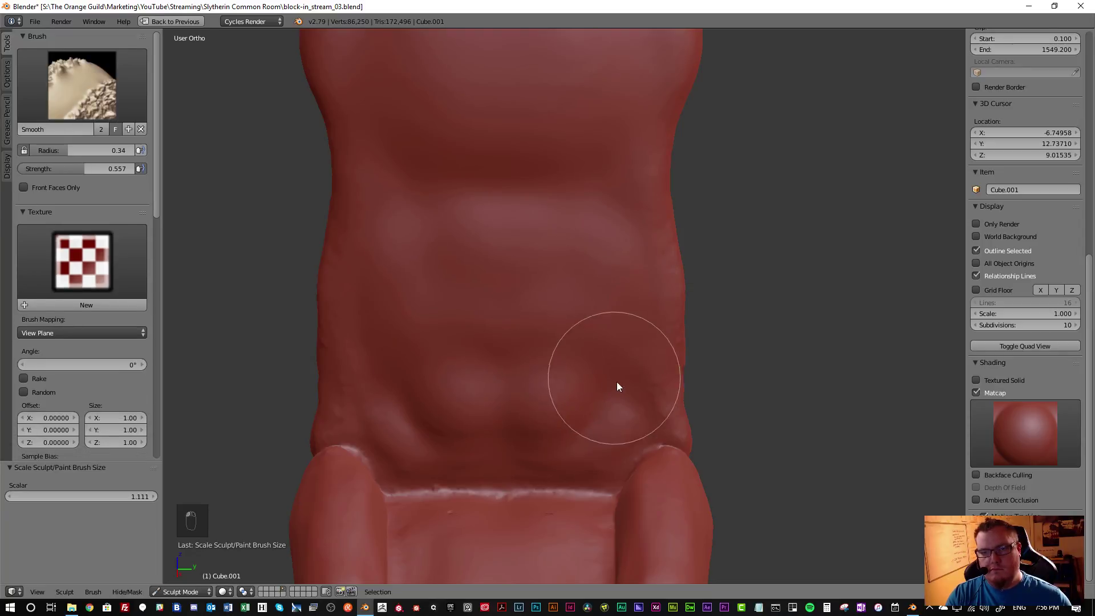
Resize the Inflate brush and puff up the sides of the middle backrest cushion
key("bracketleft")
key("bracketleft")
key("bracketleft")
key("bracketleft")
key("bracketleft")
key("bracketleft")
key("bracketleft")
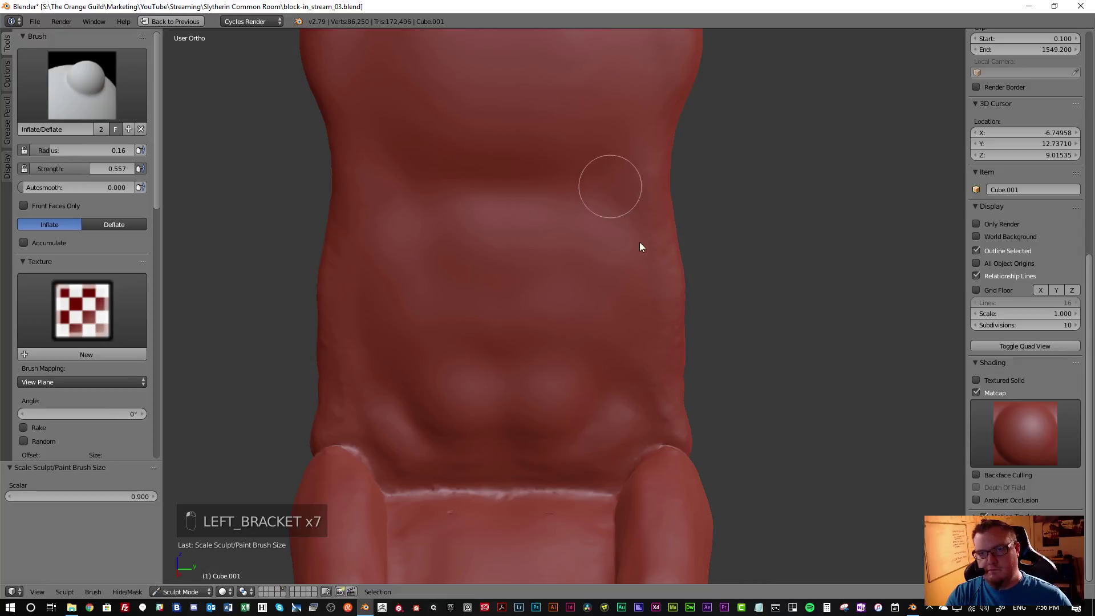
key("bracketright")
key("bracketright")
key("bracketright")
key("bracketright")
key("bracketright")
key("bracketright")
mouse_move(630, 183)
left_mouse_down()
mouse_move(653, 289)
mouse_move(652, 360)
mouse_move(663, 334)
left_mouse_up()
Set the Inflate brush radius to 0.37, fill out the lower backrest and smooth the uneven front surface
key("bracketright")
key("bracketright")
key("bracketright")
key("bracketright")
key("bracketright")
key("bracketright")
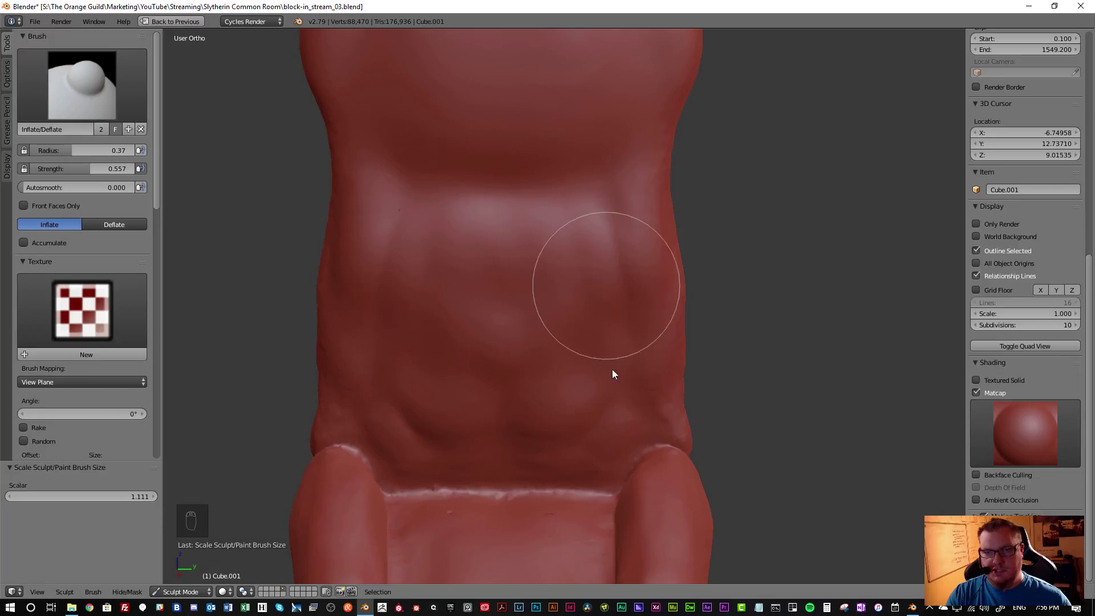
left_click_drag(607, 311, 589, 420)
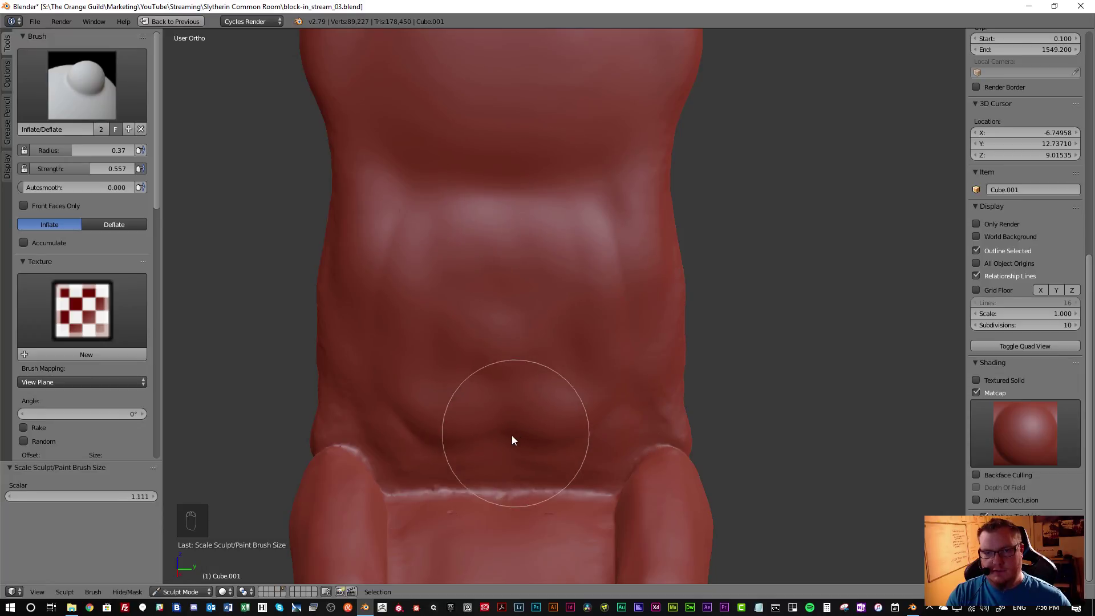
mouse_move(502, 370)
left_mouse_down()
mouse_move(550, 374)
mouse_move(557, 420)
mouse_move(623, 428)
mouse_move(614, 443)
left_mouse_up()
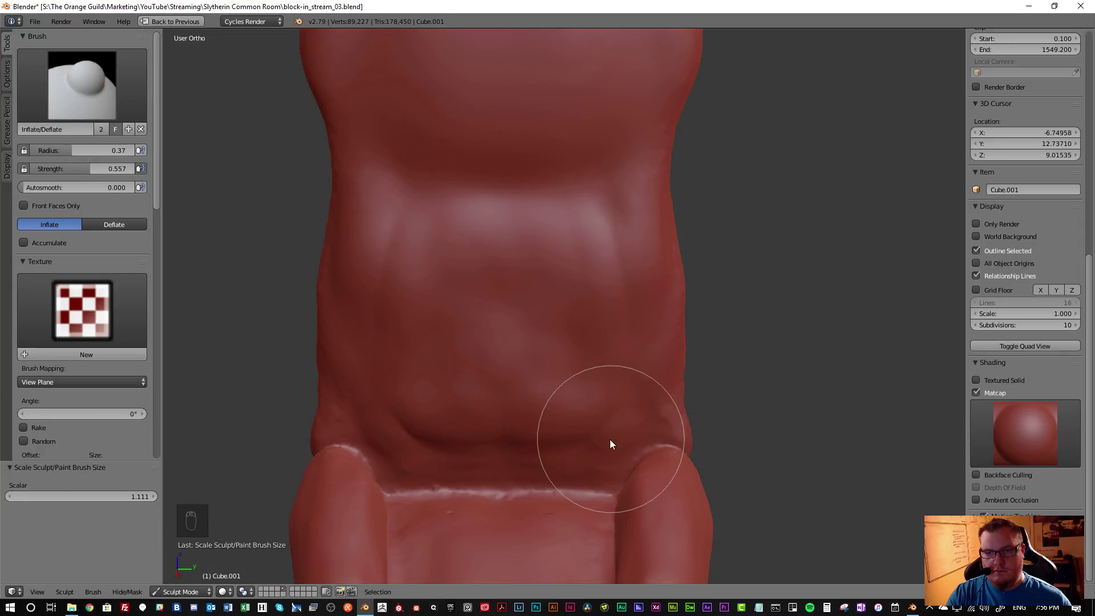
key("s")
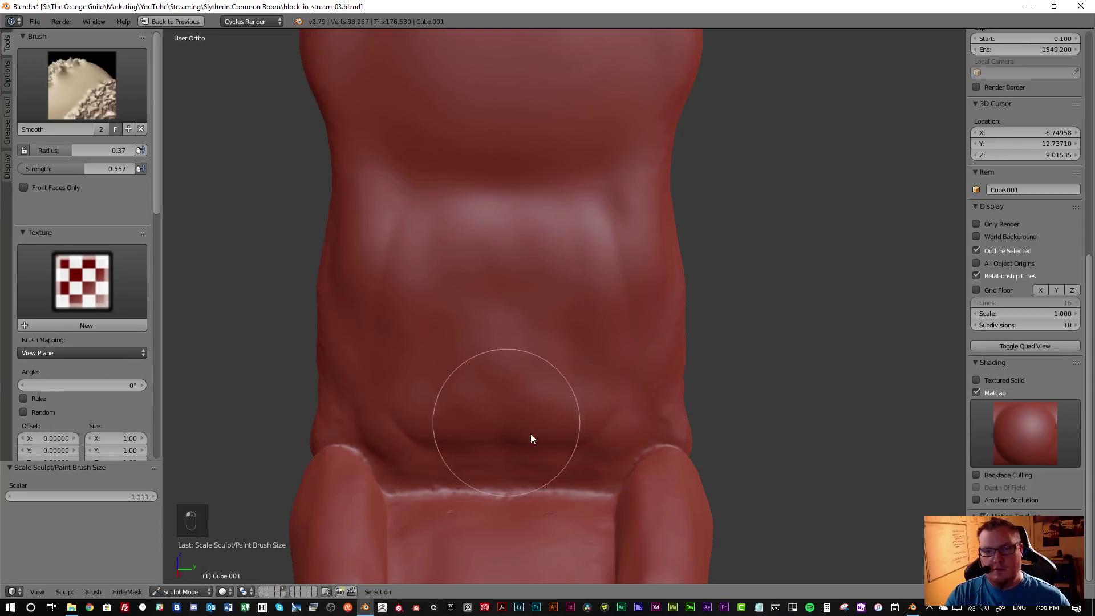
mouse_move(638, 310)
left_mouse_down()
mouse_move(558, 227)
mouse_move(496, 425)
mouse_move(541, 347)
mouse_move(526, 430)
left_mouse_up()
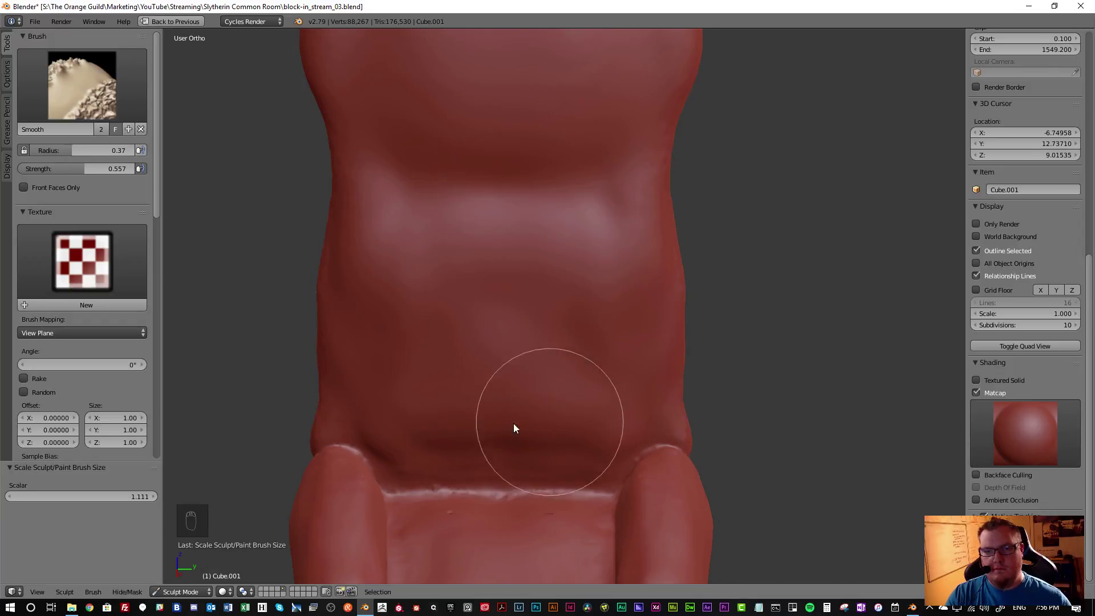
Set the Inflate brush radius to 0.14, puff up the backrest's bottom edge along the seat and armrests, and smooth it
key("i")
key("bracketleft")
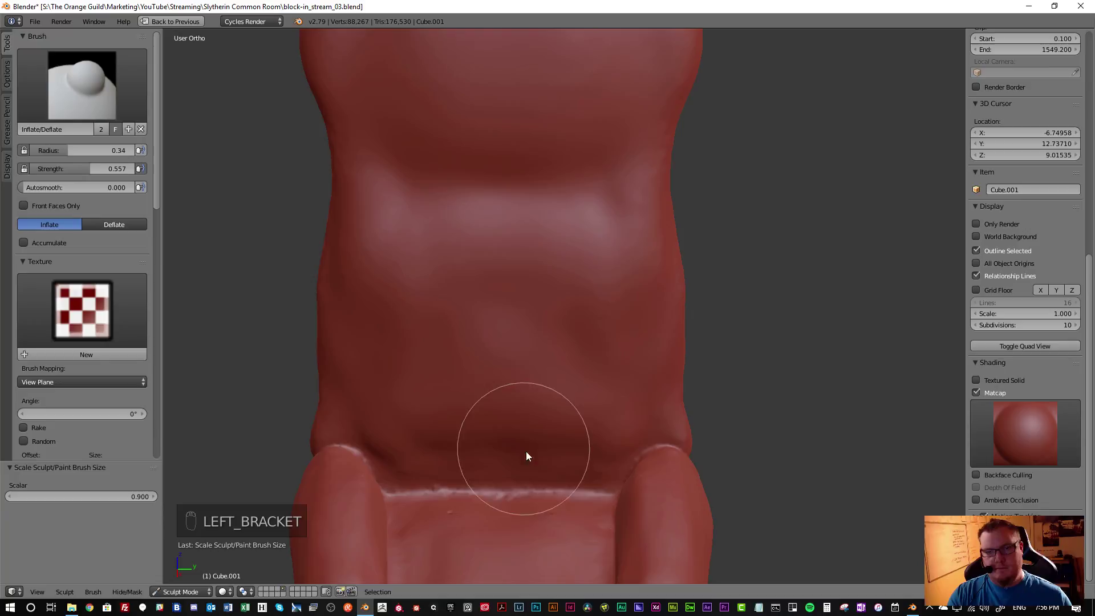
key("bracketleft")
key("bracketleft")
key("bracketleft")
key("bracketleft")
key("bracketleft")
key("bracketleft")
key("bracketleft")
key("bracketleft")
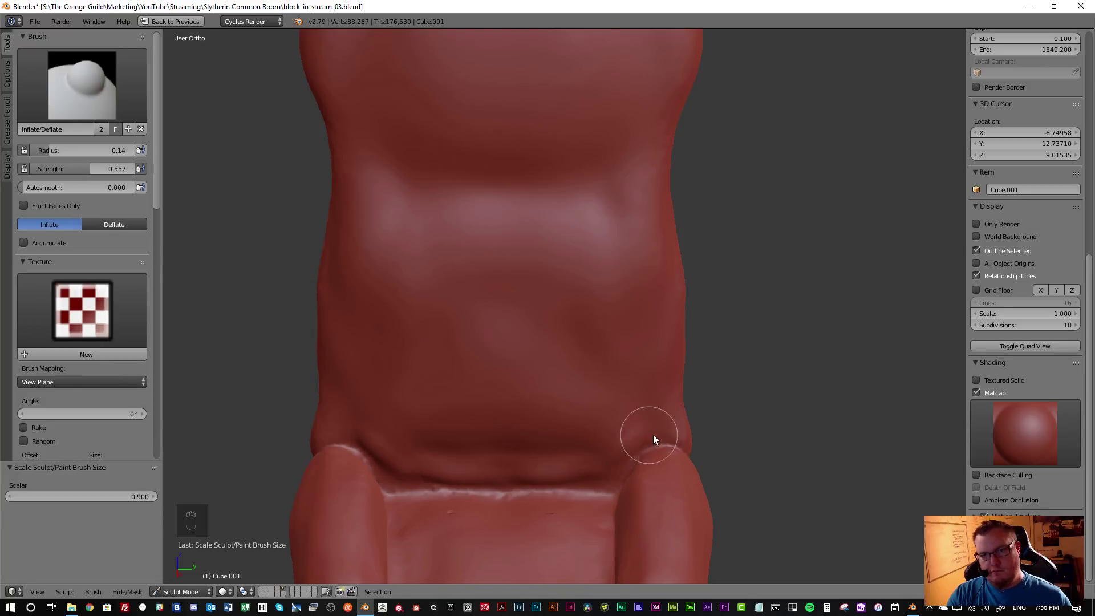
left_click_drag(642, 444, 627, 462)
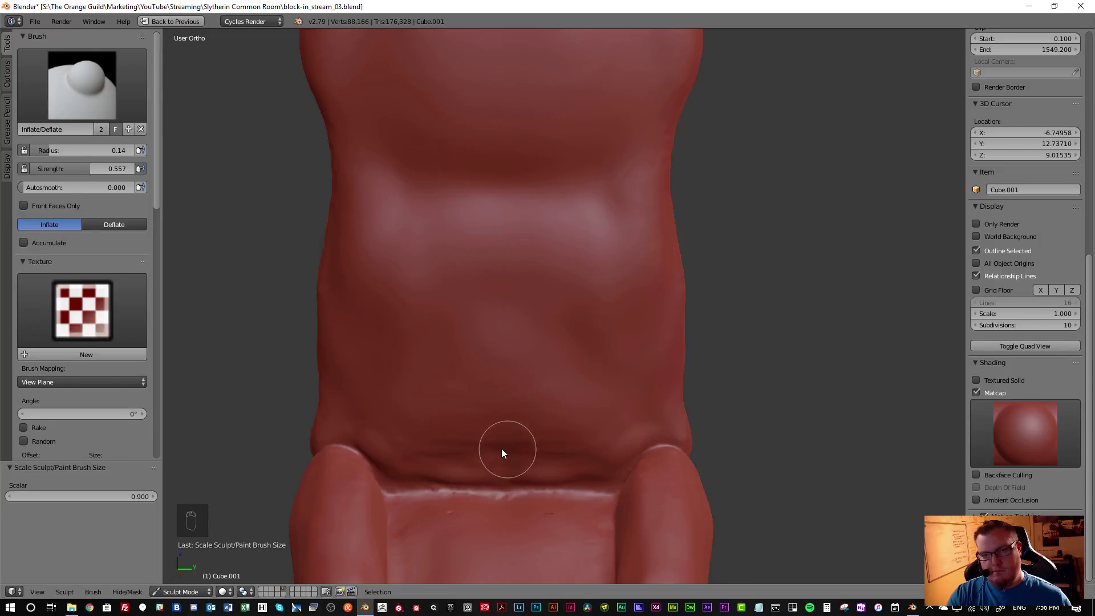
key("shift+s")
mouse_move(563, 446)
left_mouse_down()
mouse_move(596, 460)
mouse_move(571, 438)
mouse_move(480, 441)
mouse_move(616, 449)
left_mouse_up()
key("i")
Carve a seam with the Crease brush between the upper and lower backrest cushions, extending it around the sides
scroll(513, 424, "down", 10)
mouse_move(528, 401)
middle_mouse_down()
mouse_move(540, 404)
mouse_move(492, 394)
mouse_move(518, 399)
middle_mouse_up()
scroll(531, 379, "up", 5)
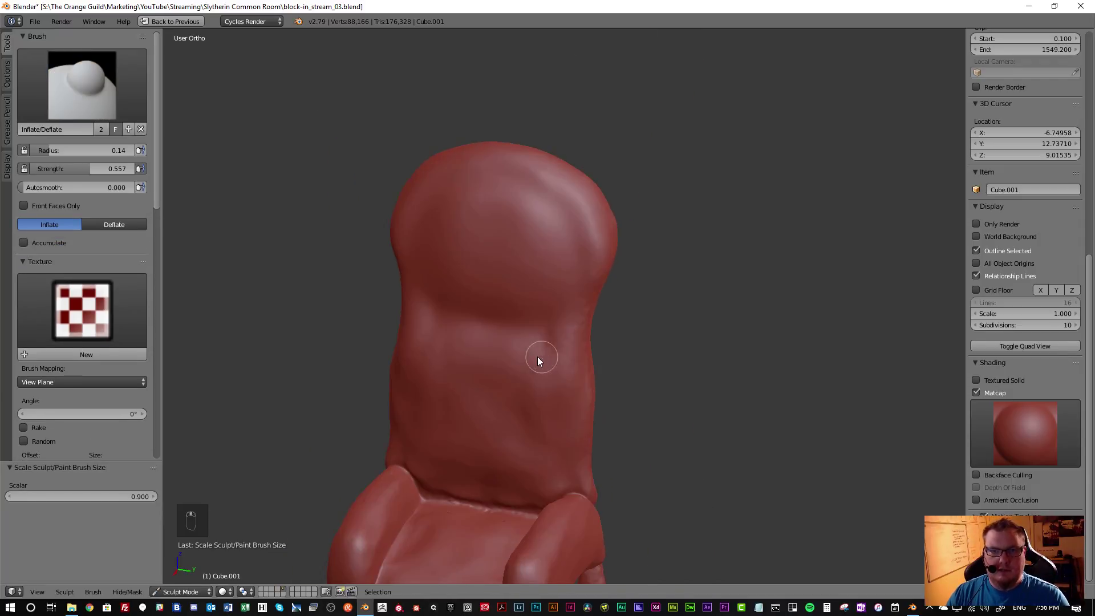
left_click(85, 91)
left_click(190, 154)
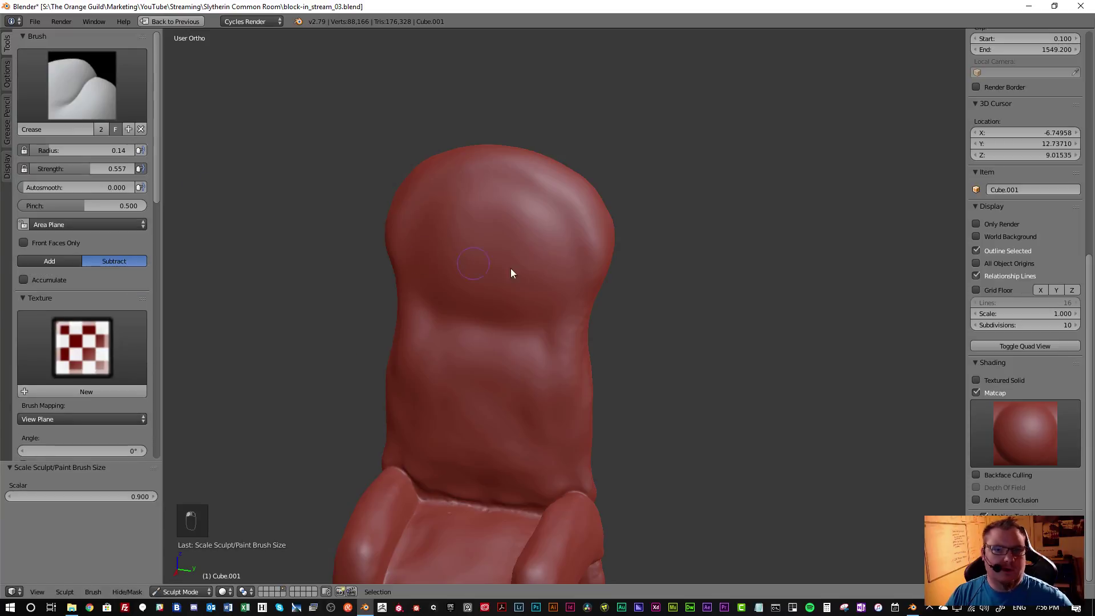
left_click_drag(483, 321, 556, 327)
middle_click_drag(577, 332, 550, 335)
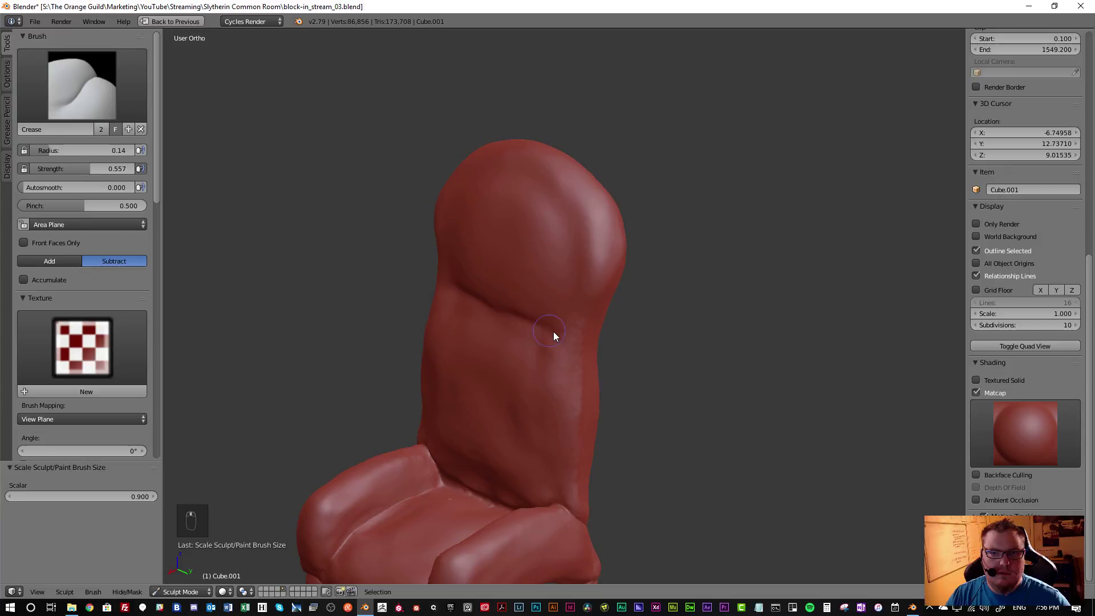
left_click_drag(533, 324, 628, 325)
mouse_move(628, 325)
middle_mouse_down()
mouse_move(585, 320)
mouse_move(589, 334)
middle_mouse_up()
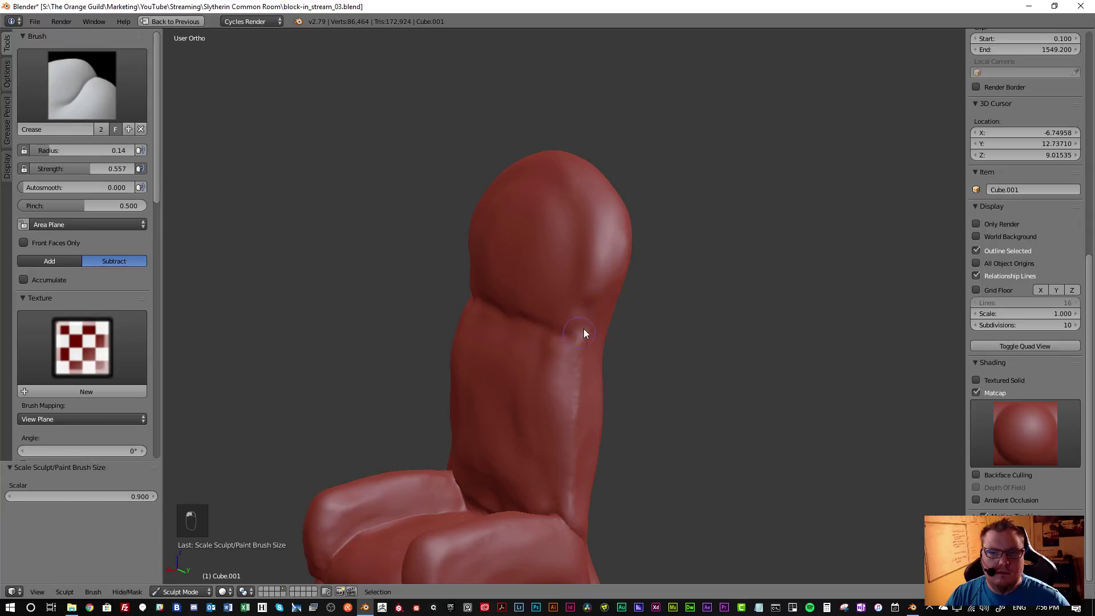
left_click_drag(576, 333, 495, 316)
middle_click_drag(495, 316, 545, 328)
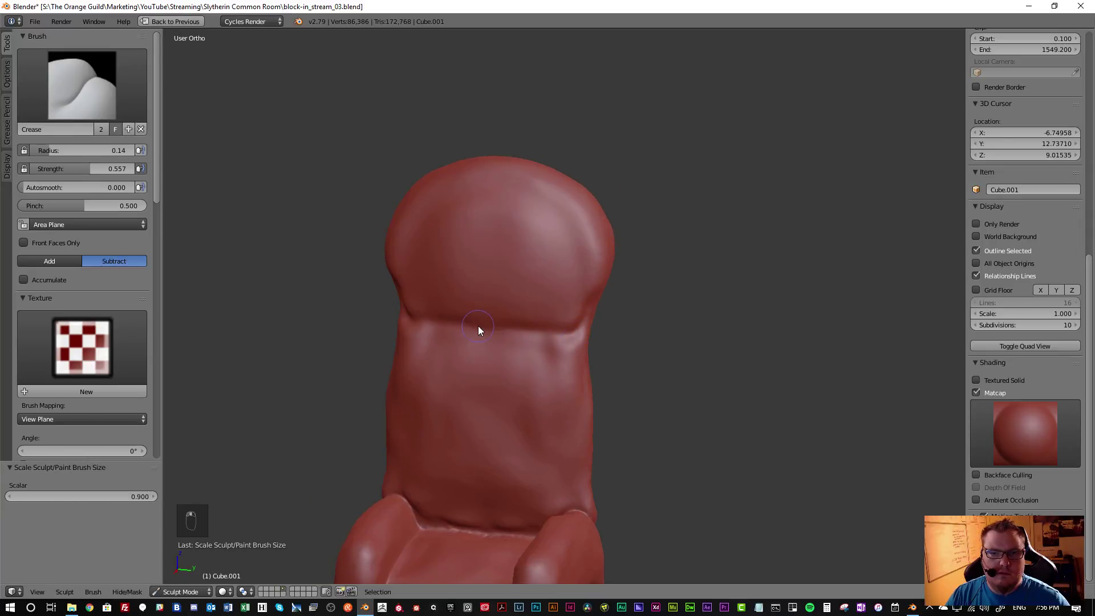
left_click_drag(485, 330, 604, 350)
Reduce the Crease brush radius to 0.03 for carving a fine seam on the upper backrest cushion
mouse_move(516, 342)
middle_mouse_down()
mouse_move(445, 334)
mouse_move(498, 394)
mouse_move(602, 365)
mouse_move(547, 365)
middle_mouse_up()
scroll(445, 335, "down", 4)
scroll(514, 319, "up", 5)
mouse_move(499, 283)
middle_mouse_down()
mouse_move(542, 328)
mouse_move(564, 300)
mouse_move(500, 330)
middle_mouse_up()
scroll(573, 278, "up", 2)
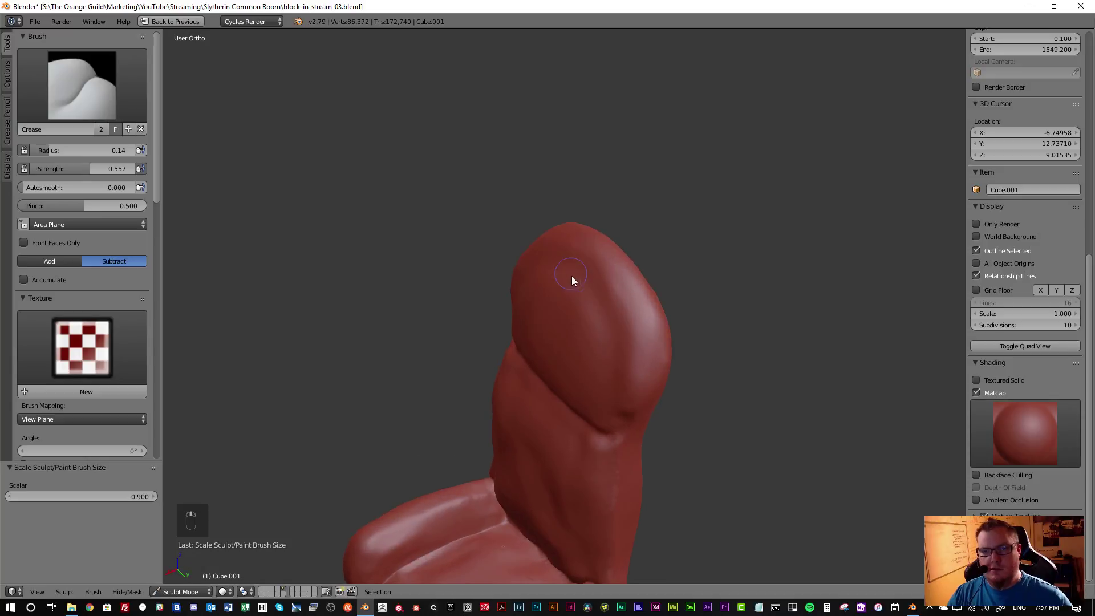
key("bracketleft")
key("bracketleft")
key("bracketleft")
key("bracketleft")
key("bracketleft")
key("bracketleft")
key("bracketleft")
key("bracketleft")
key("bracketleft")
key("bracketleft")
key("bracketleft")
key("bracketleft")
key("bracketleft")
key("bracketleft")
key("bracketleft")
key("bracketleft")
key("bracketleft")
key("bracketleft")
key("bracketleft")
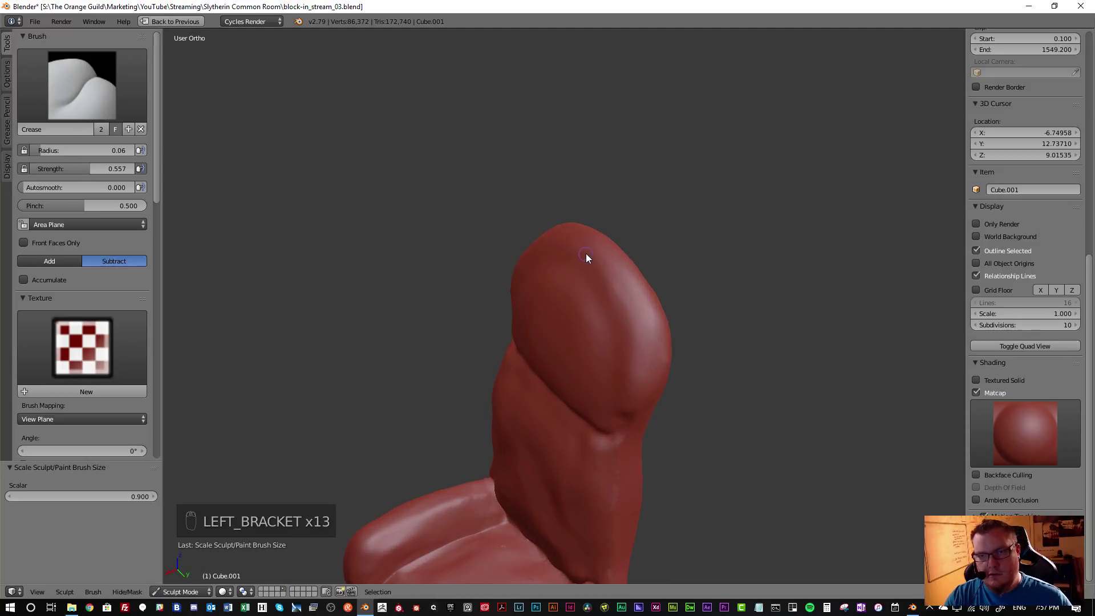
key("bracketleft")
key("bracketleft")
key("bracketleft")
key("bracketleft")
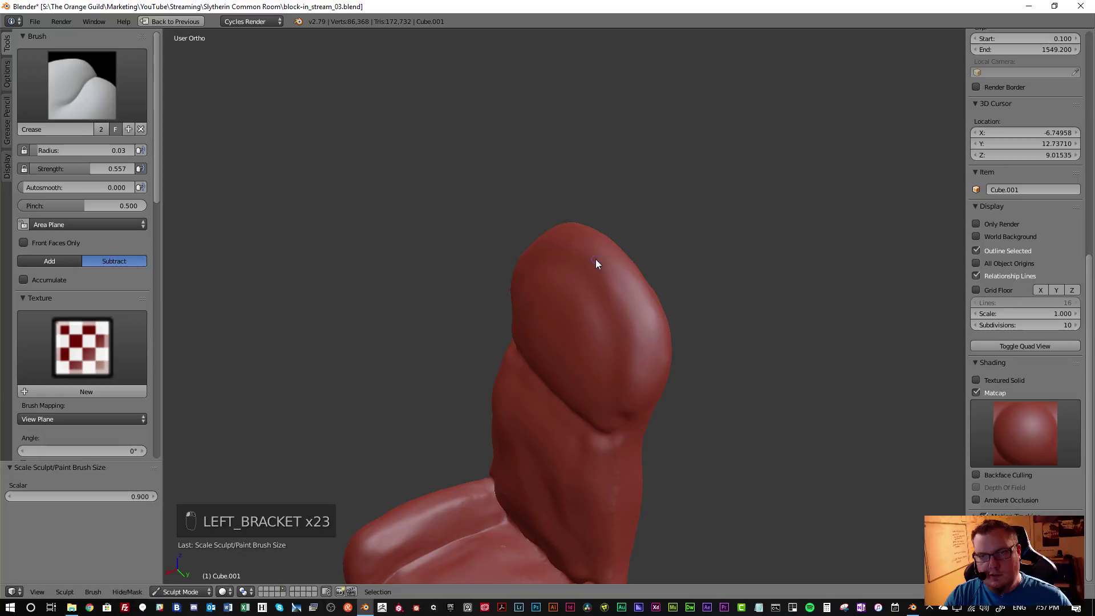
left_click_drag(588, 254, 616, 282)
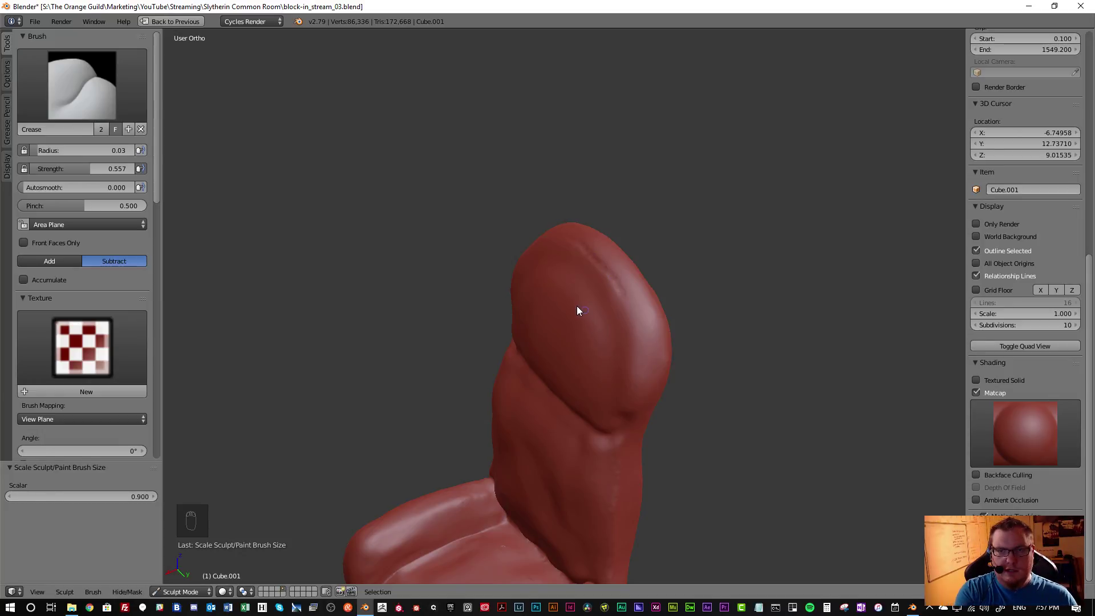
key("ctrl+z")
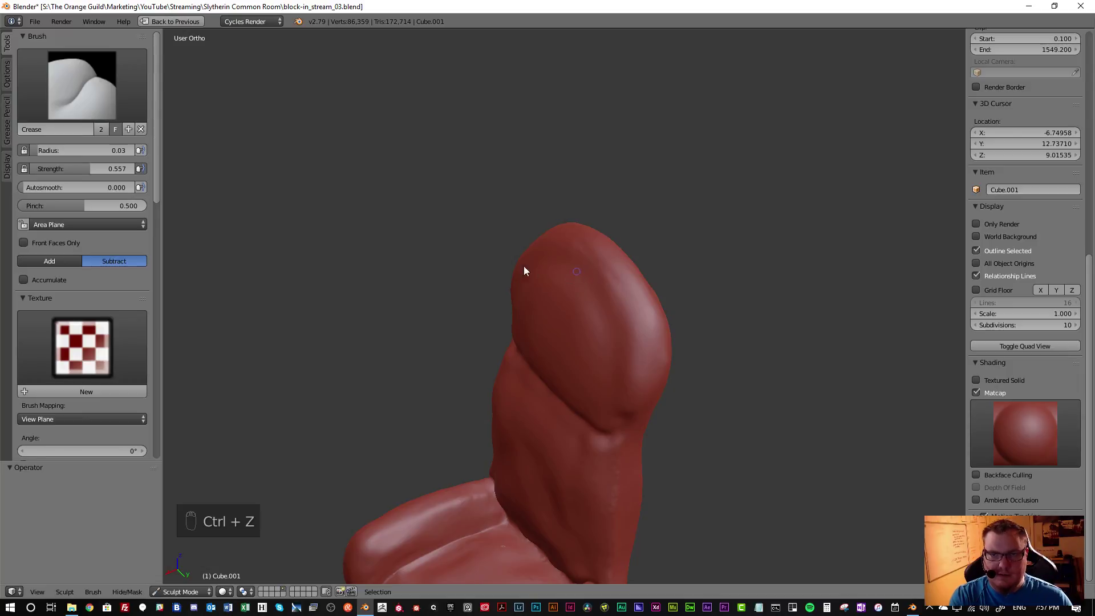
key("ctrl+z")
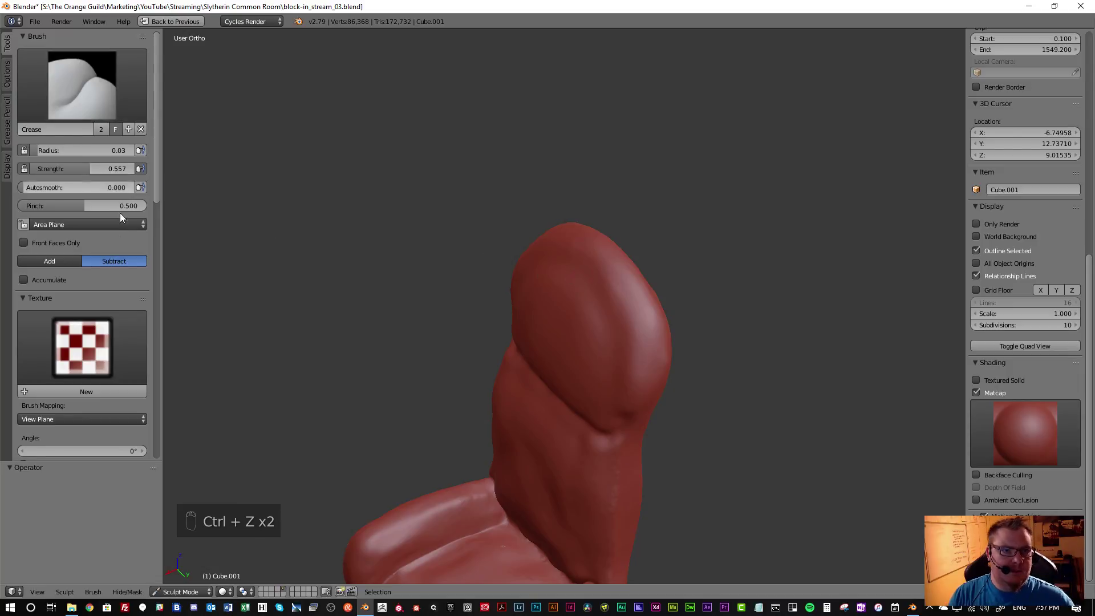
Set the Dyntopo detail size to 2 px and carve a thin seam around the upper backrest cushion's outer edge
scroll(97, 285, "down", 15)
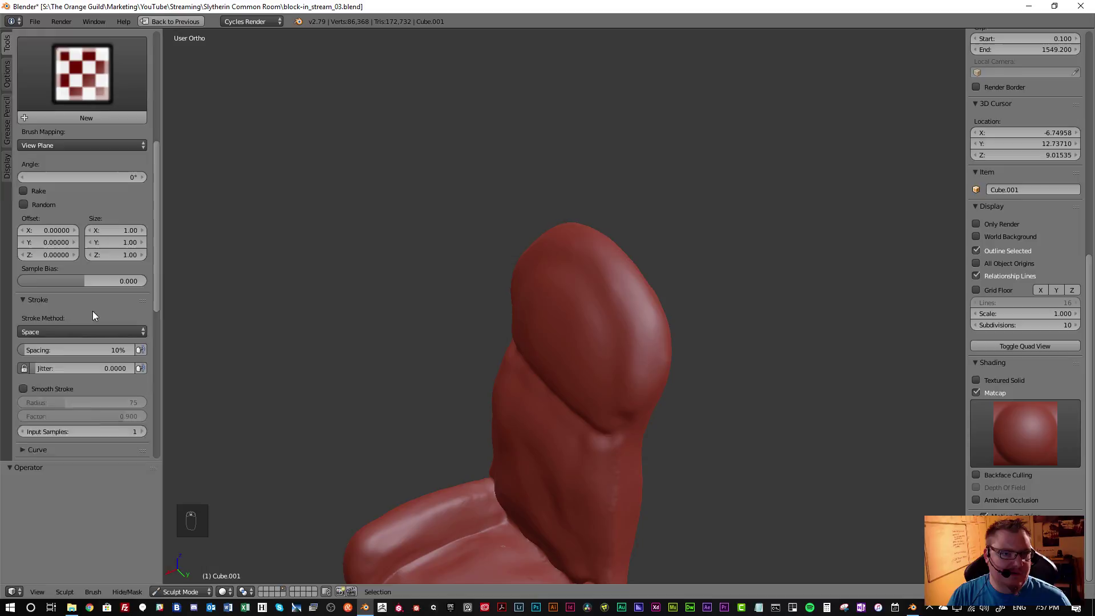
left_click(101, 368)
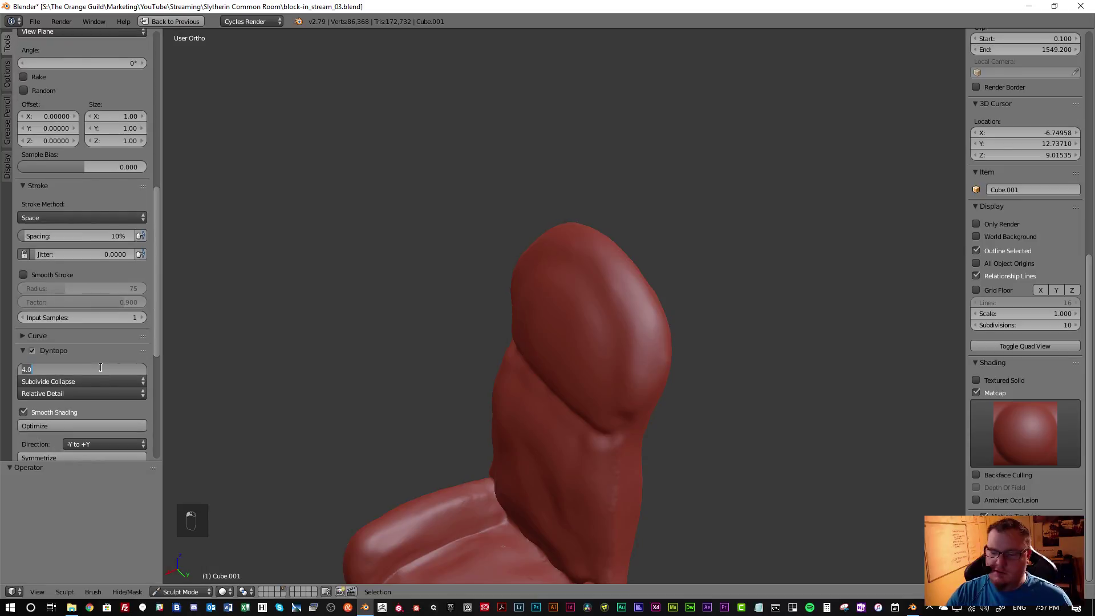
type("2")
key("Return")
scroll(576, 269, "up", 4)
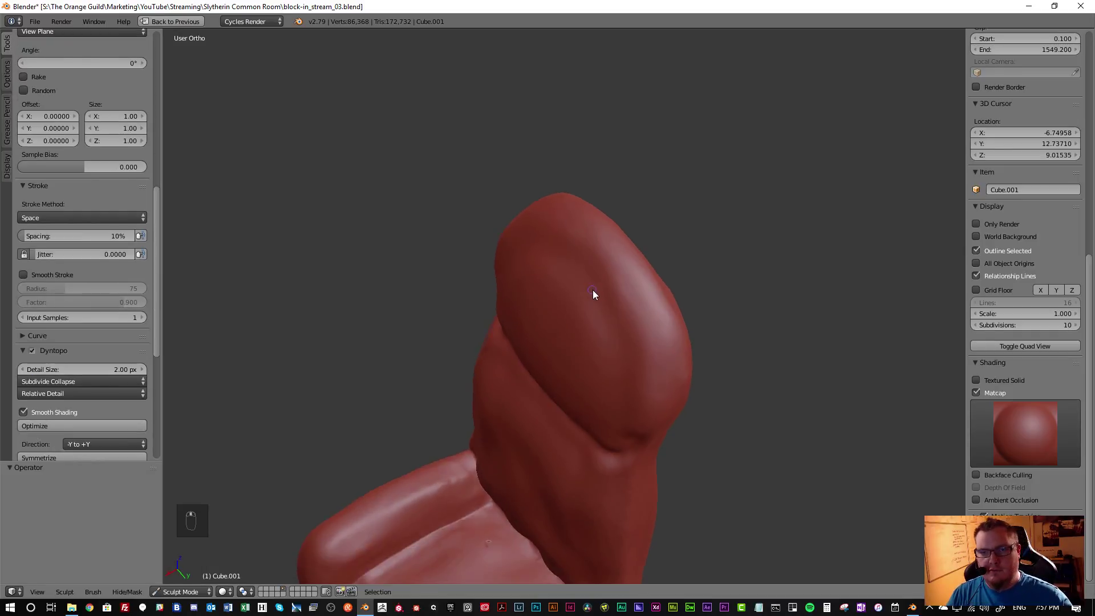
middle_click_drag(590, 266, 576, 233)
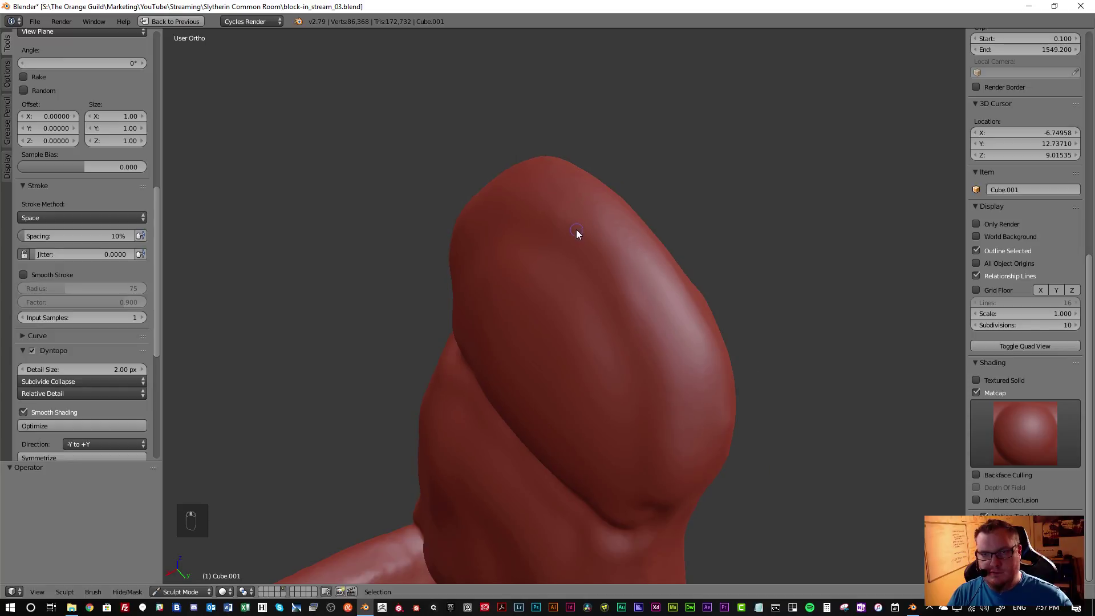
left_click_drag(621, 272, 660, 337)
left_click_drag(668, 423, 655, 487)
mouse_move(664, 425)
middle_mouse_down()
mouse_move(637, 396)
mouse_move(726, 353)
middle_mouse_up()
Sharpen the horizontal crease beneath the upper backrest cushion
scroll(619, 427, "down", 8)
mouse_move(619, 427)
middle_mouse_down()
mouse_move(618, 476)
mouse_move(608, 460)
mouse_move(453, 395)
mouse_move(608, 433)
mouse_move(593, 401)
mouse_move(631, 489)
mouse_move(620, 416)
middle_mouse_up()
scroll(621, 447, "up", 5)
scroll(625, 390, "up", 3)
left_click_drag(569, 486, 668, 490)
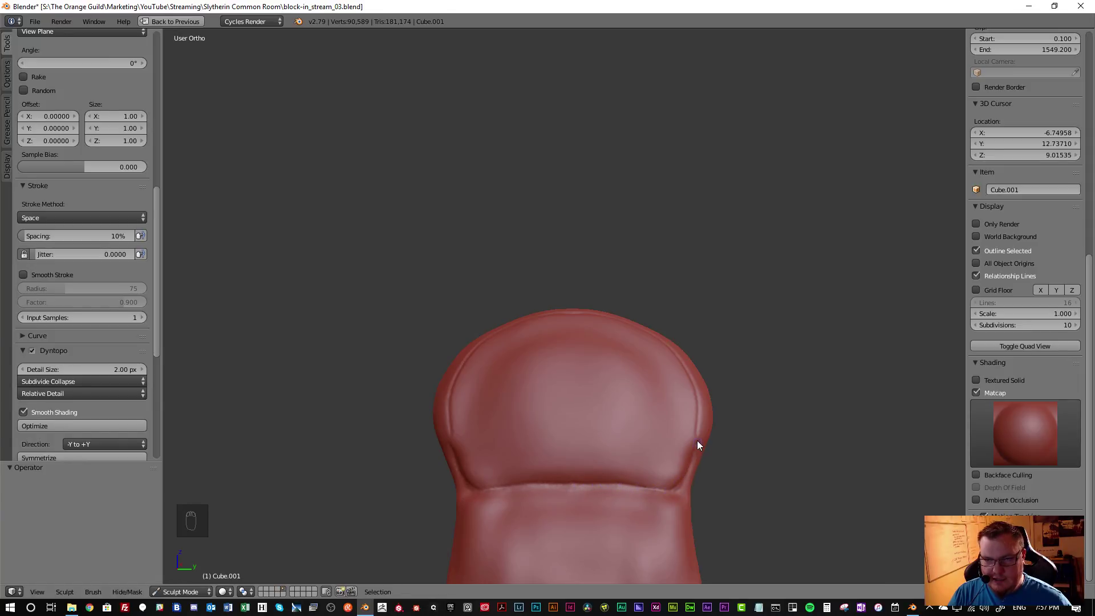
Crease the joint where the backrest meets the seat and smooth its rough edge
scroll(700, 446, "up", 1)
scroll(705, 436, "down", 2)
mouse_move(607, 458)
middle_mouse_down()
mouse_move(614, 464)
mouse_move(539, 484)
mouse_move(580, 485)
mouse_move(597, 538)
mouse_move(573, 516)
mouse_move(546, 438)
mouse_move(552, 451)
mouse_move(547, 352)
mouse_move(587, 414)
mouse_move(563, 433)
middle_mouse_up()
scroll(545, 438, "down", 2)
scroll(583, 338, "up", 5)
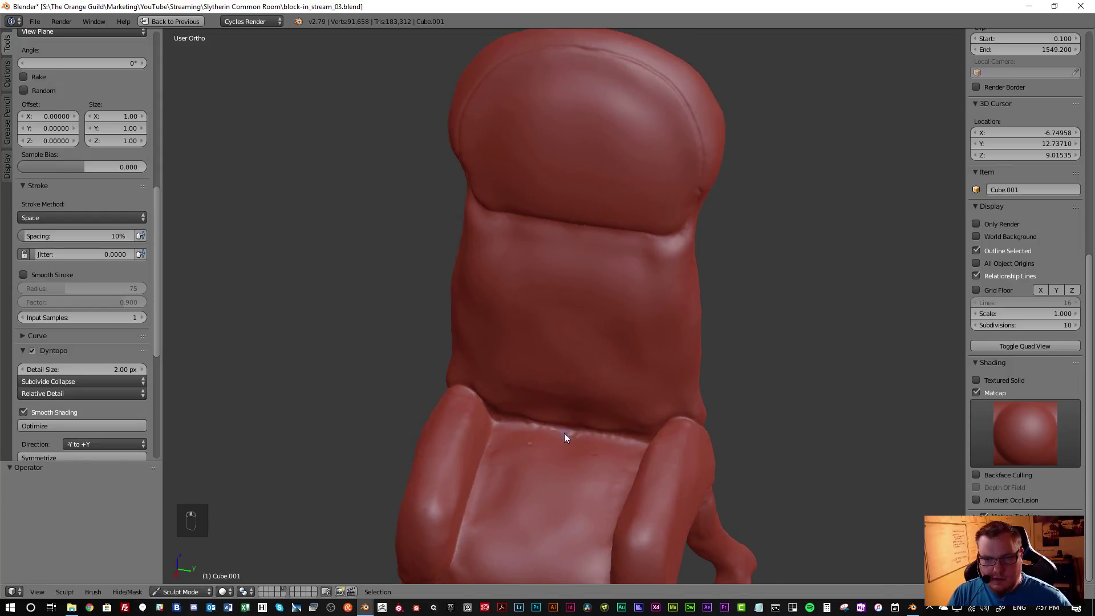
left_click_drag(598, 433, 629, 440)
left_click_drag(571, 423, 626, 429, "shift")
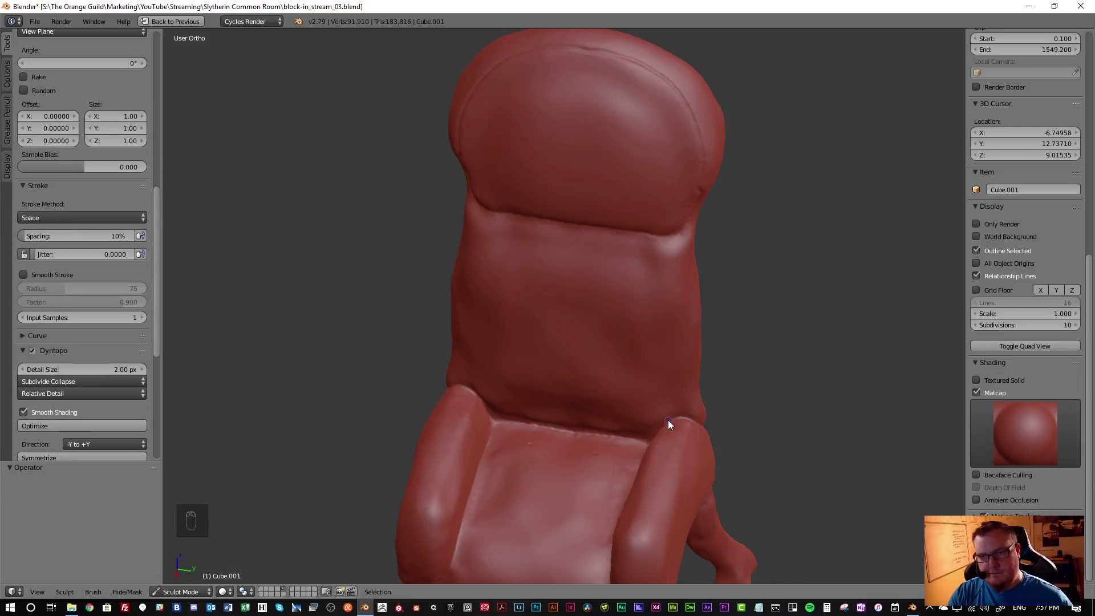
scroll(644, 470, "down", 6)
mouse_move(615, 456)
middle_mouse_down()
mouse_move(611, 480)
mouse_move(562, 482)
middle_mouse_up()
scroll(588, 445, "up", 5)
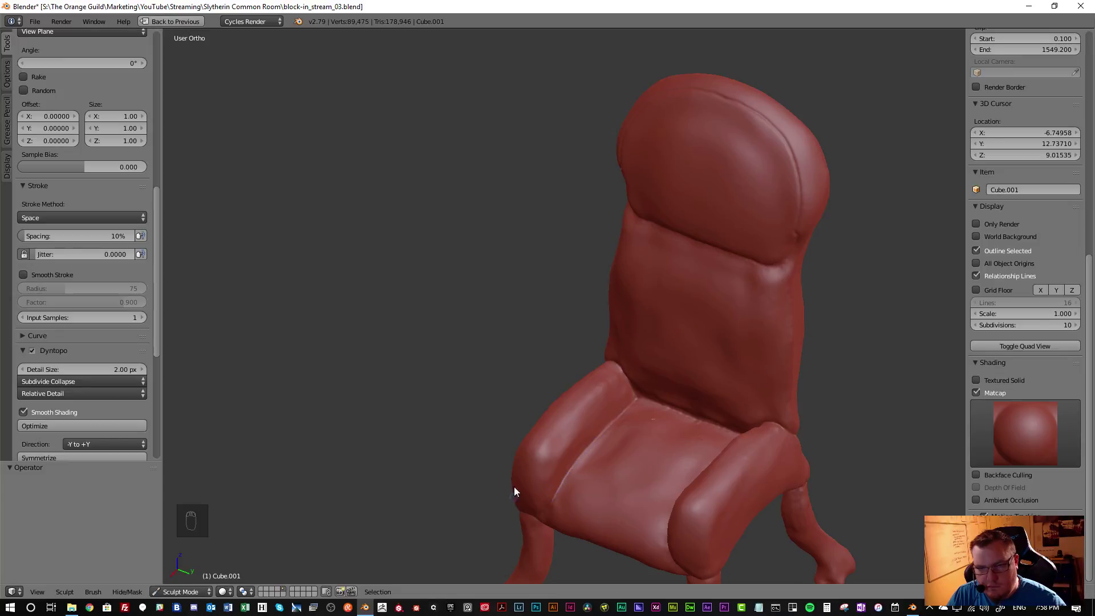
Switch to the Clay Strips brush and build up a raised ridge down the front leg's foot to its foremost toe
scroll(610, 445, "down", 4)
mouse_move(611, 453)
middle_mouse_down()
mouse_move(631, 460)
mouse_move(662, 409)
mouse_move(660, 435)
mouse_move(628, 445)
mouse_move(423, 435)
mouse_move(638, 457)
mouse_move(575, 284)
middle_mouse_up()
scroll(629, 445, "up", 3)
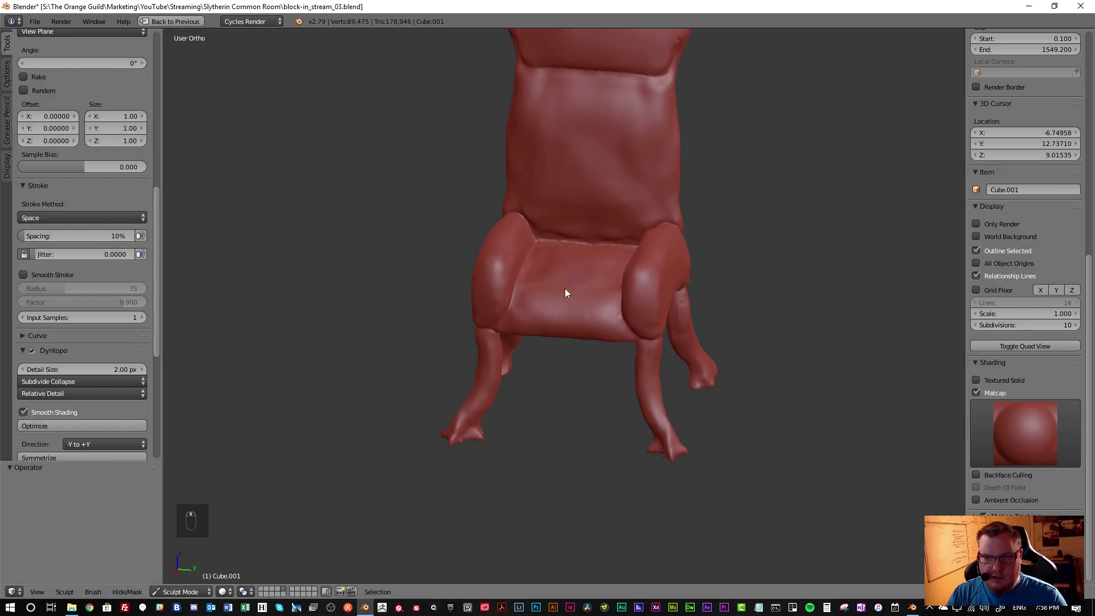
scroll(83, 165, "up", 10)
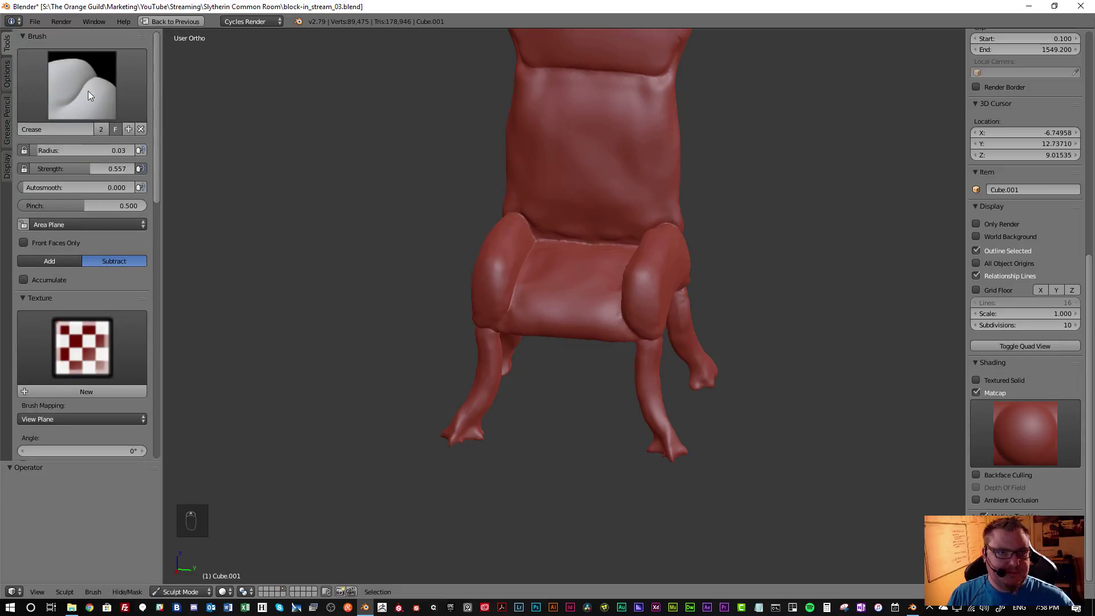
left_click(83, 91)
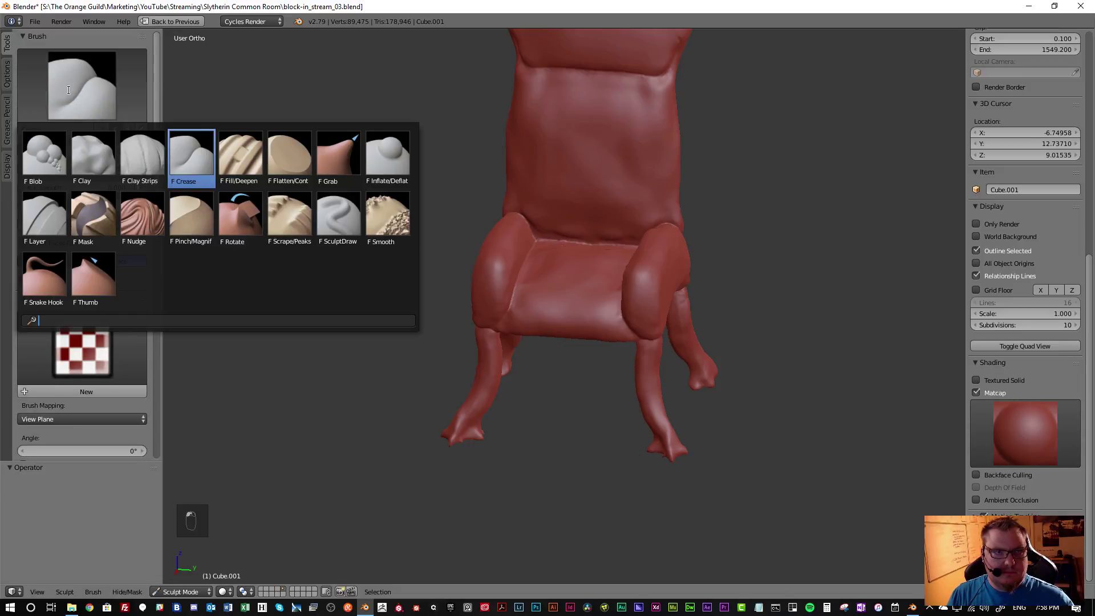
left_click(142, 163)
scroll(558, 412, "up", 3)
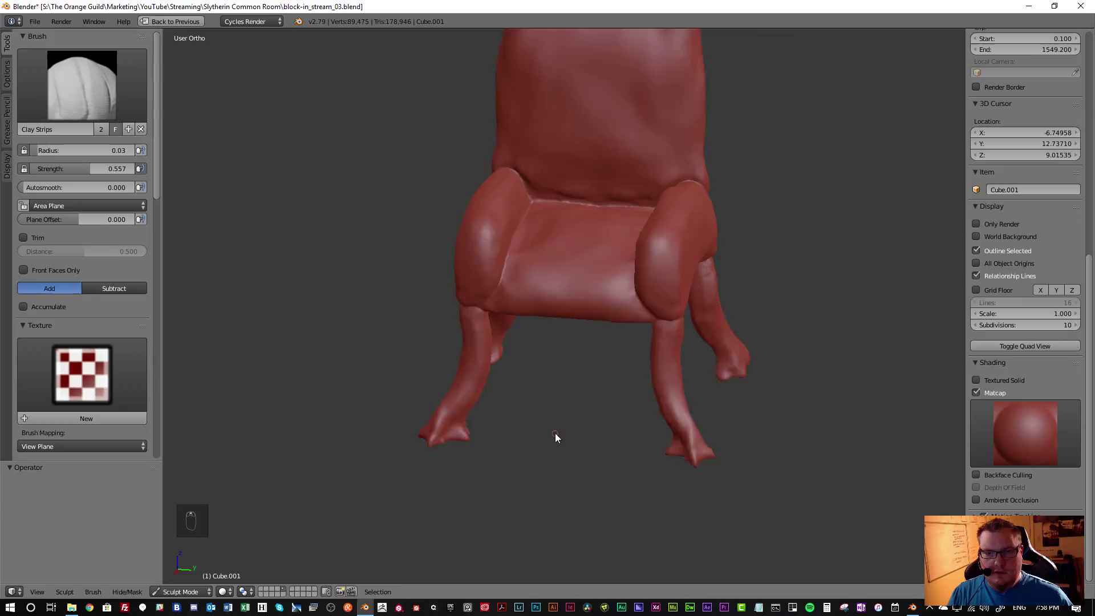
middle_click_drag(618, 413, 482, 372)
scroll(481, 371, "up", 2)
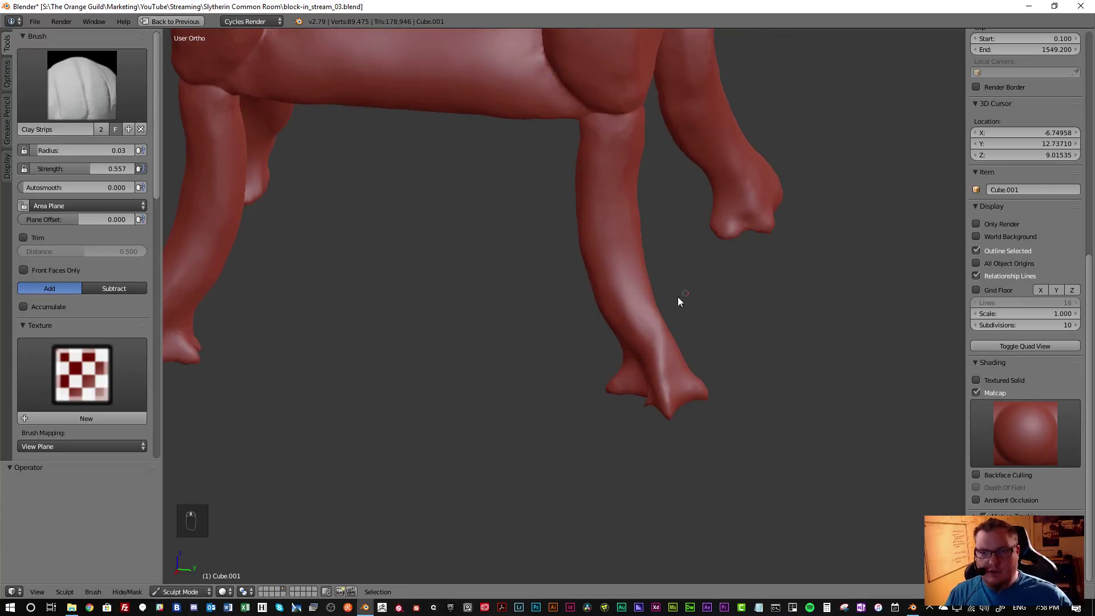
scroll(575, 264, "up", 2)
scroll(575, 265, "up", 2)
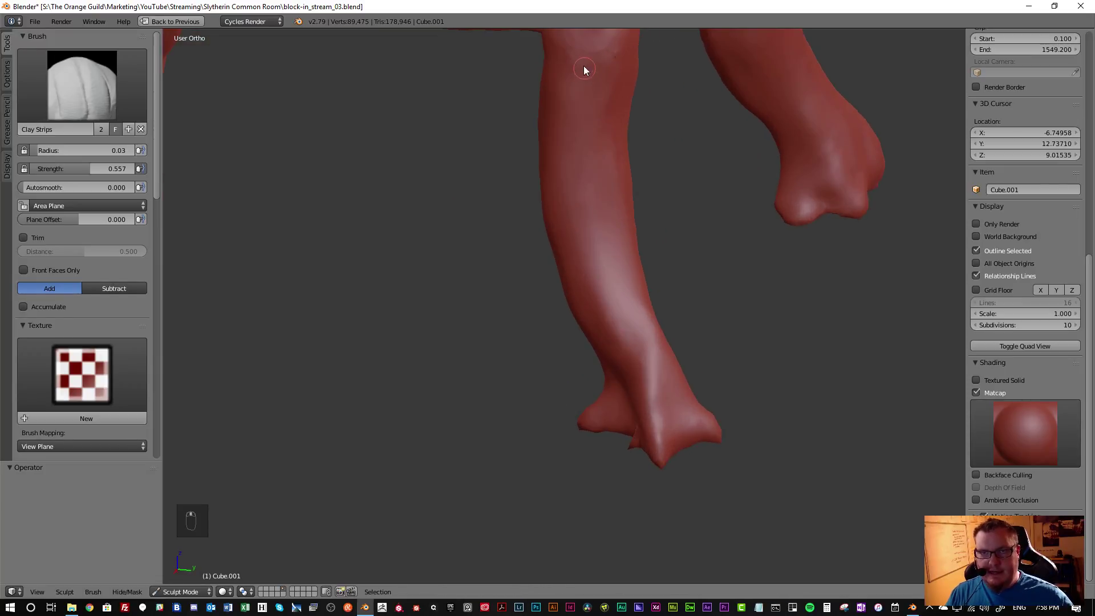
scroll(614, 321, "down", 1)
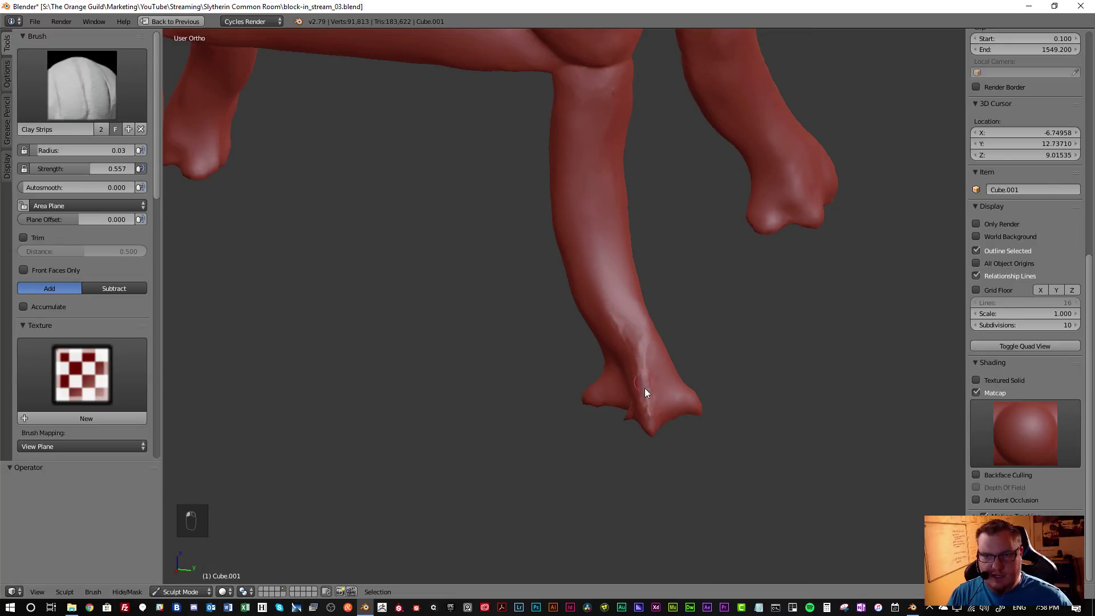
Add tendon-like clay ridges fanning from the front leg's ankle down to the two foremost toes
middle_click_drag(657, 433, 663, 381)
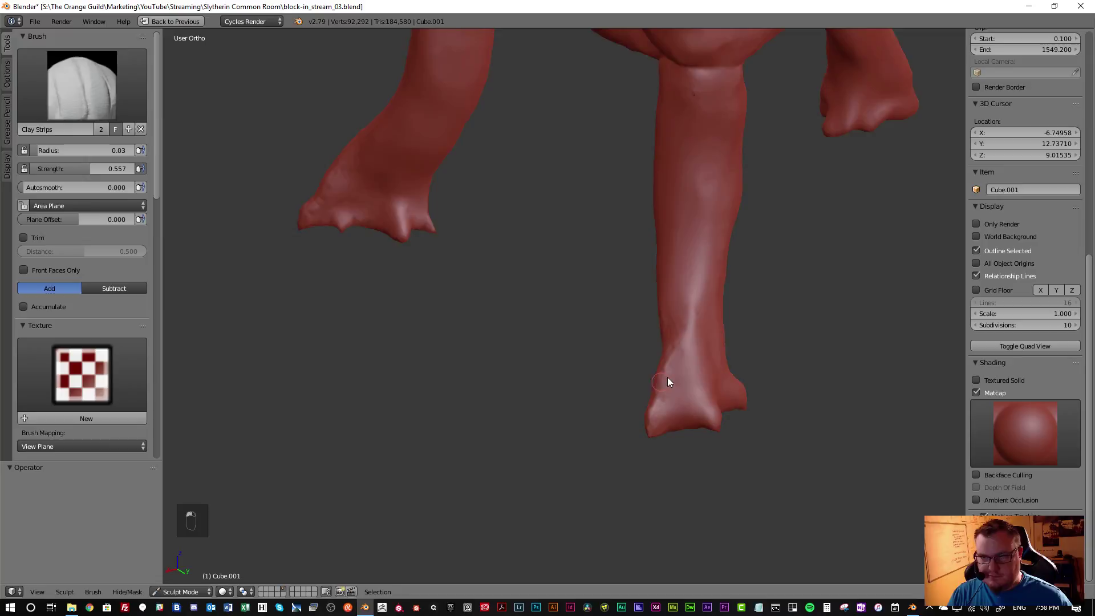
scroll(667, 348, "up", 3)
mouse_move(647, 447)
left_mouse_down()
mouse_move(651, 417)
mouse_move(645, 441)
left_mouse_up()
left_click_drag(701, 321, 701, 371)
left_click_drag(713, 419, 737, 472)
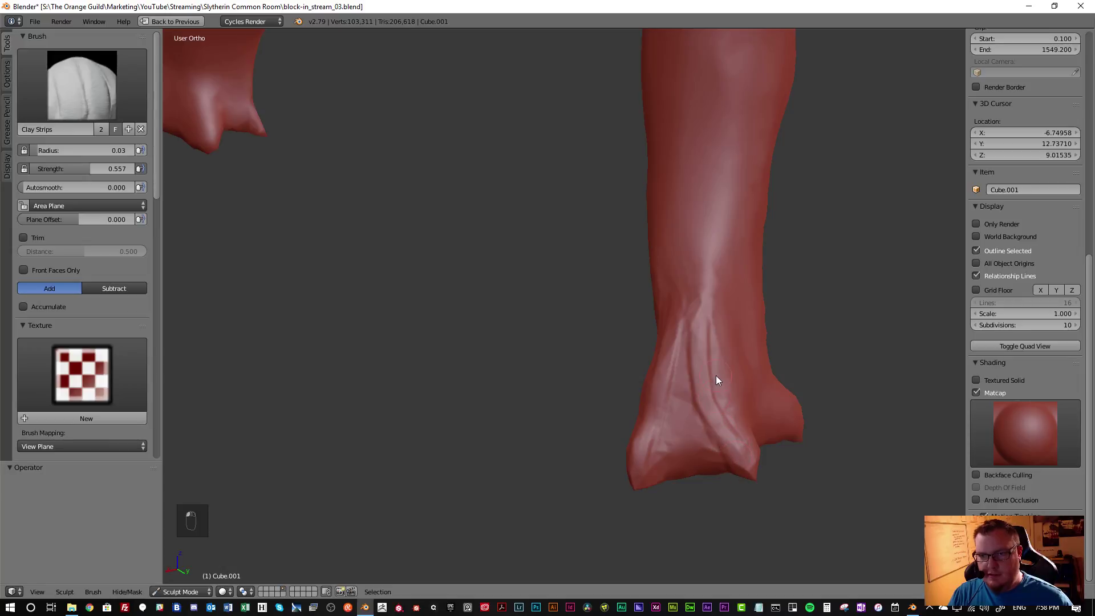
mouse_move(723, 420)
left_mouse_down()
mouse_move(733, 432)
mouse_move(733, 414)
mouse_move(727, 436)
mouse_move(706, 340)
left_mouse_up()
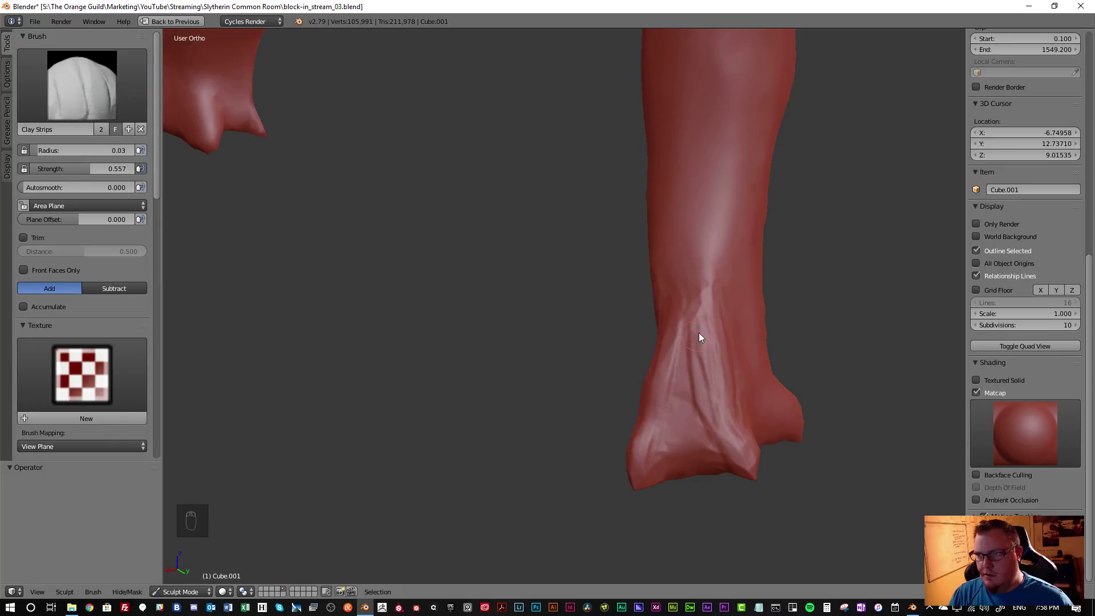
Thicken the tendon along the front foot's central toe with overlapping clay strips
mouse_move(703, 362)
left_mouse_down()
mouse_move(702, 423)
mouse_move(721, 359)
left_mouse_up()
mouse_move(721, 360)
middle_mouse_down()
mouse_move(695, 365)
mouse_move(730, 334)
middle_mouse_up()
left_click_drag(732, 324, 723, 393)
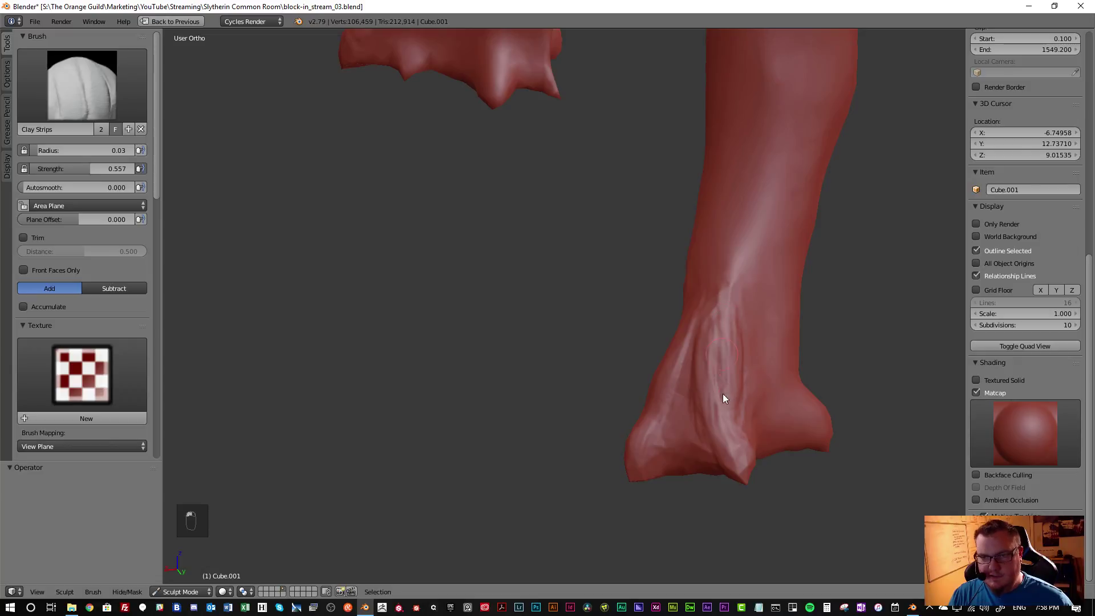
left_click_drag(736, 335, 735, 396)
mouse_move(736, 366)
middle_mouse_down()
mouse_move(746, 386)
mouse_move(730, 366)
mouse_move(695, 386)
mouse_move(653, 352)
middle_mouse_up()
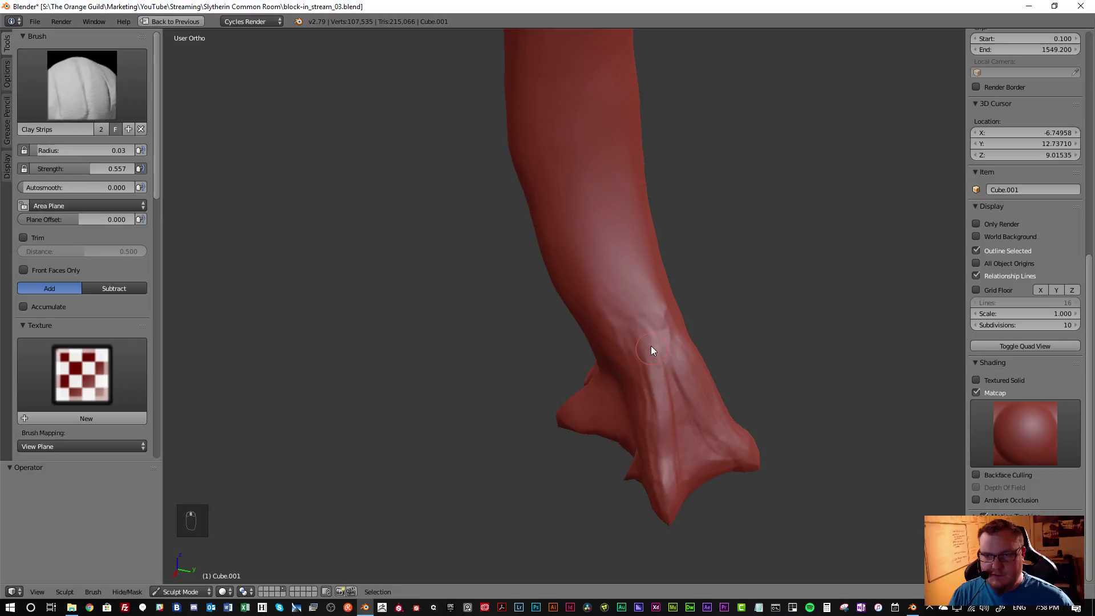
Build up both flanks of the central toe's tendon so it blends into the front leg's ankle
middle_click_drag(645, 393, 624, 389)
mouse_move(611, 374)
left_mouse_down()
mouse_move(652, 456)
mouse_move(623, 420)
mouse_move(626, 371)
left_mouse_up()
mouse_move(670, 456)
middle_mouse_down()
mouse_move(582, 395)
mouse_move(666, 381)
middle_mouse_up()
left_click_drag(665, 382, 679, 463)
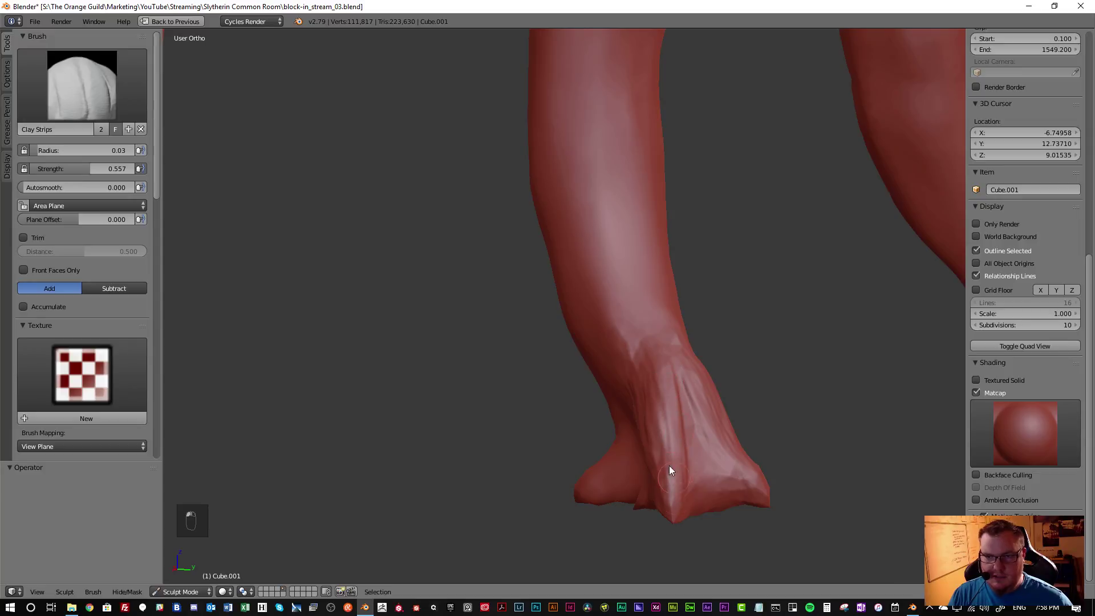
mouse_move(660, 474)
middle_mouse_down()
mouse_move(682, 476)
mouse_move(655, 473)
middle_mouse_up()
left_click_drag(656, 474, 639, 476)
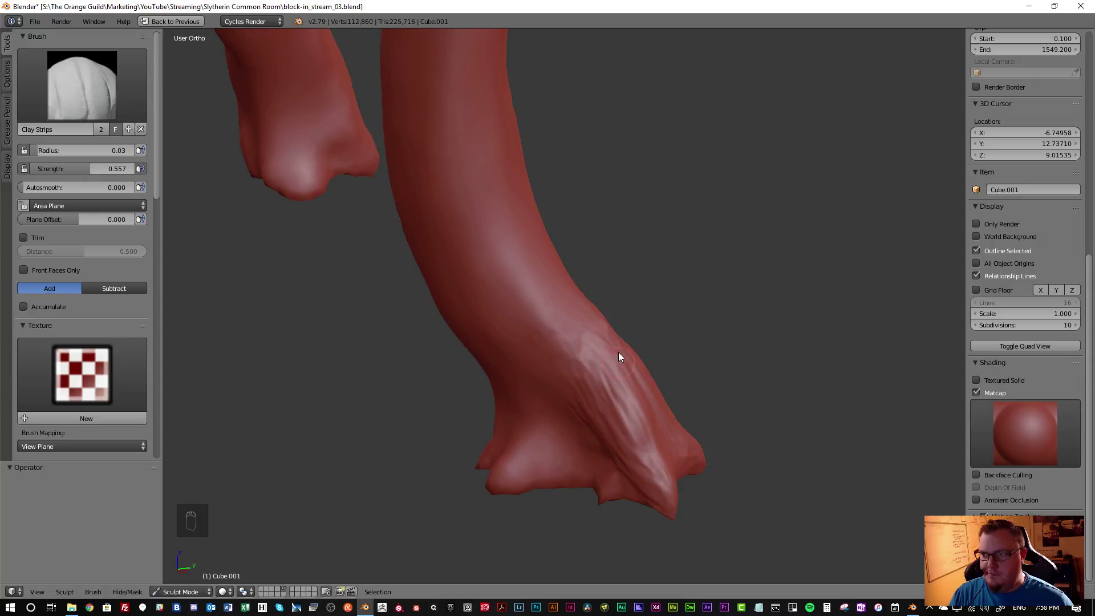
Smooth the rough clay ridges along the front foot's toes and ankle with the Smooth brush
middle_click_drag(650, 415, 599, 311)
key("s")
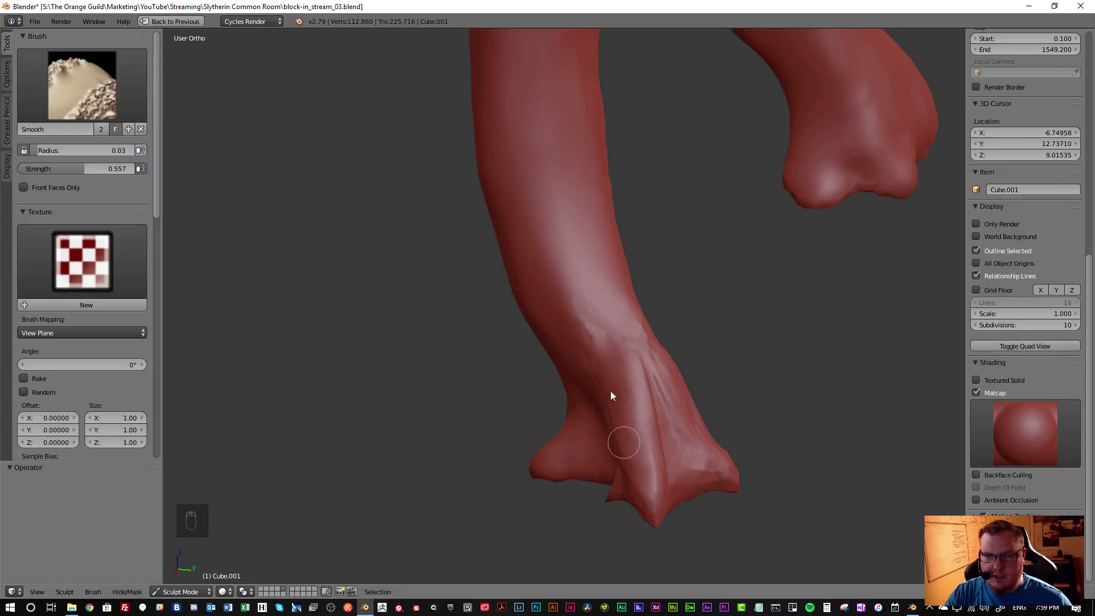
key("c")
mouse_move(687, 450)
middle_mouse_down()
mouse_move(601, 424)
mouse_move(666, 378)
middle_mouse_up()
key("s")
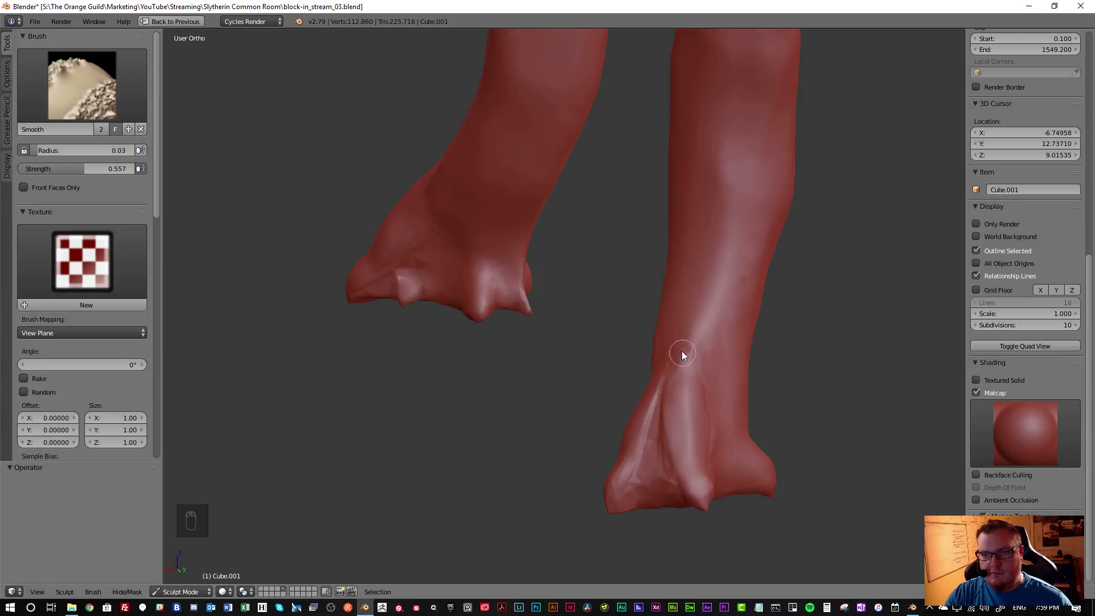
key("c")
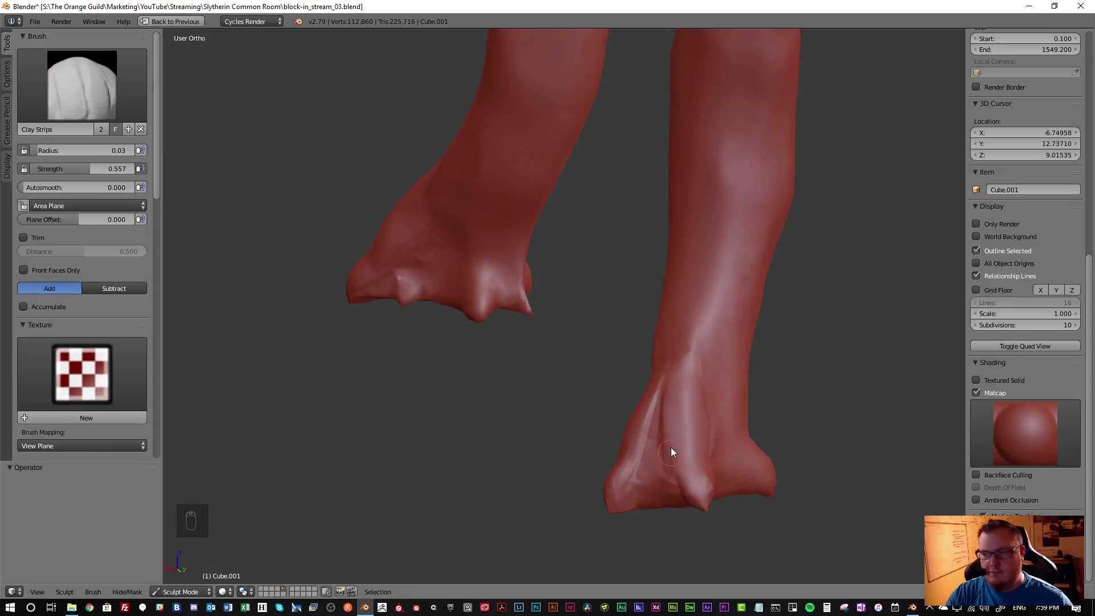
Shape the webbing between the front foot's two foremost toes with Clay Strips and smooth its surface
scroll(675, 416, "up", 1)
middle_click_drag(674, 425, 673, 468)
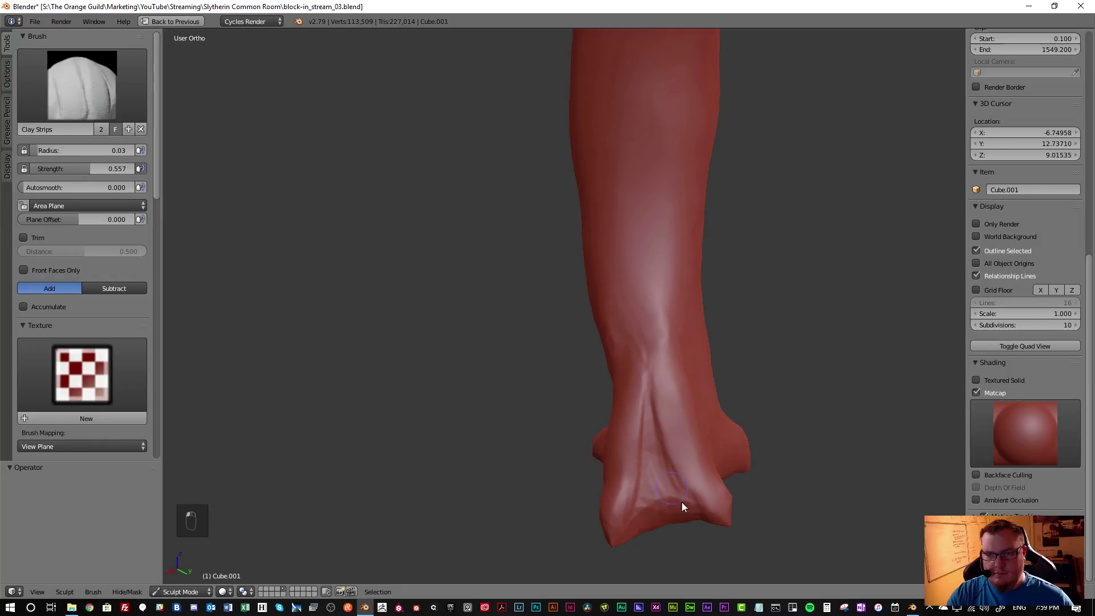
left_click_drag(655, 475, 658, 492)
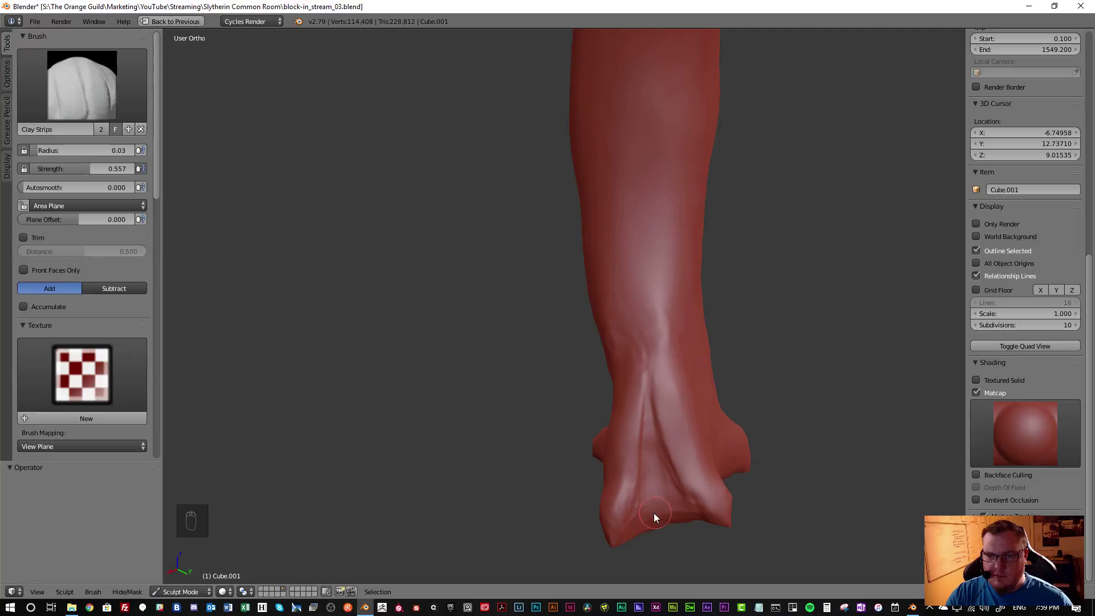
key("shift+s")
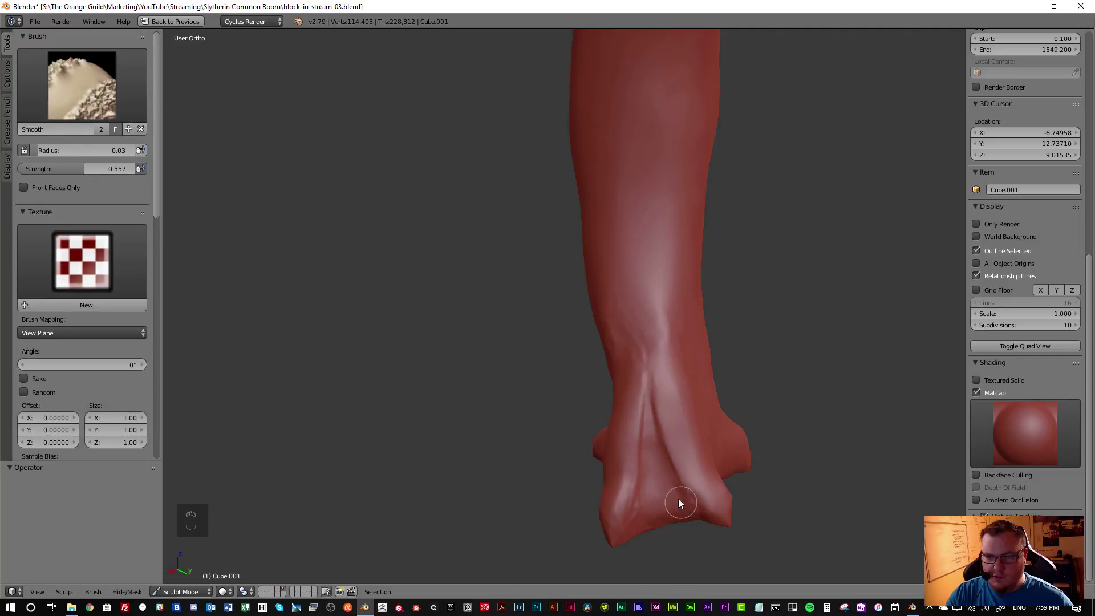
mouse_move(676, 495)
left_mouse_down("shift")
mouse_move(645, 511)
mouse_move(655, 488)
mouse_move(689, 510)
left_mouse_up("shift")
Build up the side of the front foot between the central and side toes, then smooth the strokes
mouse_move(656, 469)
middle_mouse_down()
mouse_move(689, 485)
mouse_move(589, 479)
mouse_move(710, 454)
mouse_move(727, 429)
mouse_move(695, 335)
mouse_move(687, 361)
middle_mouse_up()
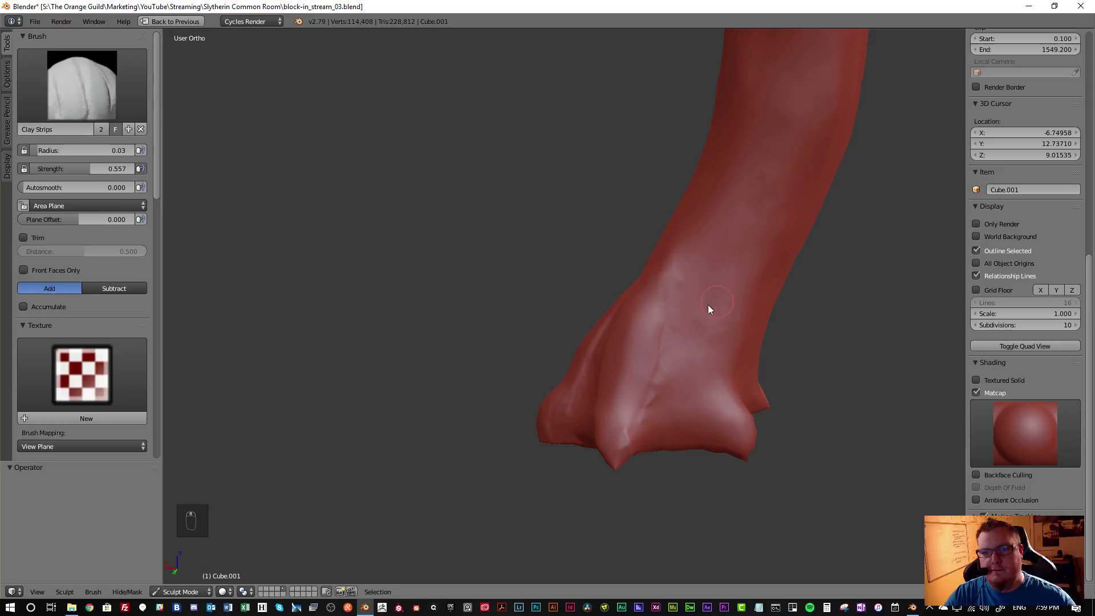
left_click_drag(680, 292, 655, 425)
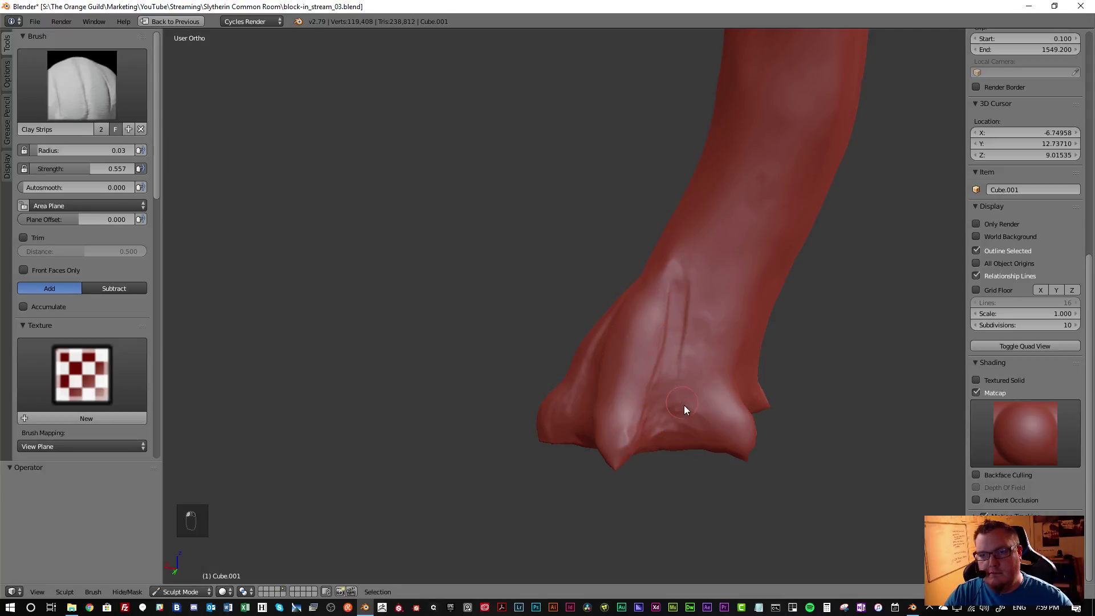
left_click_drag(673, 341, 690, 402)
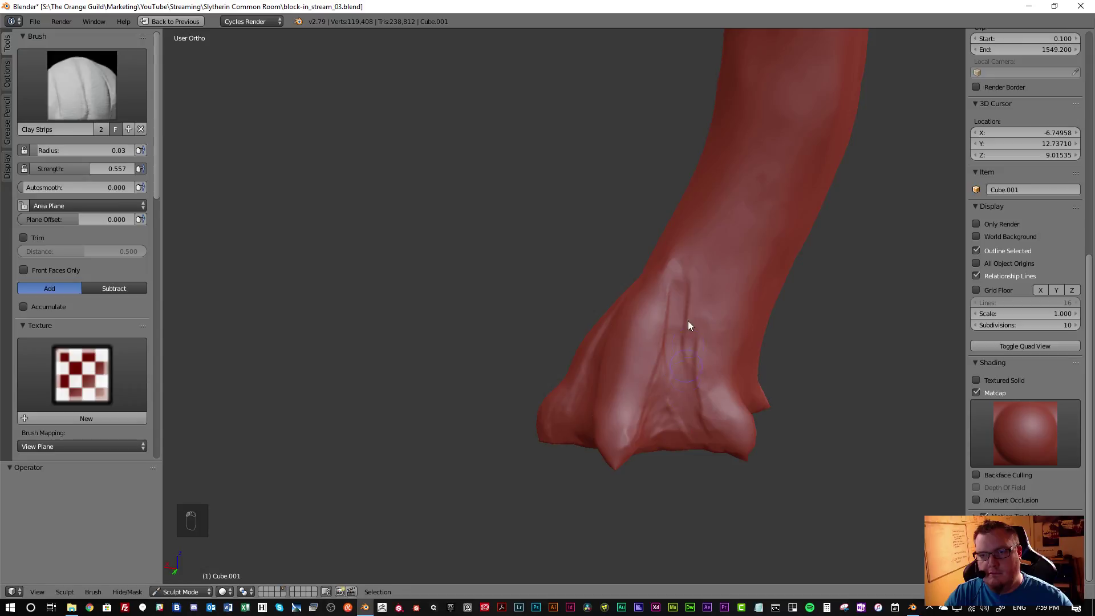
key("shift+s")
mouse_move(692, 321)
left_mouse_down()
mouse_move(667, 404)
mouse_move(676, 412)
left_mouse_up()
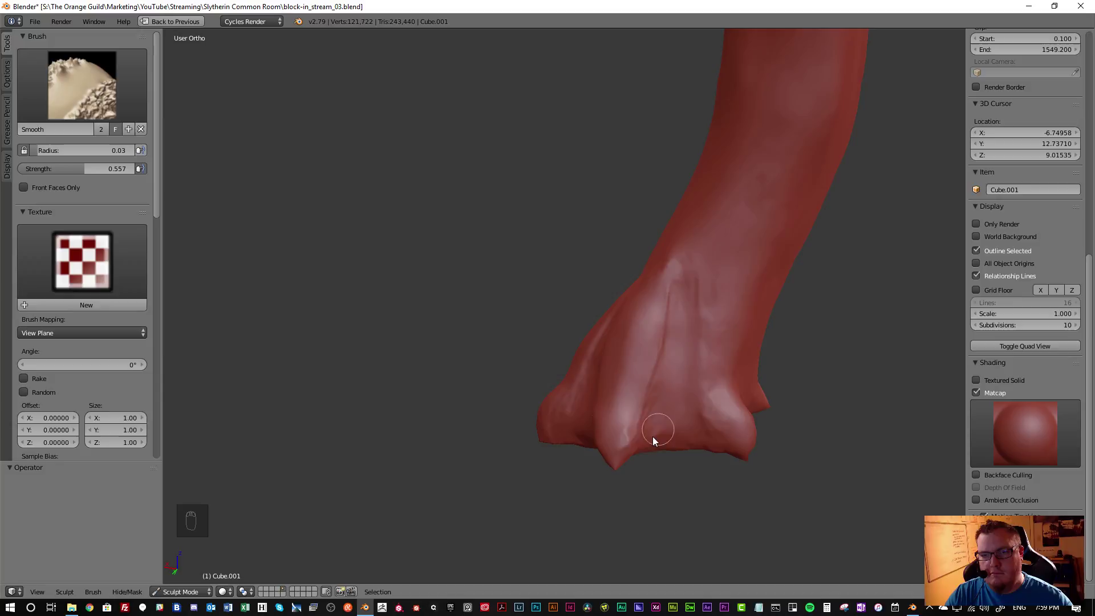
mouse_move(685, 313)
left_mouse_down()
mouse_move(682, 303)
mouse_move(682, 320)
left_mouse_up()
Add Clay Strips ridges between the front foot's side and rear toes and smooth them into the ankle
key("c")
mouse_move(730, 432)
middle_mouse_down()
mouse_move(624, 408)
mouse_move(732, 380)
middle_mouse_up()
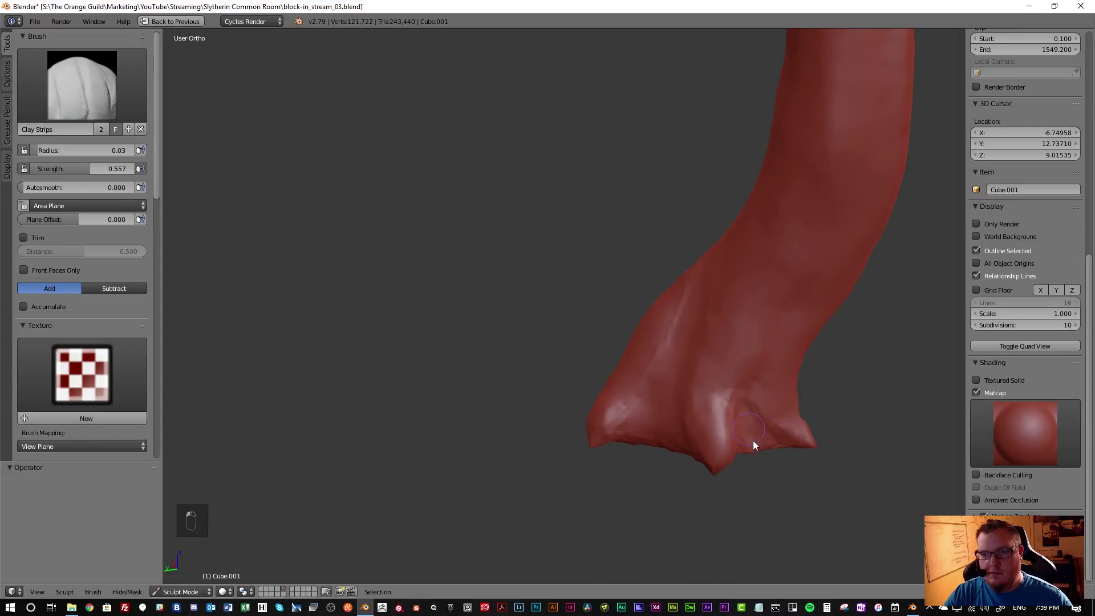
left_click_drag(747, 419, 743, 409)
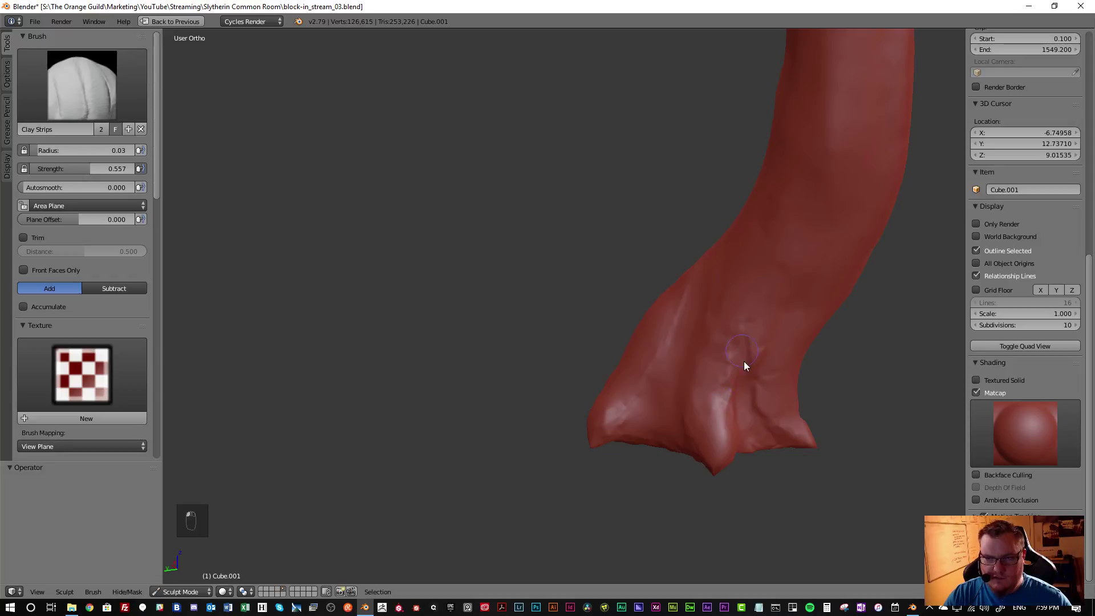
key("s")
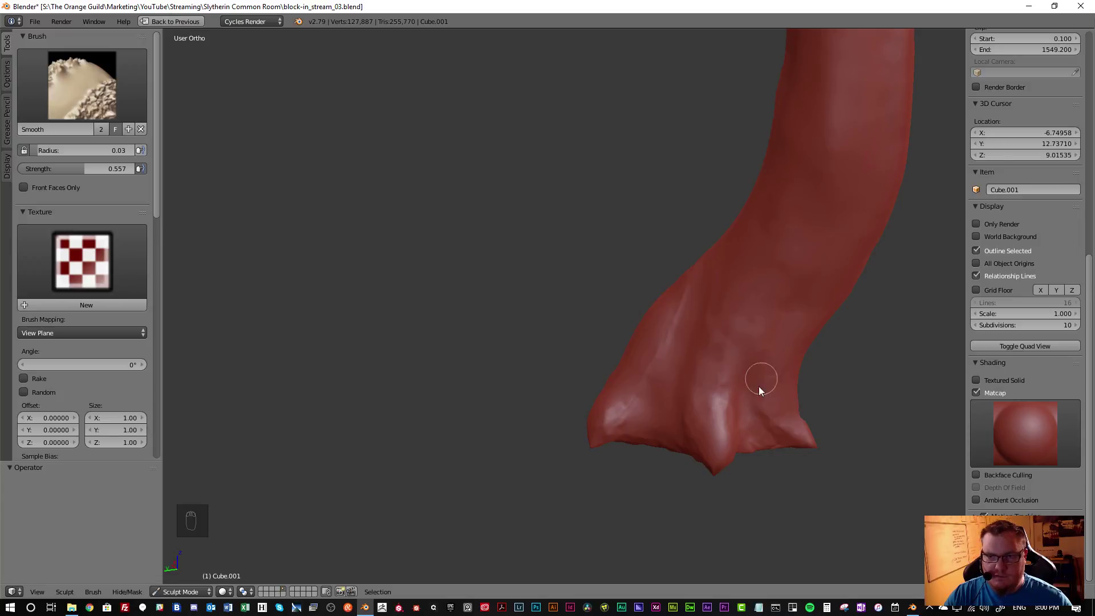
key("c")
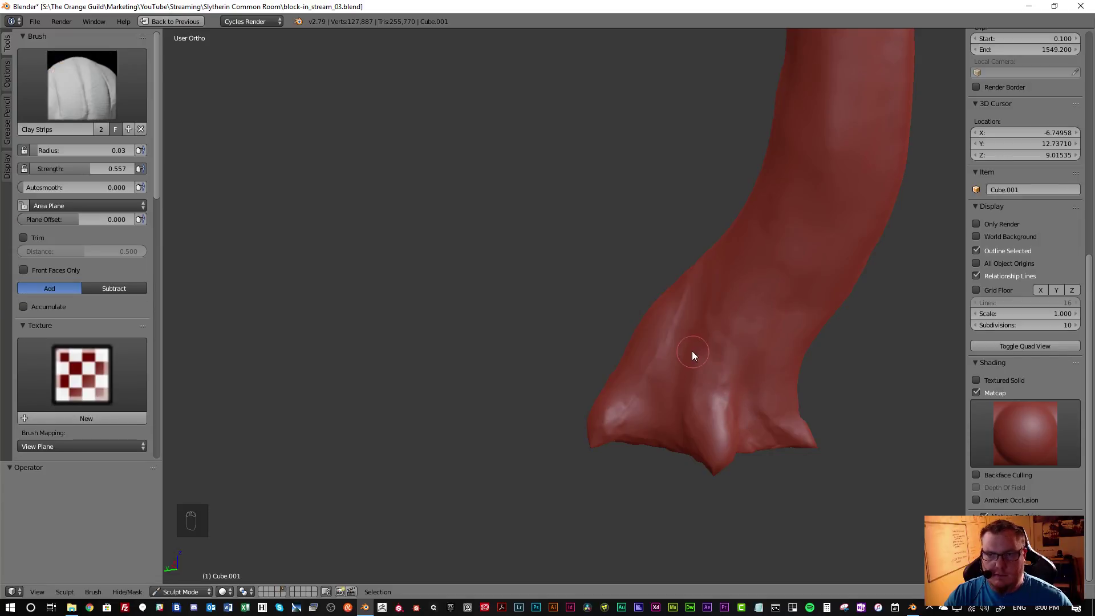
key("s")
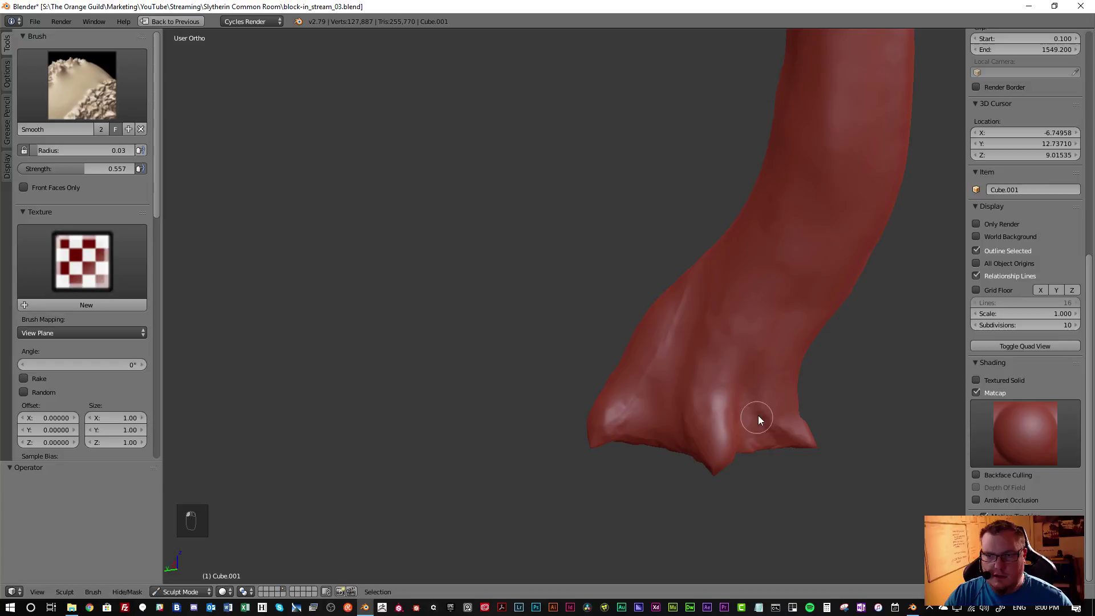
key("c")
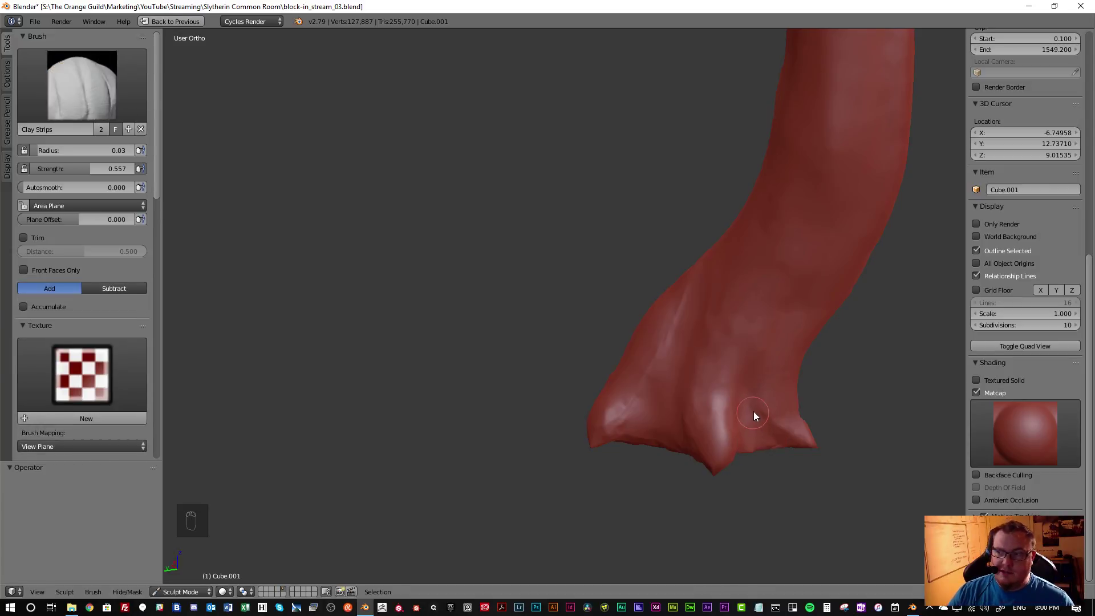
Sculpt Clay Strips tendons down to the toes on the back and inner side of the front foot
scroll(744, 393, "down", 4)
mouse_move(730, 381)
middle_mouse_down()
mouse_move(648, 372)
mouse_move(765, 379)
mouse_move(723, 382)
mouse_move(782, 398)
mouse_move(824, 368)
mouse_move(860, 362)
mouse_move(764, 425)
mouse_move(731, 392)
middle_mouse_up()
scroll(721, 372, "up", 4)
scroll(713, 394, "down", 3)
mouse_move(737, 429)
left_mouse_down()
mouse_move(740, 398)
mouse_move(717, 445)
mouse_move(738, 440)
left_mouse_up()
mouse_move(738, 439)
middle_mouse_down()
mouse_move(770, 403)
mouse_move(717, 375)
middle_mouse_up()
left_click_drag(717, 376, 721, 443)
mouse_move(722, 442)
middle_mouse_down()
mouse_move(703, 417)
mouse_move(723, 425)
middle_mouse_up()
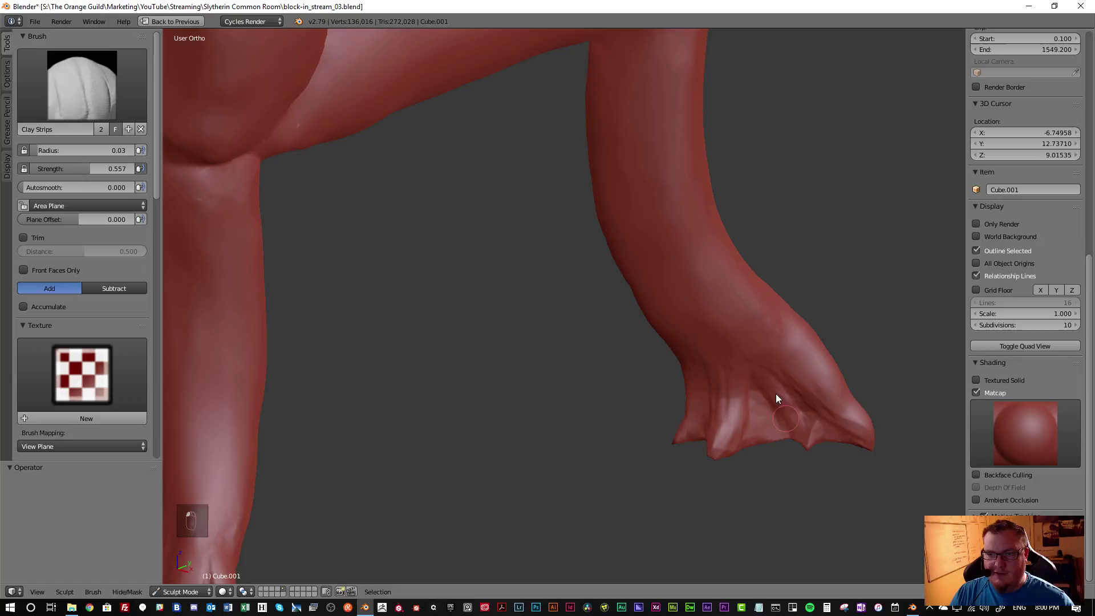
middle_click_drag(742, 392, 728, 430)
left_click_drag(740, 382, 737, 408)
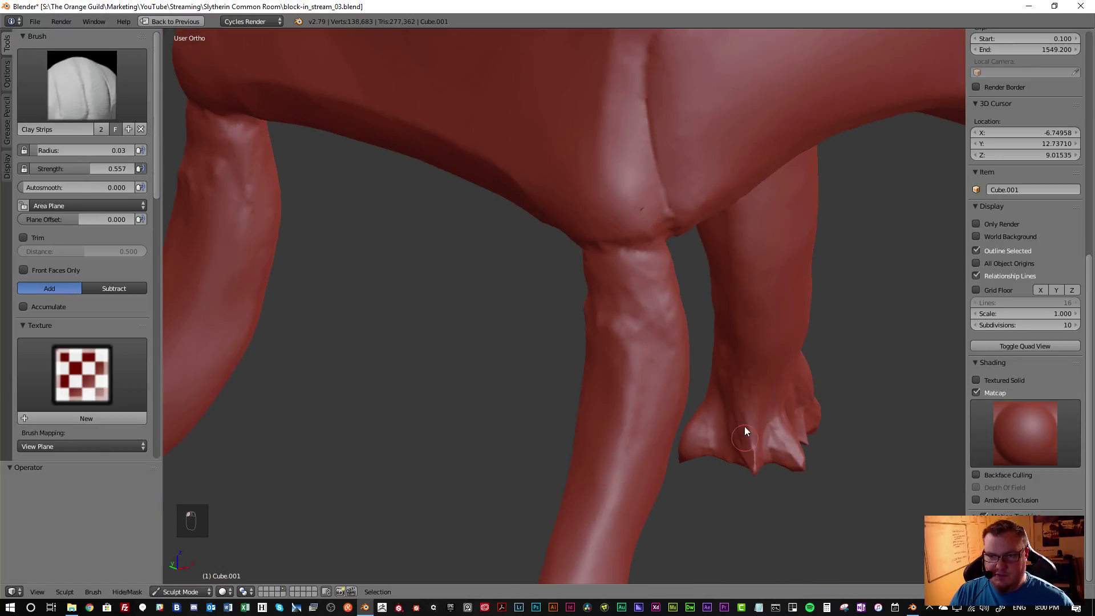
Smooth the new tendons and webbing around the back and side toes of the front foot
middle_click_drag(734, 408, 766, 438)
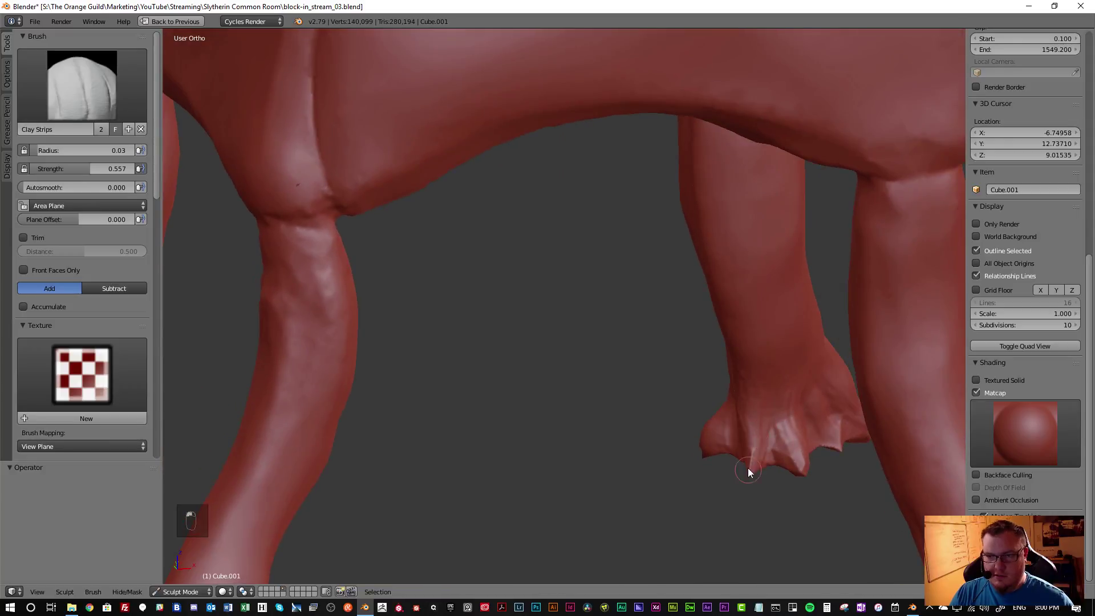
left_click_drag(751, 453, 753, 427, "shift")
key("shift")
mouse_move(738, 384)
middle_mouse_down()
mouse_move(807, 381)
mouse_move(773, 417)
middle_mouse_up()
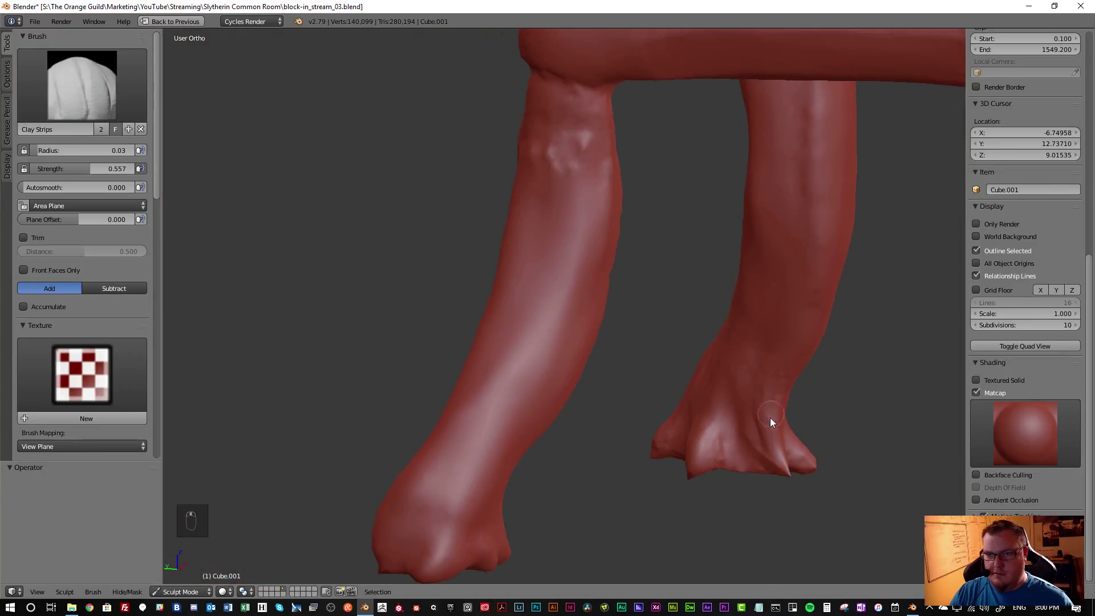
key("shift")
left_click_drag(782, 368, 719, 430, "shift")
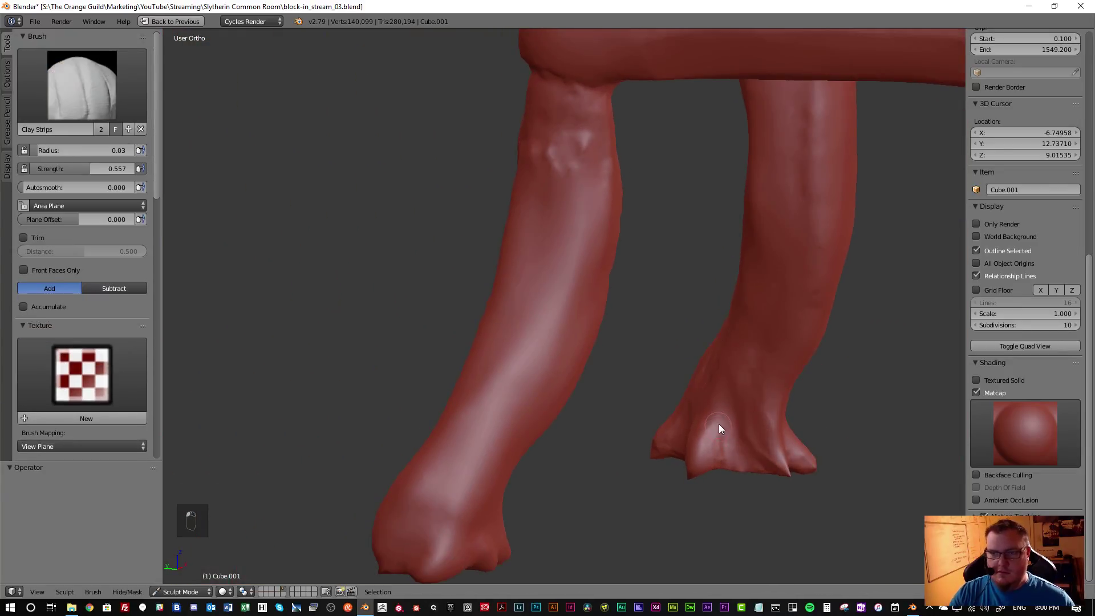
Carve a groove with the Crease brush between two toe tendons on the front foot
mouse_move(727, 437)
middle_mouse_down()
mouse_move(846, 447)
mouse_move(750, 430)
mouse_move(729, 439)
mouse_move(726, 422)
middle_mouse_up()
left_click(81, 86)
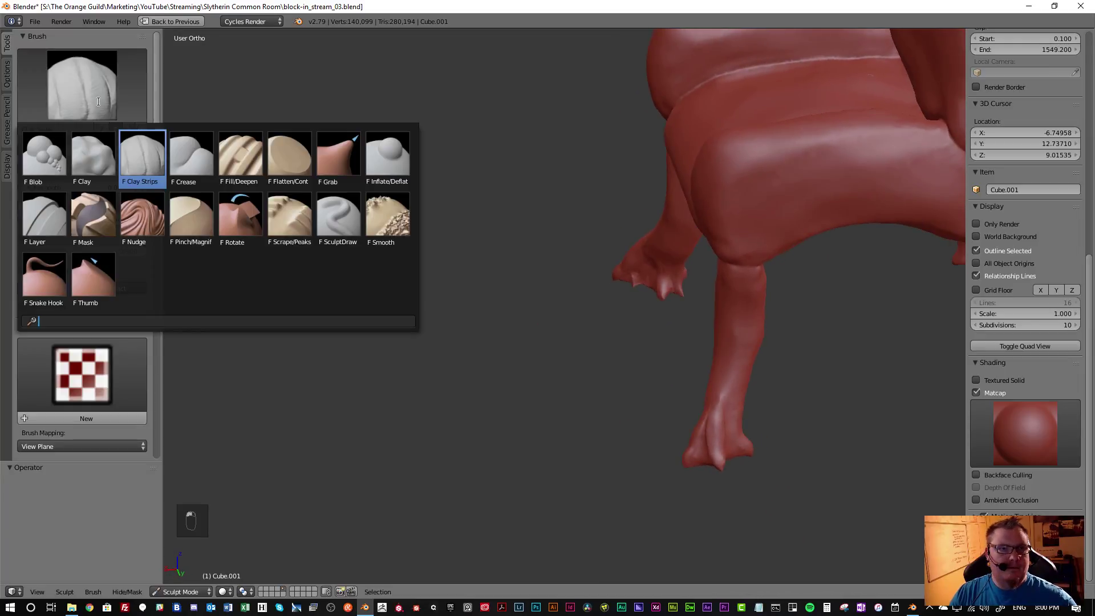
left_click(197, 165)
scroll(730, 457, "up", 3)
scroll(755, 363, "up", 3)
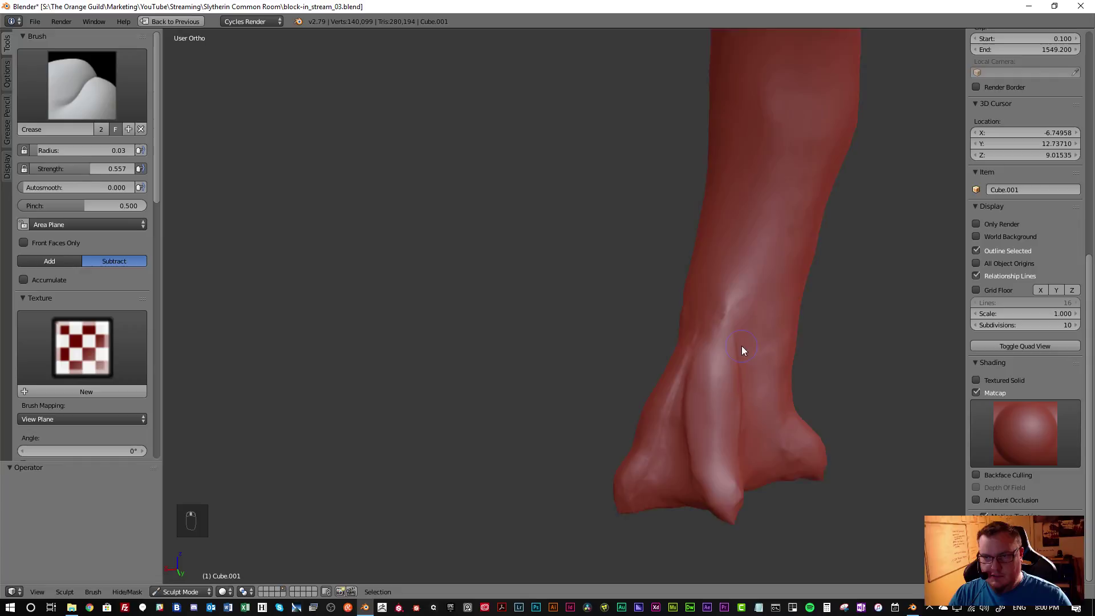
middle_click_drag(709, 356, 497, 357)
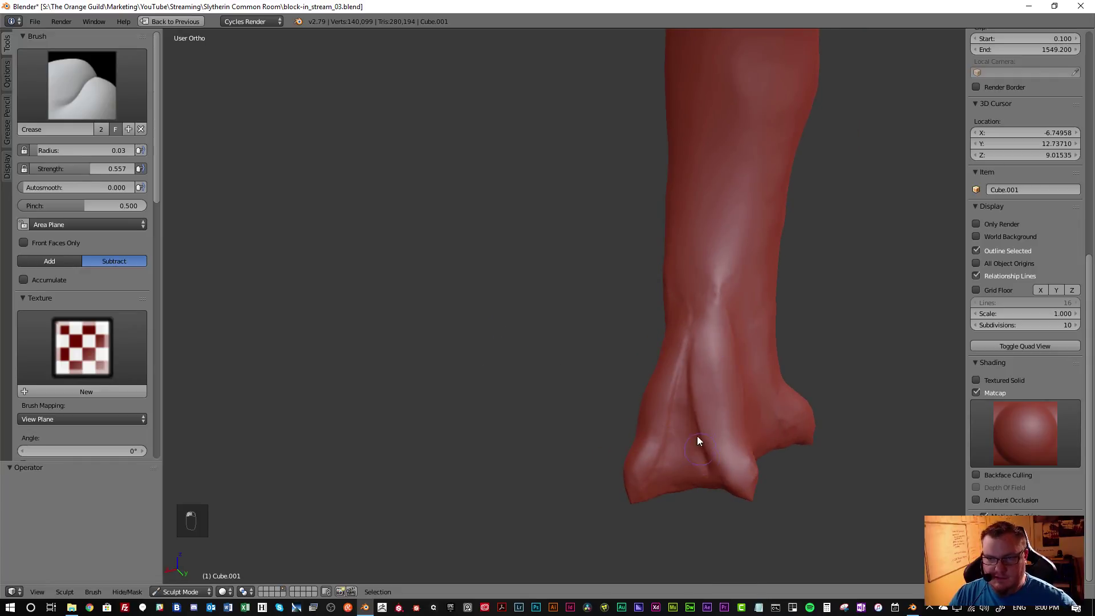
mouse_move(709, 313)
left_mouse_down()
mouse_move(669, 478)
mouse_move(696, 318)
left_mouse_up()
Enlarge the Crease brush radius to 0.09 and deepen the hollow between the front foot's toes up toward the ankle
key("bracketright")
key("bracketright")
key("bracketright")
key("bracketright")
key("bracketright")
key("bracketright")
key("bracketright")
key("bracketright")
key("bracketright")
key("bracketright")
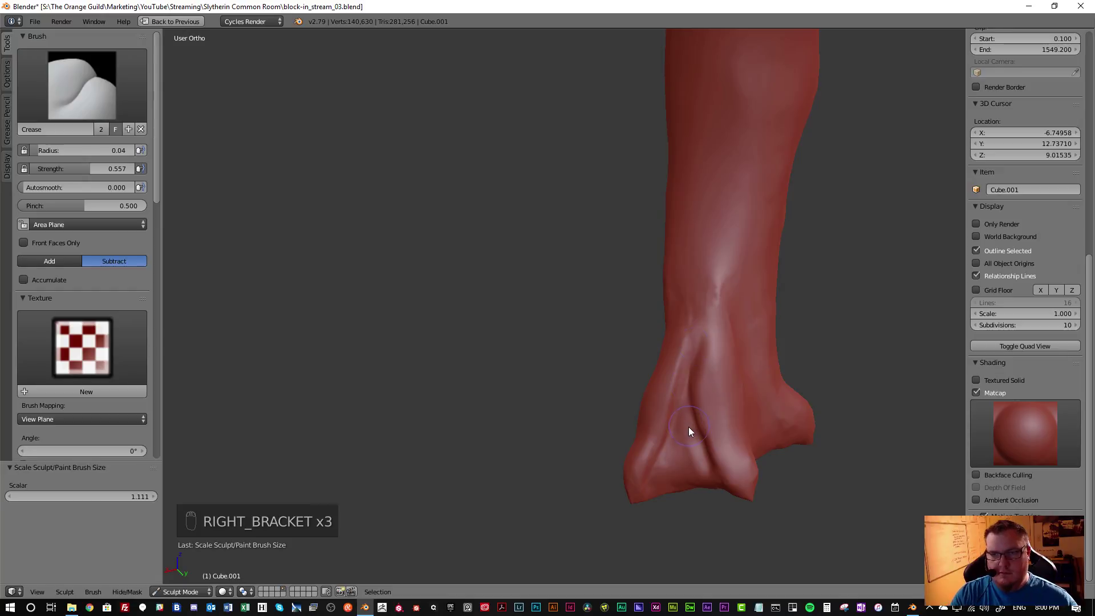
key("bracketright")
key("bracketright")
key("bracketright")
key("bracketright")
key("bracketright")
left_click_drag(686, 454, 693, 341)
Crease hollows into the webbing on the other side of the front foot's central tendon
mouse_move(763, 406)
middle_mouse_down()
mouse_move(709, 398)
mouse_move(765, 338)
middle_mouse_up()
left_click_drag(763, 414, 758, 465)
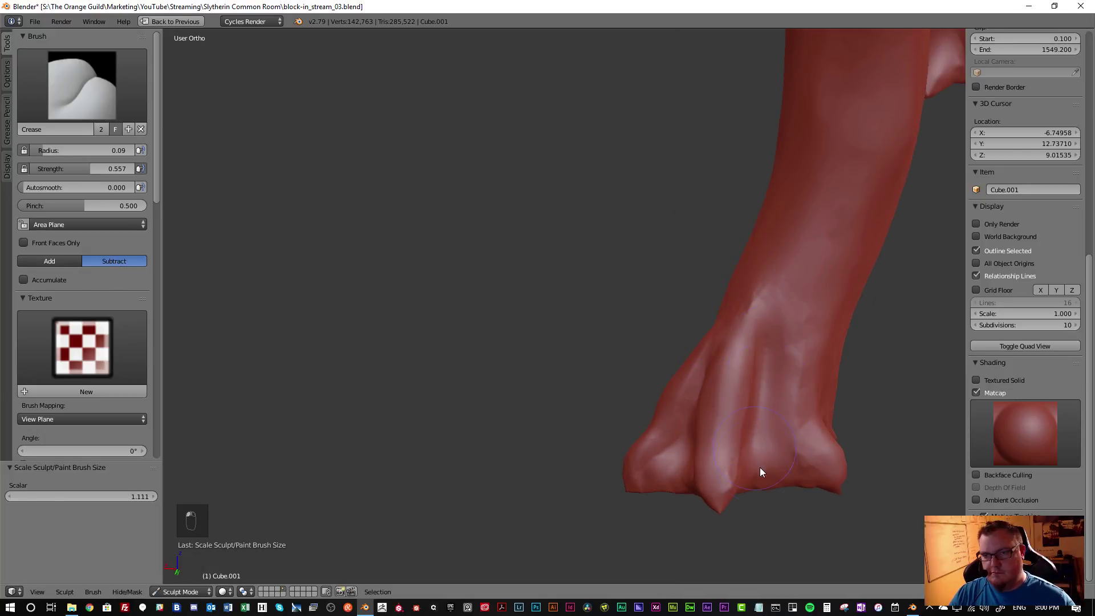
left_click_drag(772, 362, 802, 467)
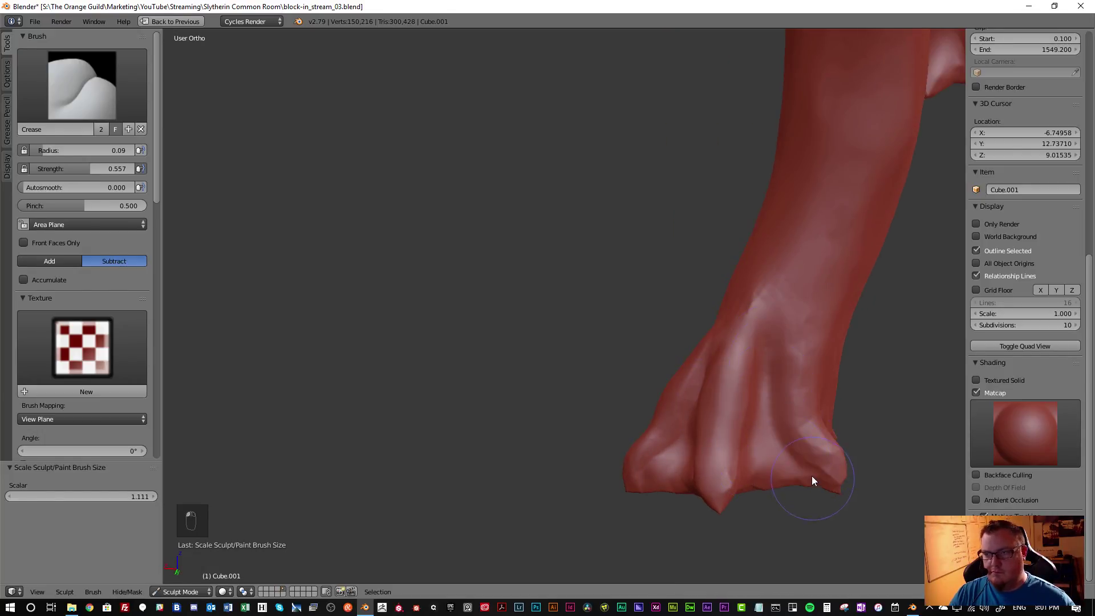
Crease the webbing beside the front foot's side toe, carving from the sole edge up toward the ankle
mouse_move(805, 440)
middle_mouse_down()
mouse_move(742, 441)
mouse_move(707, 413)
middle_mouse_up()
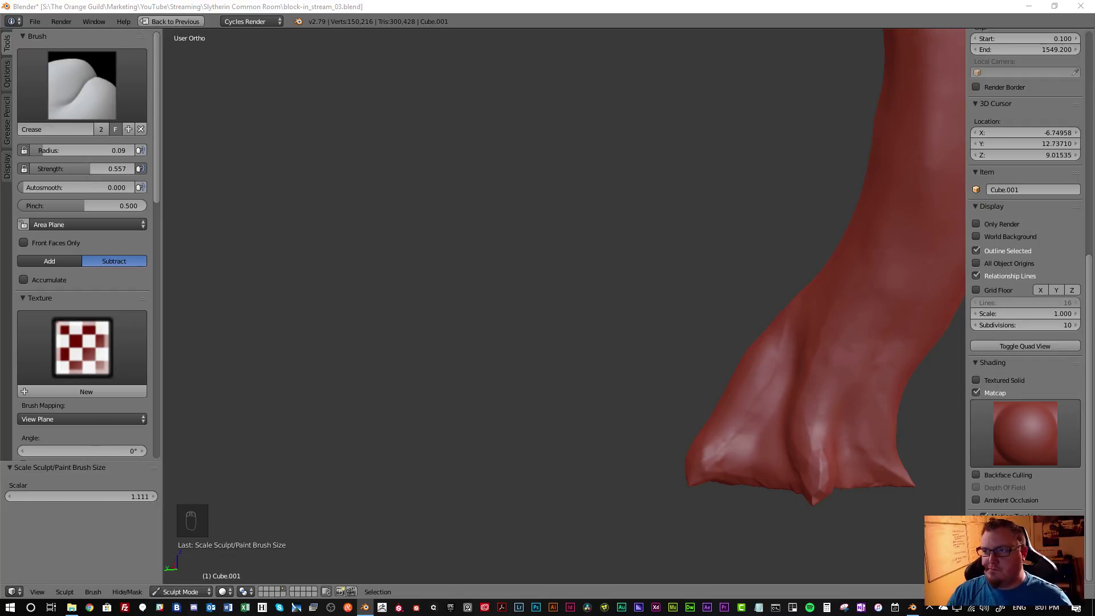
left_click(851, 476)
left_click_drag(851, 471, 842, 444)
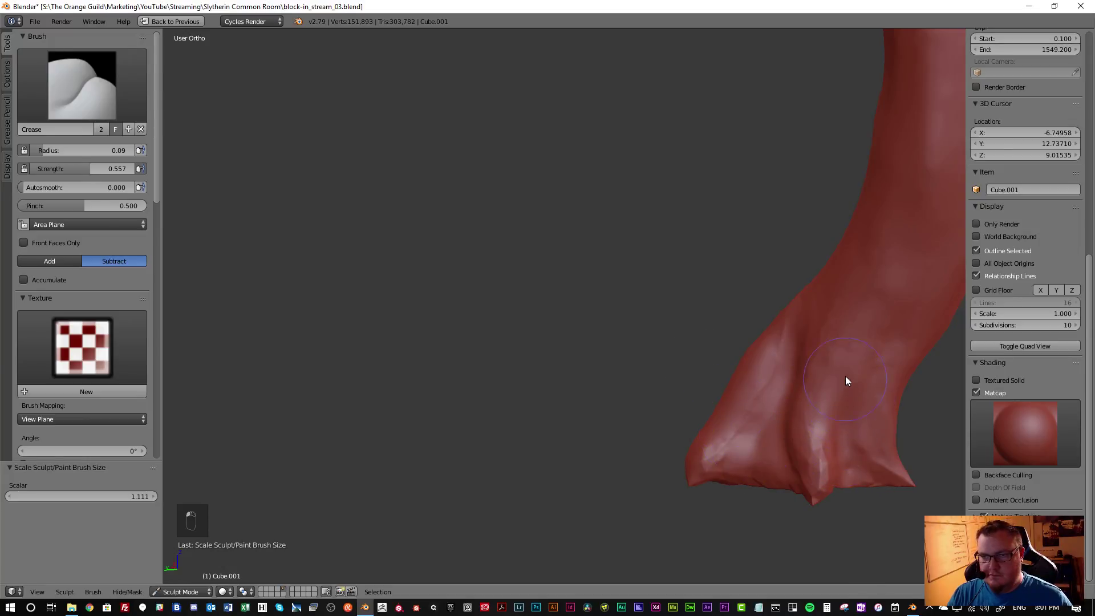
mouse_move(838, 439)
left_mouse_down()
mouse_move(843, 477)
mouse_move(856, 401)
left_mouse_up()
left_click_drag(855, 443, 873, 474)
Reduce the Crease brush radius to 0.05, smooth the front foot's toe tendon and deepen the hollow beside it
mouse_move(833, 445)
middle_mouse_down()
mouse_move(841, 462)
mouse_move(687, 354)
middle_mouse_up()
scroll(842, 421, "up", 1)
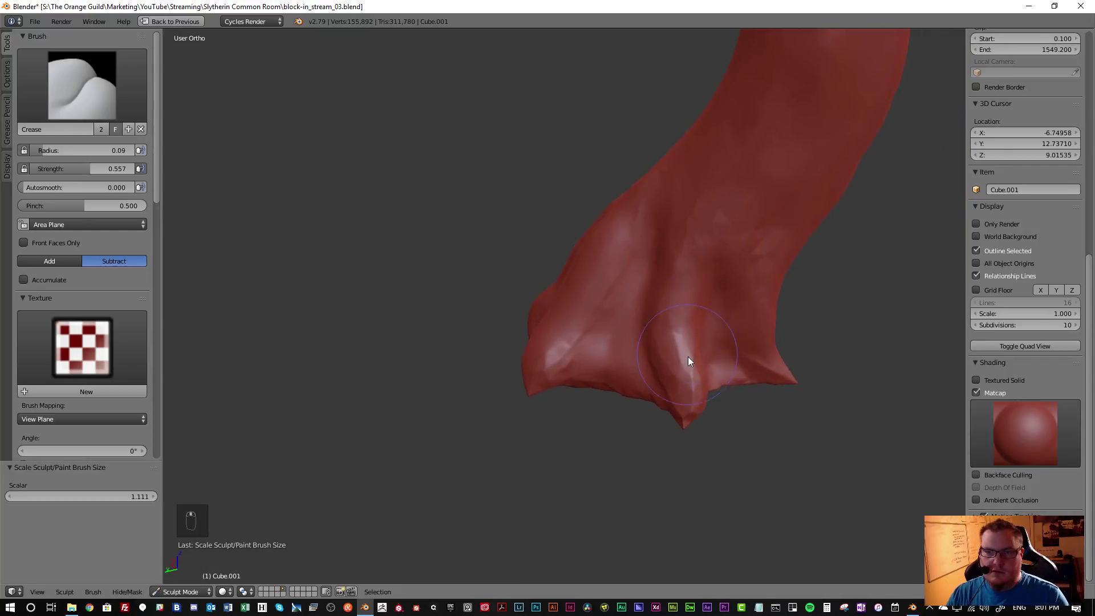
scroll(686, 354, "up", 2)
key("f")
left_click(645, 370)
mouse_move(692, 403)
left_mouse_down("shift")
mouse_move(693, 433)
mouse_move(664, 347)
mouse_move(662, 290)
mouse_move(684, 201)
left_mouse_up("shift")
mouse_move(722, 291)
left_mouse_down()
mouse_move(729, 241)
mouse_move(716, 345)
mouse_move(731, 248)
left_mouse_up()
mouse_move(753, 351)
left_mouse_down()
mouse_move(788, 382)
mouse_move(814, 384)
mouse_move(765, 326)
mouse_move(736, 264)
mouse_move(724, 289)
left_mouse_up()
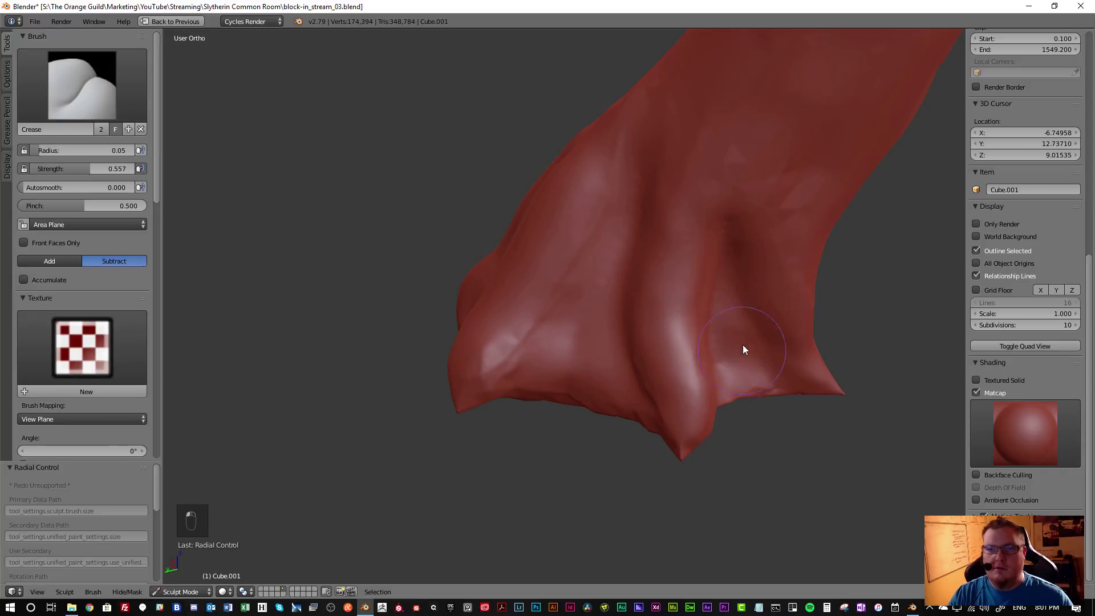
Smooth the lumps at the top of the rear leg below the chair body
scroll(733, 318, "down", 6)
middle_click_drag(711, 345, 670, 362)
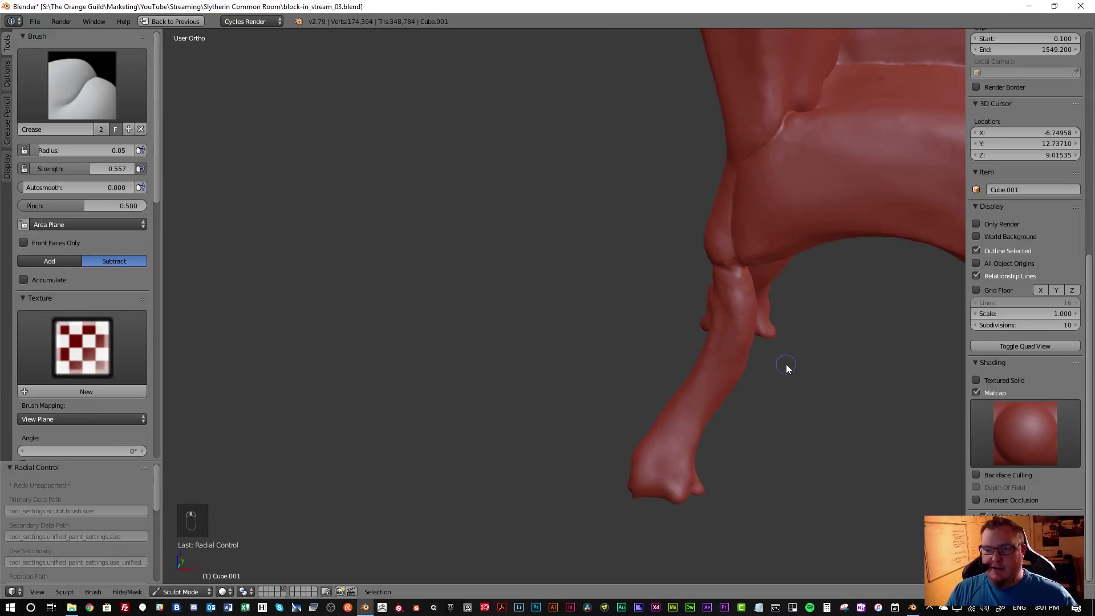
middle_click_drag(814, 381, 629, 314)
middle_click_drag(635, 251, 745, 268)
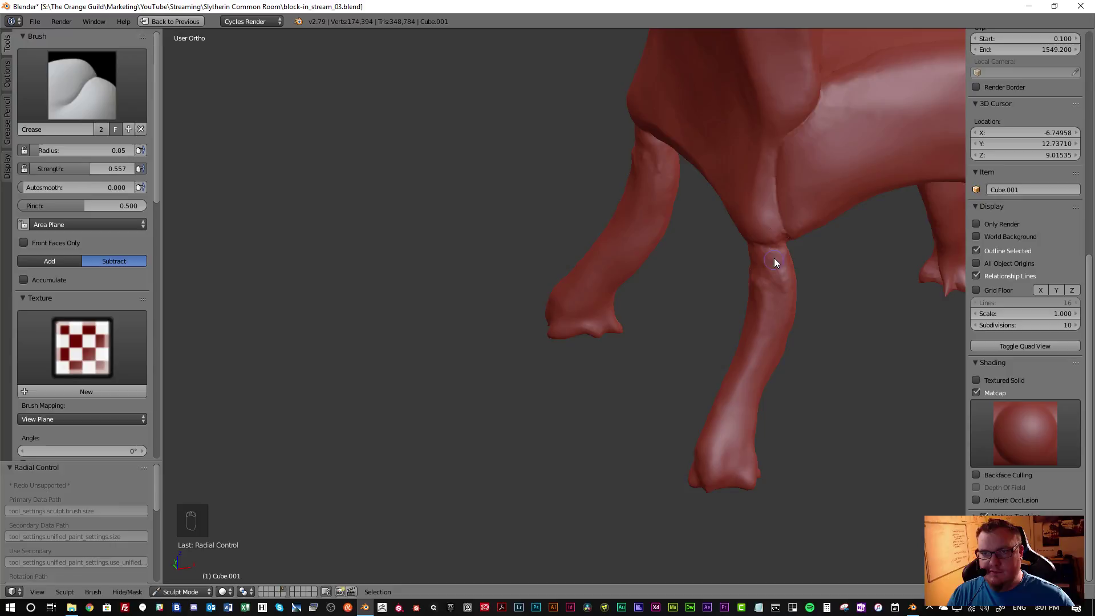
middle_click_drag(920, 443, 434, 257)
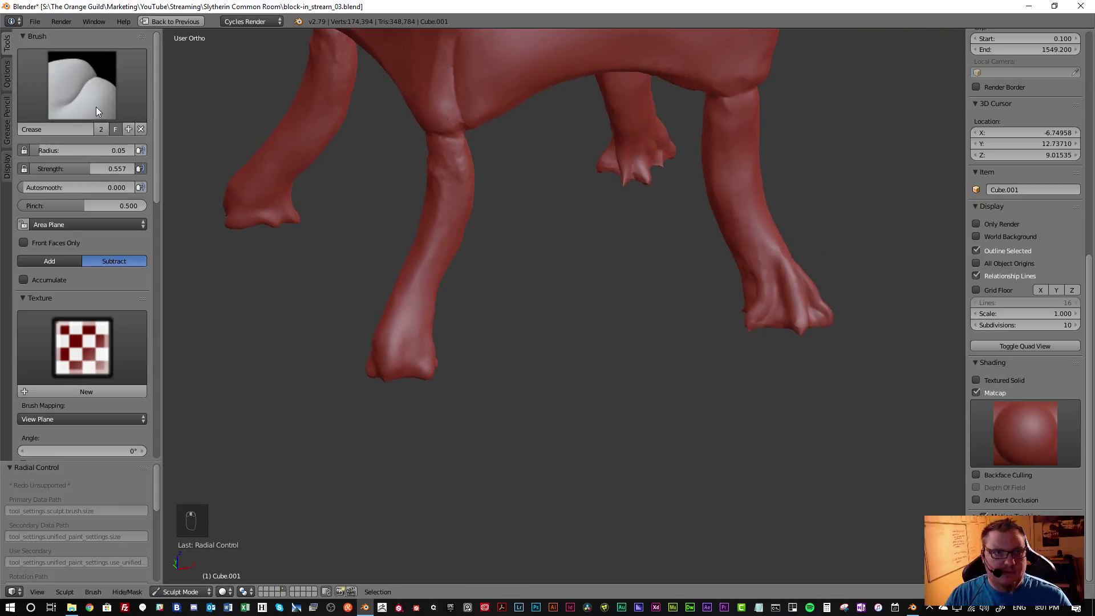
left_click(97, 111)
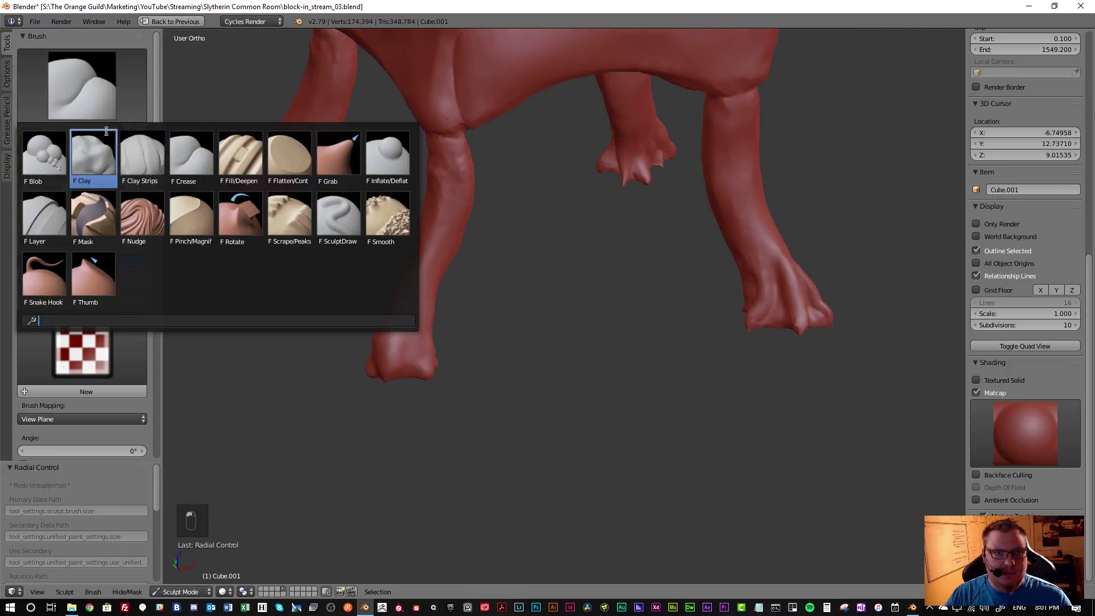
left_click(141, 162)
middle_click_drag(453, 359, 700, 335)
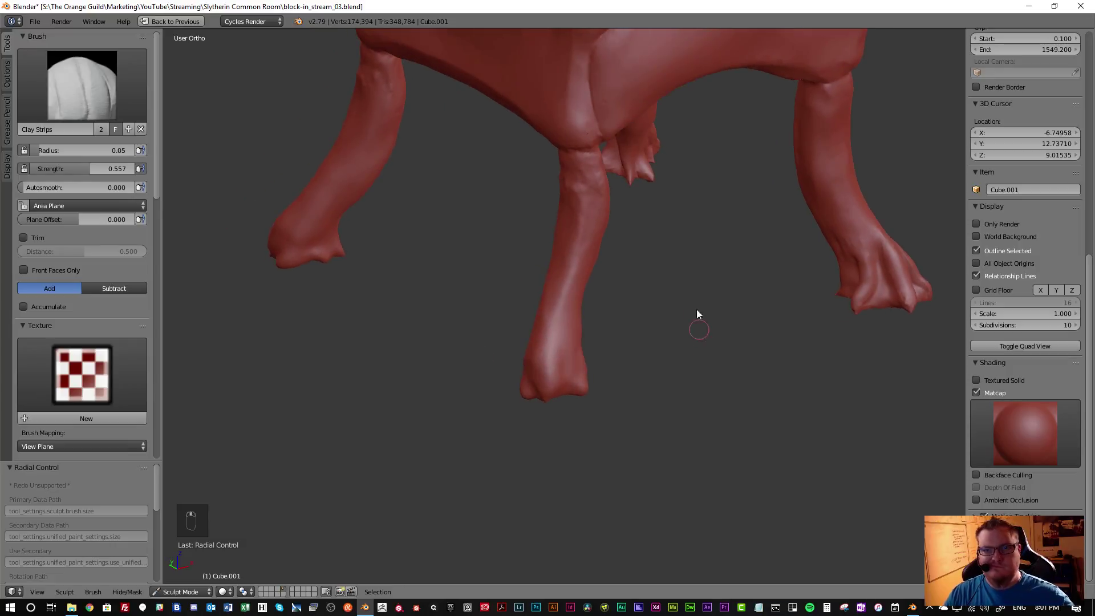
key("s")
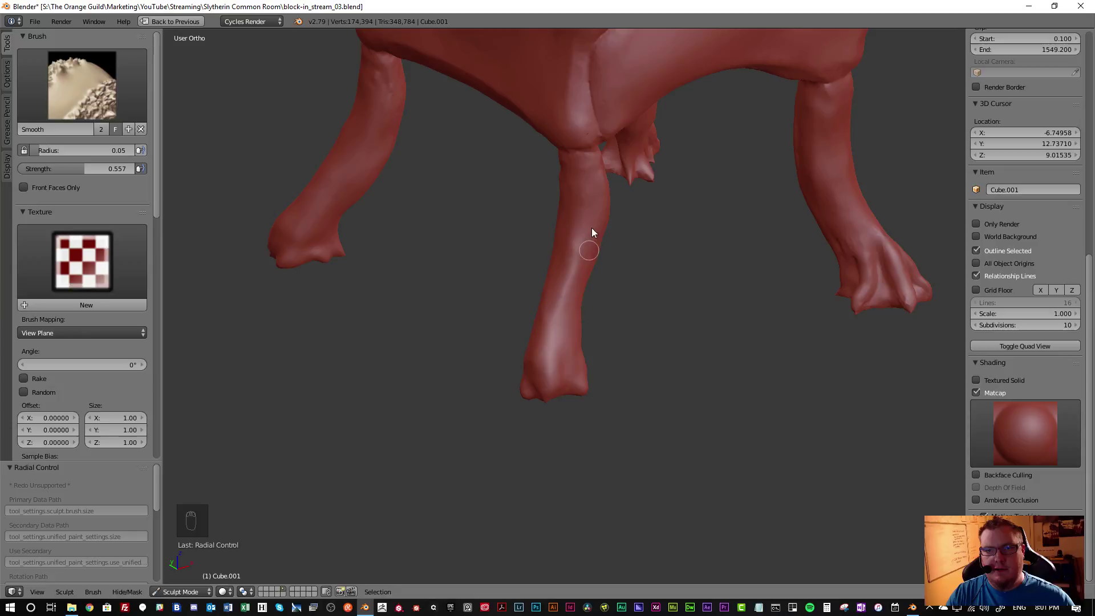
key("s")
Sculpt Clay Strips tendons down the rear foot to the front toes
scroll(584, 300, "up", 2)
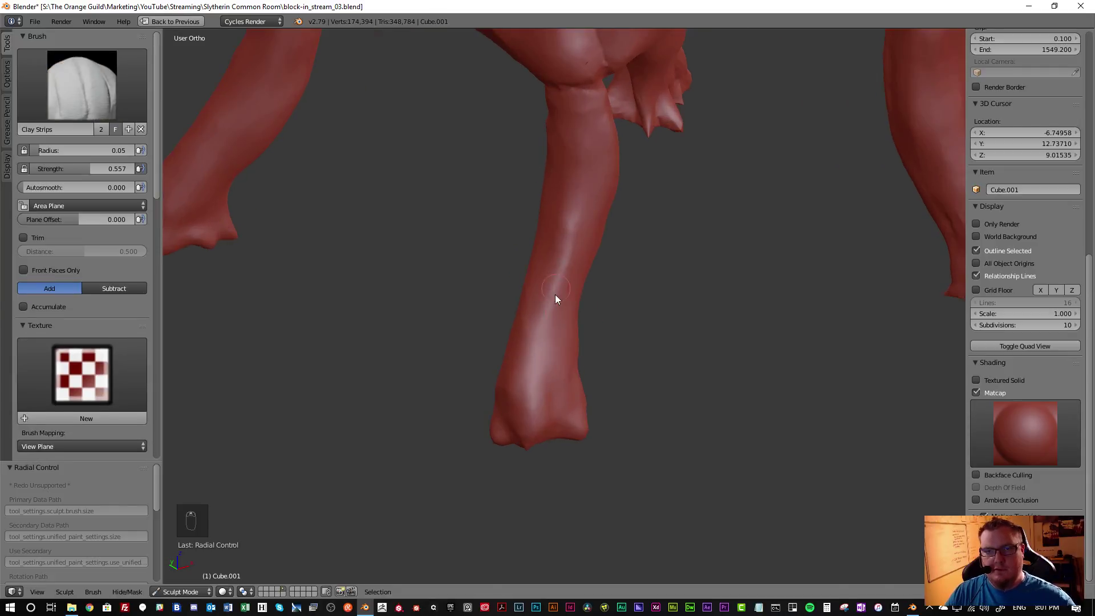
left_click_drag(539, 365, 534, 430)
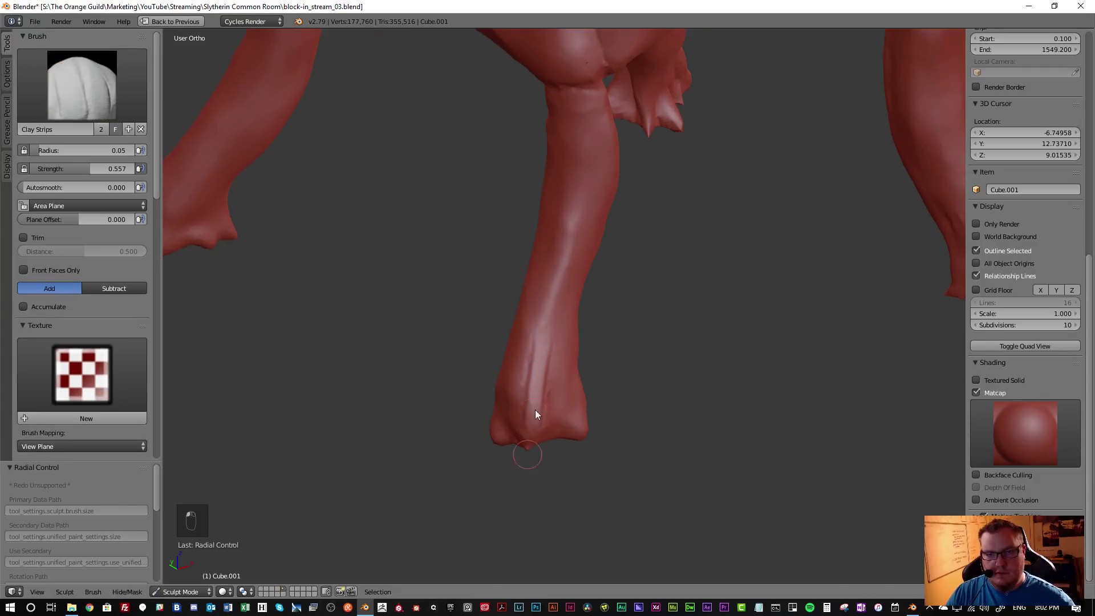
left_click_drag(528, 393, 523, 454)
mouse_move(523, 455)
middle_mouse_down()
mouse_move(518, 396)
mouse_move(554, 398)
middle_mouse_up()
mouse_move(589, 374)
left_mouse_down()
mouse_move(586, 452)
mouse_move(577, 439)
left_mouse_up()
Add Clay Strips tendons running down to the remaining toes around the inner side and back of the rear foot
mouse_move(578, 439)
middle_mouse_down()
mouse_move(564, 426)
mouse_move(603, 409)
mouse_move(528, 395)
mouse_move(603, 409)
mouse_move(625, 424)
middle_mouse_up()
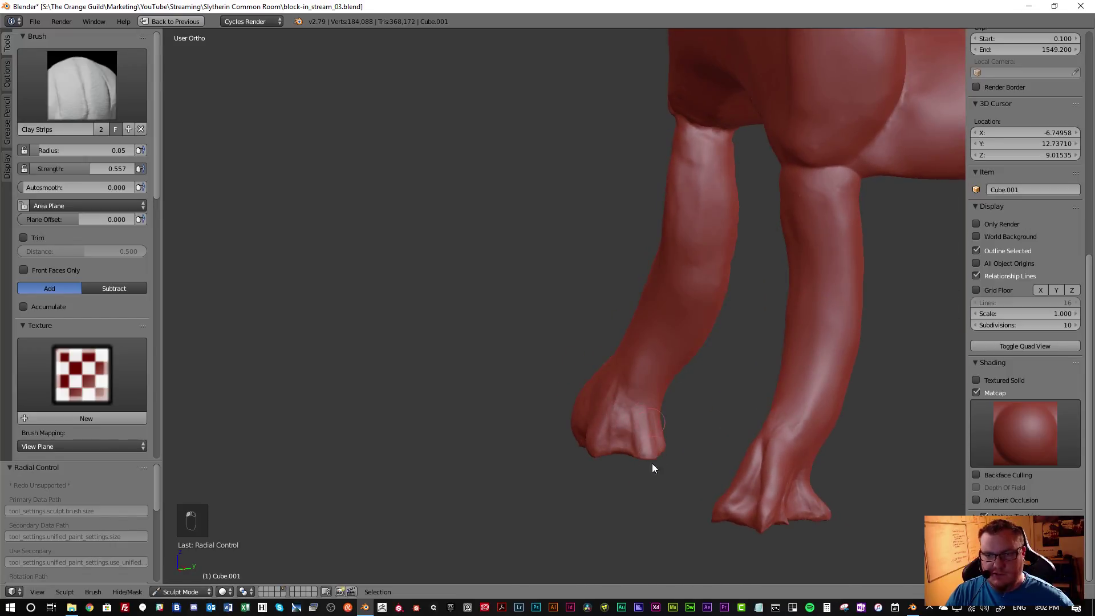
left_click_drag(641, 419, 657, 416)
middle_click_drag(657, 417, 576, 419)
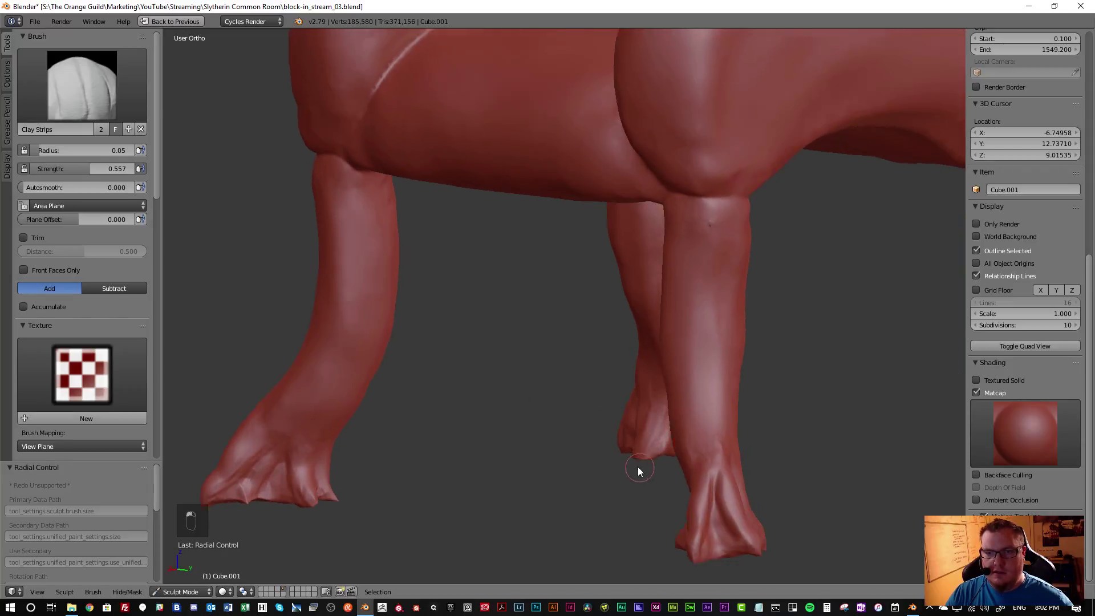
middle_click_drag(643, 472, 645, 454)
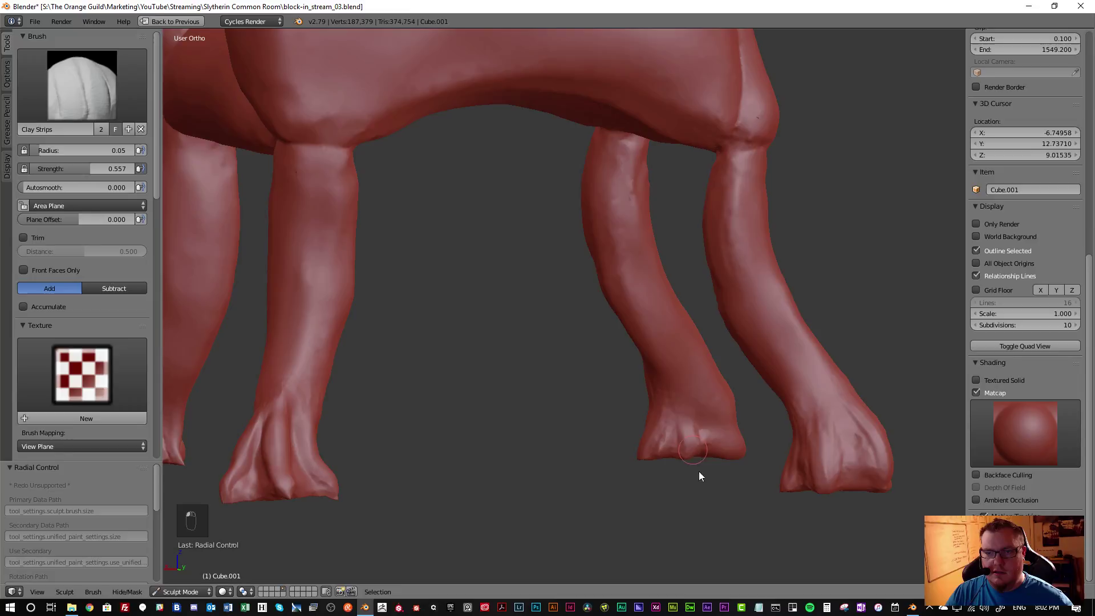
left_click_drag(694, 460, 679, 460)
middle_click_drag(680, 459, 647, 483)
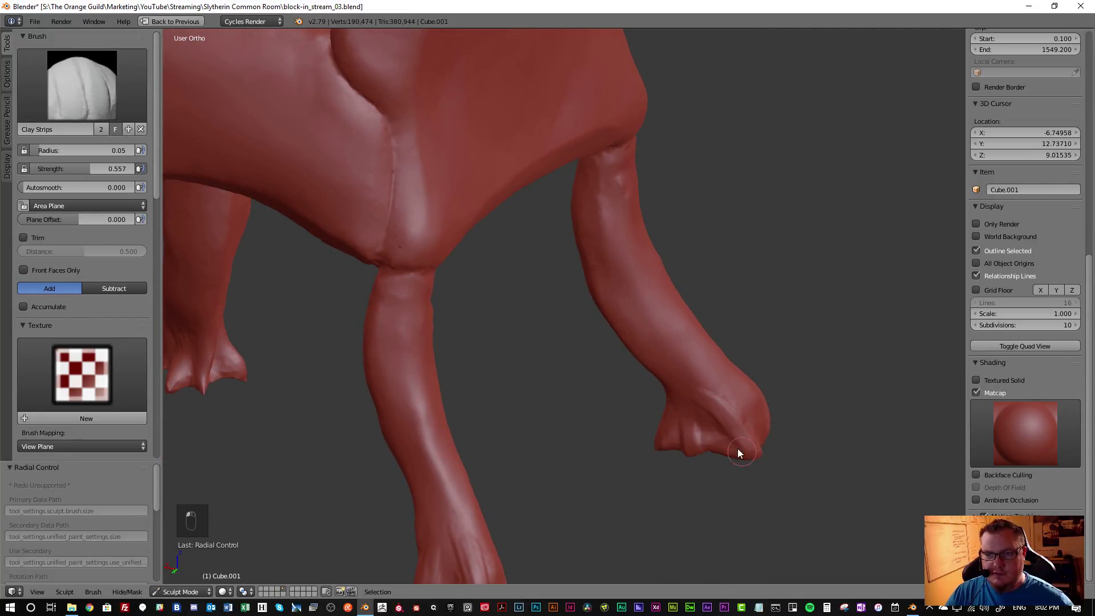
middle_click_drag(743, 457, 693, 442)
left_click_drag(744, 419, 743, 448)
mouse_move(740, 454)
middle_mouse_down()
mouse_move(726, 470)
mouse_move(741, 433)
middle_mouse_up()
Set the Crease brush radius to 0.07 and carve hollows between the rear foot's tendons
left_click(126, 104)
left_click(191, 156)
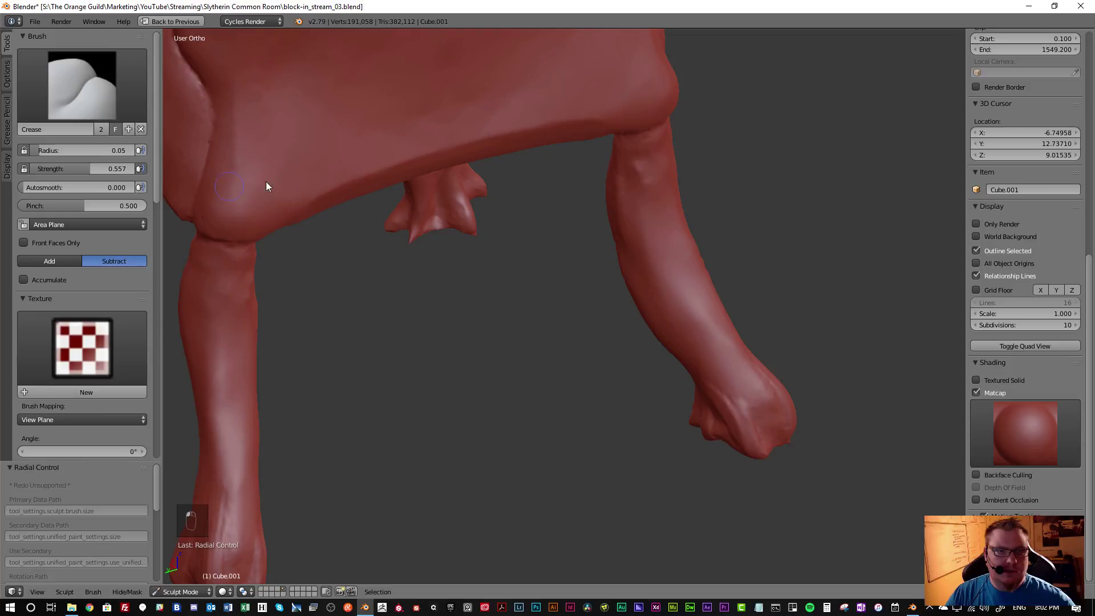
key("f")
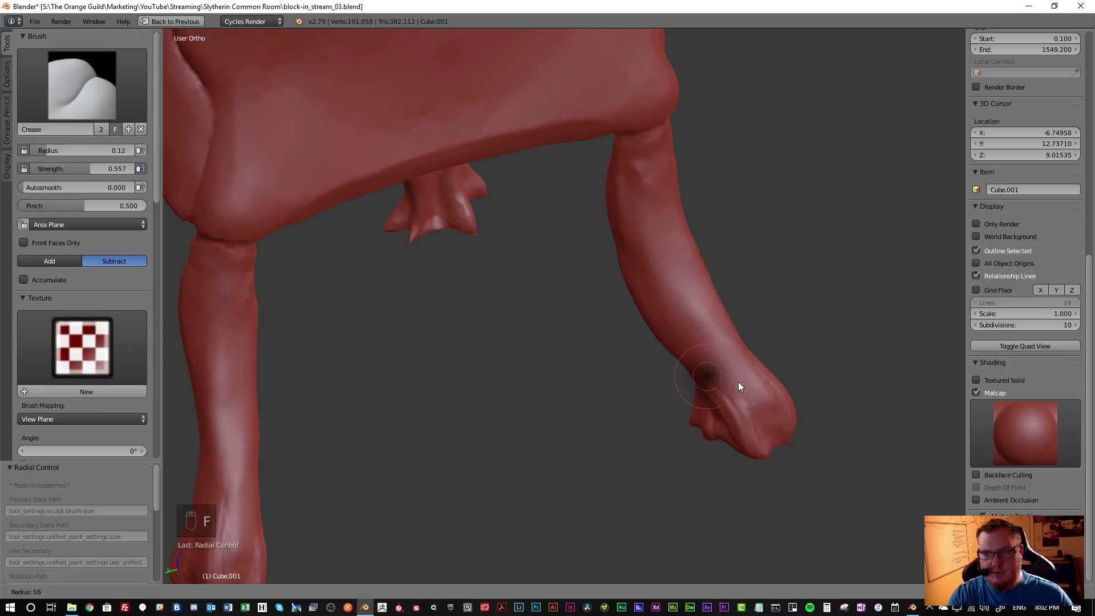
left_click(729, 387)
mouse_move(737, 390)
left_mouse_down()
mouse_move(781, 450)
mouse_move(763, 423)
left_mouse_up()
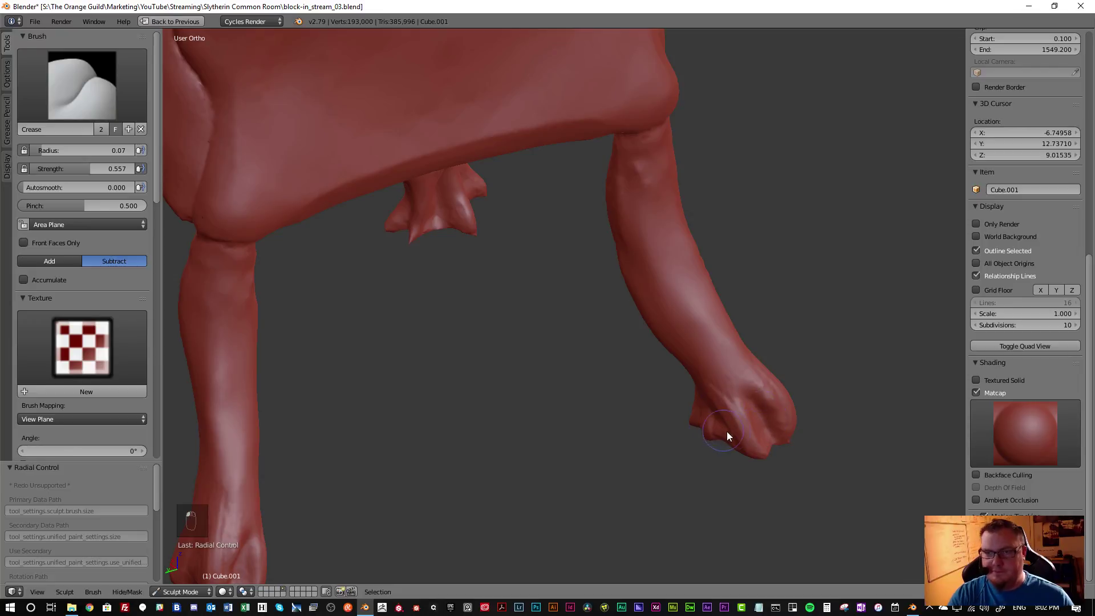
scroll(738, 420, "down", 3)
mouse_move(738, 420)
middle_mouse_down()
mouse_move(767, 375)
mouse_move(737, 411)
middle_mouse_up()
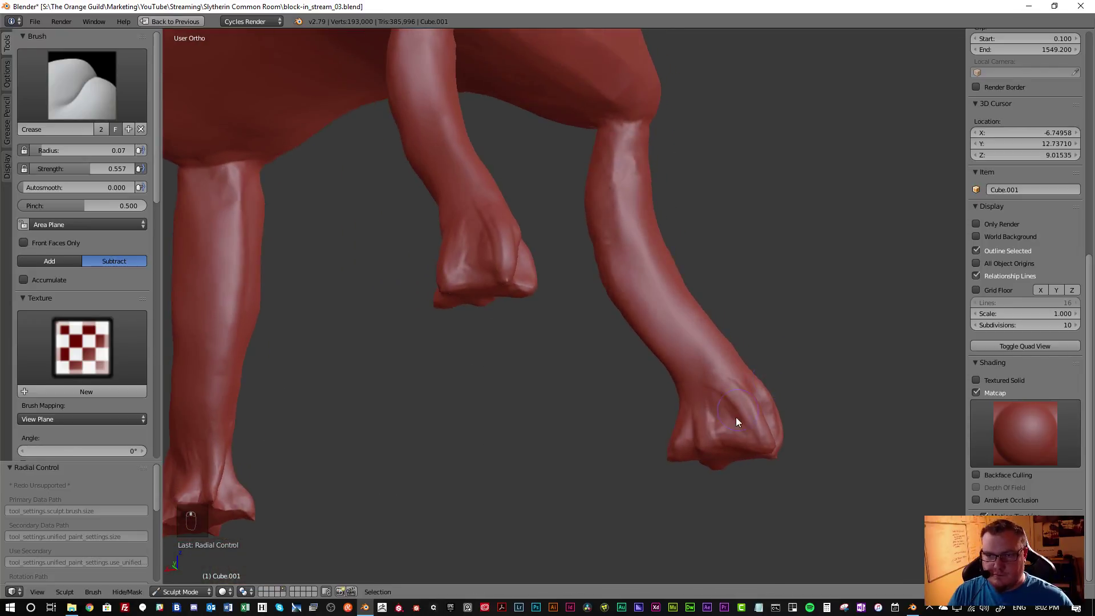
scroll(717, 400, "up", 5)
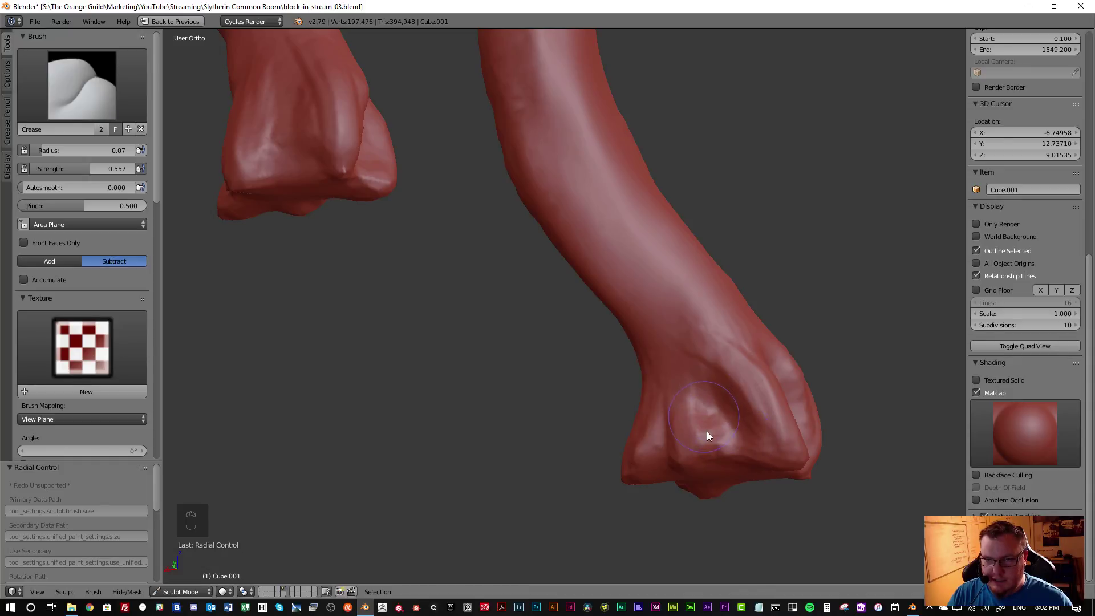
Reduce the Crease brush radius to 0.05, then crease and smooth the webbing between the rear foot's back toes
mouse_move(703, 425)
middle_mouse_down()
mouse_move(755, 438)
mouse_move(652, 435)
mouse_move(656, 413)
middle_mouse_up()
key("f")
left_click(645, 425)
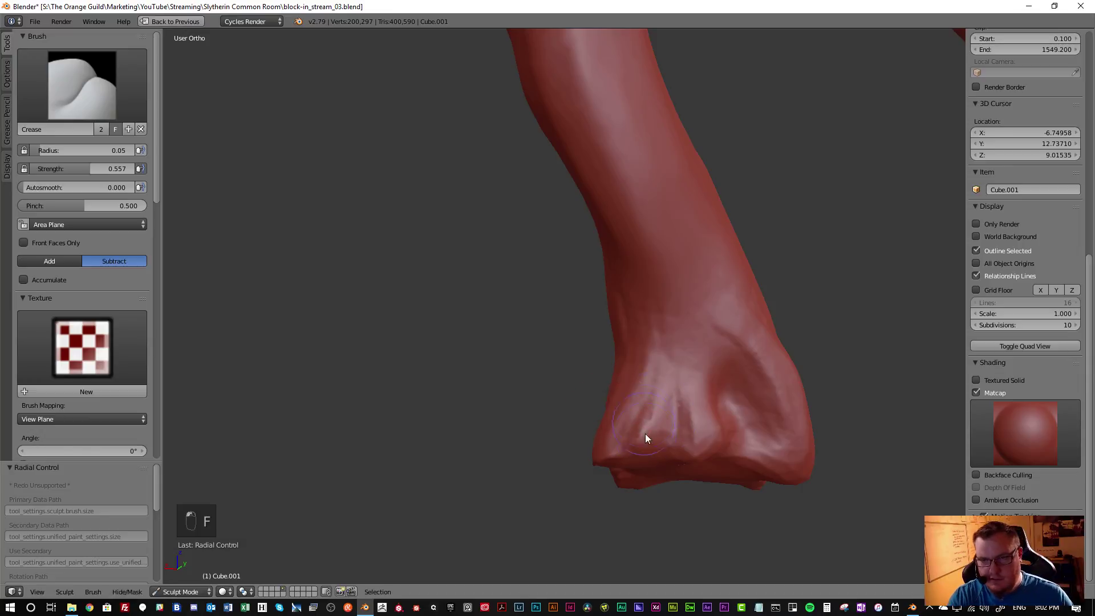
mouse_move(665, 401)
left_mouse_down()
mouse_move(649, 441)
mouse_move(639, 438)
mouse_move(665, 429)
mouse_move(638, 443)
left_mouse_up()
key("s")
key("shift+c")
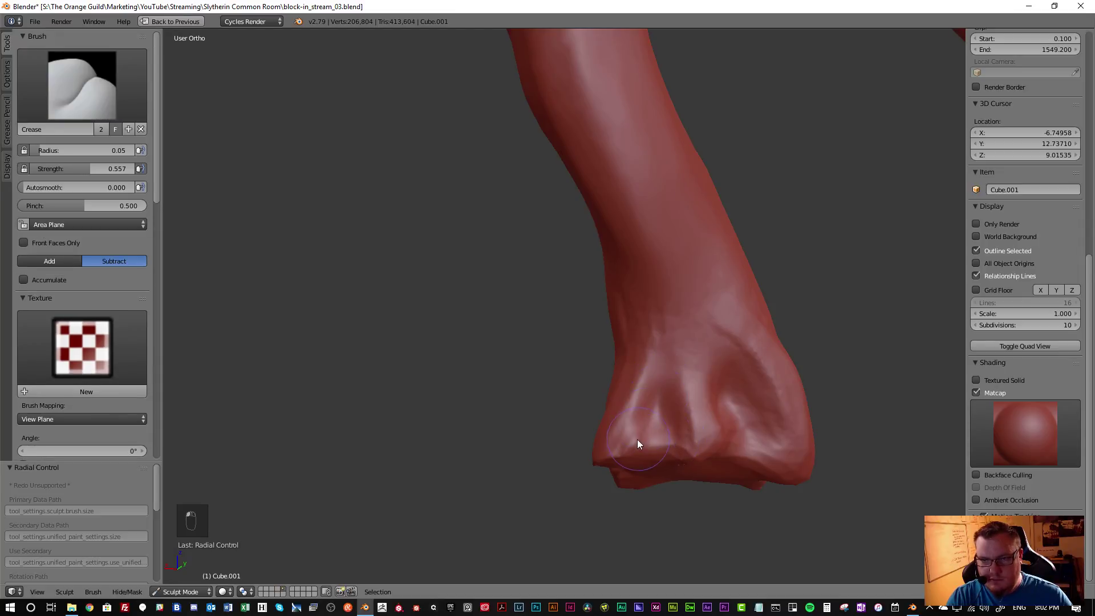
left_click_drag(676, 334, 632, 419)
Crease grooves along the tendons on the inner side of the rear foot and smooth them
mouse_move(632, 419)
middle_mouse_down()
mouse_move(734, 423)
mouse_move(611, 364)
middle_mouse_up()
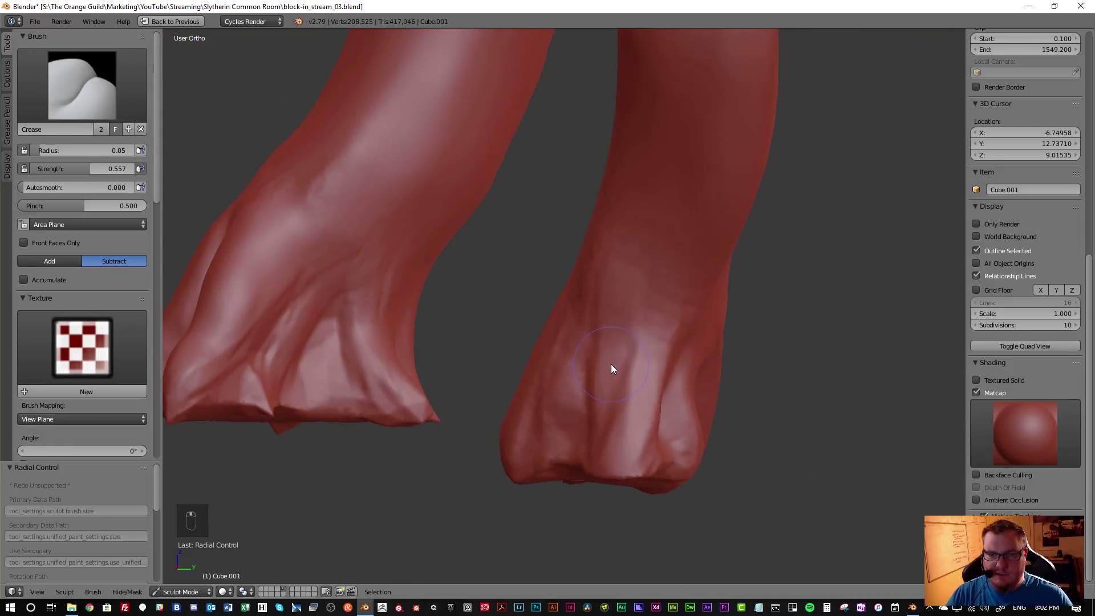
left_click_drag(605, 323, 585, 434)
mouse_move(589, 351)
left_mouse_down()
mouse_move(558, 450)
mouse_move(551, 442)
mouse_move(605, 443)
mouse_move(560, 405)
mouse_move(587, 308)
mouse_move(577, 333)
mouse_move(594, 402)
mouse_move(582, 437)
mouse_move(622, 312)
left_mouse_up()
key("shift+s")
key("shift+c")
Enlarge the brush radius to 0.07, crease the hollow between the rear foot's front toes and smooth it
mouse_move(604, 408)
middle_mouse_down()
mouse_move(592, 409)
mouse_move(682, 422)
mouse_move(516, 339)
mouse_move(540, 399)
mouse_move(557, 348)
mouse_move(571, 363)
mouse_move(540, 346)
middle_mouse_up()
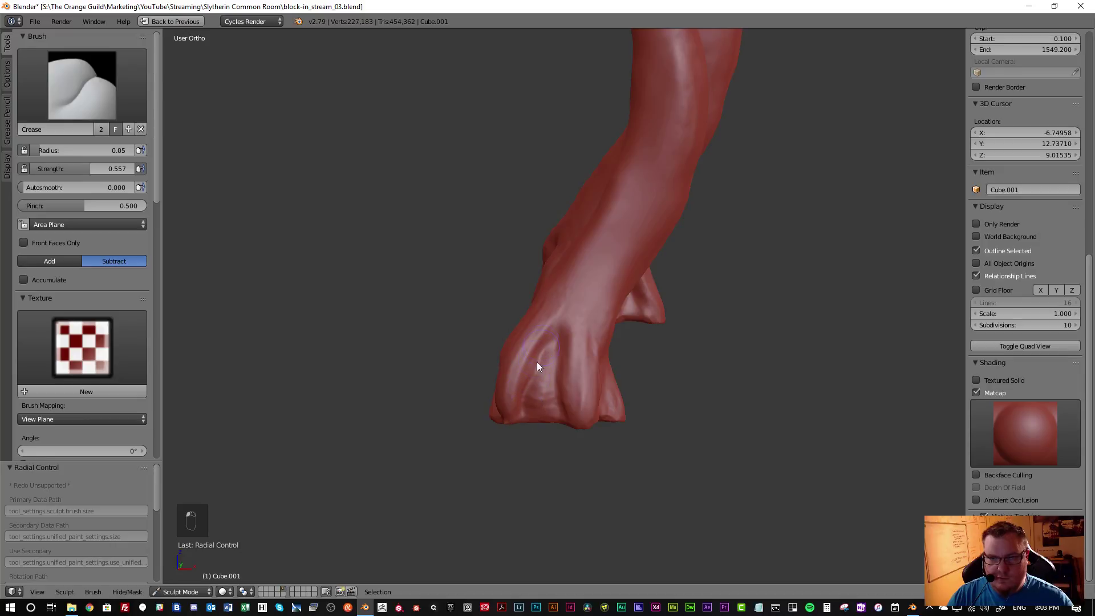
key("f")
left_click(558, 369)
mouse_move(546, 399)
left_mouse_down()
mouse_move(536, 399)
mouse_move(549, 352)
mouse_move(537, 407)
left_mouse_up()
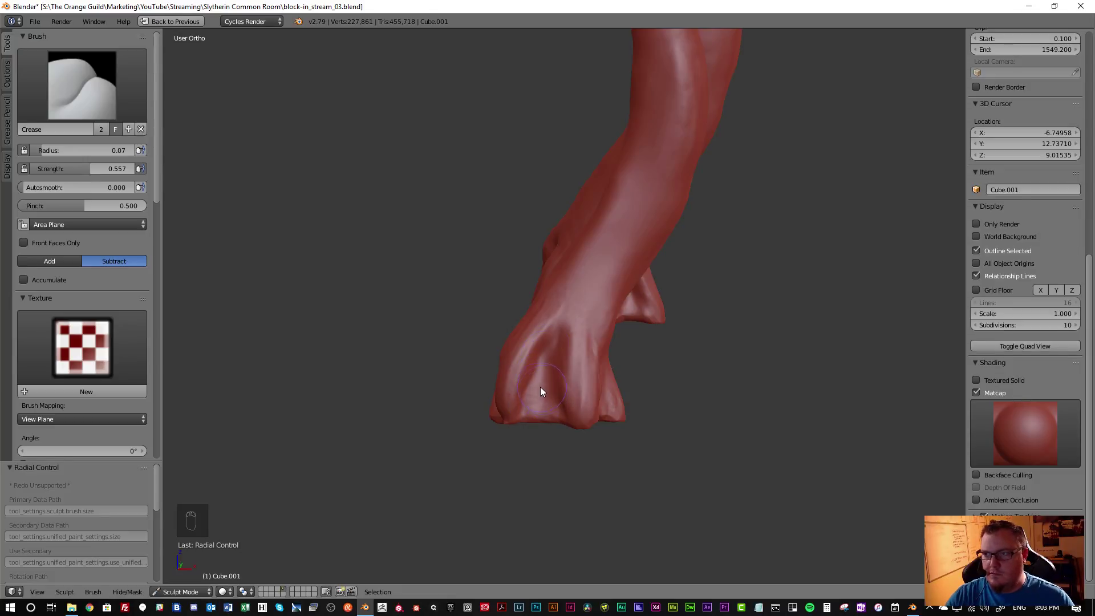
key("s")
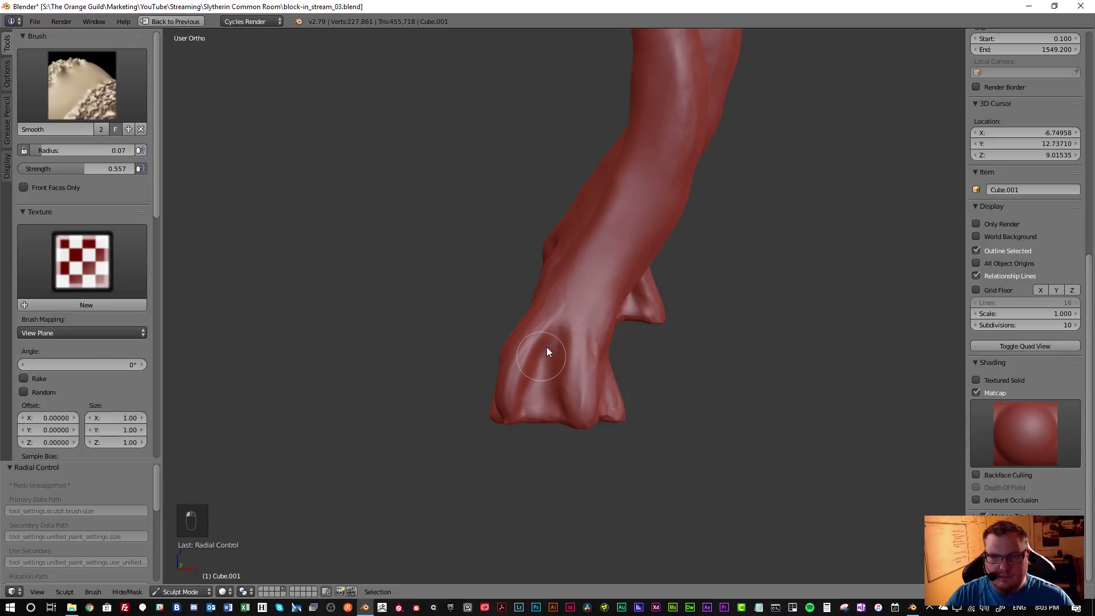
left_click_drag(532, 408, 533, 371)
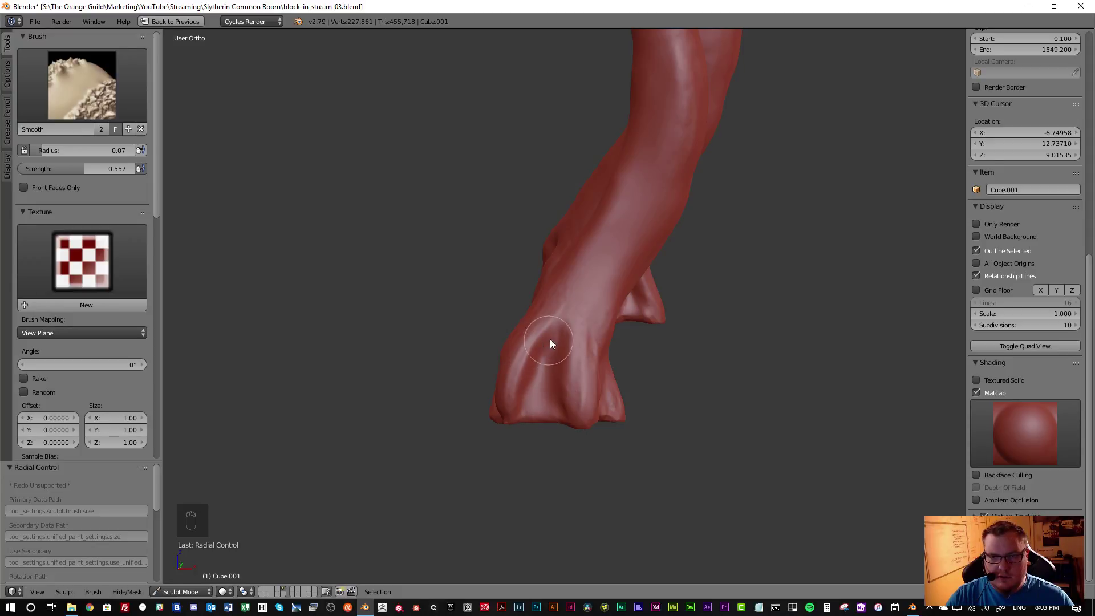
Crease the hollow along the foot's toe, then reduce the brush radius to 0.03 and smooth the toe's tip
key("shift+c")
mouse_move(537, 395)
middle_mouse_down()
mouse_move(559, 399)
mouse_move(518, 391)
mouse_move(525, 408)
mouse_move(526, 392)
mouse_move(501, 367)
middle_mouse_up()
mouse_move(501, 367)
left_mouse_down()
mouse_move(496, 346)
mouse_move(531, 390)
left_mouse_up()
mouse_move(532, 390)
middle_mouse_down()
mouse_move(569, 375)
mouse_move(569, 317)
mouse_move(533, 286)
mouse_move(450, 318)
mouse_move(544, 394)
middle_mouse_up()
scroll(543, 392, "up", 3)
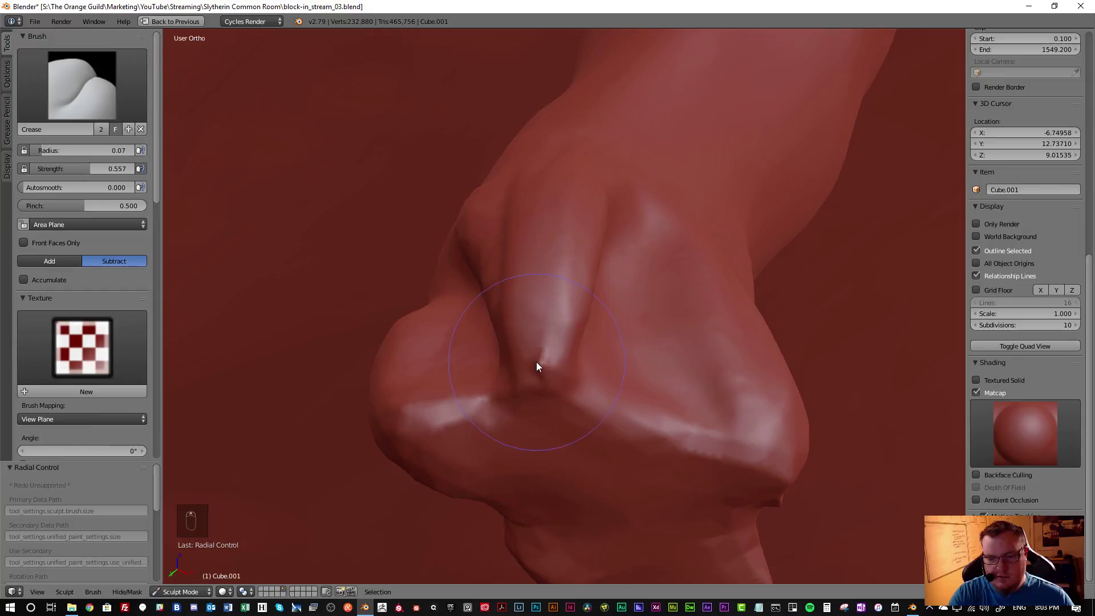
key("f")
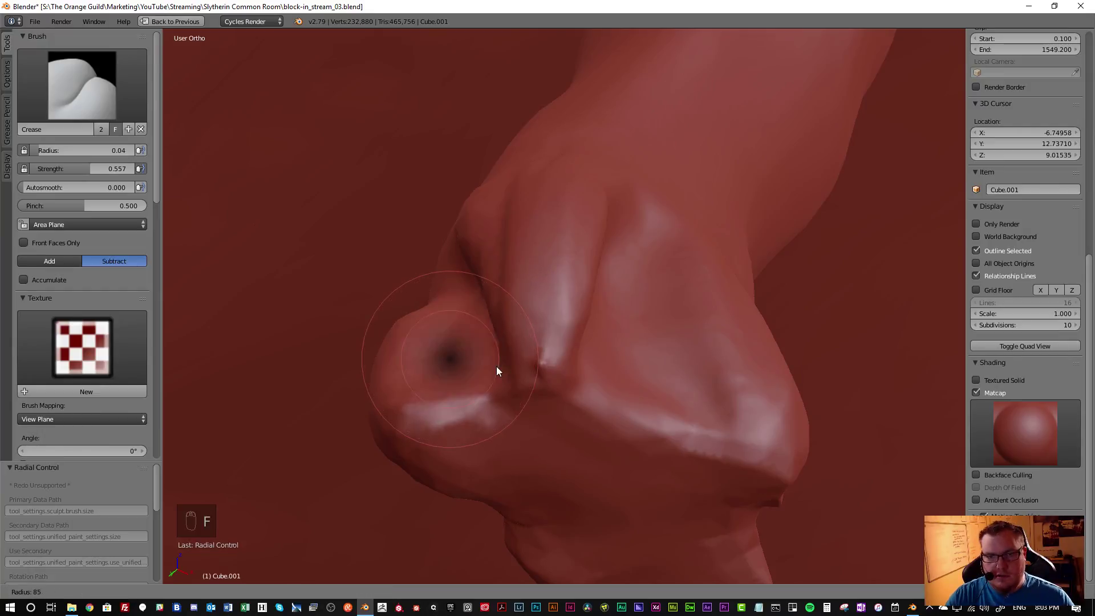
left_click(485, 367)
key("s")
left_click_drag(541, 364, 541, 361)
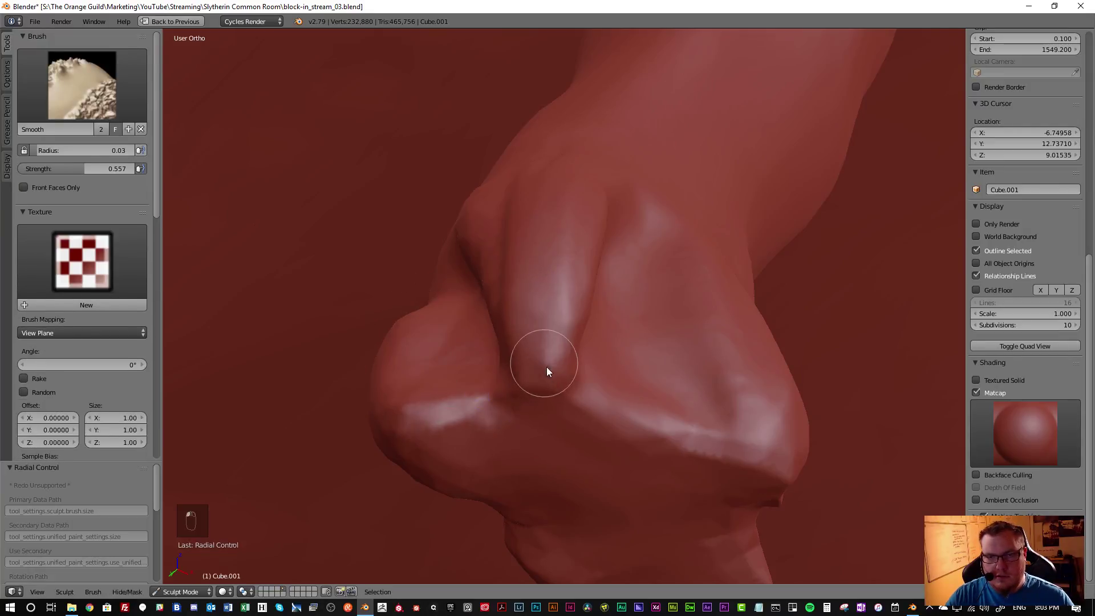
Choose the Flatten/Contrast brush with a radius of 0.10 and flatten the upper part of the front leg
key("shift+c")
scroll(598, 399, "down", 8)
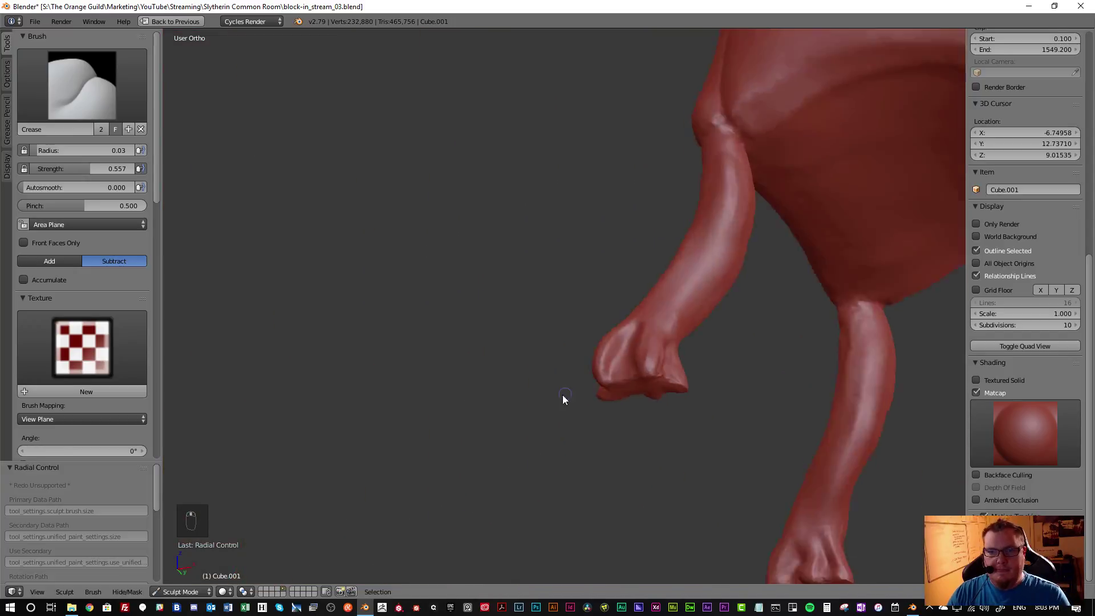
mouse_move(576, 448)
middle_mouse_down()
mouse_move(606, 443)
mouse_move(582, 411)
mouse_move(686, 421)
mouse_move(433, 399)
middle_mouse_up()
left_click(79, 72)
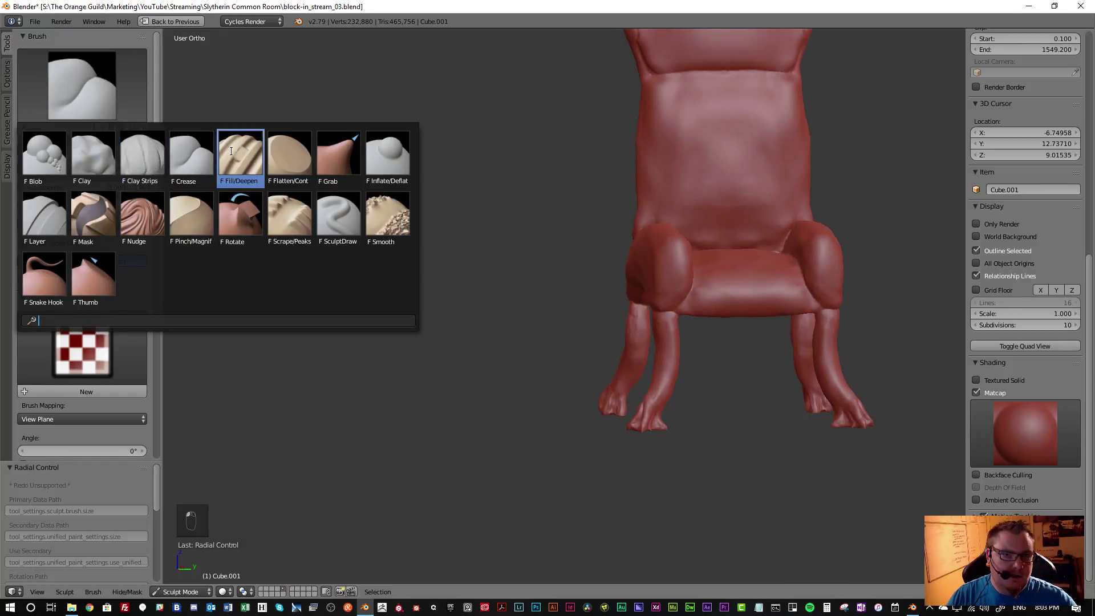
left_click(285, 163)
mouse_move(717, 357)
middle_mouse_down()
mouse_move(599, 317)
mouse_move(619, 324)
mouse_move(551, 331)
middle_mouse_up()
key("f")
left_click(632, 324)
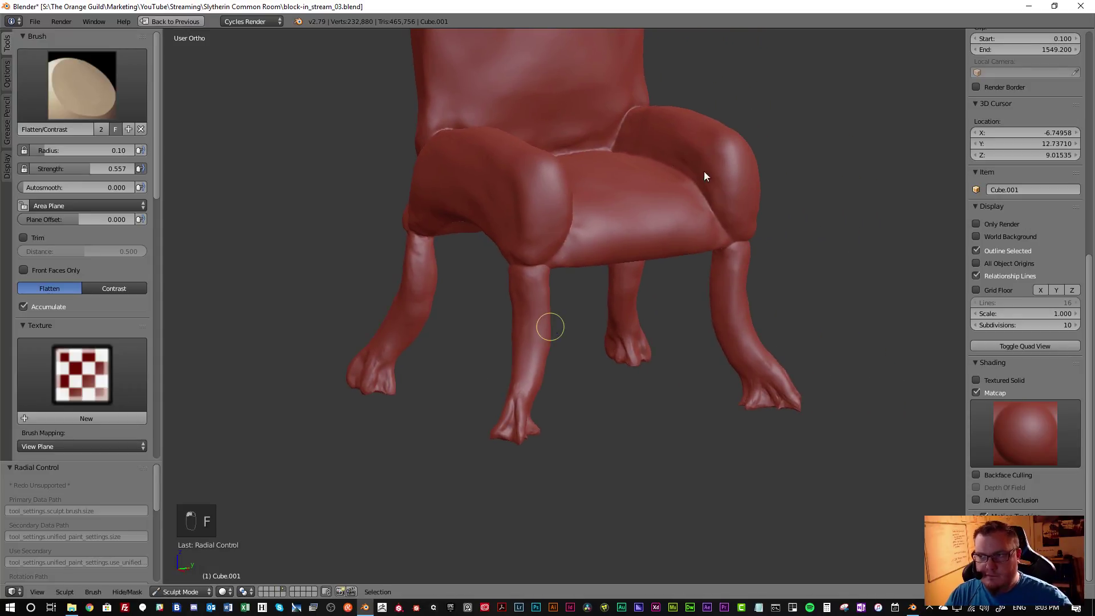
middle_click_drag(524, 326, 591, 344)
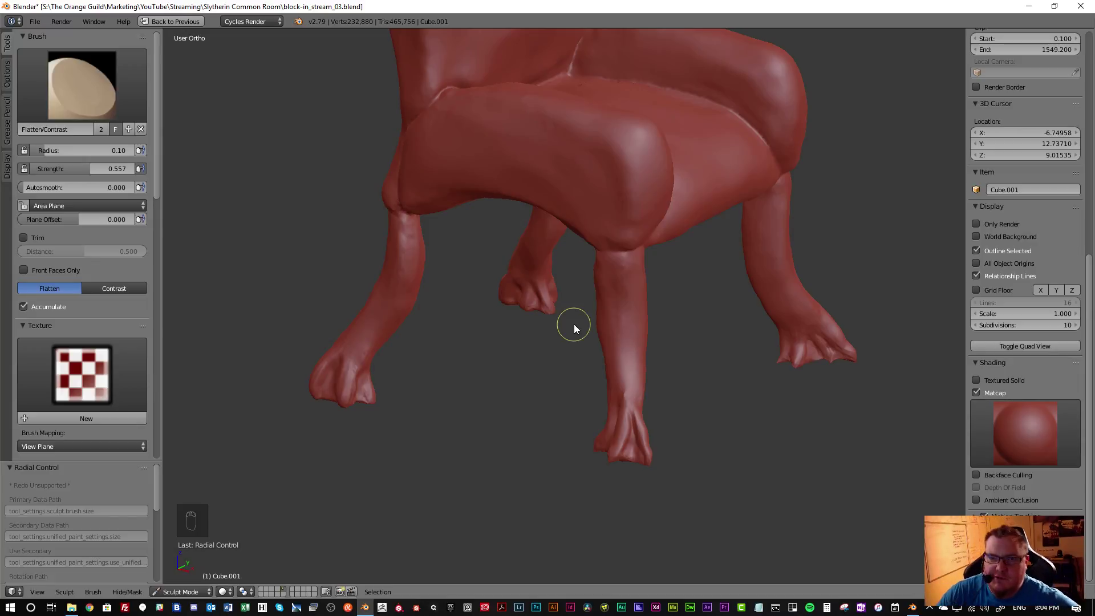
middle_click_drag(621, 306, 649, 296)
scroll(648, 292, "up", 3)
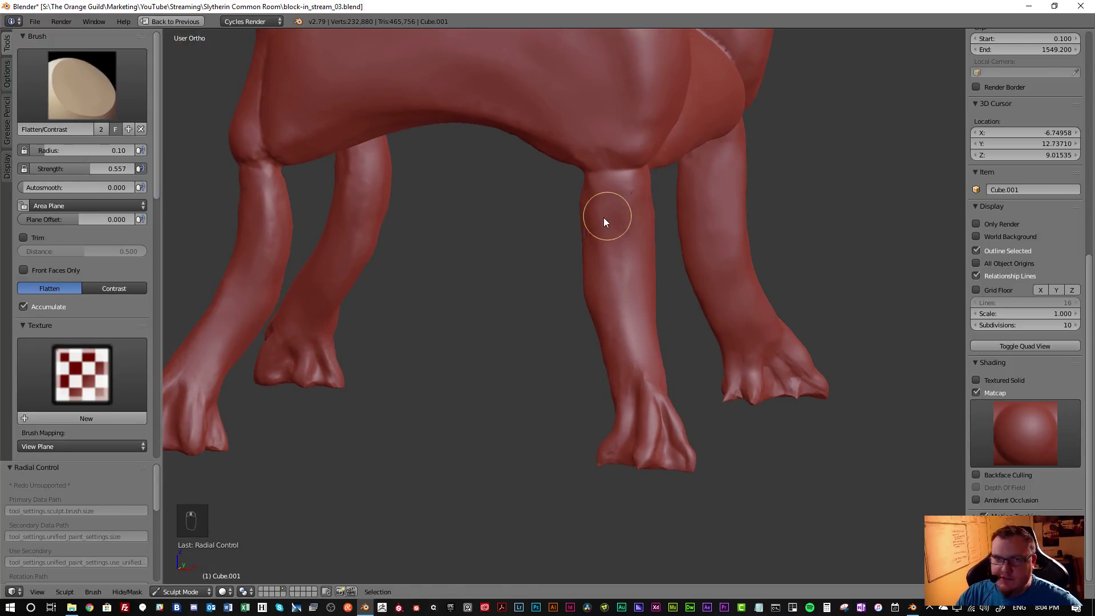
mouse_move(604, 187)
left_mouse_down()
mouse_move(614, 292)
mouse_move(613, 227)
left_mouse_up()
Enlarge the Flatten brush radius to 0.13 and flatten the front leg's outer face from the seat down towards the foot
key("f")
left_click(622, 255)
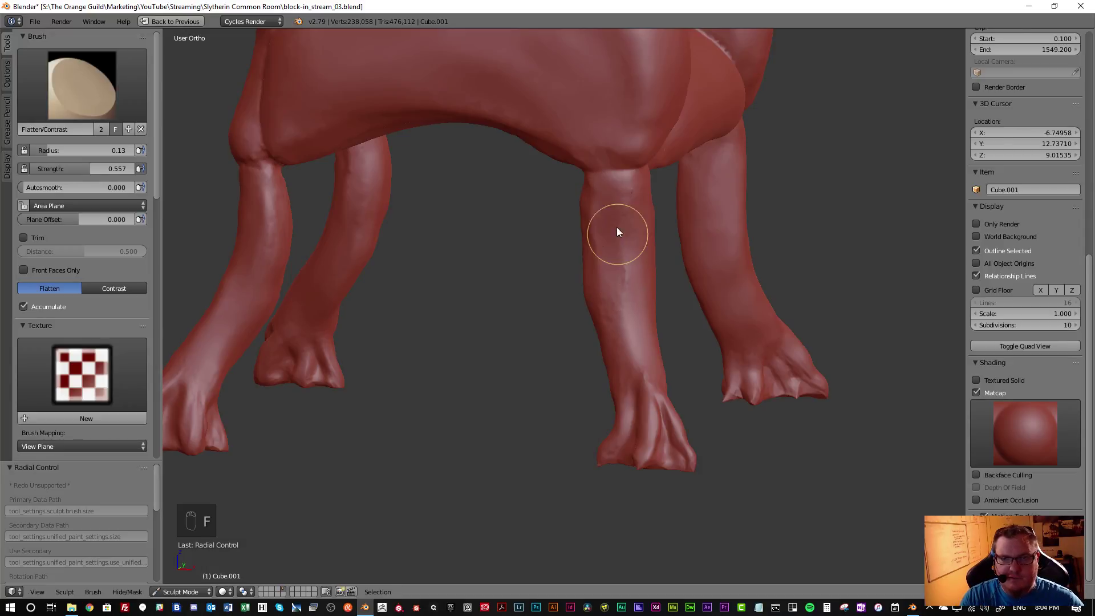
left_click_drag(608, 186, 614, 295)
mouse_move(622, 338)
left_mouse_down()
mouse_move(604, 206)
mouse_move(631, 385)
mouse_move(617, 331)
mouse_move(630, 359)
mouse_move(628, 231)
left_mouse_up()
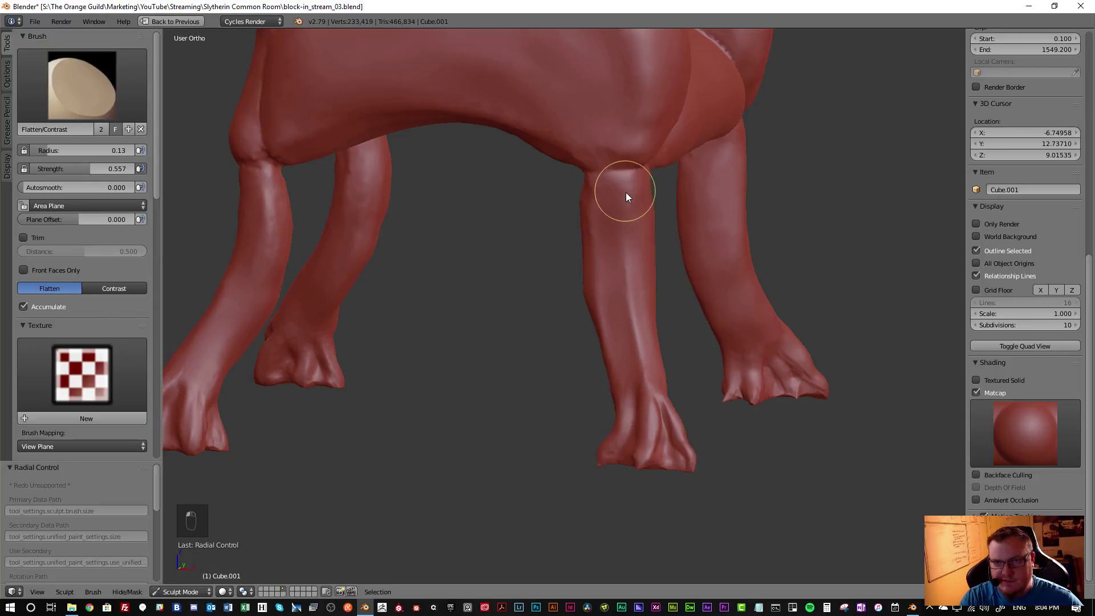
Flatten the front leg's adjoining faces down to the ankle to give the leg defined edges
mouse_move(656, 324)
middle_mouse_down()
mouse_move(628, 334)
mouse_move(629, 317)
middle_mouse_up()
mouse_move(628, 317)
left_mouse_down()
mouse_move(631, 215)
mouse_move(631, 410)
left_mouse_up()
scroll(629, 419, "up", 5)
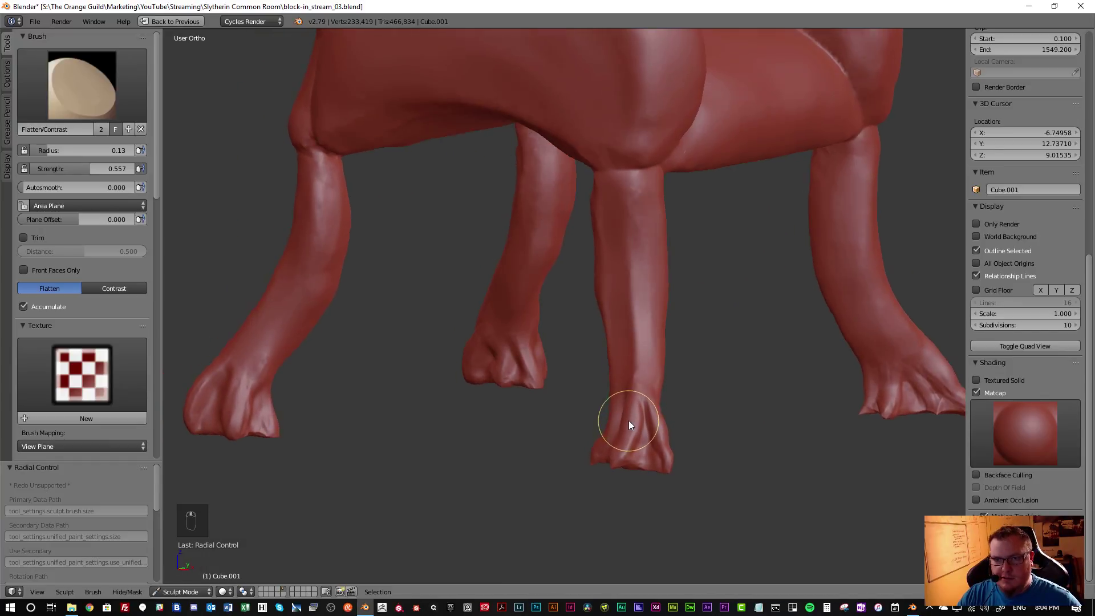
mouse_move(659, 231)
left_mouse_down()
mouse_move(642, 146)
mouse_move(650, 382)
mouse_move(638, 143)
mouse_move(625, 320)
left_mouse_up()
scroll(624, 319, "down", 3)
middle_click_drag(663, 344, 585, 310)
left_click_drag(624, 231, 637, 378)
middle_click_drag(600, 369, 380, 337)
mouse_move(522, 340)
middle_mouse_down()
mouse_move(593, 345)
mouse_move(513, 357)
mouse_move(634, 371)
mouse_move(464, 272)
middle_mouse_up()
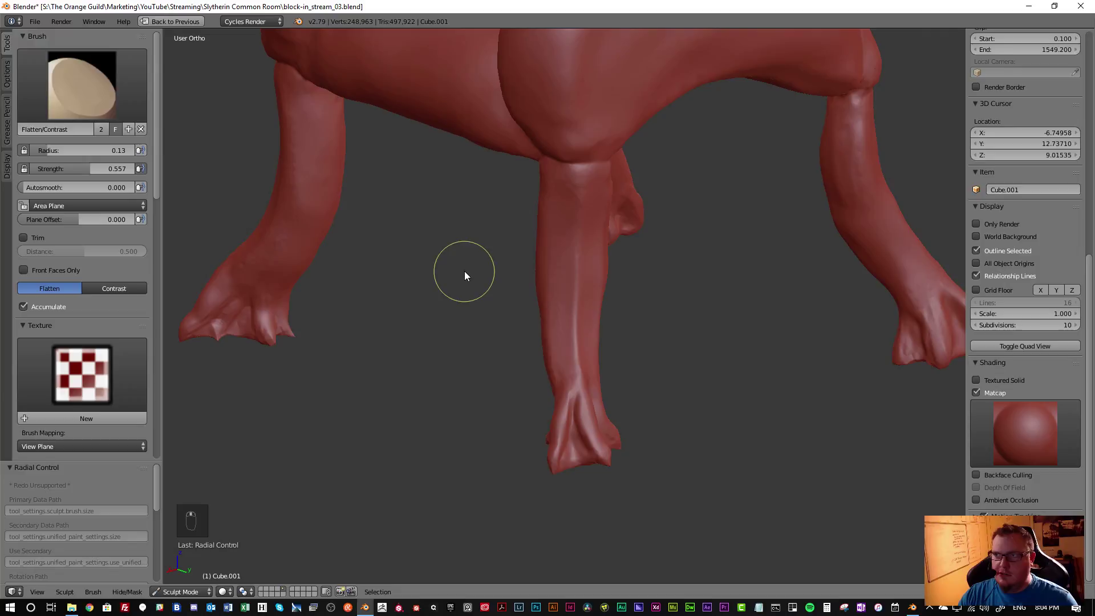
Set the Flatten brush radius to 0.09 and flatten the rear leg's faces from the chair body down to the foot
scroll(517, 338, "down", 4)
mouse_move(545, 335)
middle_mouse_down()
mouse_move(447, 327)
mouse_move(535, 324)
mouse_move(587, 342)
mouse_move(569, 313)
mouse_move(506, 354)
mouse_move(513, 371)
mouse_move(586, 361)
mouse_move(342, 354)
mouse_move(311, 386)
mouse_move(668, 311)
middle_mouse_up()
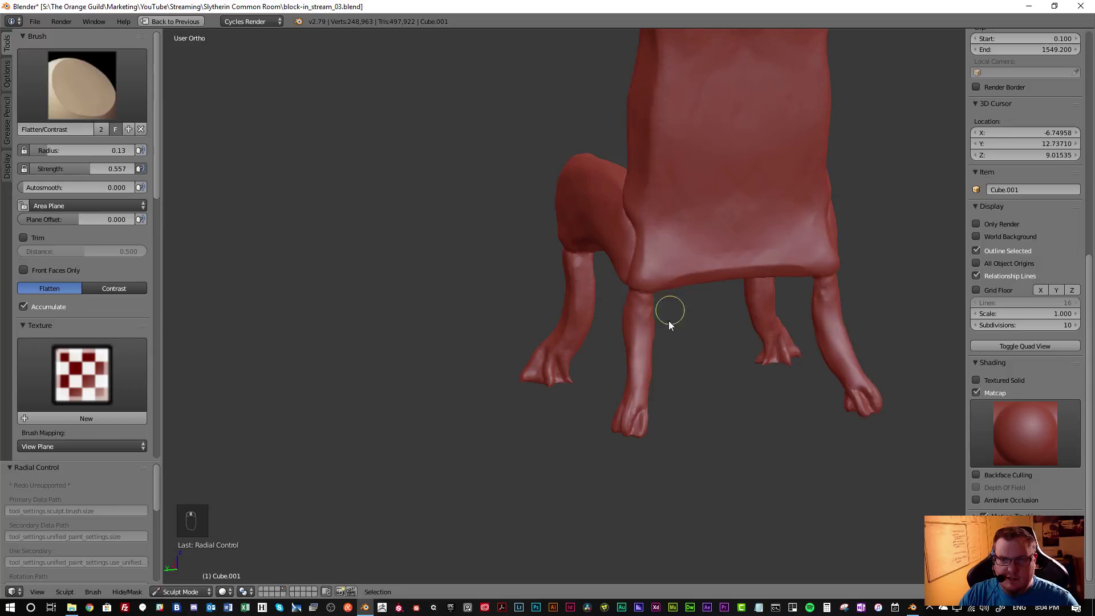
scroll(670, 311, "up", 5)
mouse_move(584, 403)
middle_mouse_down()
mouse_move(619, 399)
mouse_move(734, 306)
middle_mouse_up()
key("f")
left_click(693, 306)
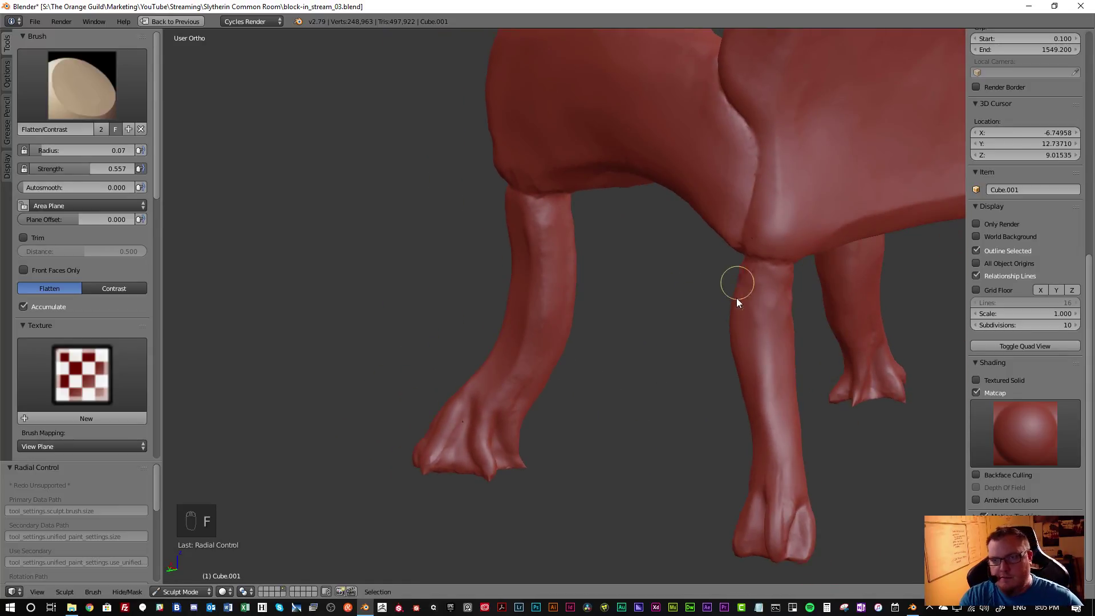
key("f")
left_click(756, 295)
mouse_move(746, 332)
left_mouse_down()
mouse_move(747, 396)
mouse_move(755, 313)
mouse_move(755, 497)
mouse_move(775, 278)
left_mouse_up()
mouse_move(779, 322)
left_mouse_down()
mouse_move(782, 281)
mouse_move(790, 490)
mouse_move(785, 417)
left_mouse_up()
mouse_move(778, 327)
left_mouse_down()
mouse_move(784, 473)
mouse_move(785, 331)
mouse_move(793, 480)
mouse_move(766, 398)
left_mouse_up()
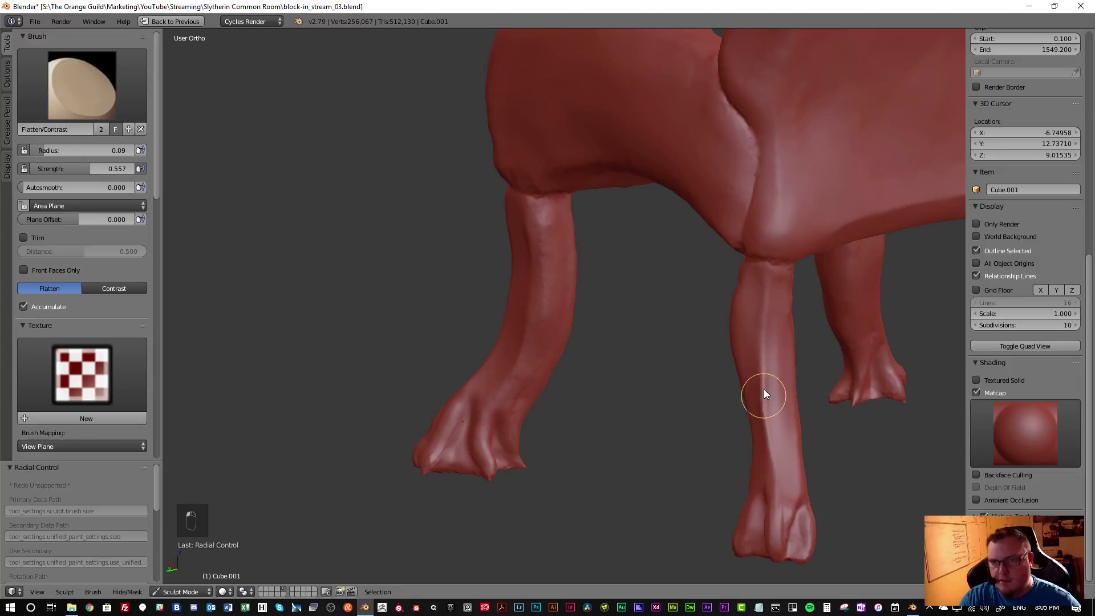
Inspect the flattened legs and overall chair shape from the back, side and front
mouse_move(739, 474)
middle_mouse_down()
mouse_move(831, 485)
mouse_move(814, 472)
mouse_move(775, 473)
mouse_move(764, 445)
middle_mouse_up()
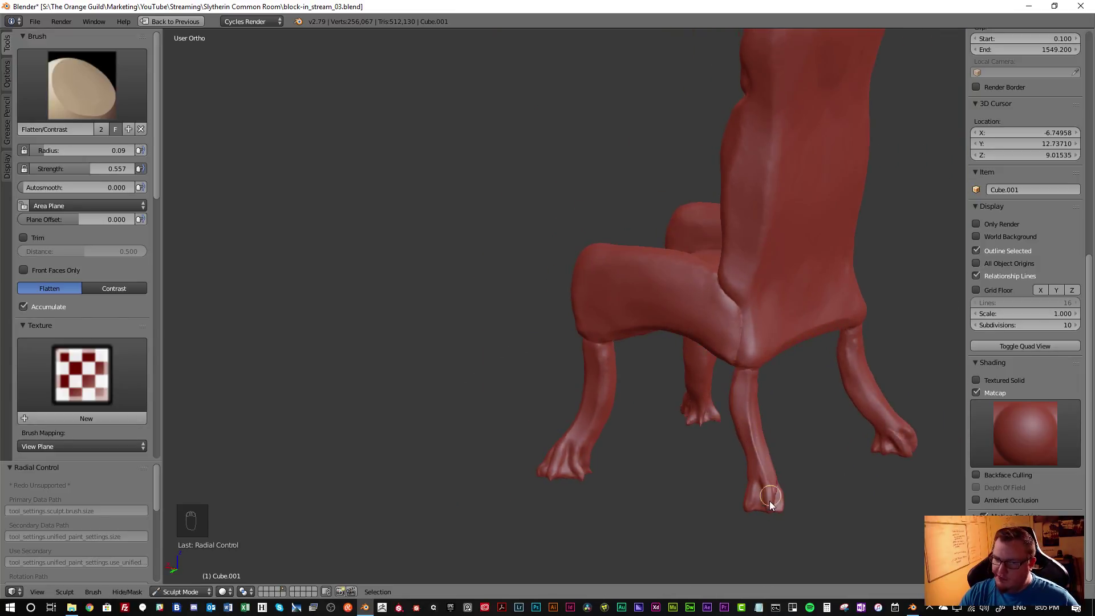
scroll(758, 499, "up", 1)
scroll(762, 498, "down", 2)
middle_click_drag(768, 496, 840, 489)
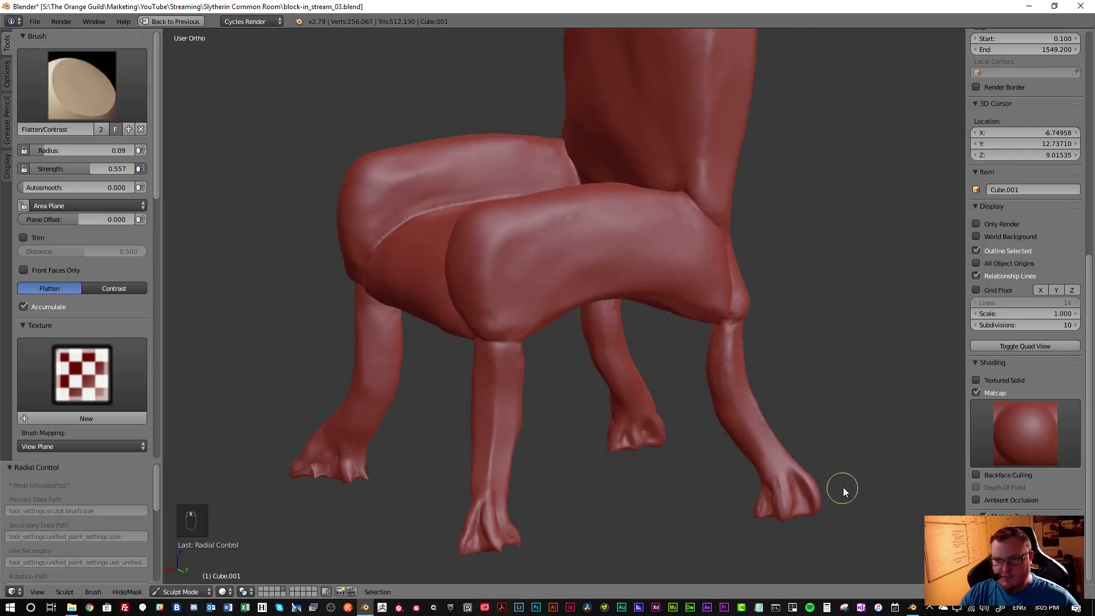
mouse_move(727, 409)
middle_mouse_down()
mouse_move(779, 409)
mouse_move(646, 374)
middle_mouse_up()
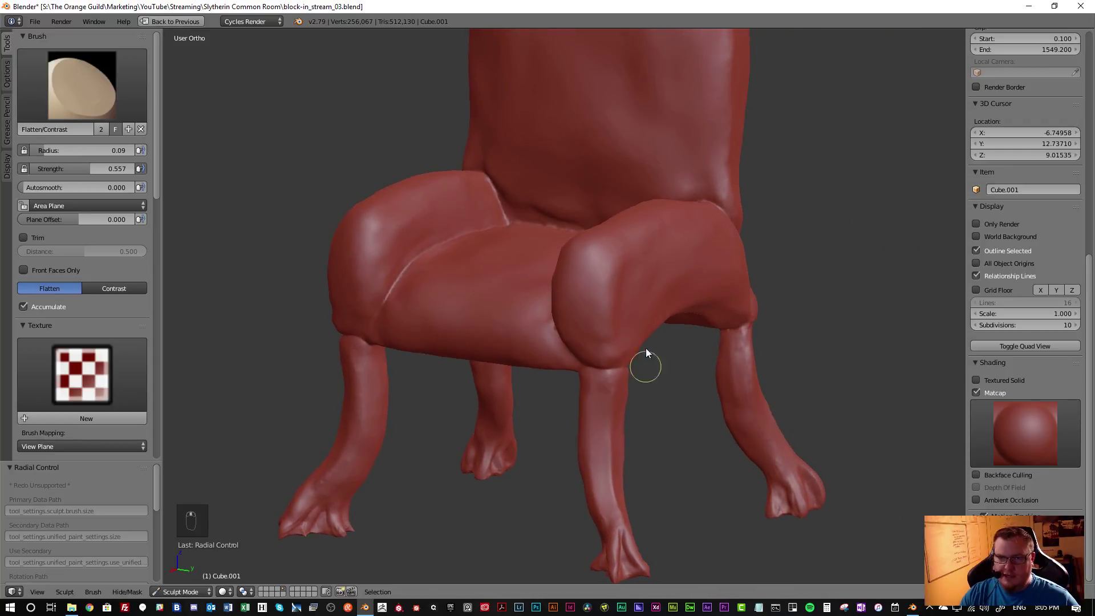
scroll(567, 392, "down", 3)
middle_click_drag(567, 391, 536, 373)
In the right orthographic view, use the Grab brush with radius 0.69 to pull the middle of the headrest's lower seam up into an arch
key("KP_1")
key("KP_3")
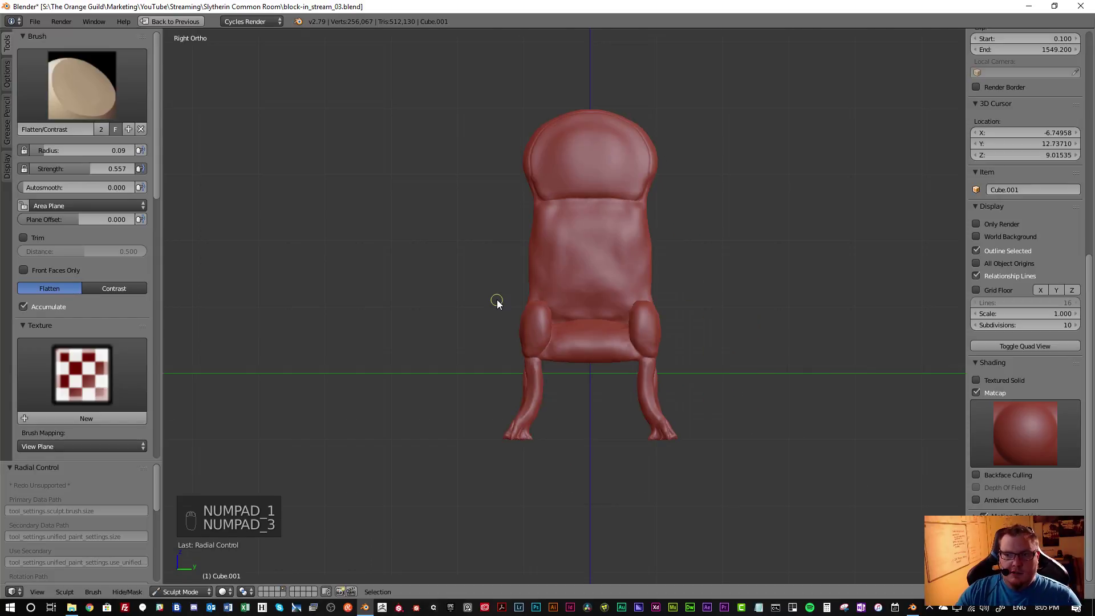
middle_click_drag(491, 309, 442, 342, "shift")
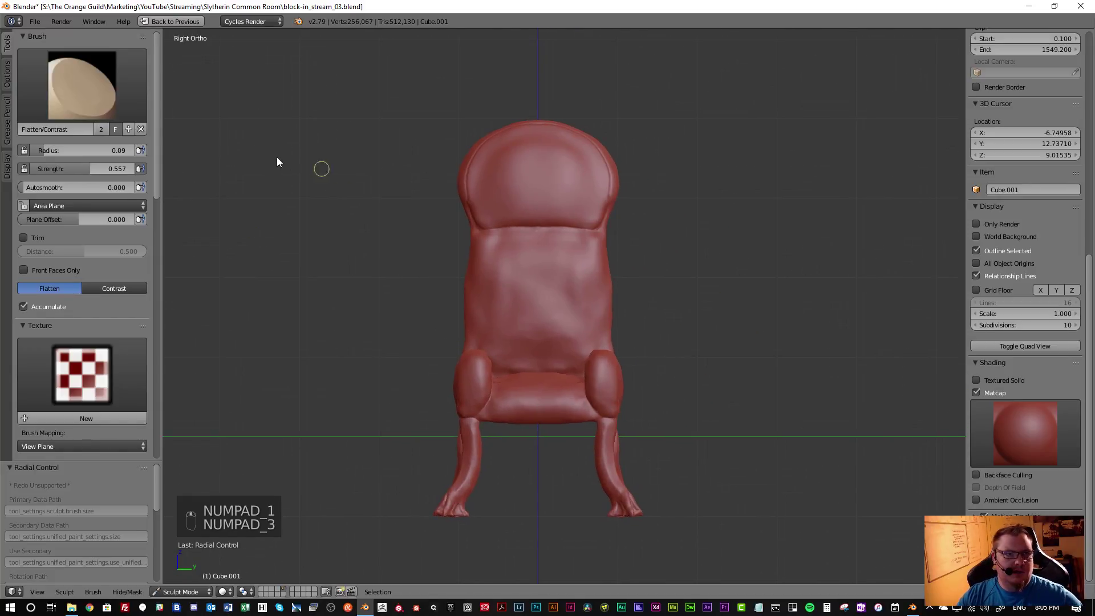
left_click(128, 102)
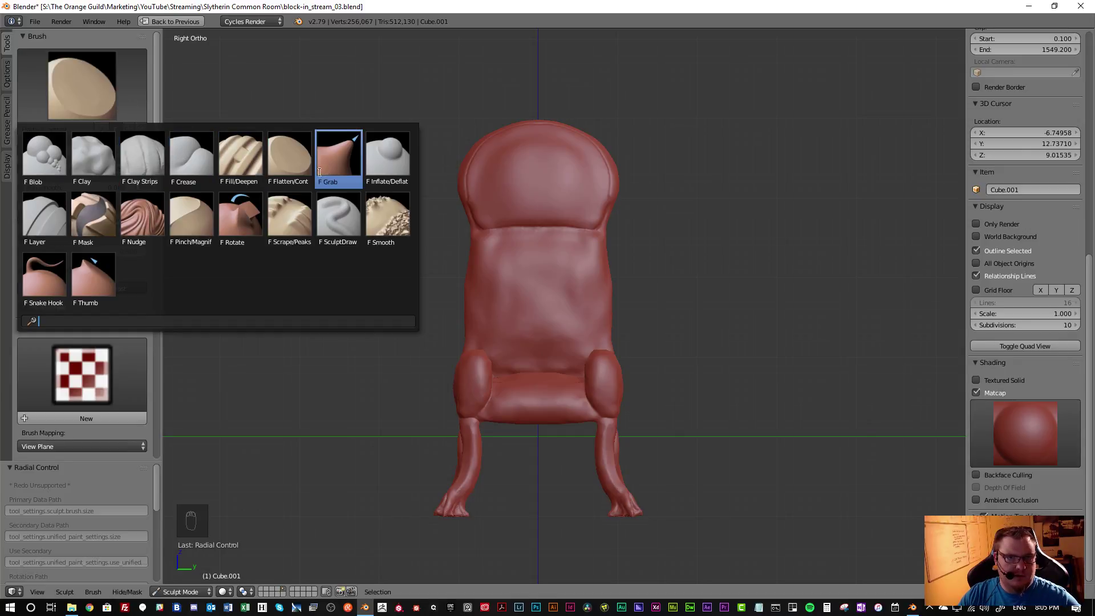
left_click(335, 166)
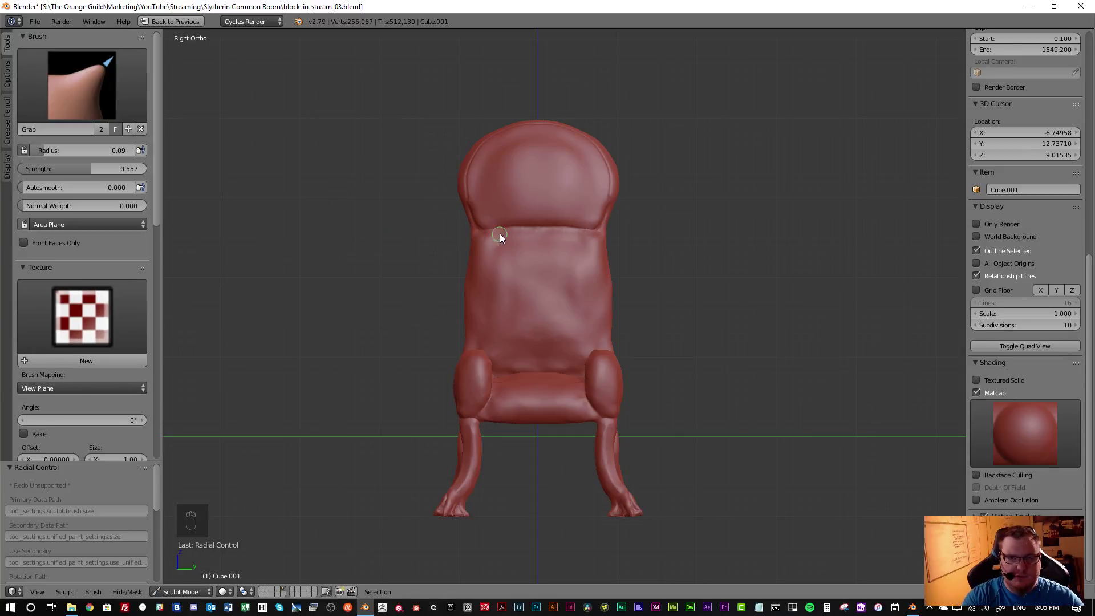
key("f")
left_click(556, 242)
key("f")
left_click(538, 227)
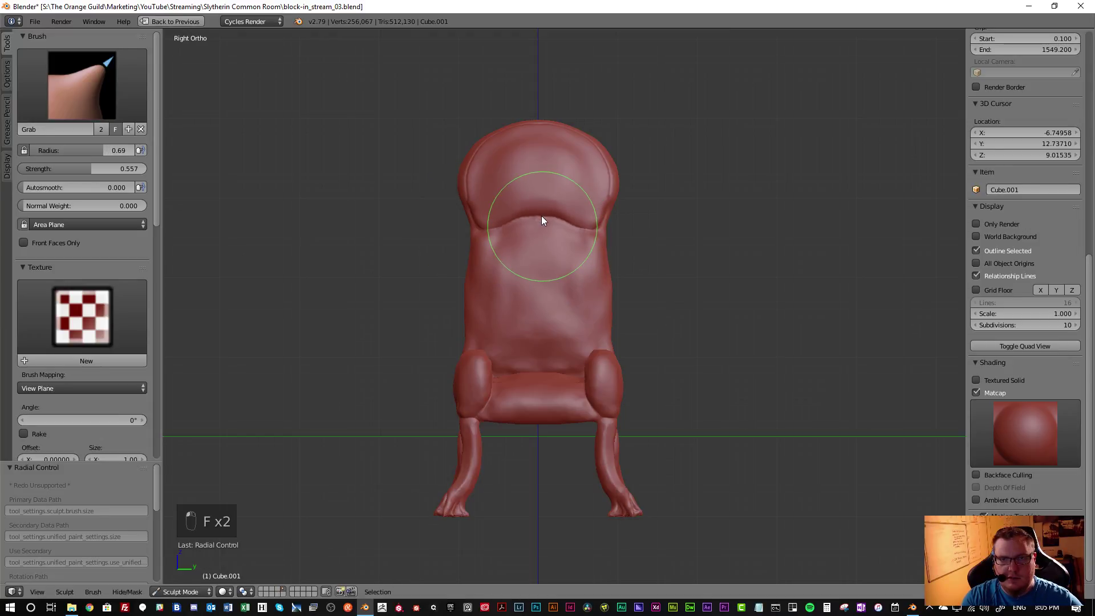
left_click_drag(539, 217, 540, 212)
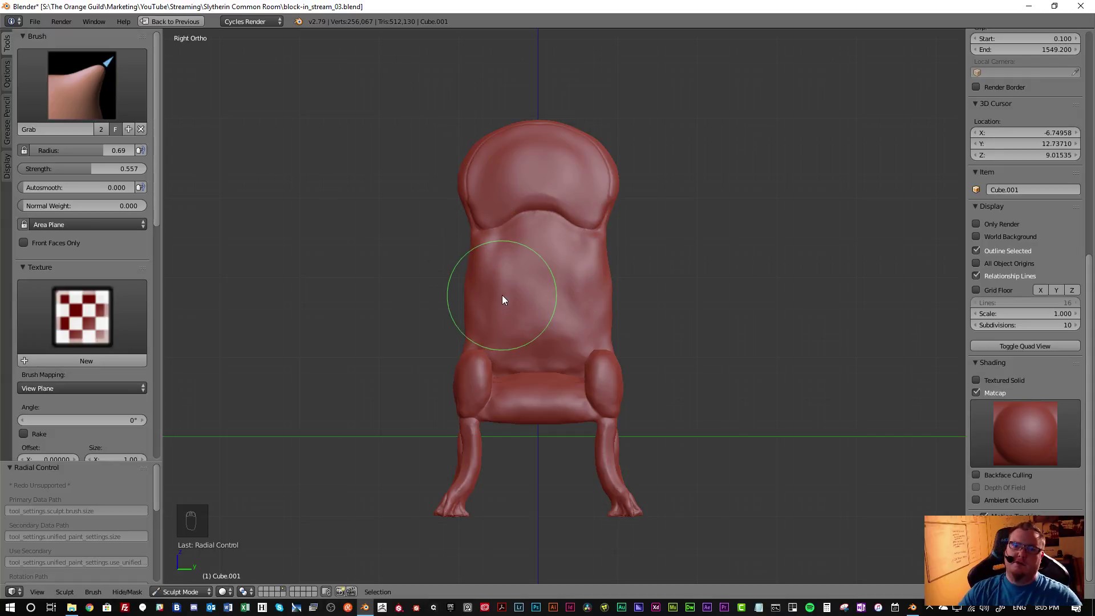
Check the arched headrest seam at an angle, then return to Object Mode and turn off Matcap shading
middle_click_drag(691, 348, 681, 310)
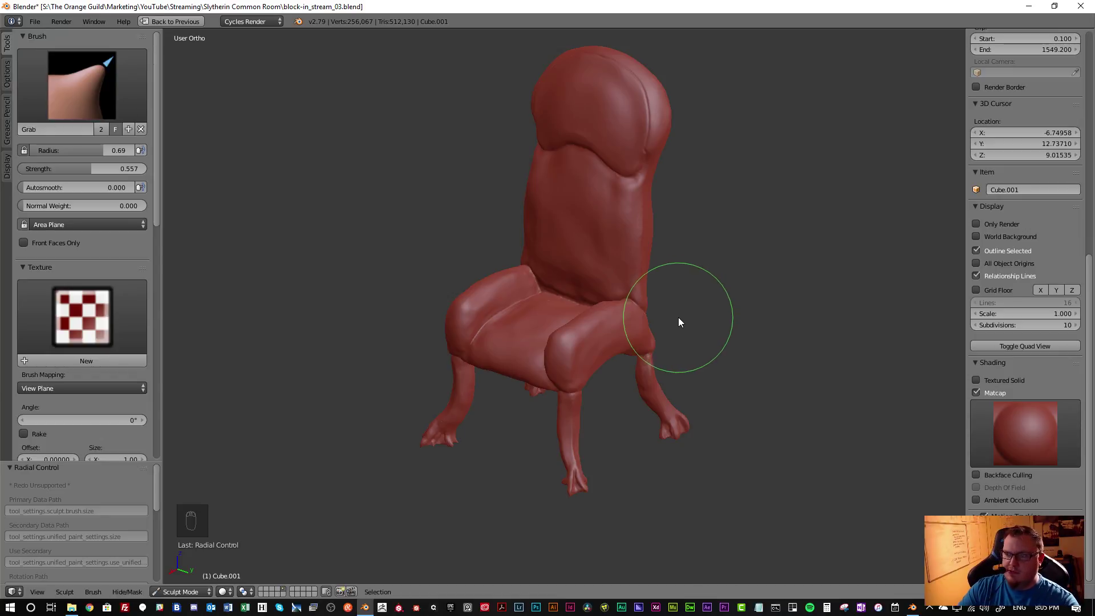
middle_click_drag(713, 313, 707, 340, "shift")
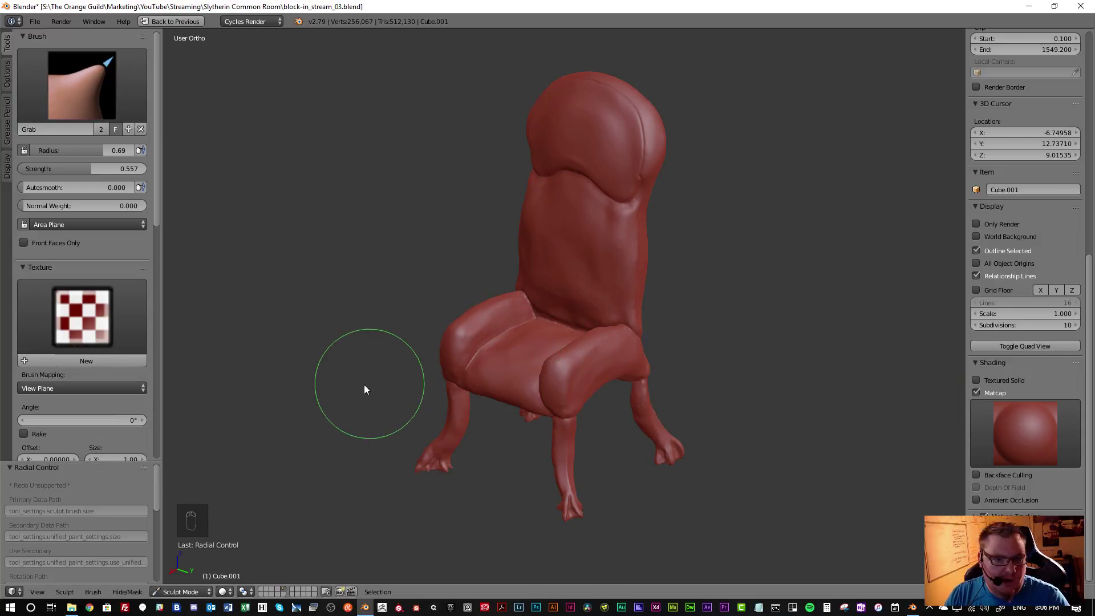
left_click(177, 593)
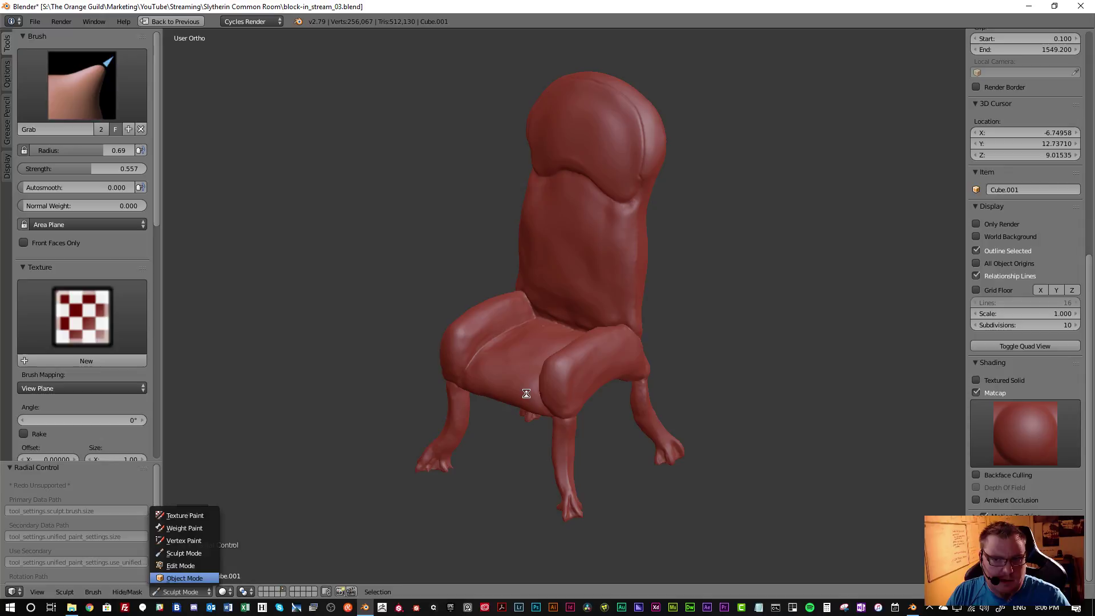
key("Return")
left_click(976, 393)
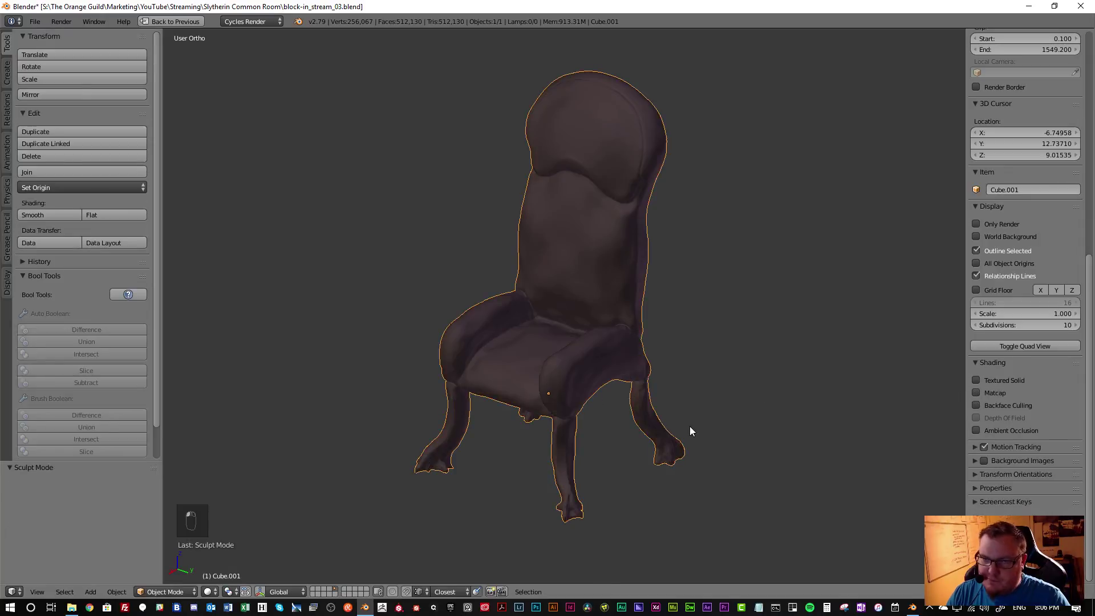
Restore the multi-editor layout, unlink the fabric08 material from the chair and examine its shape without the material
mouse_move(669, 403)
middle_mouse_down()
mouse_move(730, 399)
mouse_move(650, 403)
middle_mouse_up()
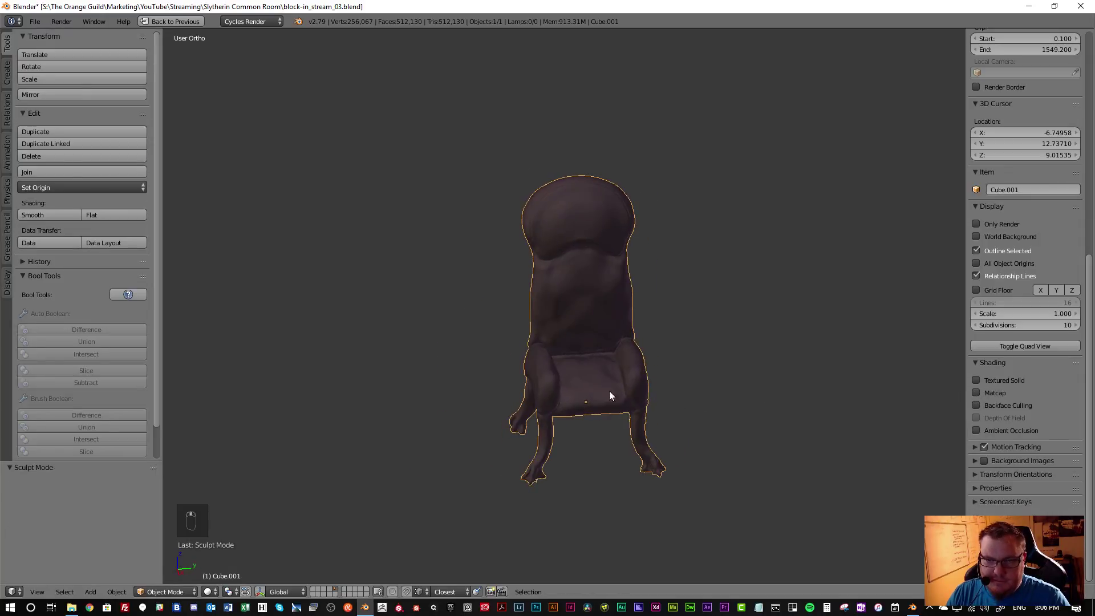
key("n")
key("n")
key("shift+space")
left_click(920, 294)
left_click(942, 294)
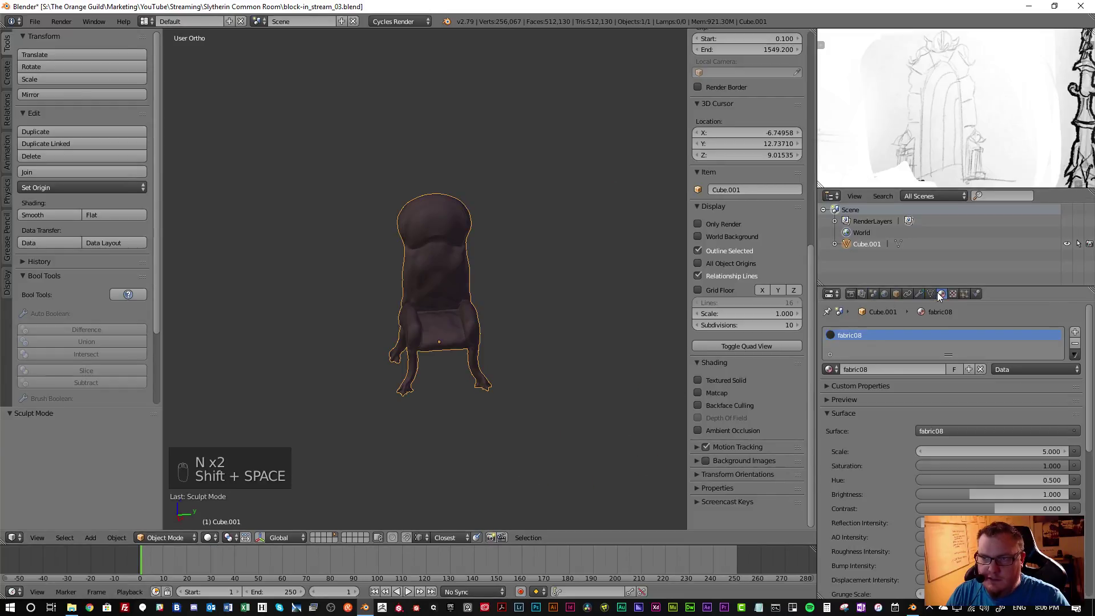
left_click(989, 369)
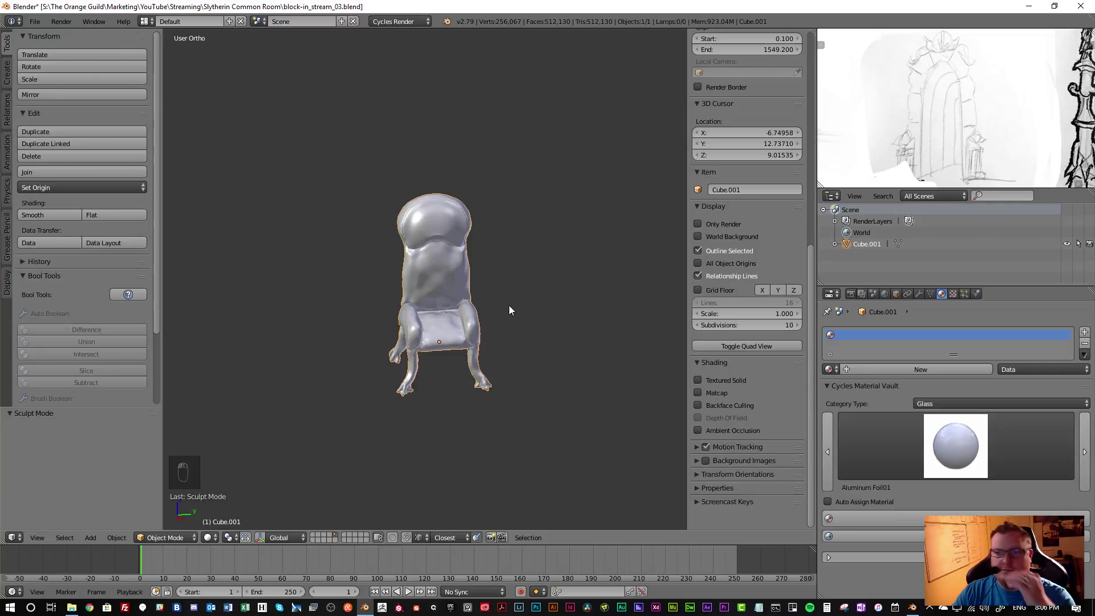
left_click(873, 386)
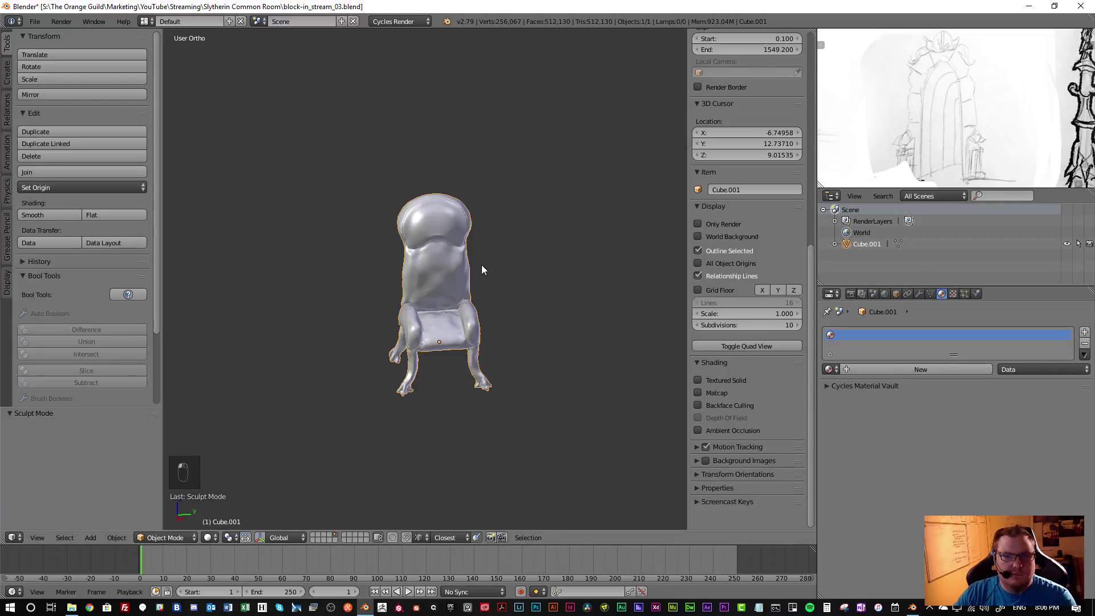
scroll(451, 289, "up", 3)
middle_click_drag(461, 284, 483, 298)
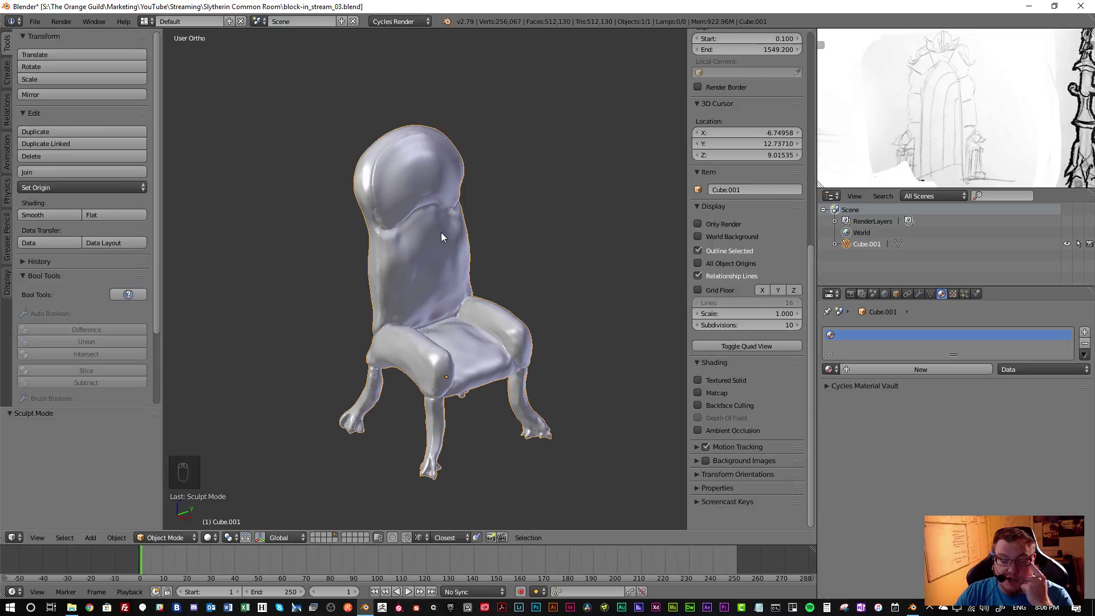
middle_click_drag(440, 271, 345, 272)
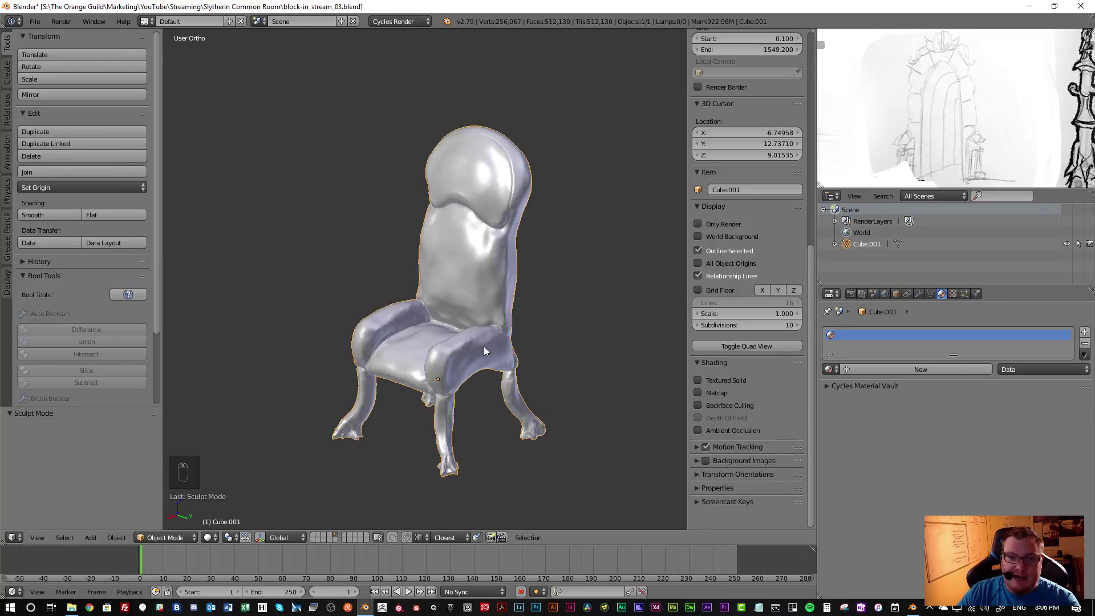
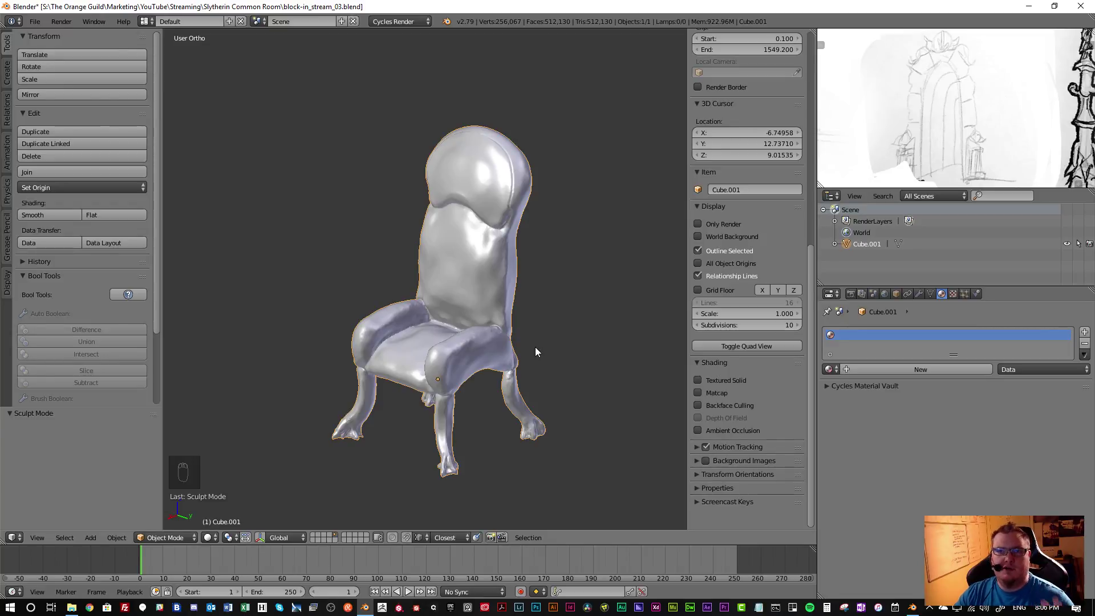
Add a Remesh modifier to the chair and raise its octree depth to 10
middle_click_drag(483, 292, 475, 314)
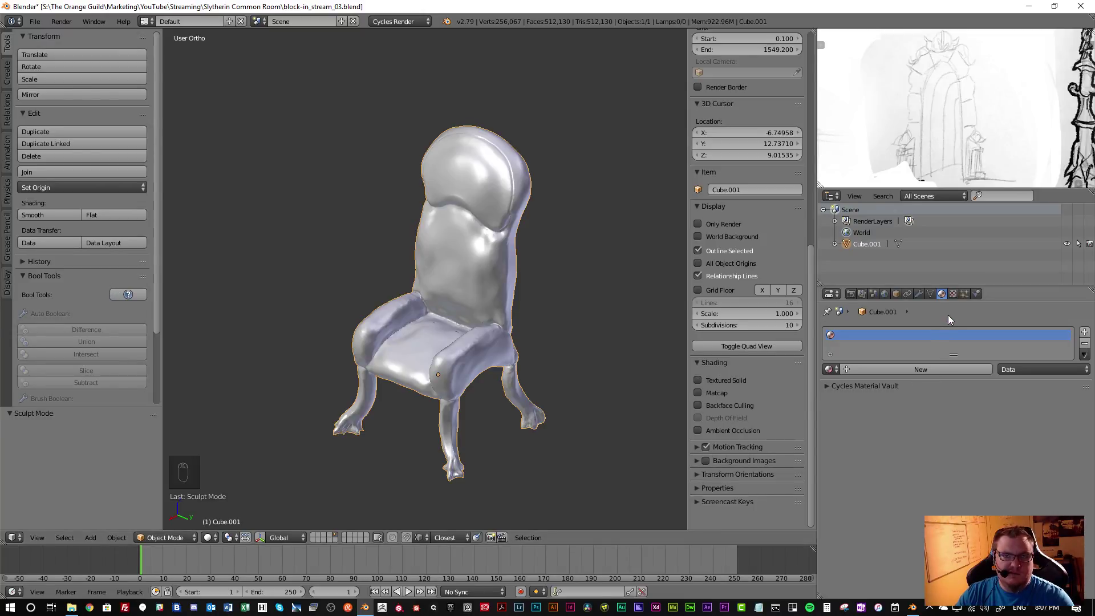
left_click(931, 294)
left_click(919, 293)
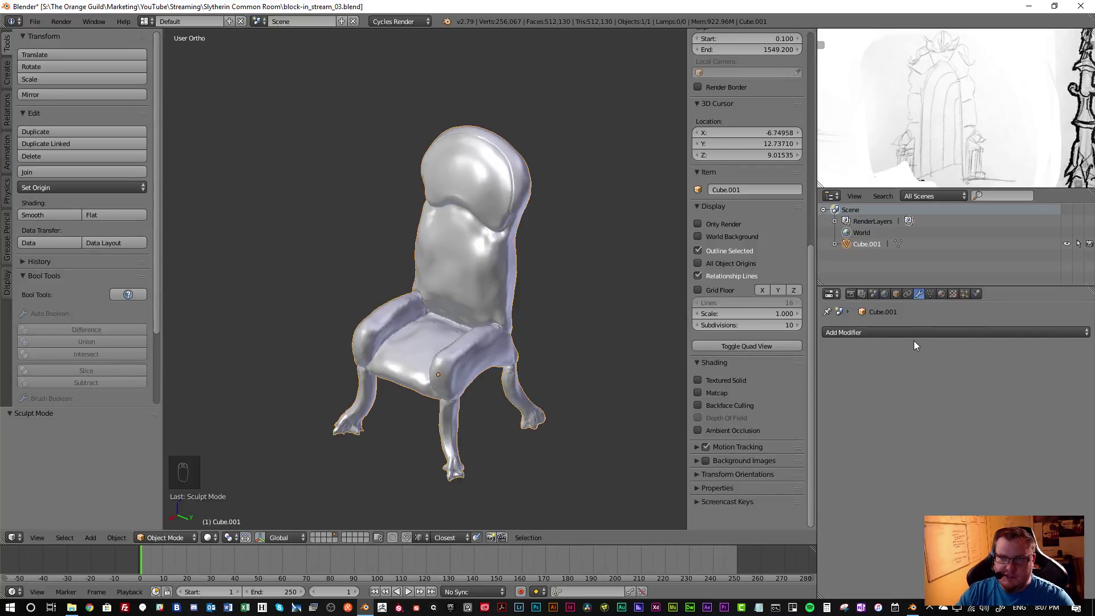
left_click(889, 334)
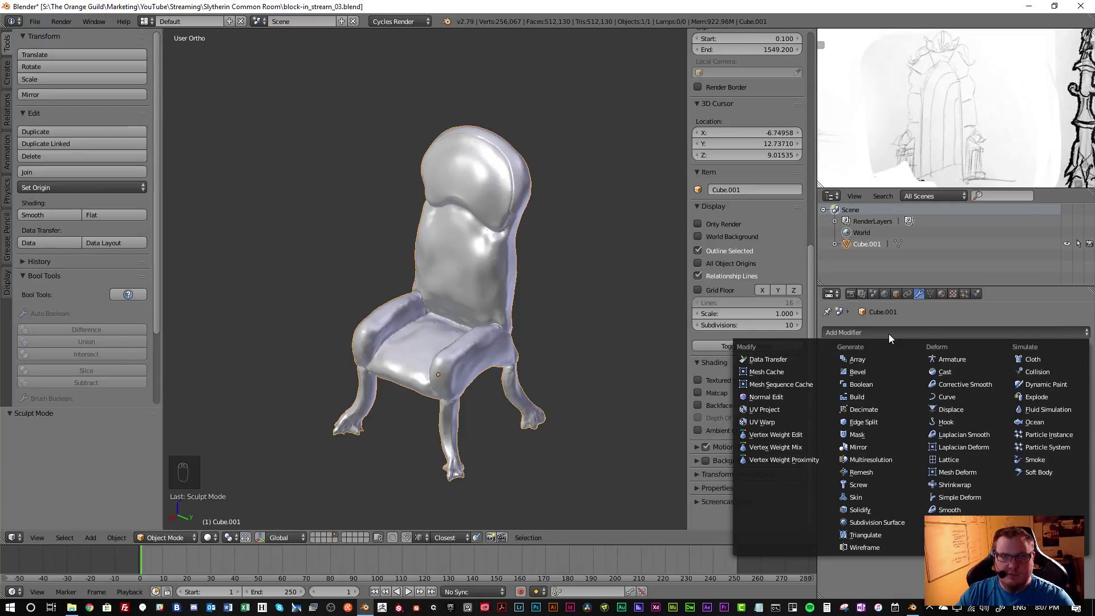
left_click(875, 471)
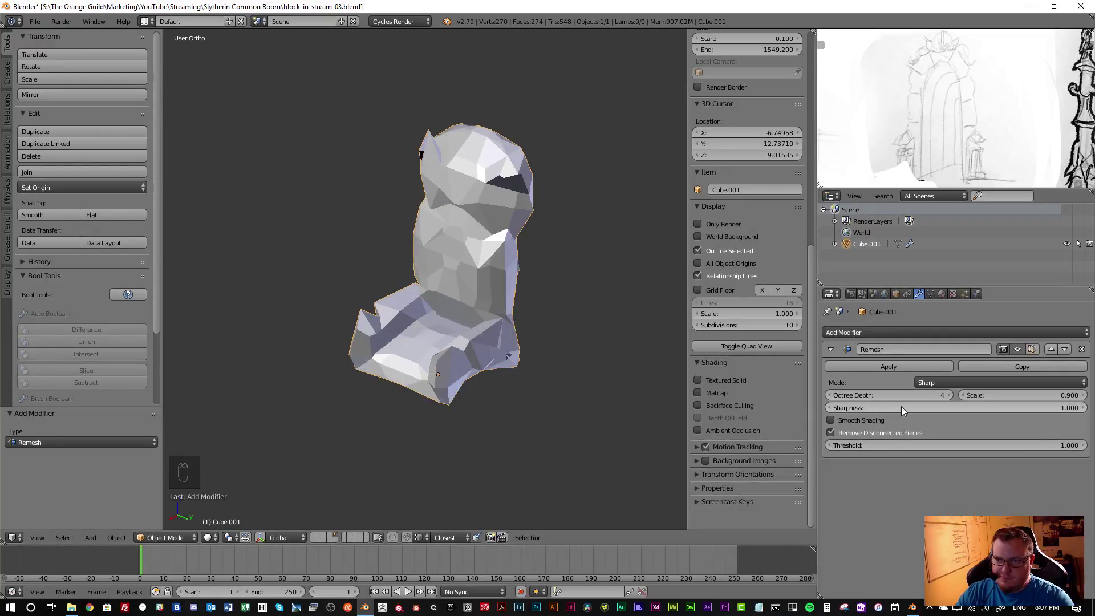
left_click(949, 395)
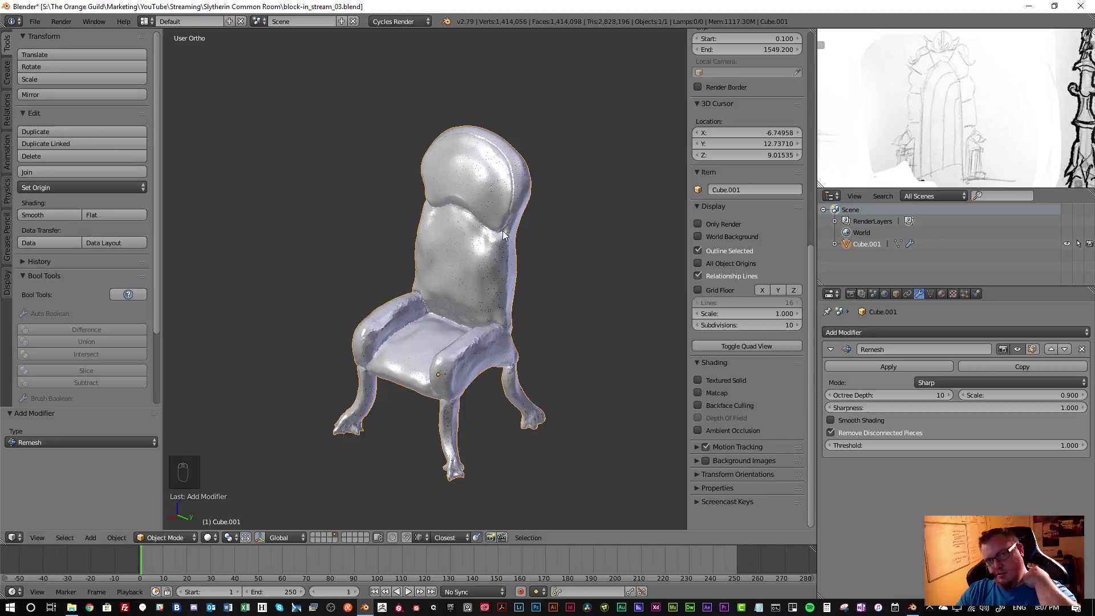
Save the file and set the Remesh modifier's octree depth to 7
left_click(39, 20)
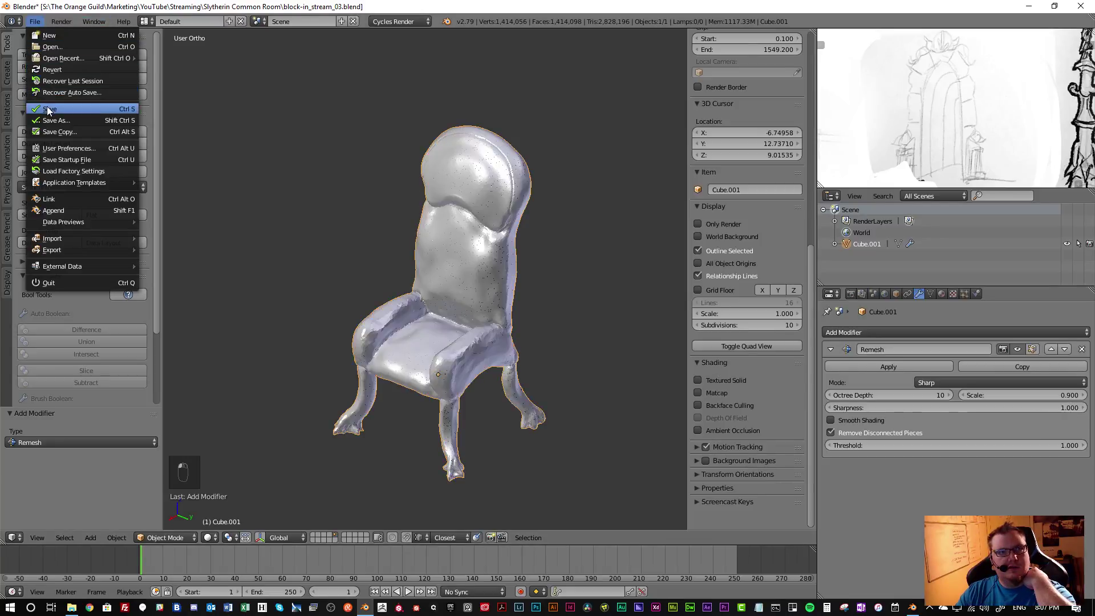
left_click(125, 108)
left_click(905, 398)
type("65")
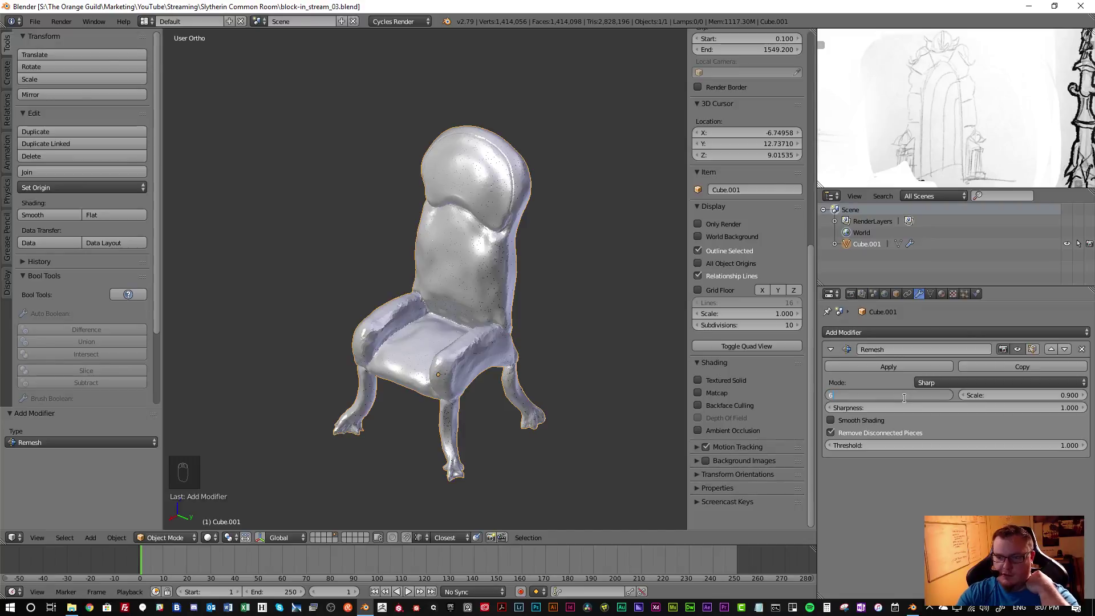
key("Return")
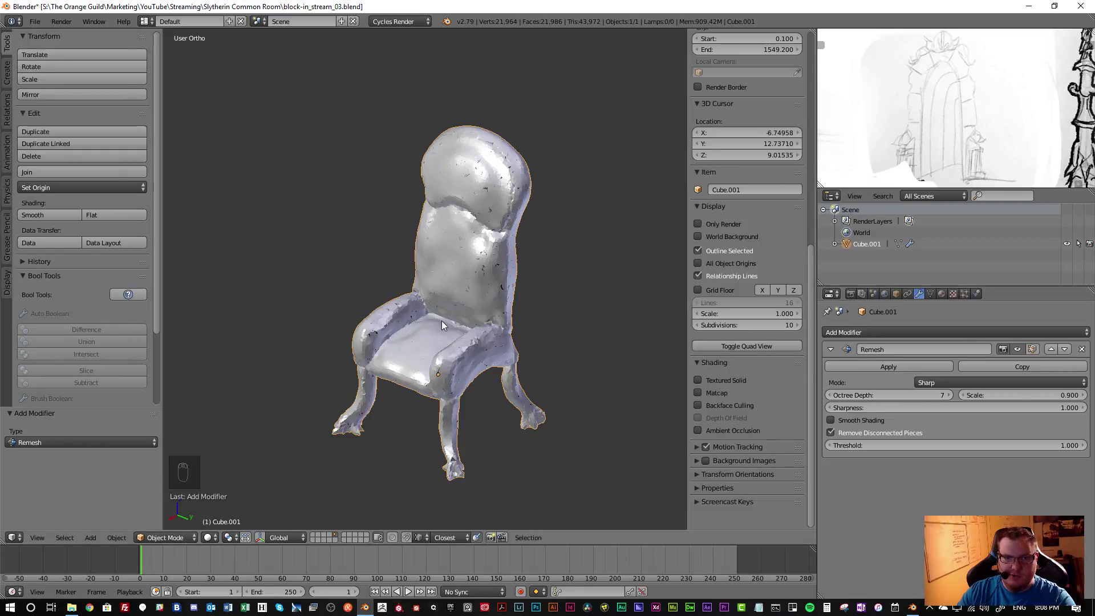
Examine the remeshed chair's surface and topology up close and as a whole, in both wireframe and solid shading
scroll(441, 323, "up", 5)
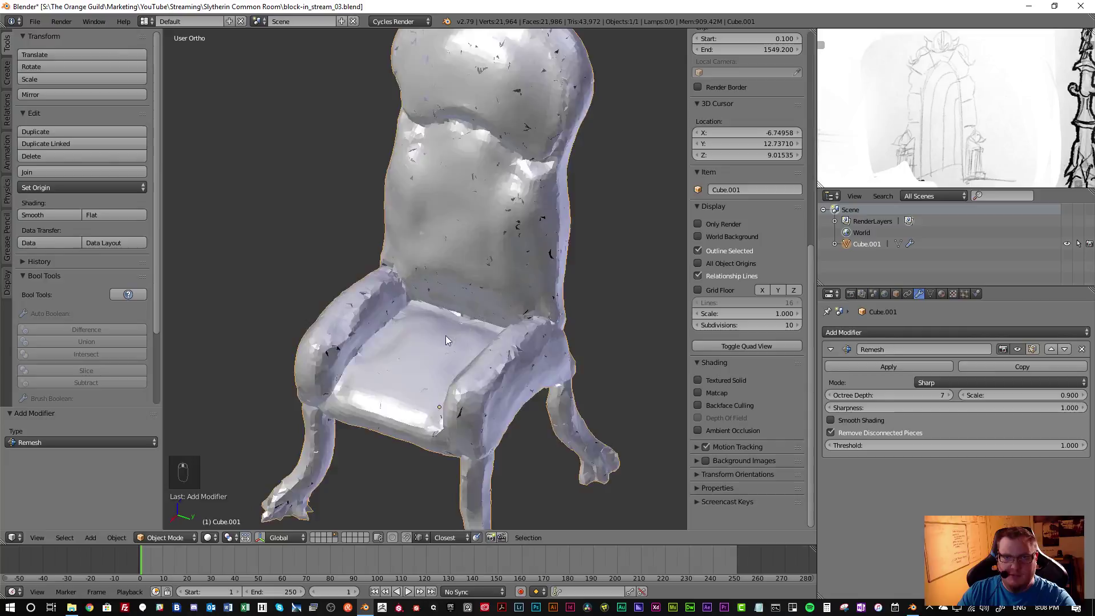
scroll(470, 337, "down", 1)
key("z")
scroll(464, 313, "down", 3)
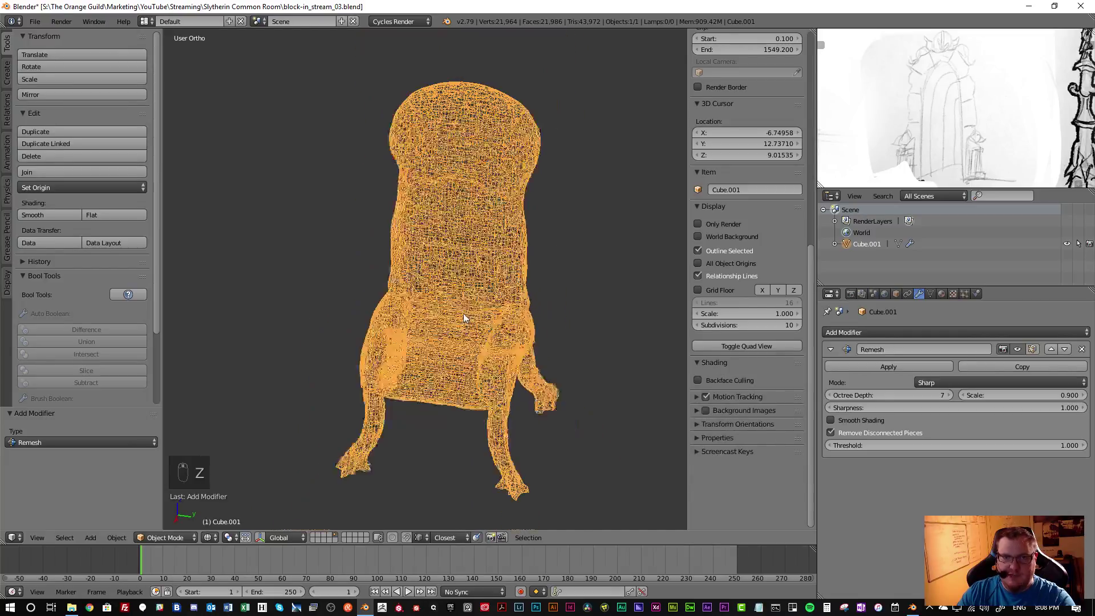
key("z")
mouse_move(484, 289)
middle_mouse_down()
mouse_move(456, 289)
mouse_move(470, 271)
middle_mouse_up()
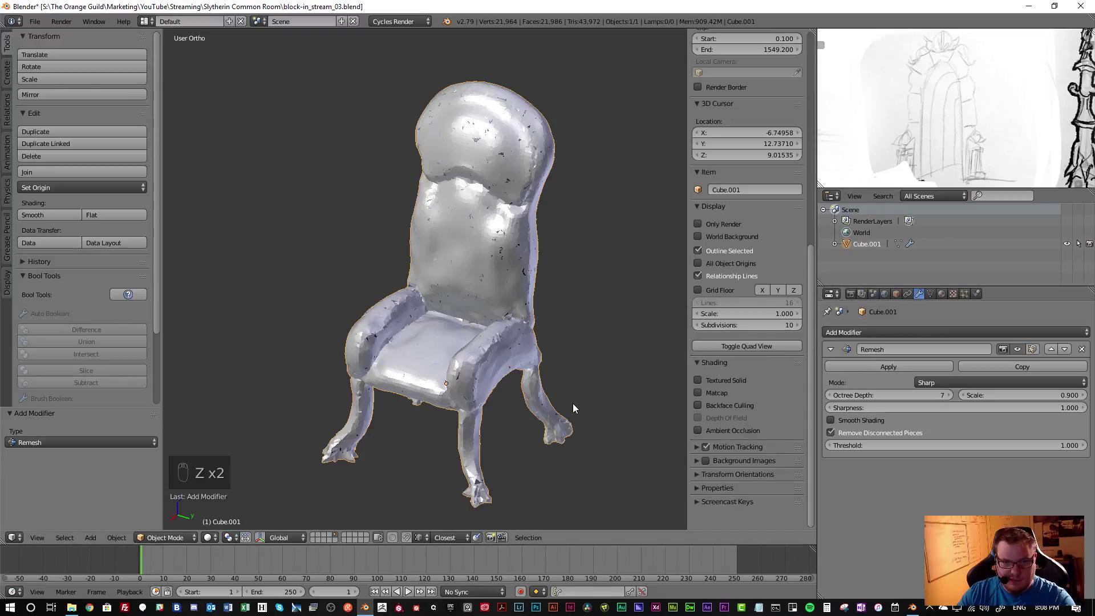
scroll(538, 417, "up", 2)
scroll(550, 363, "down", 3)
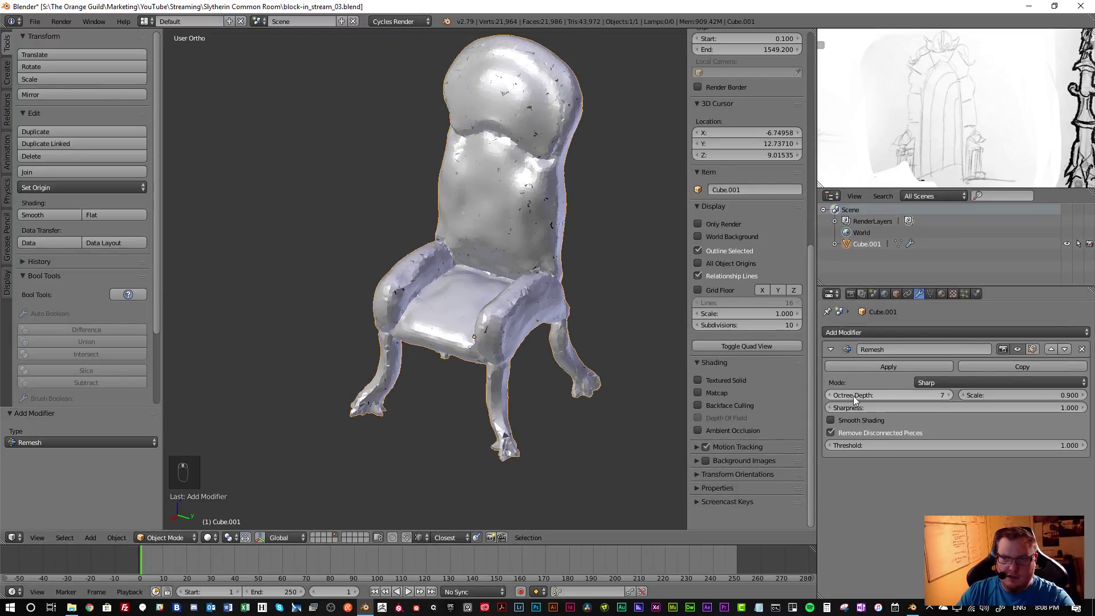
Set the Remesh octree depth to 6 and check the chair back's mesh in wireframe and solid shading
left_click(830, 396)
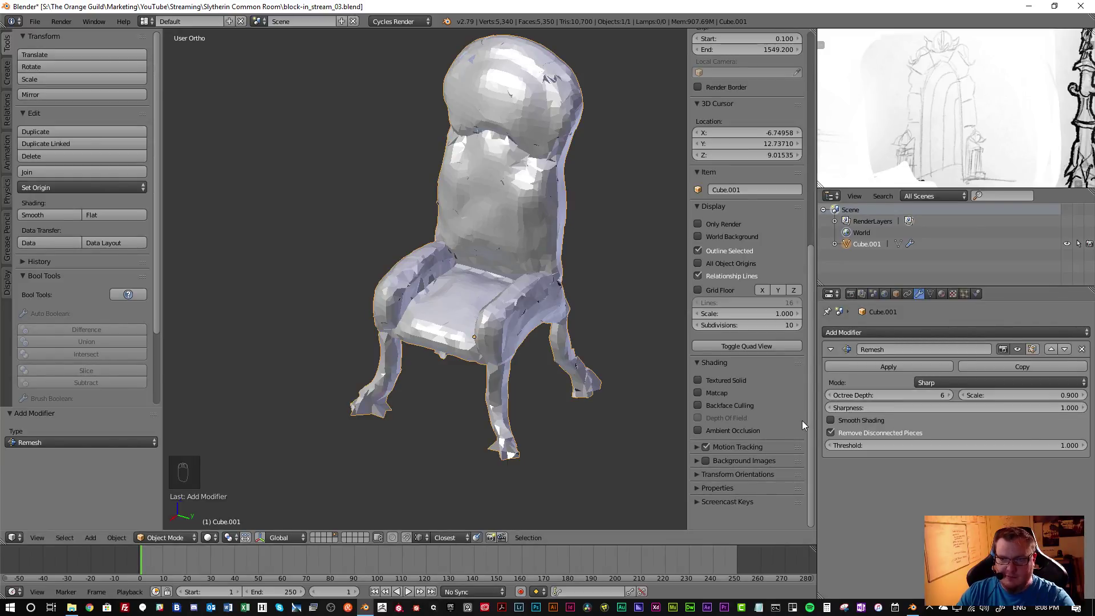
mouse_move(400, 314)
middle_mouse_down()
mouse_move(653, 304)
mouse_move(216, 292)
mouse_move(226, 290)
mouse_move(197, 277)
mouse_move(663, 285)
mouse_move(482, 301)
middle_mouse_up()
scroll(481, 251, "up", 5)
key("z")
key("z")
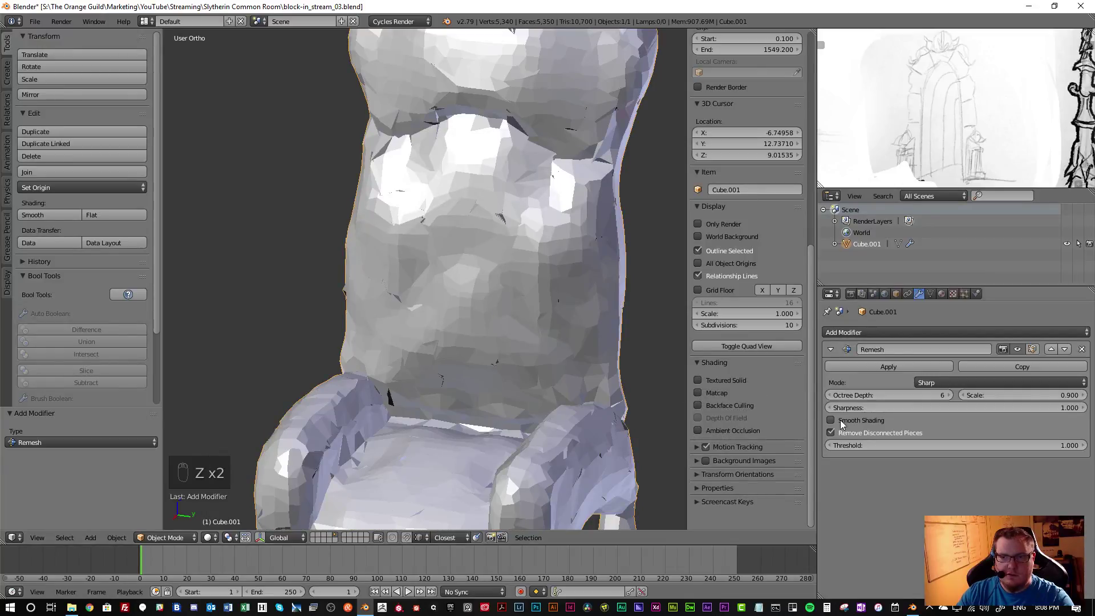
Open the Remesh modifier's sharpness value for editing
left_click(939, 409)
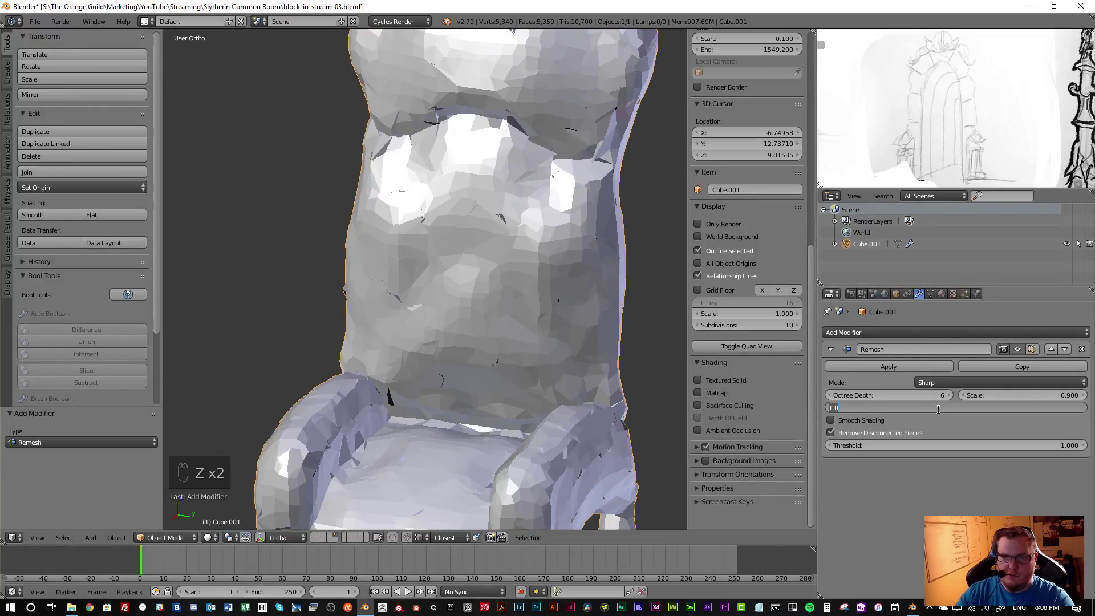
Set the Remesh modifier's sharpness to 0.5 and check the chair from behind
type("0.5")
key("Return")
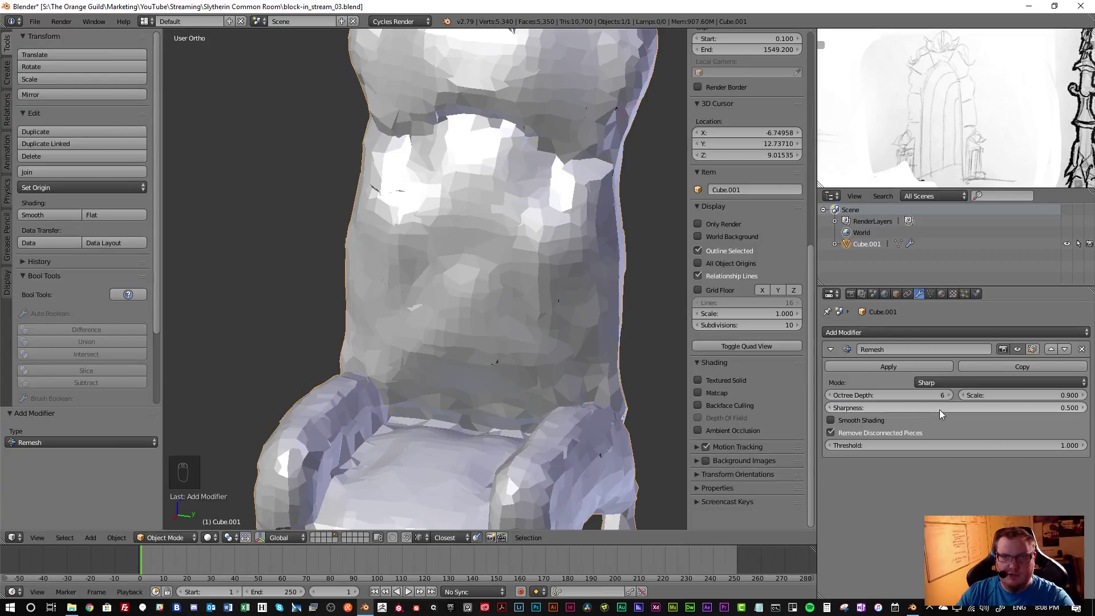
scroll(529, 368, "down", 4)
middle_click_drag(511, 380, 285, 334)
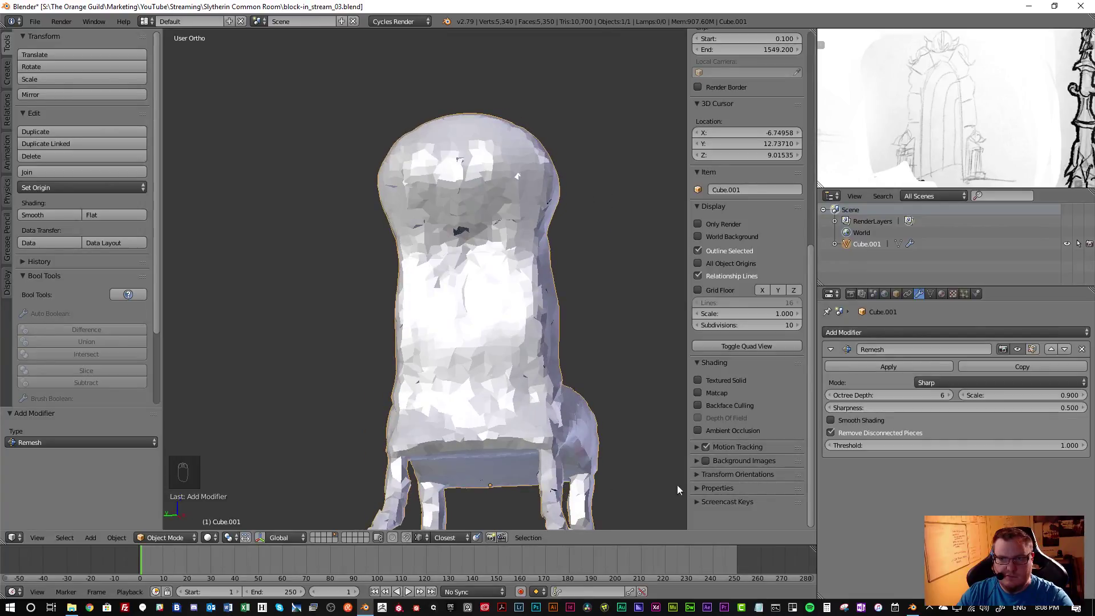
Set the Remesh modifier's sharpness to 0.1 and check the surface at the top of the chair back
left_click(906, 410)
type("1")
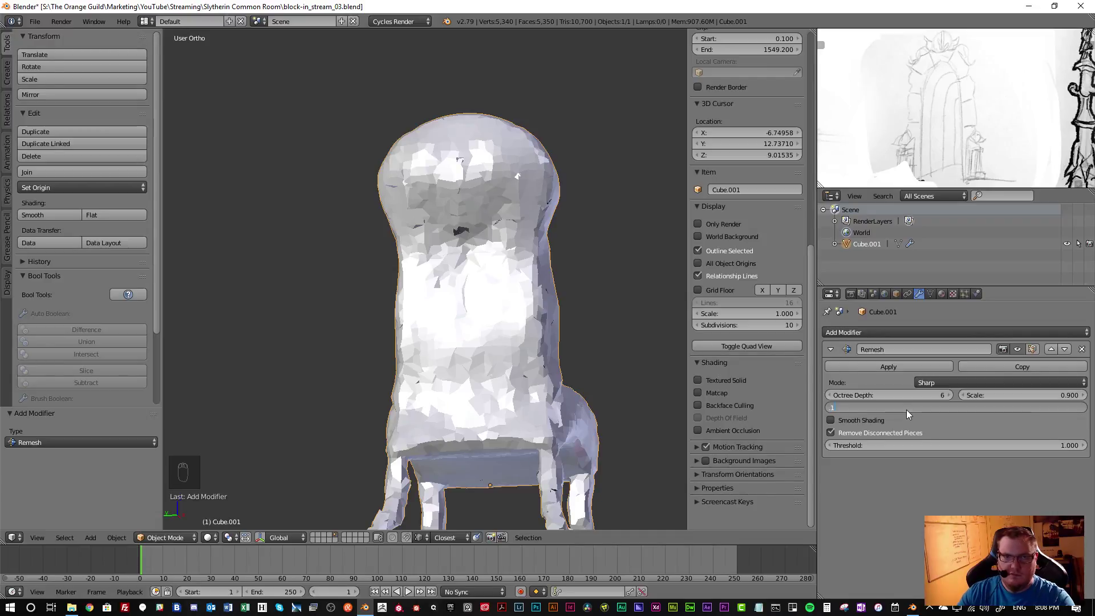
key("Return")
middle_click_drag(512, 367, 526, 398)
middle_click_drag(529, 247, 492, 255)
scroll(494, 255, "up", 5)
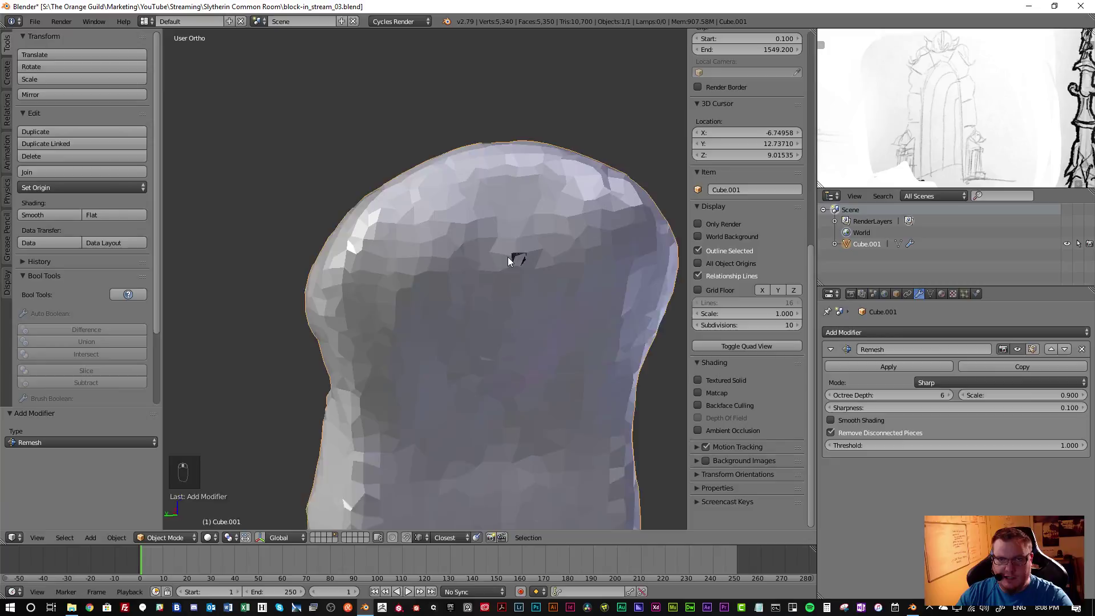
Examine the remeshed chair from several angles for remaining surface artifacts
scroll(534, 264, "down", 1)
scroll(526, 275, "down", 4)
middle_click_drag(511, 303, 313, 372)
scroll(491, 384, "up", 3)
middle_click_drag(491, 384, 463, 309)
scroll(473, 334, "up", 2)
scroll(473, 334, "down", 3)
Duplicate the chair about 3.4 units along the Y axis and remove the Remesh modifier from the copy
right_click(484, 312)
scroll(457, 335, "down", 4)
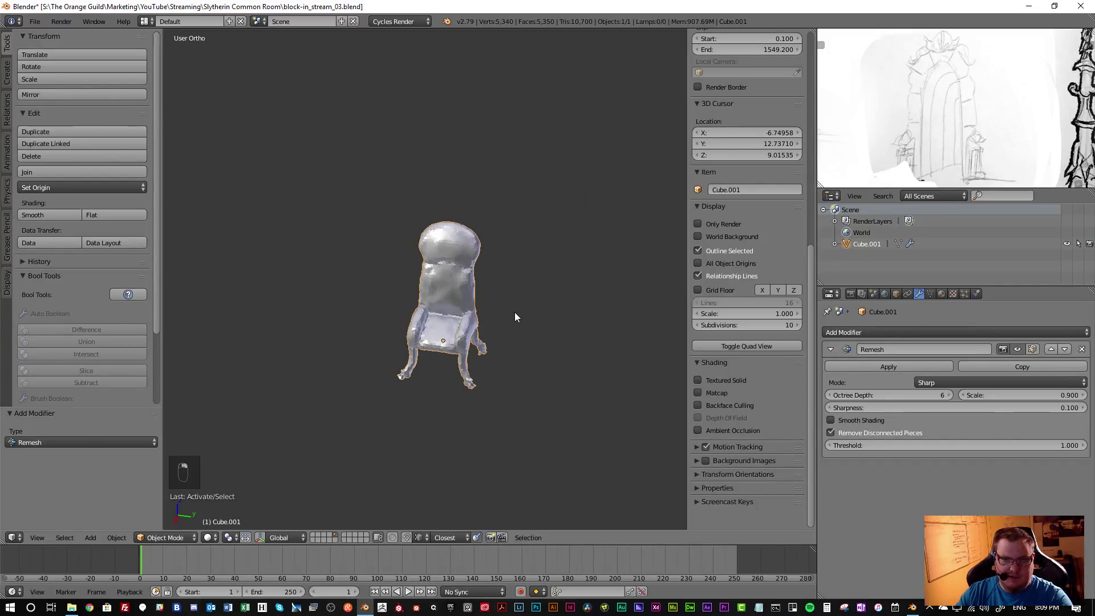
key("shift+d")
key("x")
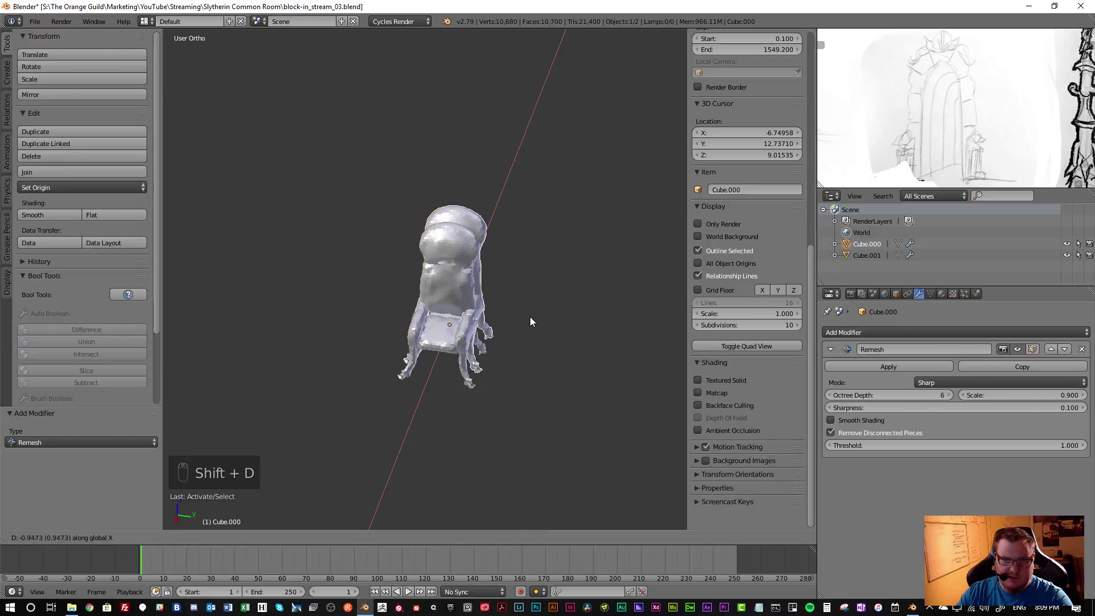
key("y")
left_click(627, 319)
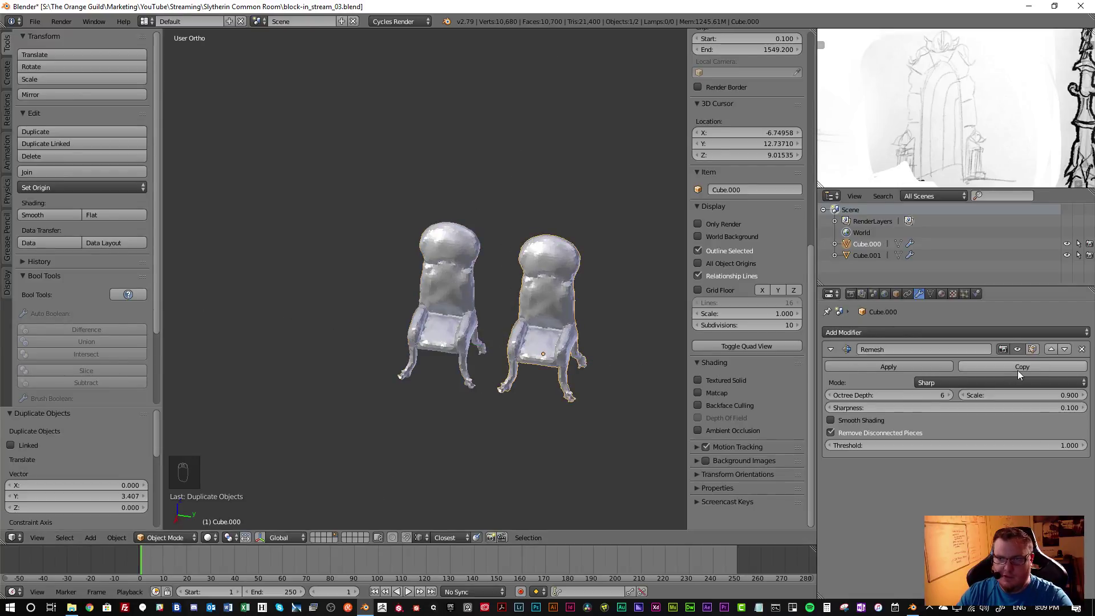
left_click(1081, 349)
scroll(565, 351, "up", 5)
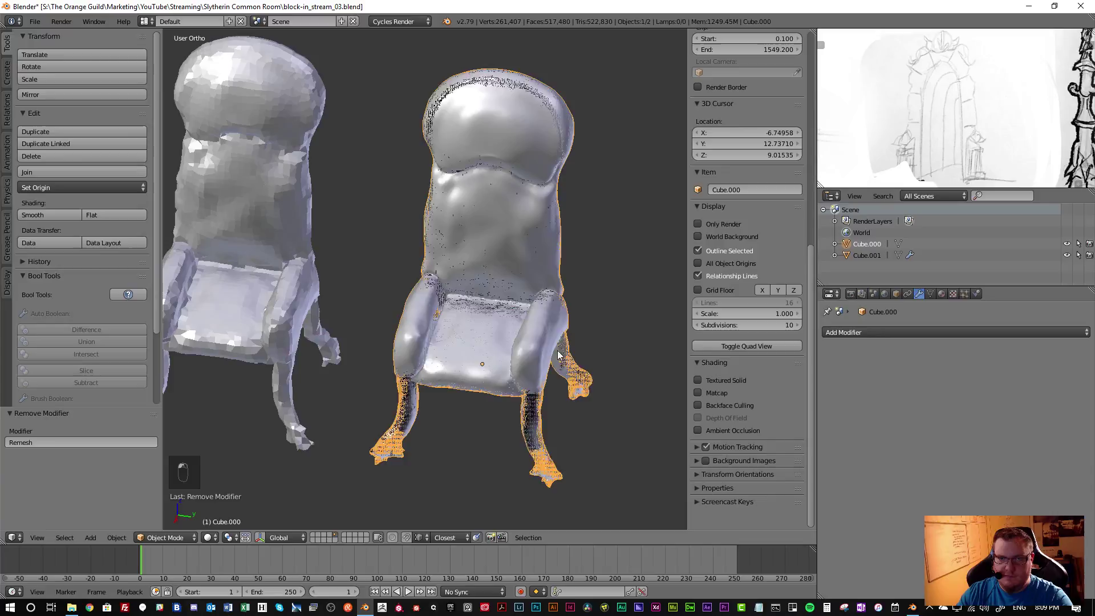
Add a Decimate modifier to the smooth chair copy and compare both chairs in wireframe display
right_click(280, 306)
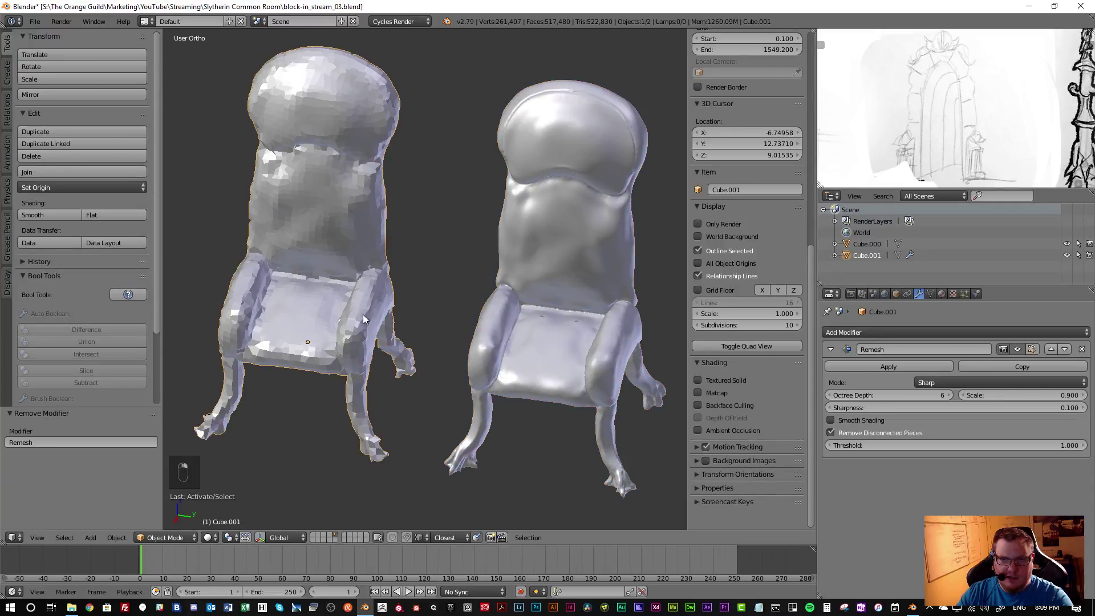
right_click(549, 273)
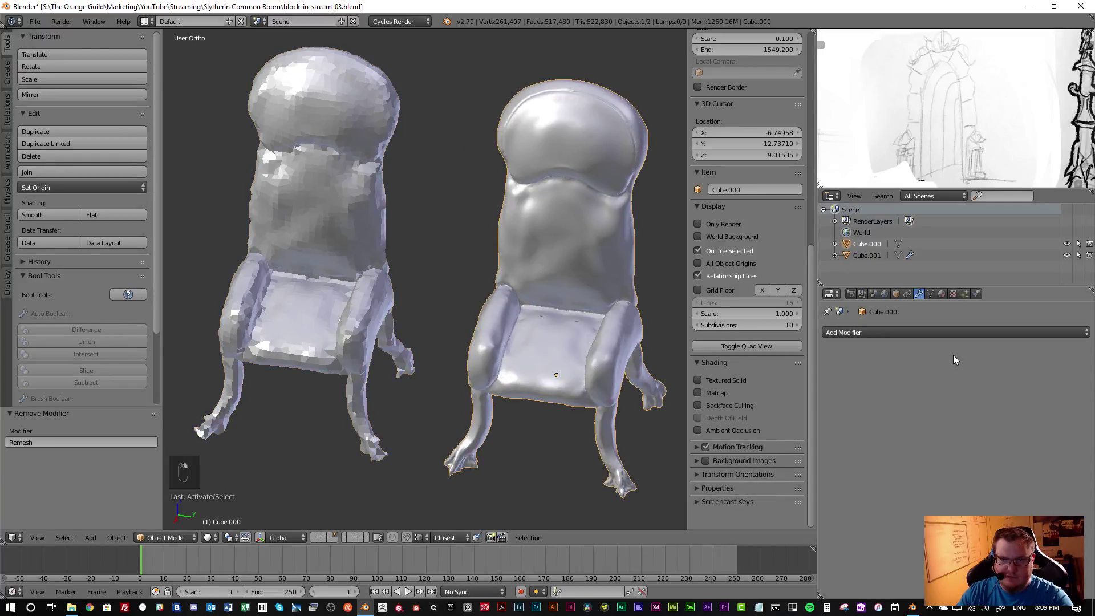
left_click(908, 334)
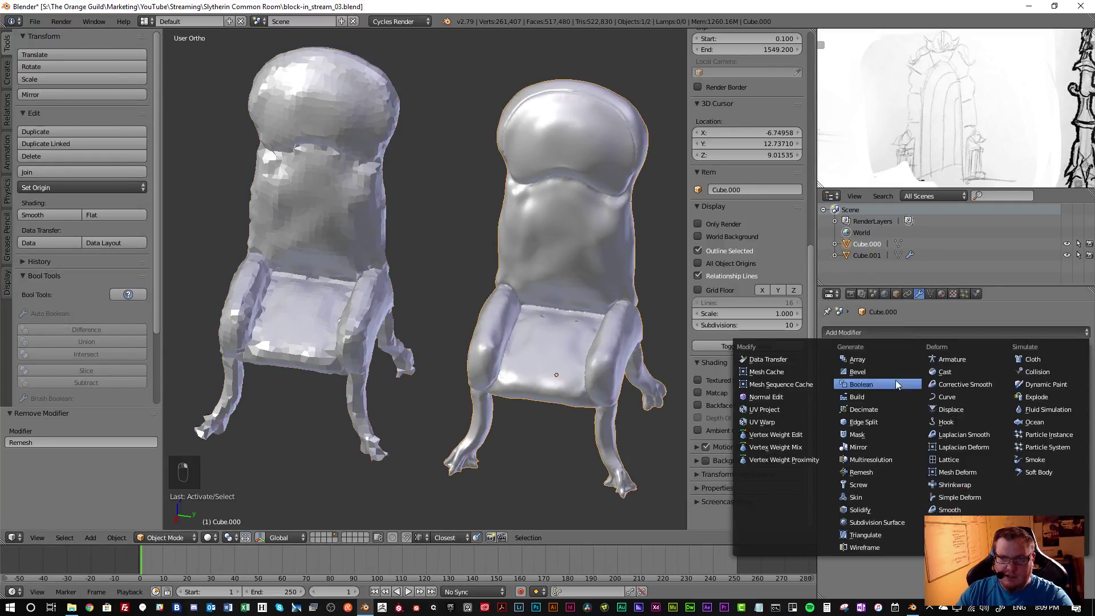
left_click(885, 408)
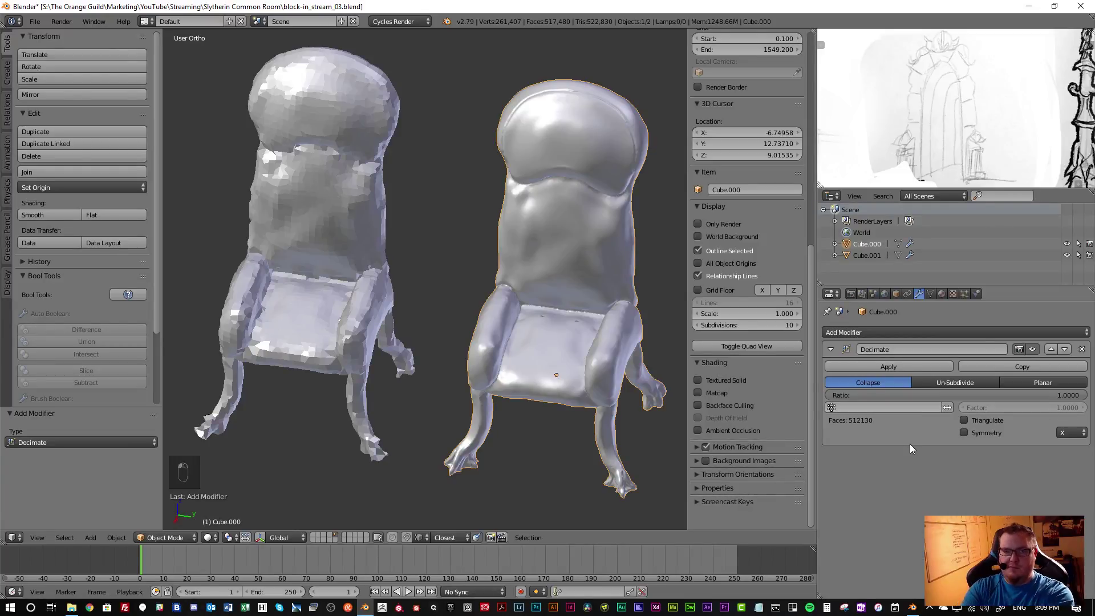
key("z")
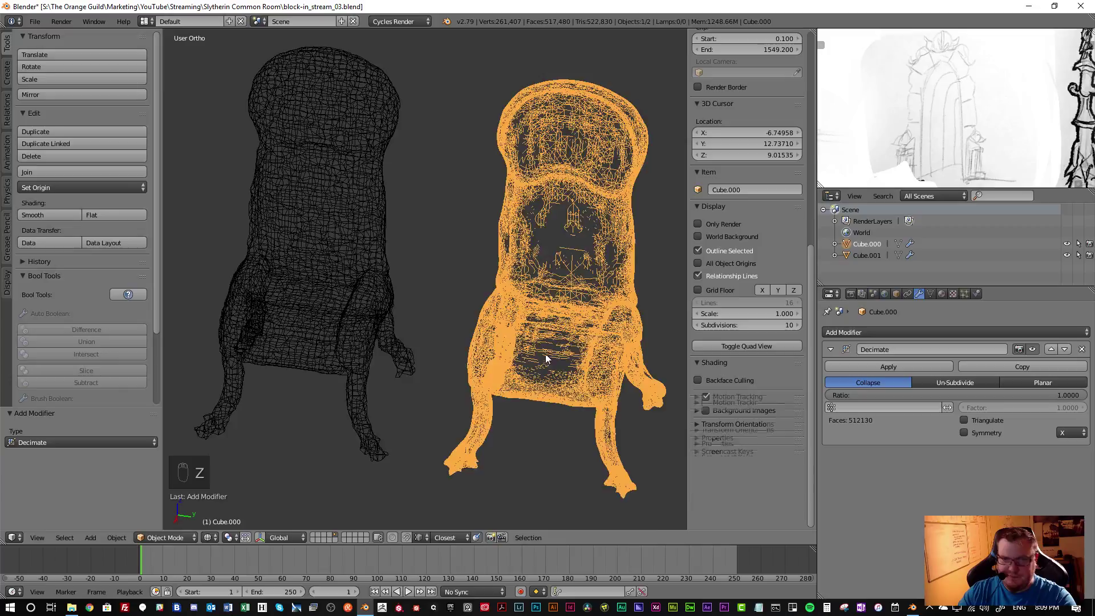
scroll(545, 354, "up", 6)
scroll(545, 354, "down", 6)
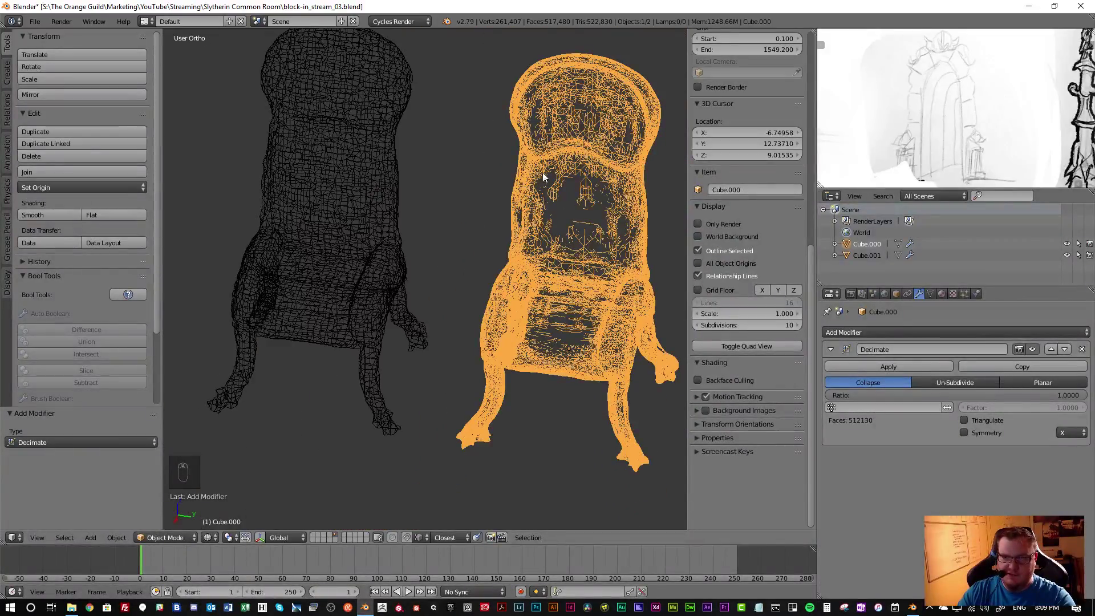
key("z")
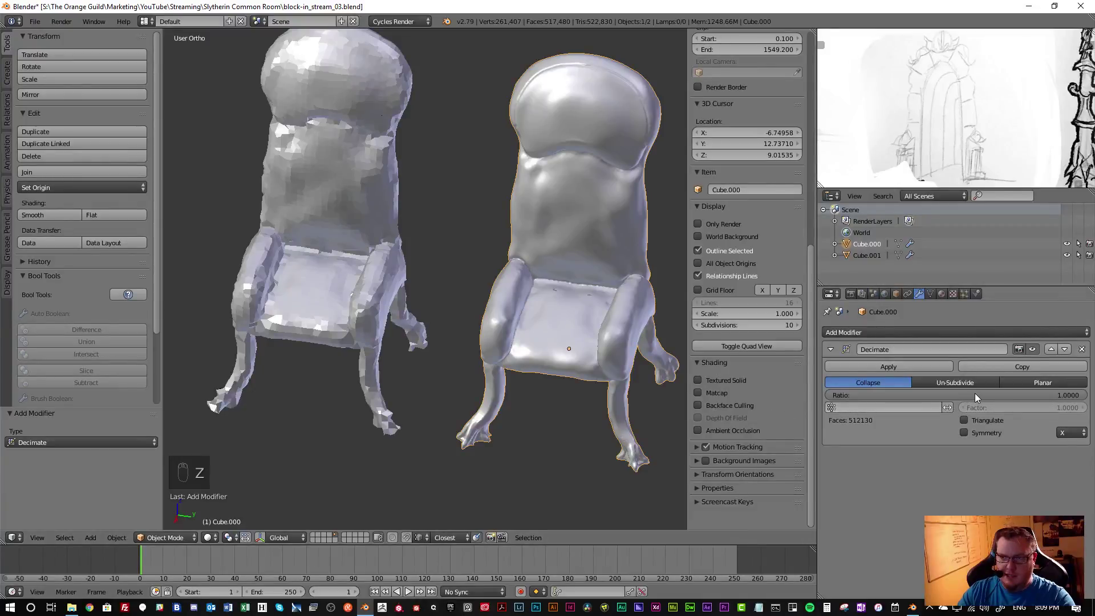
Set the Decimate ratio to 0.05 on the chair copy and check the seat area
left_click_drag(975, 396, 1002, 395)
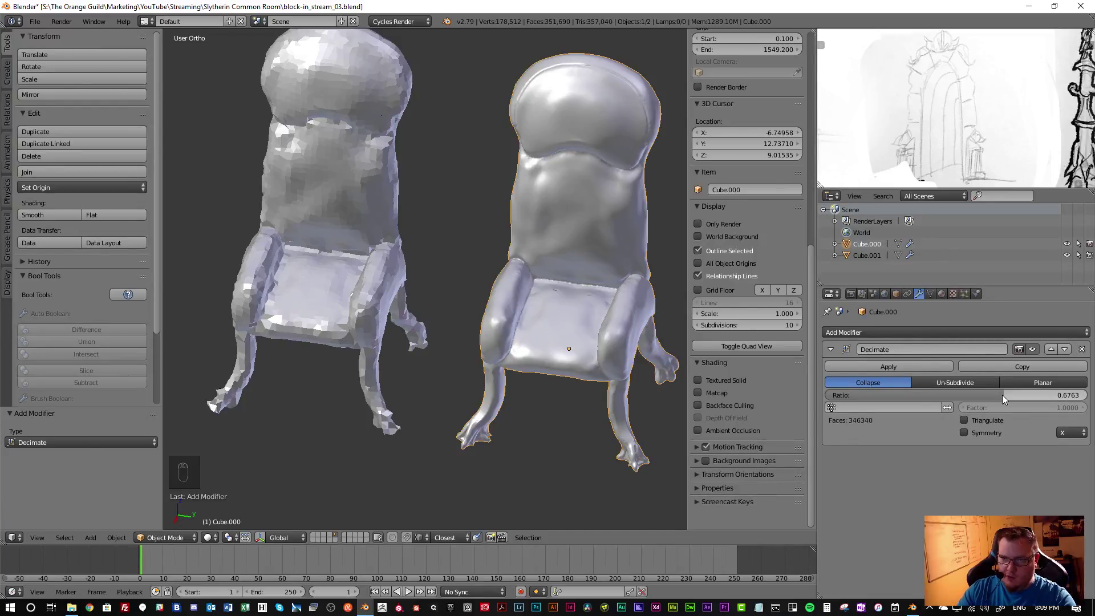
left_click(1002, 395)
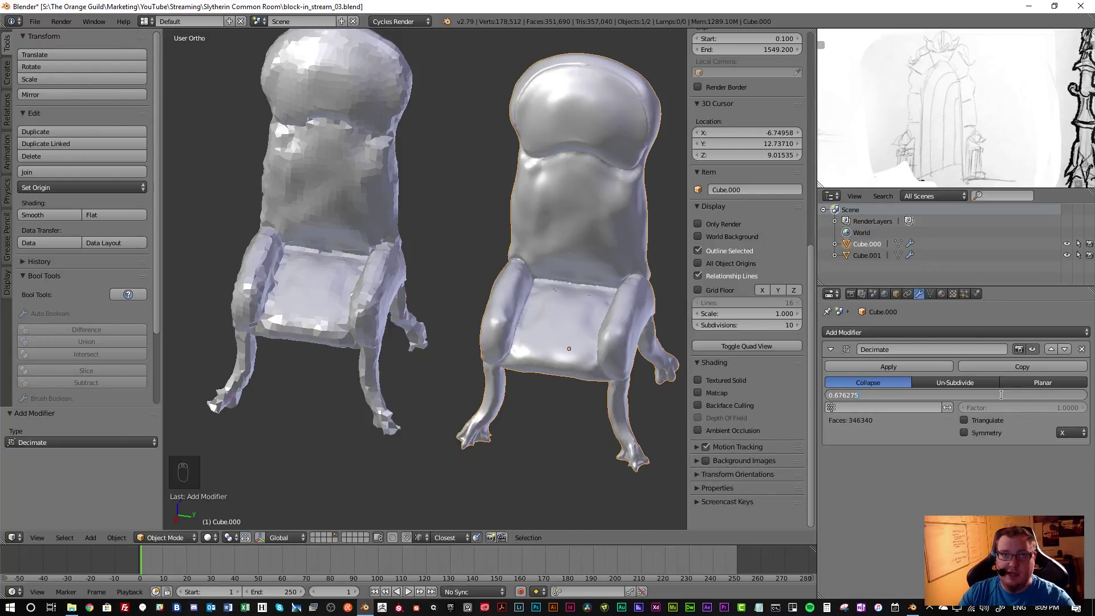
type(".05")
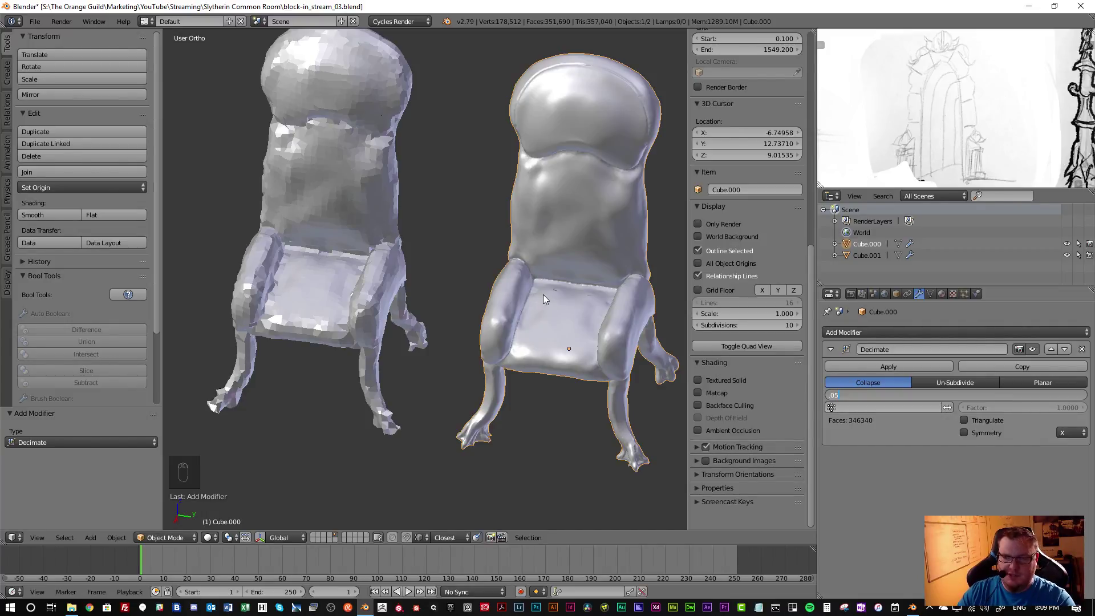
key("Return")
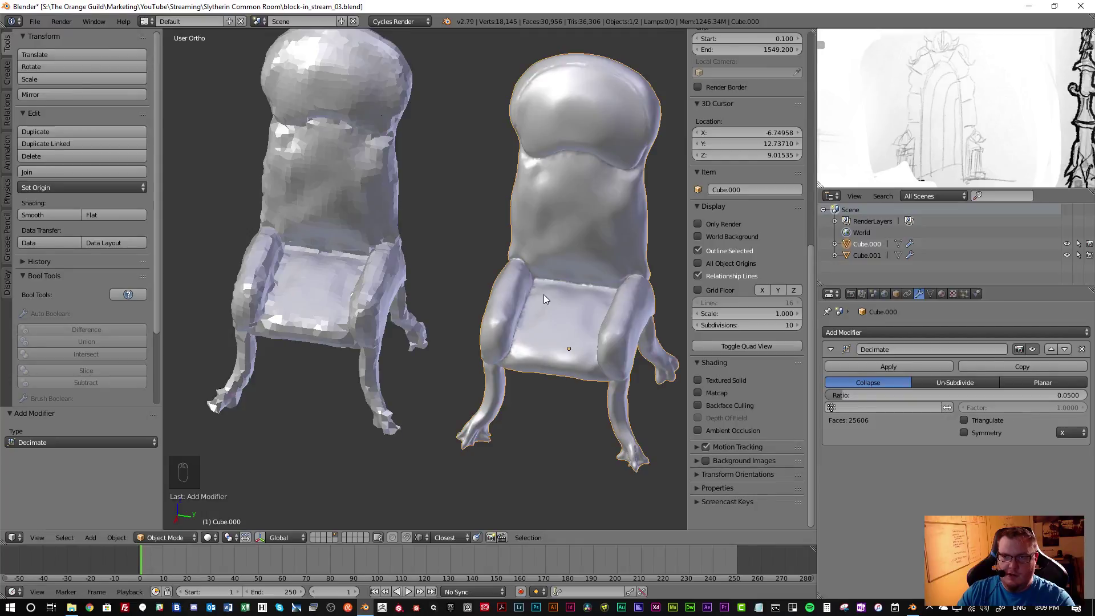
scroll(585, 317, "up", 3)
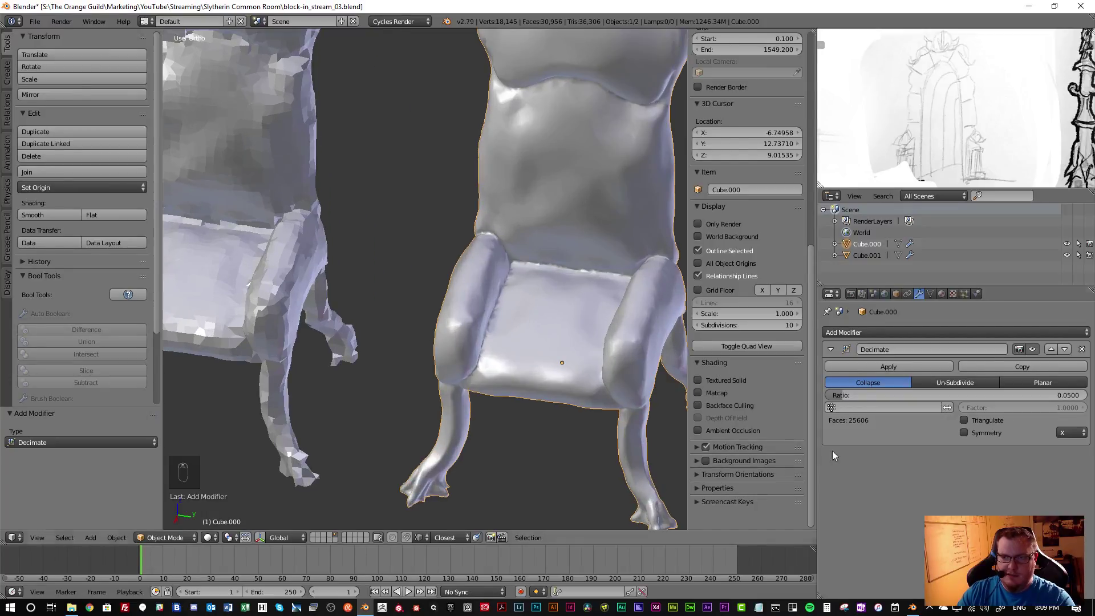
Set the Decimate ratio to 0.01 and compare the two chairs in solid and wireframe display
left_click(859, 395)
type(".0")
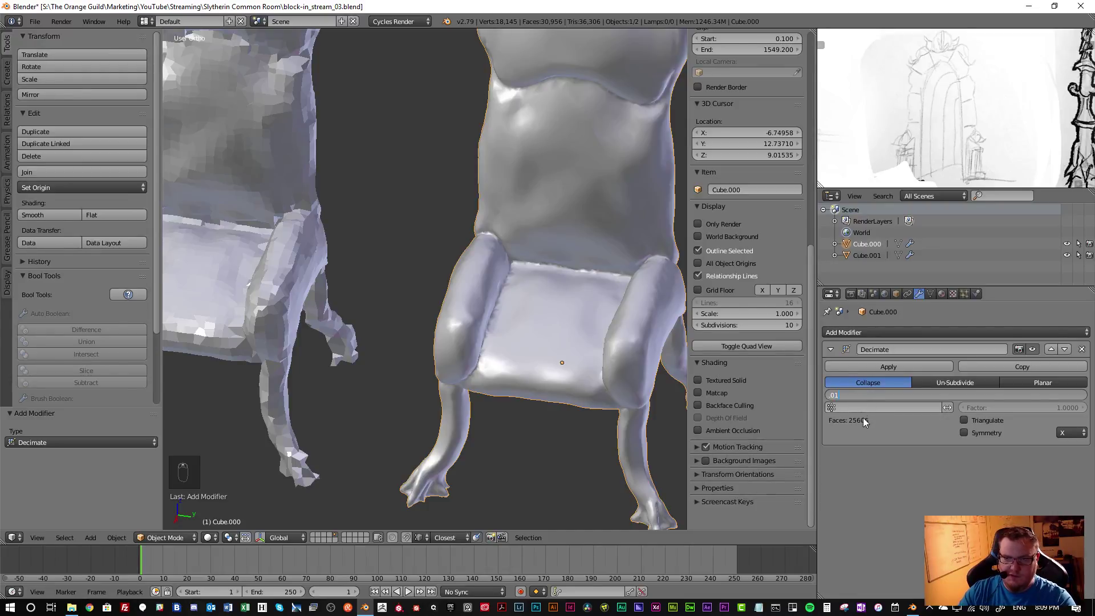
type("1")
key("Return")
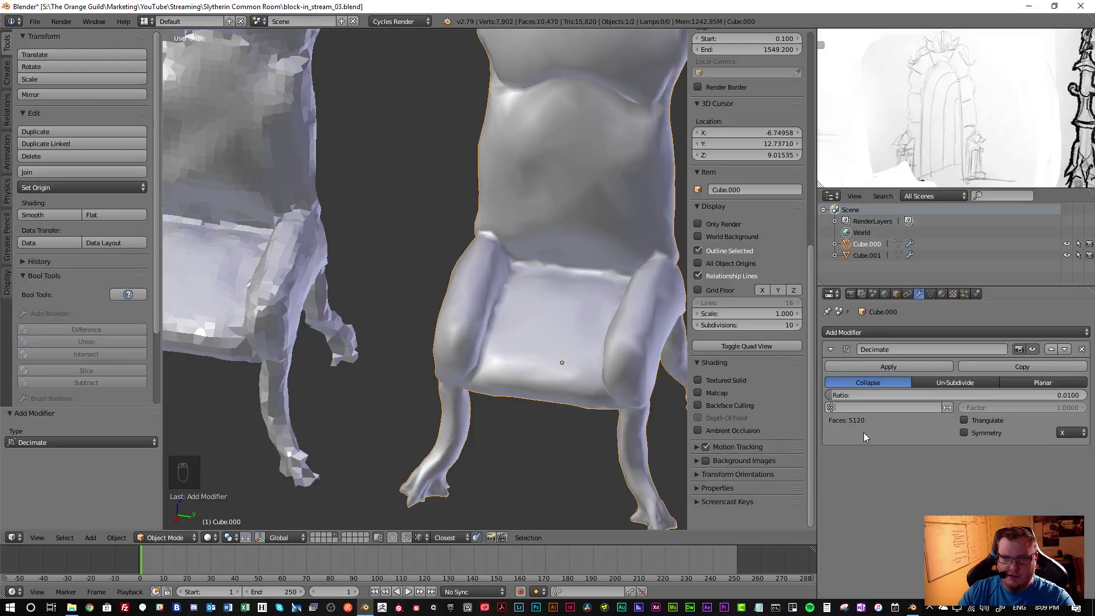
middle_click_drag(553, 300, 481, 395)
scroll(512, 323, "down", 5)
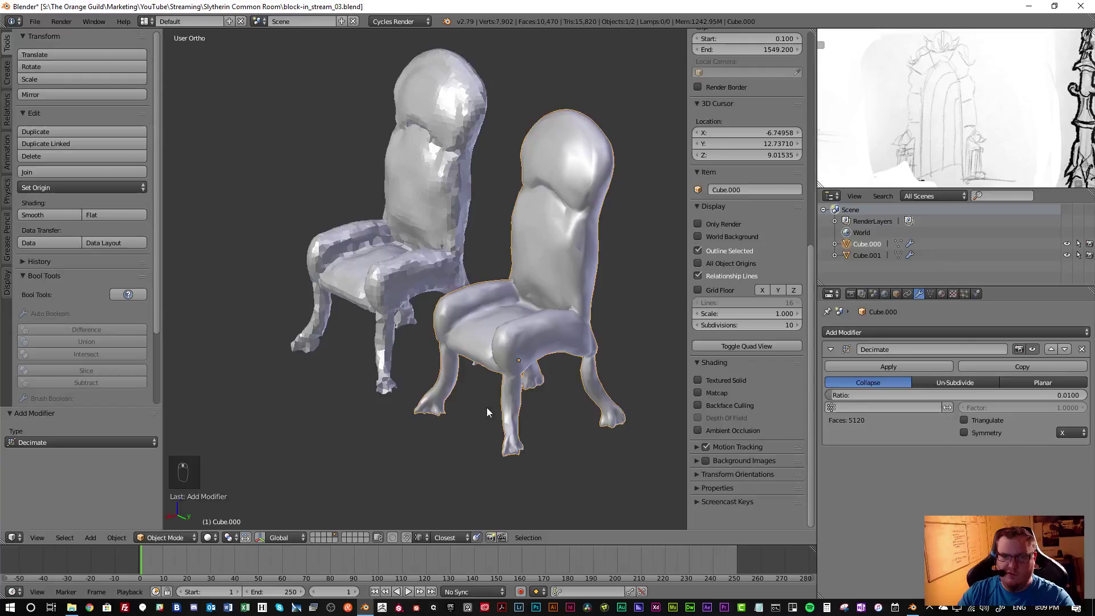
scroll(497, 337, "up", 4)
middle_click_drag(497, 338, 551, 340)
key("z")
scroll(536, 314, "down", 5)
key("z")
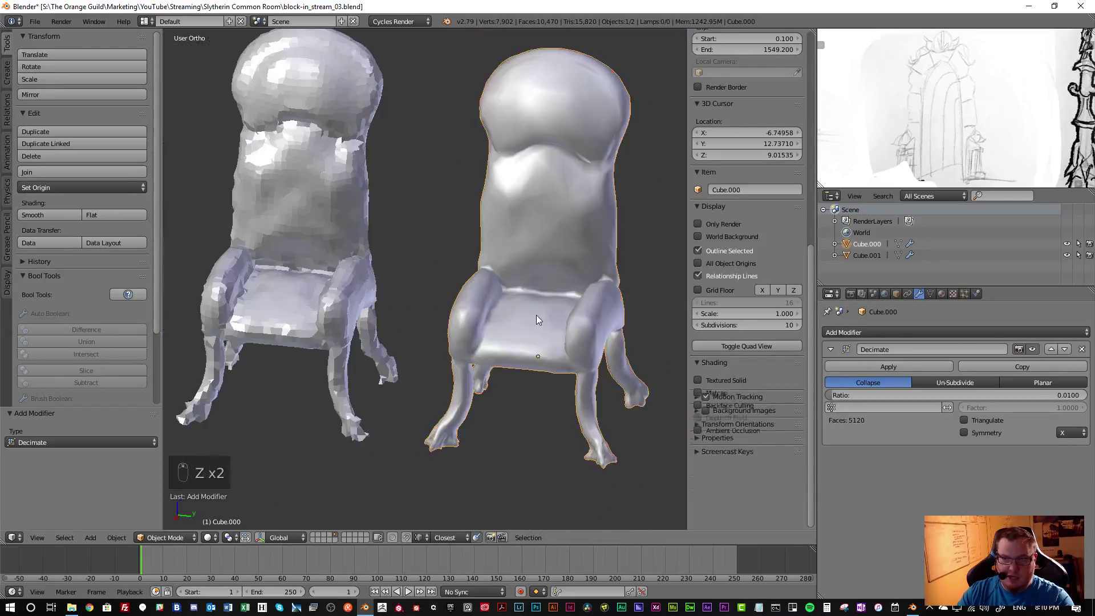
Apply the Decimate modifier to the chair copy and inspect its reduced mesh in Edit Mode
key("Tab")
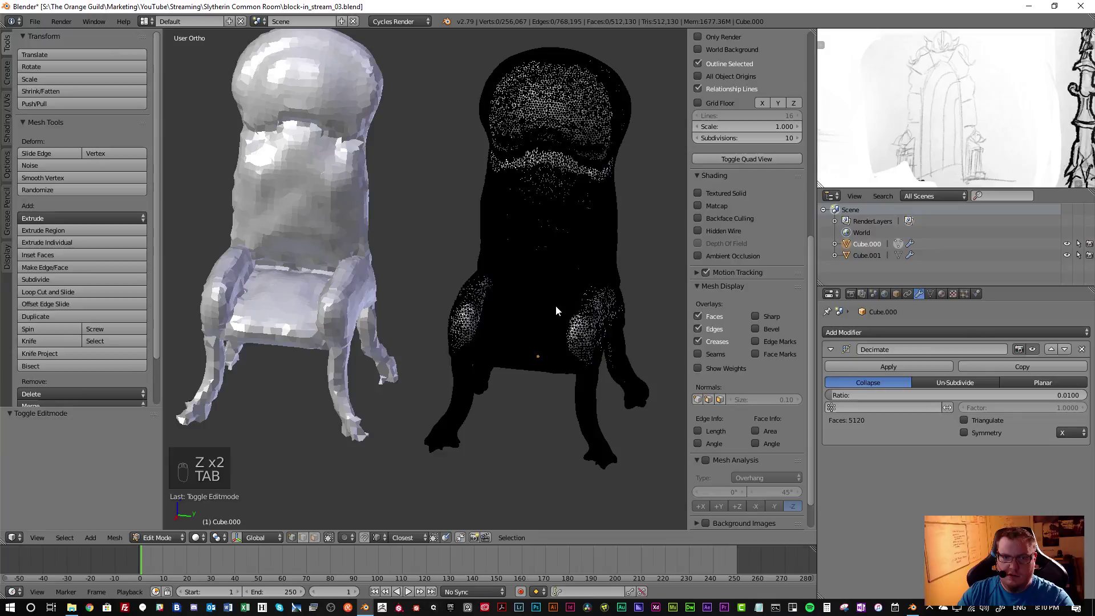
key("Tab")
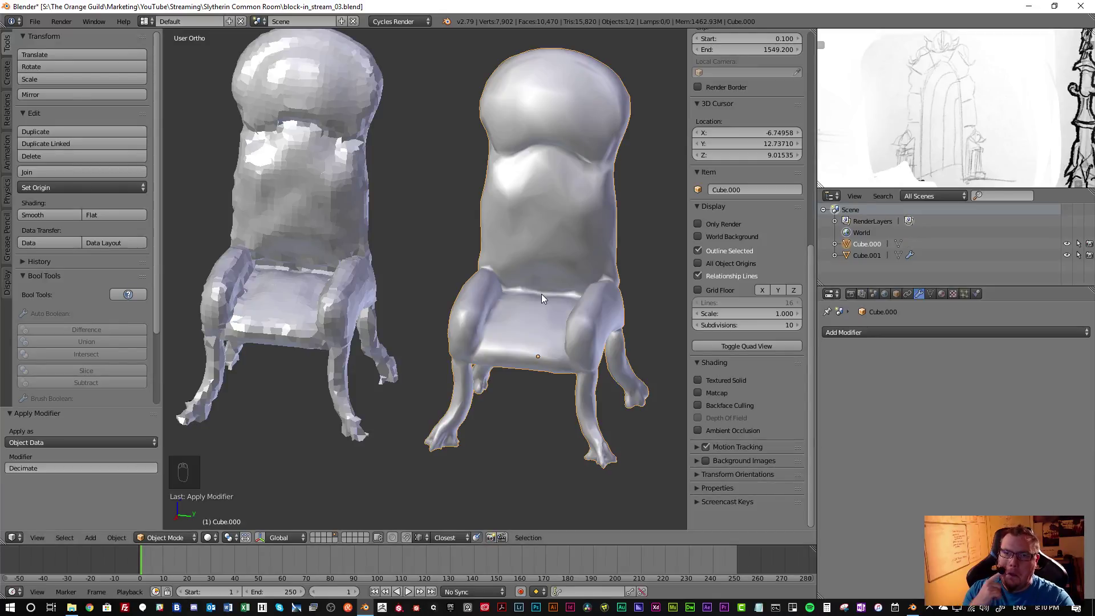
key("Tab")
middle_click_drag(537, 246, 526, 268)
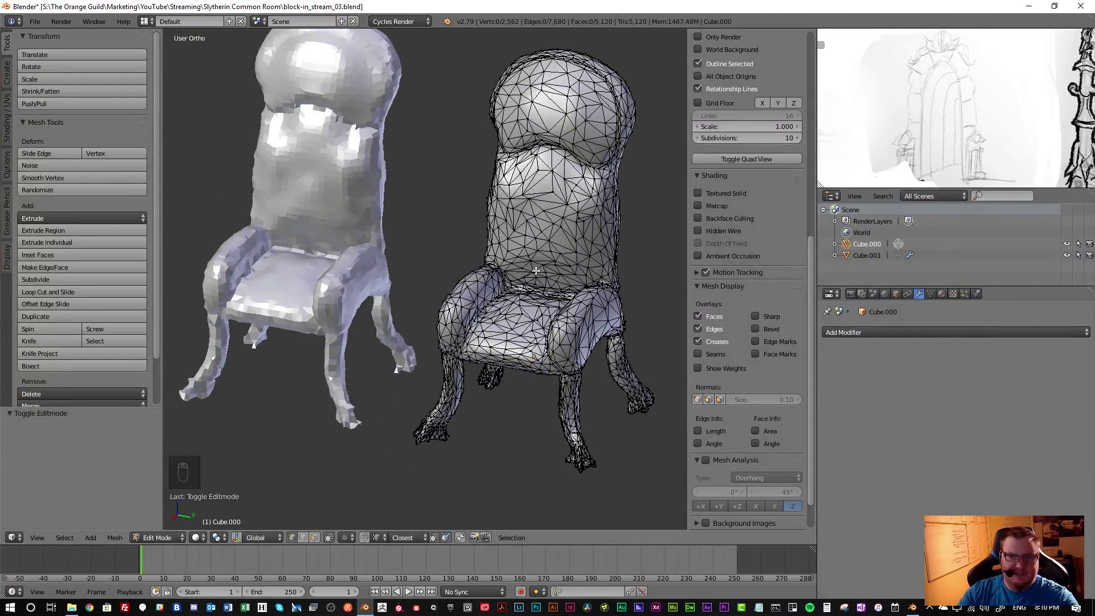
scroll(528, 265, "up", 5)
scroll(530, 262, "down", 5)
mouse_move(550, 237)
middle_mouse_down()
mouse_move(403, 234)
mouse_move(558, 246)
middle_mouse_up()
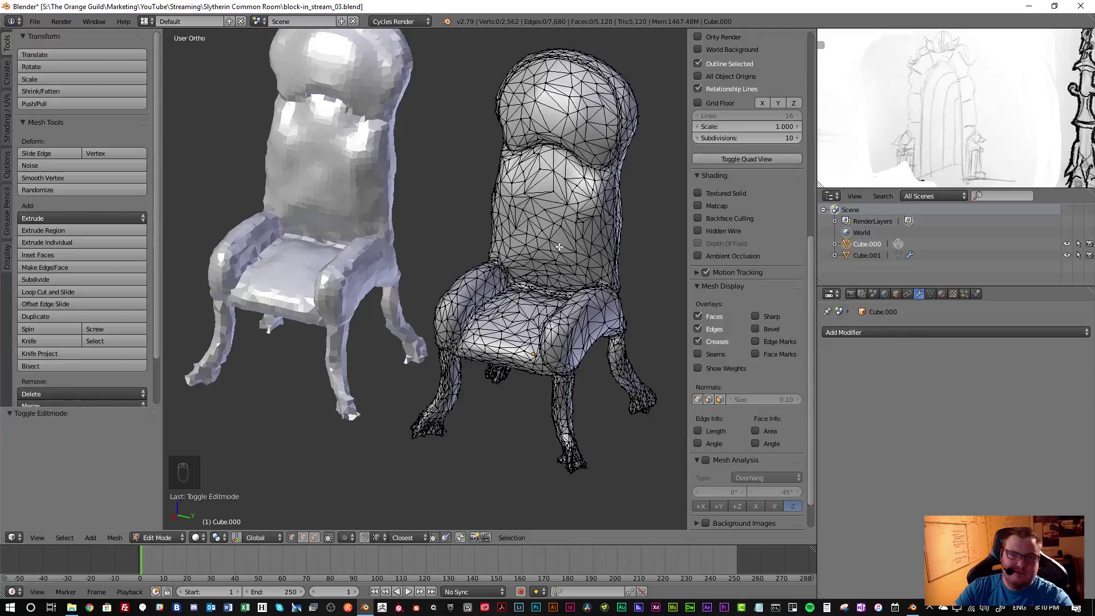
scroll(559, 246, "down", 3)
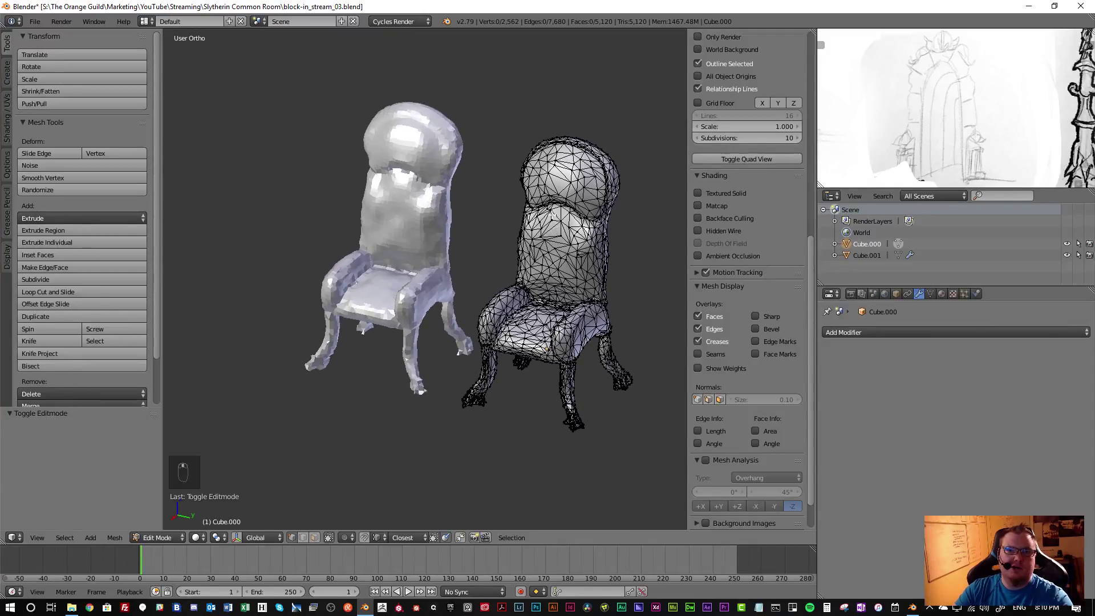
scroll(548, 254, "up", 3)
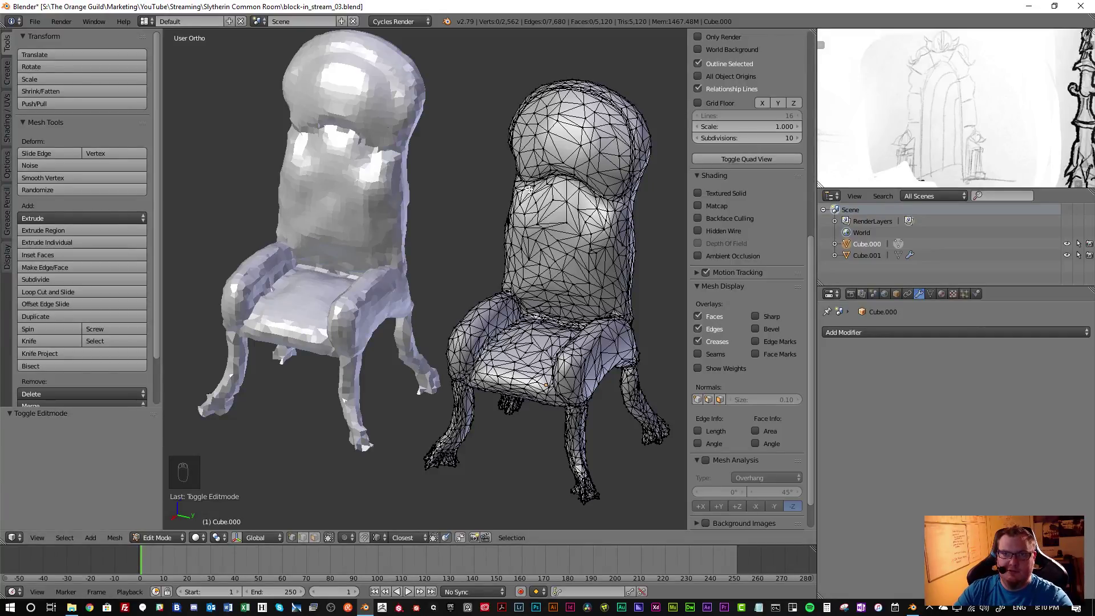
key("Tab")
Split the 3D view into two side-by-side viewports and hide the tool and properties shelves in both
left_click_drag(814, 31, 379, 112)
key("n")
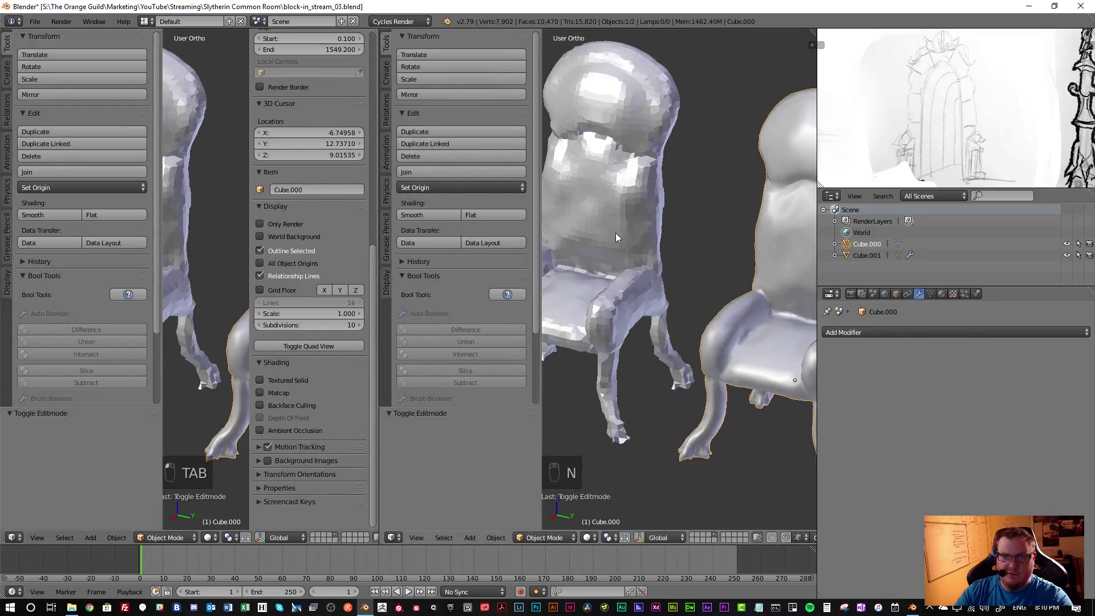
key("t")
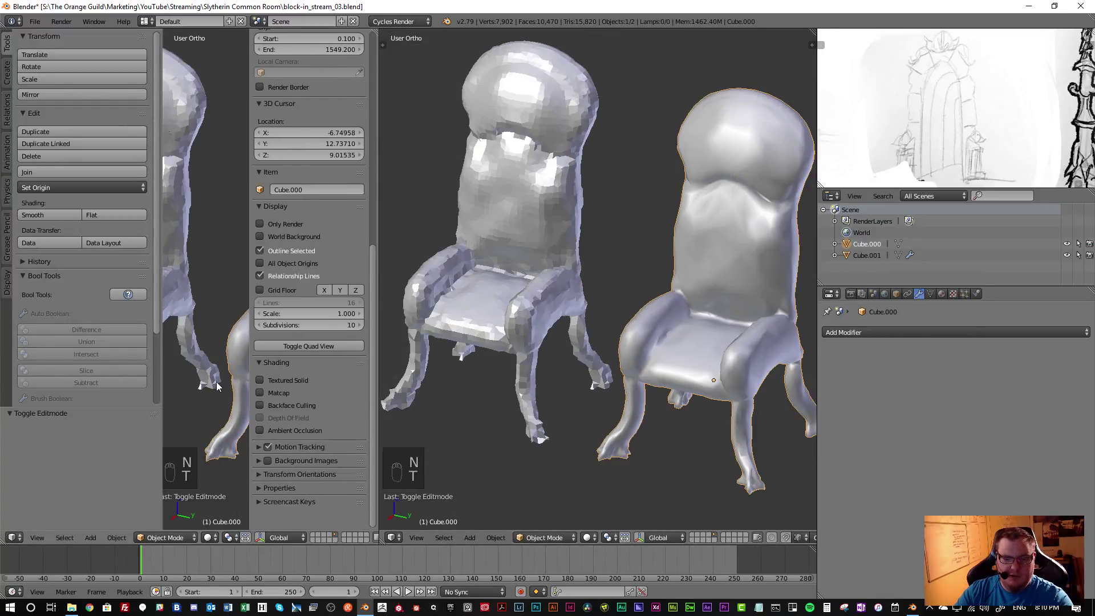
key("n")
key("t")
scroll(183, 320, "down", 3)
scroll(159, 308, "up", 1)
Set the Remesh octree depth to 7 on the original chair and compare it with the decimated copy
right_click(147, 302)
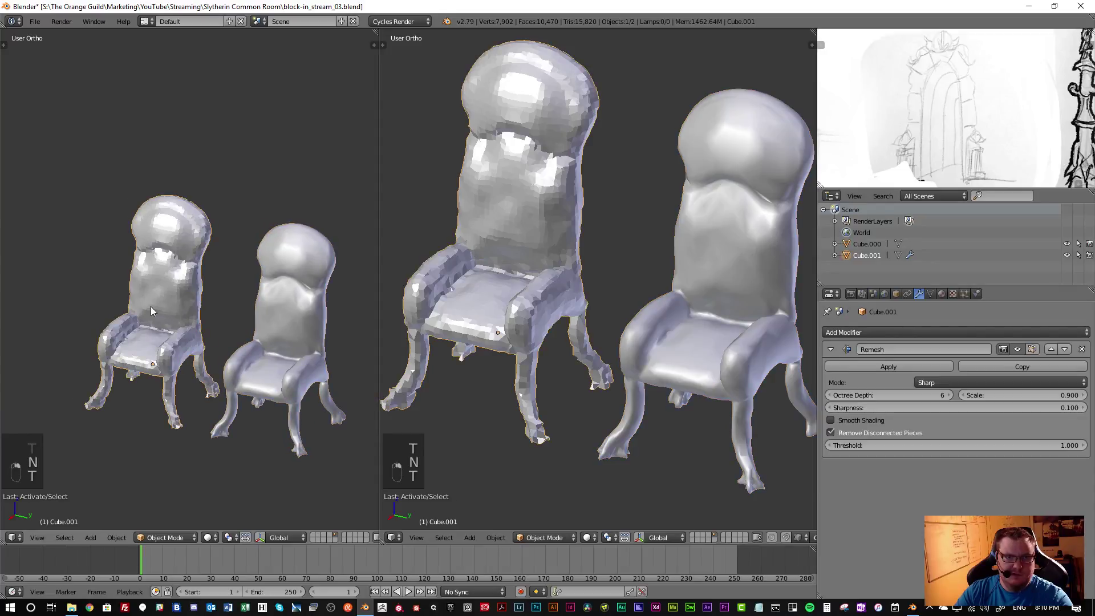
scroll(136, 346, "up", 5)
scroll(147, 344, "down", 4)
scroll(146, 334, "up", 3)
middle_click_drag(140, 310, 157, 320, "shift")
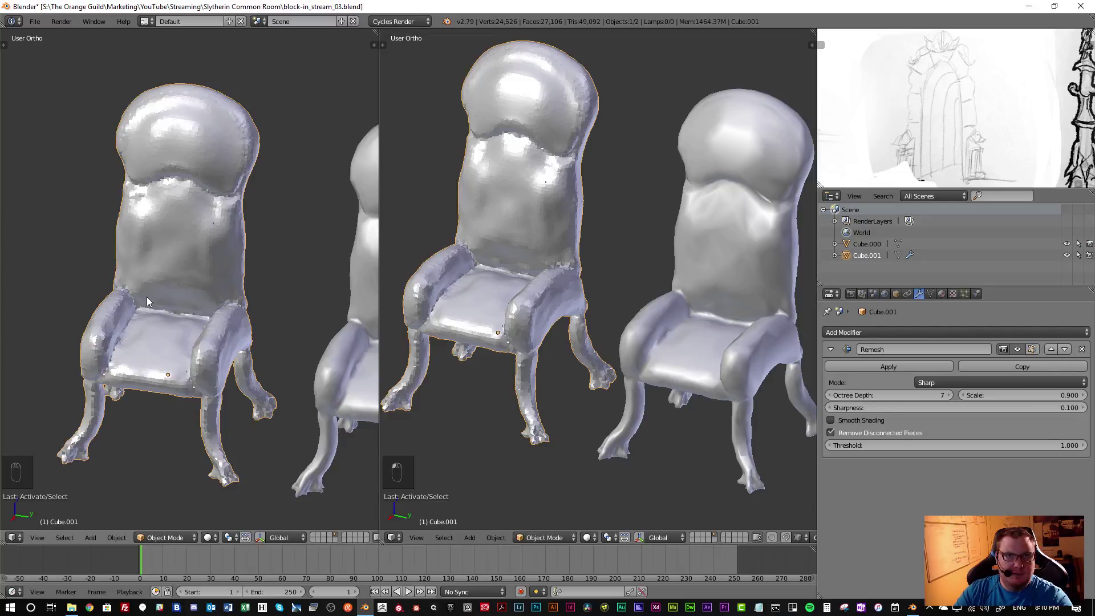
scroll(156, 311, "down", 2)
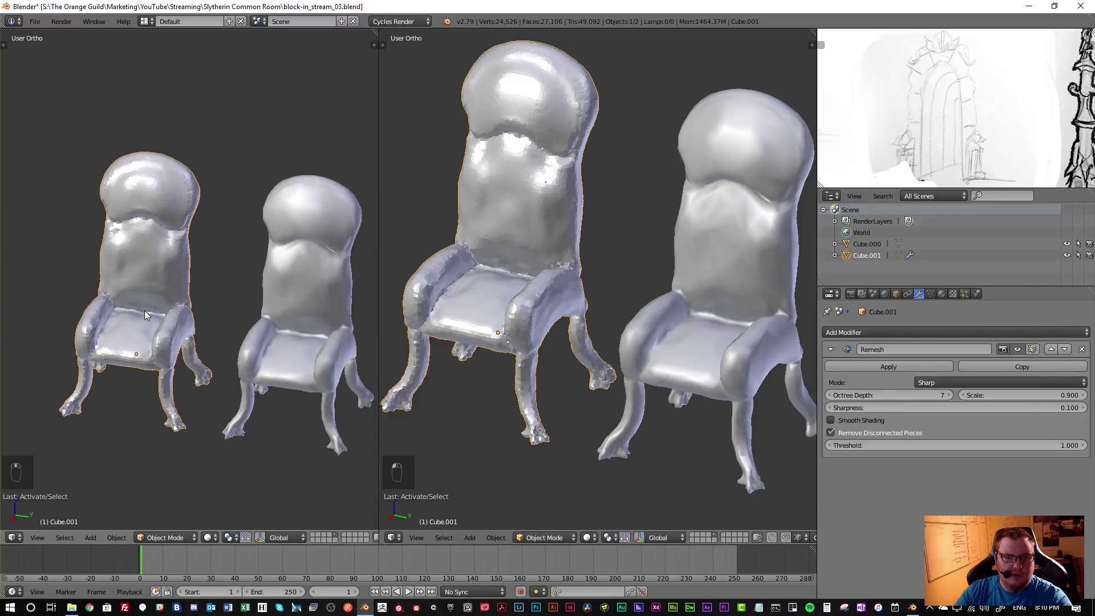
Move the remeshed chair to layer 1 and show only that layer, framing the chair in the first viewport
key("m")
key("2")
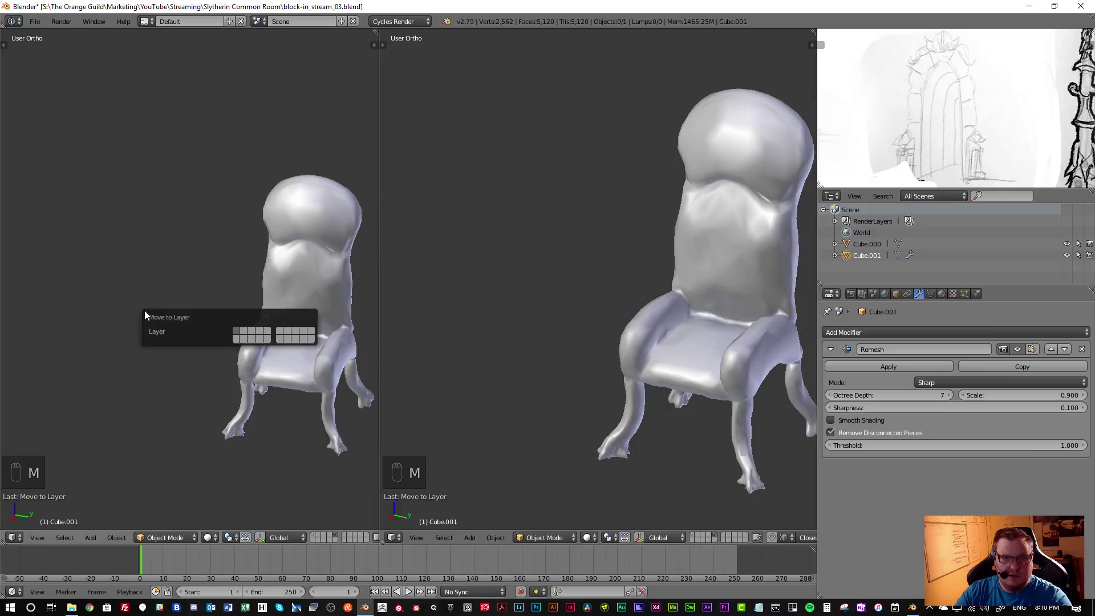
key("1")
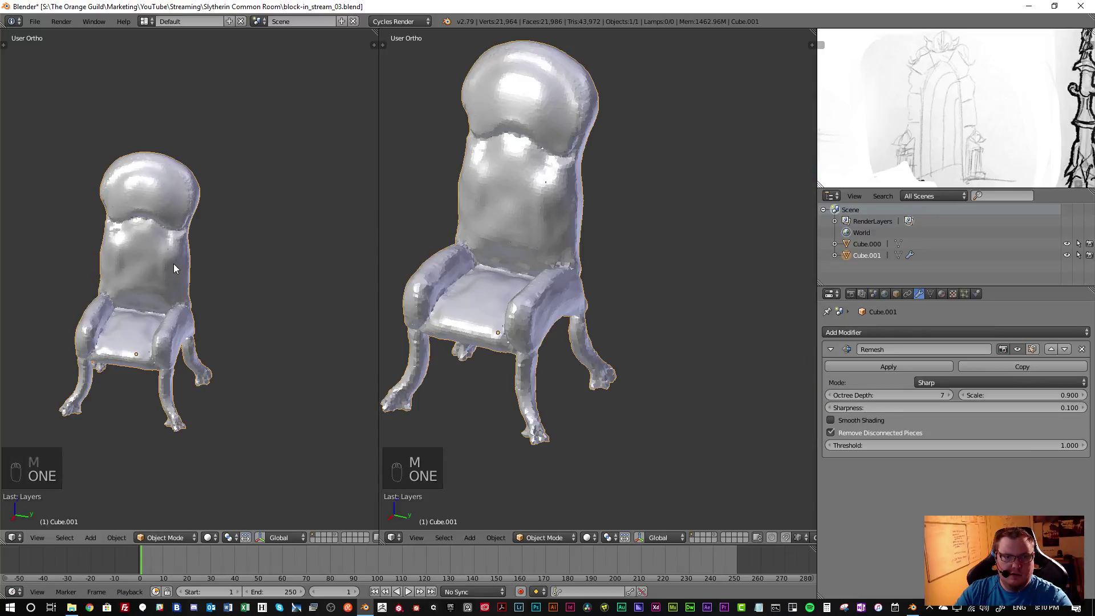
middle_click_drag(145, 277, 231, 269, "shift")
scroll(207, 282, "up", 1)
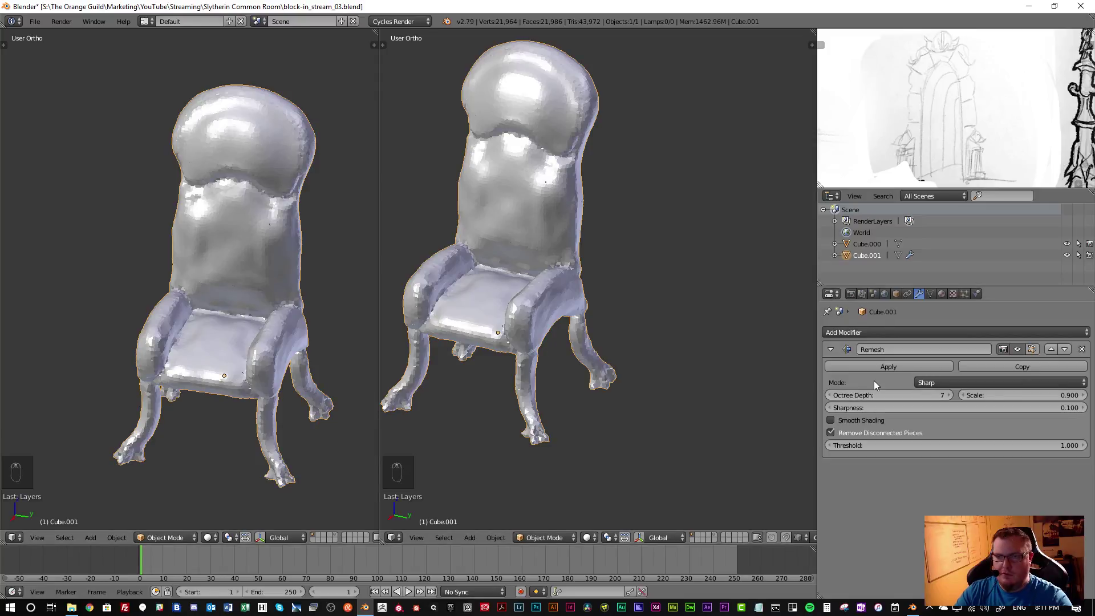
Change the Remesh mode to Smooth and set the octree depth to 6 on the layer 1 chair
left_click(966, 381)
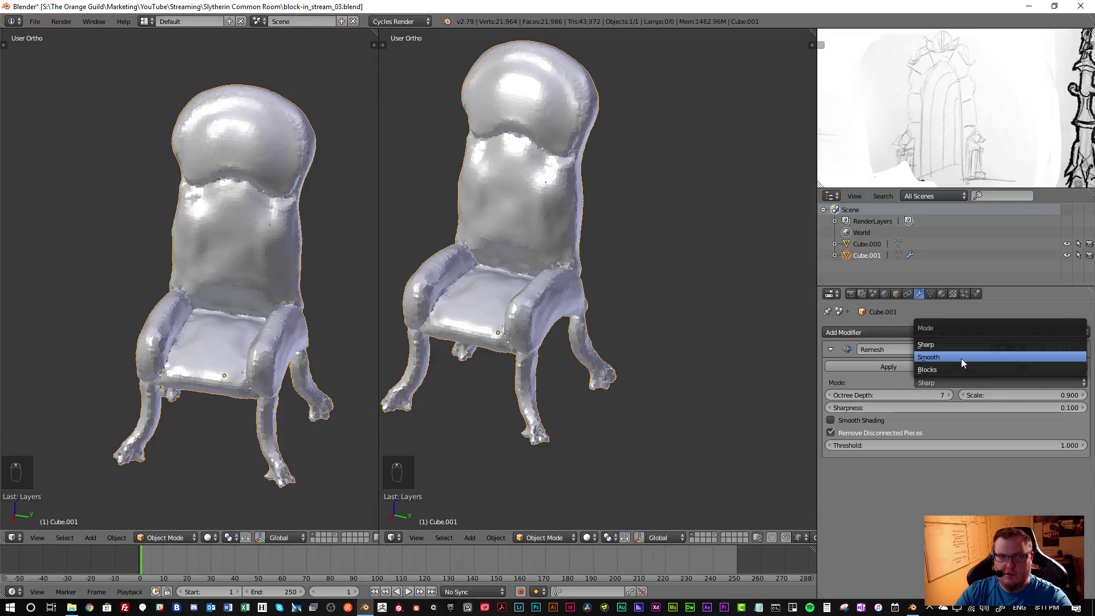
left_click(961, 358)
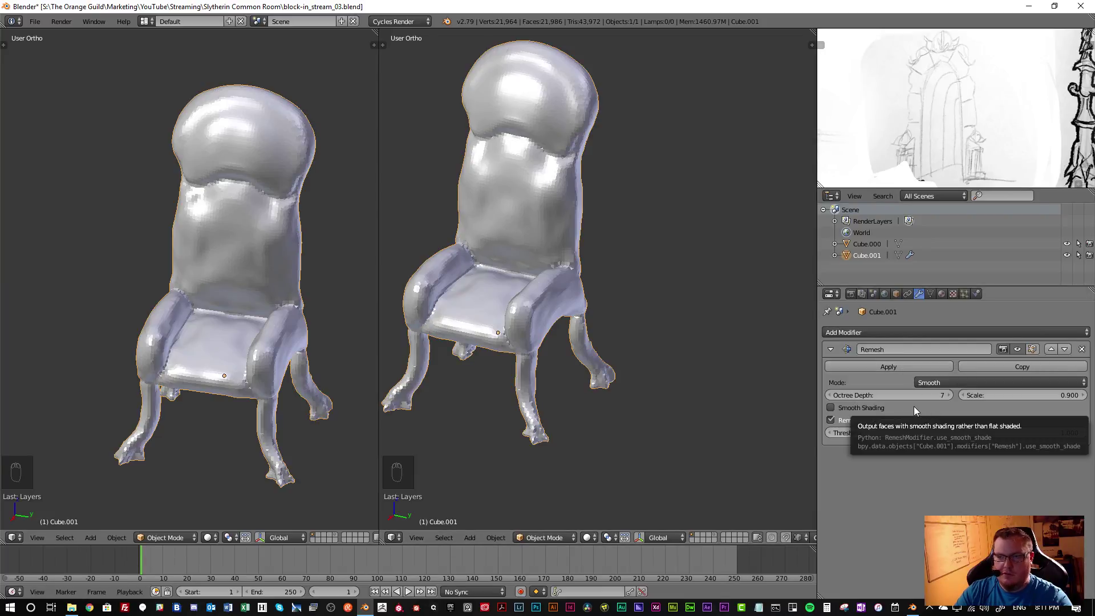
left_click(831, 395)
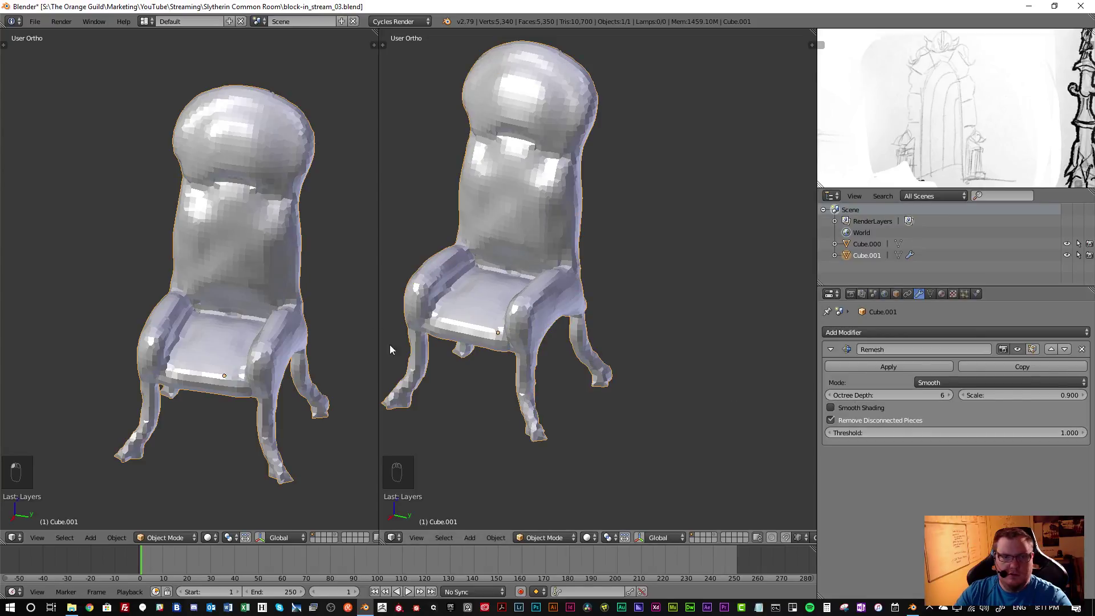
Apply the Remesh modifier and compare the result with the decimated chair on layer 5
middle_click_drag(335, 330, 302, 333)
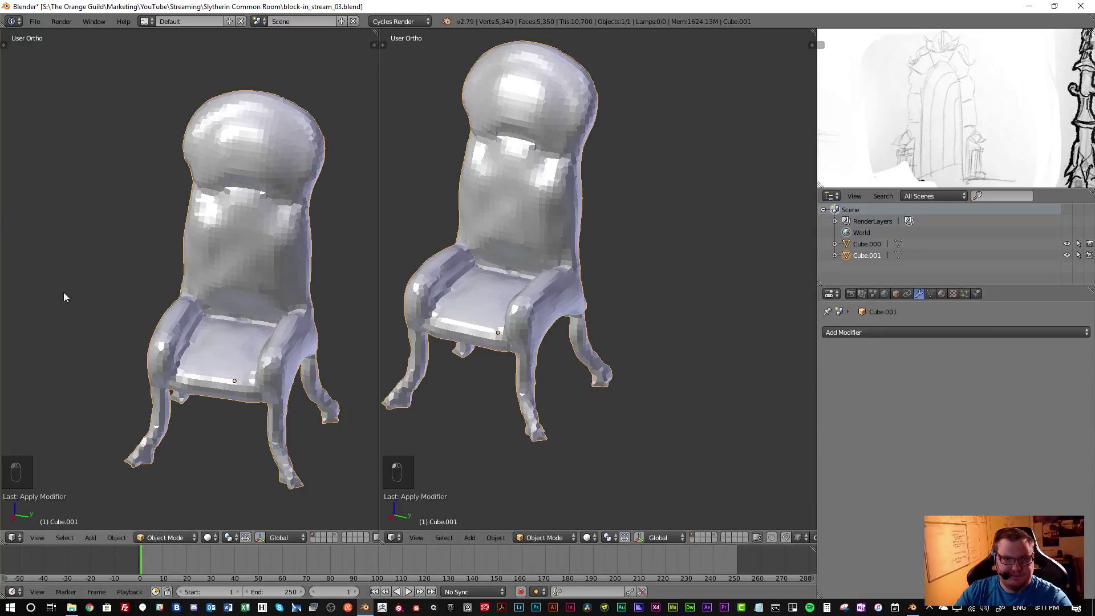
key("5")
right_click(708, 353)
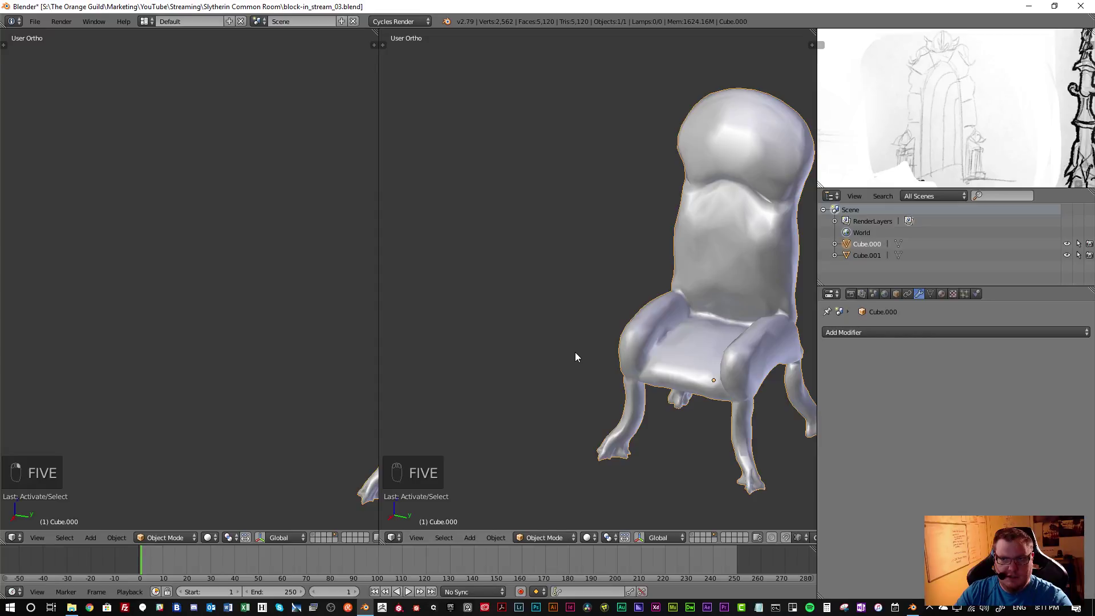
key("1")
right_click(300, 332)
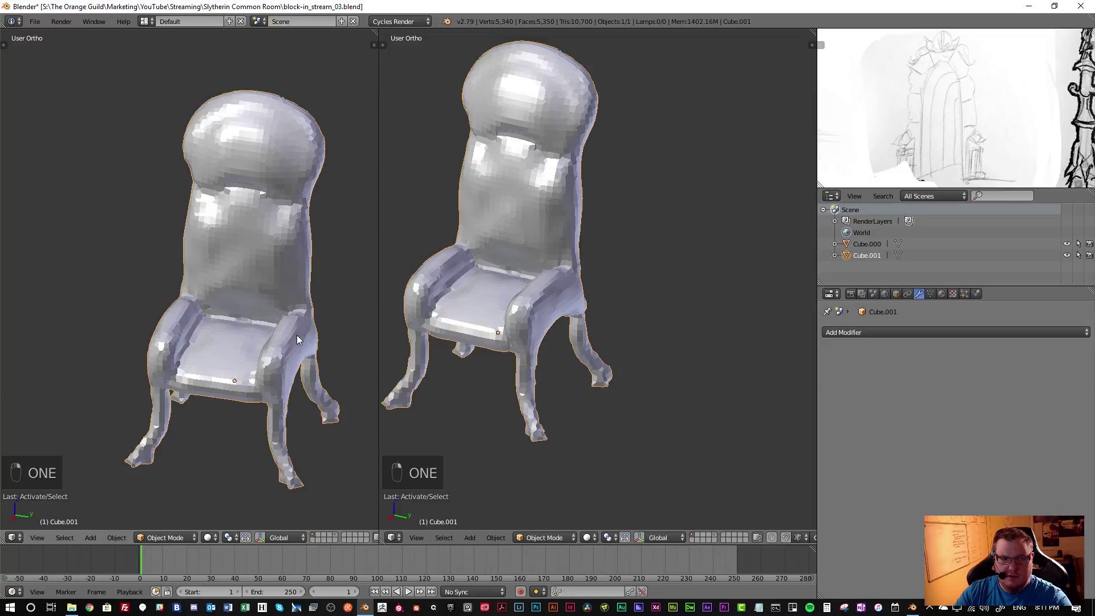
Undo the recent selections and layer switches back to before the Remesh modifier was applied
key("ctrl+z")
key("ctrl+z")
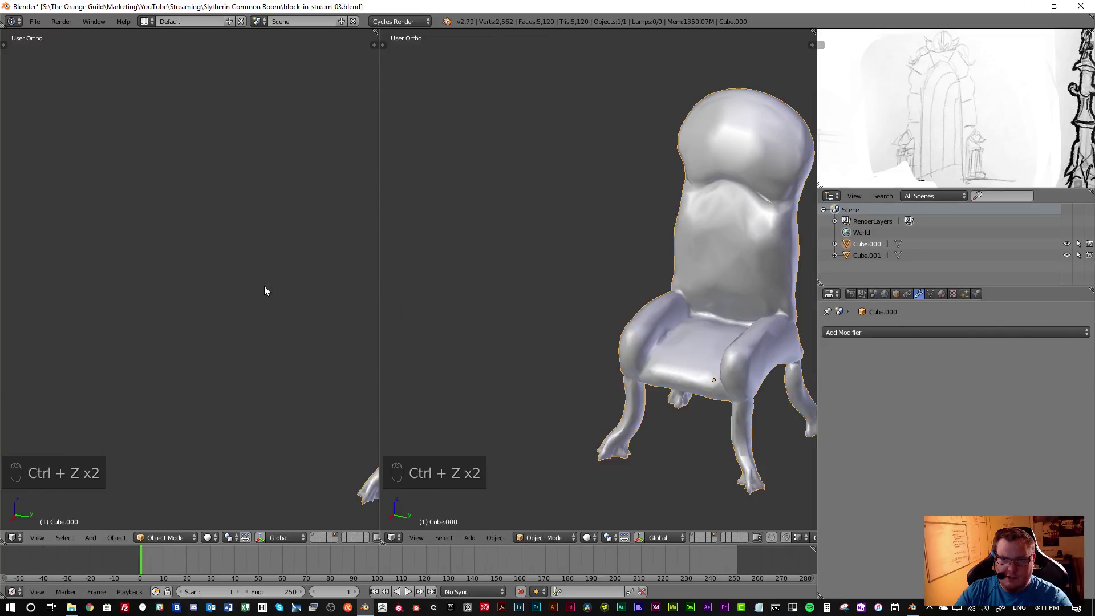
key("ctrl+z")
key("ctrl+z")
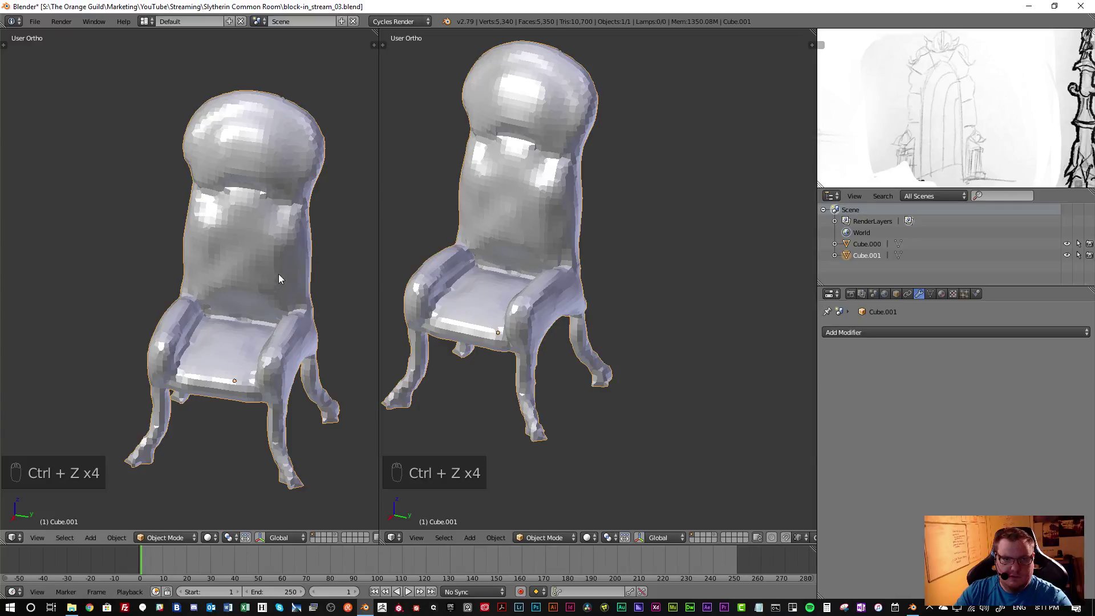
key("ctrl+z")
Duplicate the remeshed chair in place and move the copy to layer 11
right_click(259, 291)
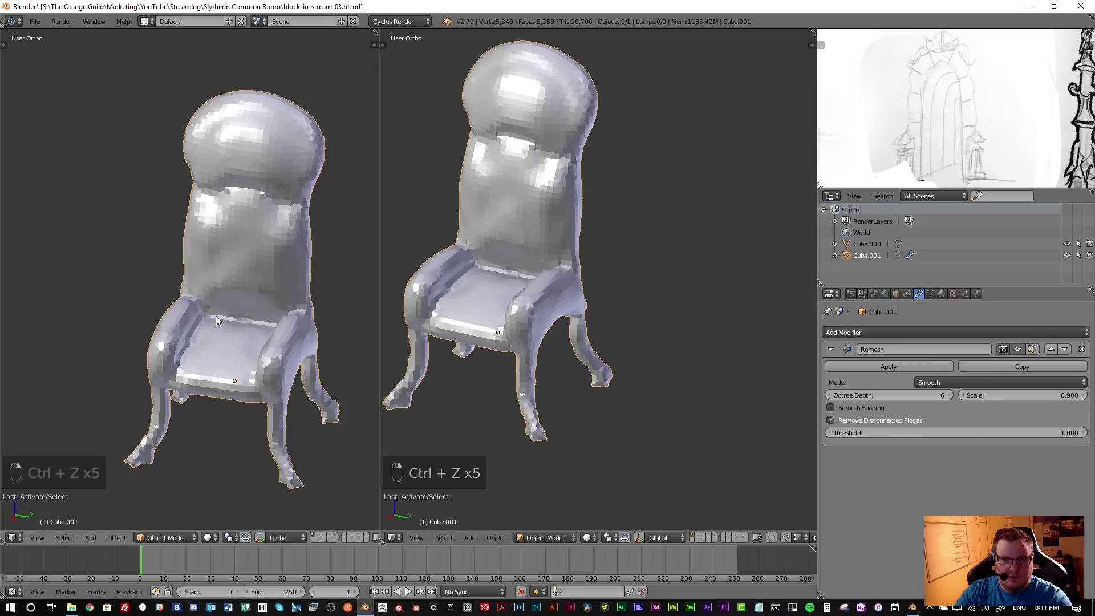
key("shift+d")
right_click(259, 324)
key("m")
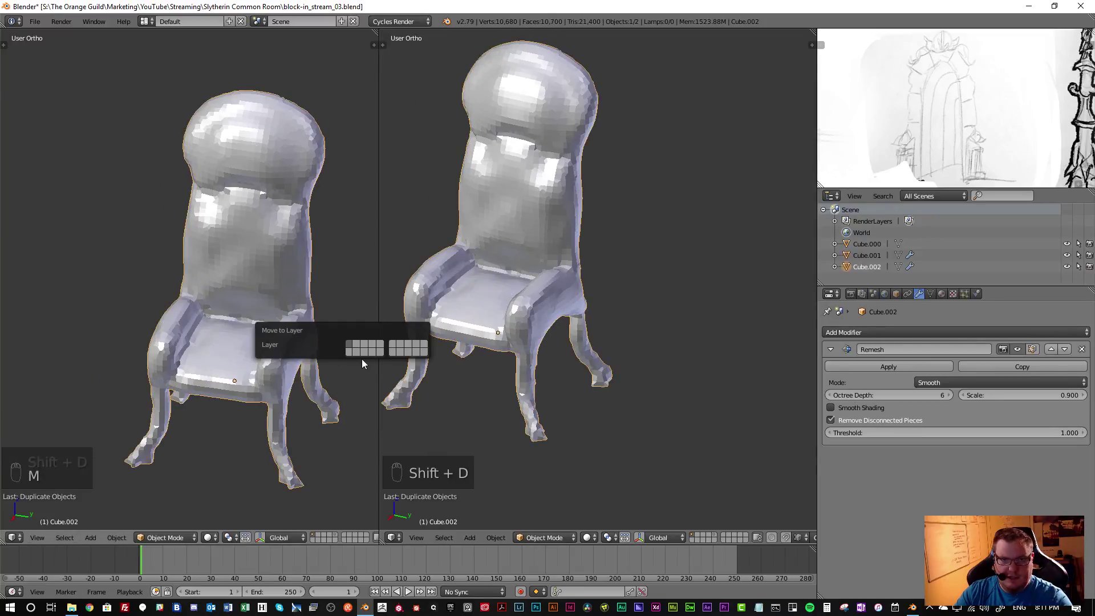
left_click(351, 350)
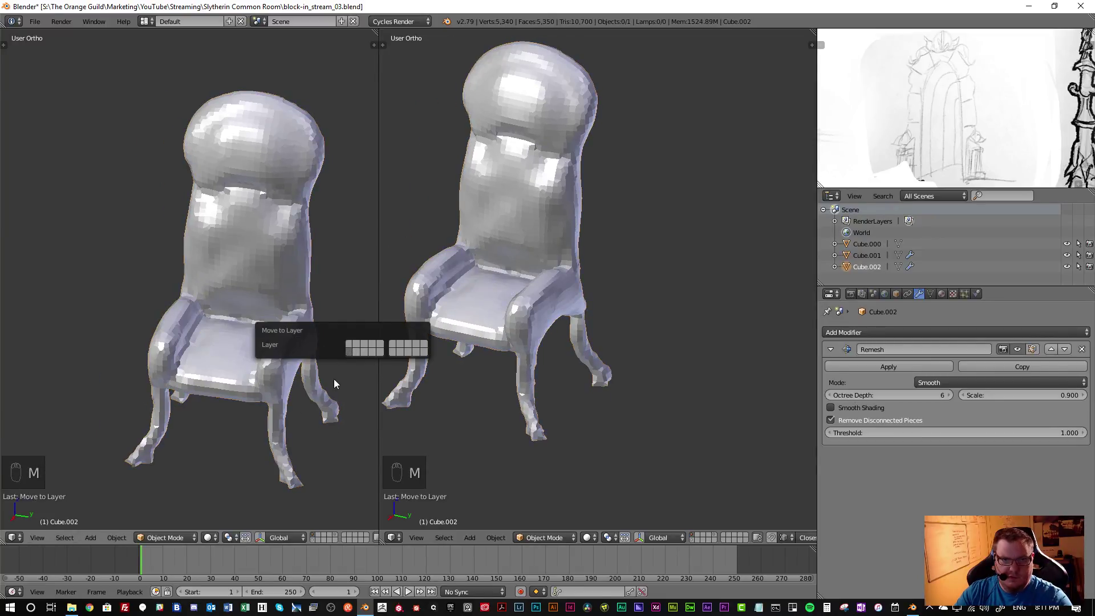
Show layer 11 and remove the Remesh modifier from the duplicated chair to keep a full-resolution backup
left_click(312, 538)
right_click(258, 295)
key("ctrl+a")
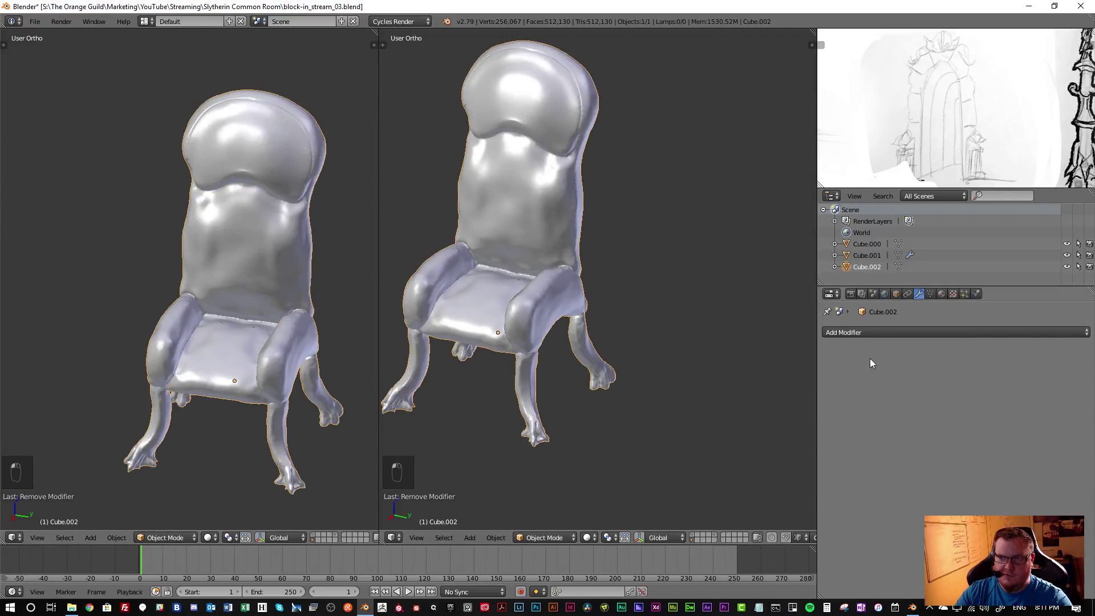
Set the Remesh scale to 0.95 on the layer 1 chair and apply the modifier at octree depth 6
key("1")
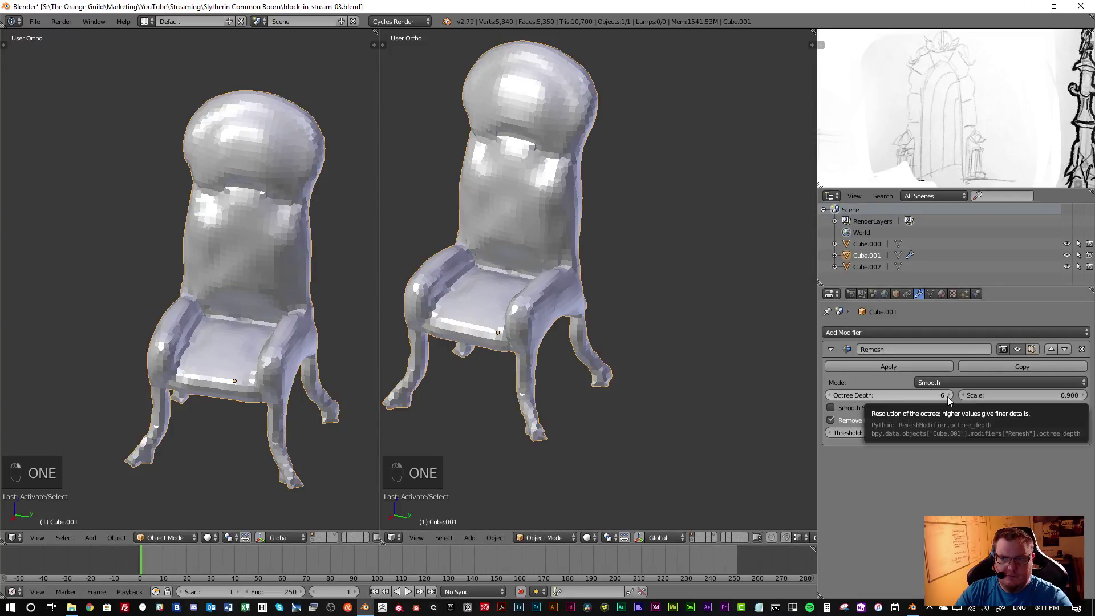
left_click(992, 395)
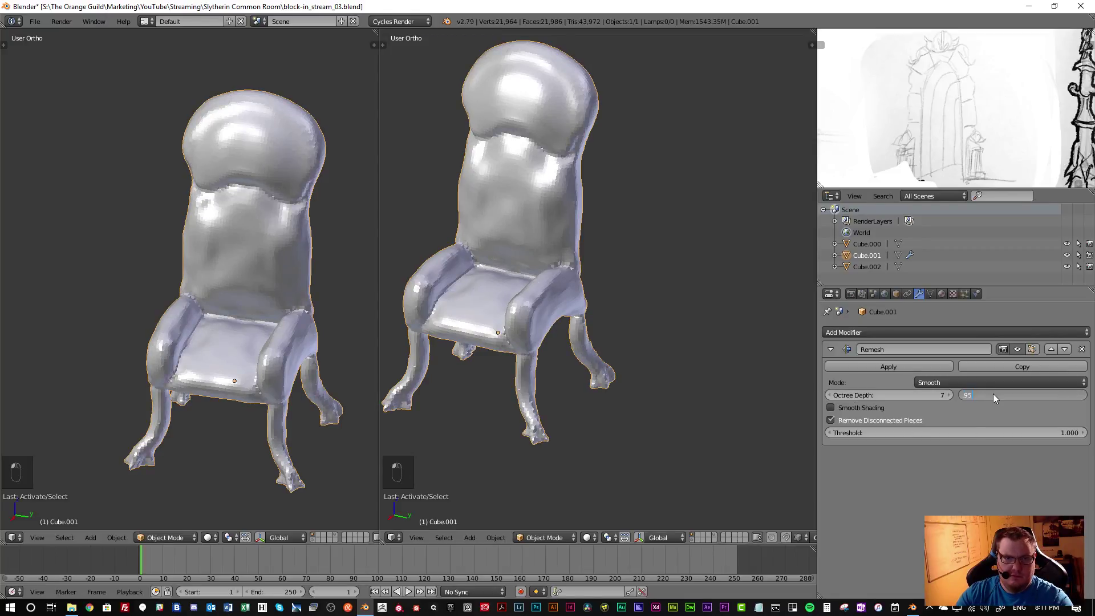
key("Return")
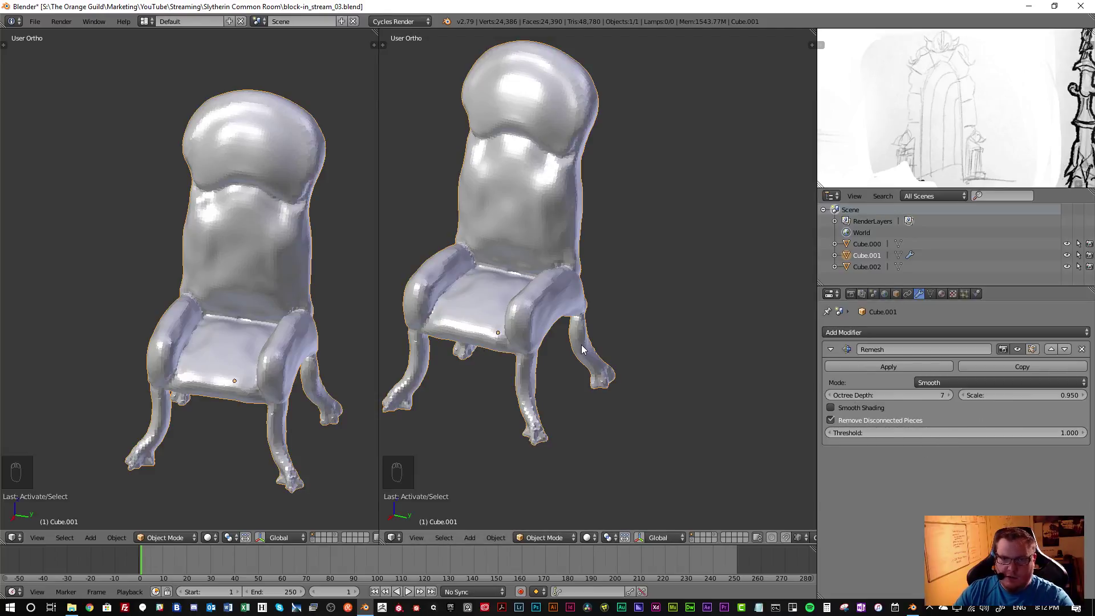
middle_click_drag(584, 347, 620, 371, "shift")
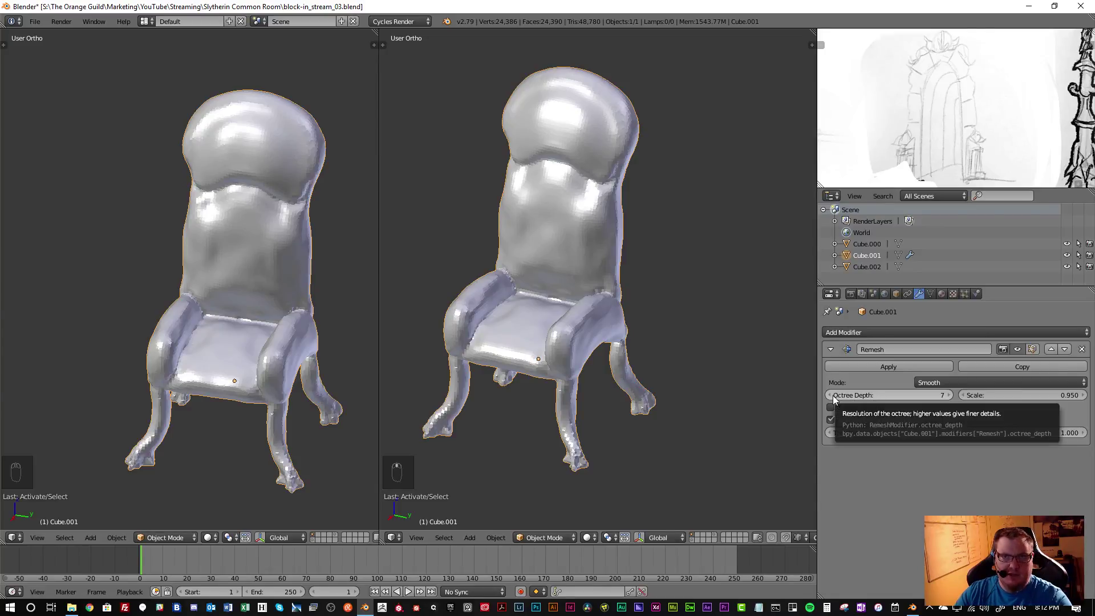
key("ctrl+z")
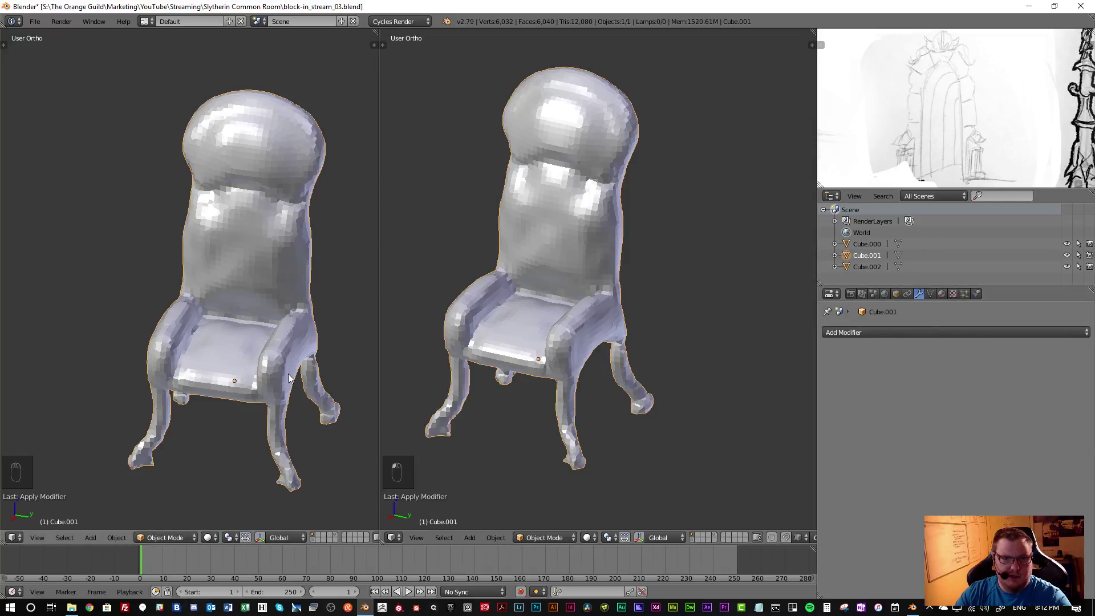
Move the decimated chair from layer 5 to layer 2, show that layer and frame the chair in the first viewport
key("5")
right_click(694, 356)
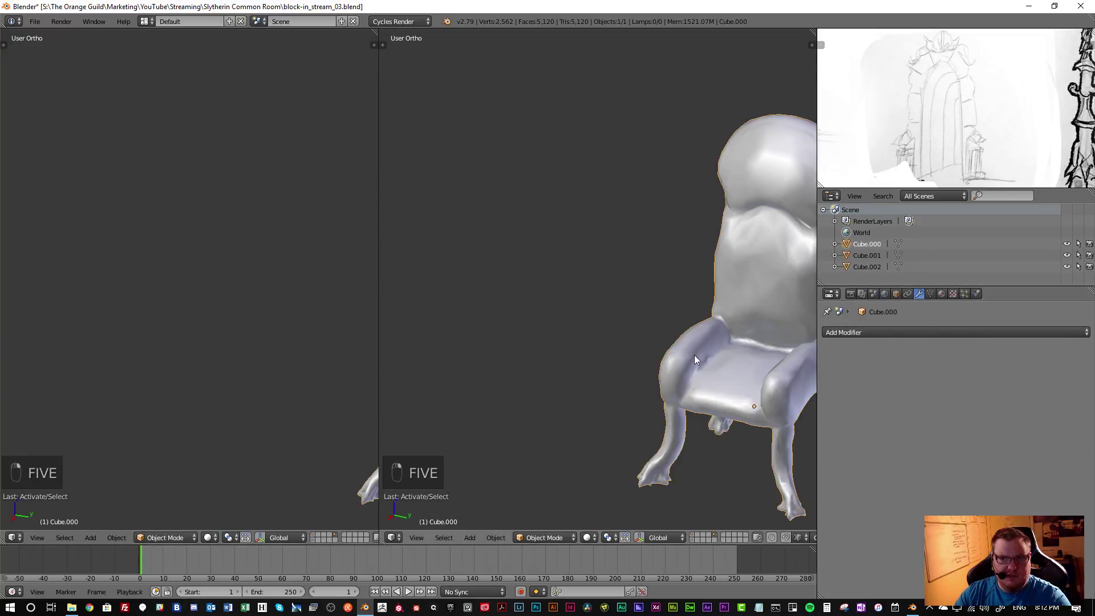
key("m")
key("2")
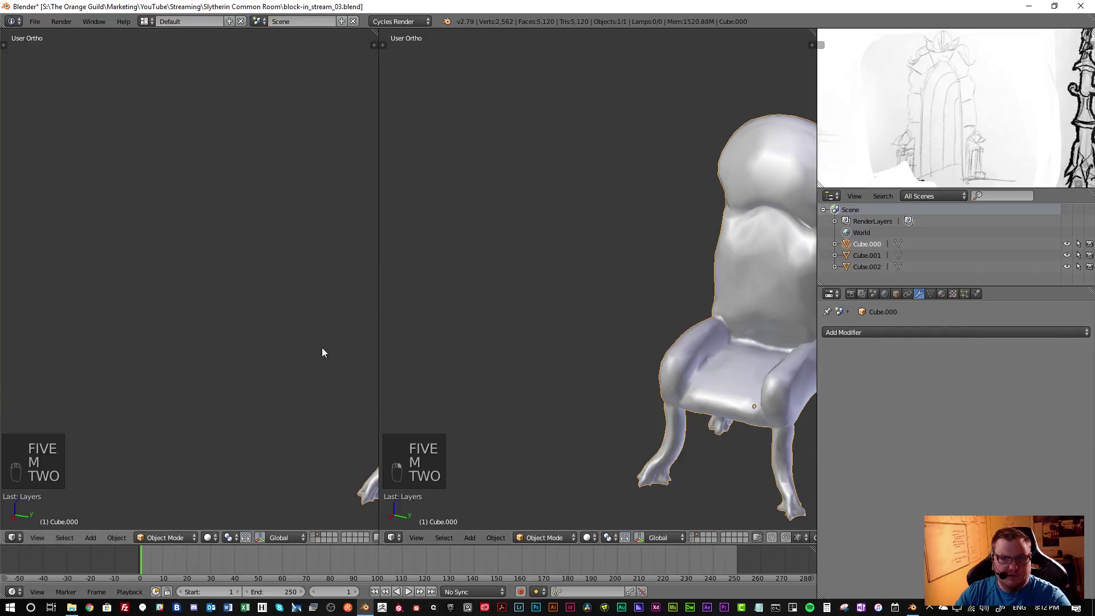
scroll(201, 358, "down", 5)
middle_click_drag(201, 358, 149, 341, "shift")
scroll(66, 335, "up", 4)
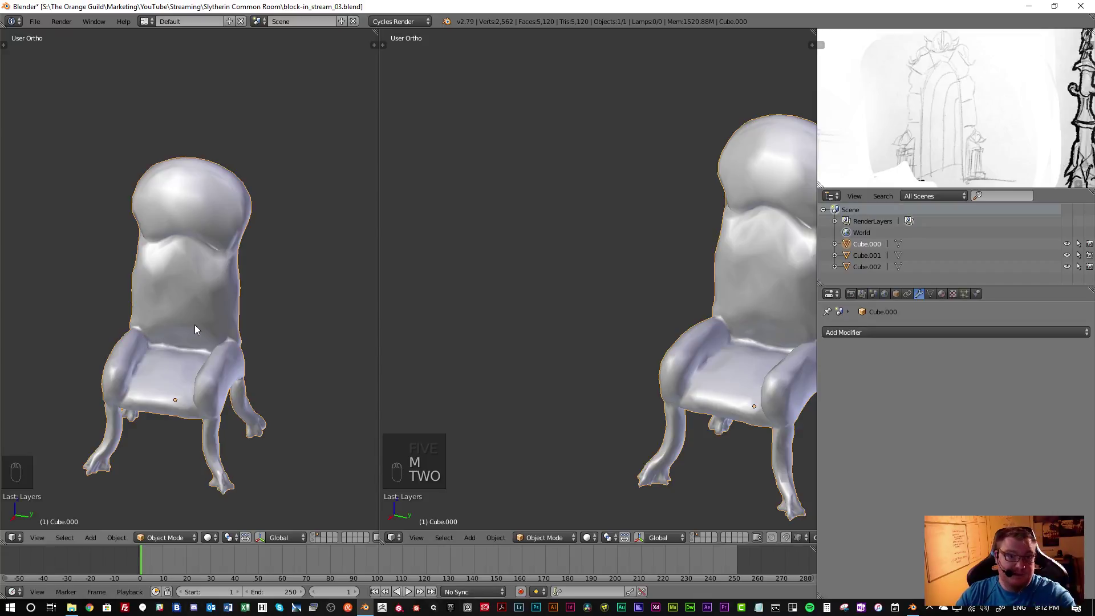
Change the second viewport into a UV/Image Editor beside the decimated chair
key("Tab")
key("Tab")
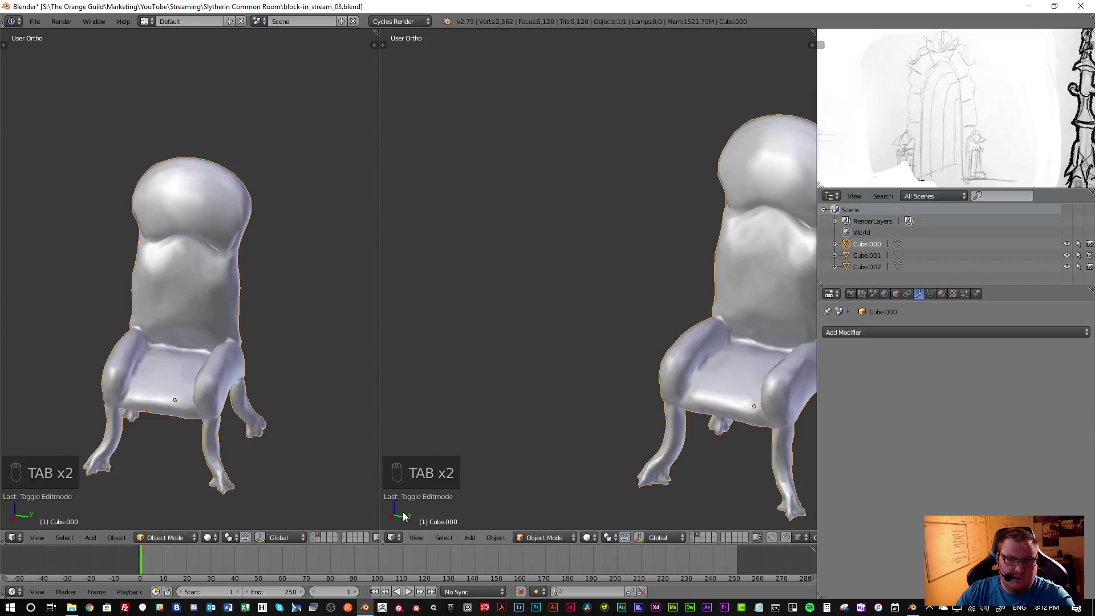
left_click(394, 538)
left_click(425, 449)
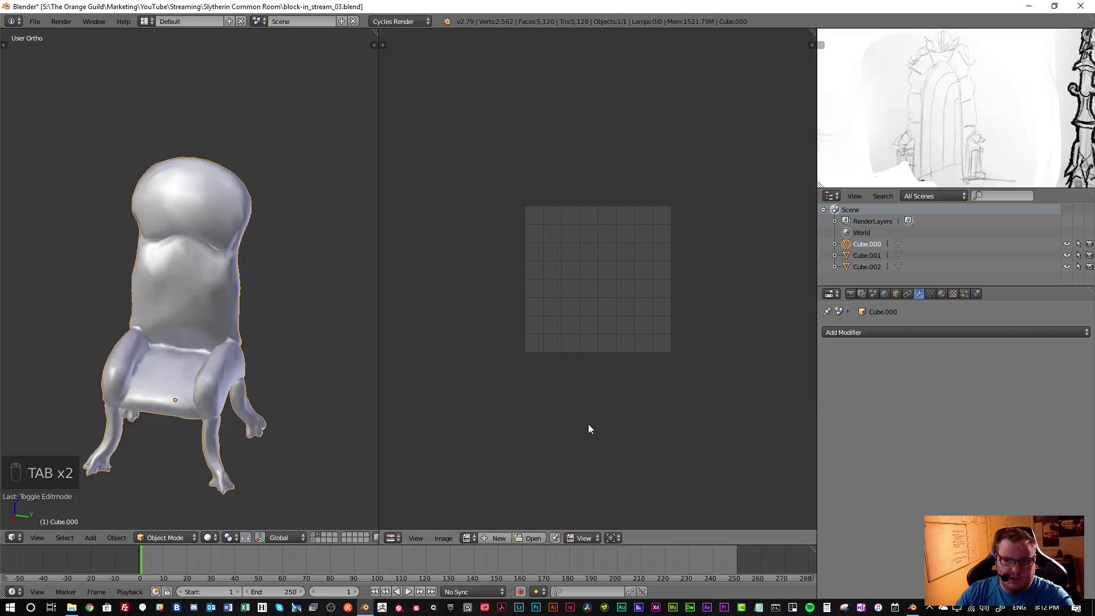
scroll(589, 408, "up", 6)
scroll(595, 344, "down", 3)
scroll(591, 399, "down", 3)
scroll(559, 398, "up", 1)
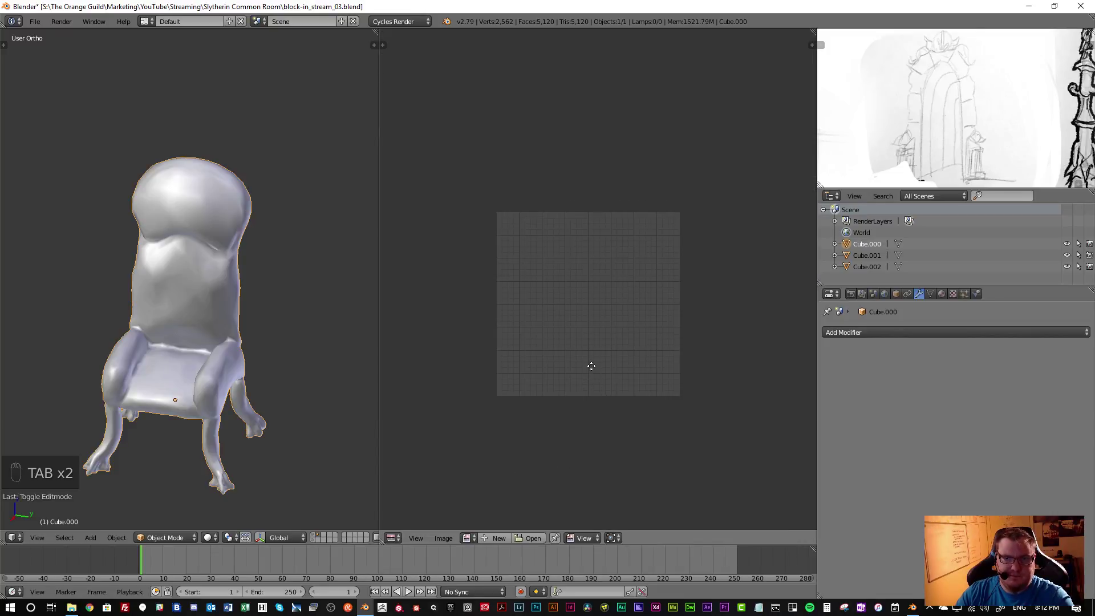
Select the decimated chair's entire mesh in Edit Mode and inspect its triangles from several angles
key("Tab")
key("a")
key("a")
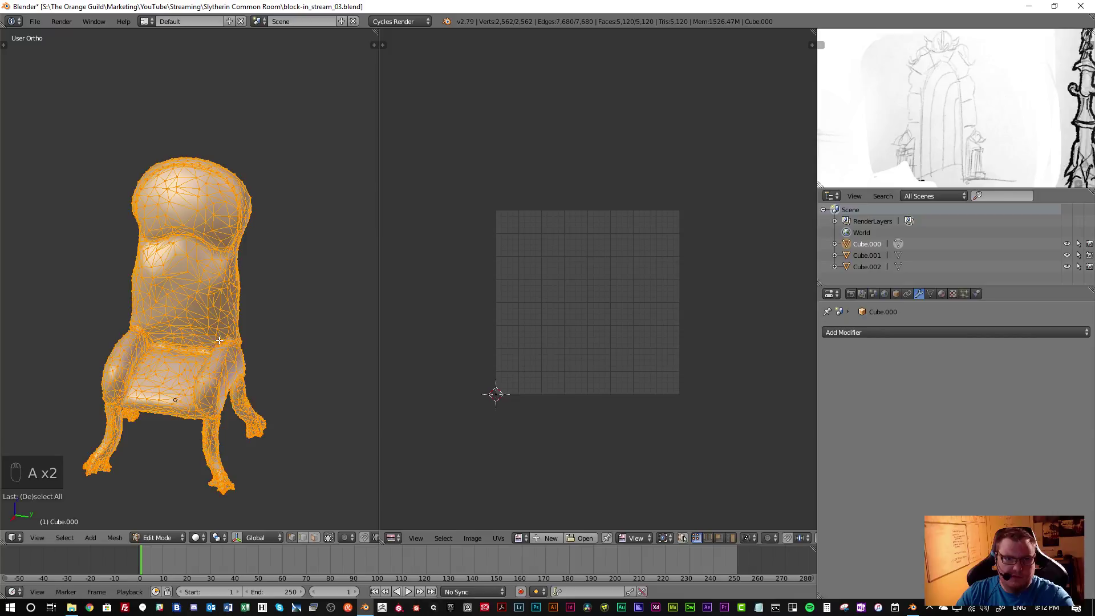
scroll(188, 318, "up", 2)
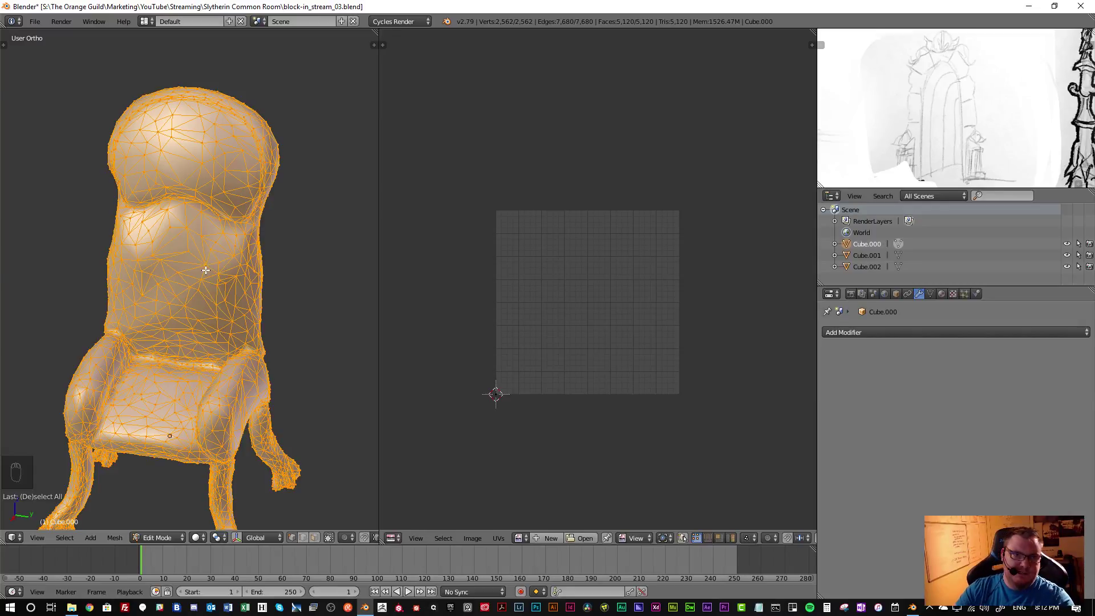
middle_click_drag(190, 280, 376, 303)
scroll(176, 310, "up", 3)
scroll(361, 299, "down", 3)
middle_click_drag(342, 401, 308, 353)
scroll(308, 354, "down", 4)
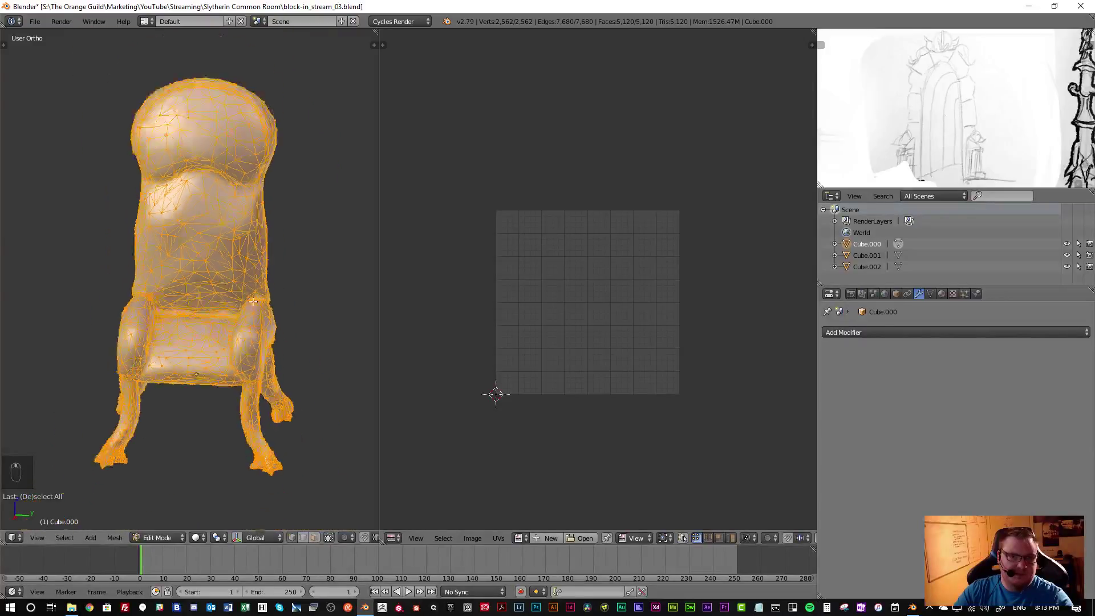
Unwrap the selected chair mesh with Smart UV Project using the default settings
key("u")
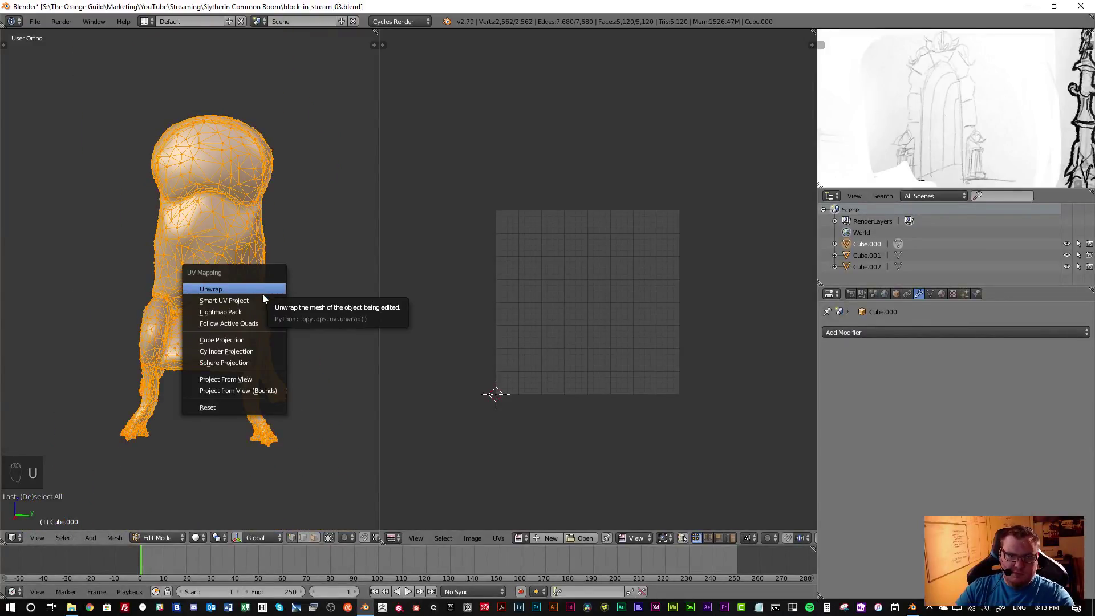
left_click(259, 300)
left_click(264, 384)
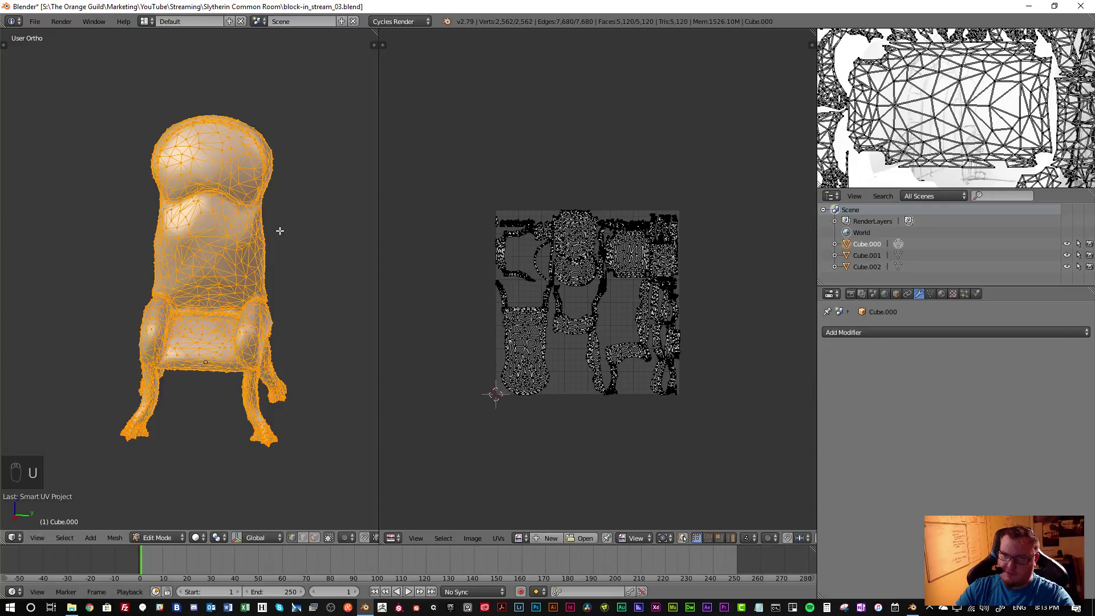
Maximize the UV/Image Editor and examine the chair's UV islands up close
scroll(573, 291, "up", 3)
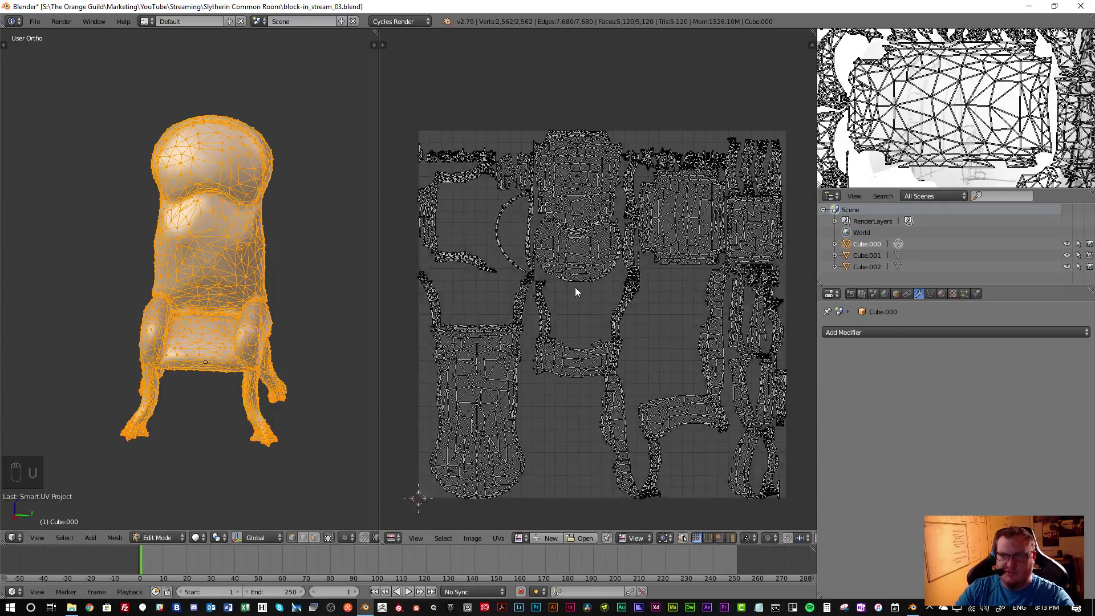
scroll(577, 292, "up", 2)
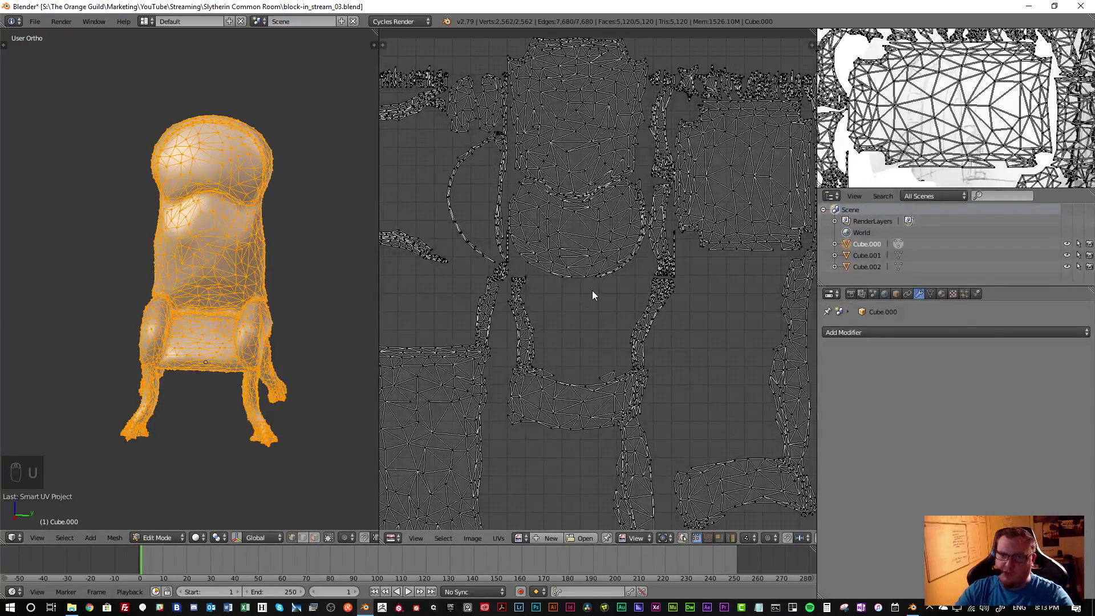
scroll(547, 294, "up", 3)
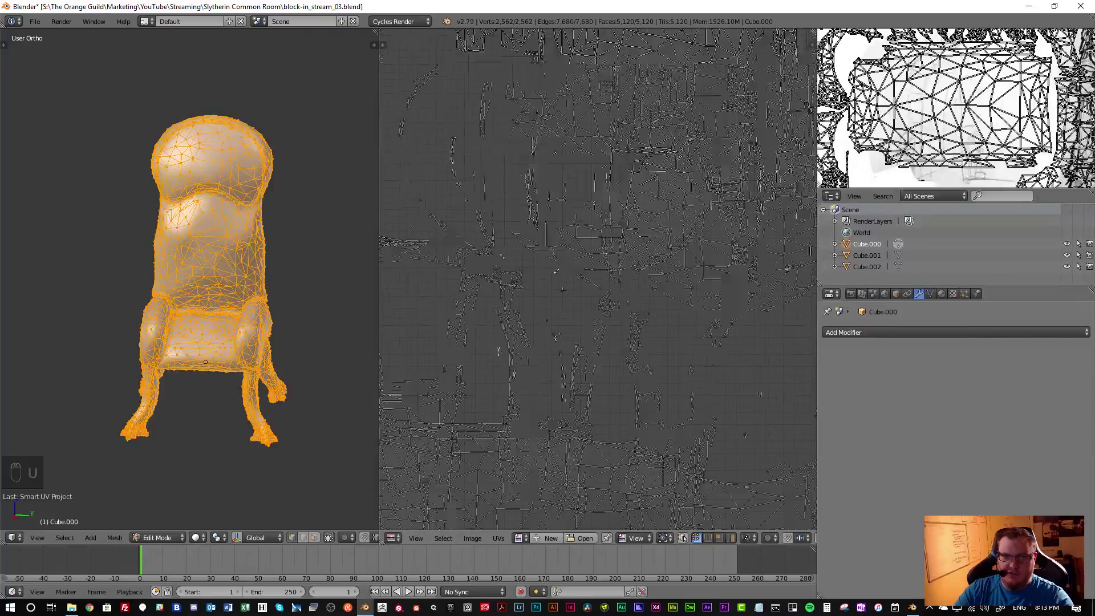
key("shift+space")
scroll(506, 359, "up", 4)
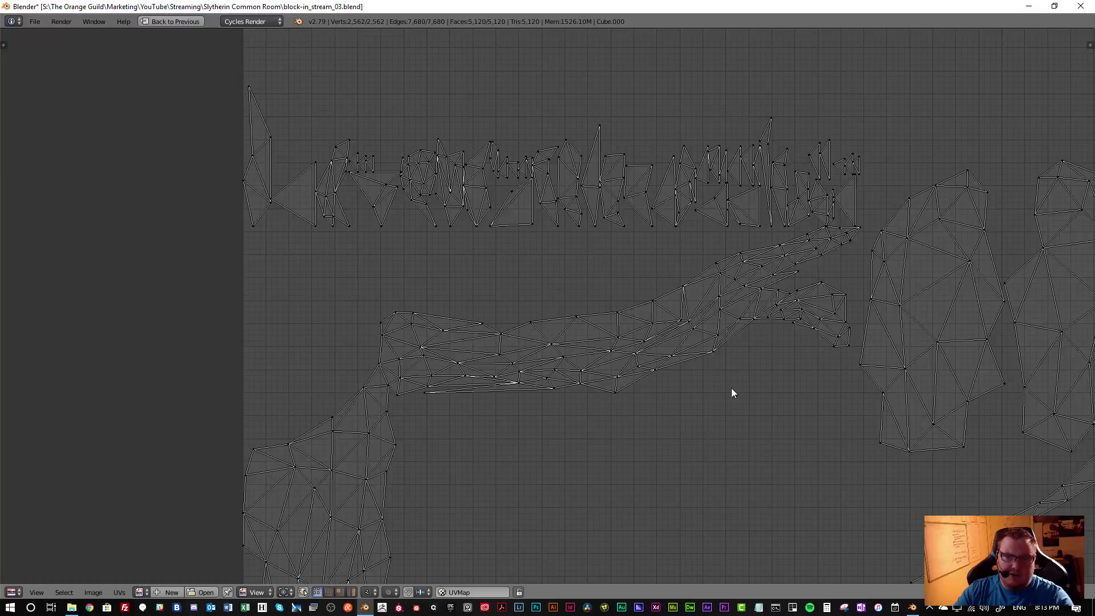
Inspect the remaining UV islands from the narrow strips to the borders, ending with the whole layout in view
scroll(525, 394, "up", 2)
scroll(587, 386, "down", 4)
middle_click_drag(587, 386, 422, 351)
middle_click_drag(745, 337, 64, 271)
scroll(362, 276, "down", 3)
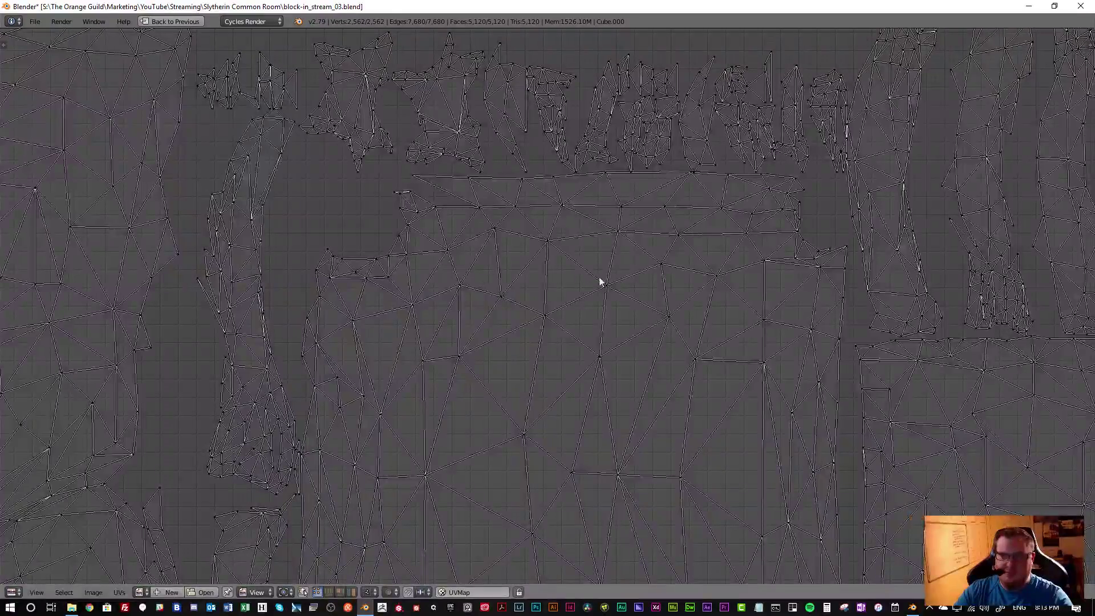
middle_click_drag(596, 283, 500, 346)
scroll(638, 341, "up", 6)
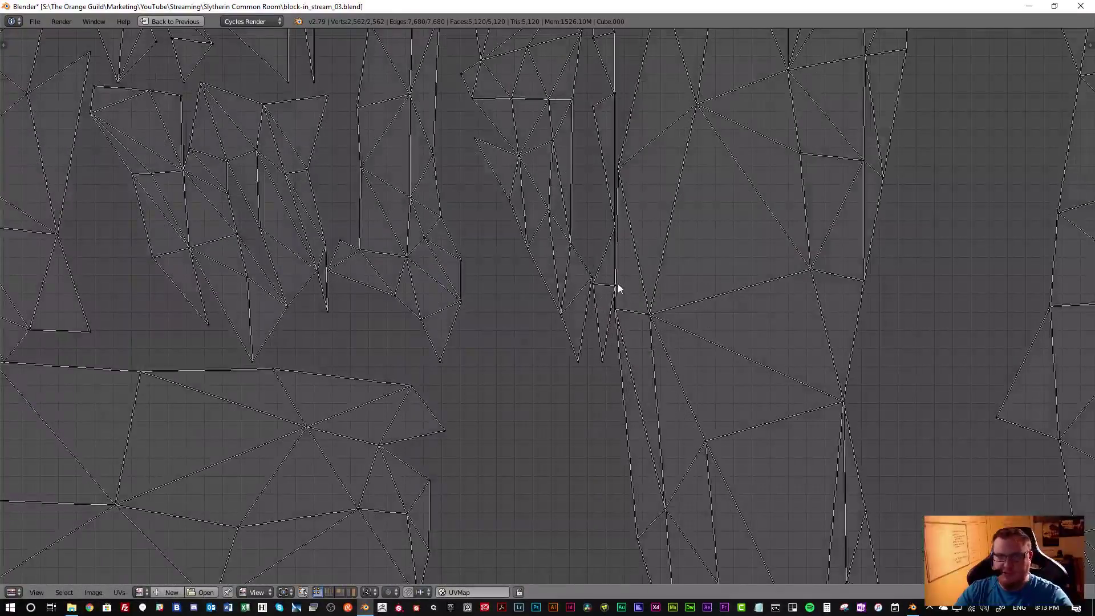
scroll(622, 308, "down", 5)
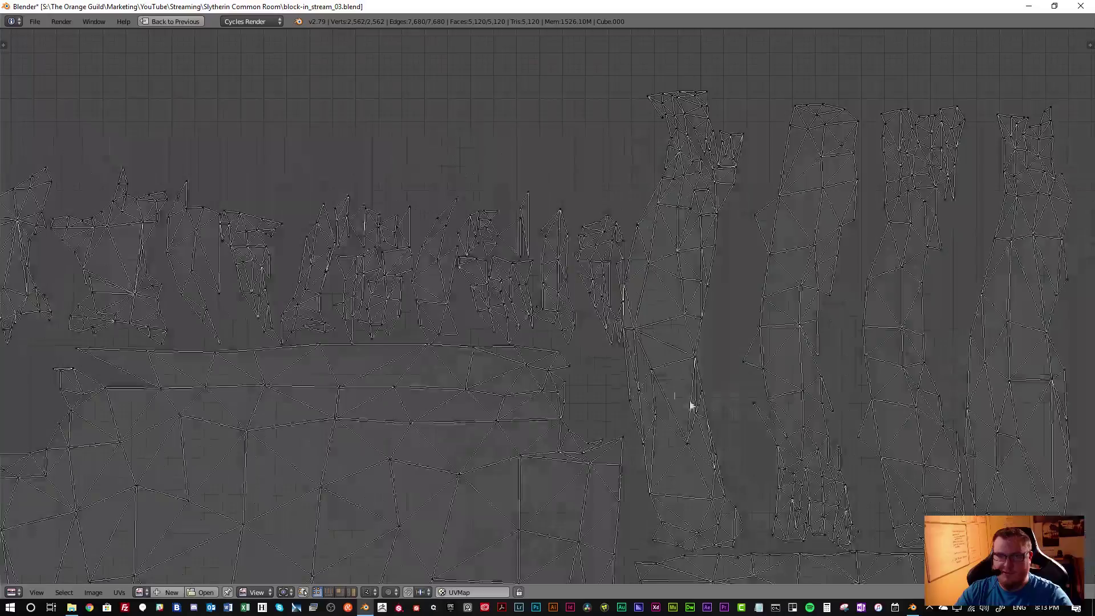
scroll(525, 344, "down", 2)
scroll(552, 391, "up", 5)
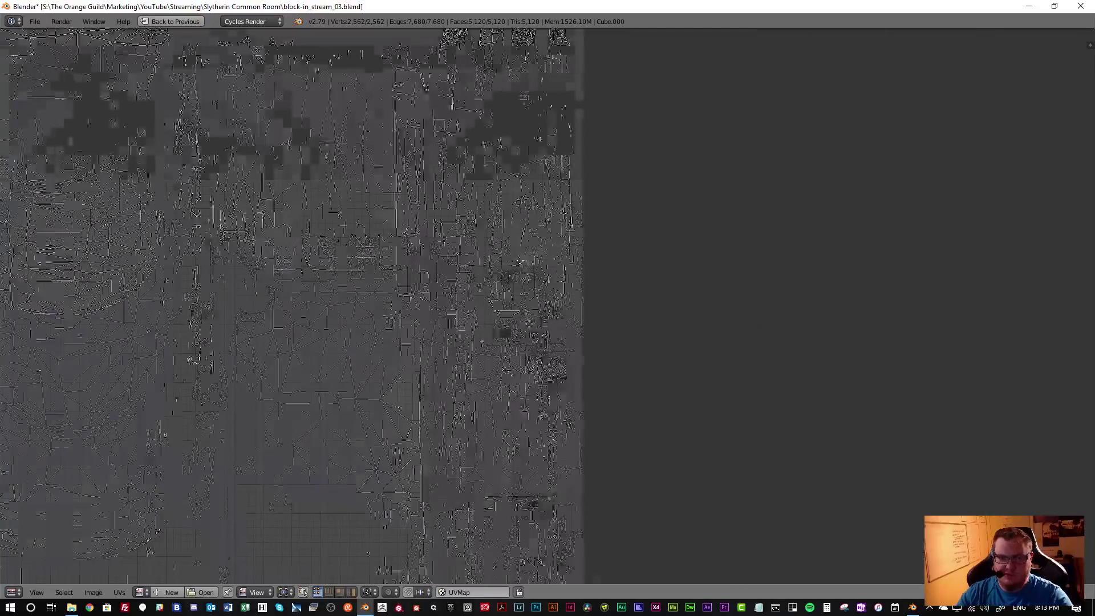
scroll(482, 308, "down", 5)
middle_click_drag(479, 380, 655, 298)
scroll(653, 311, "up", 6)
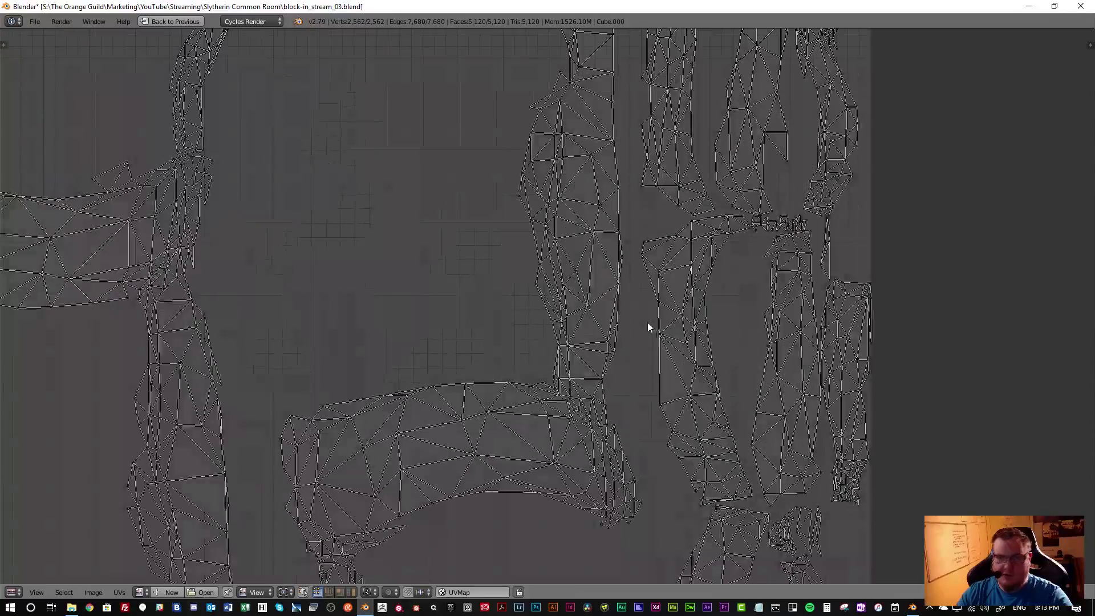
middle_click_drag(660, 350, 552, 102)
scroll(552, 102, "down", 6)
middle_click_drag(384, 222, 595, 327)
scroll(558, 334, "up", 1)
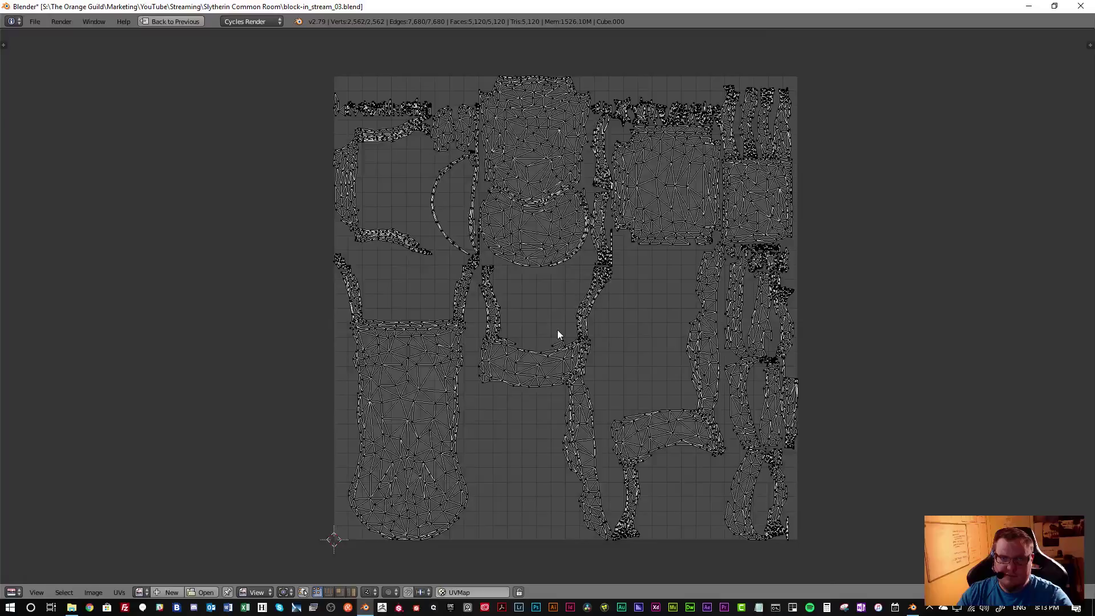
Restore the split layout, leave Edit Mode, switch to layer 1 and open chair Cube.001 in Edit Mode
key("shift+space")
key("shift+space")
key("Tab")
middle_click_drag(229, 304, 220, 310)
key("1")
right_click(63, 293)
middle_click_drag(90, 301, 269, 193, "shift")
key("Tab")
scroll(237, 315, "up", 4)
scroll(233, 278, "down", 3)
middle_click_drag(233, 277, 253, 295)
Select the whole mesh of Cube.001 and unwrap it with Smart UV Project at an angle limit of 66
key("a")
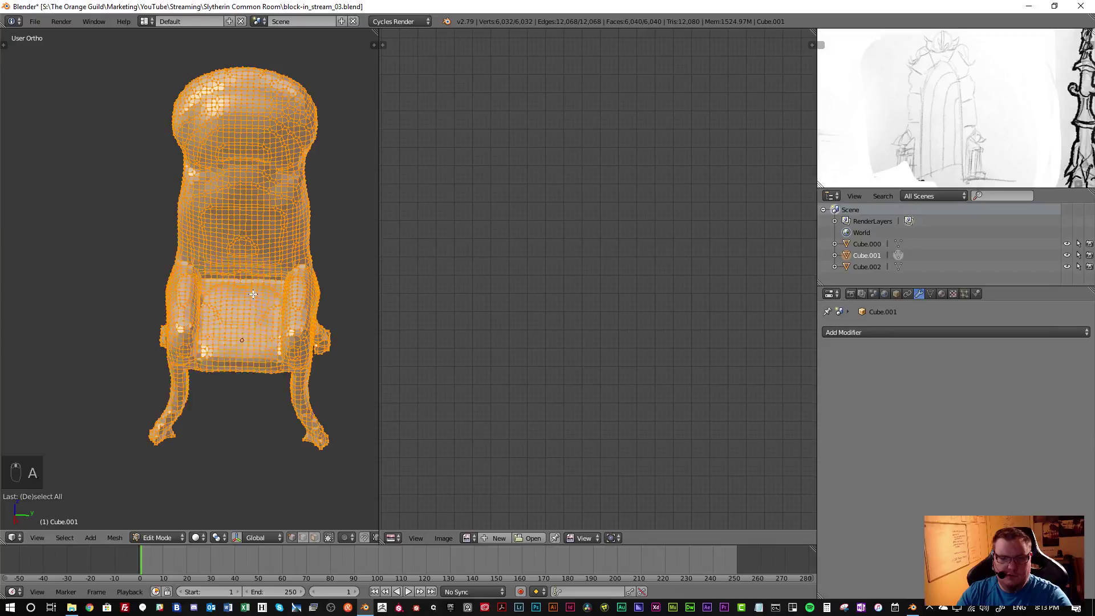
key("u")
left_click(252, 293)
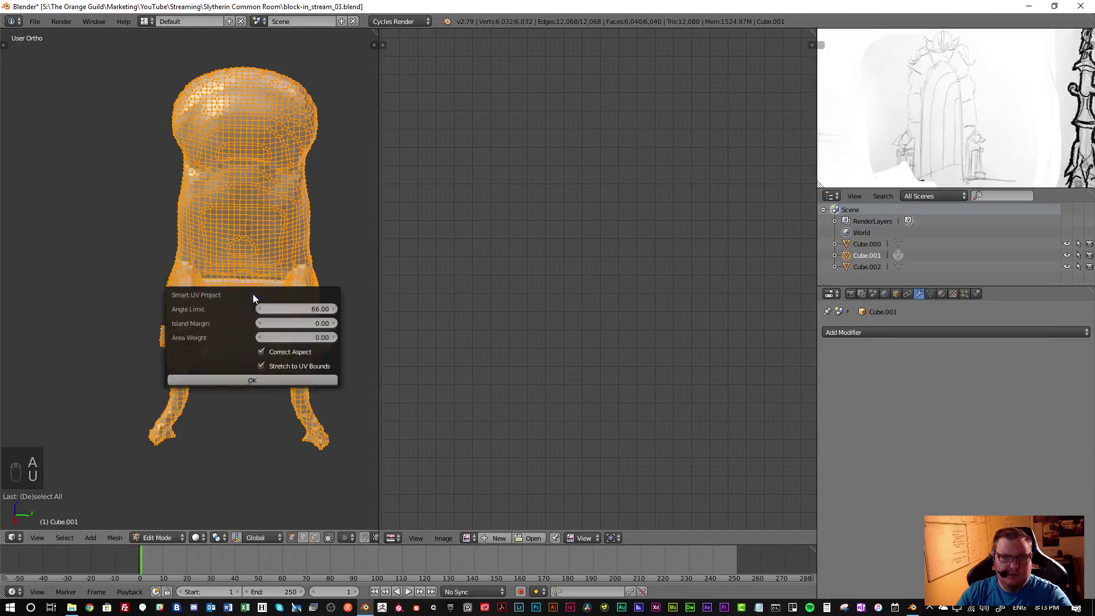
left_click(258, 381)
Examine the UV islands of the quad-based chair in the UV/Image Editor
scroll(608, 303, "down", 5)
scroll(501, 231, "up", 5)
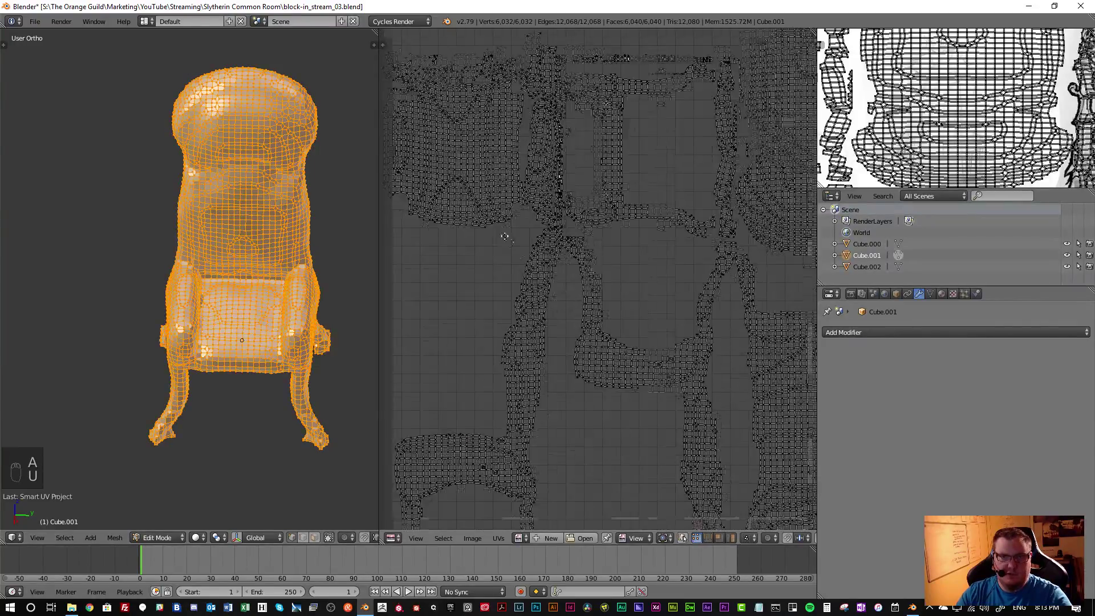
scroll(634, 365, "up", 6)
middle_click_drag(566, 334, 565, 153)
scroll(566, 154, "down", 3)
scroll(570, 291, "up", 2)
scroll(570, 291, "down", 2)
scroll(695, 318, "up", 3)
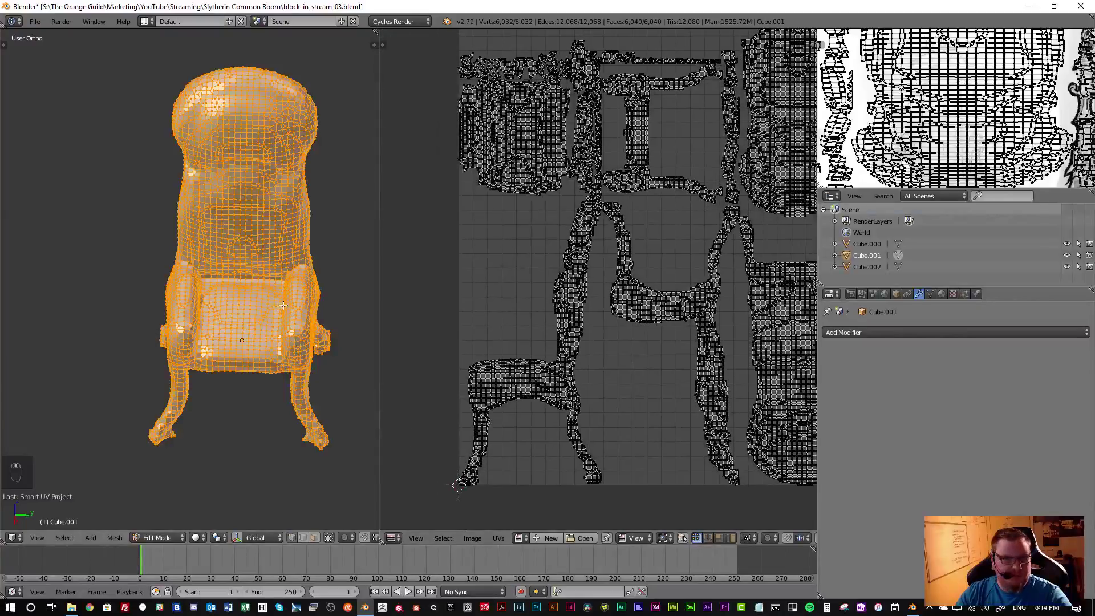
Maximize the 3D view, switch to edge selection and make the normals of the entire chair mesh consistent
key("shift+space")
key("ctrl+Tab")
left_click(589, 351)
middle_click_drag(658, 307, 469, 327, "shift")
key("a")
scroll(469, 327, "up", 4)
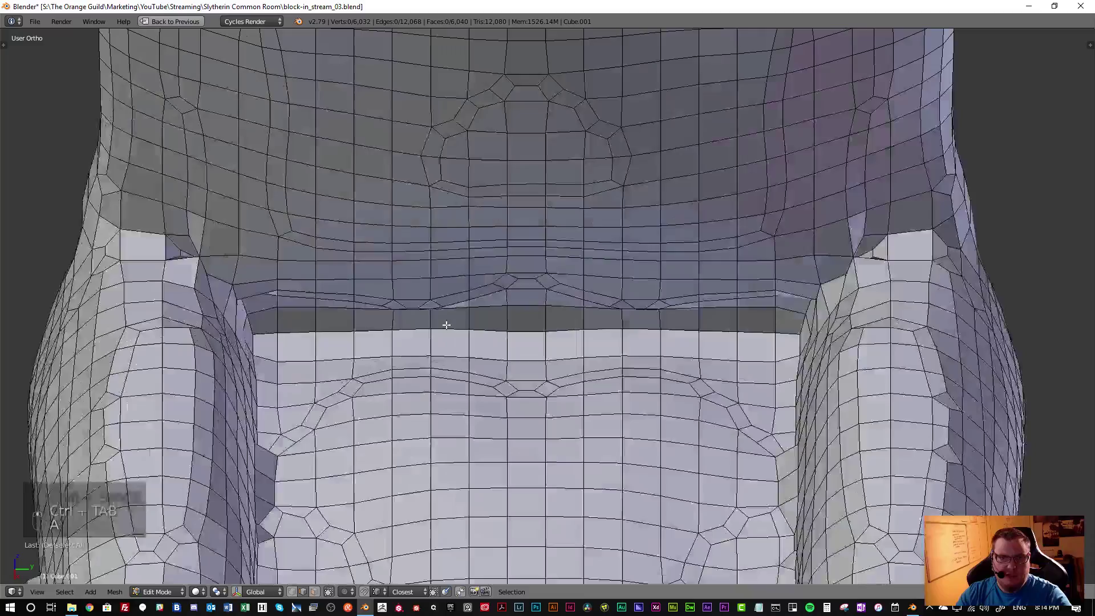
key("a")
key("ctrl+n")
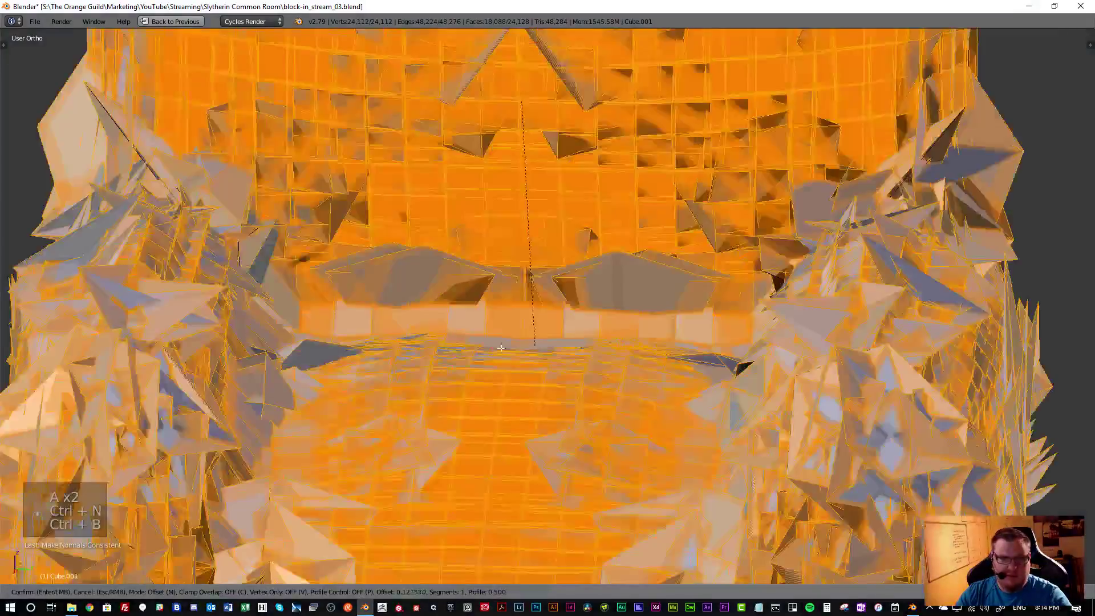
key("ctrl+n")
scroll(496, 343, "down", 4)
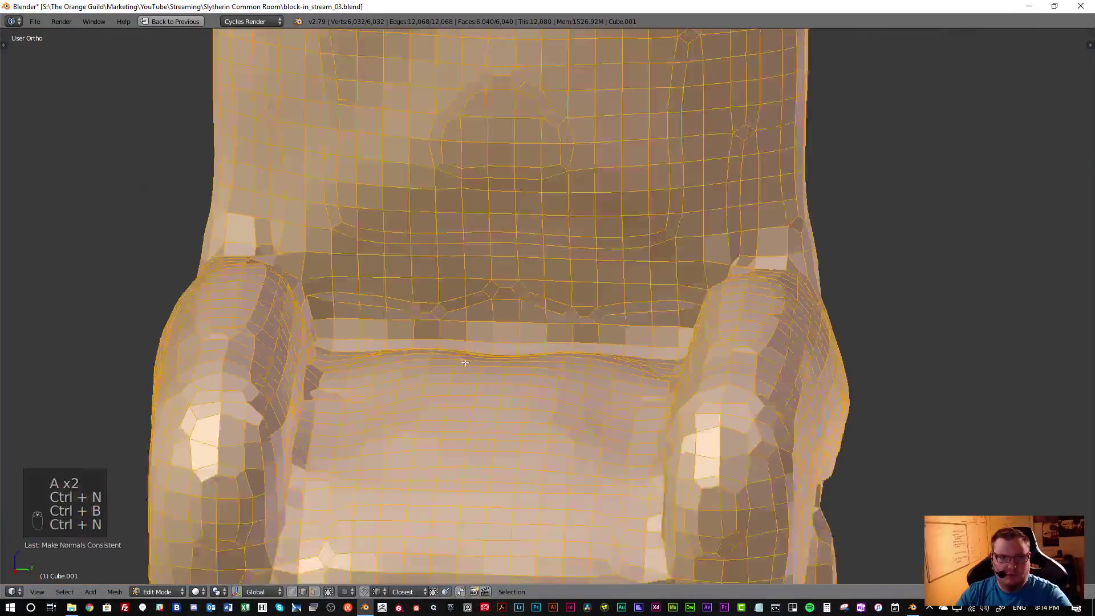
Inspect the edge flow in the crease between the chair's seat and backrest
scroll(529, 309, "up", 6)
key("a")
right_click(523, 299)
scroll(523, 302, "down", 5)
scroll(556, 326, "up", 1)
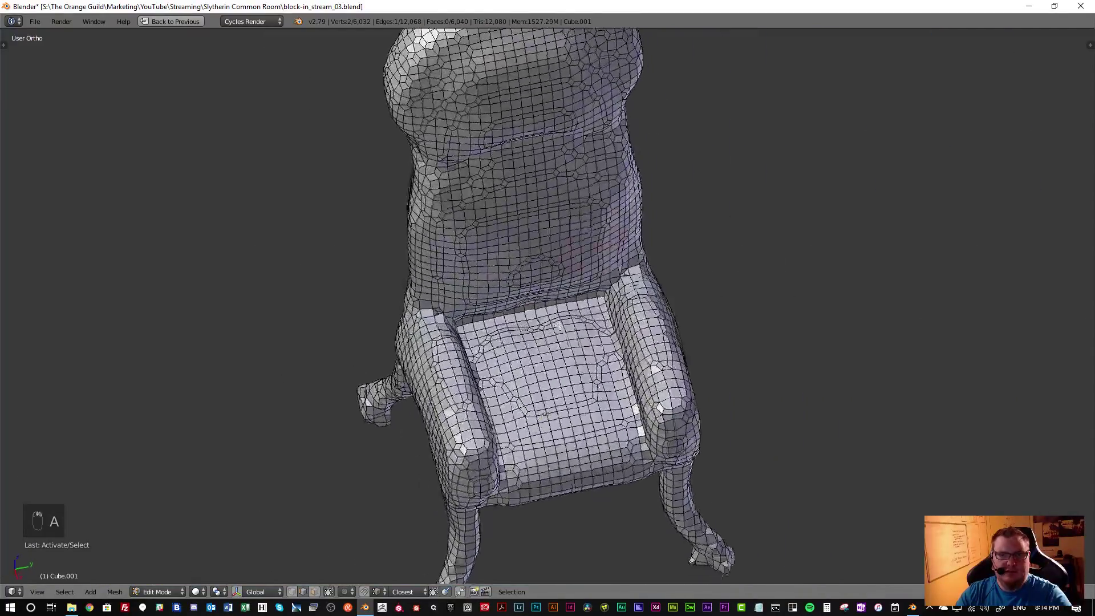
scroll(556, 326, "up", 4)
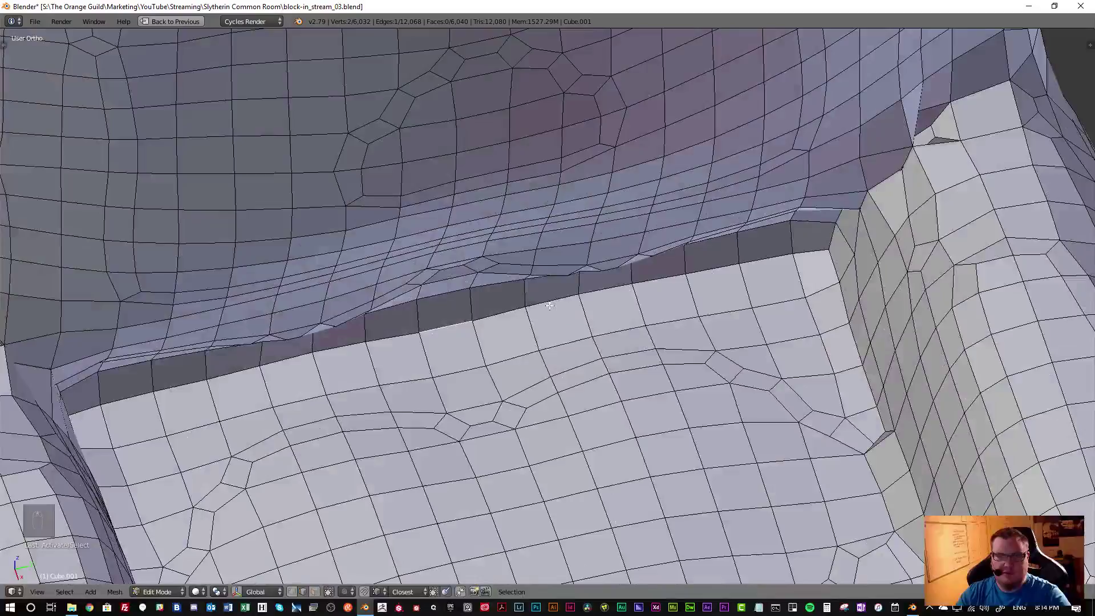
scroll(550, 306, "down", 12)
middle_click_drag(573, 323, 548, 330)
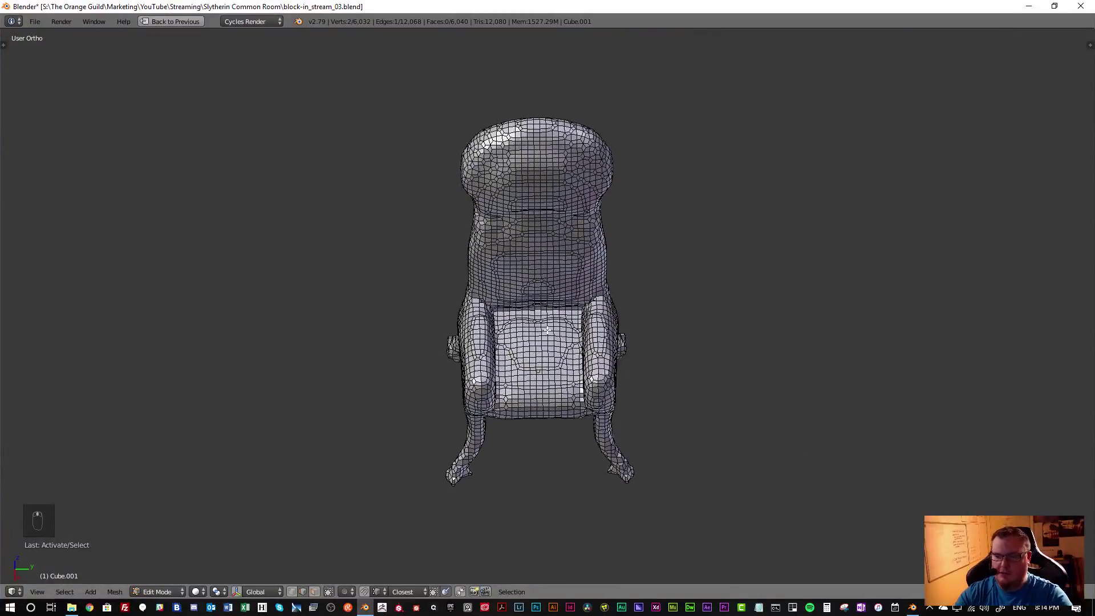
Add a centred loop cut along the chair's symmetry line in top orthographic view
key("KP_7")
scroll(482, 328, "up", 5)
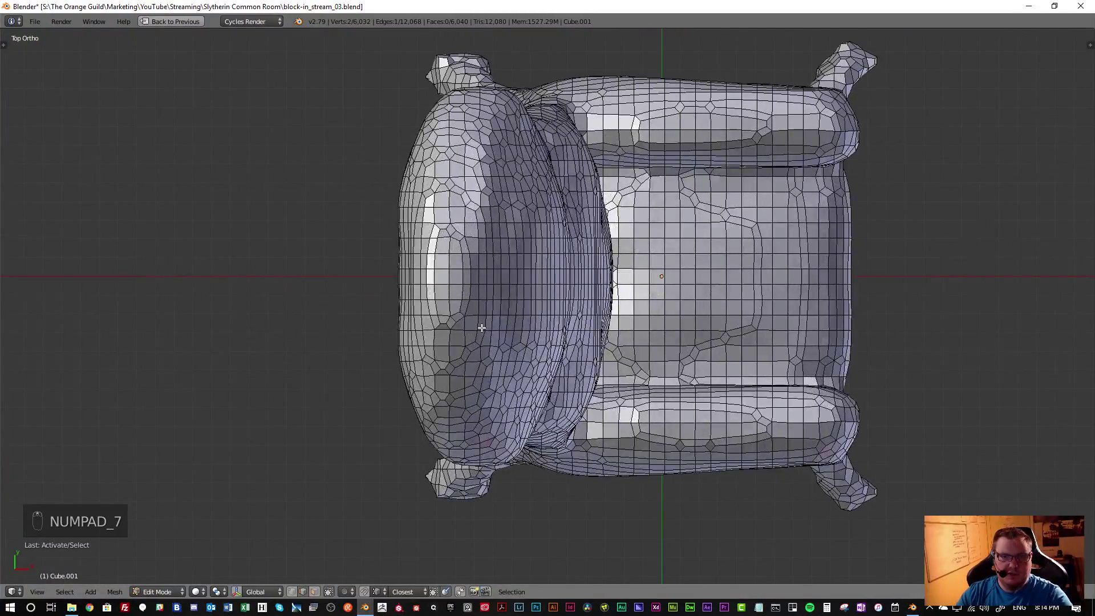
scroll(482, 328, "up", 3)
key("a")
key("a")
key("ctrl+r")
left_click(449, 243)
right_click(450, 243)
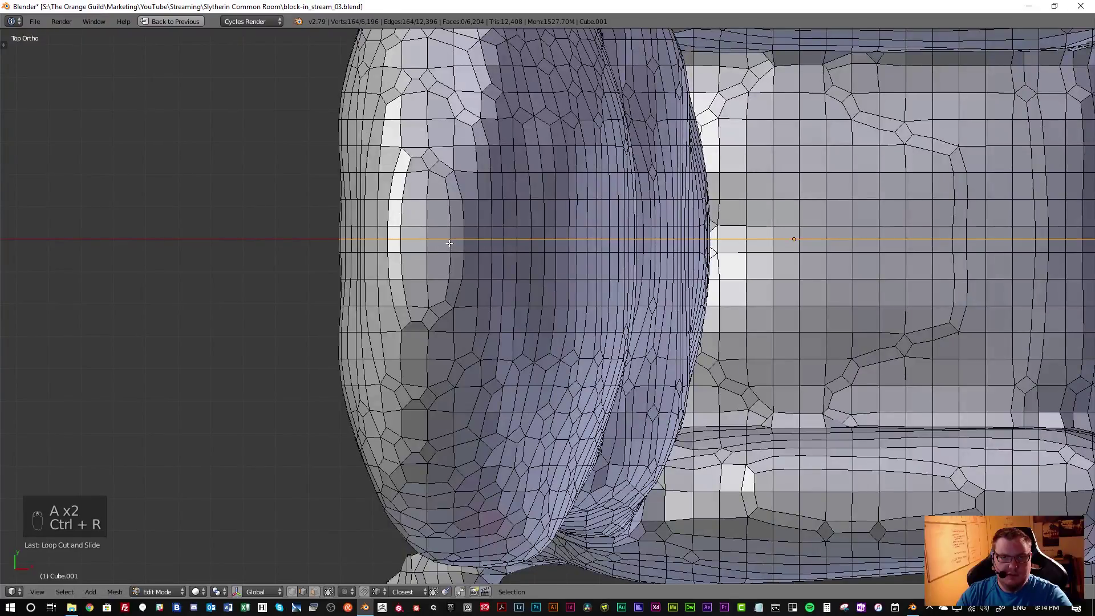
Box-select the half of the chair on the negative Y side in wireframe and delete it
scroll(450, 243, "down", 8)
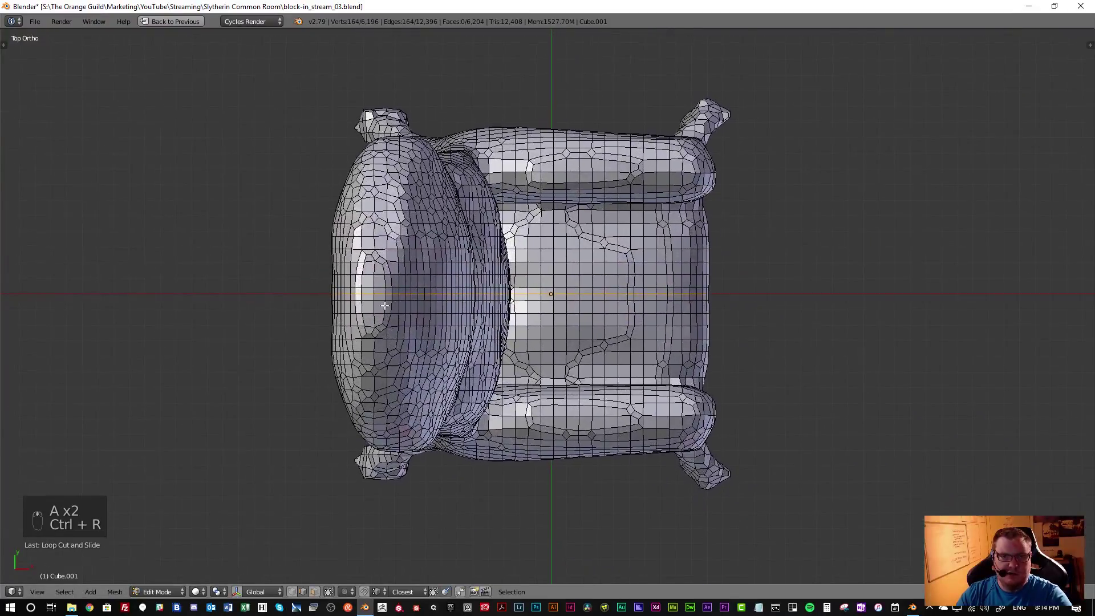
key("z")
key("a")
key("b")
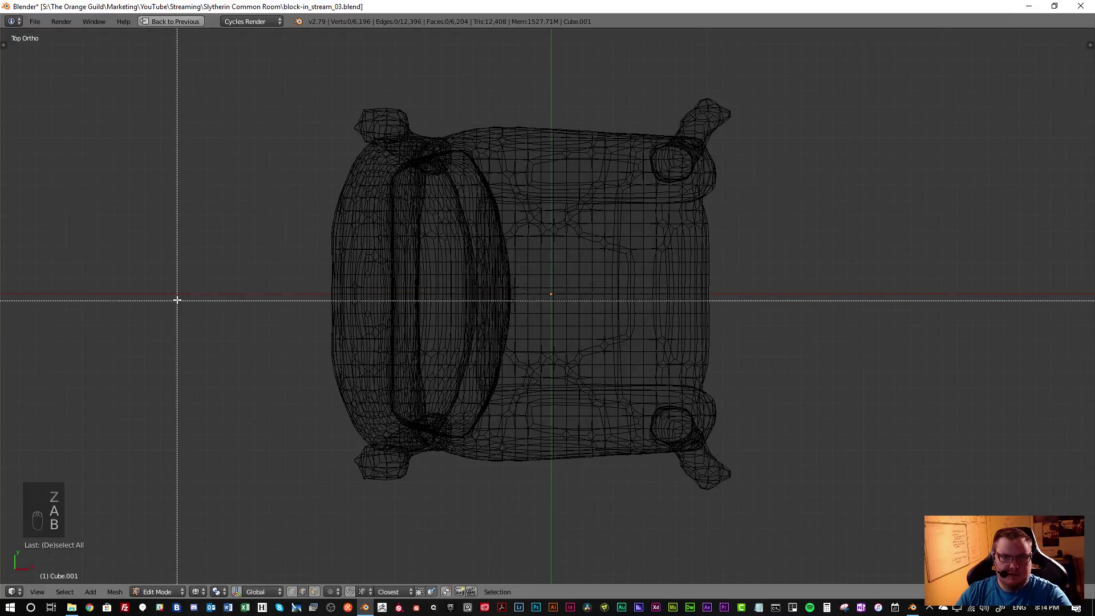
left_click_drag(177, 298, 788, 558)
key("x")
left_click(550, 313)
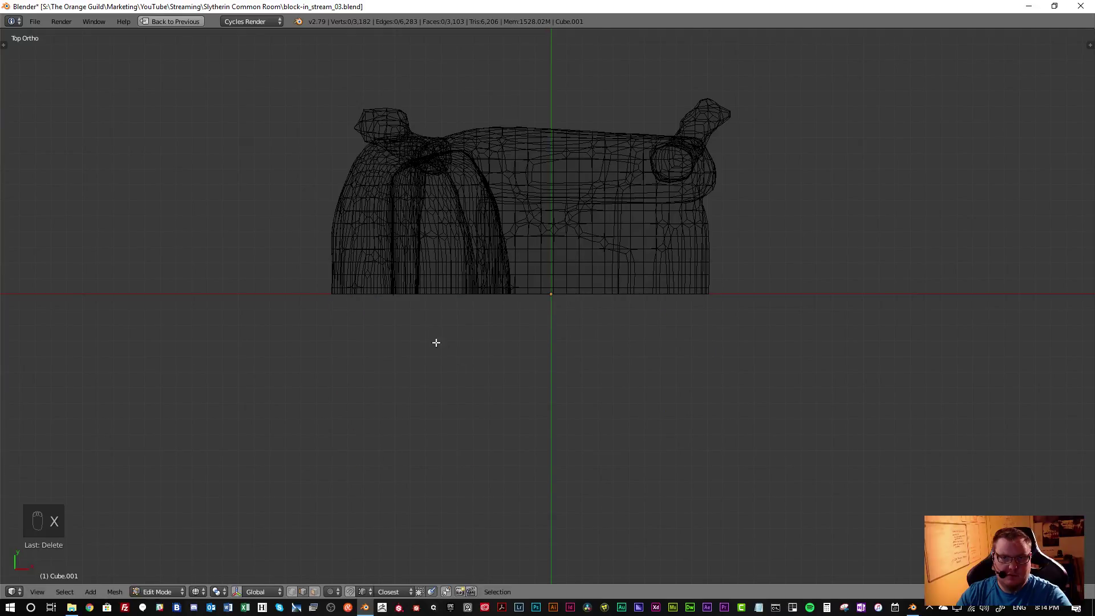
Add a Mirror modifier to the half chair and mirror it across Y instead of X
key("Tab")
key("shift+space")
left_click(898, 332)
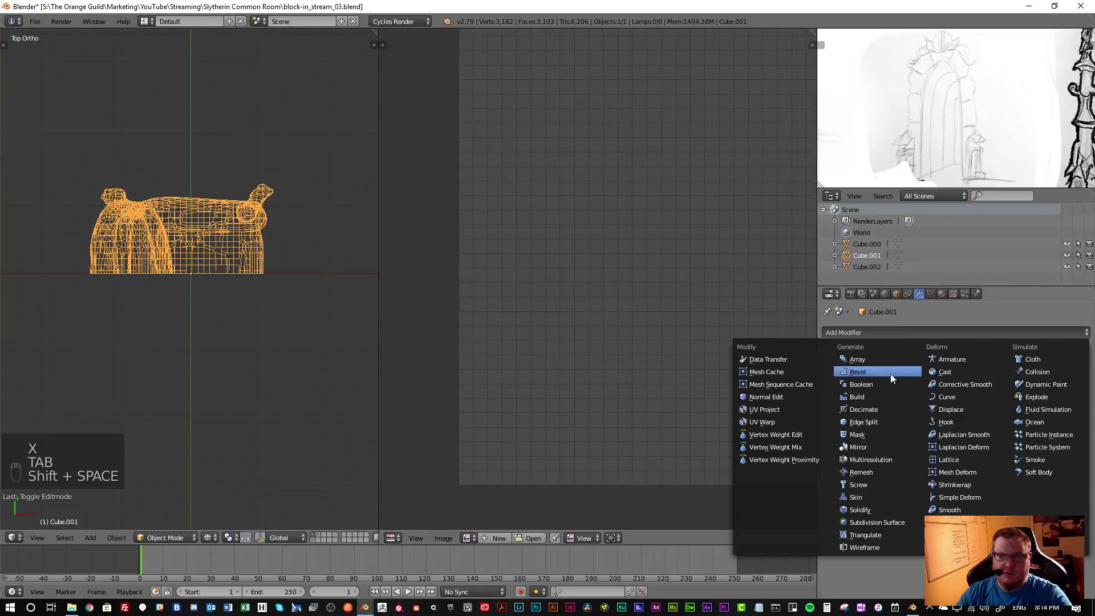
left_click(868, 447)
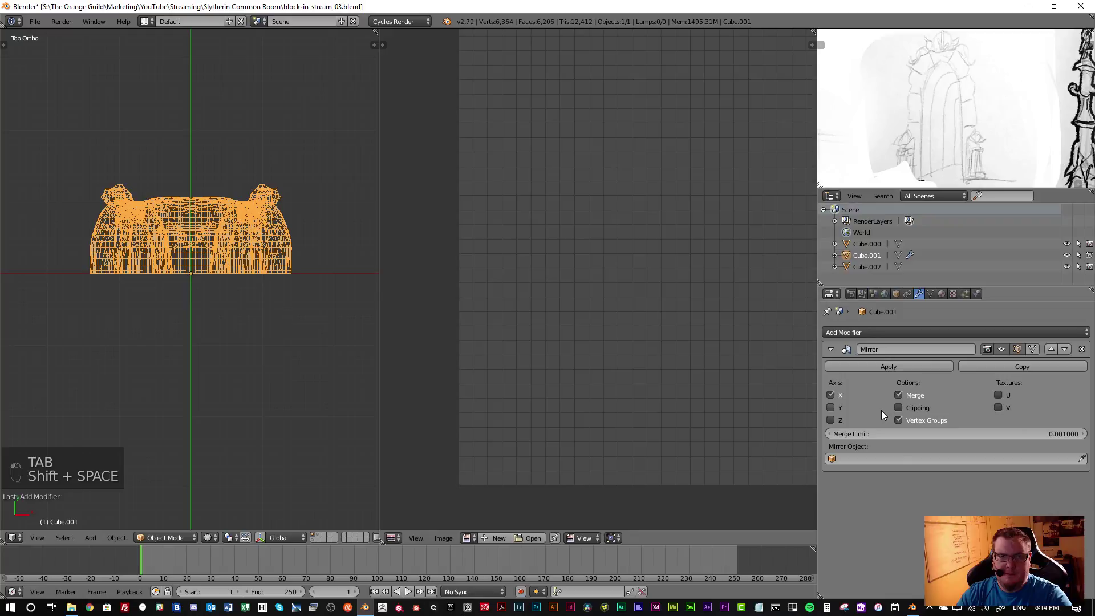
left_click(831, 395)
left_click(830, 407)
mouse_move(137, 229)
middle_mouse_down()
mouse_move(132, 293)
mouse_move(183, 306)
mouse_move(179, 292)
mouse_move(140, 286)
mouse_move(150, 288)
middle_mouse_up()
key("z")
Select the edge path along the crease where the half chair's seat meets the backrest
key("Tab")
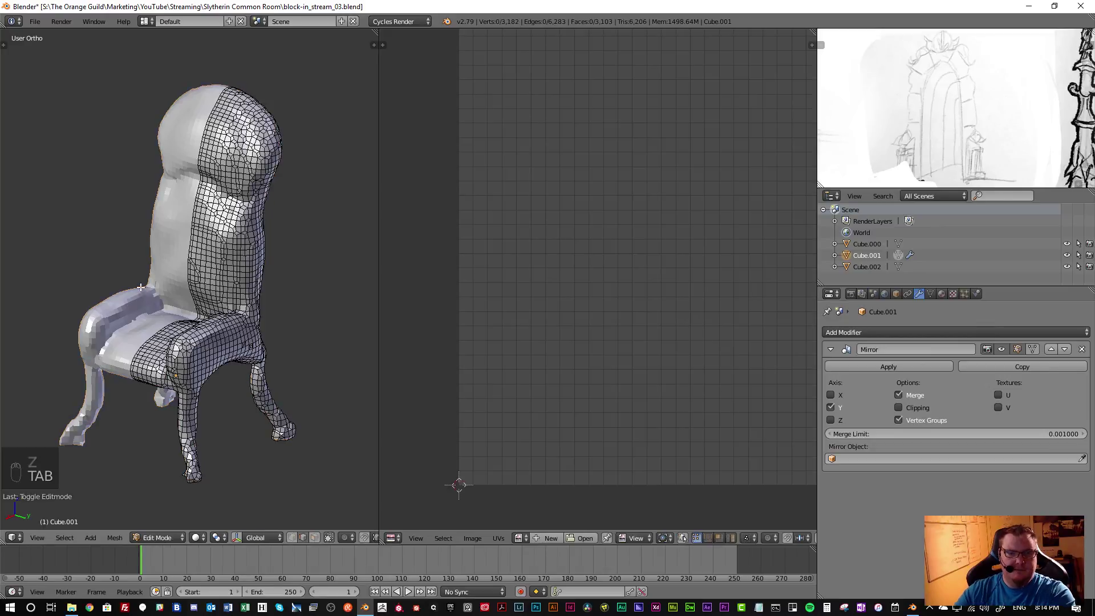
scroll(149, 288, "up", 6)
scroll(305, 337, "up", 4)
key("ctrl+Tab")
left_click(209, 326)
scroll(228, 310, "up", 2)
left_click(196, 334)
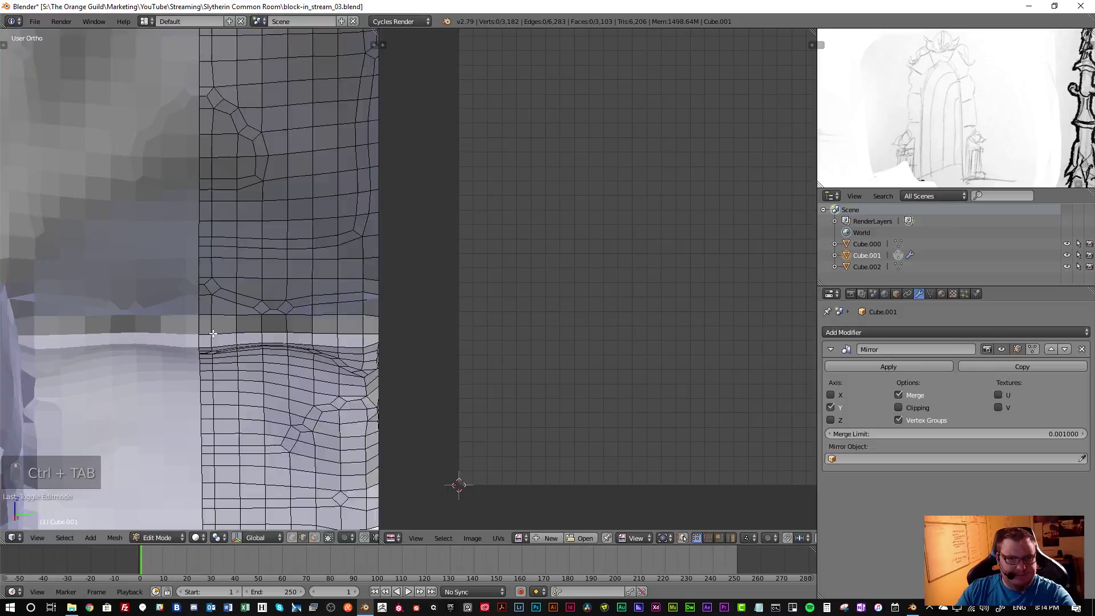
scroll(195, 333, "up", 1)
middle_click_drag(210, 337, 190, 232)
scroll(240, 322, "down", 3)
scroll(206, 278, "up", 3)
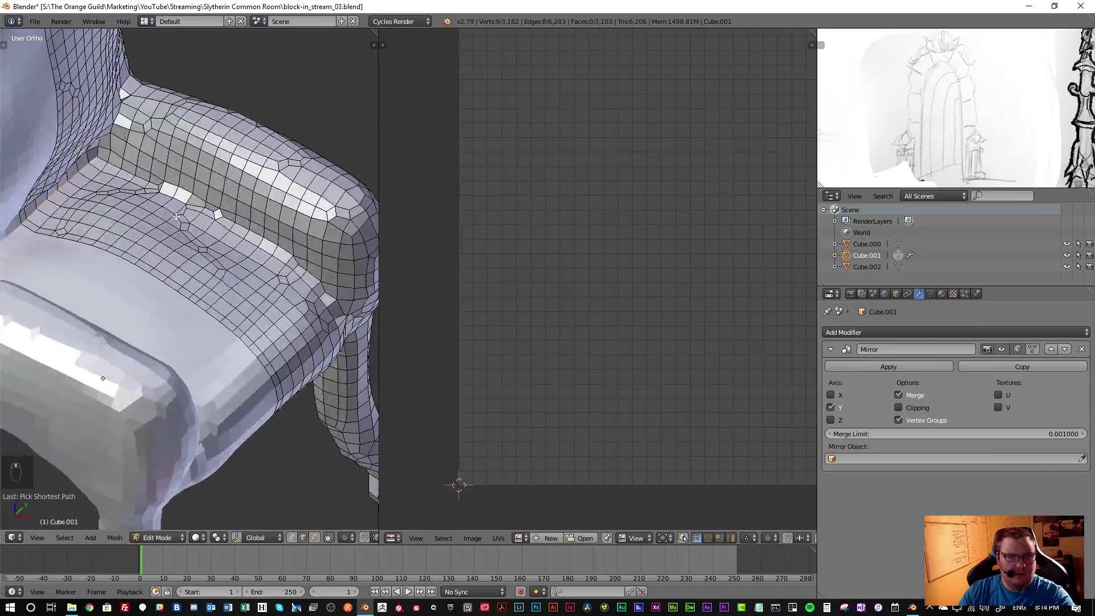
Extend the edge path along the inner base of the armrest to the front leg and mark it as a seam
left_click(230, 219, "ctrl")
middle_click_drag(267, 243, 248, 304)
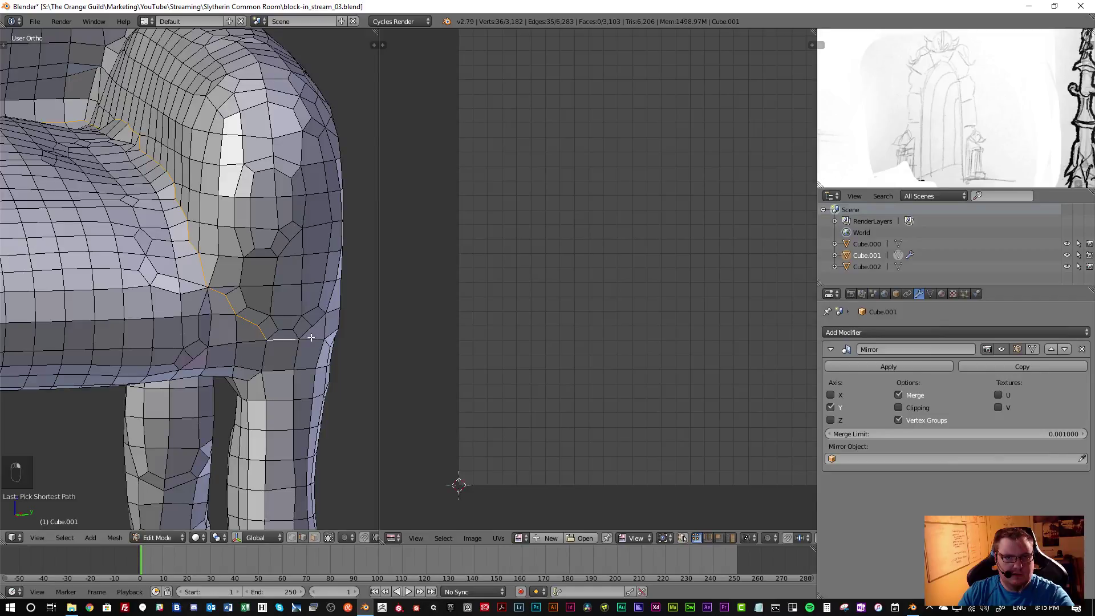
middle_click_drag(329, 331, 301, 281)
key("ctrl+z")
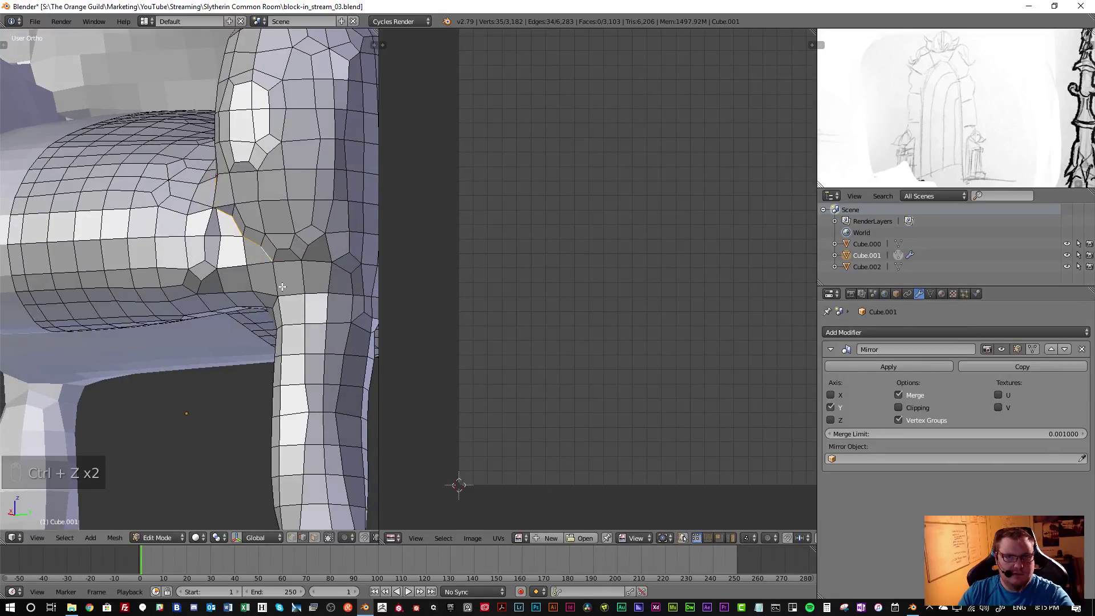
key("ctrl+e")
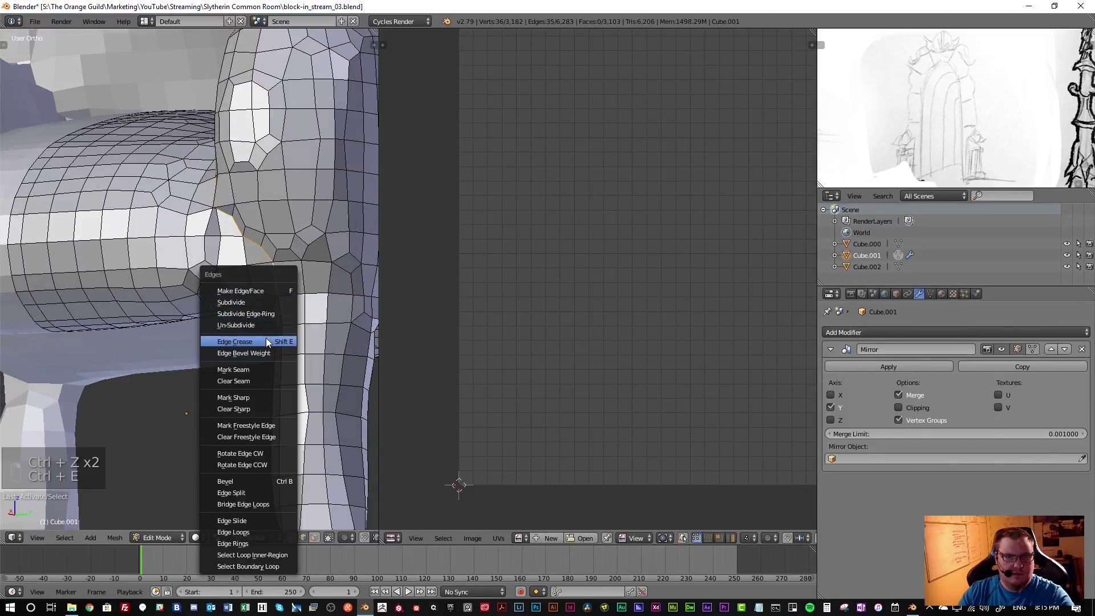
left_click(260, 369)
Select the edge loop around the top of the front leg and mark it as a seam
middle_click_drag(245, 274, 164, 282)
right_click(212, 270, "alt")
right_click(197, 274, "shift")
right_click(218, 254, "alt+shift")
scroll(246, 245, "down", 3)
key("ctrl+e")
left_click(327, 255)
scroll(254, 252, "down", 3)
scroll(202, 264, "up", 8)
scroll(202, 264, "down", 3)
key("a")
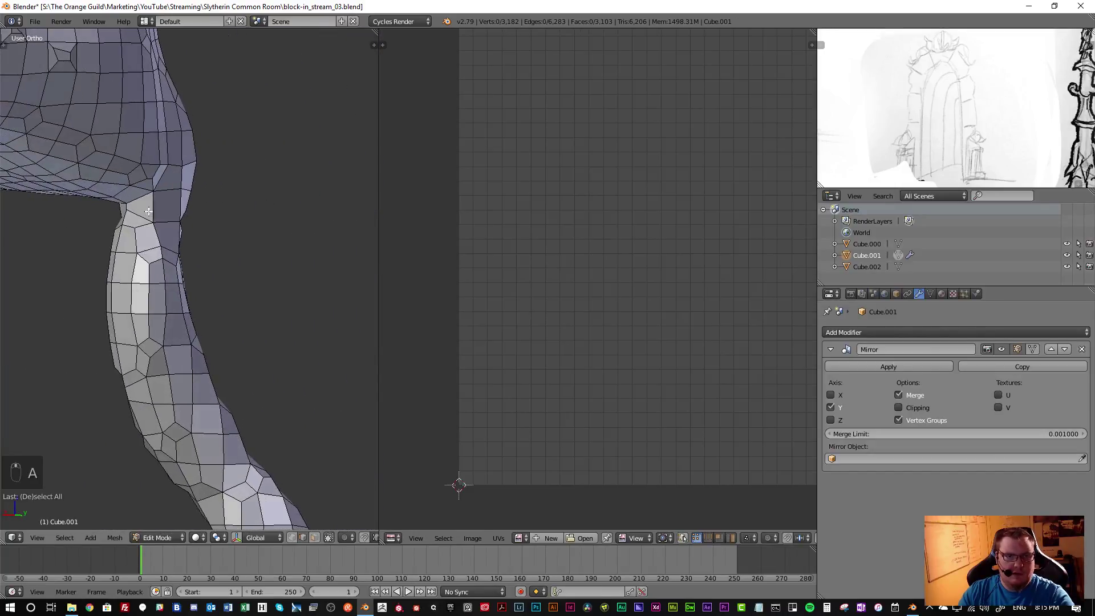
Mark the edge loop around the top of the rear leg as a seam
middle_click_drag(201, 216, 54, 219)
middle_click_drag(245, 208, 65, 186)
right_click(198, 197, "alt+shift")
key("ctrl+e")
left_click(131, 236)
scroll(130, 236, "down", 5)
key("a")
Mark a seam on the underside of the seat near the front leg
middle_click_drag(131, 237, 241, 237)
scroll(115, 198, "up", 4)
scroll(233, 223, "up", 4)
scroll(249, 250, "up", 2)
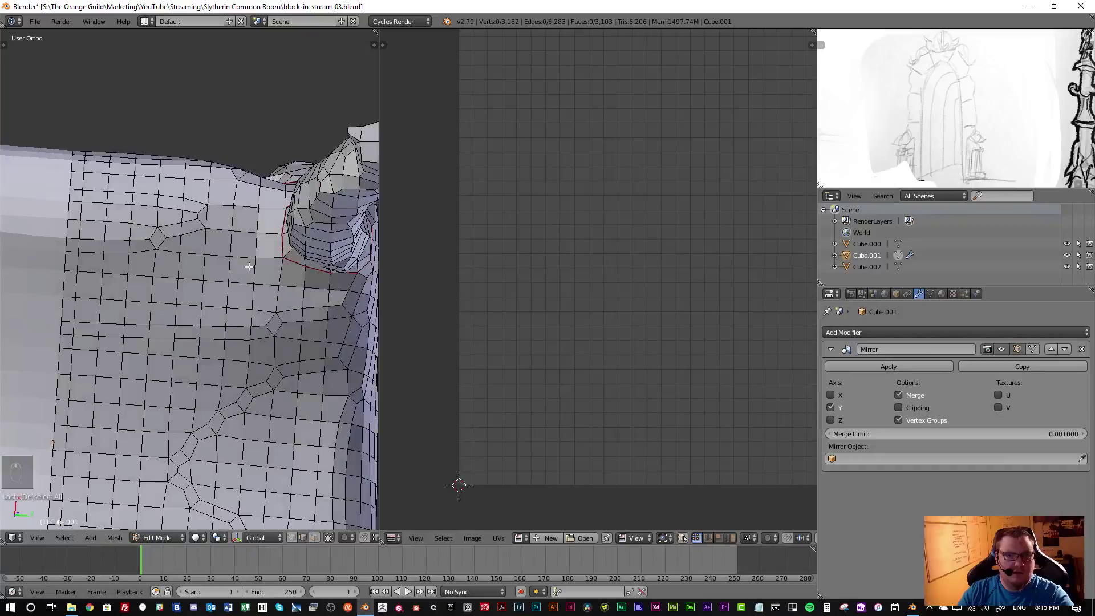
key("ctrl+e")
left_click(143, 253)
key("a")
Select only the front leg with Select Linked, delimited by Seam
scroll(143, 253, "down", 4)
middle_click_drag(143, 254, 188, 262)
middle_click_drag(231, 309, 319, 306)
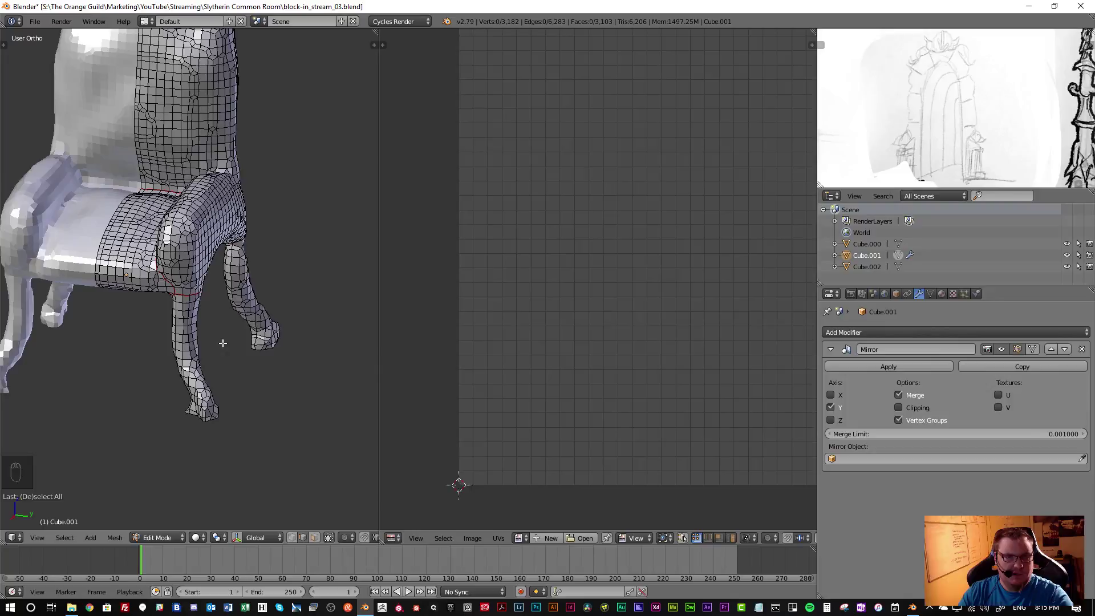
key("l")
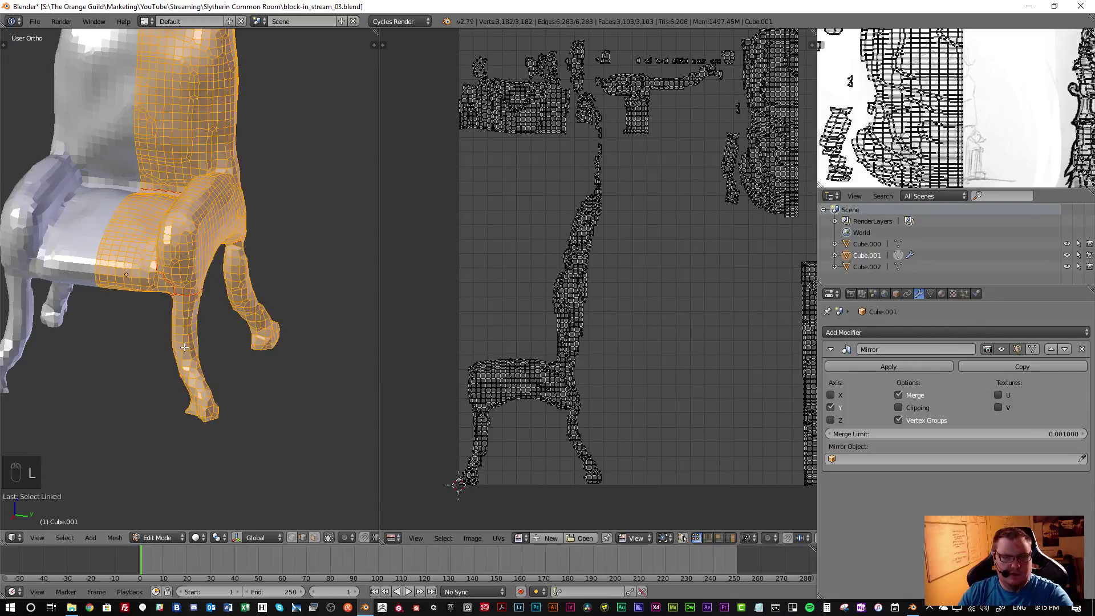
key("t")
left_click(26, 478)
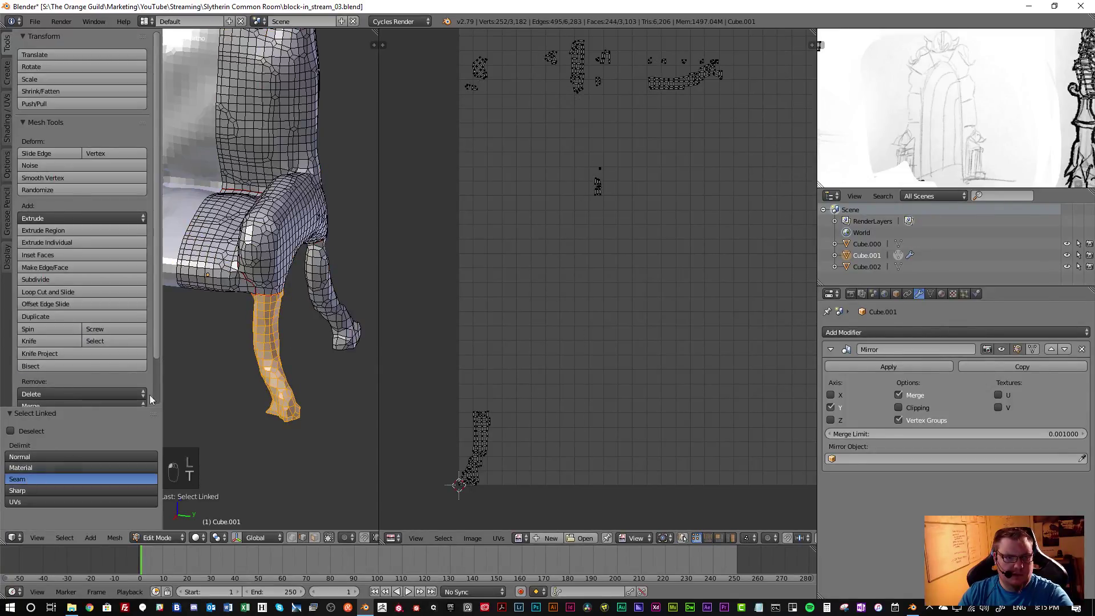
scroll(295, 353, "down", 5)
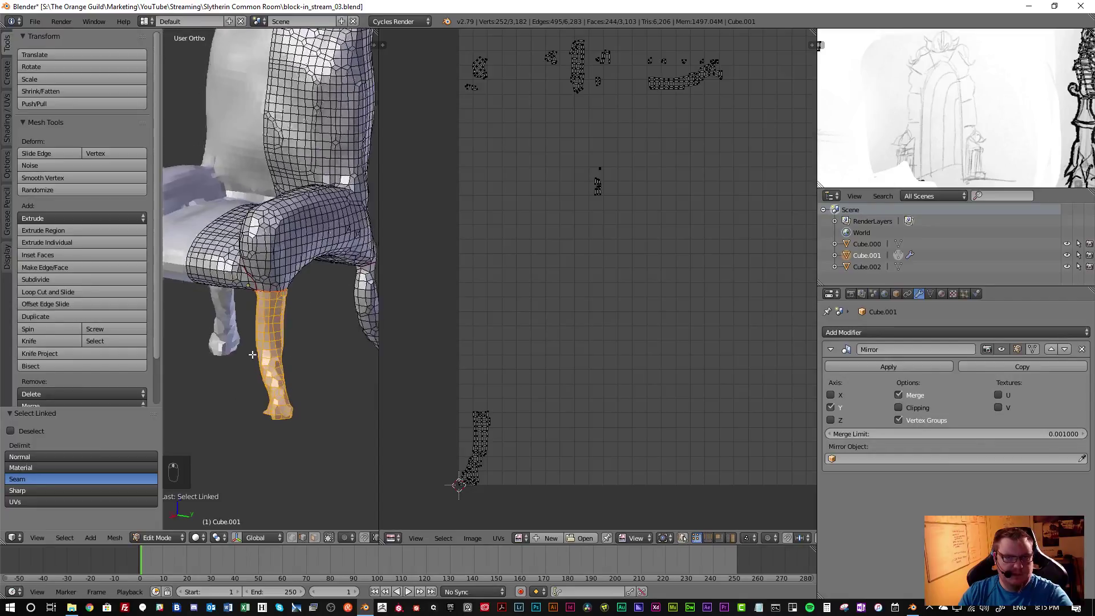
Check the front leg's seam-bounded selection by reselecting its linked faces and viewing the chair from the front and right
key("a")
middle_click_drag(295, 354, 272, 343)
key("l")
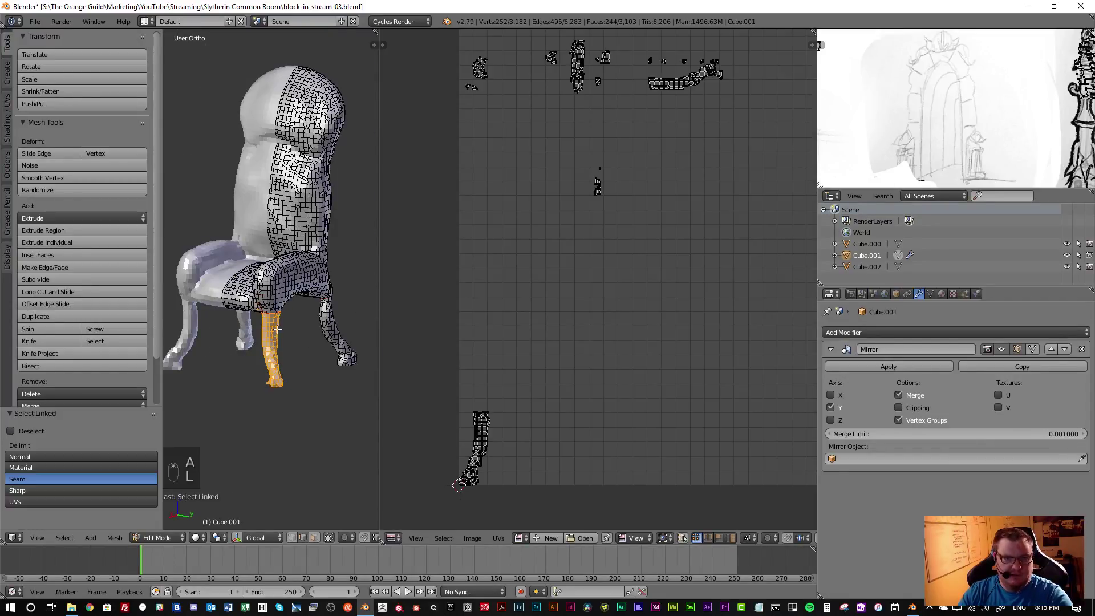
key("l")
key("a")
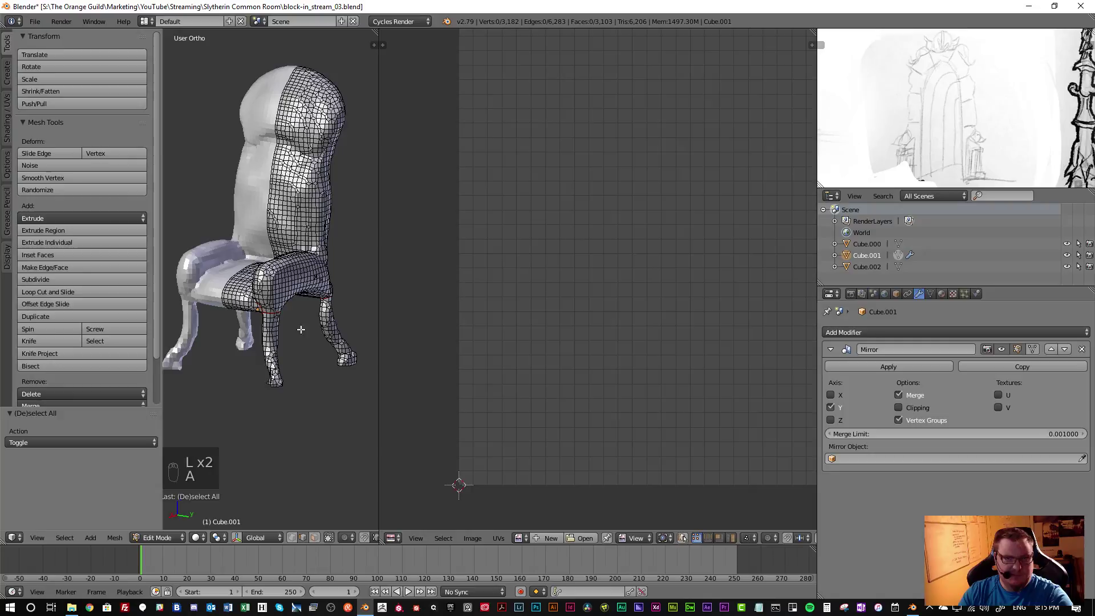
key("l")
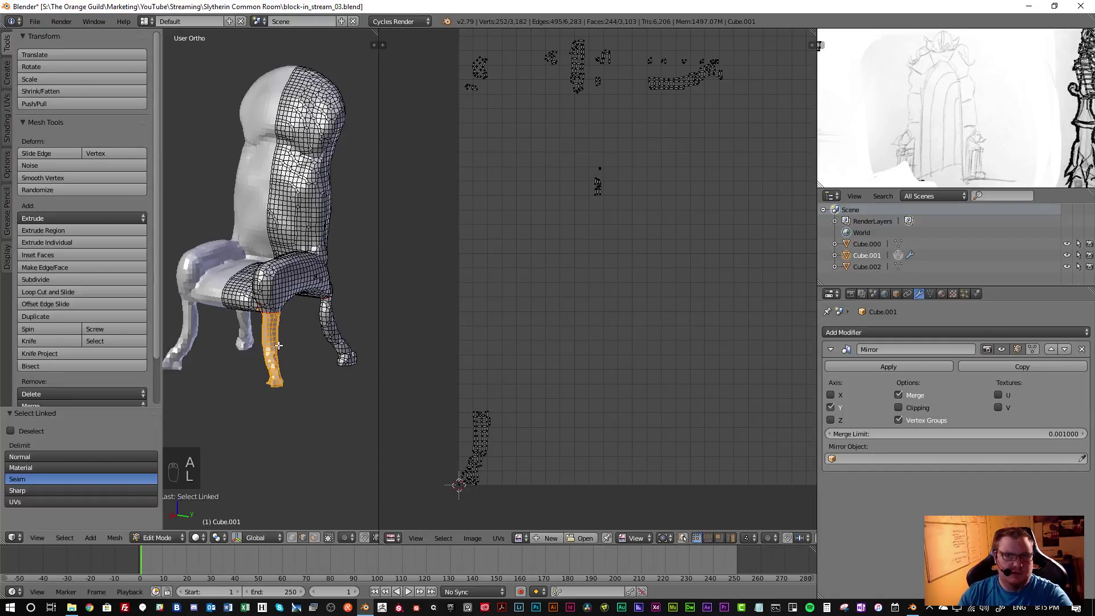
key("KP_1")
key("KP_3")
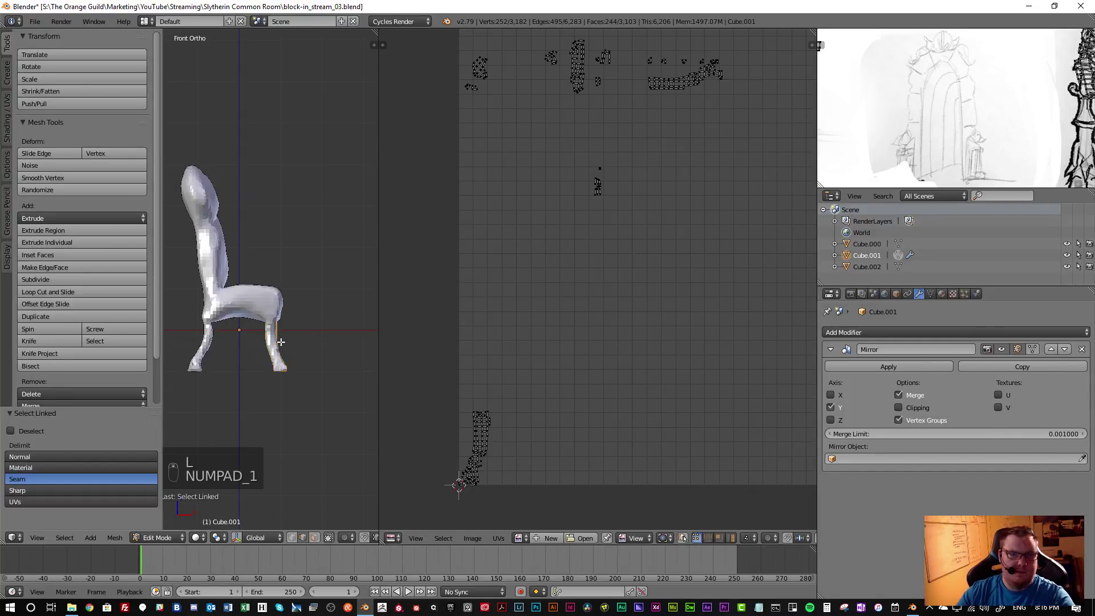
Select the whole chair mesh and unwrap it along its seams
key("a")
key("a")
key("a")
key("a")
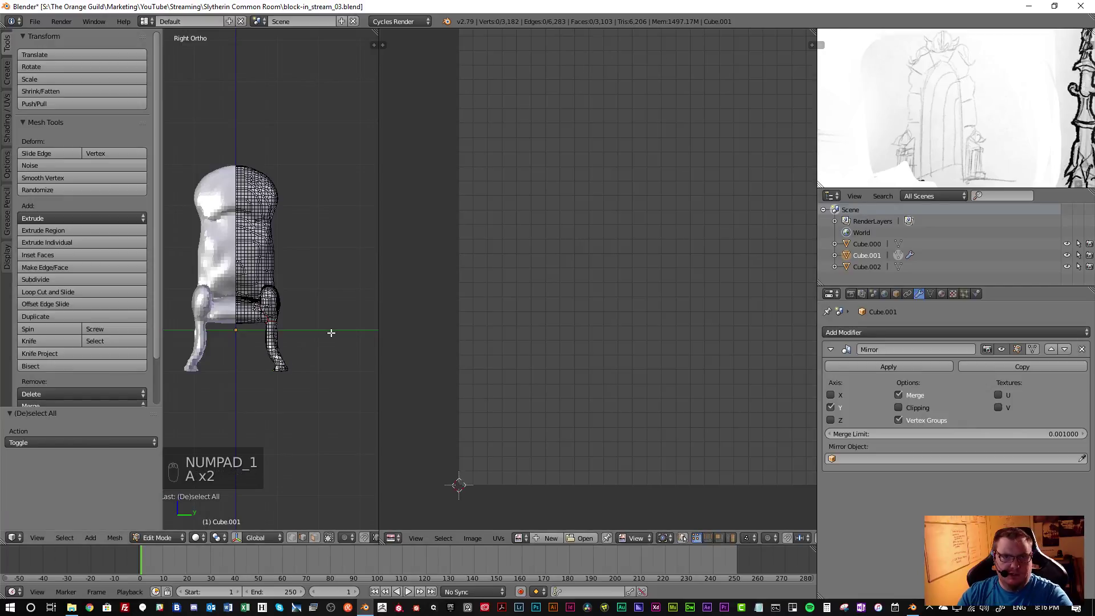
key("u")
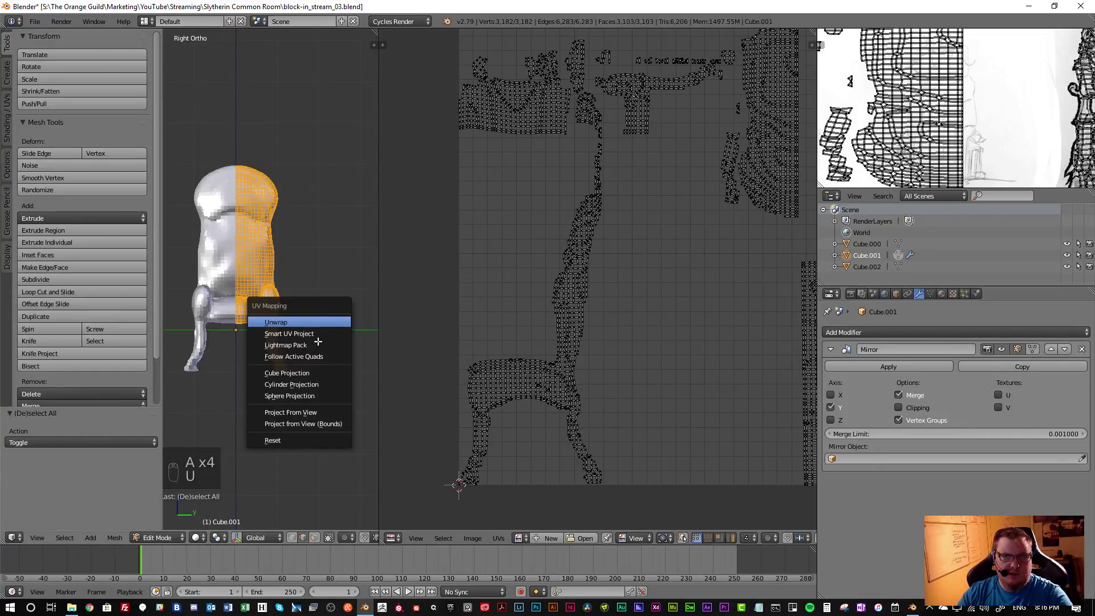
left_click(321, 323)
Examine the layout and distortion of the chair's UV islands and compare them with the model
scroll(606, 325, "down", 3)
scroll(593, 322, "up", 2)
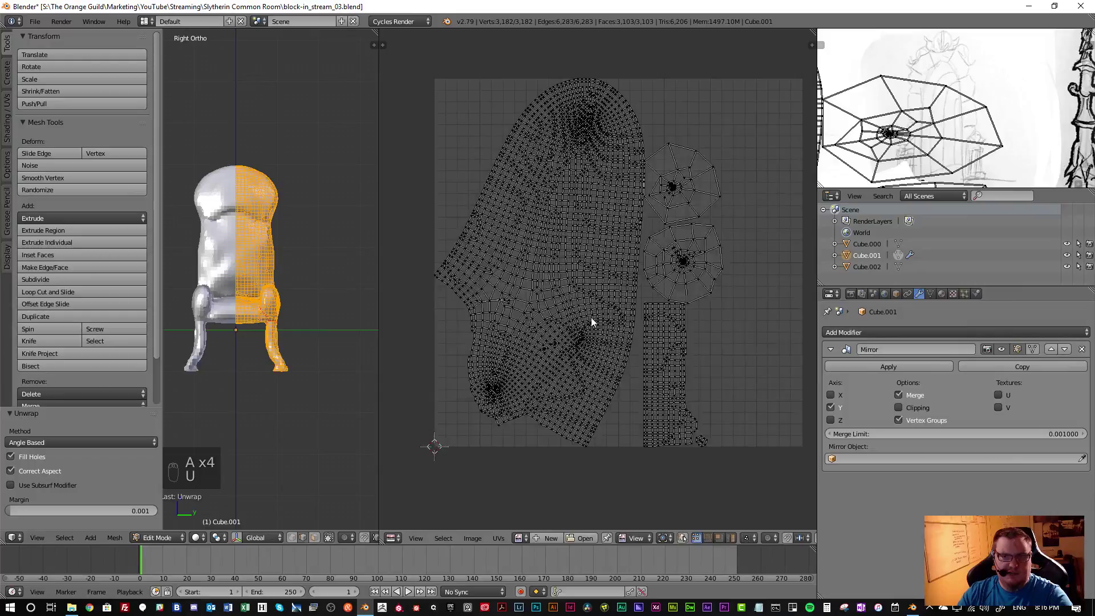
scroll(268, 330, "up", 2)
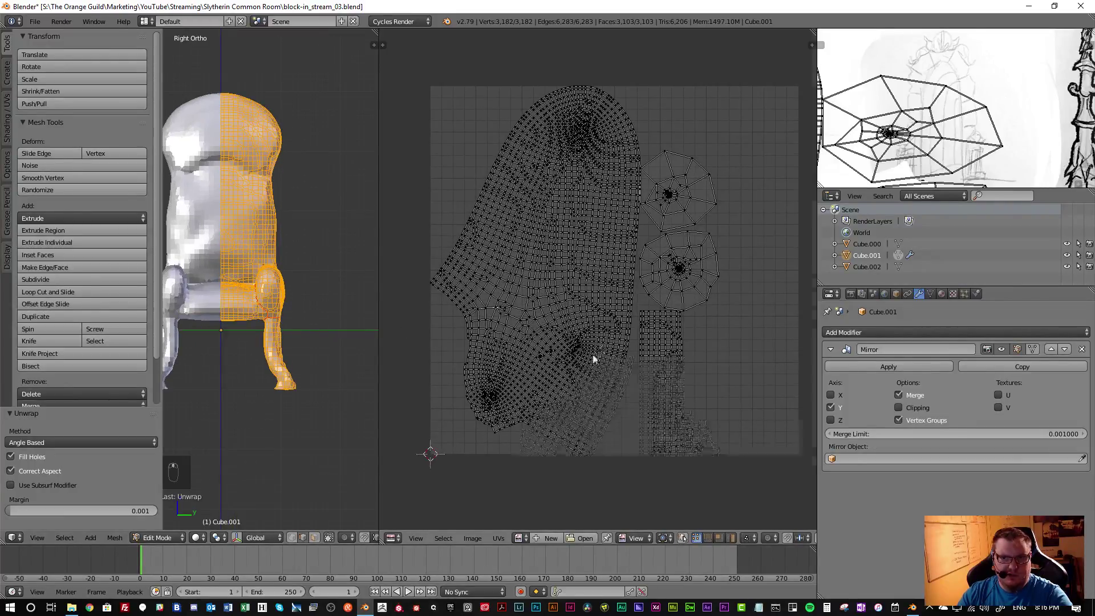
scroll(590, 361, "up", 2)
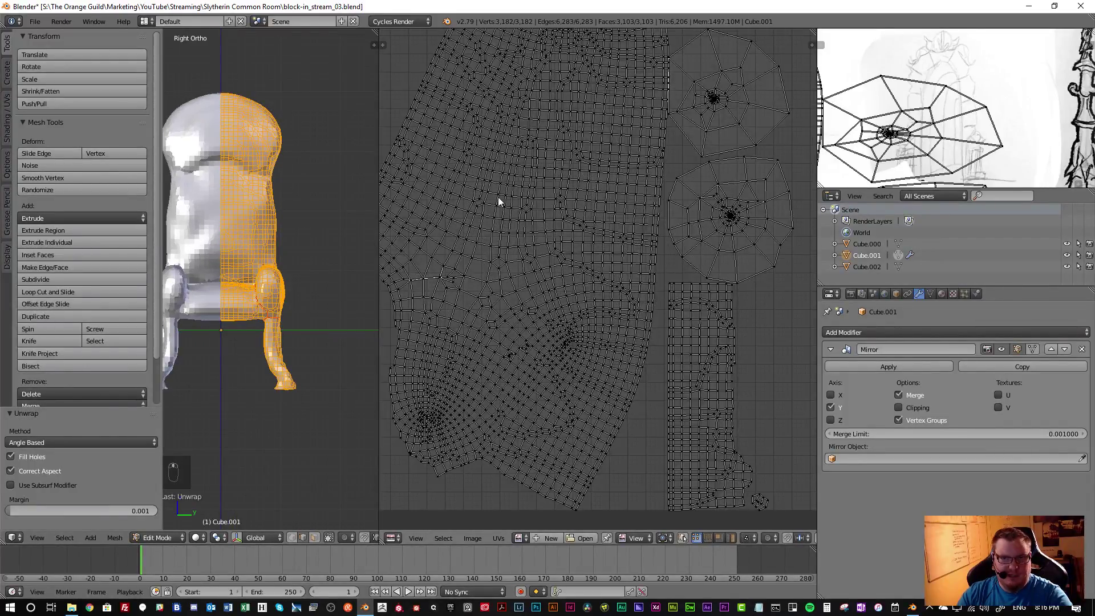
scroll(541, 280, "down", 4)
scroll(563, 262, "up", 2)
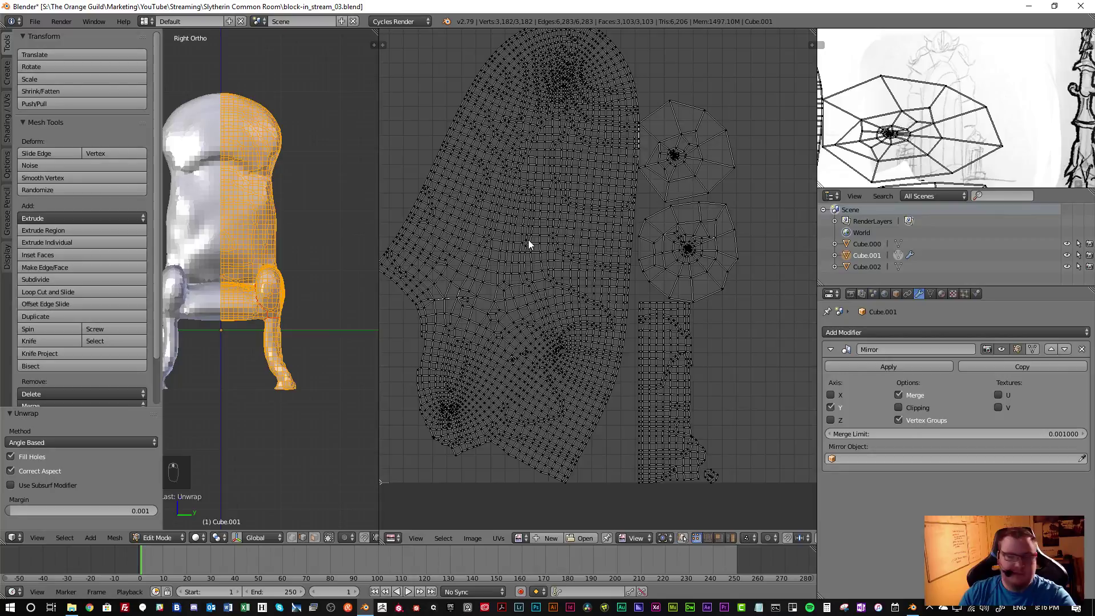
scroll(285, 308, "up", 4)
scroll(259, 307, "down", 2)
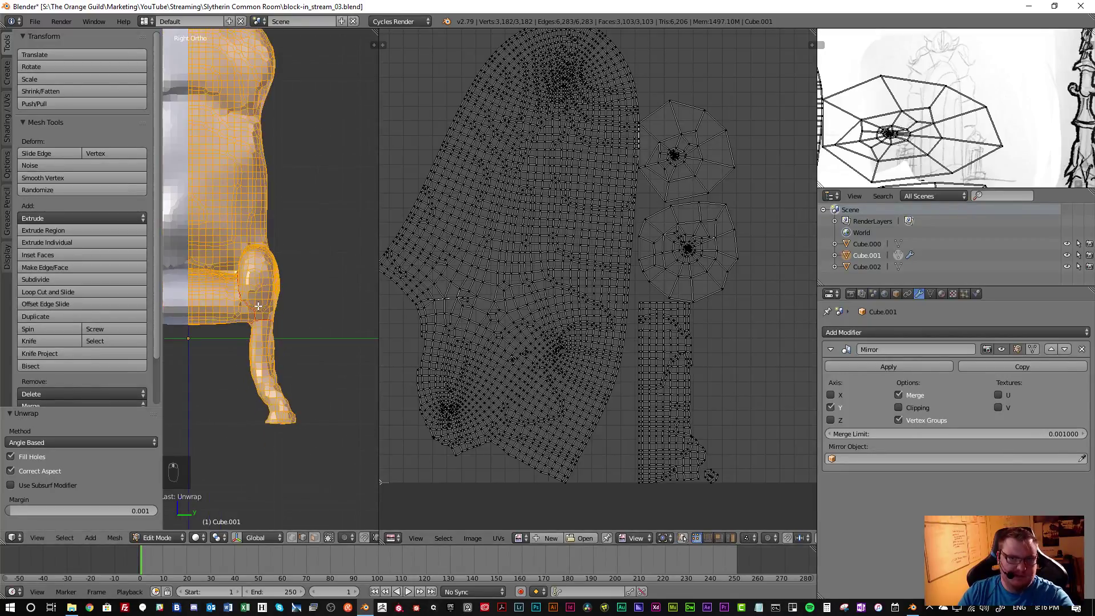
Mark a seam along the underside's rear edge from the top of the rear leg to the mirror centre line
key("t")
scroll(228, 252, "down", 3)
scroll(227, 252, "up", 4)
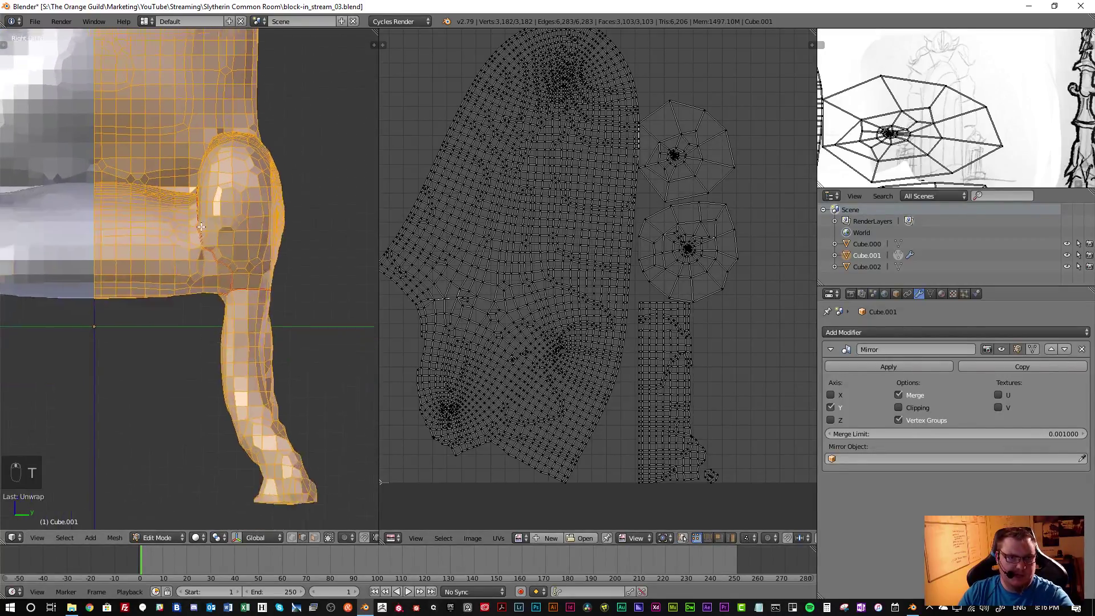
scroll(220, 288, "up", 1)
middle_click_drag(220, 288, 102, 260)
key("a")
scroll(127, 255, "up", 4)
scroll(66, 272, "up", 3)
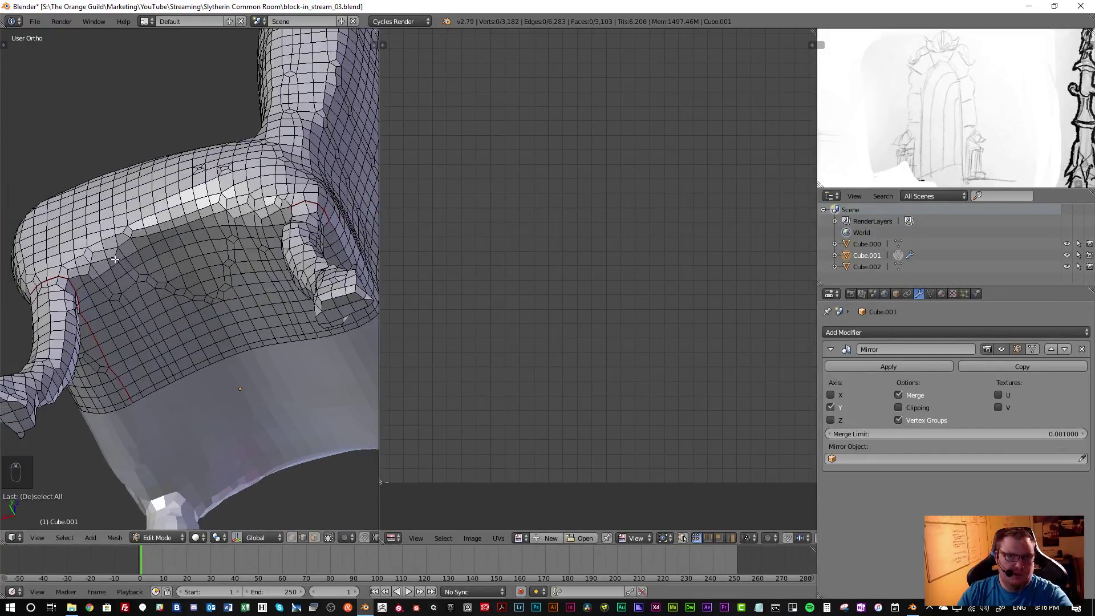
middle_click_drag(277, 251, 81, 268)
scroll(185, 259, "up", 2)
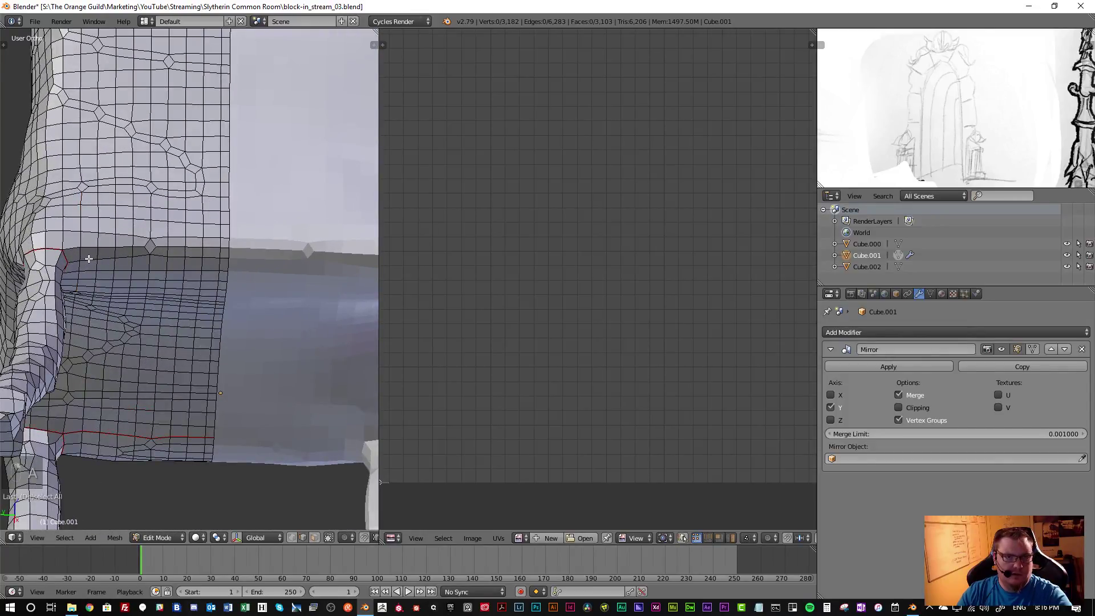
key("a")
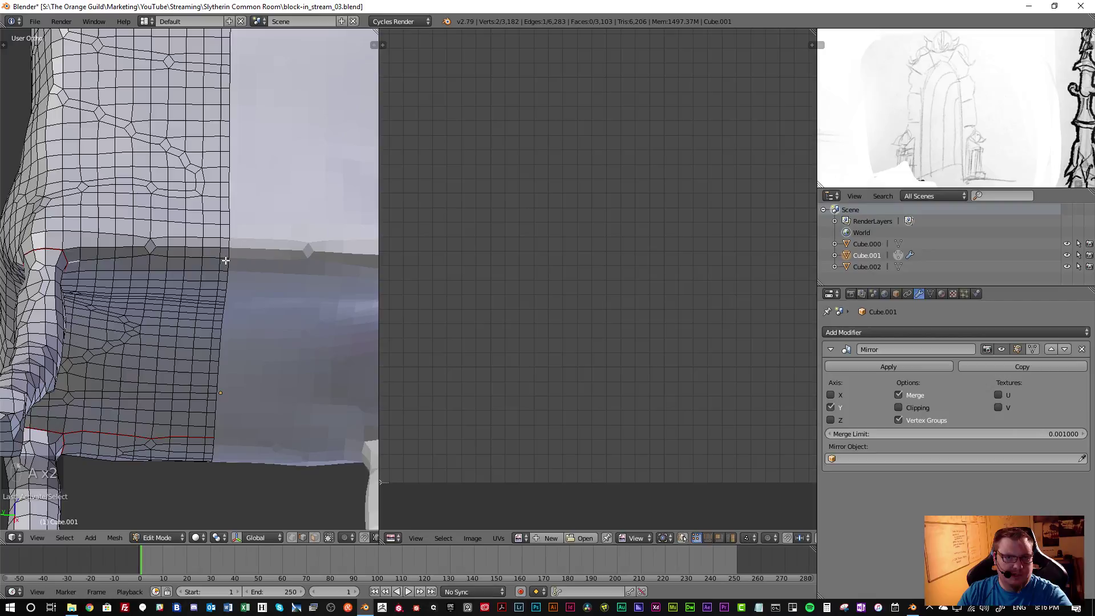
key("ctrl+e")
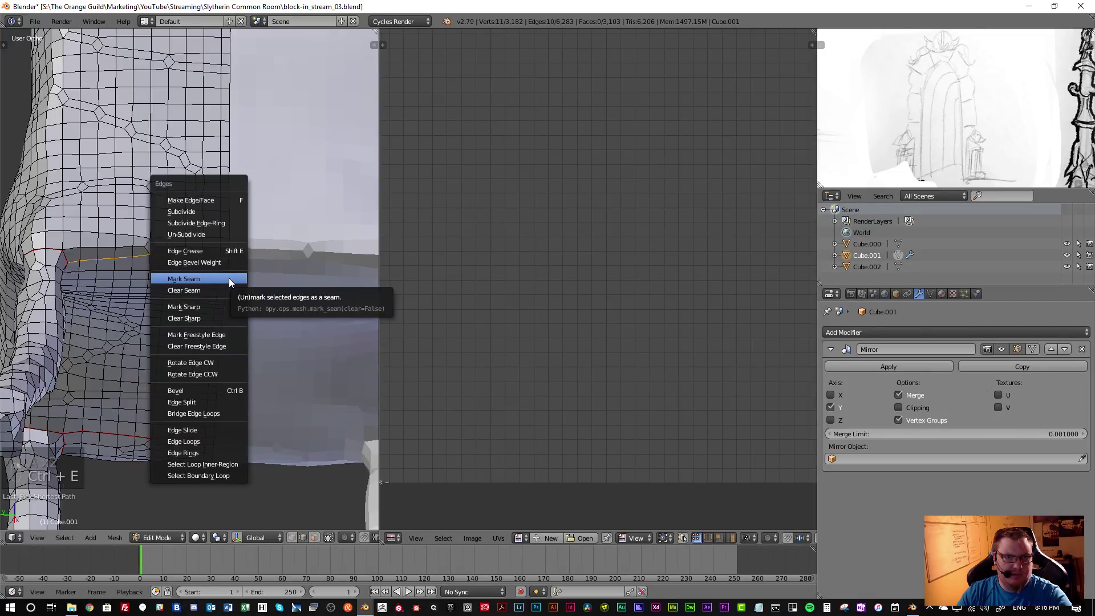
left_click(228, 278)
Check whether the seams enclose the seat by selecting its linked faces, and inspect the seams beside the armrest
key("a")
middle_click_drag(228, 279, 320, 281)
middle_click_drag(245, 251, 320, 296)
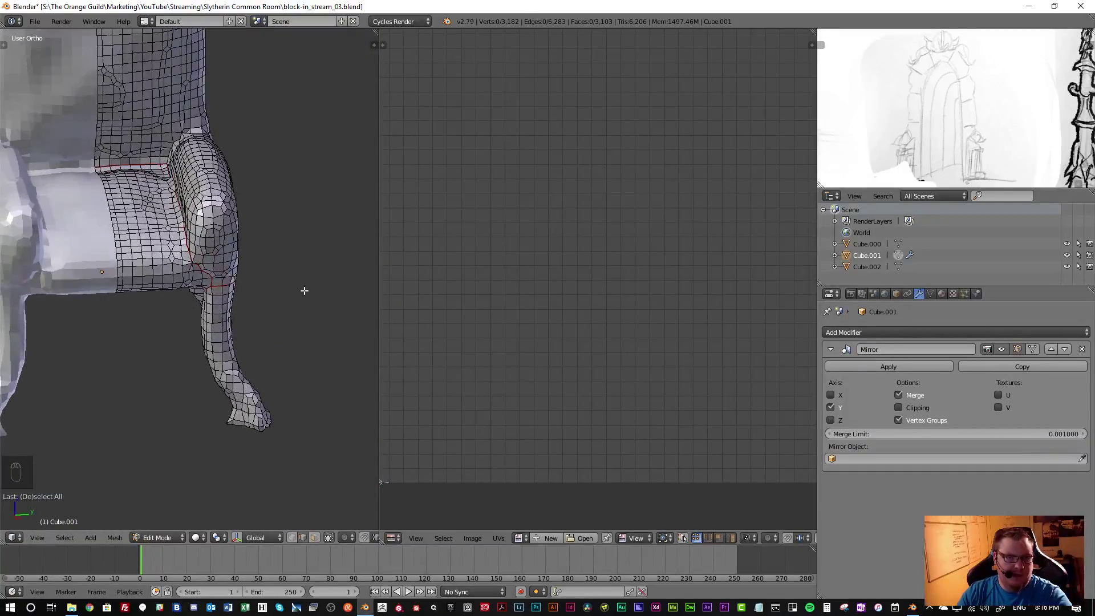
scroll(320, 296, "up", 4)
scroll(150, 257, "down", 3)
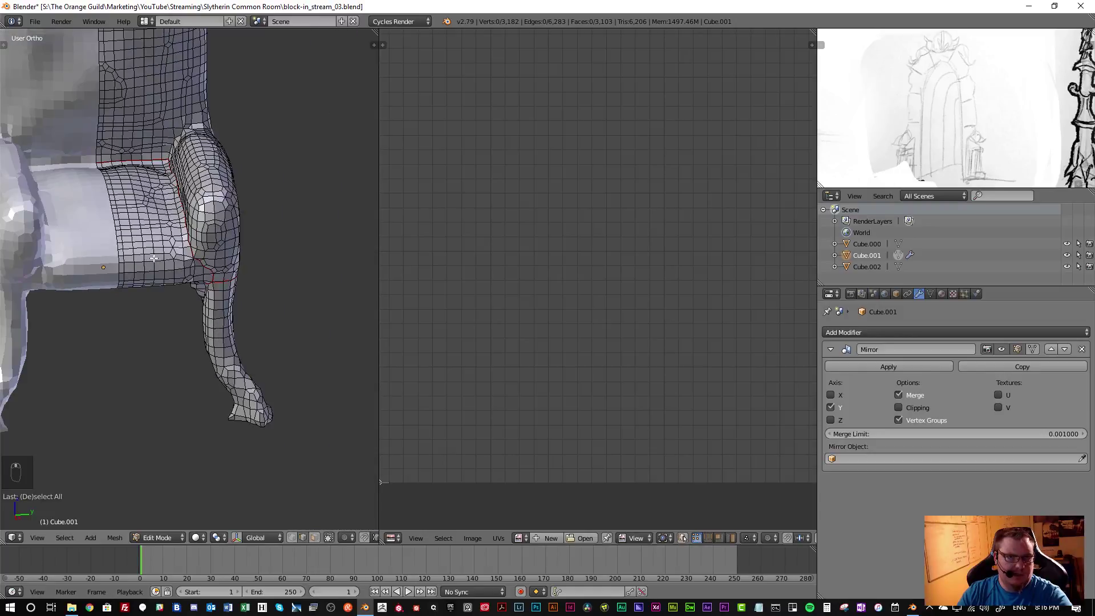
key("l")
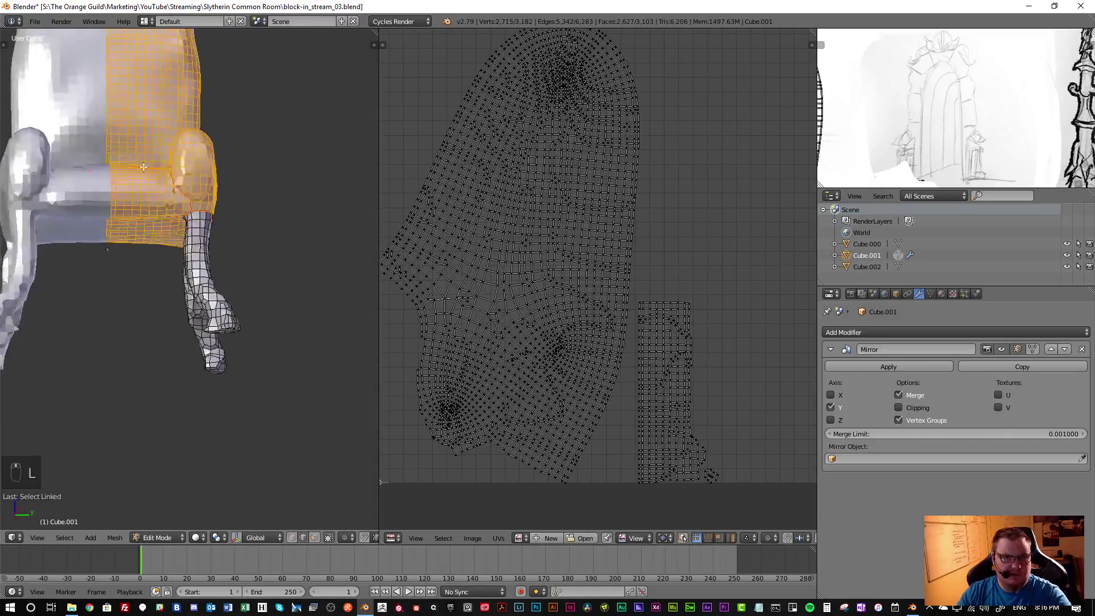
scroll(140, 138, "up", 4)
middle_click_drag(131, 150, 189, 267)
key("a")
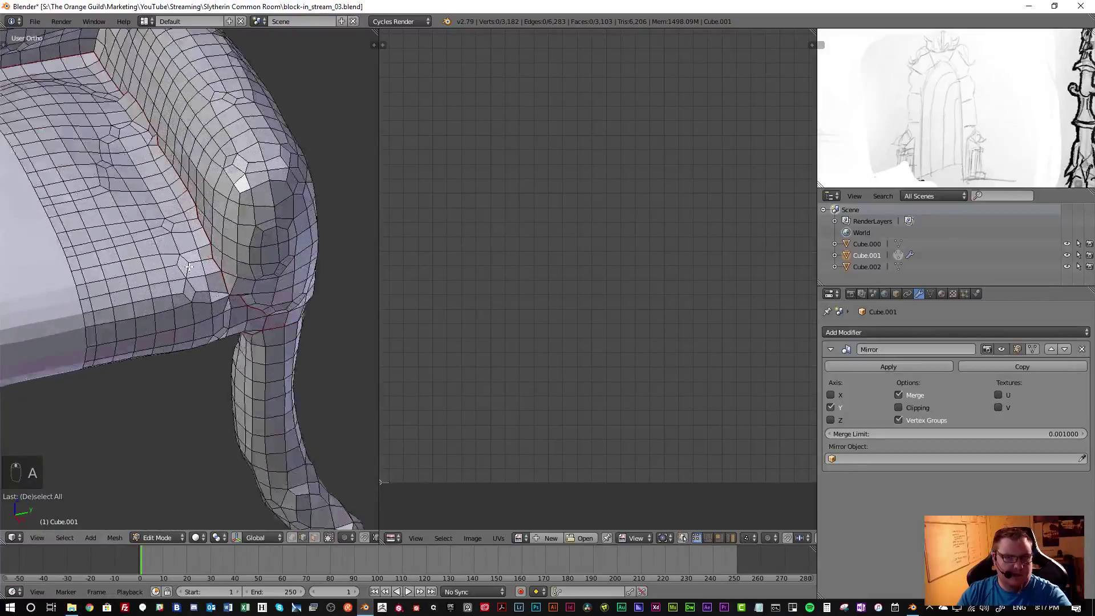
Delete the irregular geometry where the seat's front corner meets the armrest above the front leg
scroll(189, 267, "up", 8)
middle_click_drag(191, 206, 119, 272)
key("ctrl+Tab")
left_click(225, 278)
scroll(245, 305, "up", 4)
key("g")
left_click(259, 304)
key("x")
left_click(259, 317)
scroll(268, 313, "down", 3)
scroll(270, 410, "up", 4)
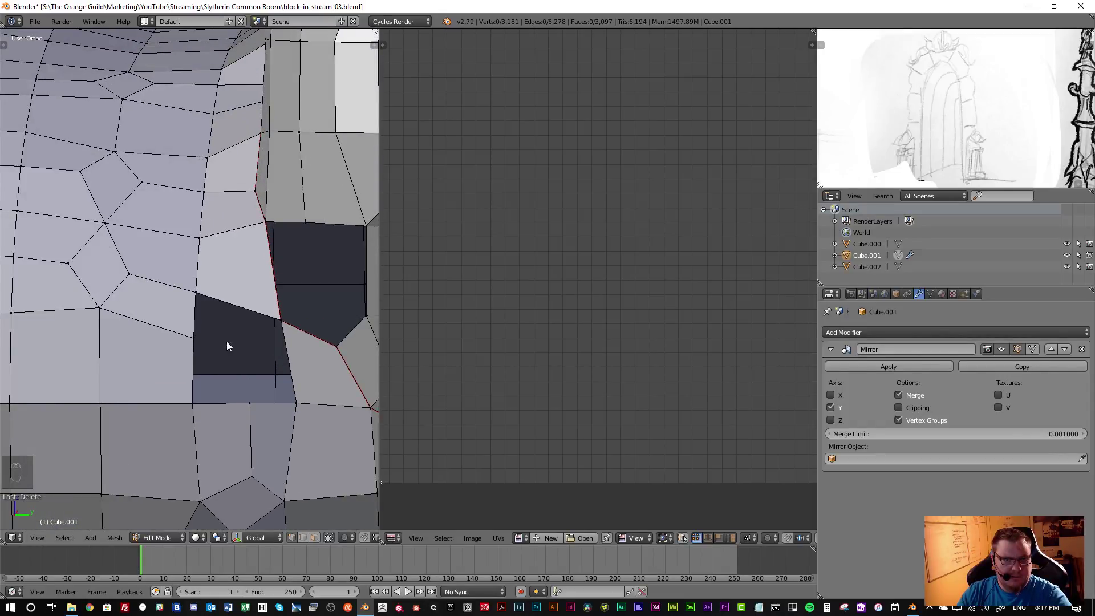
Bridge the hole in the seat's front corner with a diagonal edge and fill both sides with faces
key("ctrl+Tab")
left_click(198, 338)
right_click(194, 337)
right_click(296, 403, "shift")
key("f")
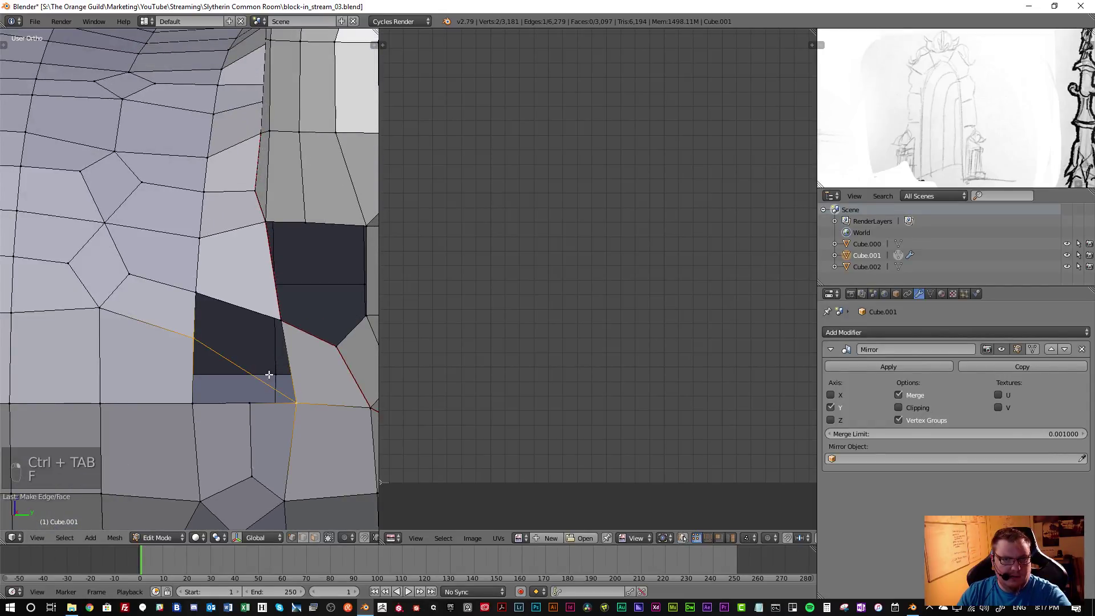
key("f")
key("f")
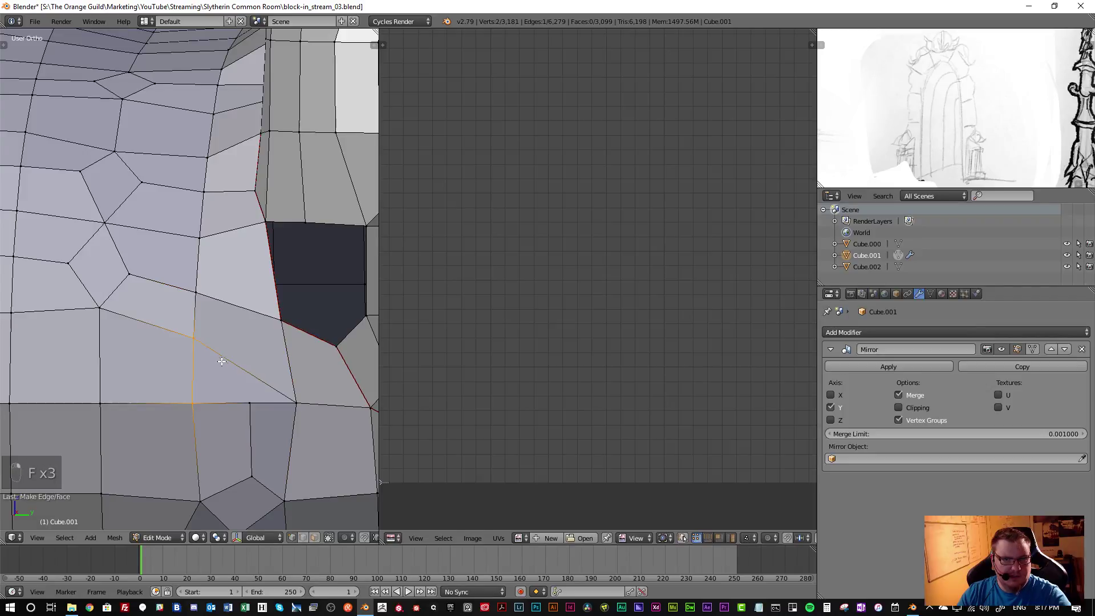
Slide the vertex below the patched seat corner down along its edge and fill the hole at the armrest's front
key("g")
key("g")
left_click(250, 427)
middle_click_drag(327, 346, 223, 387, "shift")
key("f")
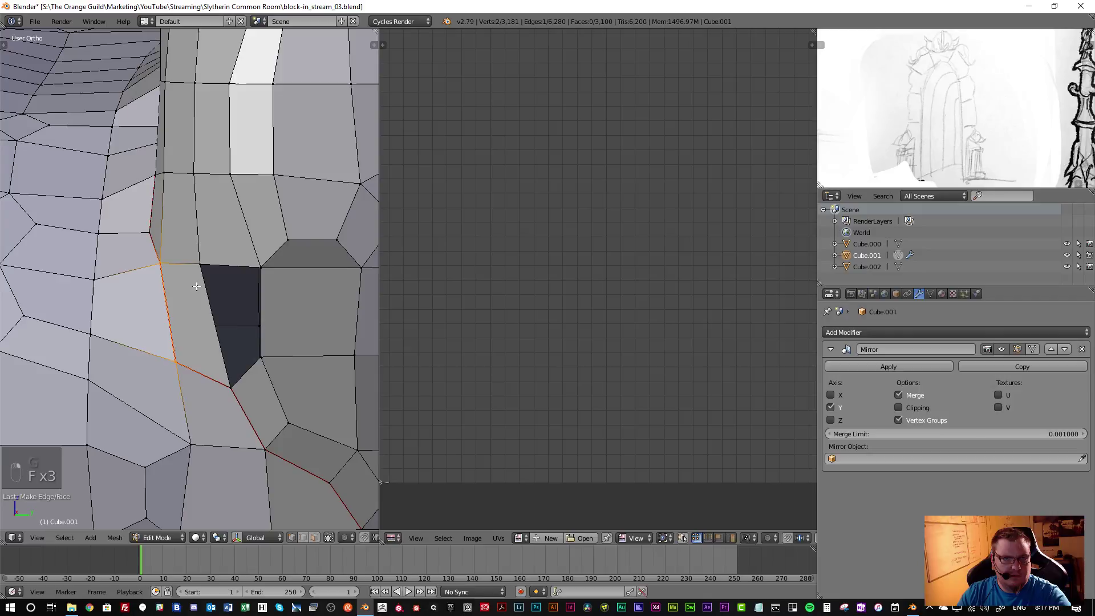
key("f")
scroll(241, 343, "down", 6)
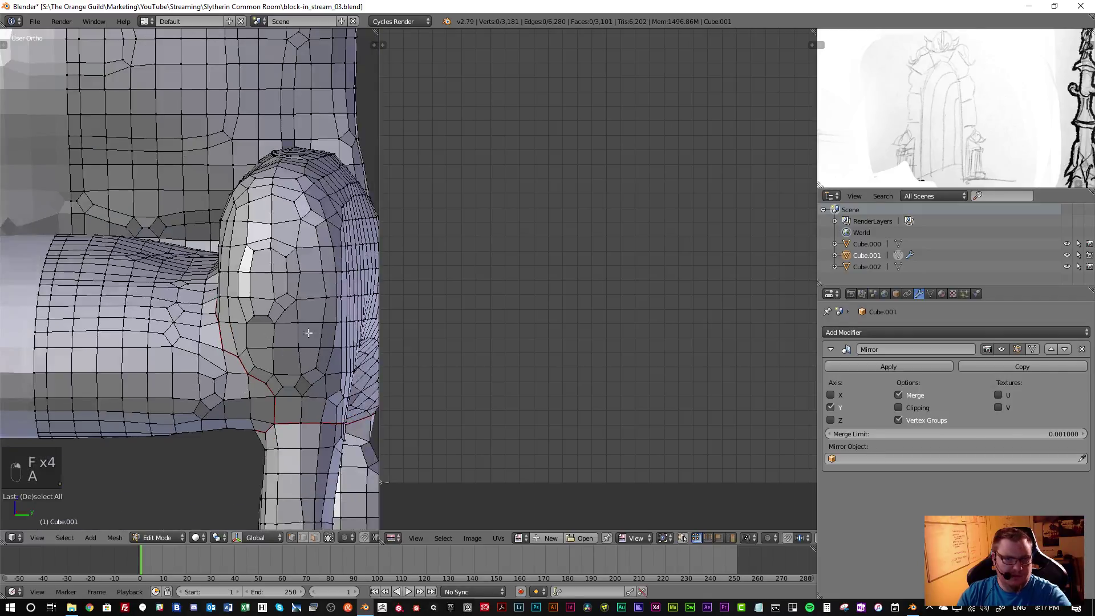
Select the seat's linked faces up to the surrounding seams and unwrap them separately
key("a")
middle_click_drag(246, 361, 186, 329)
scroll(273, 369, "down", 3)
key("l")
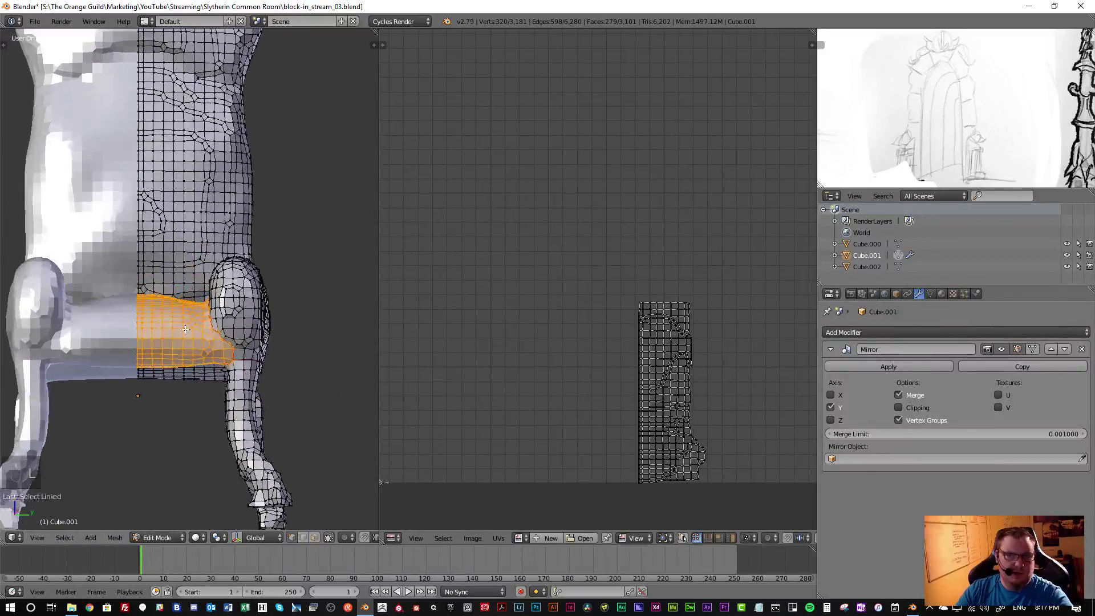
middle_click_drag(673, 436, 665, 378)
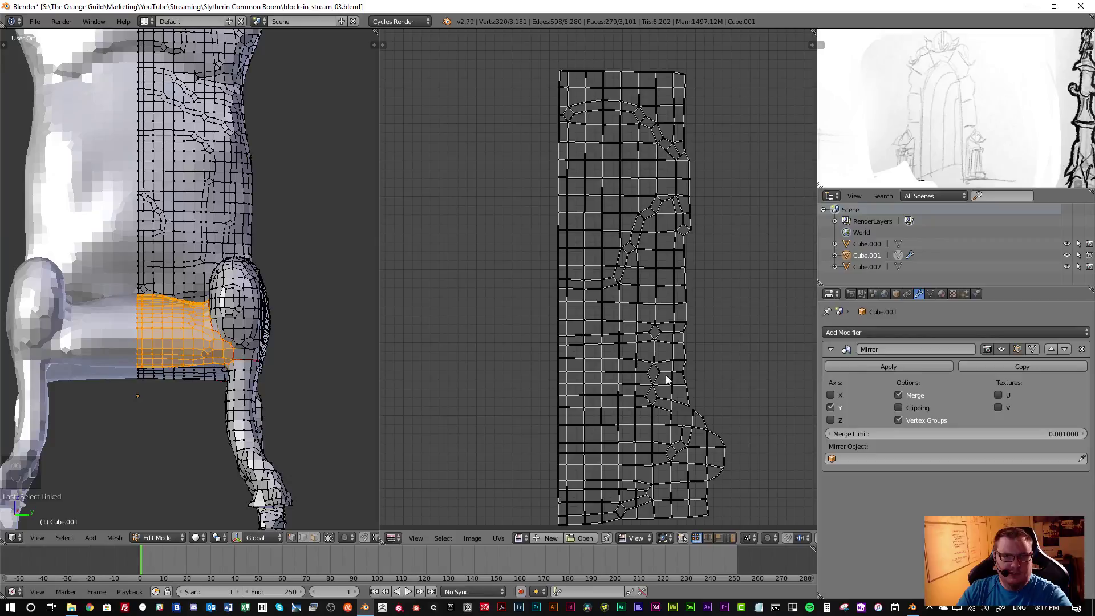
scroll(673, 411, "down", 3)
scroll(682, 416, "up", 3)
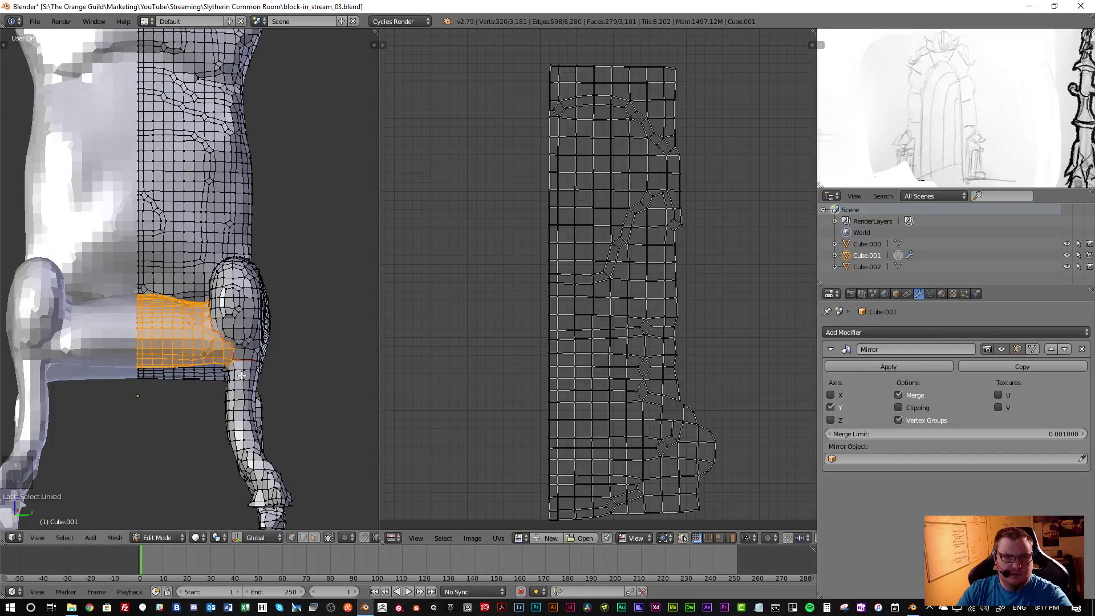
key("u")
left_click(221, 361)
scroll(587, 364, "down", 2)
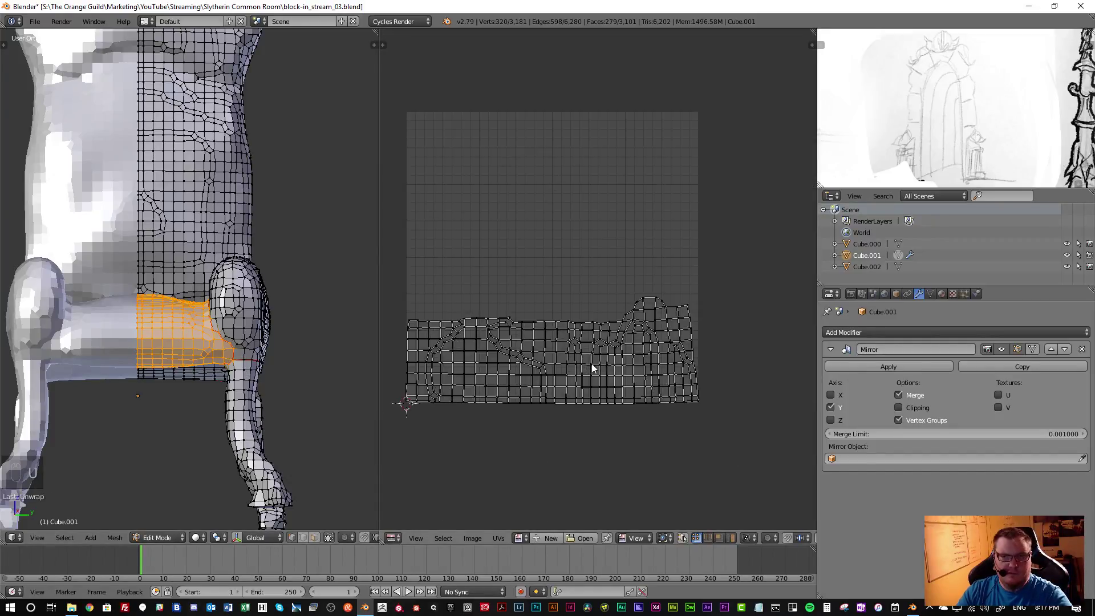
key("g")
key("y")
key("a")
key("h")
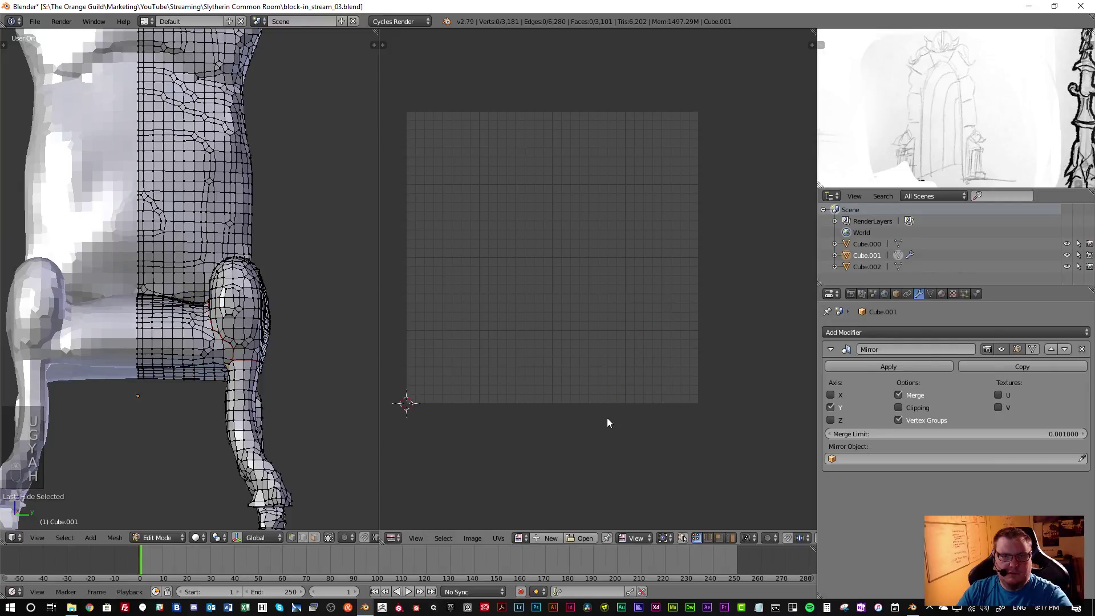
key("alt+h")
Show all UVs, move the seat's island vertically below the UV square, and clear the mesh selection
key("a")
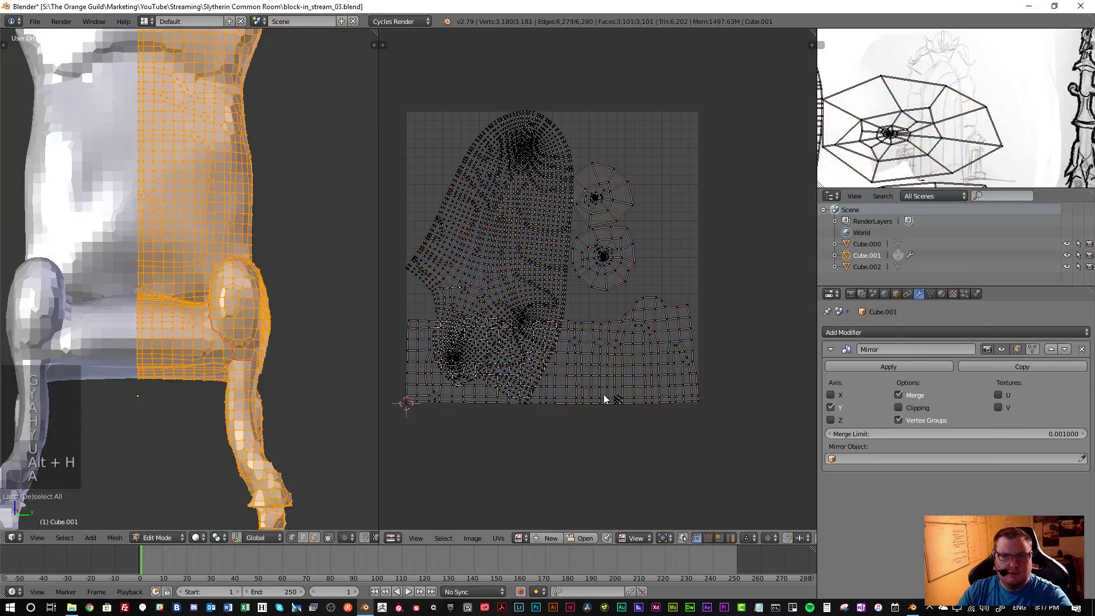
key("l")
key("g")
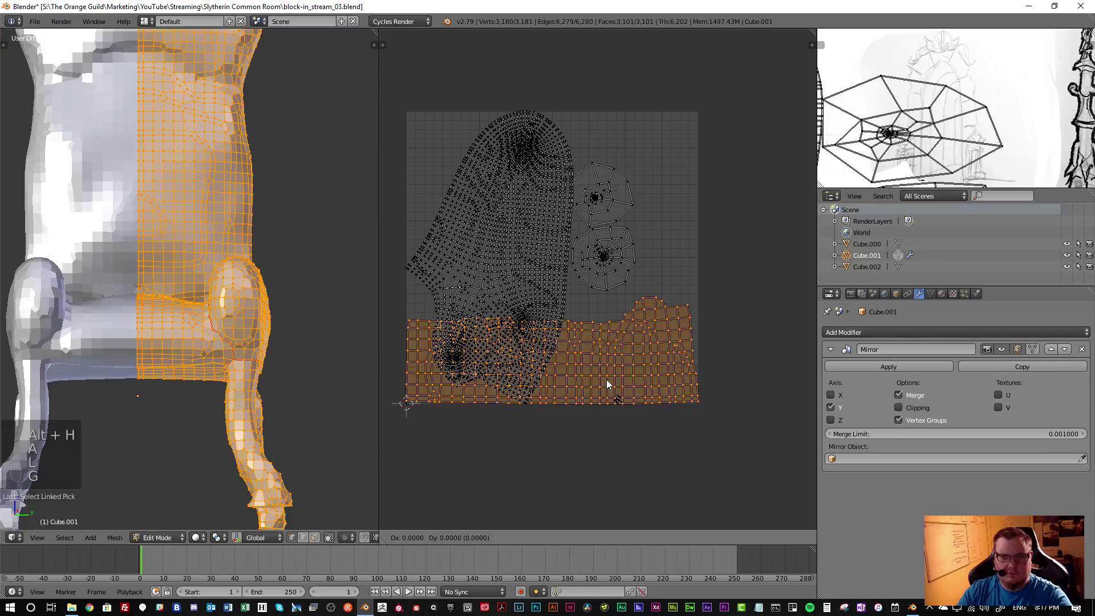
key("y")
left_click(614, 488)
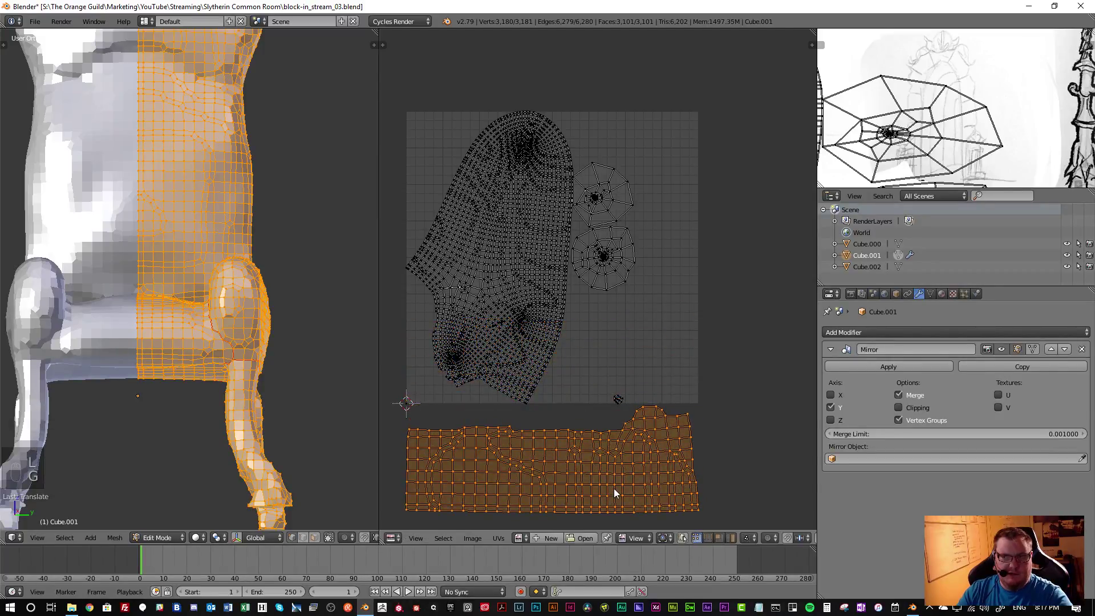
middle_click_drag(175, 364, 200, 346, "shift")
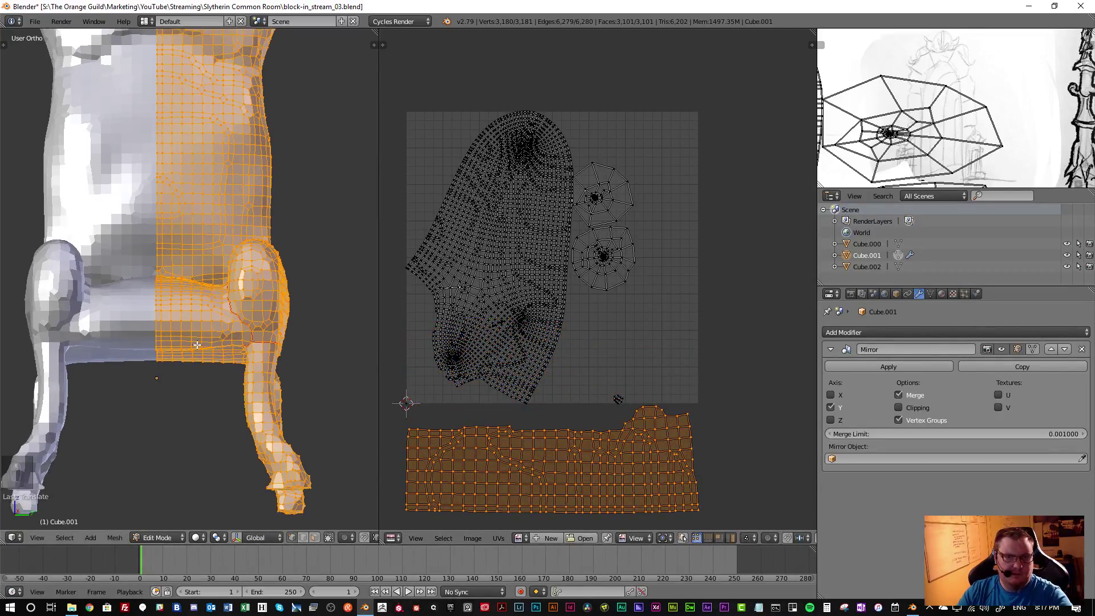
key("a")
scroll(219, 330, "up", 3)
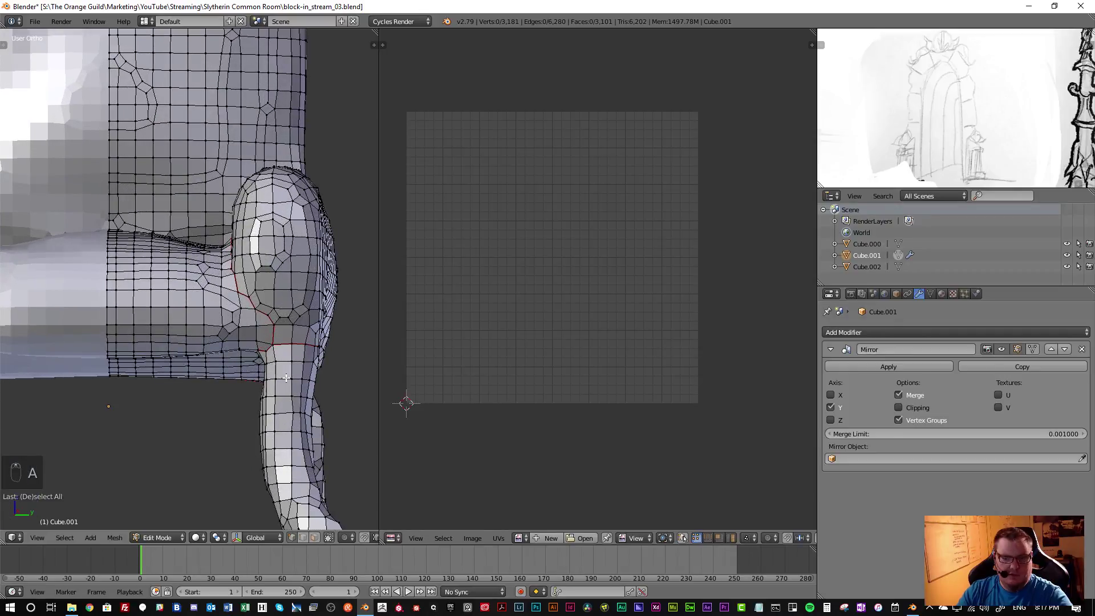
Select the chair body's linked faces to check how far the seams enclose them, and clear the selection again
key("l")
scroll(214, 368, "down", 3)
middle_click_drag(215, 369, 76, 330)
scroll(75, 330, "up", 8)
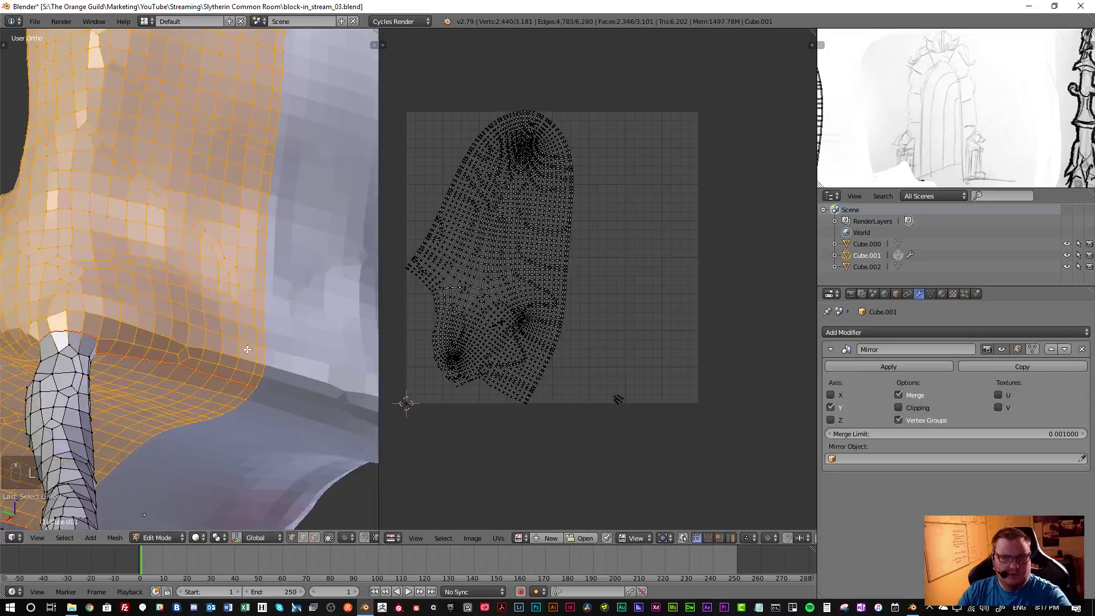
middle_click_drag(147, 349, 323, 348, "shift")
mouse_move(323, 348)
middle_mouse_down()
mouse_move(365, 328)
mouse_move(10, 322)
mouse_move(315, 337)
middle_mouse_up()
key("a")
Mark a seam along the edge path bordering the seat's underside, from the front leg's seam to the back leg's seam
scroll(262, 332, "down", 2)
middle_click_drag(159, 309, 255, 318, "shift")
scroll(213, 331, "up", 7)
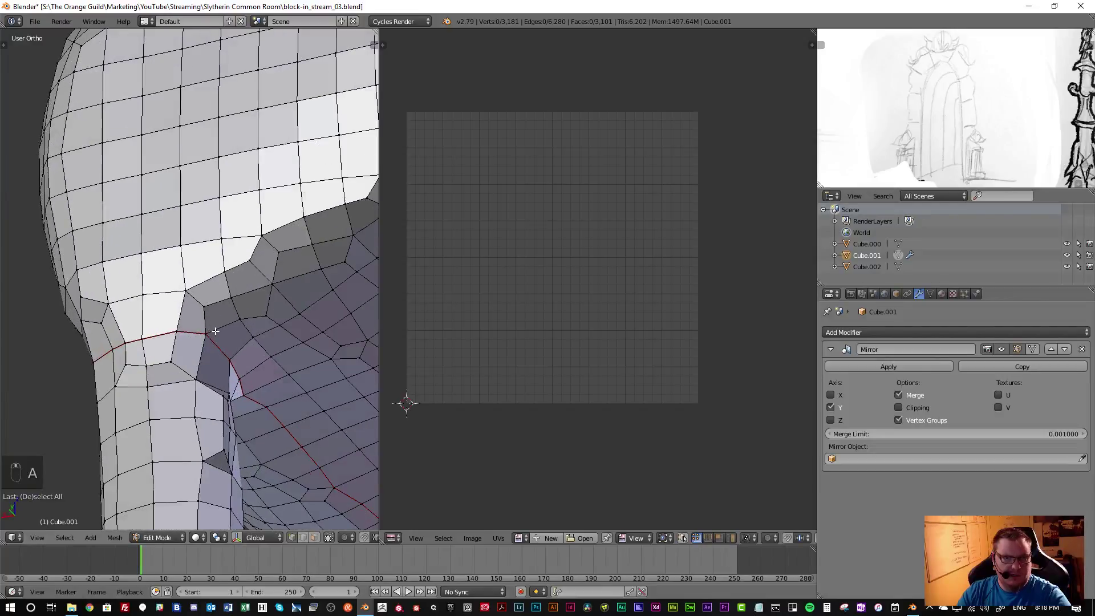
scroll(216, 329, "down", 5)
middle_click_drag(216, 330, 154, 328)
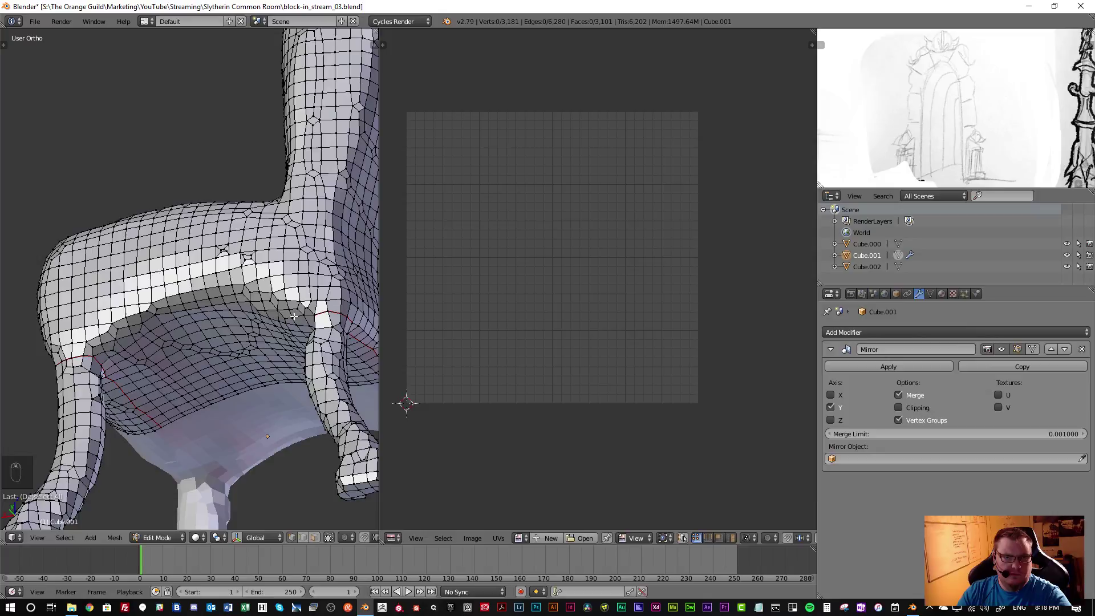
scroll(73, 336, "up", 2)
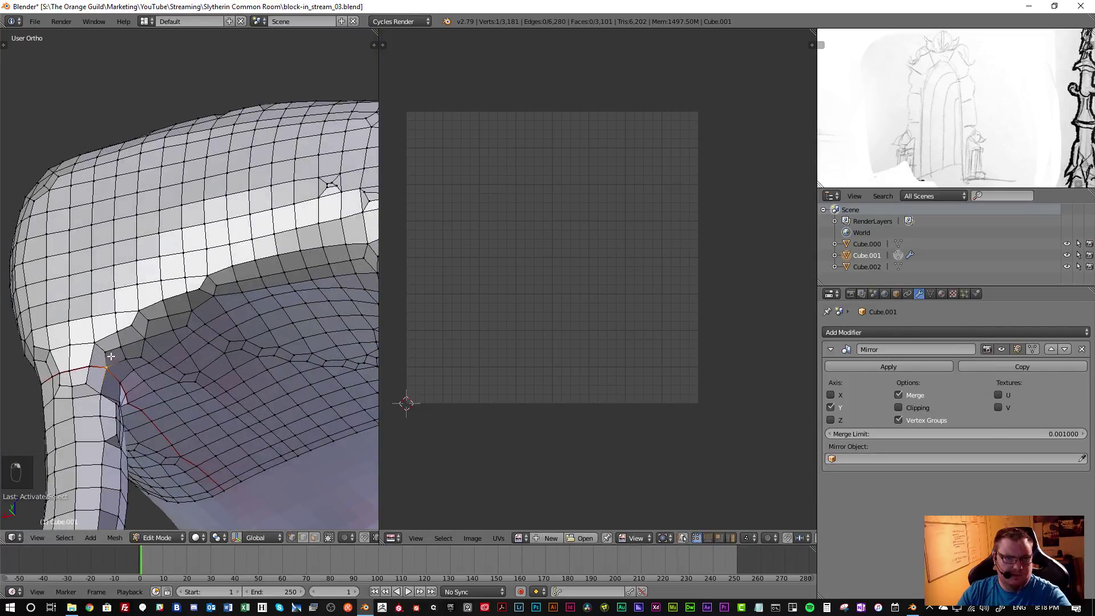
key("ctrl+Tab")
left_click(95, 370)
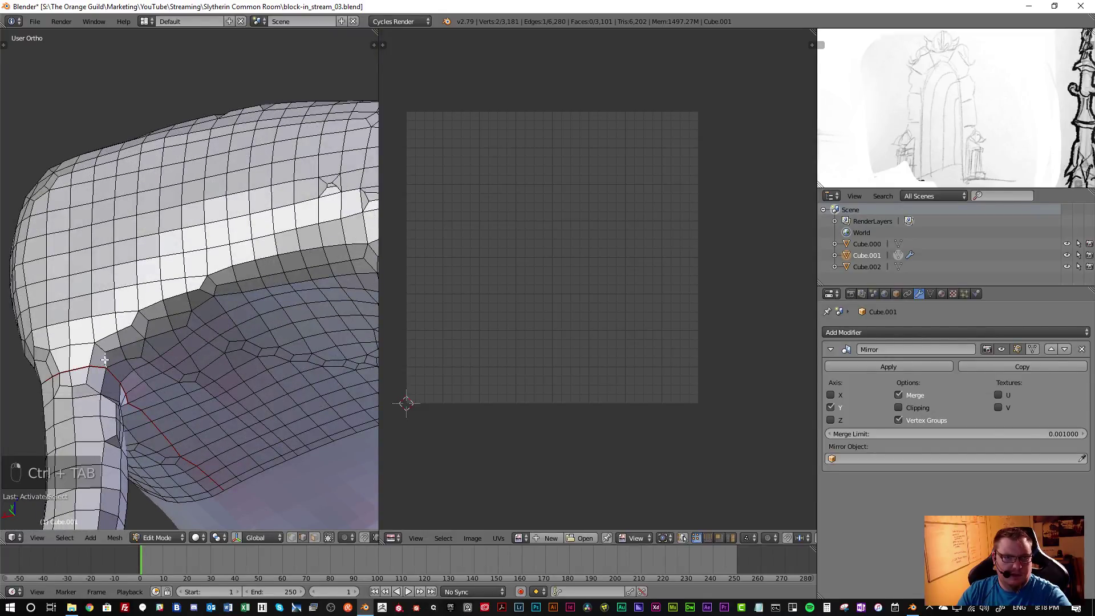
left_click(204, 304, "ctrl")
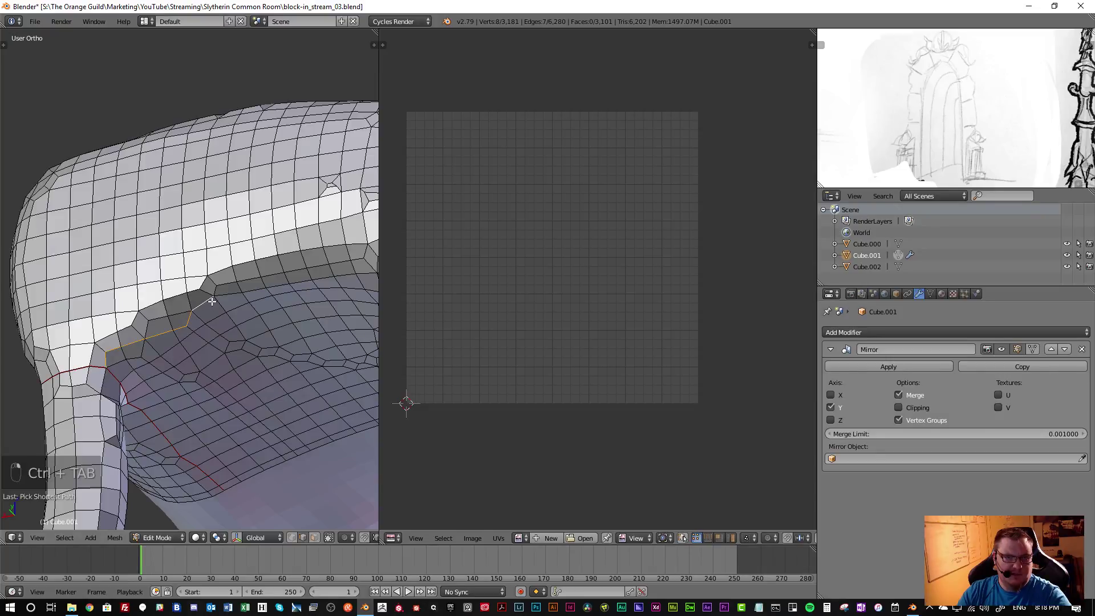
left_click(339, 275, "ctrl")
middle_click_drag(335, 291, 190, 332)
scroll(190, 332, "up", 2)
left_click(237, 345, "ctrl")
scroll(252, 357, "up", 2)
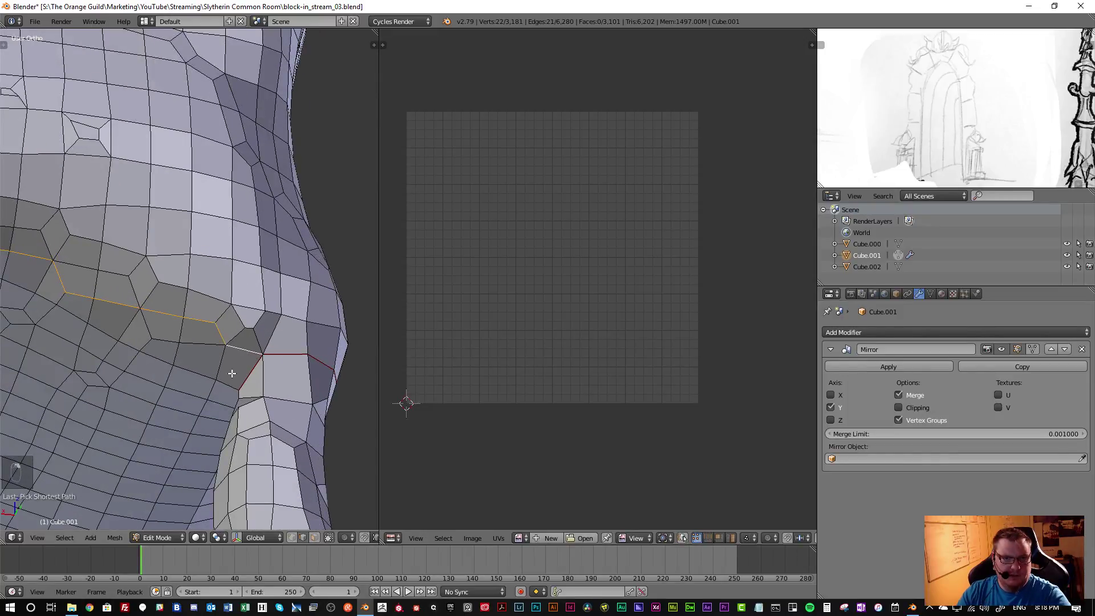
scroll(236, 369, "down", 6)
key("ctrl+e")
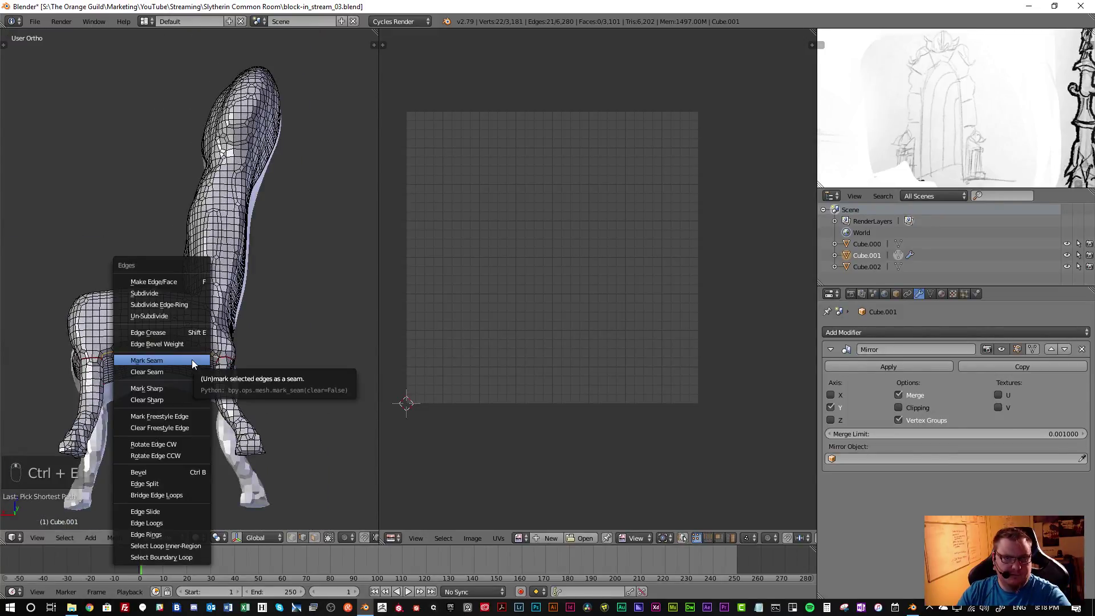
left_click(183, 360)
Select the linked faces of the seat's underside and unwrap them
key("a")
key("l")
middle_click_drag(193, 363, 124, 346)
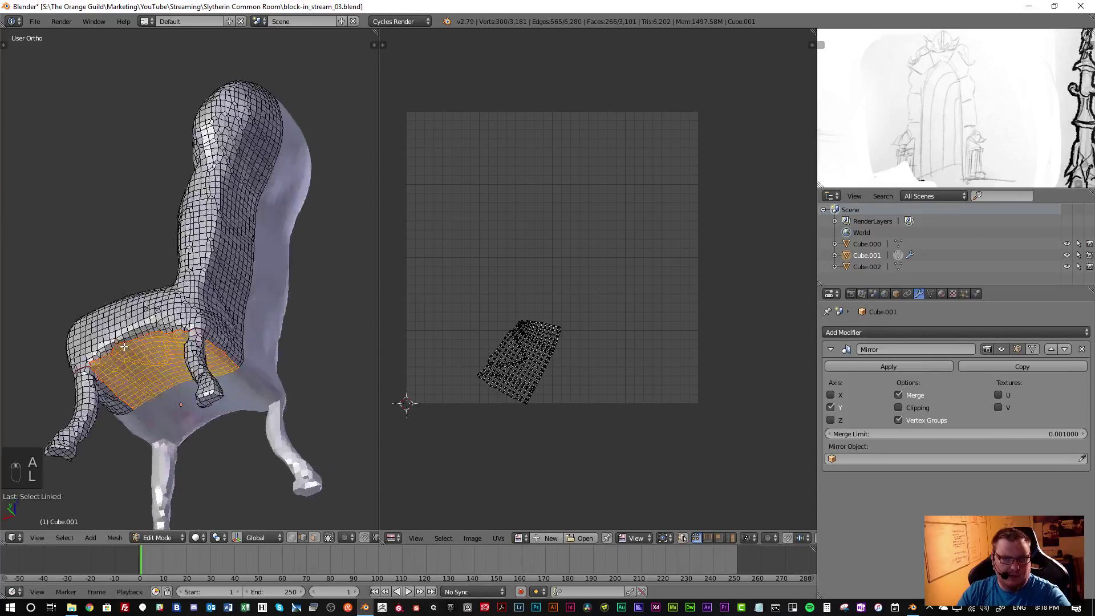
key("u")
left_click(157, 385)
Rotate the underside's UV island upright and move it outside the UV square, beside its left edge
key("a")
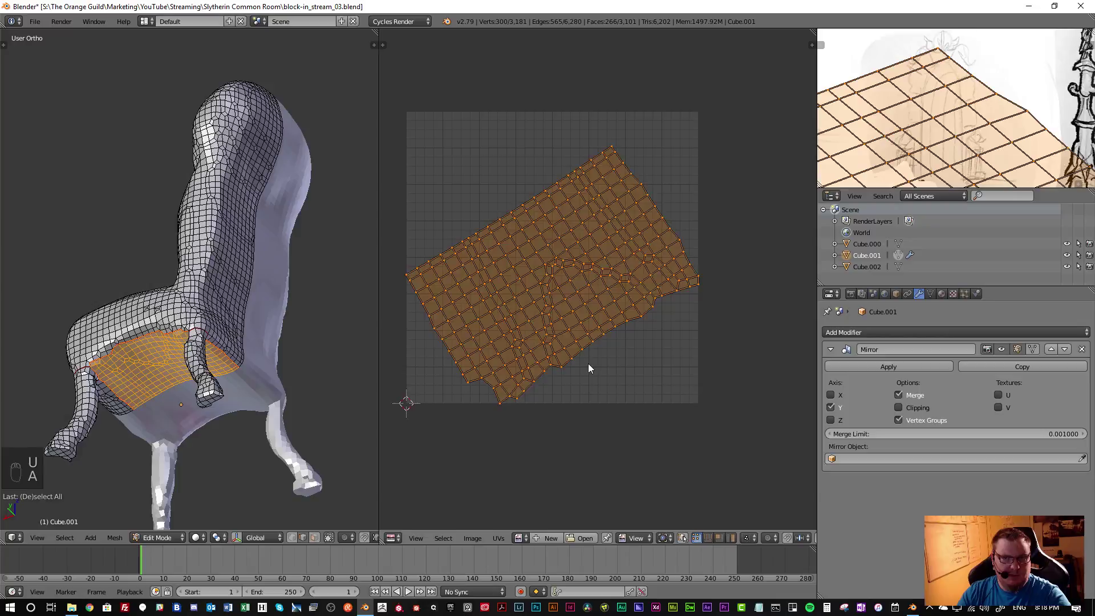
key("r")
left_click(639, 265)
key("g")
left_click(525, 482)
scroll(521, 450, "down", 4)
key("g")
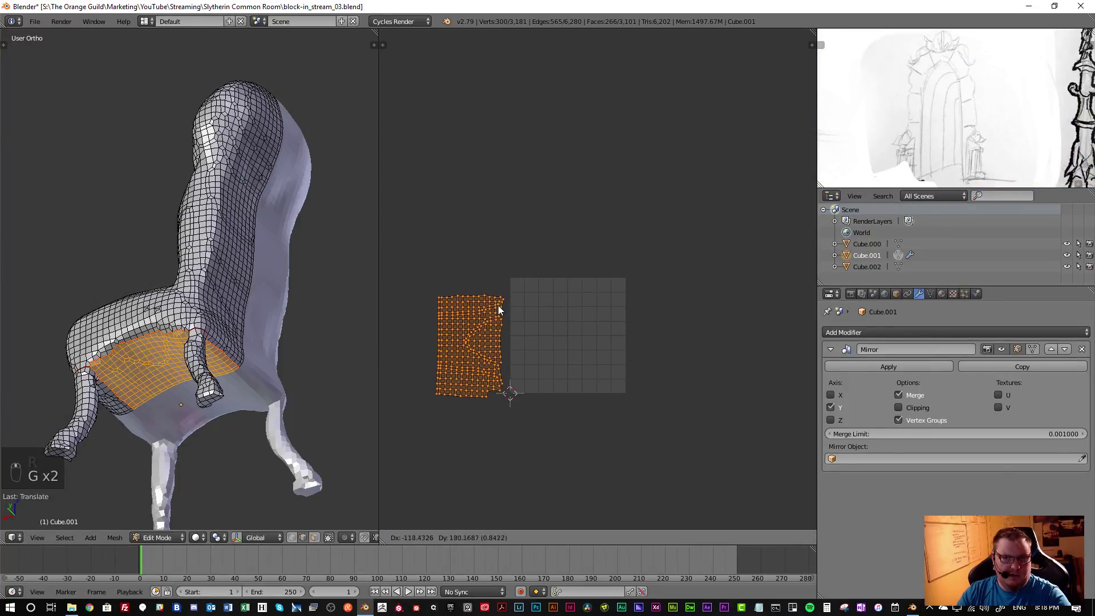
left_click(499, 304)
key("a")
Replace the mesh selection with the front leg's linked faces and apply Cylinder Projection to them
scroll(533, 367, "up", 3)
middle_click_drag(354, 433, 248, 389)
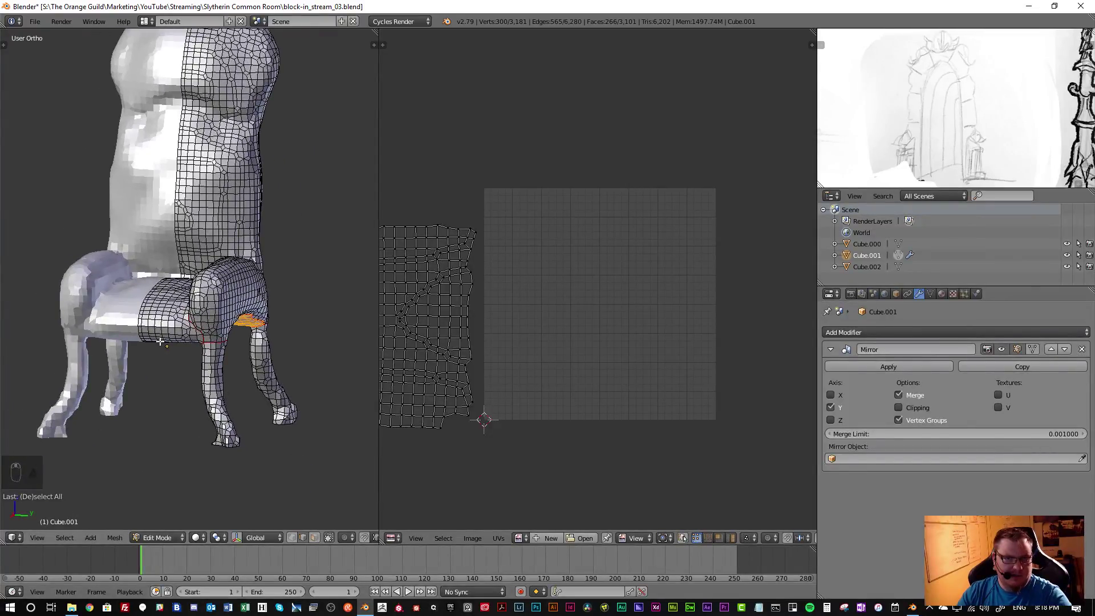
key("a")
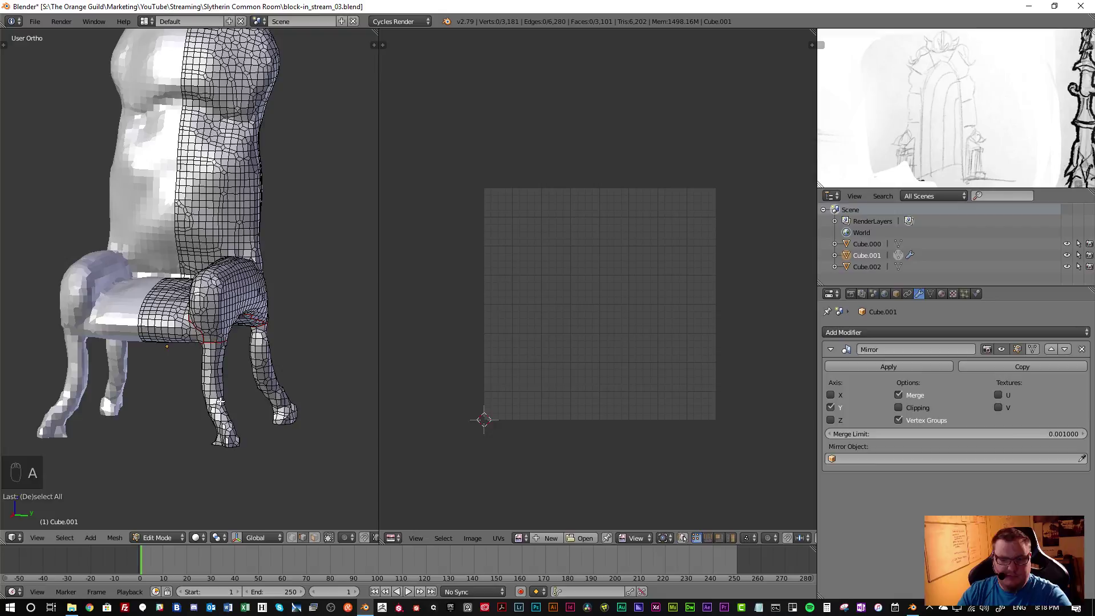
key("l")
middle_click_drag(239, 404, 241, 393)
key("u")
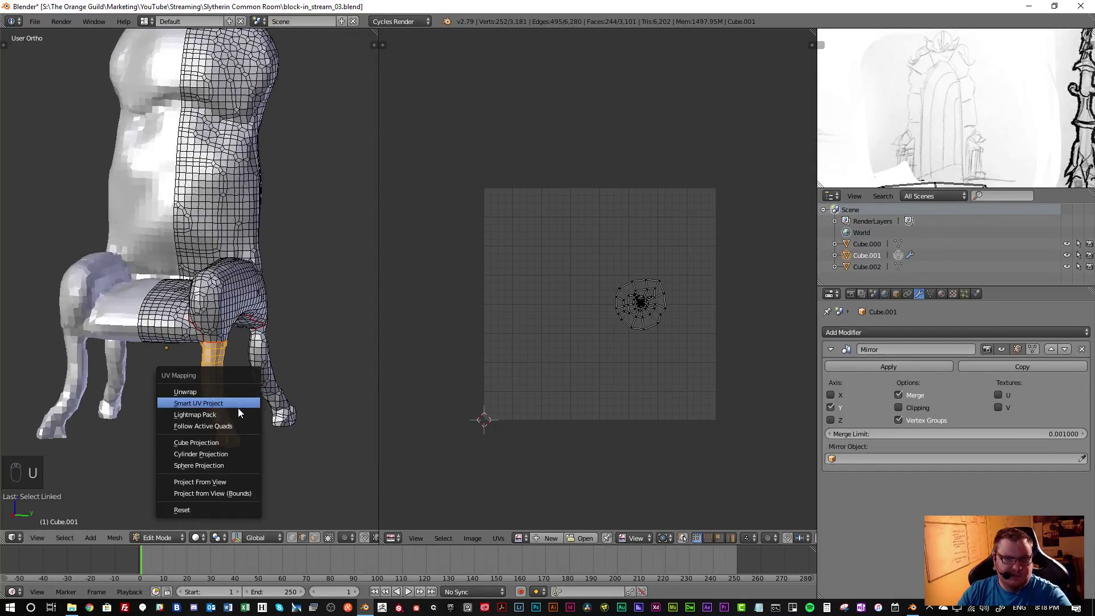
left_click(222, 456)
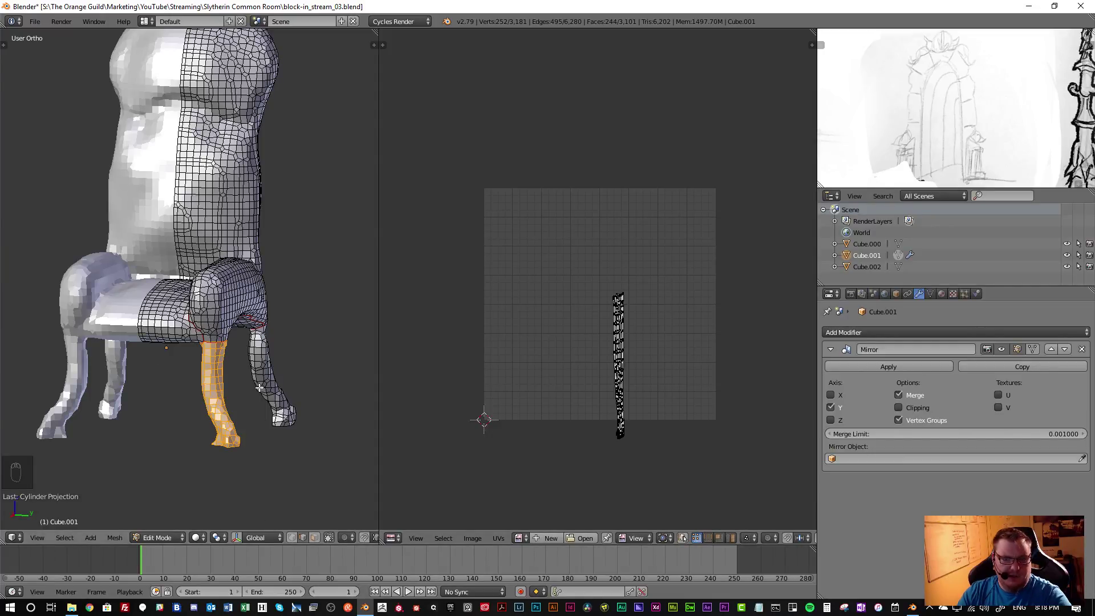
Try the Align to Object and View on Poles directions for the leg's cylinder projection and return to View on Equator
key("t")
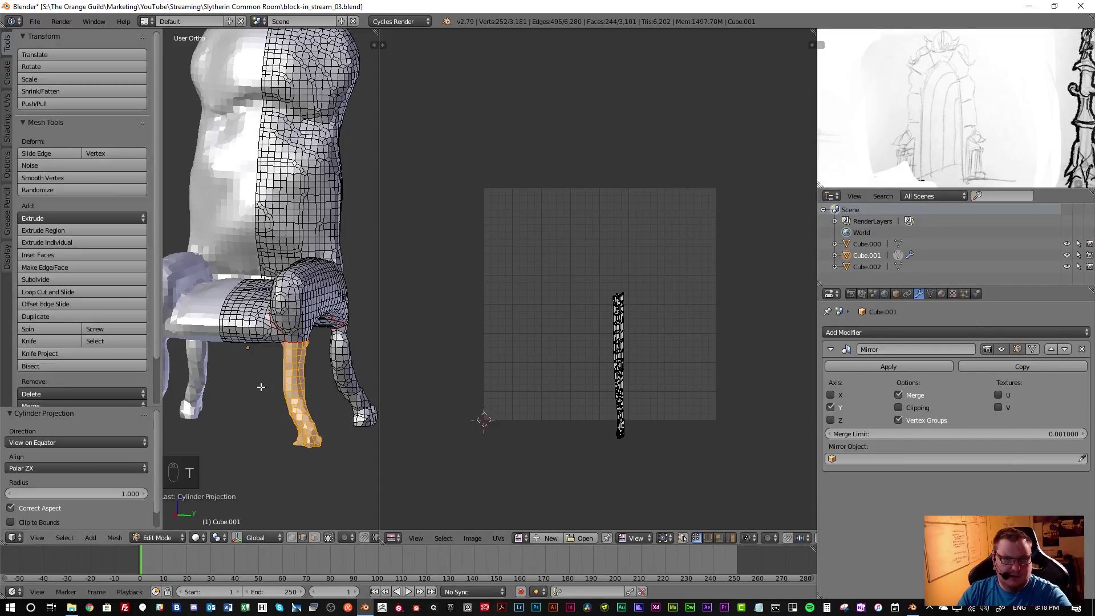
left_click(55, 444)
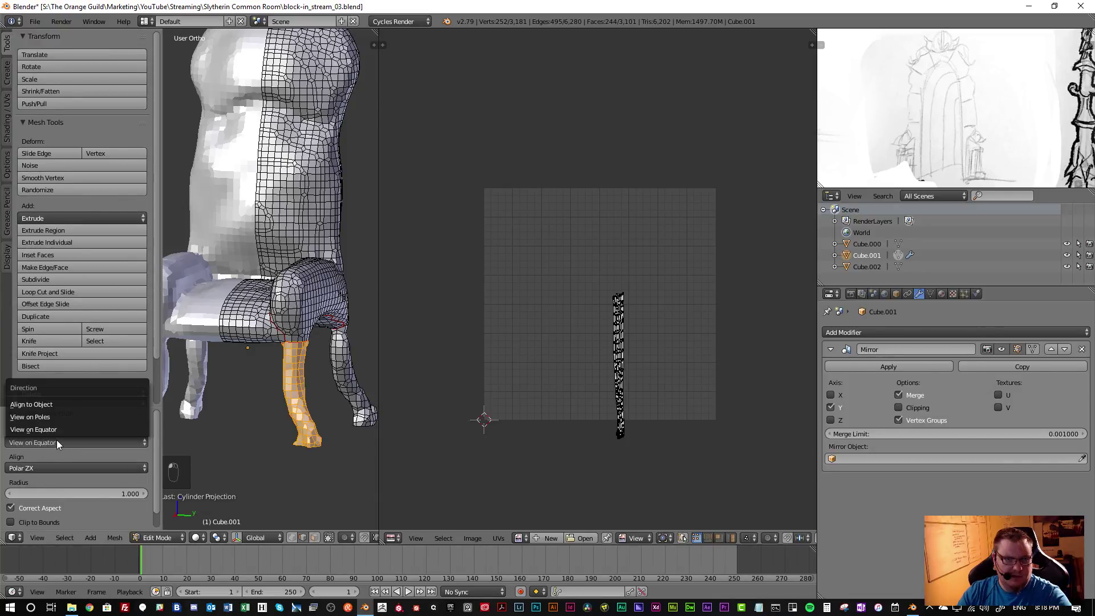
left_click(53, 406)
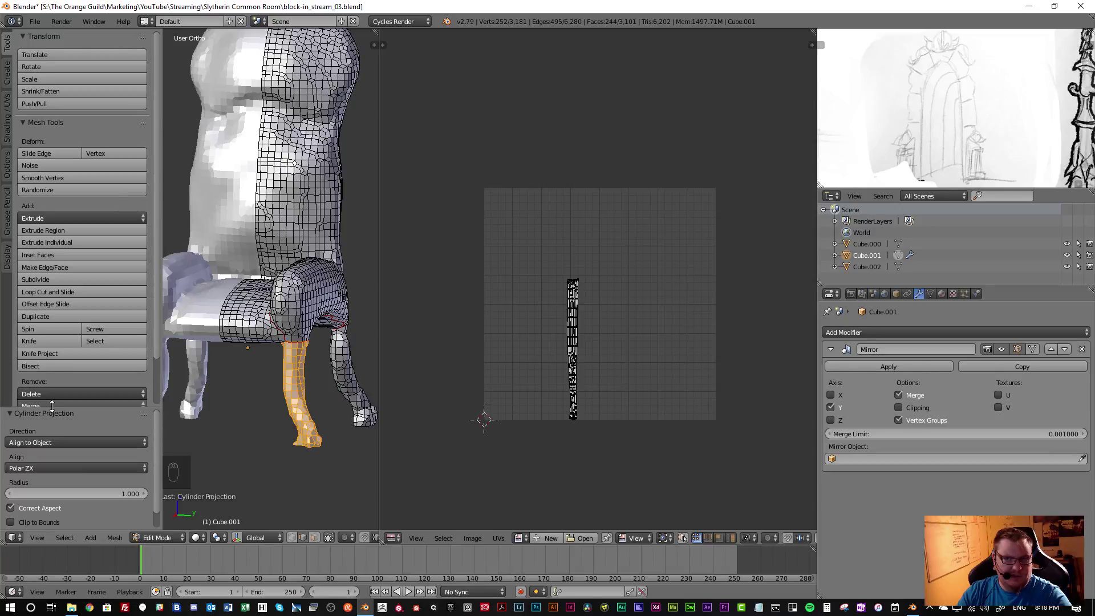
left_click(40, 443)
left_click(38, 416)
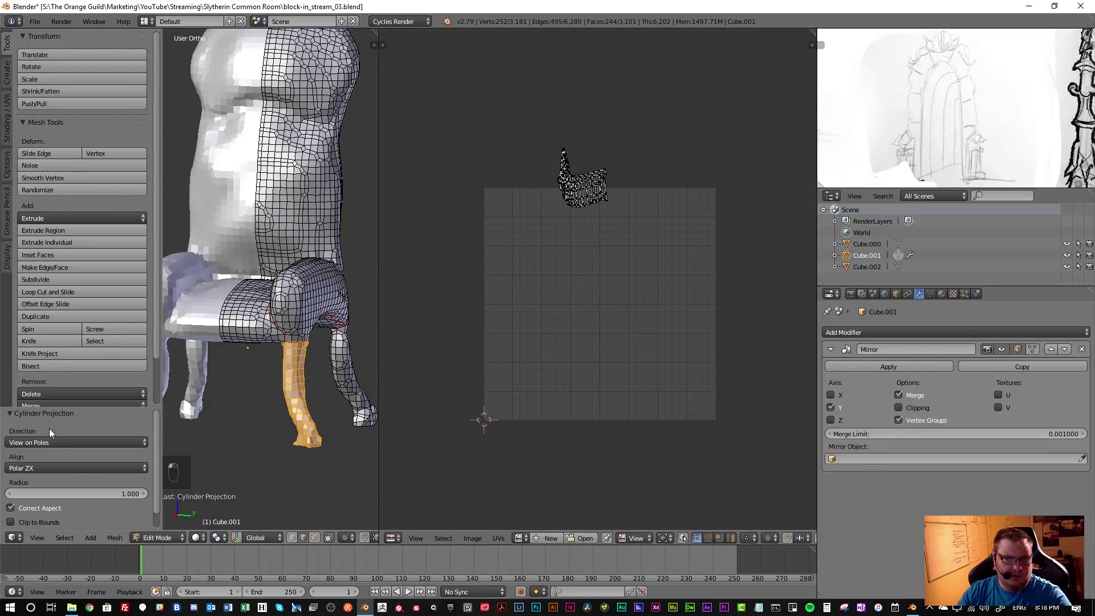
scroll(567, 239, "up", 3)
middle_click_drag(599, 176, 564, 231)
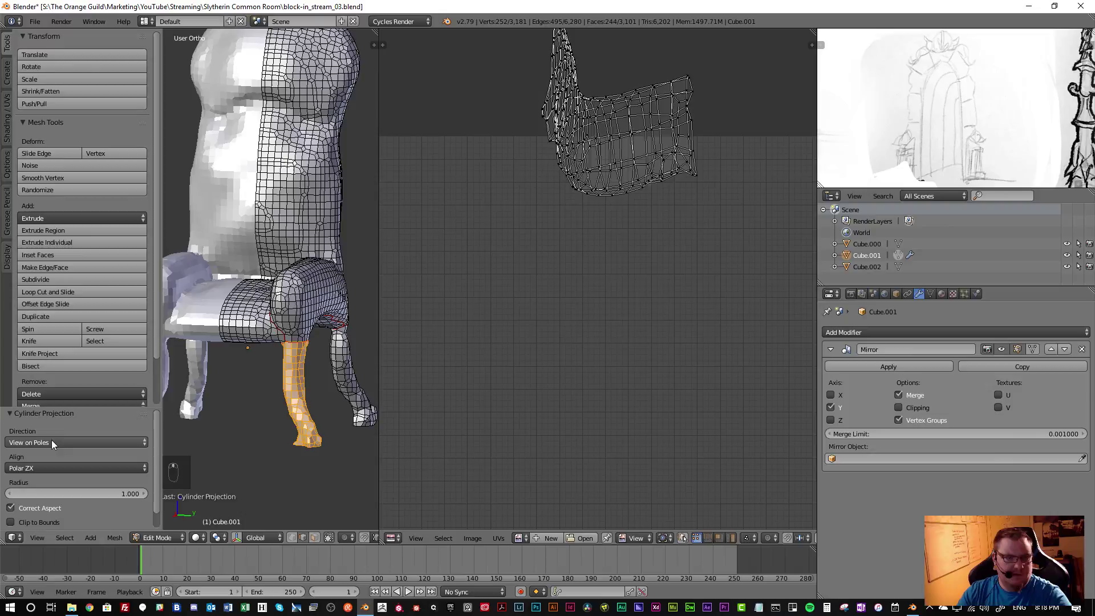
left_click(50, 443)
left_click(50, 429)
scroll(580, 428, "up", 5)
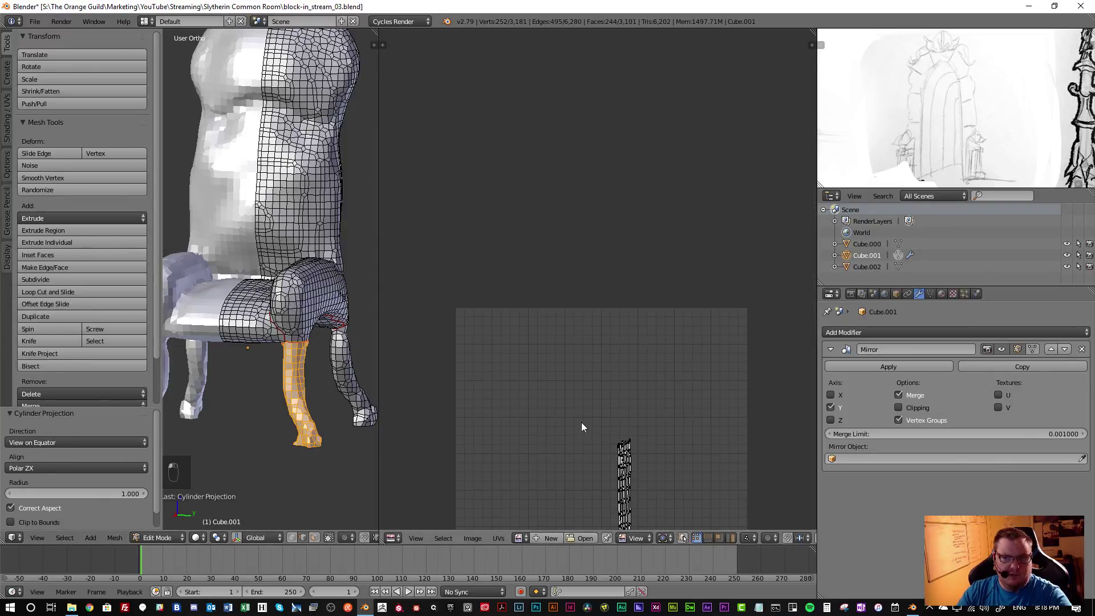
middle_click_drag(555, 330, 527, 252)
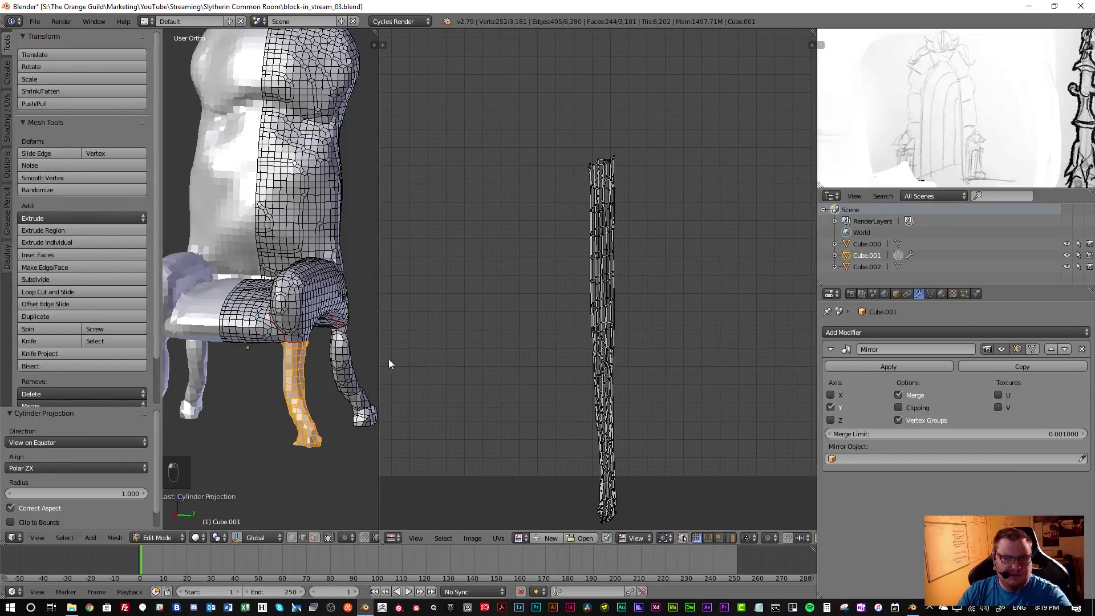
Repeat the front leg's cylinder projection from the right orthographic view
middle_click_drag(320, 387, 204, 398)
scroll(203, 399, "up", 3)
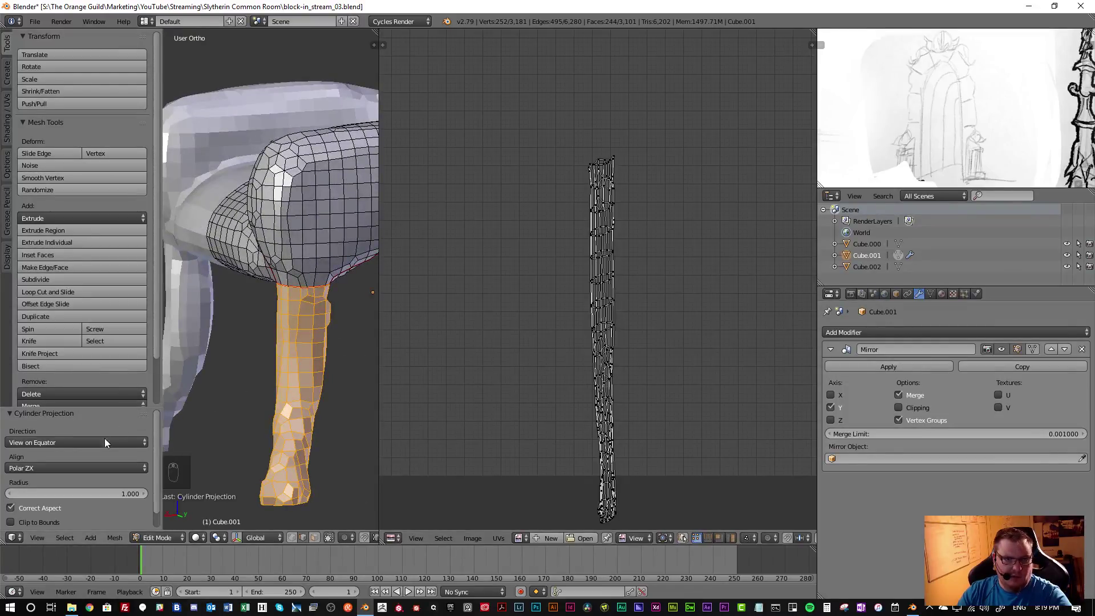
middle_click_drag(328, 374, 318, 365)
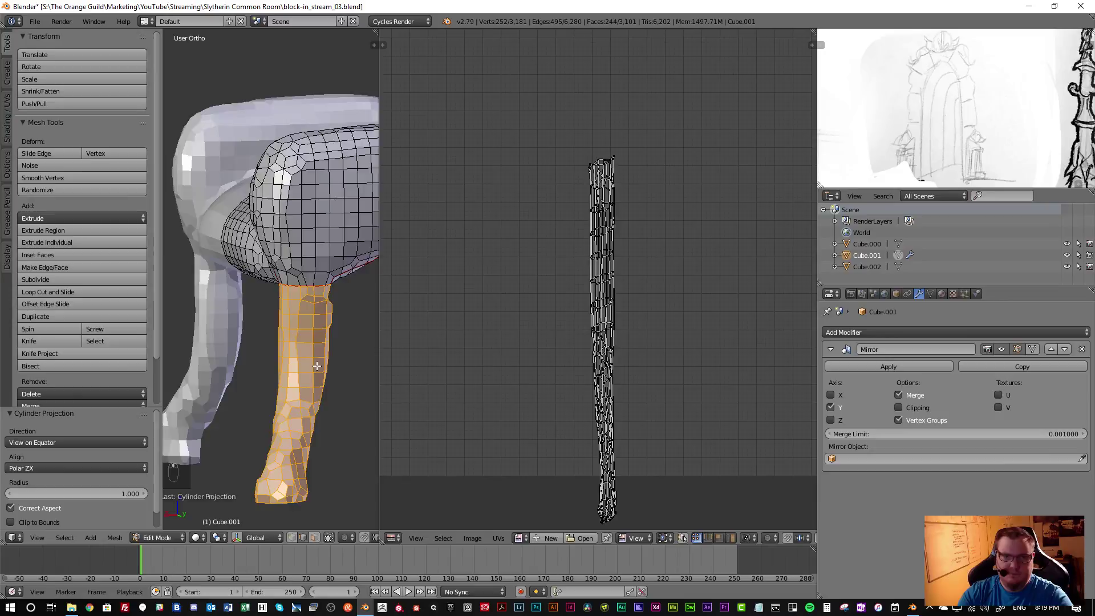
key("KP_3")
scroll(317, 366, "down", 5)
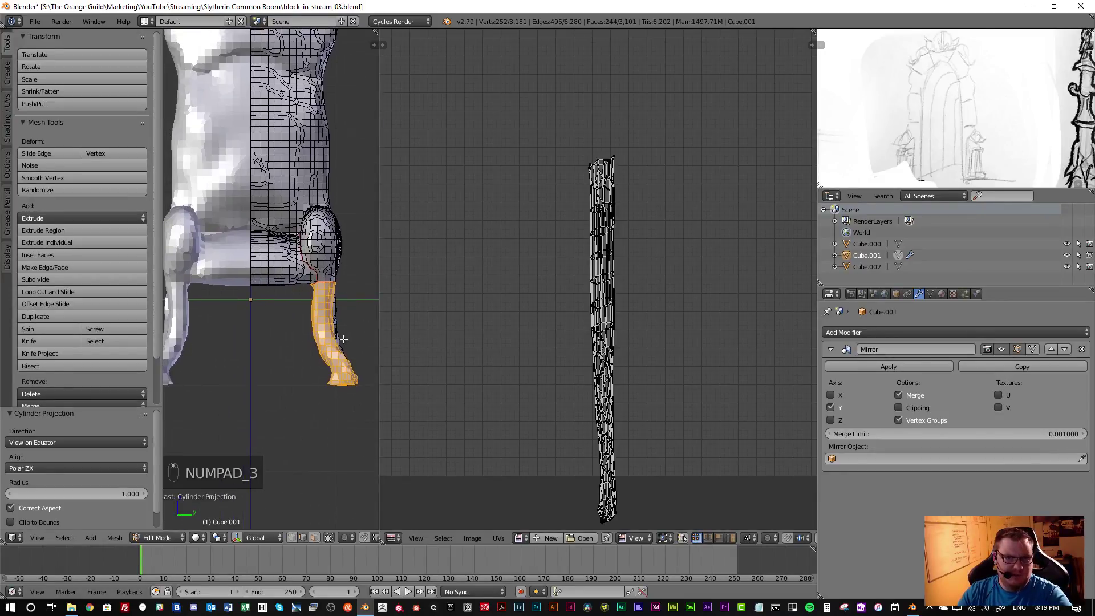
key("u")
left_click(299, 359)
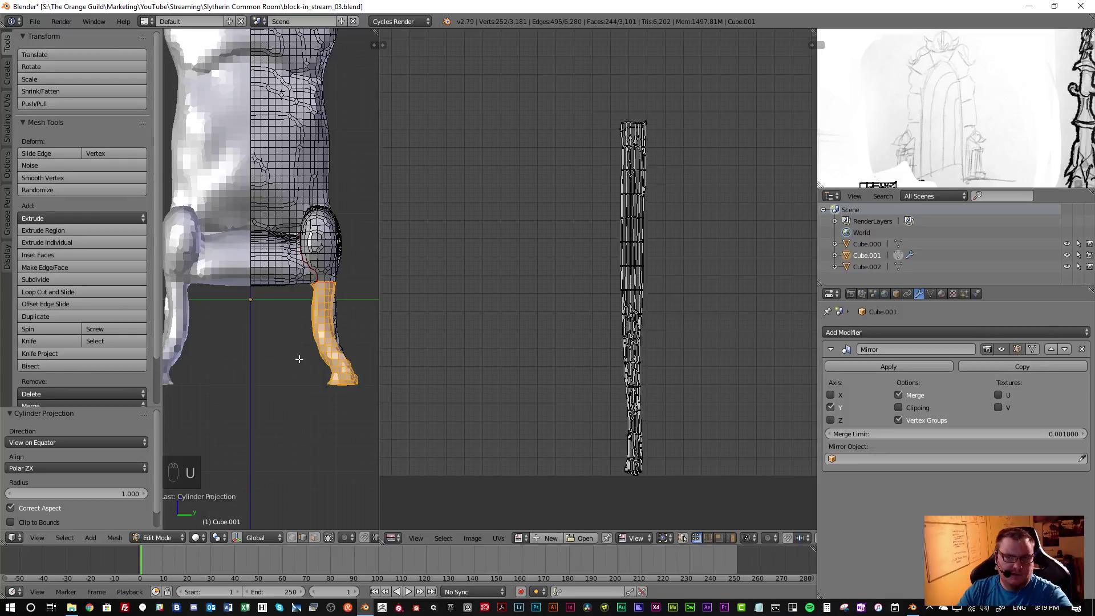
Redo the front leg's cylinder projection from the front orthographic view
key("KP_3")
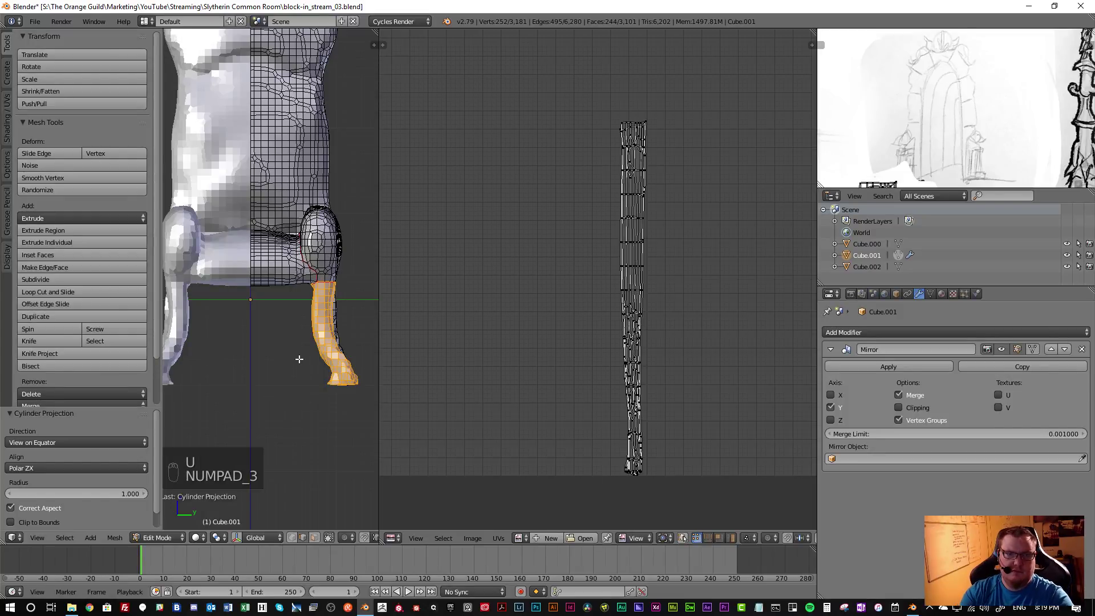
key("KP_1")
key("u")
left_click(299, 359)
Use edge selection to pick an edge just below the seam at the top of the front leg, and inspect the leg down to its foot
middle_click_drag(318, 360, 319, 308)
key("ctrl+Tab")
left_click(292, 314)
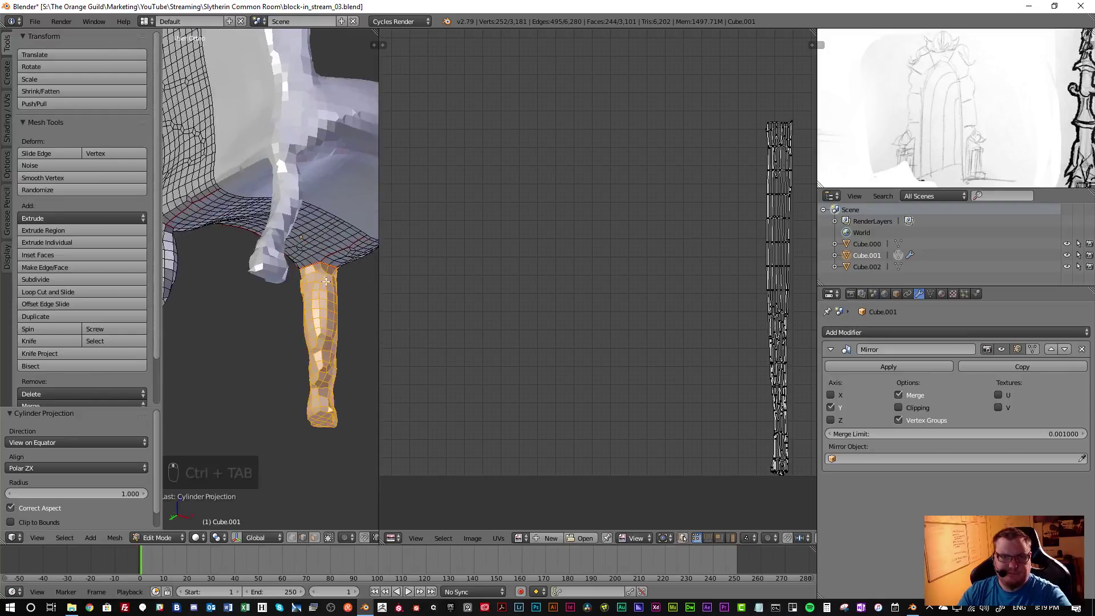
scroll(294, 257, "up", 5)
right_click(289, 251)
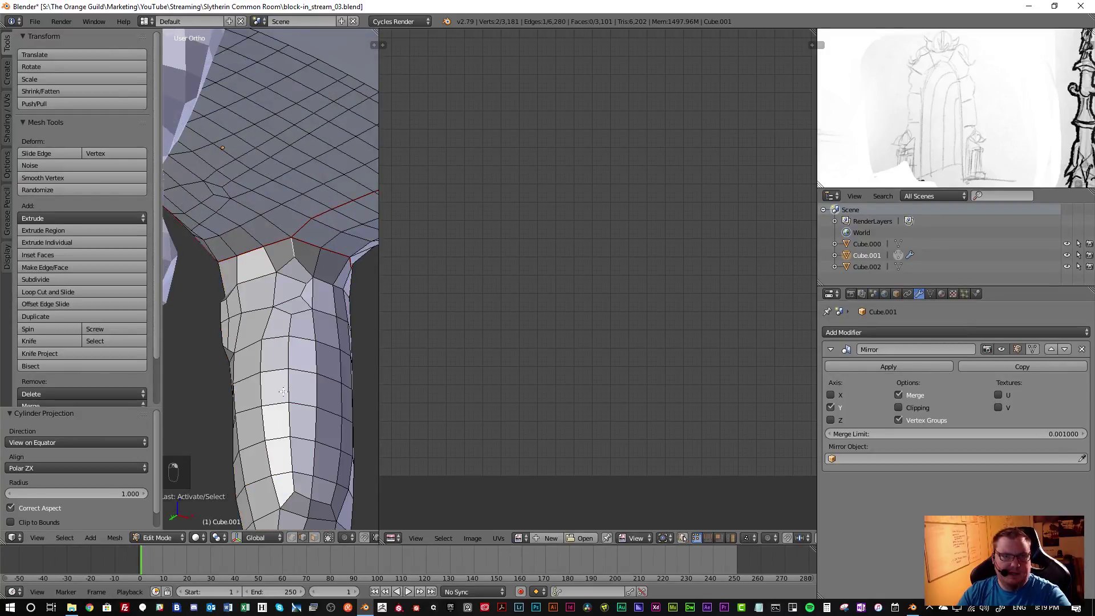
scroll(285, 387, "down", 4)
middle_click_drag(285, 387, 283, 258, "shift")
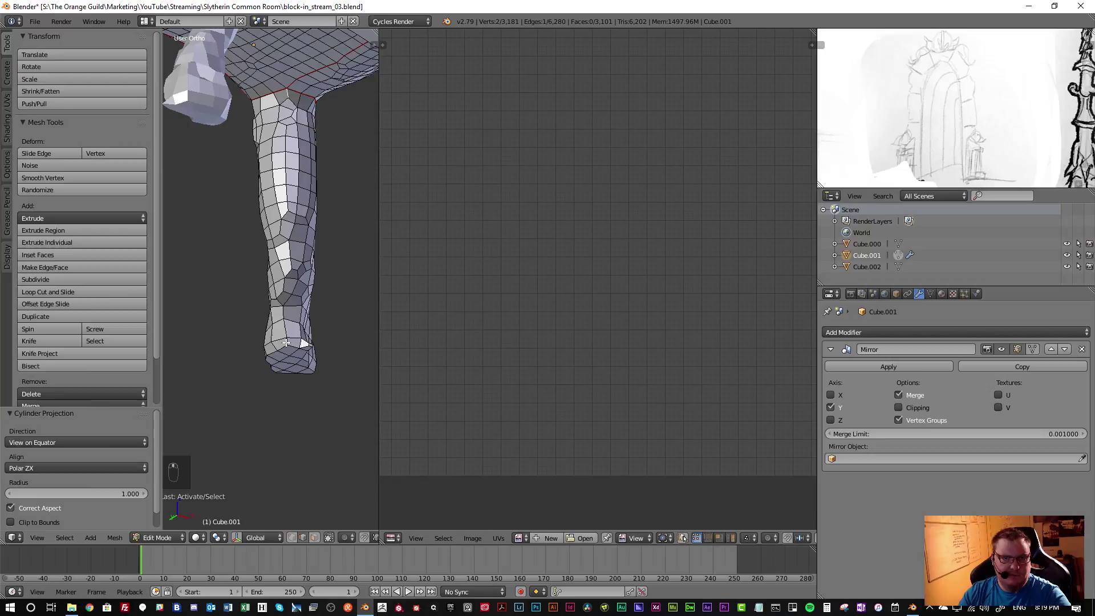
middle_click_drag(292, 343, 371, 325)
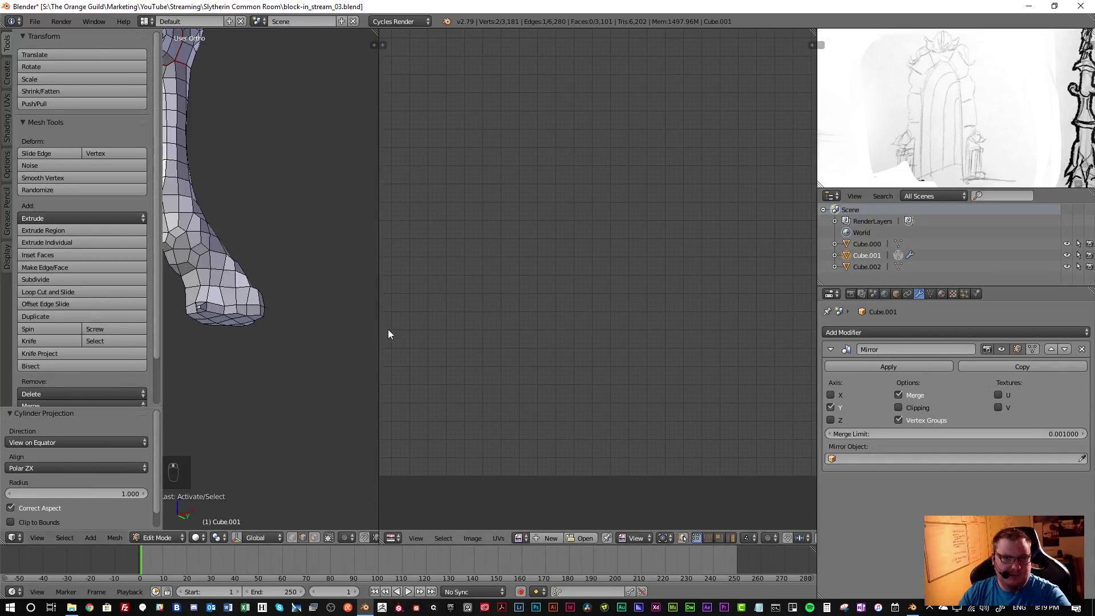
middle_click_drag(228, 325, 272, 318)
Mark the edge loop around the sole of the front leg's foot as a seam
key("a")
key("a")
key("a")
key("a")
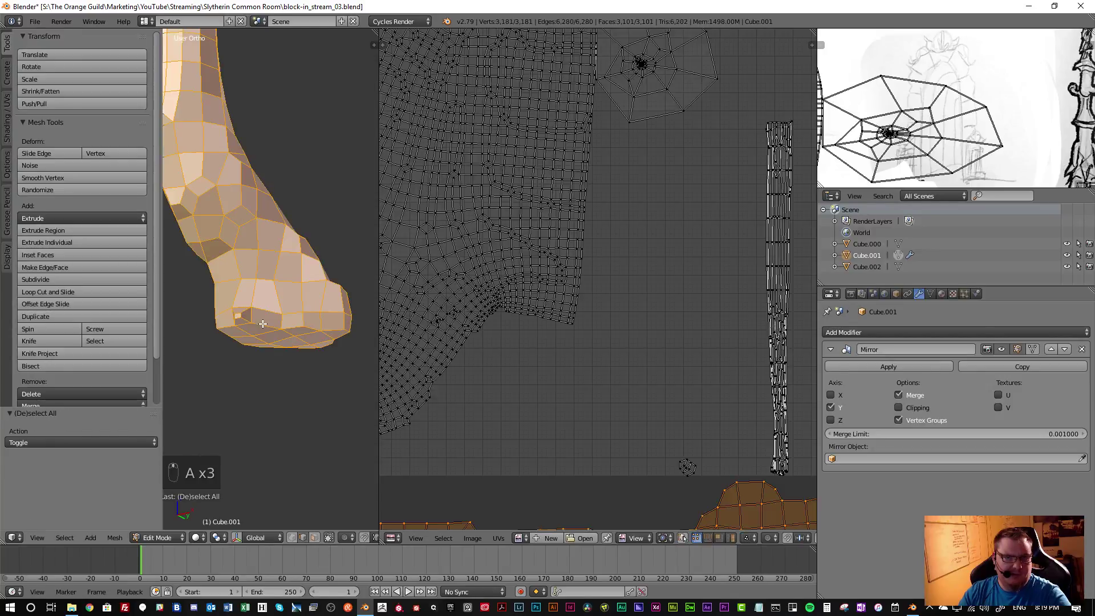
middle_click_drag(262, 323, 282, 311)
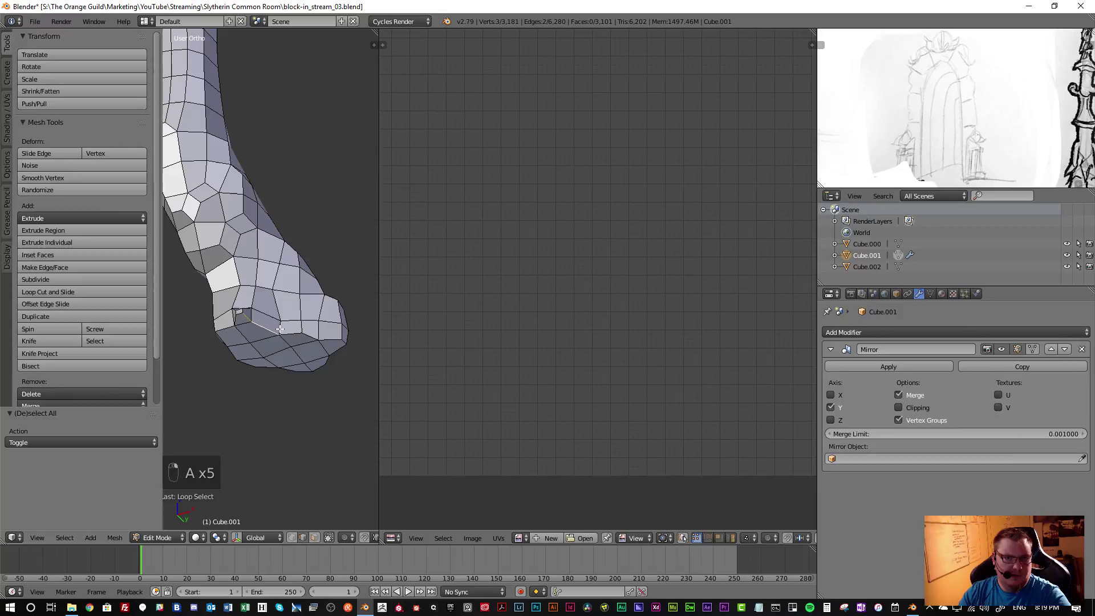
key("ctrl+z")
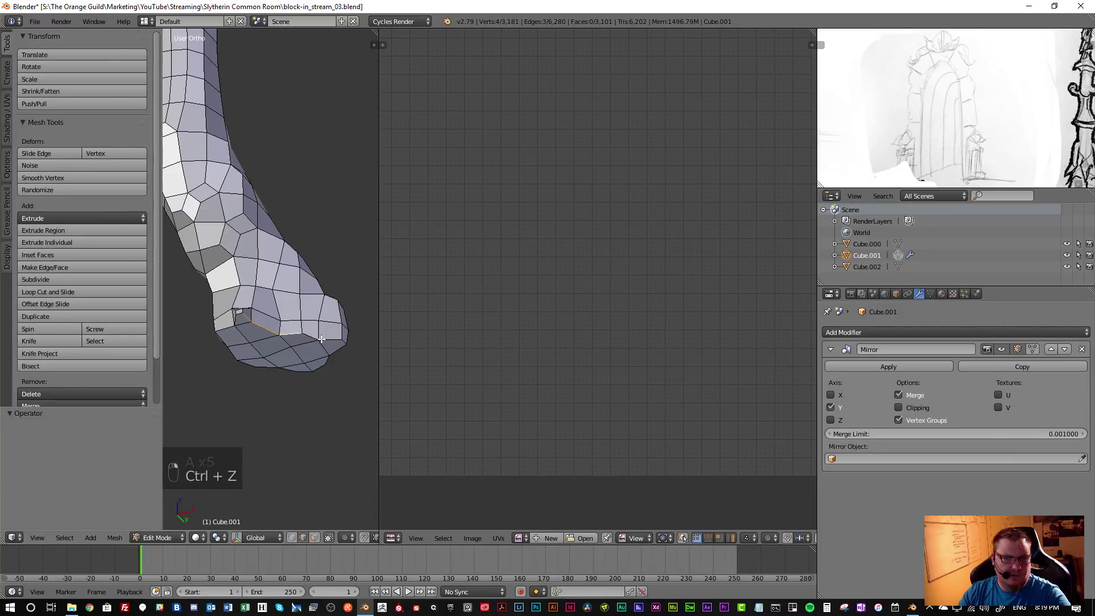
middle_click_drag(309, 334, 367, 374)
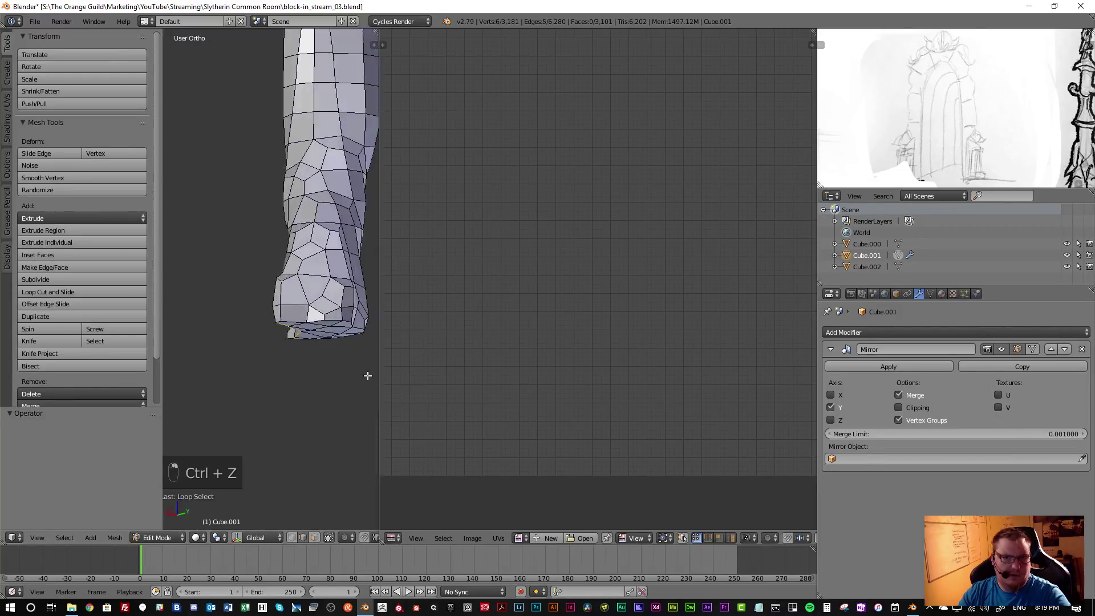
scroll(368, 313, "up", 2)
right_click(221, 324, "shift")
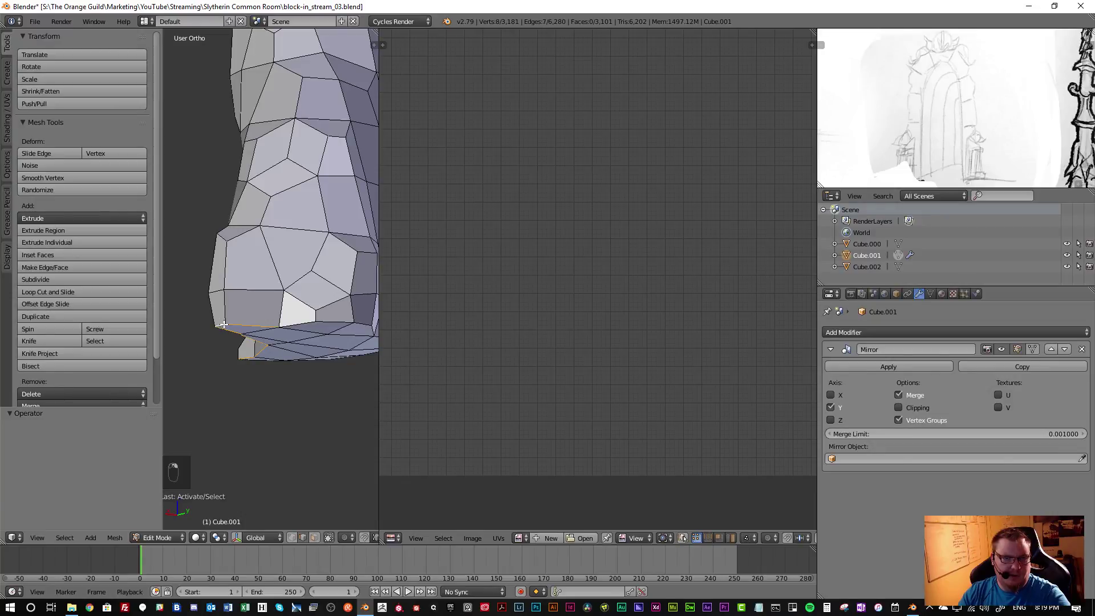
right_click(339, 320, "alt+shift")
middle_click_drag(353, 321, 301, 302)
right_click(346, 295, "shift")
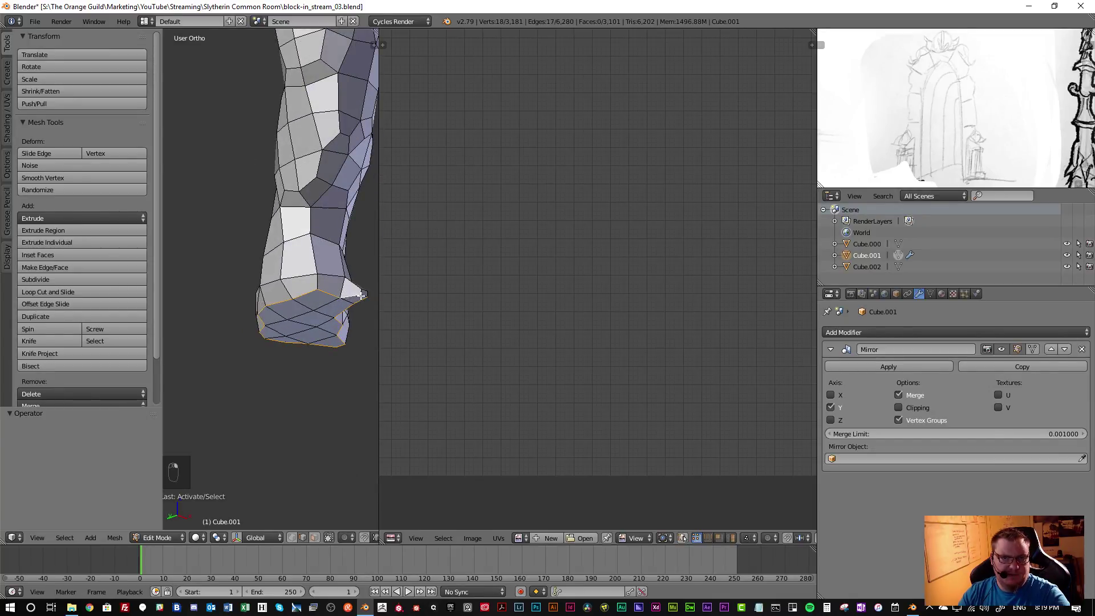
scroll(342, 296, "up", 5)
right_click(331, 290, "shift")
middle_click_drag(331, 290, 281, 348)
key("ctrl+e")
left_click(303, 312)
Select the foot's sole faces up to the surrounding seam and unwrap them
scroll(291, 316, "down", 5)
scroll(283, 299, "up", 3)
scroll(283, 299, "up", 5)
key("a")
key("l")
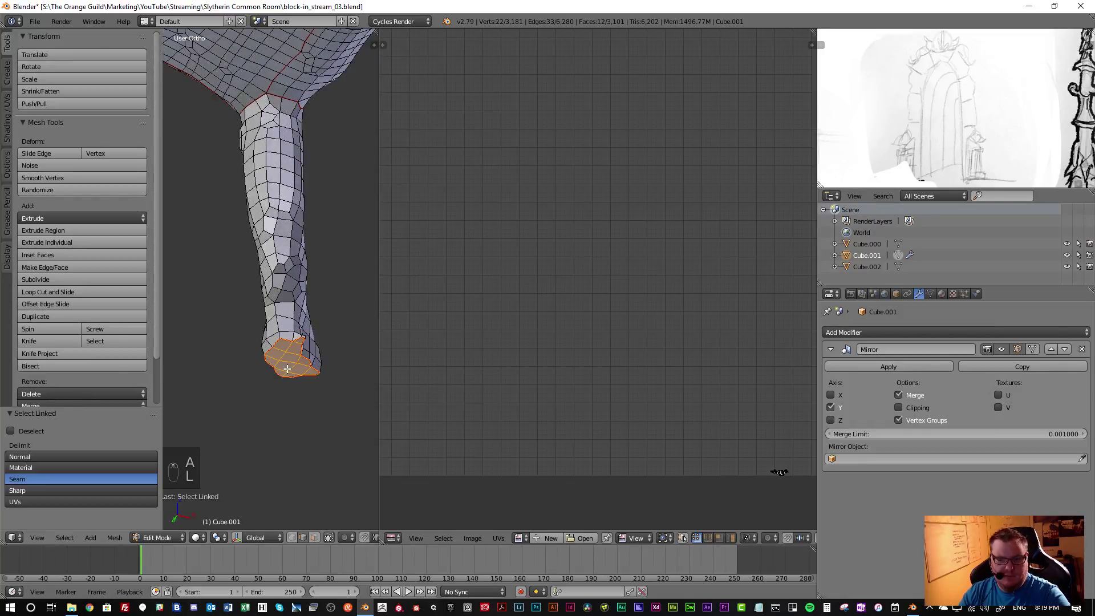
key("u")
left_click(259, 308)
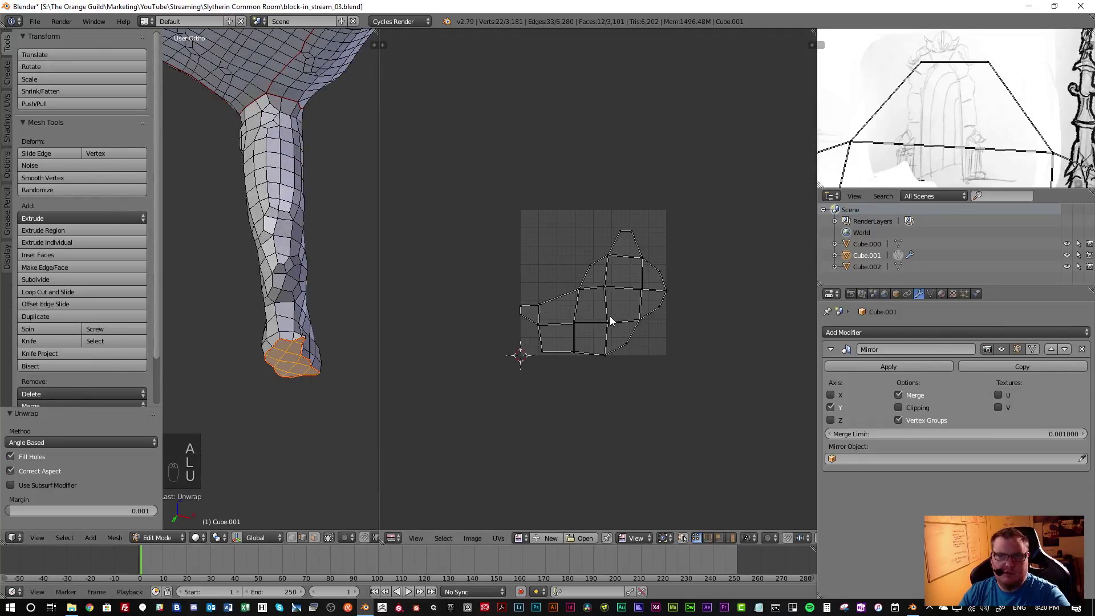
Move the sole's UV island outside the UV square and scale it down
key("a")
key("g")
left_click(497, 267)
key("s")
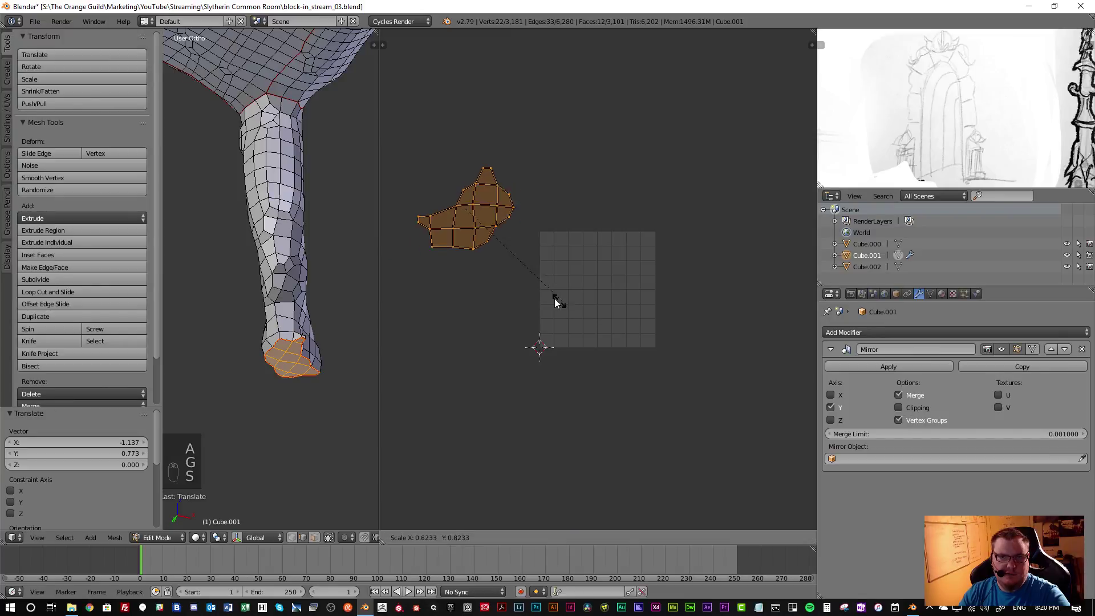
left_click(496, 261)
Select the front leg's faces up to the seams and split them from the rest of the mesh
key("a")
key("l")
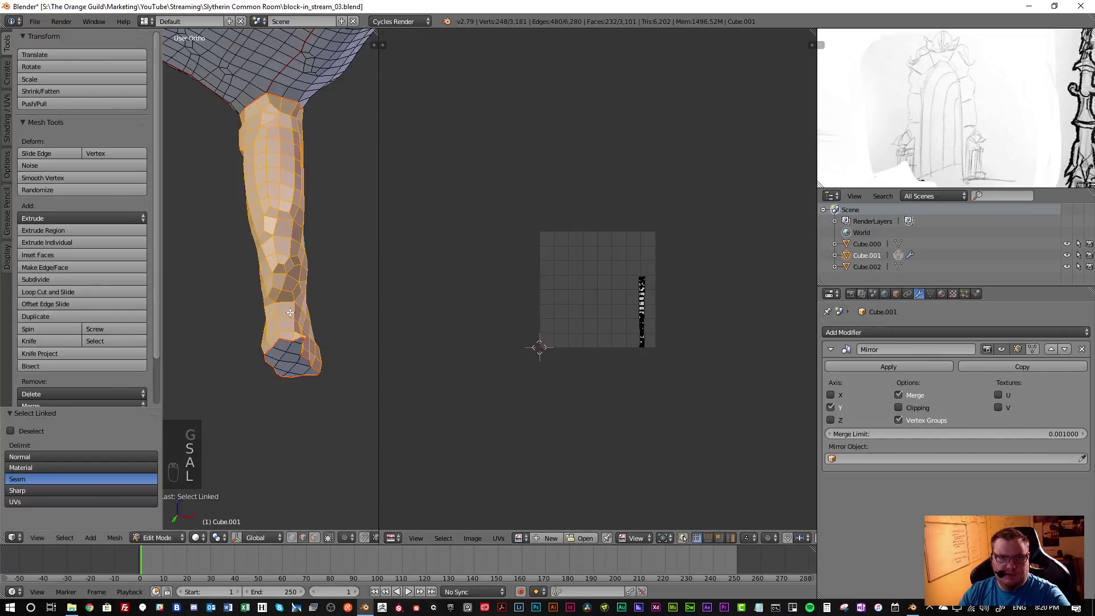
middle_click_drag(285, 309, 284, 343)
key("y")
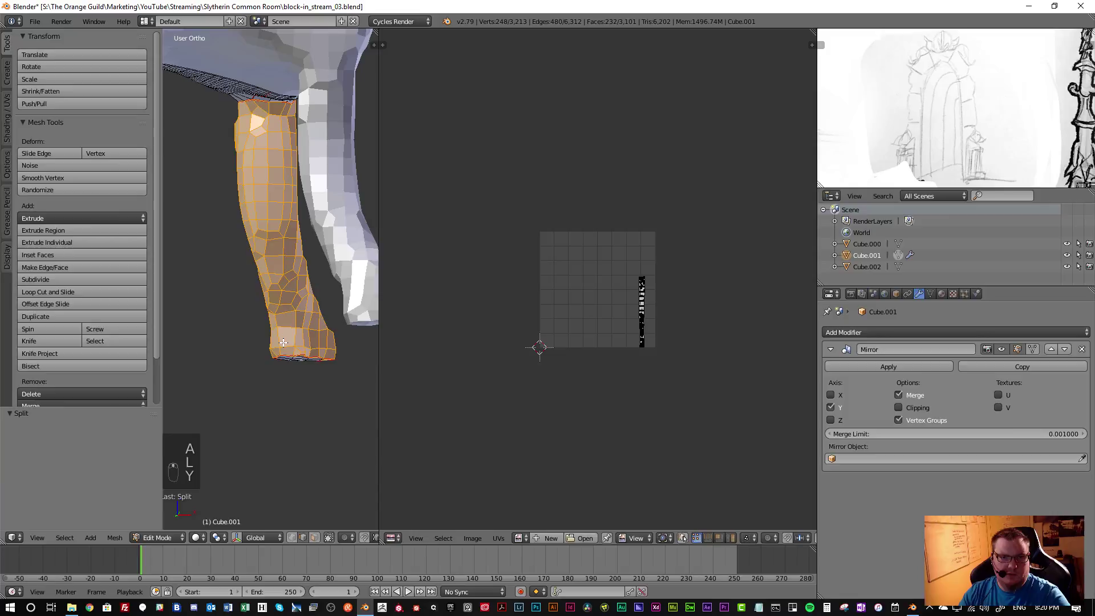
key("Escape")
Try a plain unwrap of the split leg, followed by a cylinder projection from the side
middle_click_drag(317, 367, 199, 332)
key("KP_3")
mouse_move(281, 307)
middle_mouse_down()
mouse_move(207, 294)
mouse_move(297, 298)
middle_mouse_up()
key("u")
key("u")
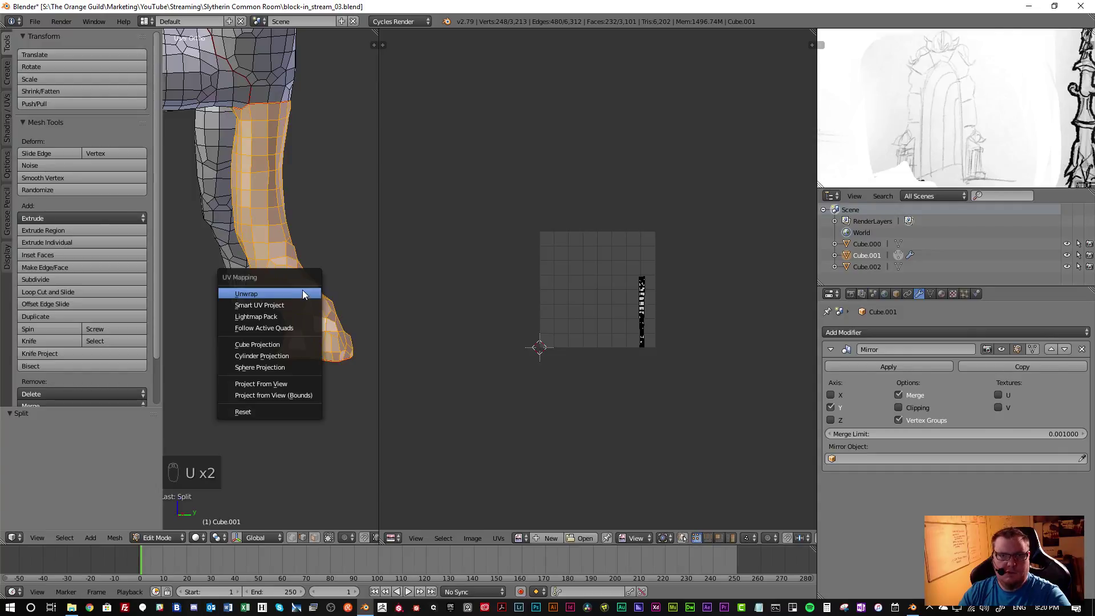
left_click(303, 295)
key("u")
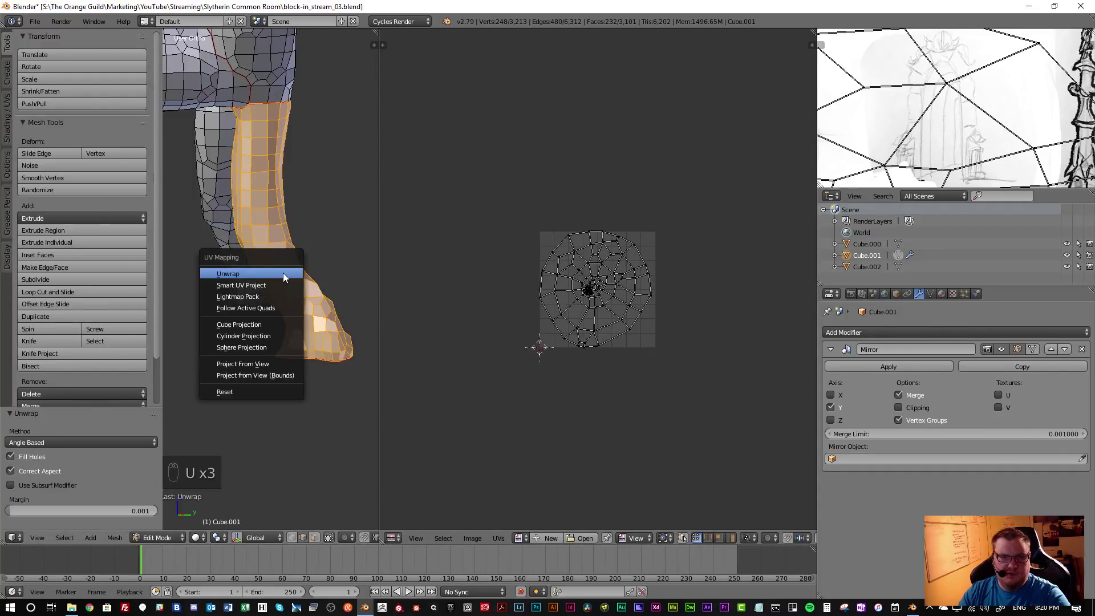
left_click(281, 335)
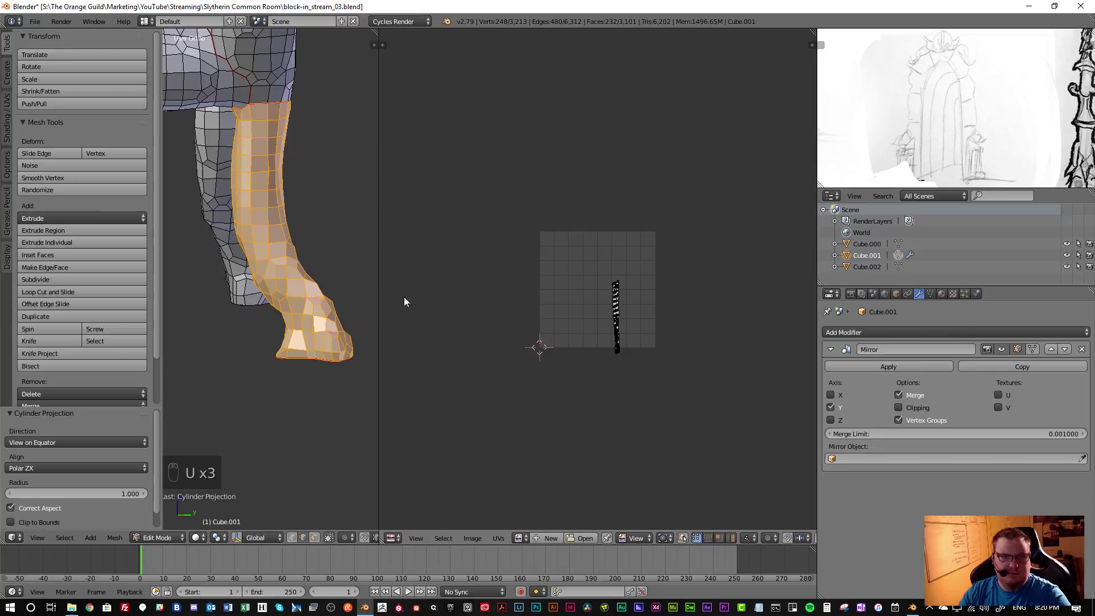
Try the leg's cylinder projection from the front view with the View on Poles and Align to Object directions
key("KP_1")
key("u")
left_click(204, 320)
left_click(45, 443)
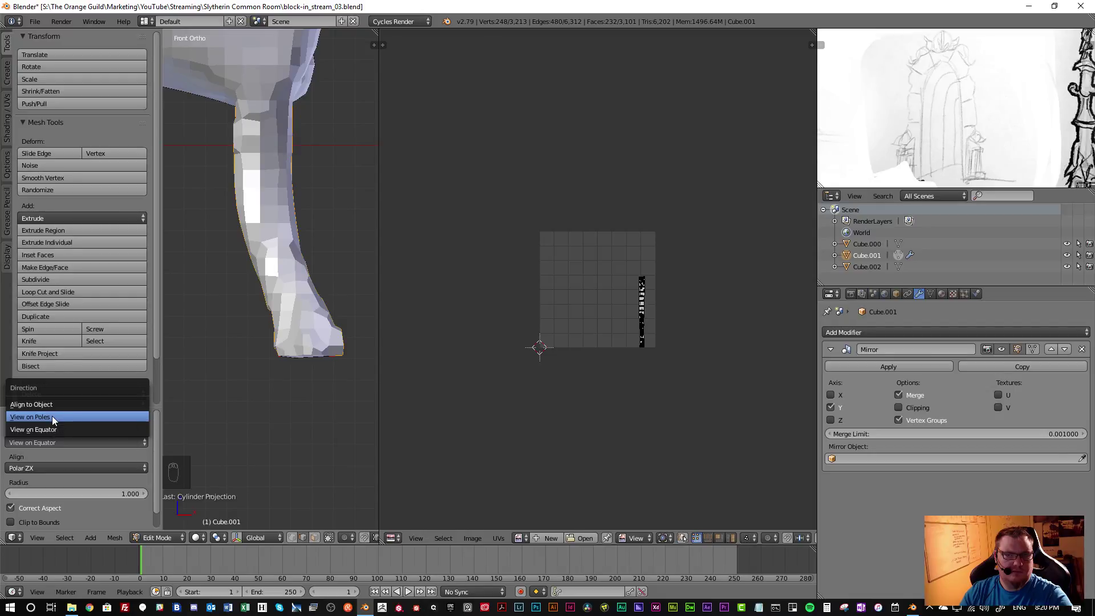
left_click(52, 416)
scroll(570, 367, "up", 4)
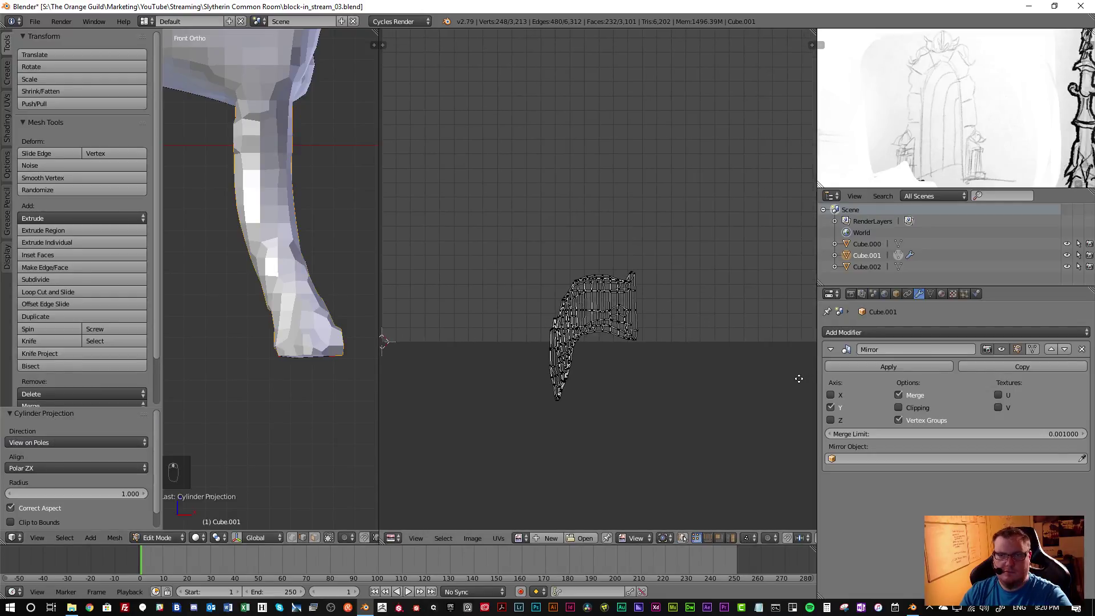
left_click(81, 443)
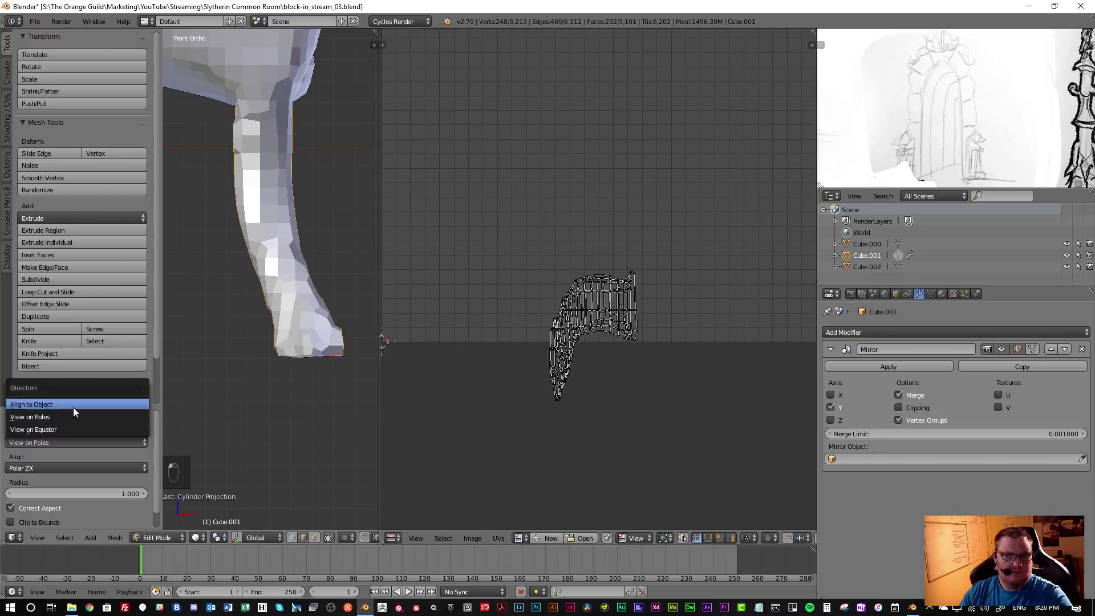
left_click(73, 407)
Repeat the leg's cylinder projection from the right orthographic view with the Align to Object direction
key("KP_3")
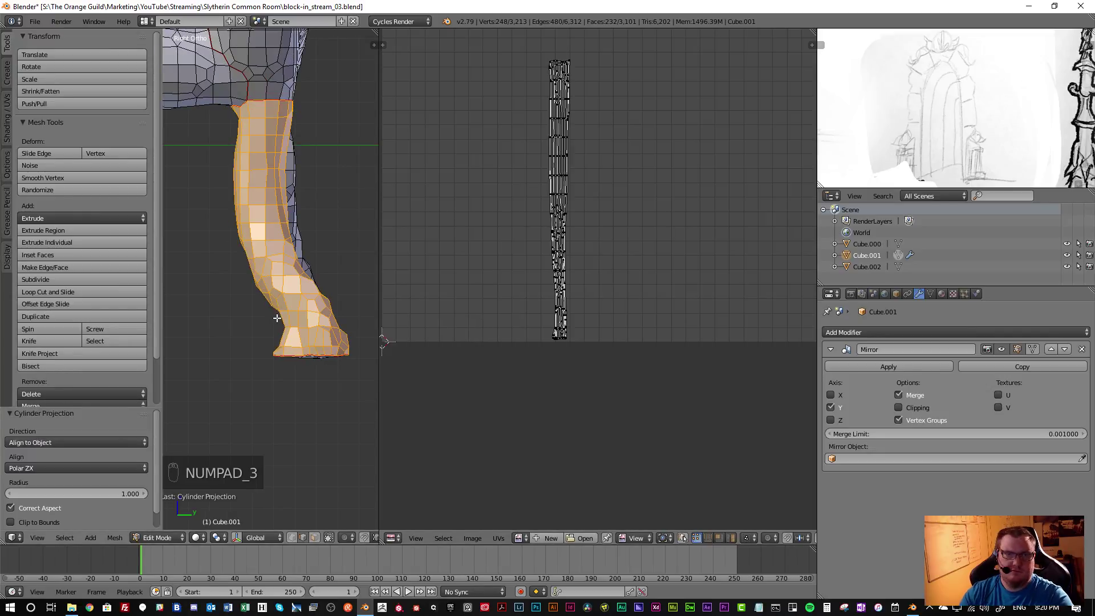
key("u")
key("u")
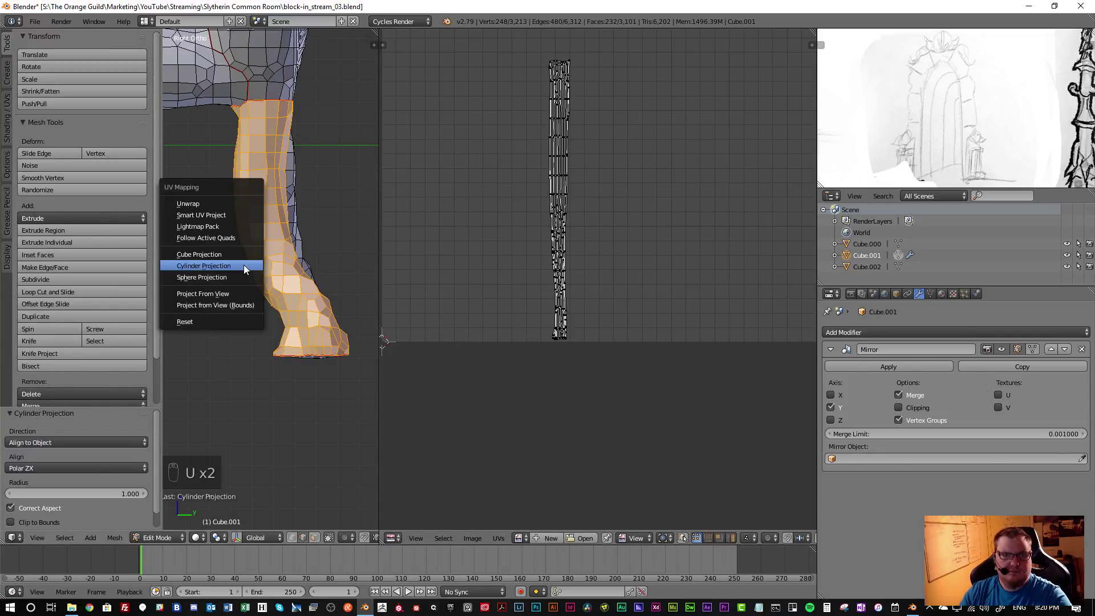
left_click(244, 264)
Select the edge path up the length of the front leg, from the foot to the top seam, and mark it as a seam
middle_click_drag(278, 206, 248, 219)
right_click(279, 345)
scroll(279, 349, "up", 3)
scroll(277, 315, "down", 2)
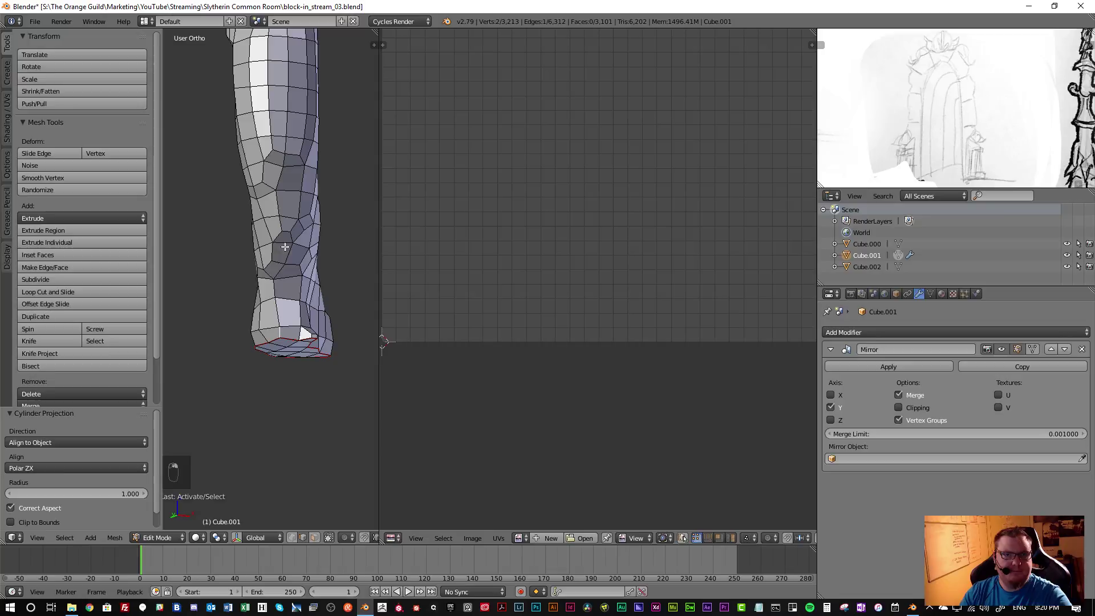
right_click(283, 267, "ctrl")
right_click(280, 200, "ctrl")
scroll(286, 127, "down", 3, "shift")
scroll(291, 106, "down", 2)
scroll(285, 109, "up", 2)
right_click(282, 120, "ctrl")
scroll(278, 114, "up", 2)
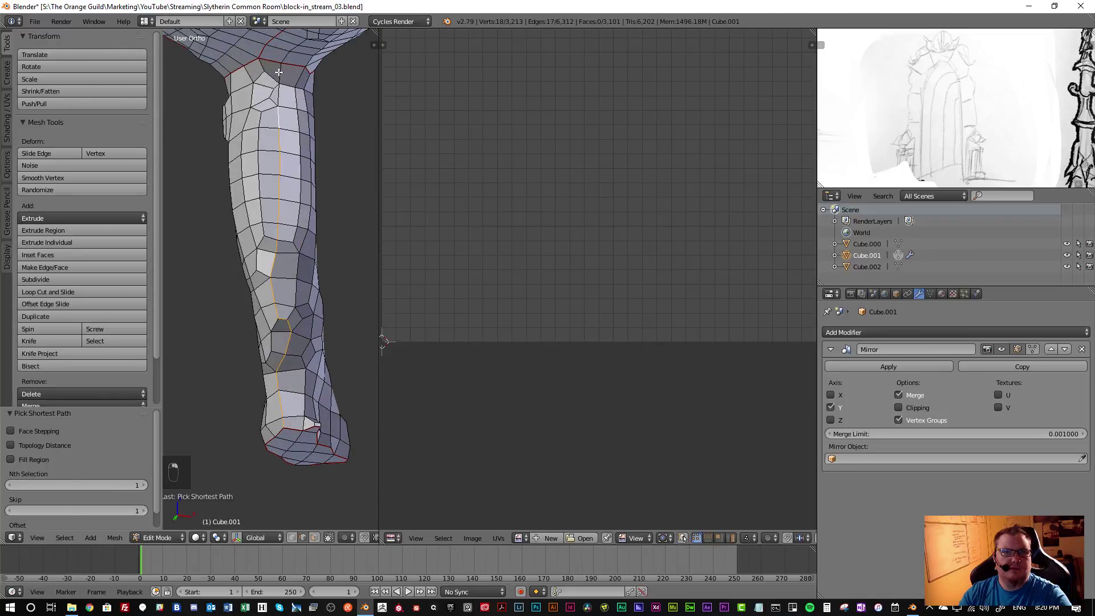
key("ctrl+e")
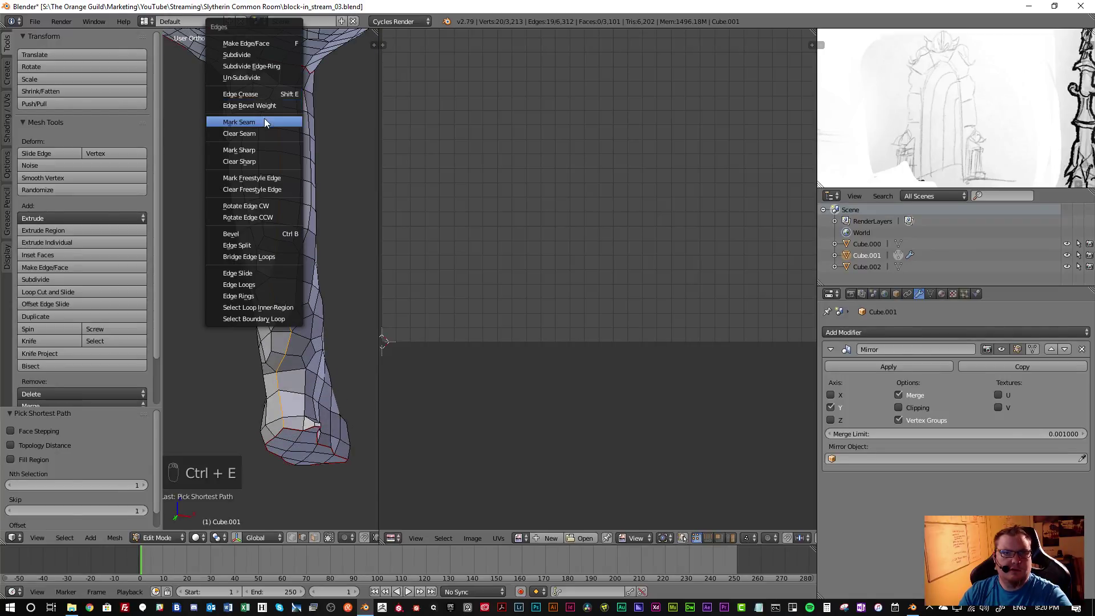
left_click(283, 118)
Select the whole leg section between its top and foot seams and unwrap it
key("a")
key("l")
scroll(298, 175, "down", 2)
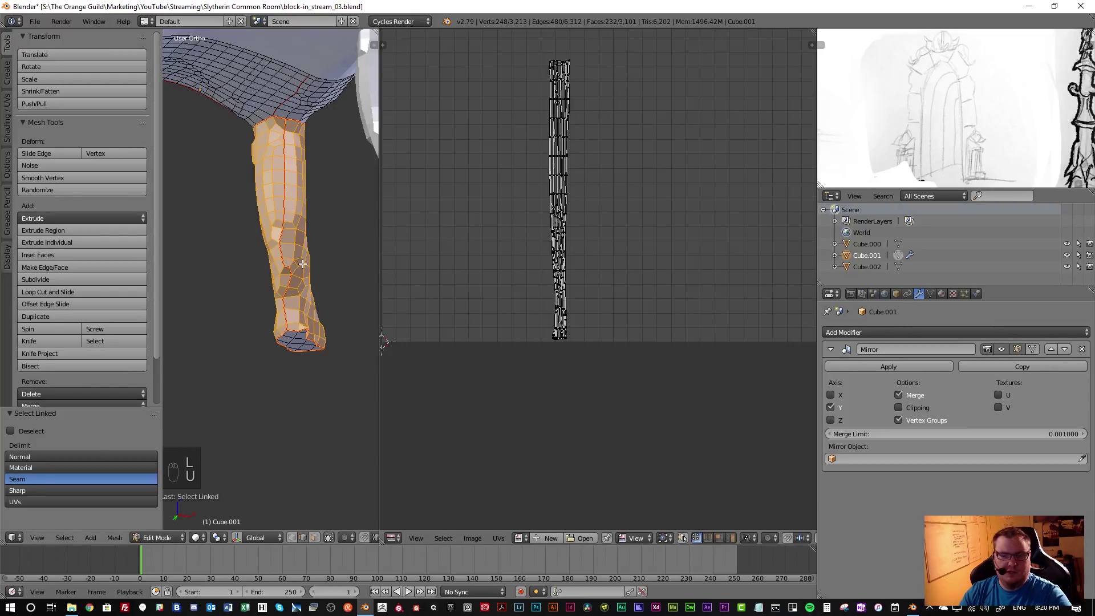
key("u")
key("u")
left_click(324, 210)
scroll(618, 262, "down", 5)
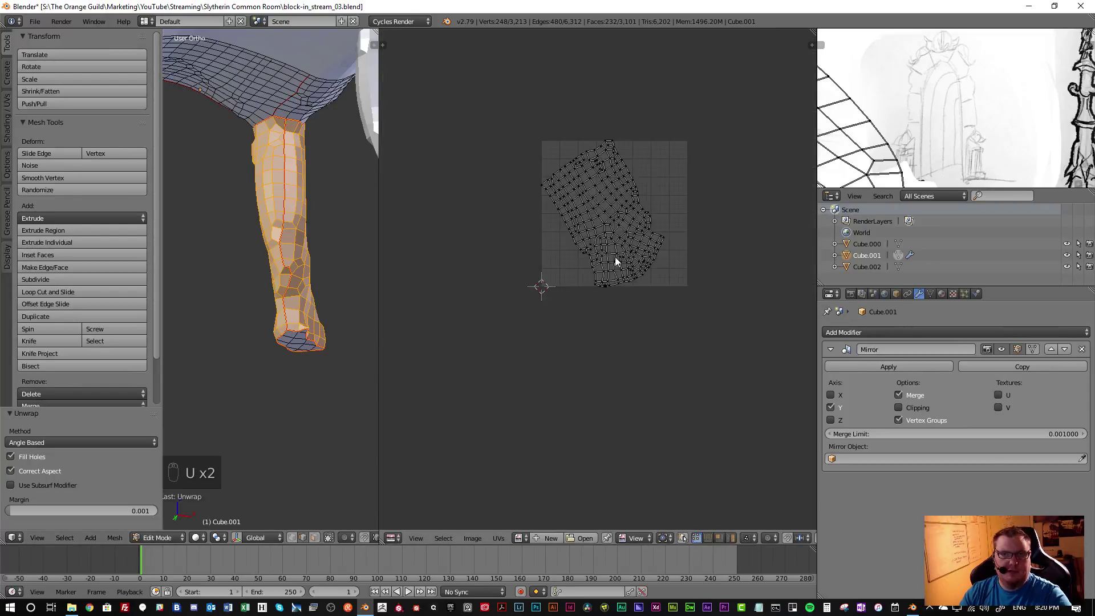
Rotate the leg's UV island upright by about 29.1° and move it outside the UV square
key("a")
key("r")
left_click(641, 296)
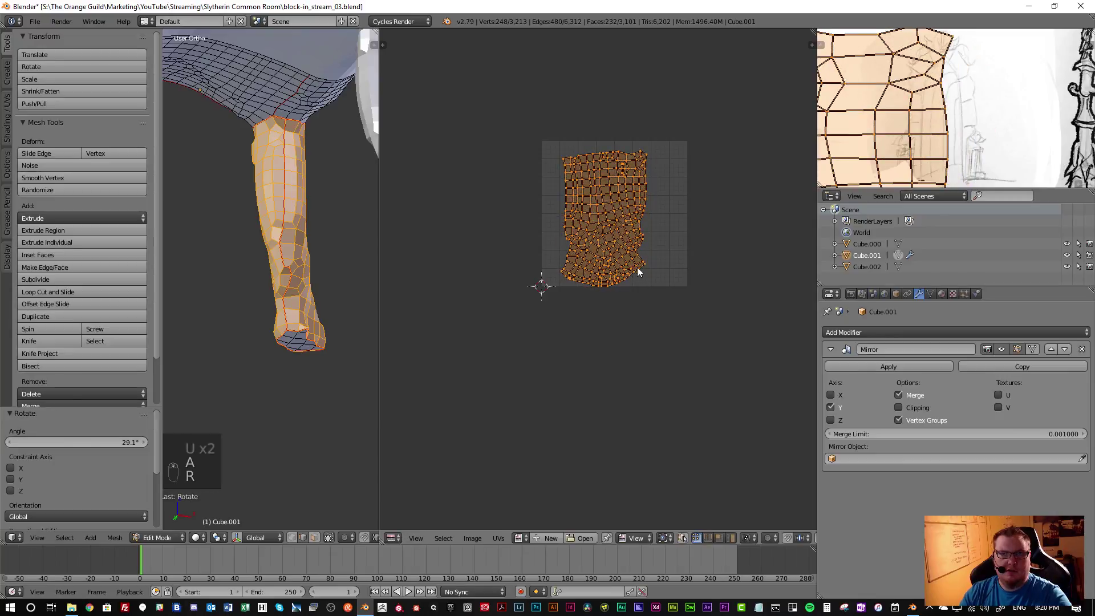
key("g")
left_click(512, 269)
scroll(553, 267, "down", 3)
Select the entire mesh to review the layout of all its UV islands
key("a")
key("a")
key("a")
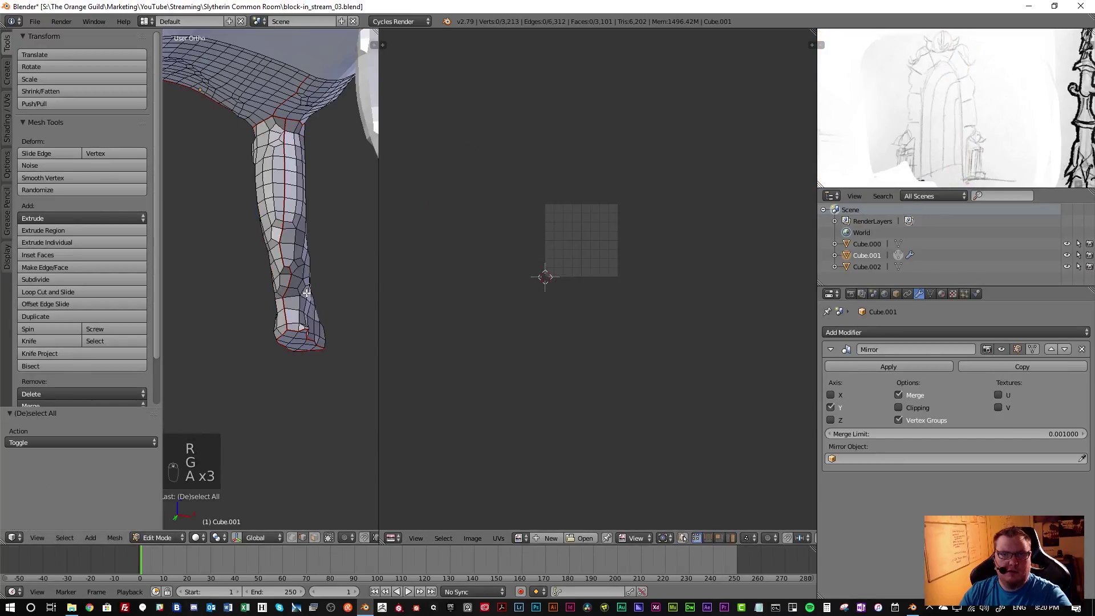
key("a")
scroll(527, 270, "up", 3)
scroll(528, 226, "down", 2)
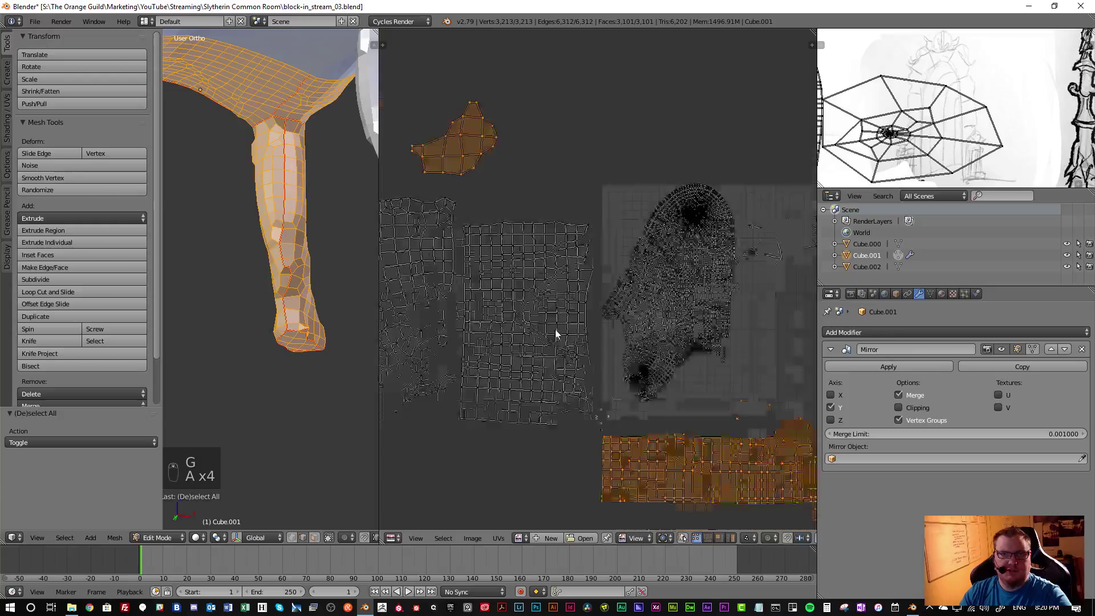
middle_click_drag(626, 383, 562, 317)
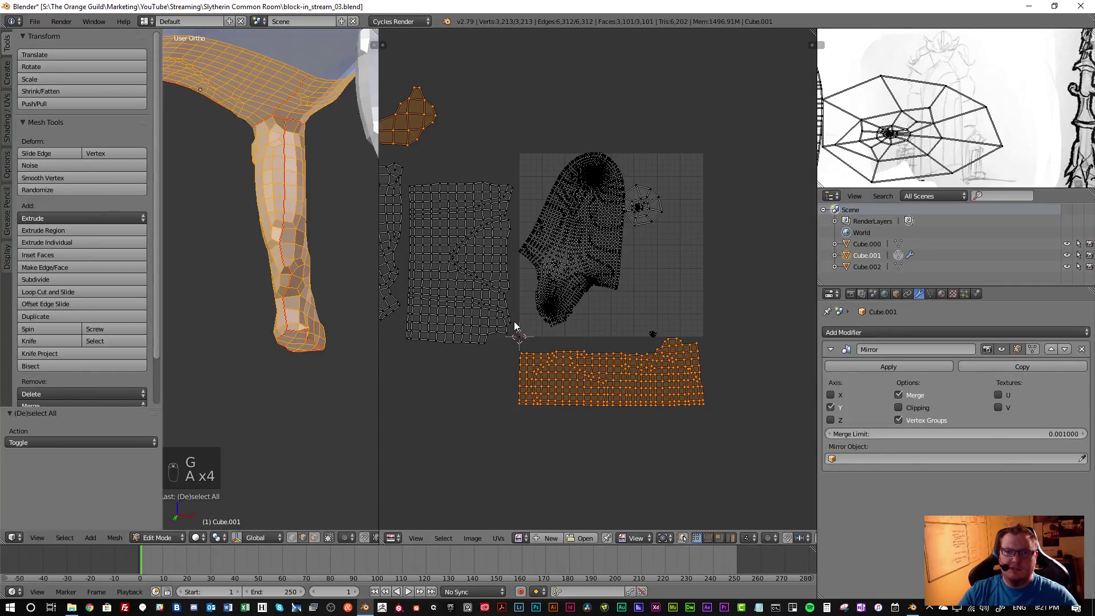
Examine the chair's seat, legs, armrest and back from several angles and compare them with the UV islands
scroll(272, 239, "down", 4)
middle_click_drag(285, 235, 263, 284)
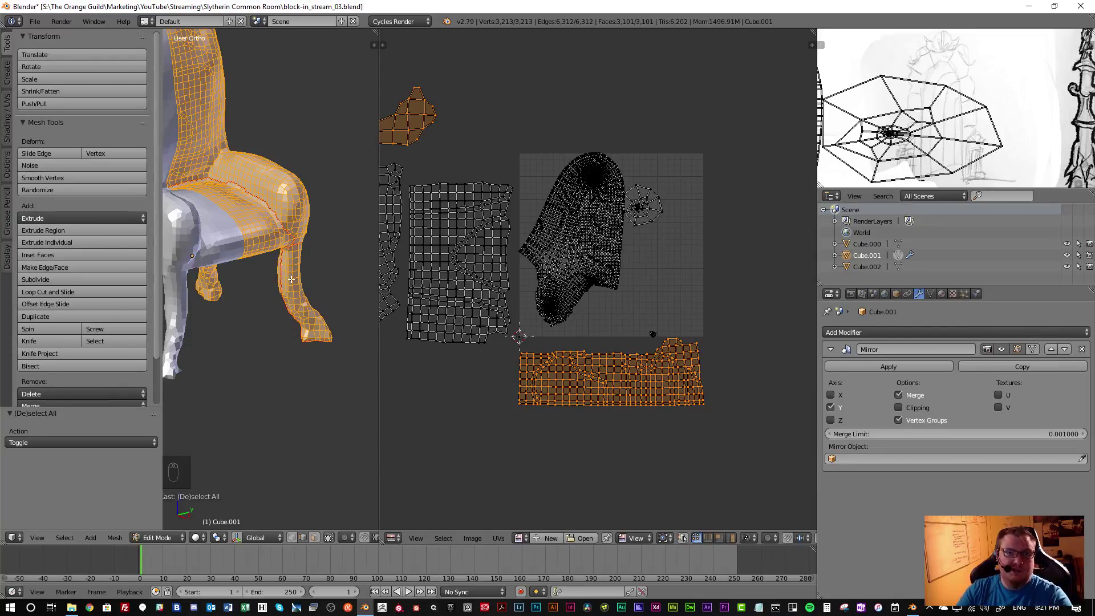
middle_click_drag(292, 249, 291, 275)
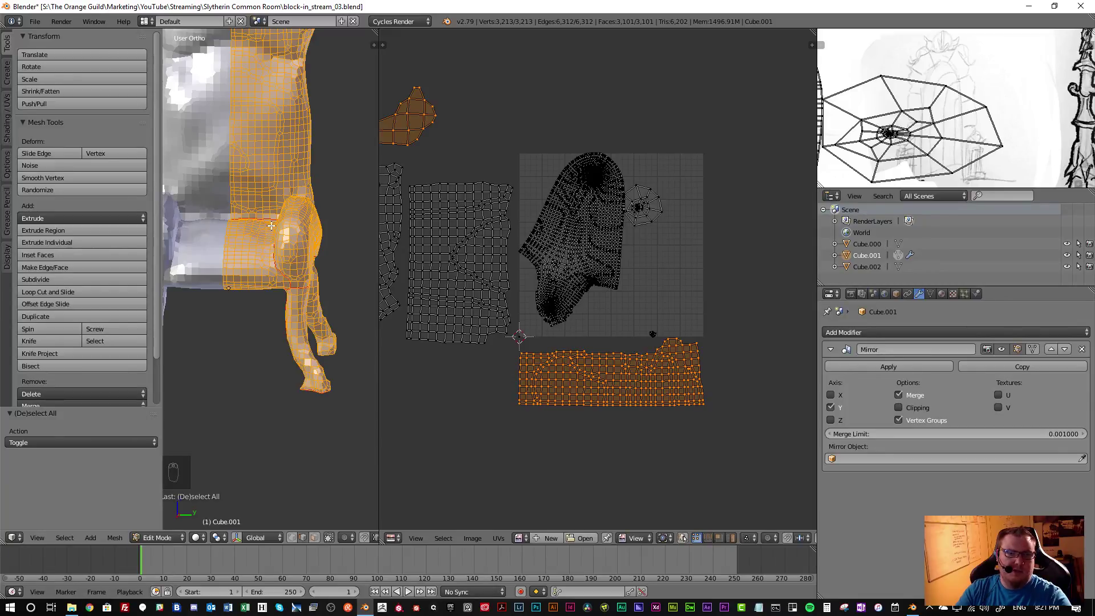
scroll(286, 285, "up", 4)
middle_click_drag(298, 295, 164, 299)
scroll(298, 300, "down", 4)
scroll(384, 294, "up", 1)
scroll(337, 298, "up", 3)
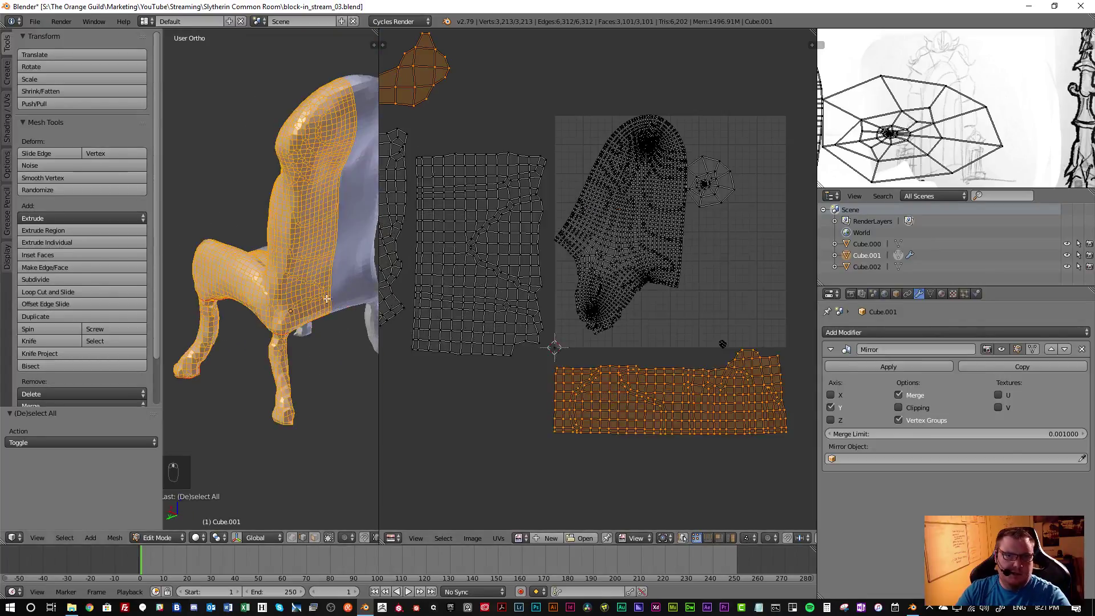
scroll(290, 290, "down", 2)
scroll(548, 313, "down", 2)
middle_click_drag(547, 313, 578, 318)
scroll(577, 318, "down", 1)
scroll(577, 317, "up", 1)
middle_click_drag(322, 315, 260, 396)
scroll(315, 265, "up", 4)
scroll(286, 307, "down", 5)
scroll(345, 296, "up", 5)
Try picking an edge path along the crease between the backrest and the armrest
key("ctrl+Tab")
left_click(229, 446)
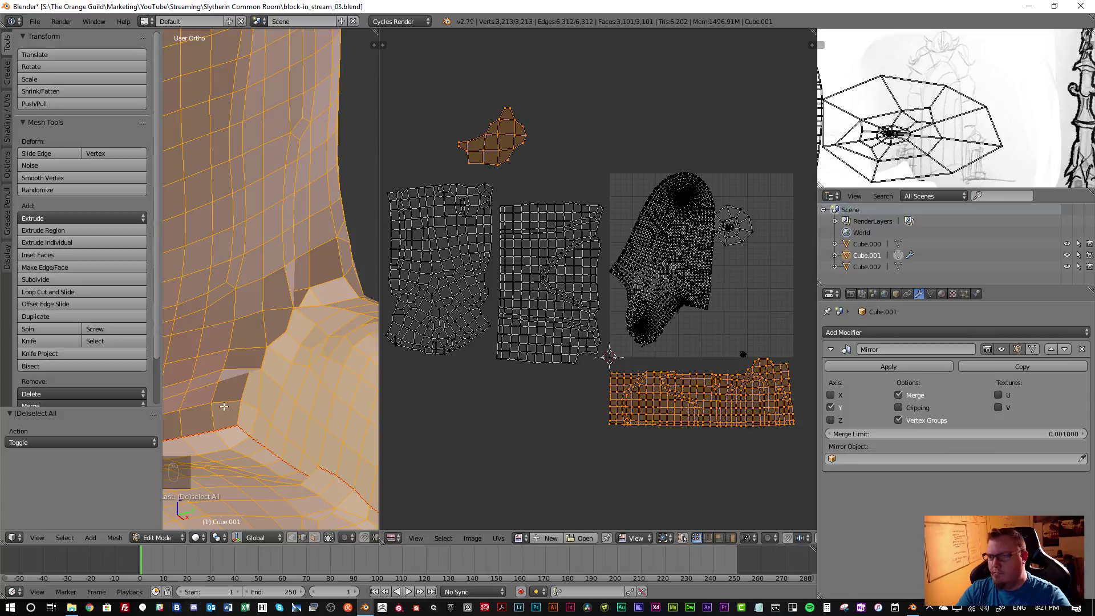
right_click(242, 413)
scroll(273, 344, "up", 5)
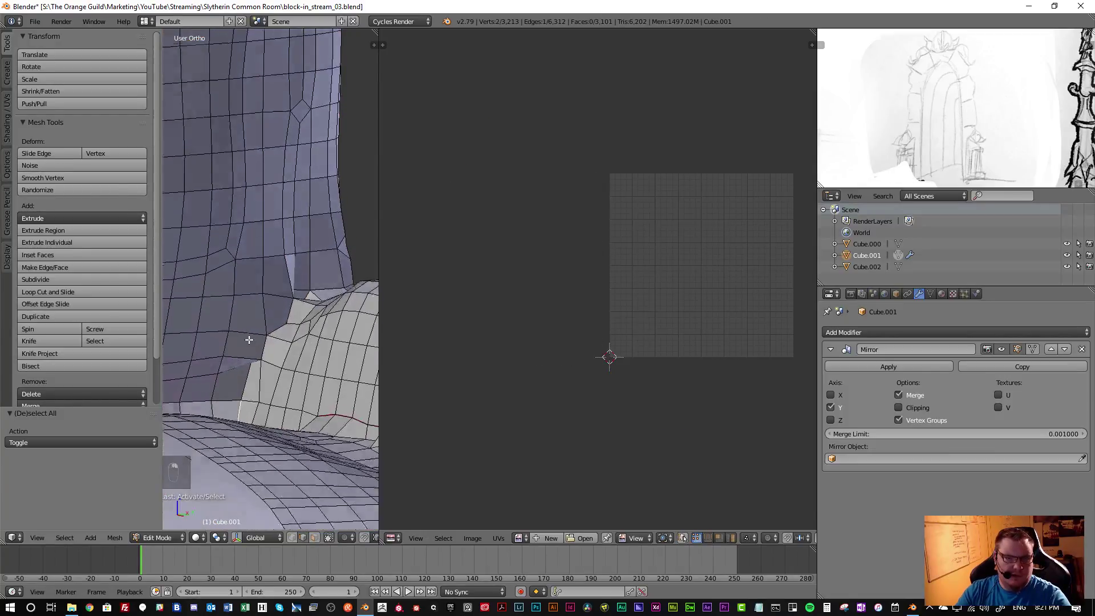
right_click(271, 337, "ctrl")
middle_click_drag(270, 337, 171, 356)
Switch to vertex selection and delete the messy vertices in the corner where the backrest meets the armrest
key("ctrl+Tab")
left_click(244, 344)
right_click(234, 354)
key("x")
left_click(279, 360)
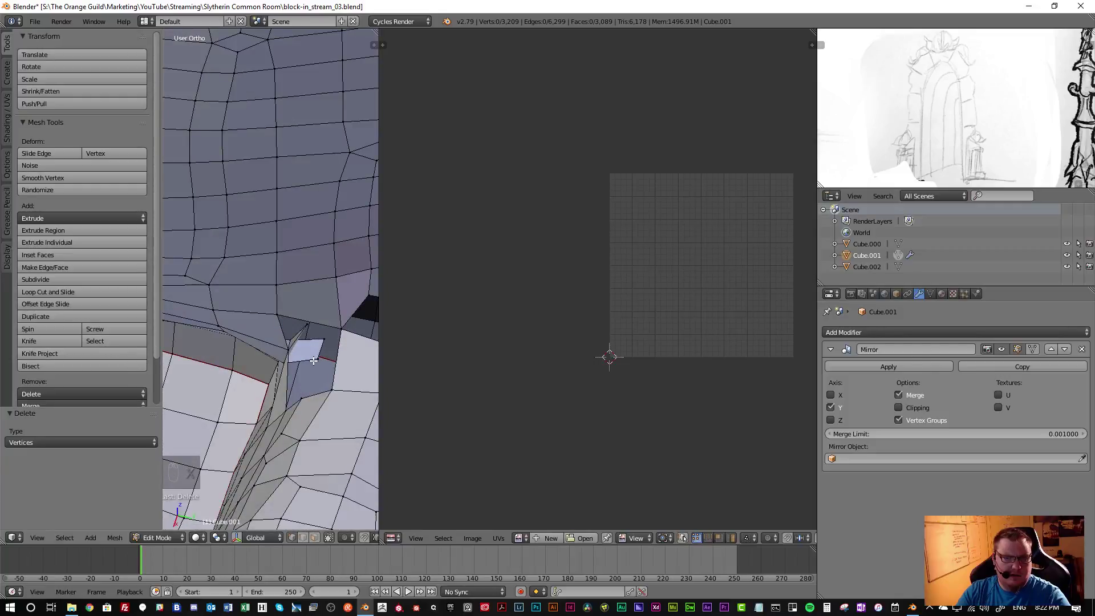
Delete the remaining stray vertices in the backrest and armrest corner and maximize the 3D view around the hole
key("x")
left_click(323, 336)
middle_click_drag(323, 337, 325, 313)
left_click(288, 330, "shift")
key("x")
left_click(226, 359)
middle_click_drag(225, 359, 191, 310)
key("shift+space")
middle_click_drag(367, 345, 419, 293)
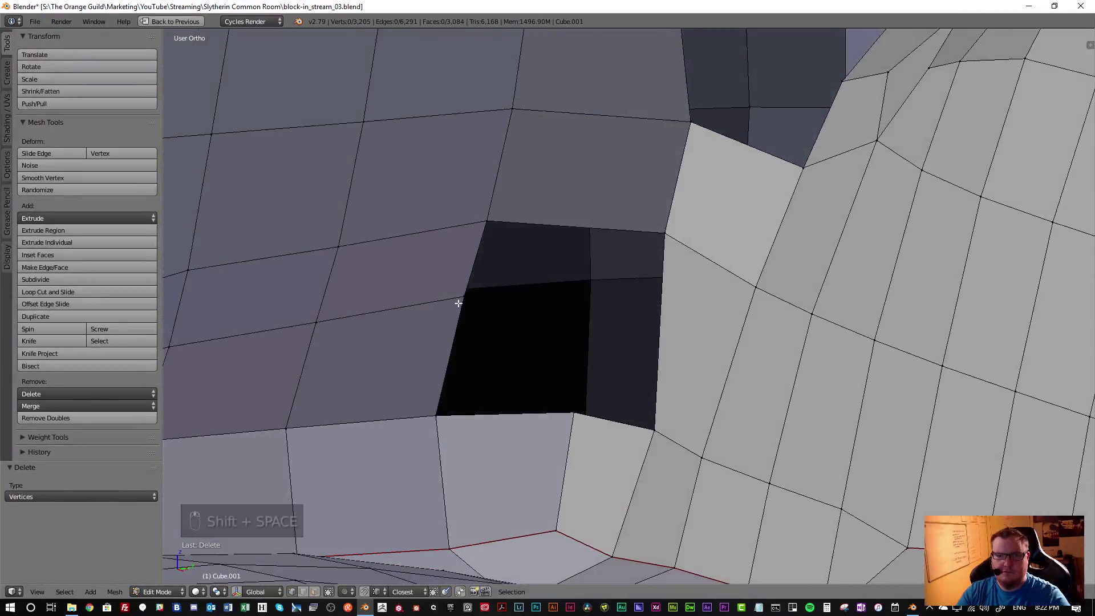
Extrude a vertex from the backrest side into the corner hole and fill the lower part with a new face
key("e")
left_click(584, 323)
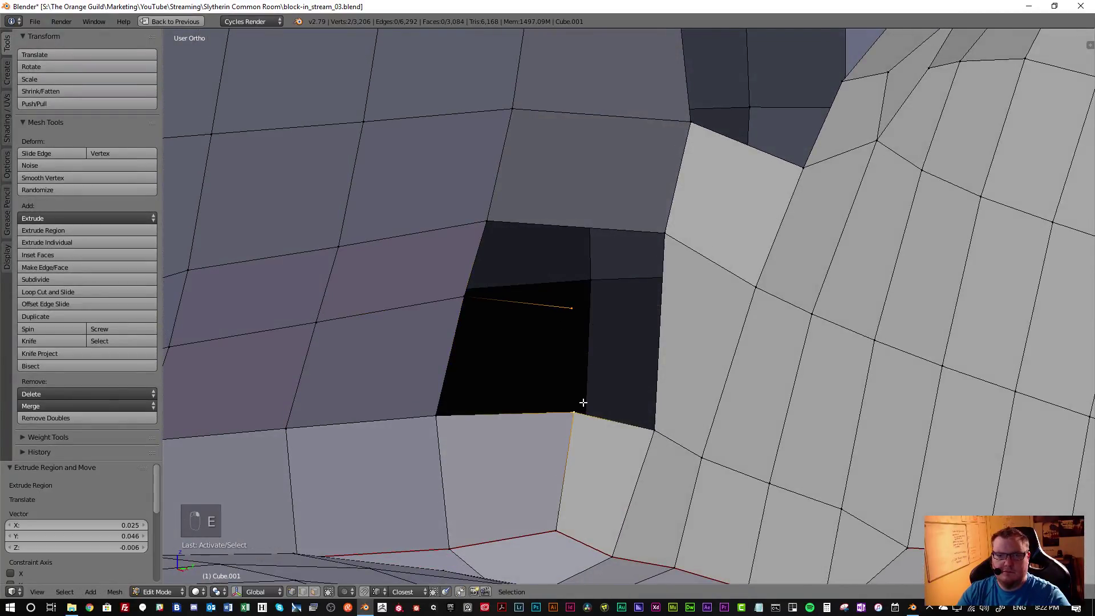
key("f")
key("f")
key("f")
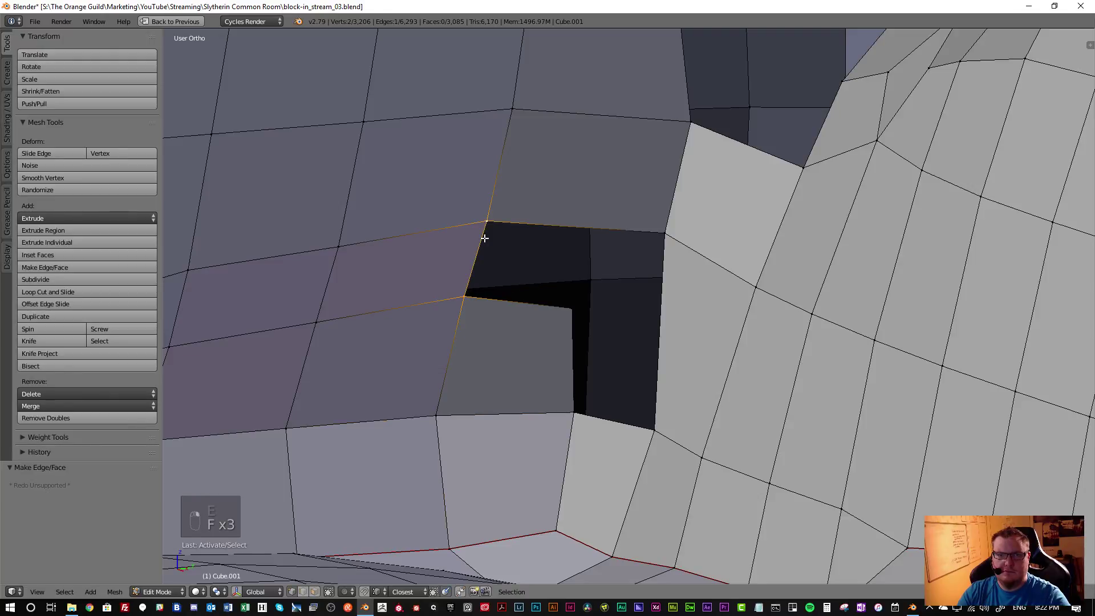
Fill the rest of the hole between the backrest and the armrest with faces and clear the selection
key("f")
key("f")
key("f")
middle_click_drag(653, 340, 556, 427)
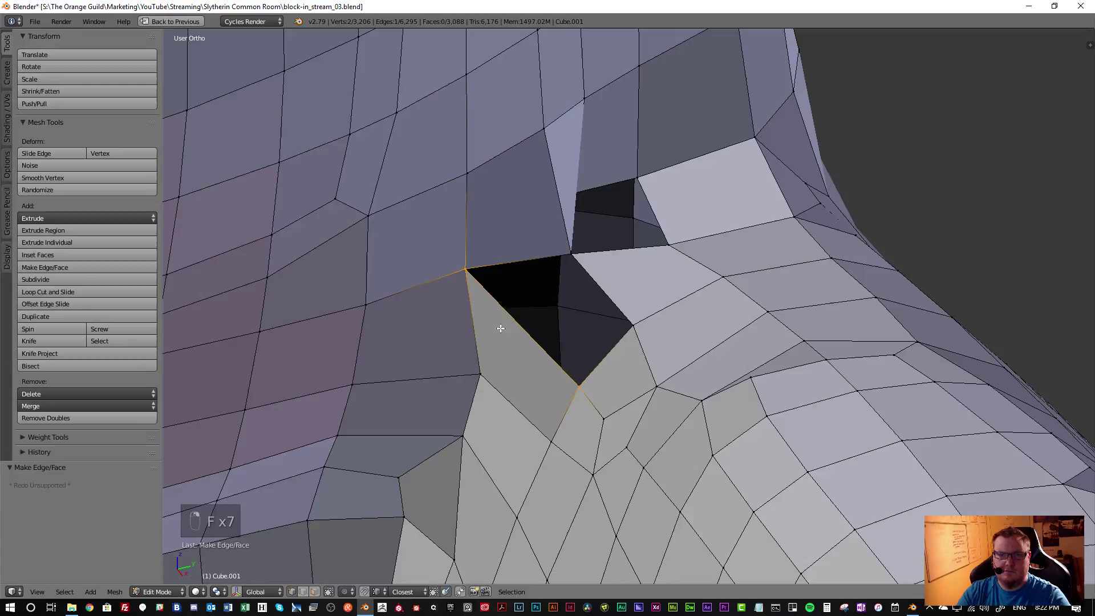
key("f")
middle_click_drag(545, 342, 585, 270)
right_click(585, 270)
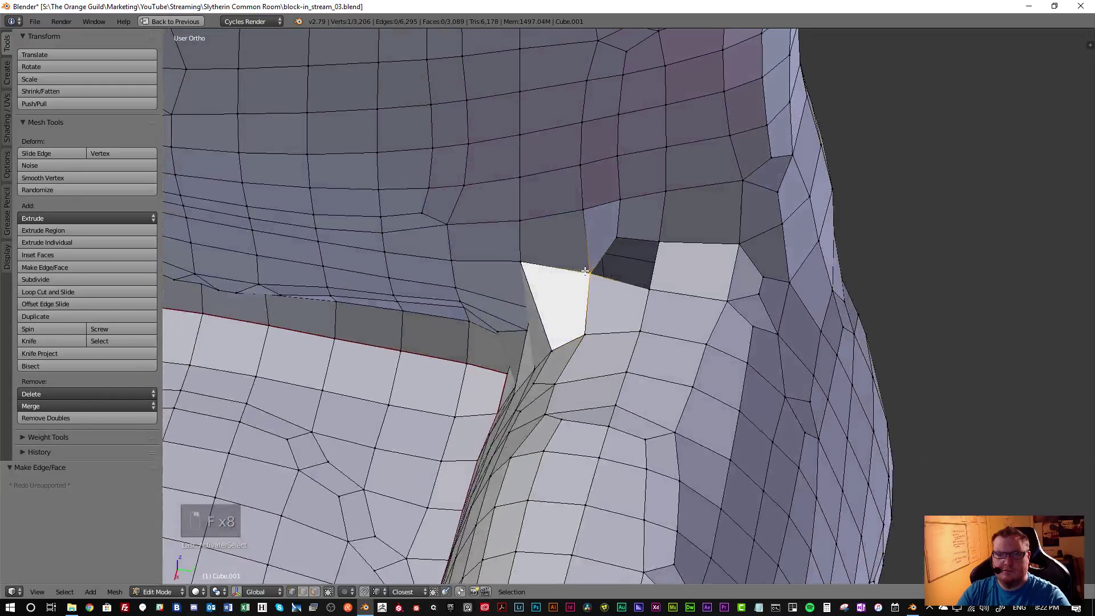
key("a")
Switch to edge selection and try picking an edge path from the seat's rear corner up the backrest and armrest crease
scroll(652, 261, "down", 6)
middle_click_drag(652, 260, 638, 274)
key("ctrl+Tab")
left_click(526, 331)
mouse_move(526, 331)
middle_mouse_down()
mouse_move(296, 303)
mouse_move(333, 266)
mouse_move(363, 261)
mouse_move(347, 303)
mouse_move(551, 305)
mouse_move(536, 334)
middle_mouse_up()
scroll(536, 334, "up", 4)
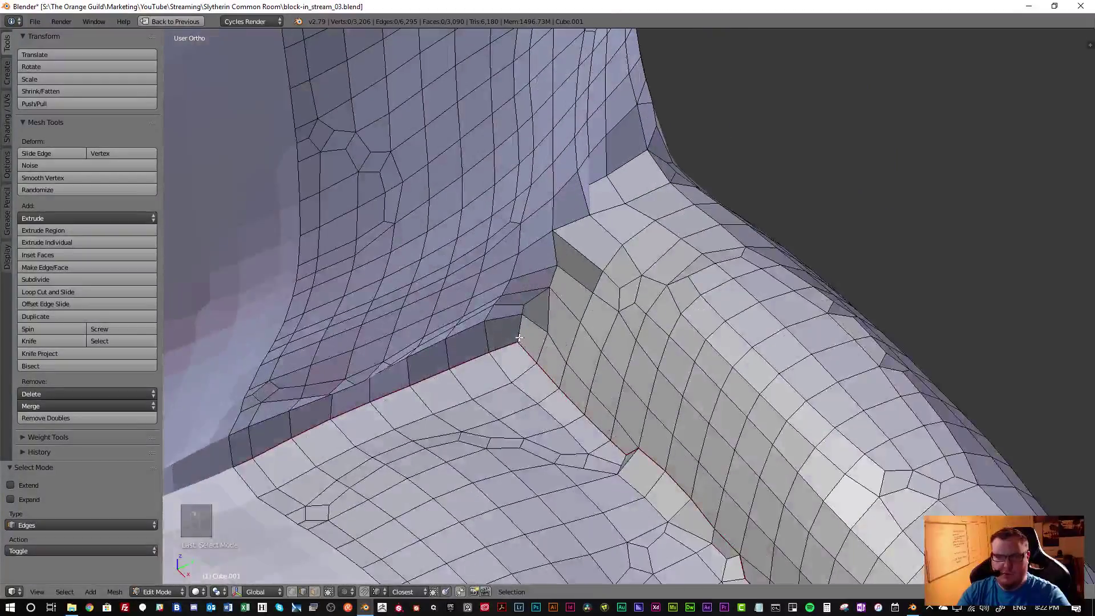
right_click(528, 308)
scroll(540, 266, "up", 2)
right_click(539, 266, "ctrl")
middle_click_drag(540, 266, 528, 288)
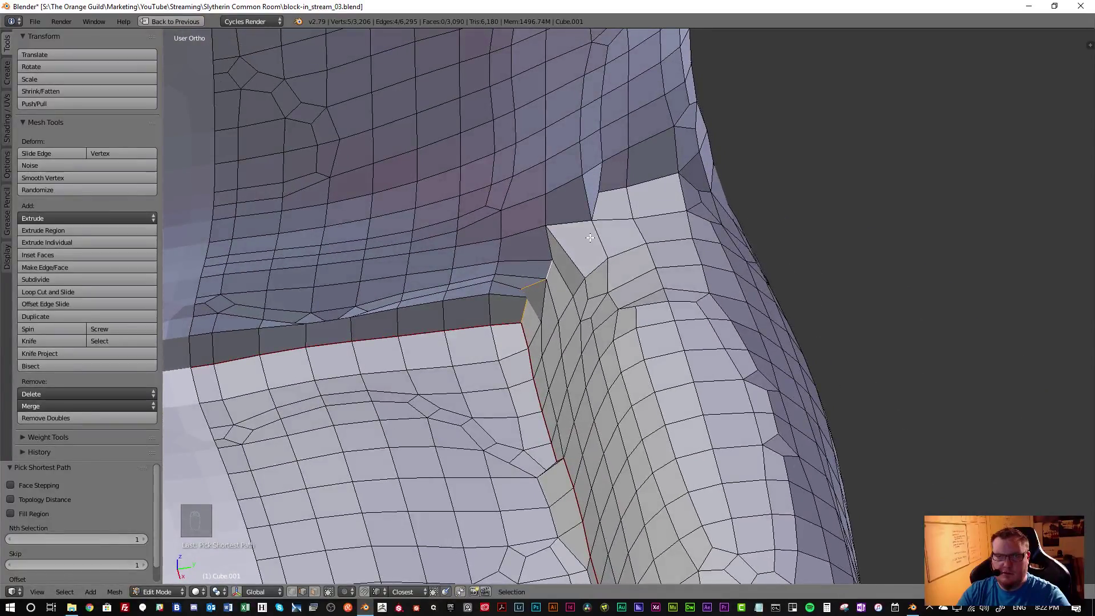
Switch to vertex selection and slide the upper crease vertex towards the armrest by a factor of about 0.32
key("ctrl+Tab")
left_click(558, 235)
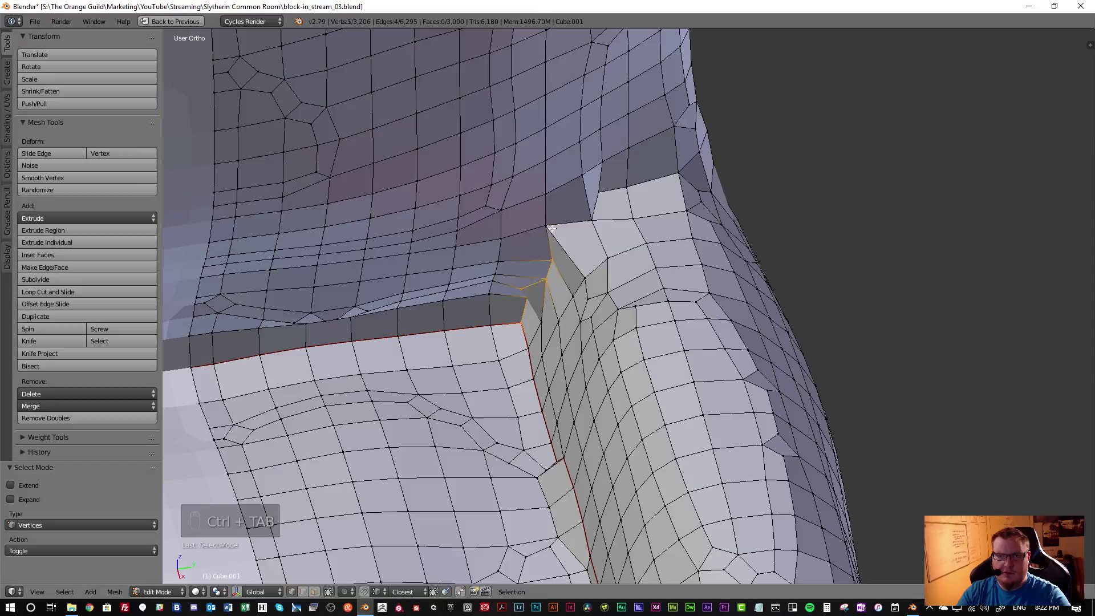
right_click(562, 240)
key("g")
key("g")
left_click(571, 247)
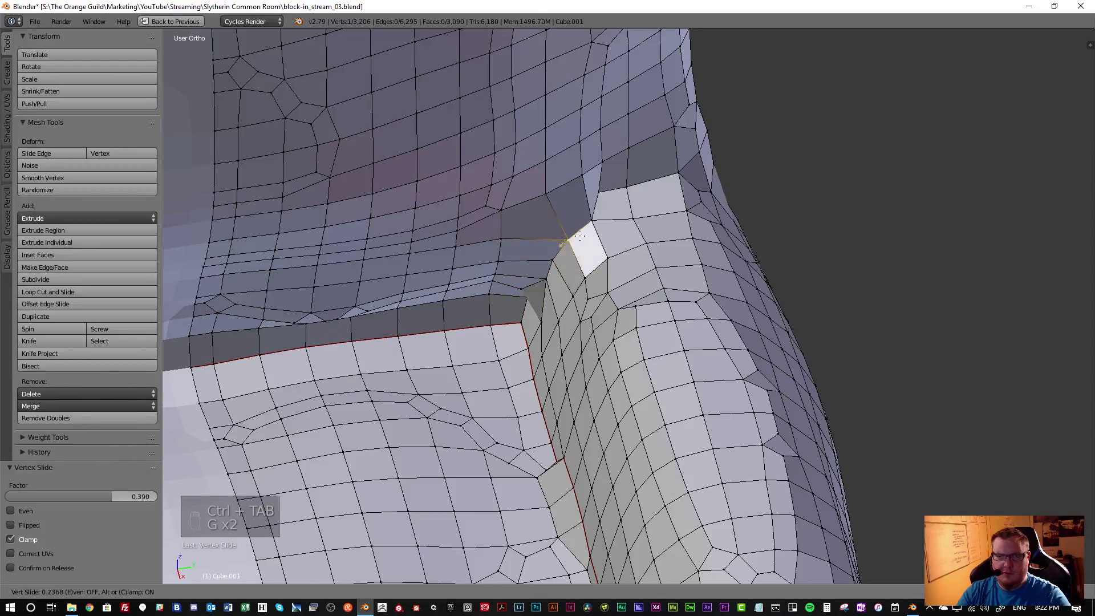
middle_click_drag(563, 268, 519, 312)
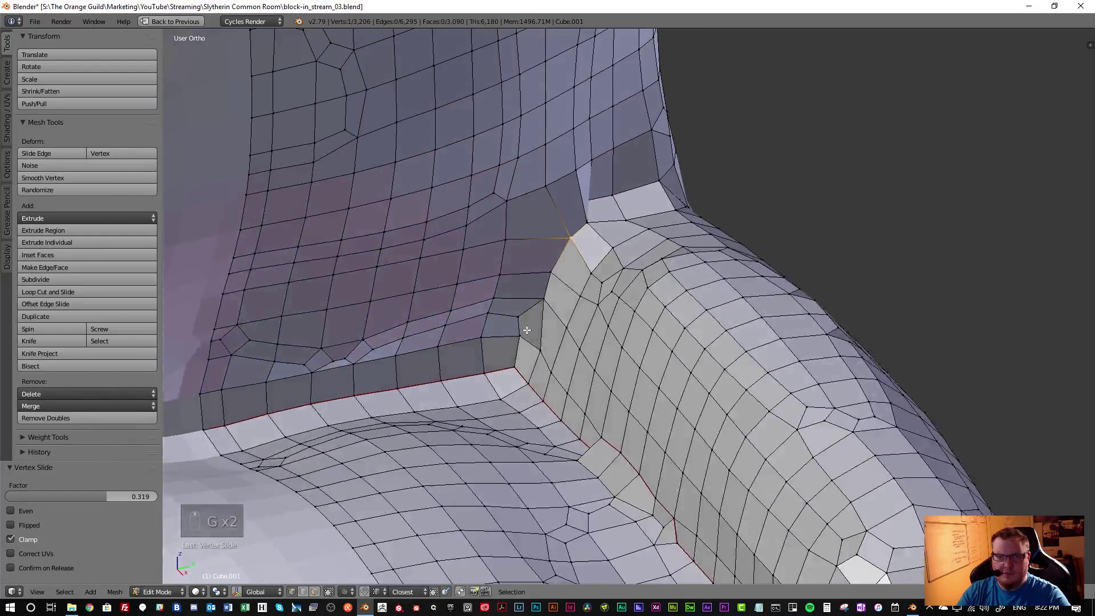
Slide the crease vertex just above the seat's rear corner by a factor of about 0.52 to straighten the crease
key("g")
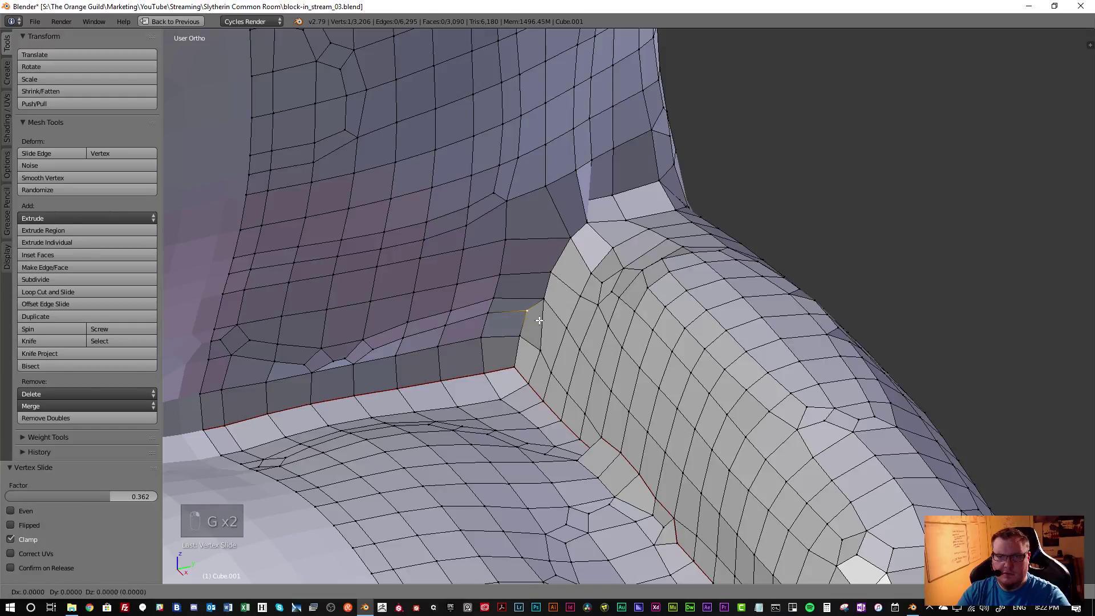
left_click(559, 324)
key("g")
left_click(540, 343)
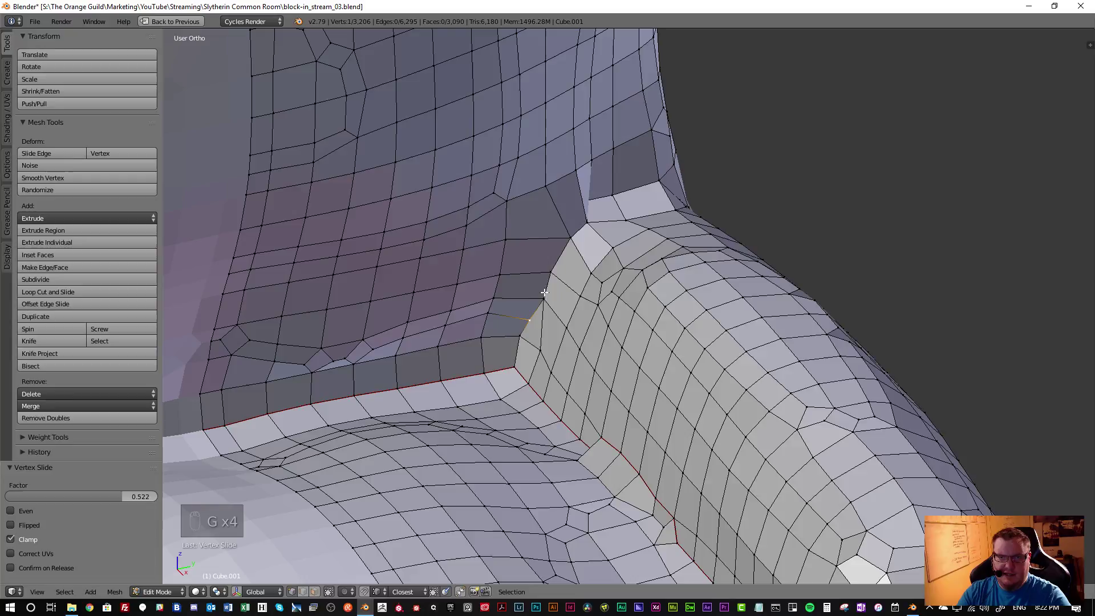
Slide the remaining uneven vertices along the backrest and armrest crease to smooth its line
key("g")
key("g")
left_click(575, 245)
key("g")
key("g")
left_click(573, 243)
middle_click_drag(573, 243, 591, 263)
Select the edge path around the joint between armrest and backrest, from the rear leg to the seat corner, and mark it as a seam
scroll(504, 226, "down", 6)
scroll(488, 294, "up", 3)
mouse_move(487, 294)
middle_mouse_down()
mouse_move(623, 313)
mouse_move(504, 280)
middle_mouse_up()
key("ctrl+Tab")
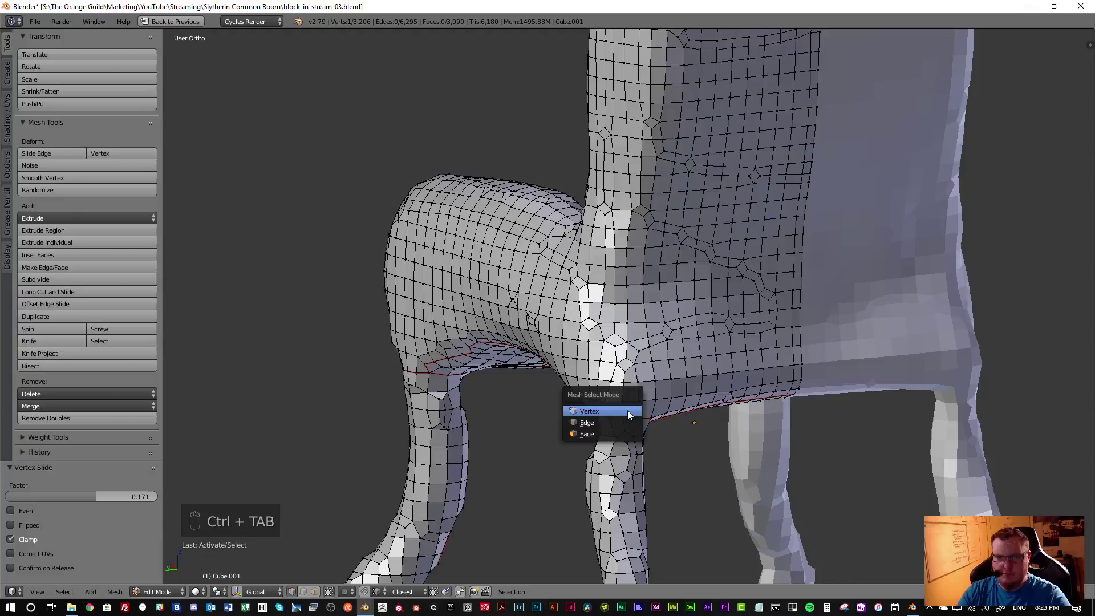
left_click(606, 425)
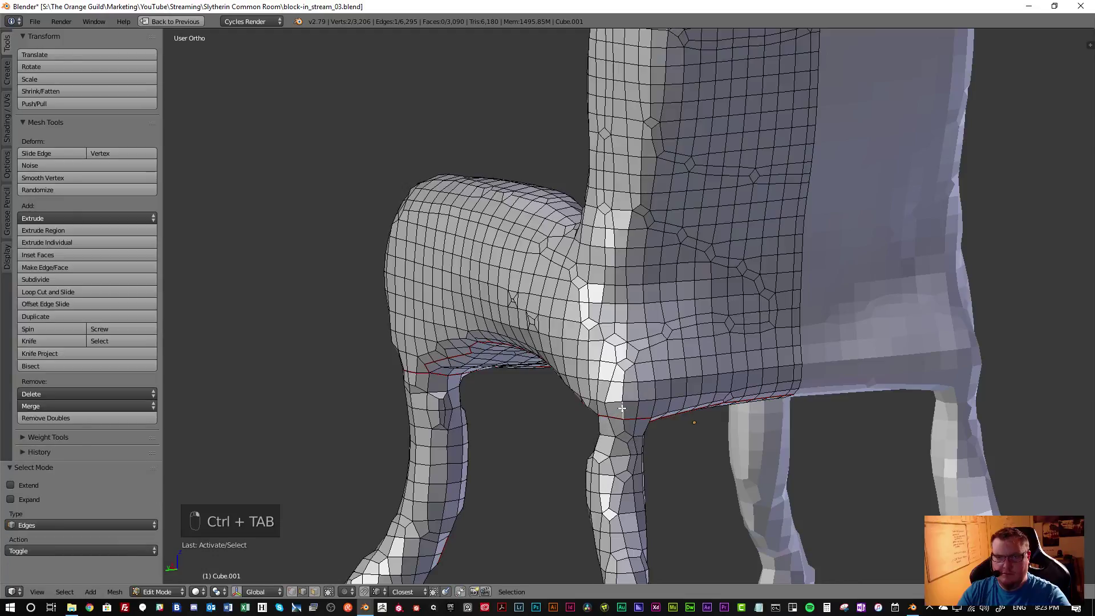
right_click(614, 351, "ctrl")
middle_click_drag(583, 302, 540, 343)
scroll(578, 286, "up", 2)
right_click(558, 331, "ctrl")
middle_click_drag(534, 292, 561, 317)
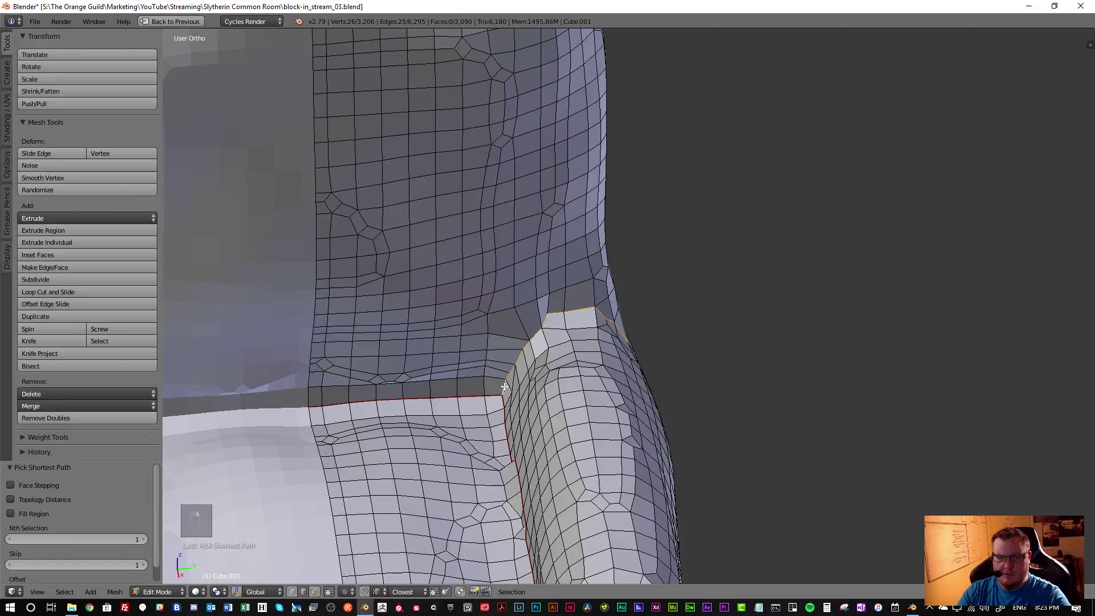
key("ctrl+w")
key("ctrl+e")
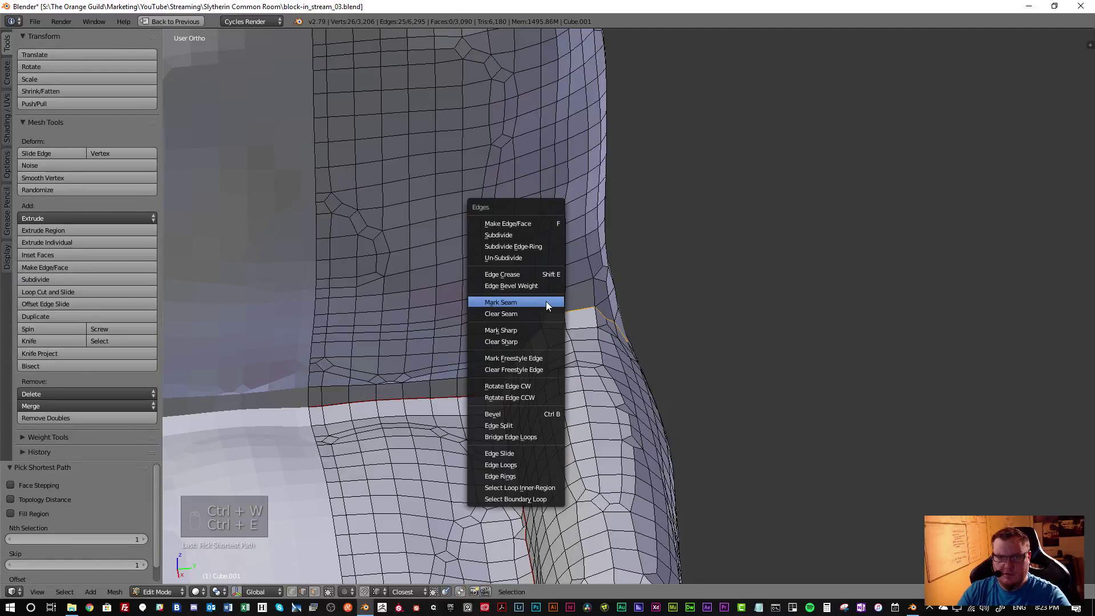
key("a")
Save the file over the existing version and check the new seam around the armrest
key("ctrl+w")
left_click(510, 320)
scroll(509, 323, "down", 5)
mouse_move(510, 323)
middle_mouse_down()
mouse_move(575, 333)
mouse_move(531, 320)
middle_mouse_up()
scroll(530, 320, "up", 3)
scroll(633, 361, "up", 2)
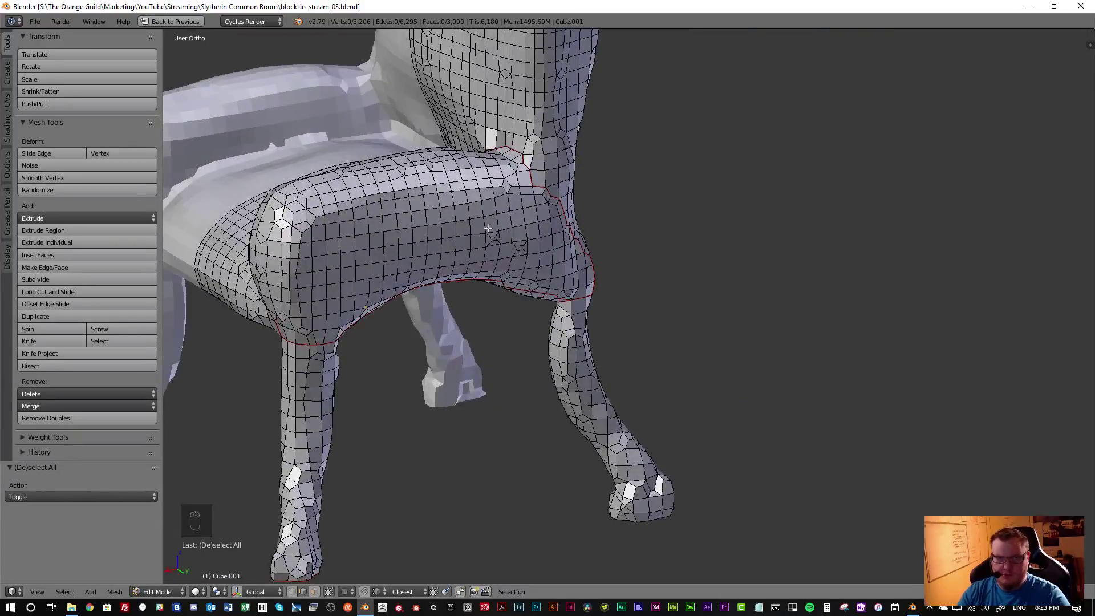
middle_click_drag(492, 241, 567, 240)
Restore the split layout with the UV editor, select the armrest's linked faces up to the seams and unwrap them
key("shift+space")
scroll(305, 301, "down", 4)
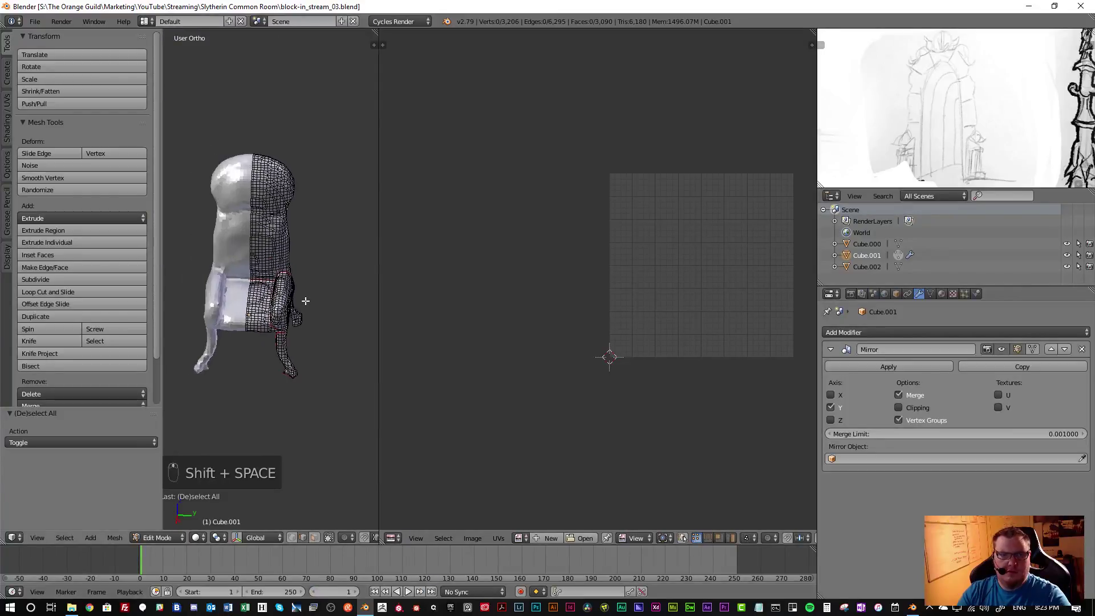
scroll(253, 289, "up", 5)
key("l")
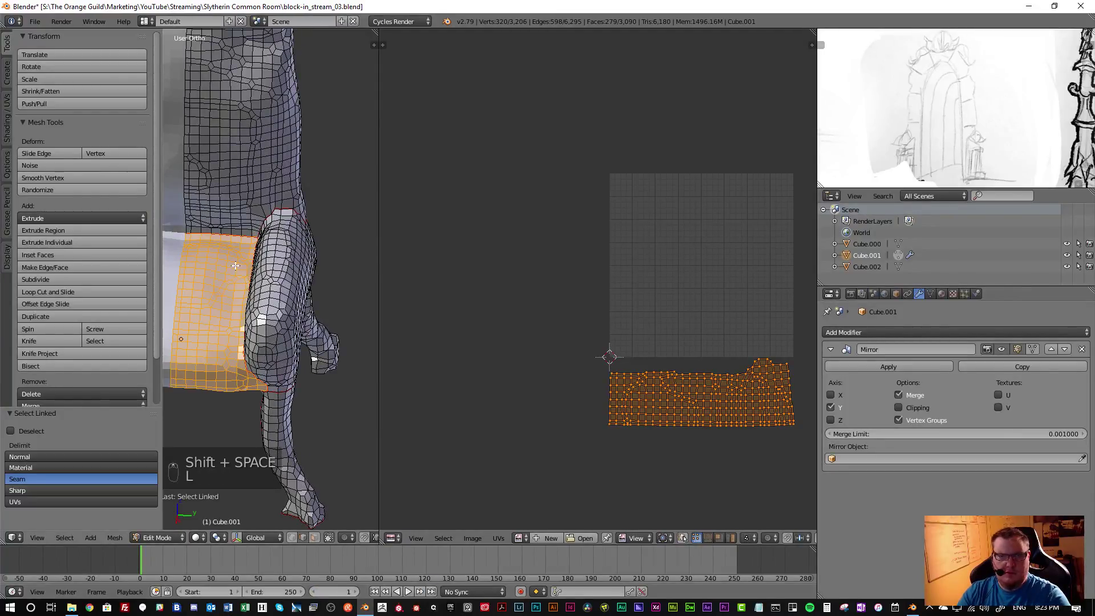
key("a")
middle_click_drag(290, 249, 262, 289)
key("l")
key("u")
left_click(286, 300)
Rotate the armrest's UV island by about -46 degrees, move it along X past the UV square and adjust its rotation
key("a")
scroll(682, 325, "down", 2)
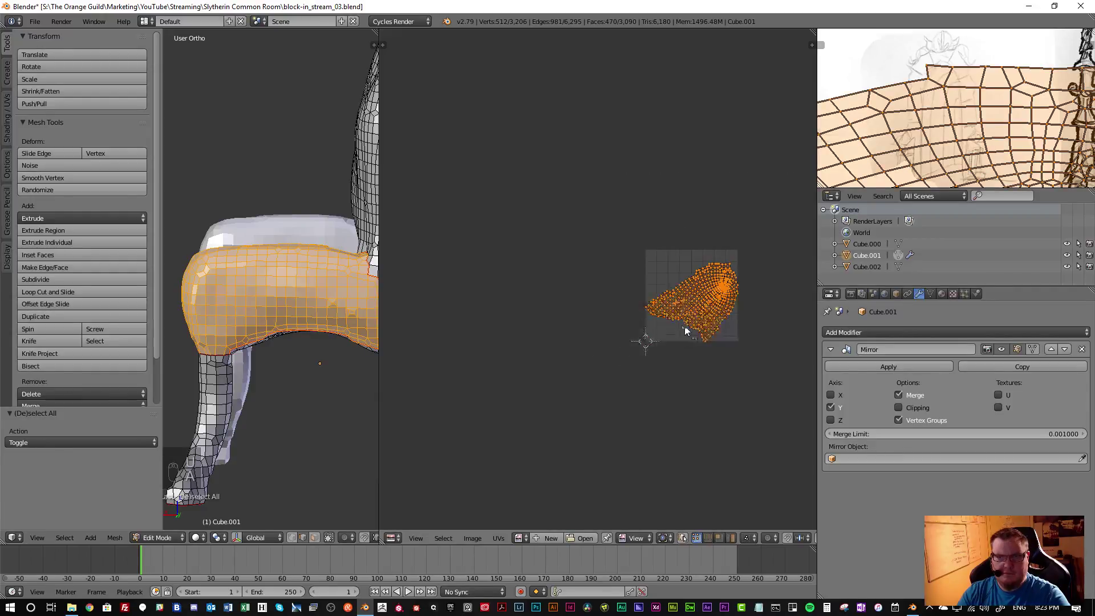
key("r")
left_click(751, 311)
key("g")
key("x")
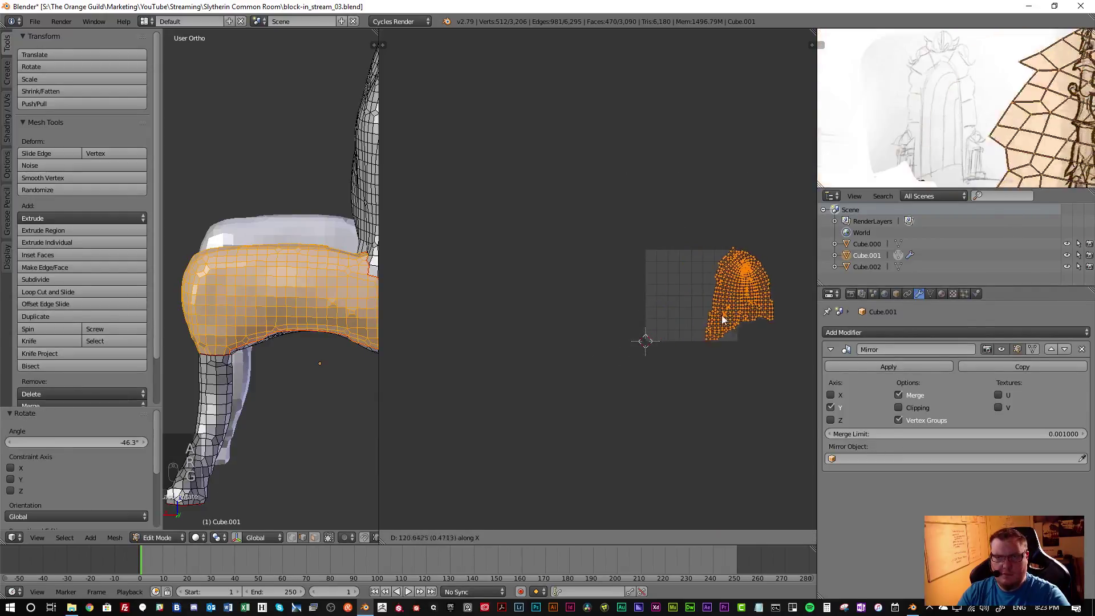
left_click(756, 315)
key("r")
left_click(783, 332)
Clear the selection, maximize the 3D view on the rear foot and hide the tool shelf
middle_click_drag(285, 289, 303, 305)
key("a")
key("shift+space")
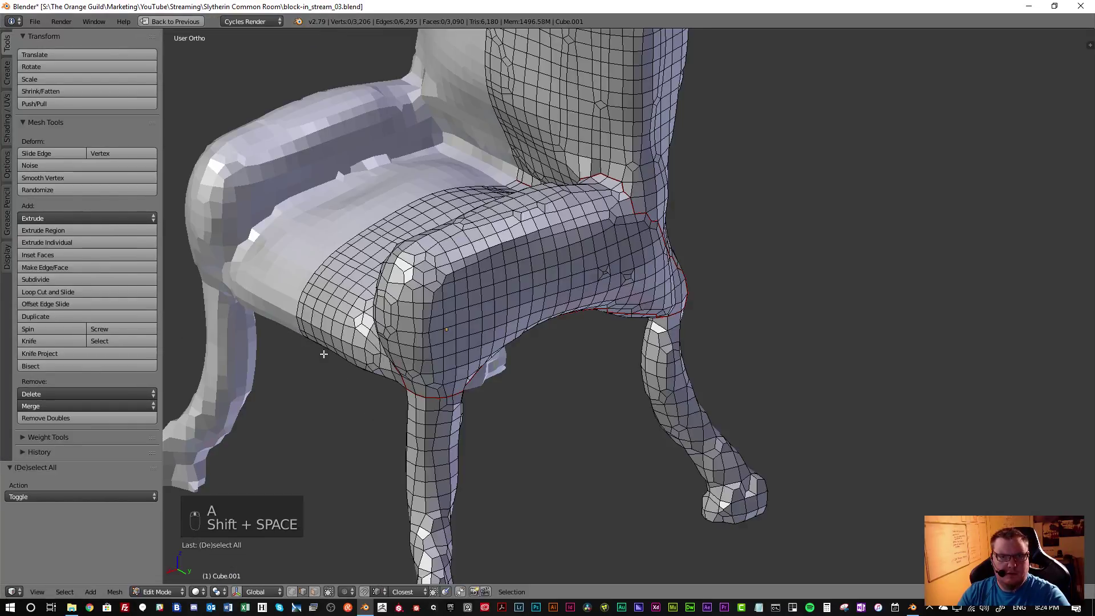
key("t")
scroll(399, 319, "up", 5)
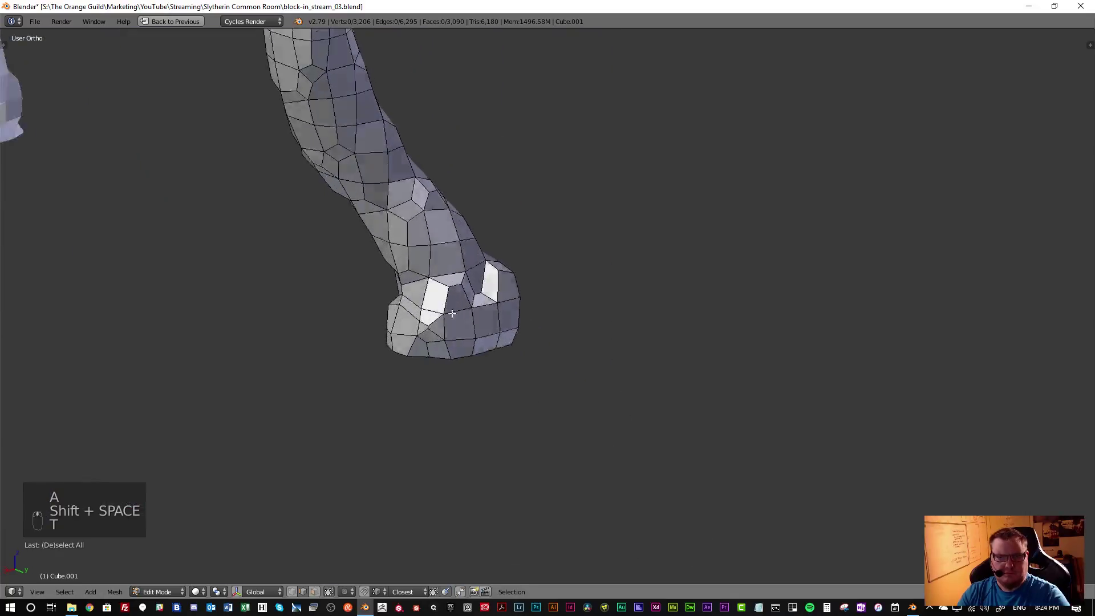
scroll(449, 230, "up", 2)
Select the edge loop around the sole of the rear foot and mark it as a seam
key("a")
key("a")
right_click(406, 349, "alt")
middle_click_drag(490, 364, 534, 319)
scroll(530, 317, "up", 4)
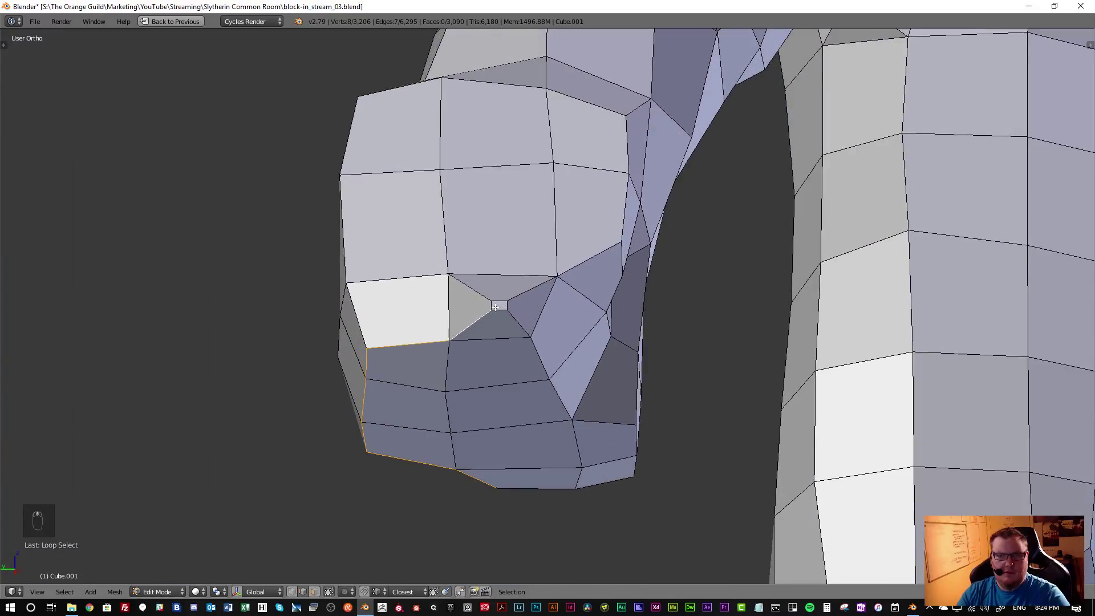
left_click(516, 322, "alt+shift")
left_click(601, 422, "shift")
scroll(601, 422, "down", 4)
middle_click_drag(593, 416, 649, 383)
scroll(584, 413, "up", 4)
left_click(642, 400, "shift")
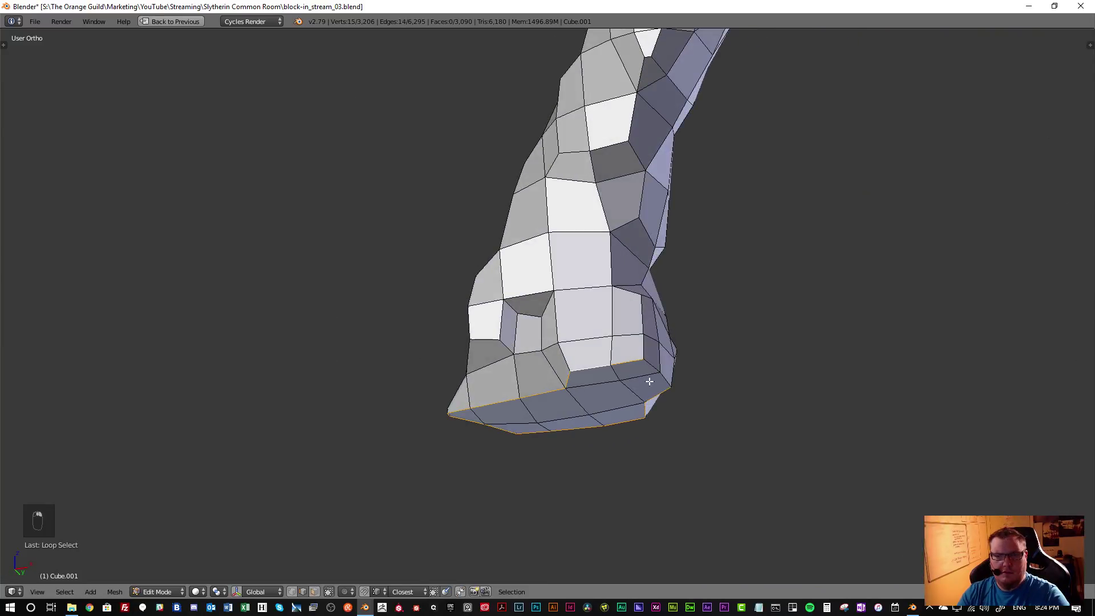
key("ctrl+e")
key("a")
Select the rear foot's sole faces, unwrap them in the split layout and move their UV island outside the UV square
scroll(625, 390, "down", 3)
middle_click_drag(625, 389, 529, 399)
key("l")
key("shift+space")
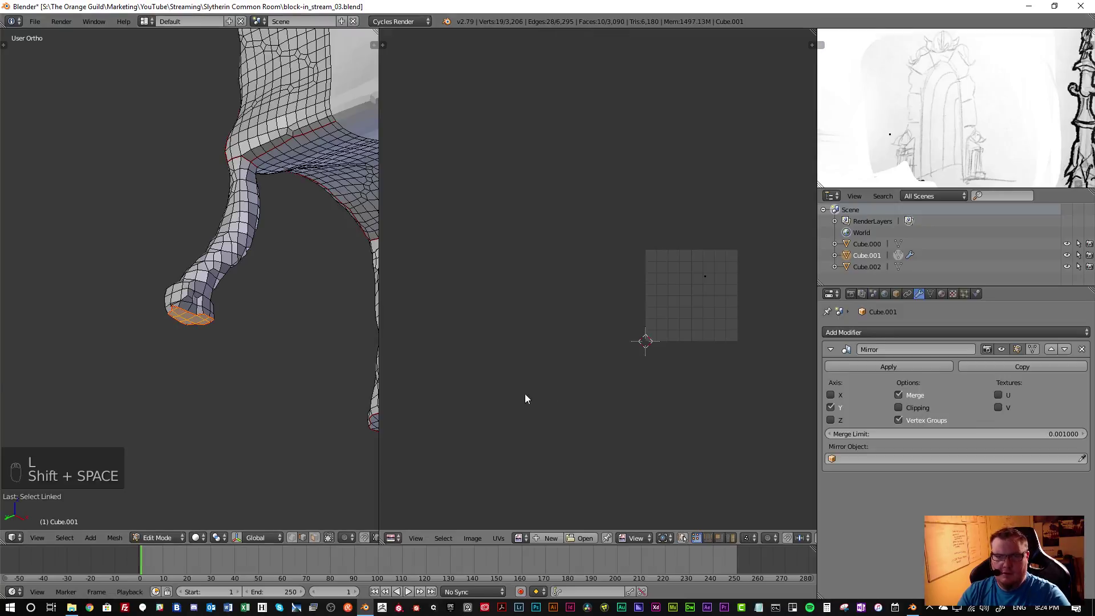
key("u")
left_click(211, 331)
key("a")
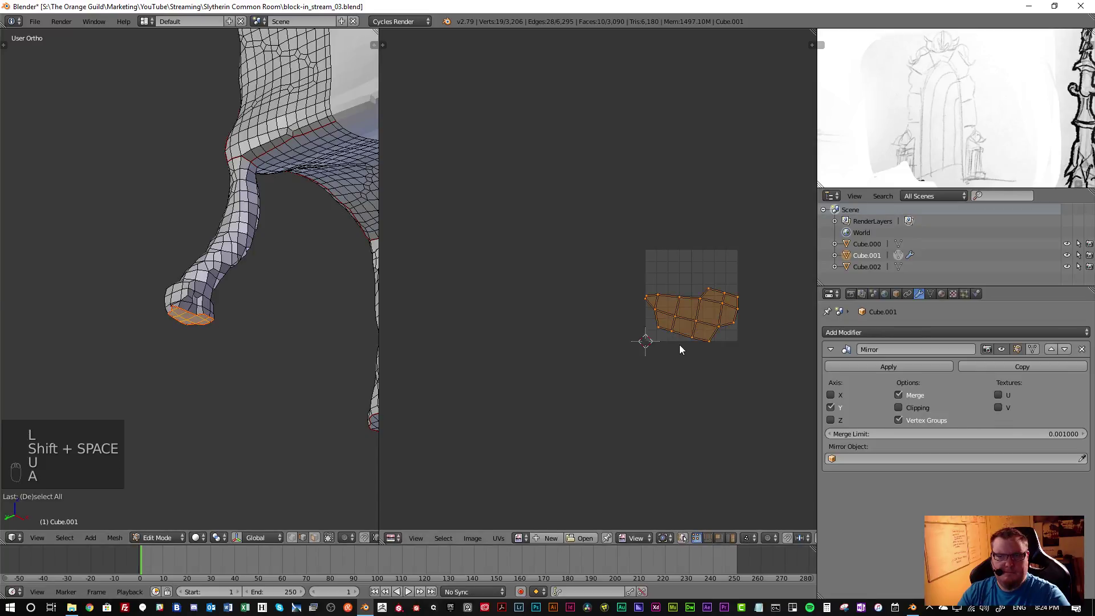
key("g")
left_click(779, 418)
key("a")
In edge selection, pick an edge path down the rear leg from the seat seam to the sole and mark it as a seam
middle_click_drag(239, 308, 137, 251)
scroll(245, 171, "up", 3)
middle_click_drag(239, 182, 272, 165)
key("ctrl+Tab")
left_click(259, 132)
right_click(271, 136)
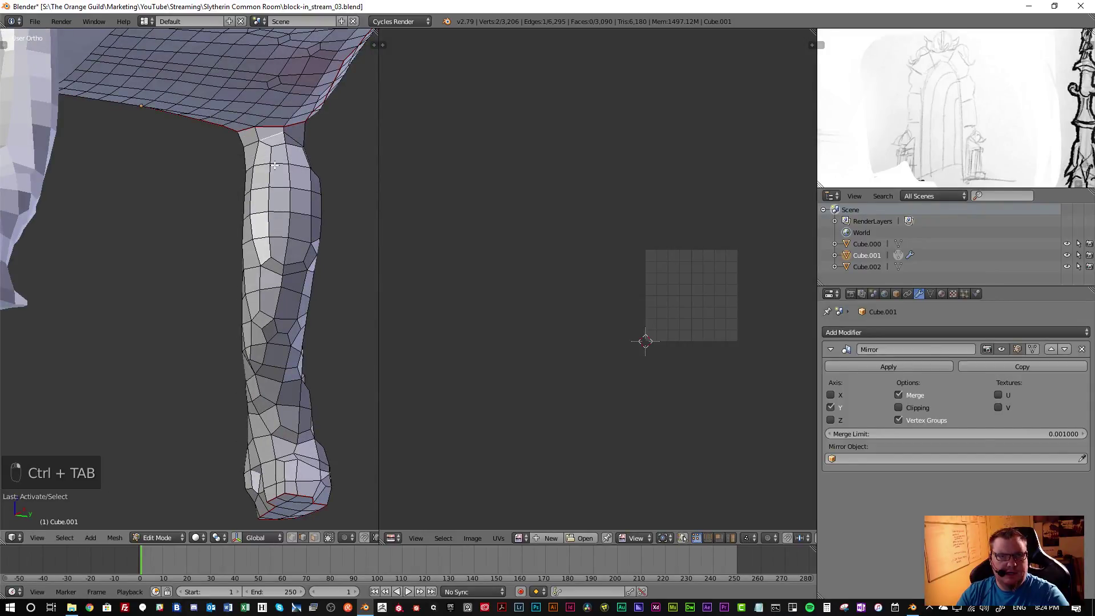
right_click(282, 288, "ctrl")
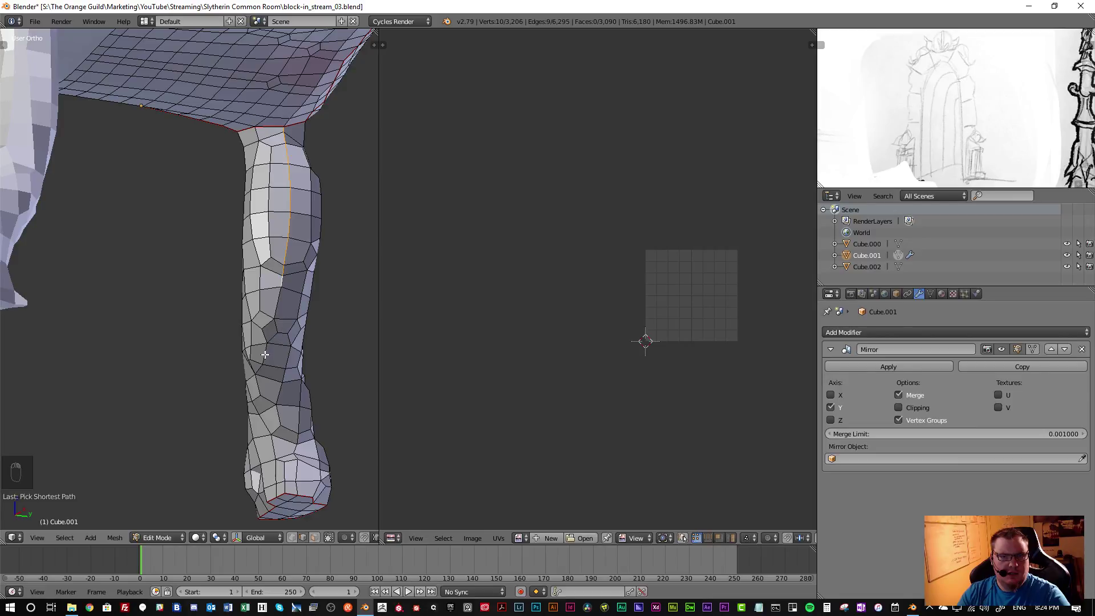
right_click(285, 344, "ctrl")
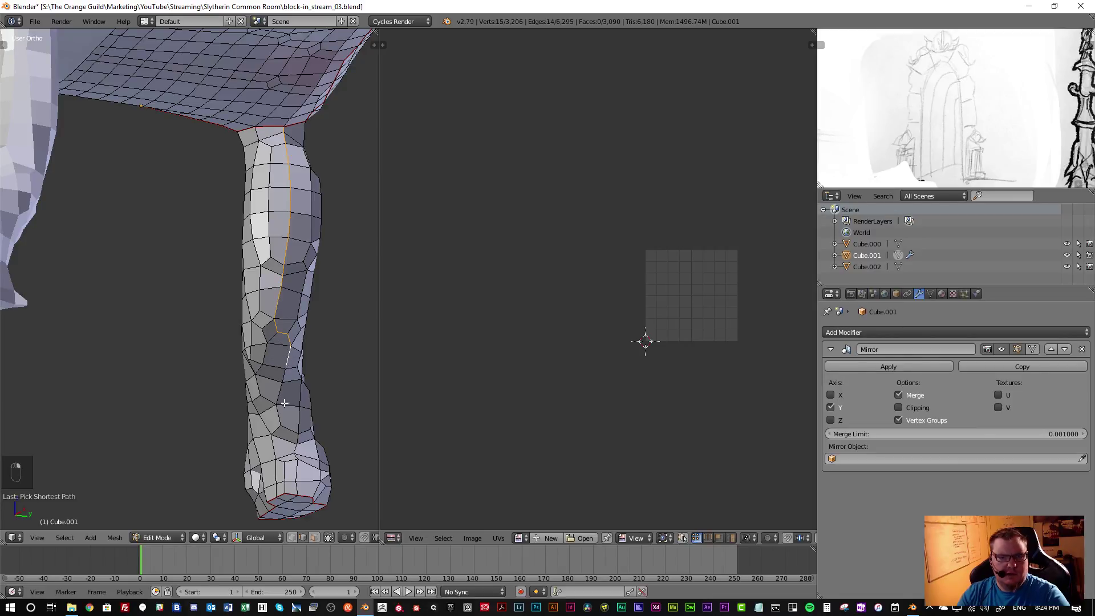
right_click(296, 450, "ctrl")
right_click(297, 487, "ctrl")
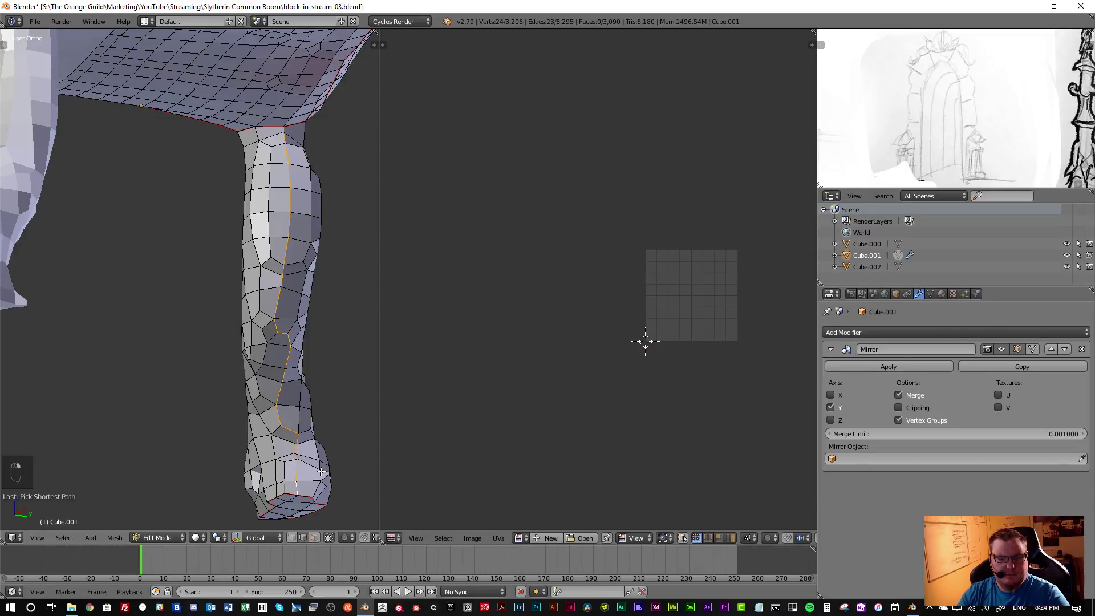
key("ctrl+e")
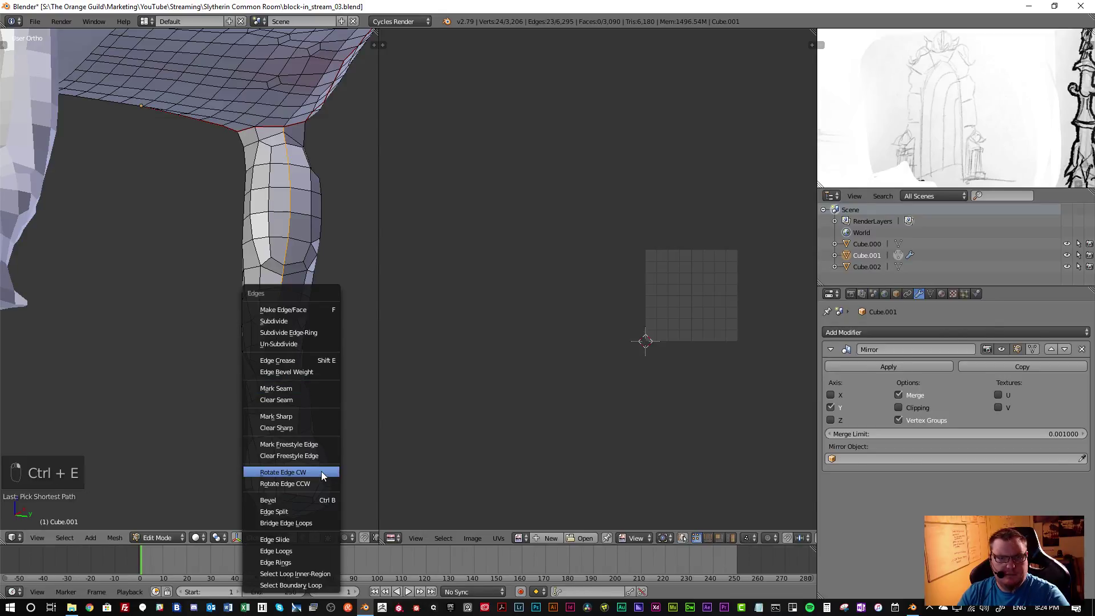
left_click(291, 388)
Select the rear leg's linked faces, unwrap them and move the UV island along X to beside the UV square
scroll(292, 380, "down", 4)
key("a")
key("l")
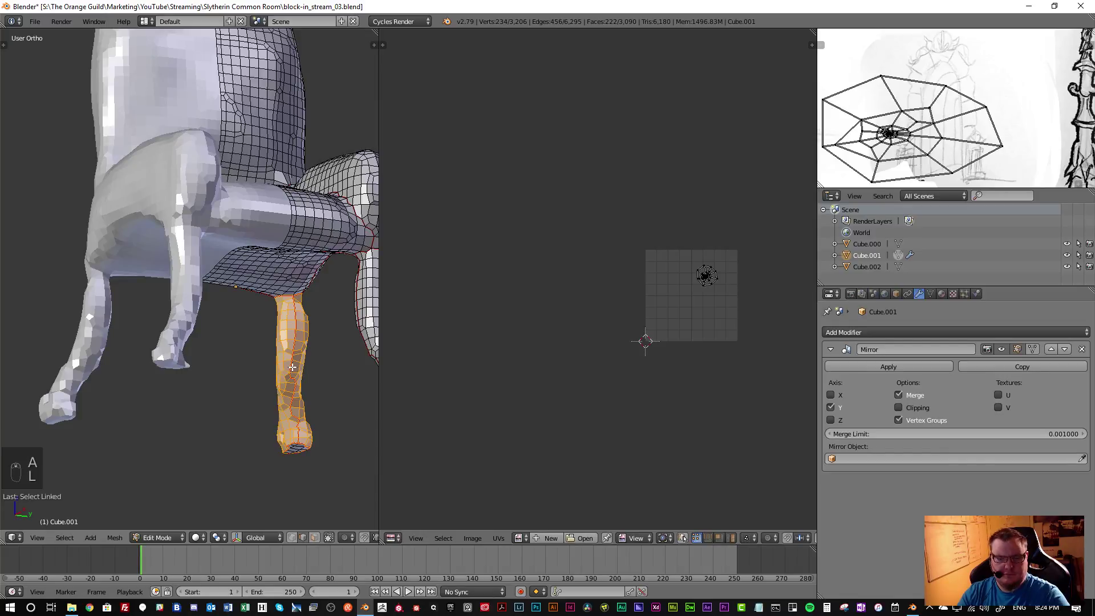
key("u")
left_click(293, 368)
key("a")
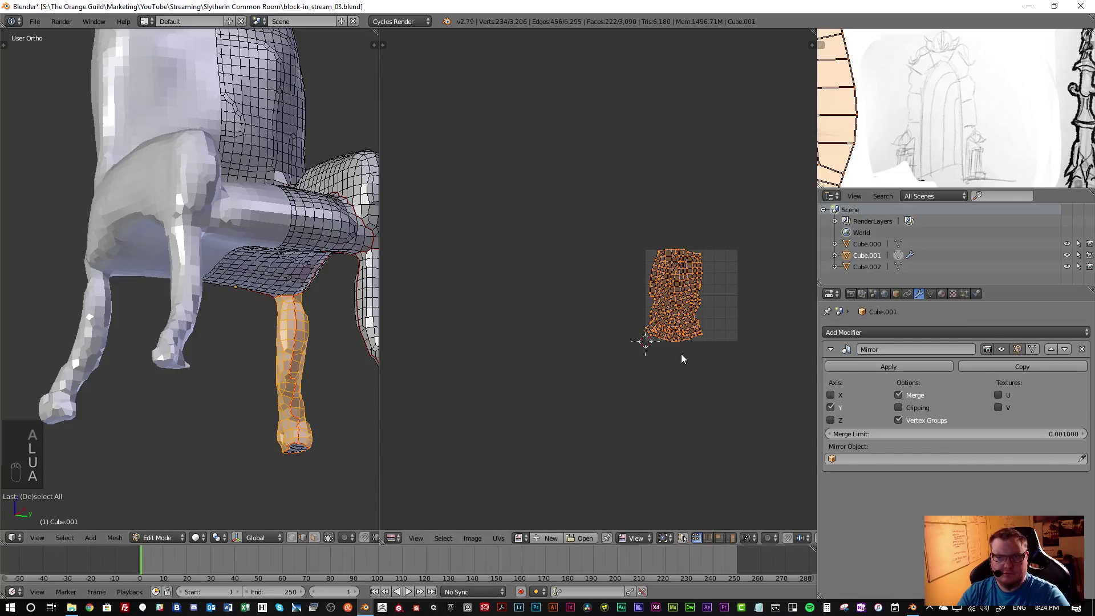
key("g")
key("x")
left_click(740, 359)
key("a")
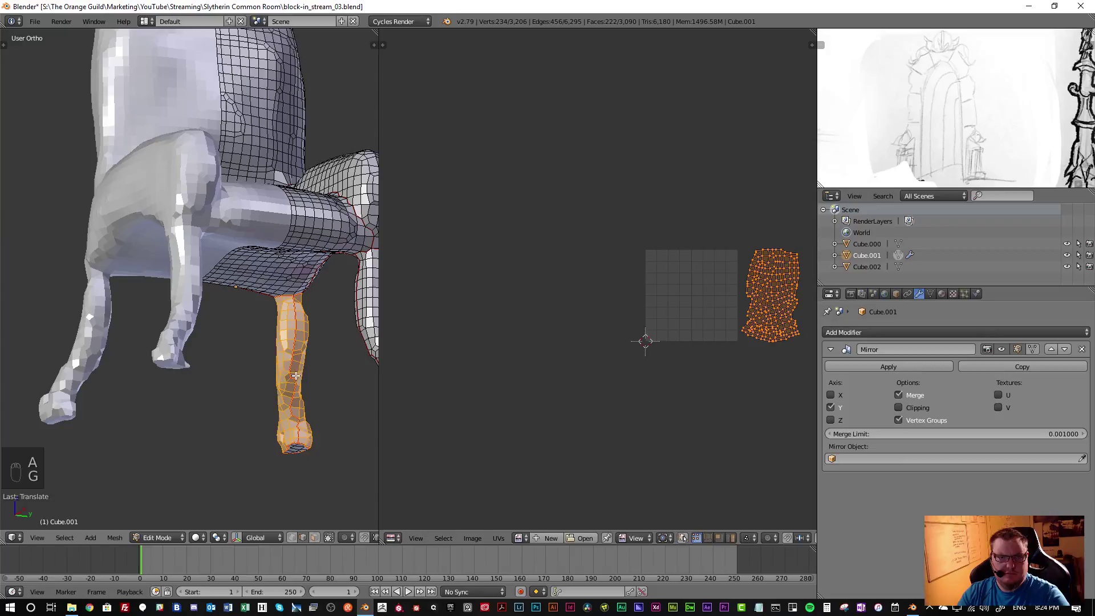
middle_click_drag(188, 319, 183, 227)
scroll(216, 349, "down", 3)
key("l")
key("a")
key("a")
key("a")
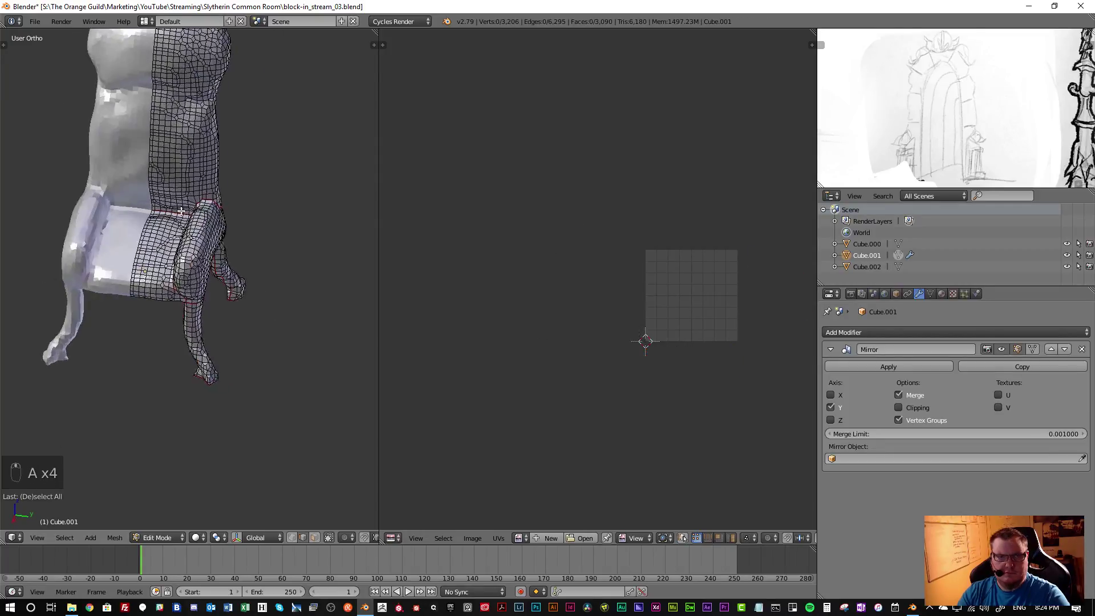
Select the backrest's linked faces and switch the mesh to edge selection
key("l")
middle_click_drag(181, 176, 188, 269)
scroll(188, 269, "up", 4)
key("ctrl+Tab")
left_click(228, 221)
middle_click_drag(249, 218, 275, 243)
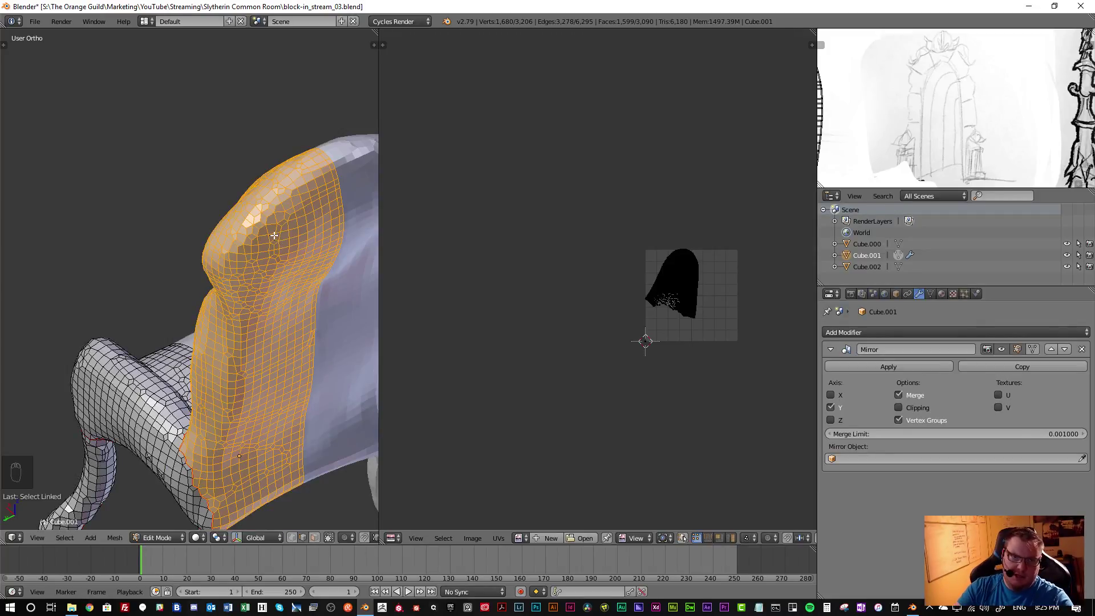
In the maximized 3D view, clear the selection and pick an edge path from the backrest's top centre outward along its rear rim
key("shift+space")
middle_click_drag(472, 313, 512, 337)
key("a")
middle_click_drag(565, 296, 639, 274)
scroll(628, 228, "up", 3)
right_click(641, 209)
middle_click_drag(644, 208, 635, 258)
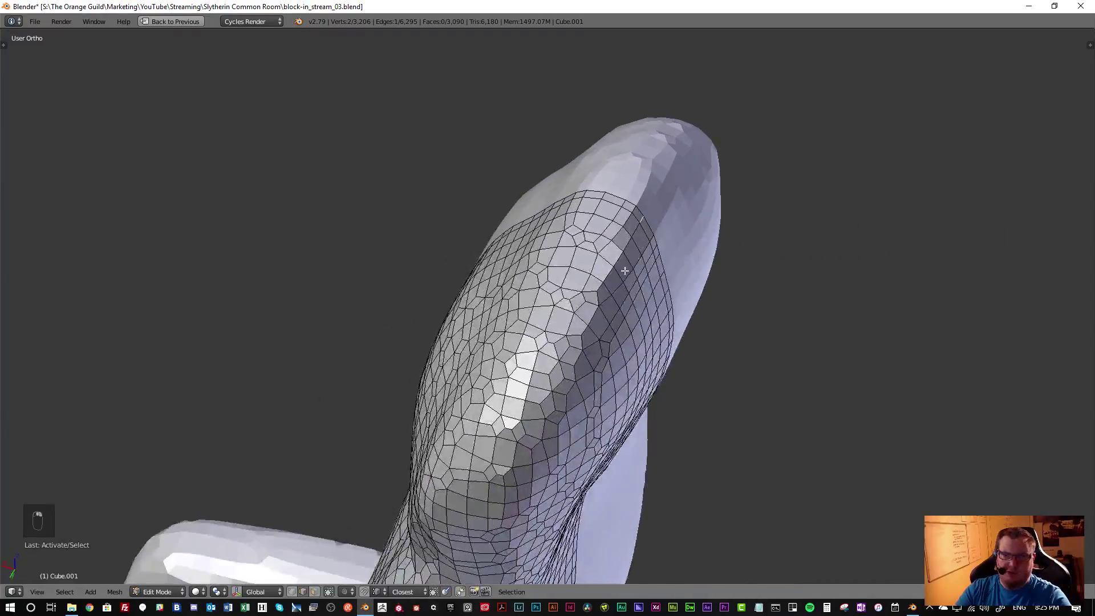
scroll(636, 313, "down", 4)
middle_click_drag(589, 362, 581, 344)
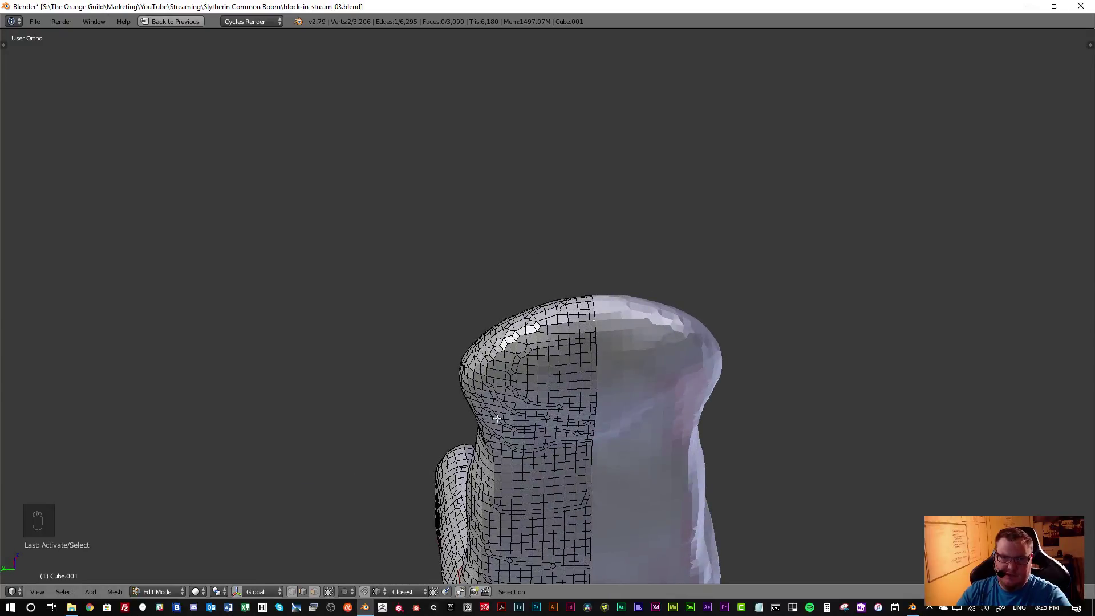
mouse_move(547, 387)
middle_mouse_down()
mouse_move(533, 371)
mouse_move(536, 383)
mouse_move(551, 382)
middle_mouse_up()
scroll(531, 369, "up", 2)
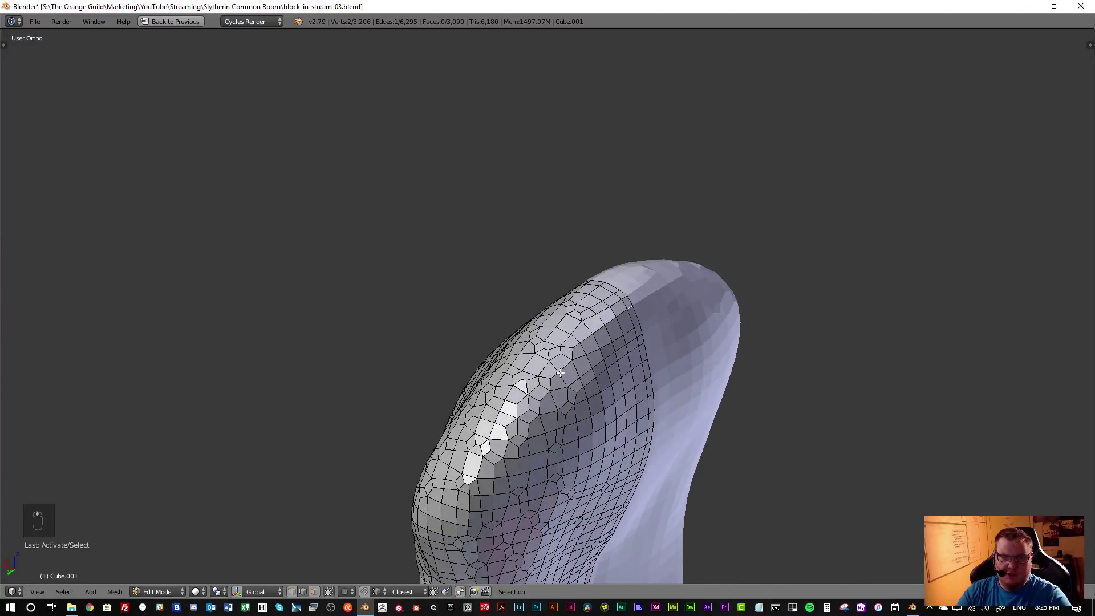
right_click(540, 401, "ctrl")
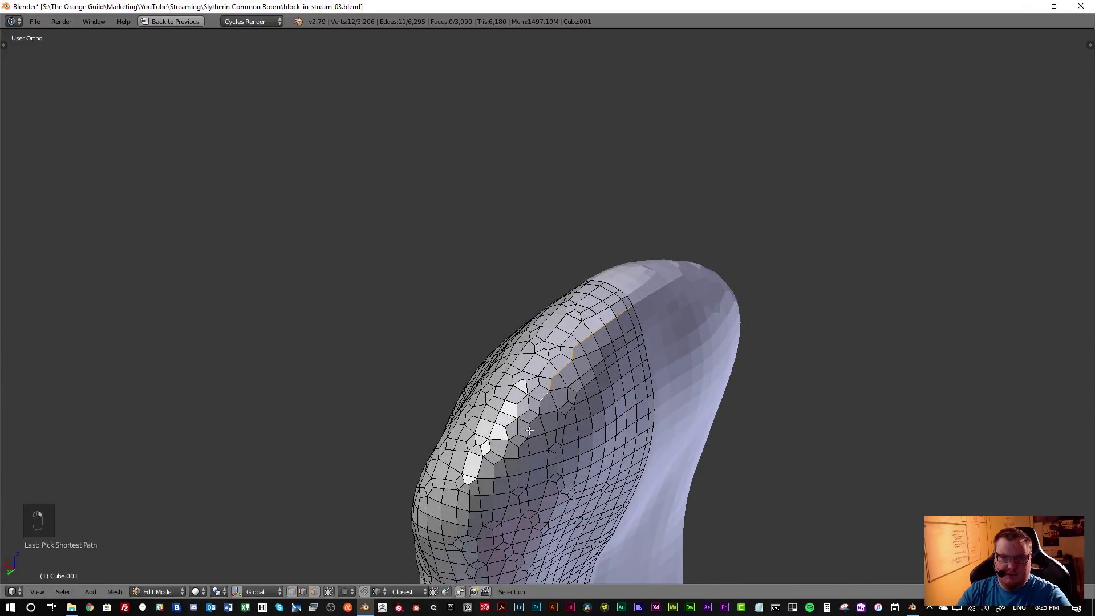
right_click(492, 483, "ctrl")
Extend the selected edge path down the outer rear edge of the backrest to its lower part
middle_click_drag(544, 476, 561, 329)
middle_click_drag(535, 393, 515, 386)
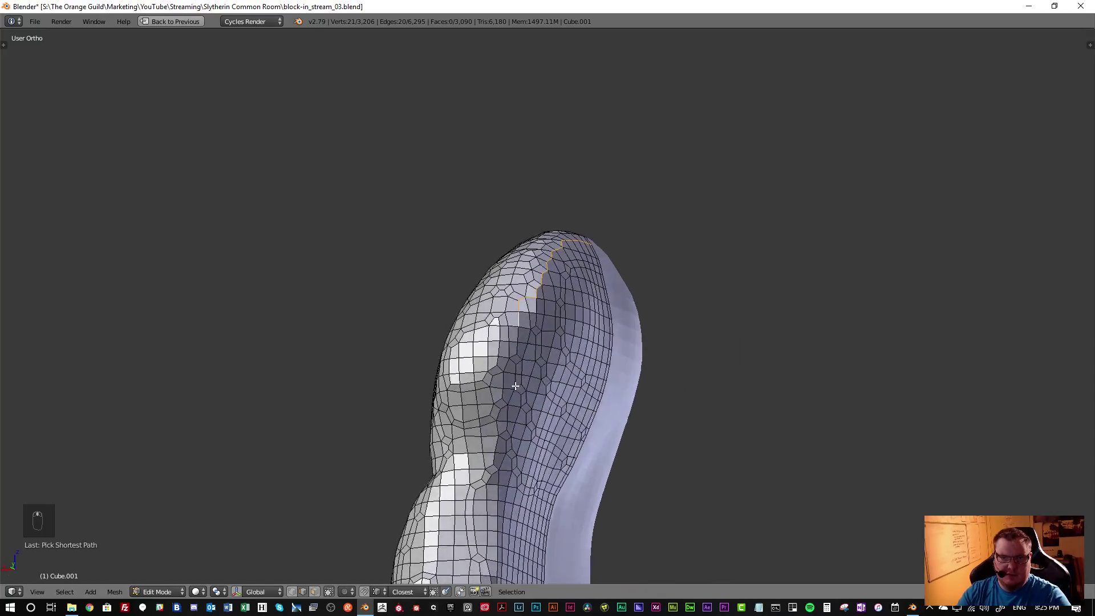
right_click(505, 425, "ctrl")
middle_click_drag(514, 436, 488, 268, "shift")
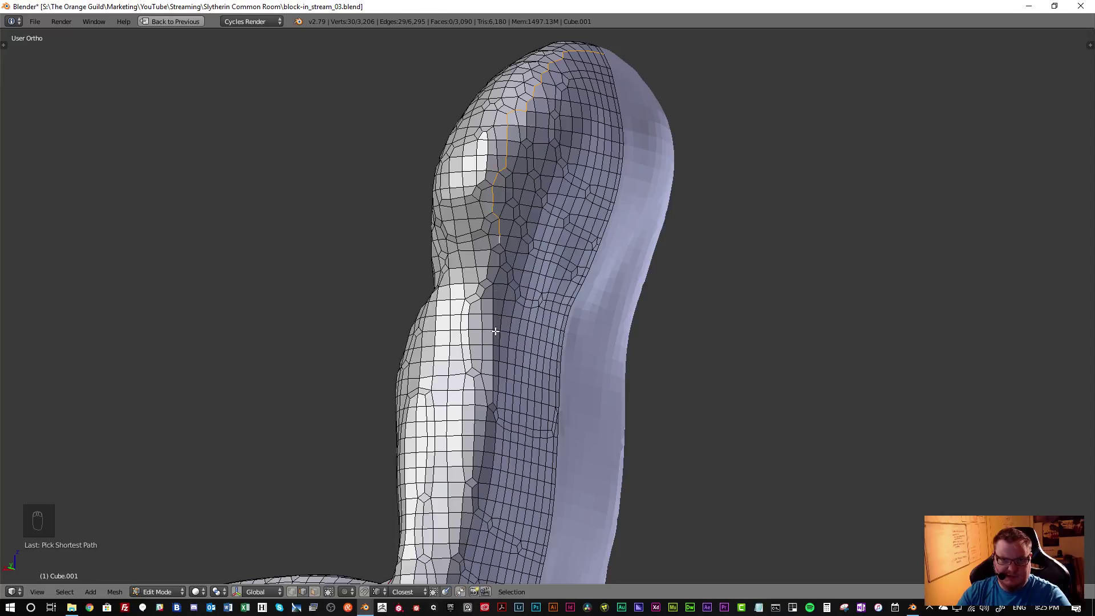
scroll(502, 343, "down", 3)
scroll(507, 342, "up", 4)
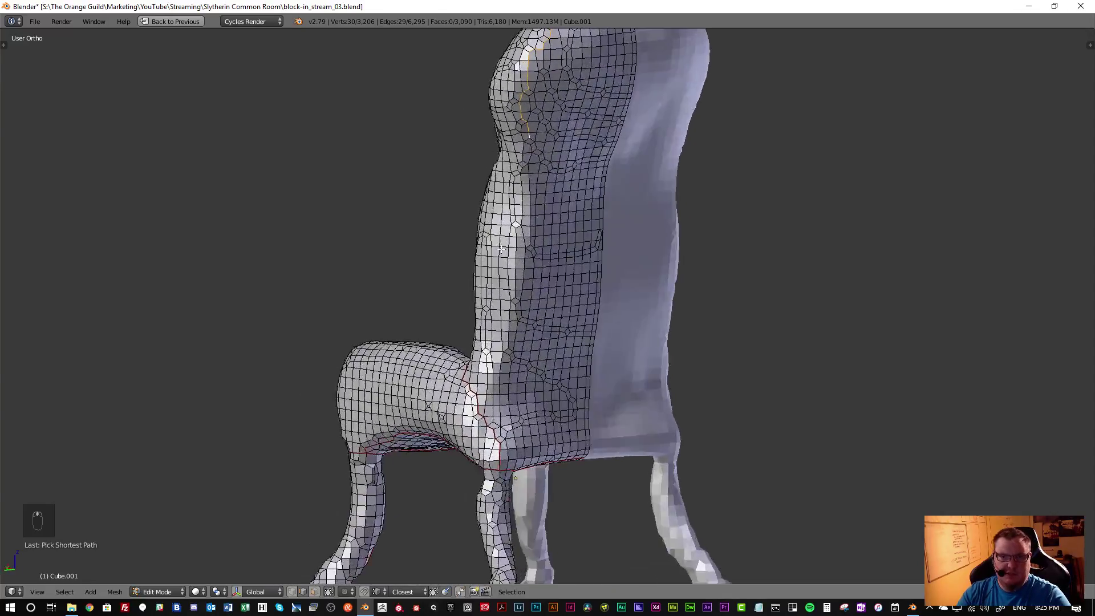
right_click(521, 295, "ctrl")
Continue the edge path down to the existing seam above the rear leg, mark it as a seam and clear the selection
scroll(521, 295, "up", 2)
middle_click_drag(522, 296, 526, 171, "shift")
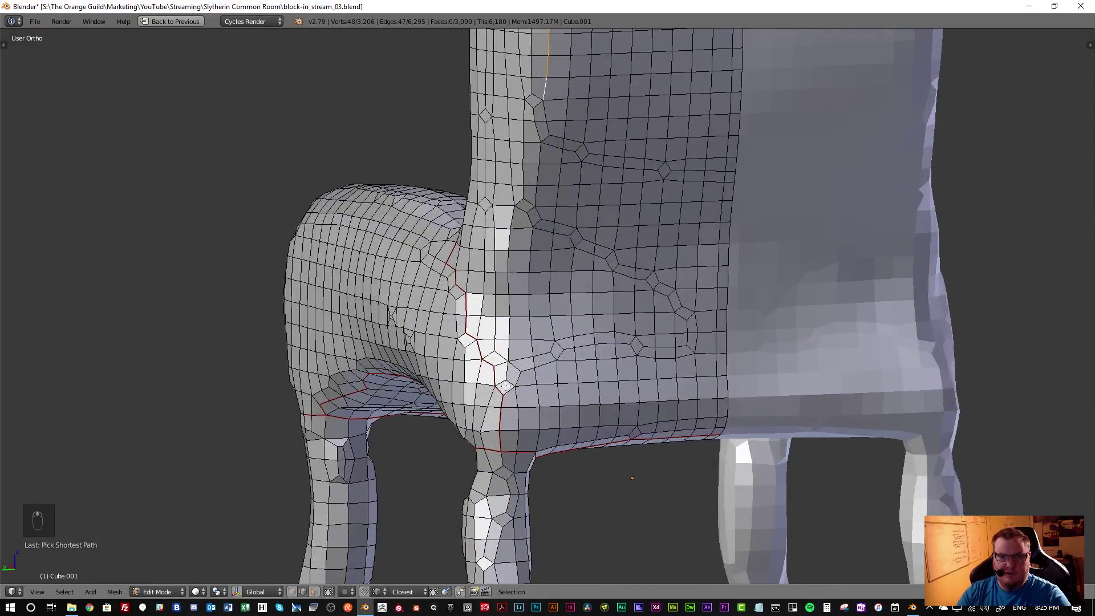
right_click(508, 370, "ctrl")
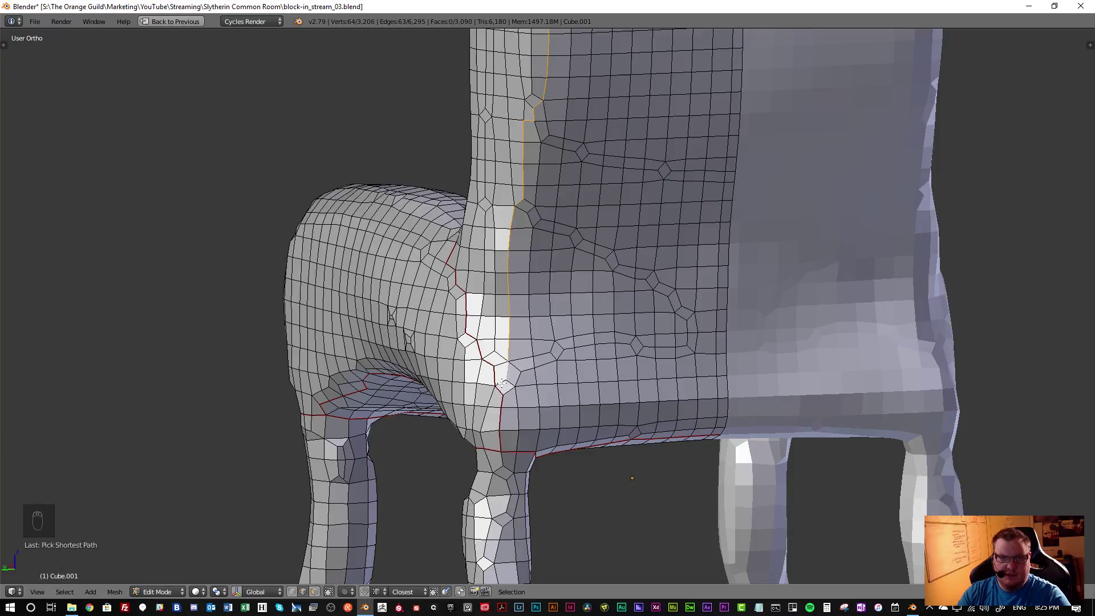
key("ctrl+e")
left_click(532, 371)
key("a")
scroll(520, 327, "down", 5)
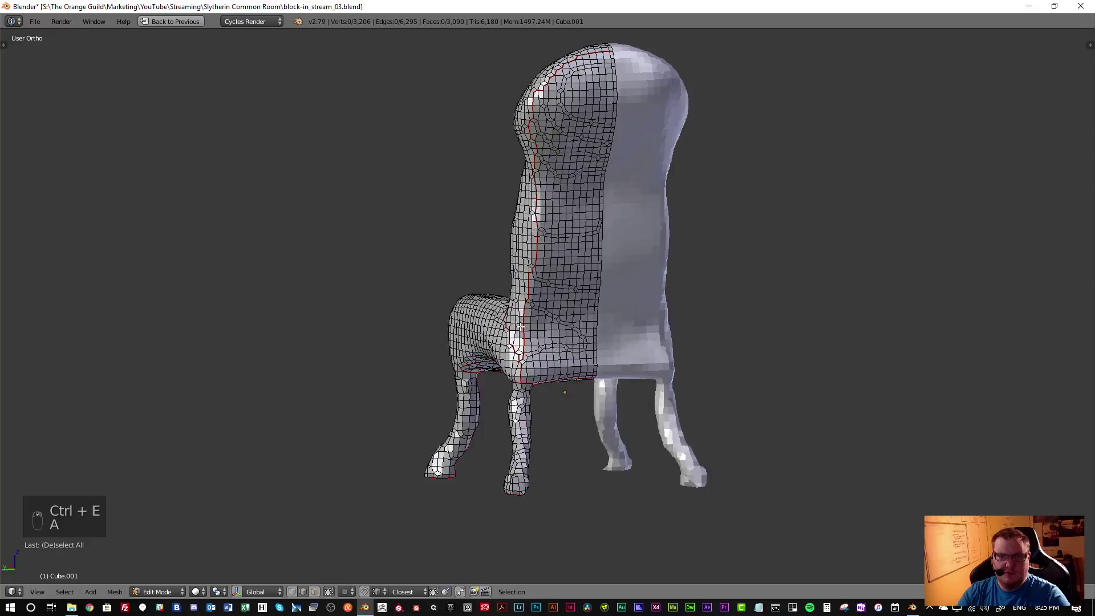
Select the linked front faces of the backrest and unwrap them in the split layout
scroll(520, 328, "down", 3)
middle_click_drag(521, 327, 504, 369)
scroll(531, 333, "up", 4)
key("l")
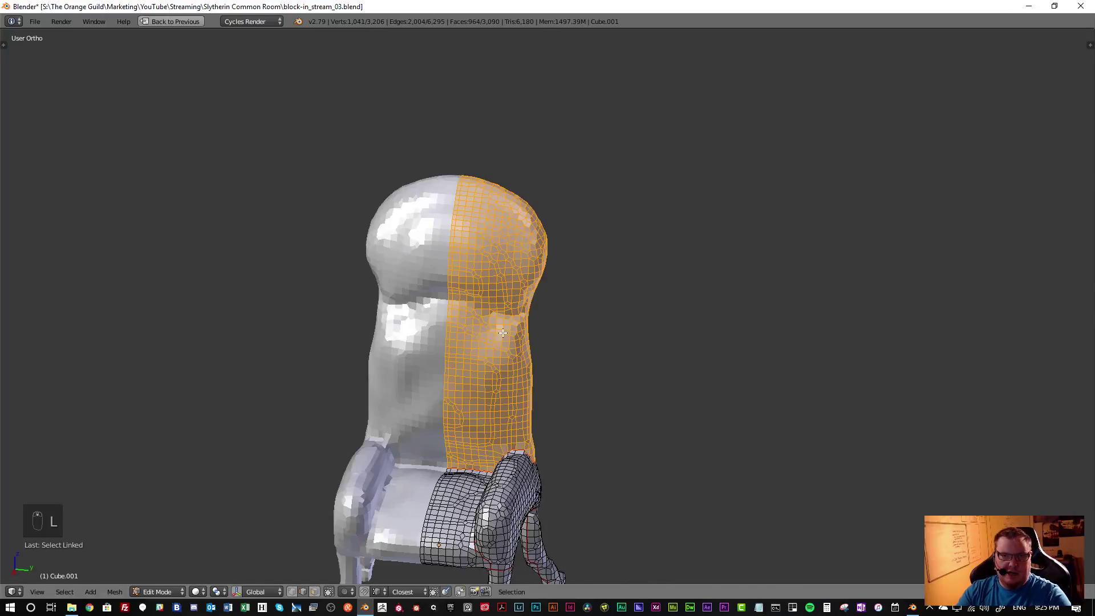
key("shift+space")
key("a")
key("l")
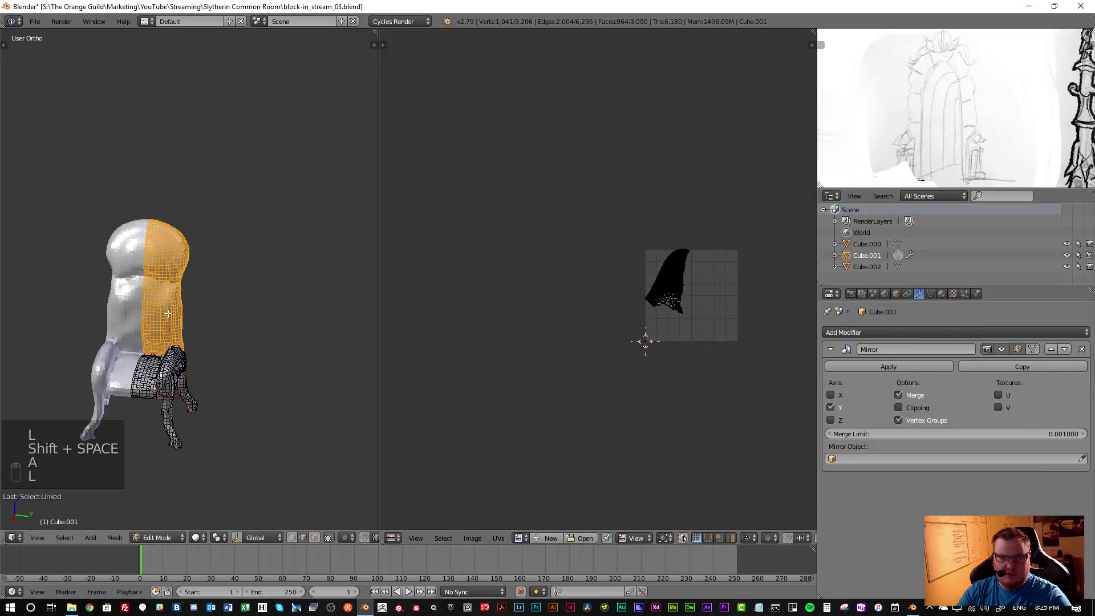
key("u")
left_click(186, 310)
scroll(683, 303, "up", 6)
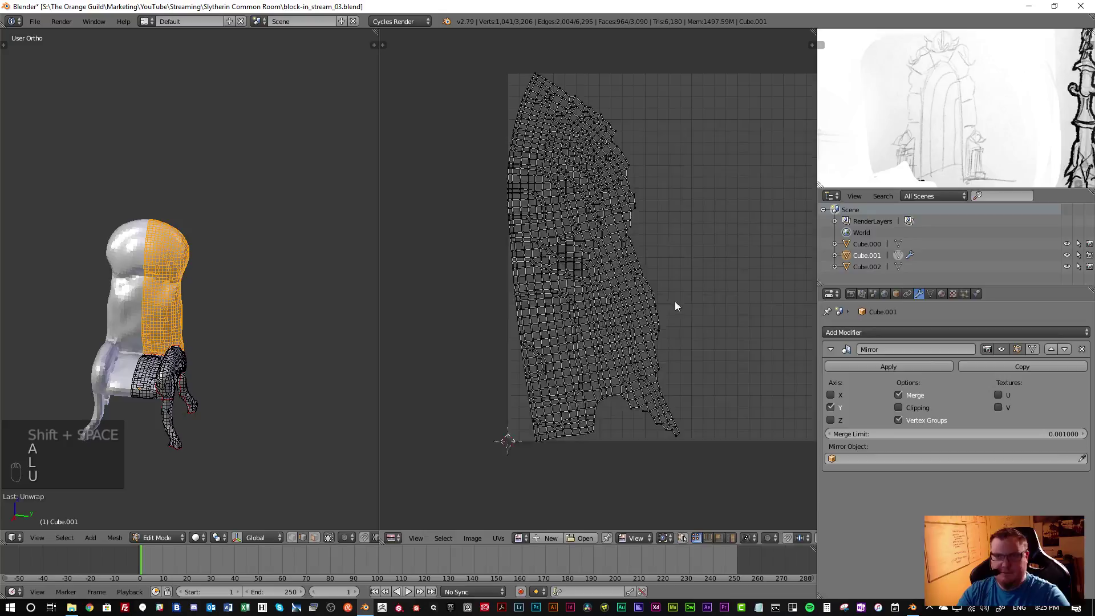
Move the front backrest's whole UV island along Y to above the UV square
scroll(666, 303, "down", 5)
key("a")
key("g")
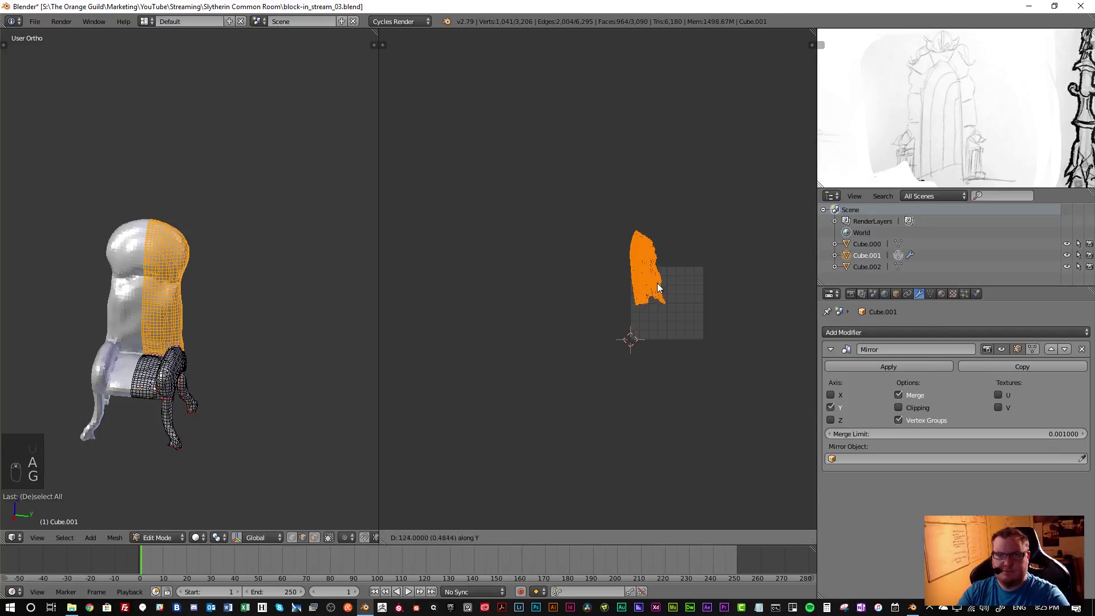
left_click(666, 259)
Select only the linked rear faces of the backrest and unwrap them
middle_click_drag(225, 306, 120, 298)
key("a")
scroll(193, 293, "up", 2)
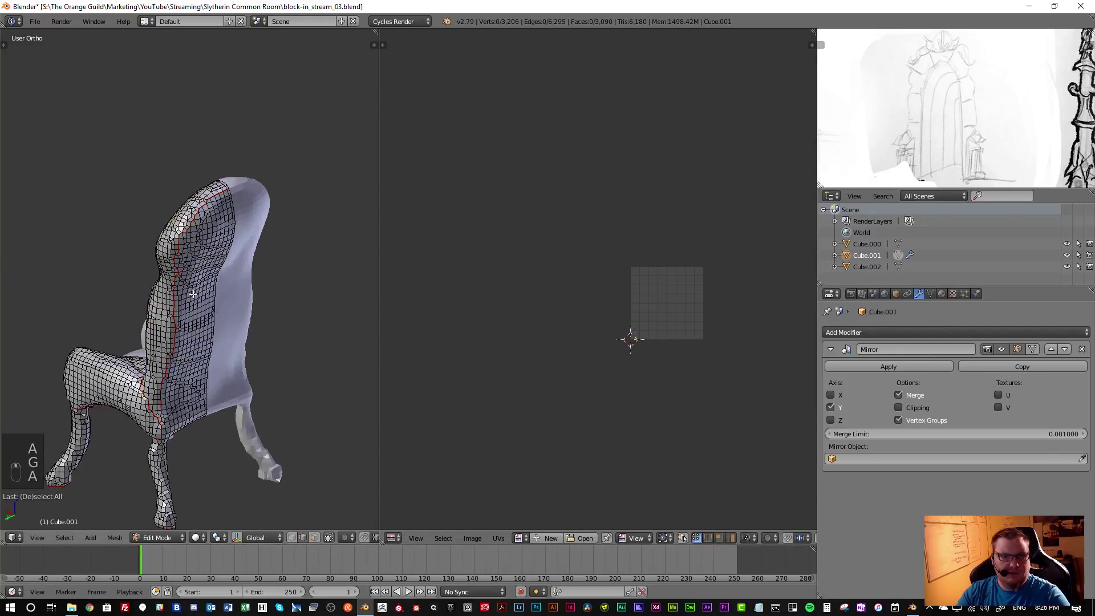
key("l")
key("a")
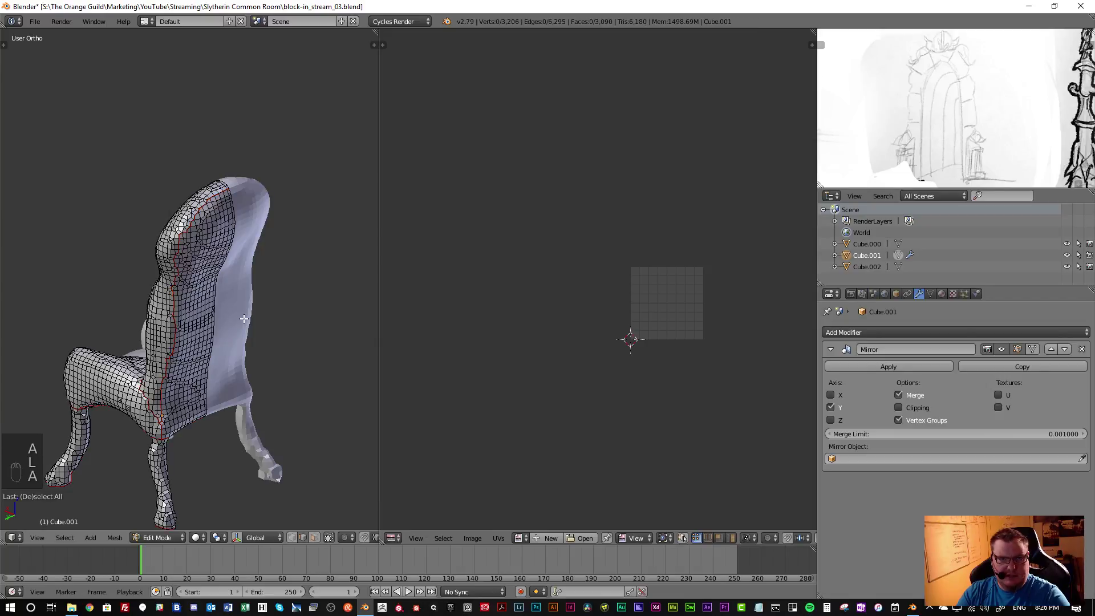
key("l")
key("u")
left_click(195, 327)
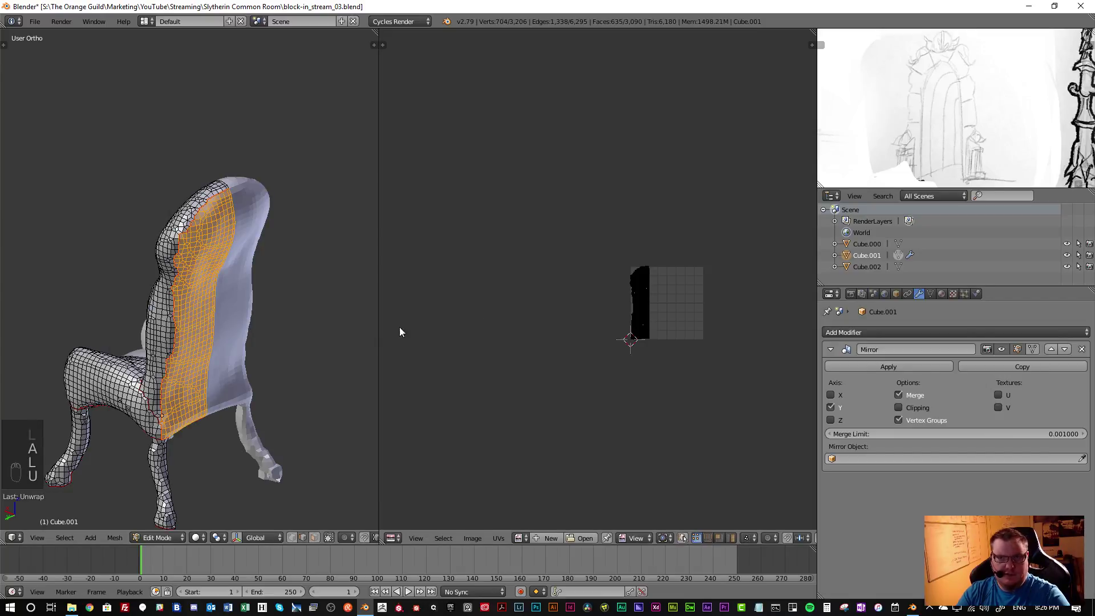
Move the rear backrest's UV island above the UV square, beside the front backrest's island
scroll(658, 297, "up", 3)
key("a")
scroll(647, 326, "down", 3)
key("g")
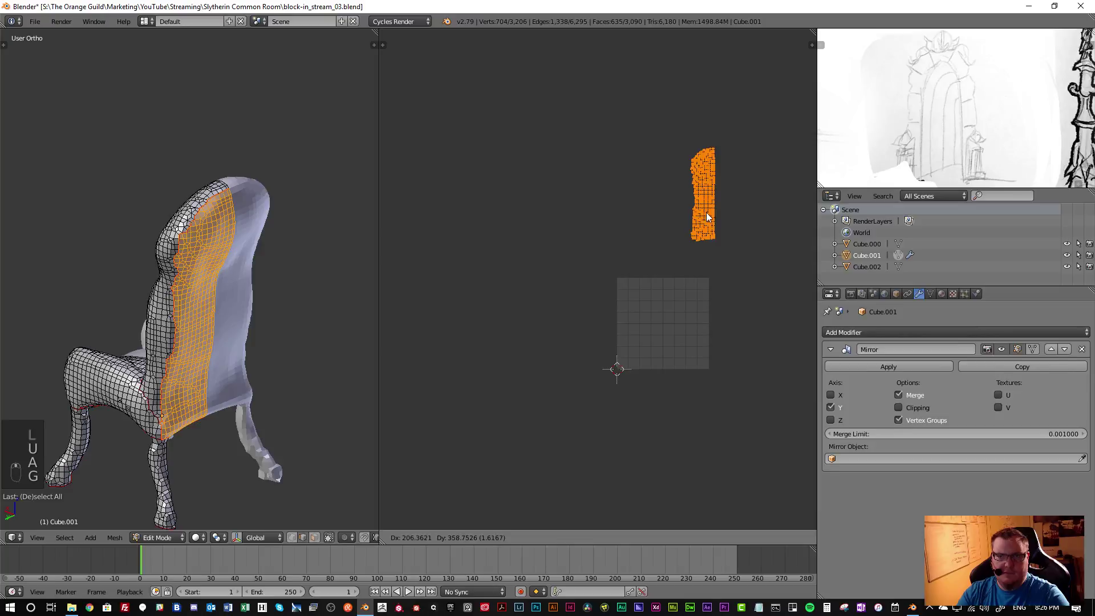
left_click(685, 242)
Select the whole mesh and all of its UV islands, and maximize the UV editor
key("a")
key("a")
key("a")
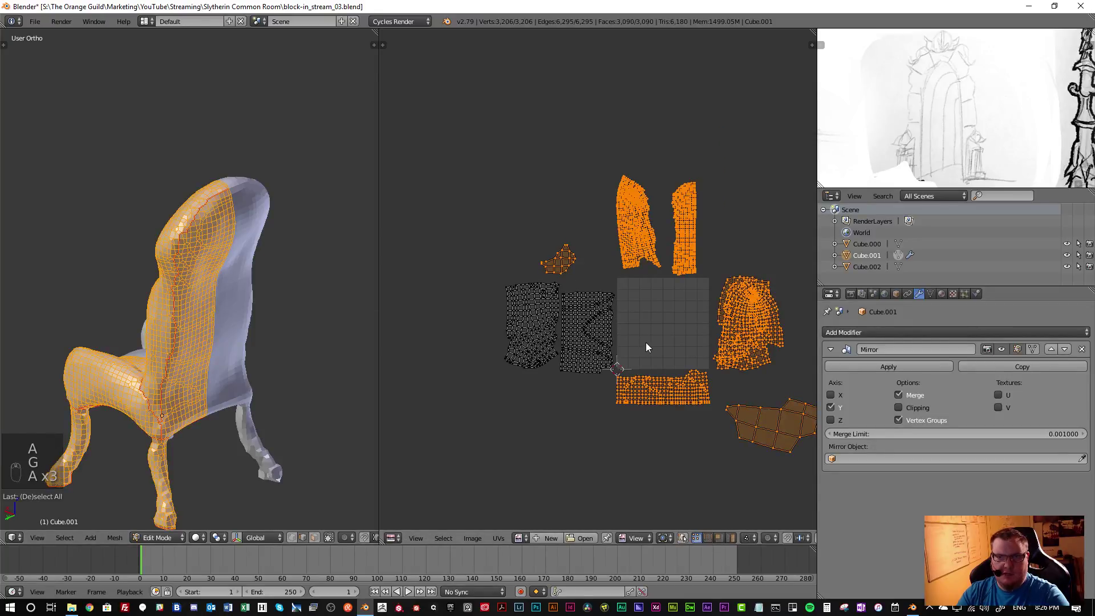
key("a")
key("a")
middle_click_drag(672, 342, 595, 322)
key("ctrl+Up")
scroll(596, 322, "up", 4)
scroll(587, 343, "up", 1)
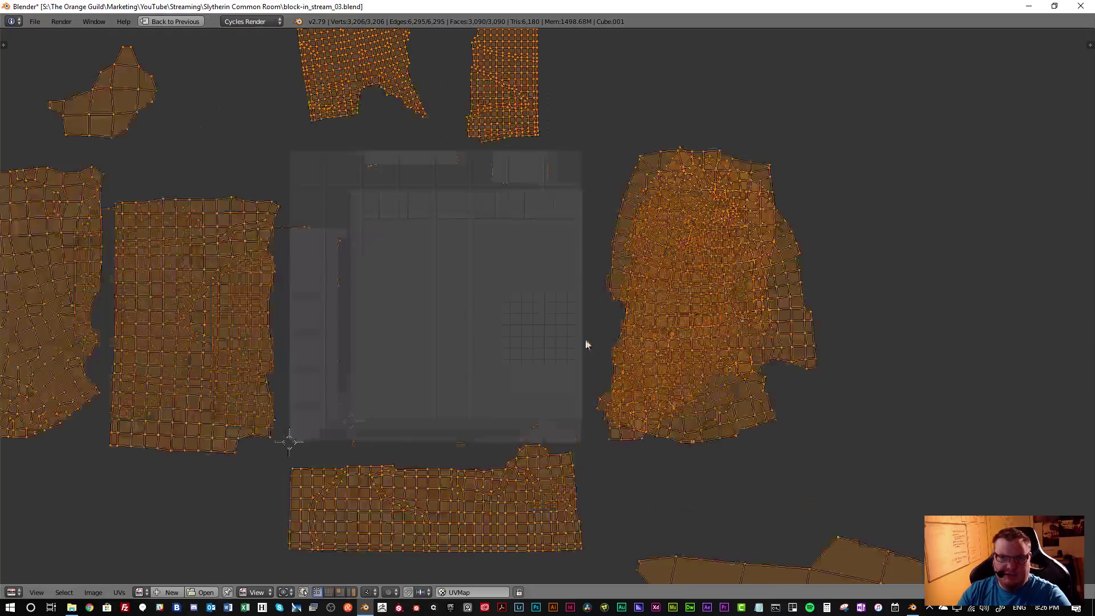
Average the scale of all UV islands and pack them into the UV square
scroll(721, 401, "down", 3)
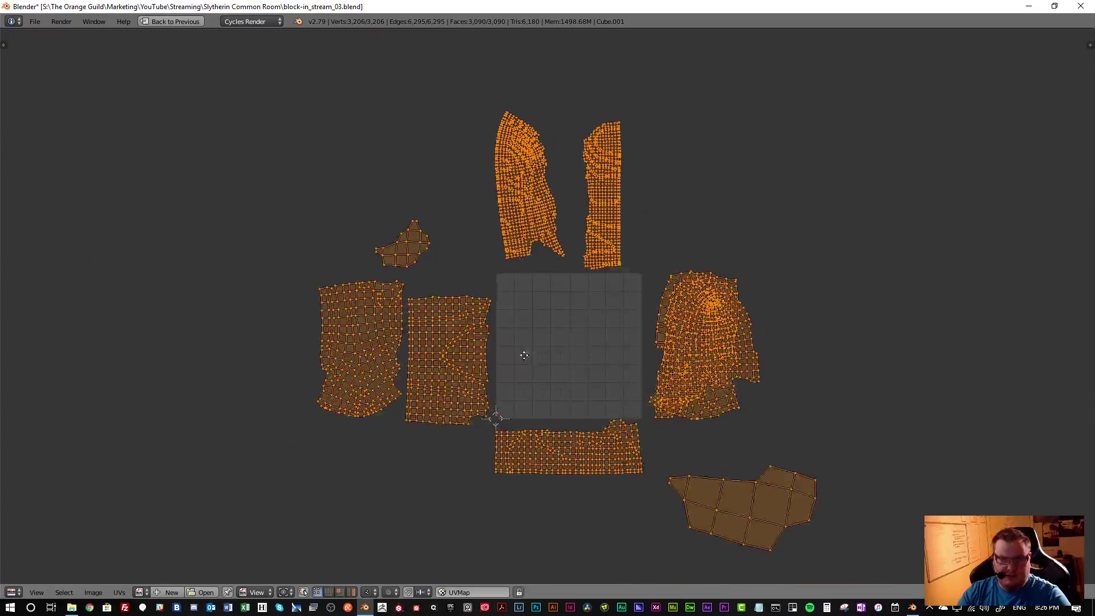
middle_click_drag(524, 360, 494, 342, "shift")
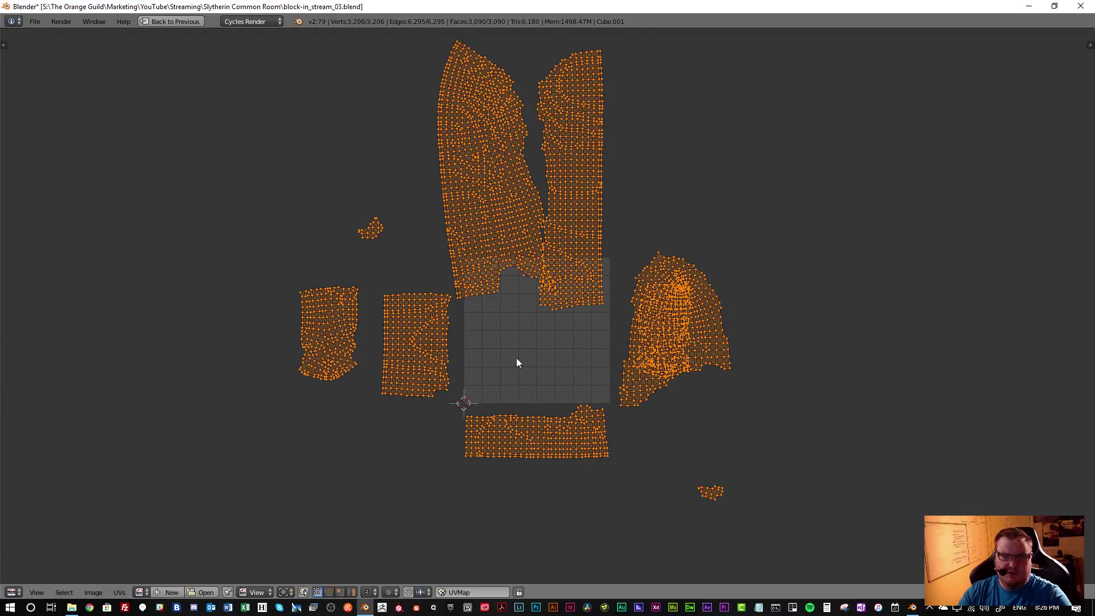
scroll(532, 366, "up", 2)
scroll(514, 326, "down", 1)
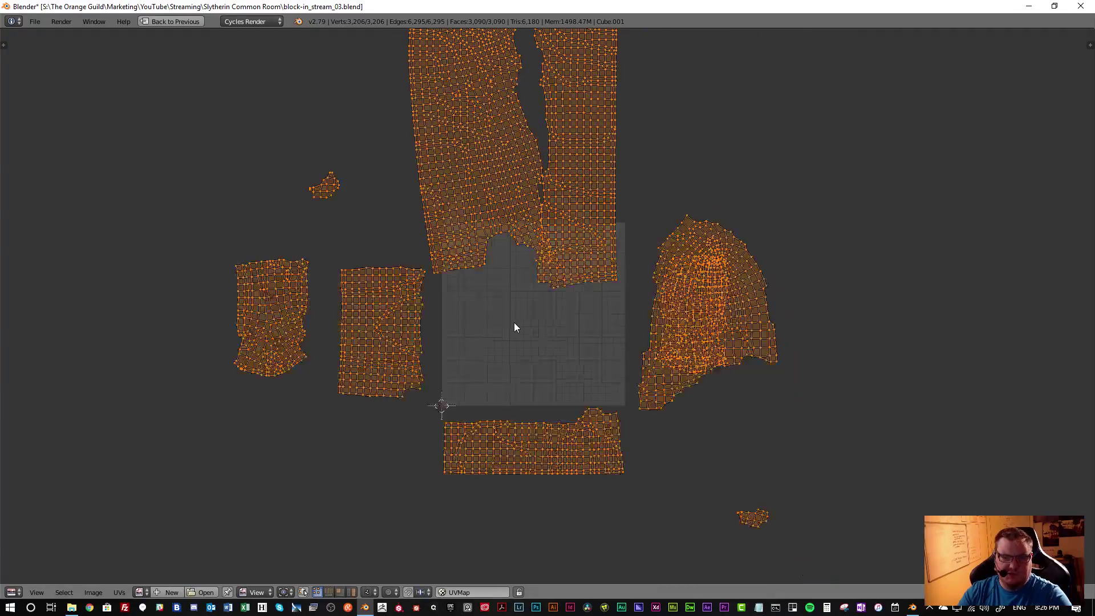
key("ctrl+p")
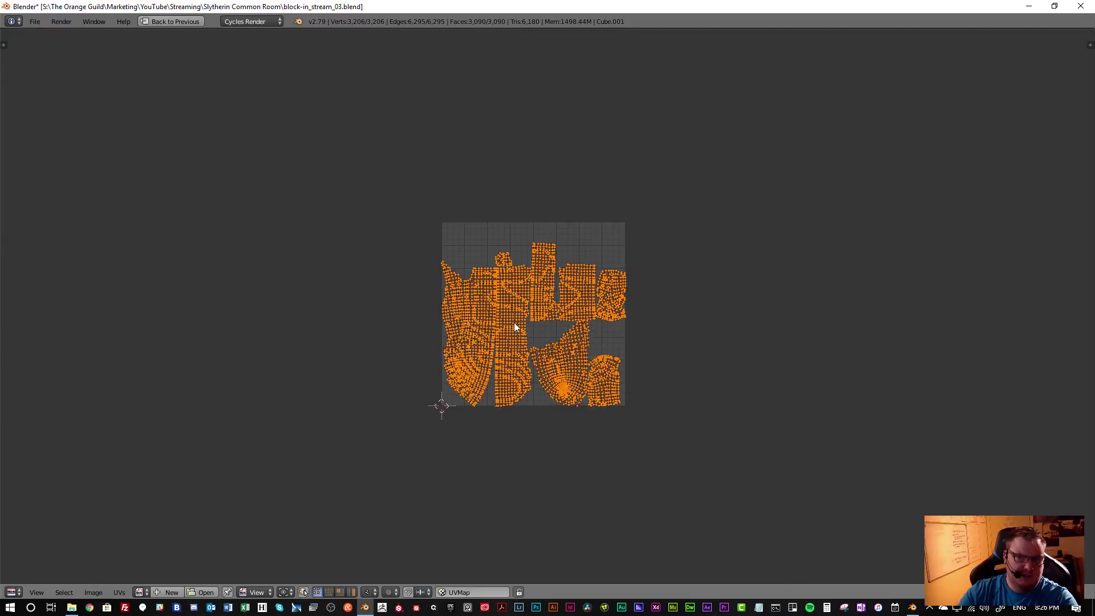
Examine the packed UV islands for their spacing, relative scale and fit inside the UV square
scroll(536, 331, "up", 4)
scroll(537, 334, "up", 1)
middle_click_drag(577, 330, 561, 336)
scroll(466, 292, "down", 2)
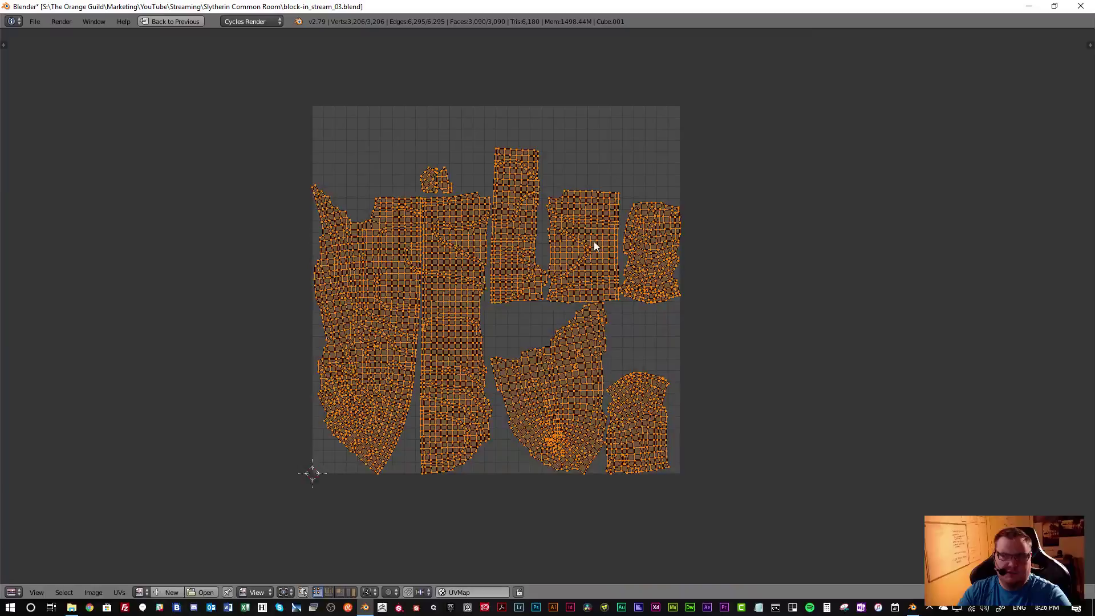
scroll(621, 264, "up", 1)
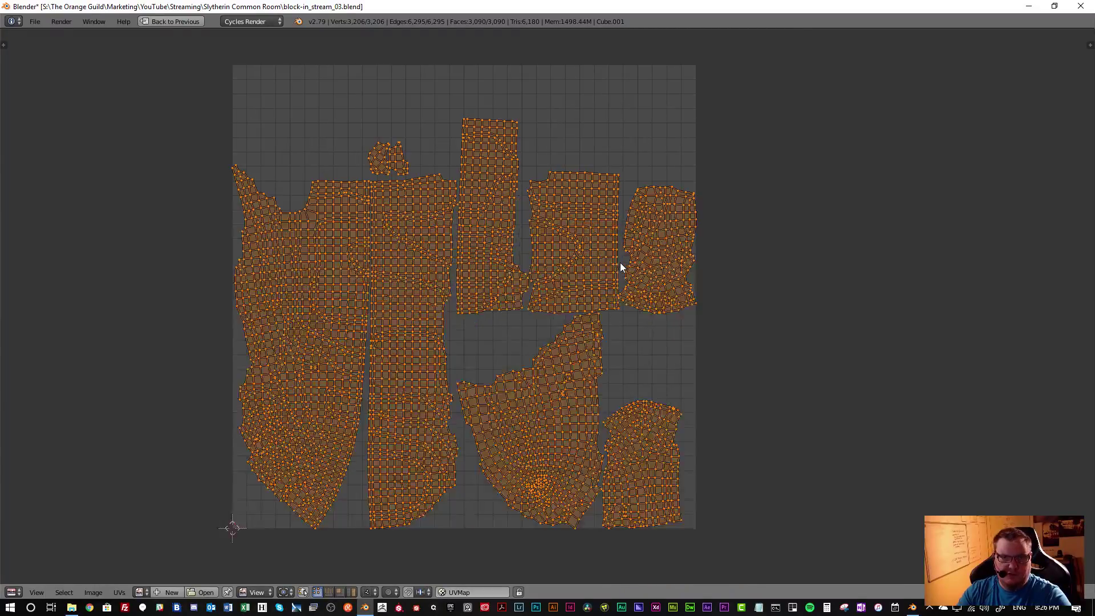
middle_click_drag(584, 277, 595, 263)
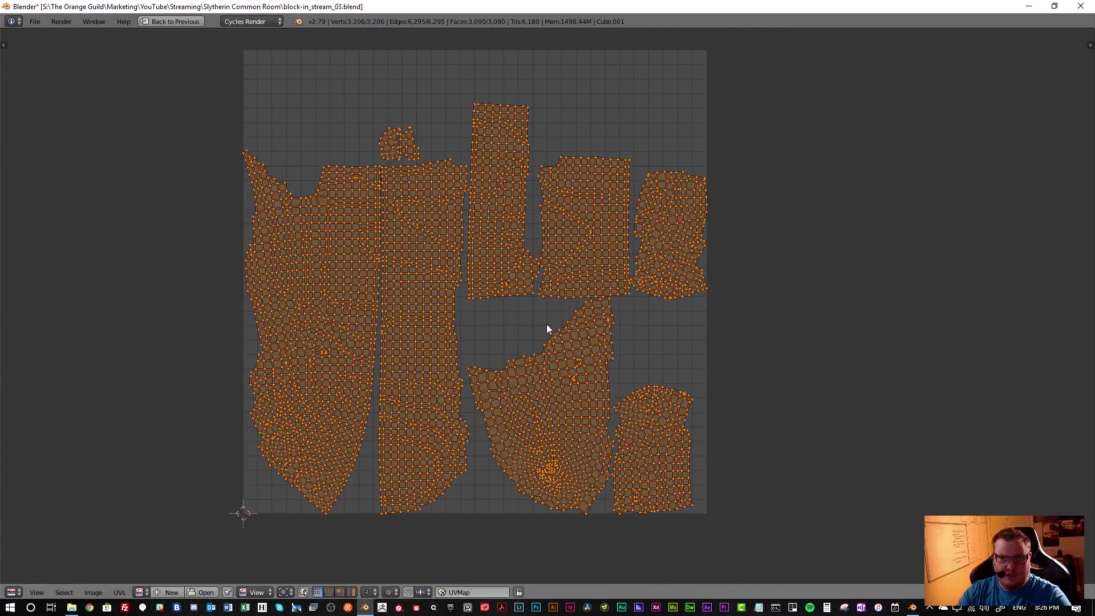
scroll(422, 237, "up", 2)
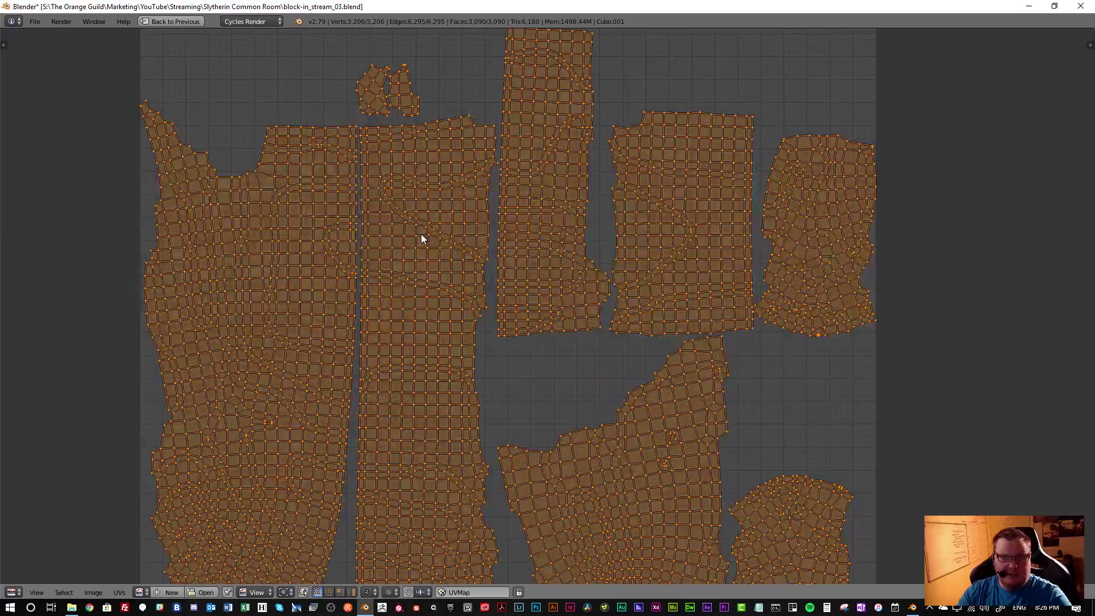
middle_click_drag(578, 357, 576, 317)
scroll(570, 361, "down", 1)
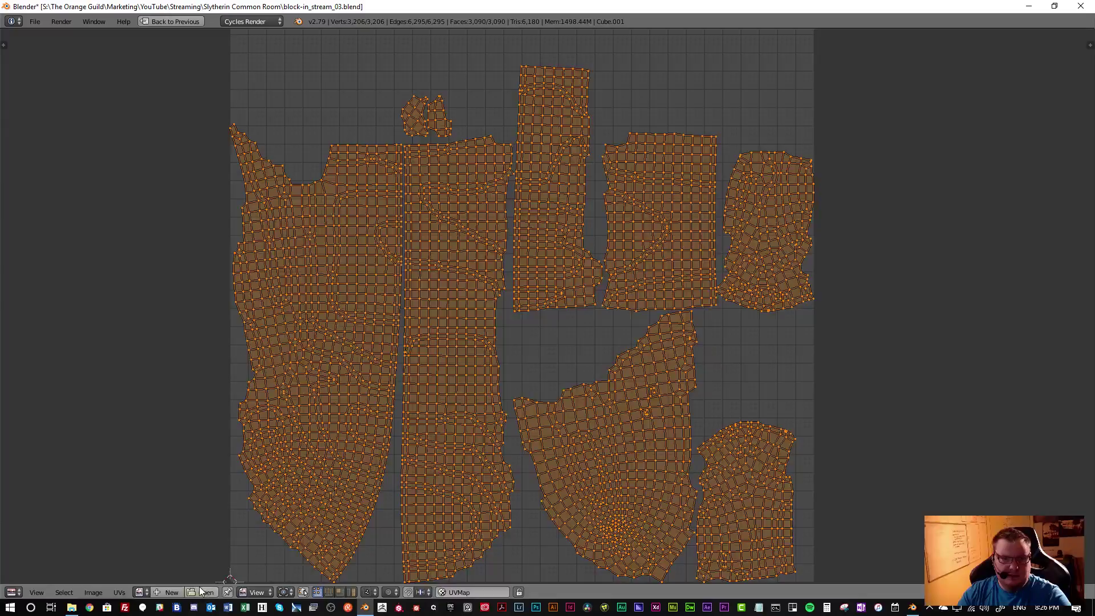
Set up a new image named UV with a width and height of 2048 px
left_click(169, 592)
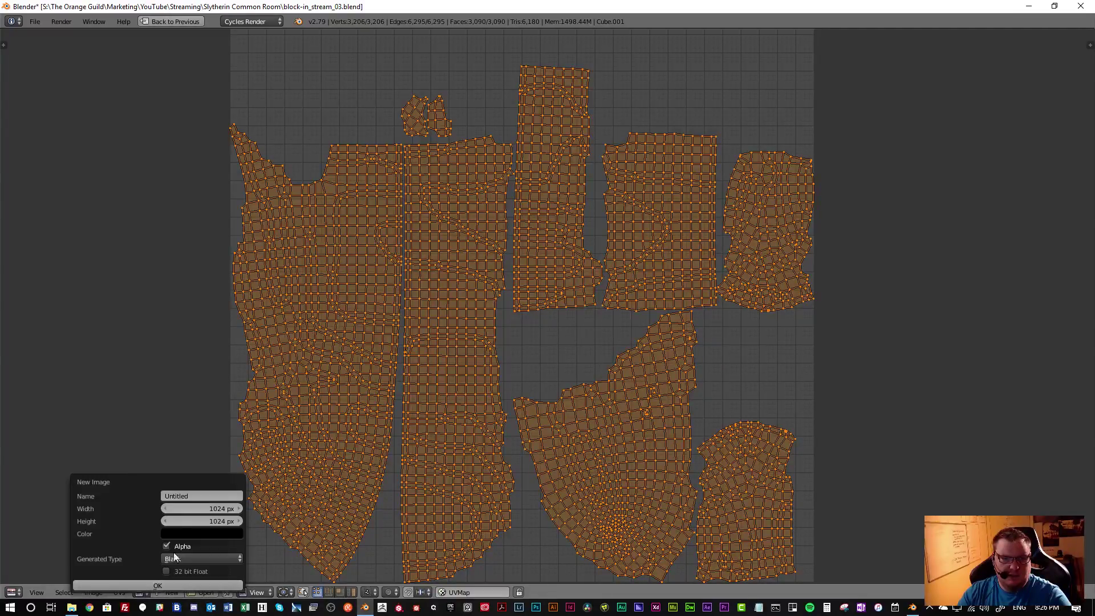
left_click(193, 508)
type("2048")
key("Tab")
type("2048")
key("Return")
type("U")
key("Return")
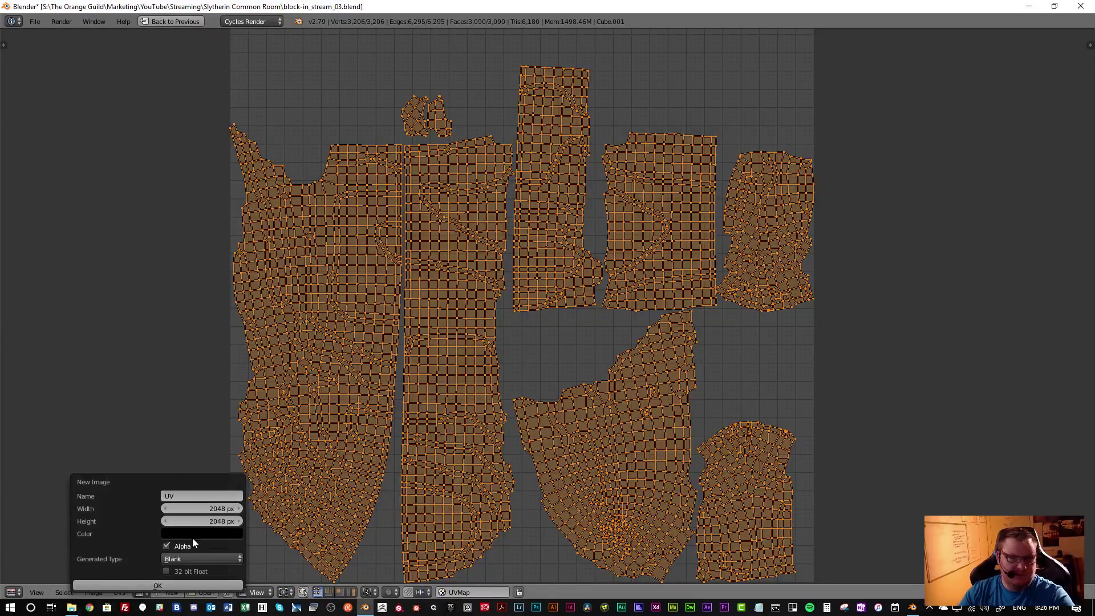
Set the new image's generated type to Color Grid and create it behind the UV islands
left_click(192, 558)
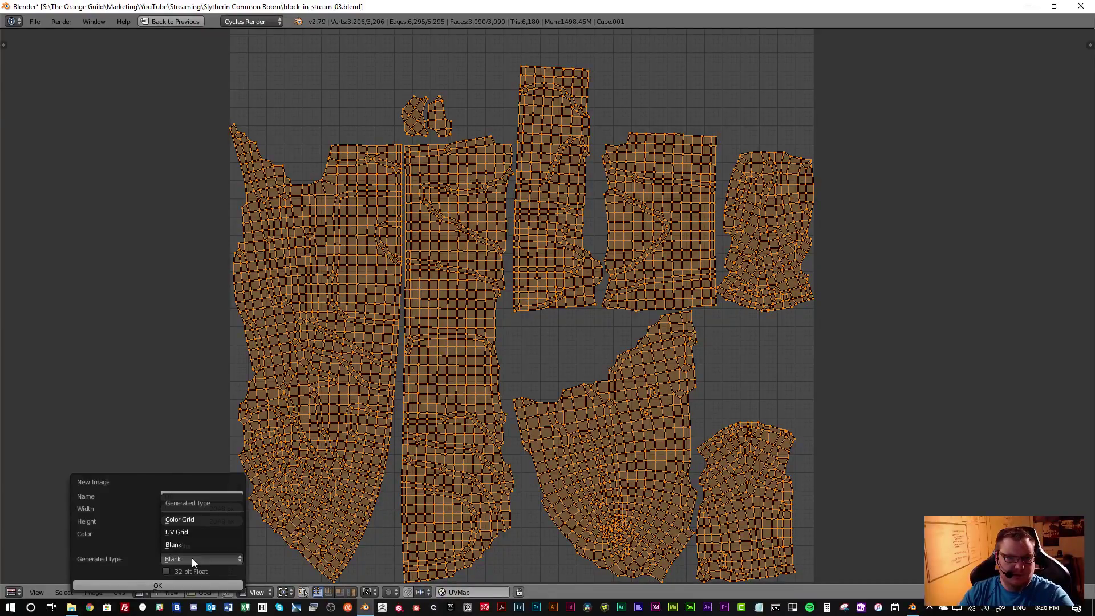
left_click(198, 522)
left_click(158, 585)
scroll(482, 385, "down", 10)
scroll(391, 482, "up", 3)
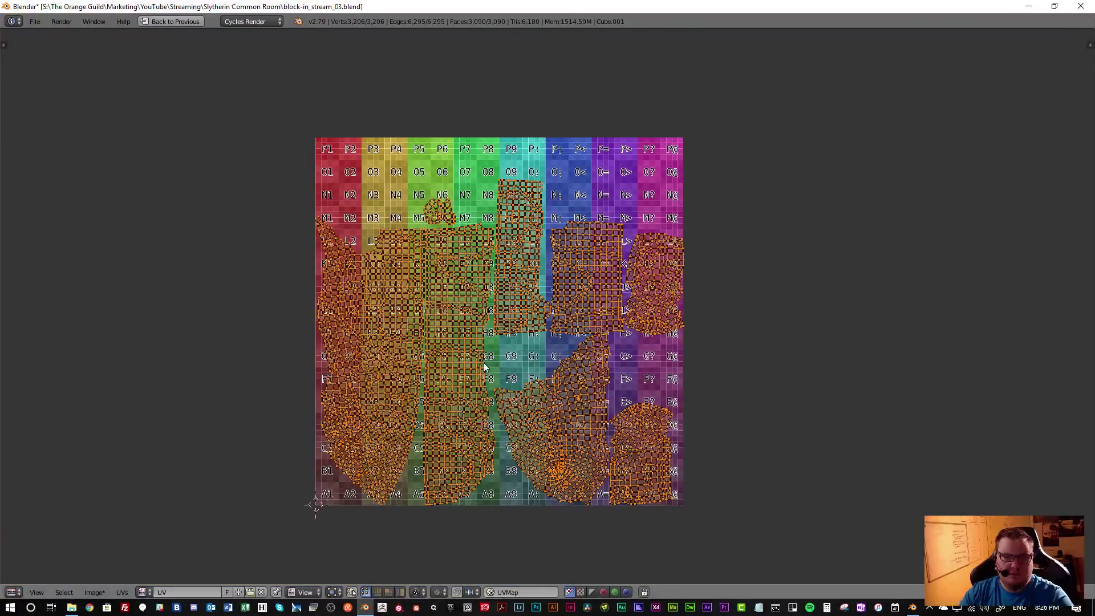
Return to the split layout, switch the chair to Object Mode and shade it smooth
key("shift+space")
key("Tab")
middle_click_drag(252, 347, 188, 382)
key("t")
left_click(46, 216)
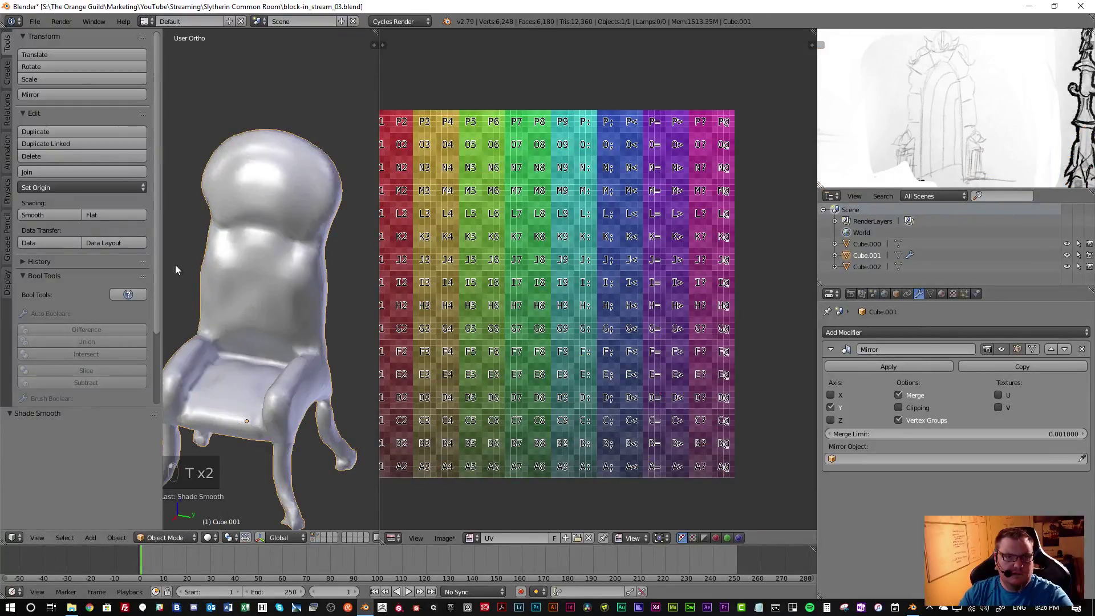
Hide the tool shelf, split the UV editor horizontally and turn its upper half into a node editor
mouse_move(254, 326)
middle_mouse_down()
mouse_move(200, 330)
mouse_move(251, 274)
middle_mouse_up()
key("t")
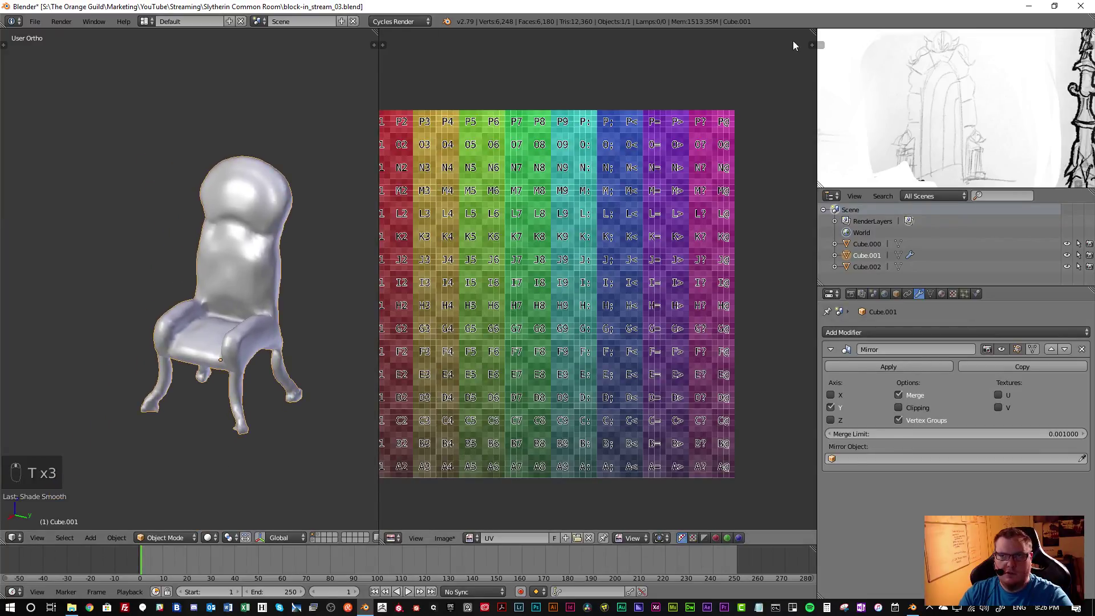
left_click_drag(812, 31, 396, 282)
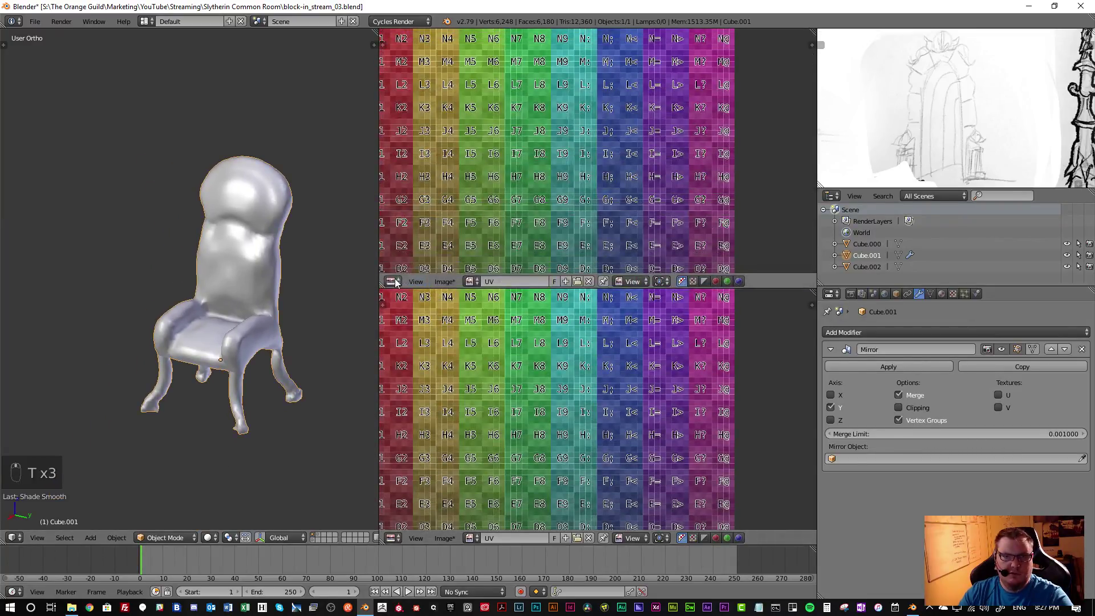
left_click(395, 283)
left_click(419, 409)
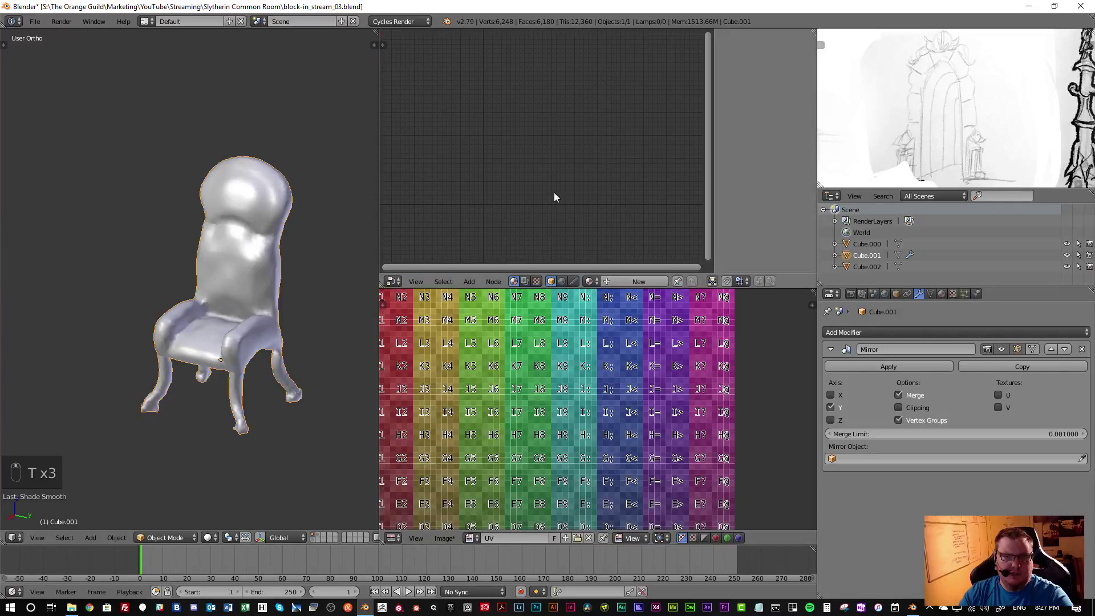
Select the chair and create a new node-based material for it
right_click(248, 276)
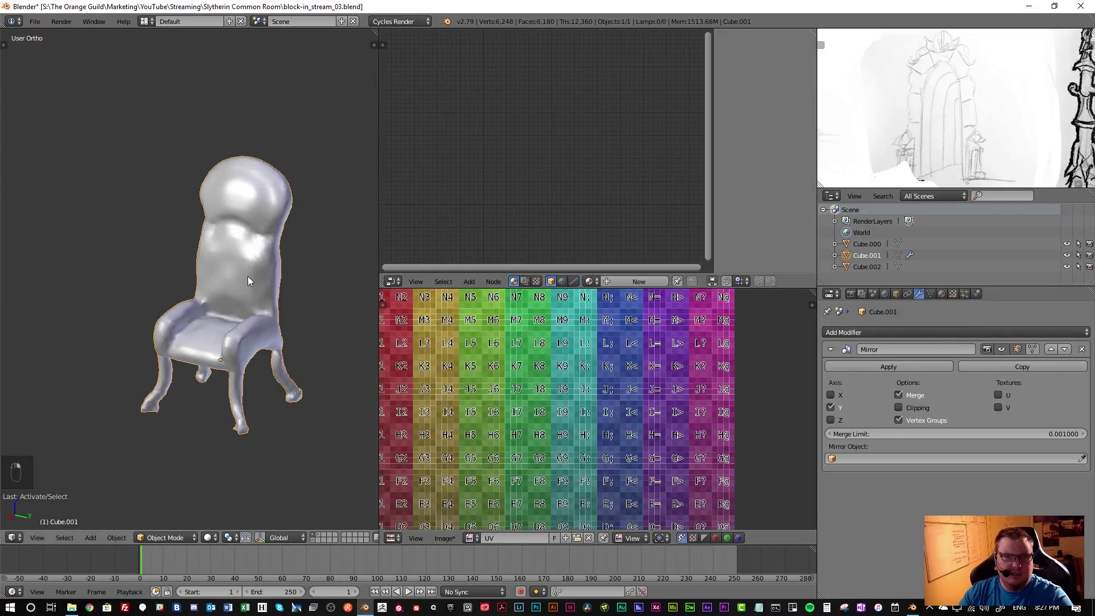
left_click(621, 281)
scroll(494, 182, "up", 2)
Add an Image Texture node that uses the UV image and place it below the Material Output node
key("shift+a")
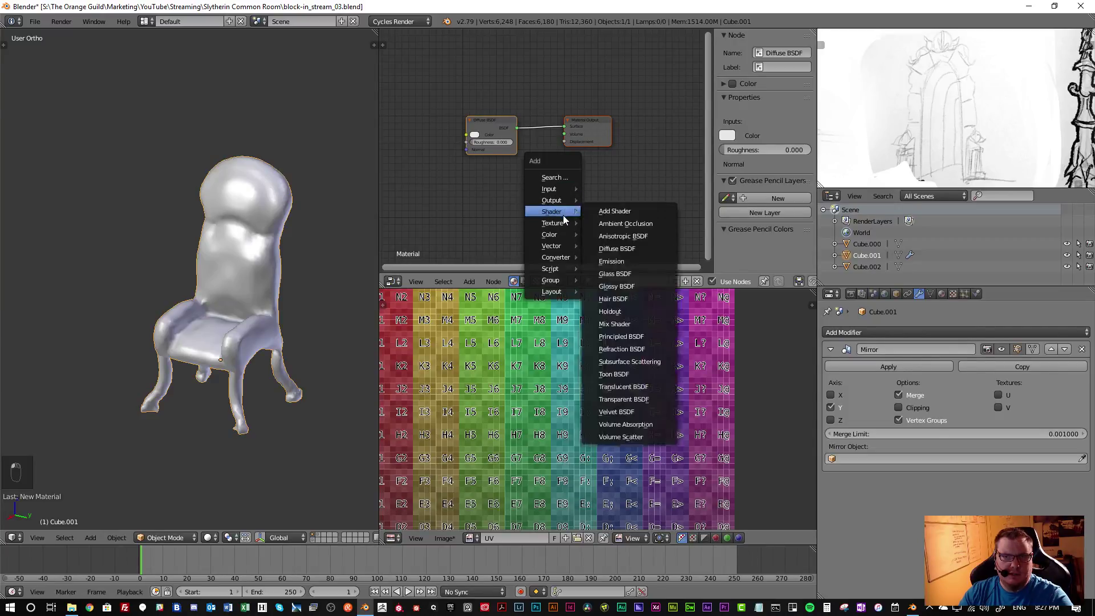
mouse_move(565, 223)
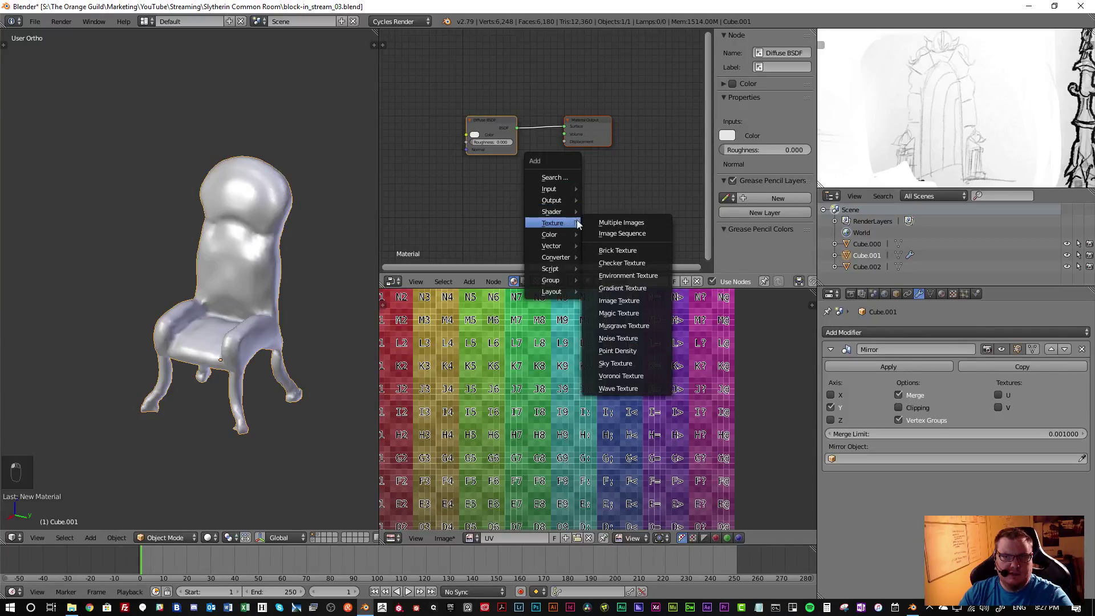
left_click(638, 300)
left_click(483, 152)
left_click(491, 180)
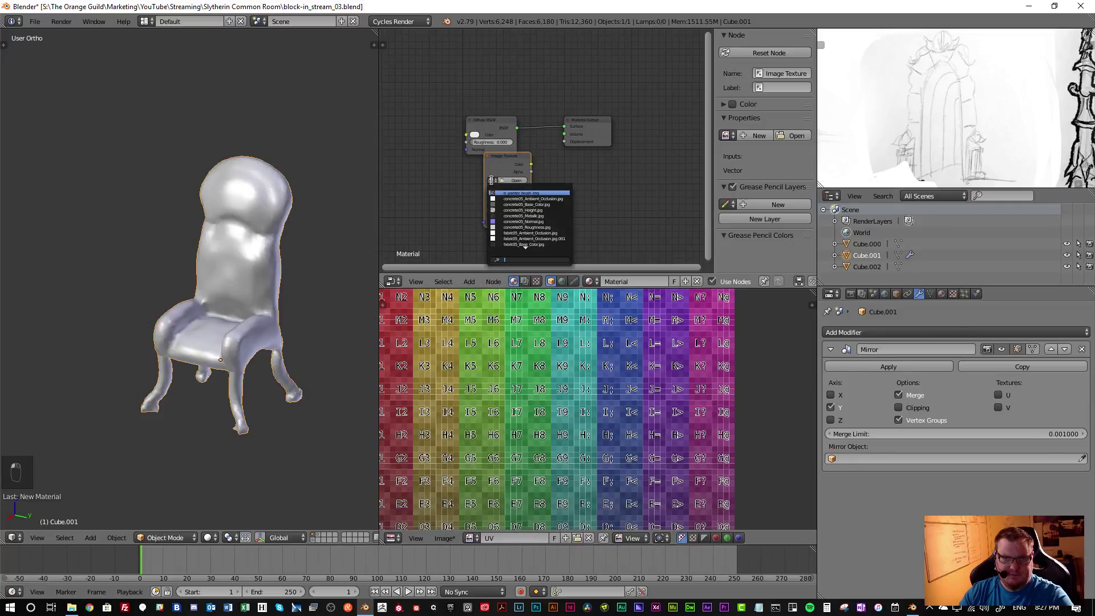
type("uv")
key("Return")
key("g")
left_click(584, 164)
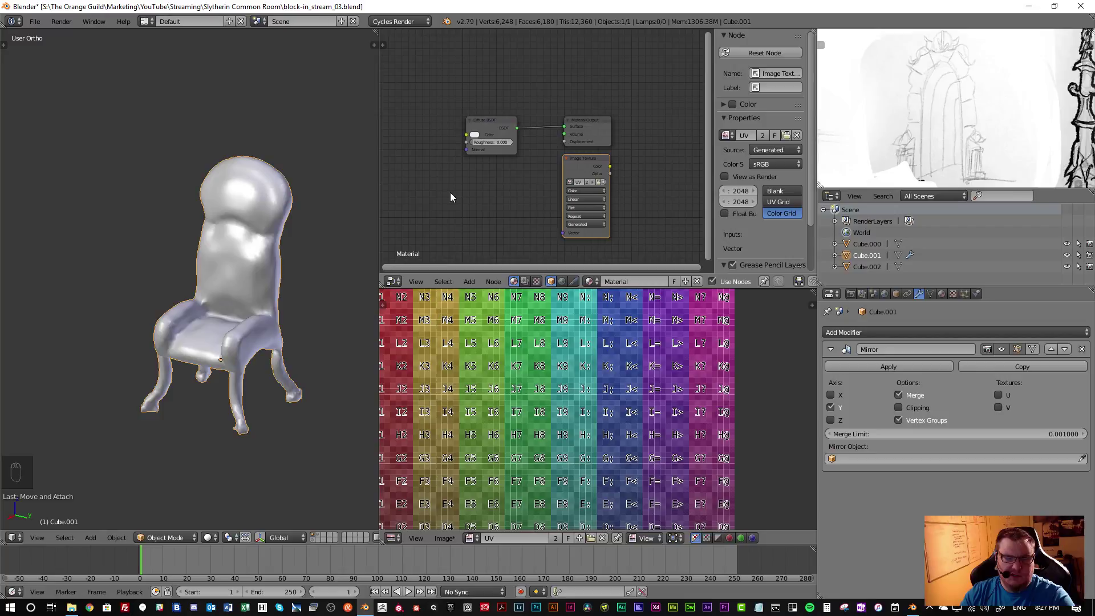
Display the chair with textured shading and examine the colour grid on its front, back, seat and armrests for stretching and scale
key("alt+z")
scroll(237, 296, "up", 3)
mouse_move(237, 305)
middle_mouse_down()
mouse_move(244, 296)
mouse_move(238, 304)
middle_mouse_up()
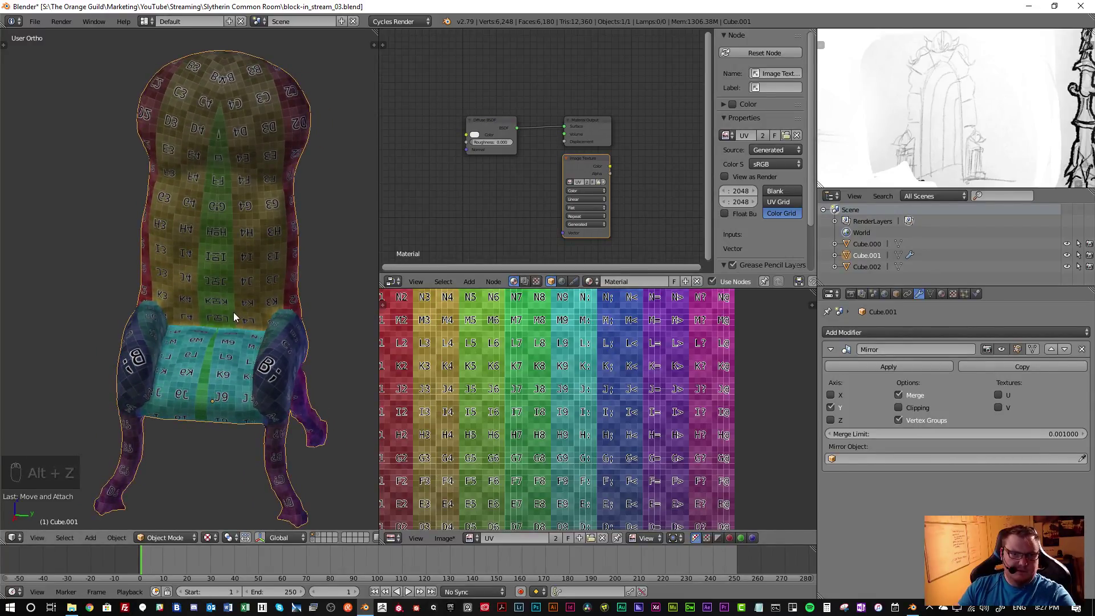
left_click(209, 538)
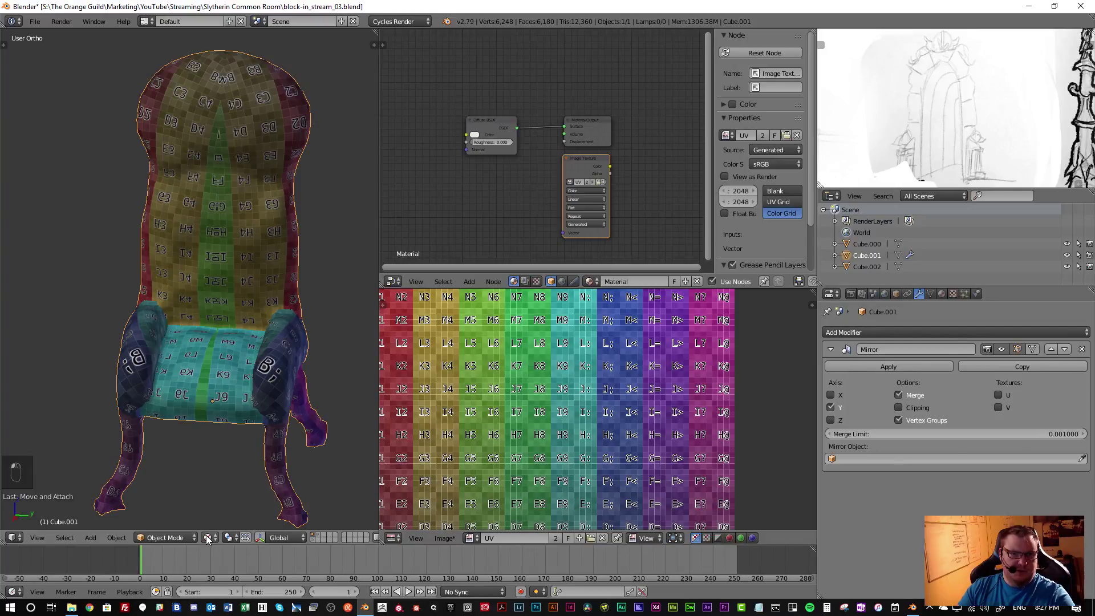
middle_click_drag(286, 341, 71, 317)
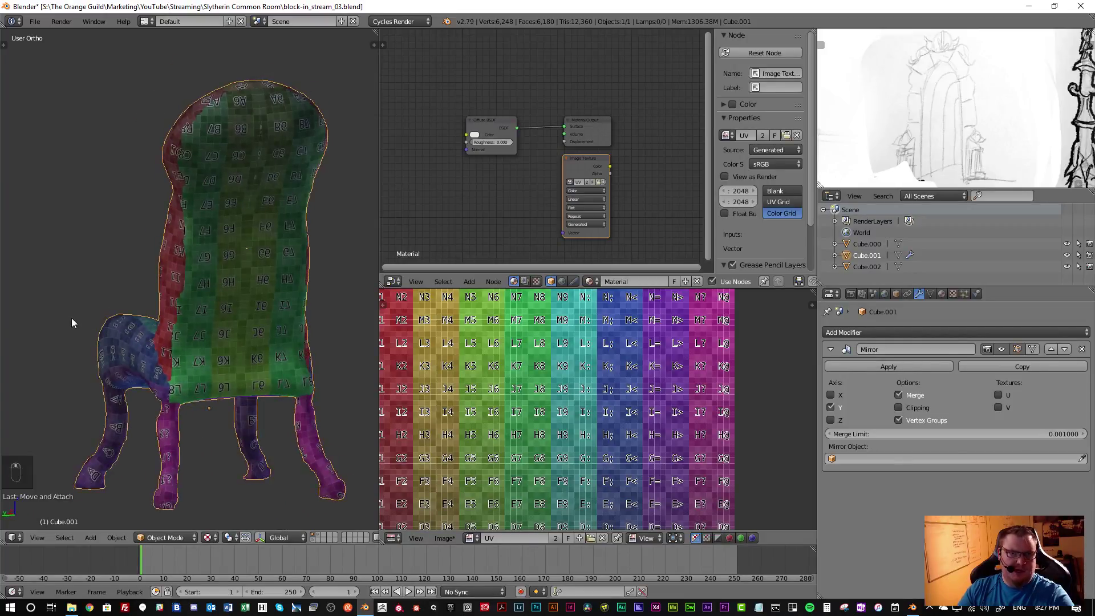
middle_click_drag(248, 372, 331, 364)
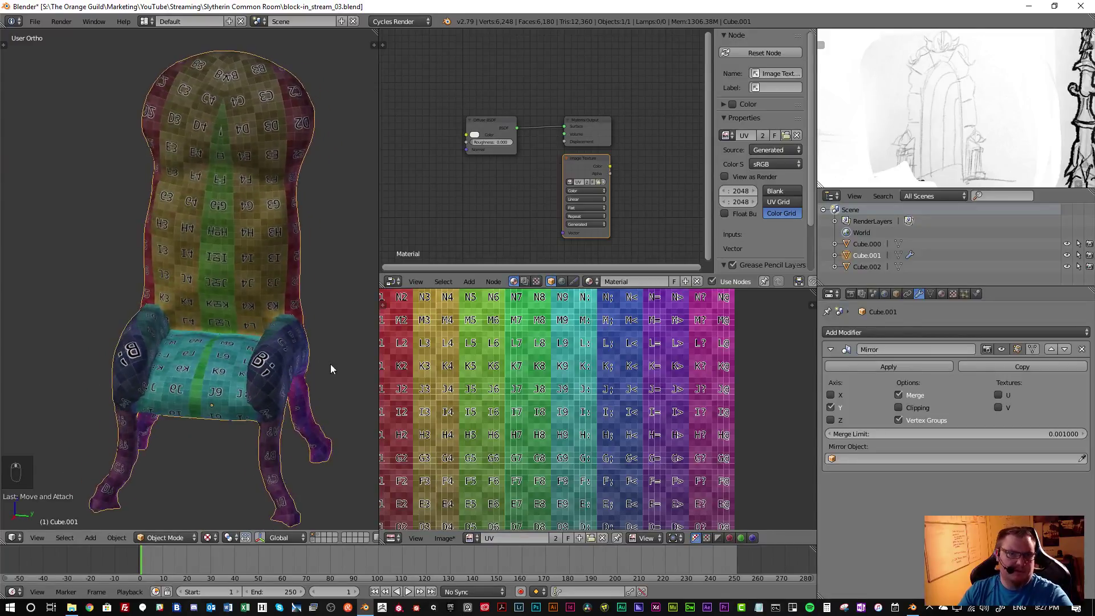
mouse_move(231, 350)
middle_mouse_down()
mouse_move(248, 365)
mouse_move(279, 365)
mouse_move(217, 361)
middle_mouse_up()
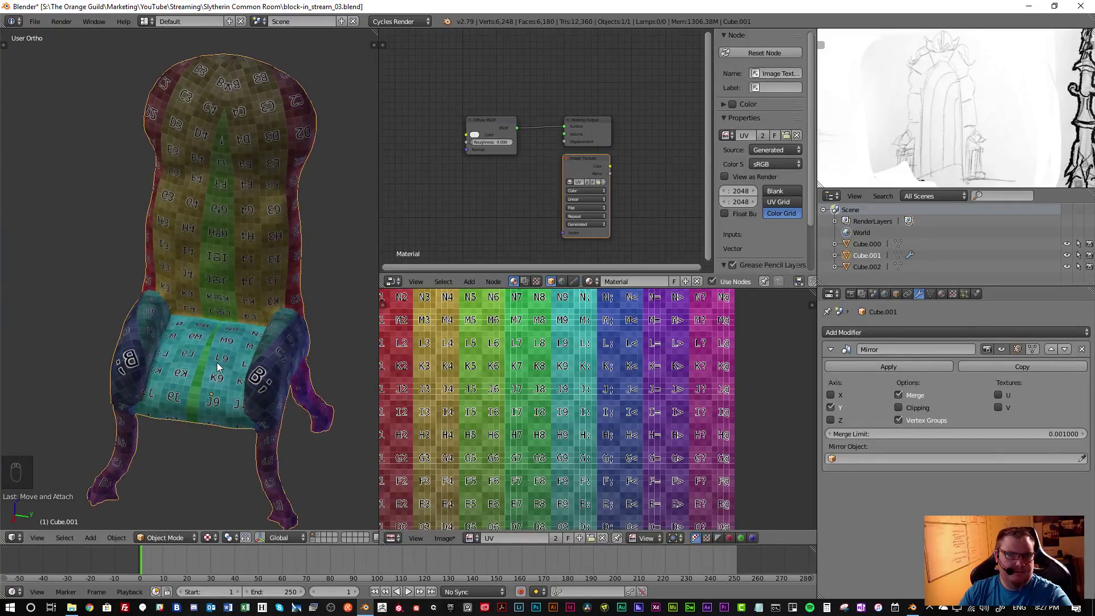
scroll(227, 350, "up", 2)
middle_click_drag(227, 350, 172, 368)
scroll(217, 331, "down", 4)
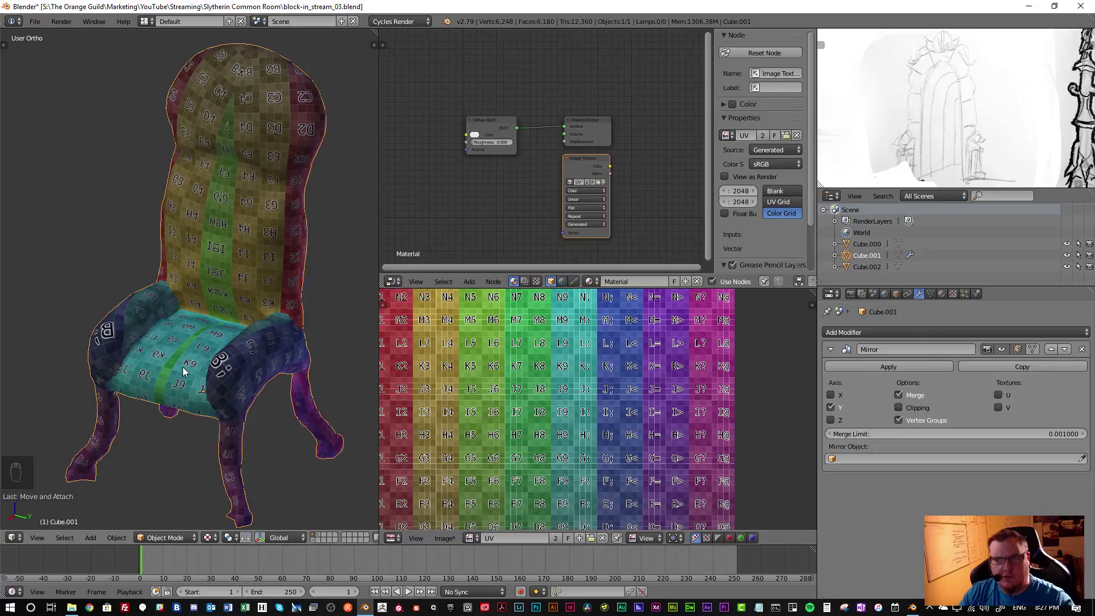
scroll(210, 320, "down", 3)
middle_click_drag(215, 323, 221, 302)
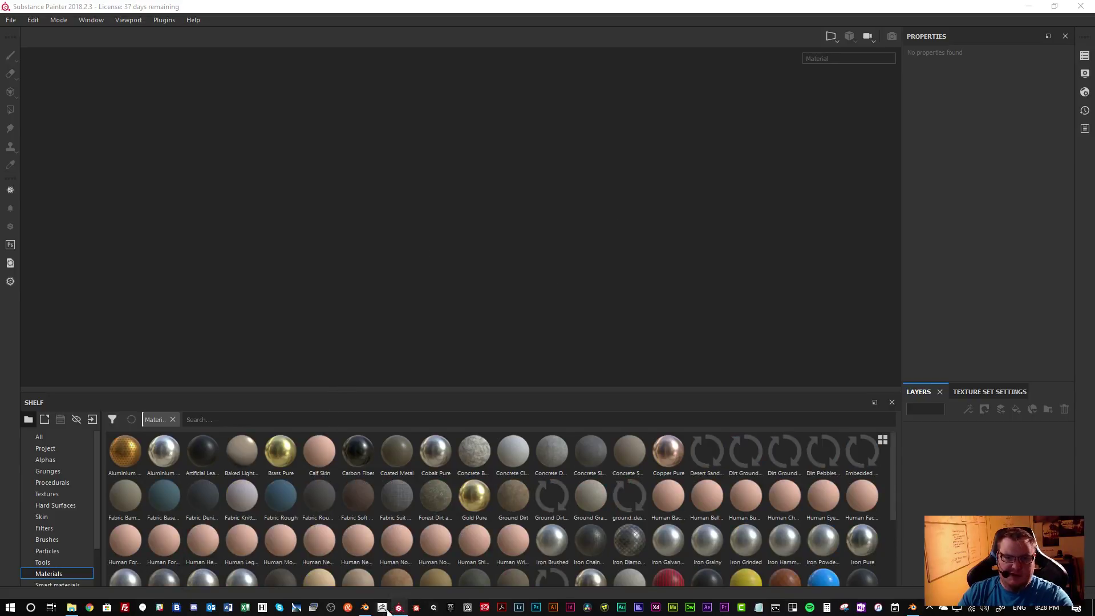
Switch back to Blender and return the 3D view to solid shading
left_click(365, 608)
key("alt+z")
left_click(35, 21)
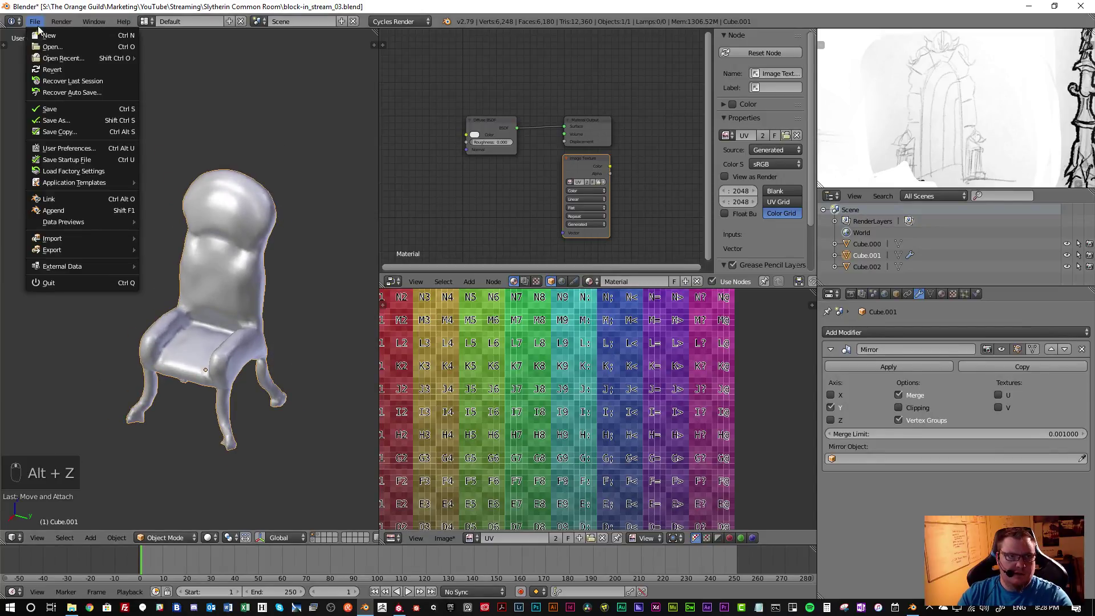
left_click(80, 123)
key("Escape")
Start a Wavefront OBJ export of the low-poly chair, then create and open a new folder inside Slytherin Common Room
left_click(35, 21)
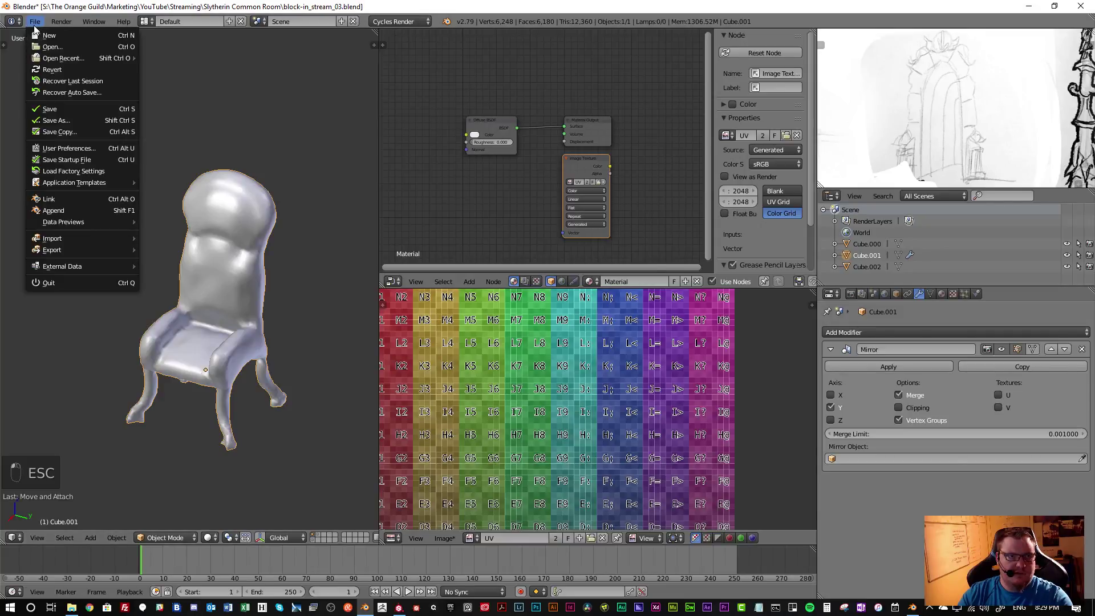
mouse_move(114, 249)
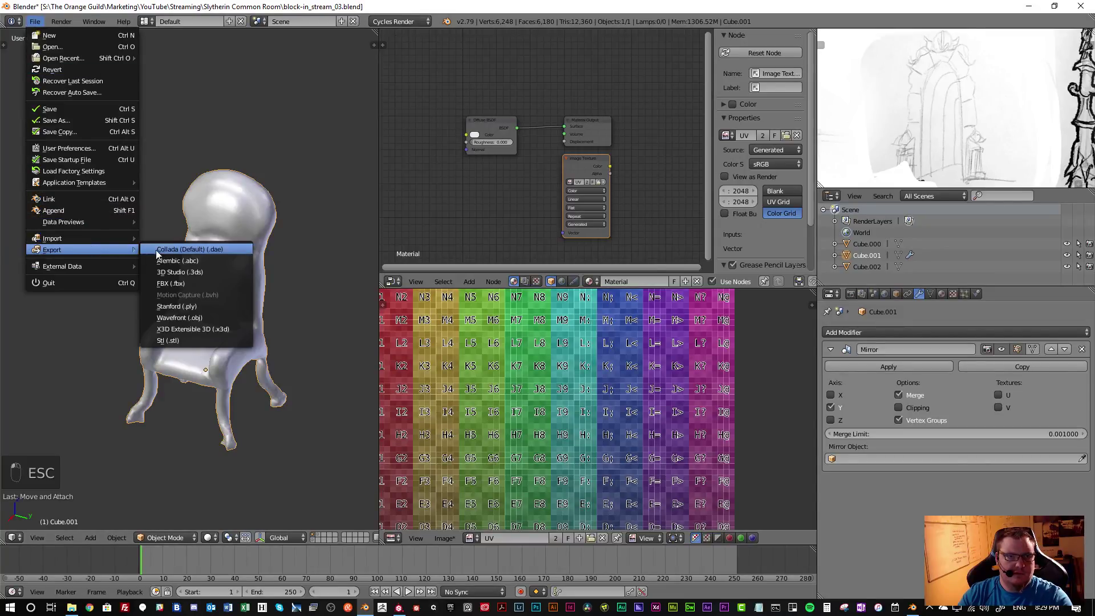
left_click(183, 317)
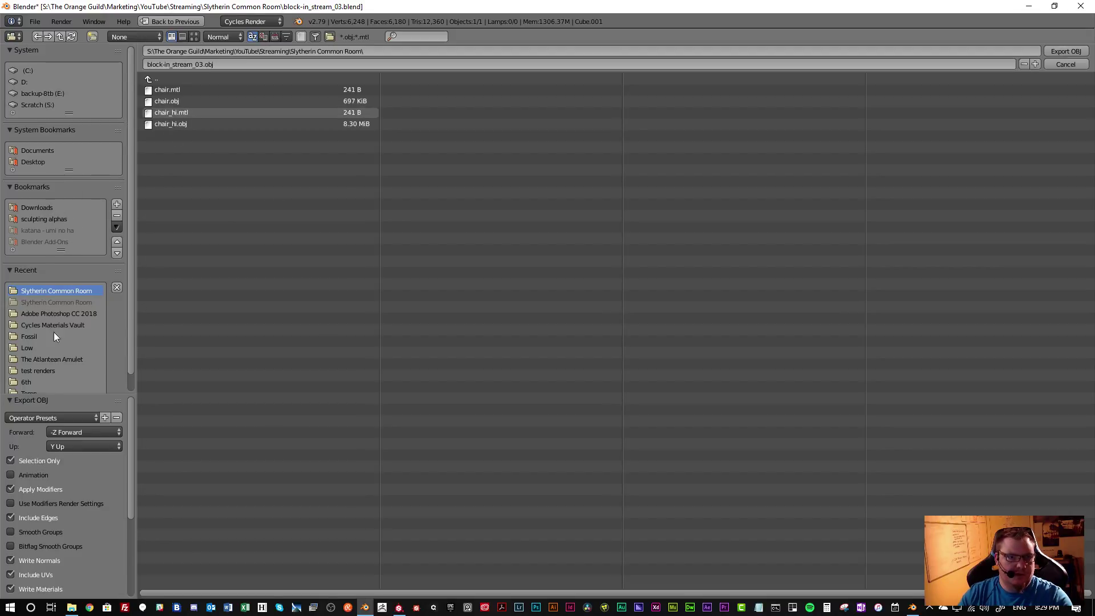
left_click(92, 36)
left_click(166, 89)
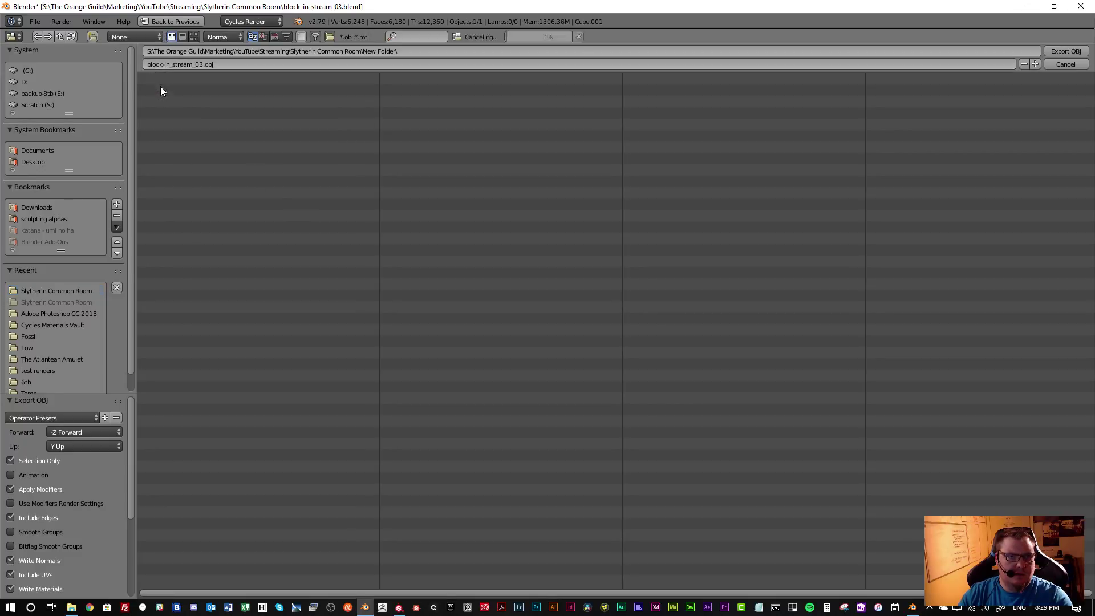
Name the export chair.obj and export it into New Folder inside Slytherin Common Room
left_click(234, 64)
left_click_drag(234, 64, 38, 68)
type("chair")
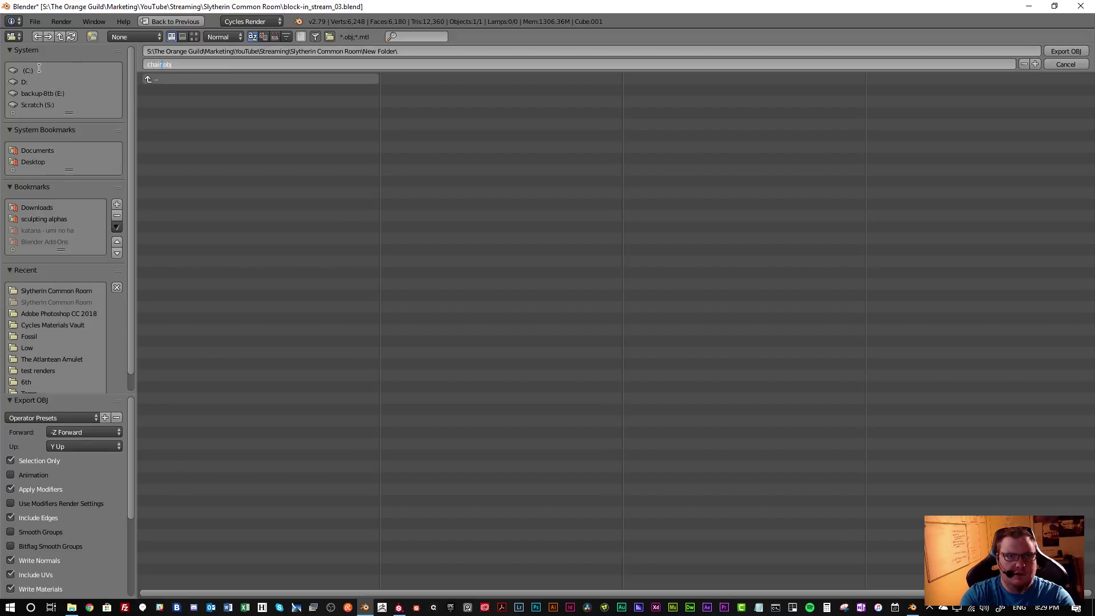
left_click(40, 70)
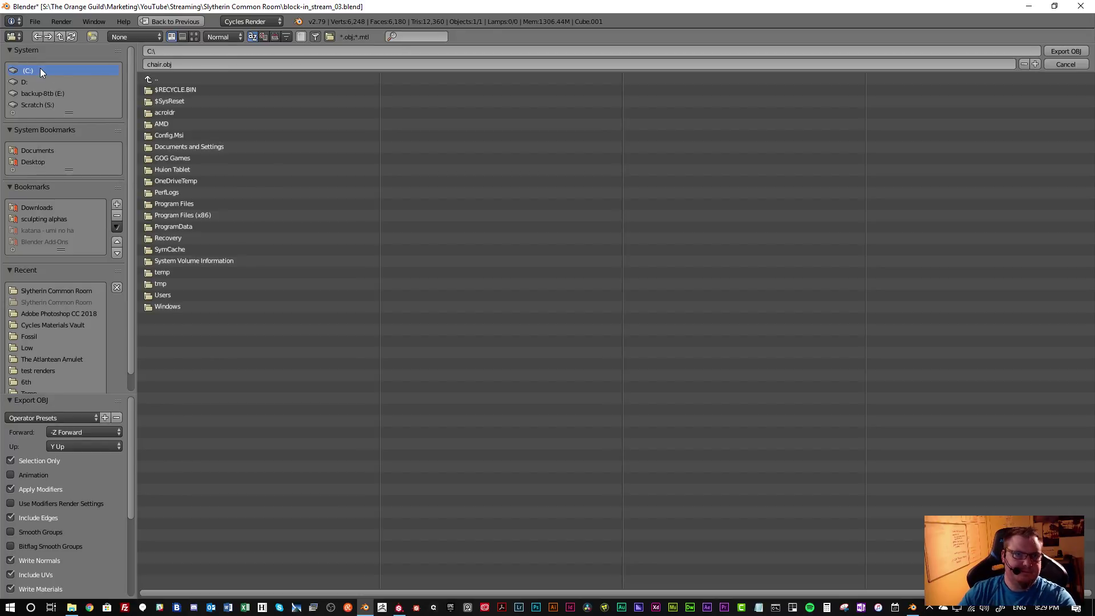
left_click(56, 291)
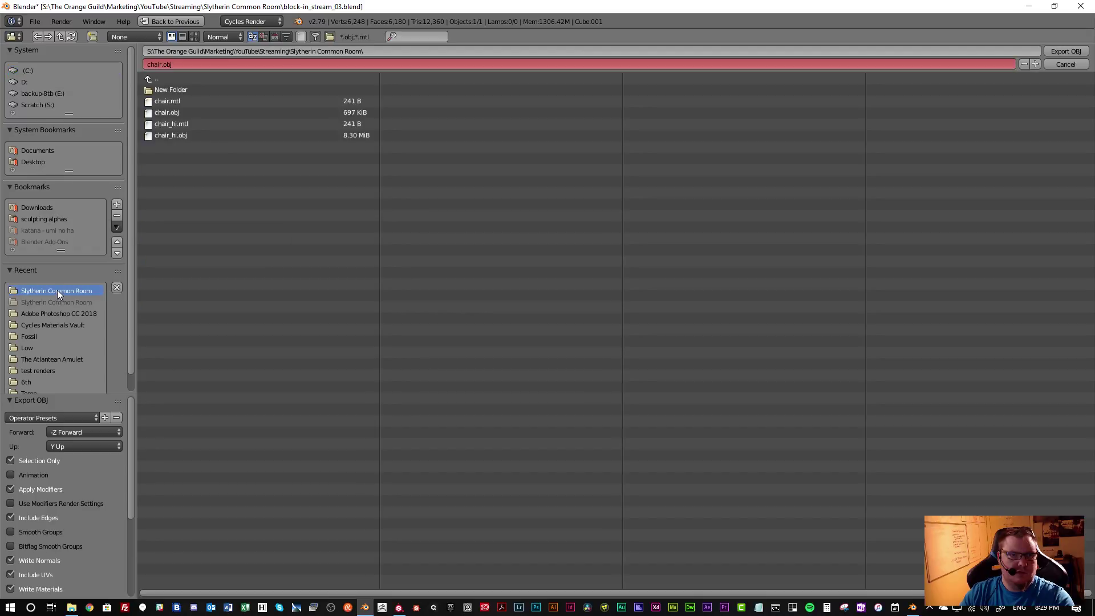
left_click(196, 90)
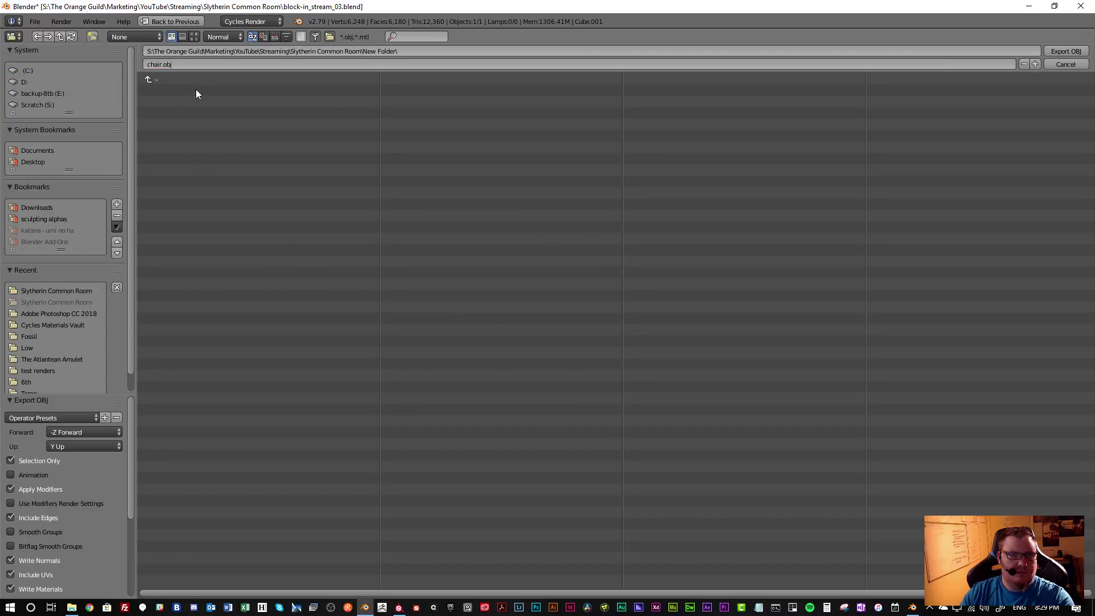
left_click(1078, 51)
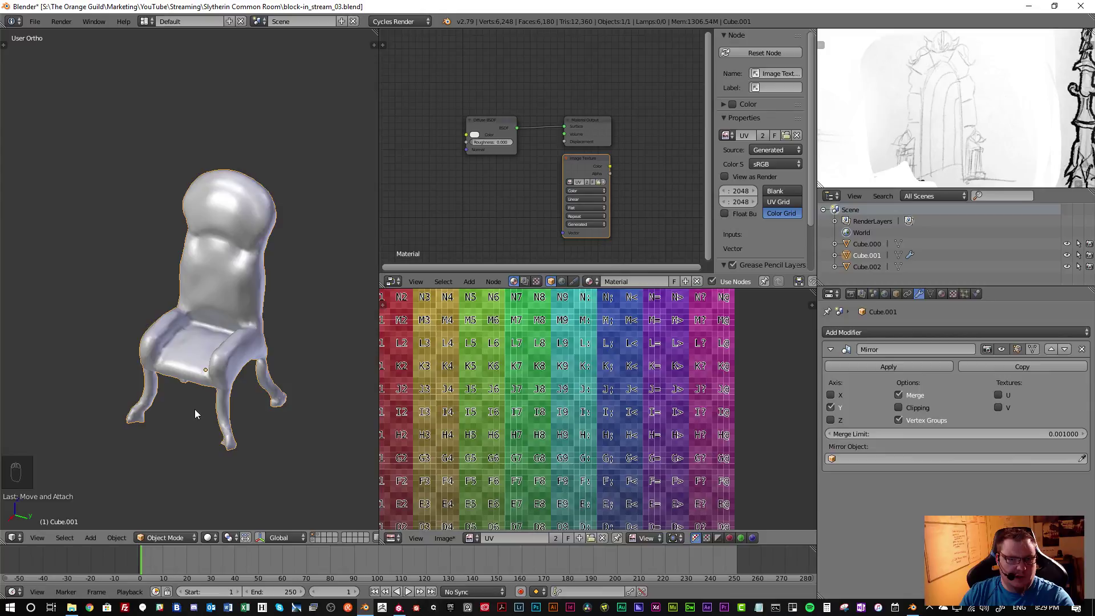
Show the layer with the high-poly chair, select it and export it as chair_hi.obj into New Folder
key("alt+1")
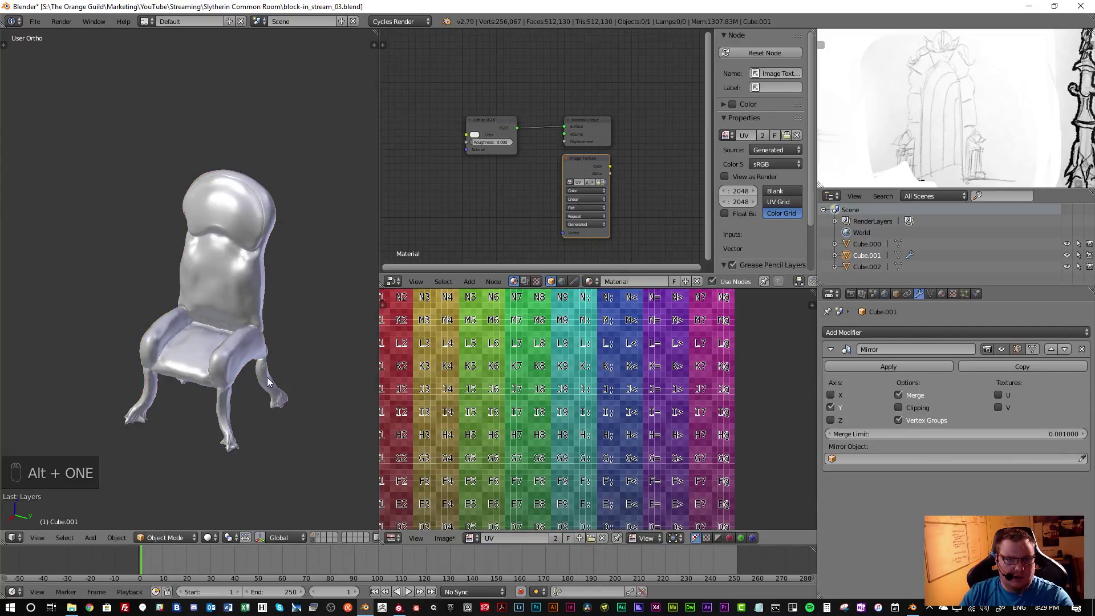
right_click(229, 334)
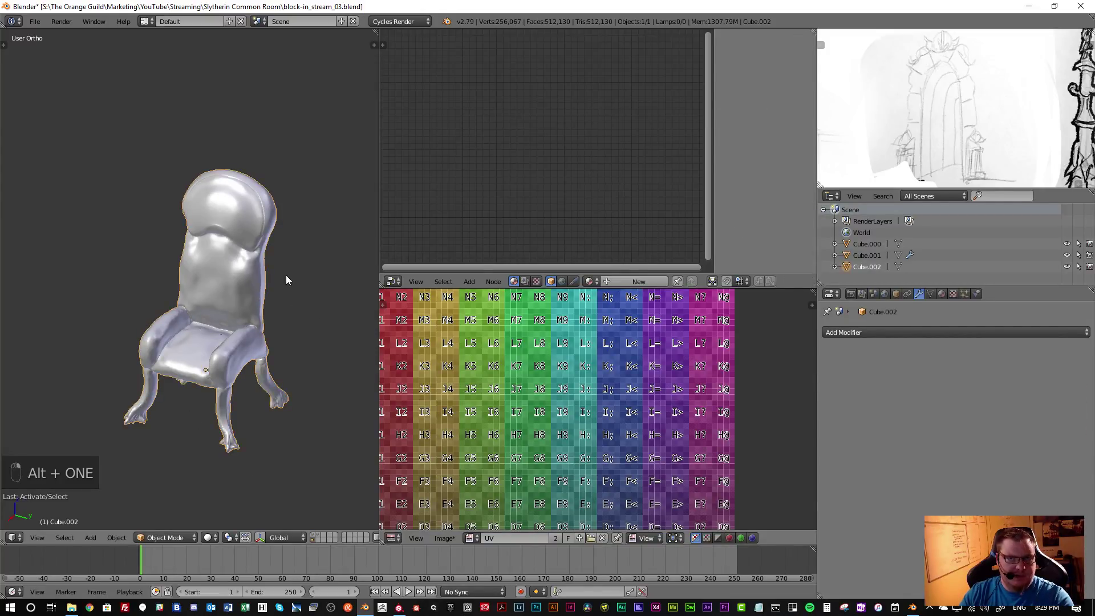
left_click(35, 21)
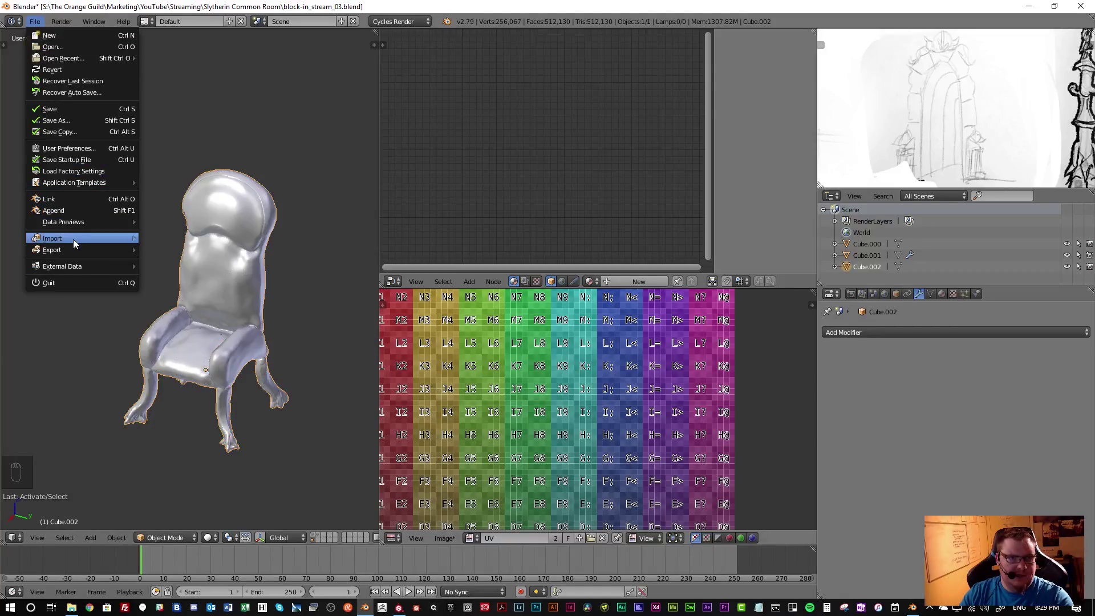
mouse_move(71, 250)
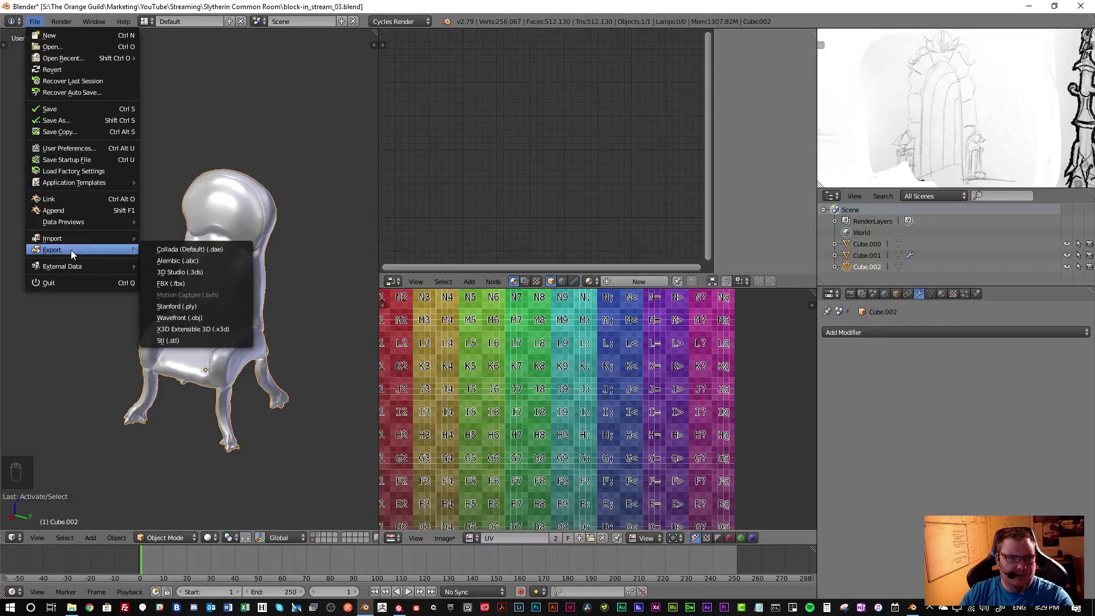
left_click(201, 318)
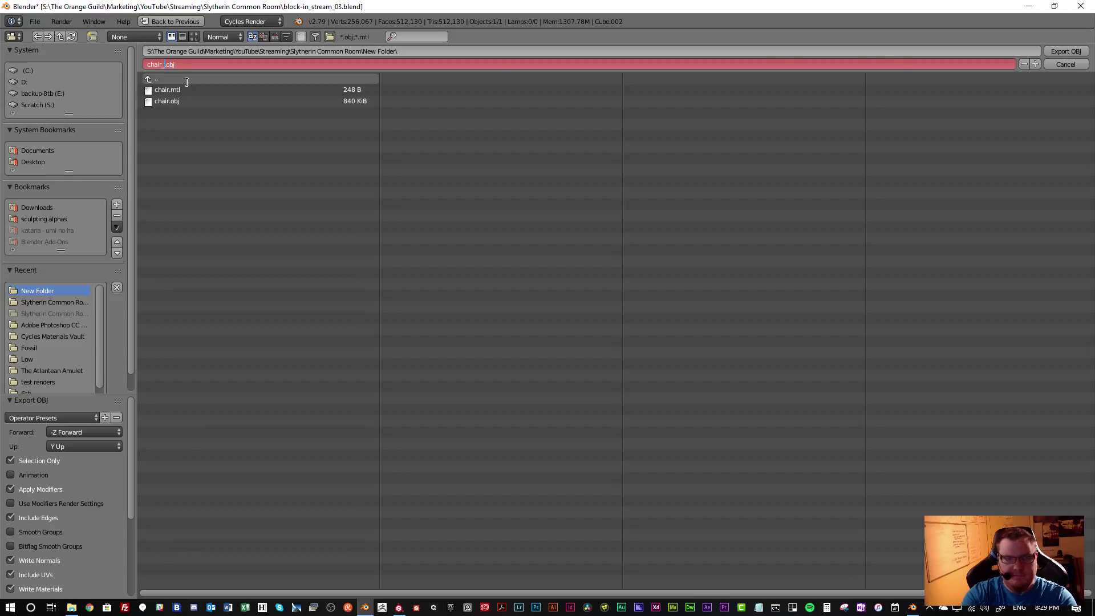
key("Return")
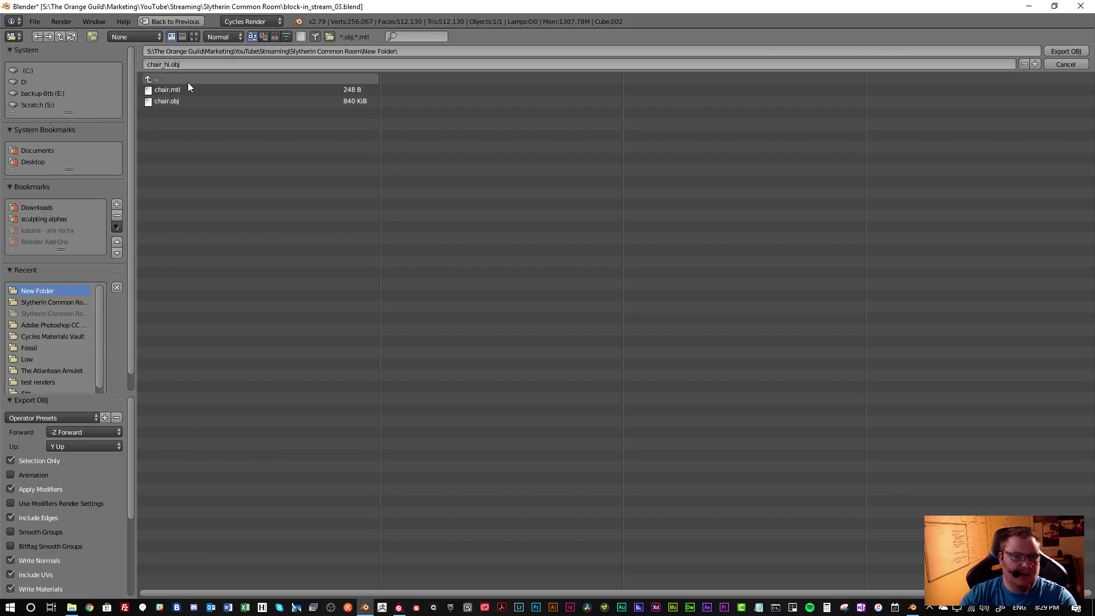
left_click(1065, 51)
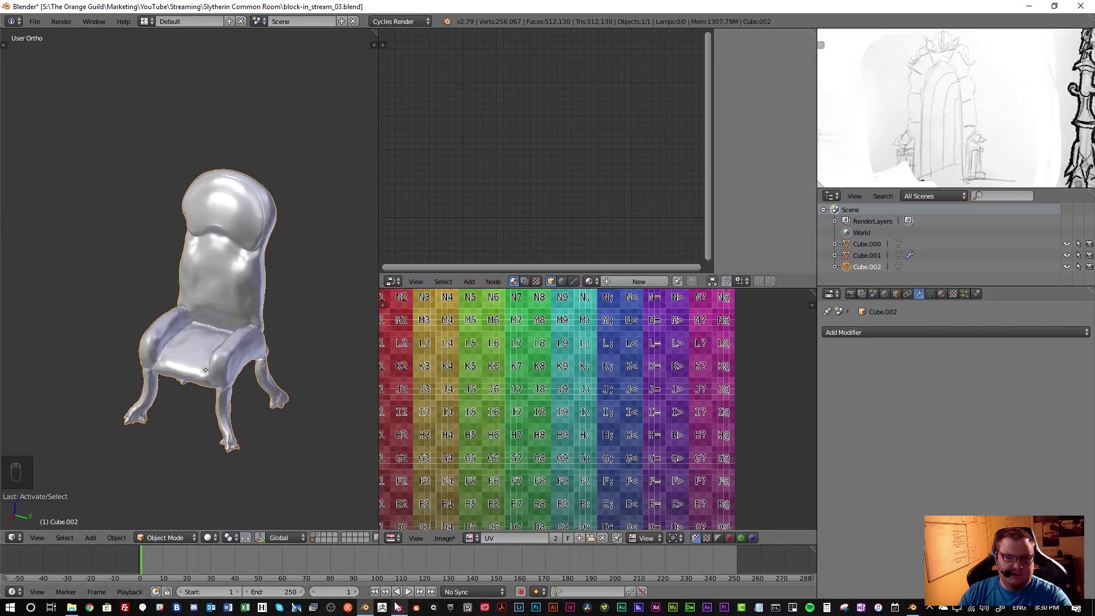
Save the scene over the existing file block-in_stream_03.blend
key("ctrl+s")
left_click(303, 136)
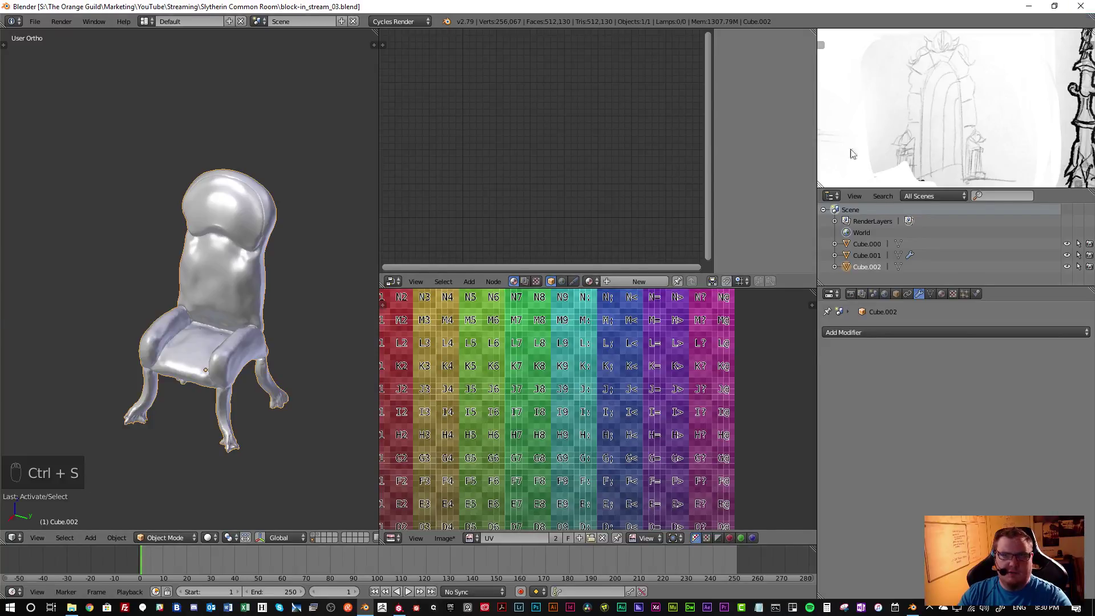
Switch to Substance Painter
key("alt+Tab")
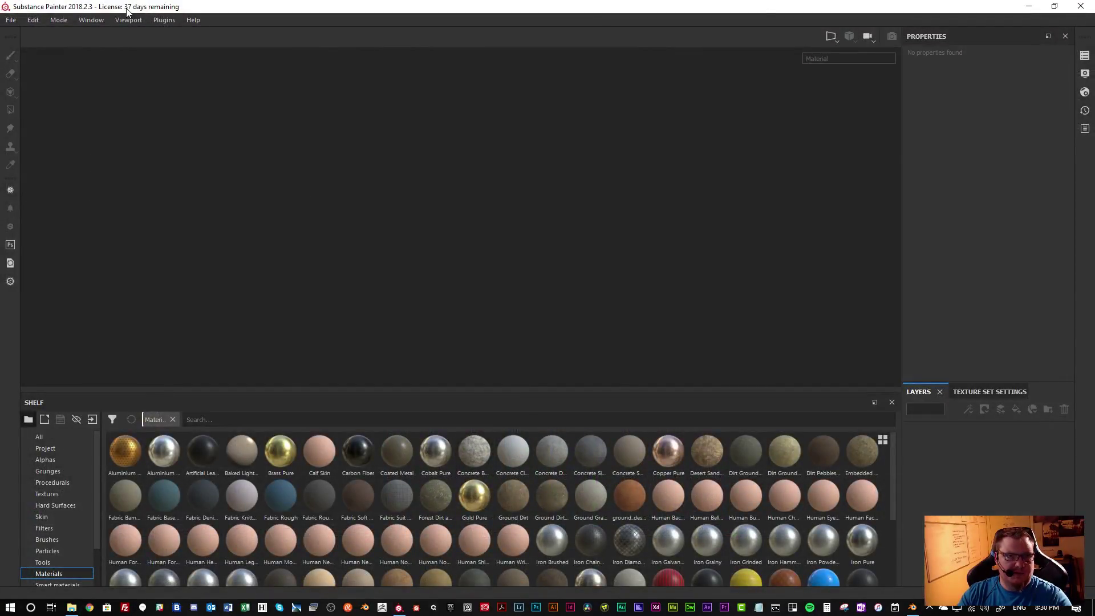
Create a project from chair.obj in the Slytherin Common Room folder, with 2048 document resolution and OpenGL normal map format
left_click(11, 20)
left_click(25, 30)
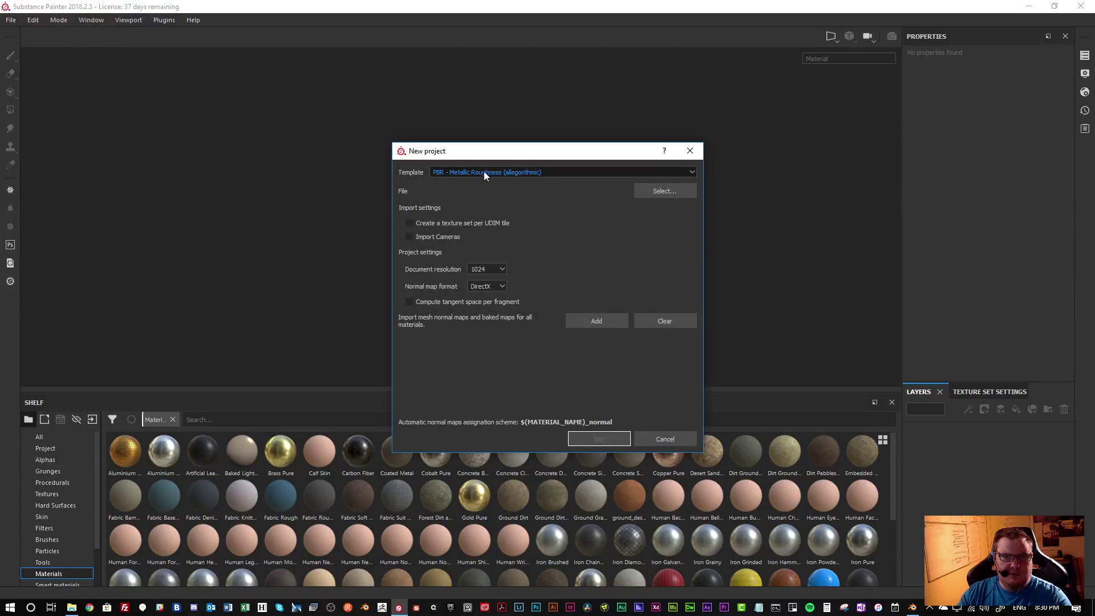
left_click(435, 237)
left_click(481, 268)
left_click(481, 308)
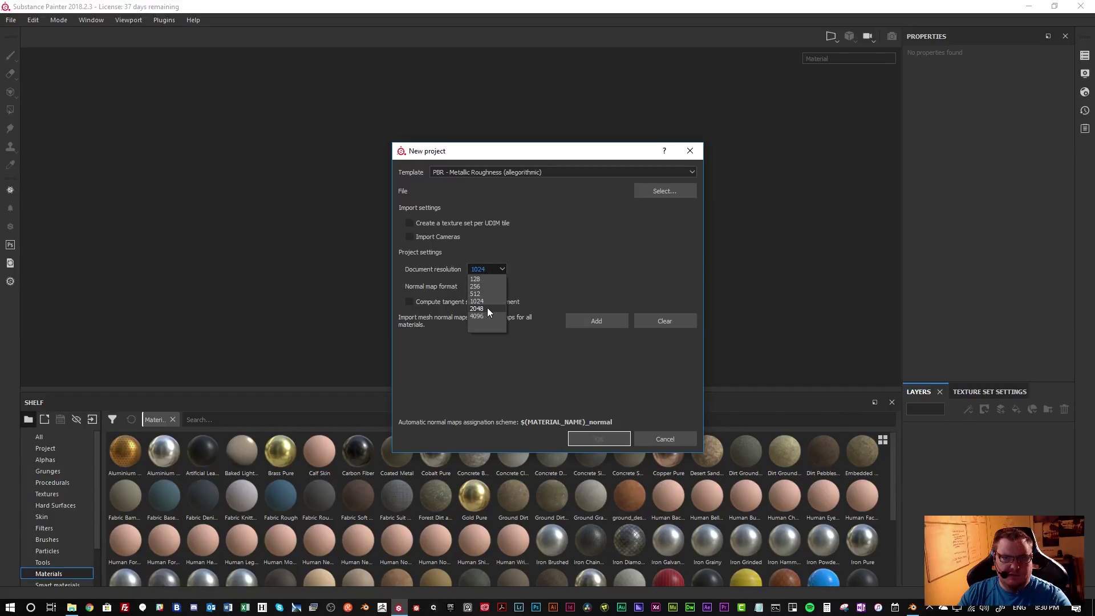
left_click(501, 287)
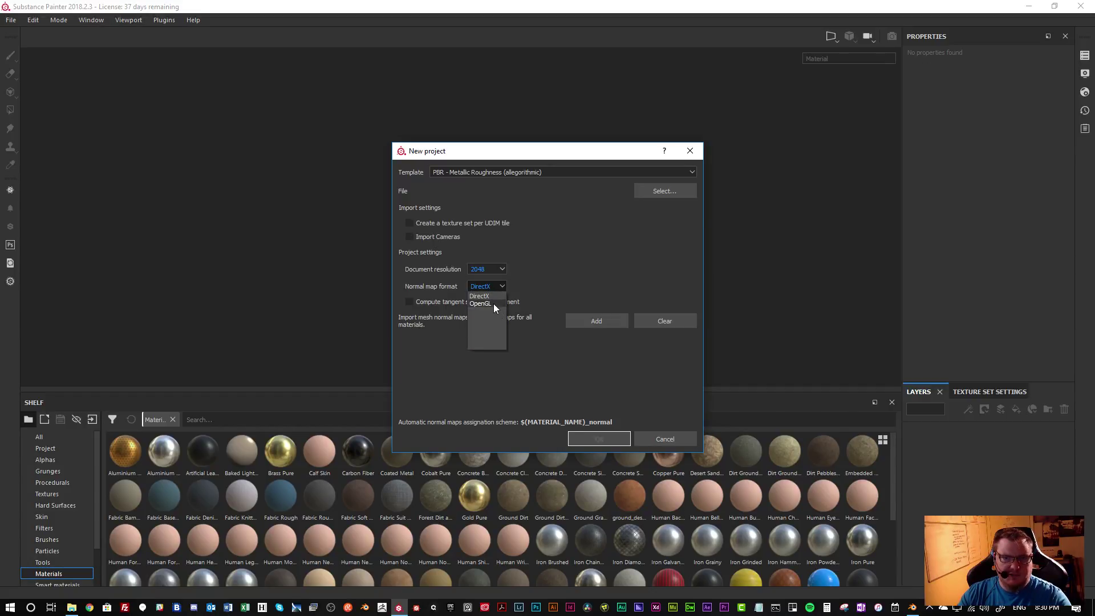
left_click(481, 304)
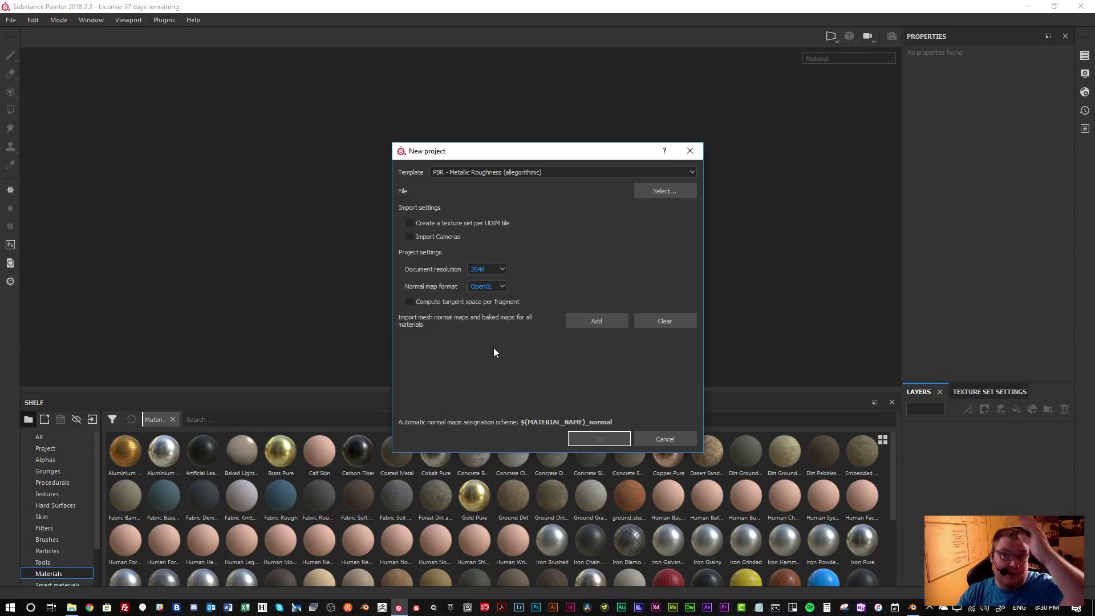
left_click(655, 194)
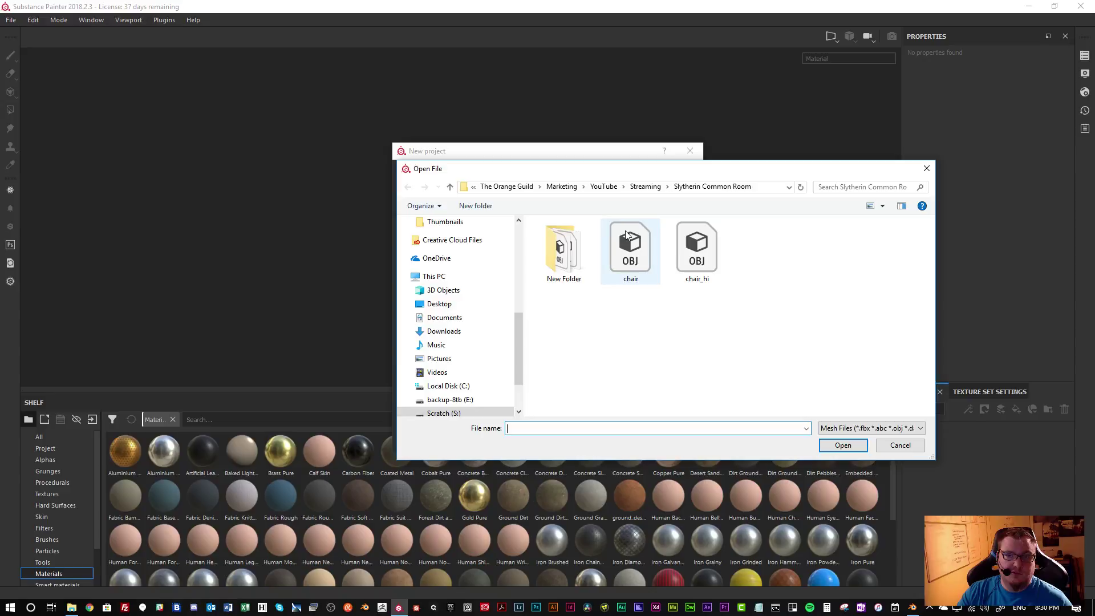
double_click(641, 279)
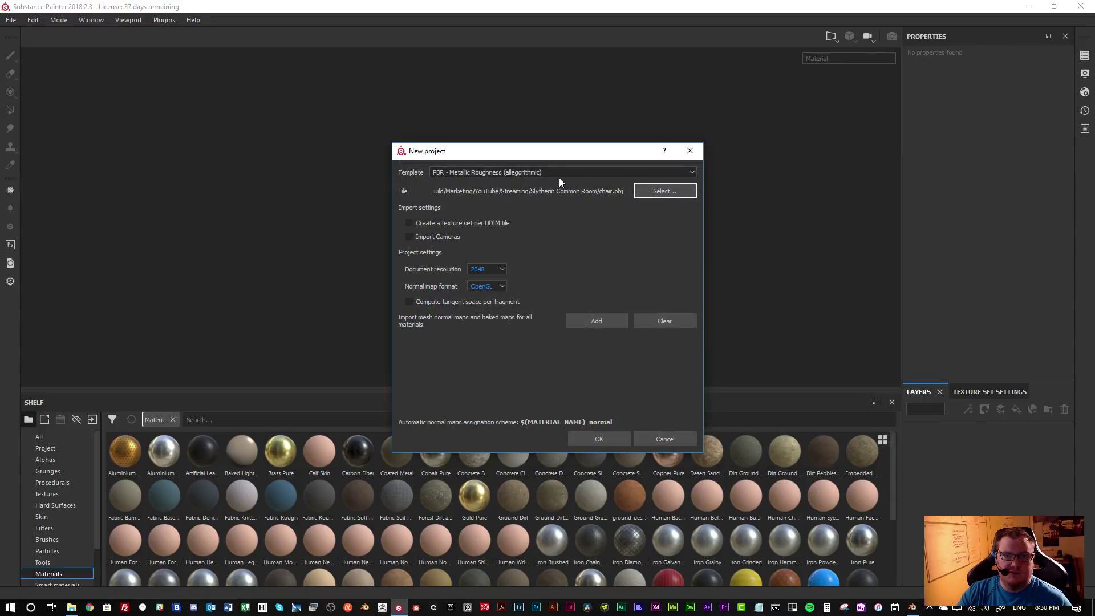
left_click(620, 438)
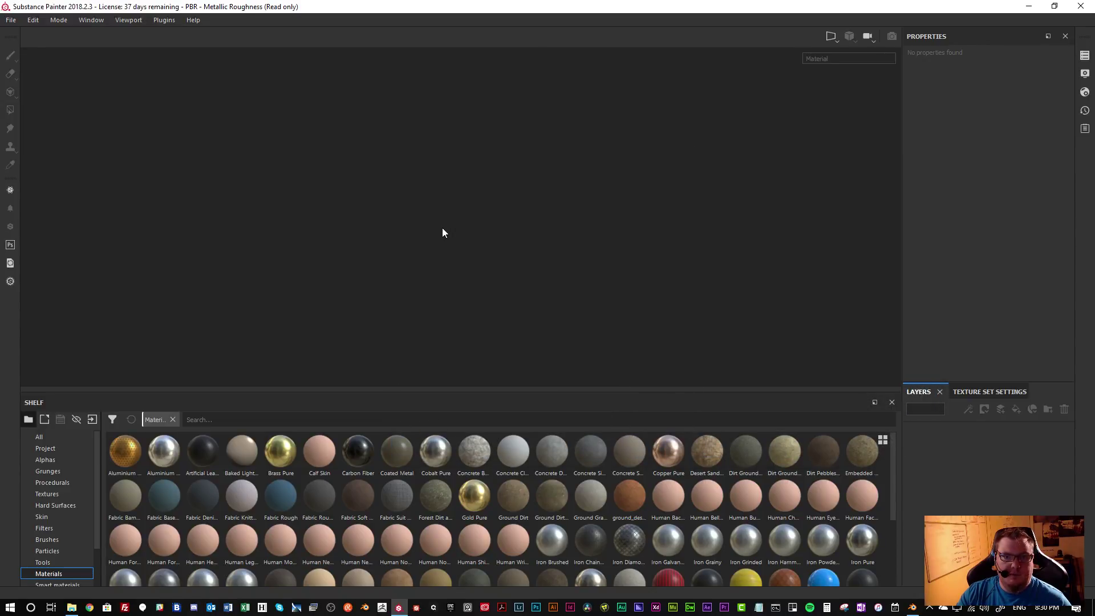
left_click_drag(611, 242, 773, 235, "alt")
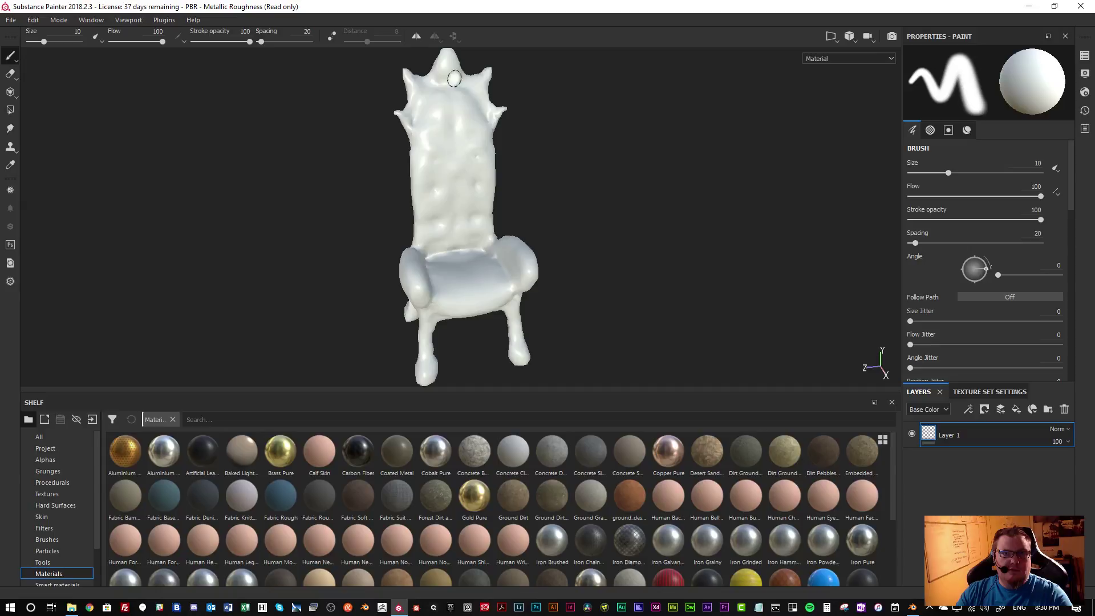
Start another new project and set its document resolution to 2048 and its normal map format to OpenGL
left_click(12, 22)
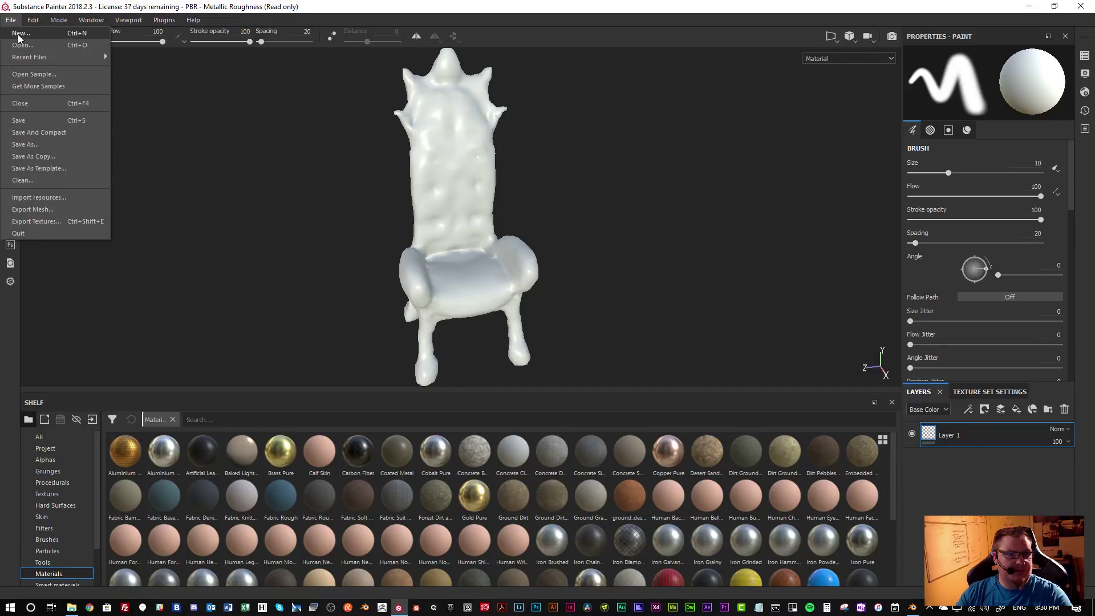
left_click(21, 33)
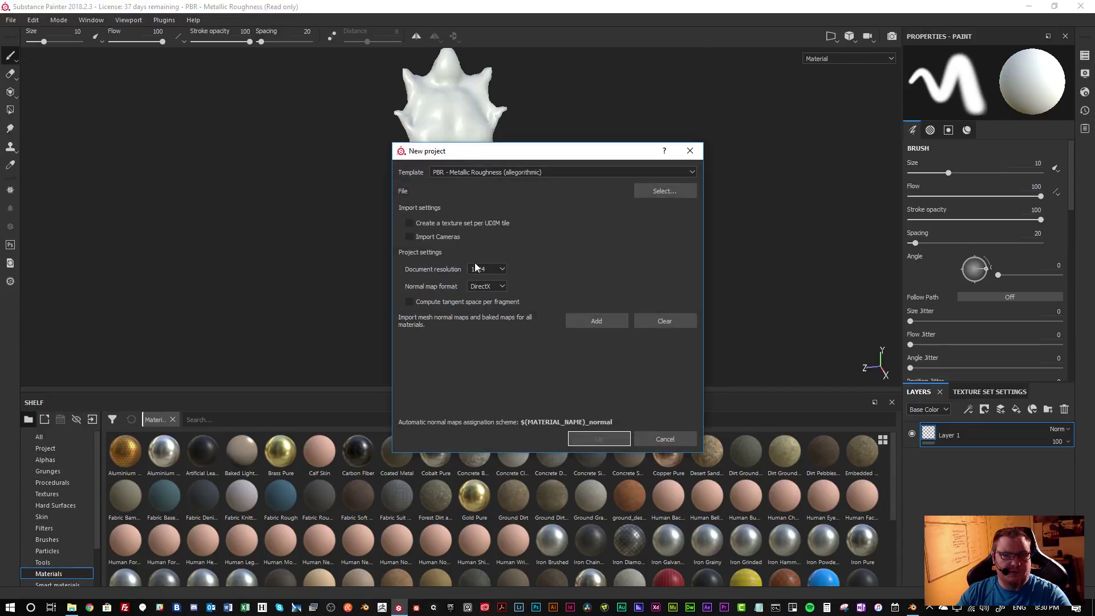
left_click(484, 270)
left_click(488, 308)
left_click(487, 286)
left_click(497, 308)
Choose chair.obj from New Folder as the mesh and create the project, discarding the open project's changes
left_click(679, 194)
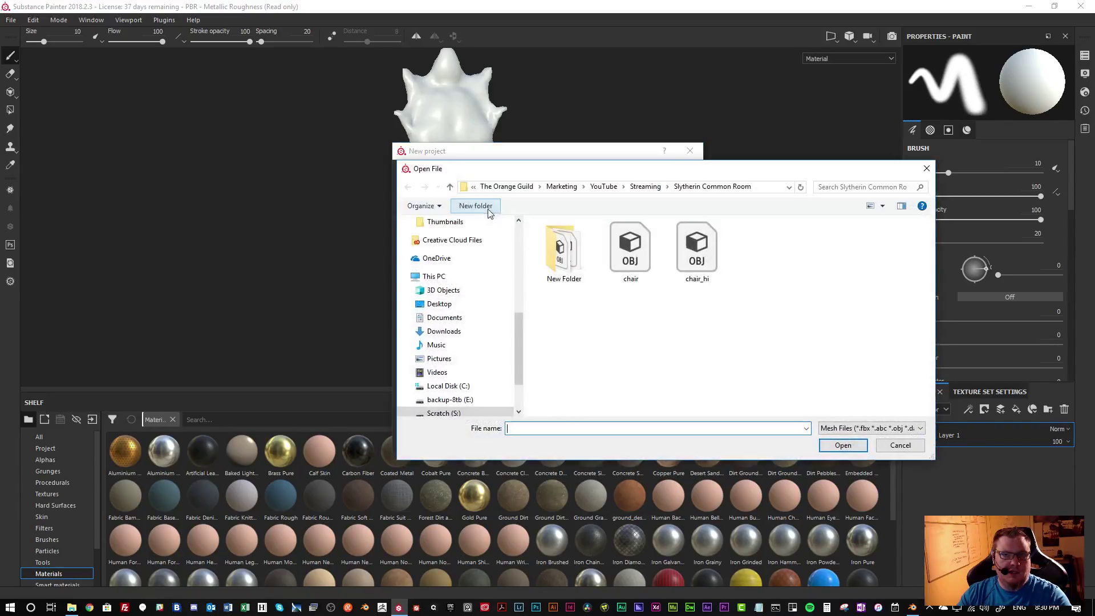
double_click(568, 270)
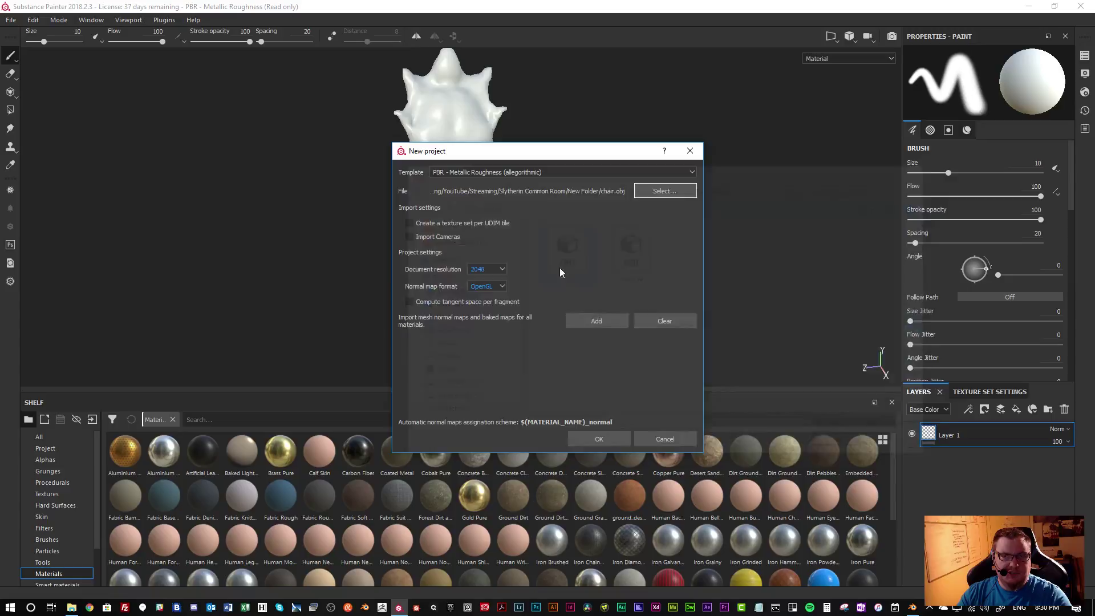
left_click(599, 439)
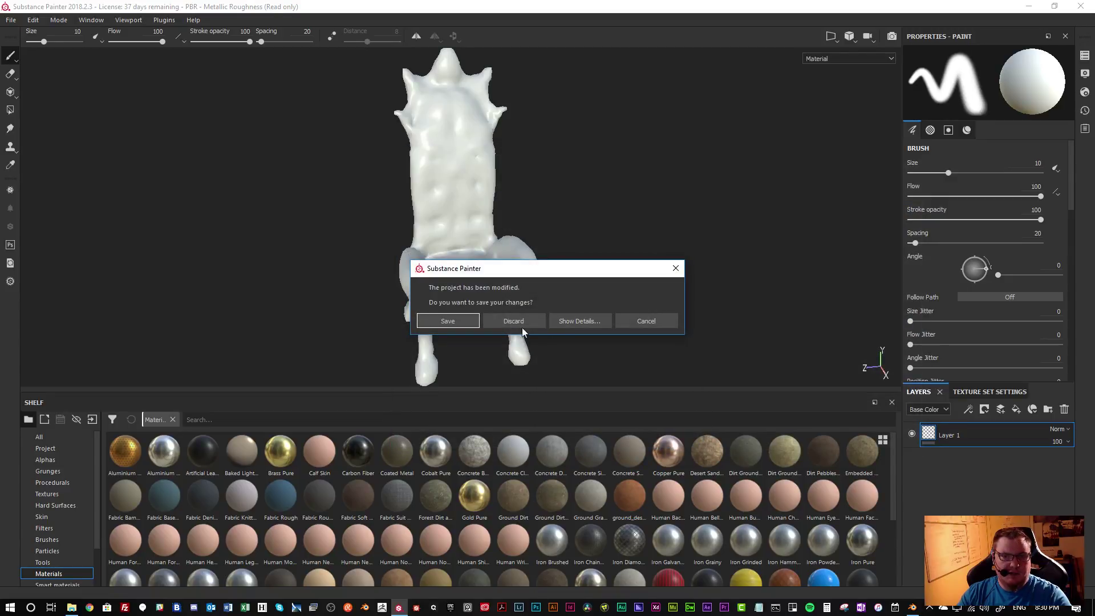
left_click(513, 320)
left_click_drag(626, 215, 658, 229, "alt")
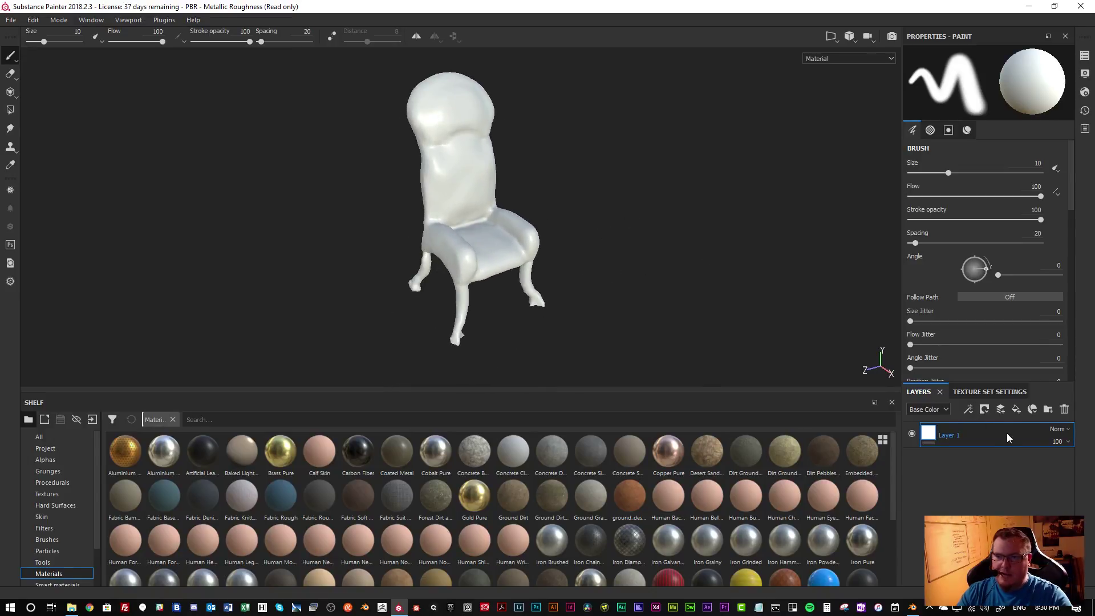
Open the mesh map baking options for the texture set and set the output size to 2048
left_click(990, 392)
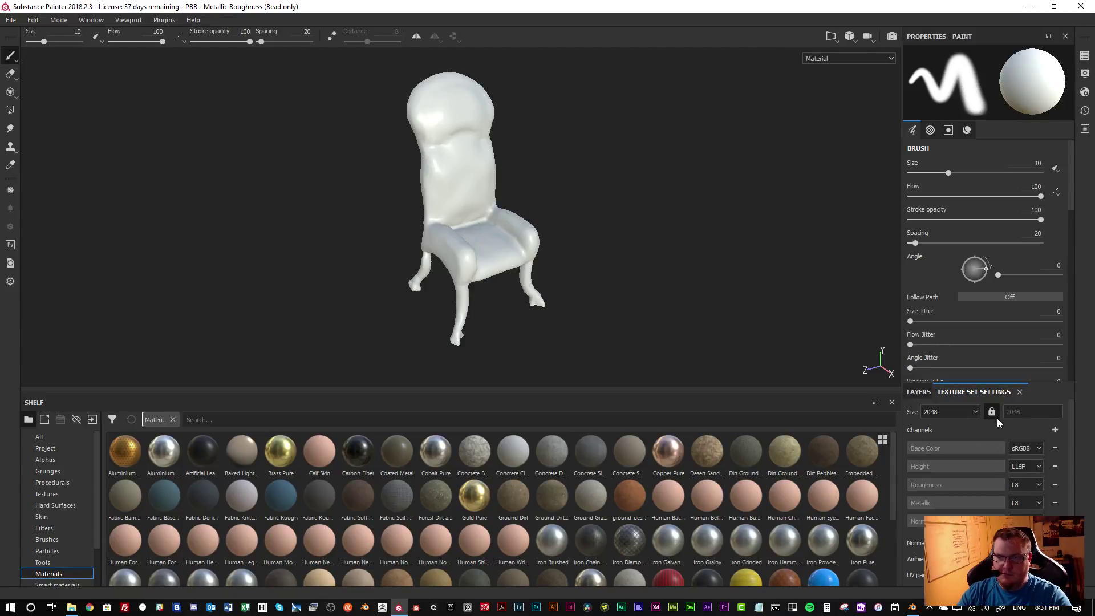
scroll(969, 456, "down", 3)
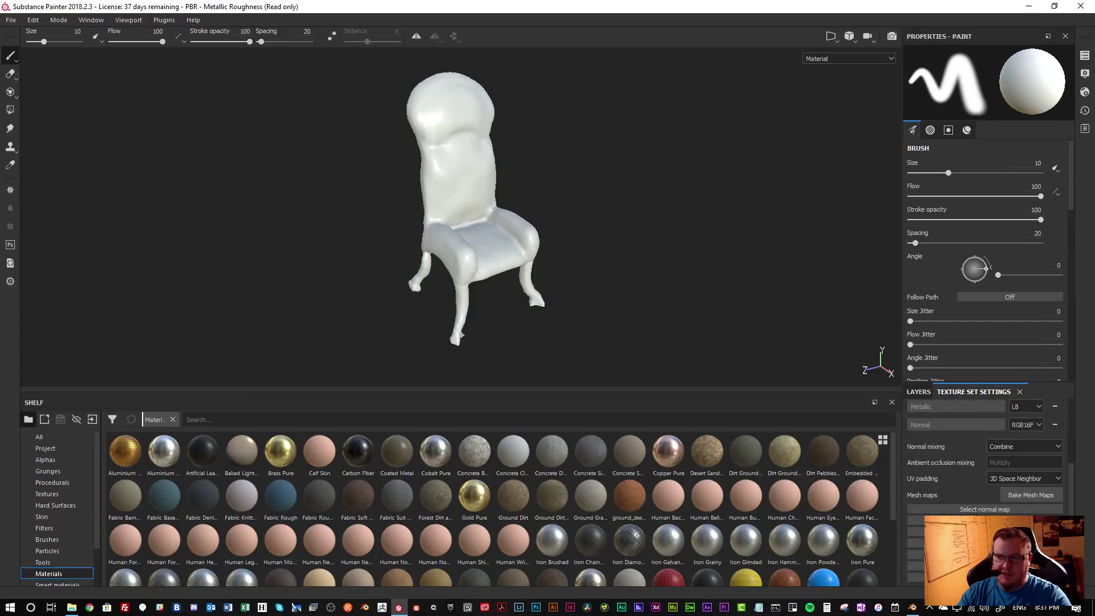
left_click(1015, 496)
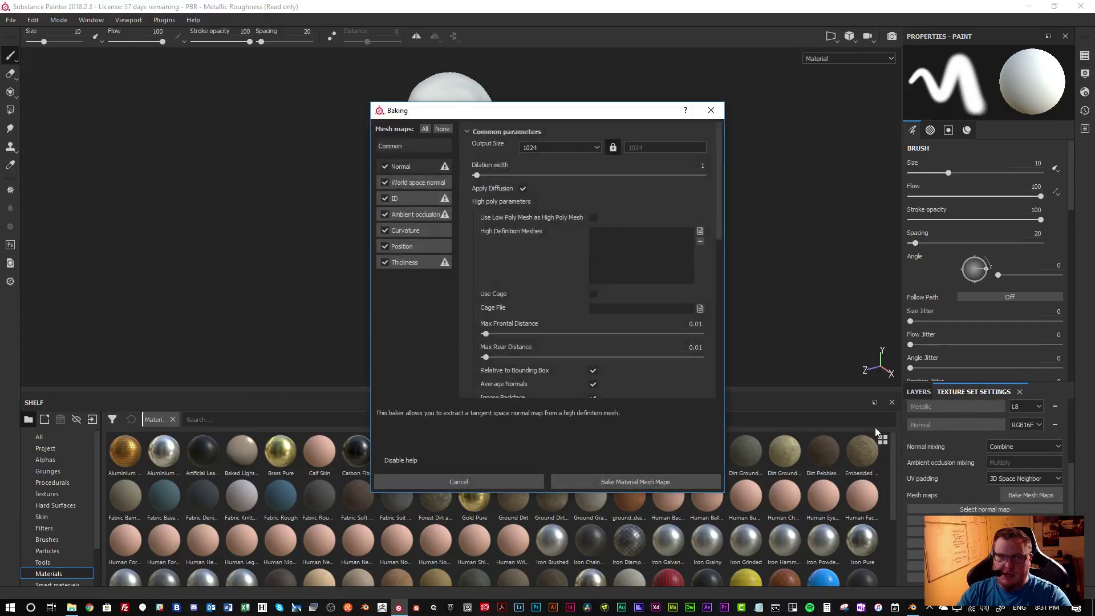
left_click(570, 148)
left_click(538, 199)
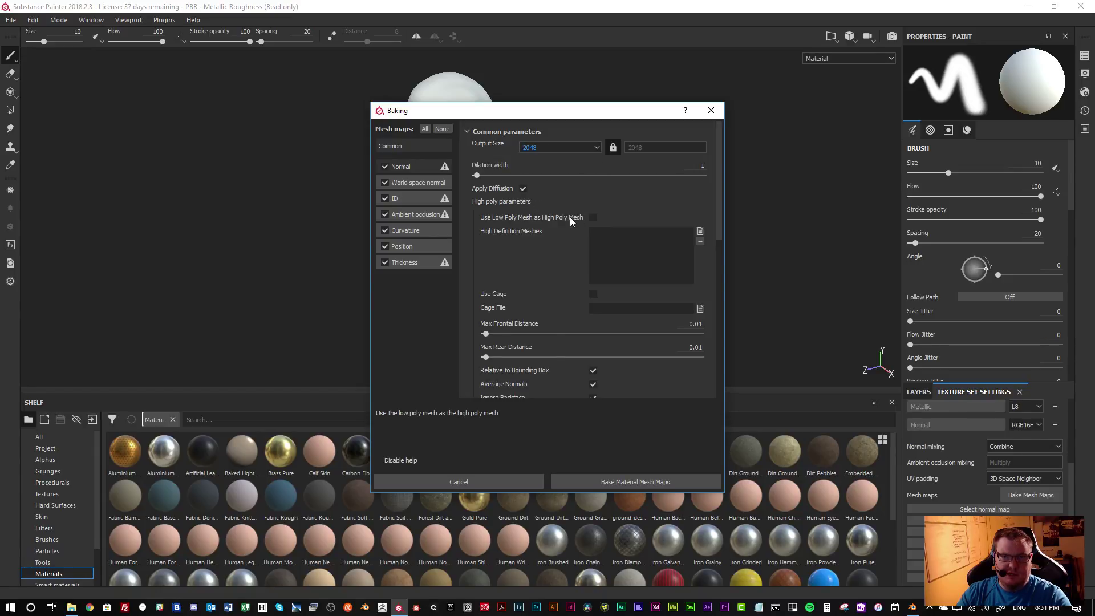
Load chair_hi.obj from New Folder as the high definition mesh and bake all the mesh maps
left_click(700, 232)
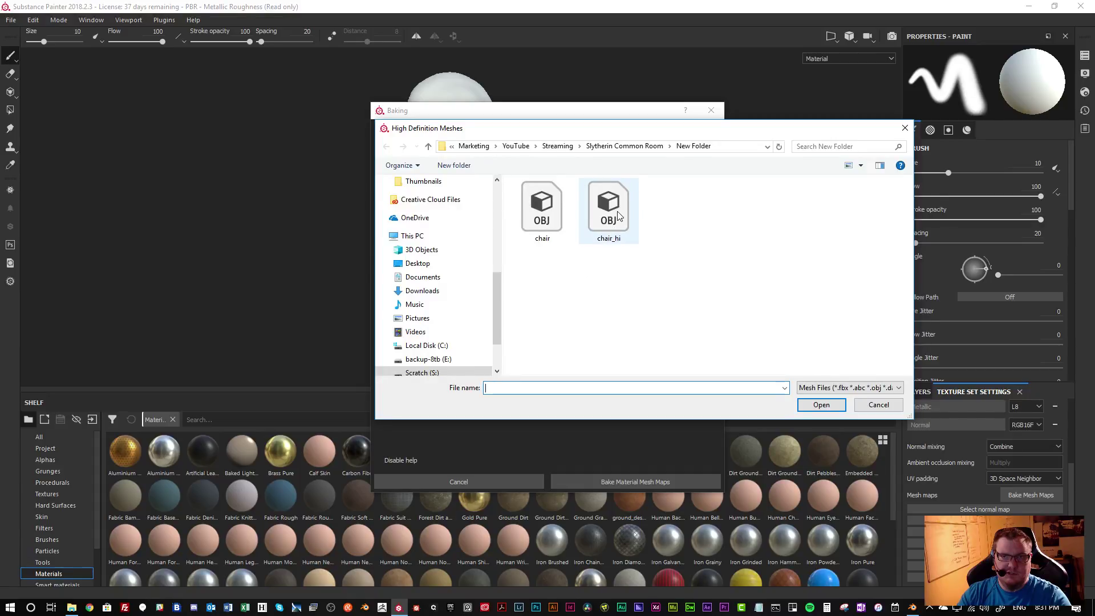
double_click(619, 216)
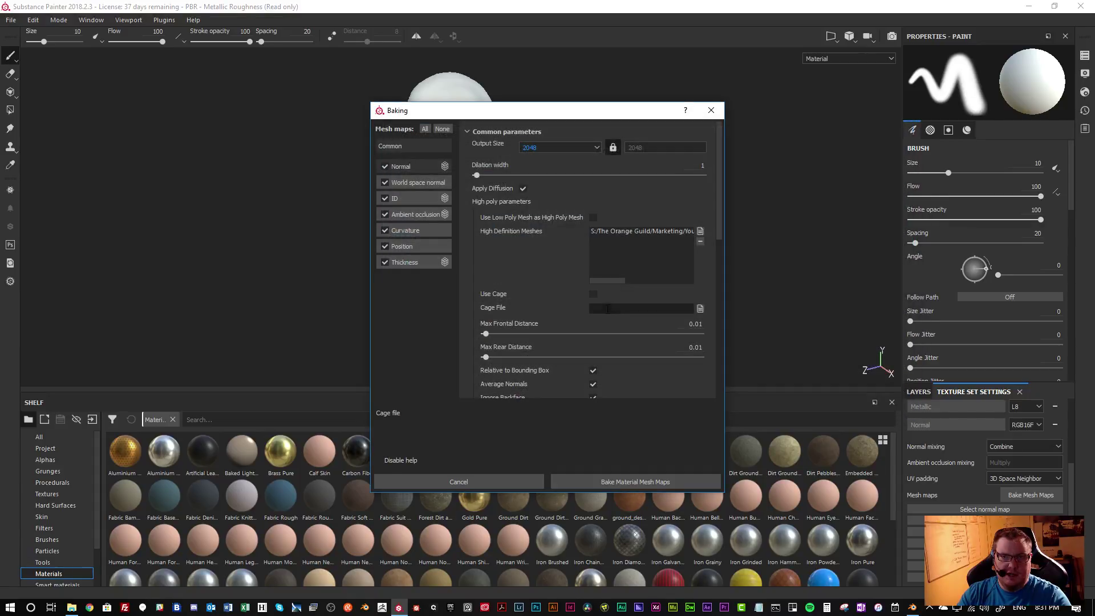
left_click(608, 483)
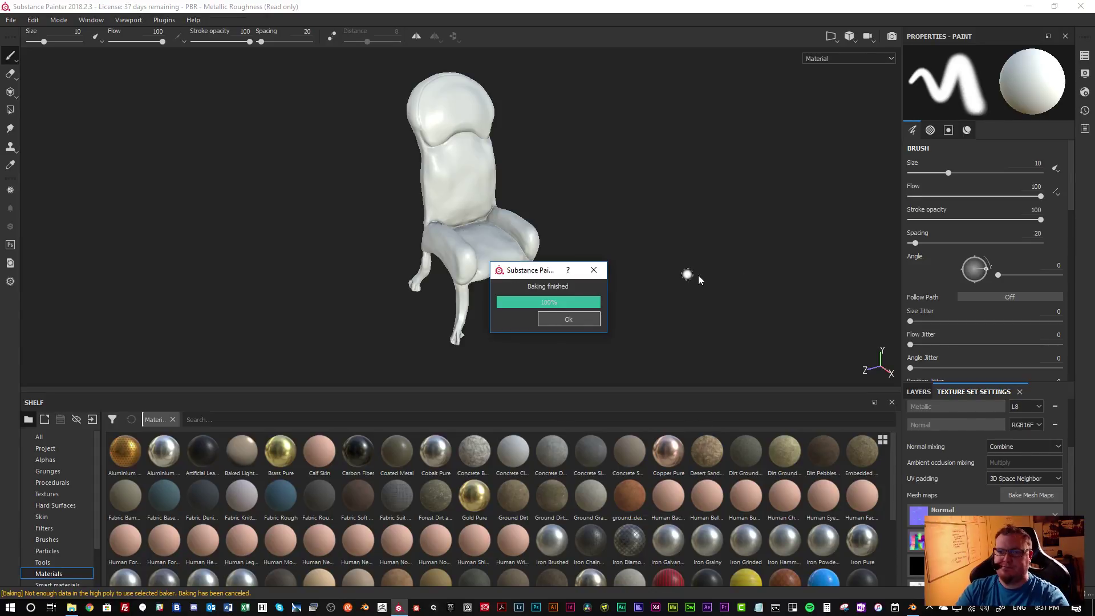
key("Return")
scroll(566, 275, "up", 4)
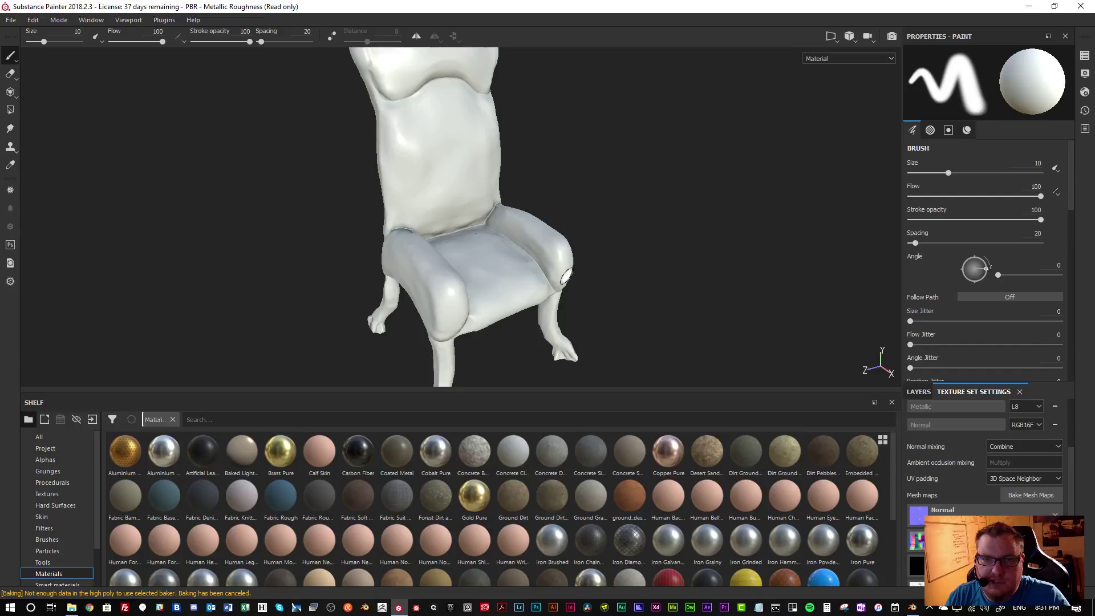
left_click_drag(563, 206, 867, 303, "alt")
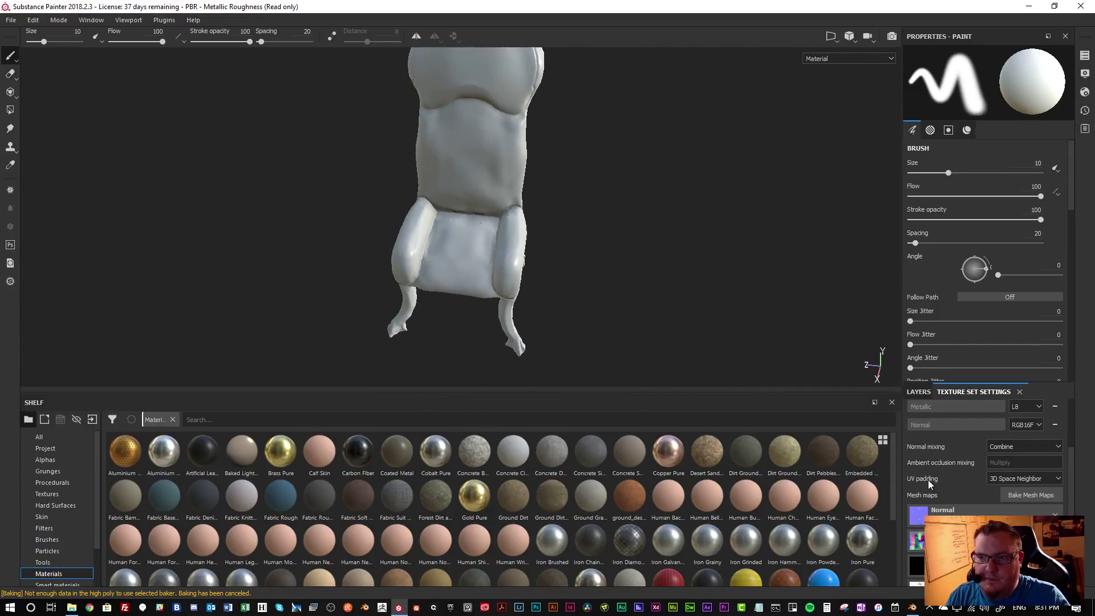
scroll(945, 485, "down", 3)
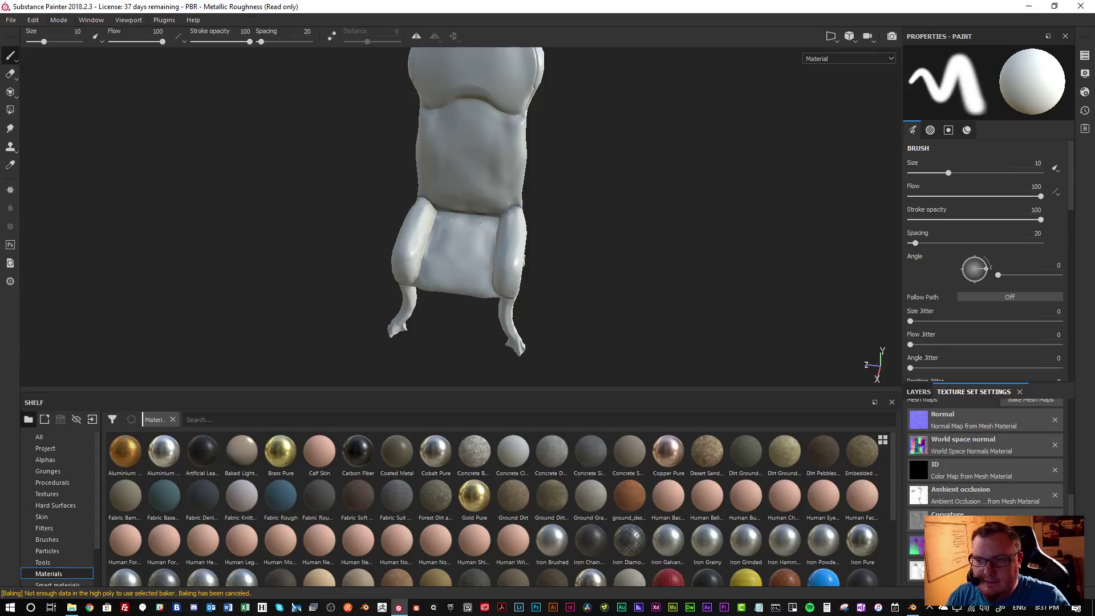
Search the shelf's materials for "fabric" and add Leather Soft Grain as a fill layer beneath Layer 1
left_click(918, 392)
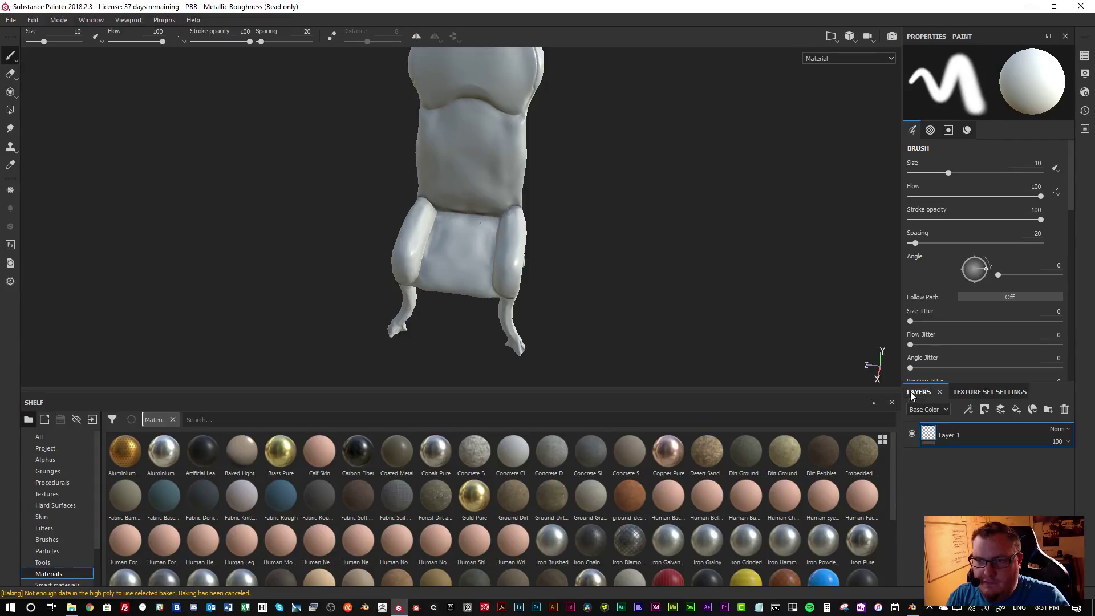
mouse_move(511, 379)
left_mouse_down("alt")
mouse_move(571, 291)
mouse_move(575, 239)
mouse_move(518, 353)
left_mouse_up("alt")
left_click(225, 420)
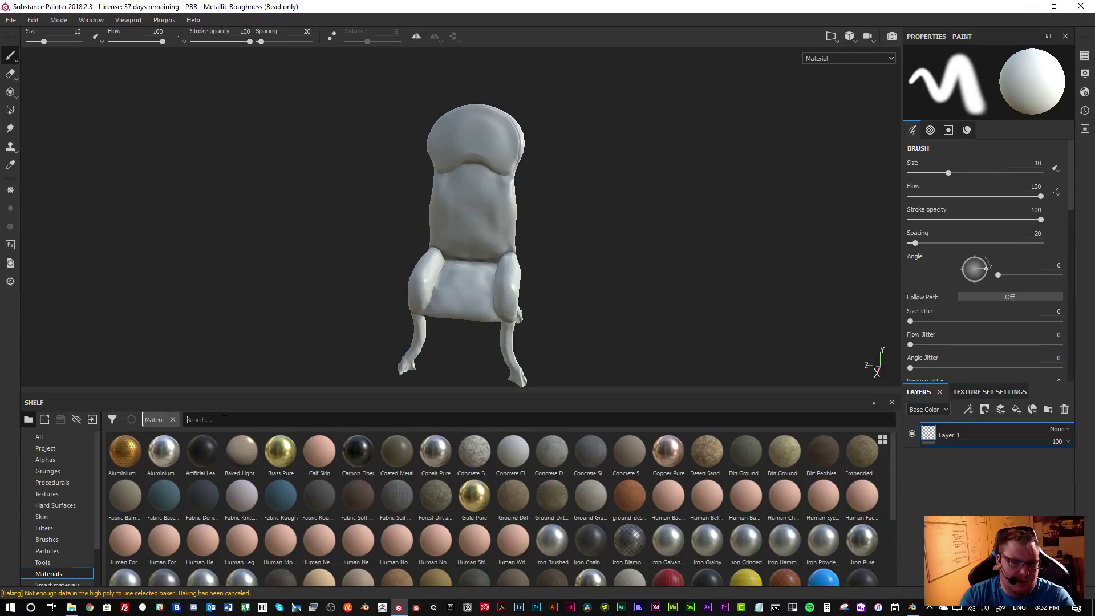
type("fabric")
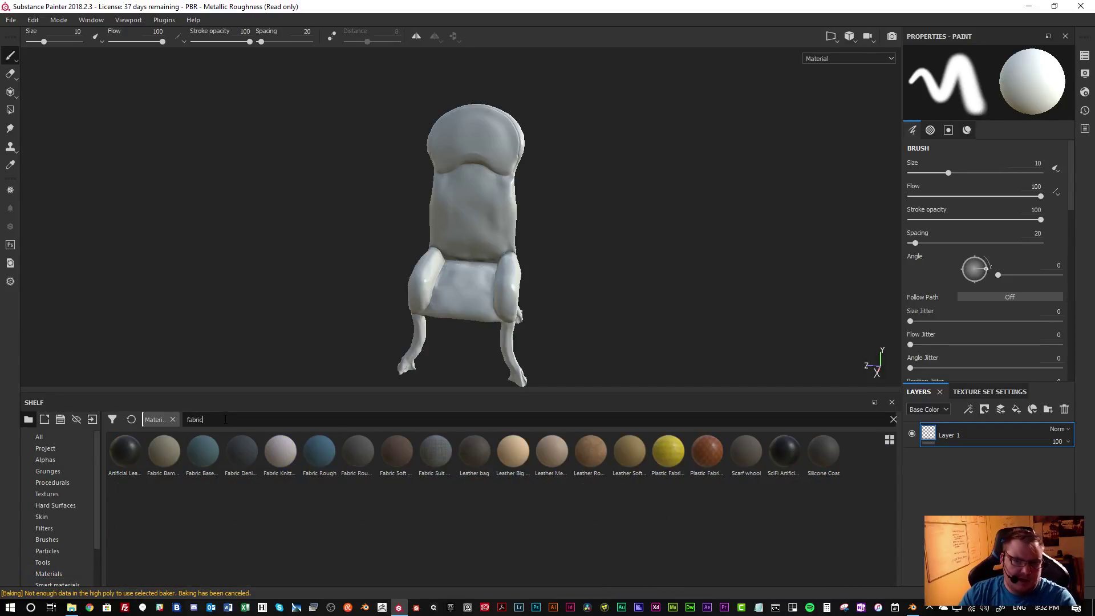
mouse_move(389, 465)
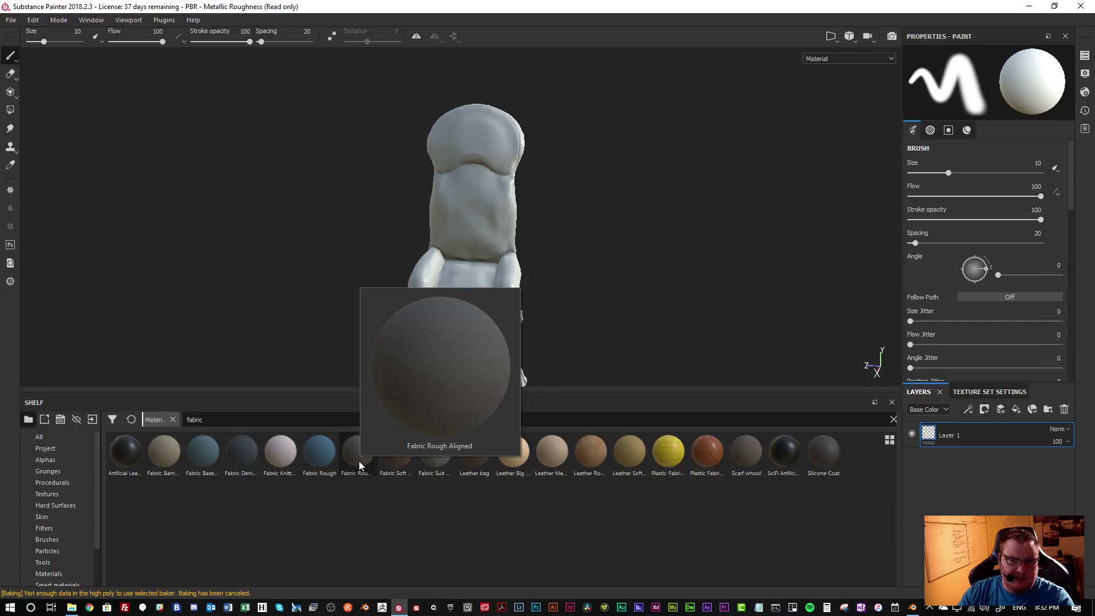
mouse_move(471, 463)
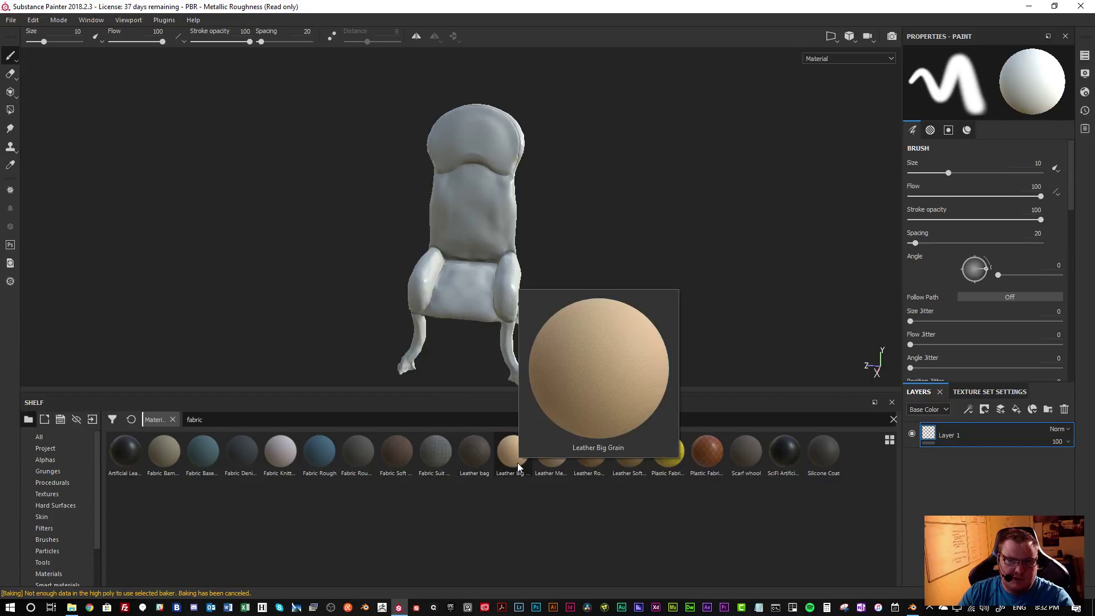
mouse_move(540, 465)
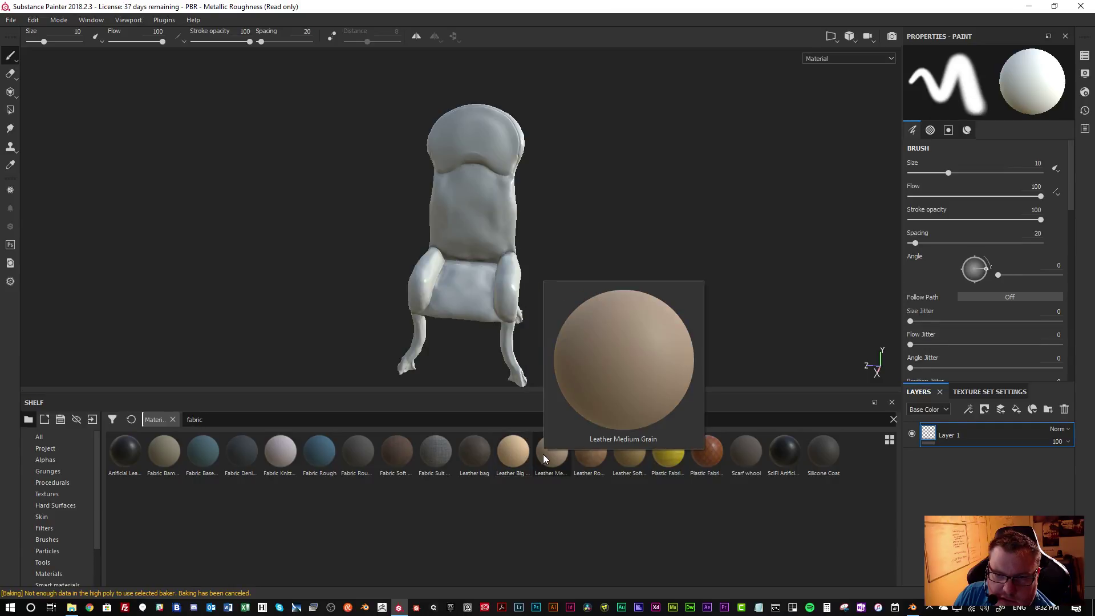
mouse_move(577, 457)
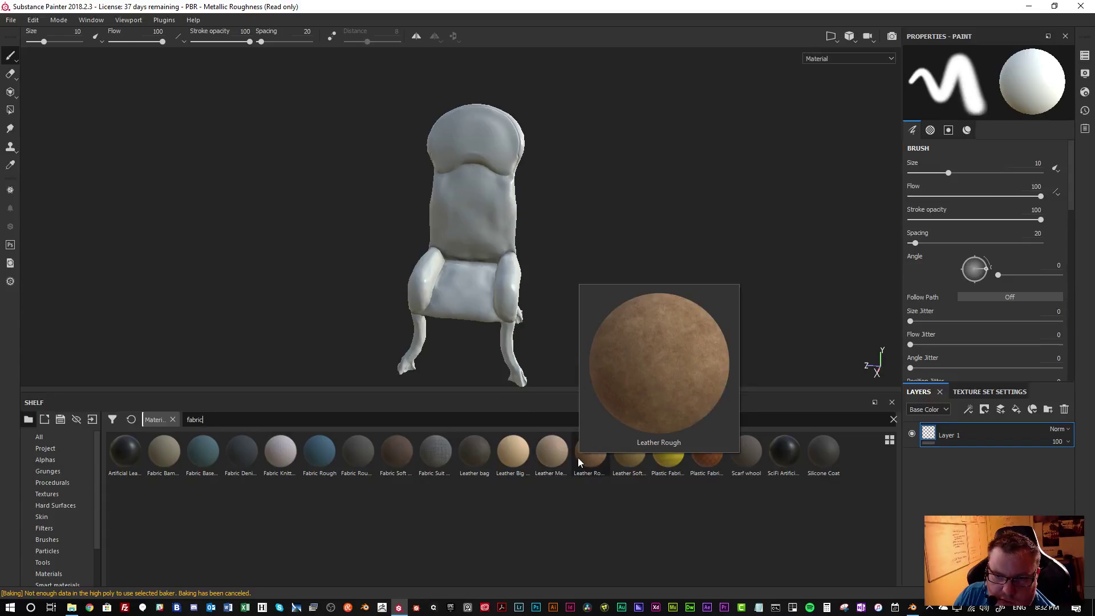
mouse_move(617, 457)
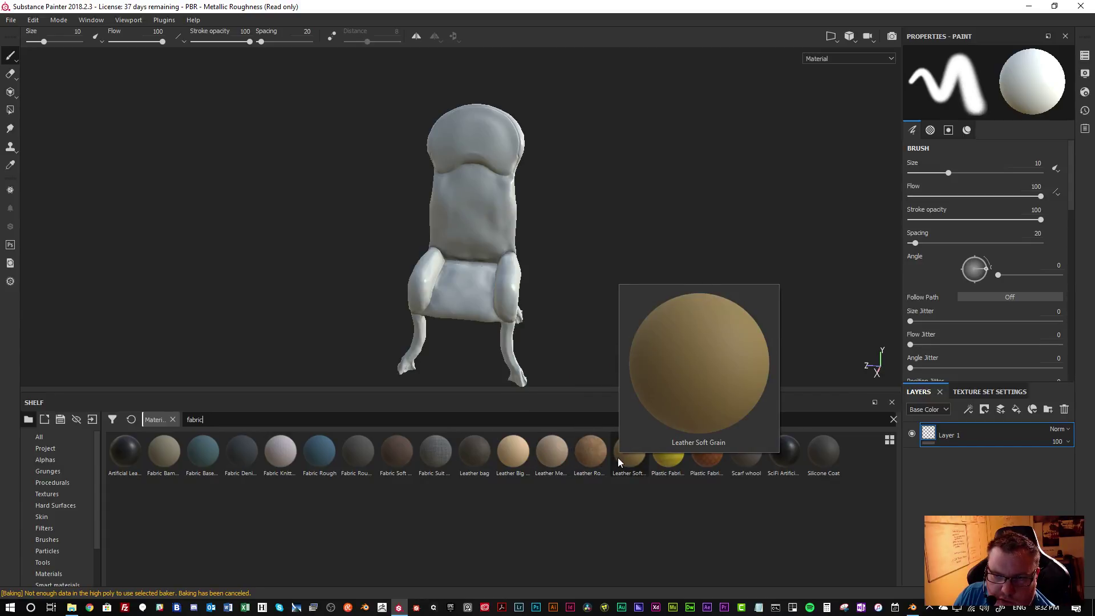
left_click_drag(625, 458, 962, 470)
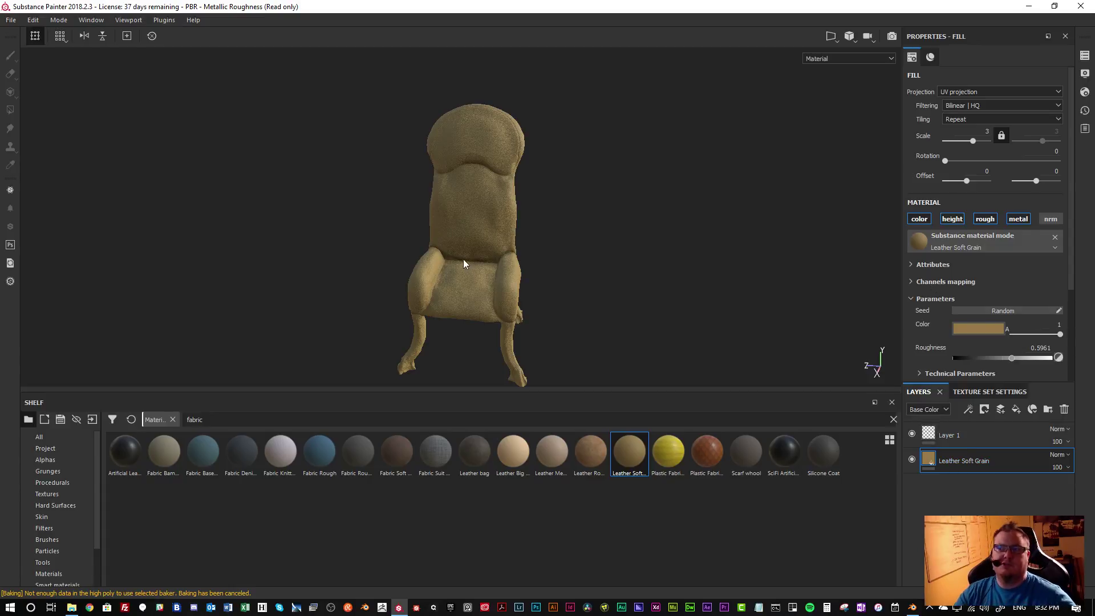
scroll(474, 269, "up", 10)
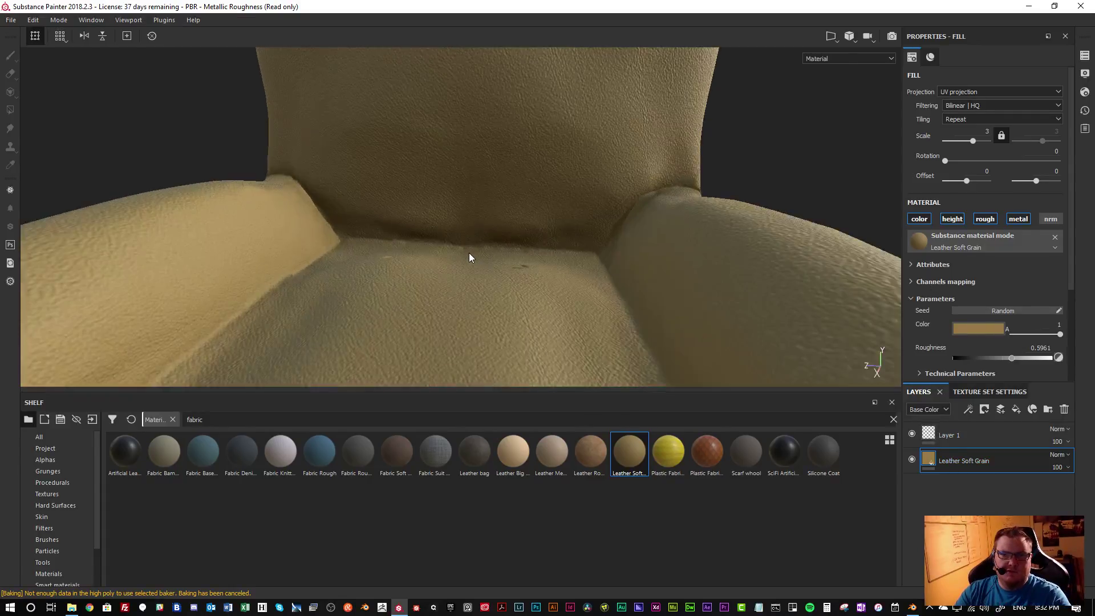
Set the Leather Soft Grain fill's UV scale to about 10.35 so the grain is finer on the chair
mouse_move(469, 258)
left_mouse_down("alt")
mouse_move(489, 257)
mouse_move(484, 281)
mouse_move(489, 264)
left_mouse_up("alt")
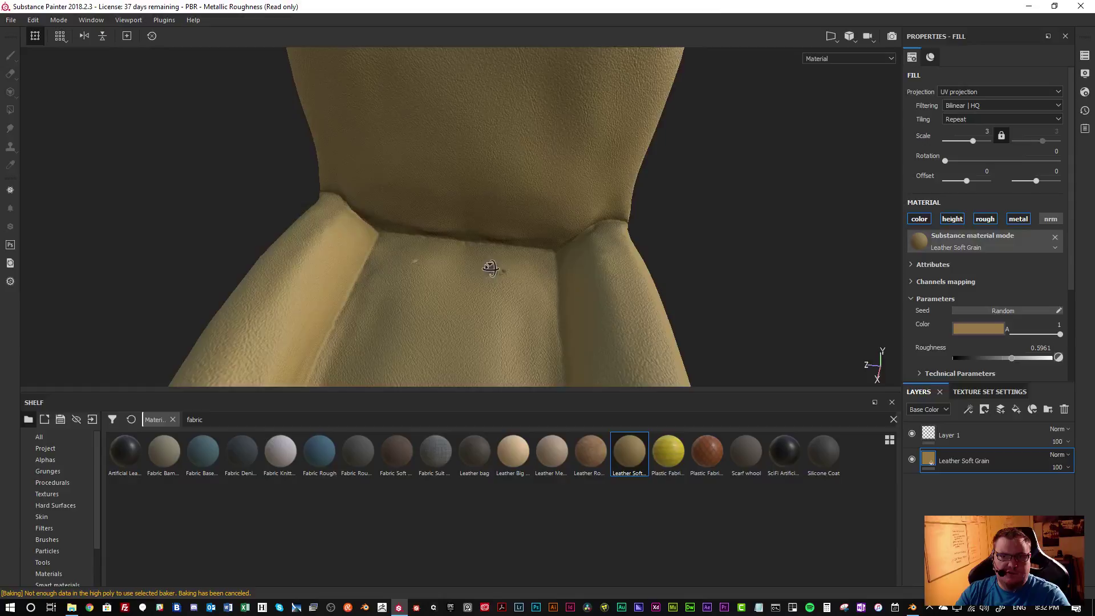
left_click_drag(509, 309, 454, 262, "alt")
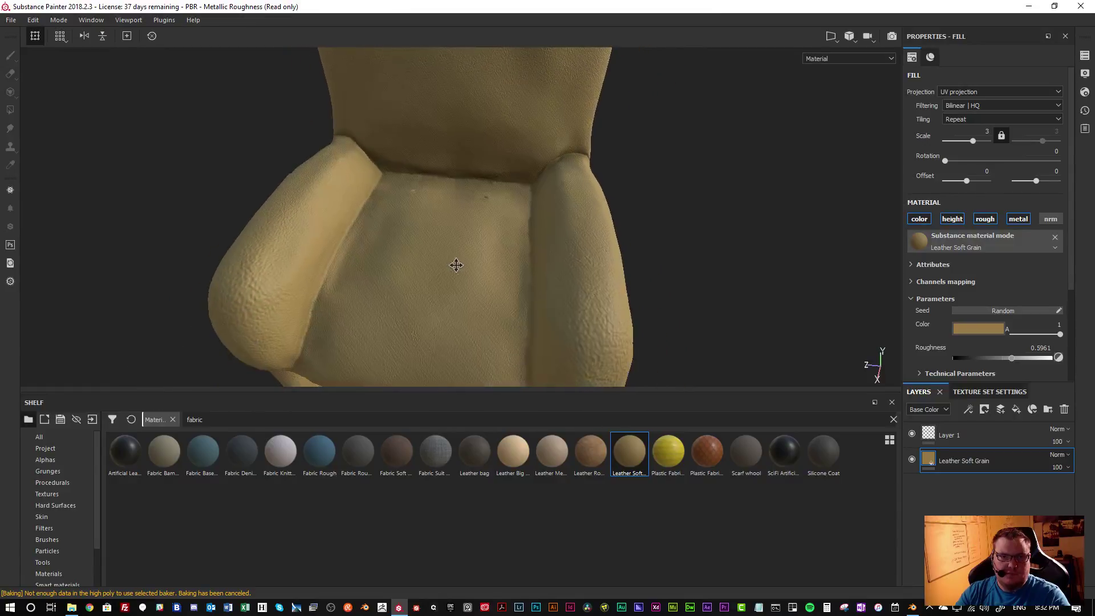
right_click_drag(735, 282, 673, 293, "shift")
left_click_drag(673, 293, 671, 288, "alt")
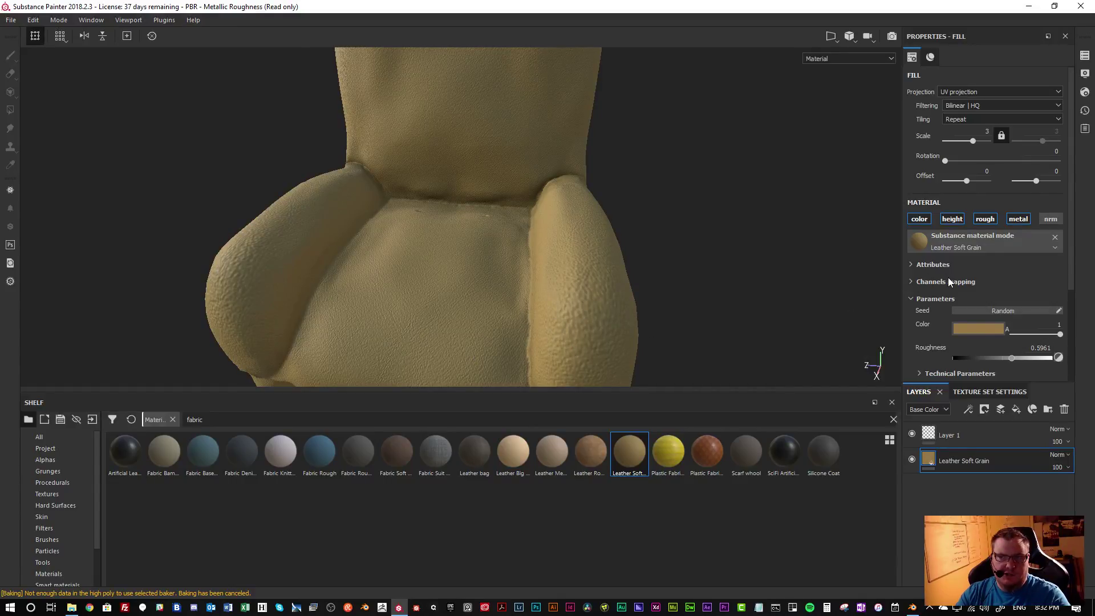
left_click_drag(975, 142, 977, 141)
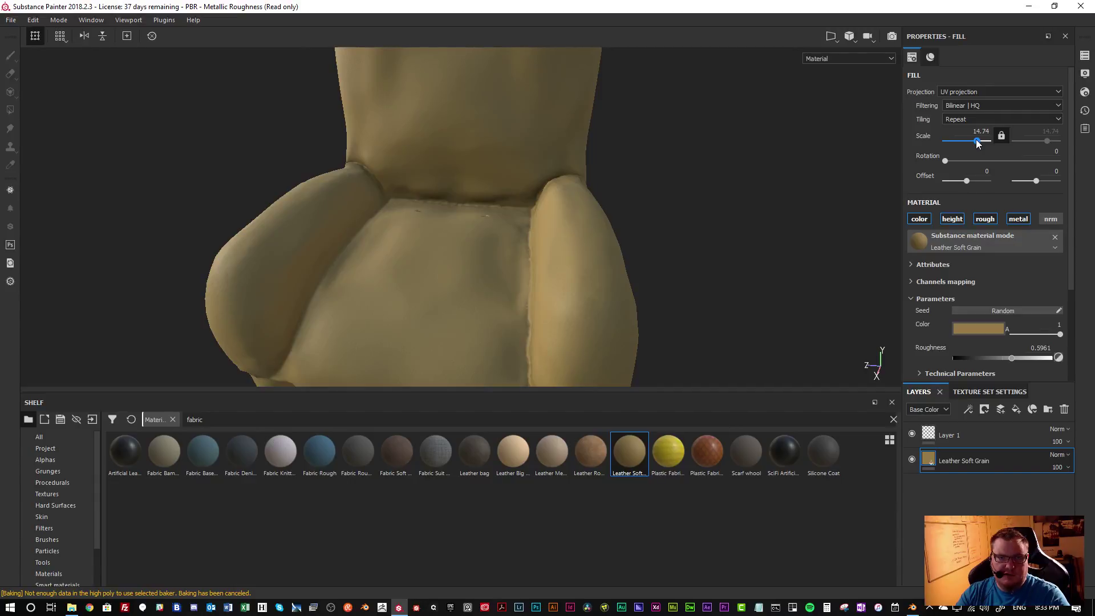
scroll(691, 269, "up", 5)
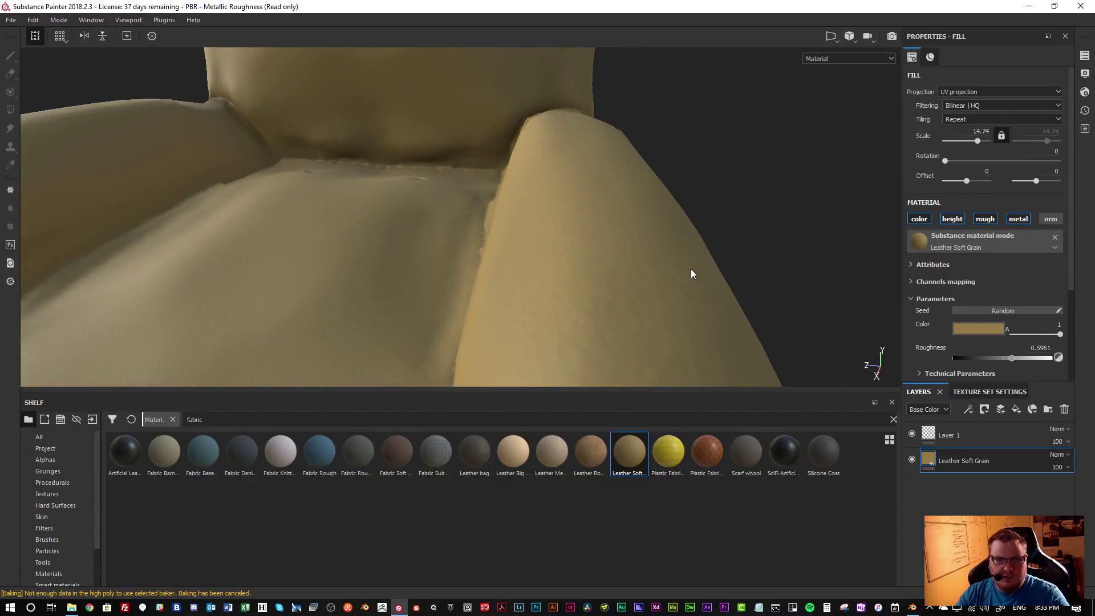
scroll(691, 273, "down", 1)
left_click_drag(977, 141, 974, 141)
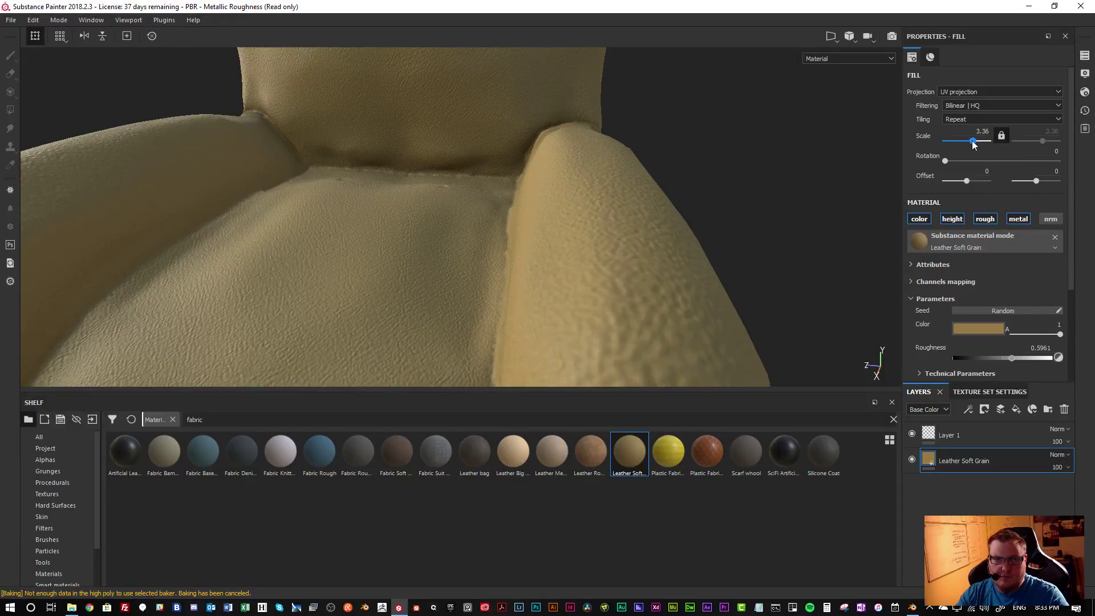
left_click_drag(977, 145, 975, 145)
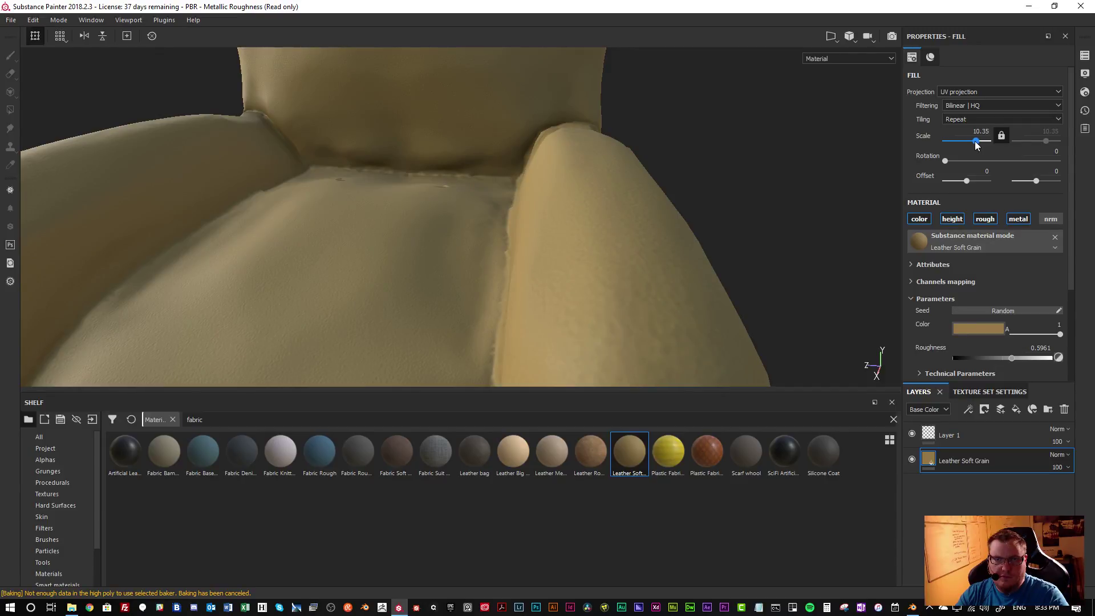
Change the Leather Soft Grain material's color to a dark reddish brown
scroll(616, 222, "down", 5)
left_click_drag(563, 209, 753, 379, "alt")
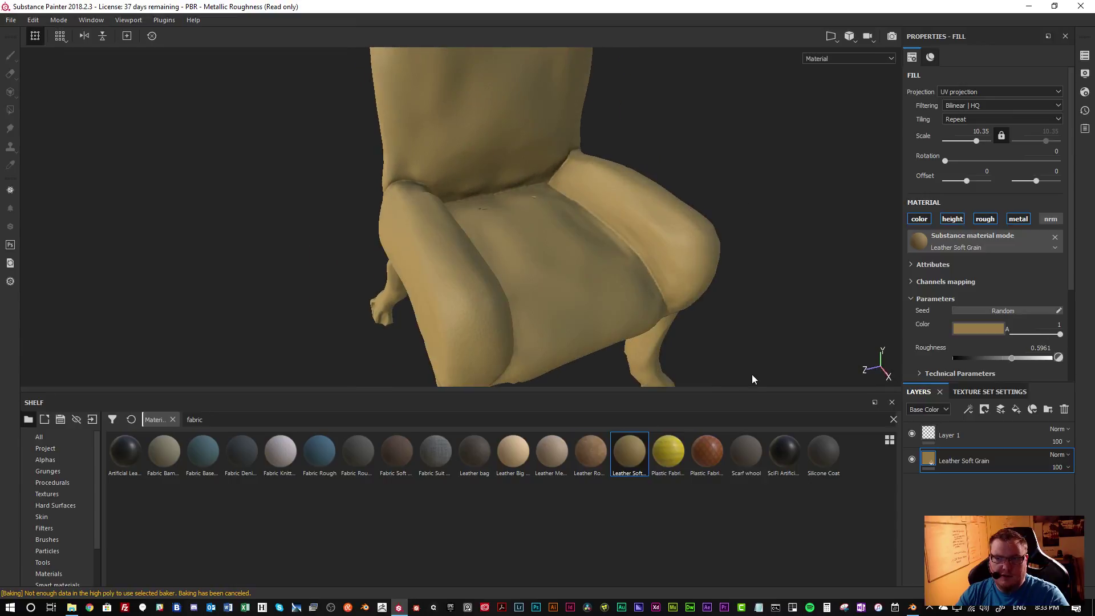
left_click(978, 325)
left_click(1035, 436)
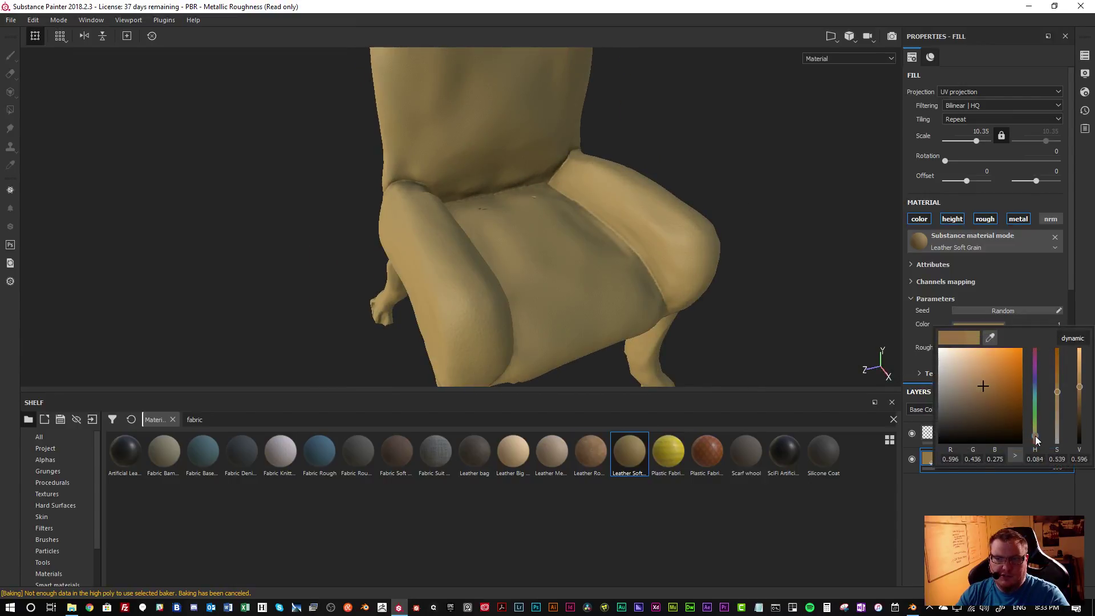
left_click_drag(1015, 429, 990, 416)
left_click(1035, 439)
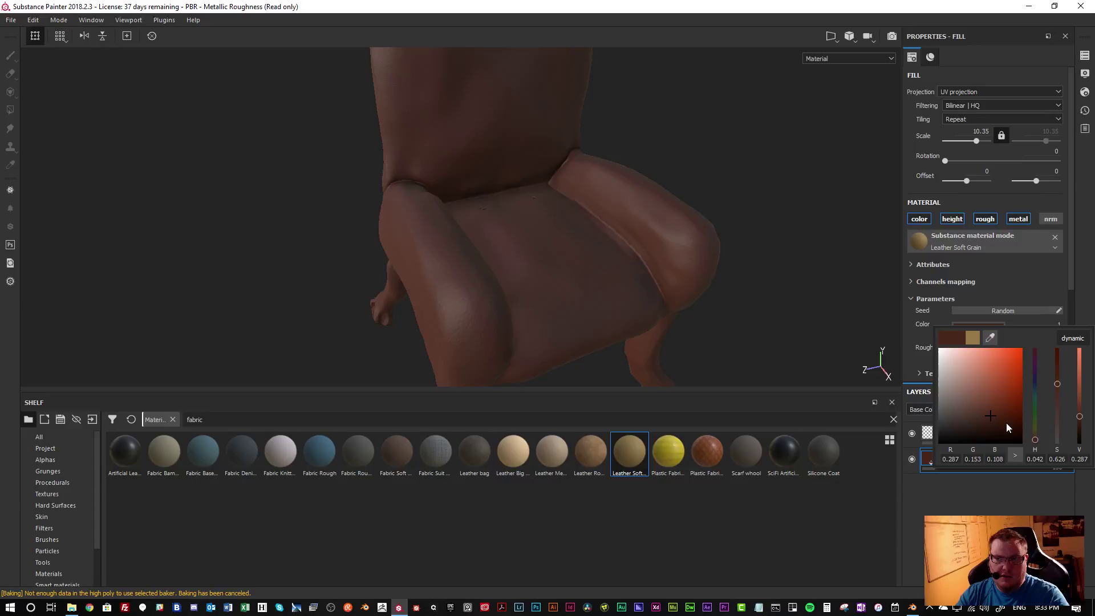
left_click_drag(989, 420, 1008, 413)
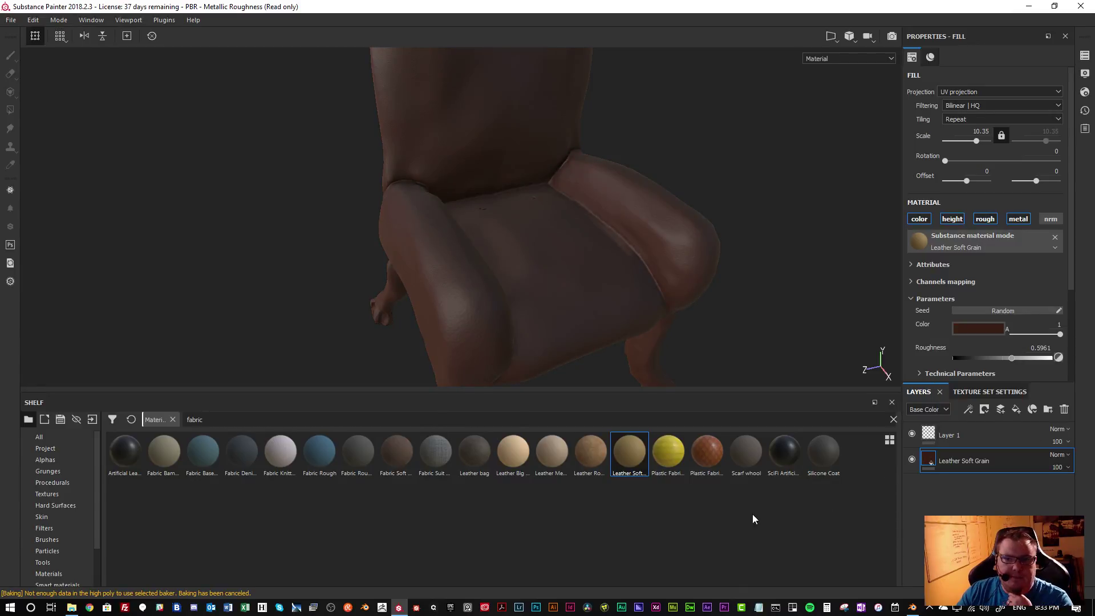
Search the shelf's materials for "wood" and add Wood American Cherry as a fill layer between Layer 1 and Leather Soft Grain
left_click_drag(631, 304, 523, 257, "alt")
middle_click_drag(591, 347, 587, 271, "alt")
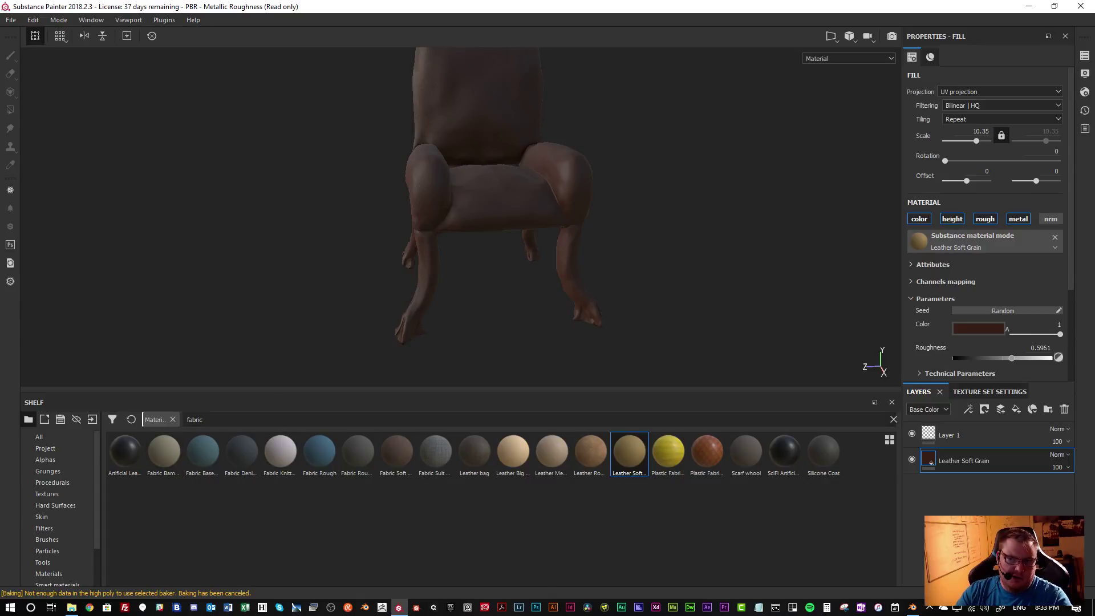
left_click(148, 419)
type("wood")
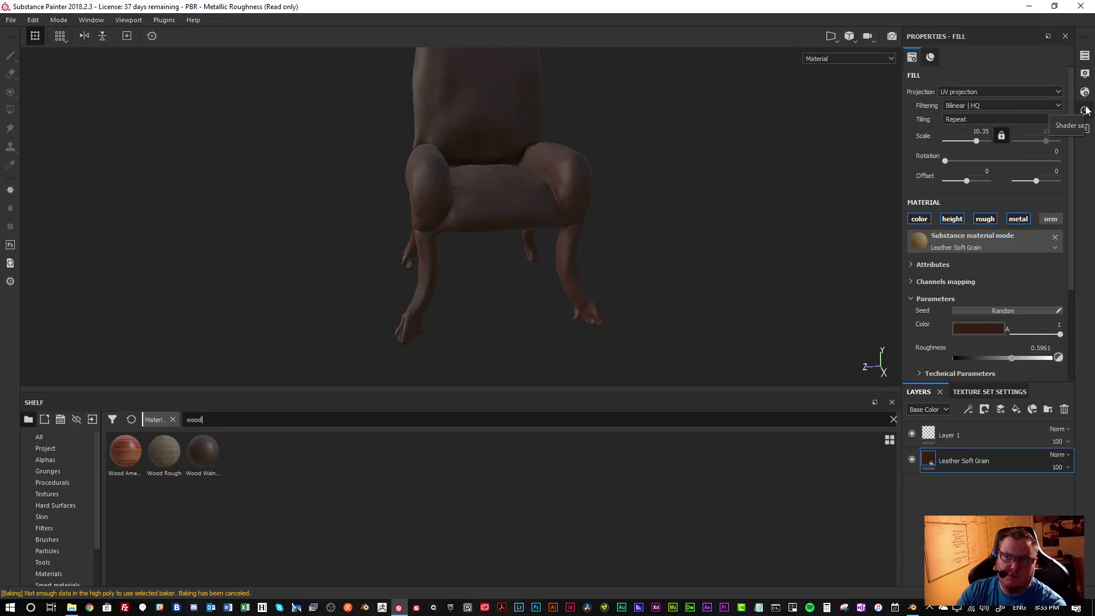
left_click(1085, 57)
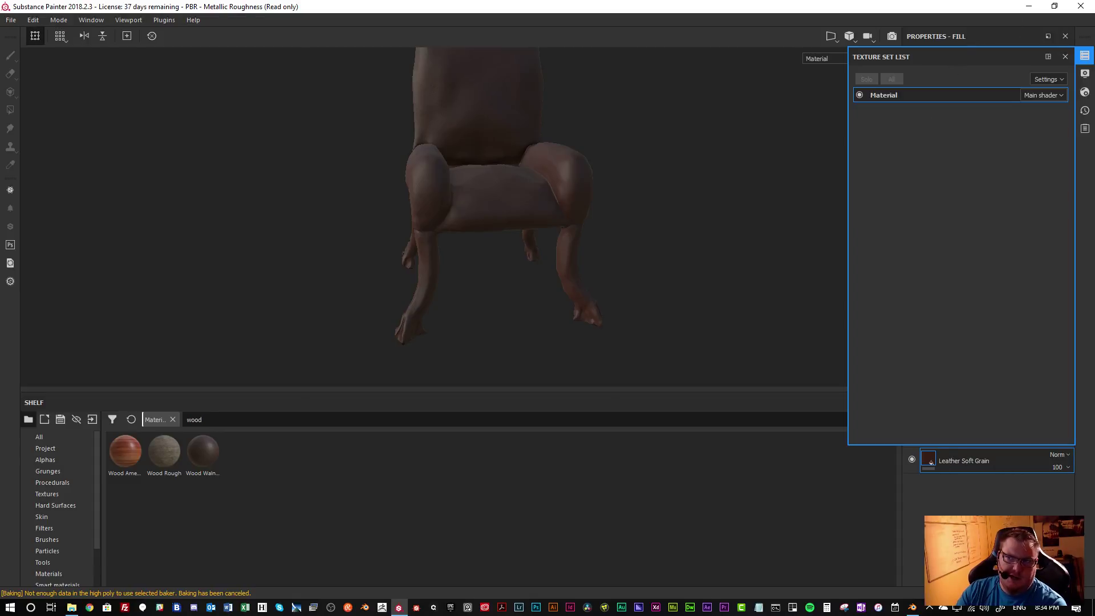
left_click(1084, 55)
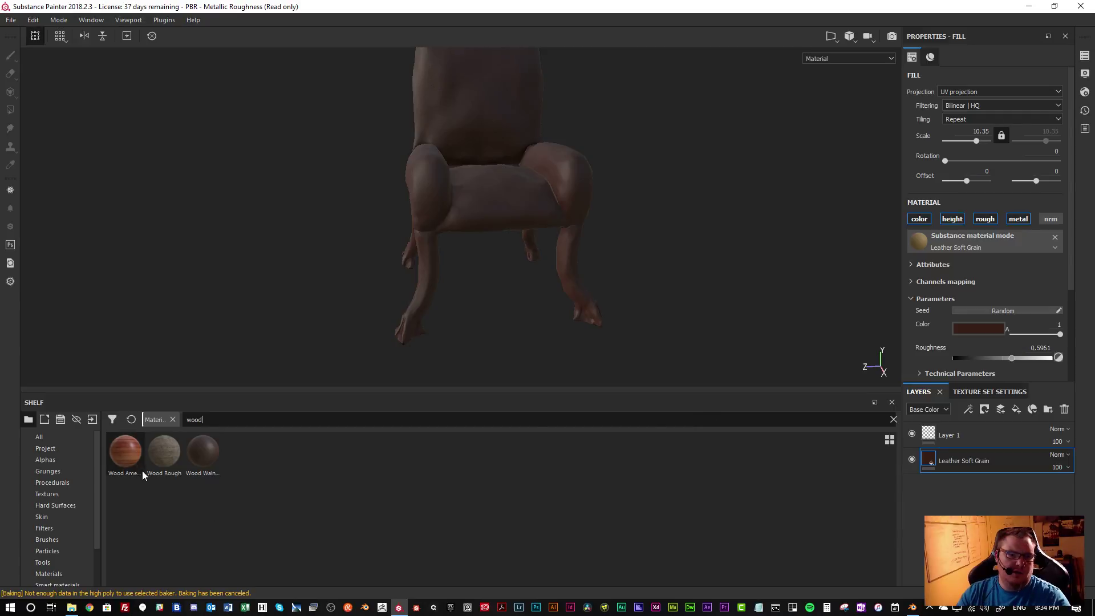
mouse_move(192, 465)
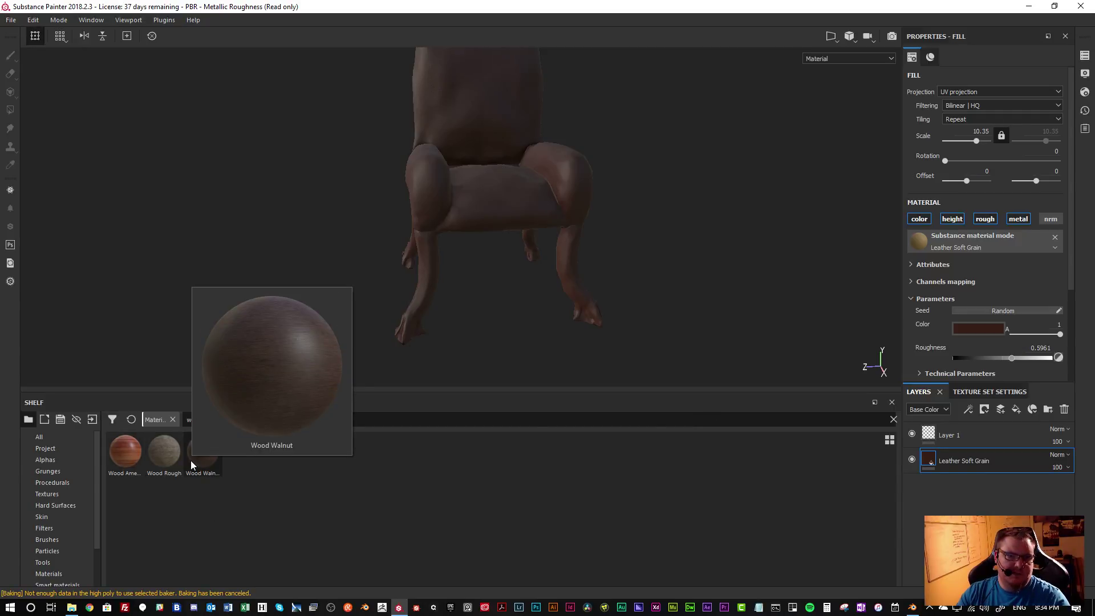
mouse_move(142, 462)
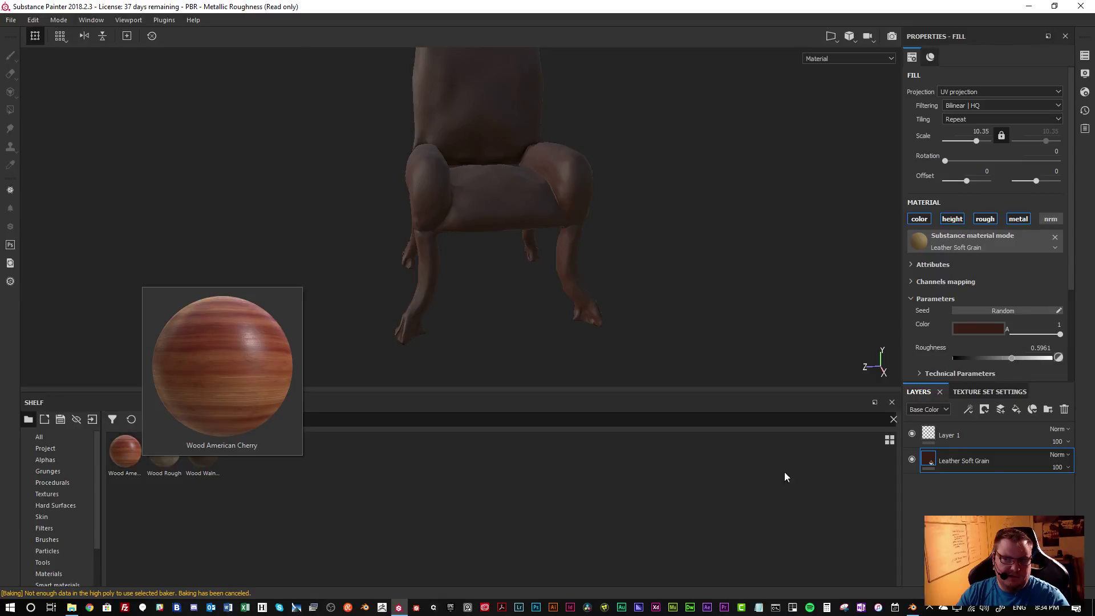
left_click(957, 438)
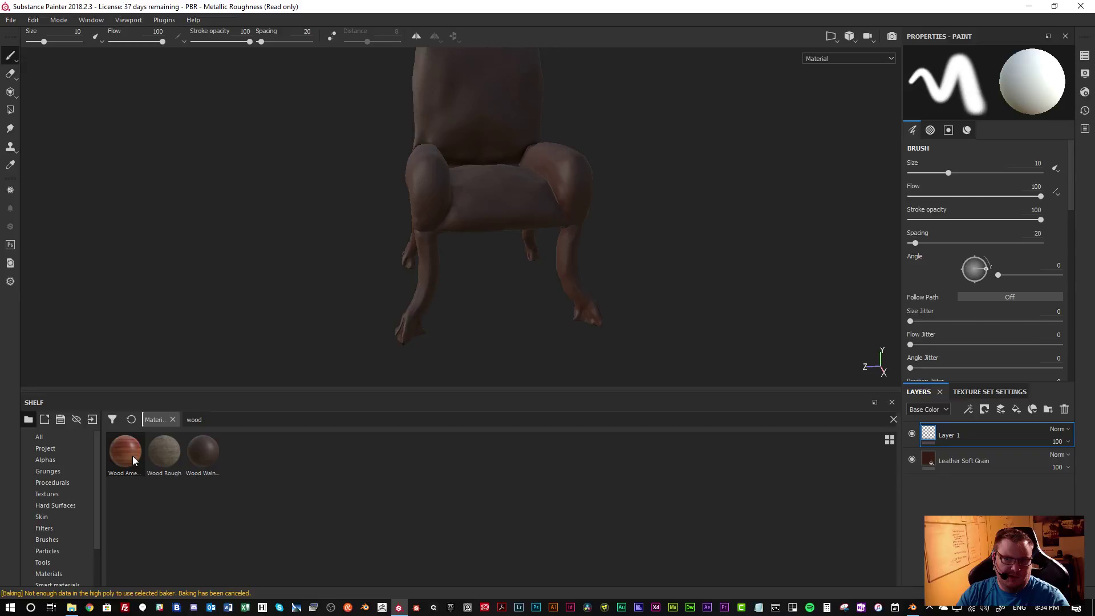
left_click_drag(133, 460, 956, 450)
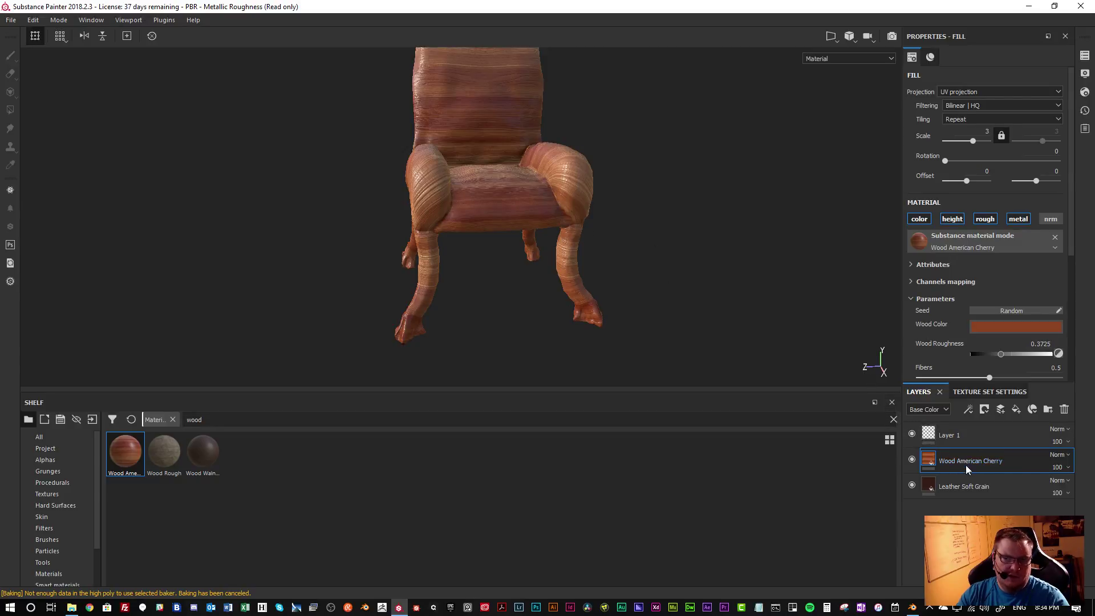
Add a black mask to the Wood American Cherry layer and paint the wood onto the chair's two front legs
right_click(967, 460)
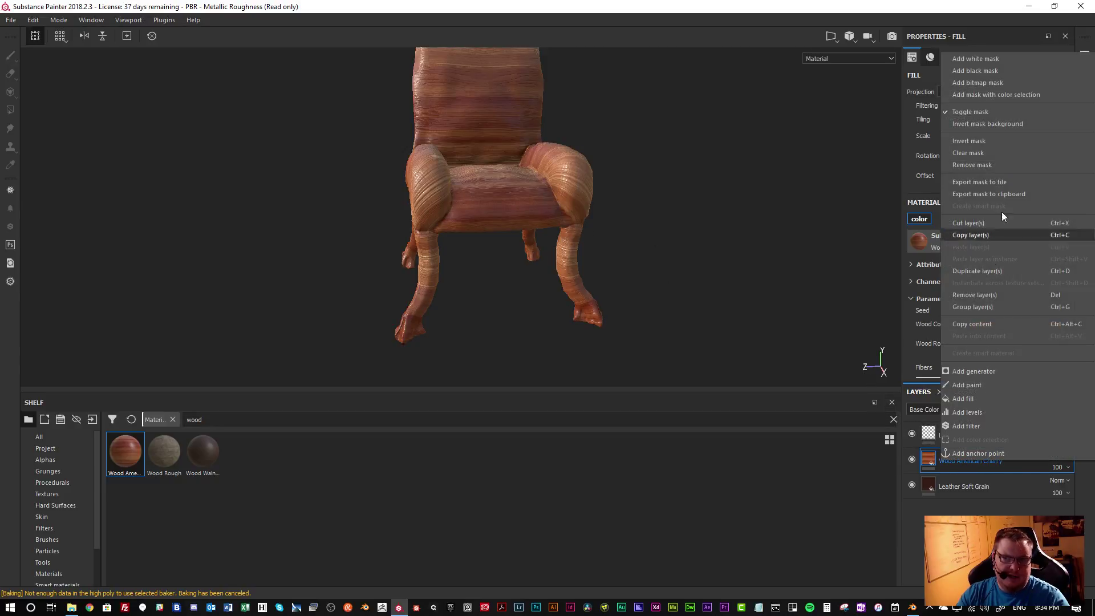
left_click(1003, 76)
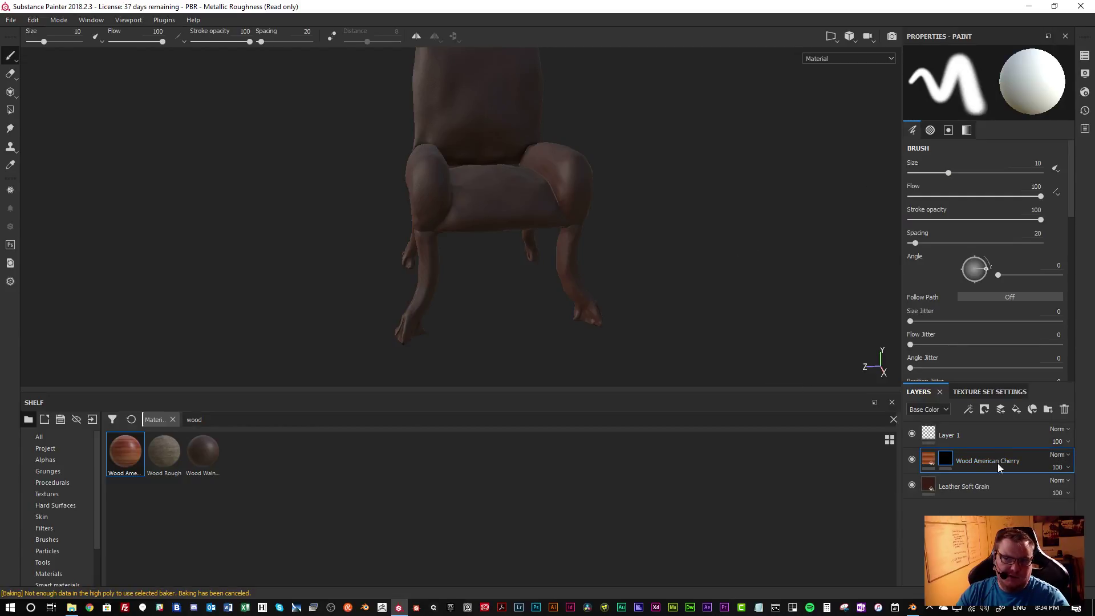
left_click_drag(457, 269, 496, 253, "alt")
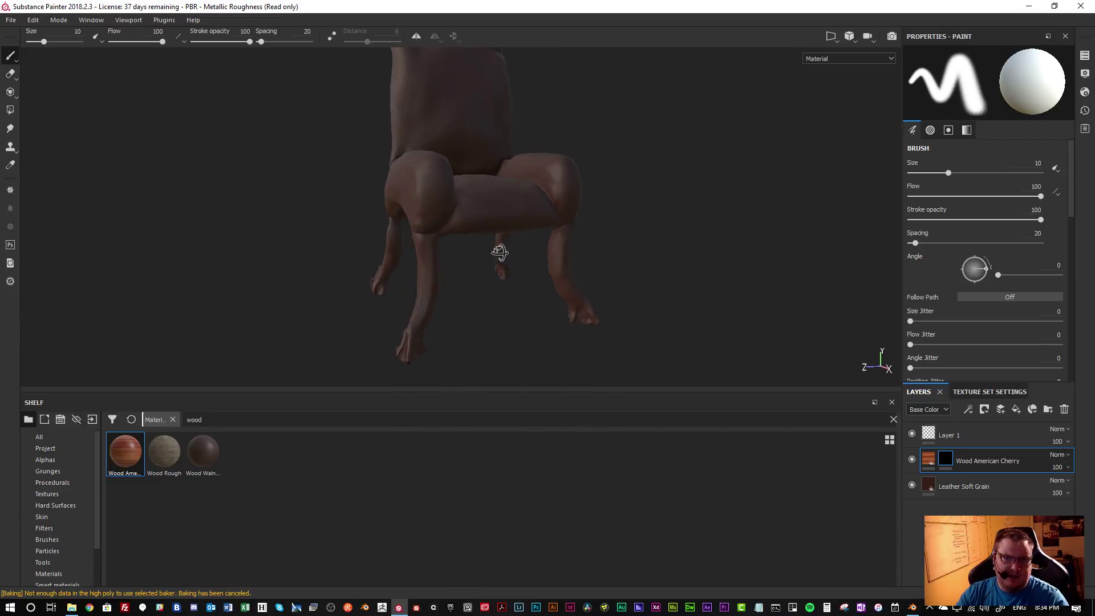
mouse_move(489, 274)
right_mouse_down("alt")
mouse_move(506, 247)
mouse_move(782, 382)
mouse_move(706, 341)
mouse_move(540, 298)
right_mouse_up("alt")
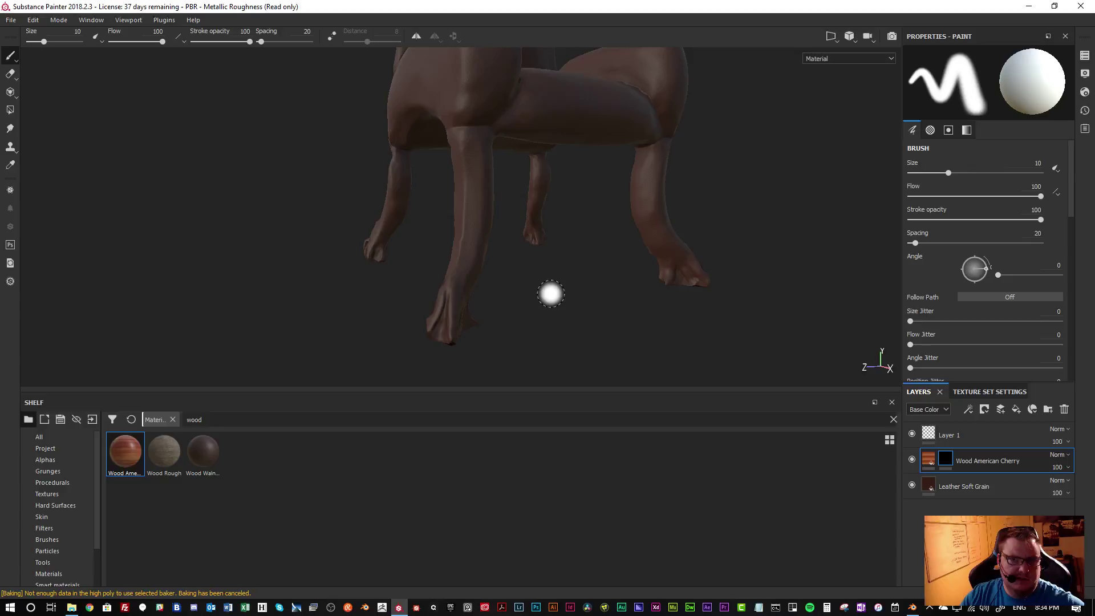
mouse_move(465, 163)
left_mouse_down()
mouse_move(475, 177)
mouse_move(468, 139)
mouse_move(485, 134)
mouse_move(451, 137)
mouse_move(471, 268)
mouse_move(448, 340)
mouse_move(465, 317)
mouse_move(450, 260)
mouse_move(457, 291)
left_mouse_up()
mouse_move(644, 186)
left_mouse_down()
mouse_move(650, 167)
mouse_move(643, 231)
mouse_move(671, 266)
left_mouse_up()
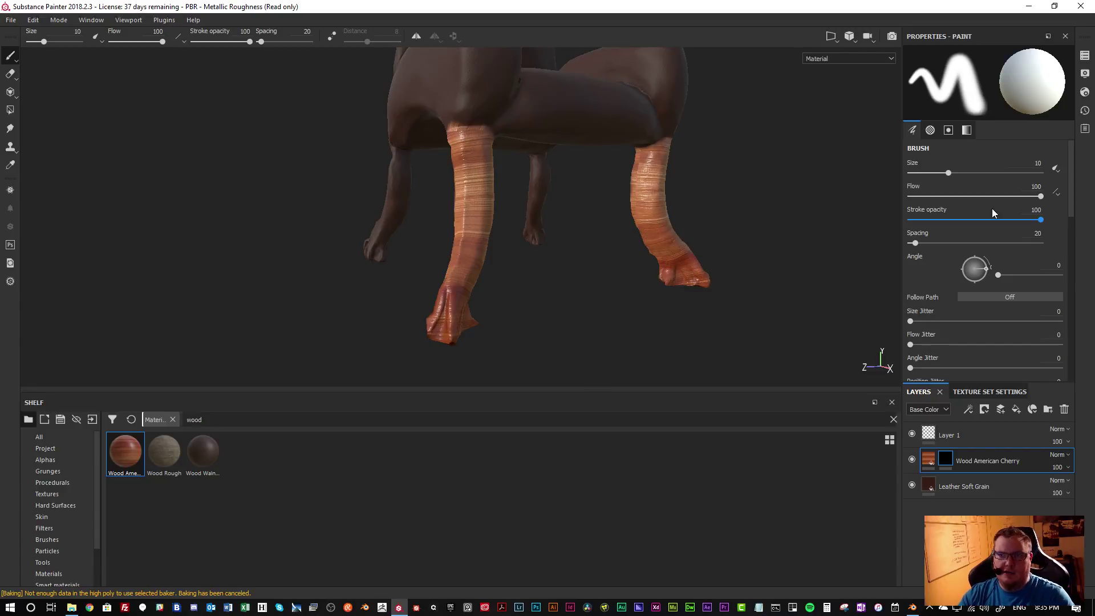
Set the Wood American Cherry fill's rotation to about 102.86 and its wood color to a light reddish brown
left_click(928, 459)
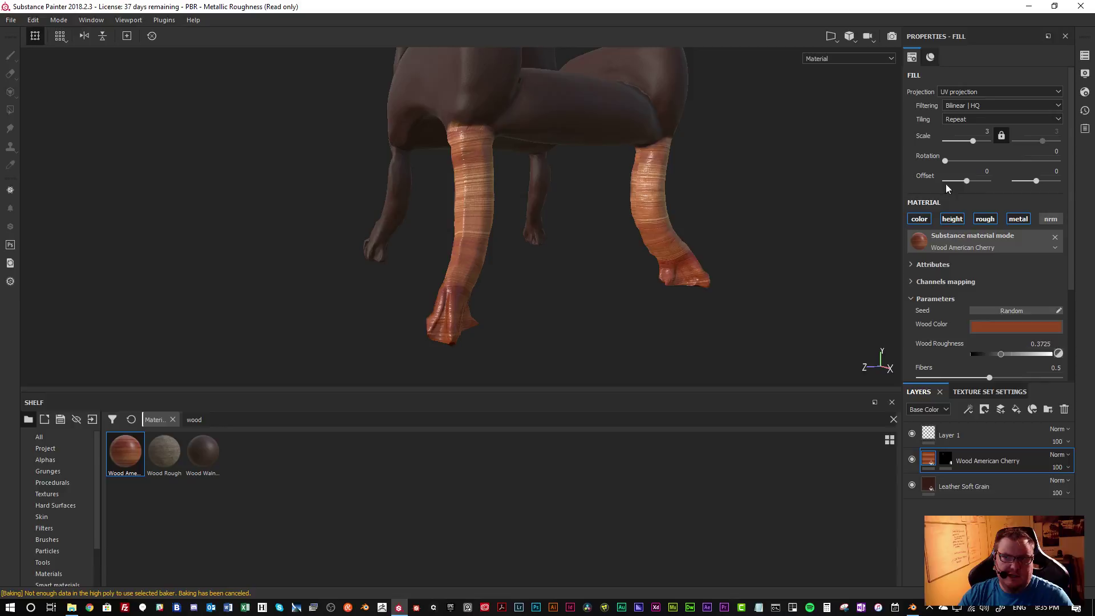
left_click_drag(954, 165, 979, 164)
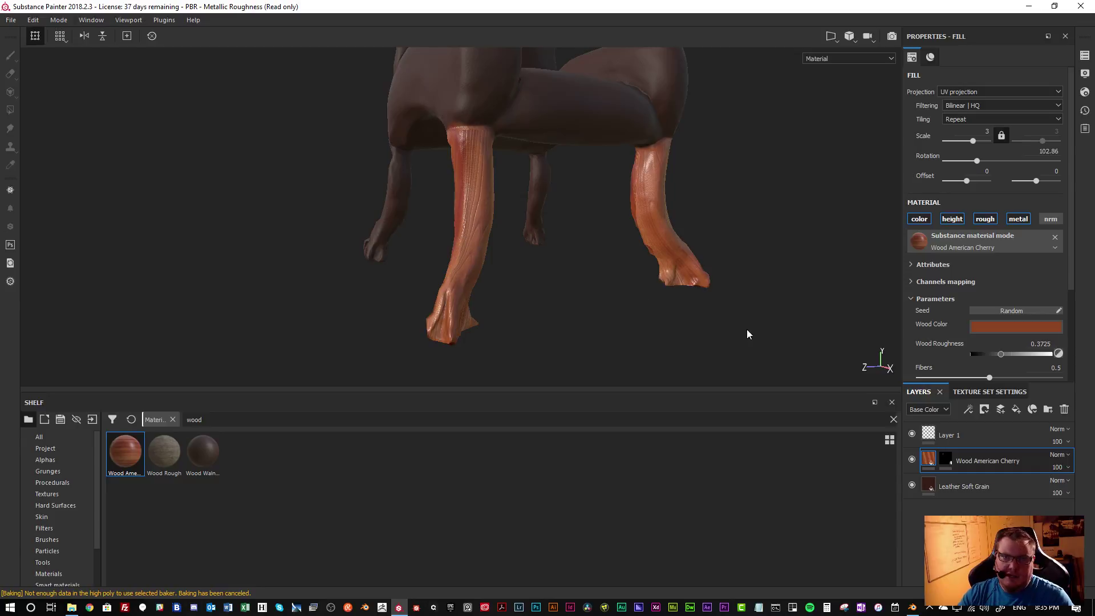
left_click(1005, 323)
left_click(981, 411)
left_click_drag(982, 413, 989, 440)
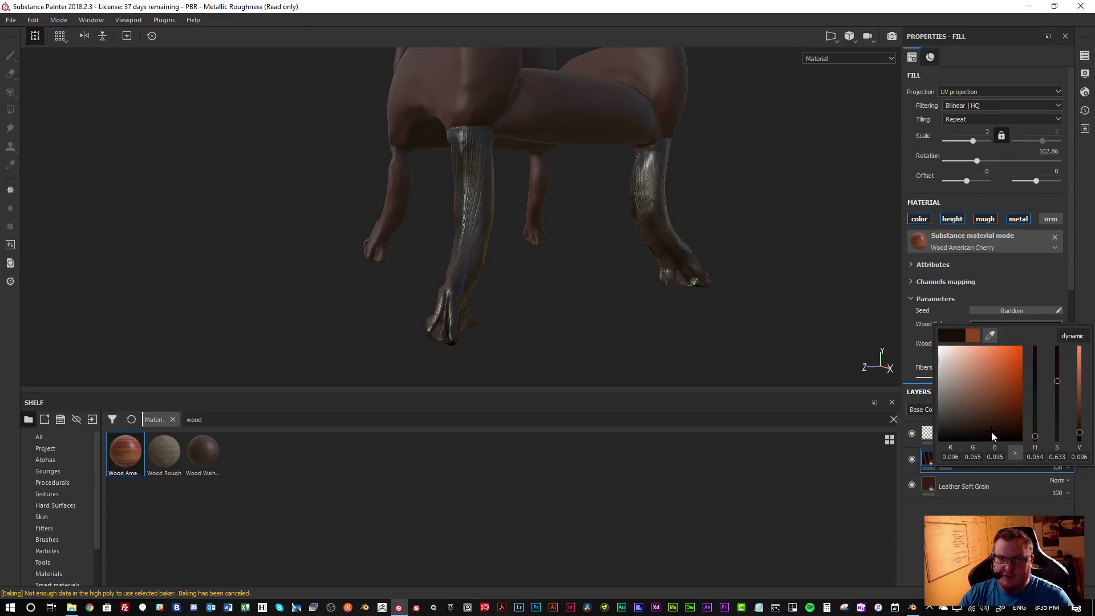
left_click_drag(666, 264, 622, 309, "alt")
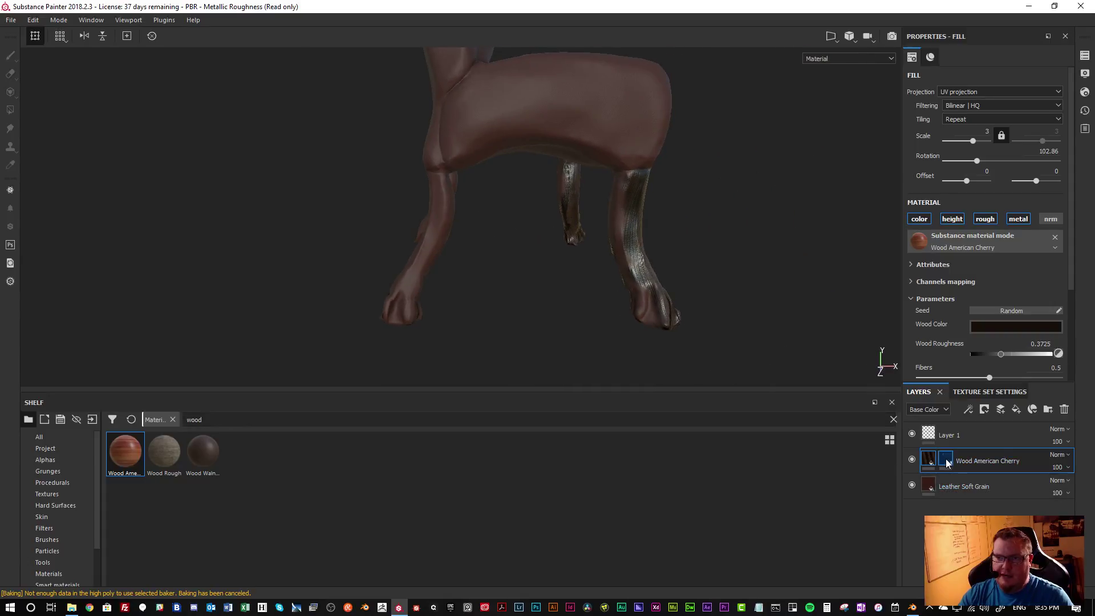
left_click(997, 328)
left_click_drag(993, 363, 984, 379)
left_click(687, 296)
Paint the Wood American Cherry mask over the remaining uncovered back side of the front leg, down to the foot
left_click_drag(687, 296, 713, 267, "alt")
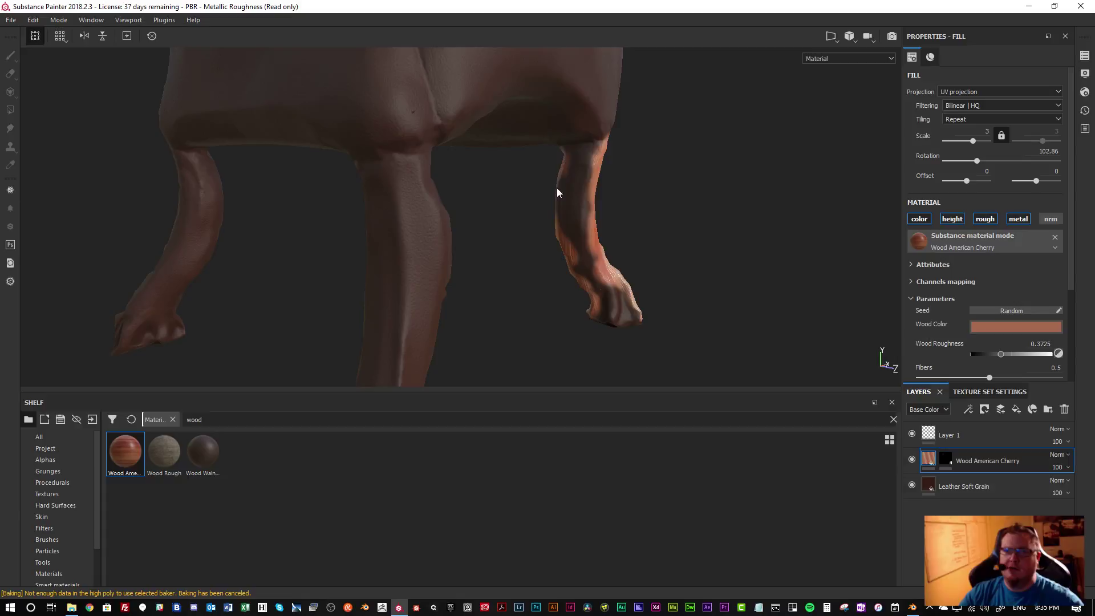
left_click(580, 206)
left_click(942, 460)
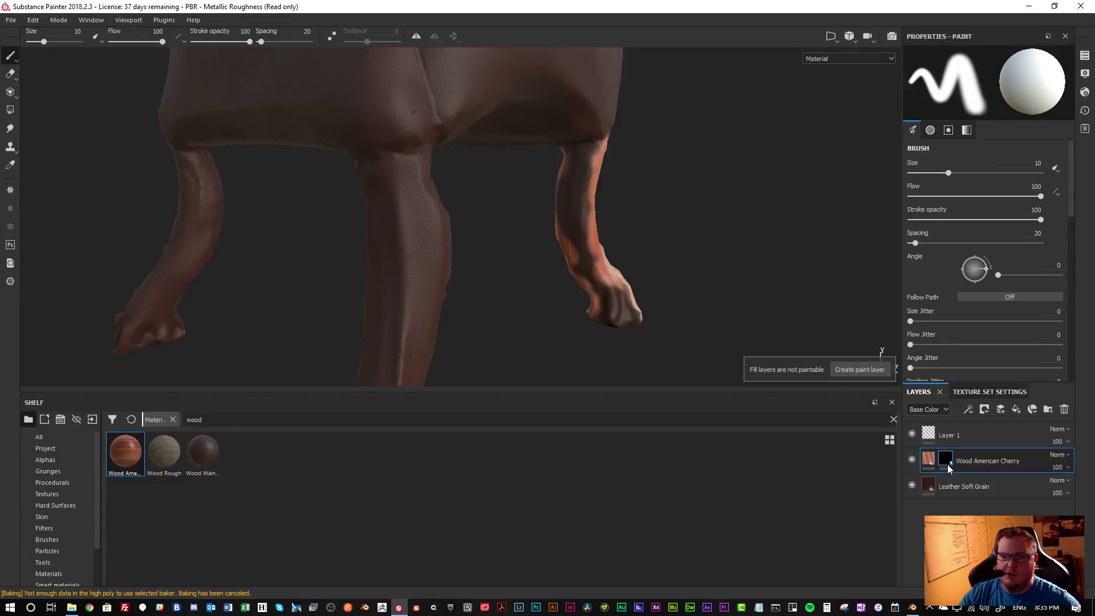
mouse_move(577, 245)
left_mouse_down()
mouse_move(585, 161)
mouse_move(594, 280)
mouse_move(618, 311)
left_mouse_up()
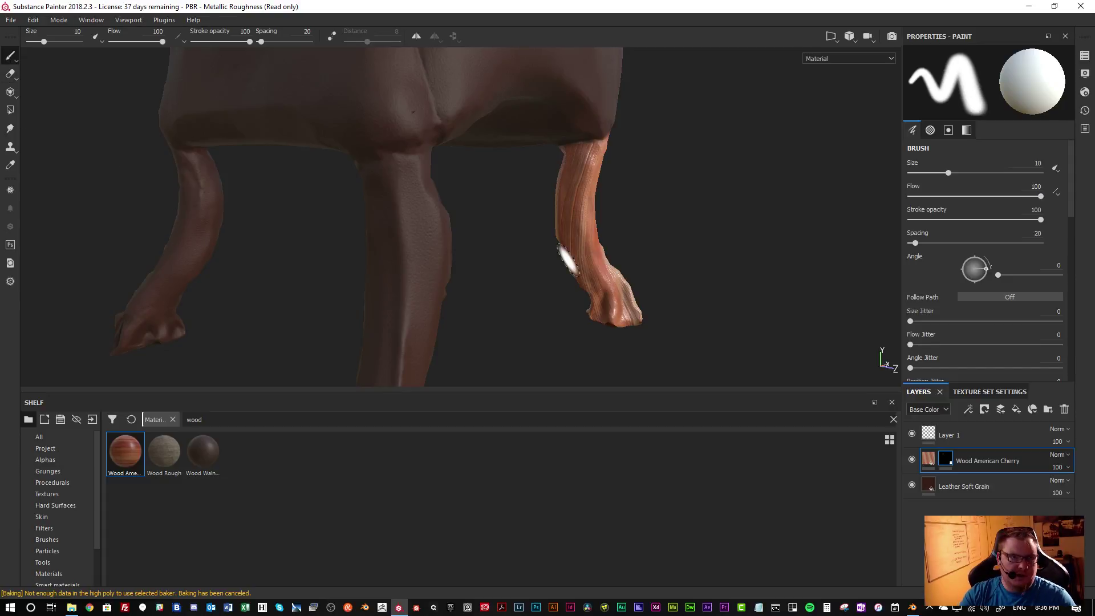
key("e")
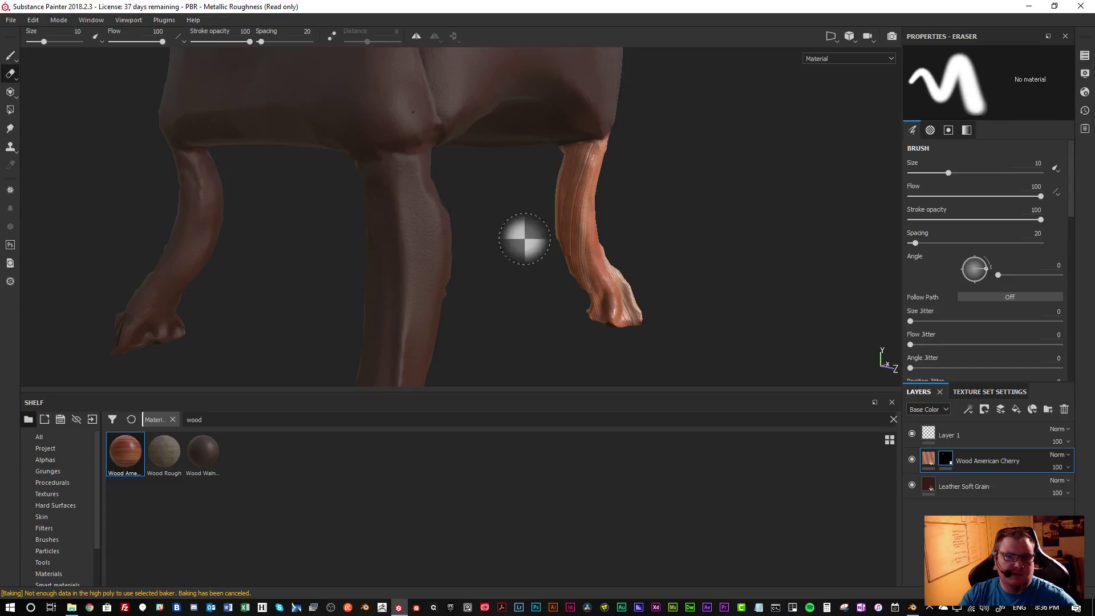
key("1")
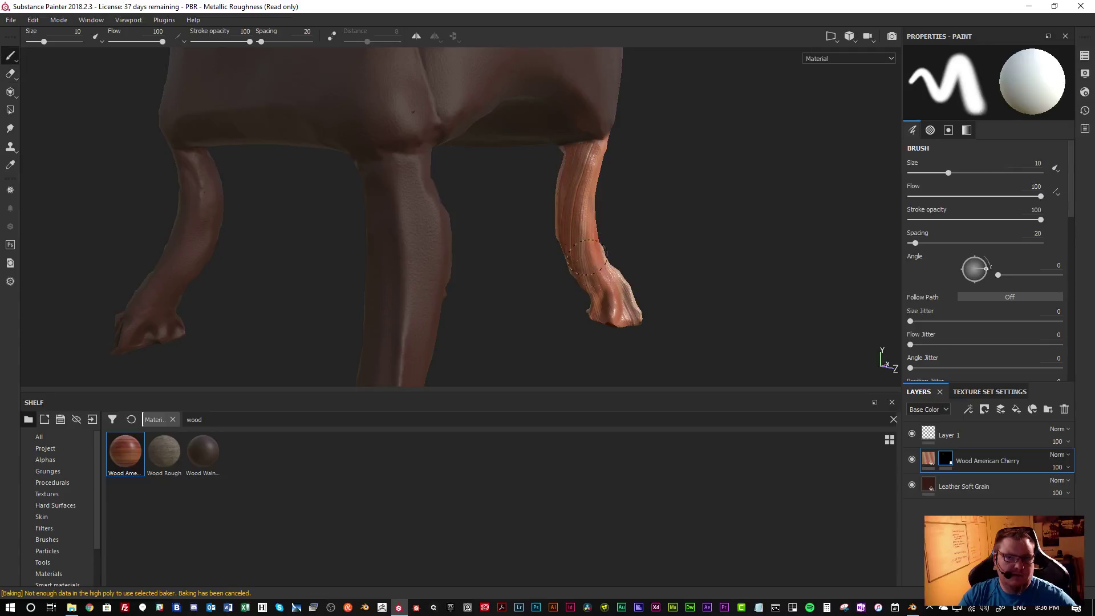
mouse_move(719, 317)
left_mouse_down("alt")
mouse_move(663, 215)
mouse_move(587, 163)
left_mouse_up("alt")
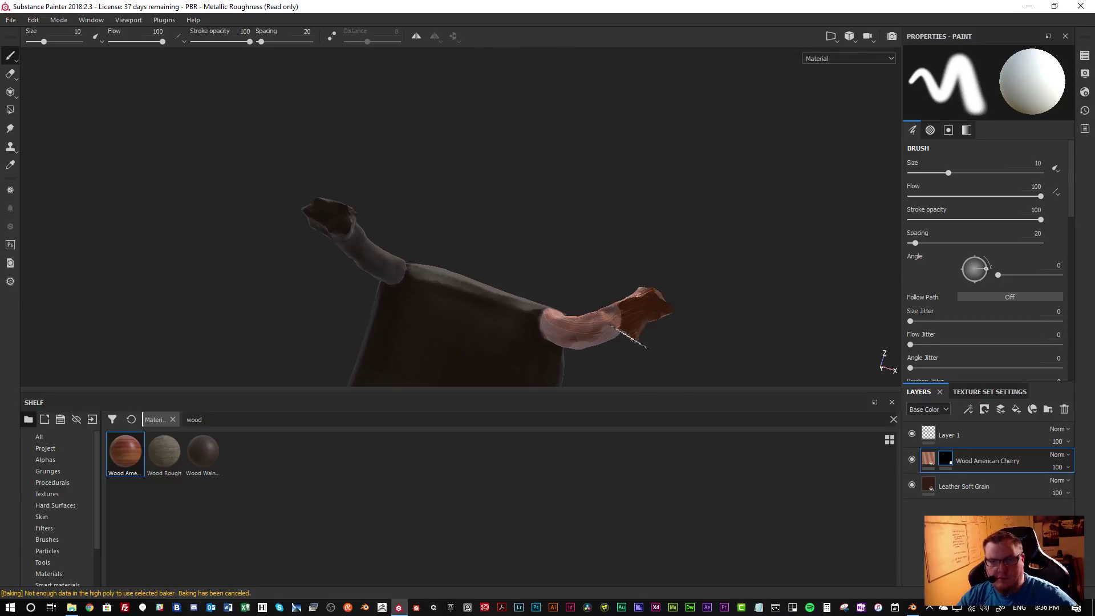
mouse_move(623, 301)
left_mouse_down("alt")
mouse_move(428, 334)
mouse_move(453, 369)
mouse_move(728, 410)
mouse_move(477, 238)
mouse_move(496, 254)
mouse_move(476, 251)
left_mouse_up("alt")
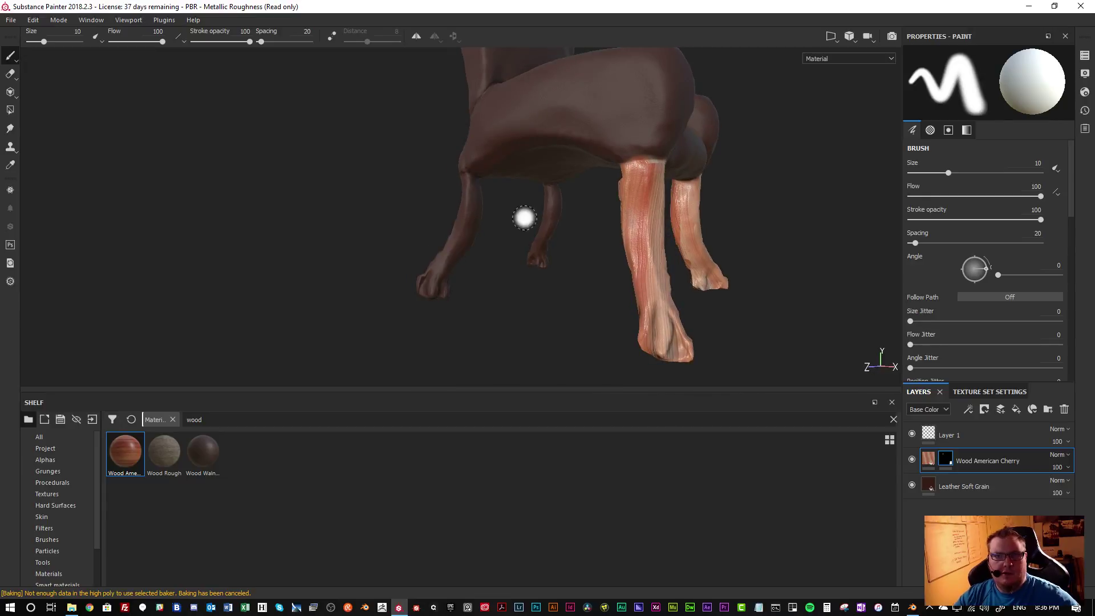
Paint the Wood American Cherry mask over the chair's two back legs, down to the feet
scroll(463, 203, "up", 5)
mouse_move(467, 153)
left_mouse_down()
mouse_move(482, 197)
mouse_move(448, 283)
mouse_move(429, 294)
mouse_move(411, 345)
mouse_move(422, 348)
mouse_move(396, 360)
mouse_move(391, 313)
mouse_move(416, 310)
mouse_move(605, 182)
mouse_move(598, 171)
mouse_move(590, 234)
mouse_move(610, 188)
mouse_move(565, 284)
mouse_move(575, 286)
mouse_move(557, 297)
mouse_move(395, 241)
mouse_move(762, 281)
mouse_move(472, 239)
mouse_move(469, 264)
mouse_move(519, 237)
left_mouse_up()
mouse_move(523, 143)
left_mouse_down()
mouse_move(543, 349)
mouse_move(464, 176)
left_mouse_up()
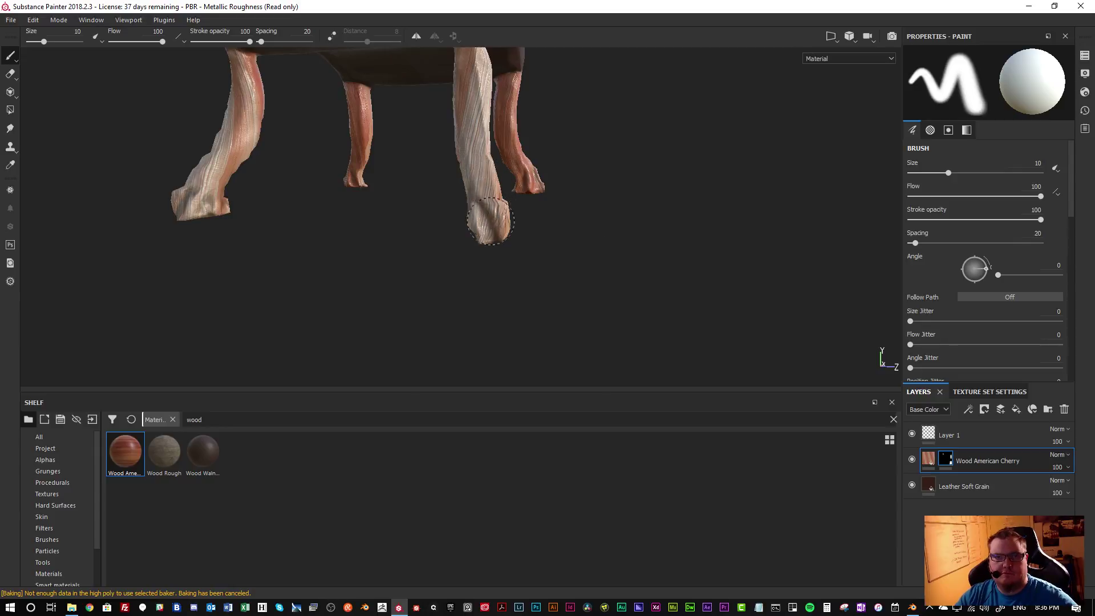
mouse_move(489, 234)
left_mouse_down()
mouse_move(450, 225)
mouse_move(506, 242)
mouse_move(467, 164)
mouse_move(330, 188)
left_mouse_up()
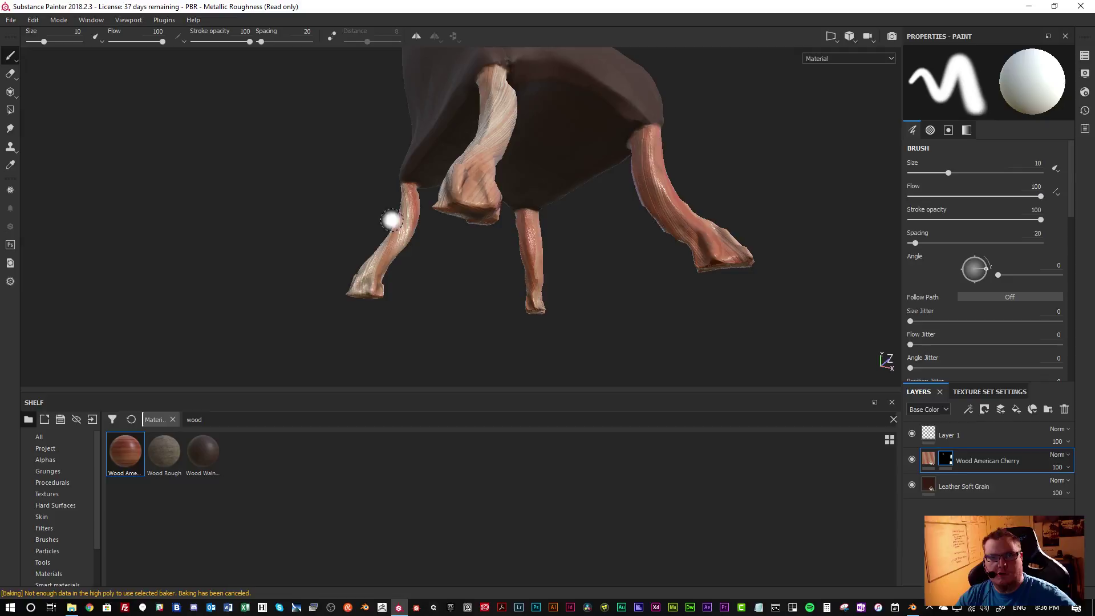
Examine the painted wood legs from the back, sides and front for gaps in the mask coverage
left_click_drag(496, 242, 845, 276, "alt")
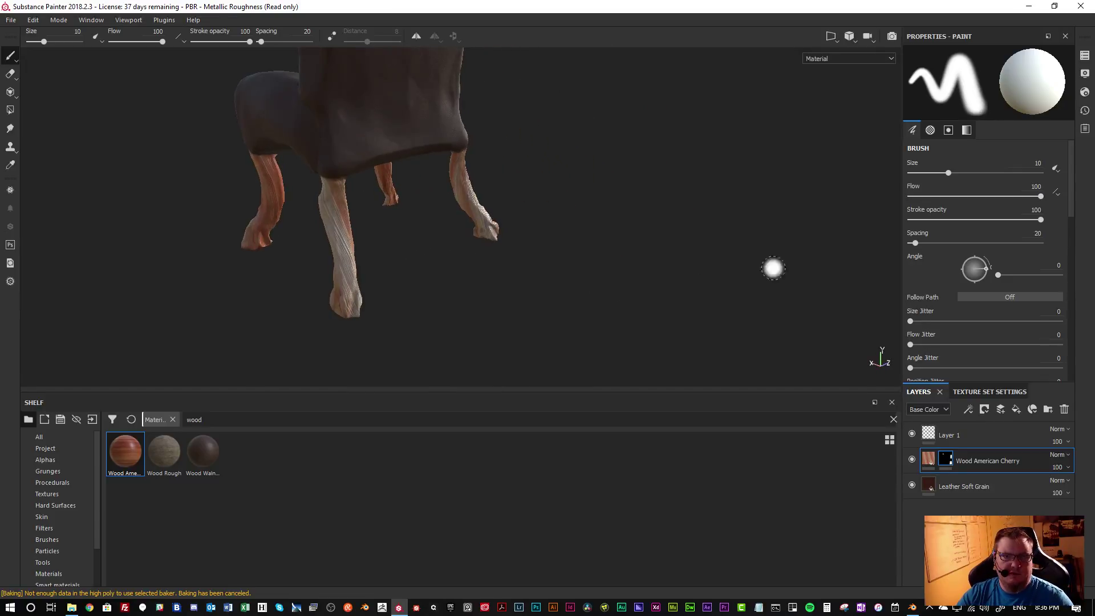
scroll(437, 187, "up", 2)
scroll(456, 179, "up", 4)
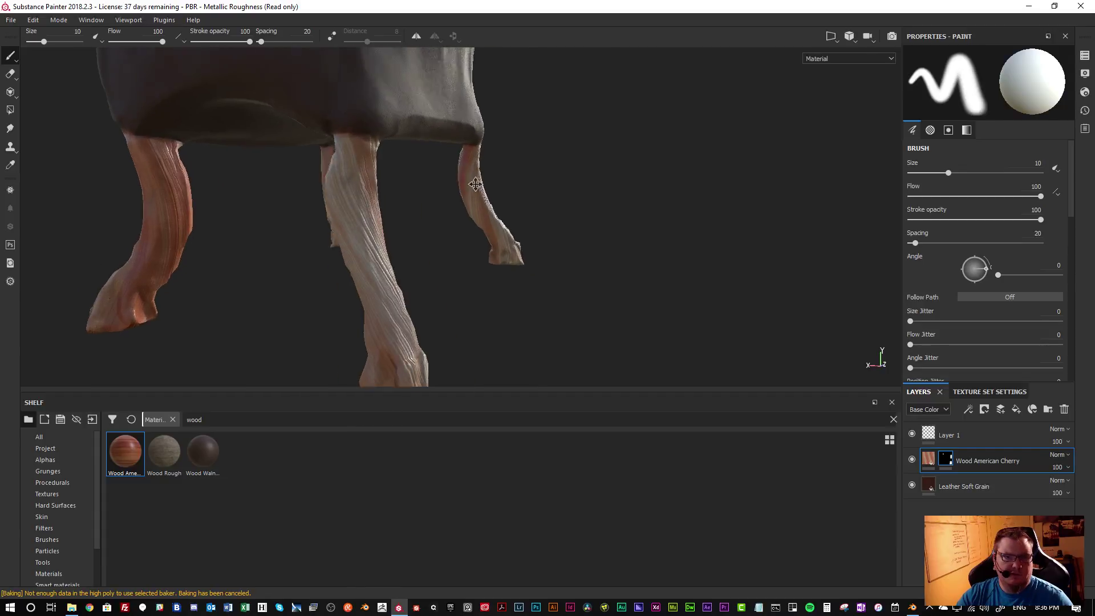
scroll(460, 181, "down", 10)
left_click_drag(486, 213, 441, 228, "alt")
scroll(441, 228, "down", 3)
left_click_drag(573, 238, 201, 269, "alt")
scroll(381, 262, "up", 8)
left_click_drag(381, 262, 546, 299, "alt")
left_click_drag(498, 252, 300, 295, "alt")
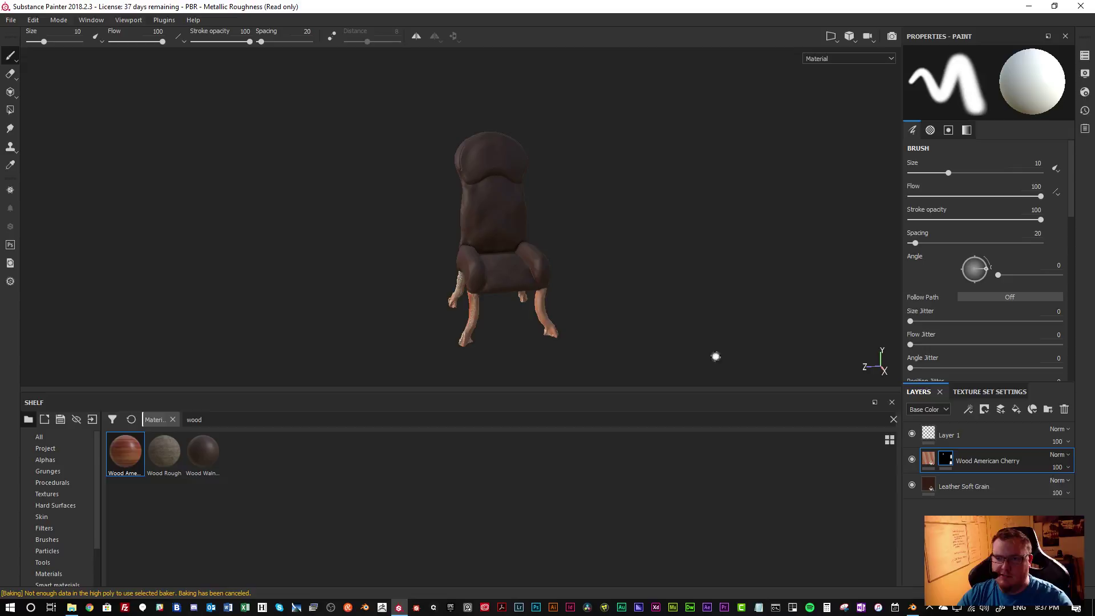
Change the Wood American Cherry fill's wood color to a near-black blue-gray, about R 0.031, G 0.040, B 0.048
left_click(932, 460)
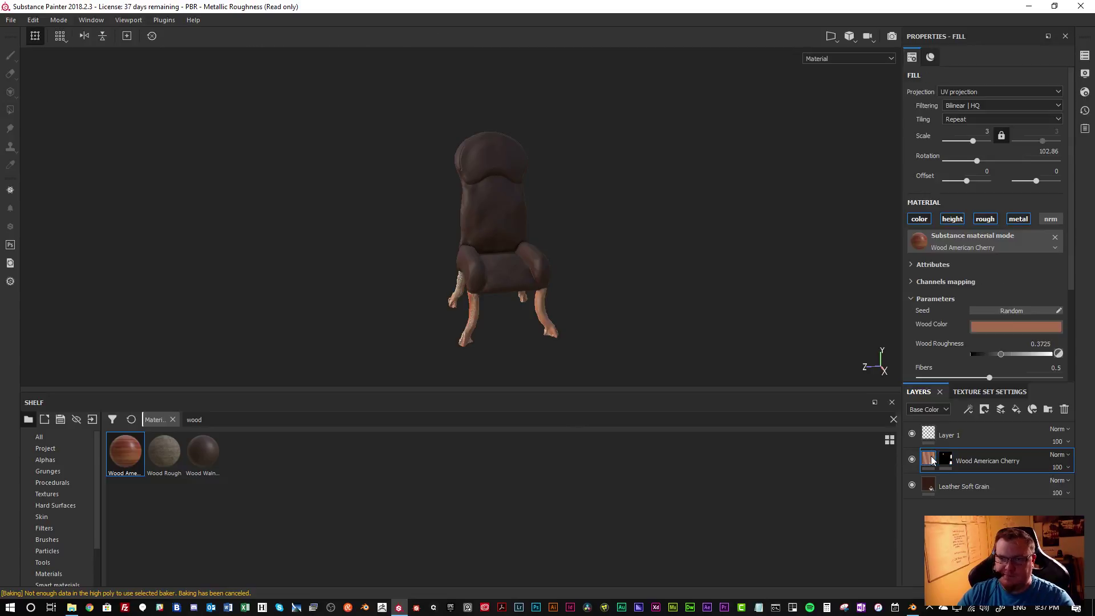
left_click(1008, 324)
left_click(990, 419)
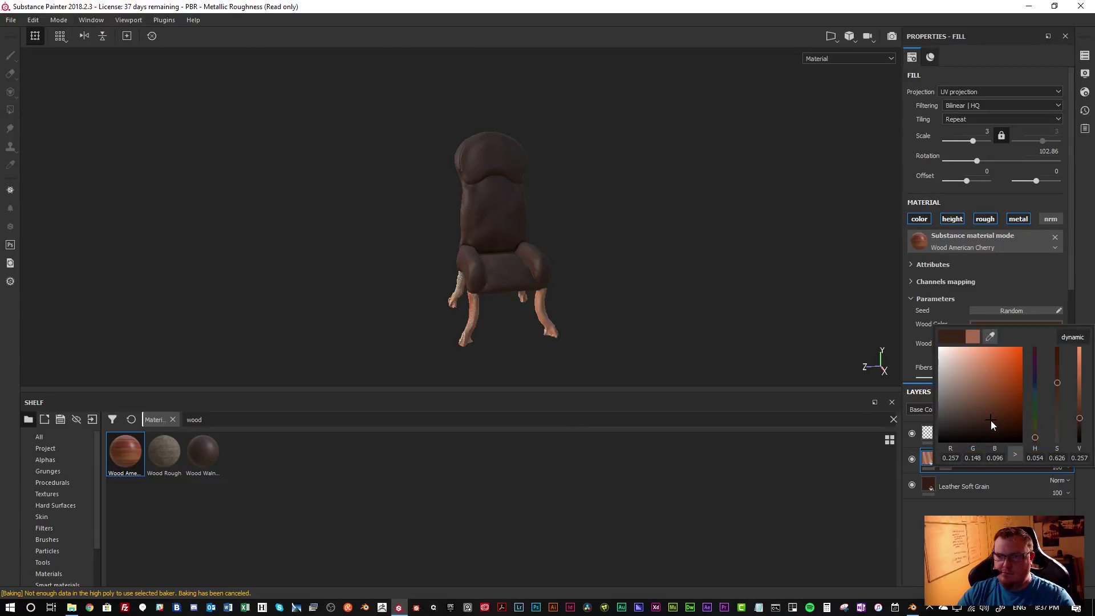
left_click_drag(1012, 419, 996, 435)
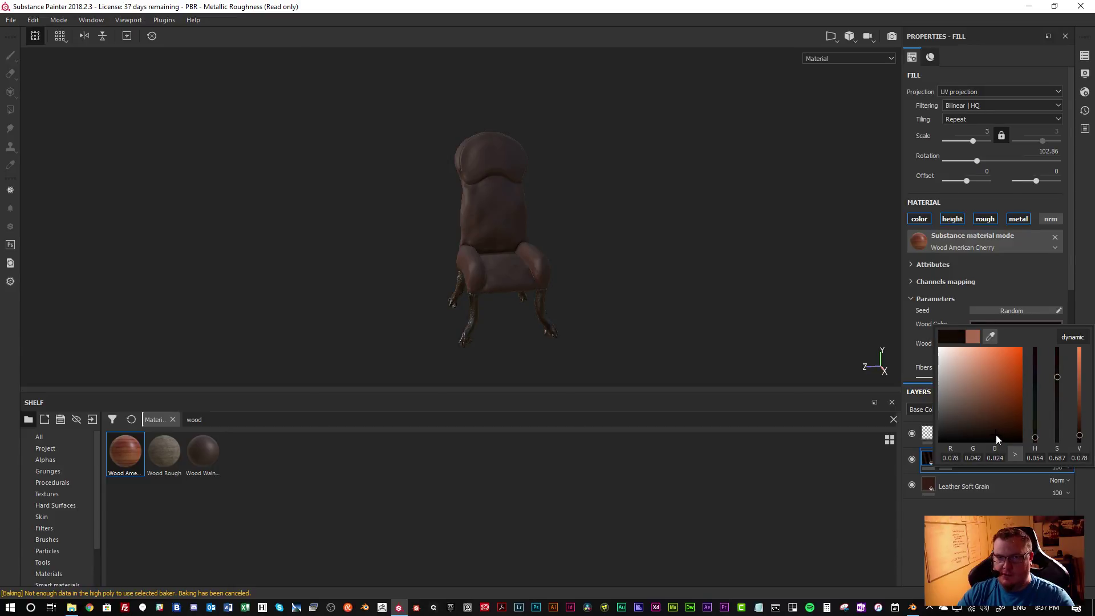
left_click_drag(1036, 392, 1037, 388)
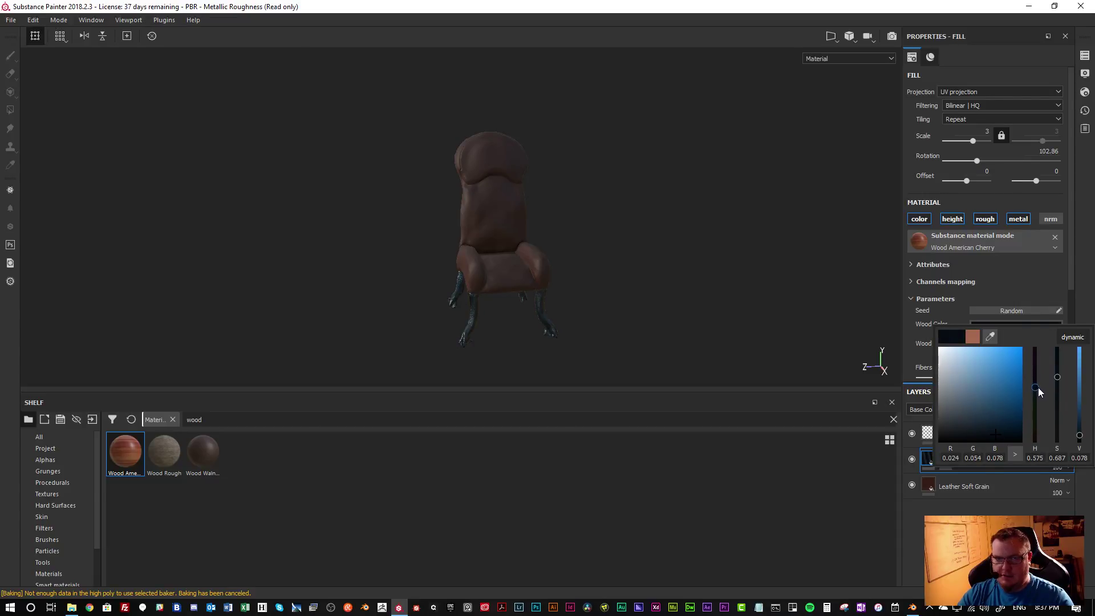
left_click_drag(995, 434, 967, 440)
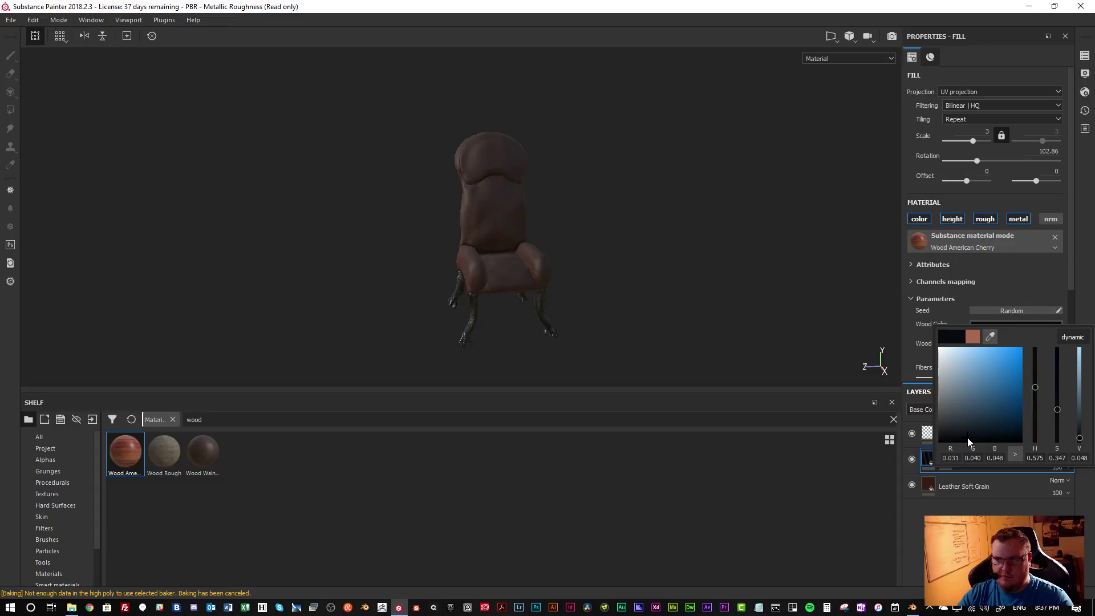
Fine-tune the hue of the near-black wood color on the Wood American Cherry fill layer
mouse_move(1036, 390)
left_mouse_down()
mouse_move(1038, 378)
mouse_move(1038, 388)
left_mouse_up()
left_click(556, 266)
left_click_drag(528, 268, 432, 245, "alt")
mouse_move(418, 256)
left_mouse_down("alt")
mouse_move(1005, 214)
mouse_move(416, 250)
left_mouse_up("alt")
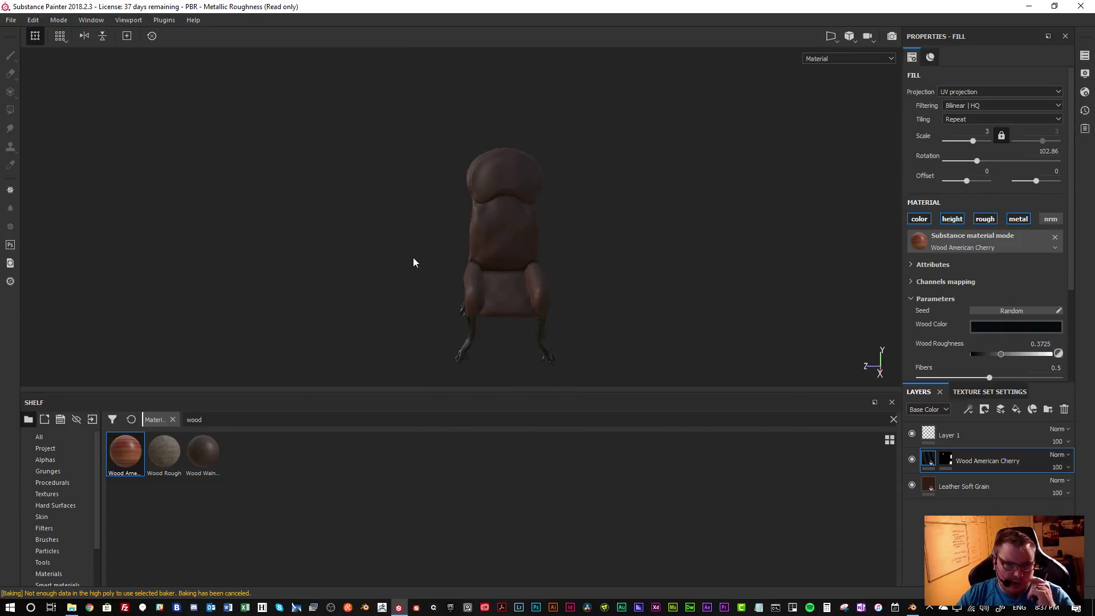
Search the material shelf for "fabric" and load Plastic Fabric Pyramid as the paint material on Layer 1
left_click(227, 419)
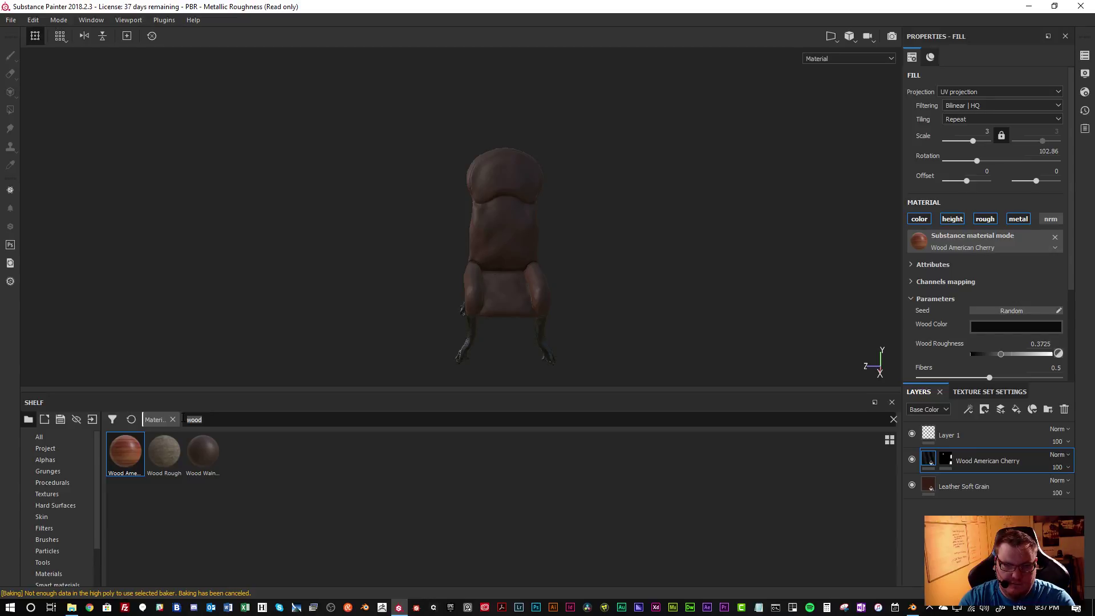
type("fabric")
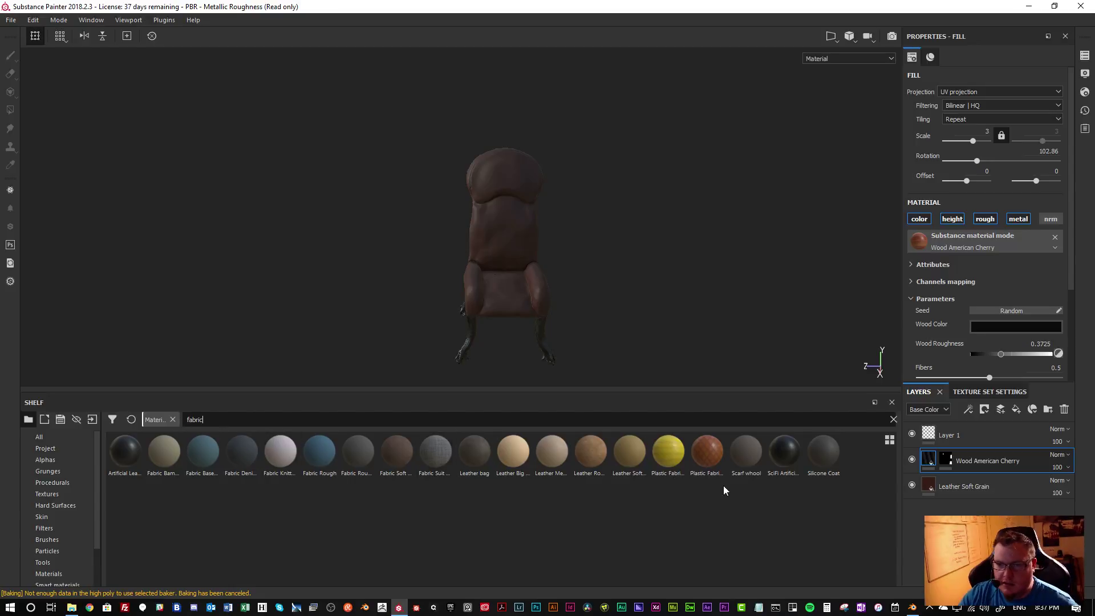
mouse_move(708, 458)
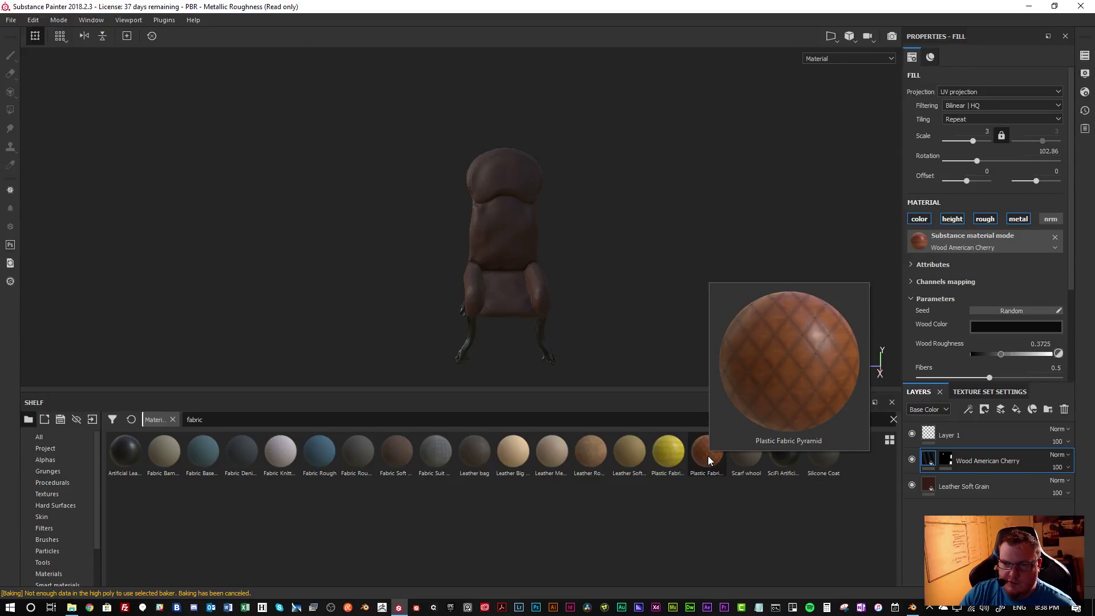
left_click(976, 443)
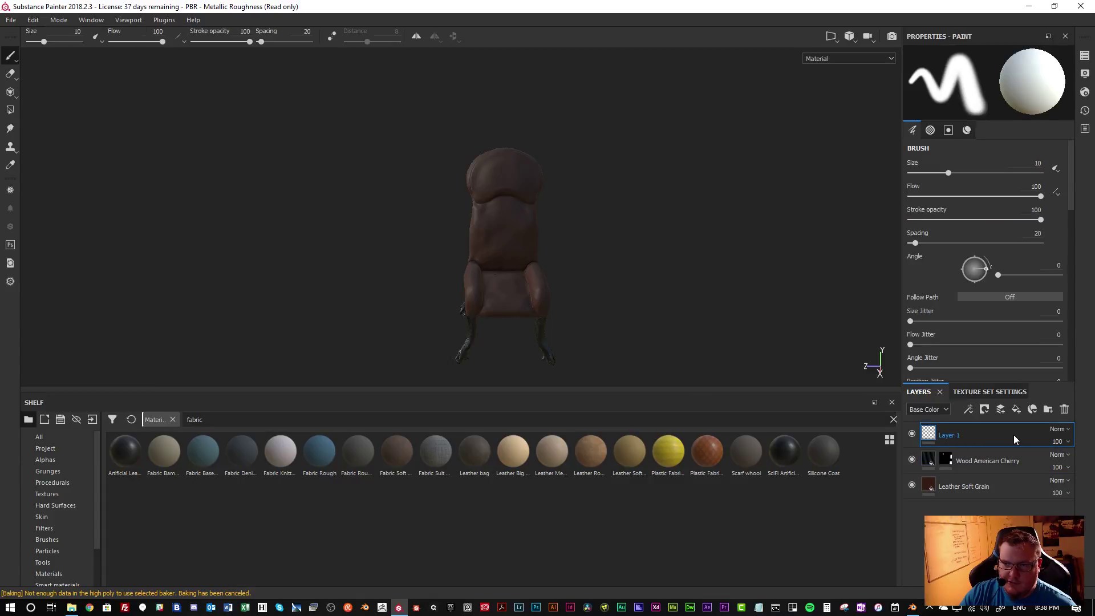
left_click(707, 456)
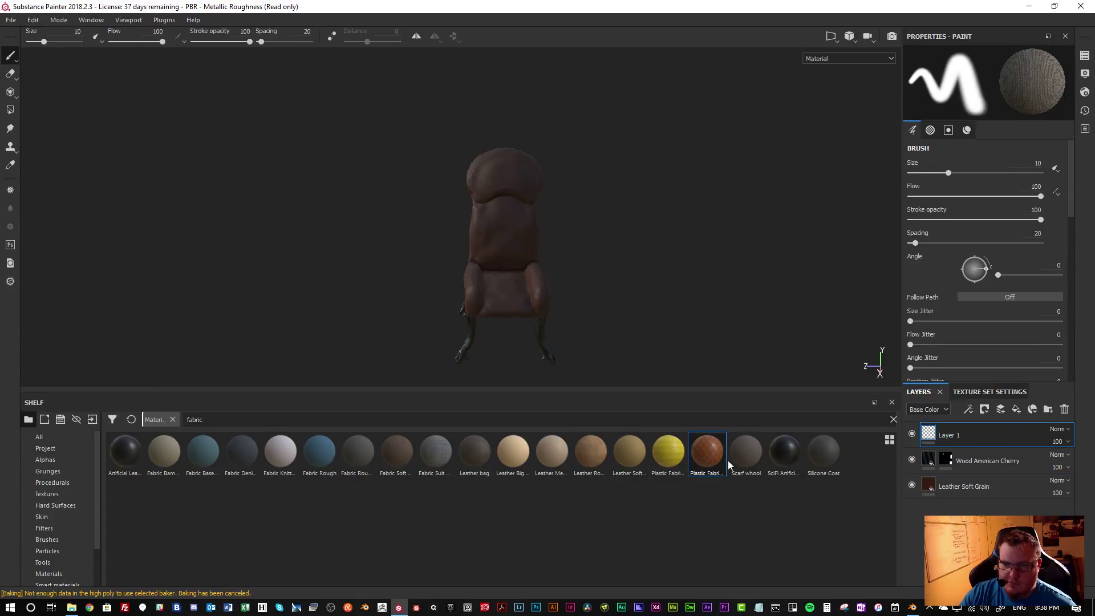
Change the fabric material's main color to dark green, about RGB 0.045, 0.186, 0.030
scroll(946, 269, "down", 10)
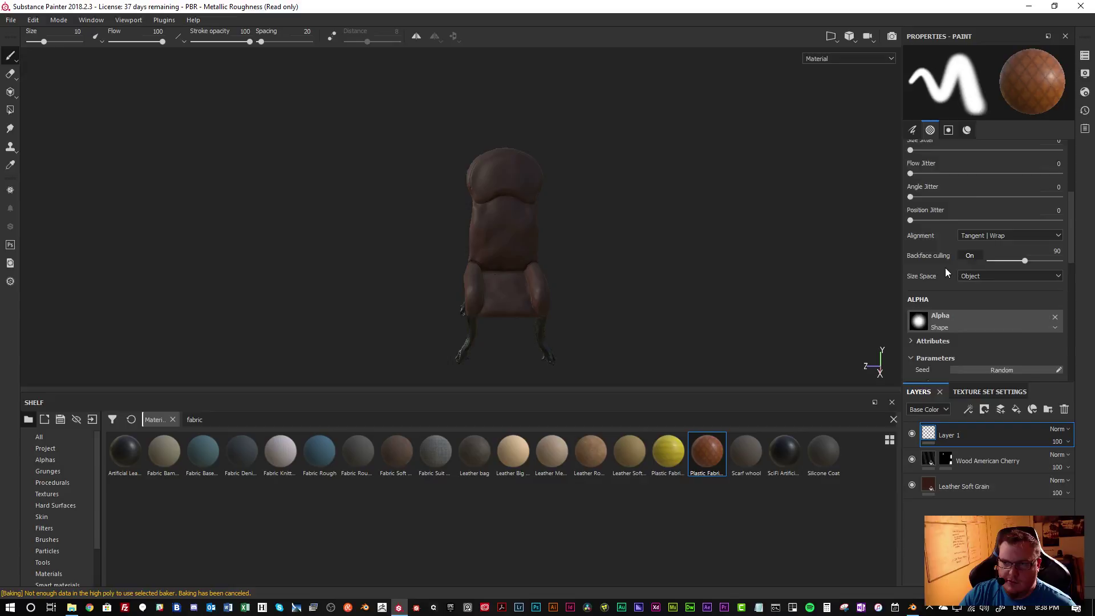
scroll(953, 292, "down", 1)
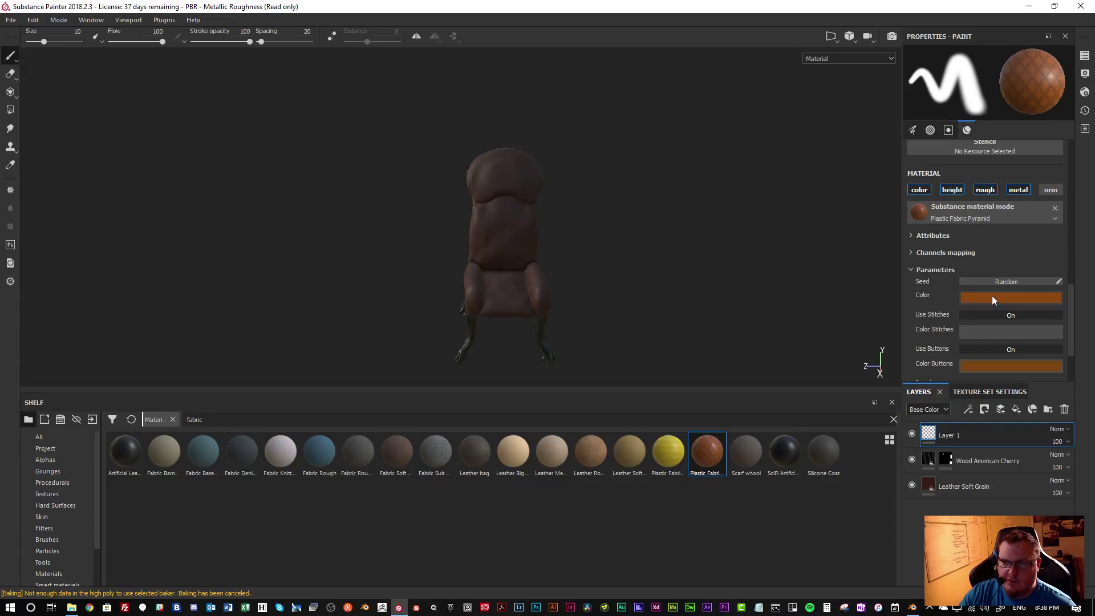
left_click(991, 295)
left_click_drag(1036, 386, 1082, 398)
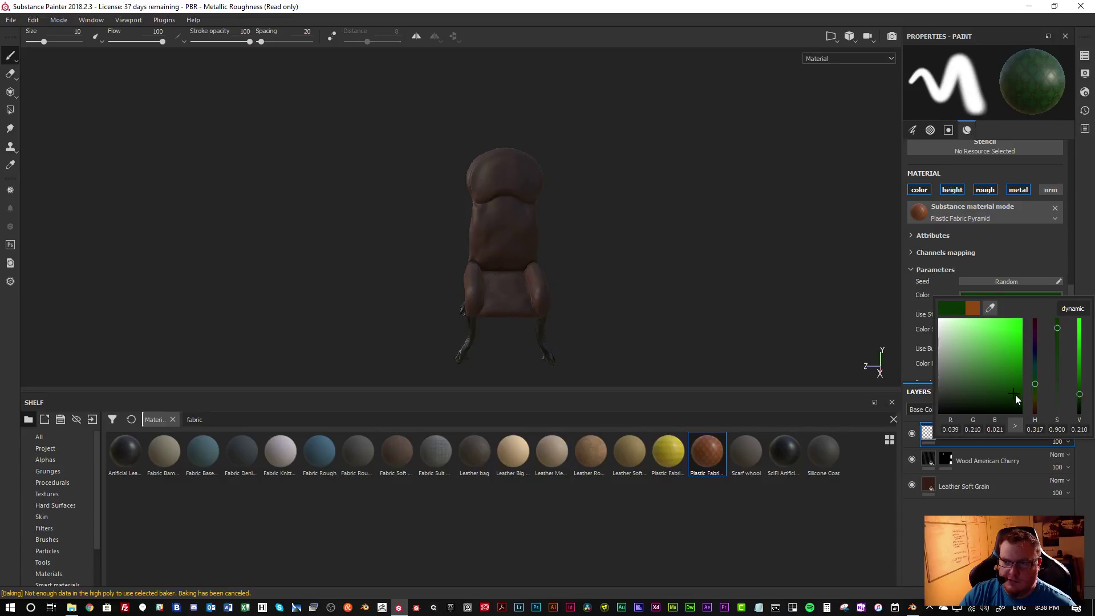
left_click_drag(1012, 395, 1009, 398)
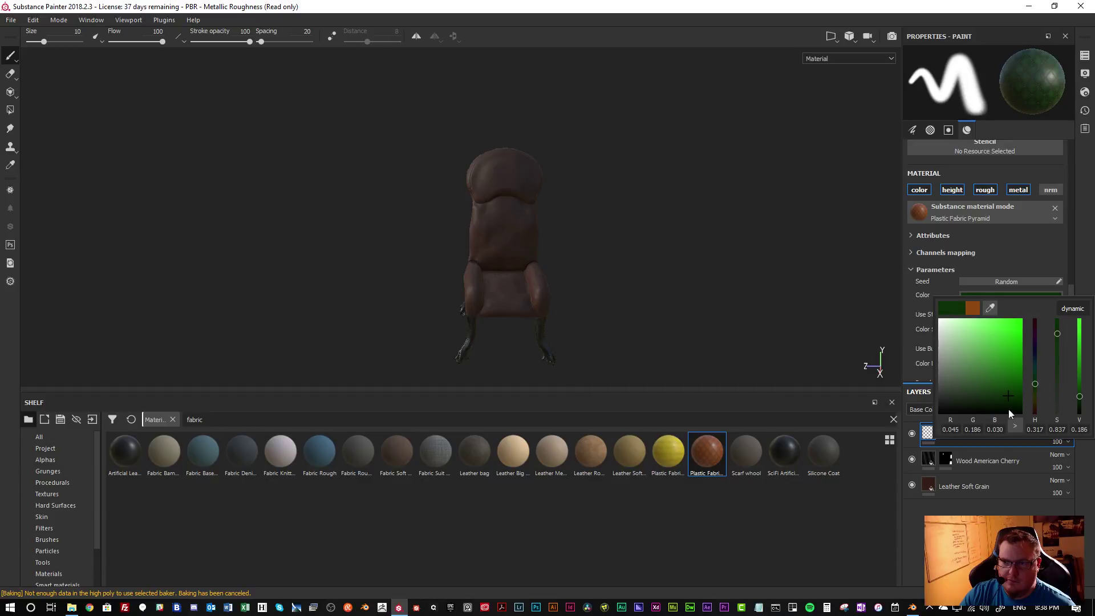
left_click(975, 506)
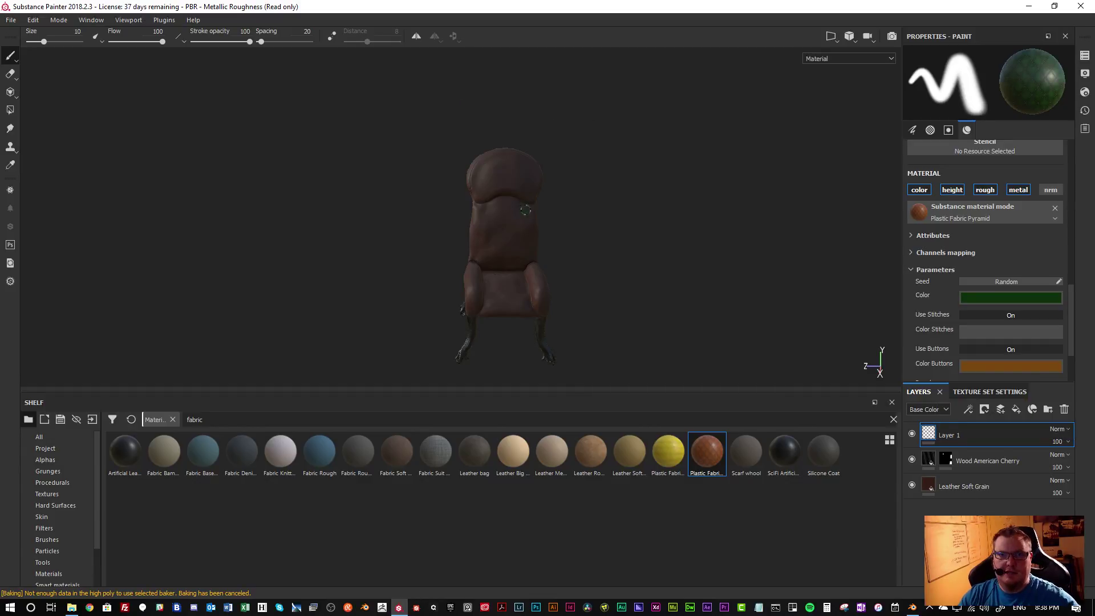
Try a small dab of the green fabric at the top center of the chair's headrest, and undo it
key("f")
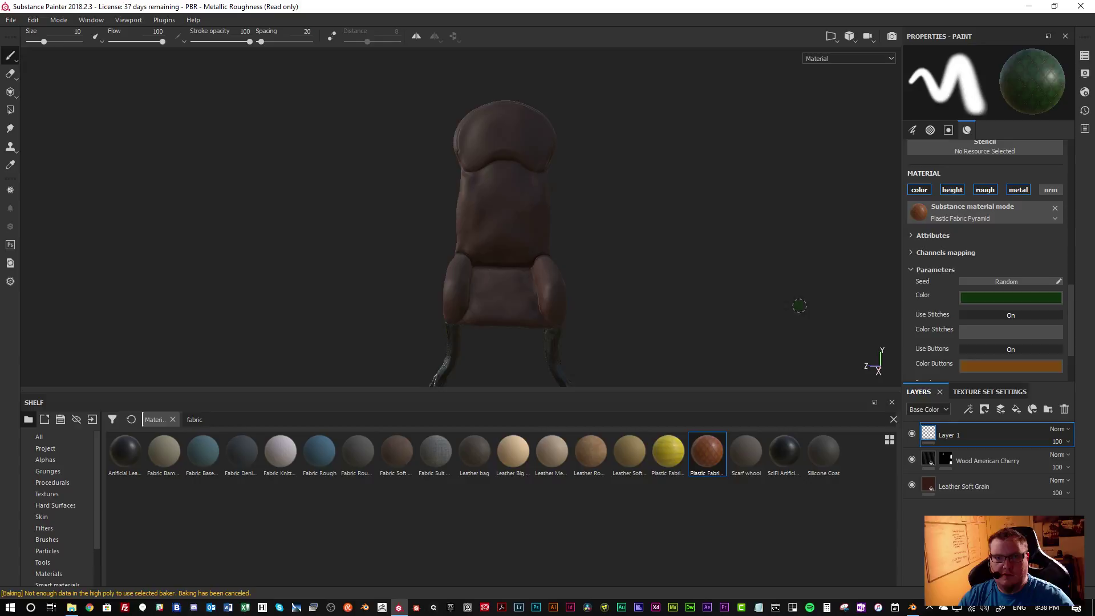
mouse_move(717, 246)
left_mouse_down("alt")
mouse_move(545, 214)
mouse_move(564, 222)
mouse_move(530, 206)
mouse_move(636, 223)
mouse_move(599, 205)
mouse_move(604, 188)
mouse_move(579, 187)
left_mouse_up("alt")
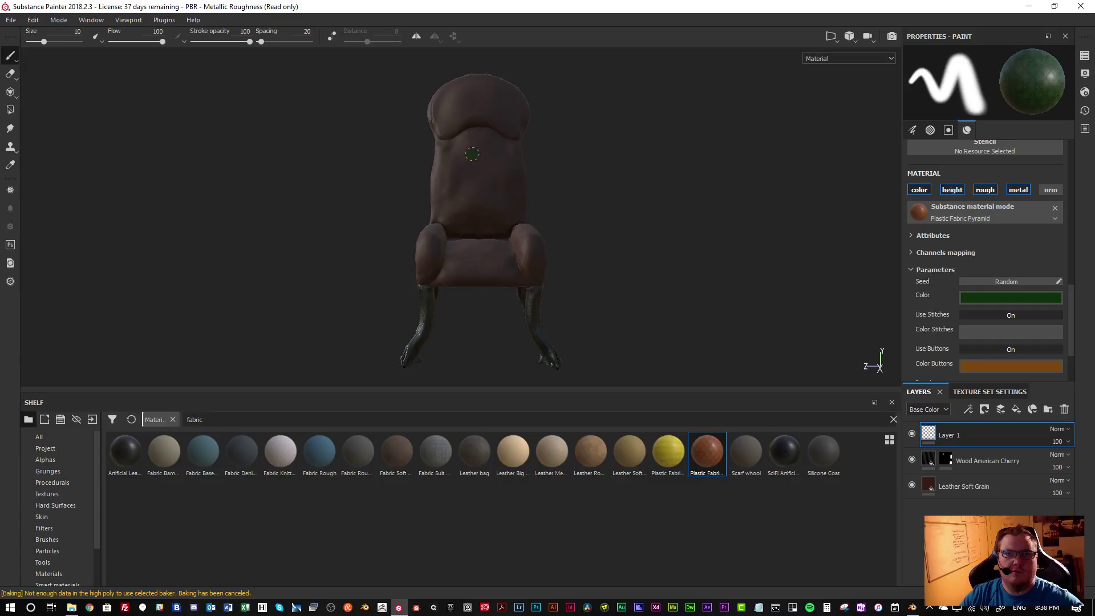
left_click(480, 82)
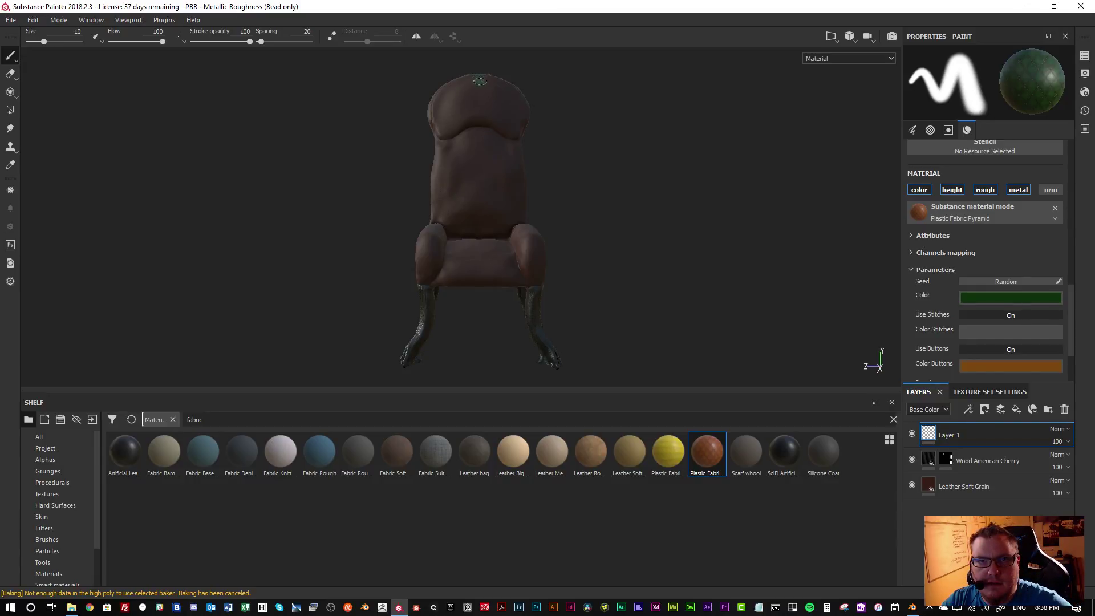
key("ctrl+z")
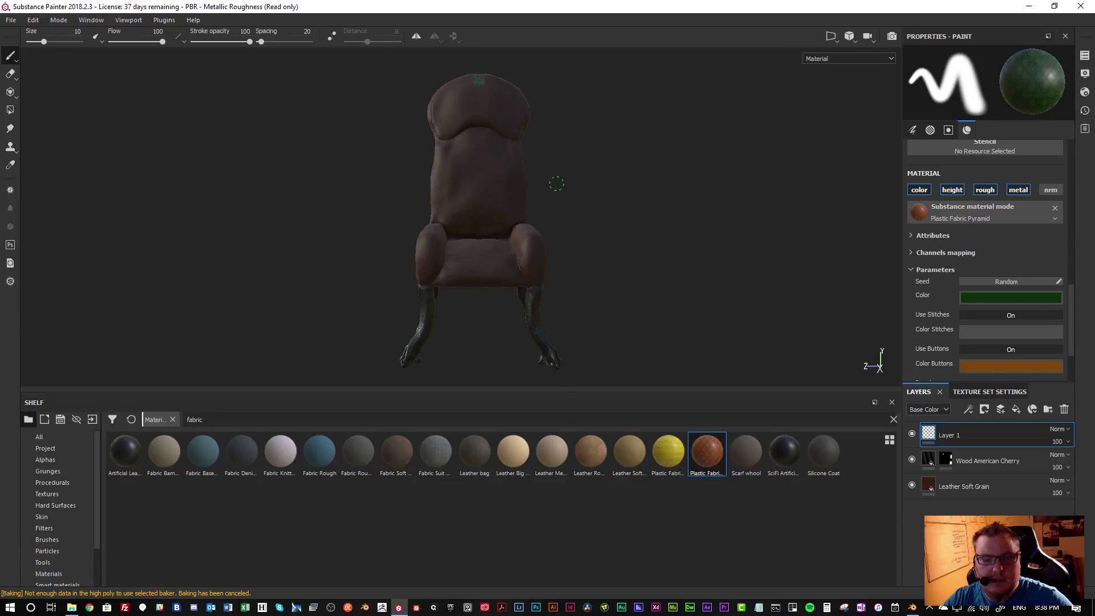
Set the fabric material's pattern Button Size to 0.52
scroll(969, 242, "up", 5)
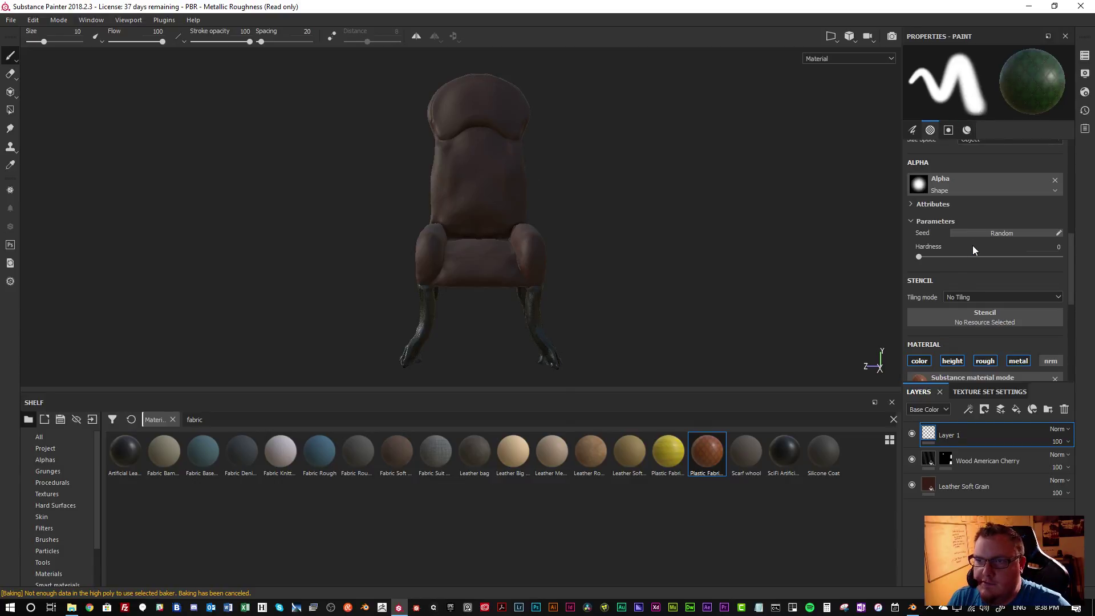
scroll(950, 237, "up", 3)
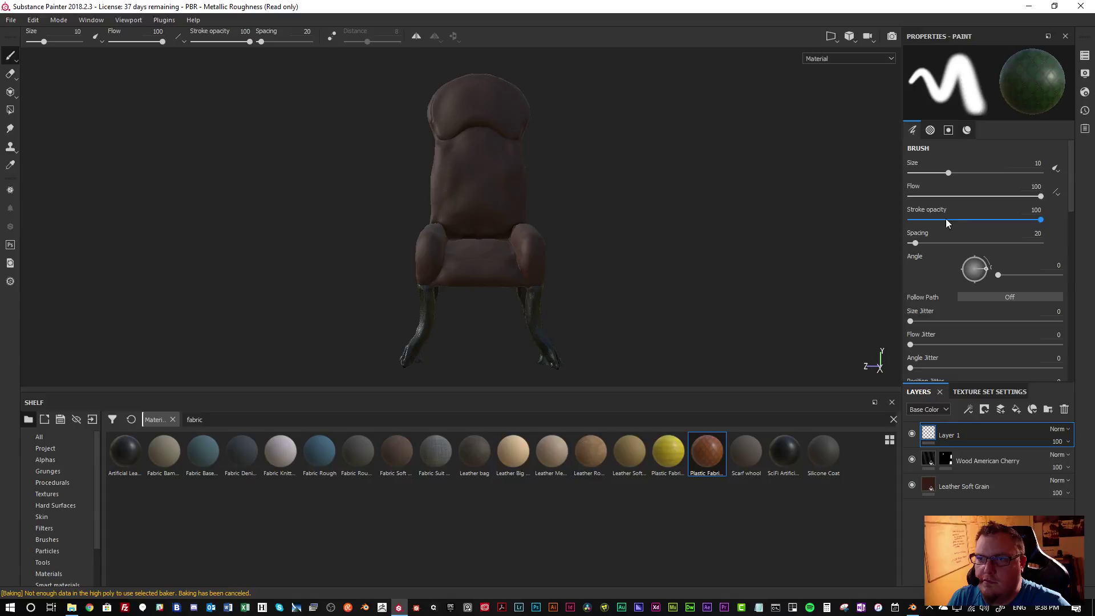
scroll(950, 274, "down", 6)
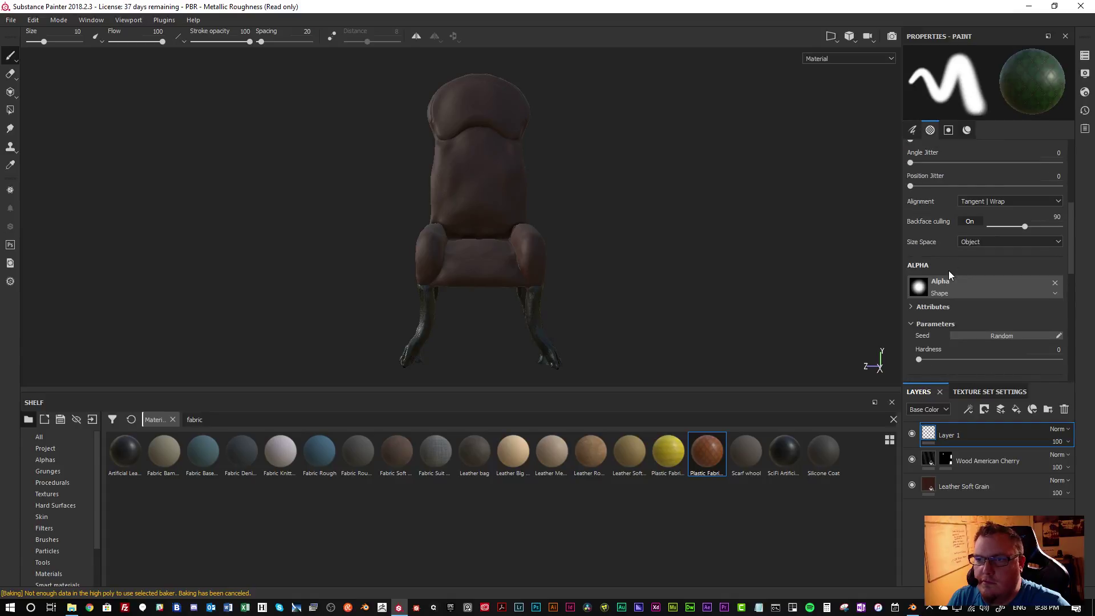
scroll(949, 269, "down", 6)
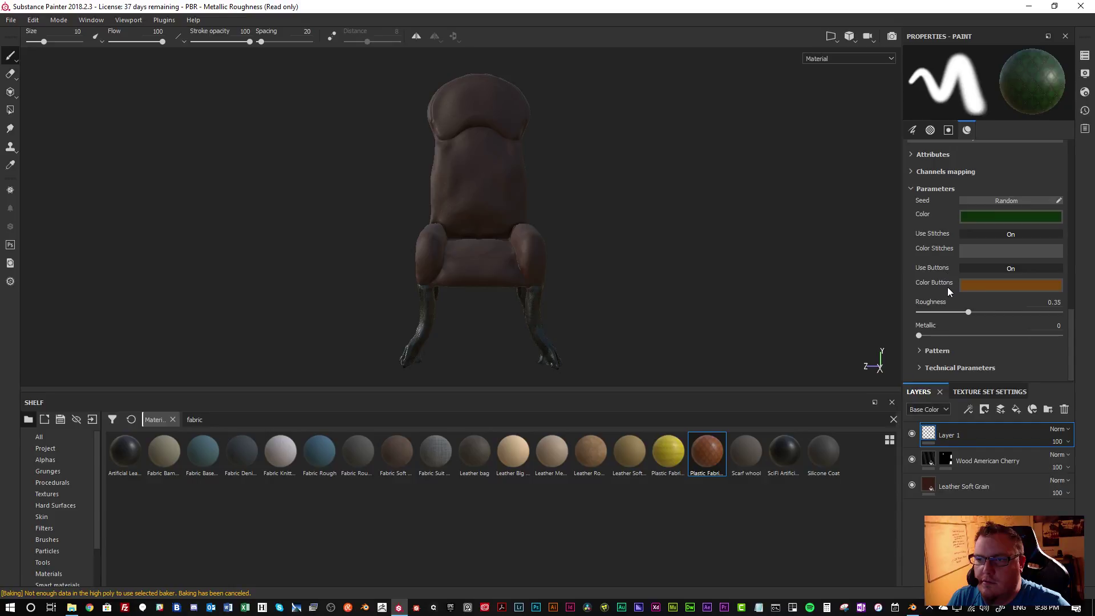
left_click(939, 349)
scroll(947, 325, "down", 2)
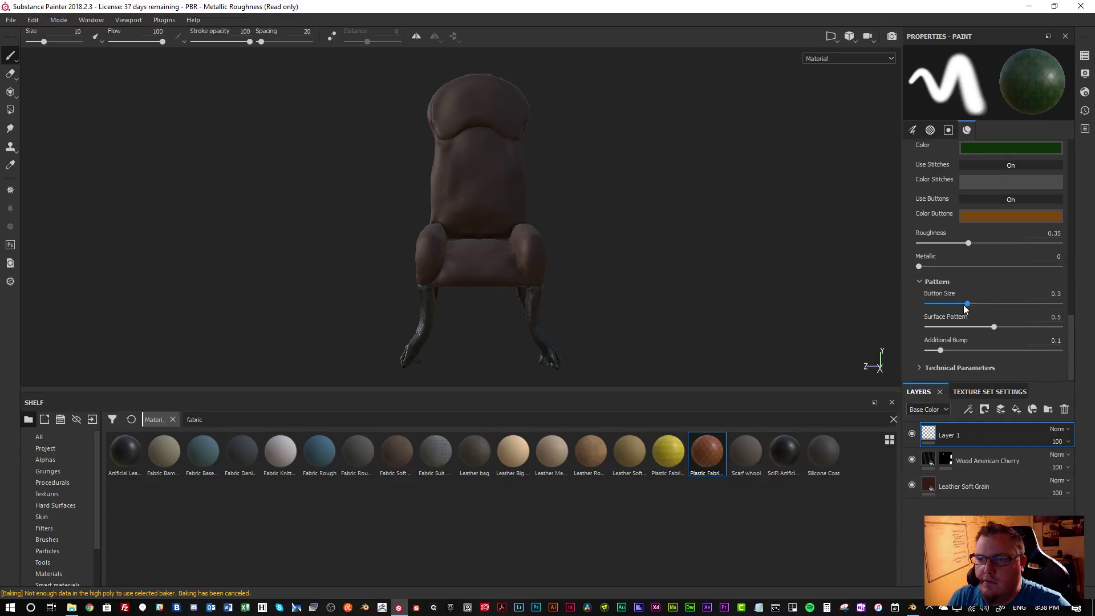
left_click_drag(972, 306, 996, 307)
Set the fabric's button color to very dark olive, about RGB 0.061, 0.066, 0.008, and its Surface Pattern to 0.52
left_click(997, 218)
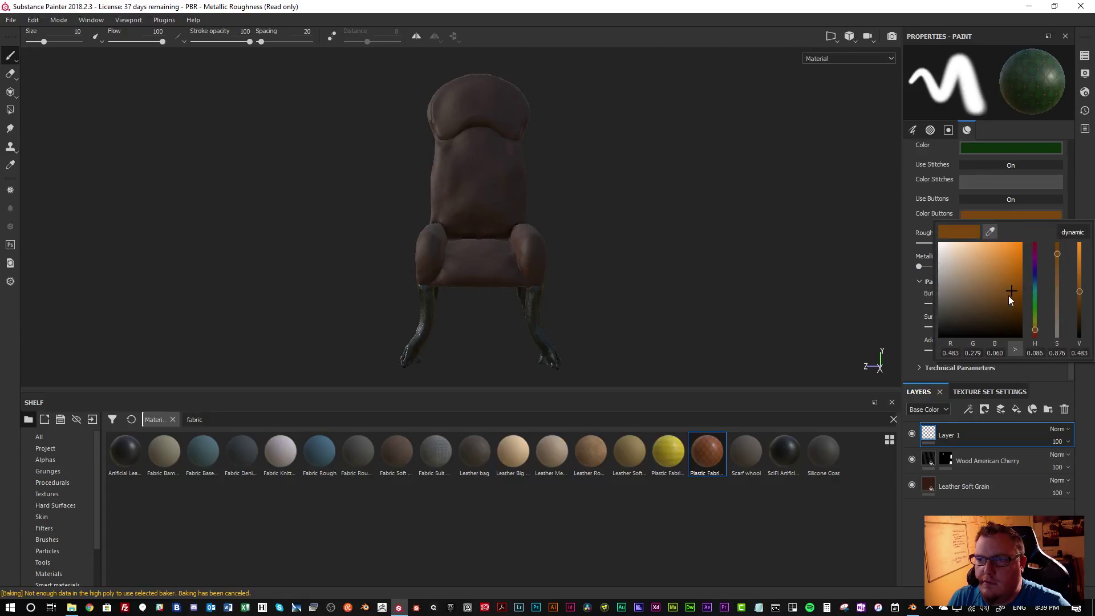
left_click_drag(1037, 334, 1037, 324)
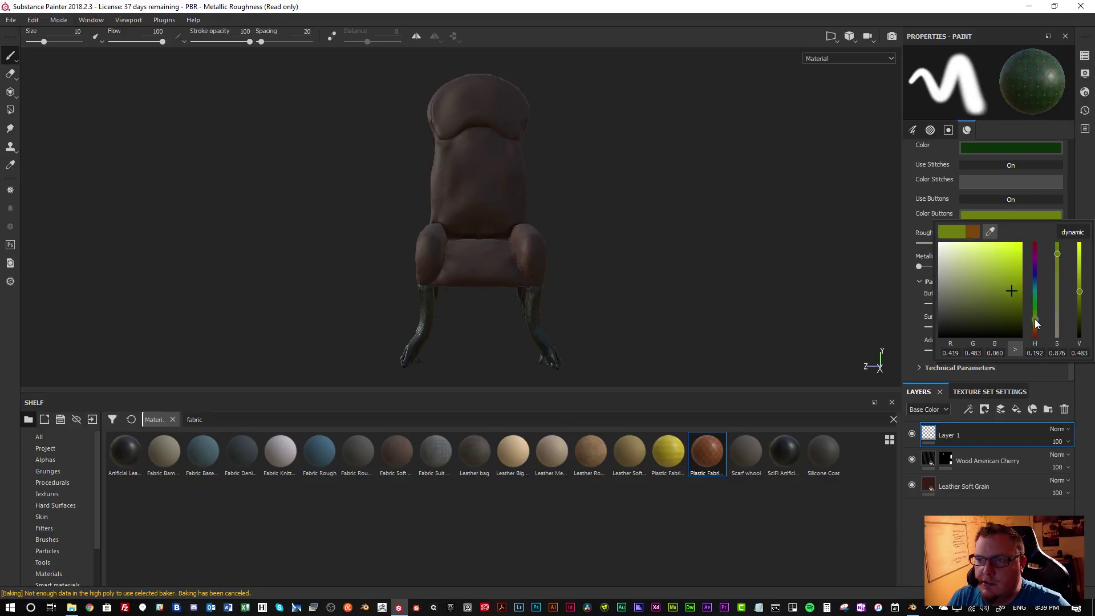
left_click_drag(1037, 323, 1036, 325)
left_click(1080, 332)
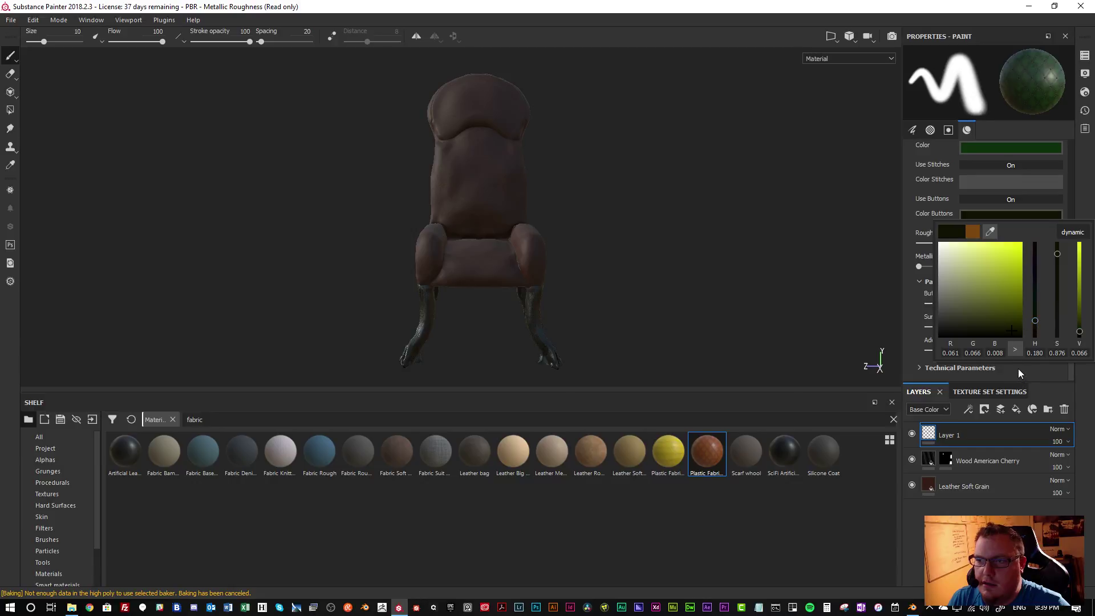
left_click(1046, 384)
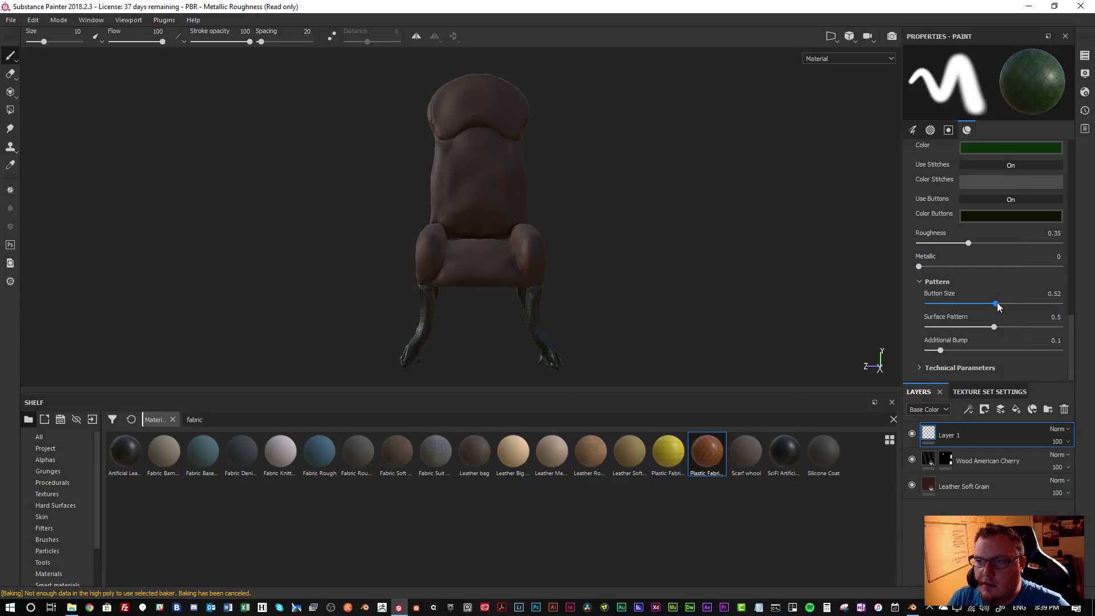
left_click_drag(994, 331, 961, 330)
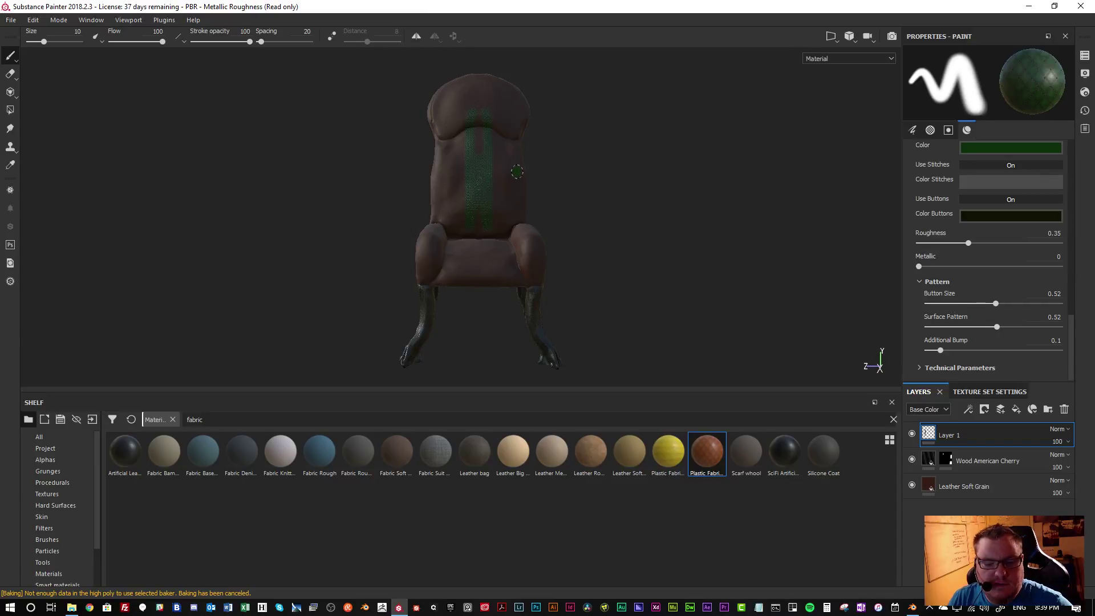
Enlarge the brush to size 42.98 and set its alpha hardness to 1
mouse_move(482, 174)
right_mouse_down("ctrl")
mouse_move(475, 180)
mouse_move(481, 170)
right_mouse_up("ctrl")
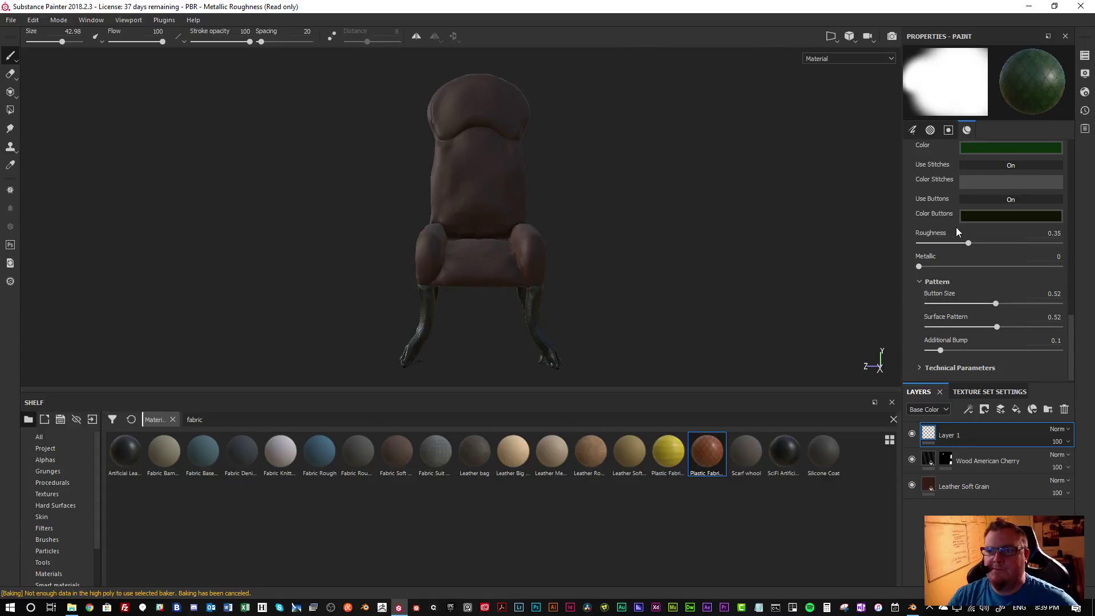
scroll(950, 226, "up", 15)
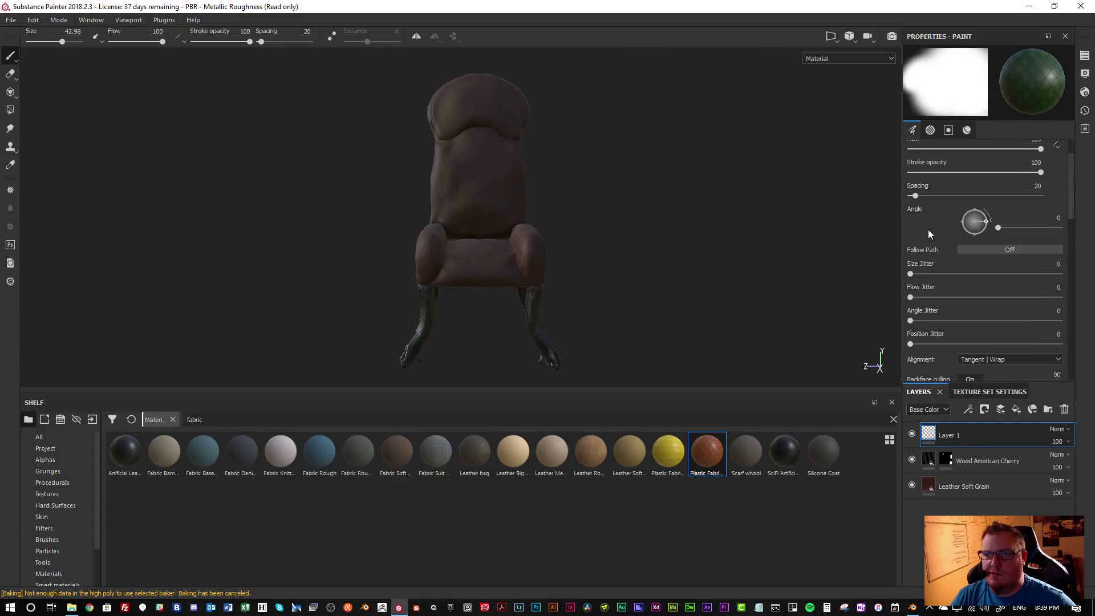
scroll(925, 319, "down", 5)
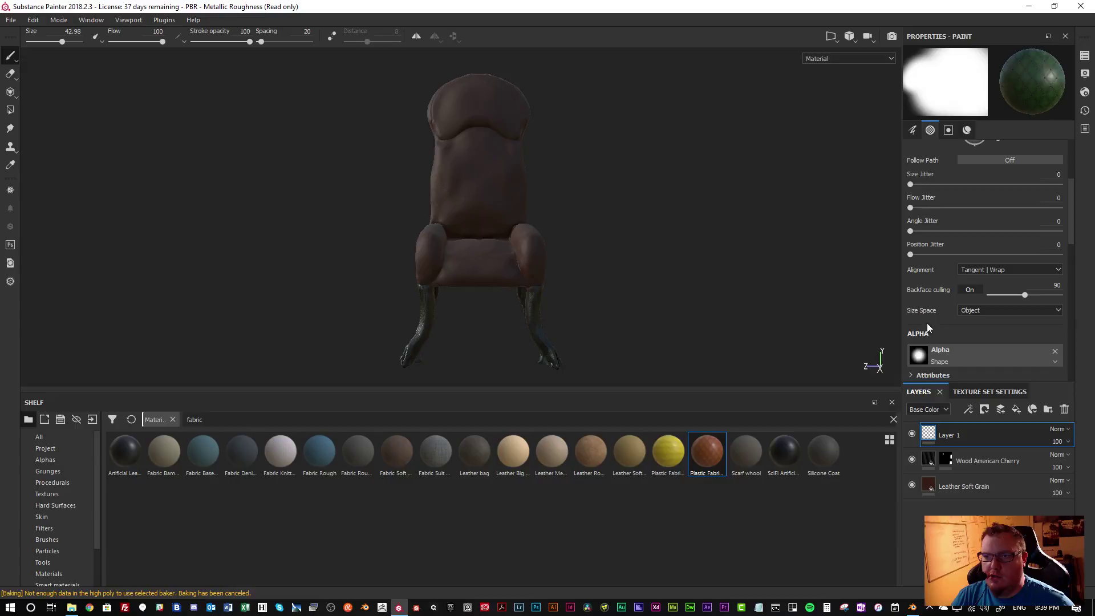
scroll(932, 320, "down", 3)
left_click_drag(929, 325, 1054, 337)
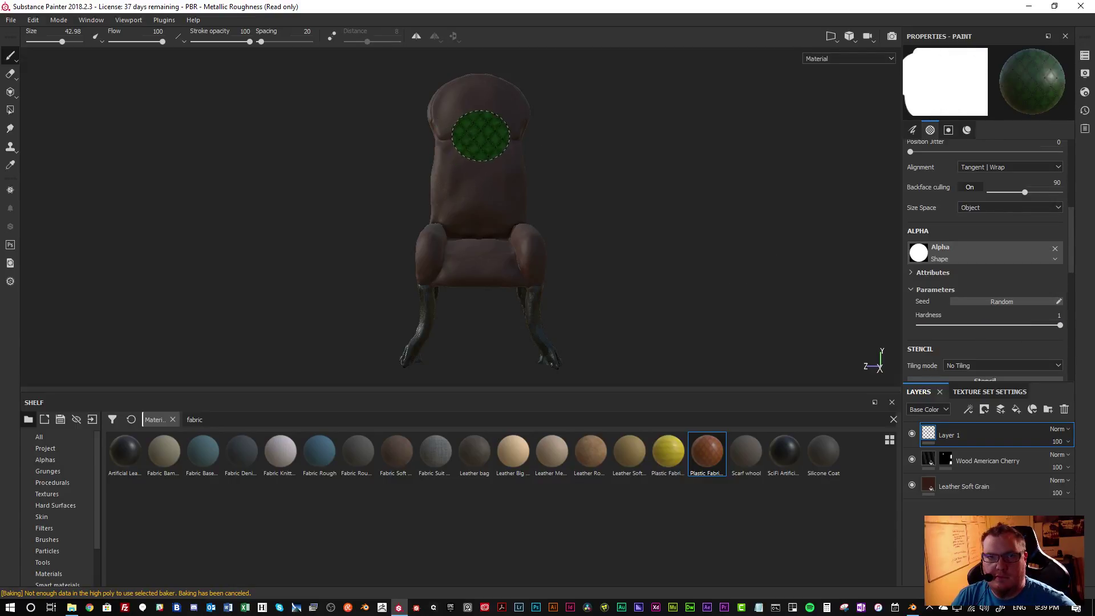
Try a wide green fabric stroke down the chair's center from headrest to seat, and undo it
left_click_drag(479, 91, 488, 274)
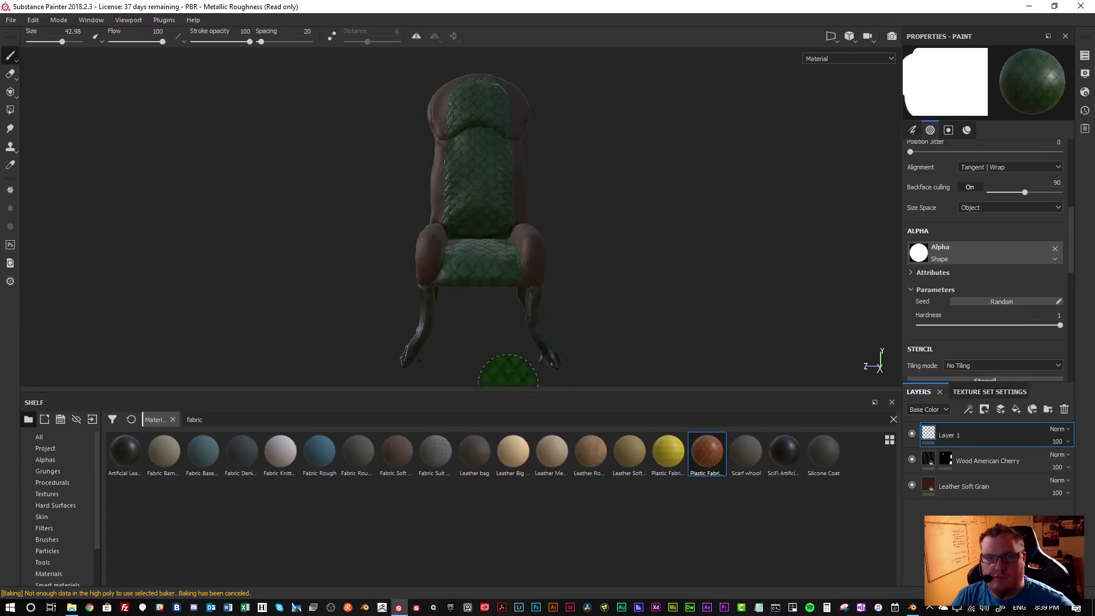
key("ctrl+z")
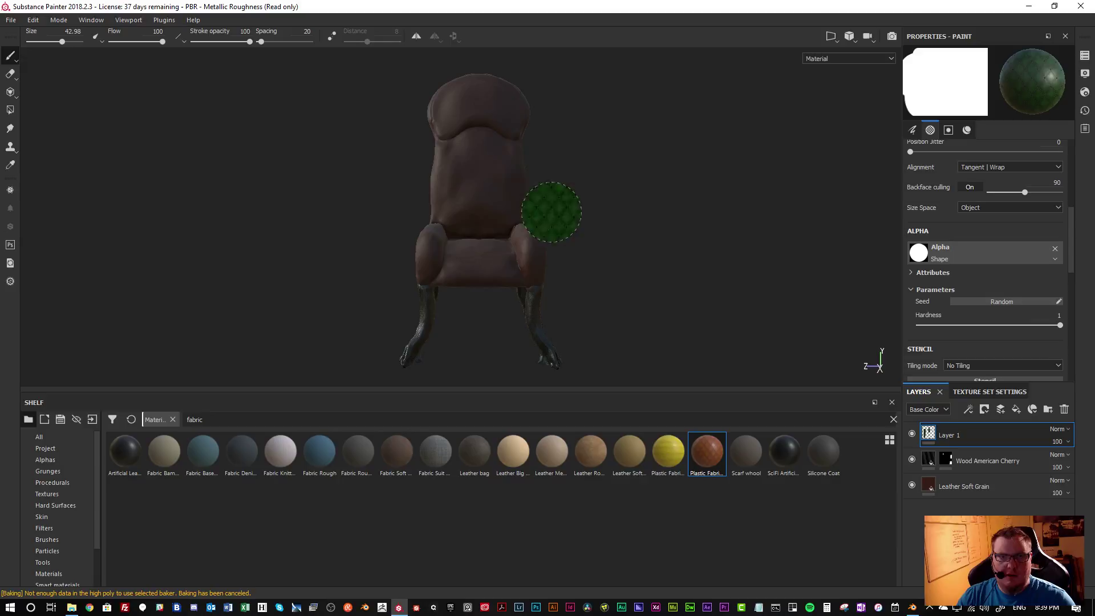
Reduce the brush size to 33.14
scroll(479, 185, "up", 2)
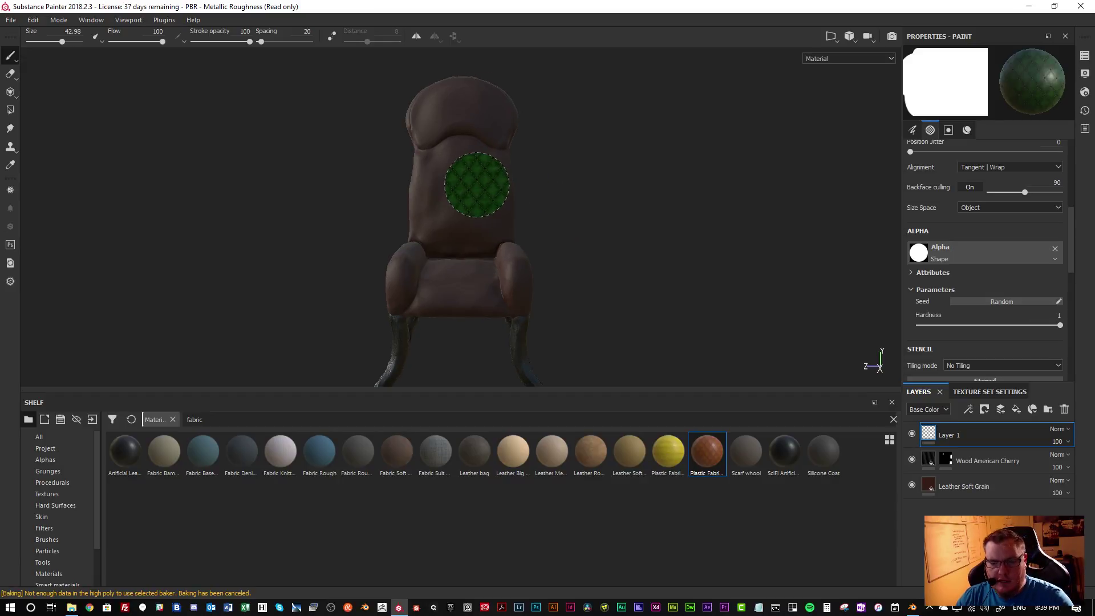
key("bracketleft")
key("bracketleft")
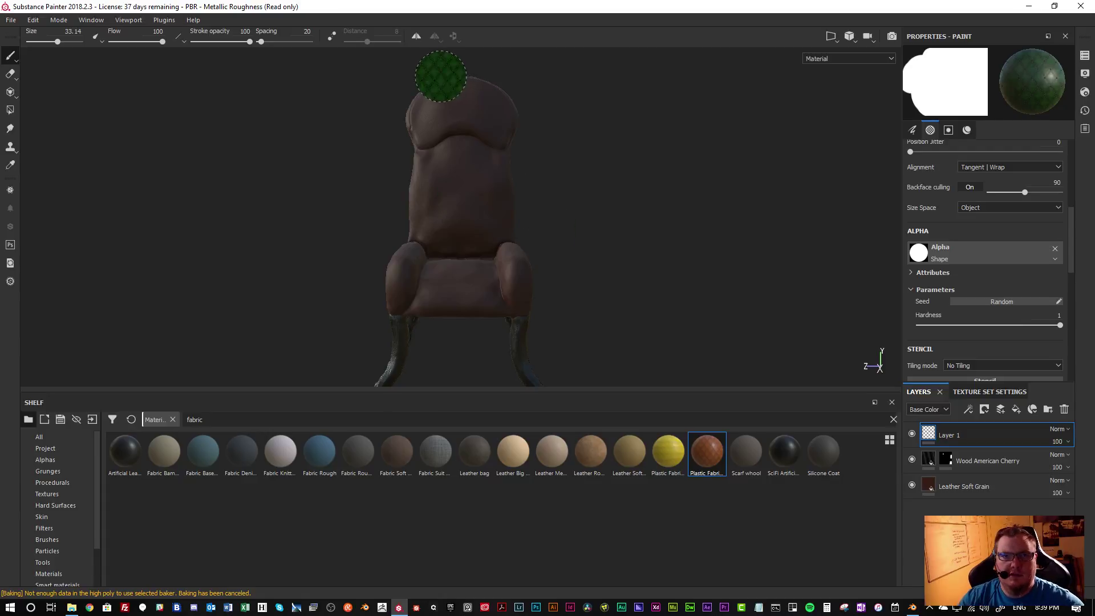
Try a narrower green fabric stripe down the middle of the headrest, backrest and seat, and undo it
left_click_drag(460, 78, 472, 303)
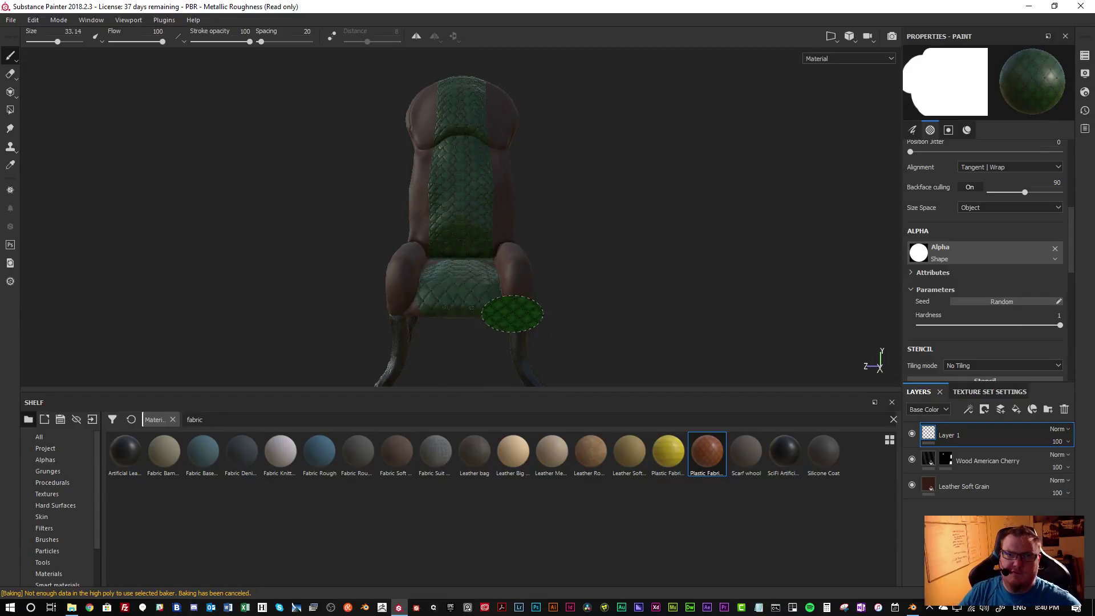
key("ctrl+z")
mouse_move(574, 225)
left_mouse_down("alt")
mouse_move(618, 210)
mouse_move(600, 217)
mouse_move(613, 195)
left_mouse_up("alt")
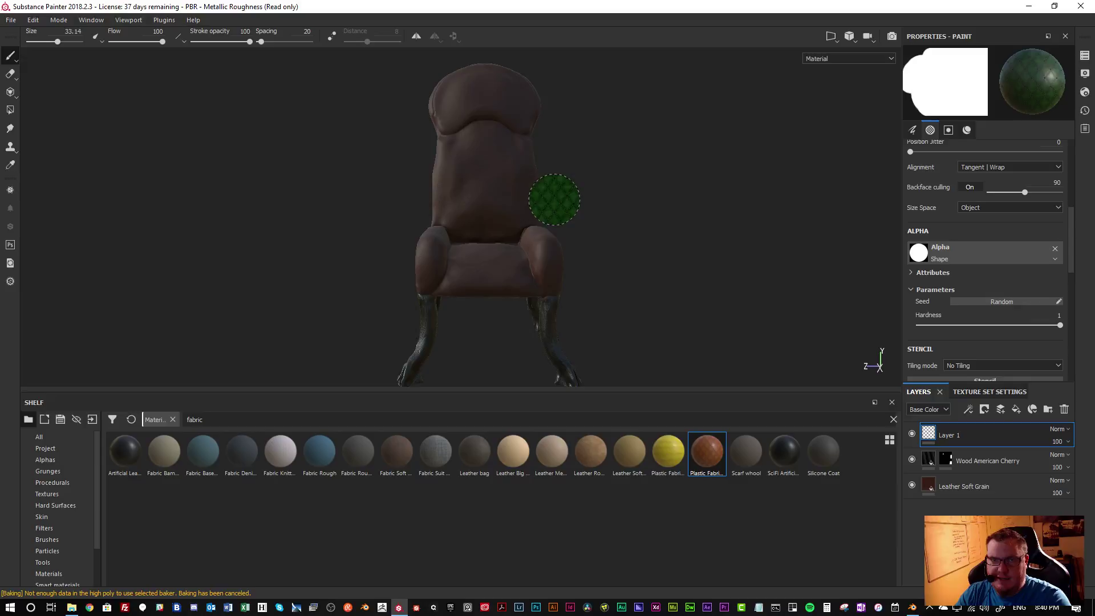
Reduce the brush size to 26.6
key("bracketleft")
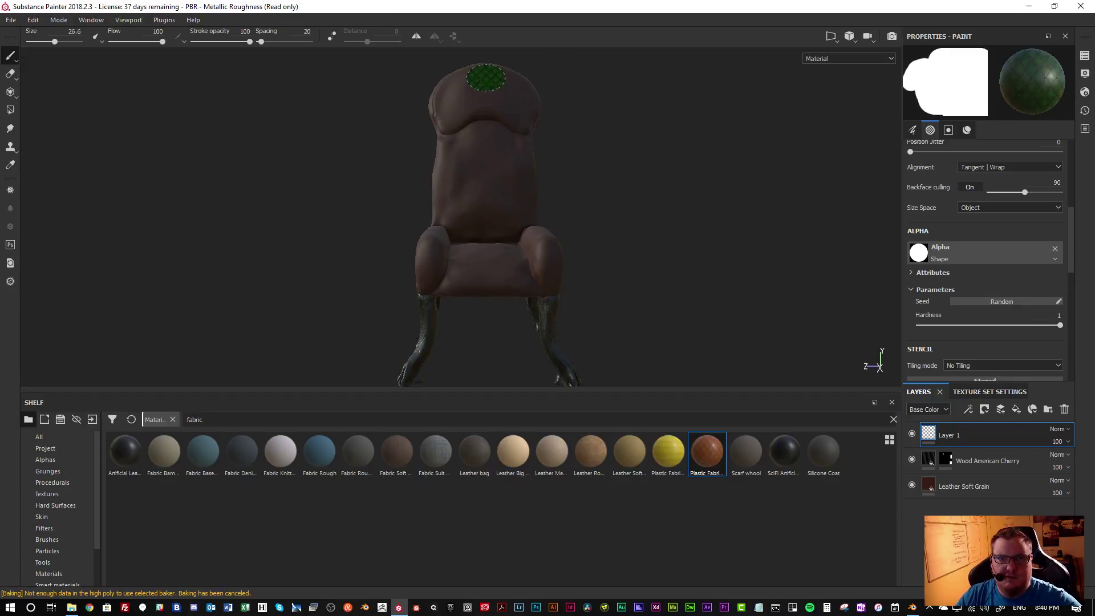
Try a freehand green fabric stroke down the middle of the headrest, and undo it
left_click(485, 76)
left_click_drag(487, 100, 485, 160)
key("ctrl+z")
key("ctrl+z")
Try a straight green fabric stripe from the headrest's top edge to the front of the seat, and undo it
left_click(483, 68)
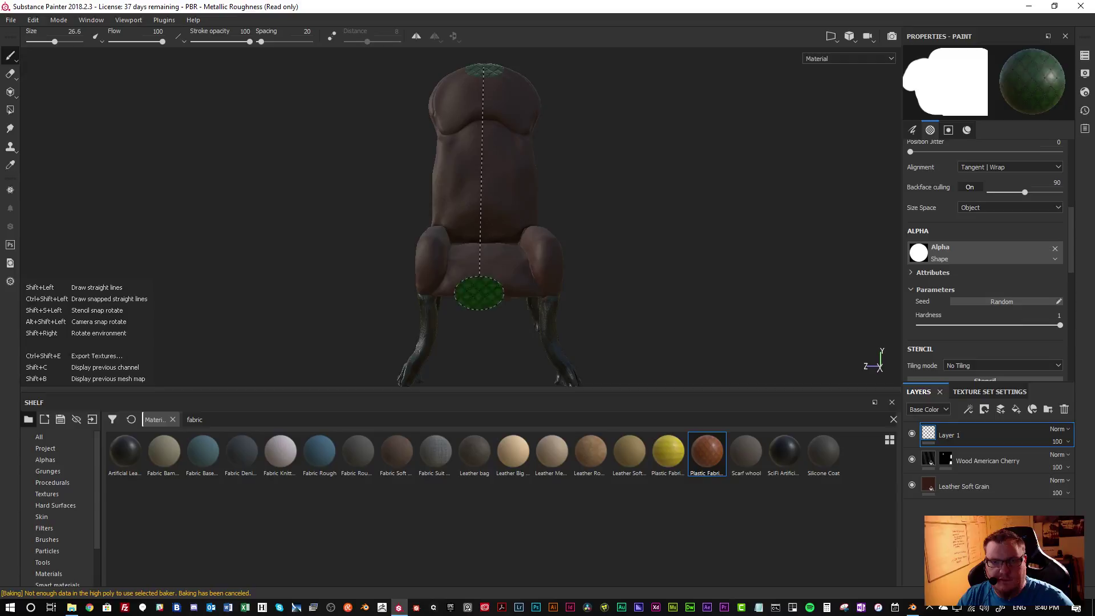
left_click(488, 289, "shift")
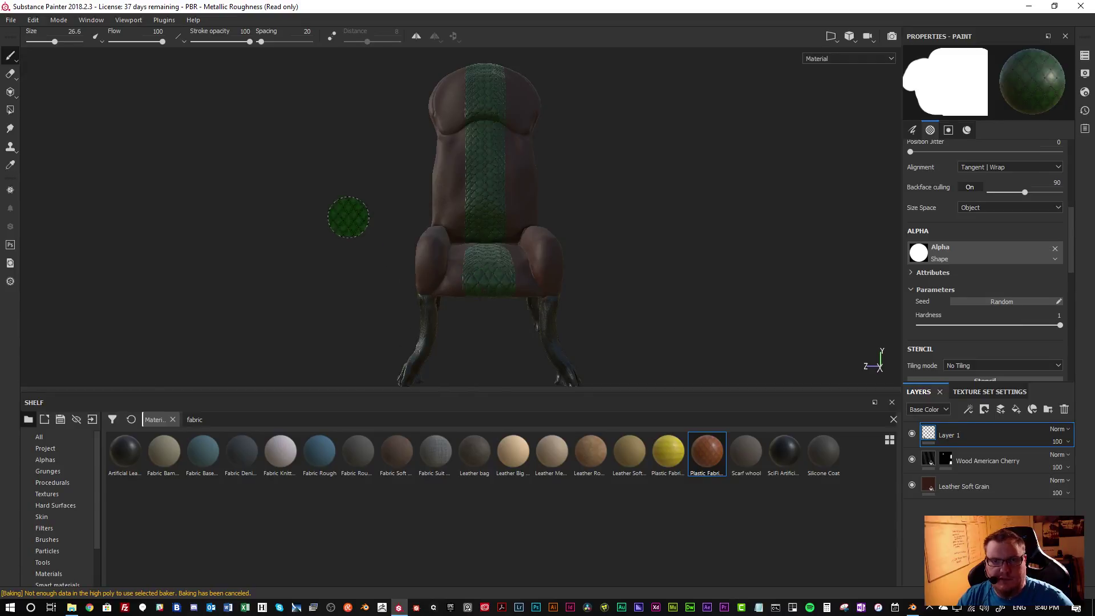
mouse_move(366, 176)
left_mouse_down("alt")
mouse_move(371, 218)
mouse_move(323, 210)
mouse_move(357, 205)
left_mouse_up("alt")
key("ctrl+z")
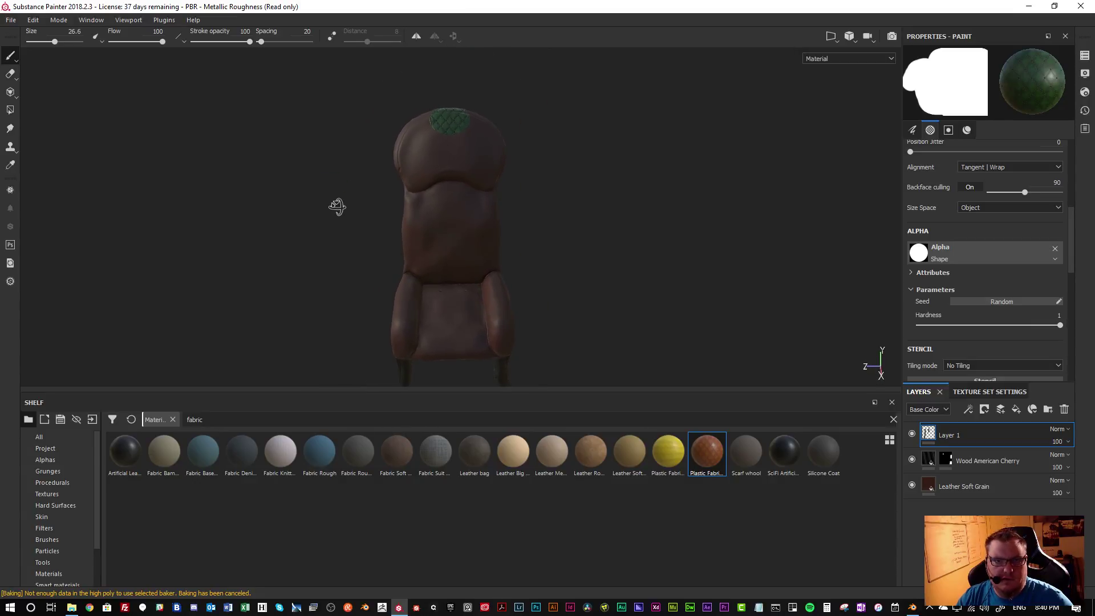
Try the straight center stripe again from a higher viewpoint, check its quilted pattern up close, and undo it
left_click(449, 117)
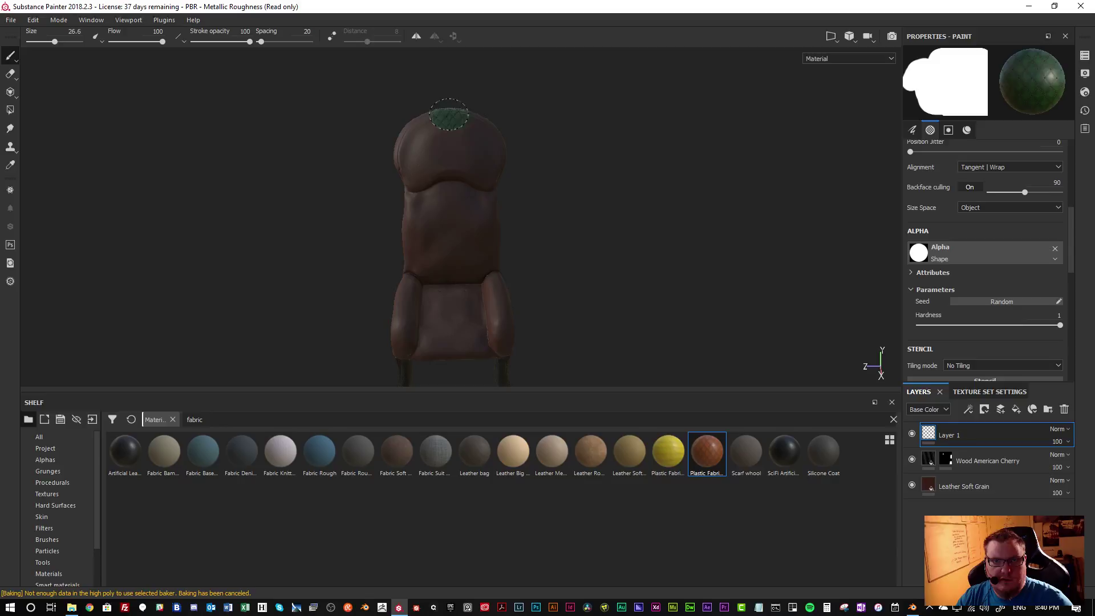
left_click(455, 352, "shift")
left_click_drag(313, 166, 313, 183, "alt")
scroll(313, 184, "down", 2)
scroll(415, 271, "up", 2)
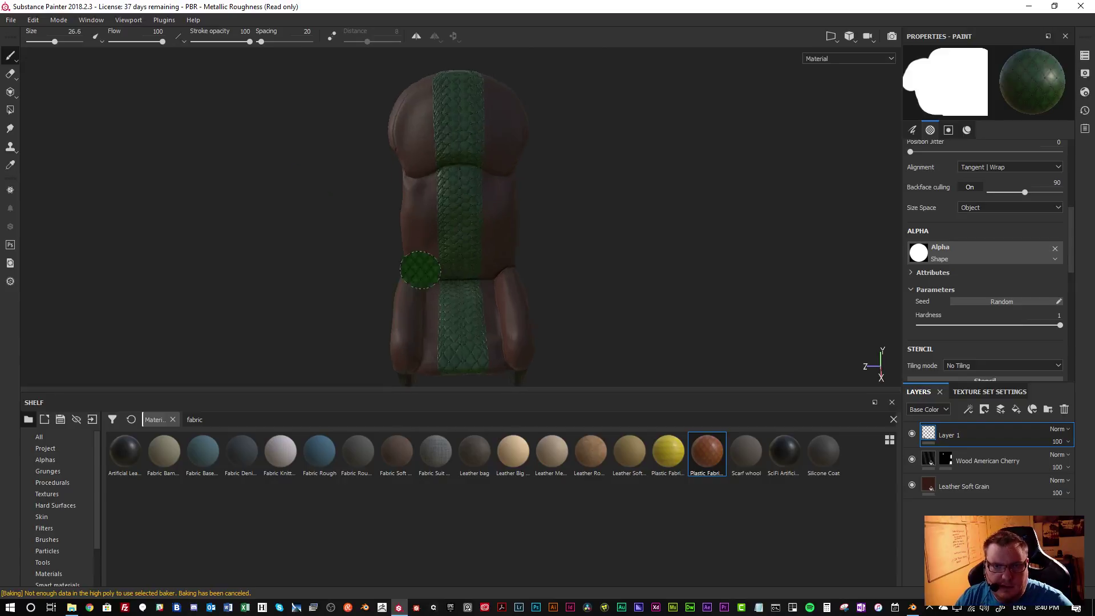
scroll(508, 256, "up", 4)
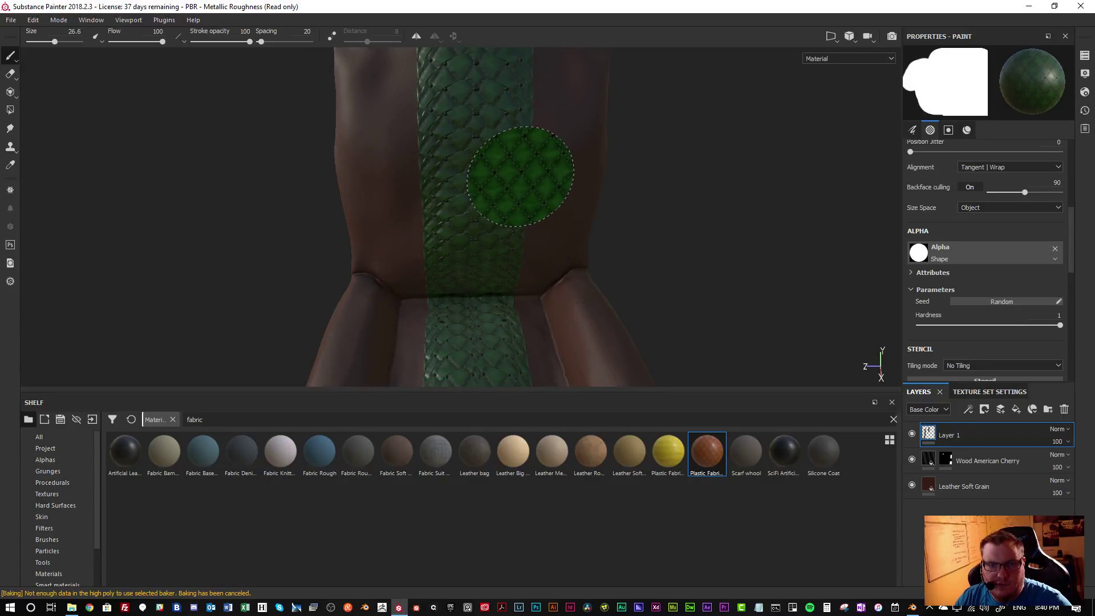
scroll(520, 177, "down", 5)
middle_click_drag(491, 166, 409, 186, "alt")
left_click_drag(409, 186, 428, 186, "alt")
key("ctrl+z")
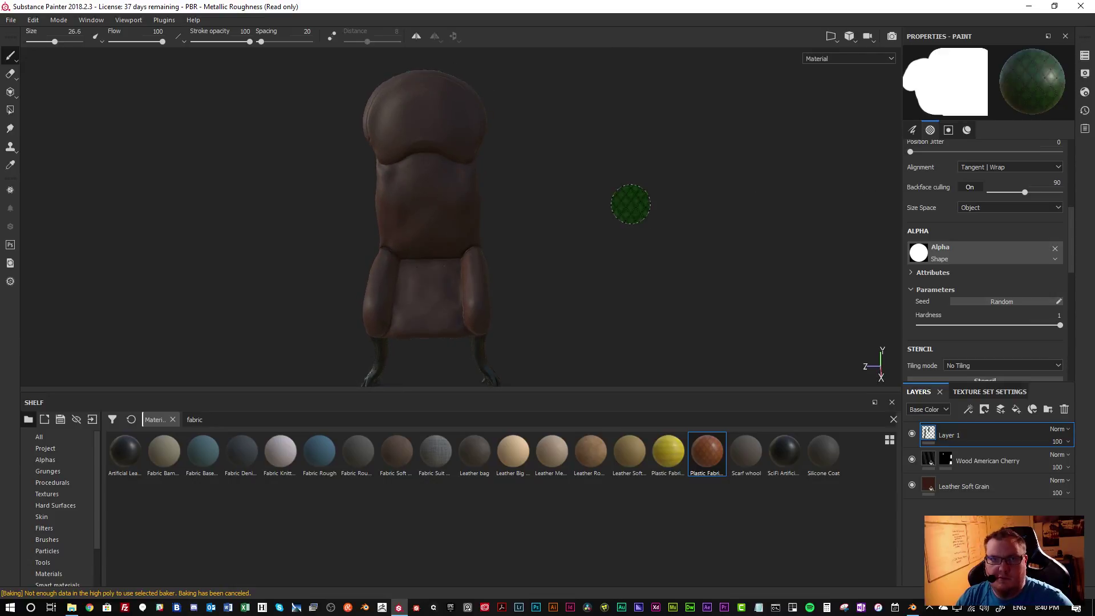
Set the brush spacing to 33
scroll(1026, 251, "up", 5)
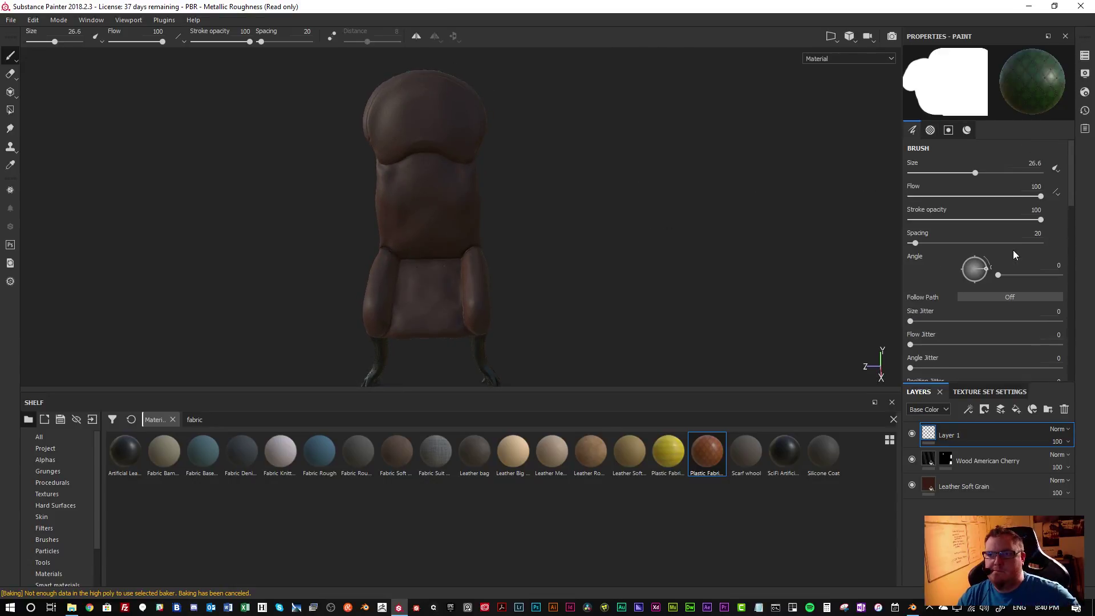
left_click(1035, 233)
type("33")
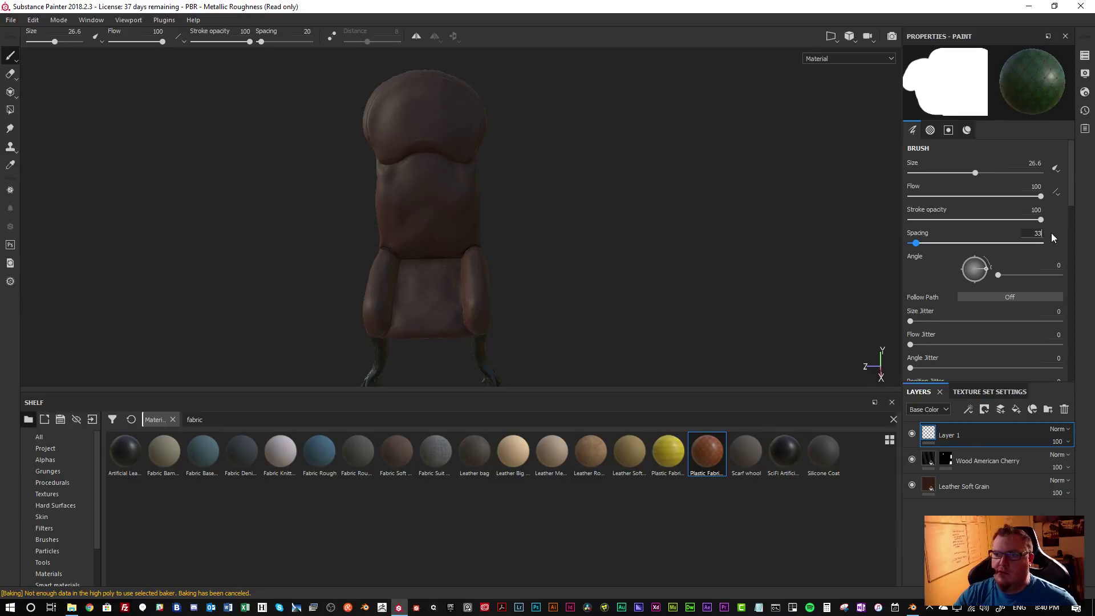
key("Return")
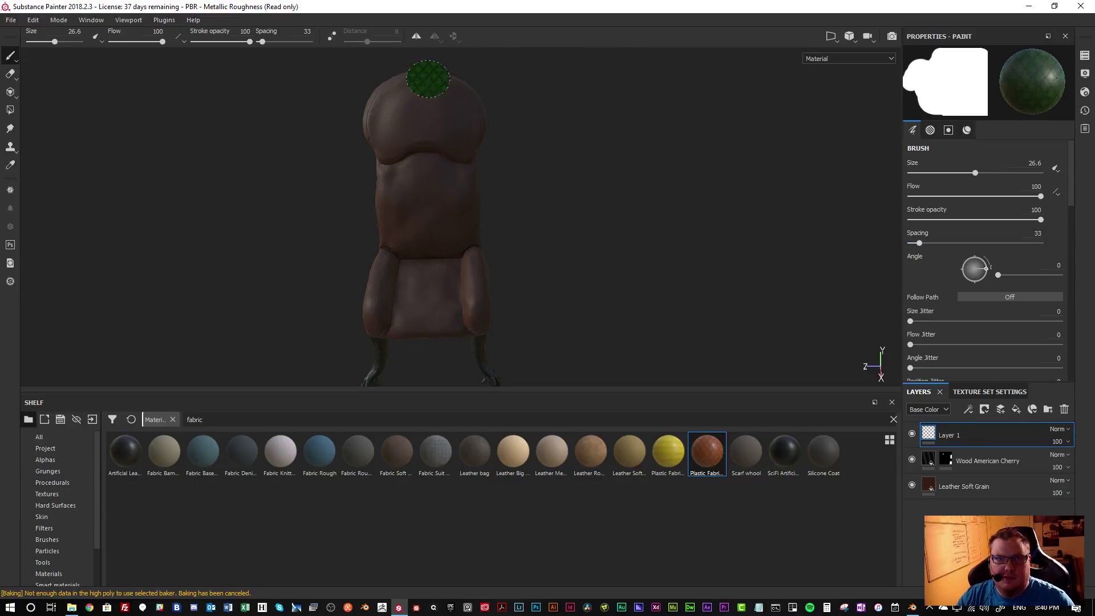
Try a straight center stripe with the wider spacing, inspect the quilting on the backrest, and undo it
left_click(423, 73)
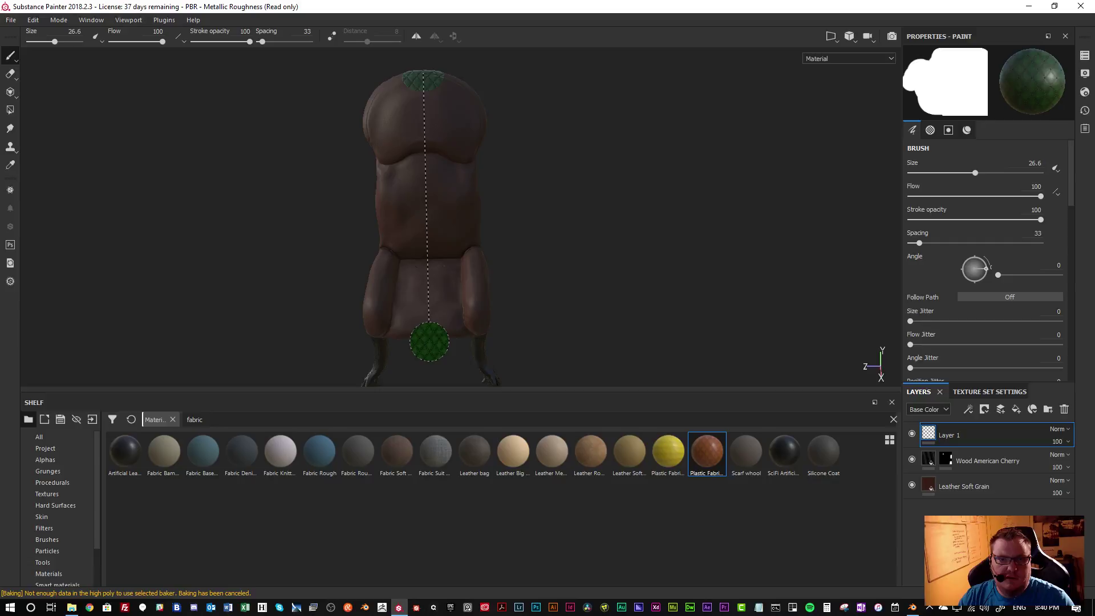
left_click(430, 337, "shift")
scroll(568, 284, "up", 6)
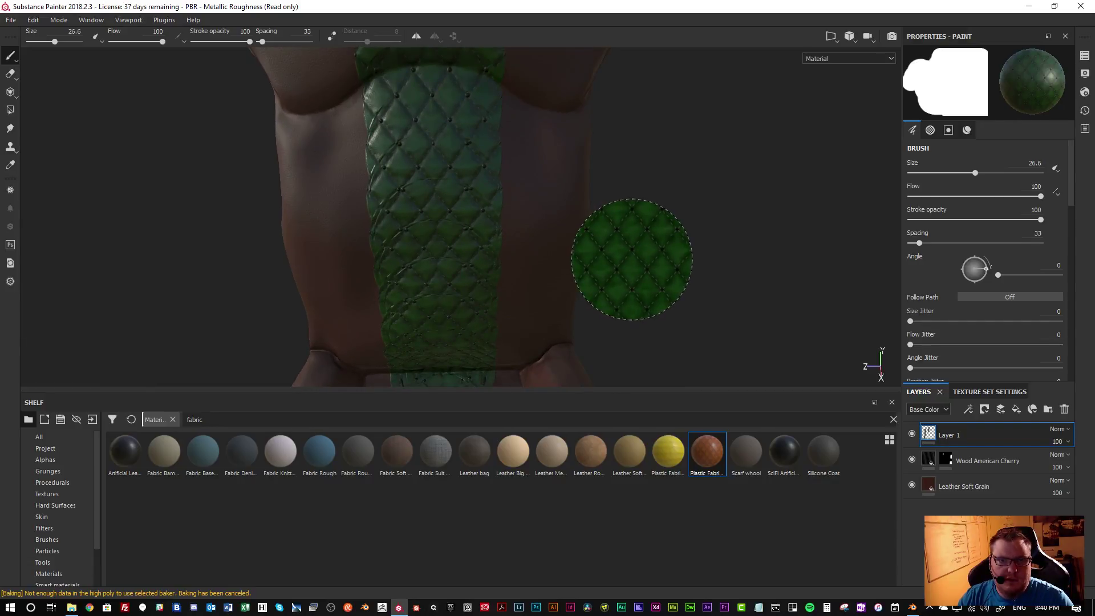
scroll(632, 260, "down", 6)
key("ctrl+z")
key("ctrl+z")
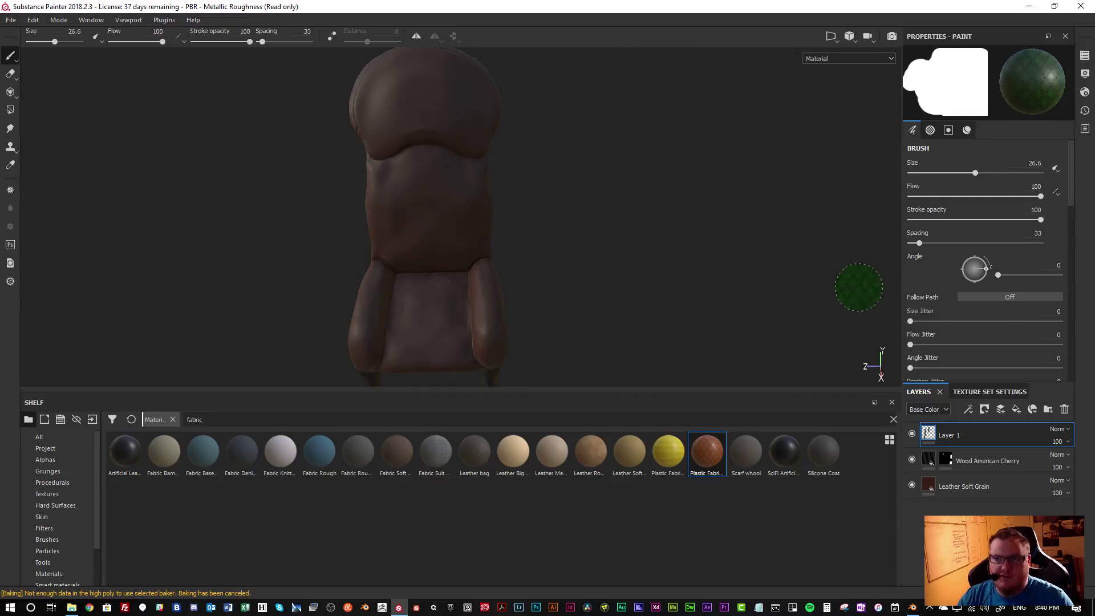
Soften the brush by setting its alpha hardness to 0.59
scroll(997, 321, "down", 2)
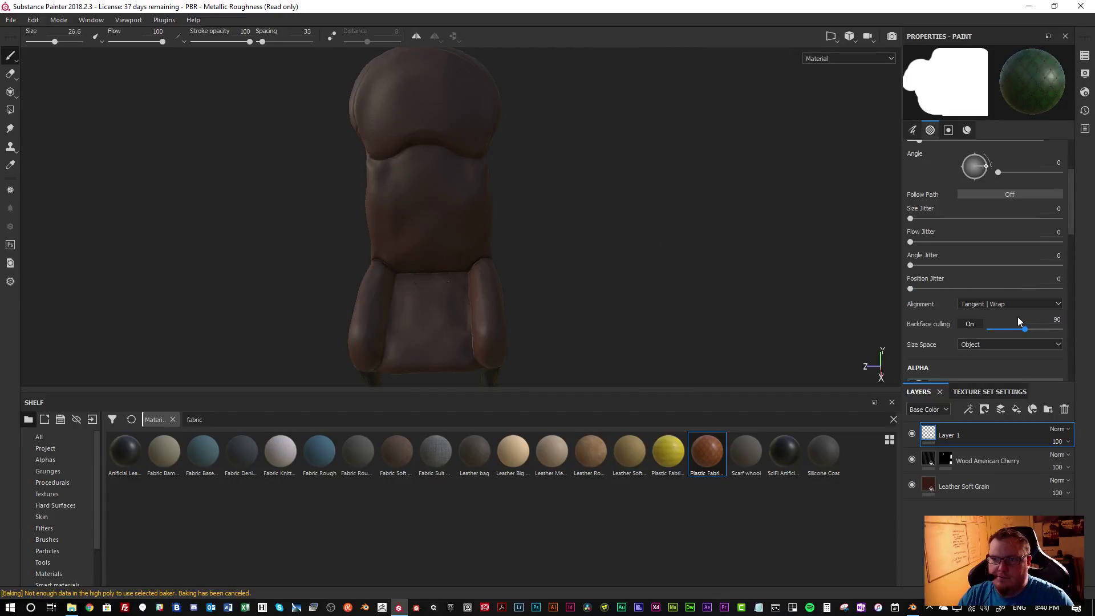
scroll(1018, 317, "down", 3)
left_click_drag(1012, 327, 1002, 326)
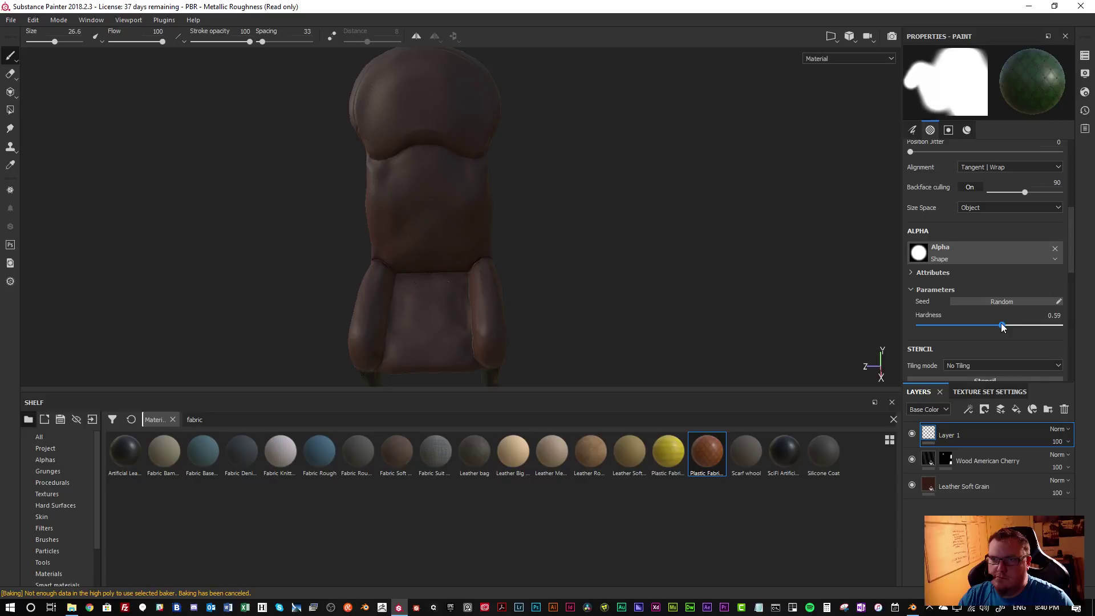
Paint a straight soft-edged green fabric stripe from the top of the headrest down to the front edge of the seat
scroll(499, 142, "up", 3)
scroll(513, 166, "down", 4)
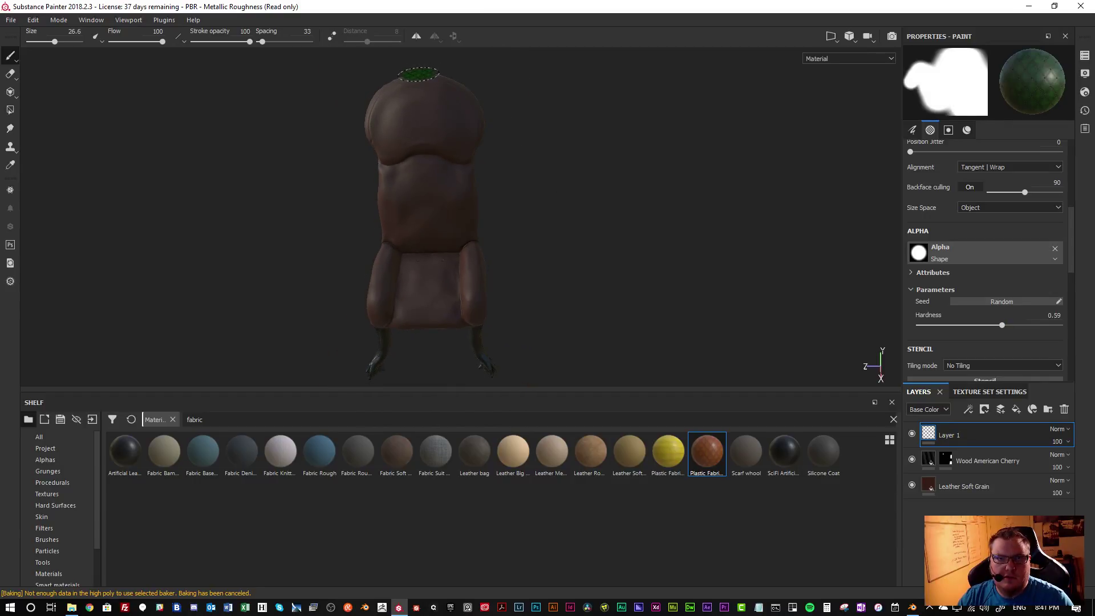
left_click(421, 75)
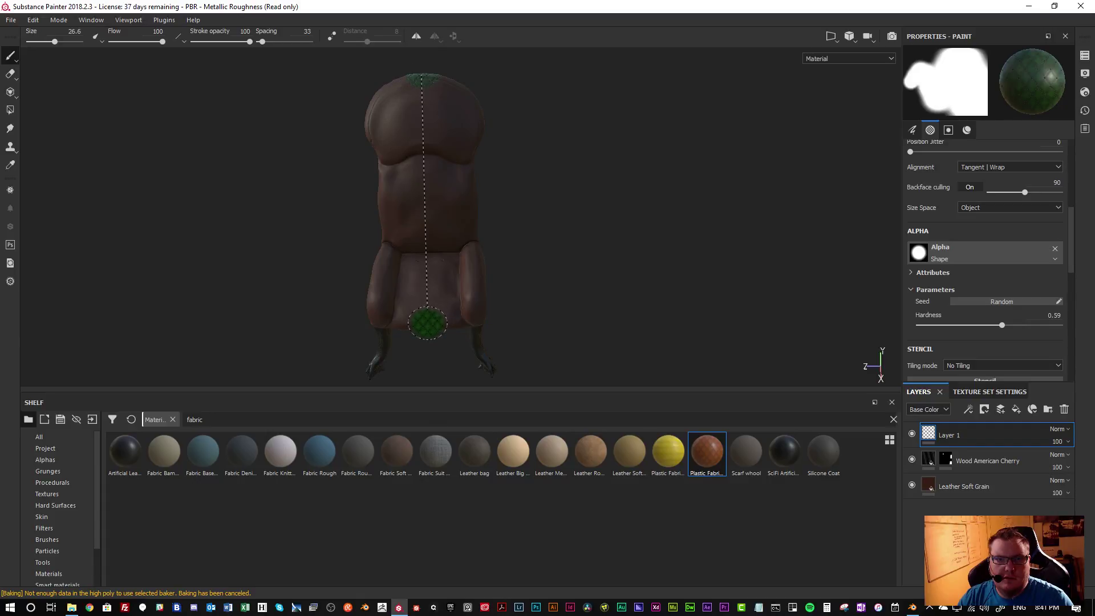
left_click(426, 326, "shift")
left_click_drag(622, 249, 646, 157, "alt")
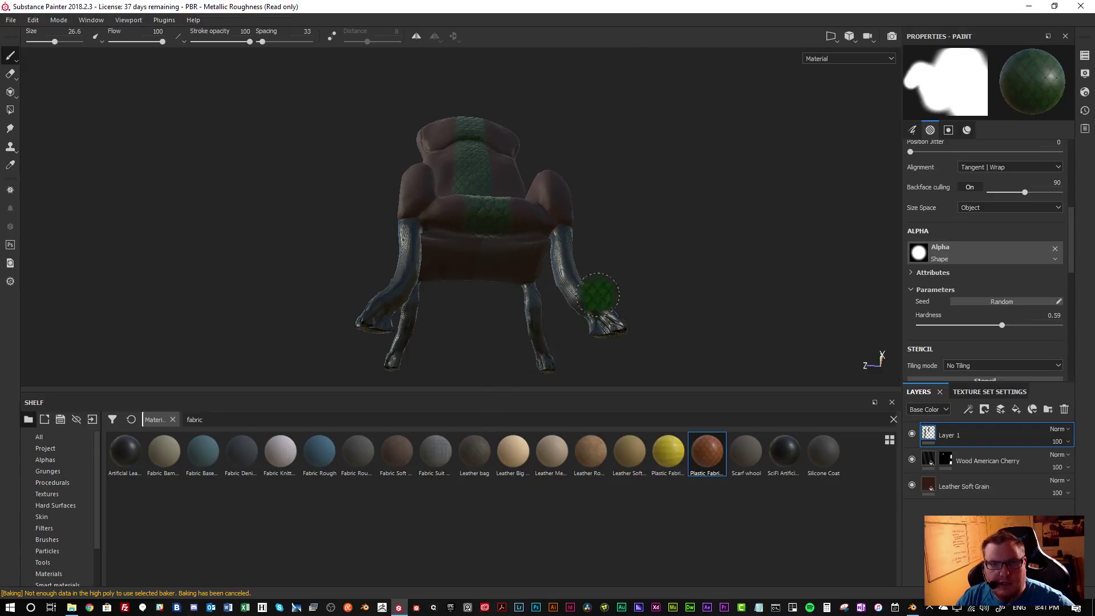
Continue the green fabric stripe in a straight line down the rear of the chair to its lower edge
mouse_move(616, 274)
left_mouse_down("alt")
mouse_move(603, 245)
mouse_move(294, 199)
mouse_move(734, 308)
mouse_move(853, 296)
mouse_move(594, 247)
mouse_move(663, 251)
mouse_move(662, 220)
left_mouse_up("alt")
scroll(643, 222, "down", 5)
scroll(582, 211, "up", 5)
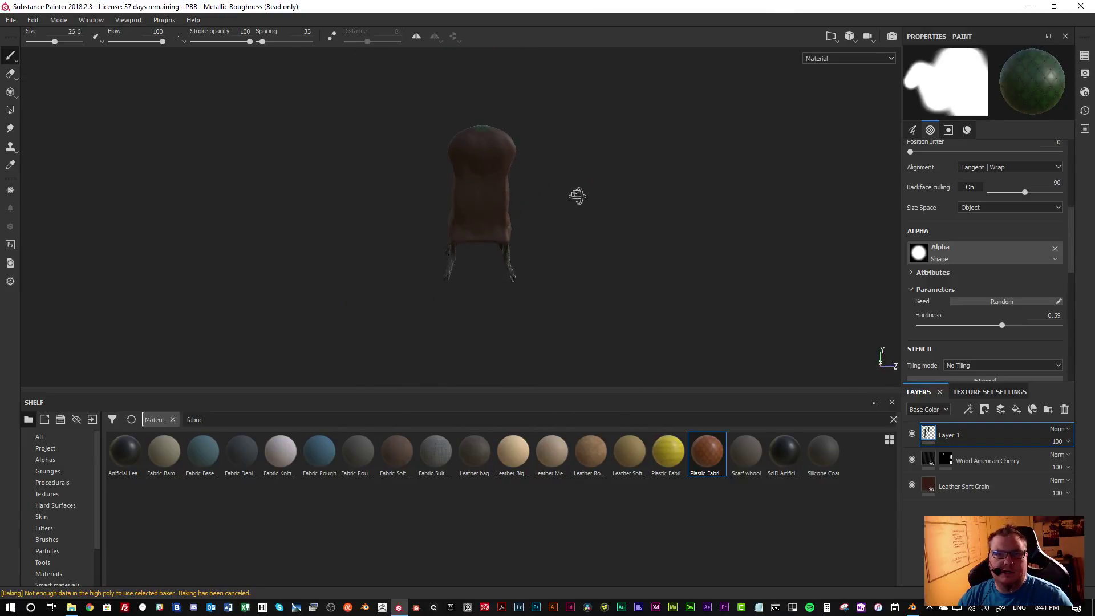
middle_click_drag(579, 188, 624, 212, "alt")
left_click_drag(633, 223, 634, 201, "alt")
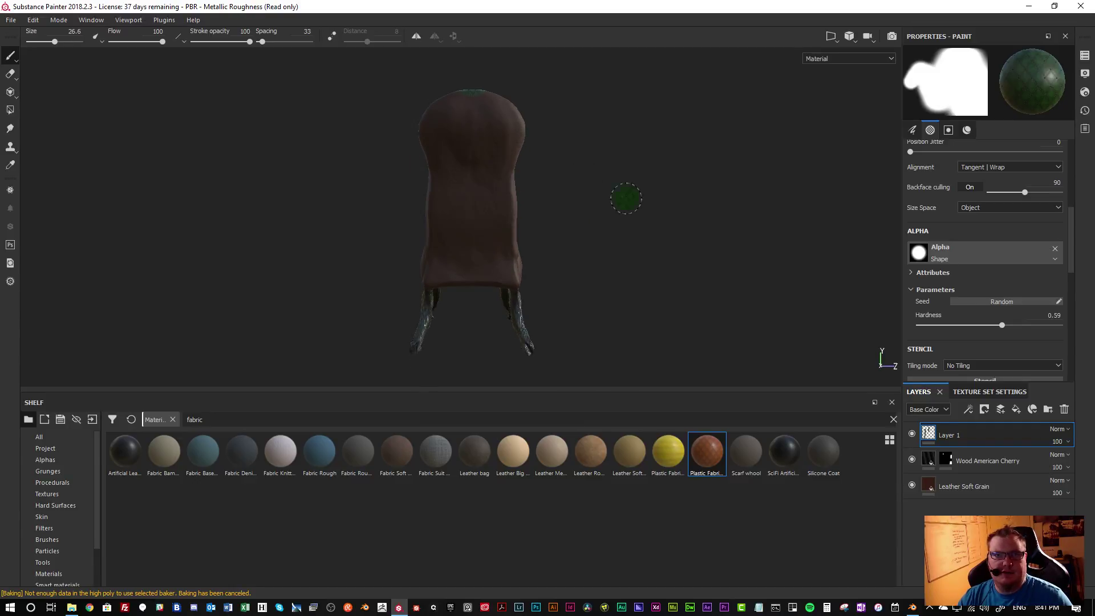
left_click(471, 283, "shift")
Examine the quilted stripe on the seat and backrest up close from several angles
mouse_move(645, 302)
left_mouse_down("alt")
mouse_move(618, 286)
mouse_move(279, 310)
mouse_move(477, 257)
mouse_move(626, 237)
mouse_move(477, 252)
mouse_move(826, 300)
left_mouse_up("alt")
scroll(589, 240, "up", 3)
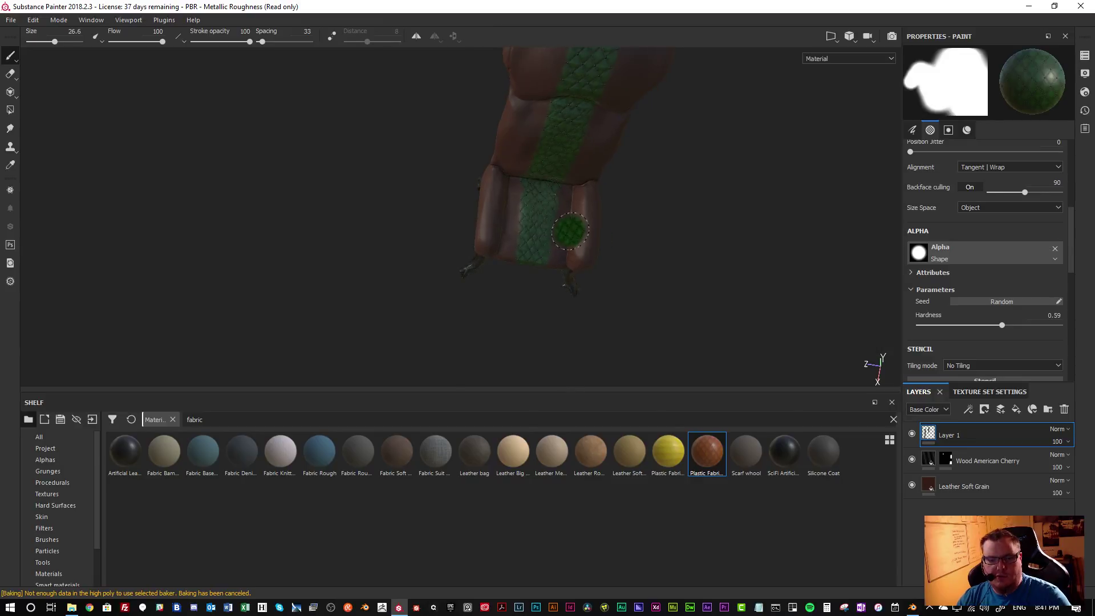
left_click_drag(548, 229, 488, 191, "alt")
scroll(464, 183, "up", 3)
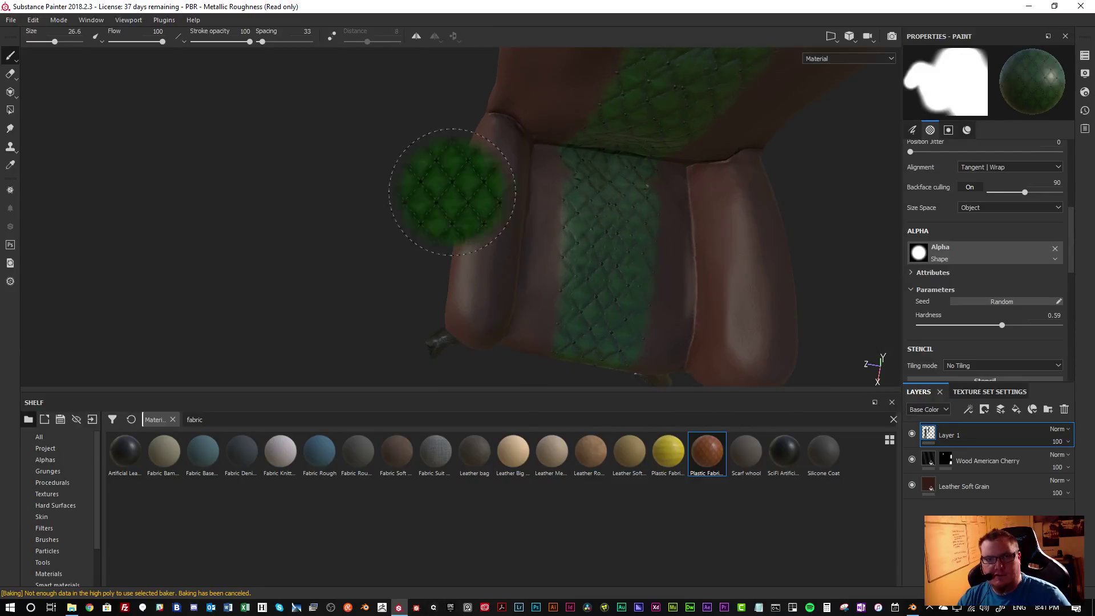
scroll(401, 208, "down", 3)
left_click_drag(640, 262, 638, 166, "alt")
scroll(637, 263, "up", 5)
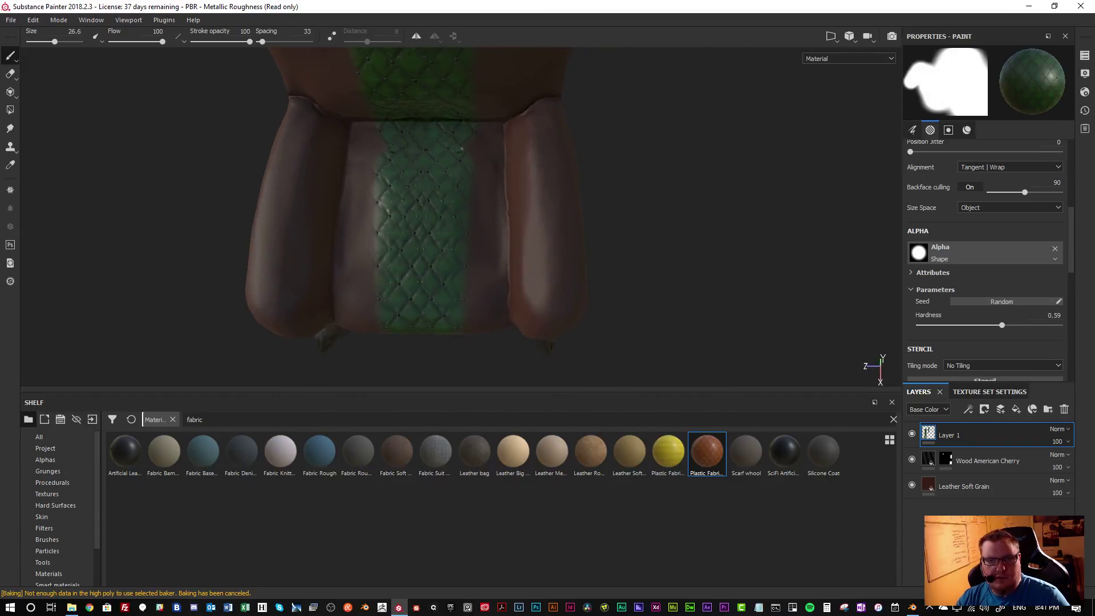
Paint the green quilted fabric along the tops of both armrests
left_click_drag(662, 205, 668, 223, "alt")
mouse_move(650, 210)
middle_mouse_down("alt")
mouse_move(692, 233)
mouse_move(677, 233)
middle_mouse_up("alt")
left_click_drag(677, 232, 685, 230, "alt")
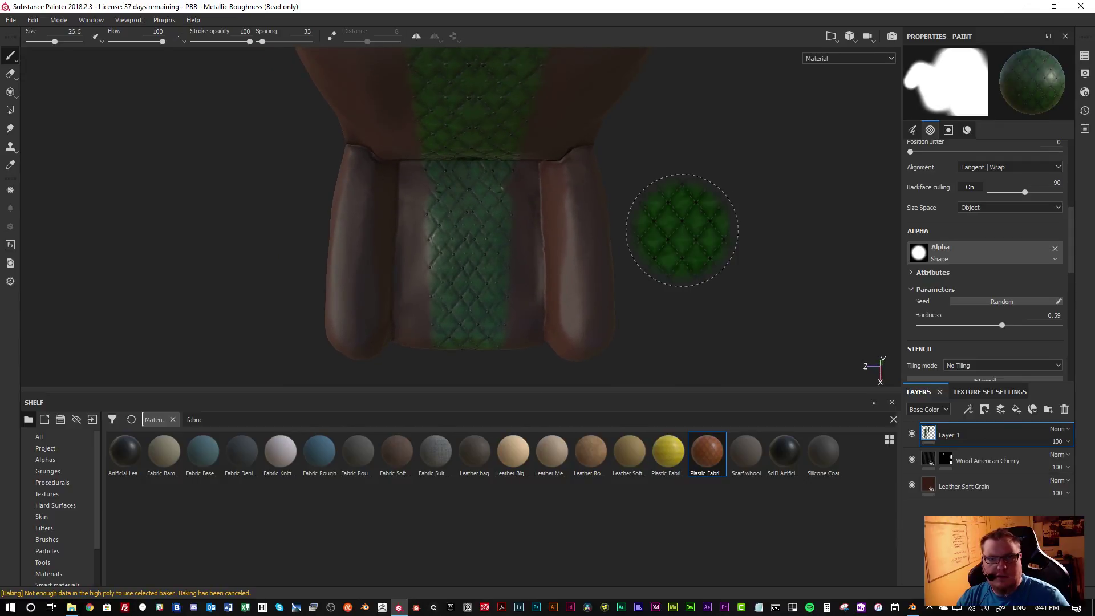
mouse_move(592, 178)
left_mouse_down()
mouse_move(600, 223)
mouse_move(588, 298)
mouse_move(604, 317)
left_mouse_up()
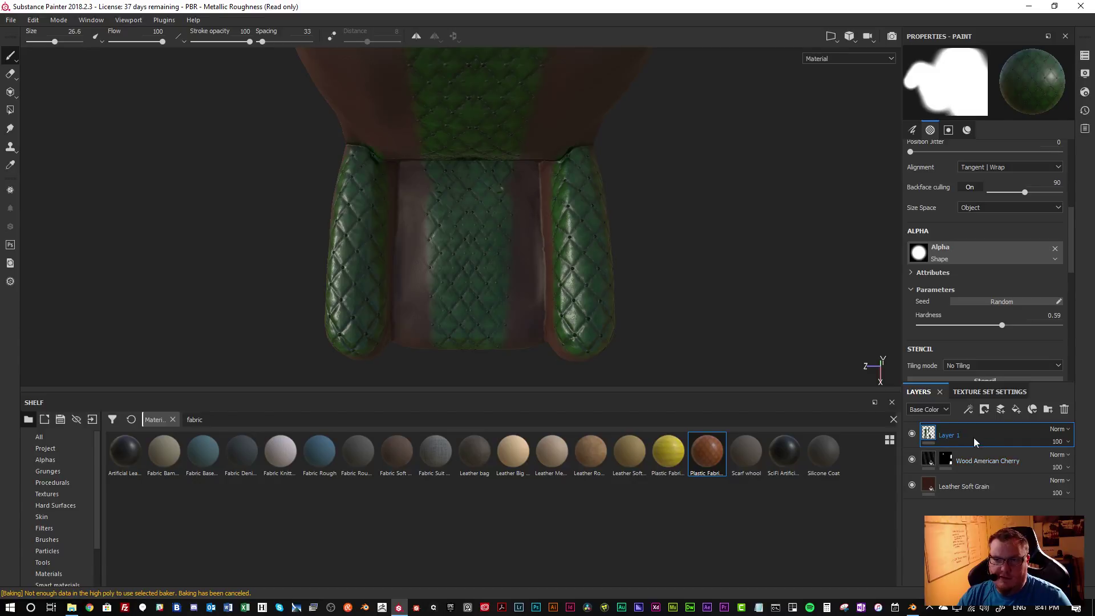
Switch to the Eraser and set its alpha hardness to 1
key("e")
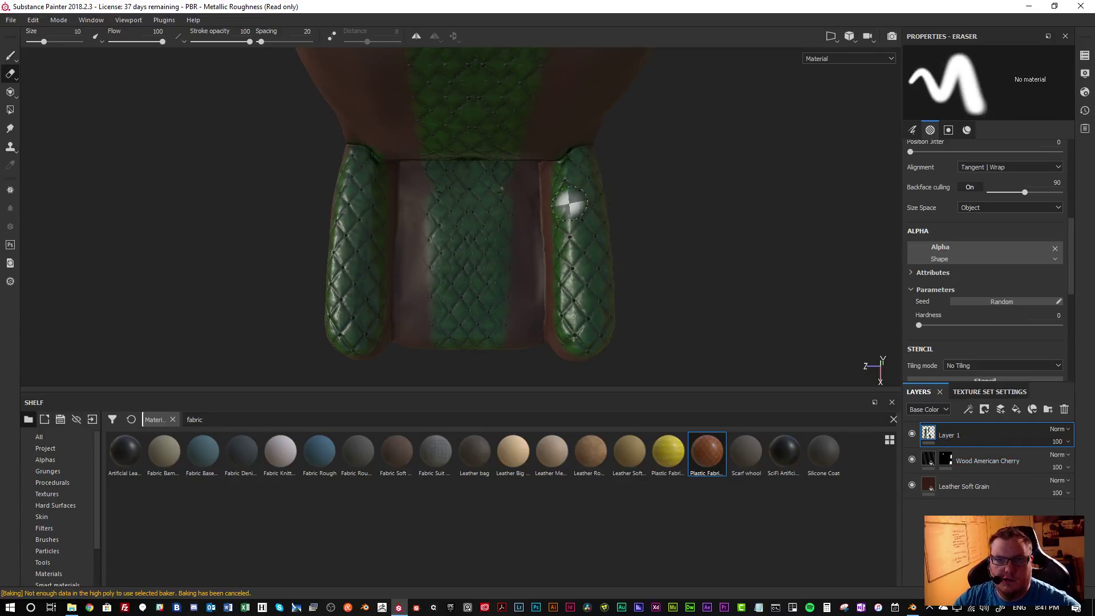
scroll(1008, 309, "down", 2)
left_click_drag(1019, 292, 1071, 302)
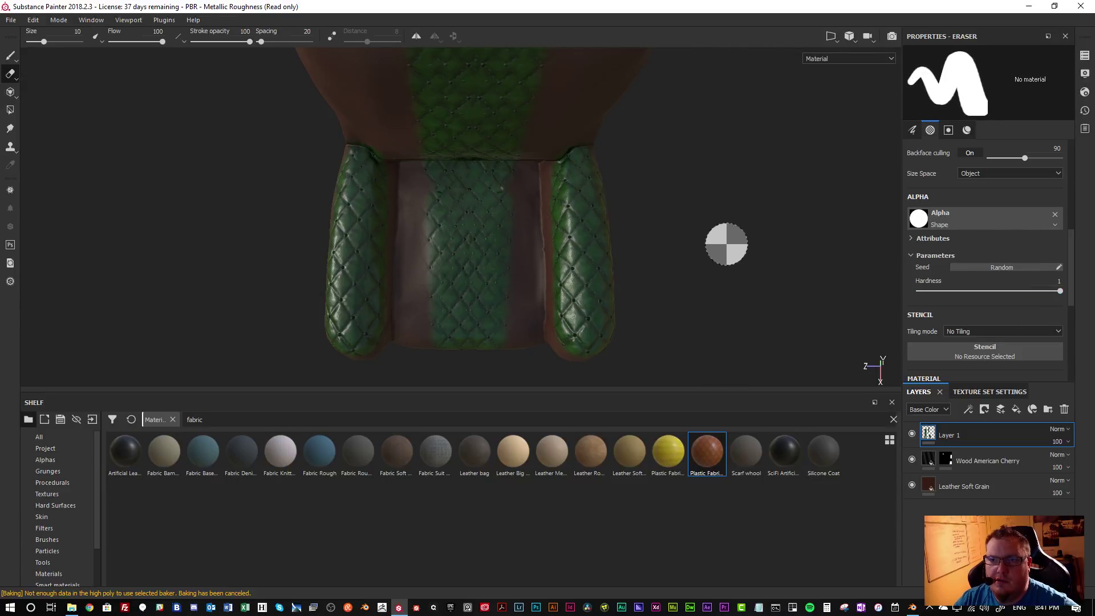
Try trimming the fabric along an armrest's inner edge with straight and freehand eraser strokes, and undo them
left_click_drag(824, 232, 680, 179, "alt")
scroll(655, 179, "up", 6)
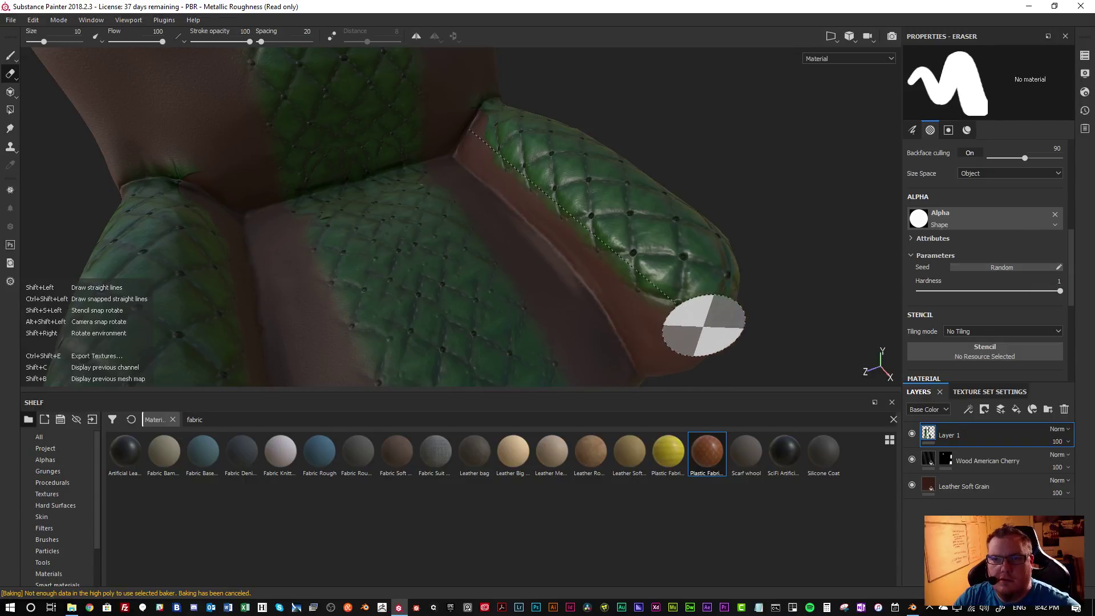
left_click(676, 323, "shift")
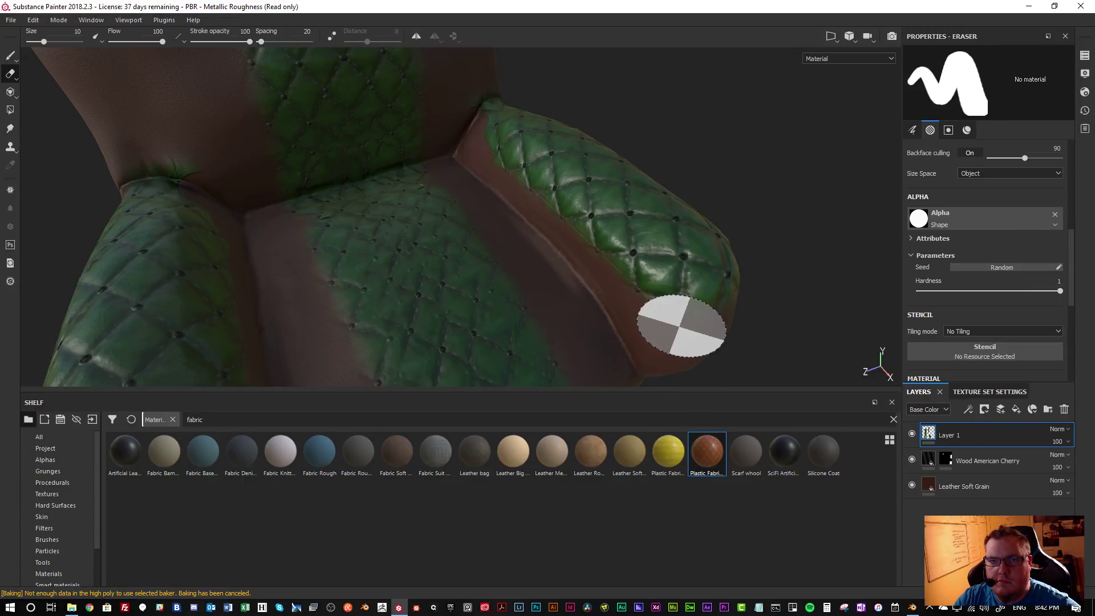
left_click(478, 134, "shift")
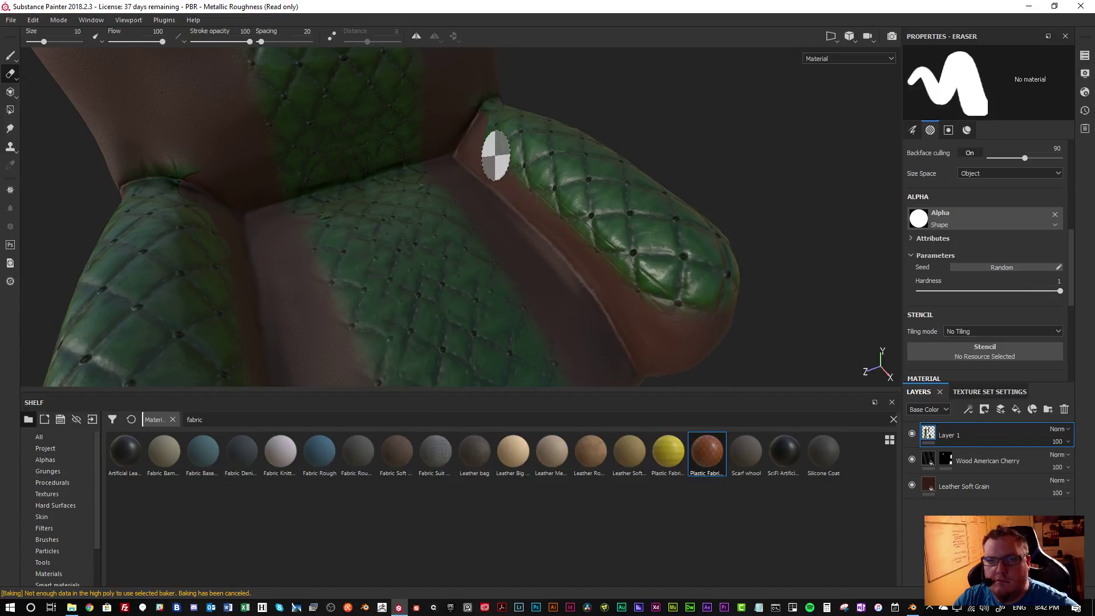
mouse_move(510, 156)
left_mouse_down()
mouse_move(693, 289)
mouse_move(690, 347)
left_mouse_up()
key("ctrl+z")
key("ctrl+z")
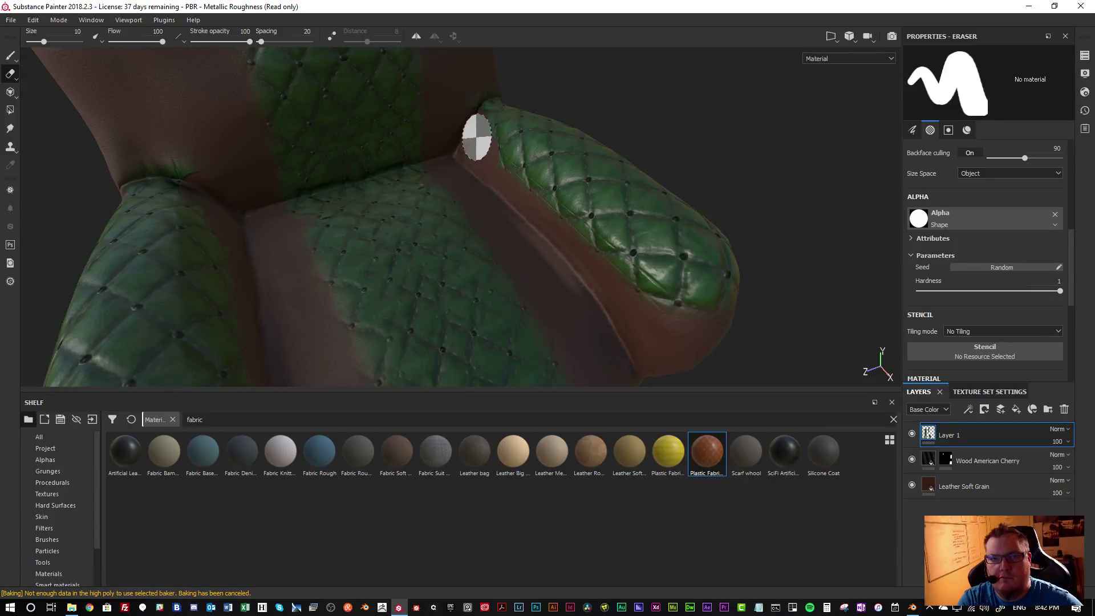
Erase the green fabric from the armrests' inner sides and front ends, leaving it on their tops, and check the trimmed edges
mouse_move(473, 134)
left_mouse_down()
mouse_move(679, 291)
mouse_move(612, 321)
left_mouse_up()
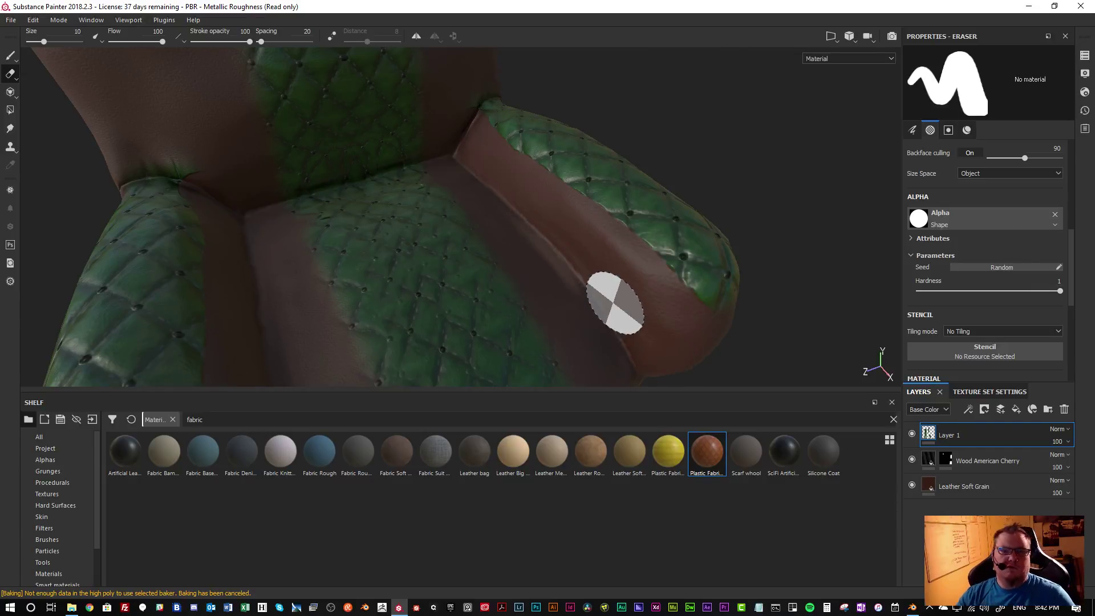
scroll(615, 302, "down", 3)
mouse_move(706, 266)
left_mouse_down("alt")
mouse_move(381, 256)
mouse_move(517, 308)
mouse_move(799, 306)
mouse_move(758, 273)
left_mouse_up("alt")
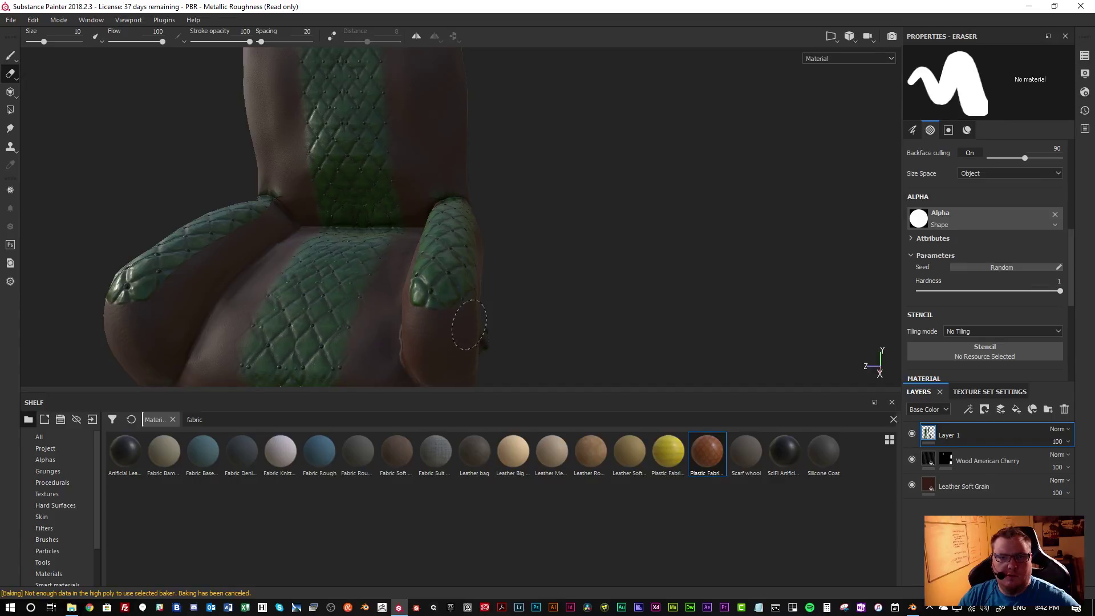
left_click_drag(480, 315, 91, 360, "alt")
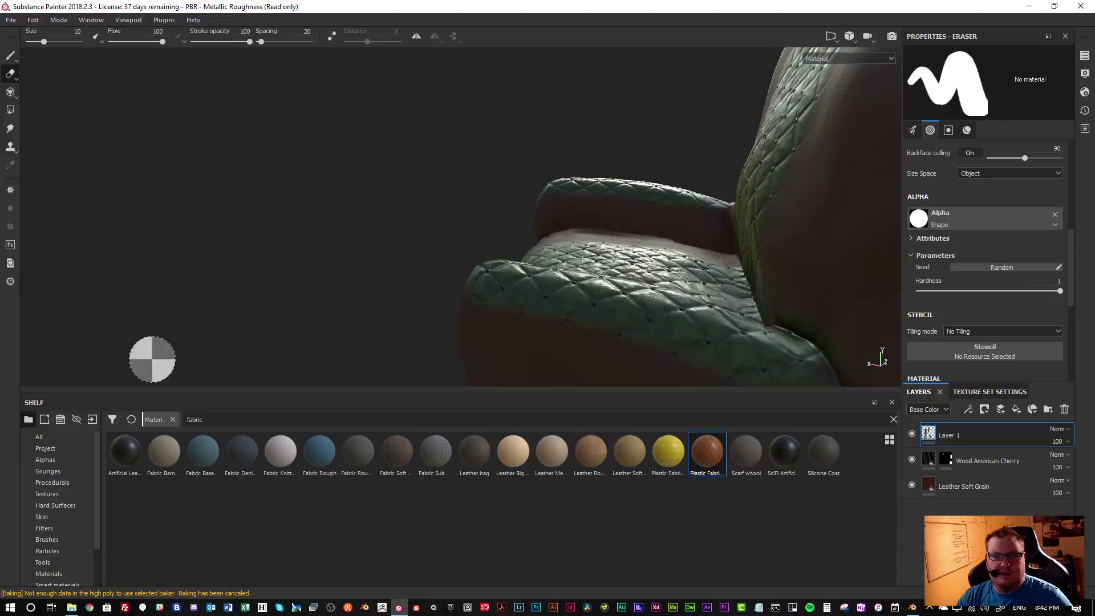
Trim the green fabric's lower edge along the armrest's outer side with the eraser
middle_click_drag(90, 360, 448, 268, "alt")
mouse_move(448, 268)
left_mouse_down("alt")
mouse_move(369, 254)
mouse_move(428, 272)
left_mouse_up("alt")
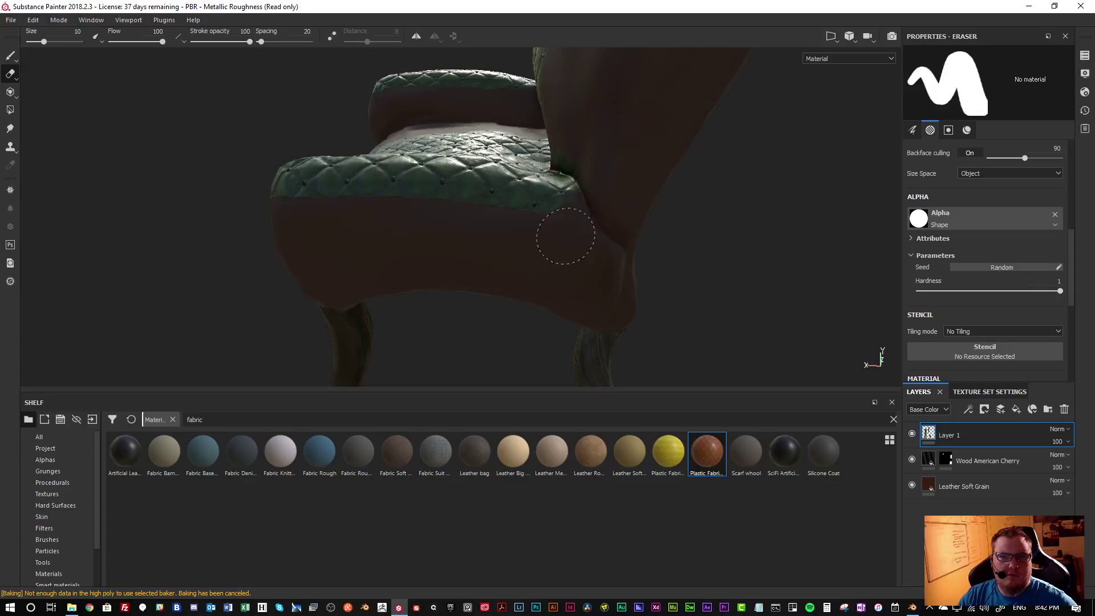
scroll(591, 217, "down", 5)
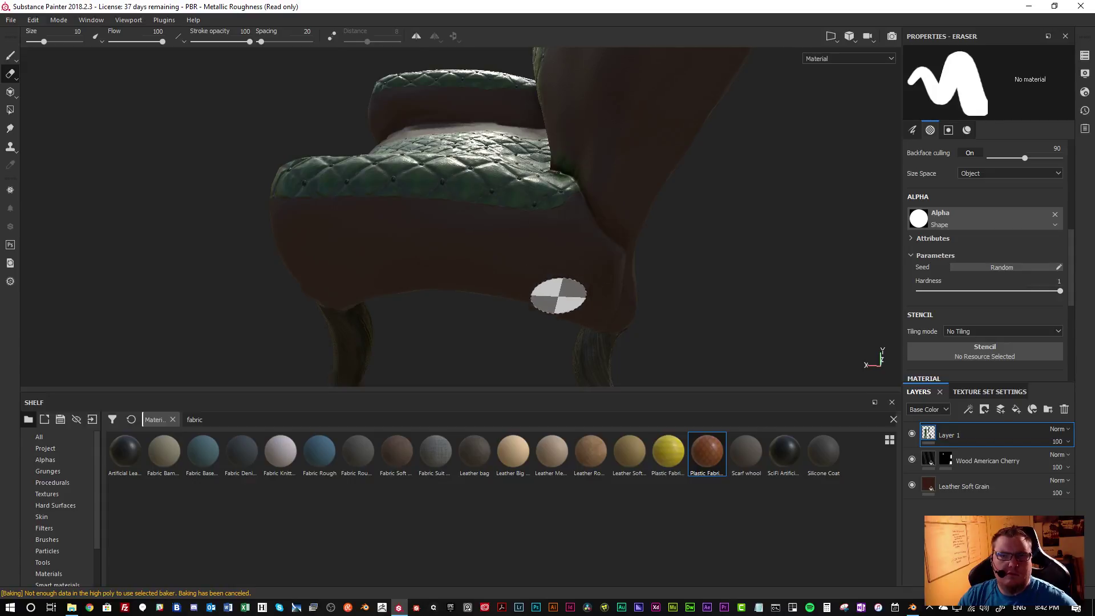
left_click_drag(475, 282, 801, 266, "alt")
scroll(547, 290, "up", 4)
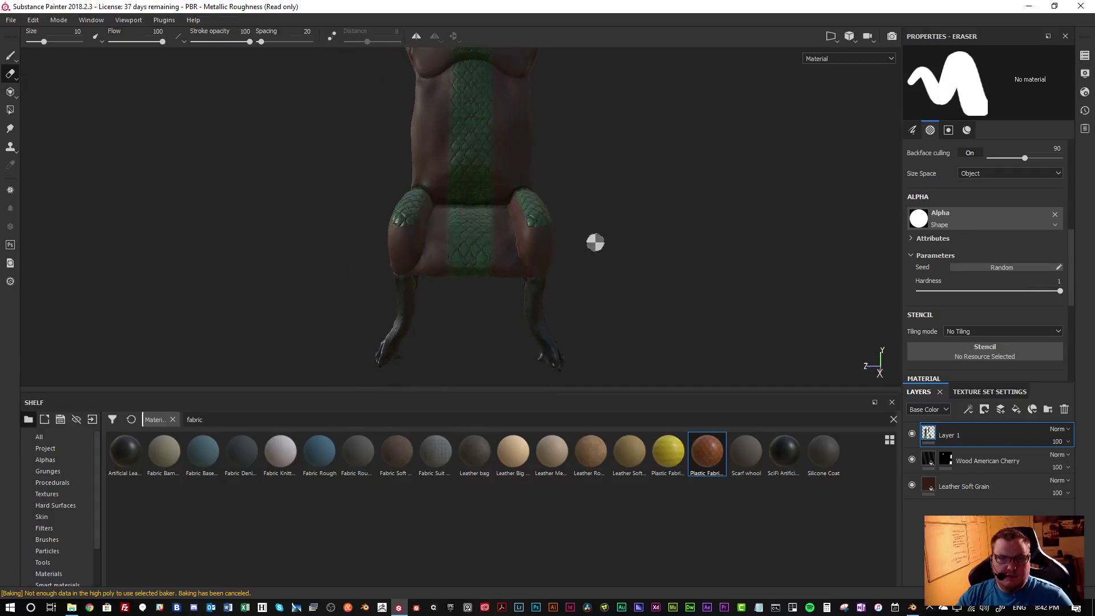
Trim the side edges of the green center stripe with the eraser along the seat, its front underside and the backrest
mouse_move(511, 254)
left_mouse_down("alt")
mouse_move(518, 289)
mouse_move(514, 237)
mouse_move(497, 227)
mouse_move(477, 320)
mouse_move(507, 268)
mouse_move(501, 225)
left_mouse_up("alt")
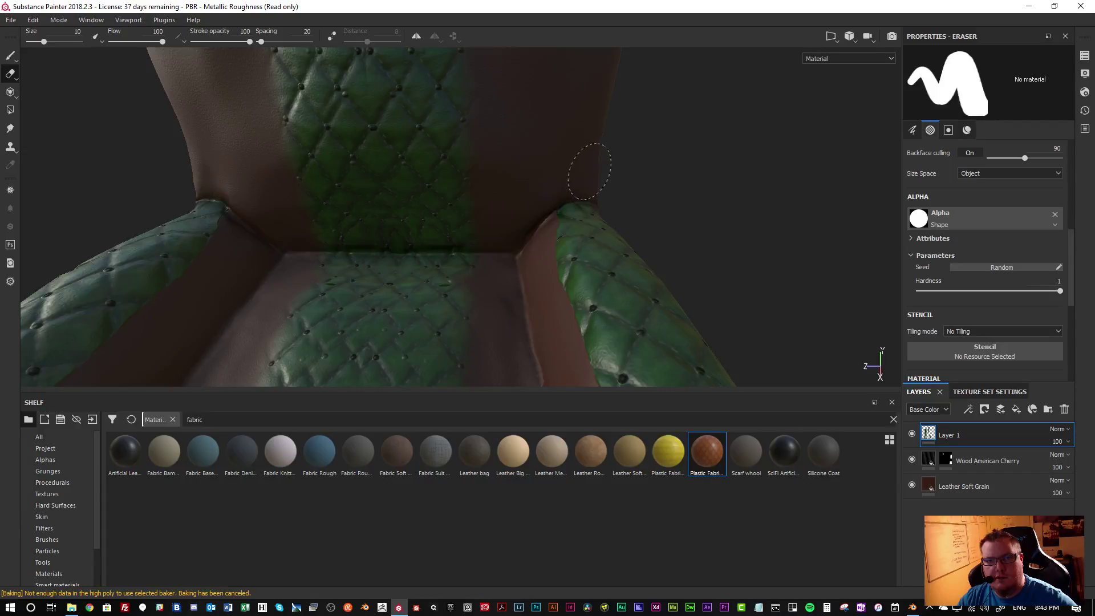
left_click_drag(479, 286, 488, 295, "alt")
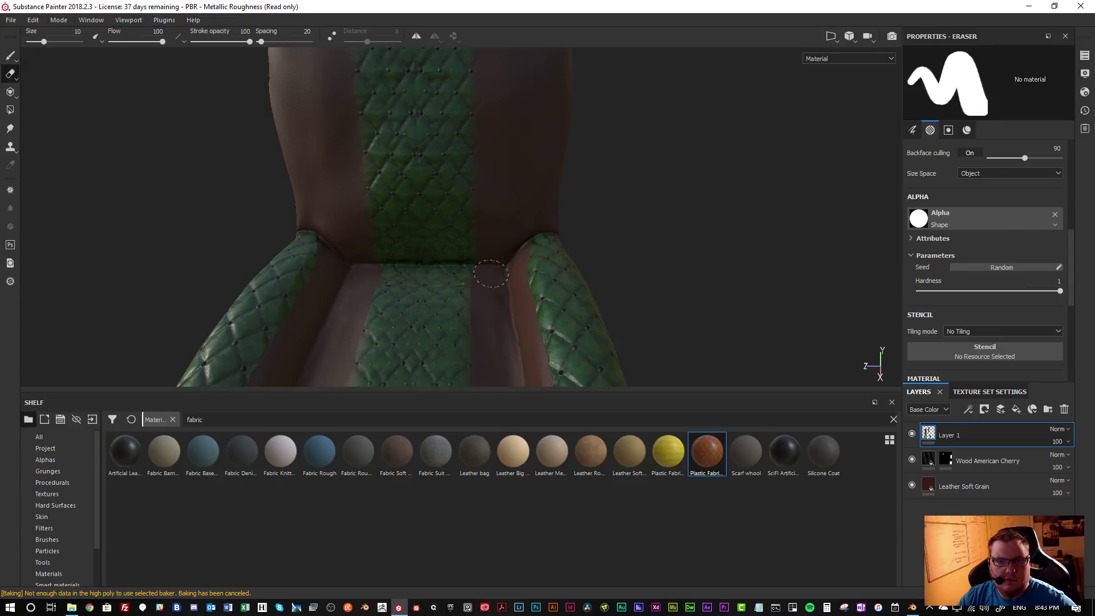
left_click_drag(501, 342, 505, 168, "alt")
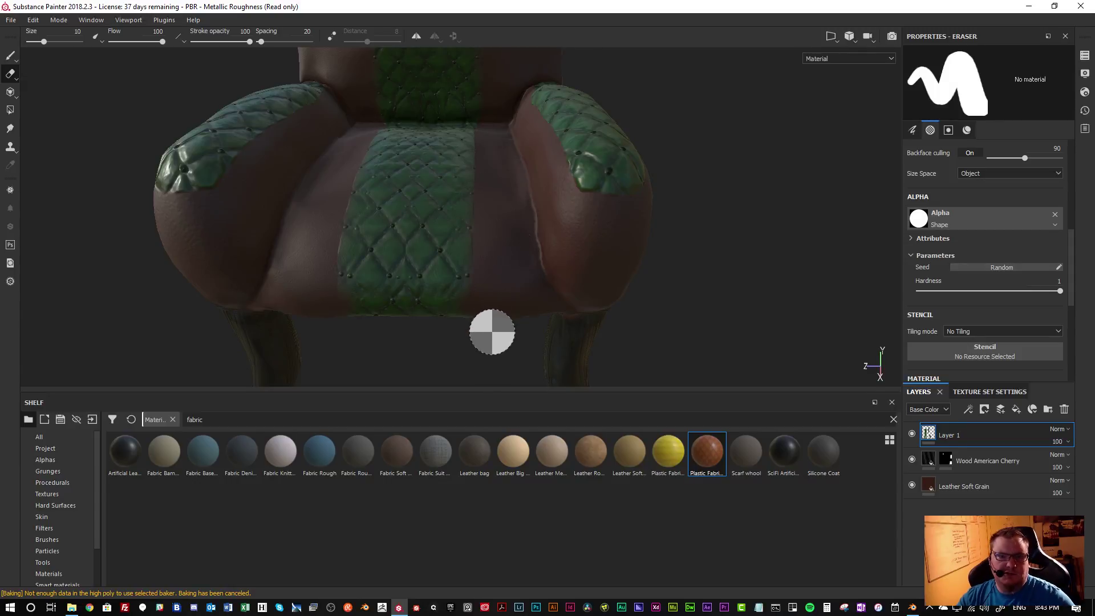
left_click_drag(494, 330, 510, 260, "alt")
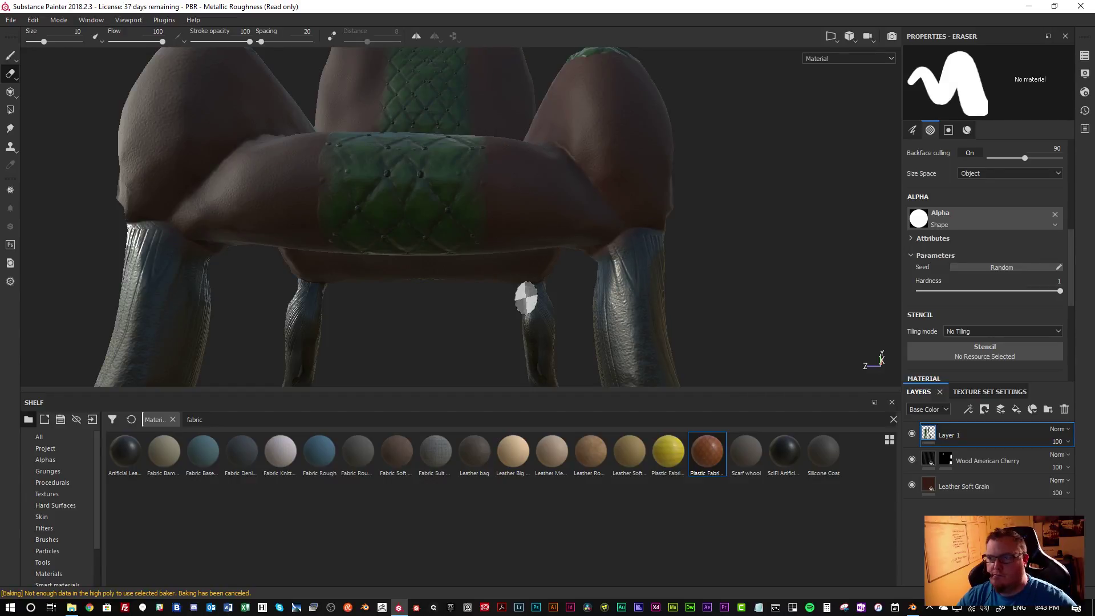
left_click_drag(514, 305, 512, 263, "alt")
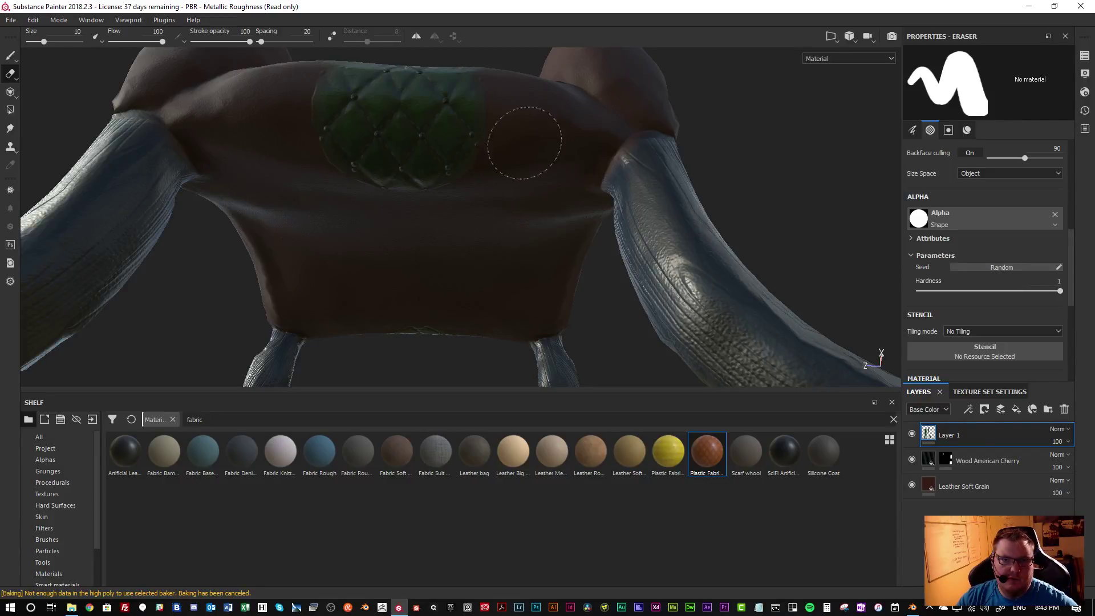
mouse_move(518, 262)
left_mouse_down("alt")
mouse_move(482, 324)
mouse_move(498, 223)
mouse_move(494, 255)
mouse_move(460, 260)
mouse_move(486, 259)
mouse_move(486, 237)
mouse_move(499, 282)
mouse_move(462, 245)
mouse_move(474, 238)
mouse_move(492, 259)
mouse_move(536, 181)
mouse_move(513, 242)
mouse_move(498, 249)
mouse_move(494, 183)
mouse_move(489, 259)
mouse_move(509, 234)
mouse_move(491, 249)
left_mouse_up("alt")
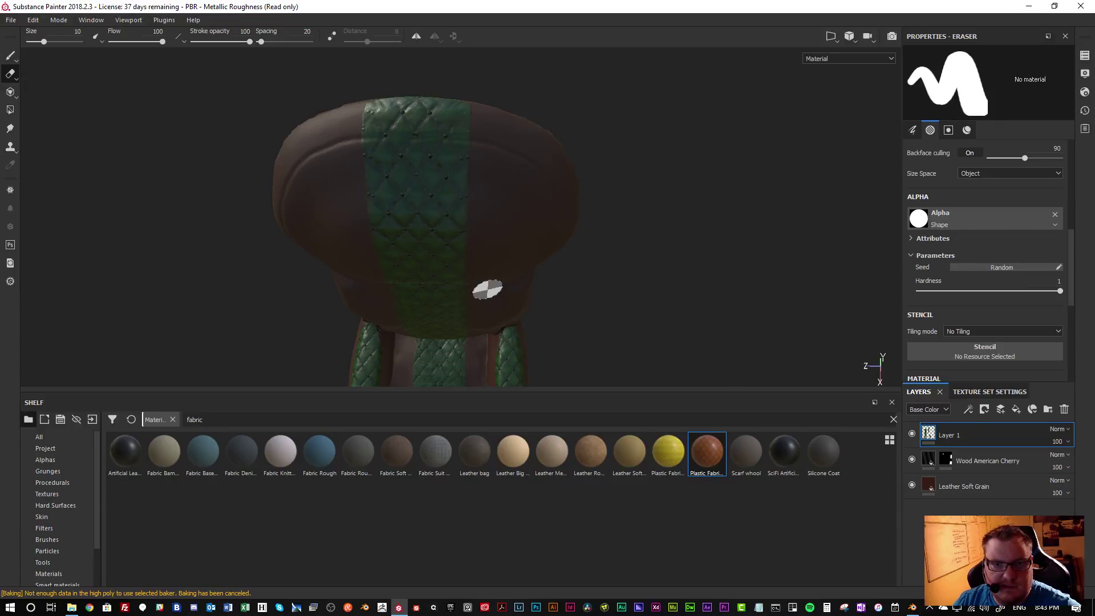
left_click_drag(496, 245, 492, 82, "alt")
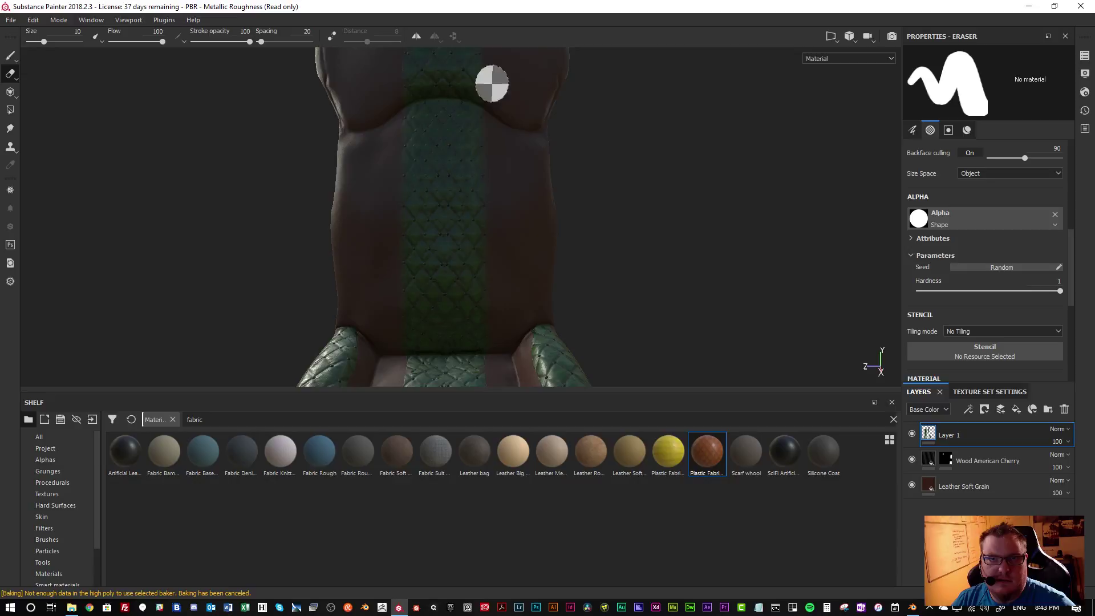
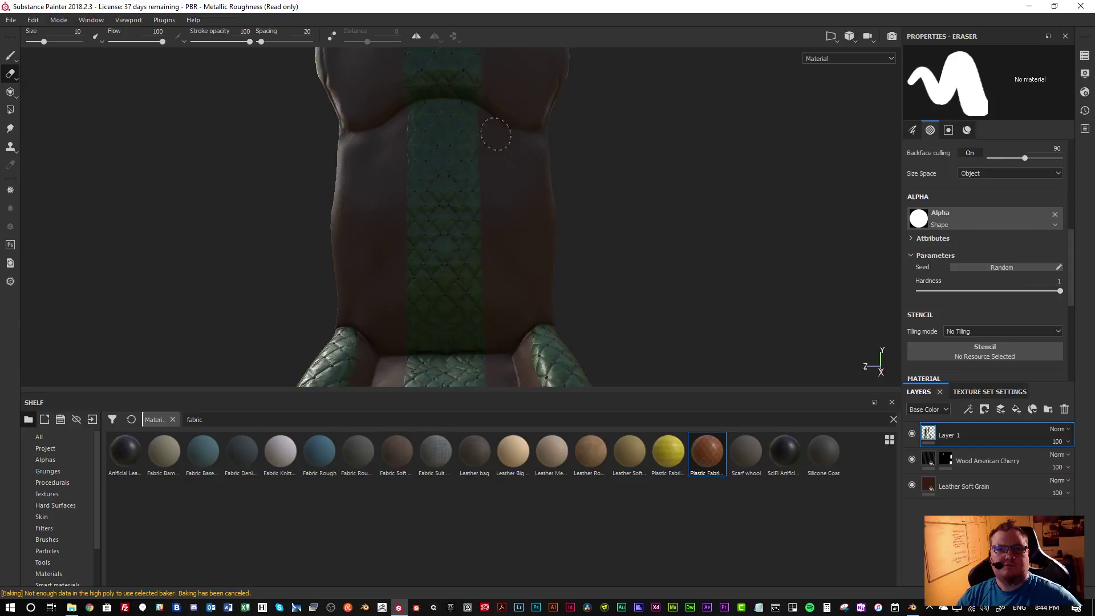
Examine the whole chair from several angles and under rotated environment lighting
scroll(515, 203, "down", 5)
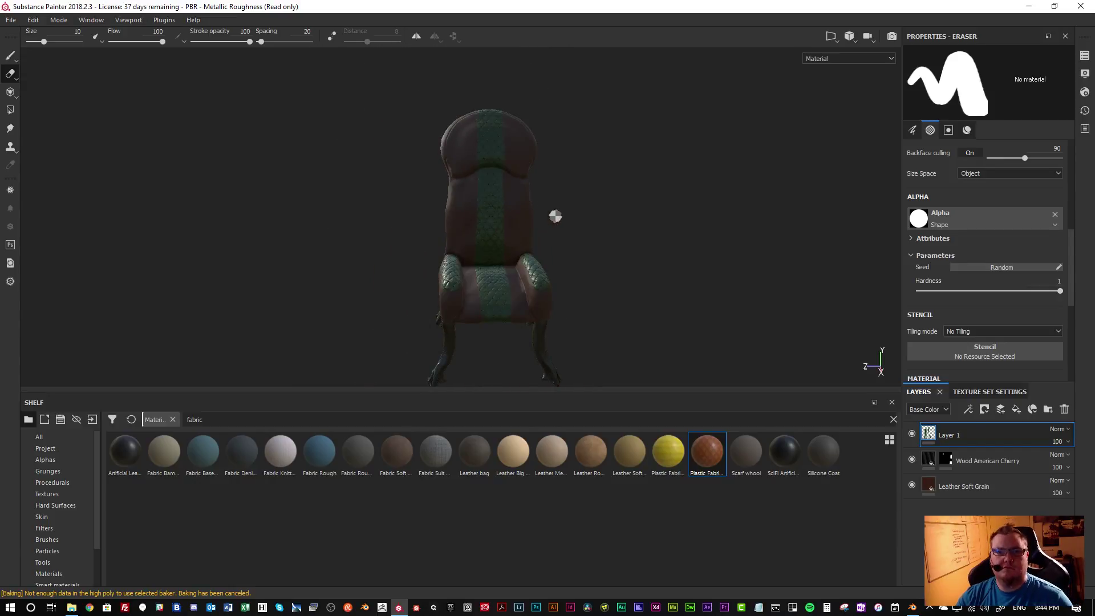
left_click_drag(614, 244, 505, 262, "alt")
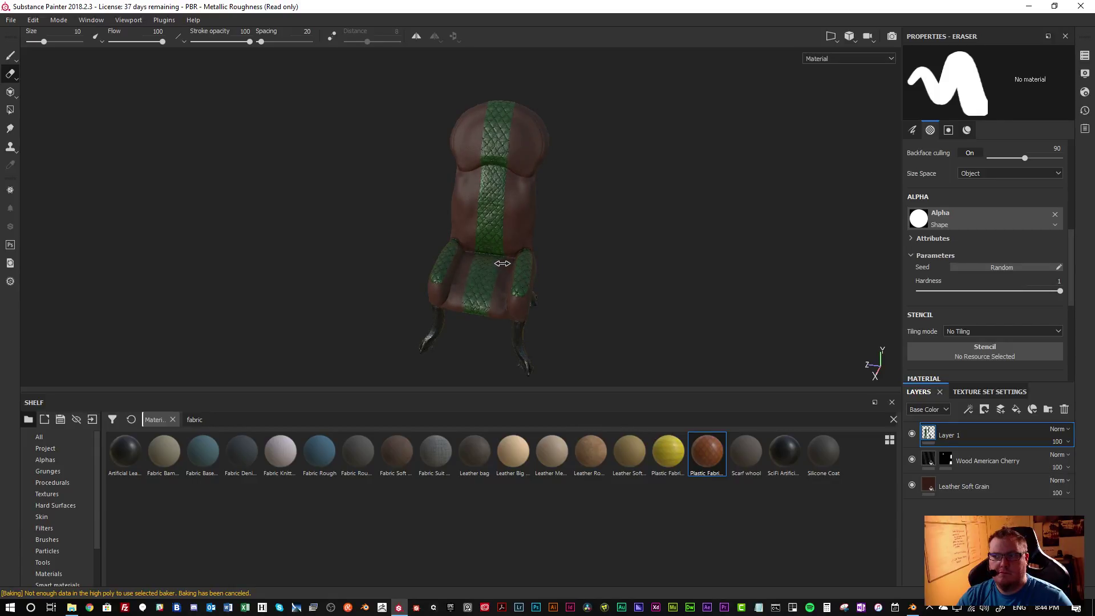
left_click_drag(513, 258, 514, 234, "alt")
middle_click_drag(514, 234, 498, 267, "alt")
scroll(503, 271, "up", 3)
scroll(498, 256, "down", 3)
left_click_drag(507, 264, 601, 262, "alt")
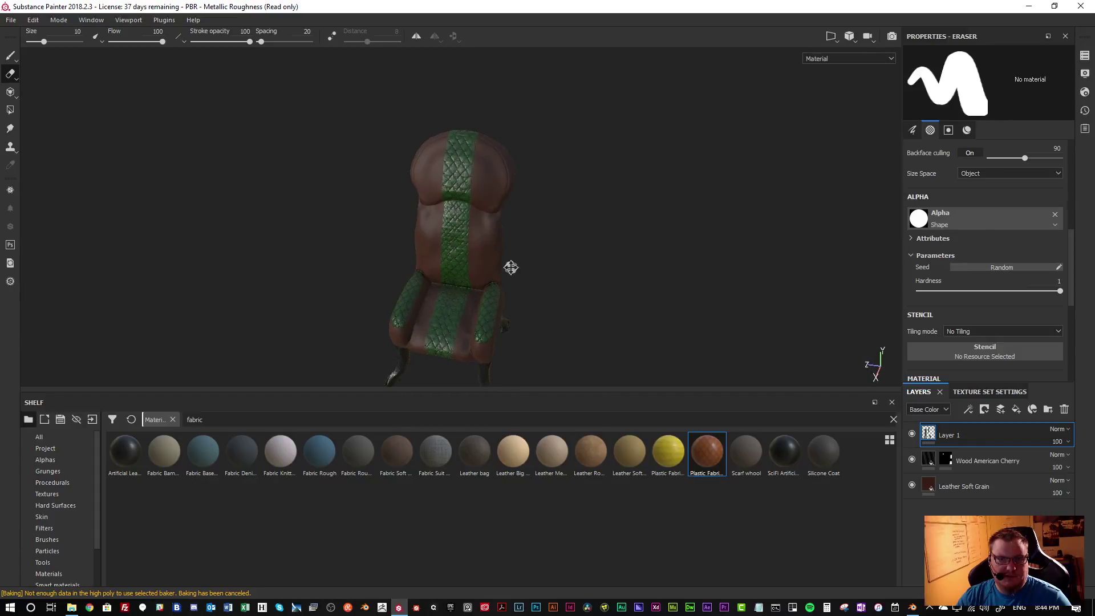
middle_click_drag(514, 266, 531, 228, "alt")
mouse_move(333, 230)
right_mouse_down("shift")
mouse_move(367, 232)
mouse_move(310, 227)
right_mouse_up("shift")
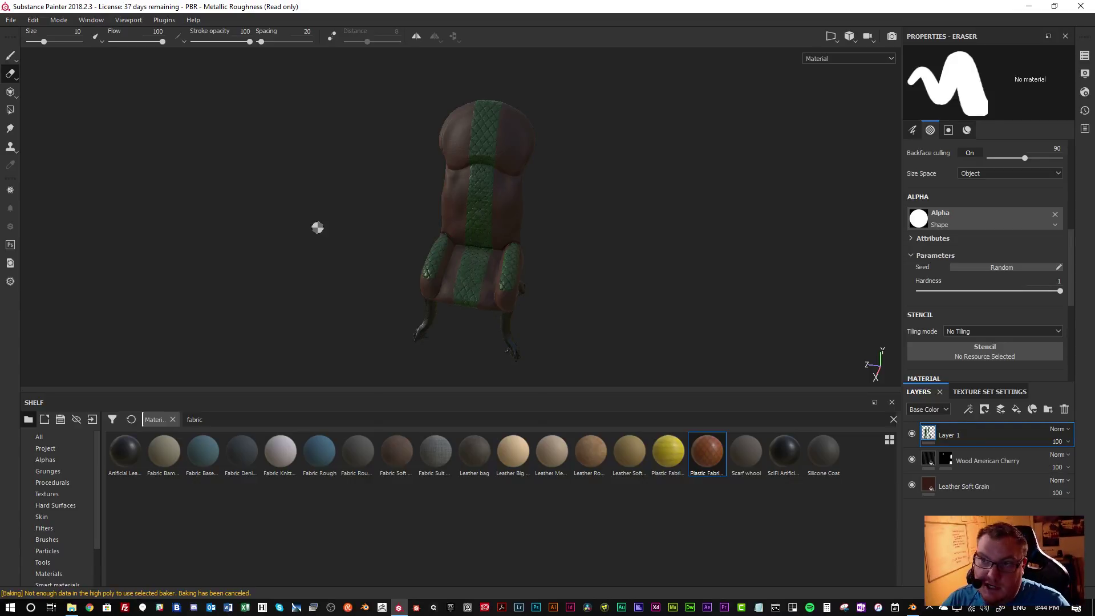
right_click_drag(342, 227, 475, 280, "shift")
mouse_move(476, 280)
left_mouse_down("alt")
mouse_move(368, 240)
mouse_move(409, 264)
mouse_move(487, 262)
mouse_move(430, 223)
mouse_move(398, 151)
mouse_move(318, 183)
mouse_move(74, 208)
mouse_move(357, 228)
mouse_move(418, 195)
left_mouse_up("alt")
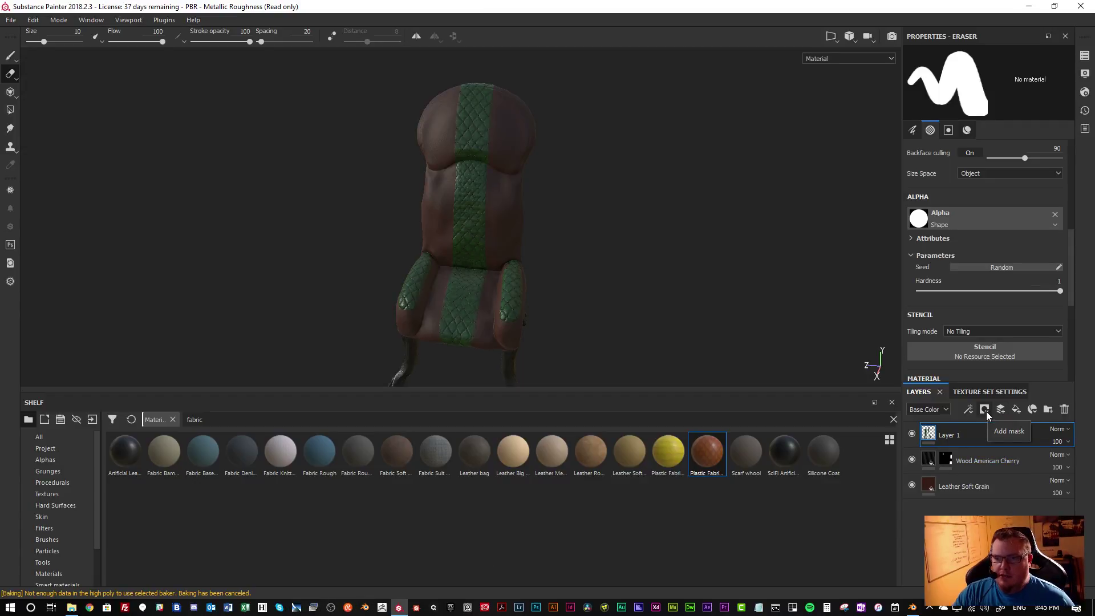
Add a new paint layer above Layer 1 and look through the shelf's tool, surface, material and particle presets for a stitching resource
left_click(1000, 409)
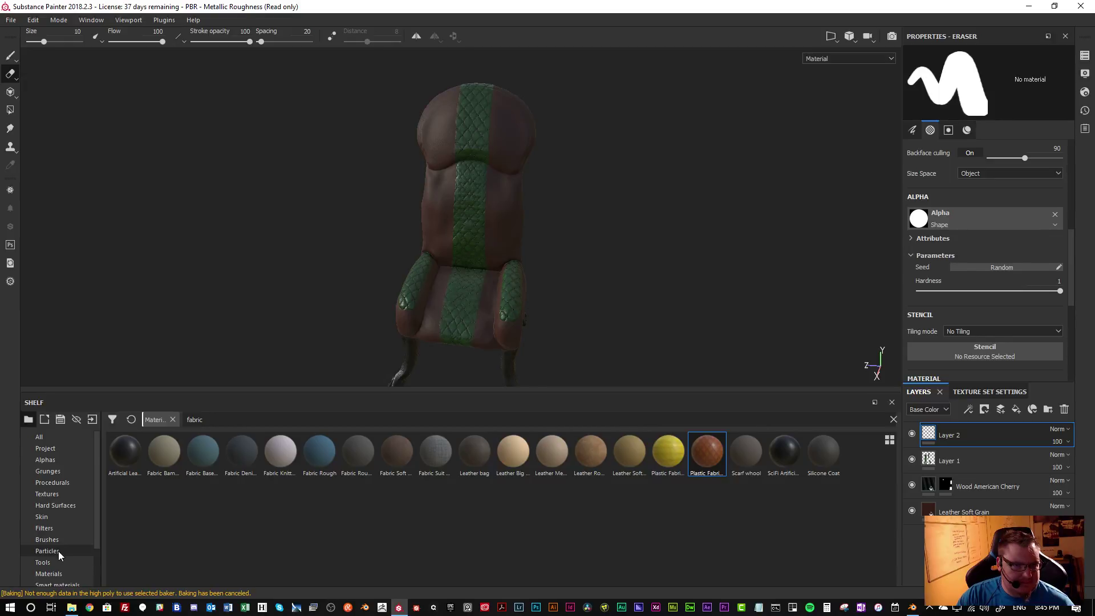
scroll(58, 560, "down", 1)
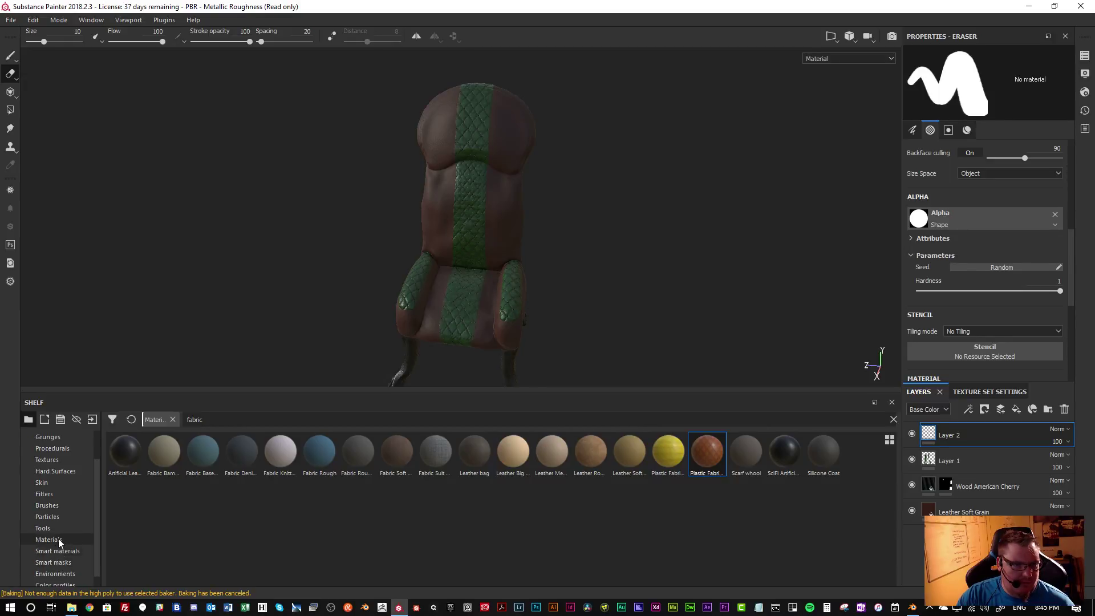
left_click(70, 529)
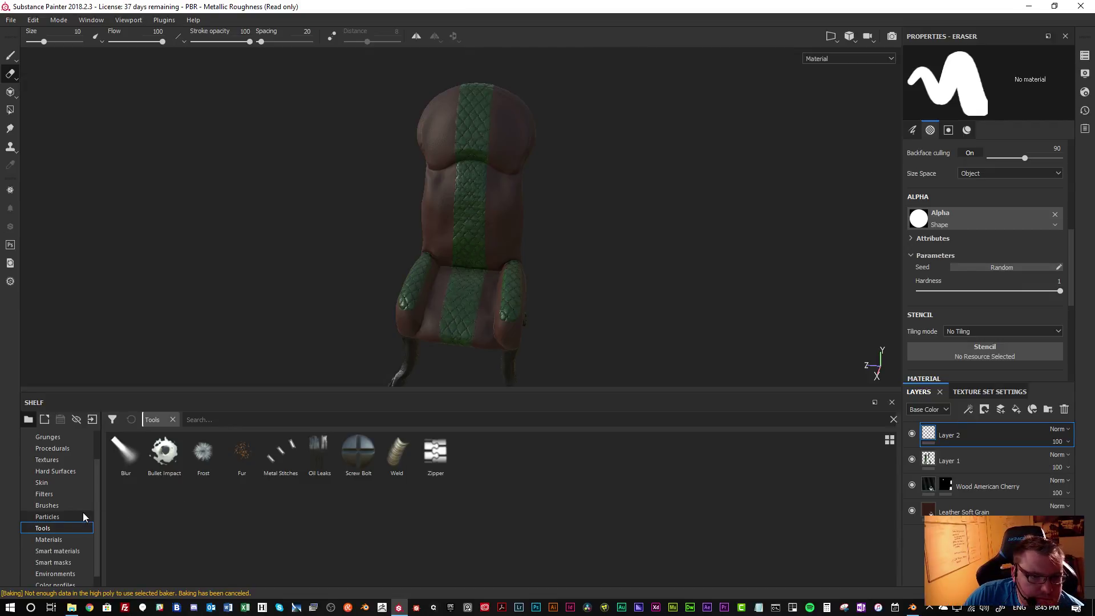
left_click(63, 475)
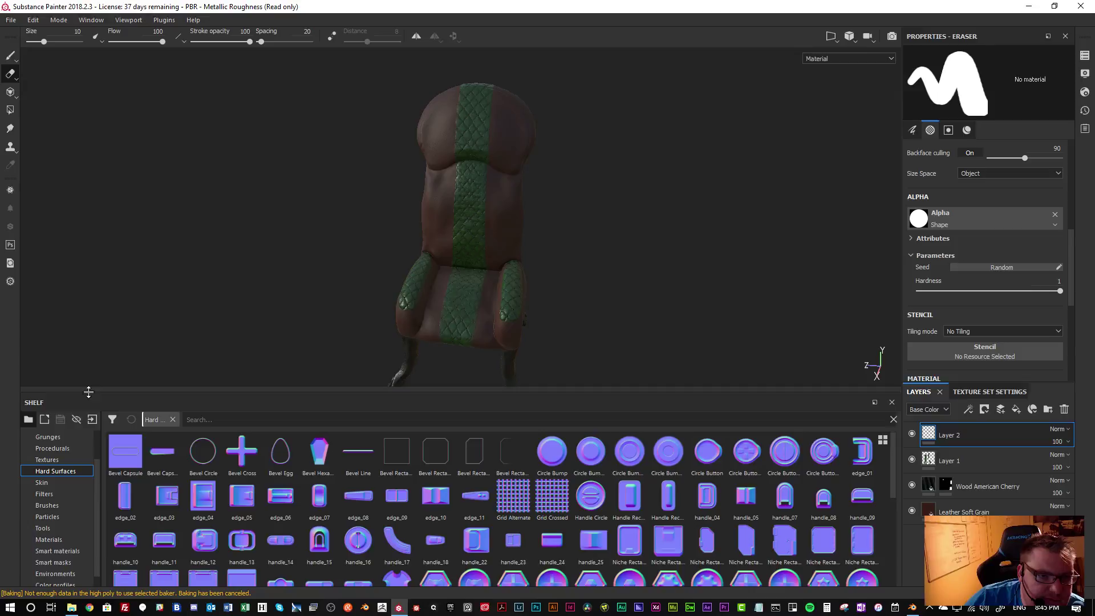
left_click_drag(90, 390, 86, 241)
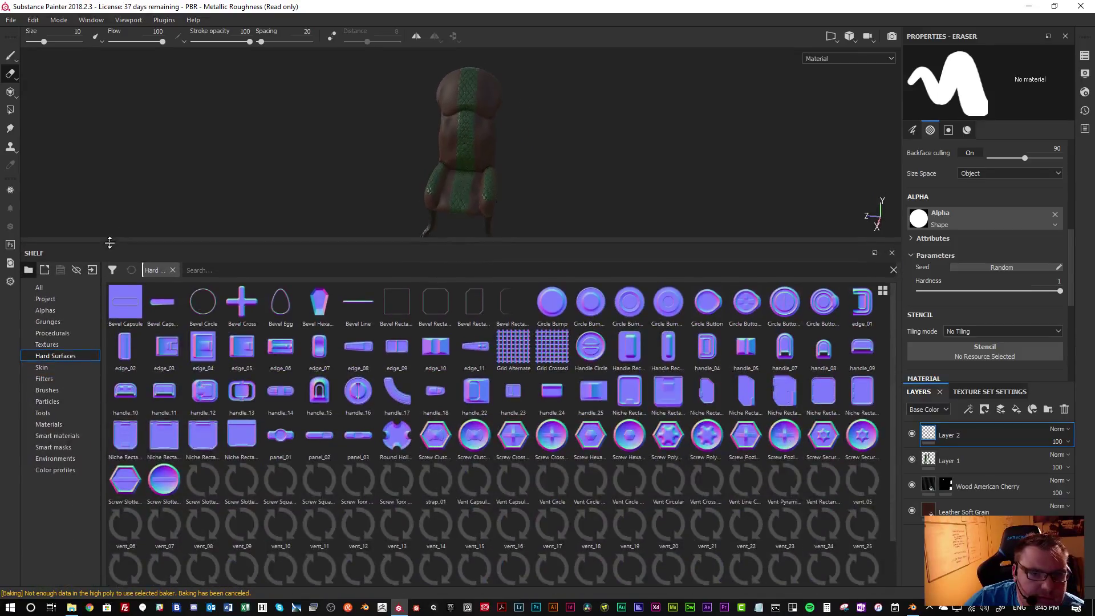
left_click(66, 450)
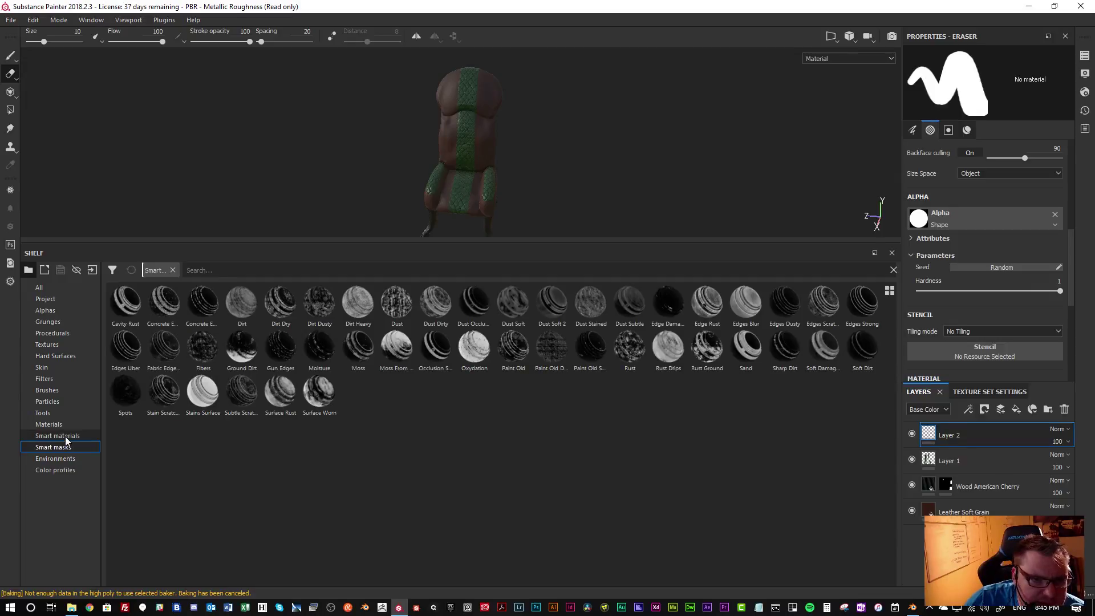
left_click(65, 436)
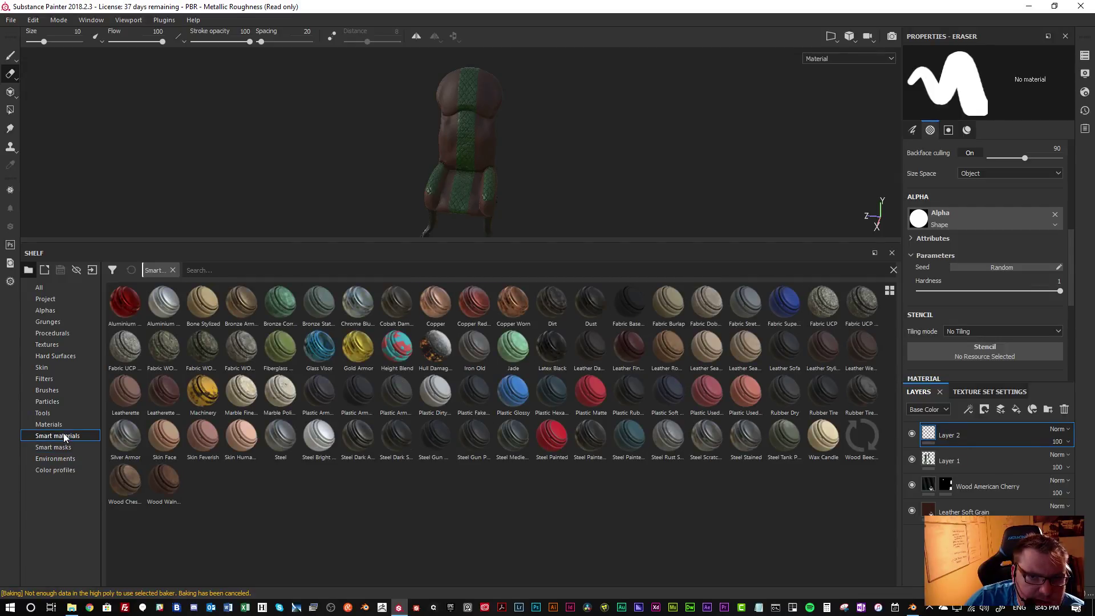
left_click(55, 426)
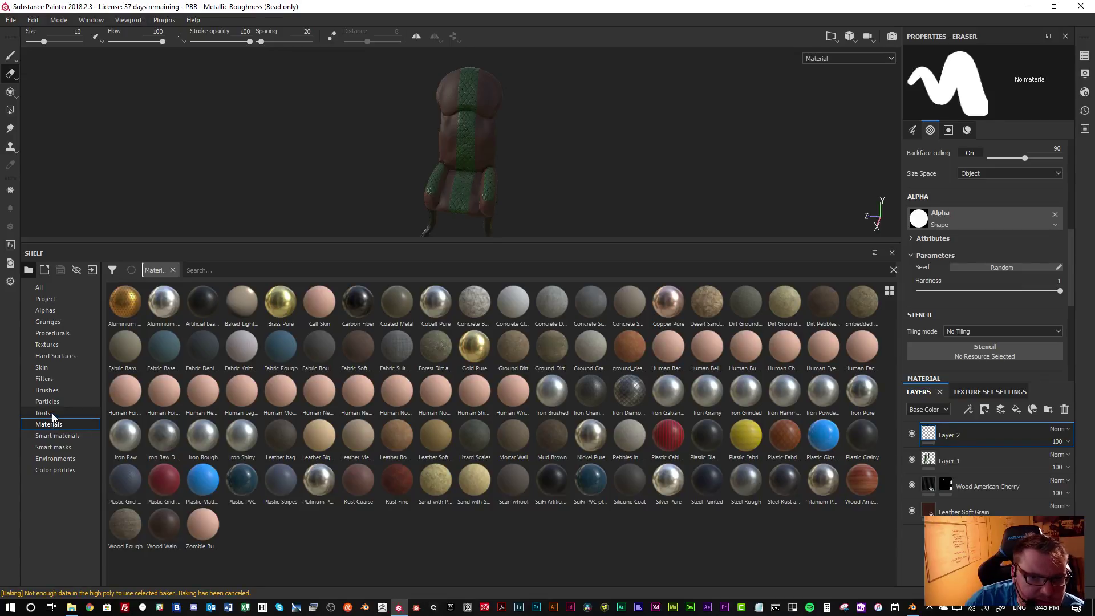
left_click(52, 415)
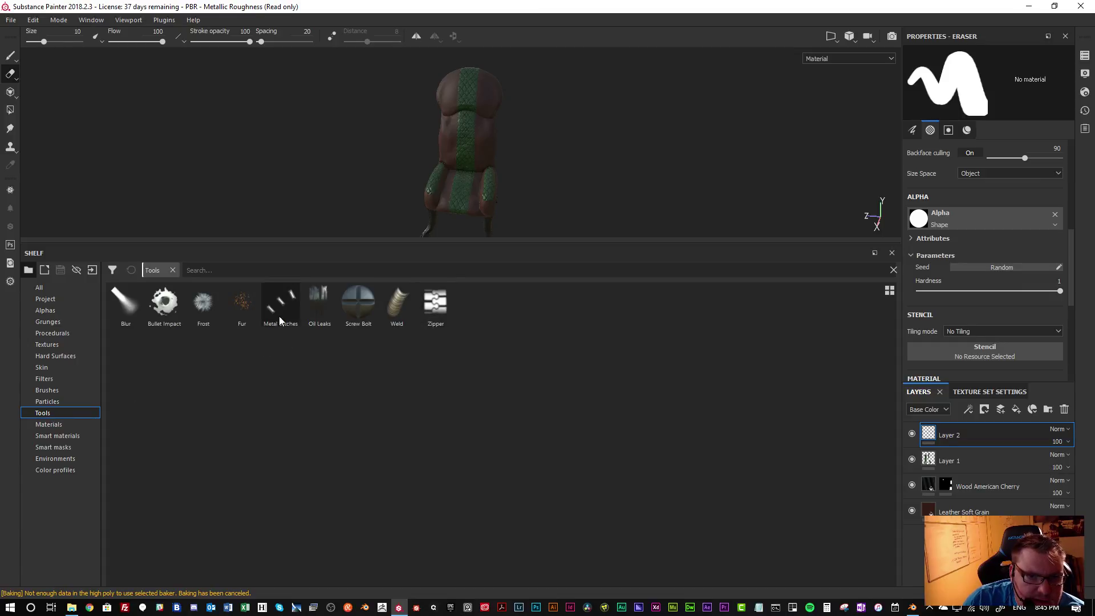
mouse_move(277, 315)
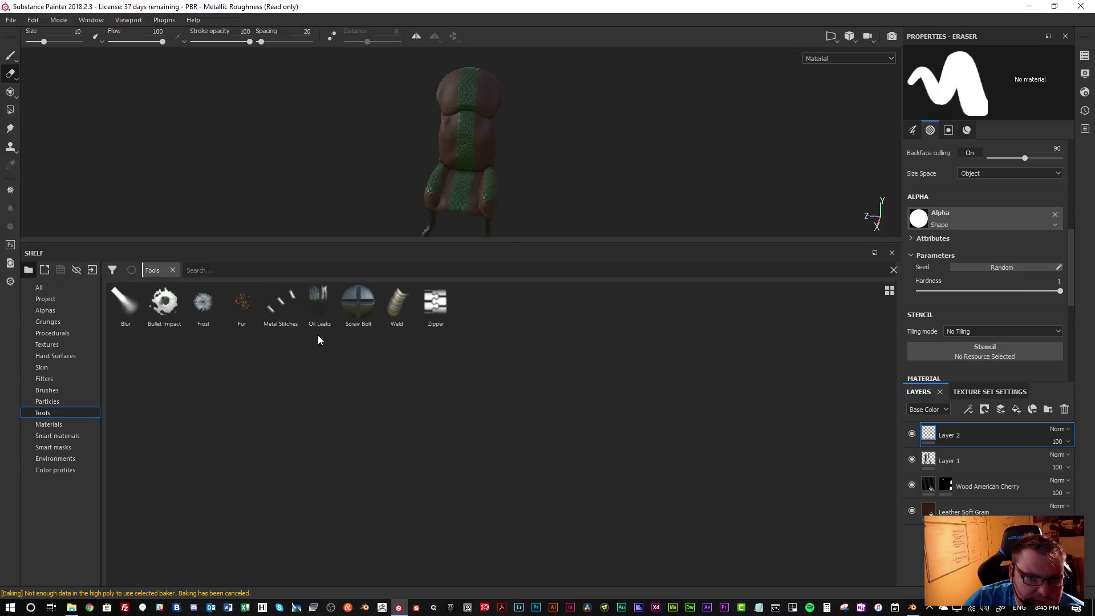
left_click(80, 405)
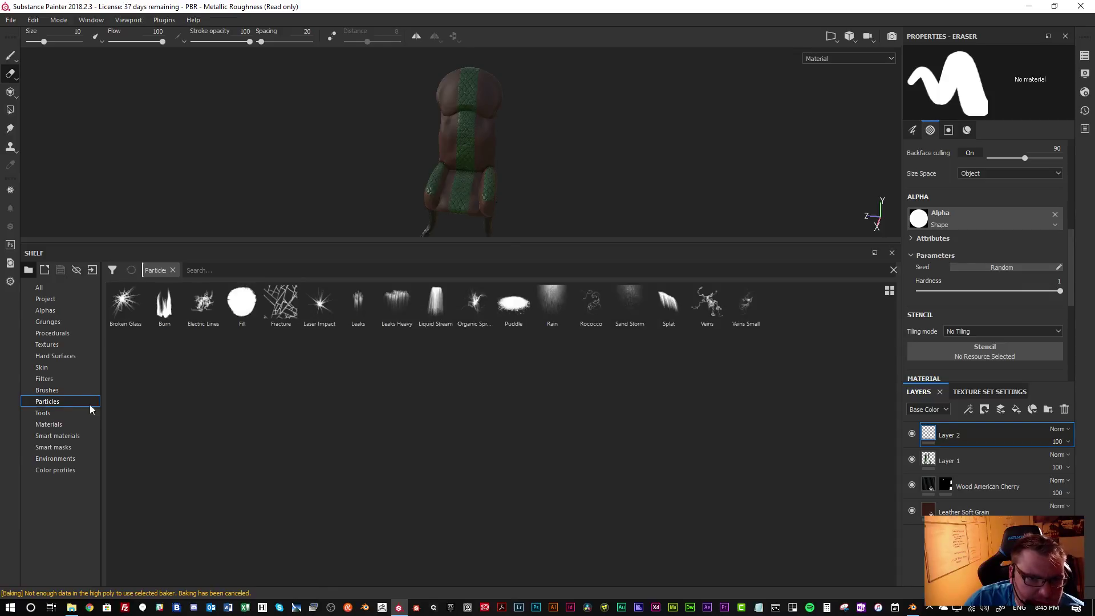
Compare the stitch brush presets and load Stitches Small
left_click(47, 392)
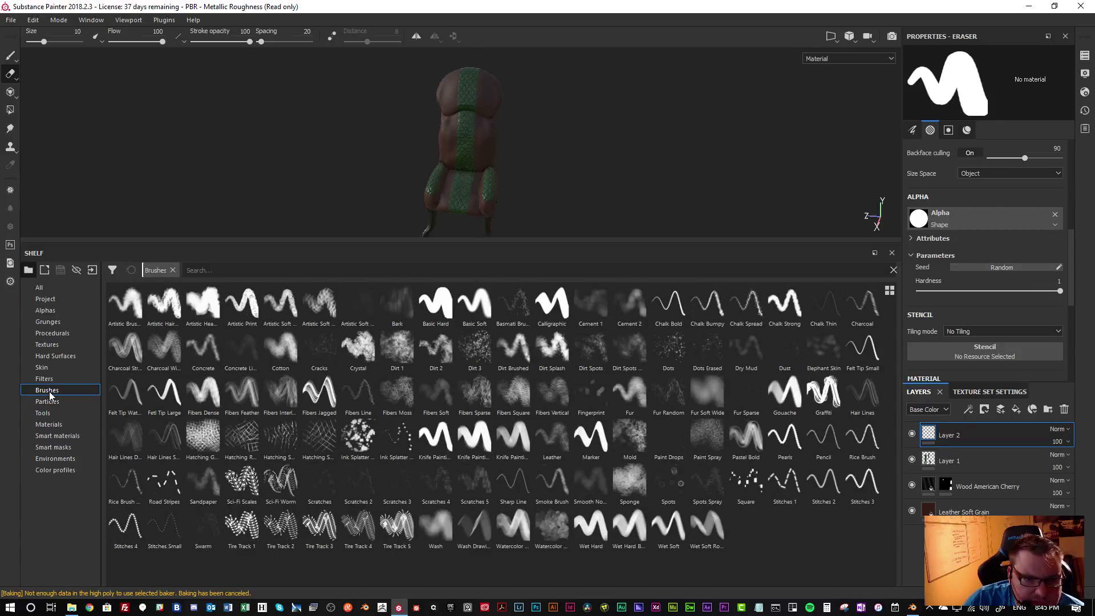
mouse_move(127, 535)
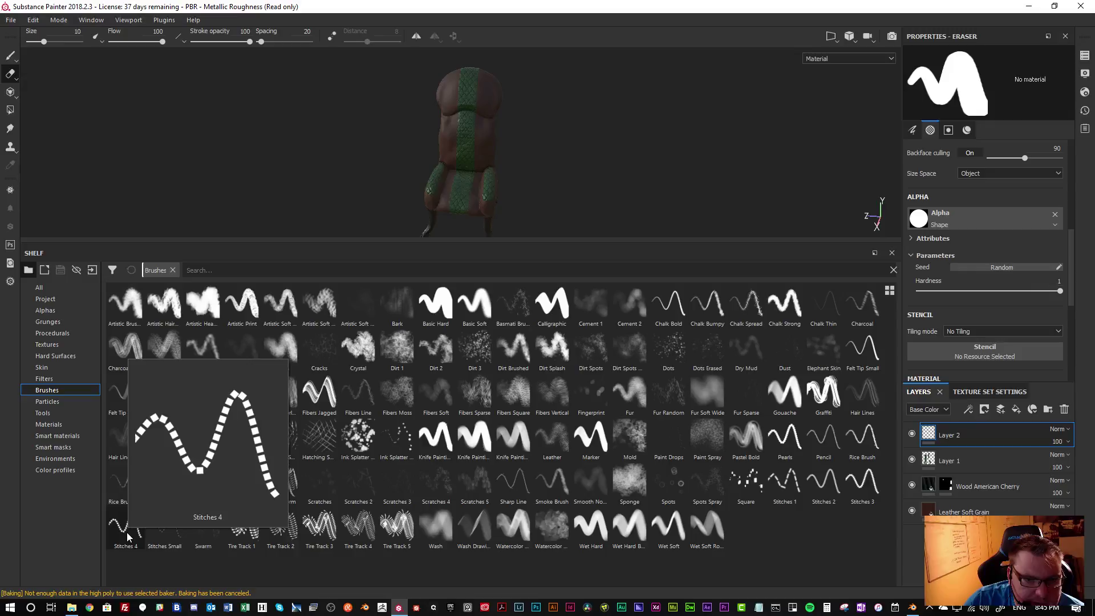
mouse_move(162, 534)
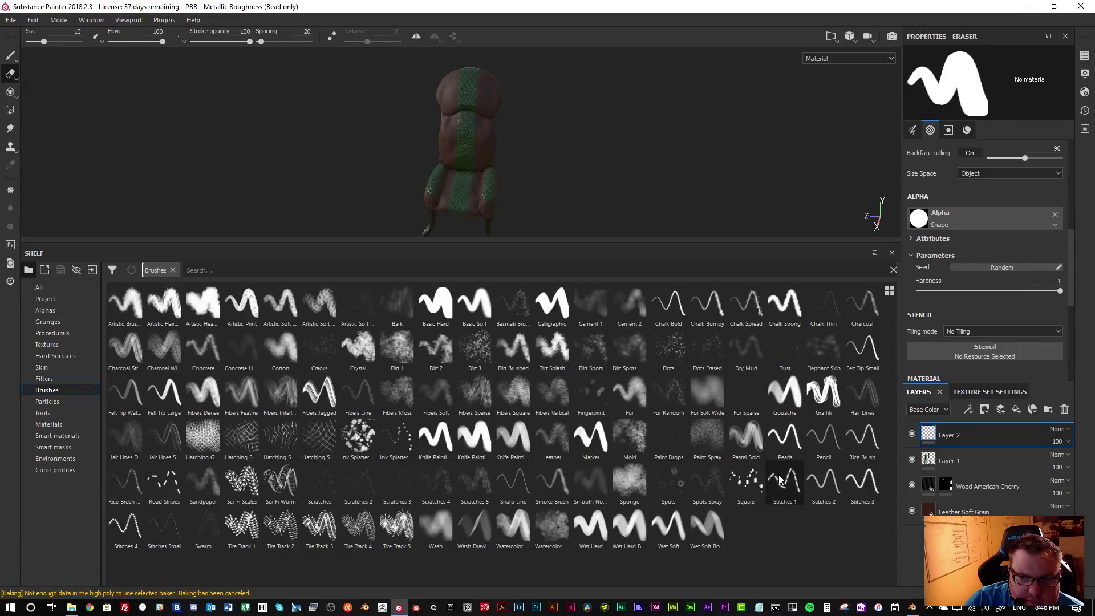
mouse_move(781, 479)
mouse_move(820, 481)
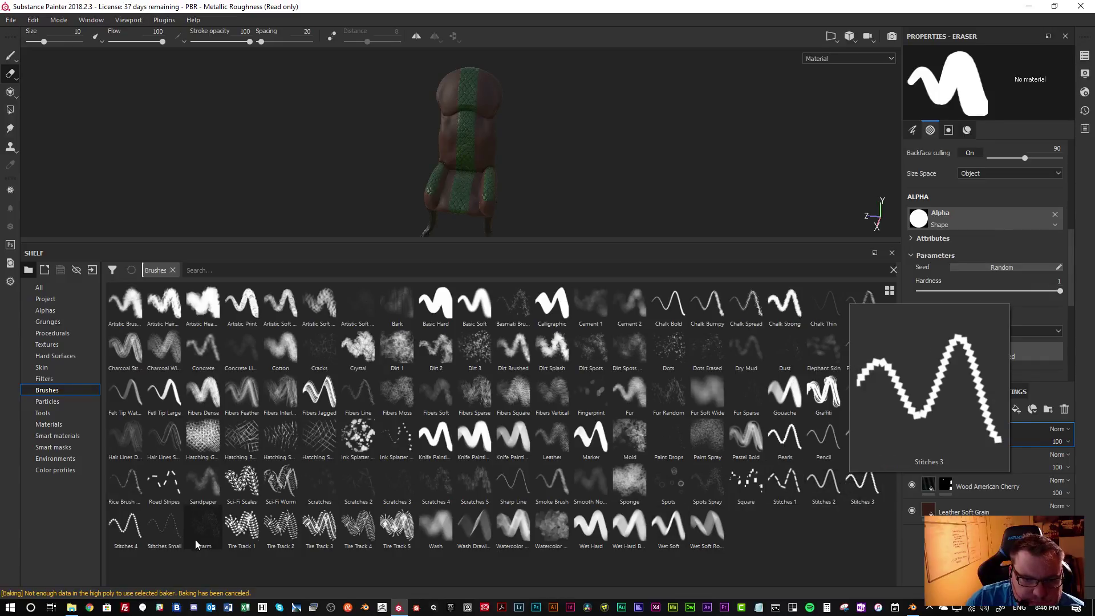
left_click(165, 532)
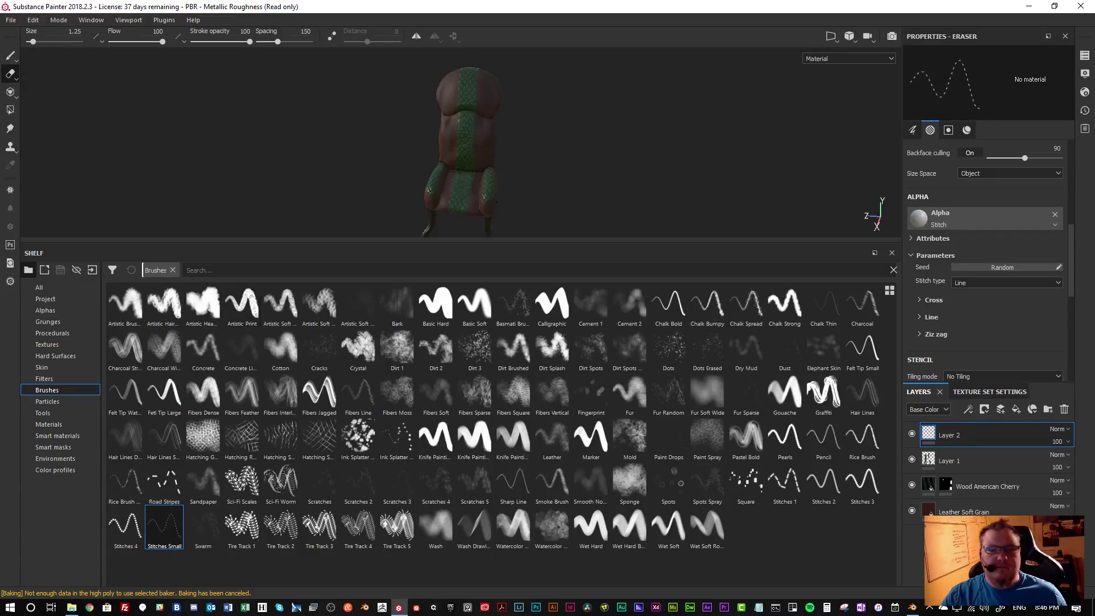
Shrink the shelf to enlarge the viewport and search the brush and material presets for cotton
left_click_drag(475, 244, 479, 429)
left_click(227, 454)
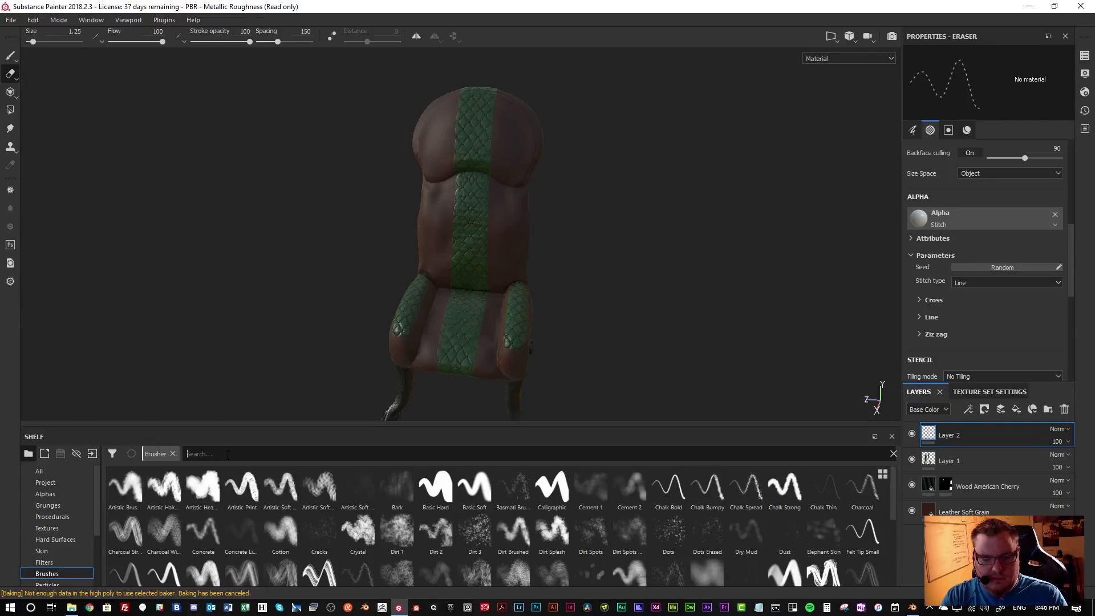
type("cotton")
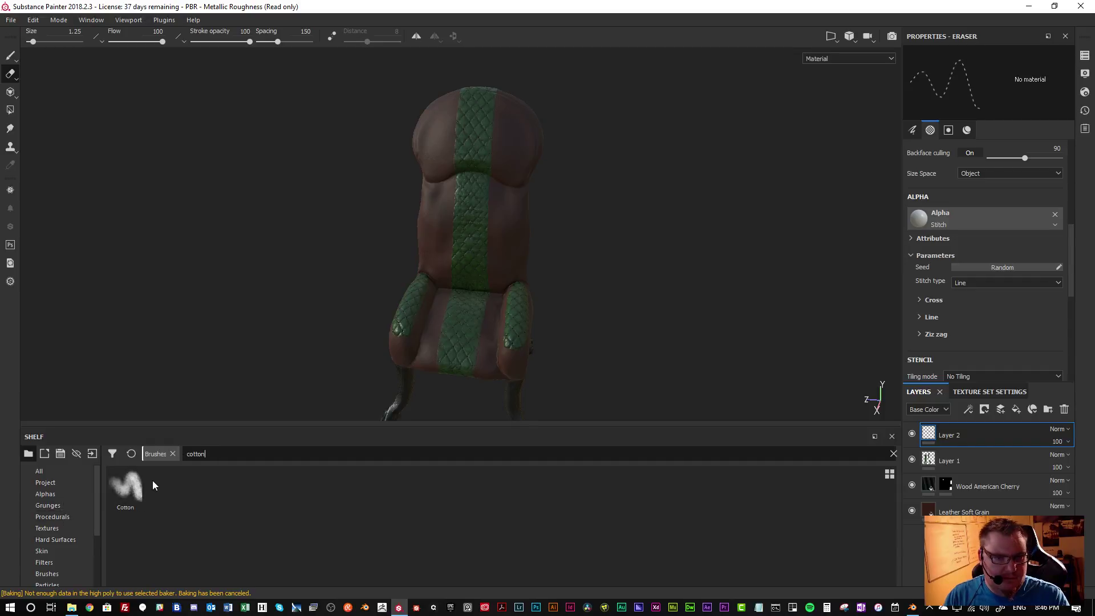
left_click(171, 453)
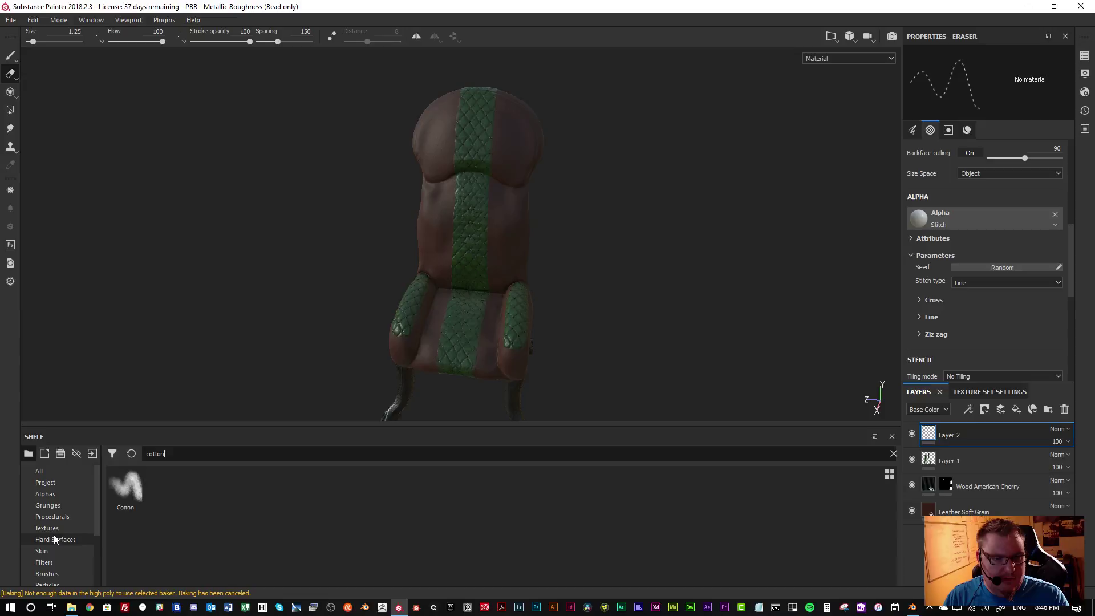
left_click(61, 516)
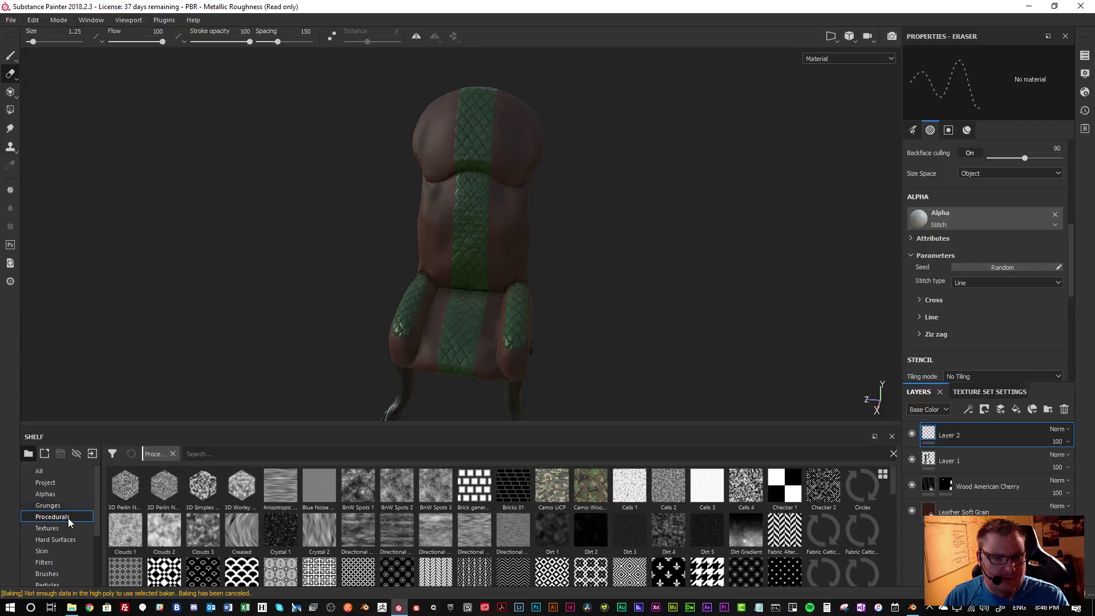
scroll(54, 569, "down", 2)
scroll(55, 568, "down", 1)
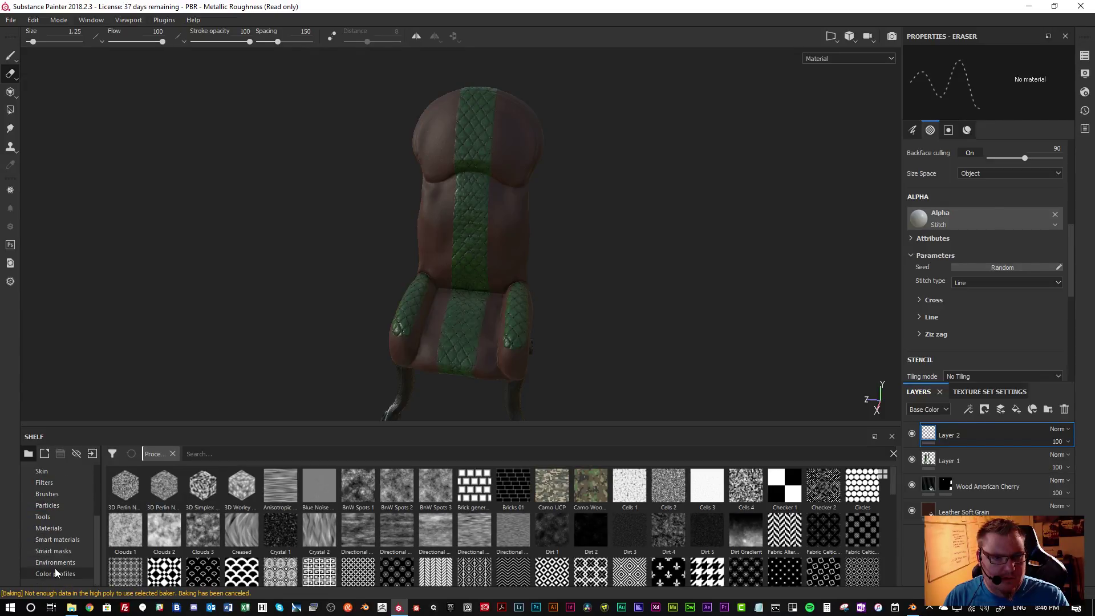
left_click(60, 528)
left_click(215, 454)
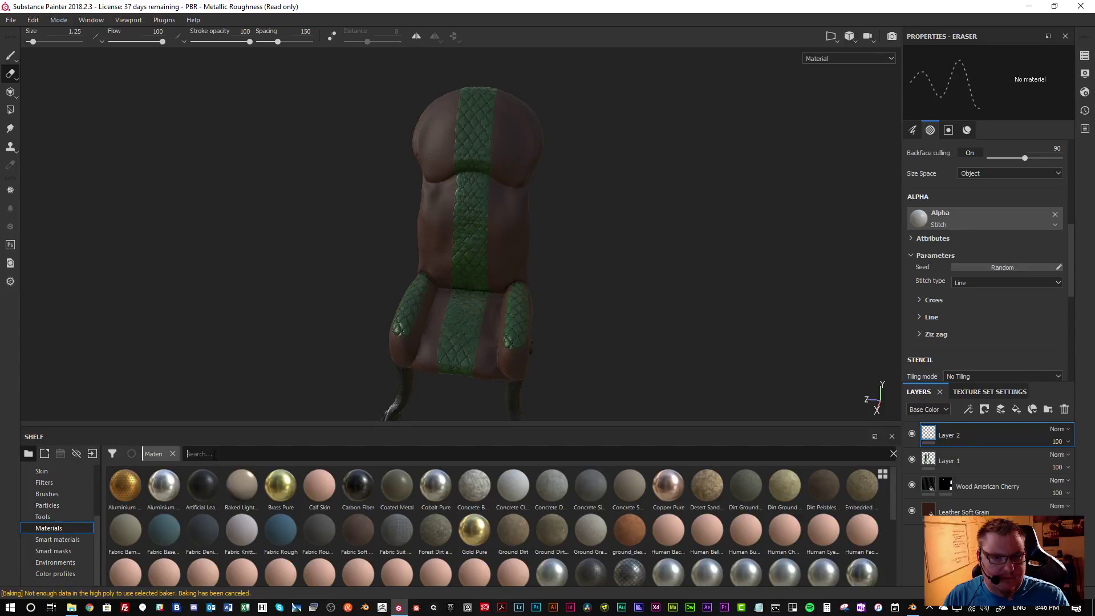
type("cotton")
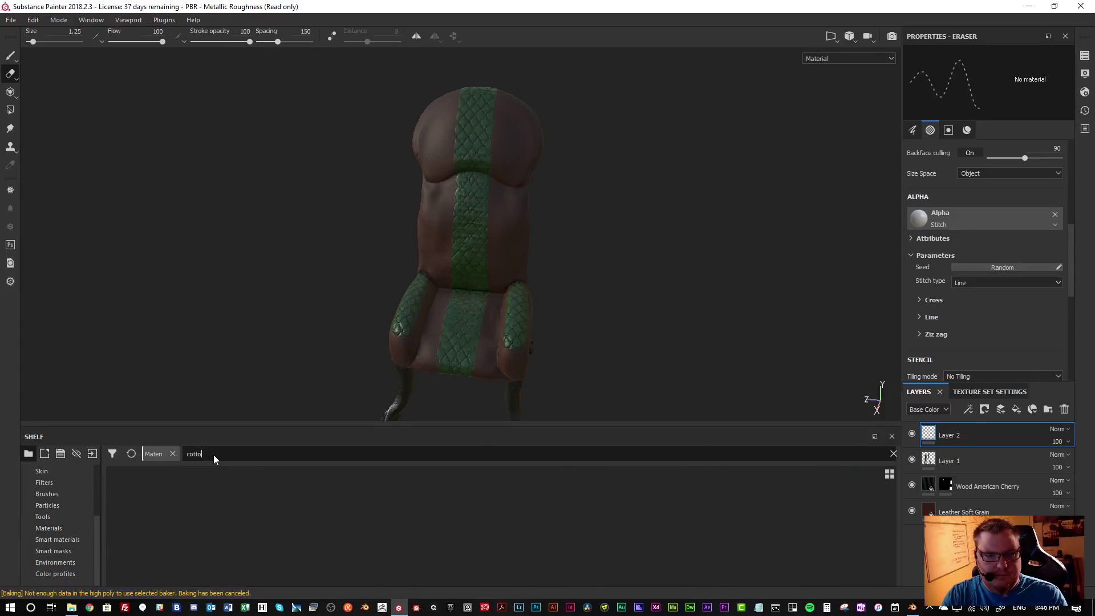
Clear the cotton search, try filtering the materials by "fib", and restore the full material list
key("BackSpace")
key("BackSpace")
key("BackSpace")
key("BackSpace")
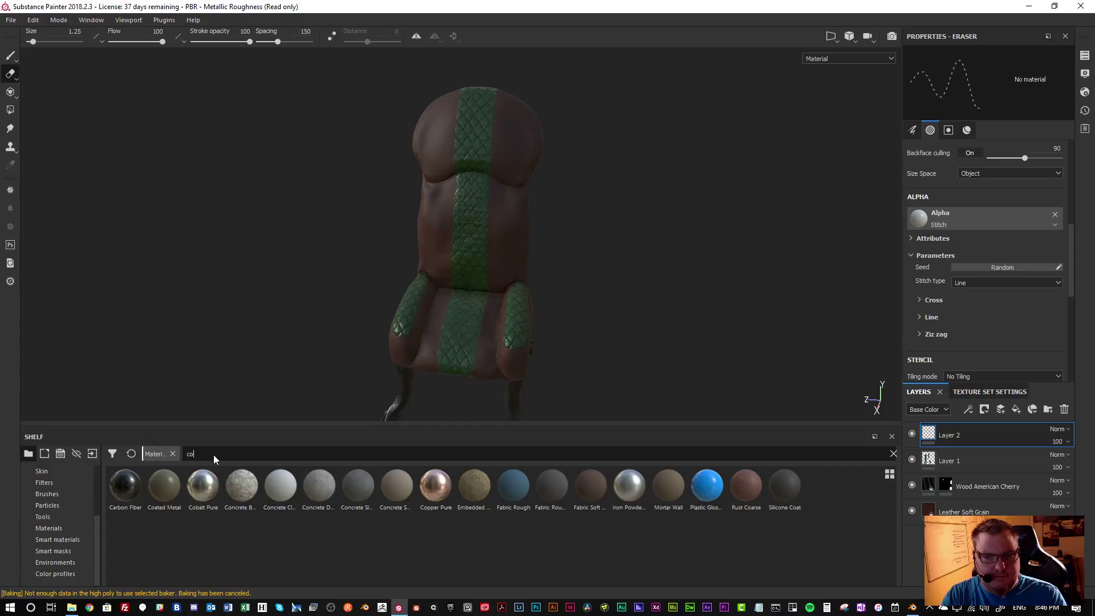
key("BackSpace")
key("BackSpace")
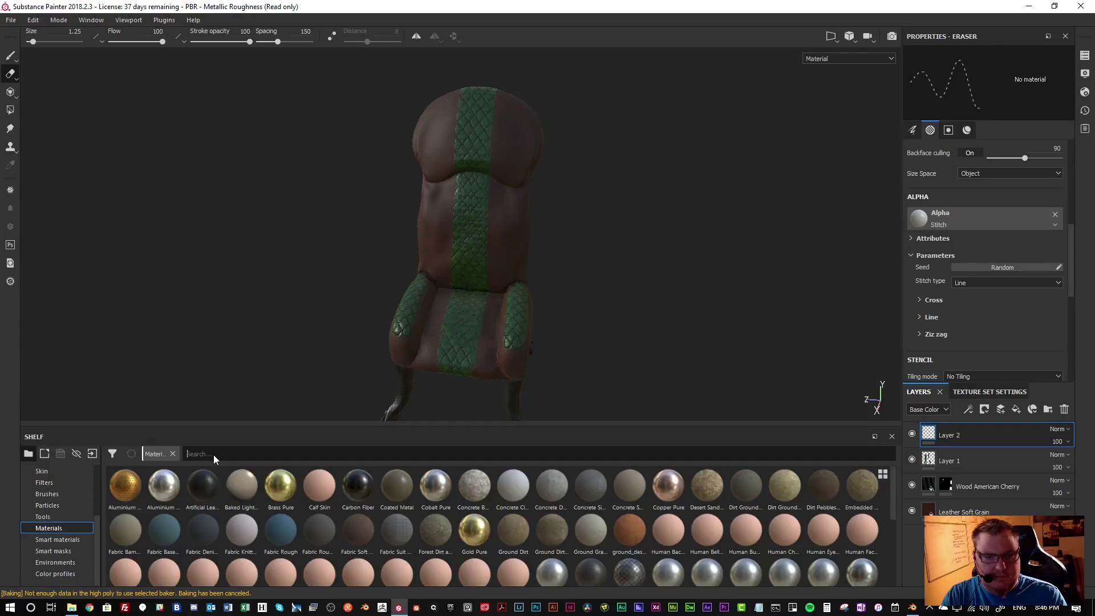
type("fib")
key("BackSpace")
key("BackSpace")
key("BackSpace")
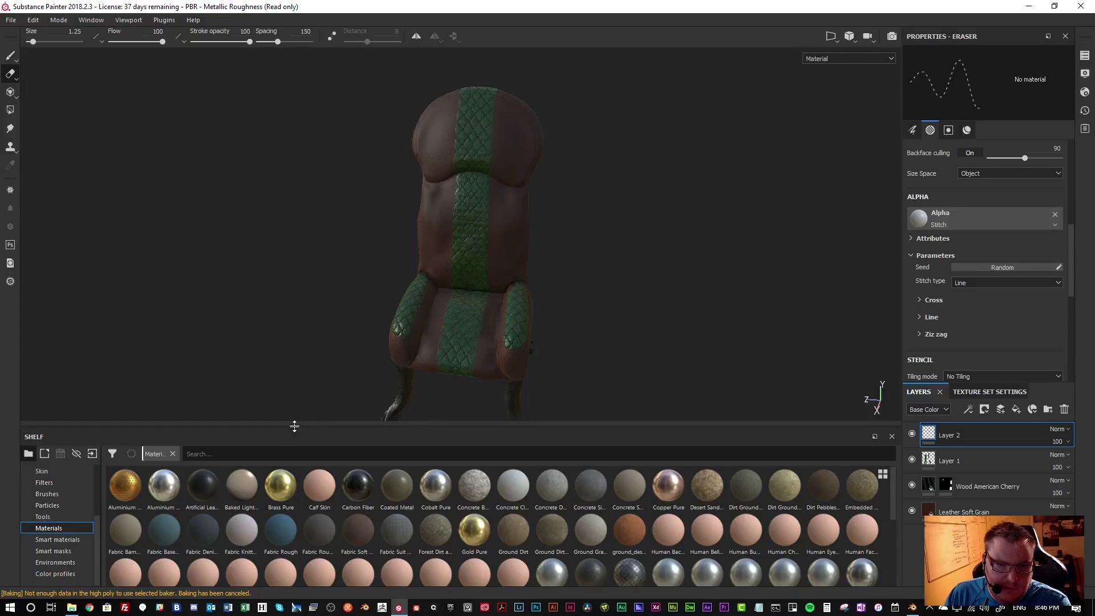
Enlarge the shelf and compare the material previews, including the fabrics, to find a suitable thread material
left_click_drag(294, 427, 295, 357)
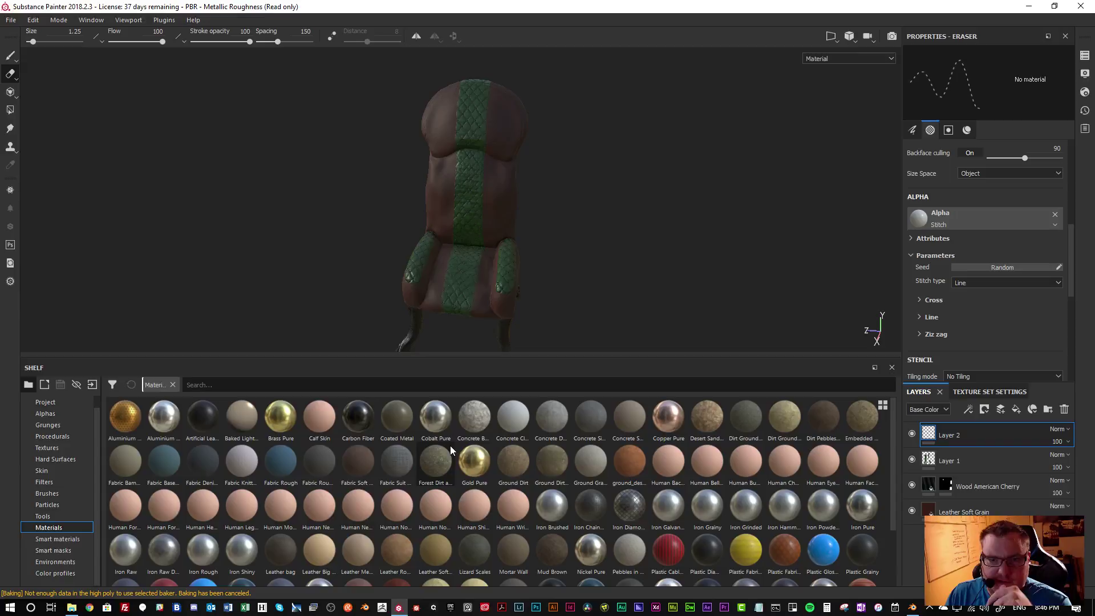
mouse_move(655, 449)
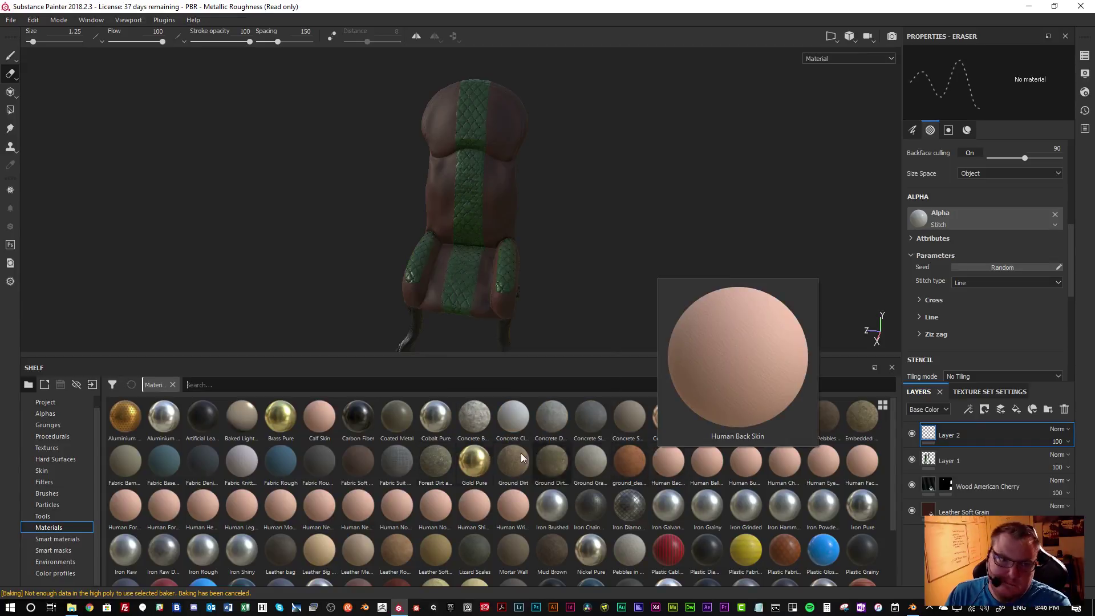
mouse_move(429, 460)
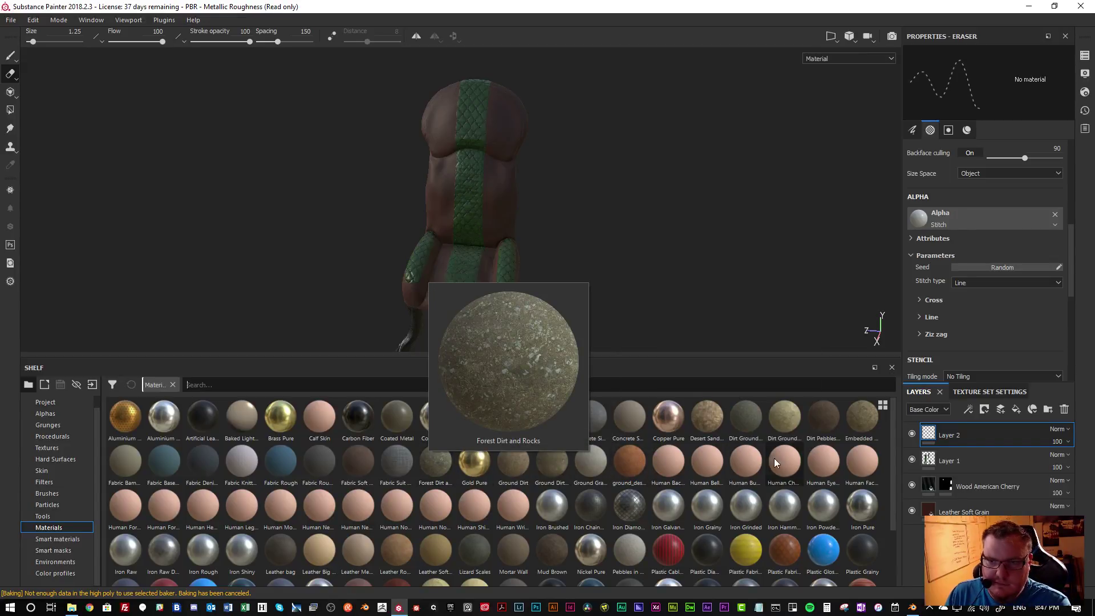
mouse_move(743, 419)
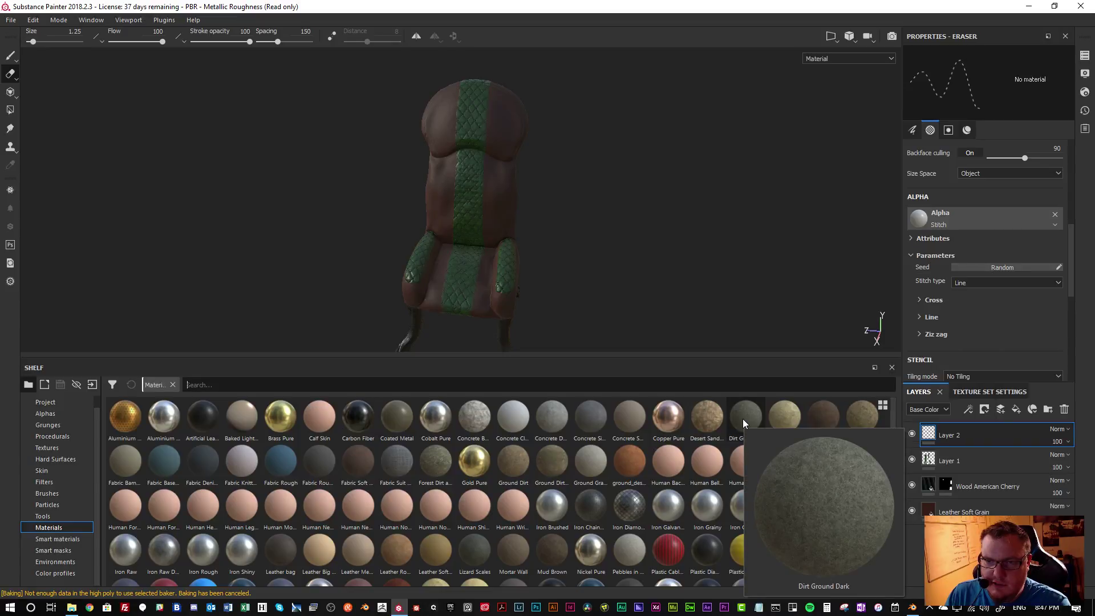
mouse_move(416, 422)
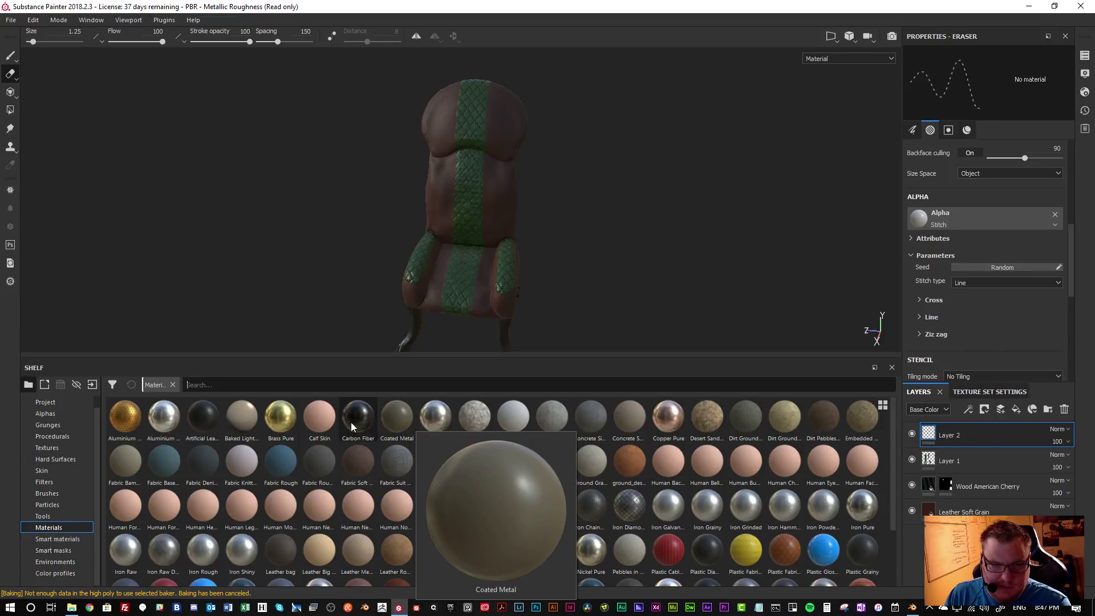
mouse_move(331, 425)
mouse_move(283, 423)
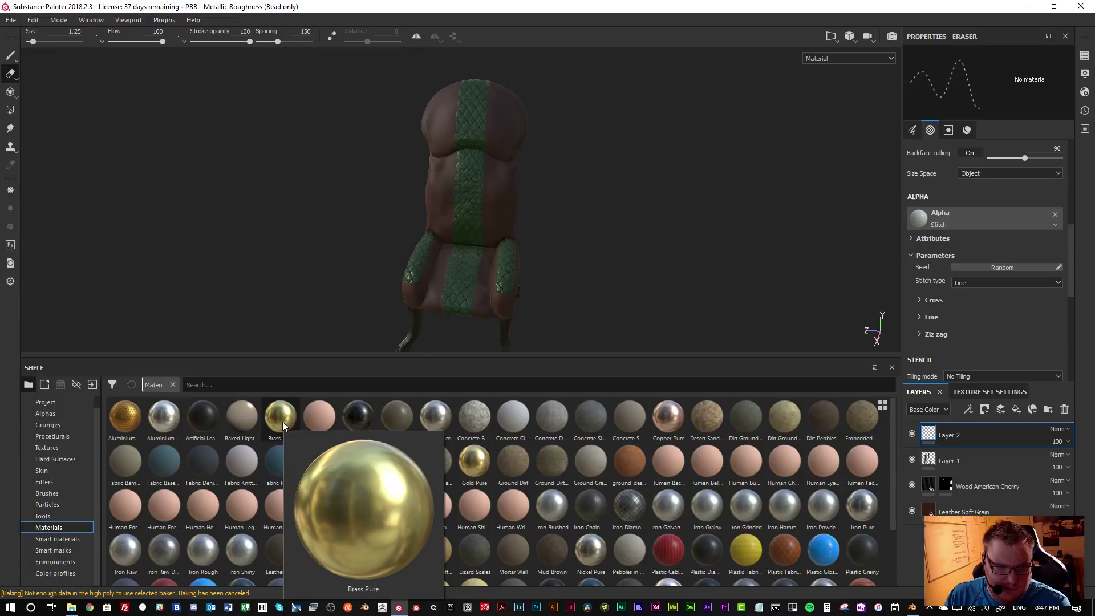
mouse_move(697, 420)
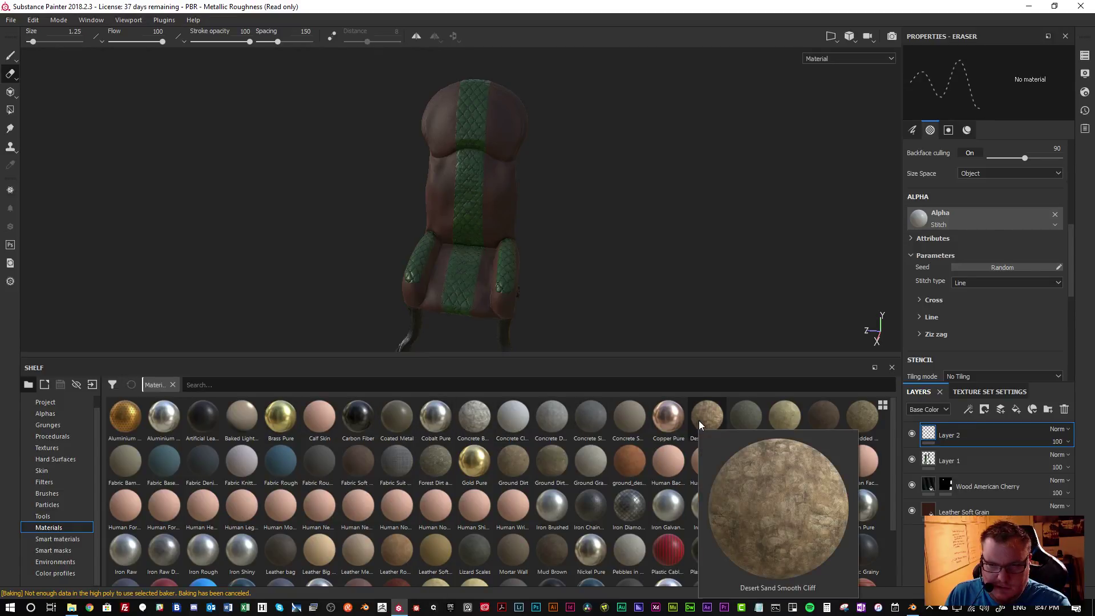
mouse_move(780, 422)
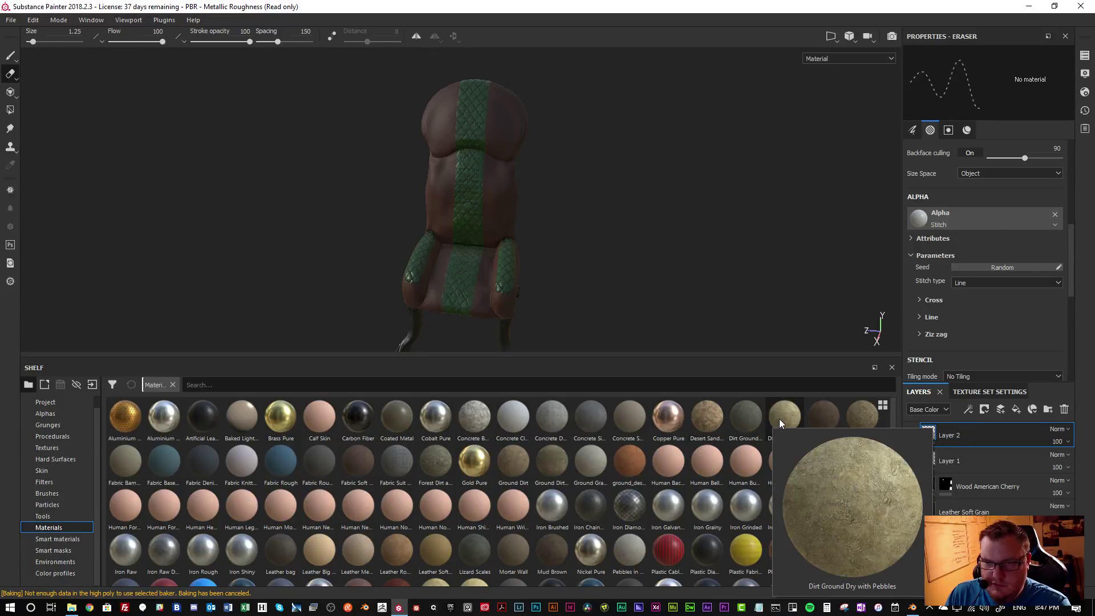
mouse_move(854, 417)
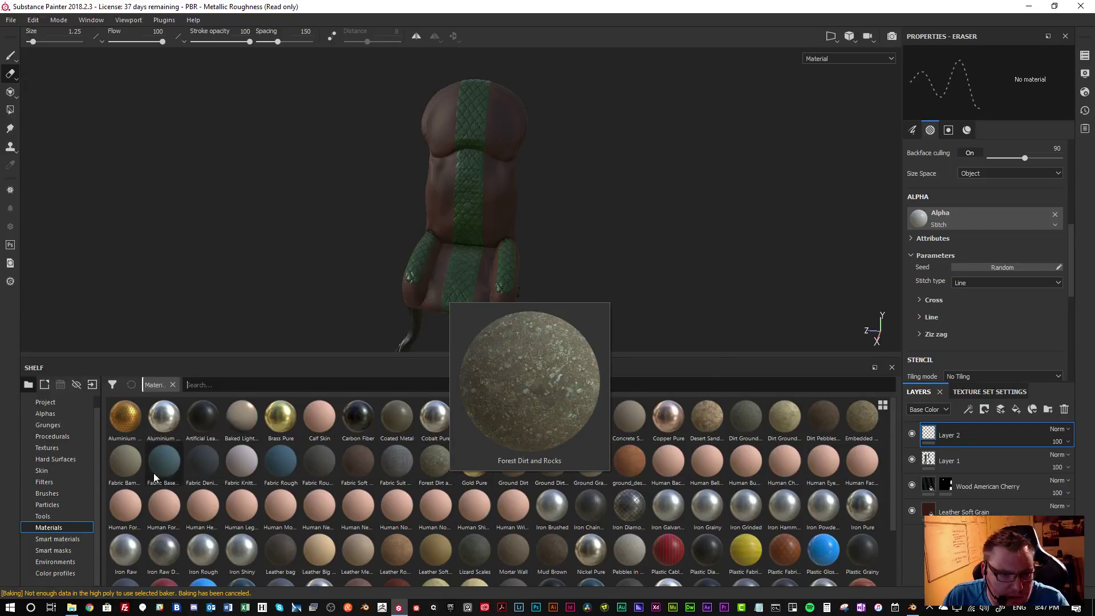
mouse_move(140, 473)
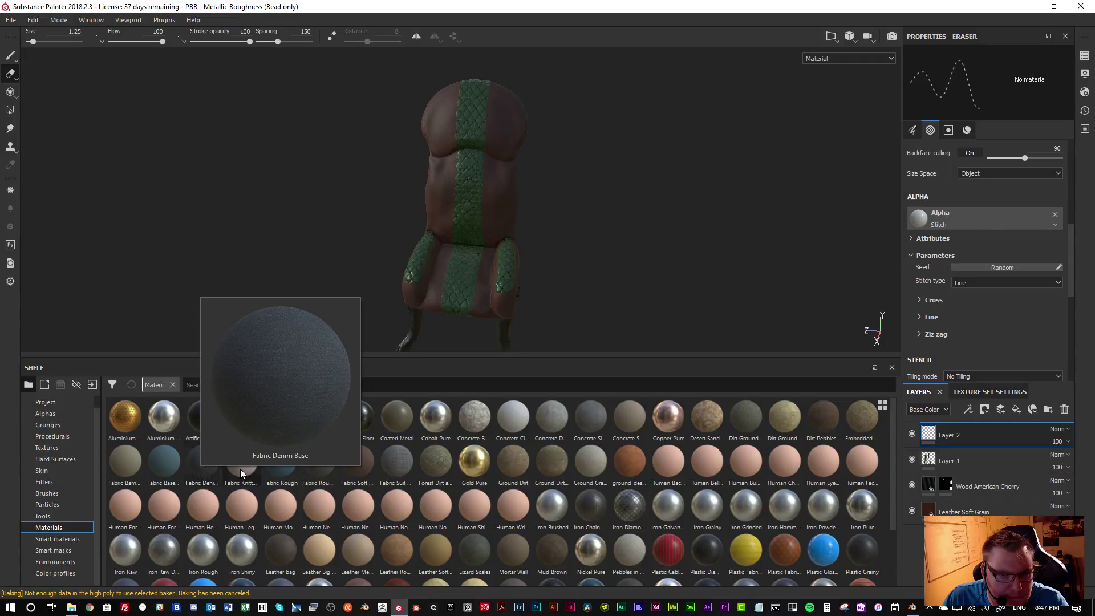
mouse_move(273, 467)
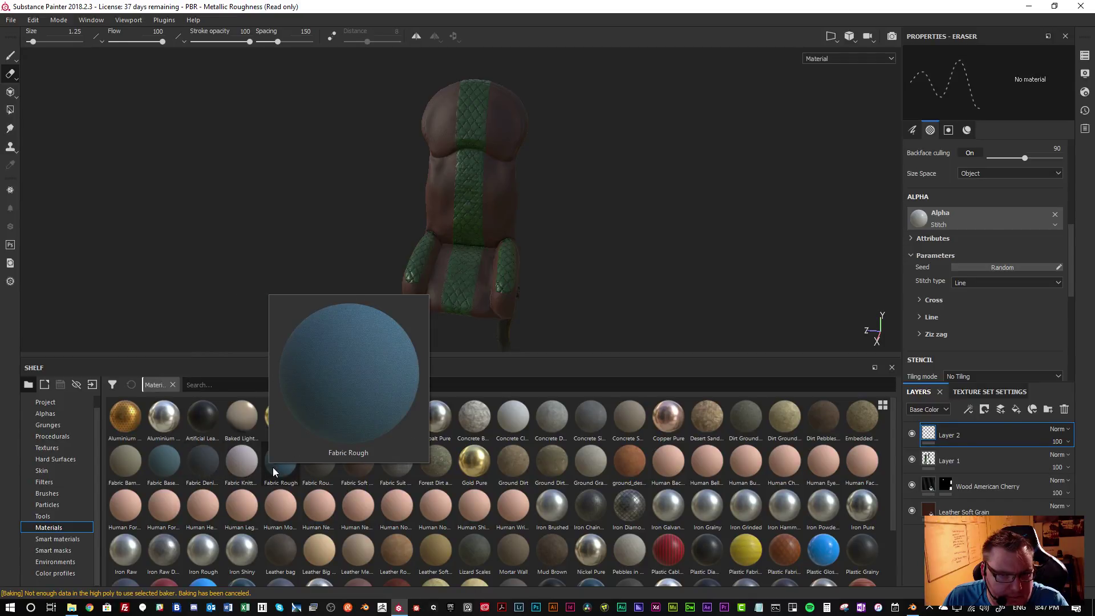
mouse_move(308, 467)
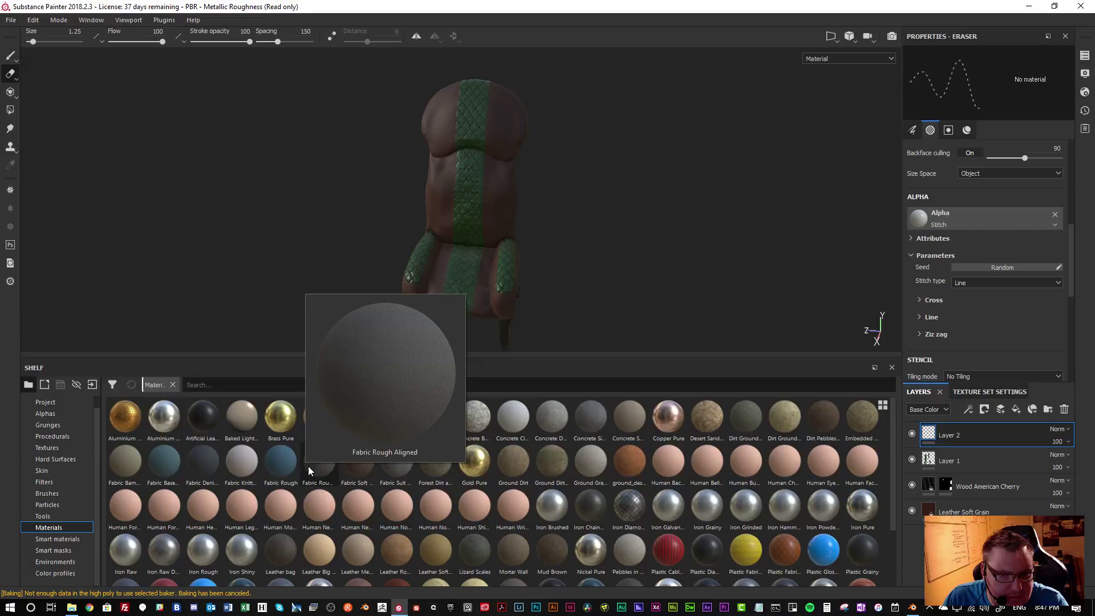
mouse_move(345, 464)
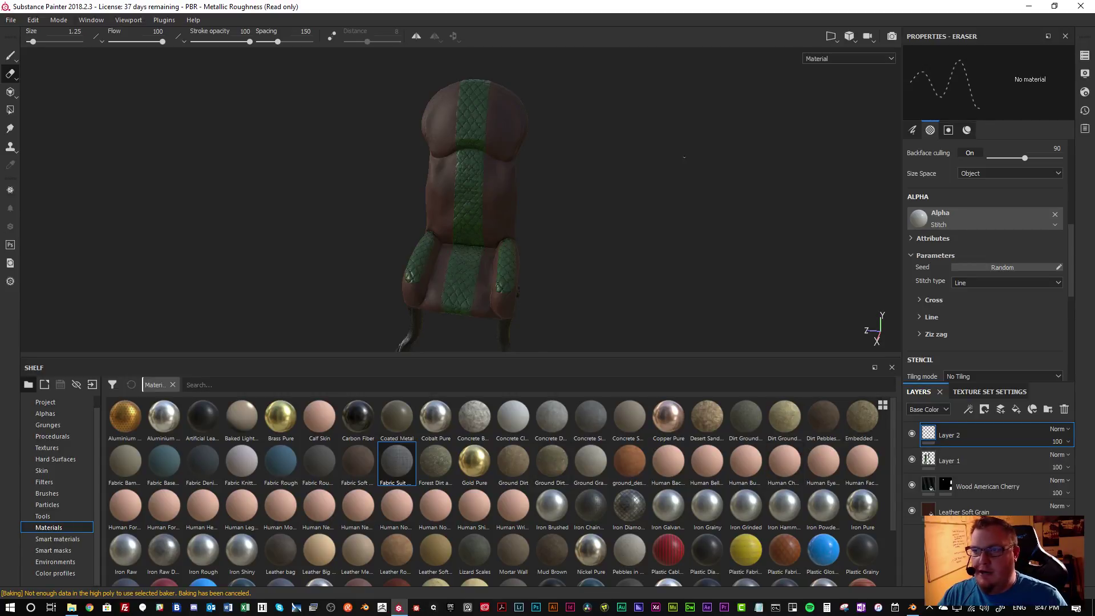
Examine the eraser's Stitch alpha attributes, its Cross, Line and Zig zag parameters, and the brush jitter and alignment settings
scroll(969, 312, "down", 2)
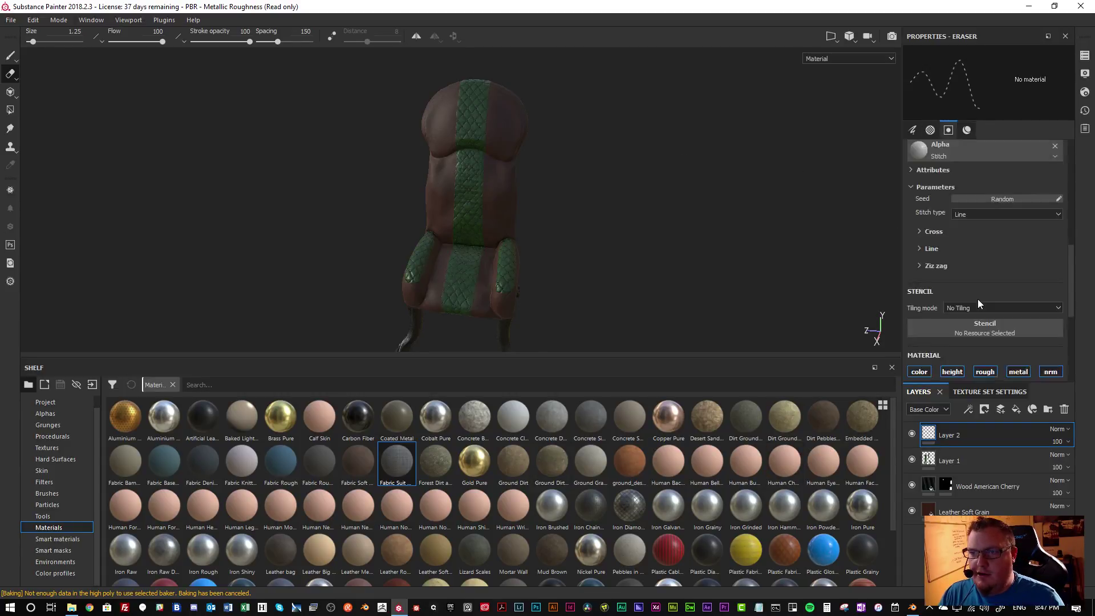
left_click(919, 231)
left_click(919, 231)
left_click(920, 248)
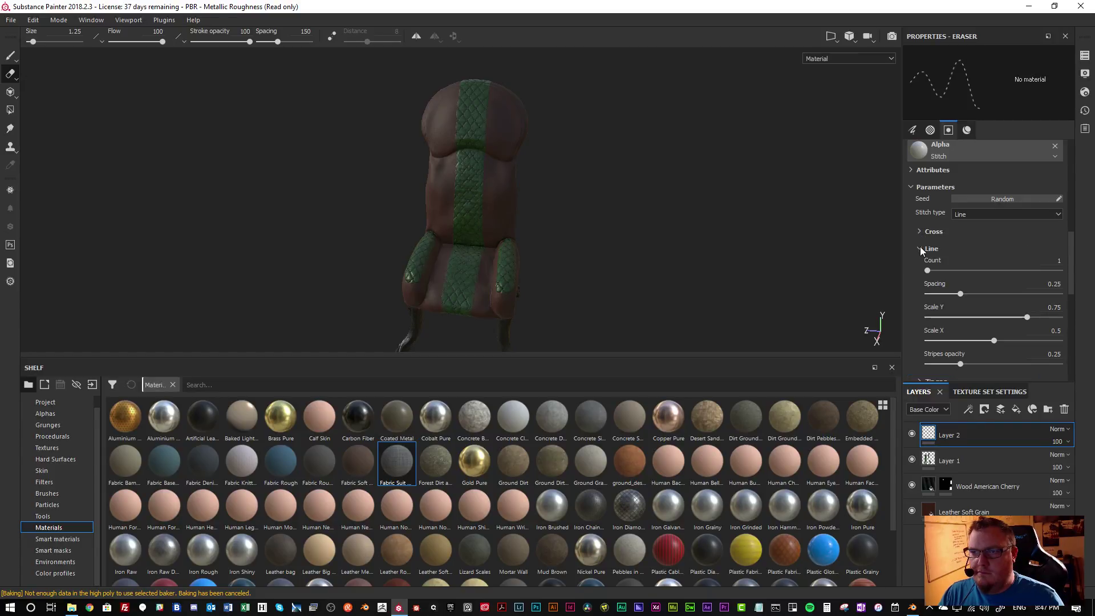
scroll(919, 246, "down", 3)
left_click(920, 279)
scroll(924, 280, "down", 2)
scroll(923, 276, "up", 8)
scroll(924, 283, "down", 3)
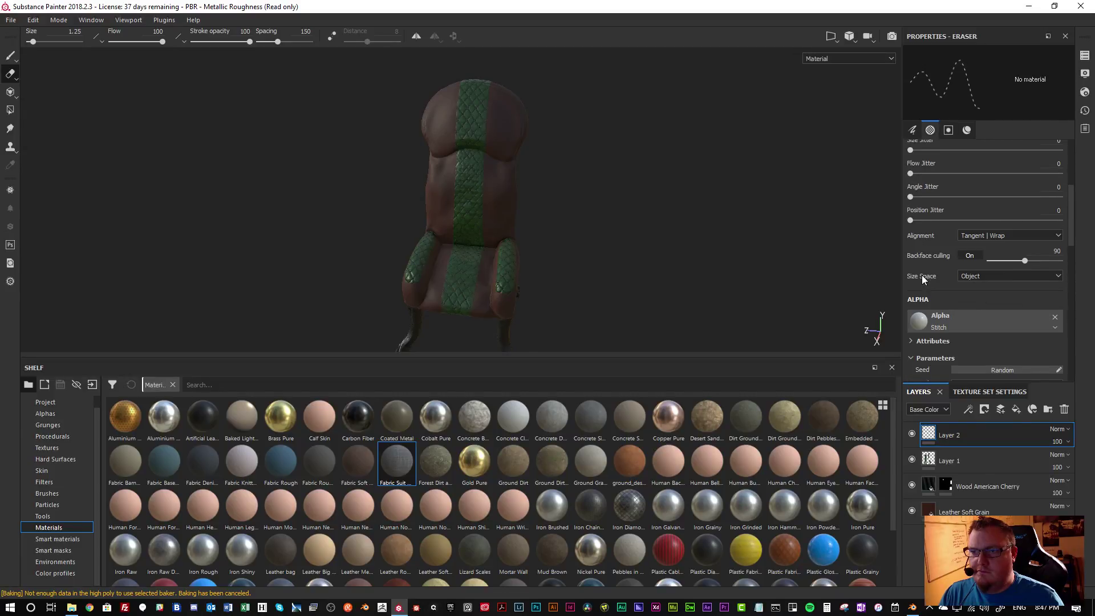
left_click(918, 308)
scroll(929, 294, "down", 3)
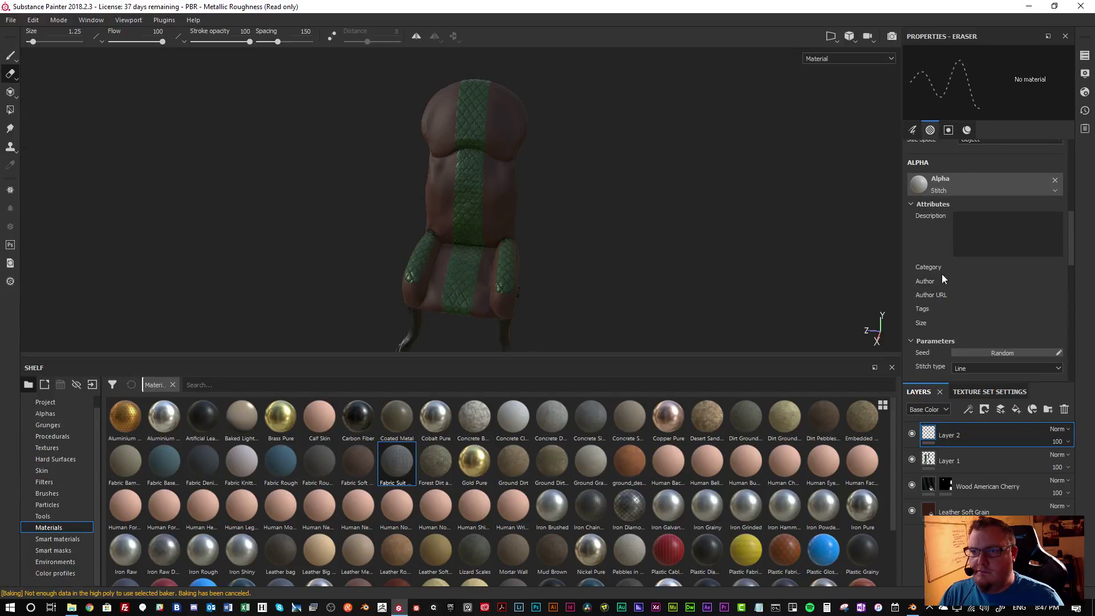
left_click(921, 205)
scroll(921, 228, "down", 2)
scroll(922, 234, "up", 7)
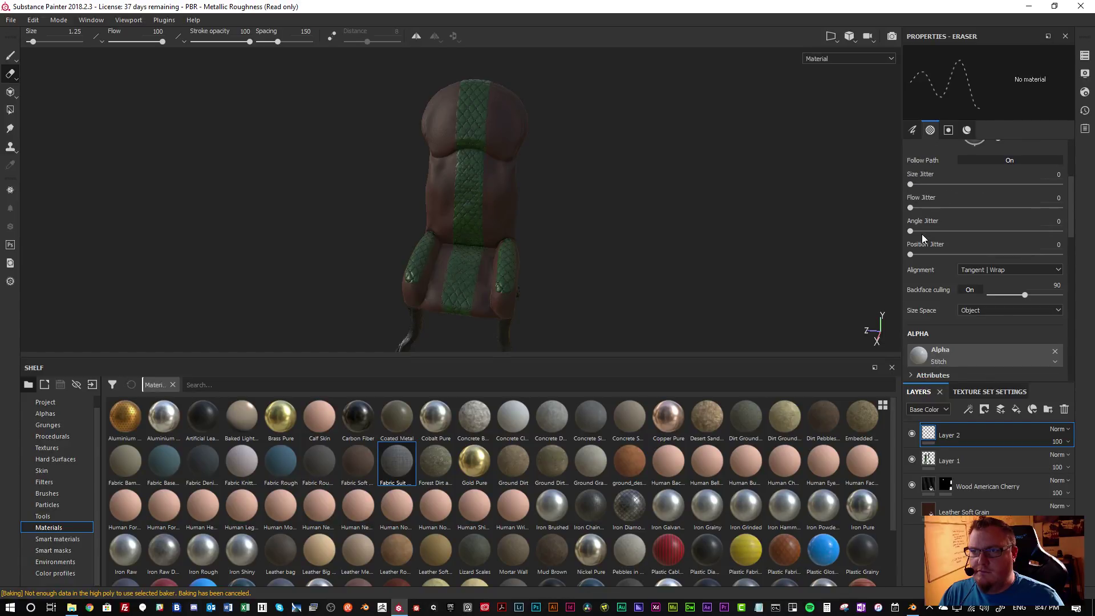
scroll(922, 234, "up", 3)
scroll(485, 197, "up", 8)
scroll(484, 197, "up", 4)
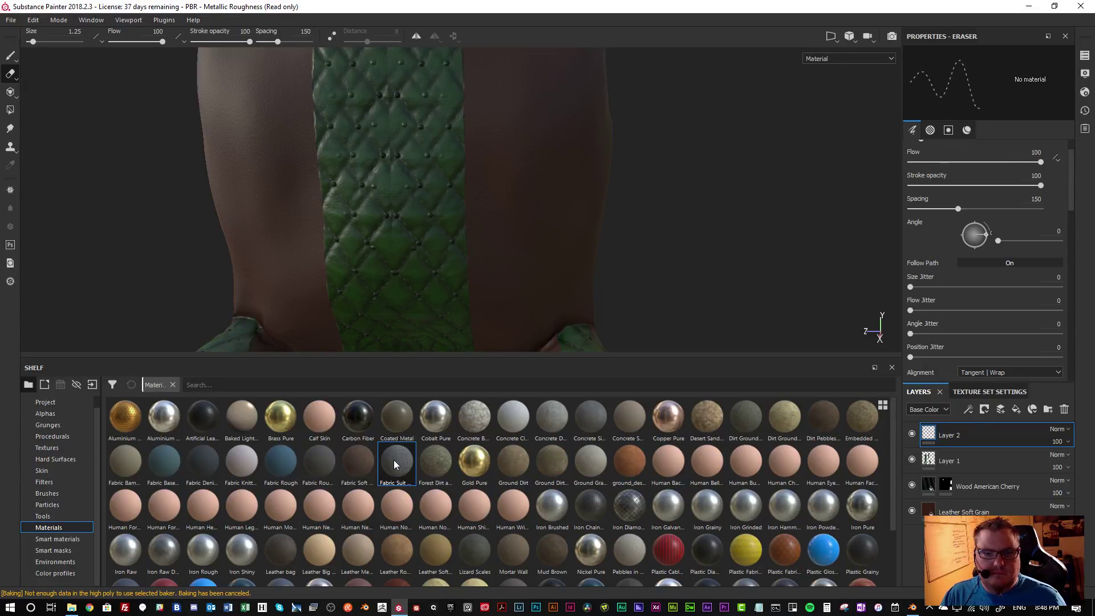
Try to assign the Fabric Suit Vintage material to the eraser and check its material channels
mouse_move(396, 460)
left_mouse_down()
mouse_move(605, 407)
mouse_move(1029, 86)
left_mouse_up()
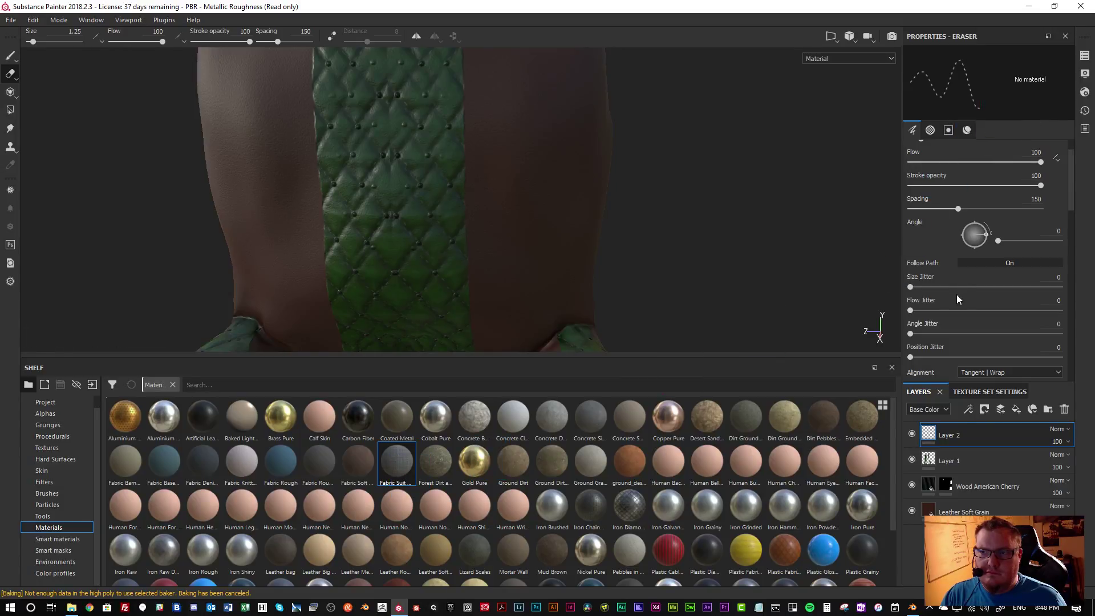
scroll(960, 273, "down", 10)
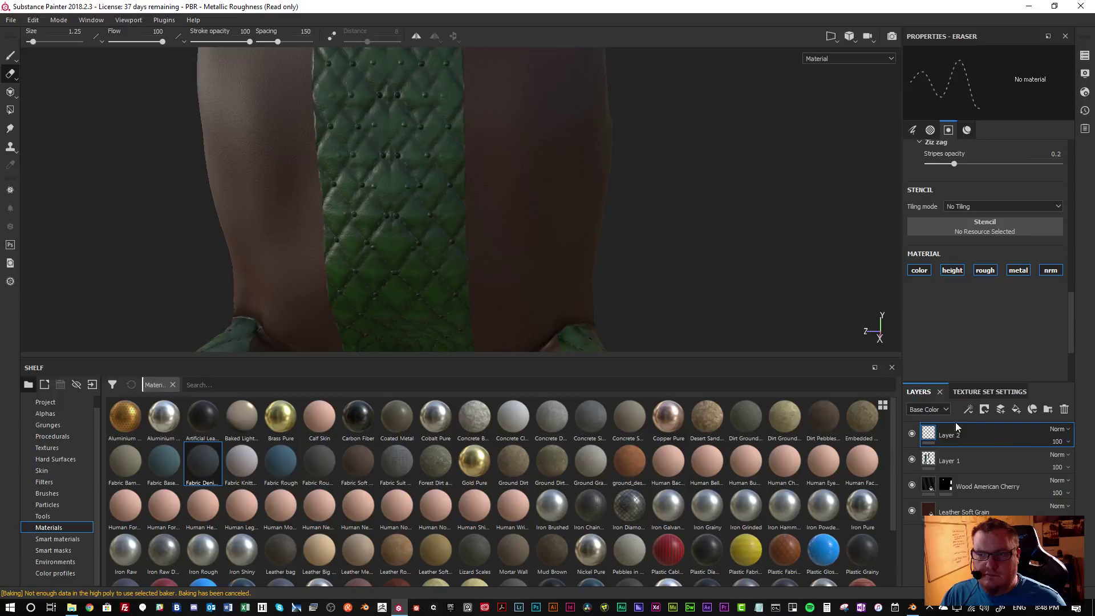
Delete Layer 2, add Fabric Suit Vintage as a fill layer above Layer 1, and set its scale to about 35
left_click(1064, 410)
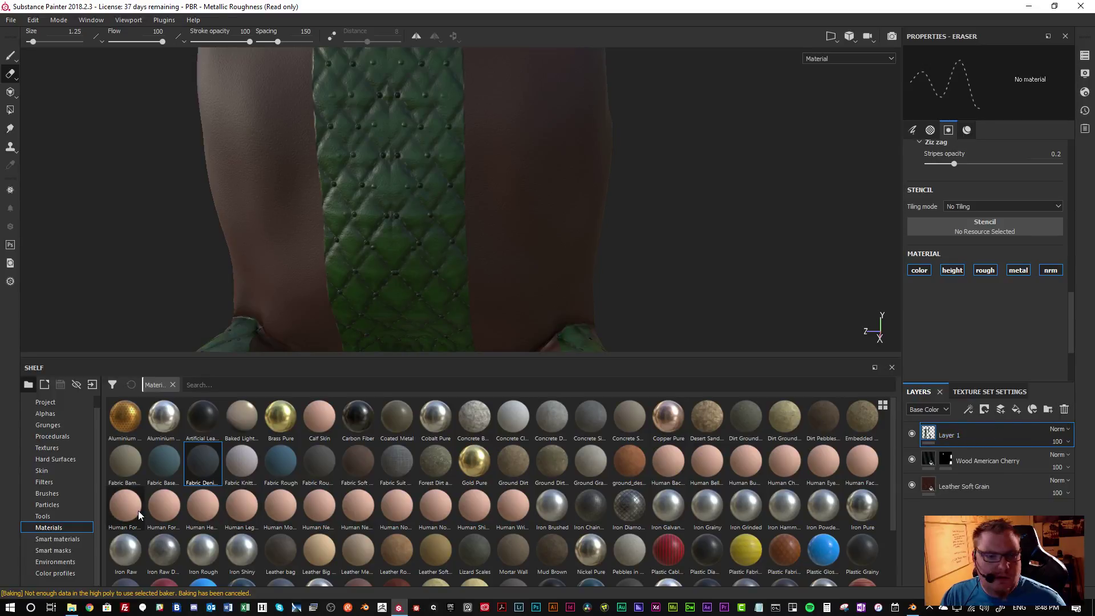
left_click_drag(402, 459, 974, 425)
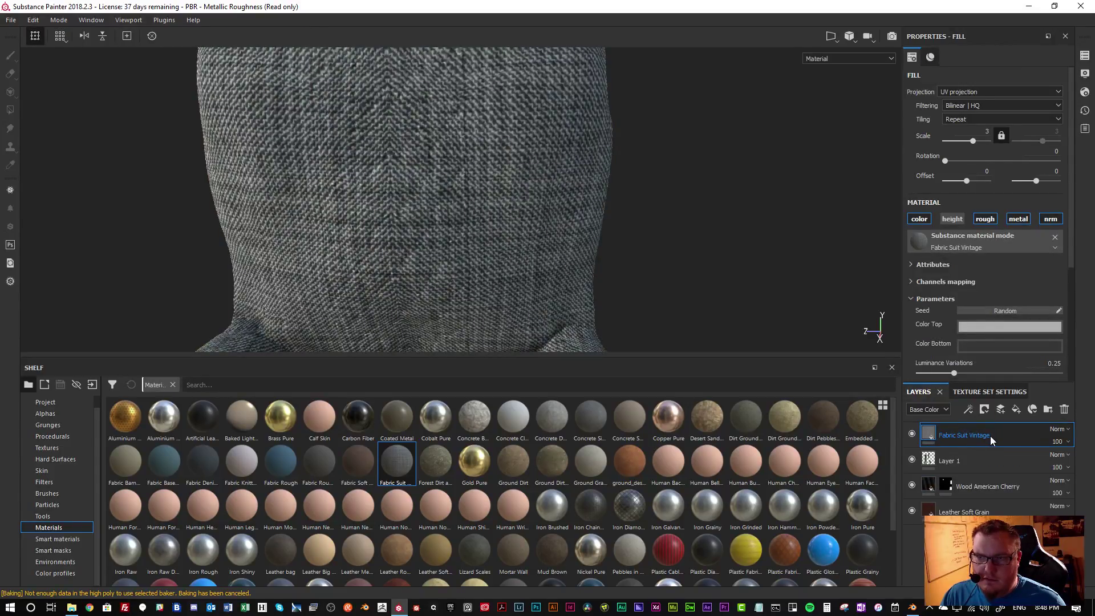
left_click_drag(972, 141, 979, 141)
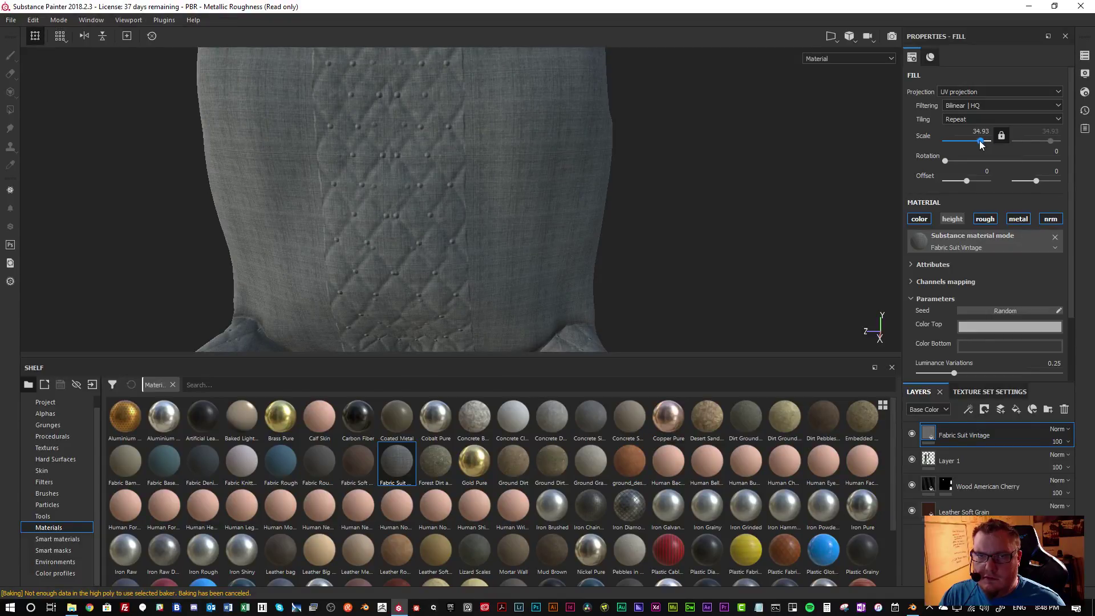
Add a black mask to the Fabric Suit Vintage layer and test the Stitches Small brush on the brown leather
right_click(1005, 436)
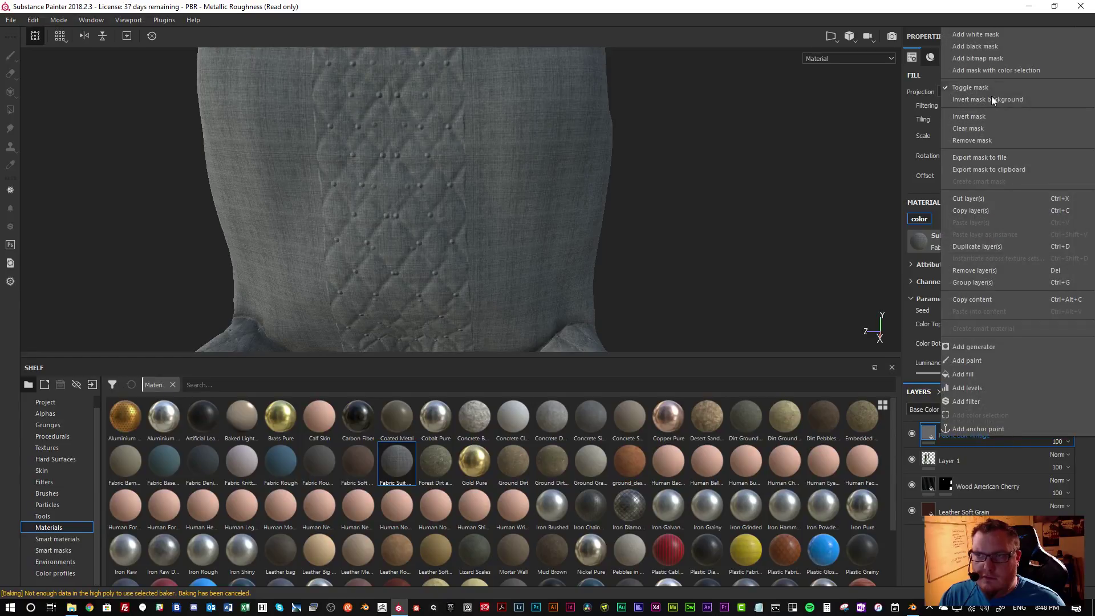
left_click(990, 46)
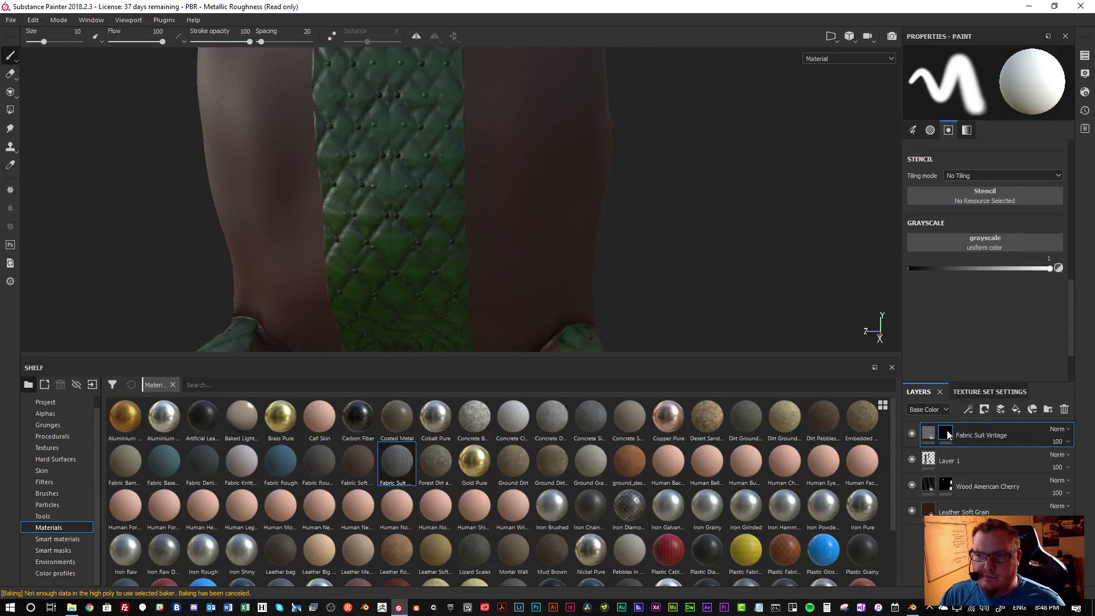
left_click(46, 493)
scroll(172, 562, "down", 2)
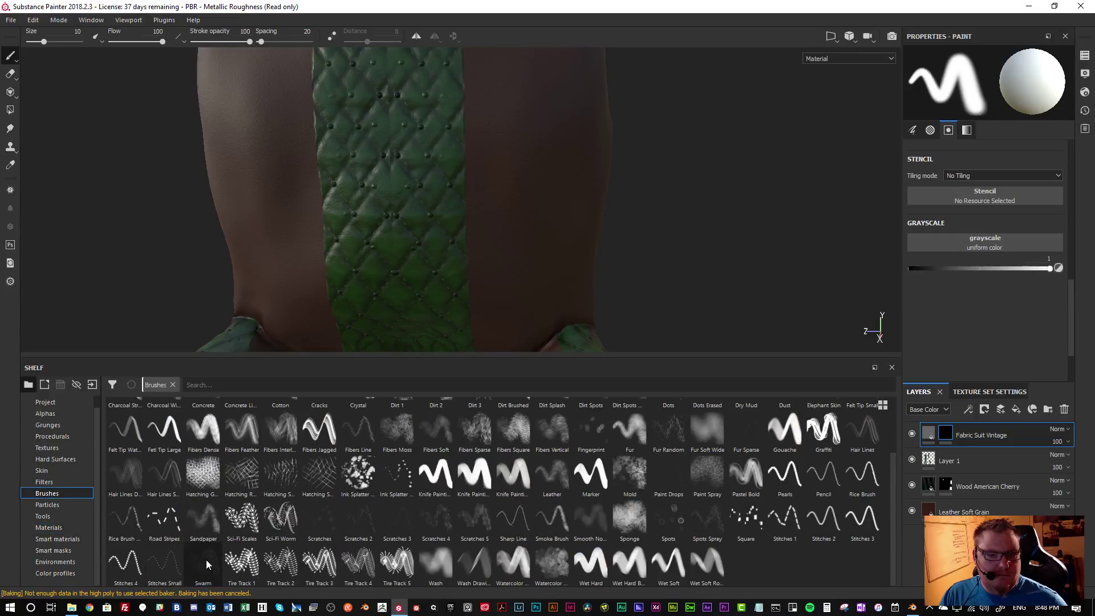
left_click(170, 564)
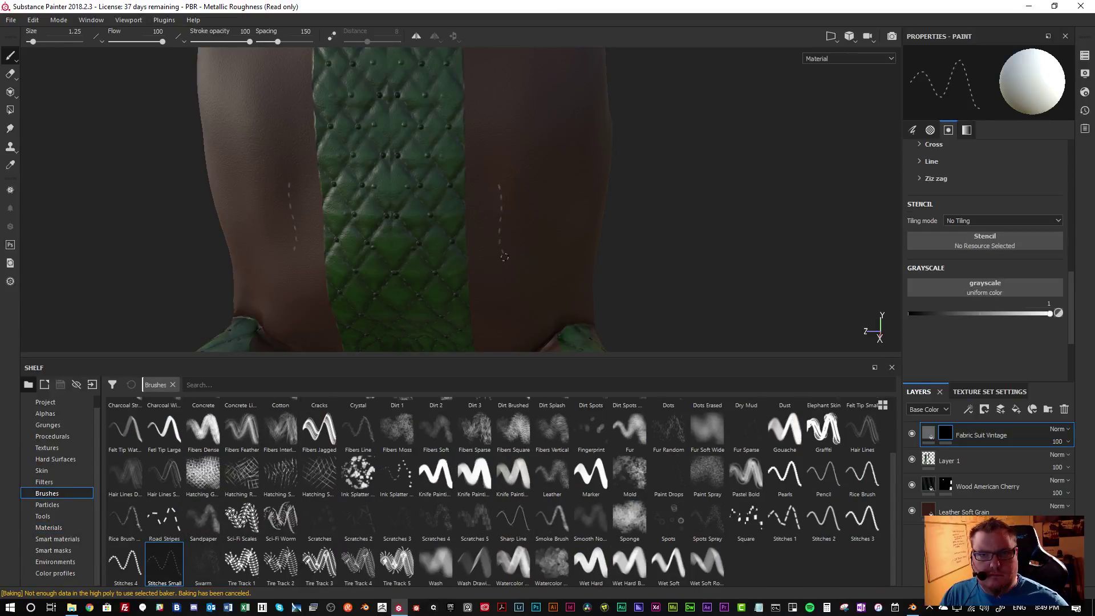
key("ctrl+z")
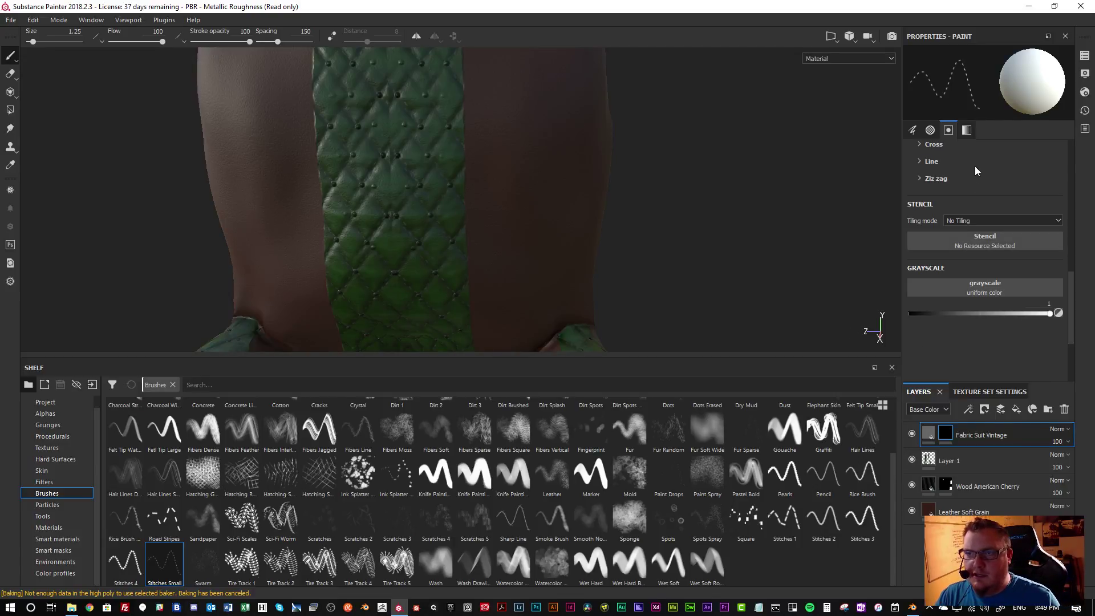
Examine the stitch brush's alpha, stencil and grayscale settings for a way to color the stitches
scroll(976, 171, "up", 5)
left_click(967, 130)
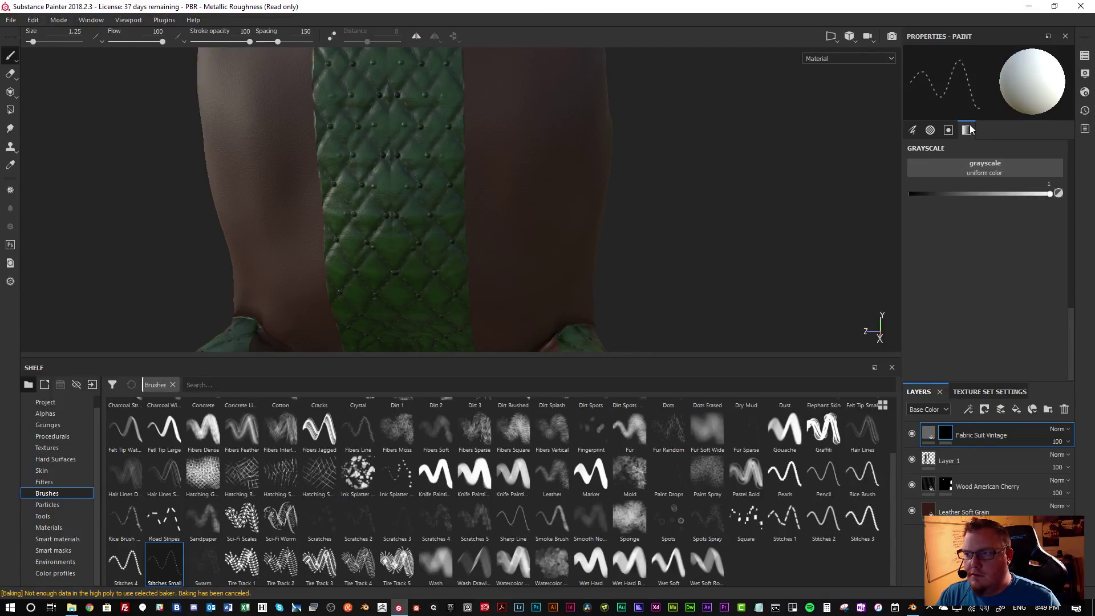
scroll(971, 257, "up", 5)
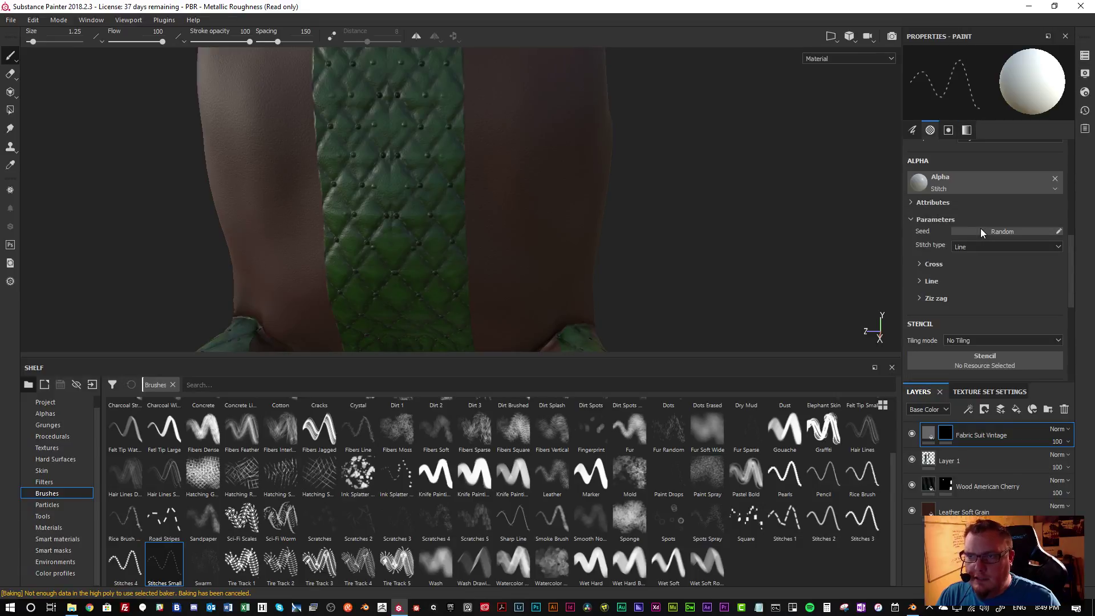
scroll(981, 229, "down", 4)
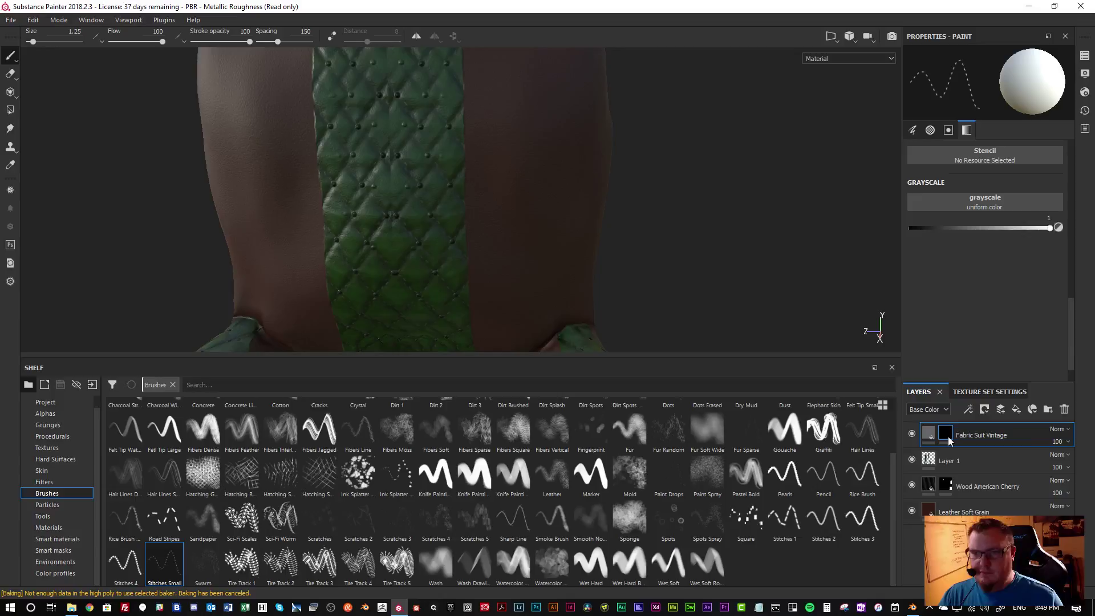
mouse_move(949, 441)
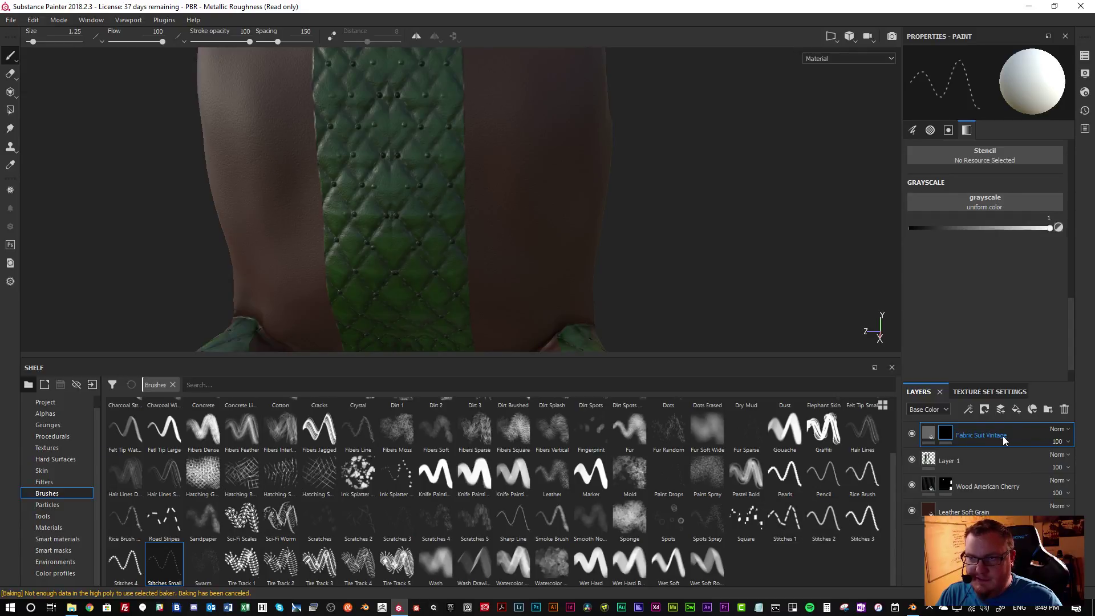
right_click(1023, 435)
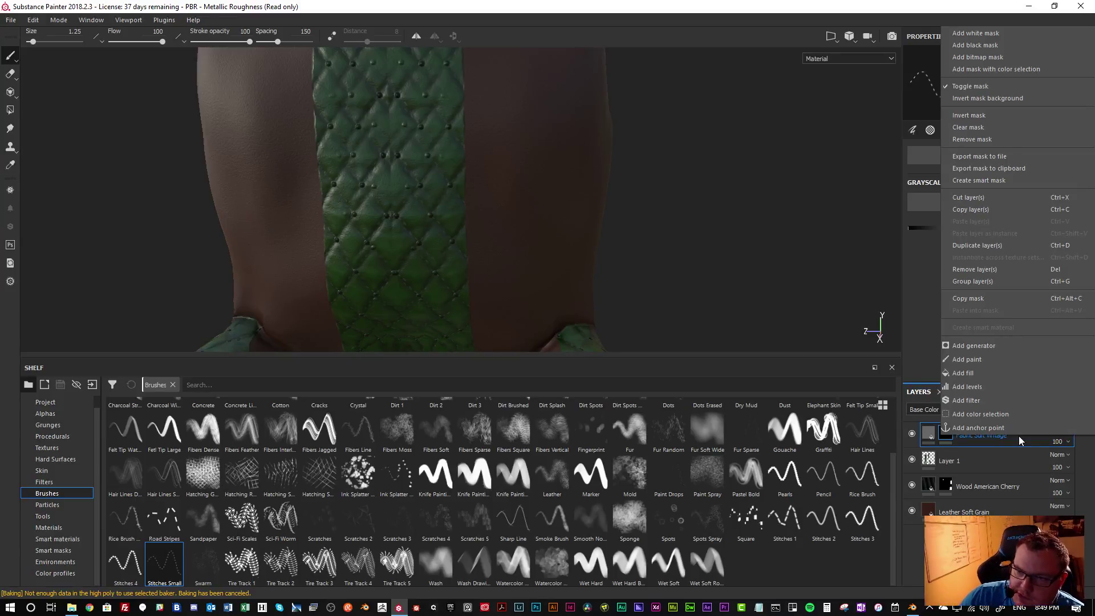
left_click(981, 372)
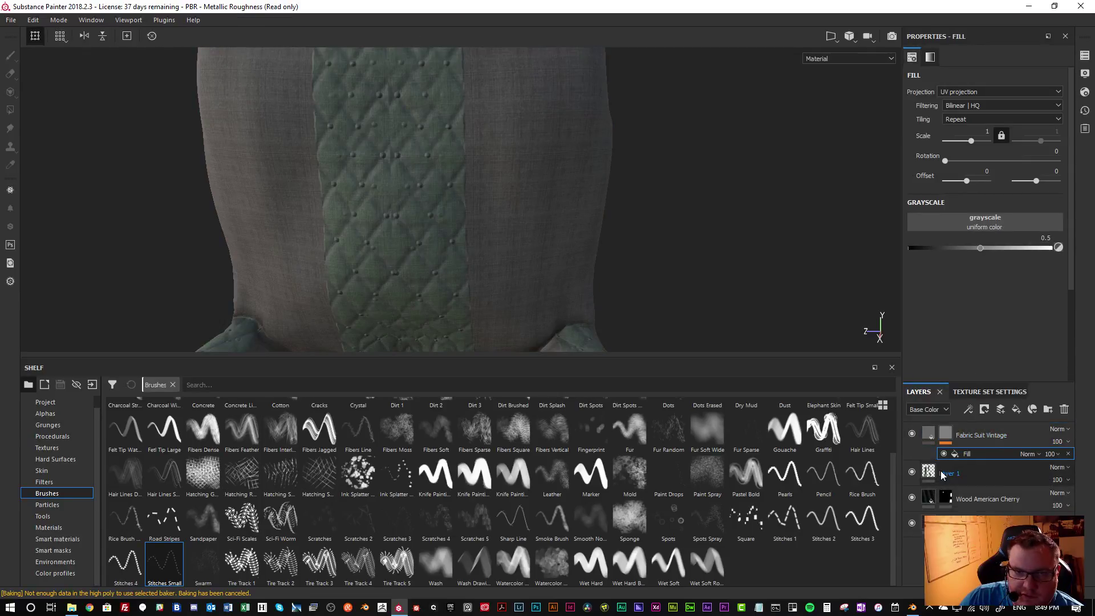
left_click(1069, 454)
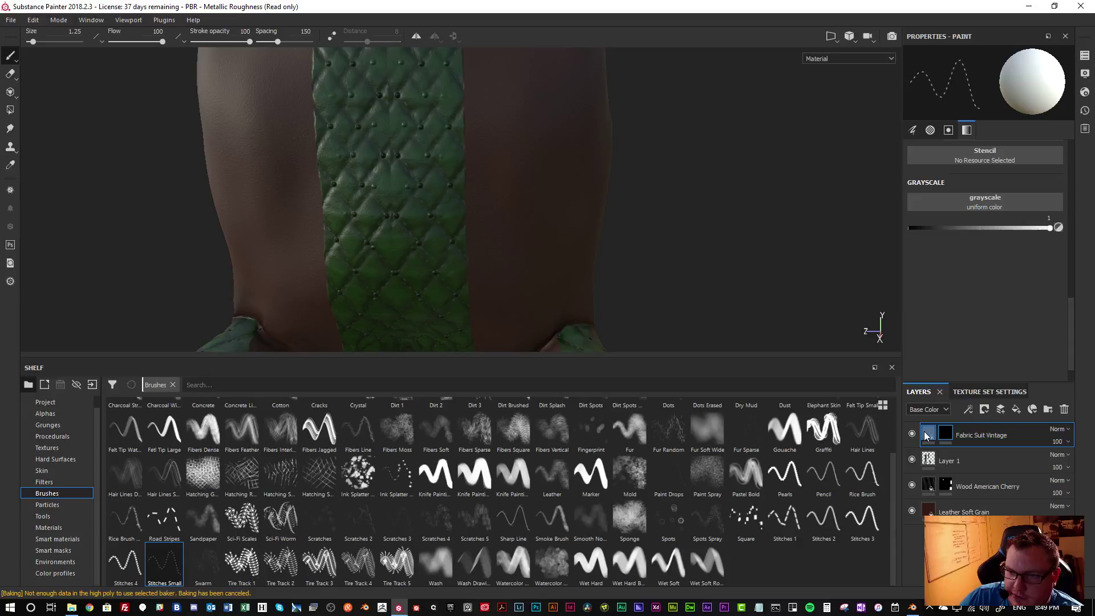
Add a fill effect to the Fabric Suit Vintage layer's content and set its base color to bright red
left_click(936, 443)
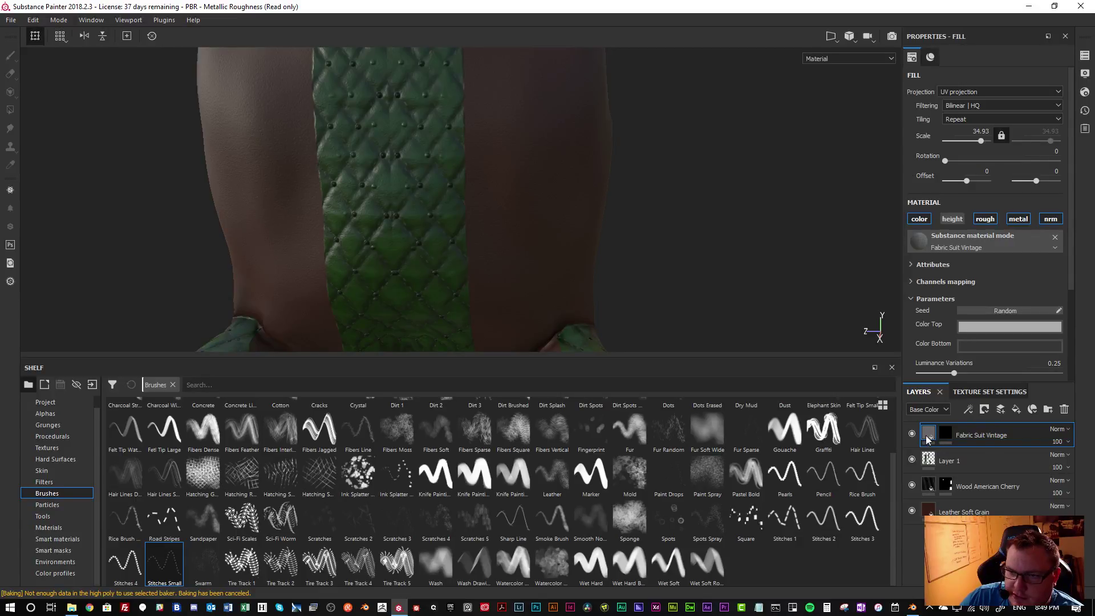
right_click(1022, 432)
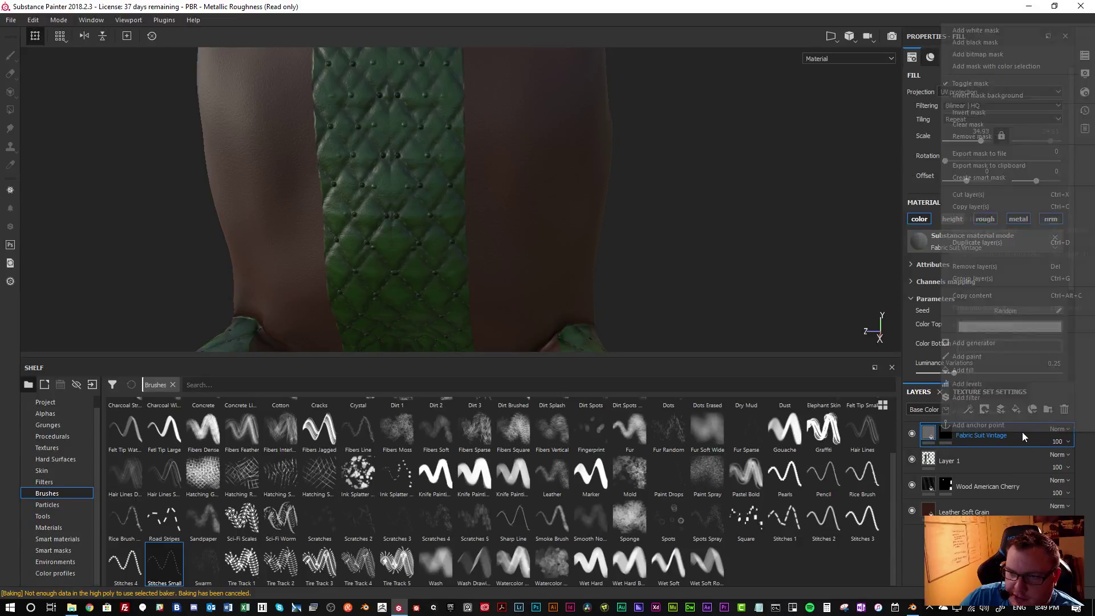
left_click(998, 371)
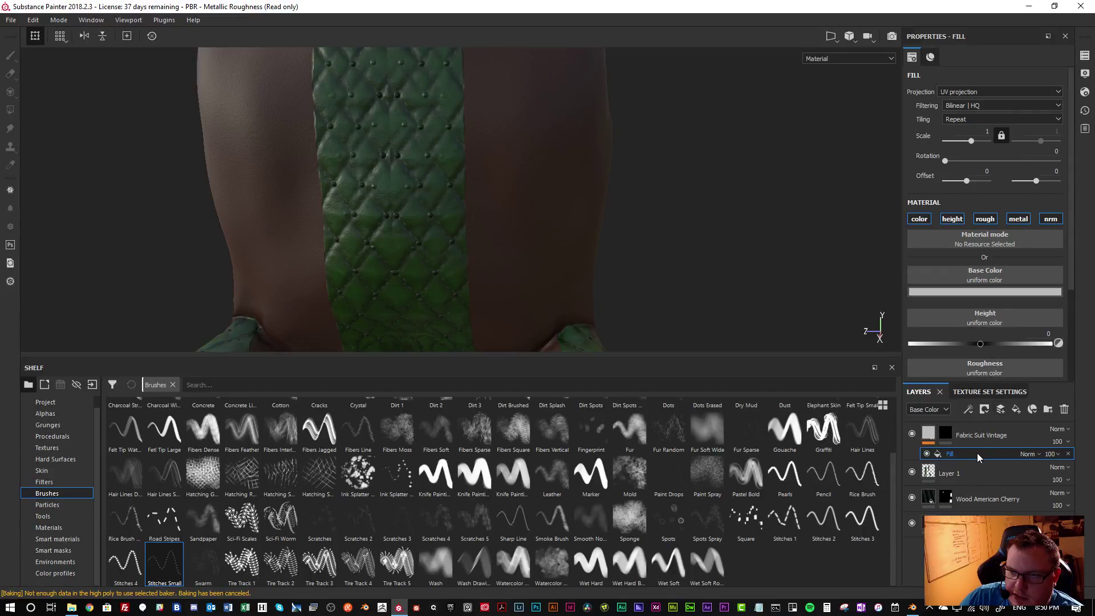
left_click(979, 292)
left_click_drag(994, 320, 1021, 308)
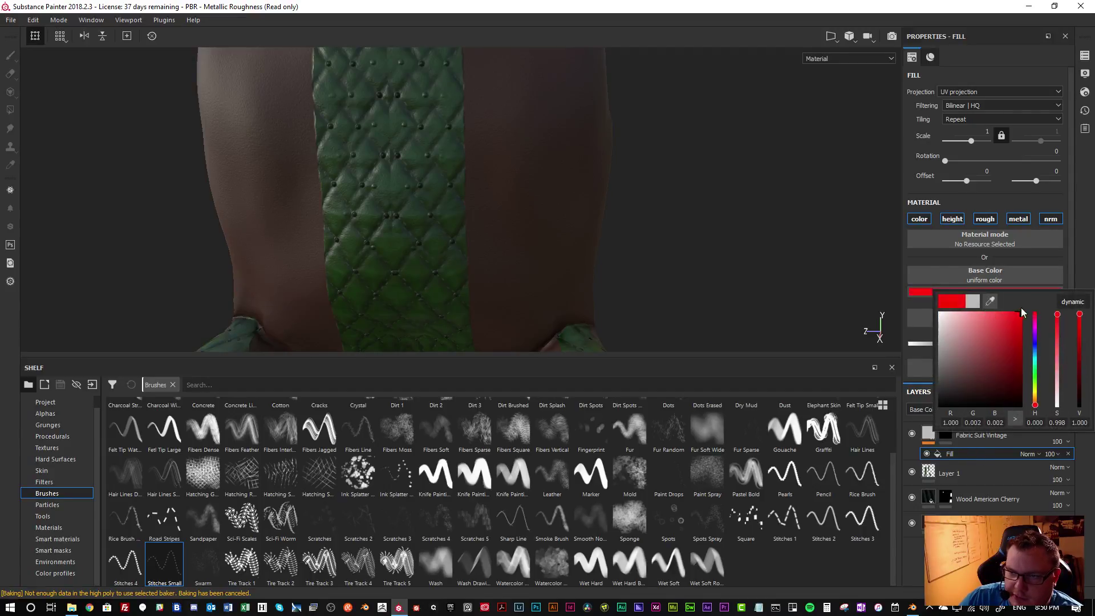
left_click(980, 454)
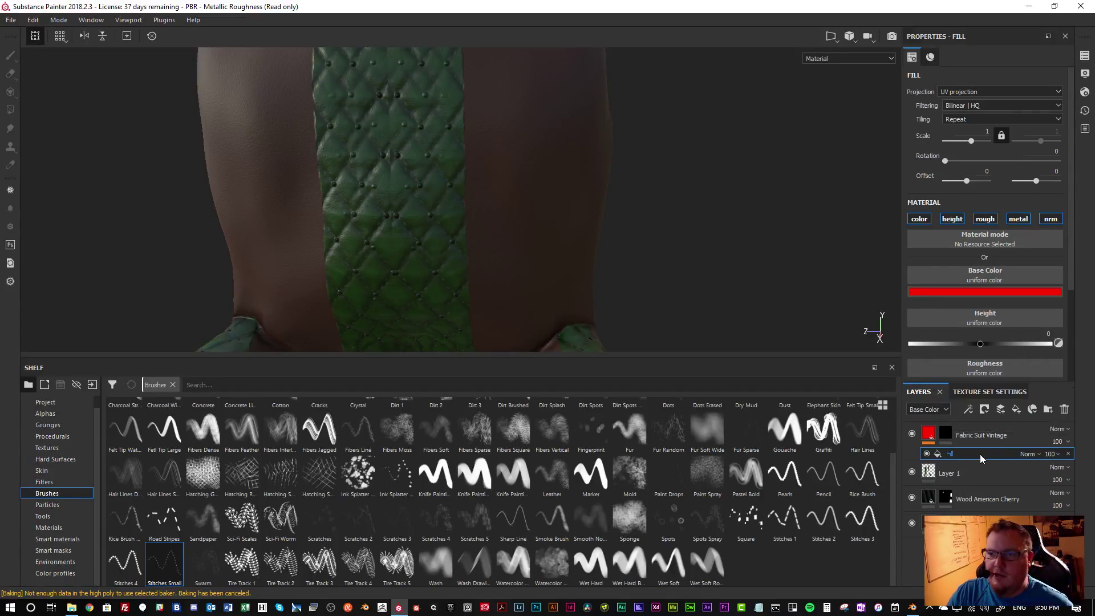
Paint a test line of stitches on the layer's mask over the leather beside the quilted strip and undo it
left_click(945, 434)
left_click_drag(505, 135, 511, 301)
key("ctrl+z")
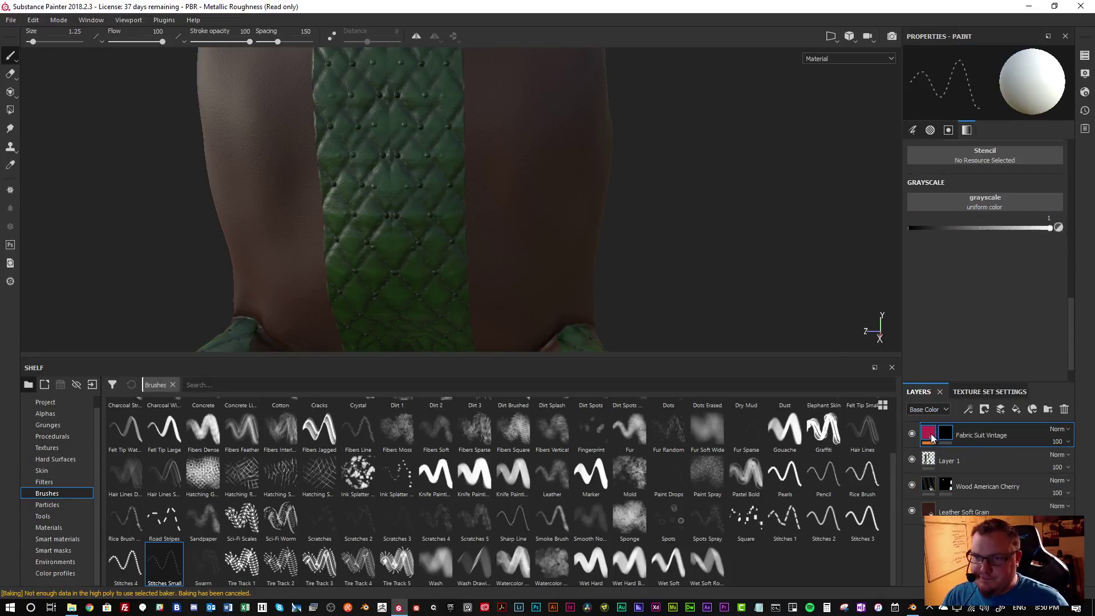
Change the base color of the Fabric Suit Vintage layer's fill effect to a muted green
left_click(929, 435)
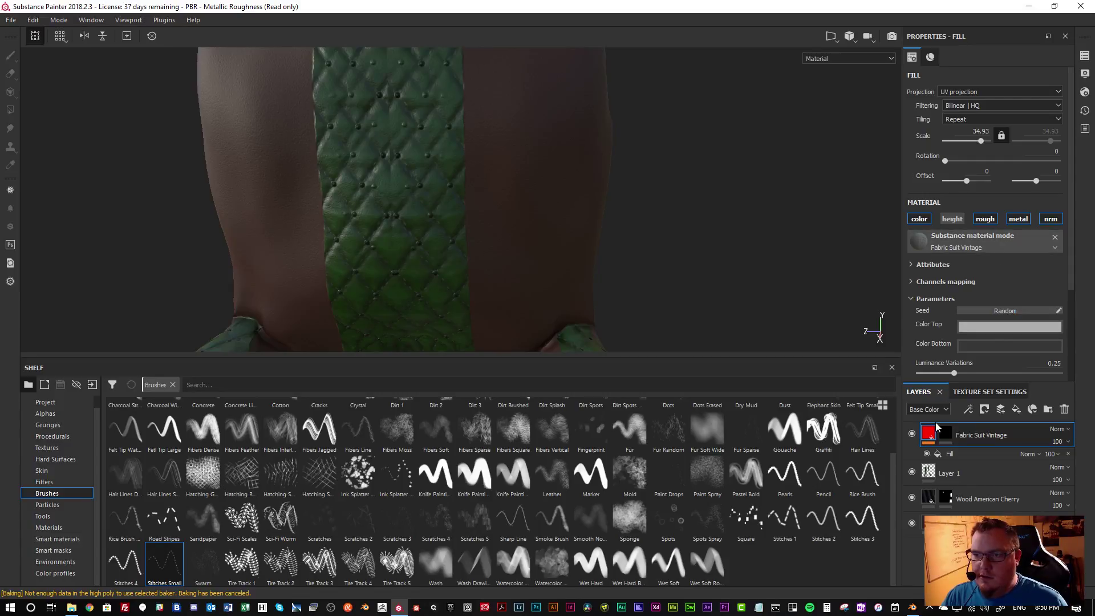
left_click(960, 453)
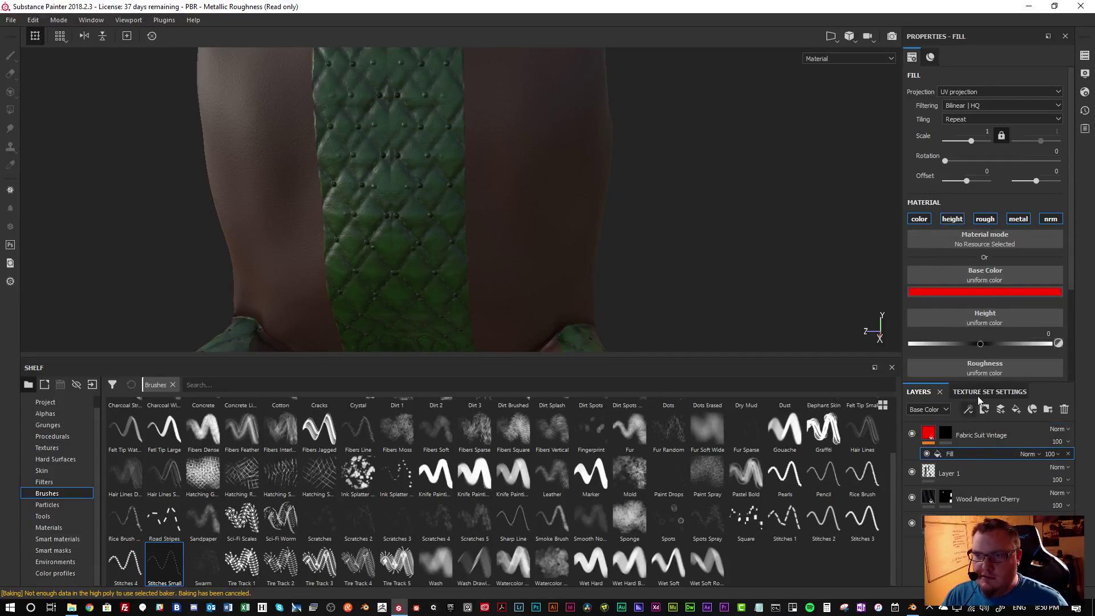
left_click(973, 293)
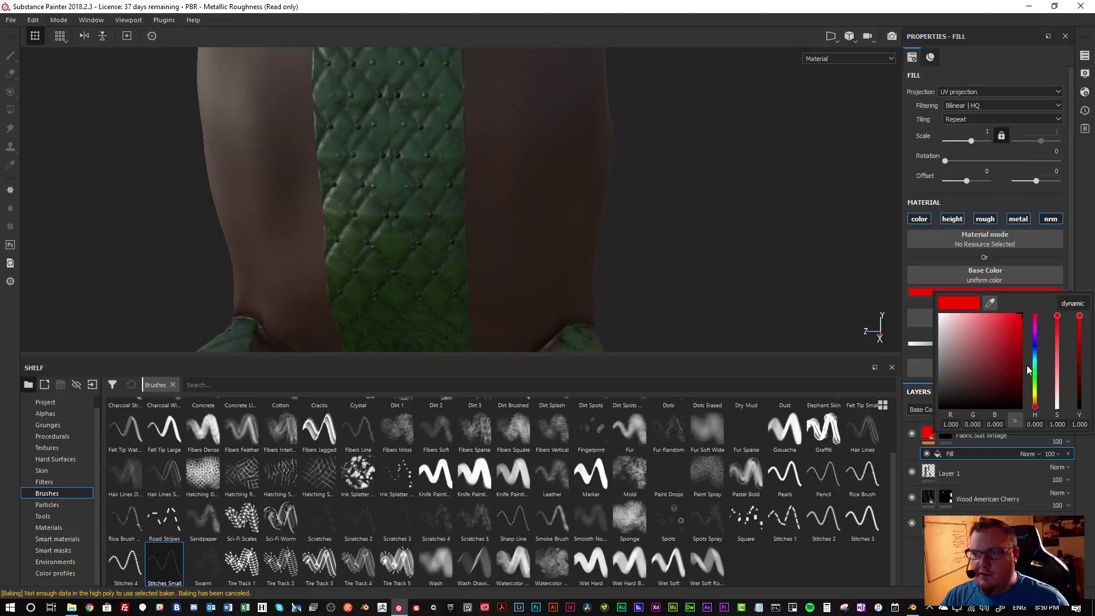
left_click(1036, 387)
mouse_move(1035, 390)
left_mouse_down()
mouse_move(1037, 400)
mouse_move(1035, 381)
left_mouse_up()
left_click_drag(999, 348, 975, 362)
left_click(988, 434)
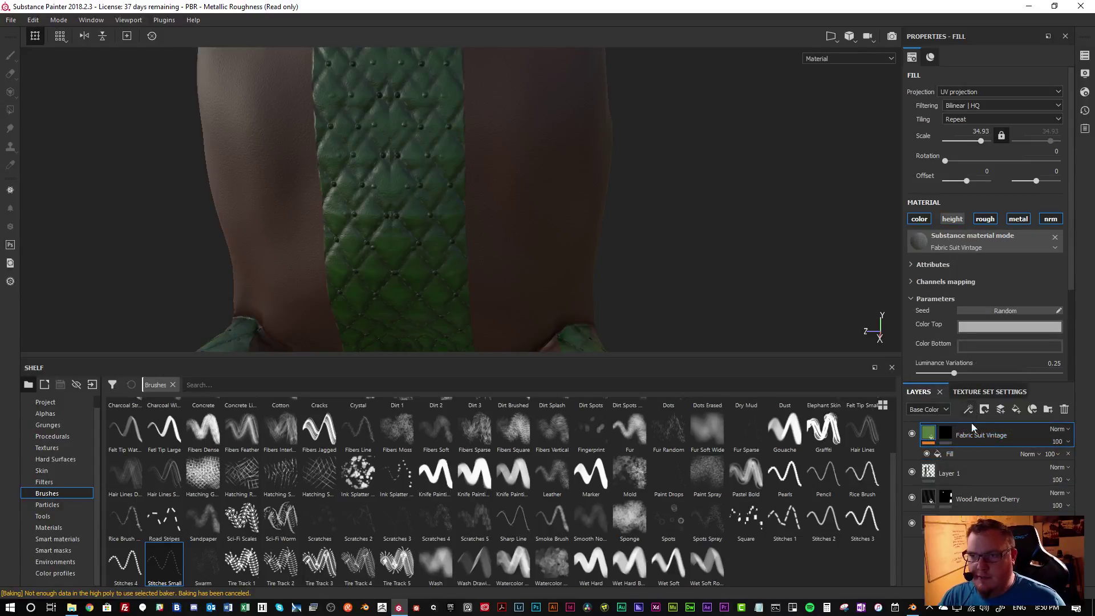
Set the Fabric Suit Vintage material's scale to about 39.5 and reselect the layer's mask for painting
left_click(949, 436)
key("1")
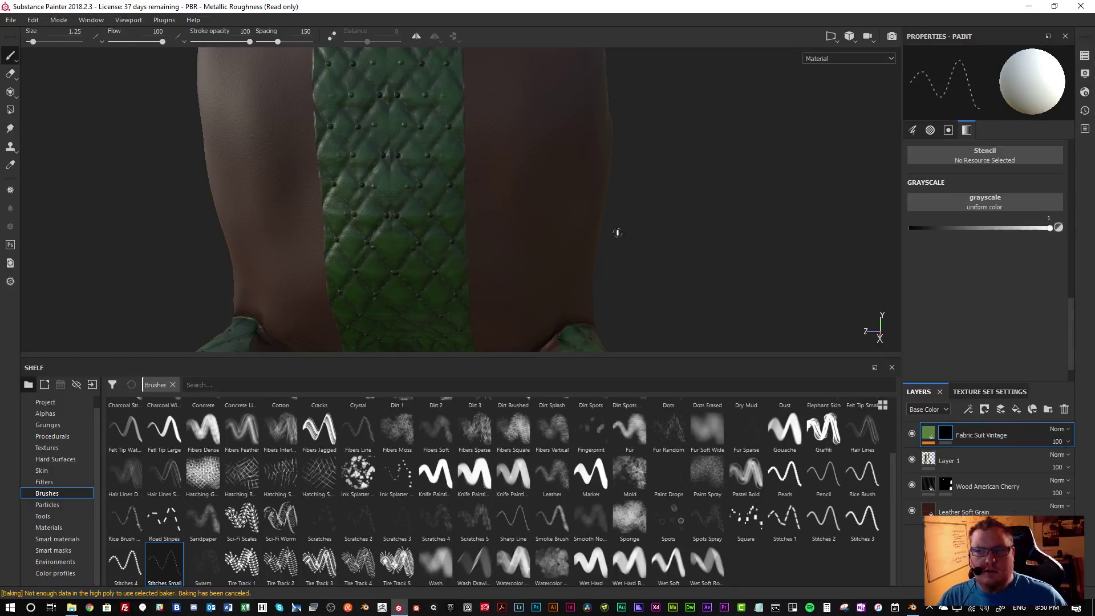
left_click(928, 434)
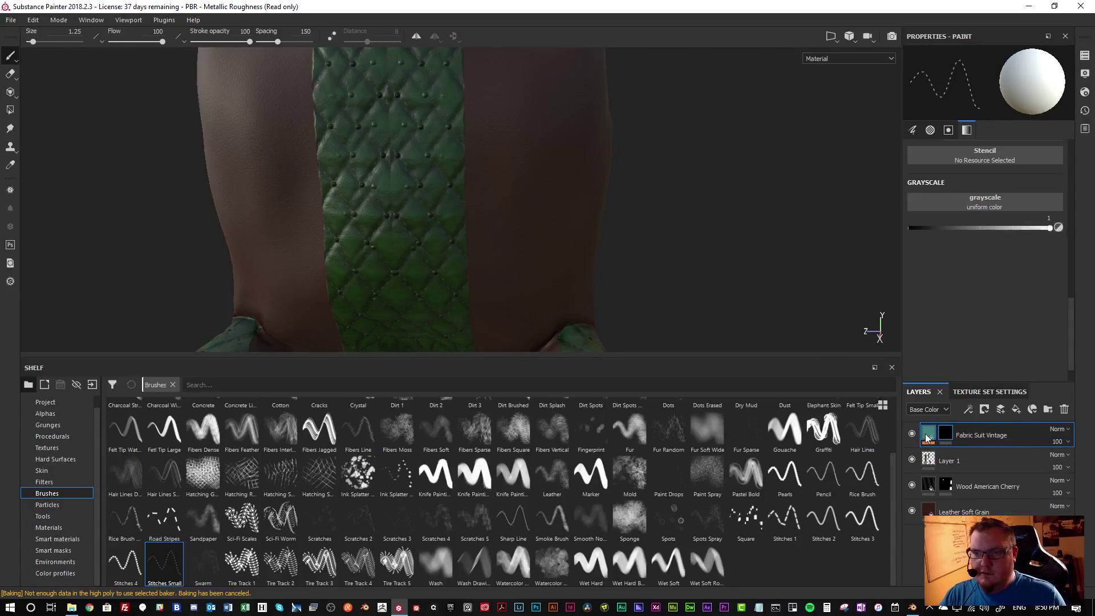
left_click_drag(977, 143, 982, 141)
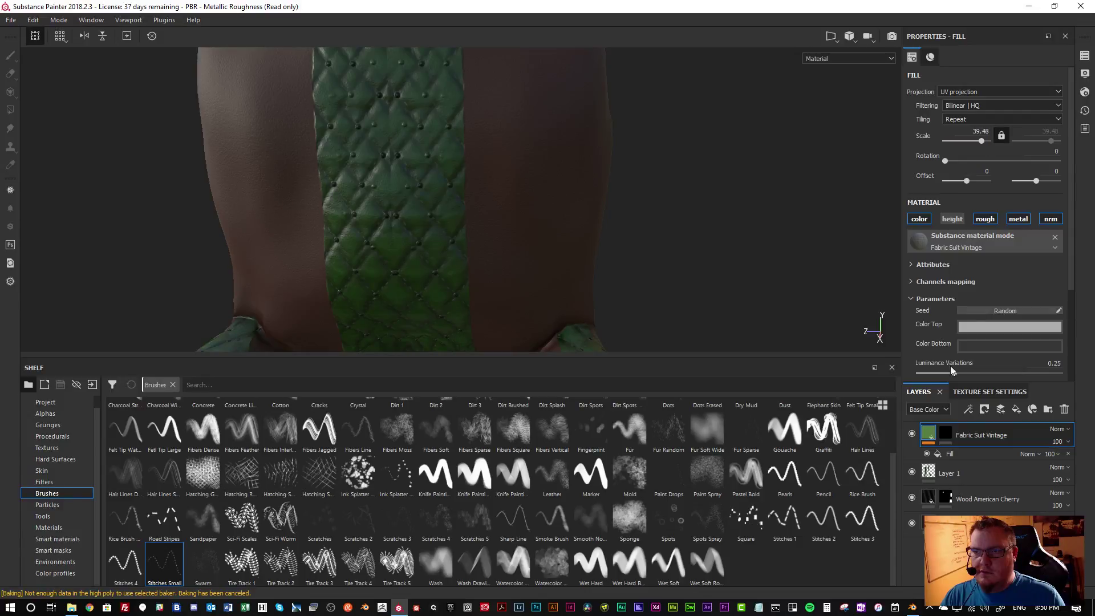
left_click(945, 434)
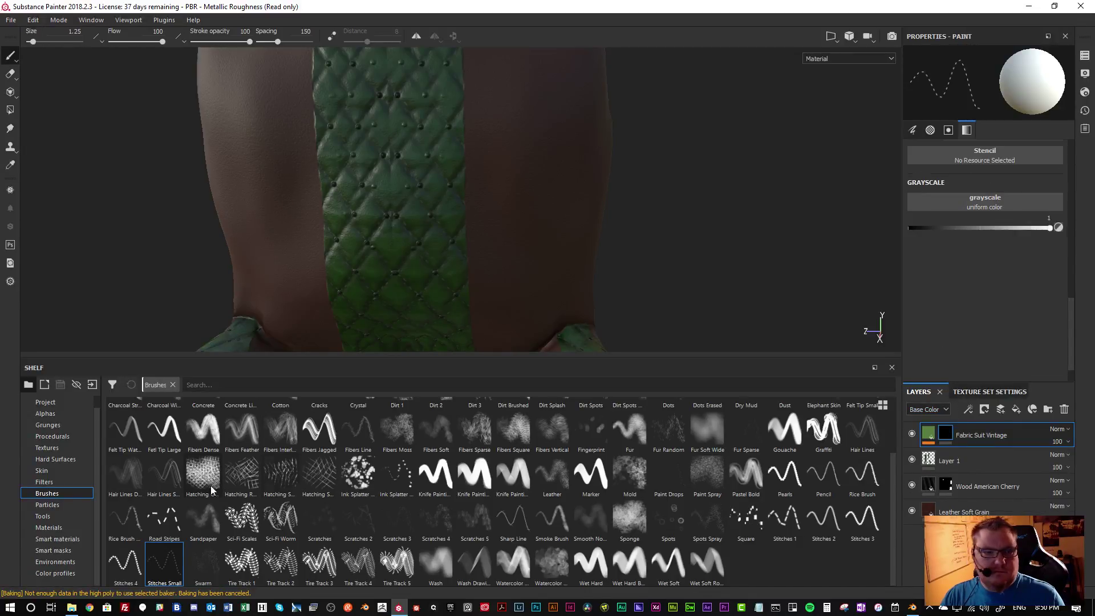
Try a brush size of 0.5 for the stitches on the leather
left_click(931, 130)
left_click(913, 130)
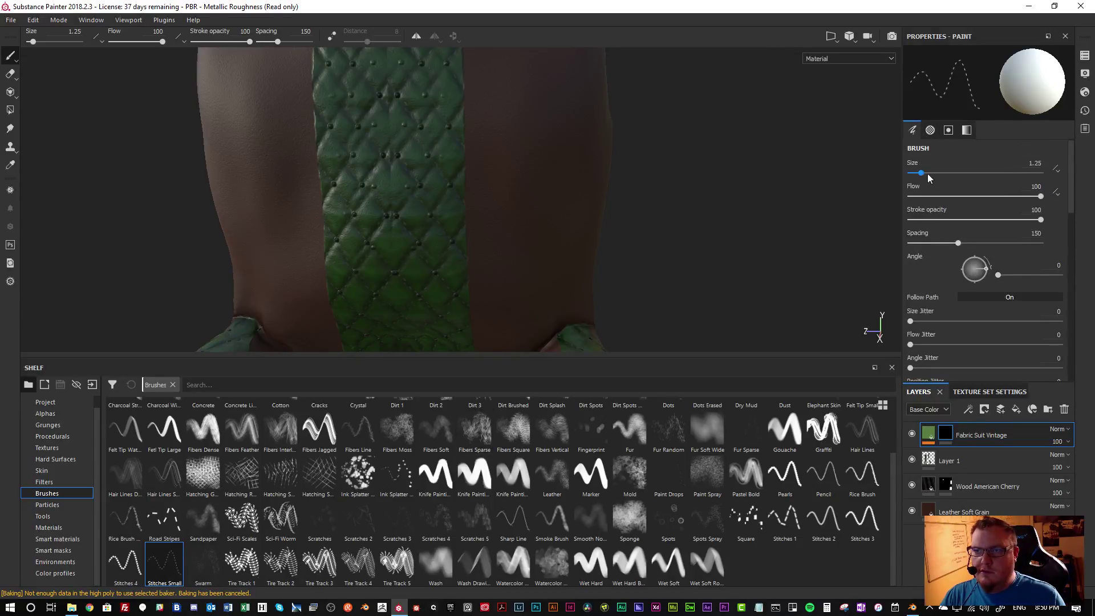
left_click(1033, 163)
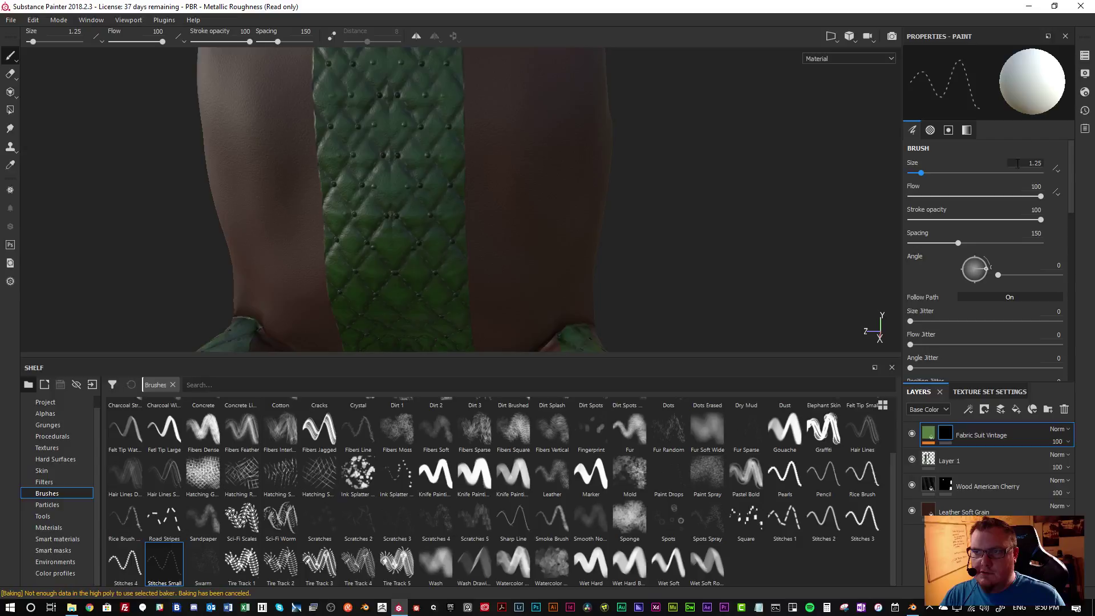
type("0.5")
key("Return")
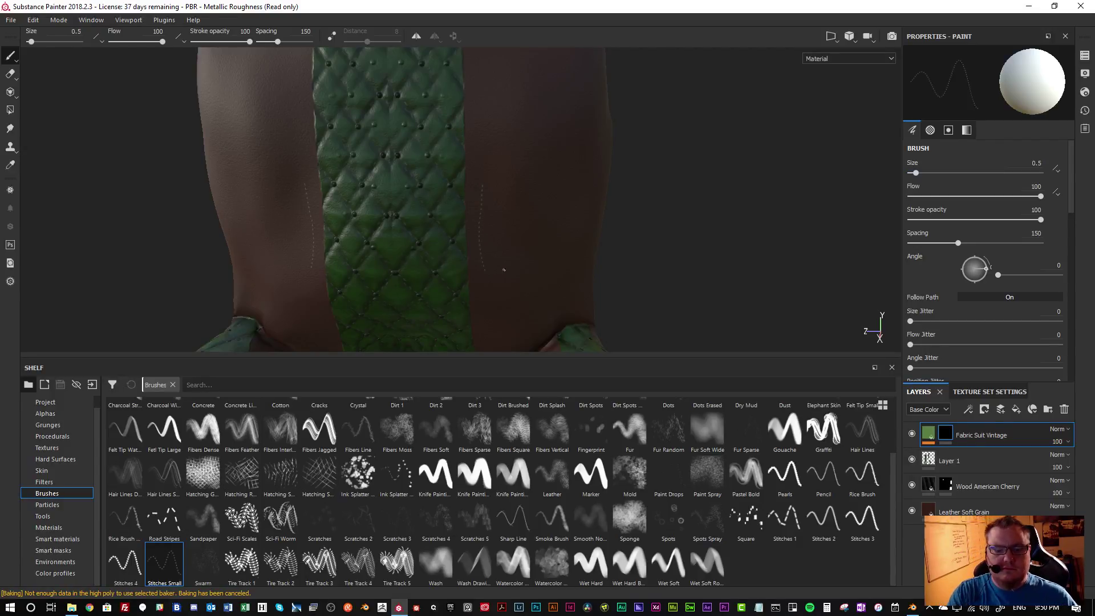
Set the brush size to 1 and paint stitches along the lower side edges of the backrest's quilted strip
left_click(1033, 163)
type("1")
key("Return")
left_click_drag(467, 237, 469, 252)
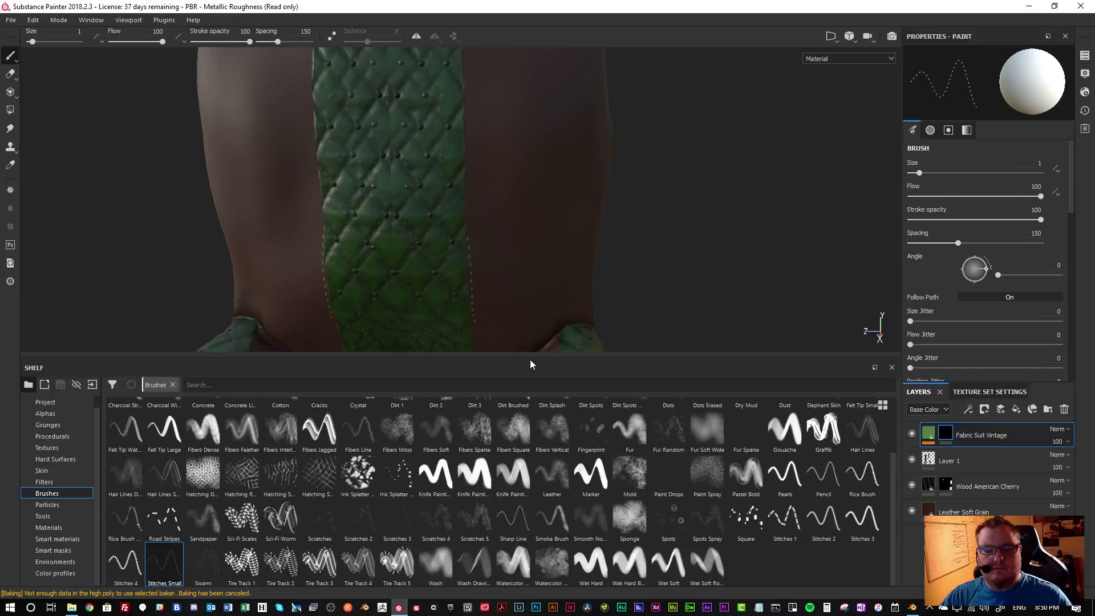
Paint a straight line of stitches along the quilted strip's side edges across the top of the backrest
scroll(523, 276, "up", 3)
scroll(508, 267, "down", 7)
middle_click_drag(502, 86, 501, 244, "alt")
scroll(501, 220, "down", 1)
left_click_drag(501, 244, 503, 256, "alt")
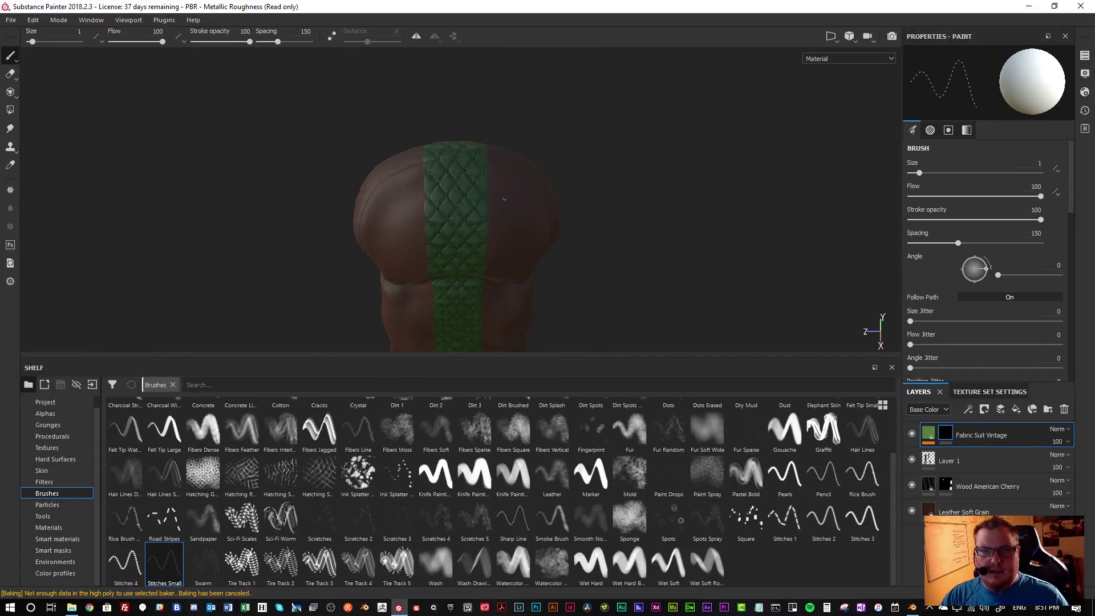
left_click_drag(489, 186, 491, 251, "alt")
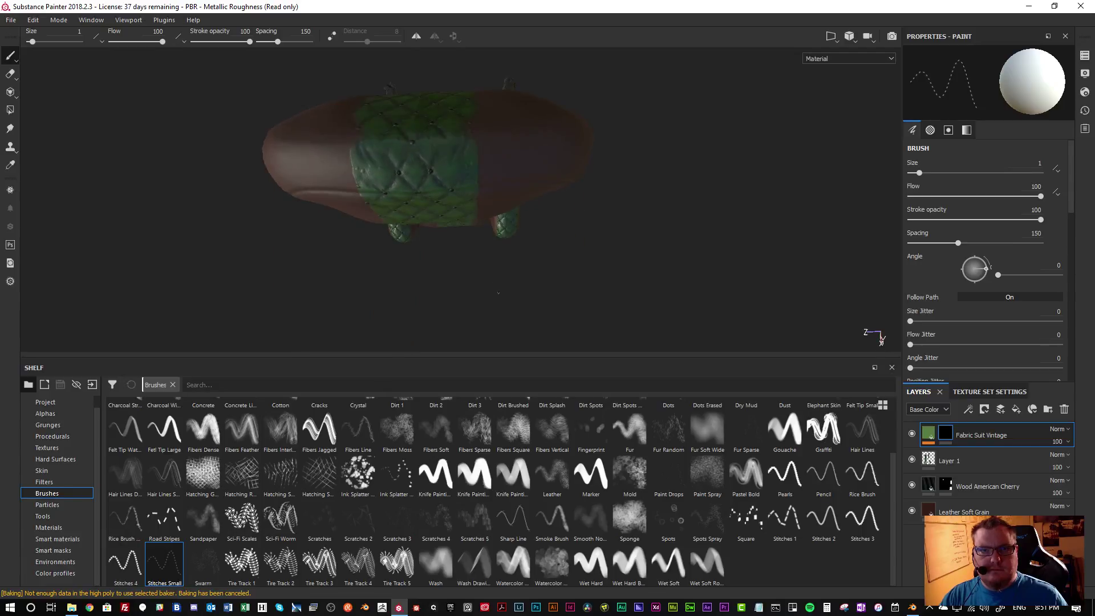
left_click_drag(492, 193, 482, 148, "alt")
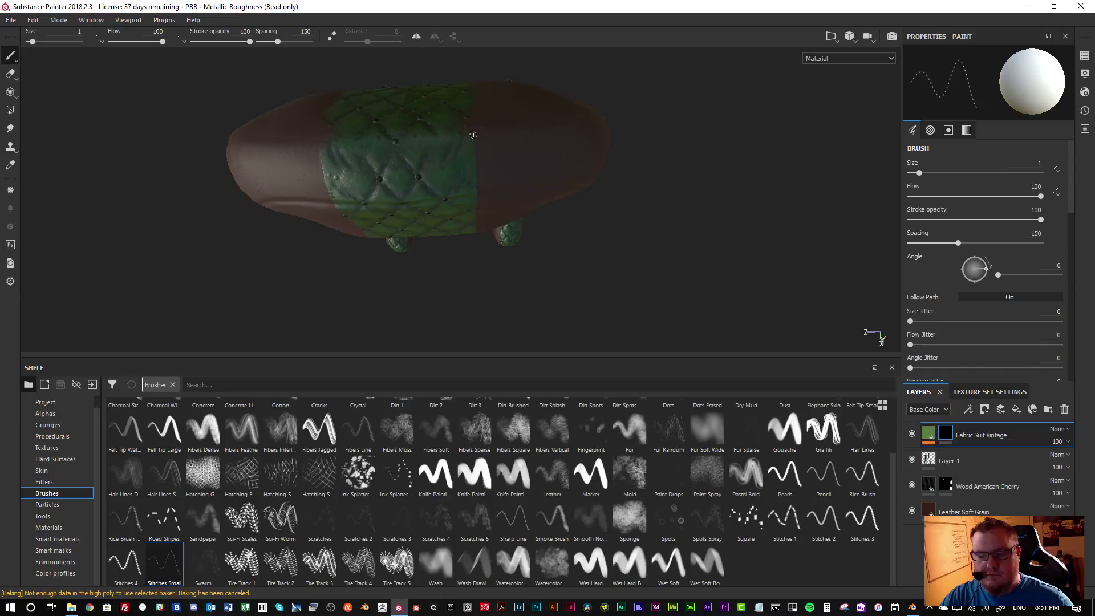
left_click(474, 134)
left_click(477, 198, "shift")
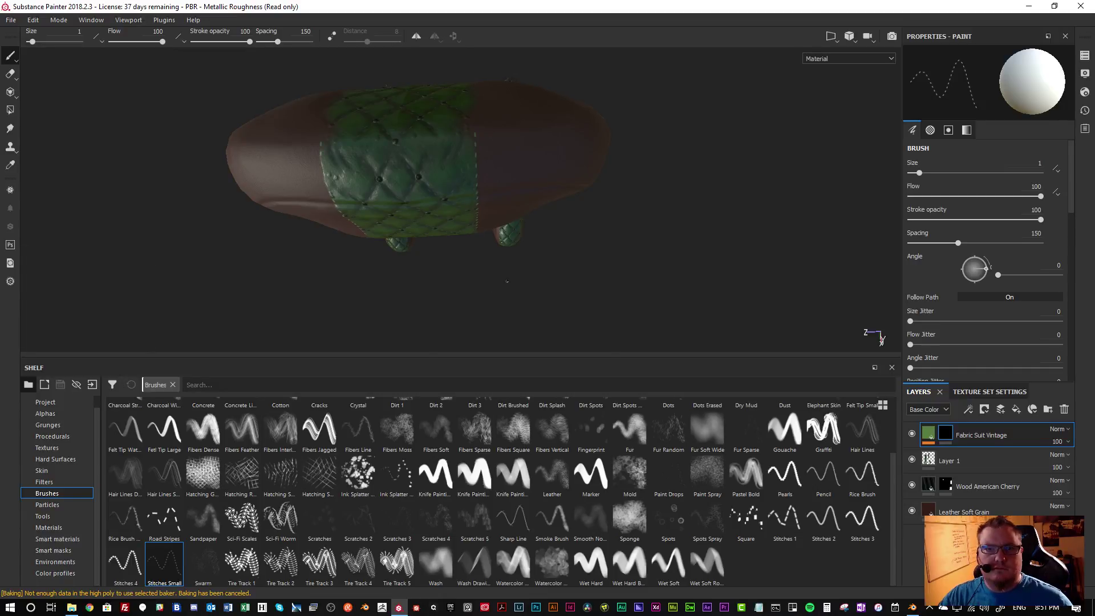
left_click_drag(513, 272, 475, 213, "alt")
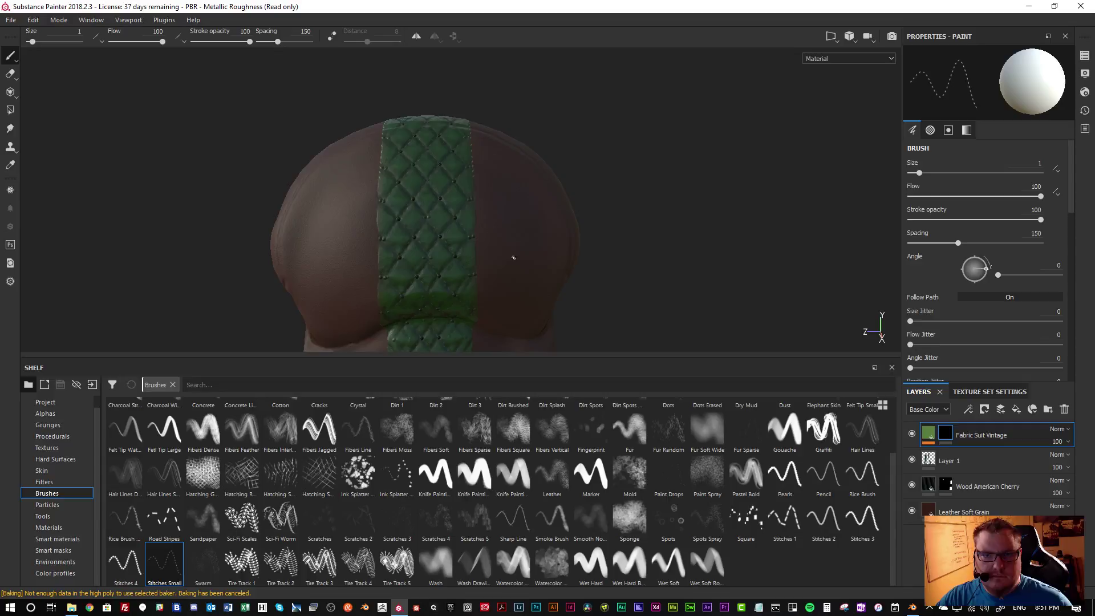
Paint stitches down the side edges of the quilted strip on the front of the headrest
scroll(481, 170, "up", 3)
left_click_drag(482, 171, 471, 232, "alt")
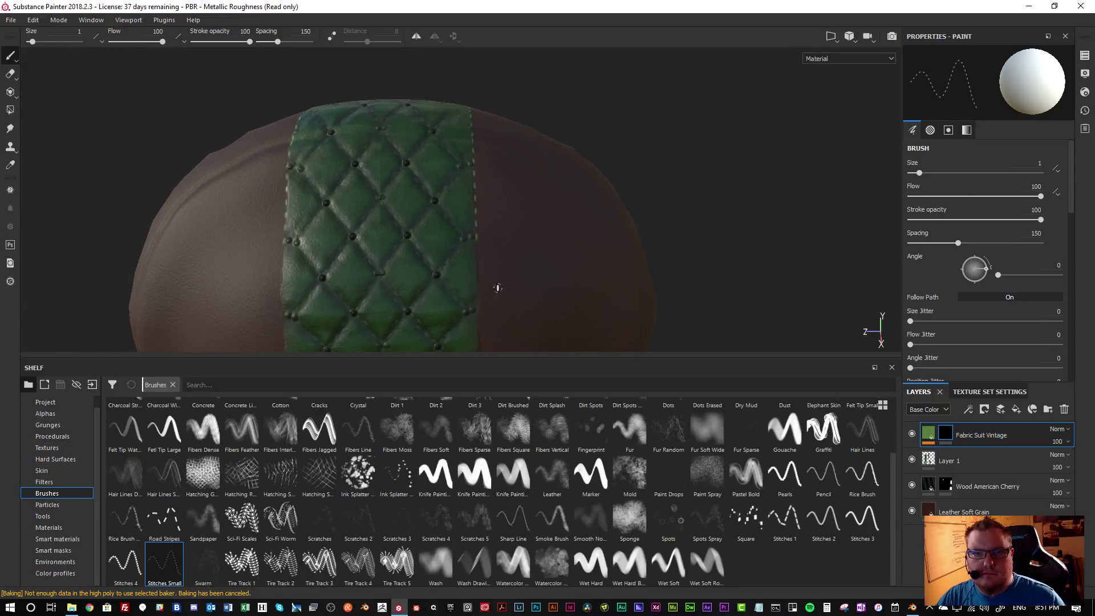
left_click_drag(497, 288, 497, 144, "alt")
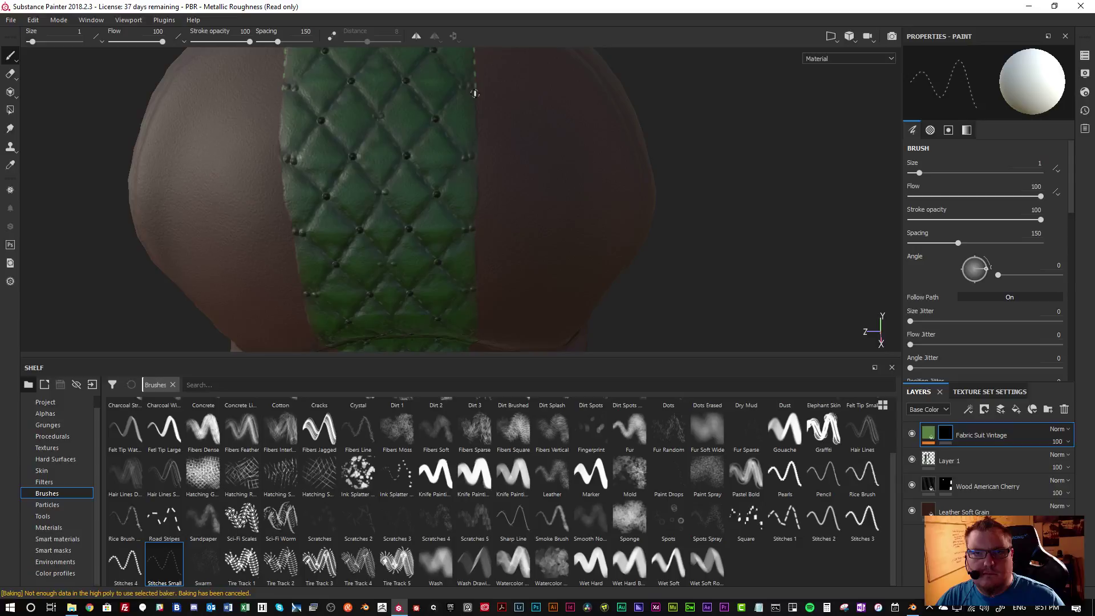
left_click(478, 194, "shift")
left_click(476, 259, "shift")
mouse_move(506, 293)
left_mouse_down("alt")
mouse_move(506, 151)
mouse_move(478, 221)
left_mouse_up("alt")
left_click_drag(481, 181, 478, 240)
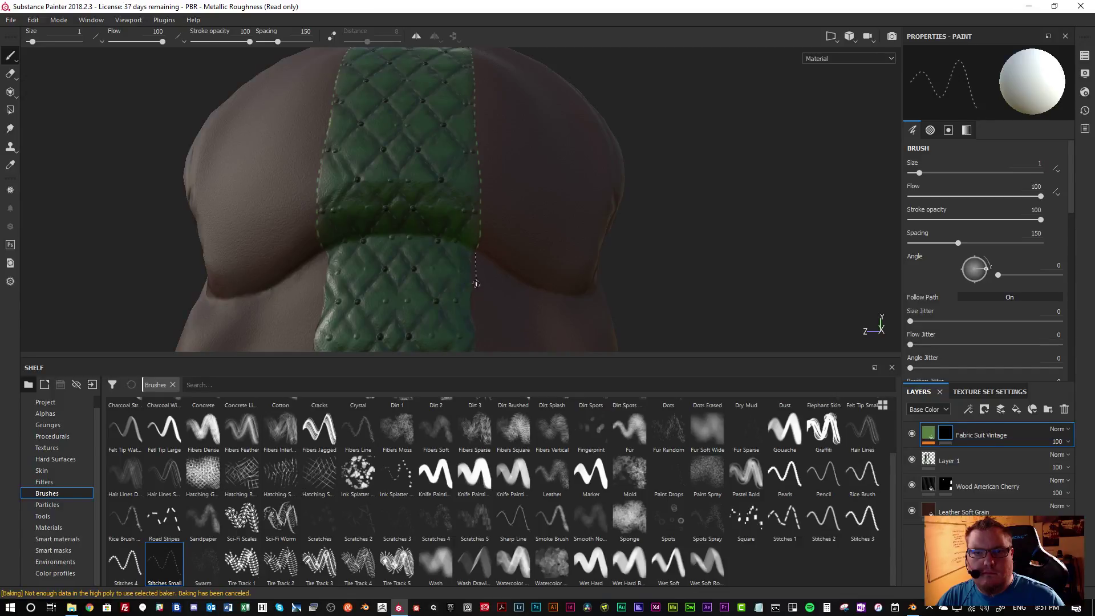
Continue the stitches along the quilted strip's side edges down the middle of the backrest's front
left_click_drag(469, 292, 479, 328)
middle_click_drag(501, 318, 483, 134, "alt")
left_click(460, 239, "shift")
left_click(454, 203, "shift")
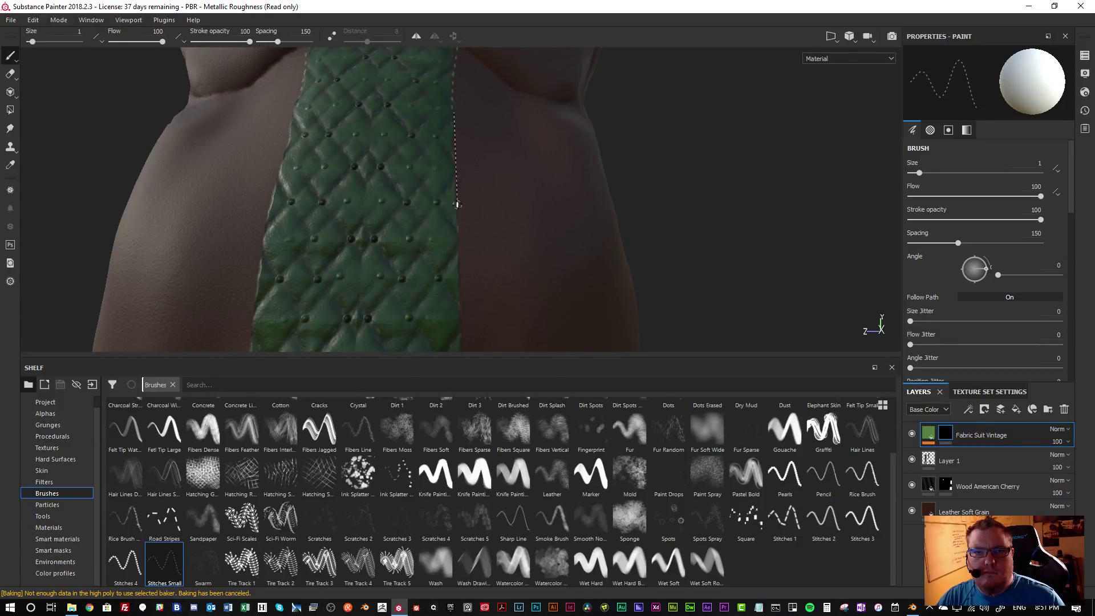
left_click(462, 306, "shift")
scroll(482, 291, "up", 2)
scroll(482, 285, "down", 5)
middle_click_drag(486, 281, 479, 171, "alt")
scroll(468, 145, "up", 3)
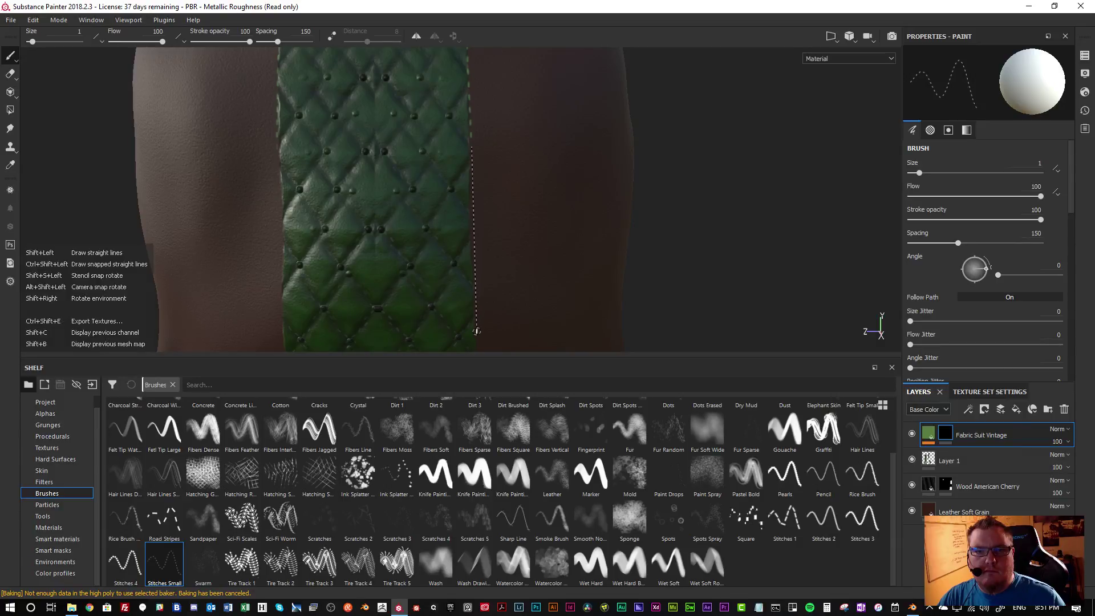
Paint straight stitch lines along the strip's lowest backrest section down to the seat crease
left_click_drag(489, 331, 511, 68, "alt")
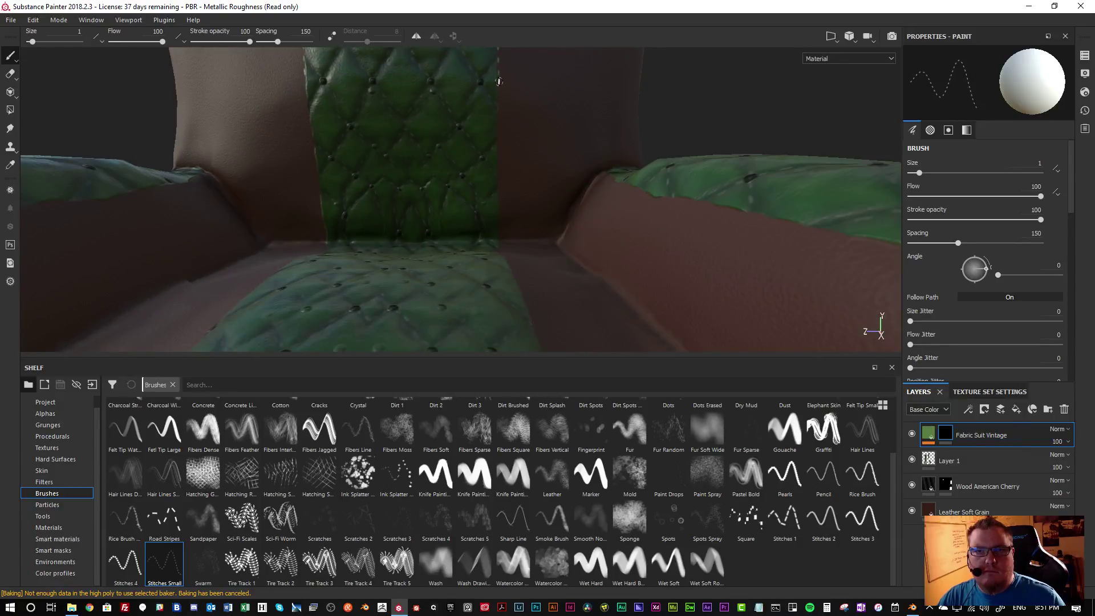
left_click(498, 81)
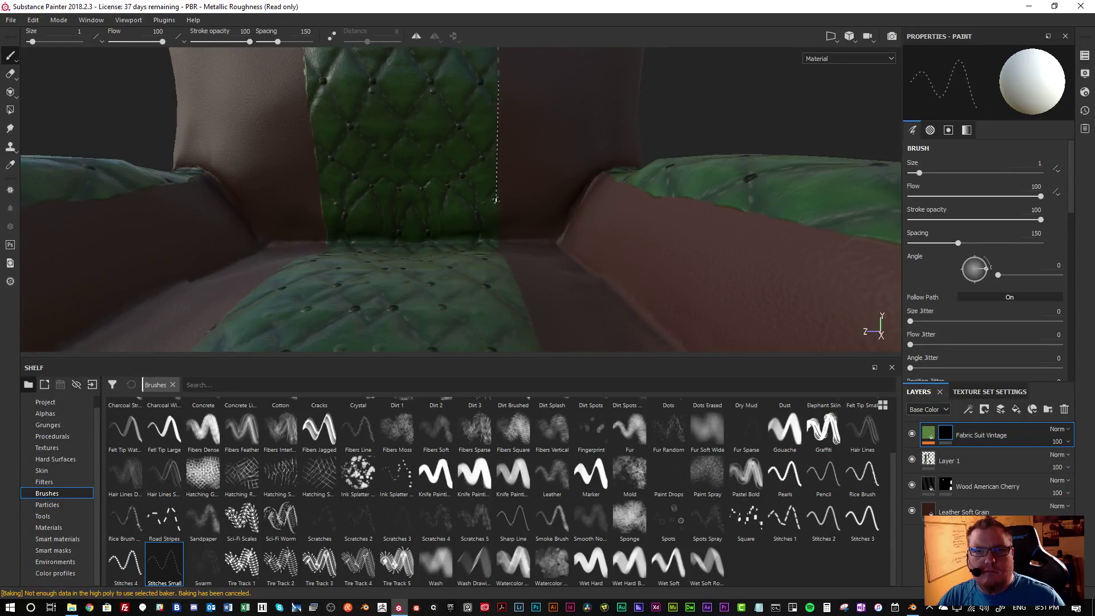
left_click(500, 238, "shift")
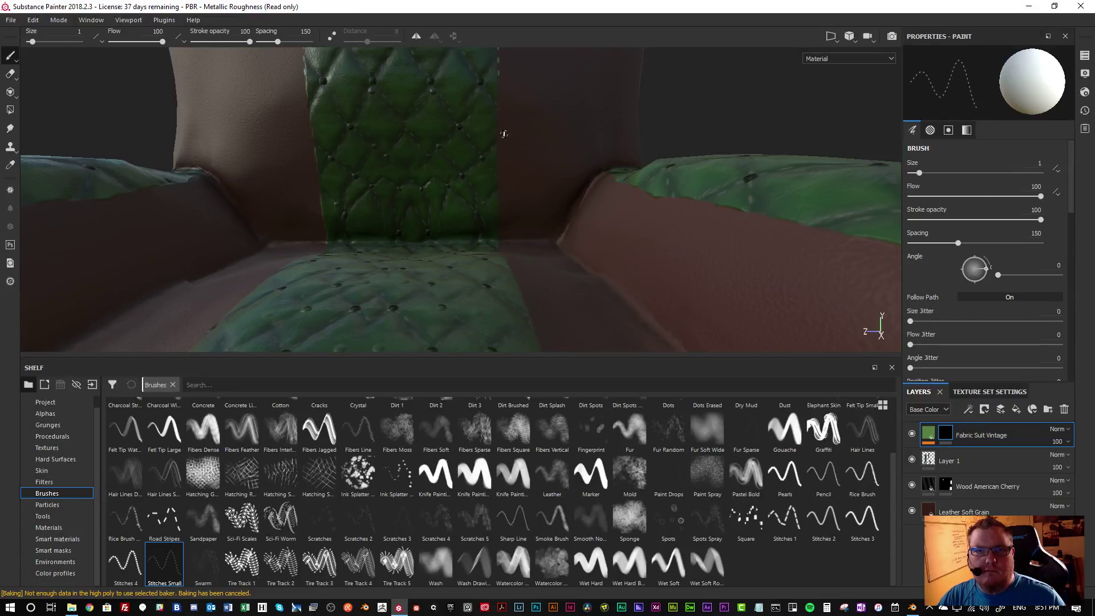
left_click(498, 237, "shift")
key("f")
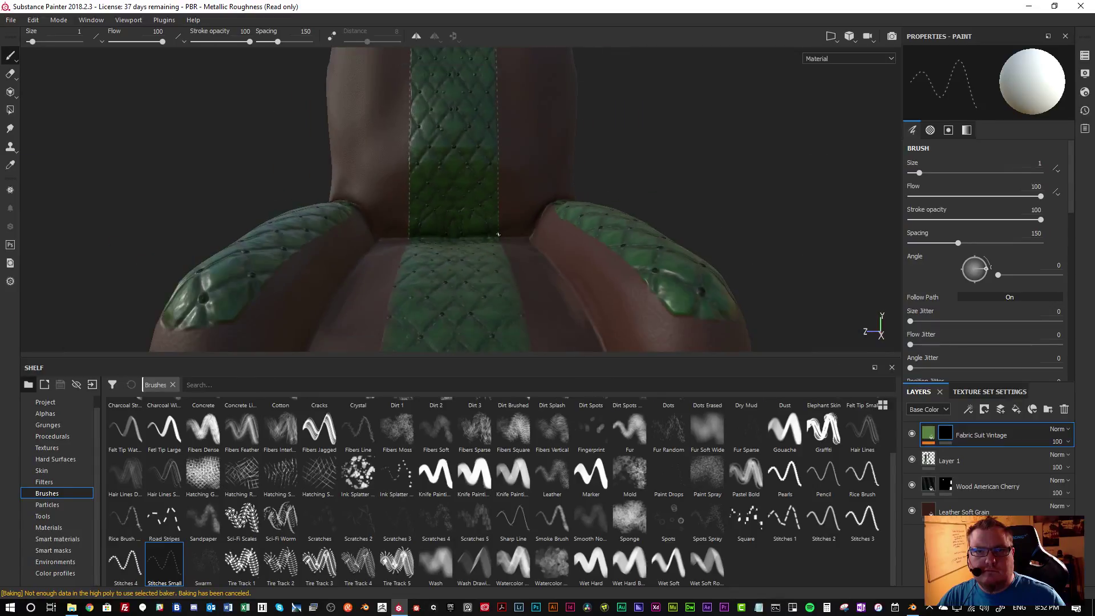
Paint stitches along both side edges of the seat's quilted strip from the backrest crease to the front
left_click_drag(528, 173, 508, 89, "alt")
scroll(500, 199, "up", 5)
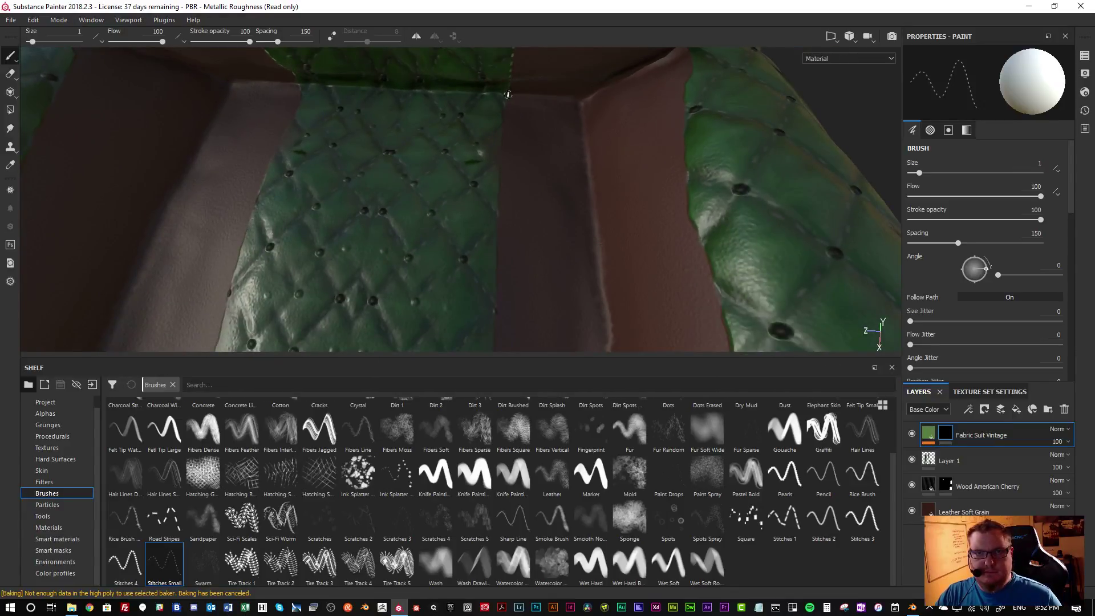
left_click(495, 271, "shift")
left_click(494, 346, "shift")
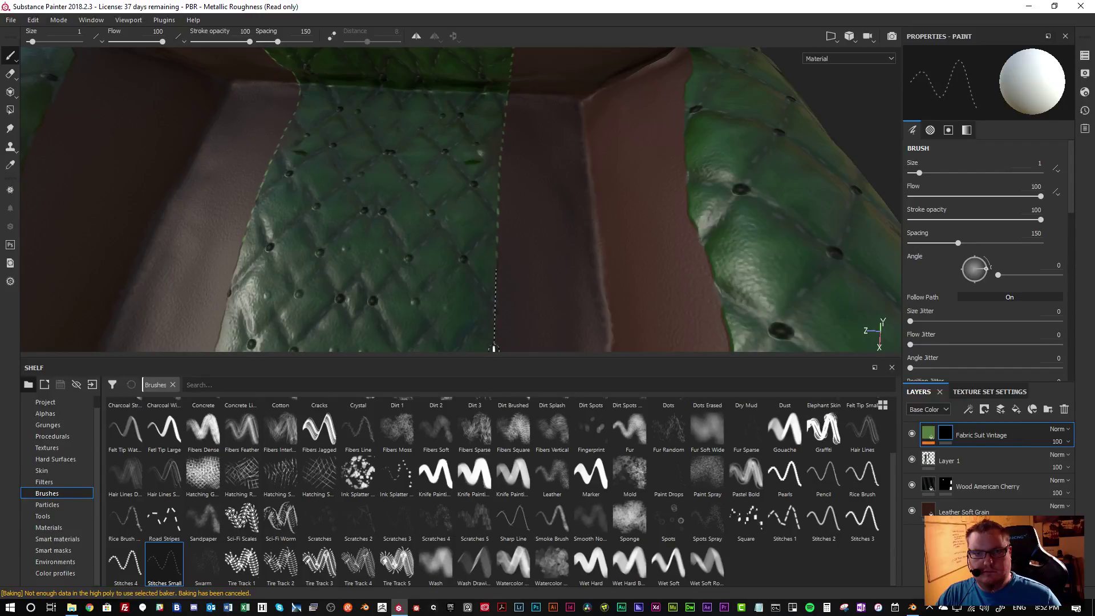
left_click_drag(494, 346, 481, 150, "alt")
scroll(485, 146, "up", 3)
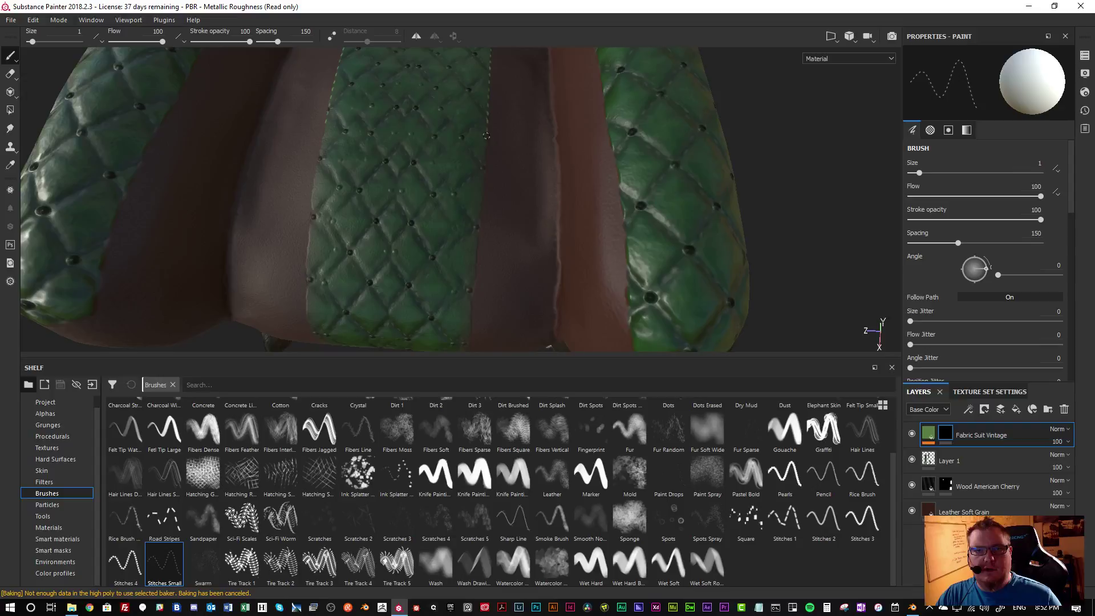
left_click_drag(475, 281, 467, 345)
scroll(497, 303, "down", 5)
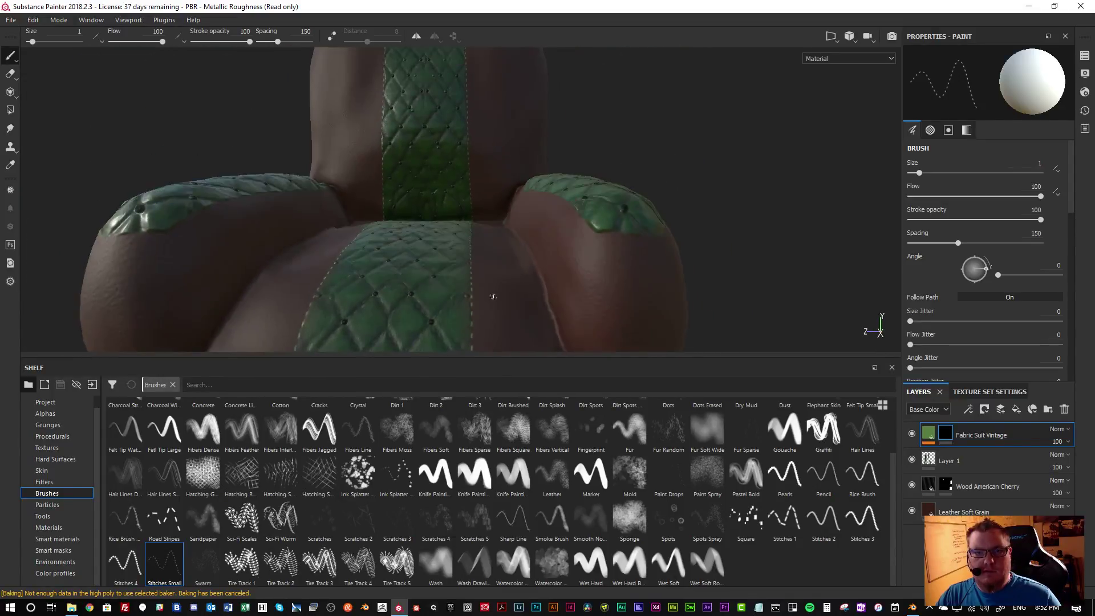
Paint stitches around the rounded end of the quilted strip beneath the seat's front edge
left_click_drag(494, 296, 501, 179, "alt")
scroll(497, 194, "up", 2)
mouse_move(474, 253)
left_mouse_down()
mouse_move(473, 301)
mouse_move(499, 235)
mouse_move(488, 293)
mouse_move(496, 196)
left_mouse_up()
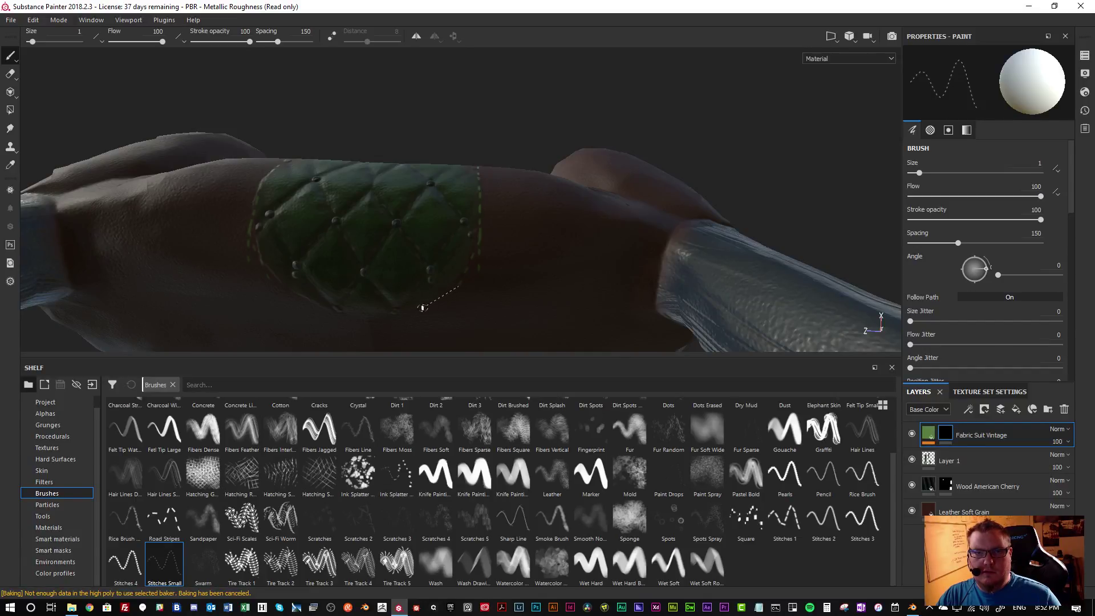
Paint stitches along the inner edge of the armrest's quilted panel from the backrest to its front tip
left_click_drag(361, 318, 553, 228, "alt")
scroll(471, 199, "up", 5)
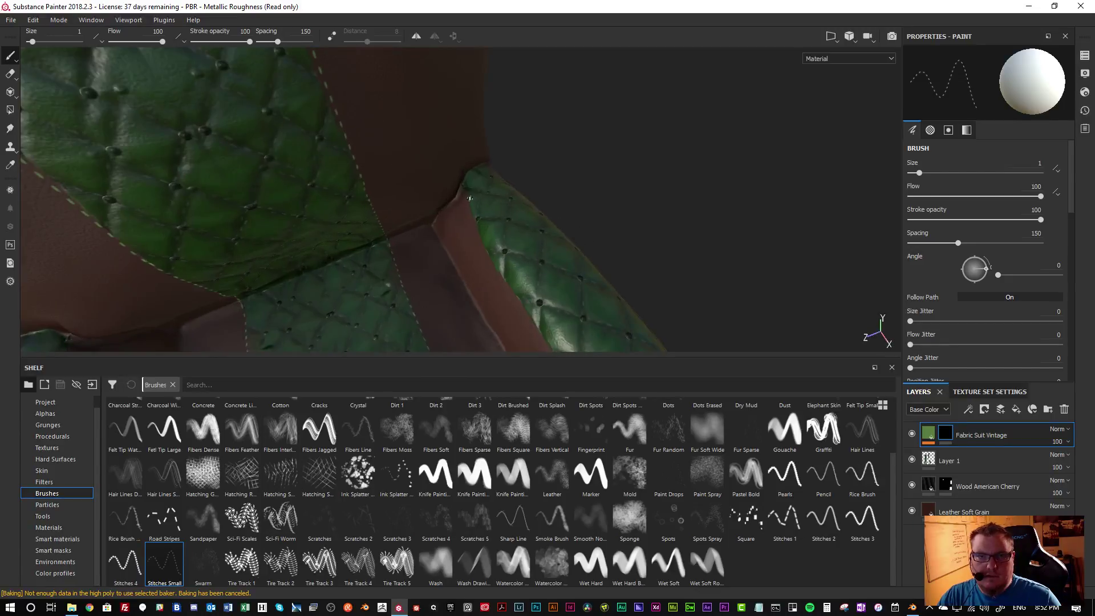
left_click_drag(461, 186, 480, 246)
mouse_move(529, 321)
left_mouse_down()
mouse_move(525, 268)
mouse_move(487, 176)
left_mouse_up()
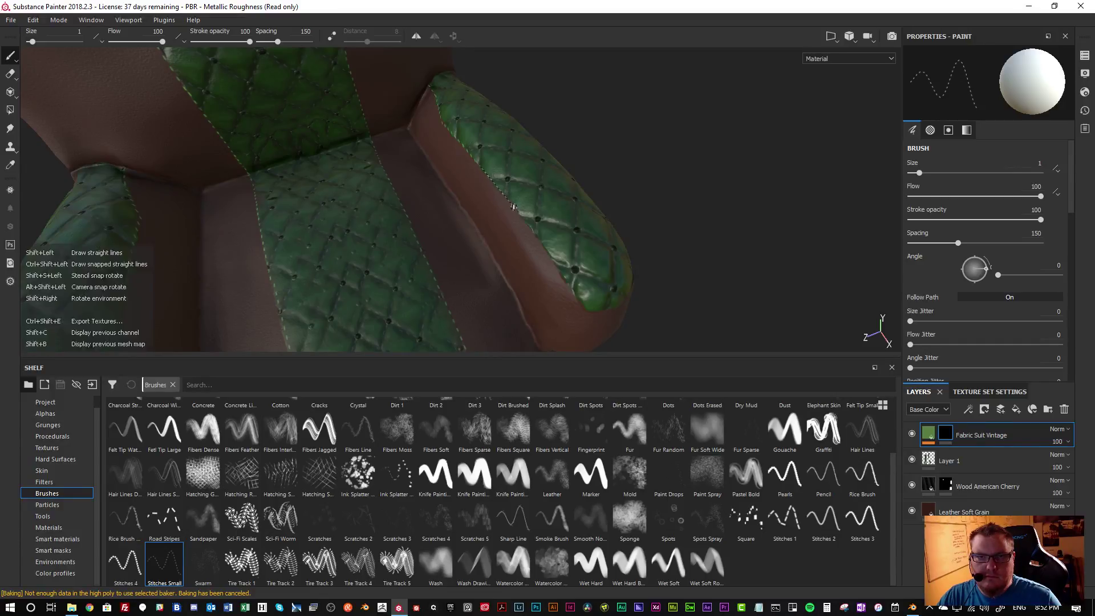
left_click_drag(554, 263, 588, 310)
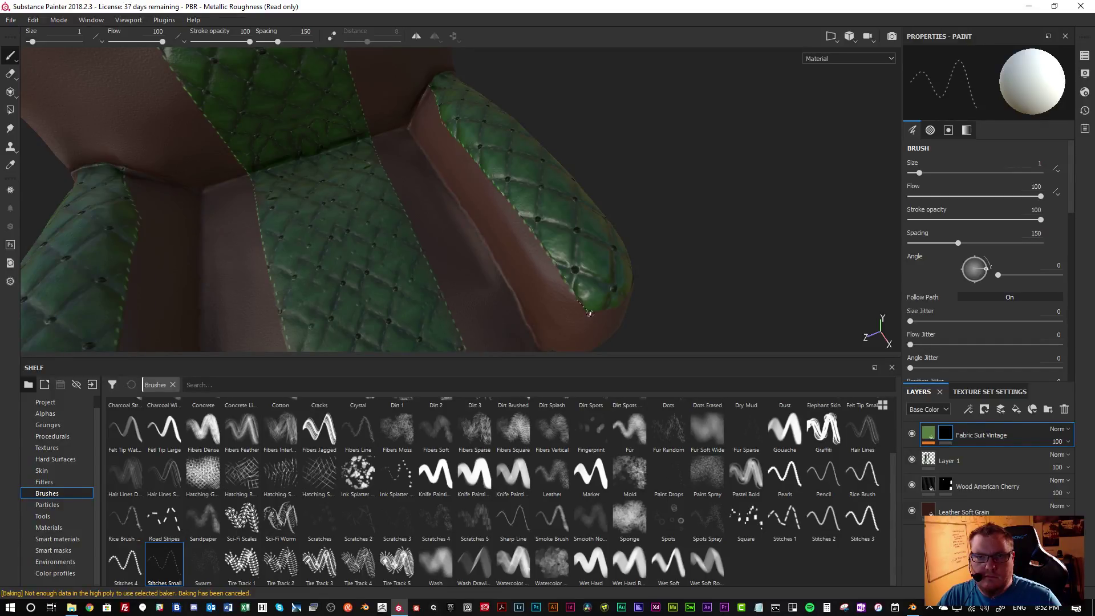
Paint stitches around the front and along the outer edge of the armrest's quilted panel
left_click_drag(663, 303, 426, 268, "alt")
left_click(584, 267, "shift")
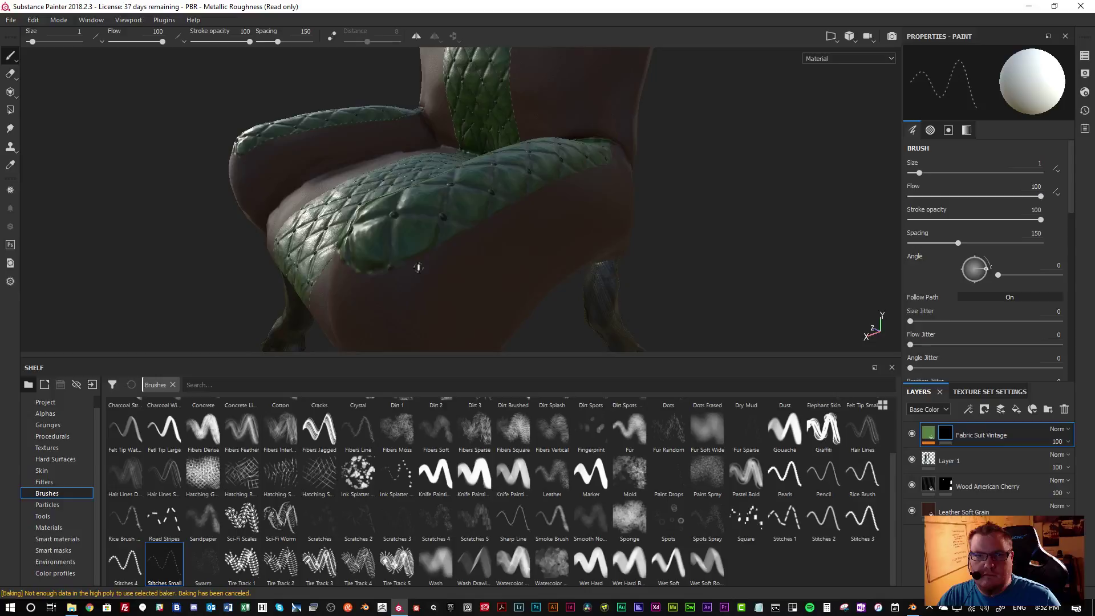
left_click(417, 258)
mouse_move(523, 208)
left_mouse_down()
mouse_move(570, 180)
mouse_move(379, 225)
left_mouse_up()
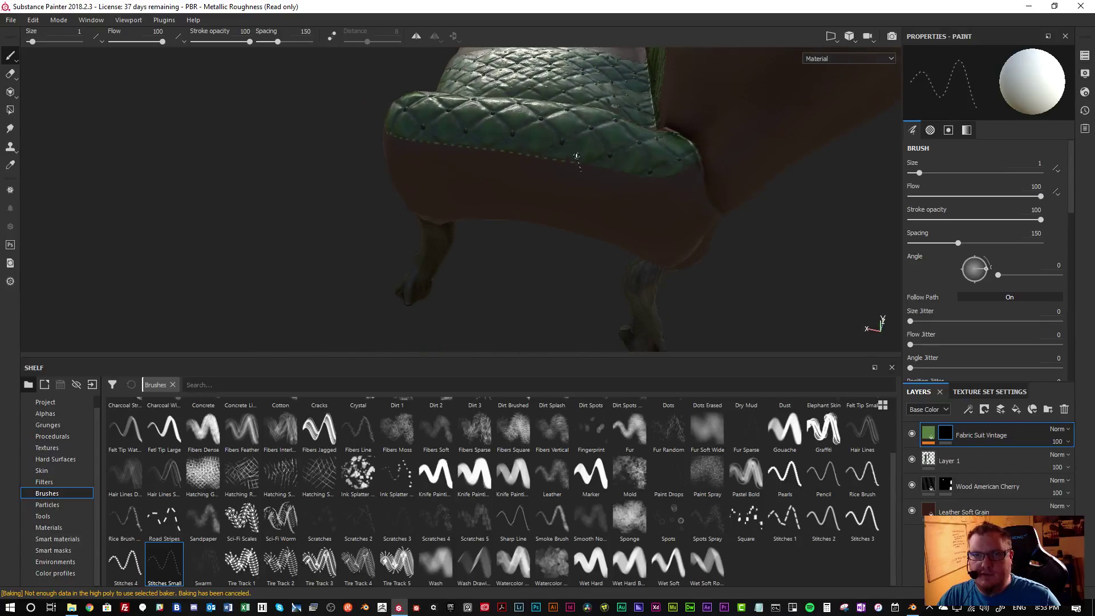
left_click_drag(596, 163, 646, 173)
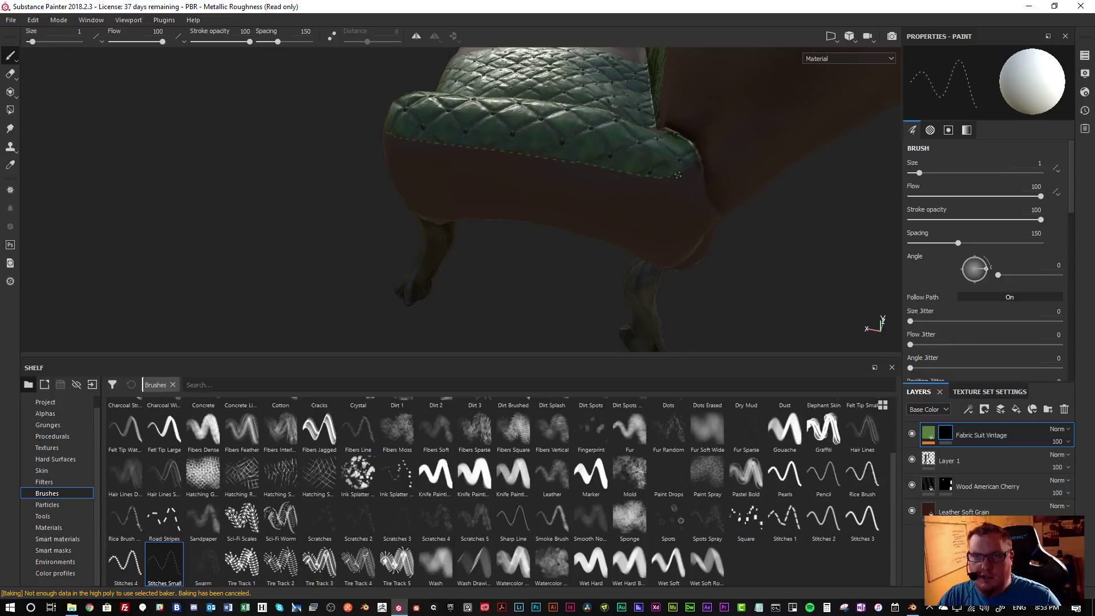
Check the stitching around the front and rear ends of the armrests' quilted panels
left_click_drag(626, 158, 454, 160, "alt")
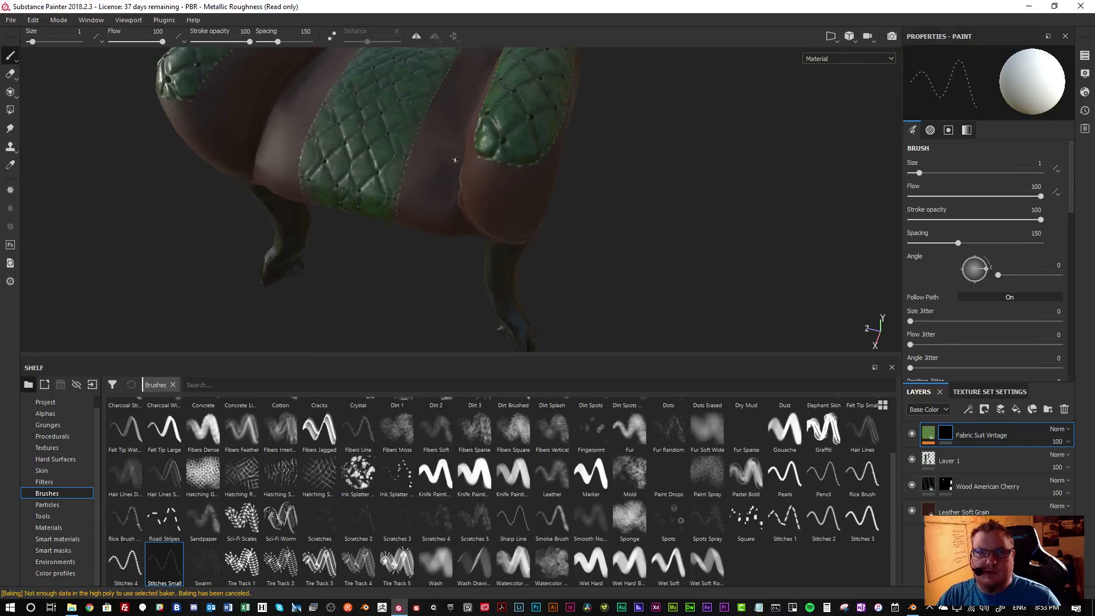
scroll(454, 160, "up", 5)
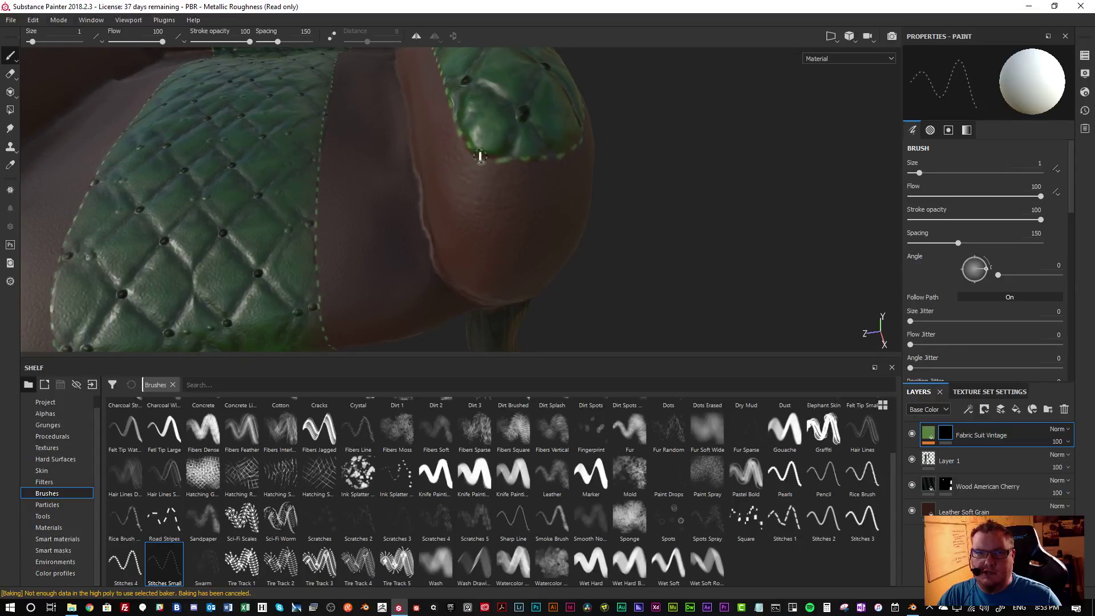
scroll(485, 162, "down", 4)
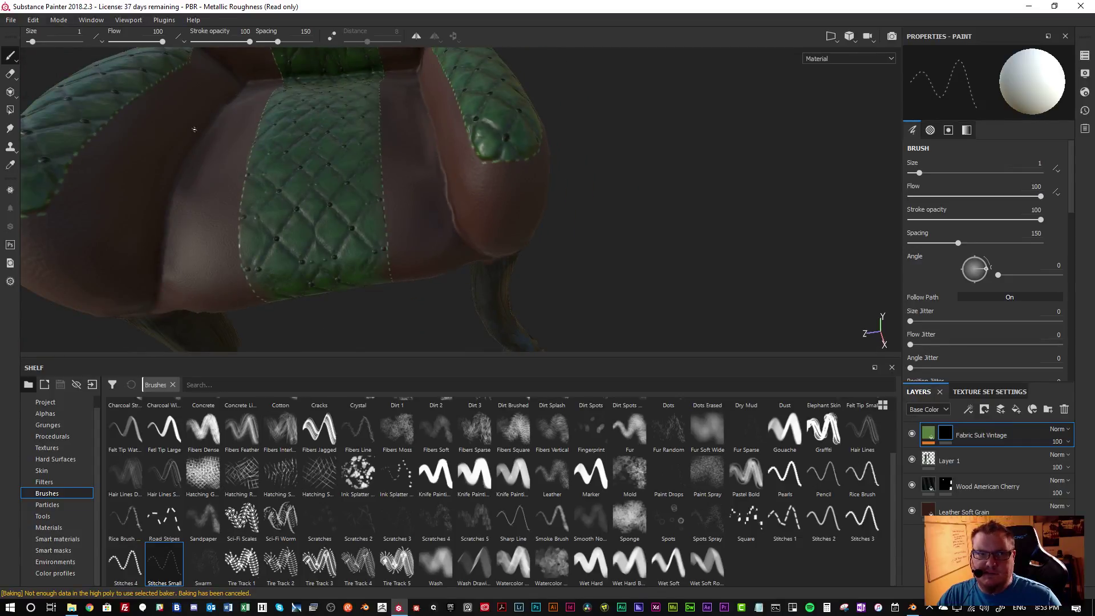
left_click_drag(435, 140, 343, 192, "alt")
scroll(342, 191, "up", 6)
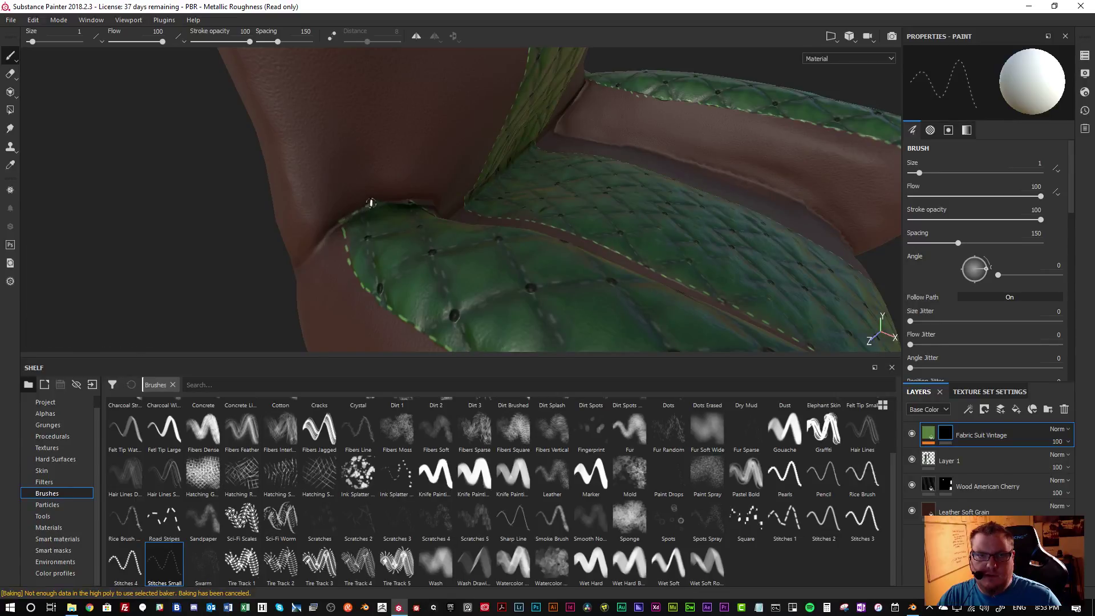
scroll(388, 207, "down", 4)
scroll(389, 207, "down", 5)
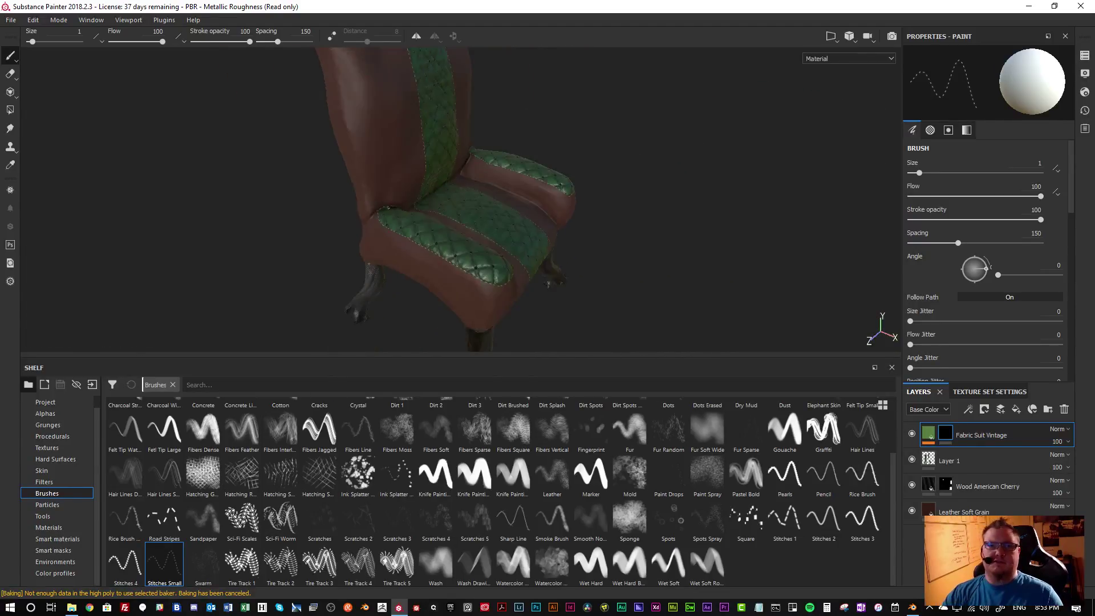
Paint stitches along the quilted strip's side edges down the rear of the headrest and backrest
left_click_drag(373, 197, 588, 195, "alt")
mouse_move(410, 223)
left_mouse_down("alt")
mouse_move(588, 210)
mouse_move(501, 183)
mouse_move(549, 253)
mouse_move(502, 183)
mouse_move(487, 213)
left_mouse_up("alt")
scroll(491, 171, "up", 4)
mouse_move(487, 254)
left_mouse_down()
mouse_move(482, 274)
mouse_move(485, 138)
left_mouse_up()
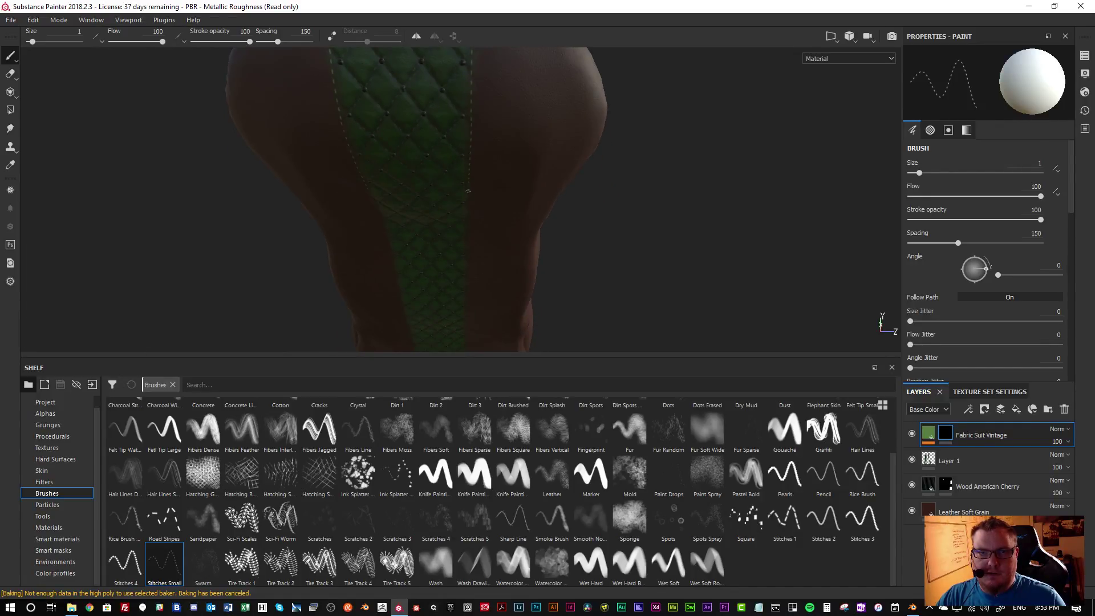
left_click_drag(477, 272, 455, 159, "alt")
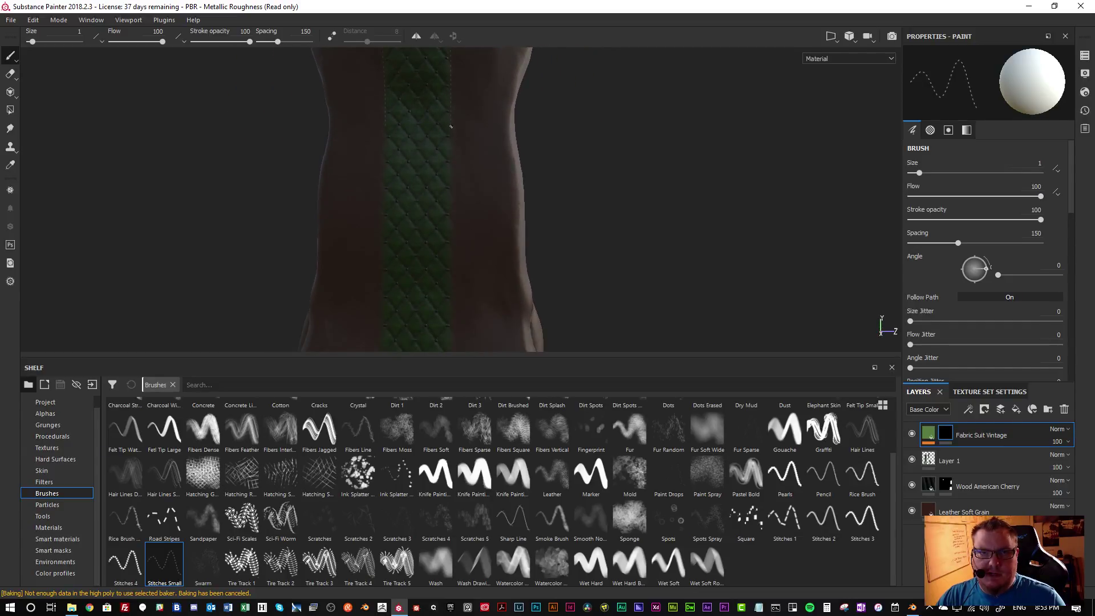
left_click(451, 194, "shift")
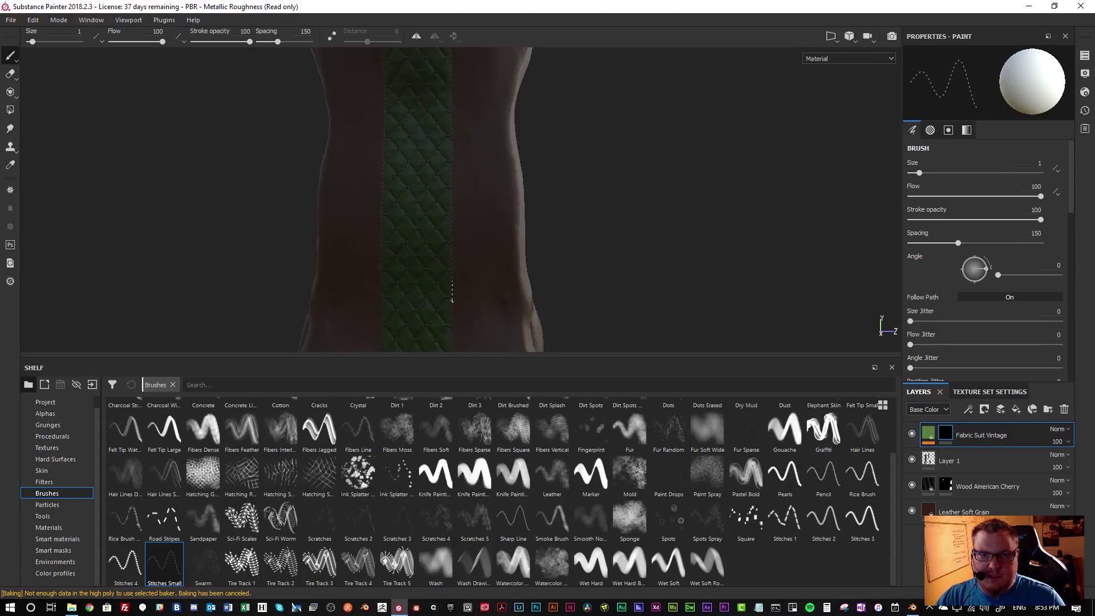
Paint stitches along the strip's lower rear edges and around its rounded end under the chair
middle_click_drag(457, 317, 442, 180, "alt")
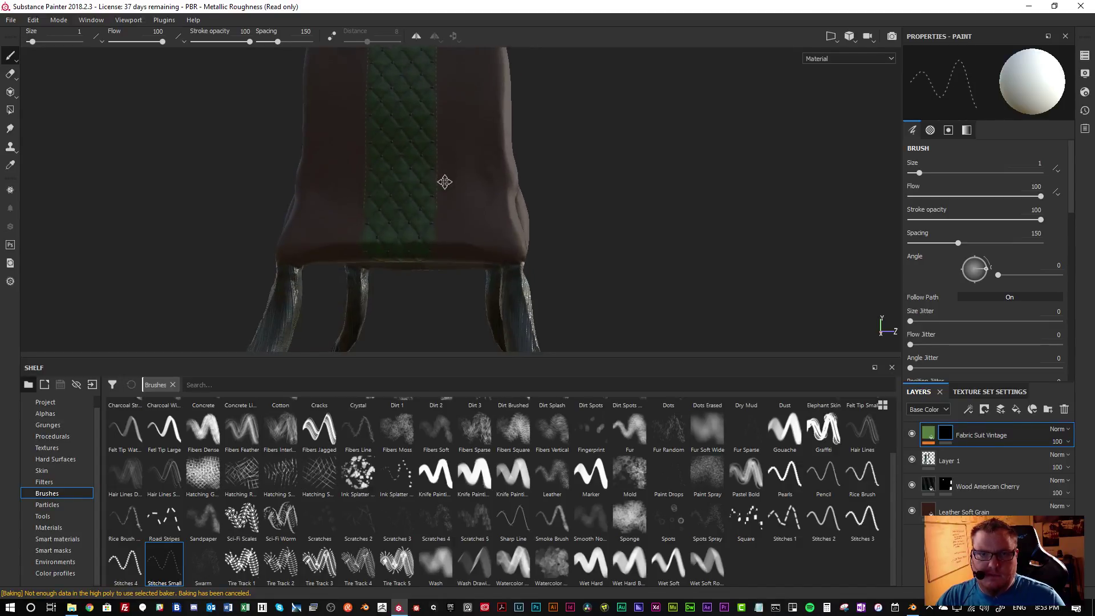
scroll(436, 197, "up", 5)
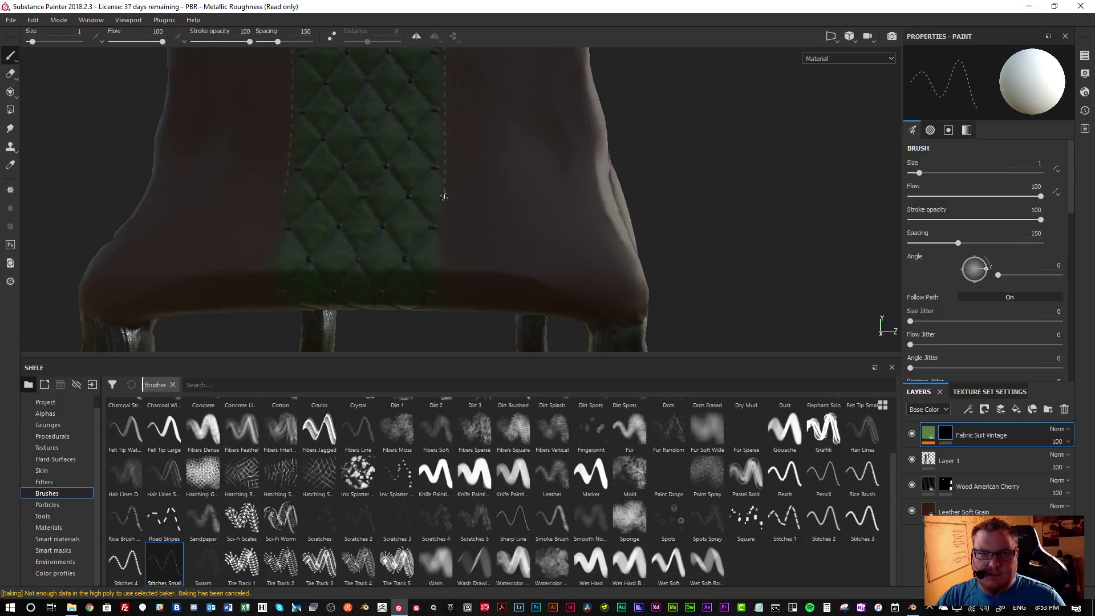
left_click(440, 285, "shift")
left_click_drag(441, 306, 461, 187, "alt")
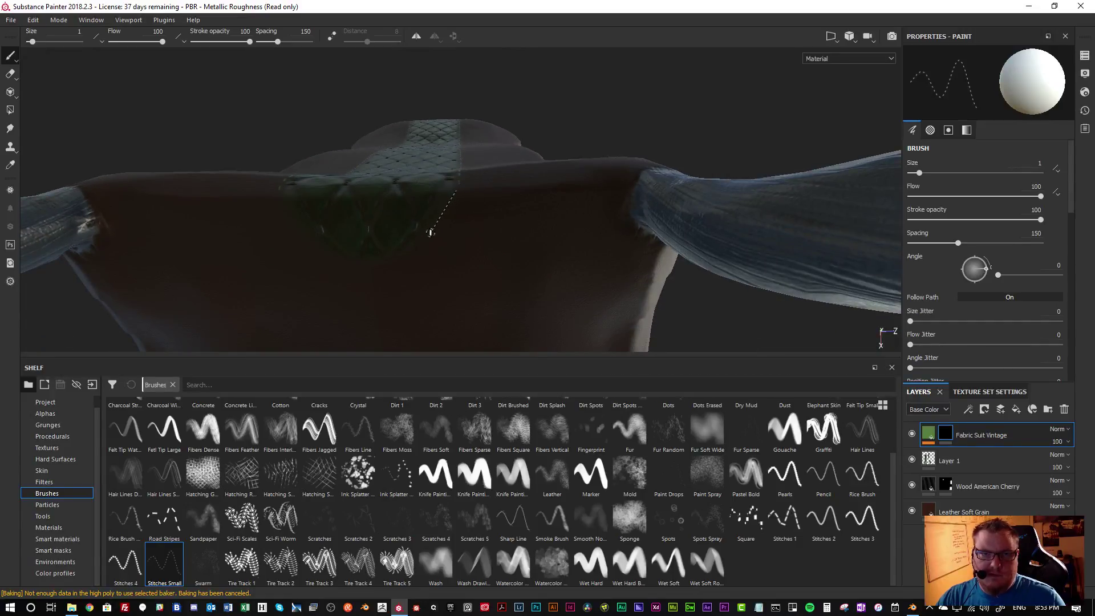
left_click(399, 254, "shift")
Review the finished stitching on the whole chair from the side and the front
scroll(423, 245, "down", 6)
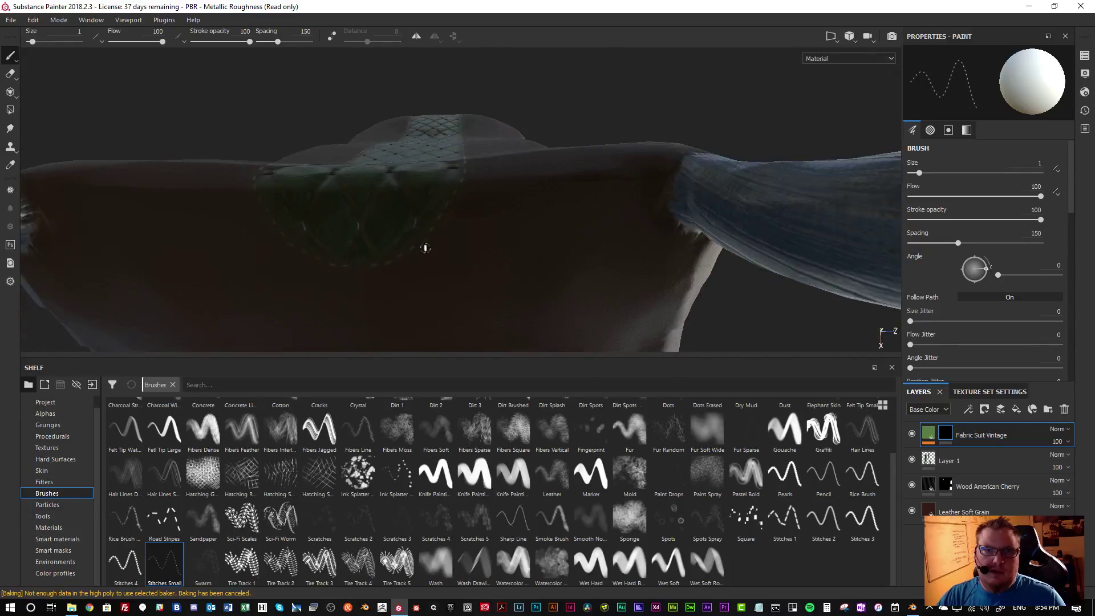
left_click_drag(425, 248, 650, 211, "alt")
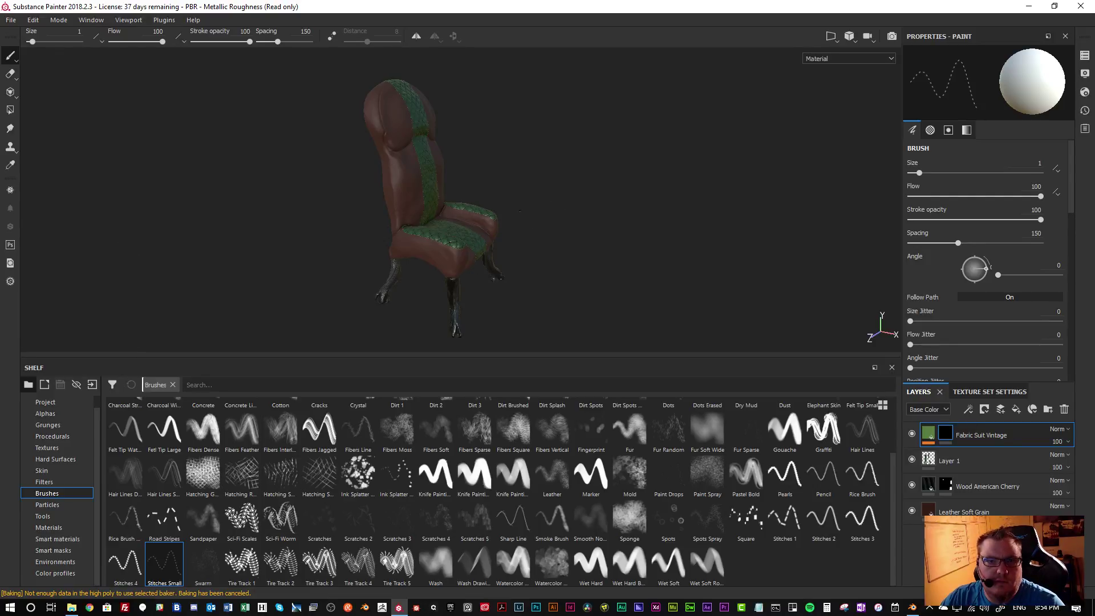
left_click_drag(369, 271, 332, 251, "alt")
left_click_drag(274, 233, 449, 271, "alt")
left_click_drag(426, 209, 391, 198, "alt")
middle_click_drag(420, 221, 410, 203, "alt")
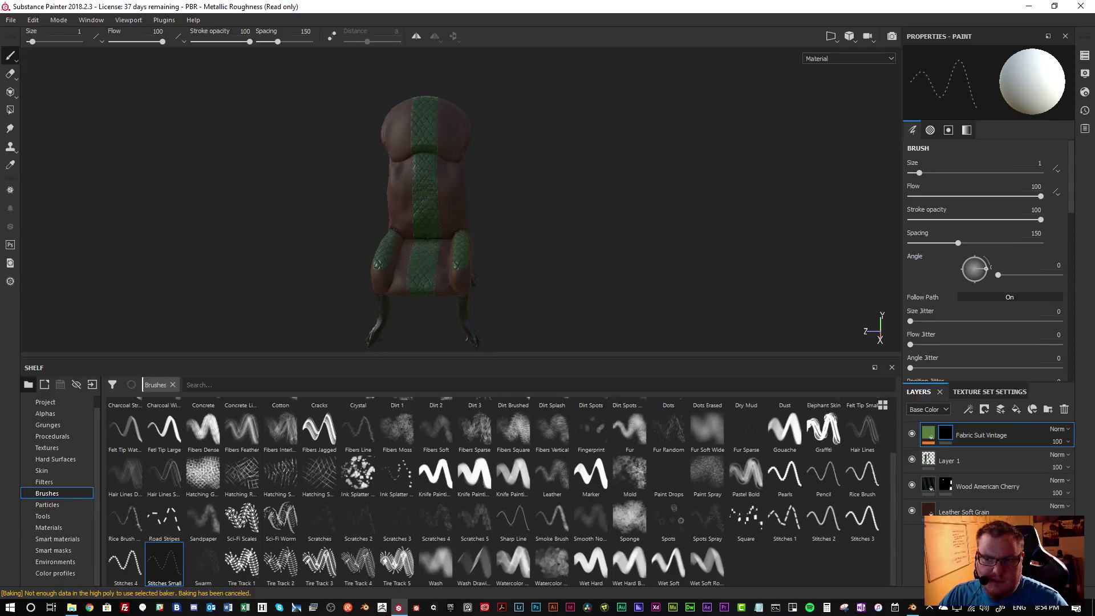
Add a fill layer above the Fabric Suit Vintage layer and darken its base color to grey with value 0.151
right_click(944, 434)
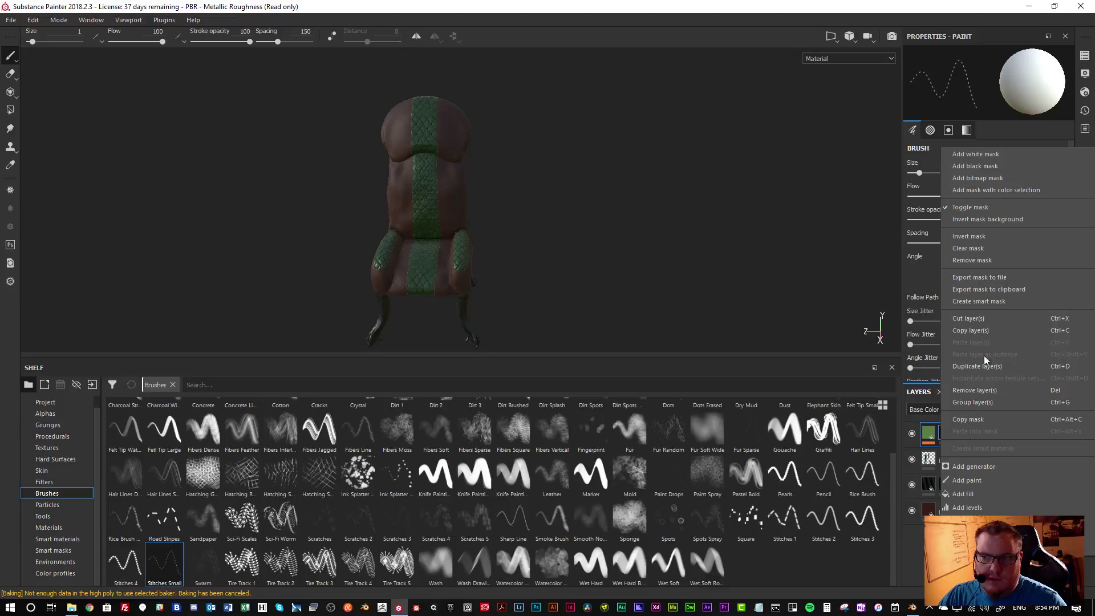
left_click(983, 494)
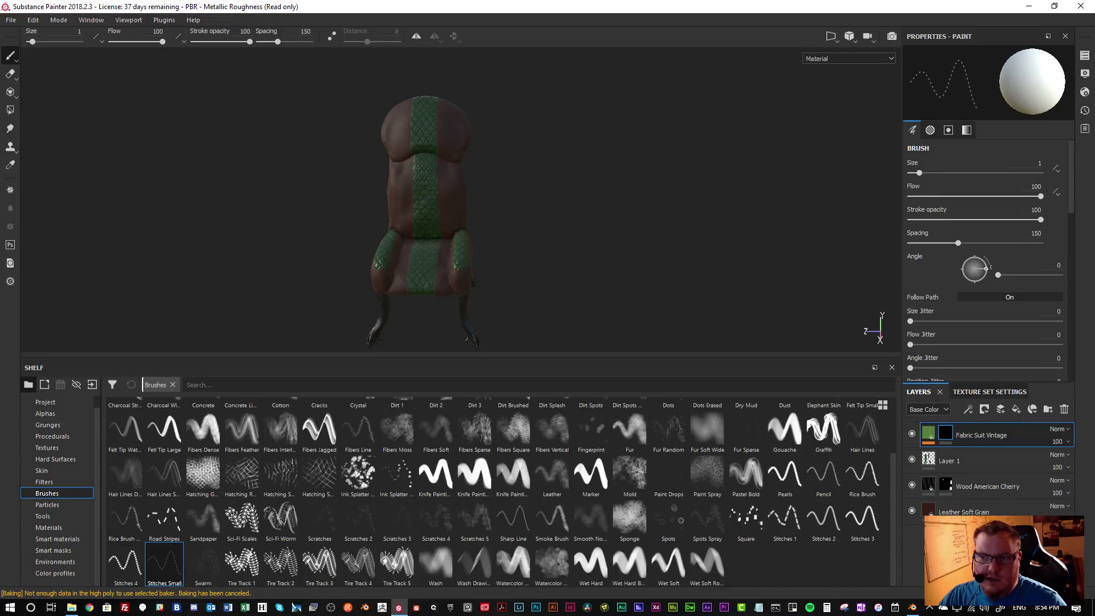
left_click(1016, 409)
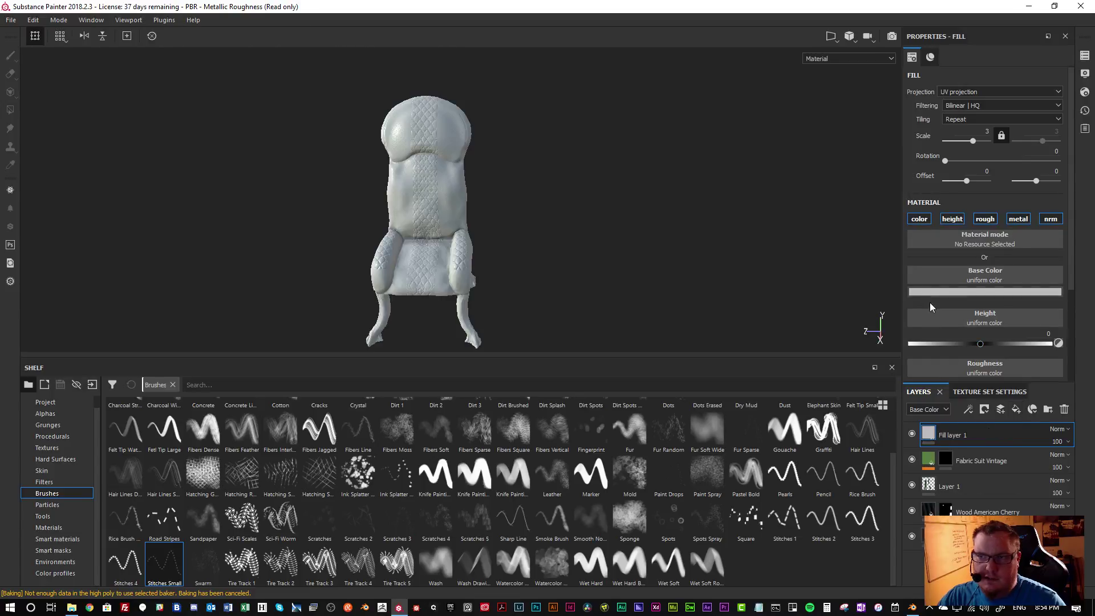
left_click(964, 292)
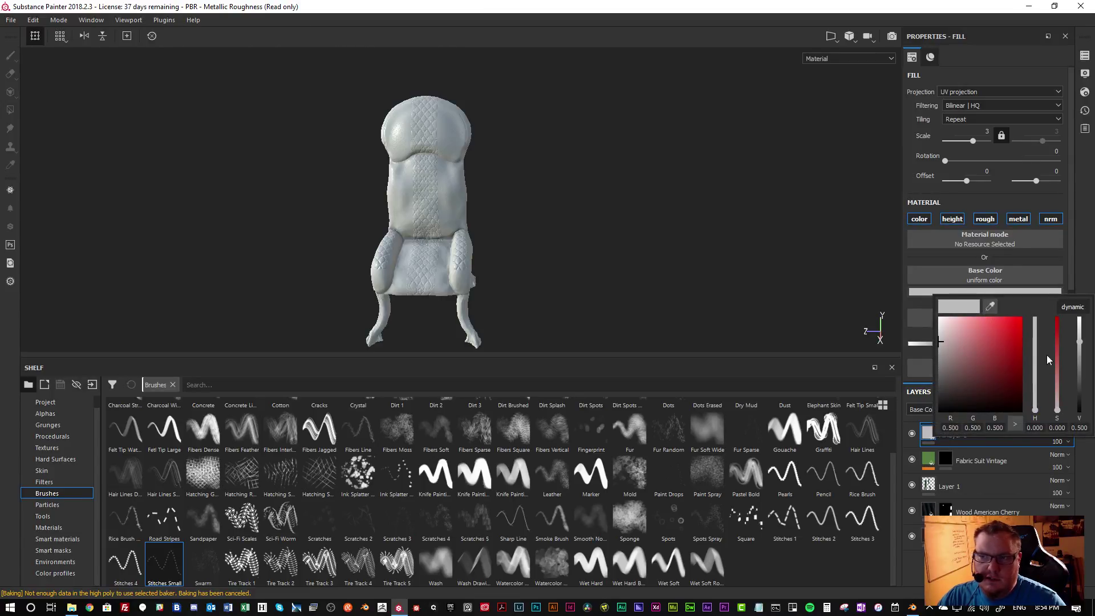
left_click(1080, 367)
left_click(1081, 371)
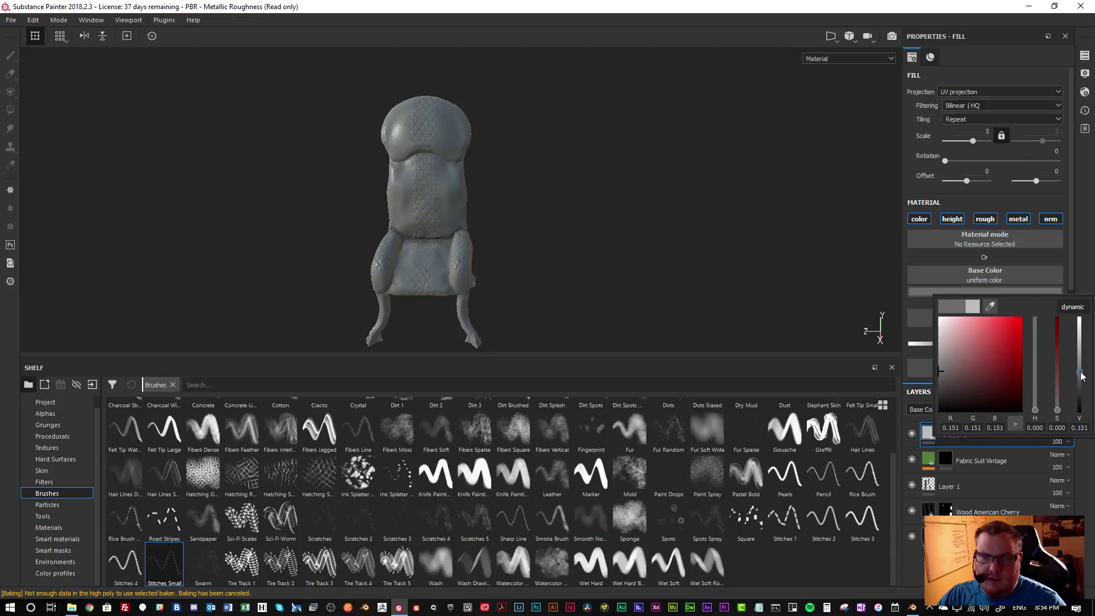
left_click(1001, 474)
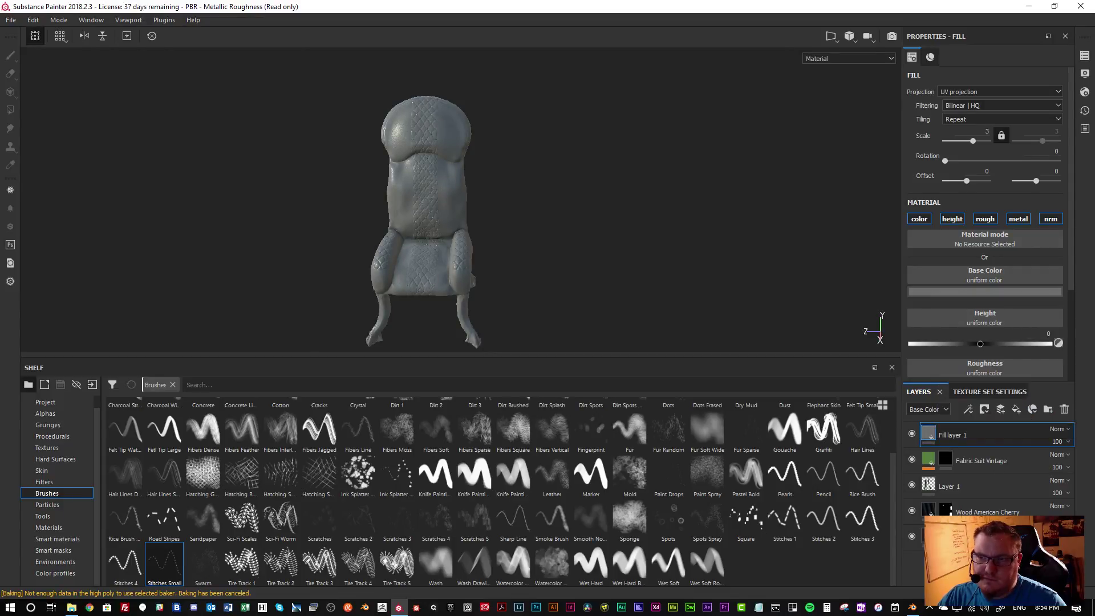
Apply the Dust Soft 2 smart mask to the grey fill layer
left_click(53, 550)
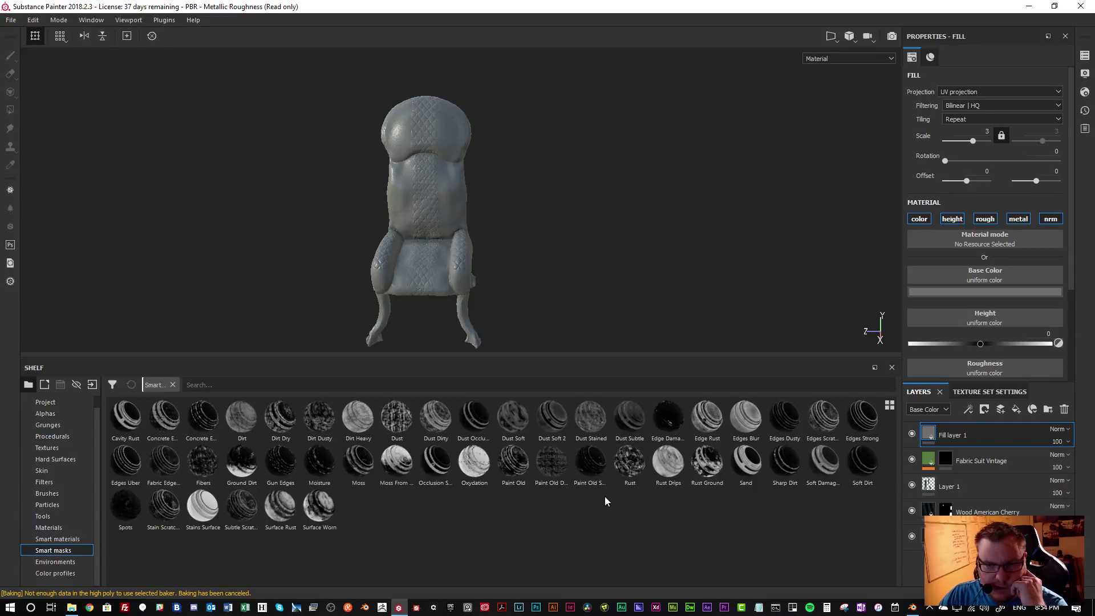
mouse_move(544, 423)
left_mouse_down()
mouse_move(552, 542)
mouse_move(875, 509)
mouse_move(967, 437)
left_mouse_up()
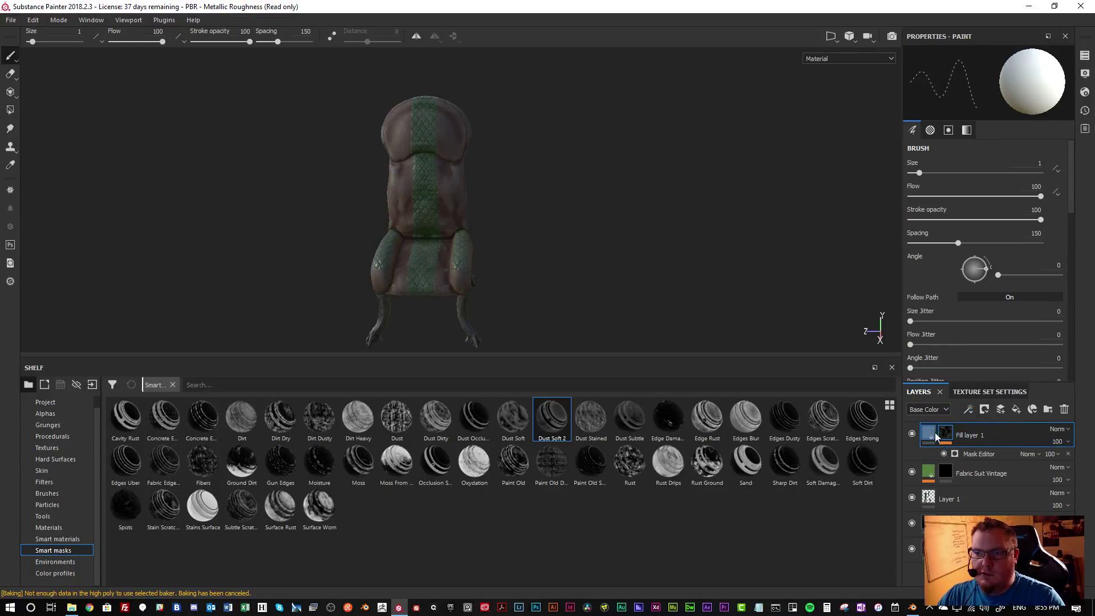
left_click(928, 437)
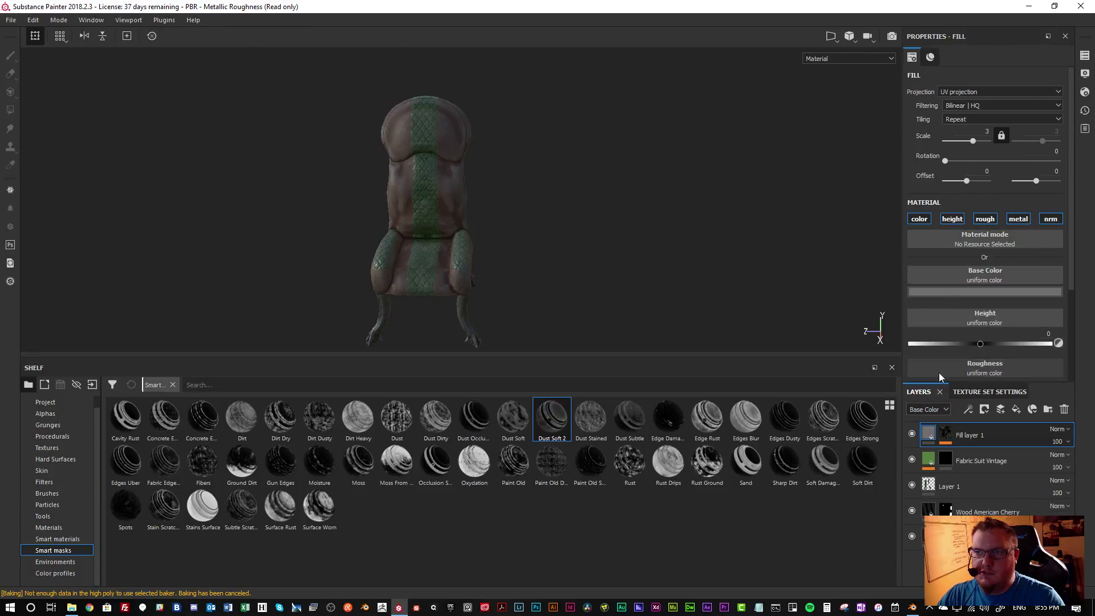
left_click(948, 435)
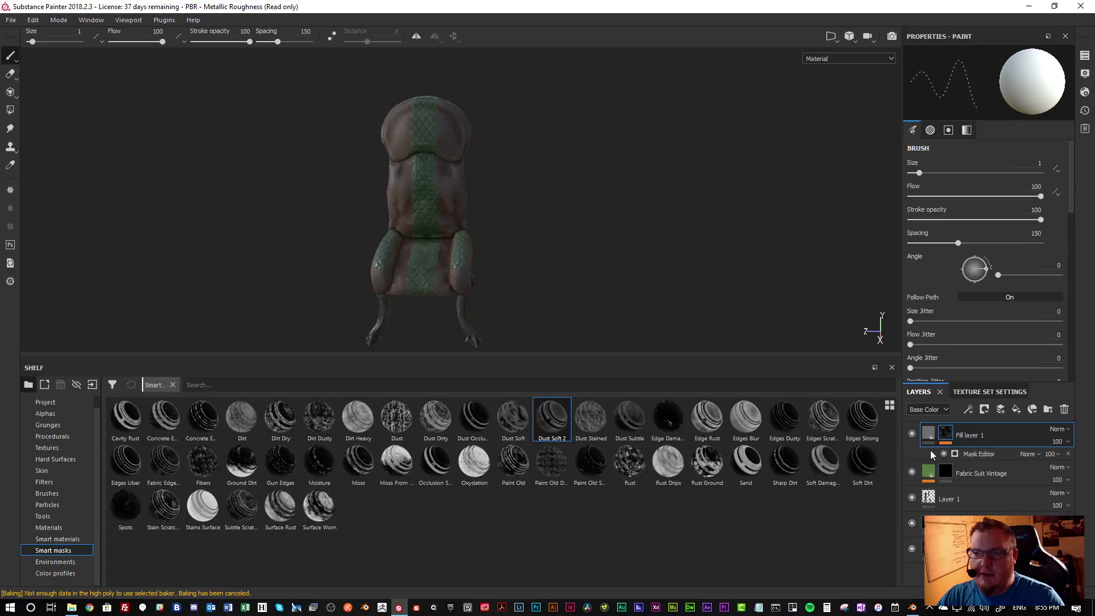
Set the dust mask generator's Global Balance to 0.45 and Global Contrast to 0.25
left_click(988, 451)
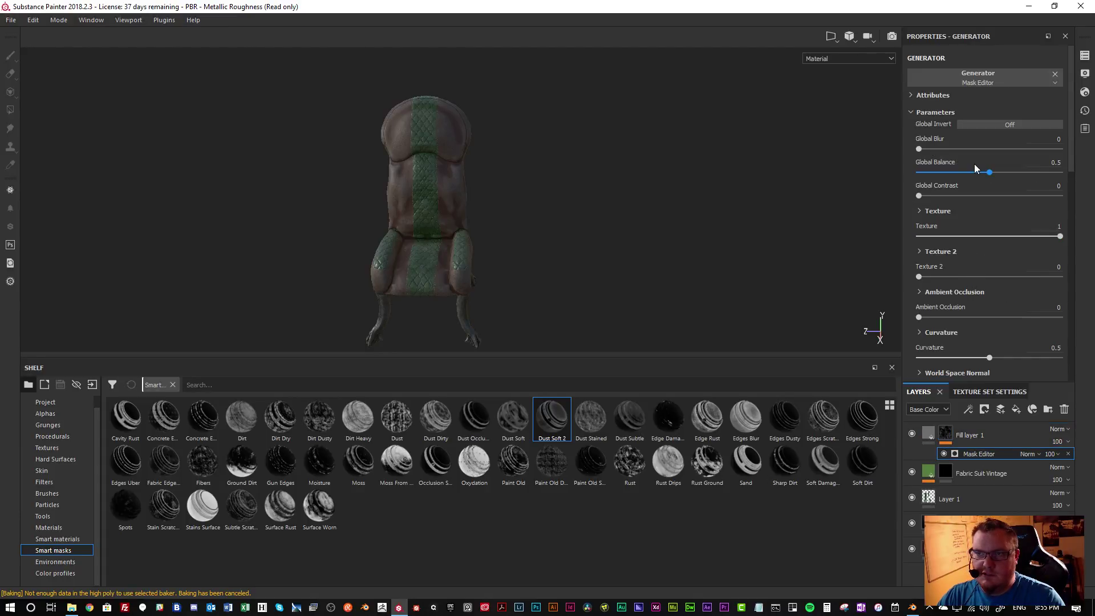
left_click_drag(989, 176, 963, 178)
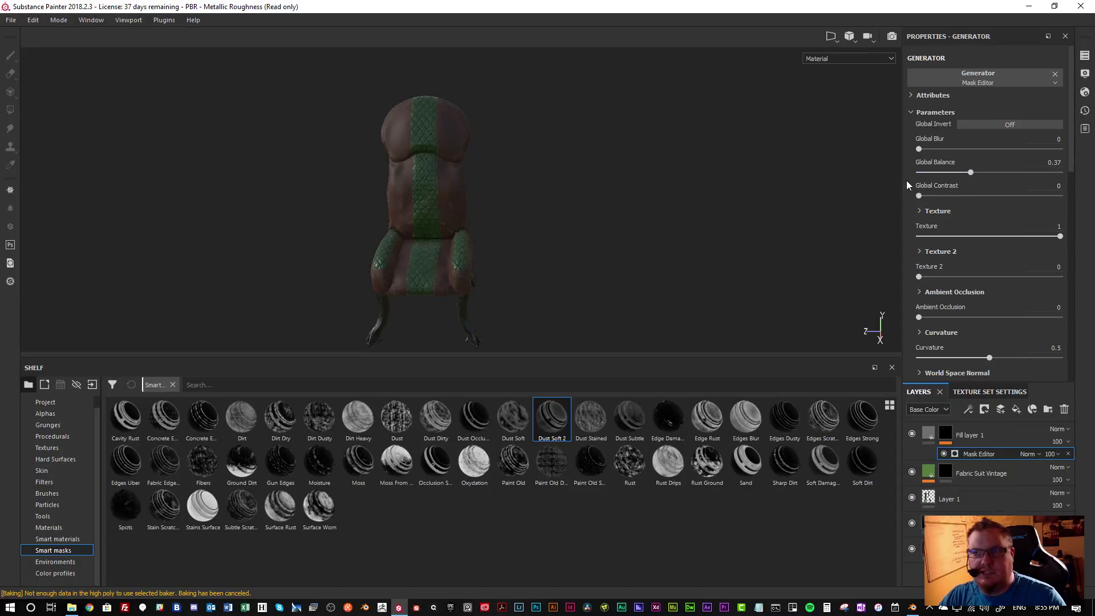
mouse_move(968, 196)
left_mouse_down()
mouse_move(981, 197)
mouse_move(954, 197)
mouse_move(990, 173)
mouse_move(975, 175)
left_mouse_up()
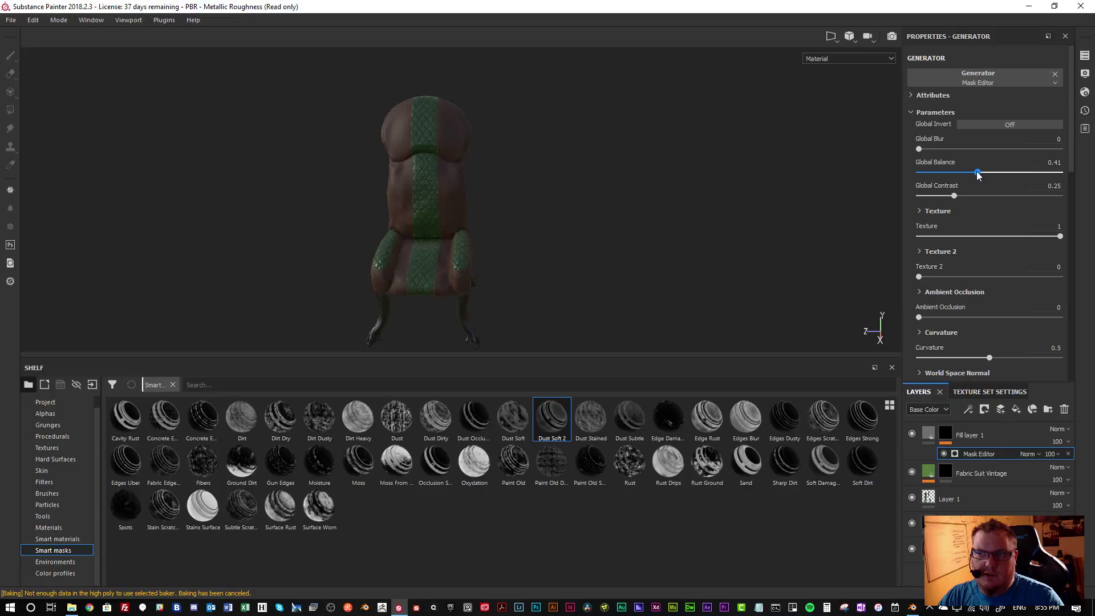
left_click_drag(979, 175, 981, 175)
left_click_drag(593, 242, 576, 193, "alt")
scroll(585, 222, "up", 3)
scroll(628, 226, "down", 2)
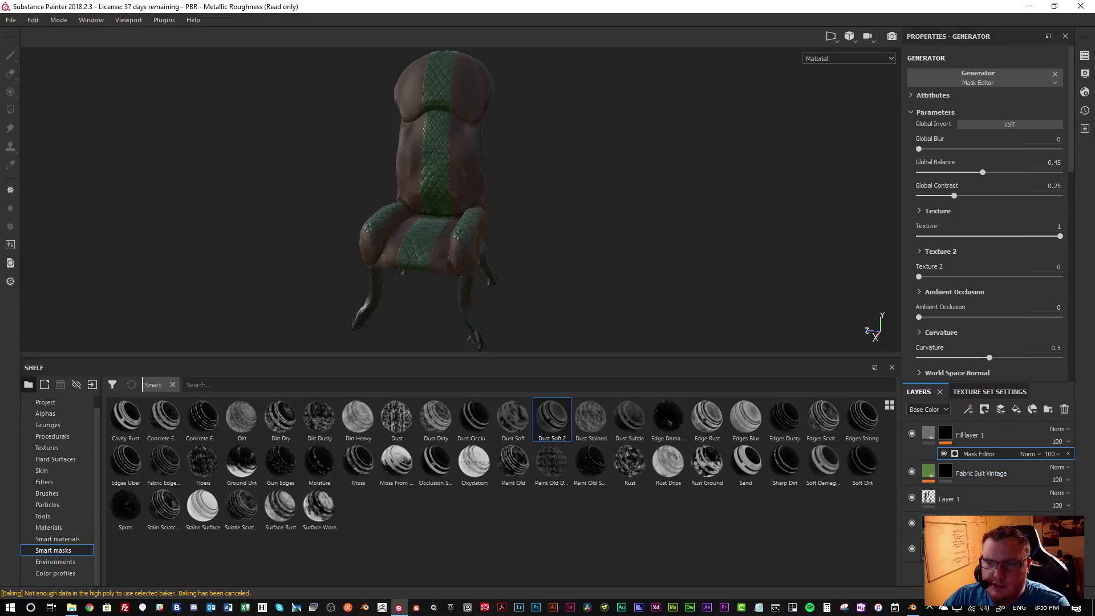
Apply the Ground Dirt smart mask to the Wood American Cherry layer and set the brush angle to 37
left_click(969, 523)
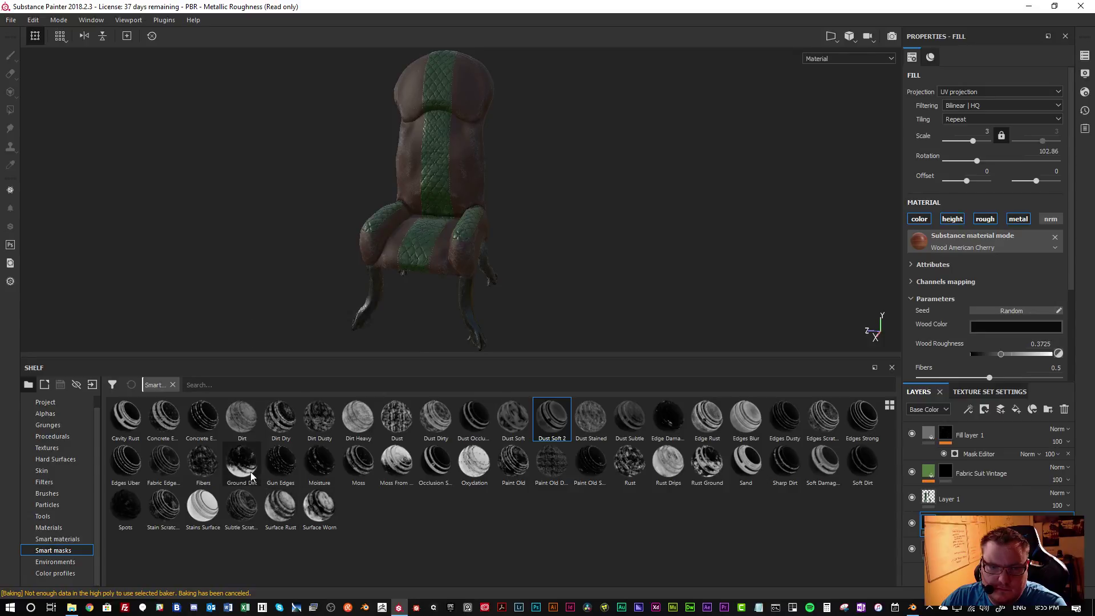
mouse_move(249, 469)
mouse_move(249, 470)
left_mouse_down()
mouse_move(902, 570)
mouse_move(976, 510)
mouse_move(969, 522)
left_mouse_up()
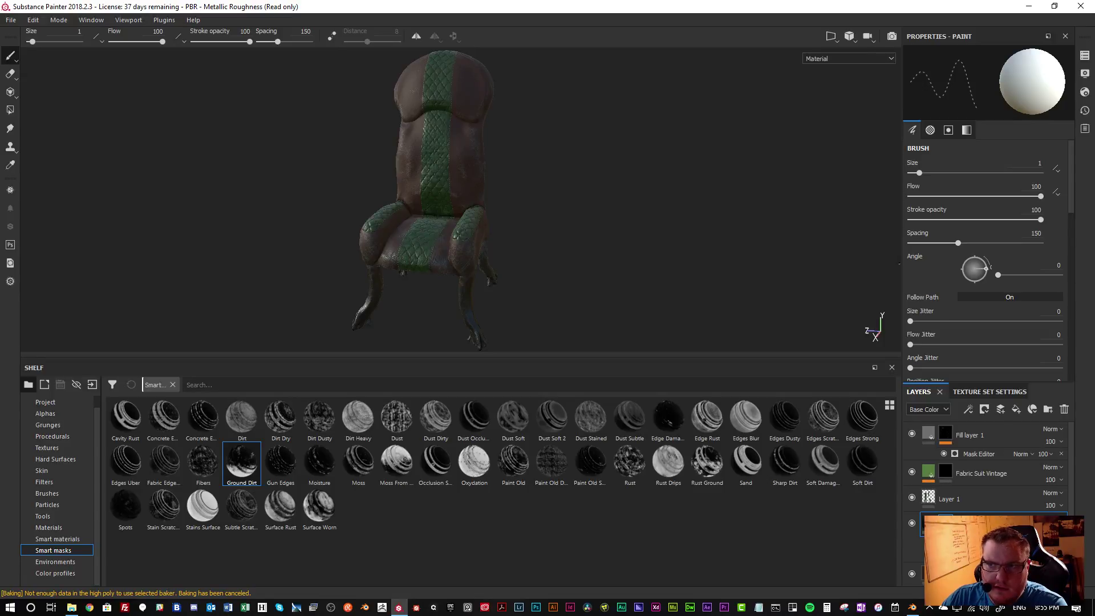
mouse_move(985, 268)
left_mouse_down()
mouse_move(975, 257)
mouse_move(964, 272)
mouse_move(980, 279)
mouse_move(982, 263)
left_mouse_up()
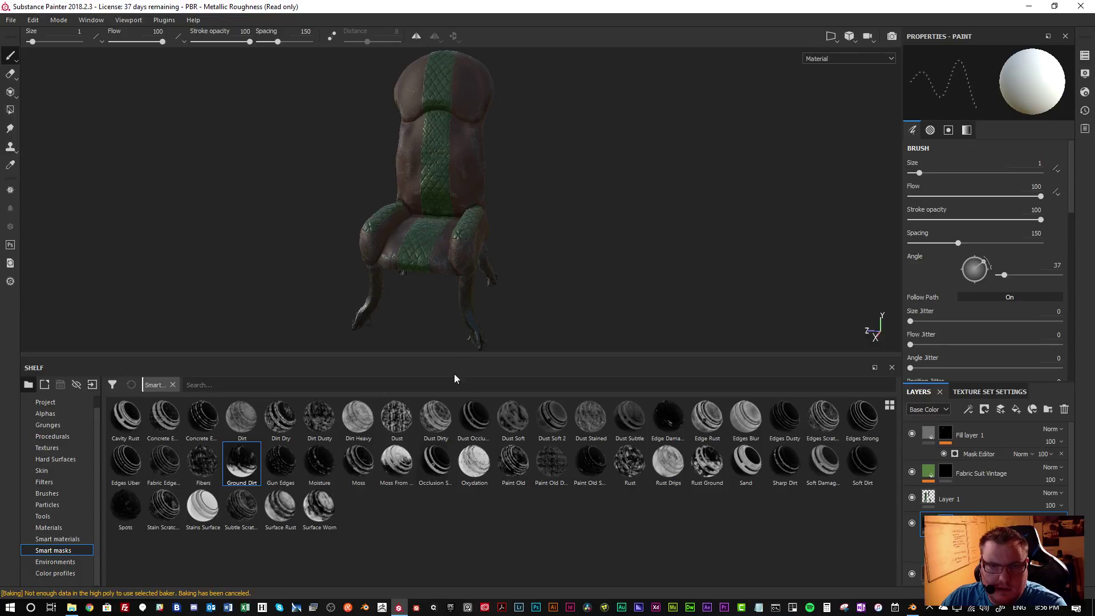
scroll(490, 328, "up", 5)
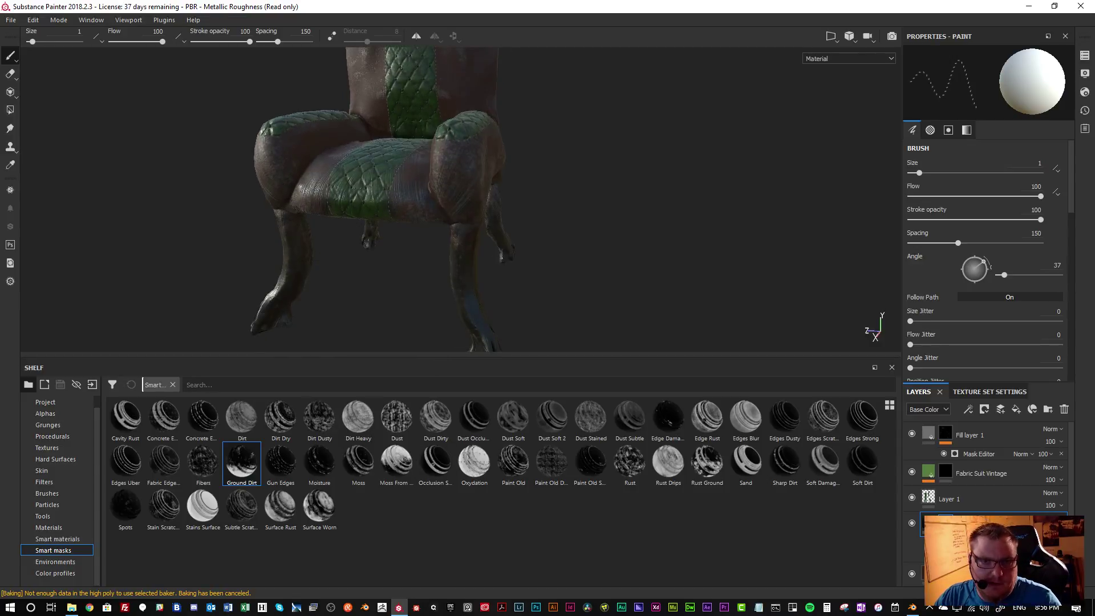
scroll(513, 274, "up", 3)
left_click_drag(536, 296, 616, 279, "alt")
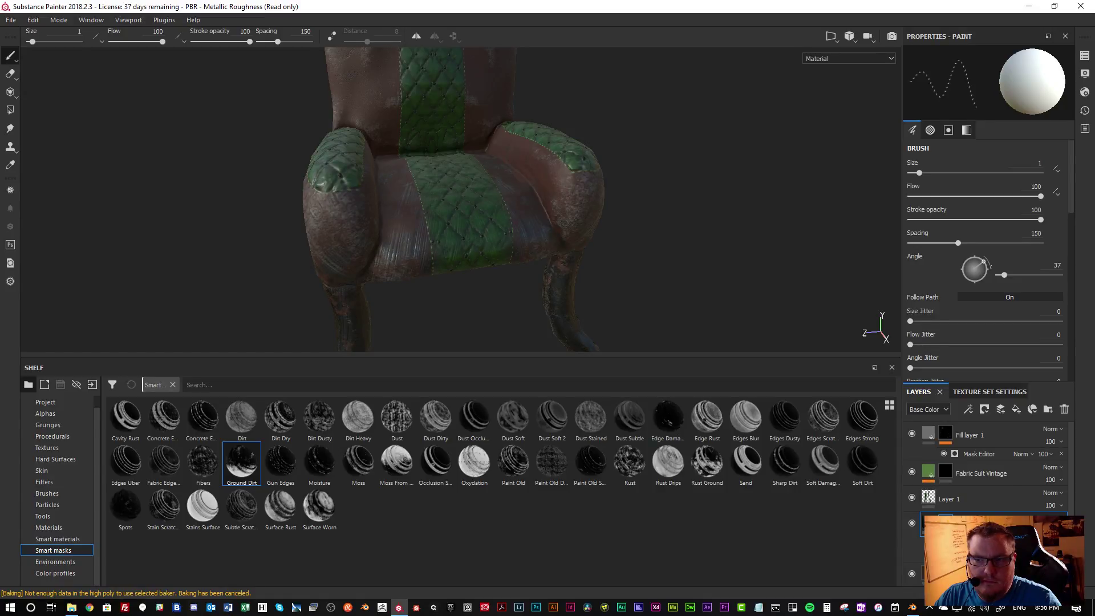
Try a Global Balance of 0.66 in the Ground Dirt mask's generator, undo it, and inspect the chair
left_click(979, 543)
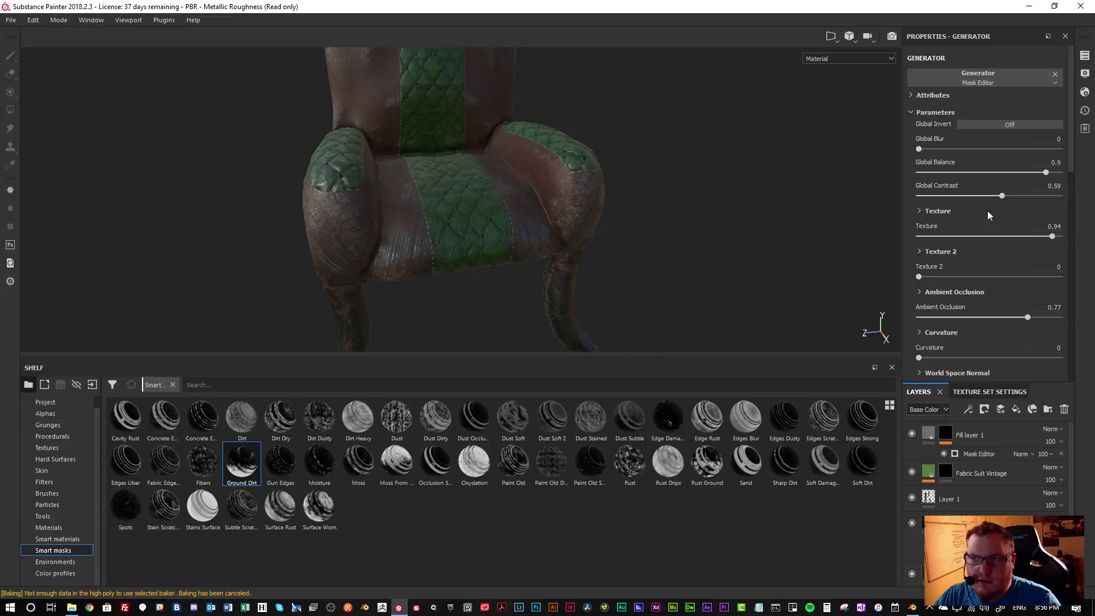
left_click(983, 174)
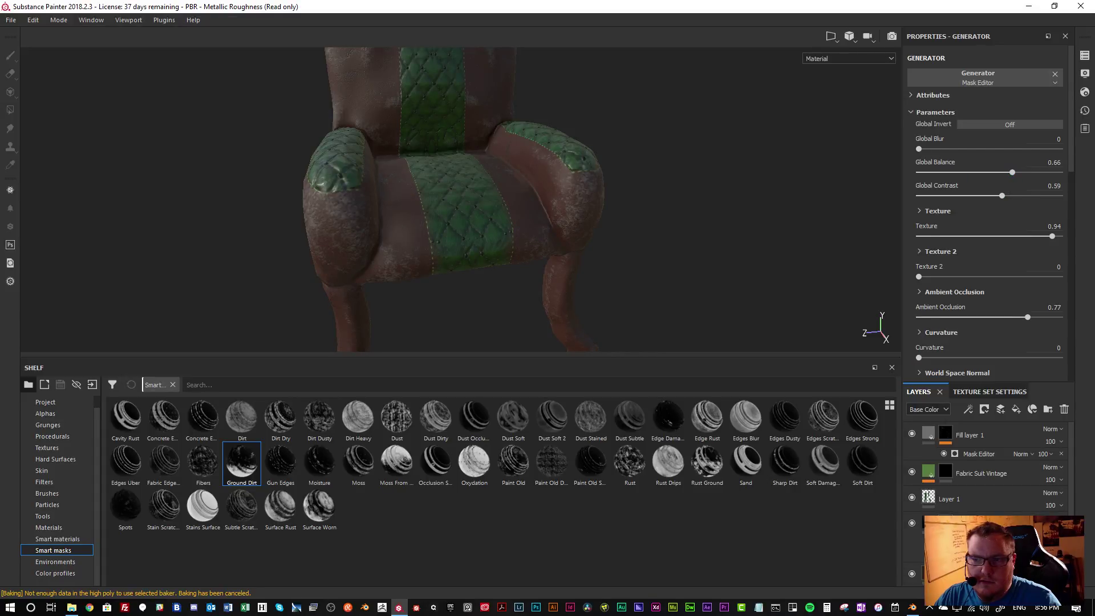
key("ctrl+z")
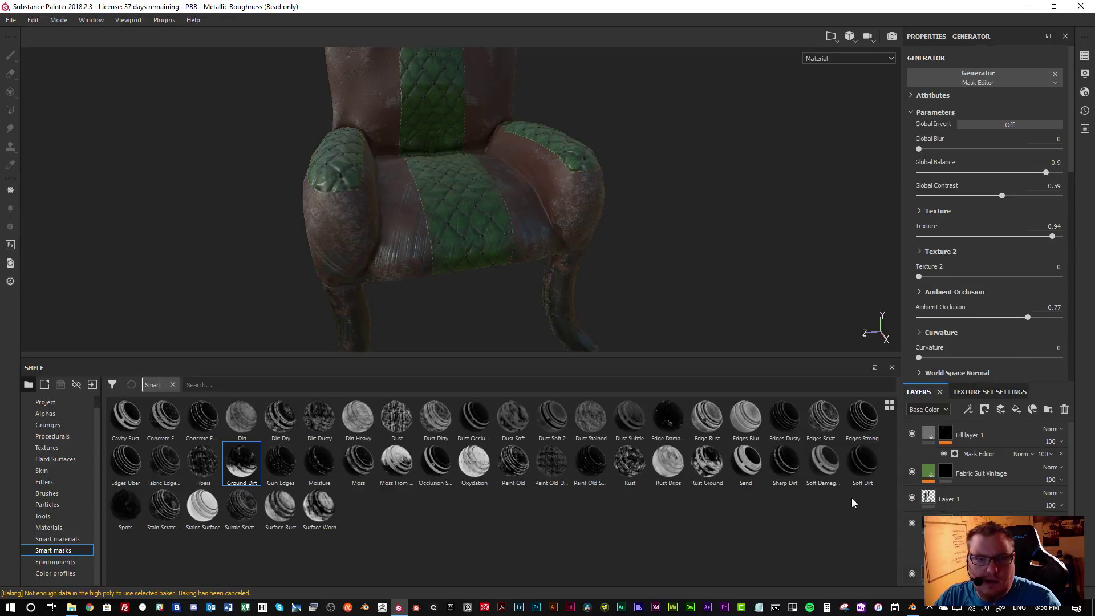
mouse_move(628, 293)
left_mouse_down("alt")
mouse_move(542, 286)
mouse_move(546, 254)
mouse_move(573, 275)
mouse_move(559, 261)
mouse_move(588, 235)
mouse_move(435, 259)
mouse_move(293, 248)
mouse_move(432, 303)
mouse_move(627, 303)
left_mouse_up("alt")
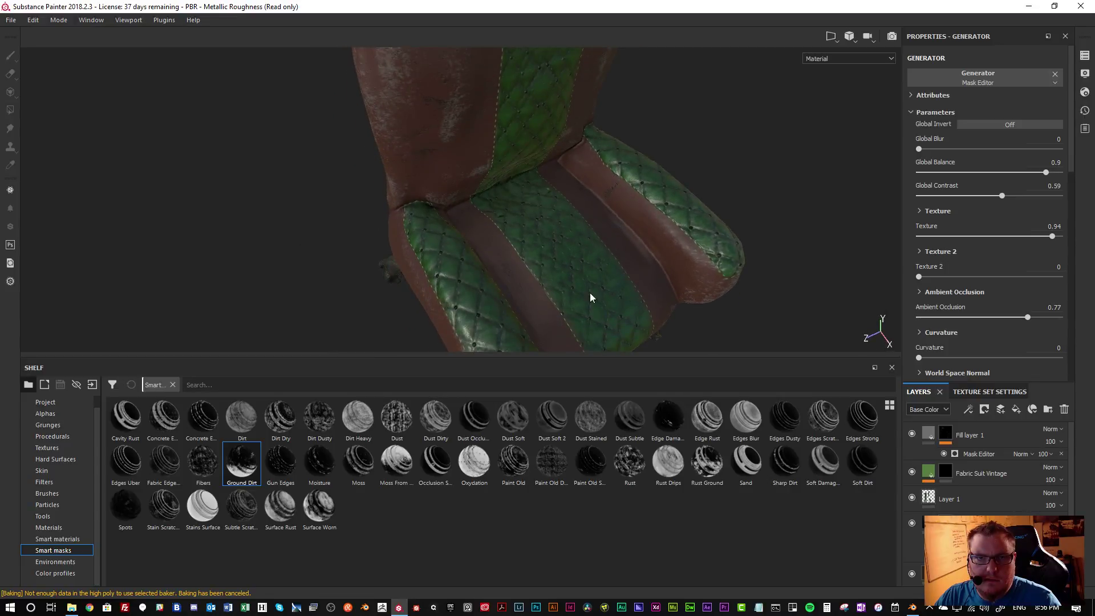
mouse_move(377, 256)
left_mouse_down("alt")
mouse_move(359, 228)
mouse_move(340, 283)
mouse_move(394, 226)
mouse_move(795, 161)
mouse_move(255, 243)
mouse_move(532, 259)
mouse_move(557, 208)
mouse_move(520, 203)
mouse_move(581, 204)
left_mouse_up("alt")
scroll(528, 262, "down", 3)
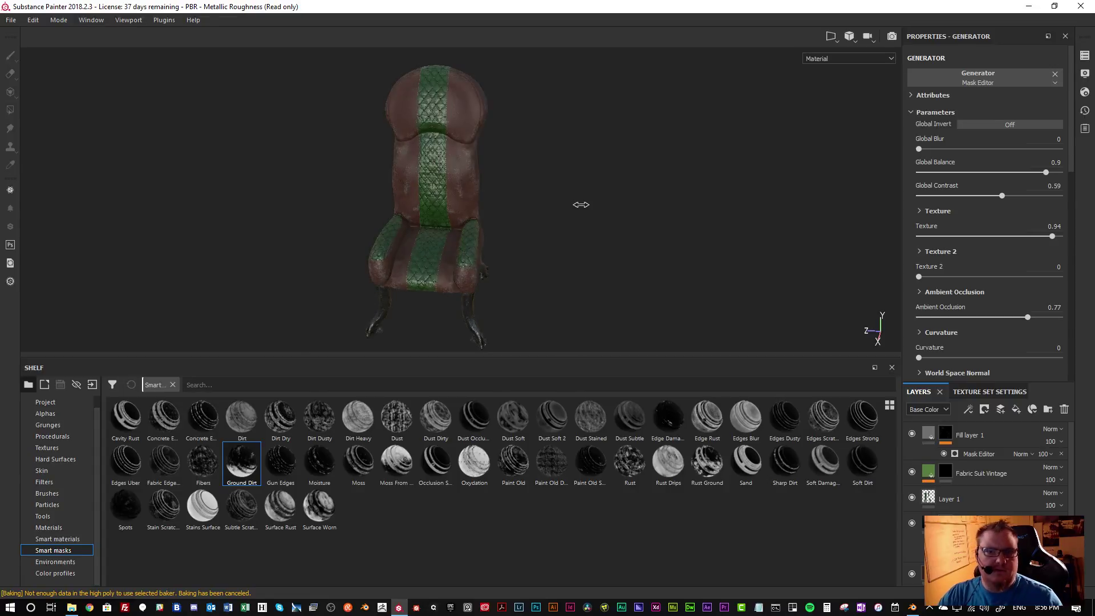
Save the project as chair in the New Folder inside Slytherin Common Room
left_click(10, 20)
left_click(34, 145)
double_click(185, 108)
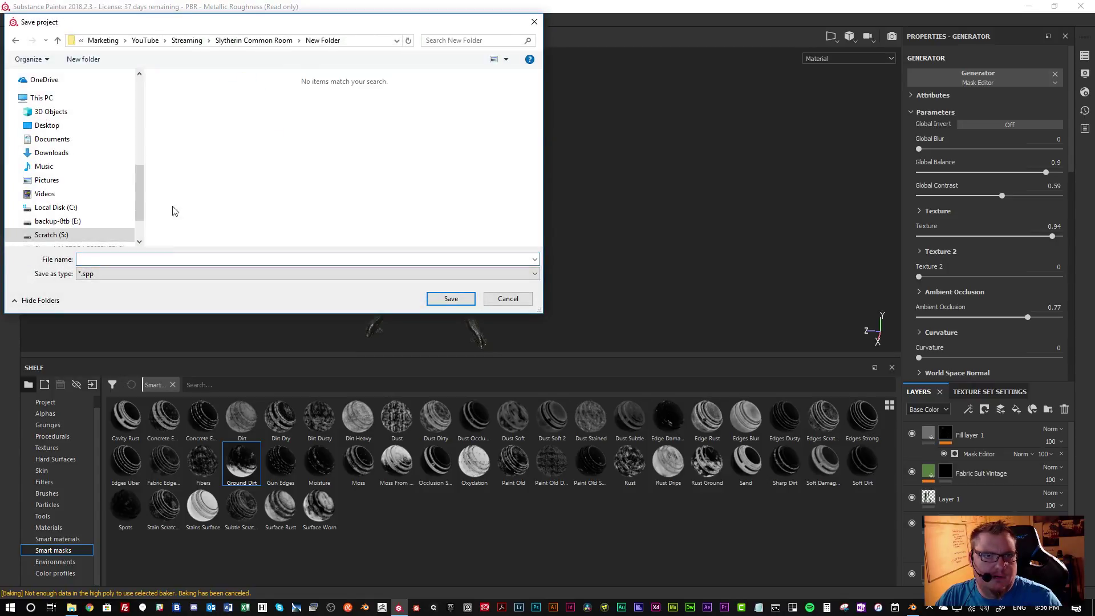
left_click(131, 259)
type("chair")
key("Return")
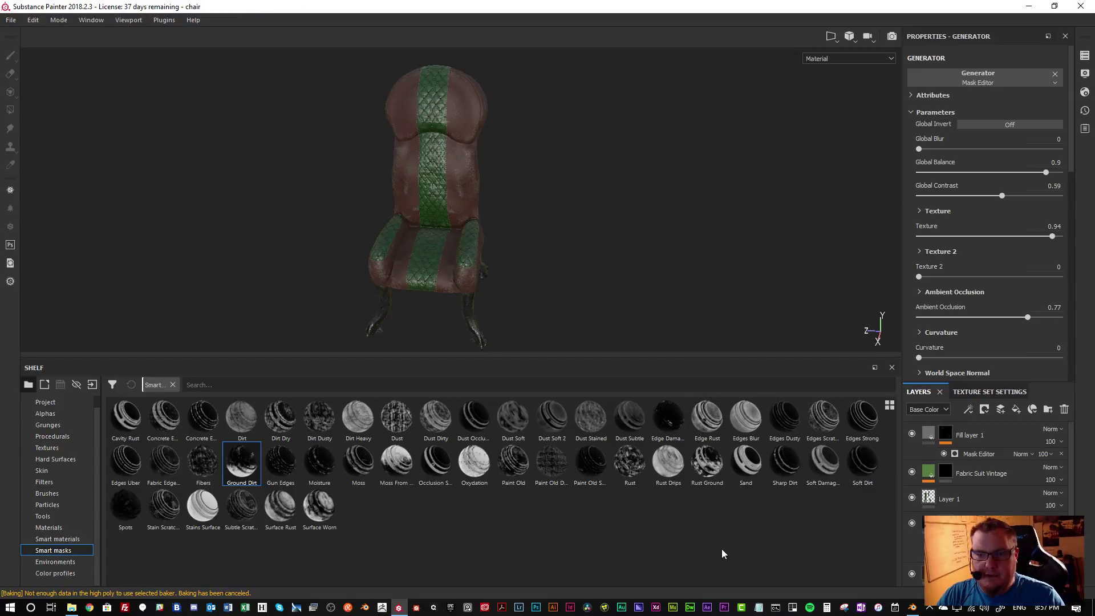
Start a texture export with the New Folder inside Slytherin Common Room as its destination
left_click(11, 20)
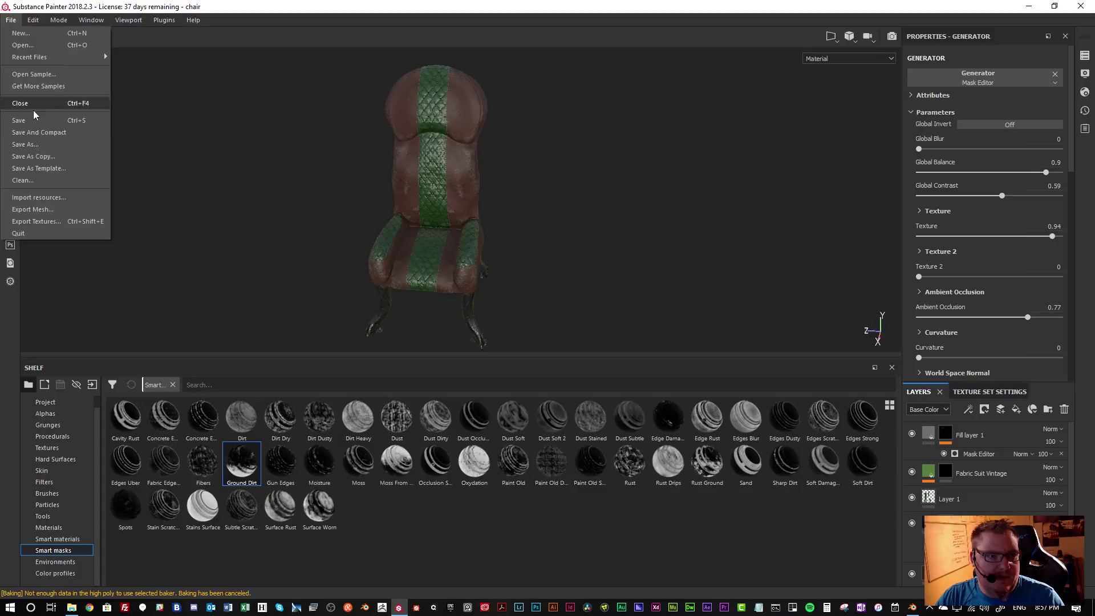
left_click(55, 223)
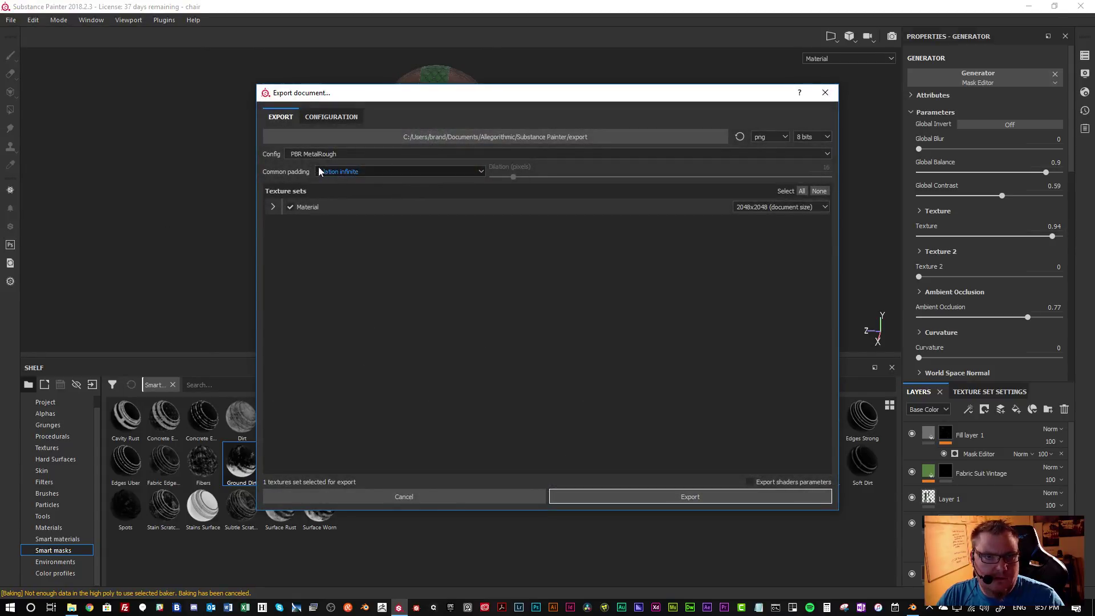
left_click(502, 138)
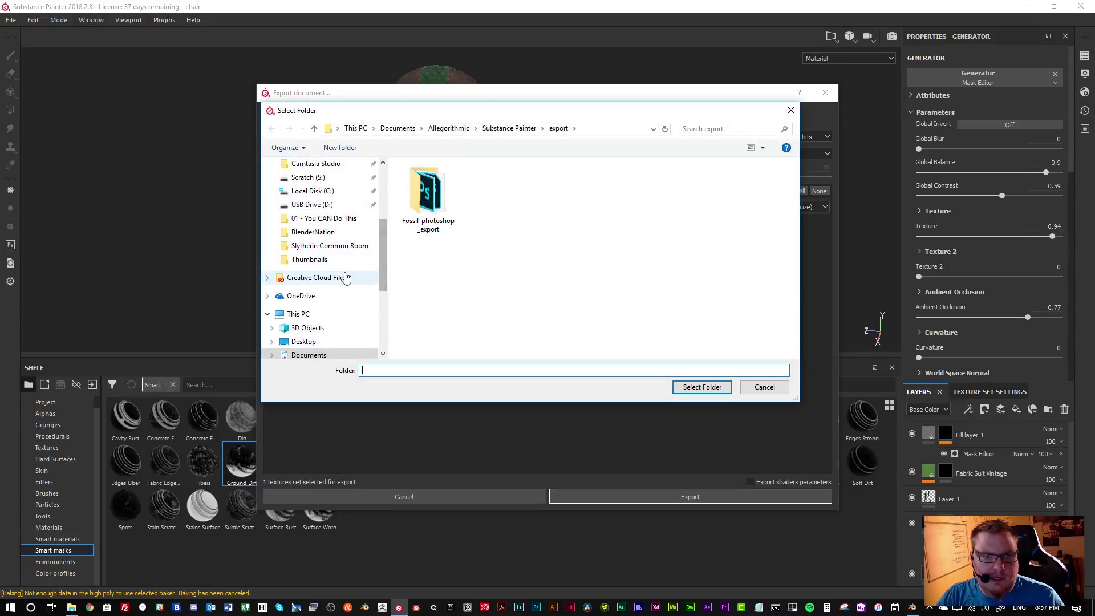
left_click(331, 246)
double_click(425, 196)
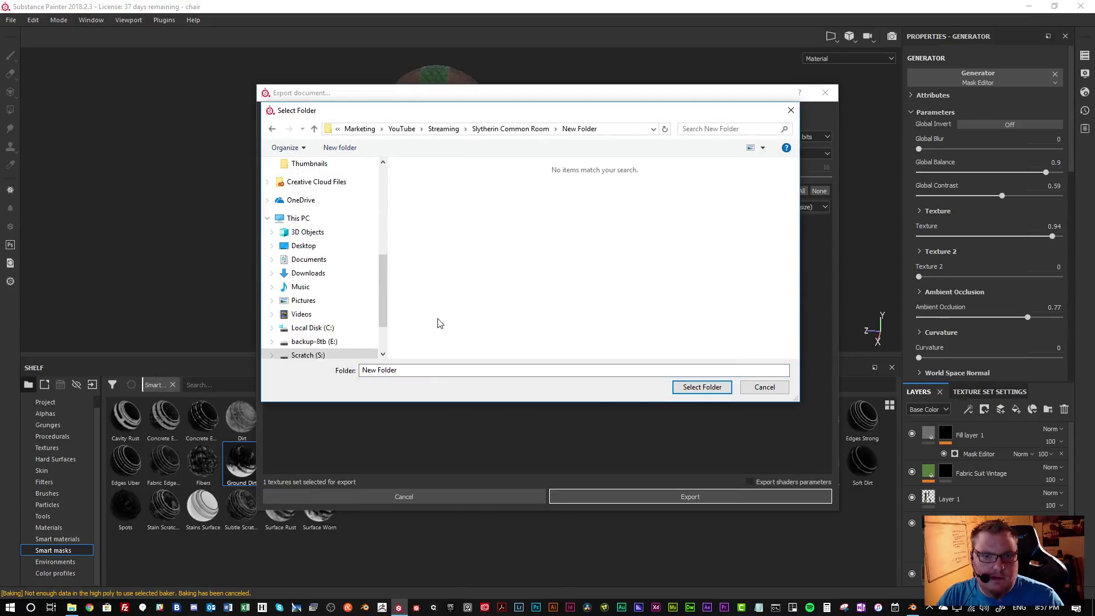
left_click(698, 388)
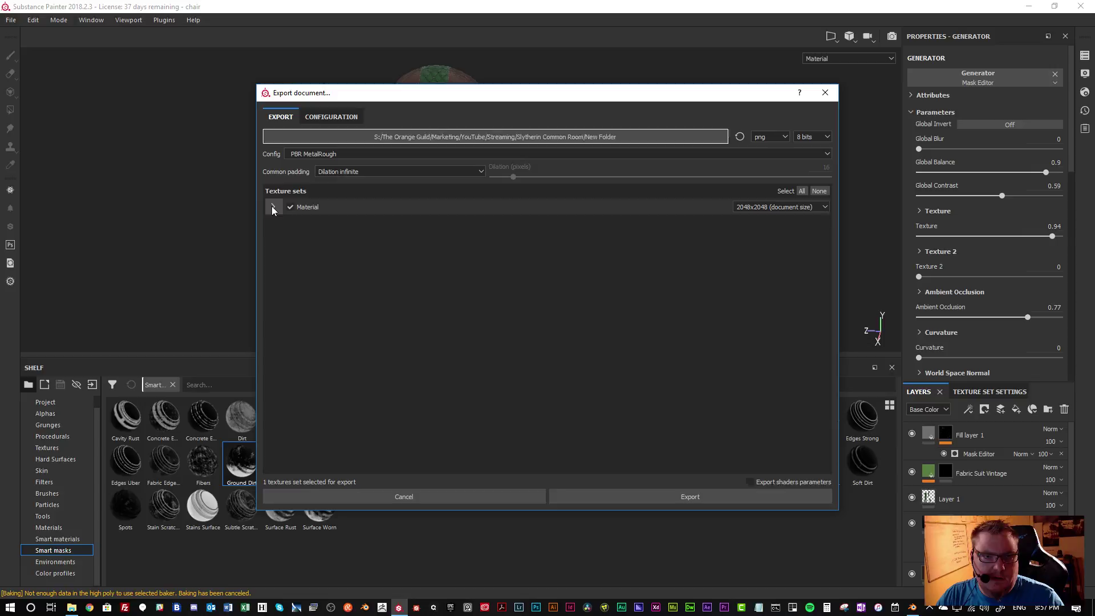
Export the chair's Material texture set with the Blender configuration as 8-bit PNG maps
left_click(273, 208)
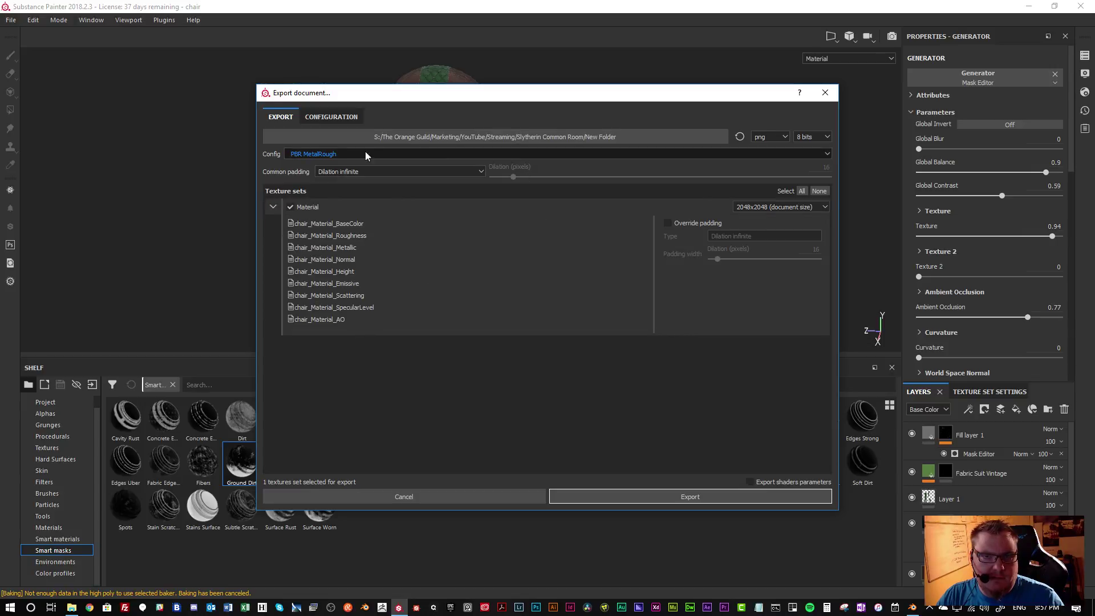
left_click(346, 153)
left_click(325, 172)
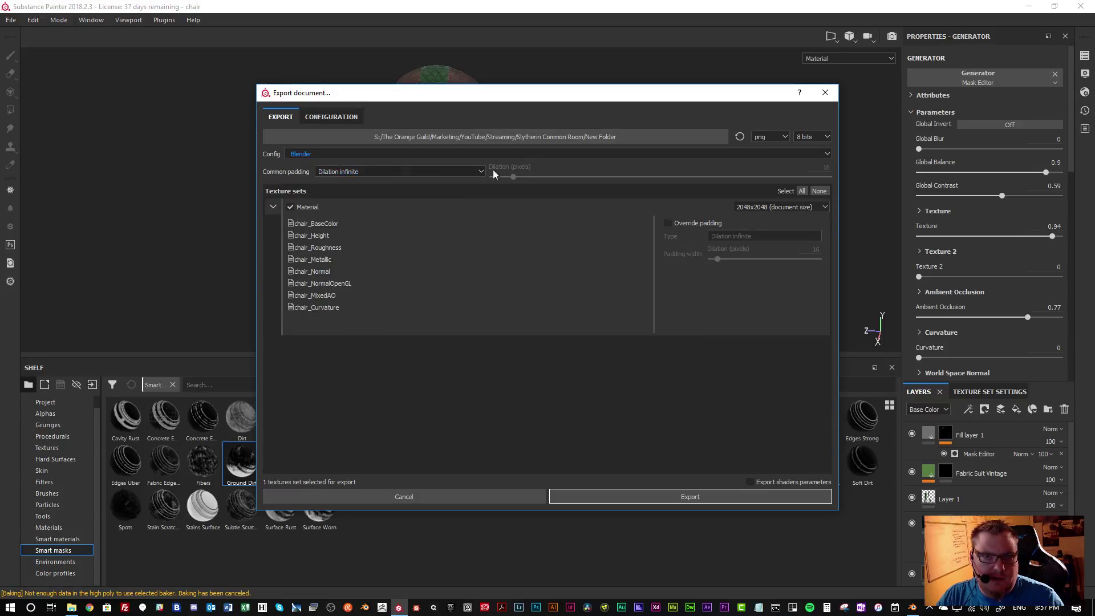
left_click(620, 496)
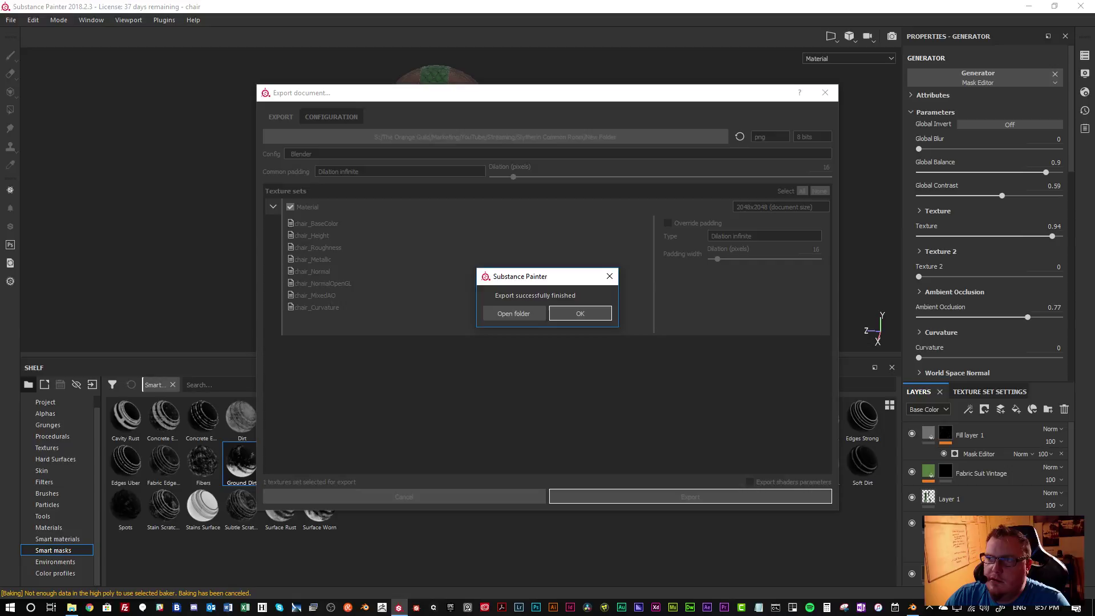
left_click(596, 313)
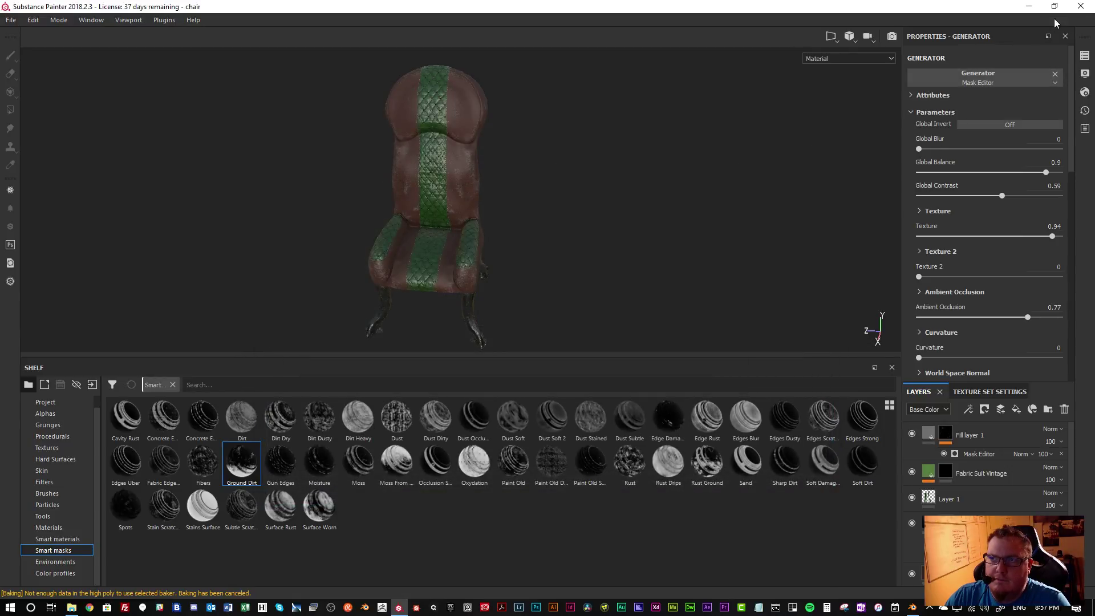
Close Substance Painter and the Slytherin Common Room folder window, and switch to Blender
left_click(1081, 6)
left_click(473, 319)
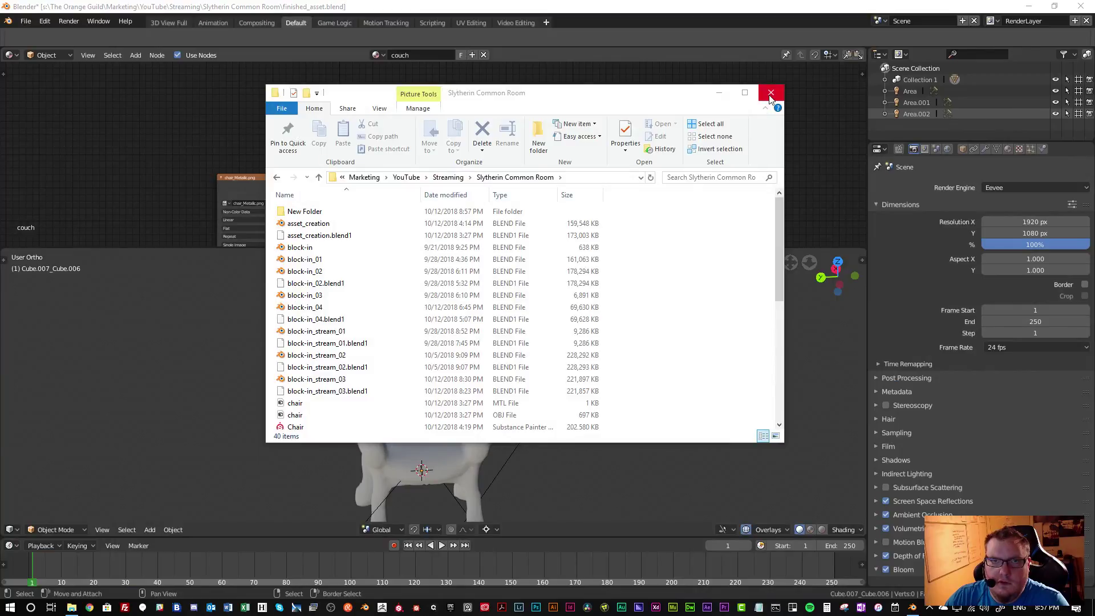
left_click(771, 93)
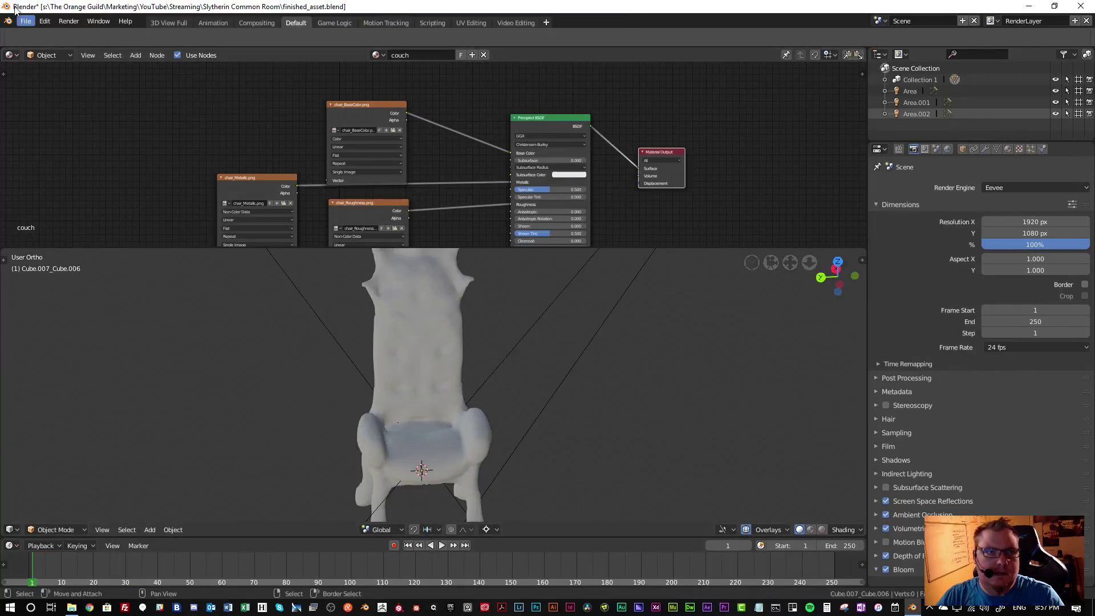
left_click(24, 22)
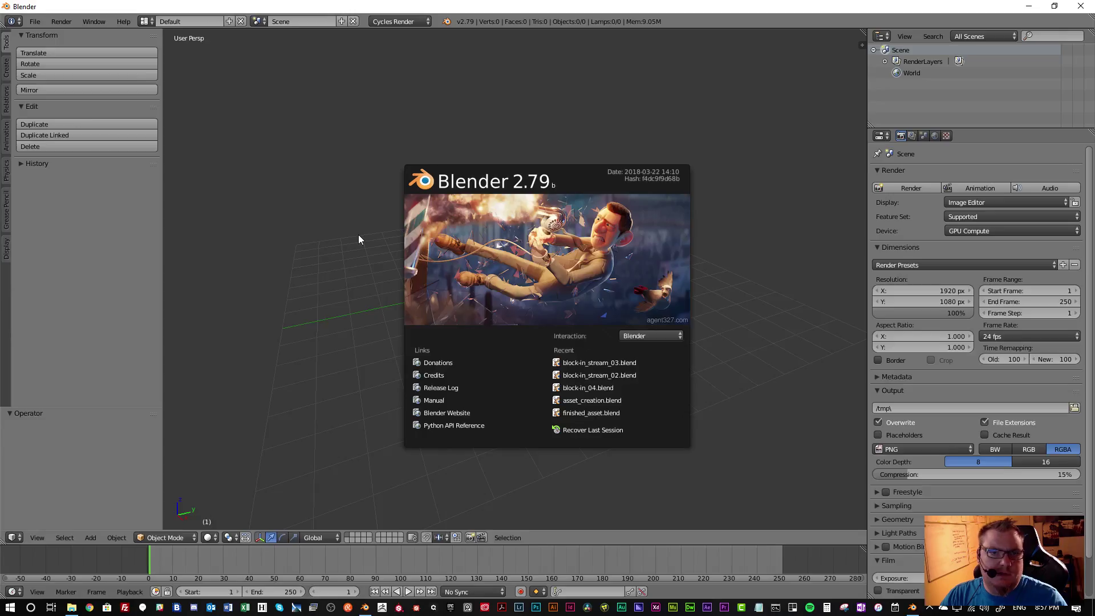
In Blender 2.79, import chair.obj from the New Folder inside Slytherin Common Room and toggle the transform manipulator
left_click(362, 258)
scroll(427, 283, "down", 3)
left_click(34, 21)
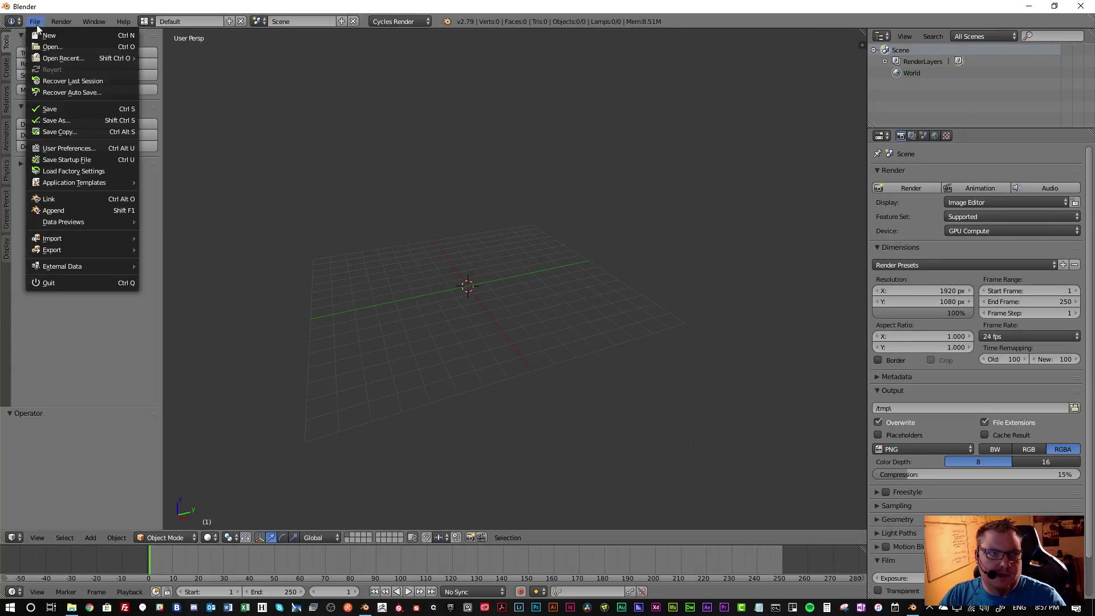
mouse_move(68, 240)
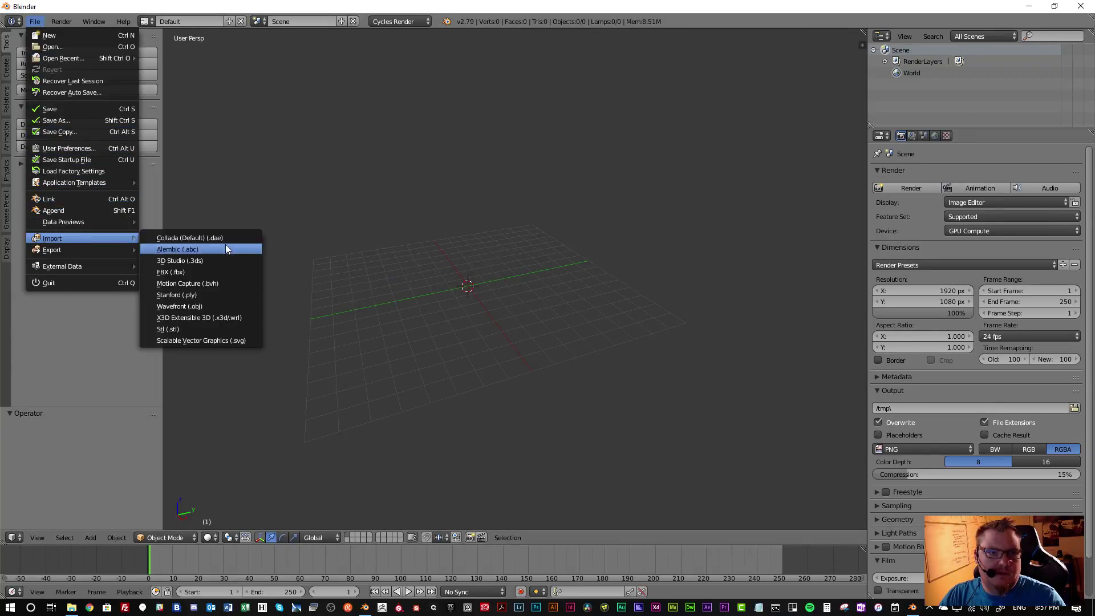
left_click(207, 306)
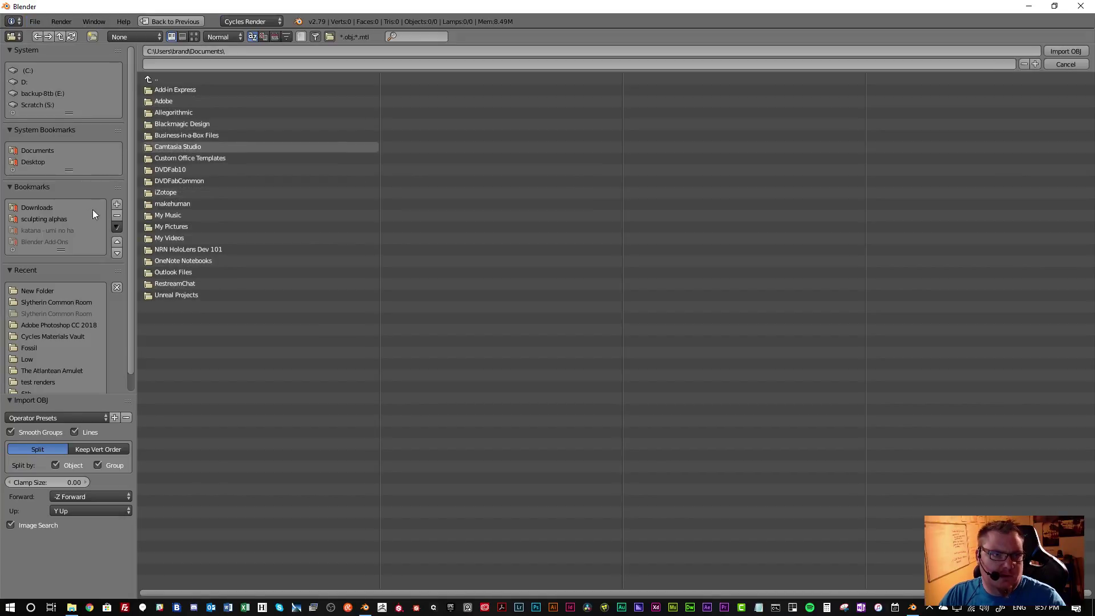
left_click(51, 292)
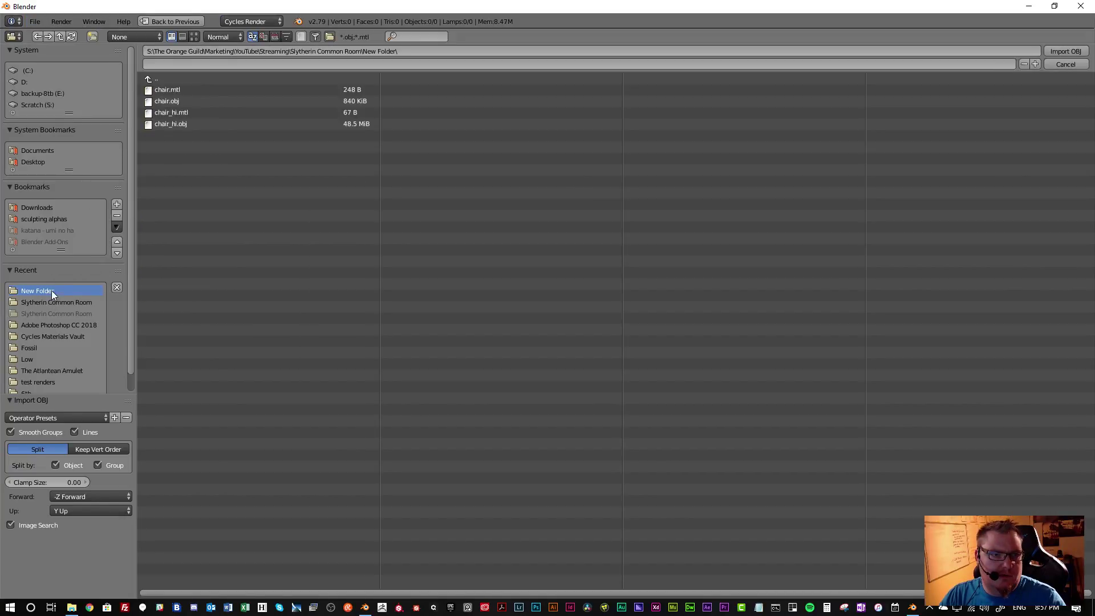
left_click(186, 99)
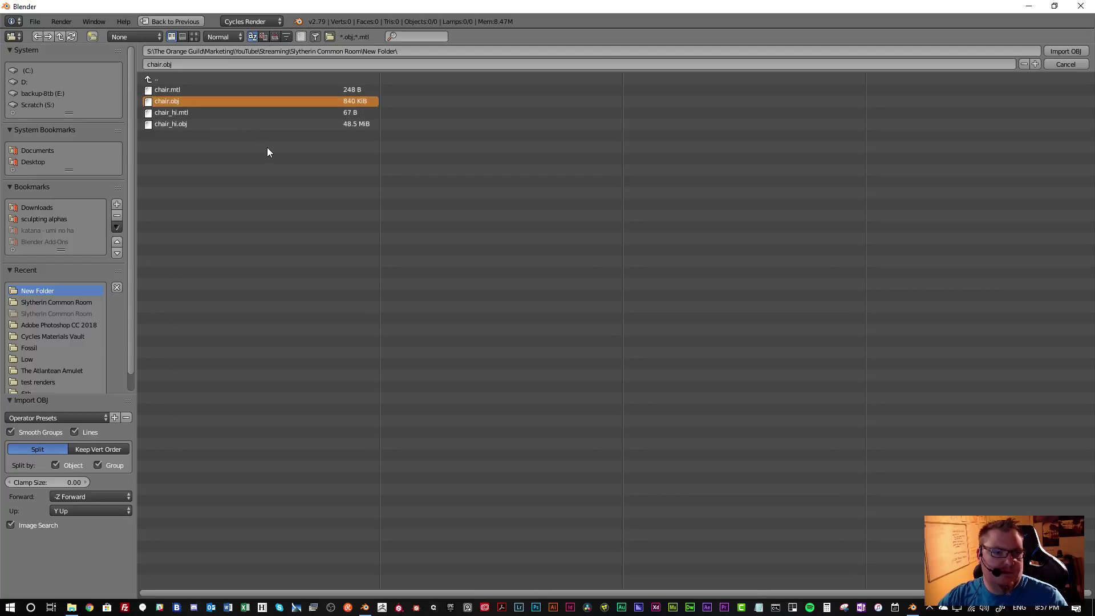
key("Return")
scroll(474, 249, "up", 3)
key("ctrl+space")
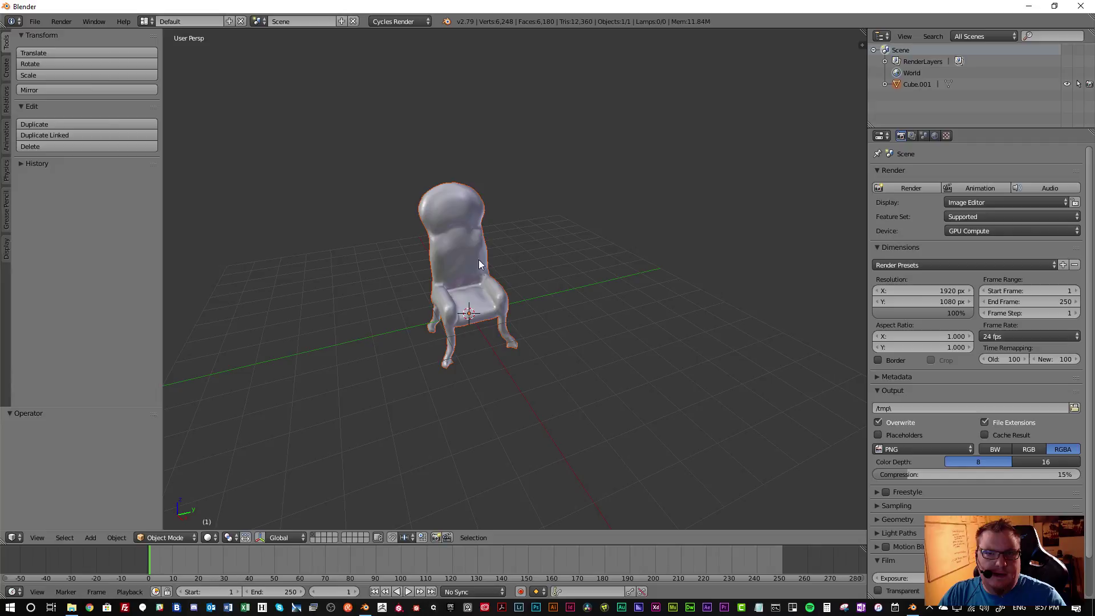
Save the Blender scene as chair in the New Folder inside Slytherin Common Room
left_click(31, 23)
left_click(74, 120)
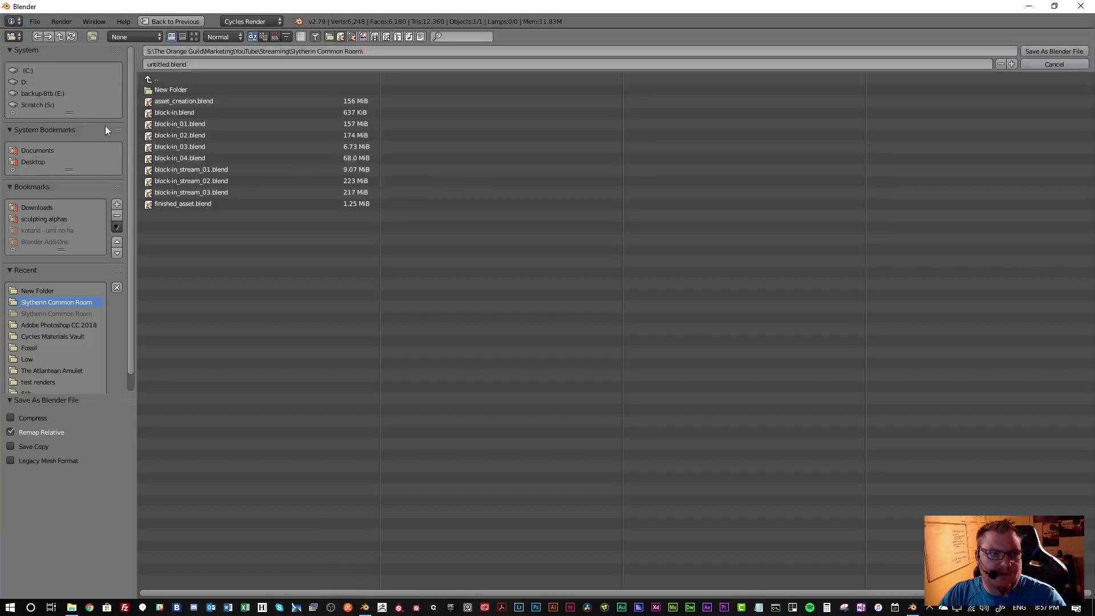
double_click(178, 89)
left_click(172, 62)
type("chair")
key("Return")
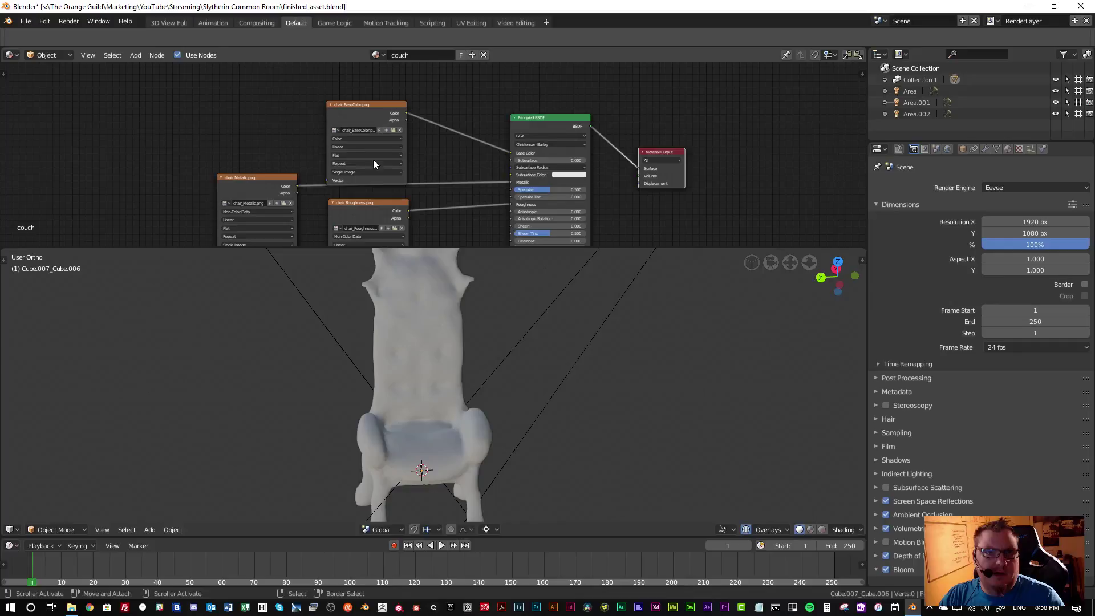
Open chair.blend from the New Folder in the newer Blender window that has finished_asset.blend loaded
left_click(26, 21)
left_click(40, 46)
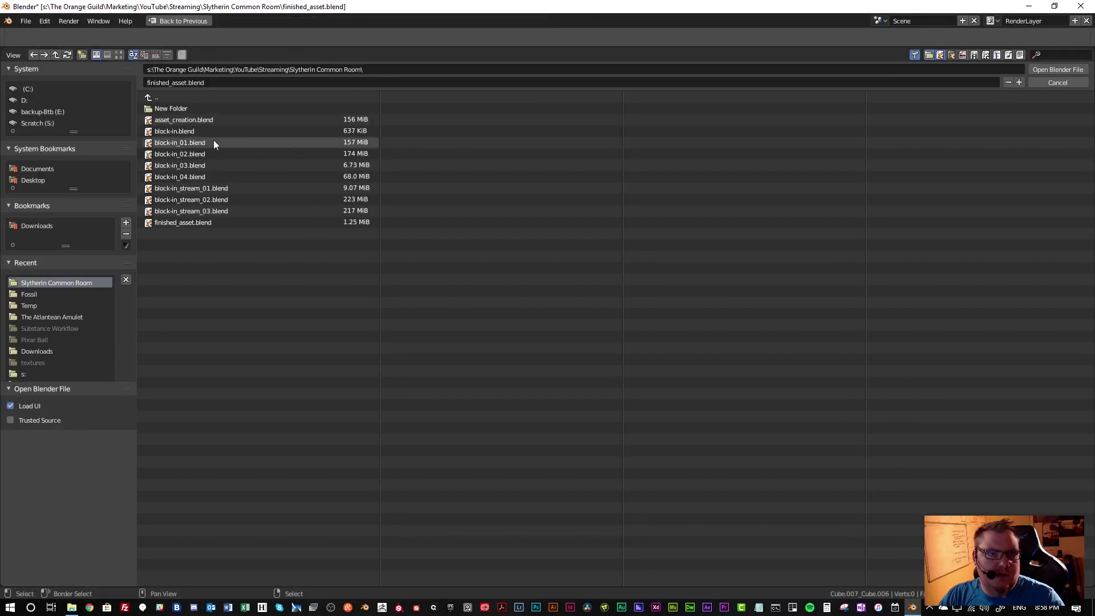
left_click(185, 105)
double_click(173, 111)
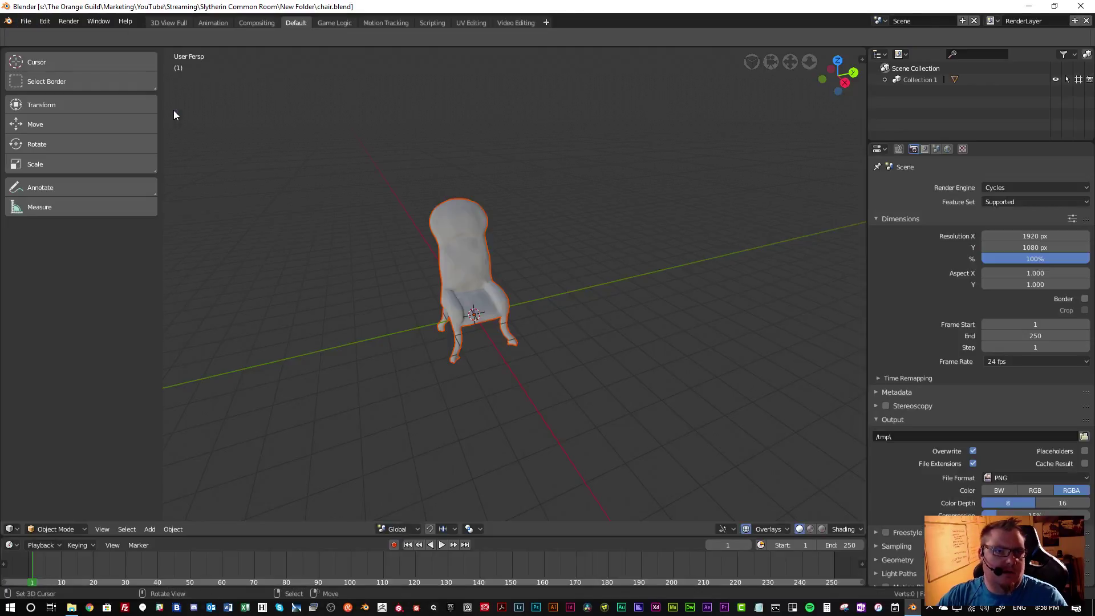
Hide the grid and the X and Y axis lines in the 3D view
middle_click_drag(487, 272, 565, 257)
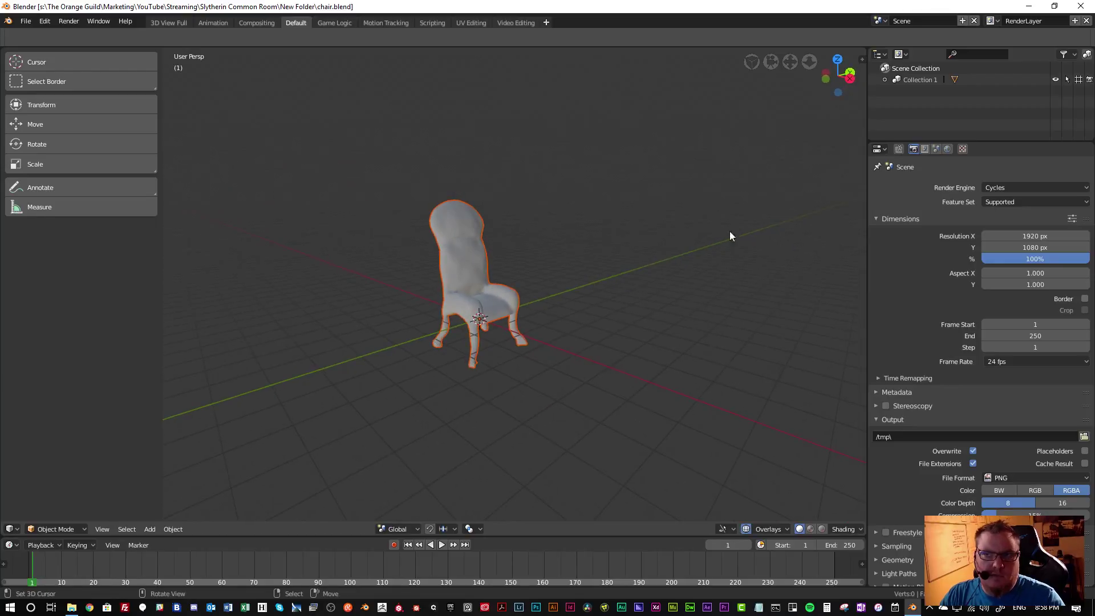
left_click(759, 530)
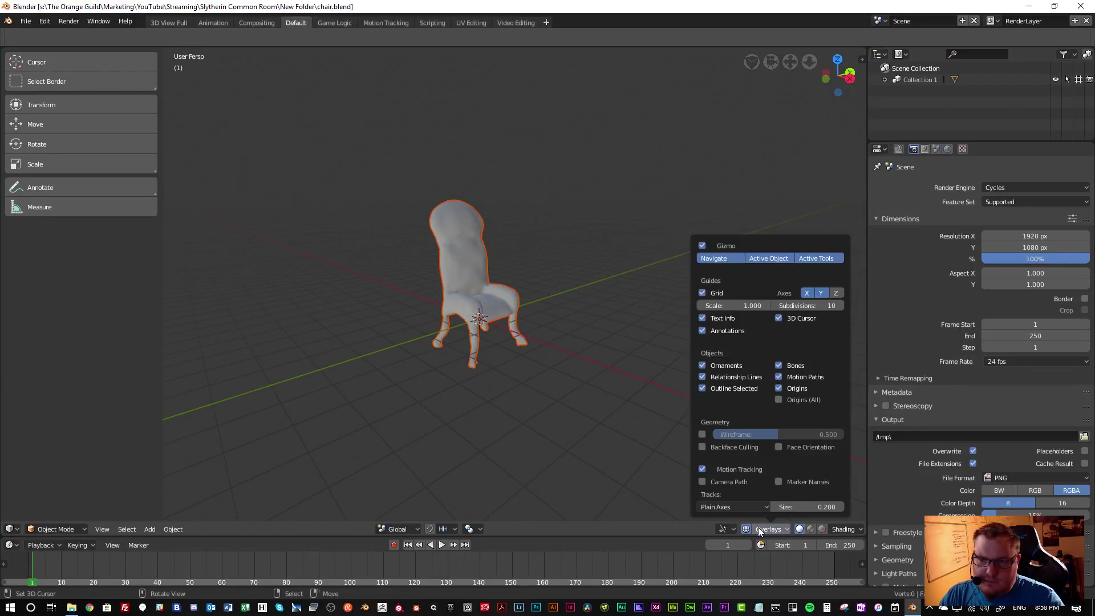
left_click(702, 292)
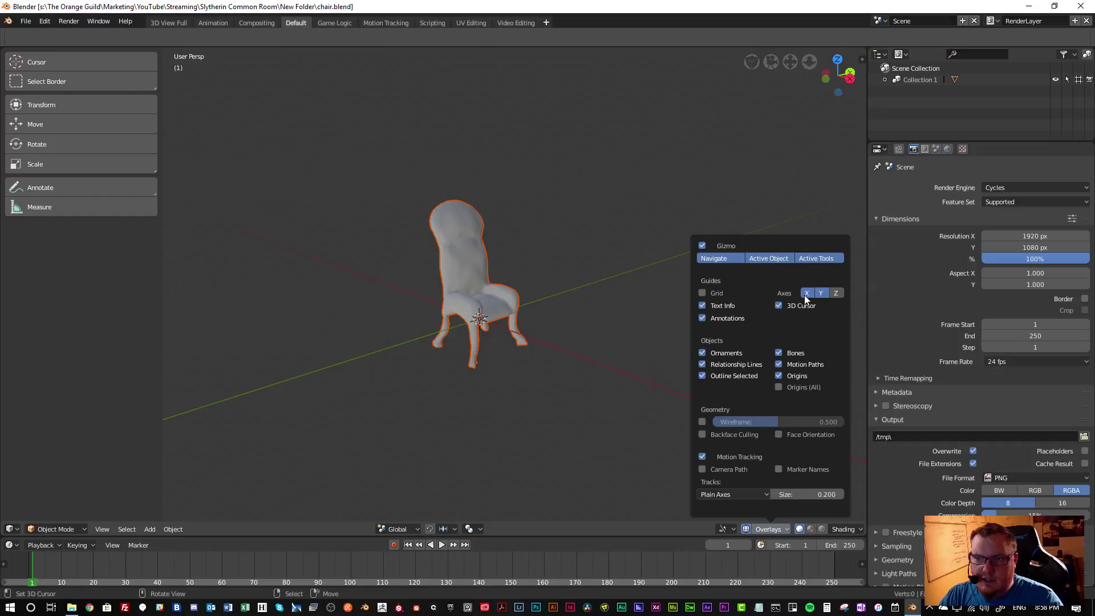
left_click(815, 293)
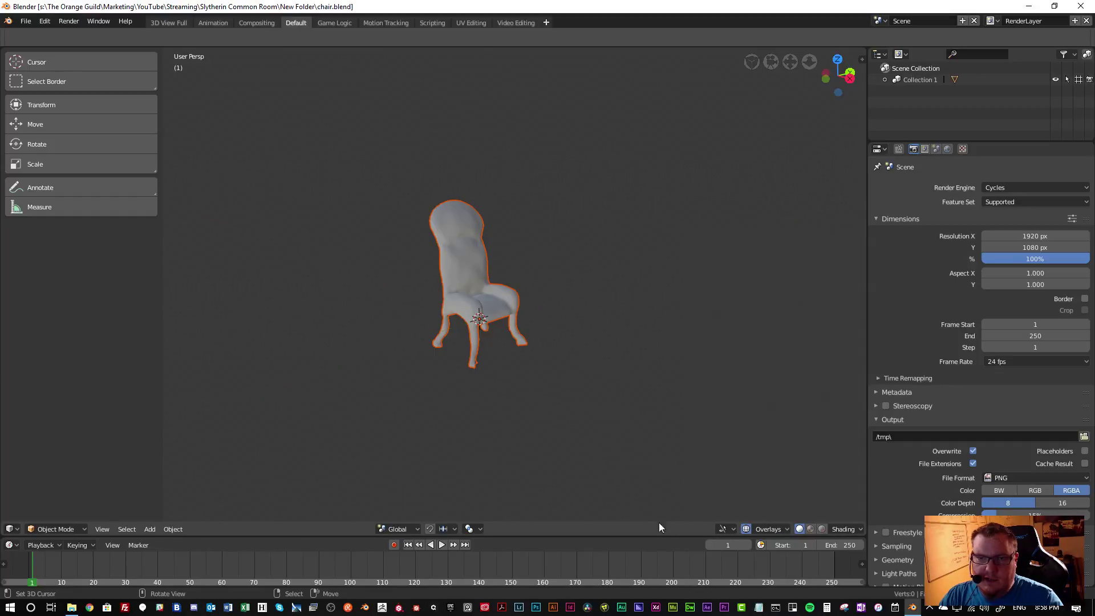
middle_click_drag(569, 338, 551, 365)
Add an area light at the chair and rotate it about 69° in the side view
key("shift+a")
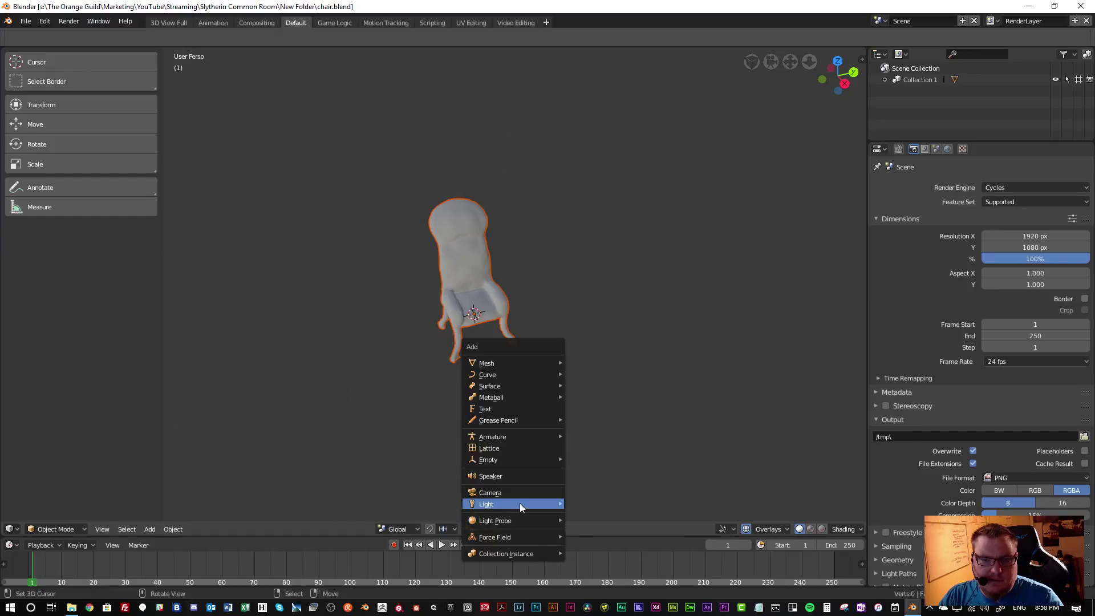
mouse_move(519, 504)
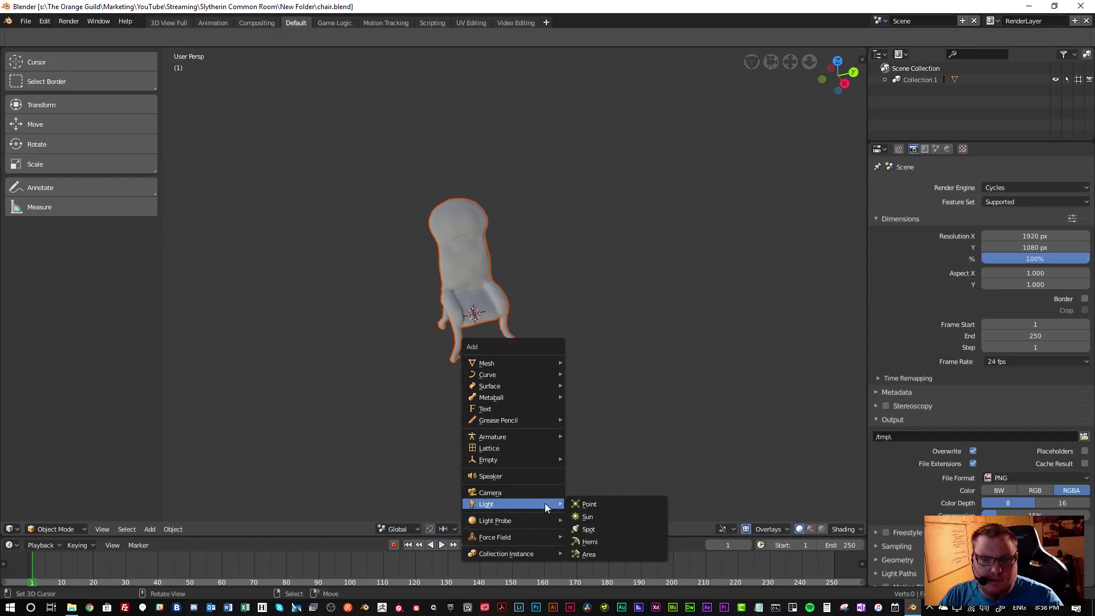
left_click(600, 552)
middle_click_drag(567, 376, 586, 357)
key("r")
left_click(512, 411)
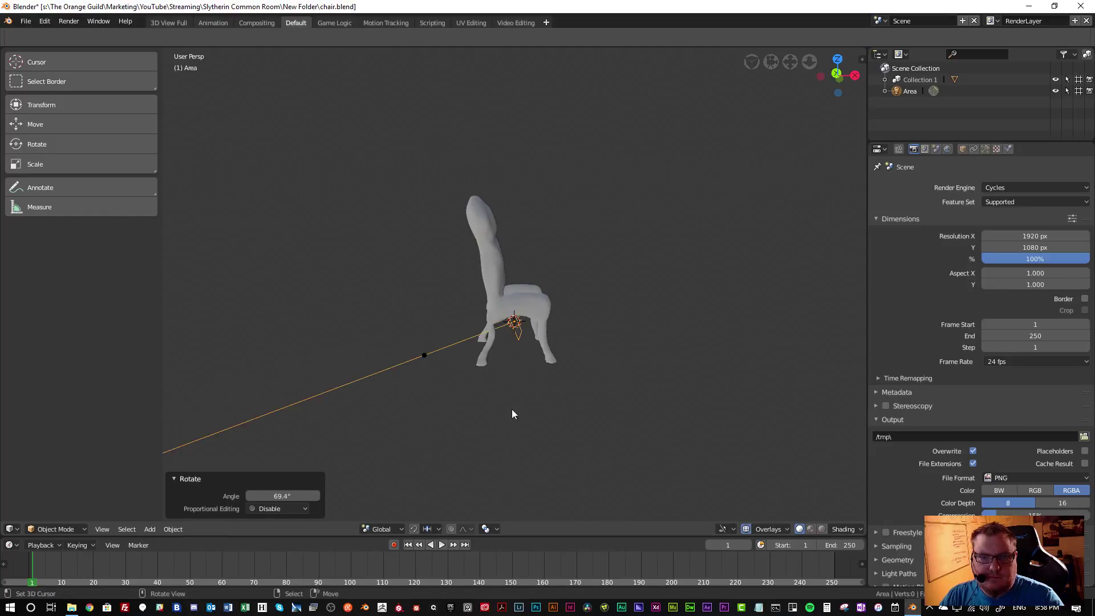
Set the area light's size to 6
left_click(985, 150)
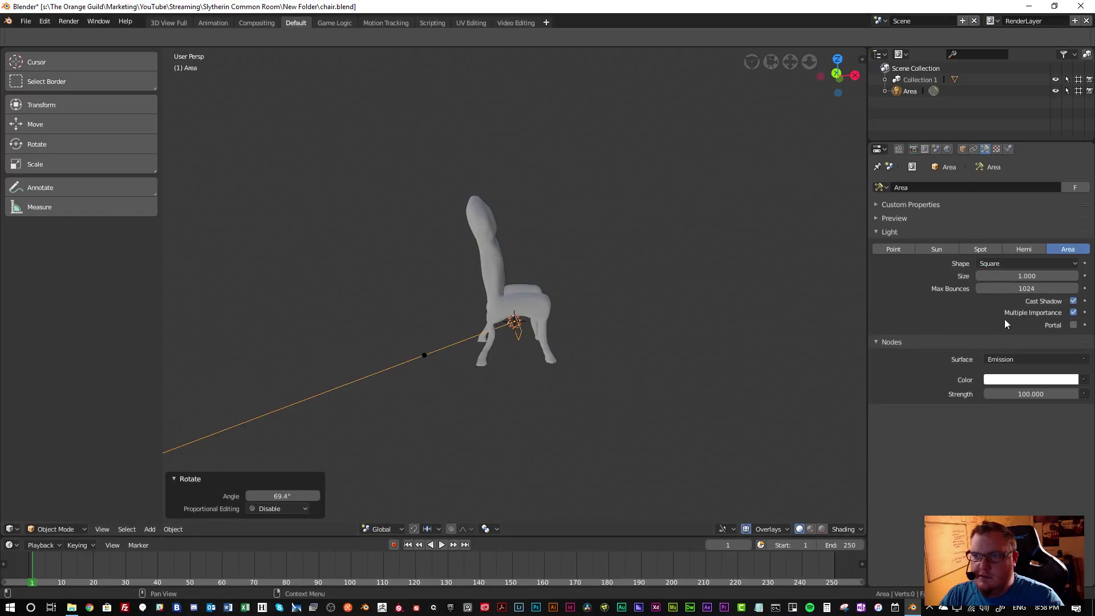
mouse_move(1016, 276)
left_mouse_down()
mouse_move(1044, 276)
mouse_move(1011, 277)
left_mouse_up()
left_click(1002, 277)
type("6")
key("Return")
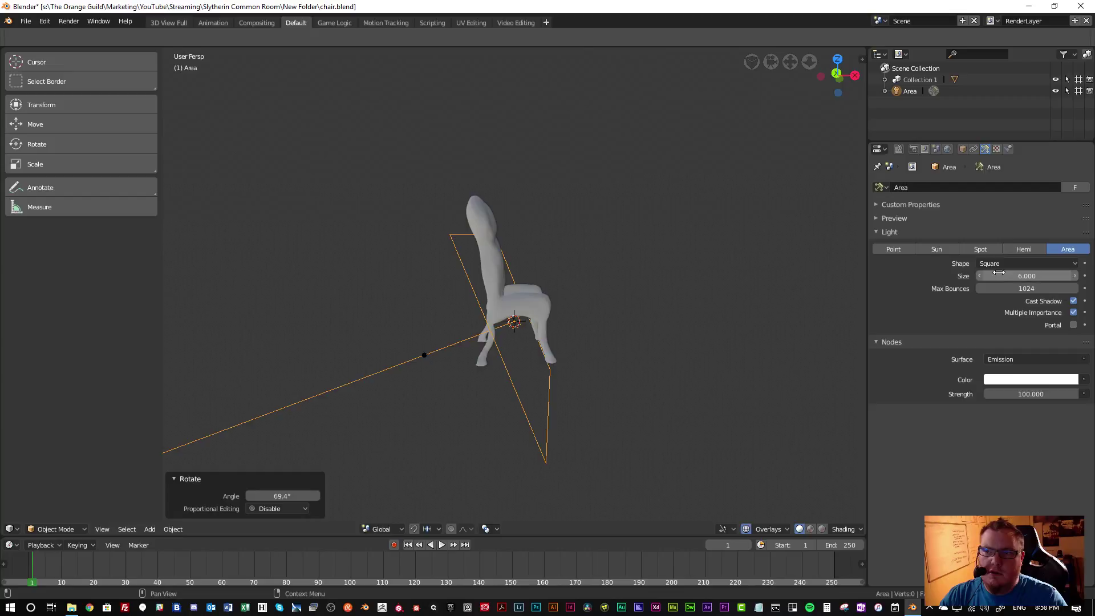
Move the area light about 9.4 units along its local Z axis, away from the chair's front
key("g")
key("z")
key("z")
left_click(325, 293)
scroll(325, 293, "down", 4)
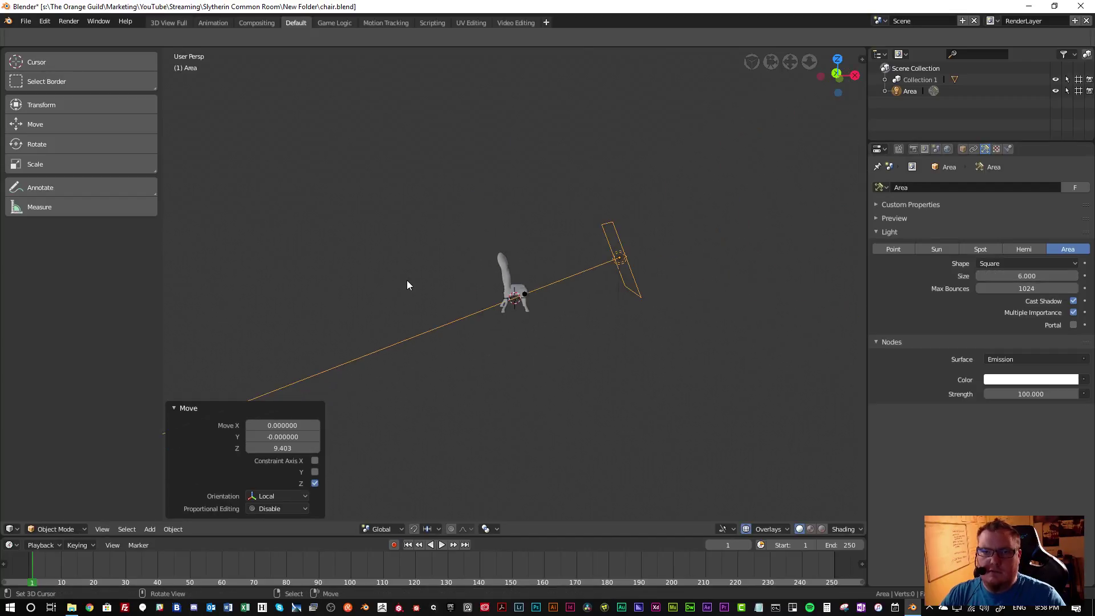
With the 3D Cursor as pivot point, rotate the light about 51° around Z and shift it about 1.5 in X and 0.96 in Y
left_click(494, 528)
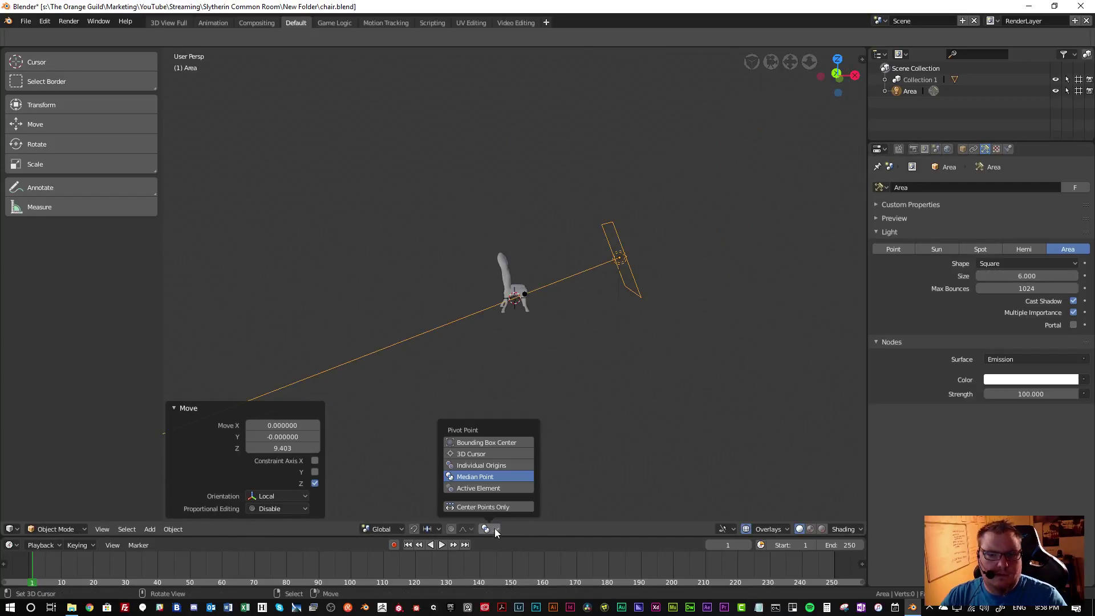
left_click(480, 454)
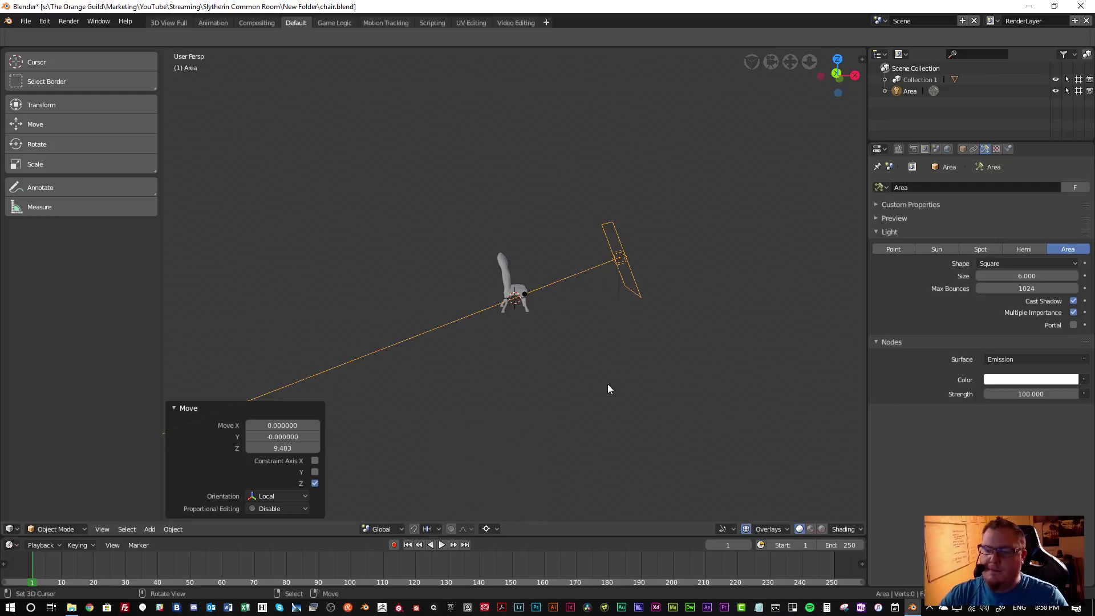
key("KP_7")
key("r")
left_click(627, 294)
key("g")
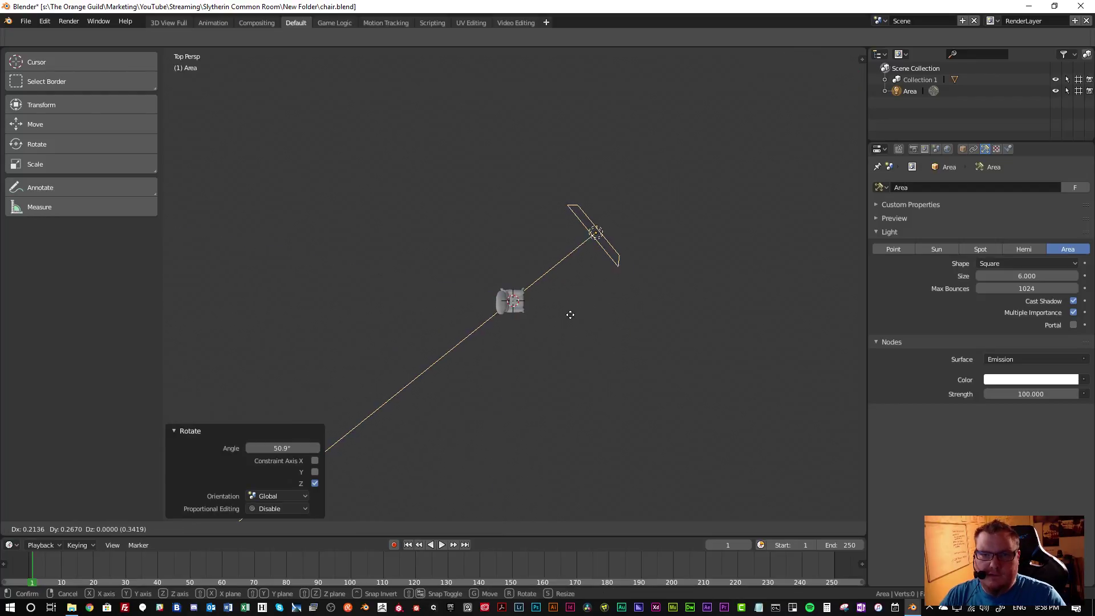
left_click(571, 322)
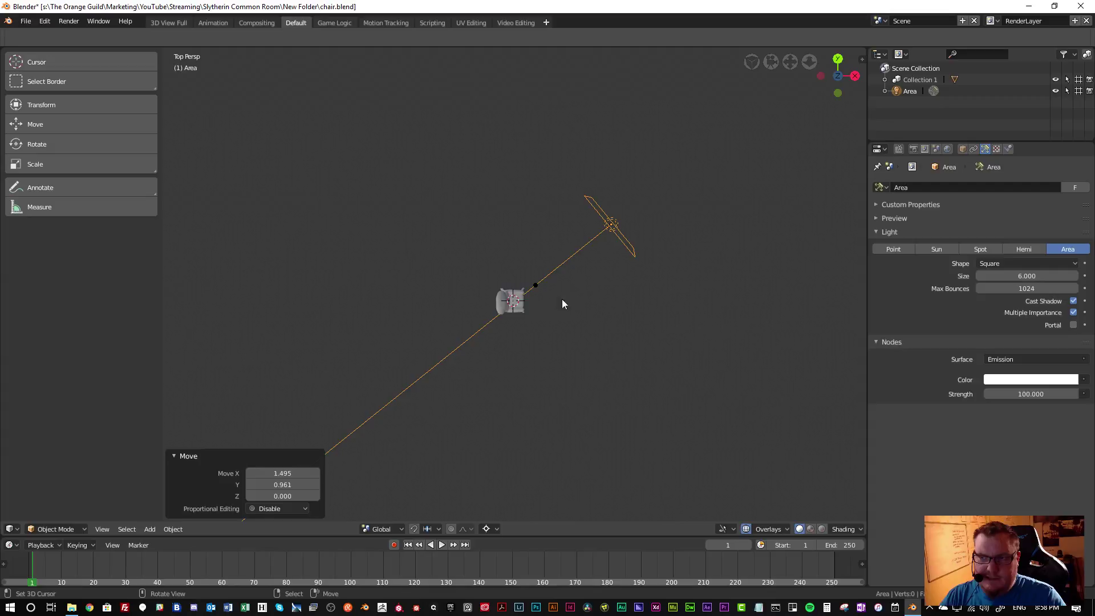
Duplicate the area light twice around the chair, rotating the first copy about 81.5° and the second about 142° to the back
key("shift+d")
key("r")
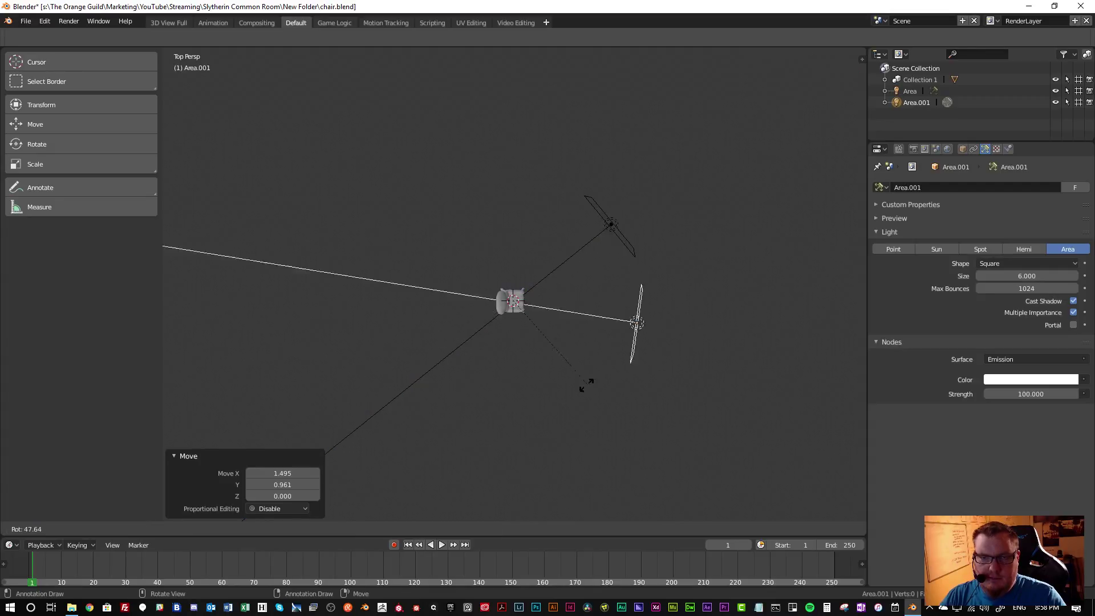
left_click(529, 421)
key("shift+d")
key("r")
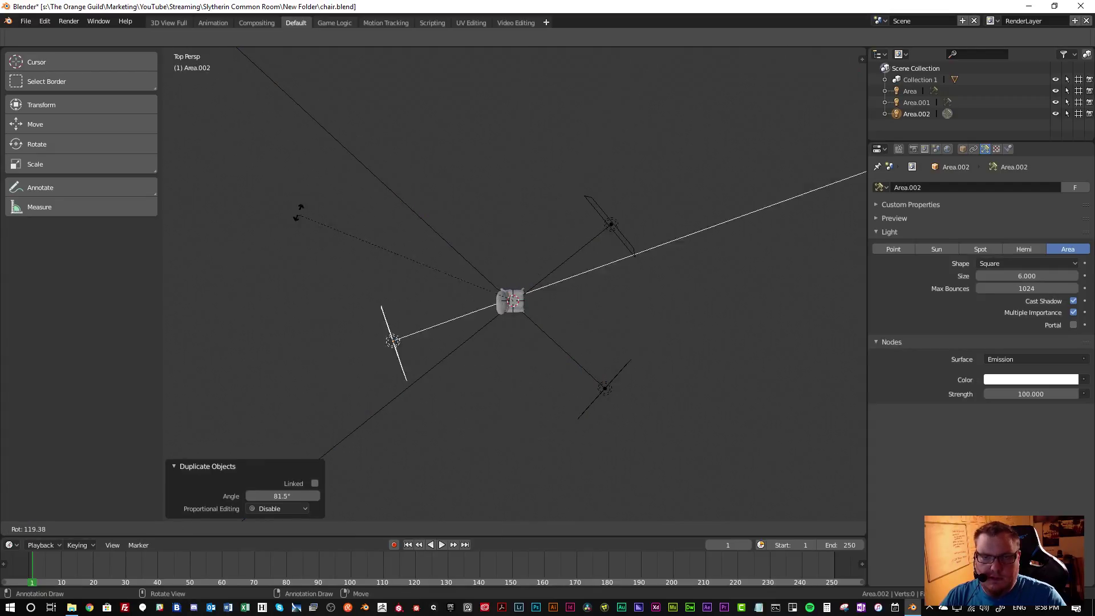
left_click(799, 367)
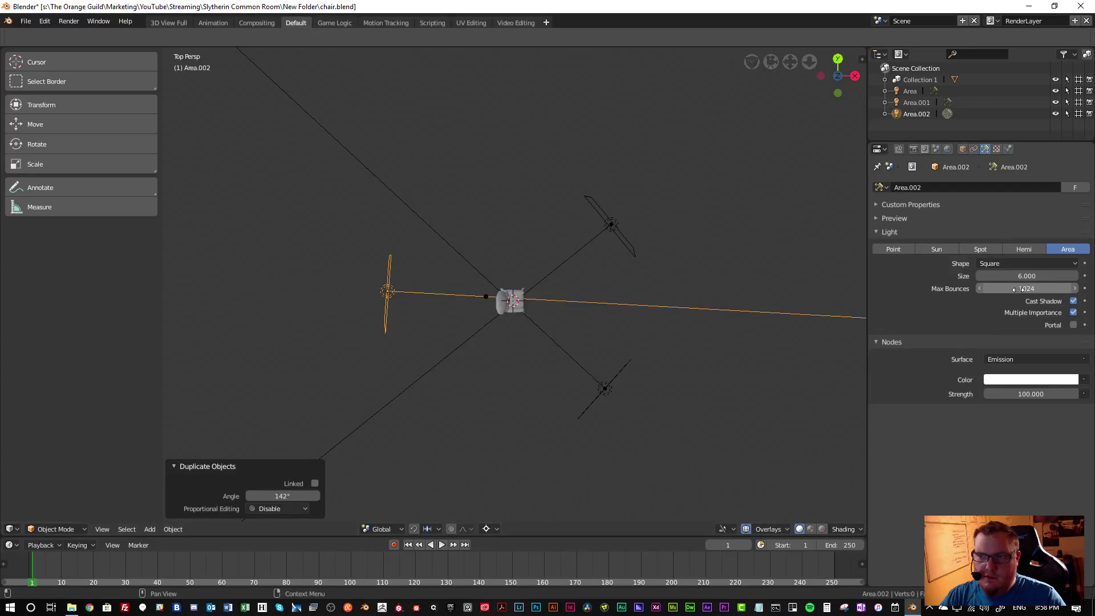
Set the strength of the area light behind the chair to 1000
left_click(1023, 394)
type("1000")
key("Return")
Select the chair, split the 3D view horizontally and turn the upper area into a Shader Editor showing the chair's material
middle_click_drag(733, 336, 475, 262)
left_click(475, 261)
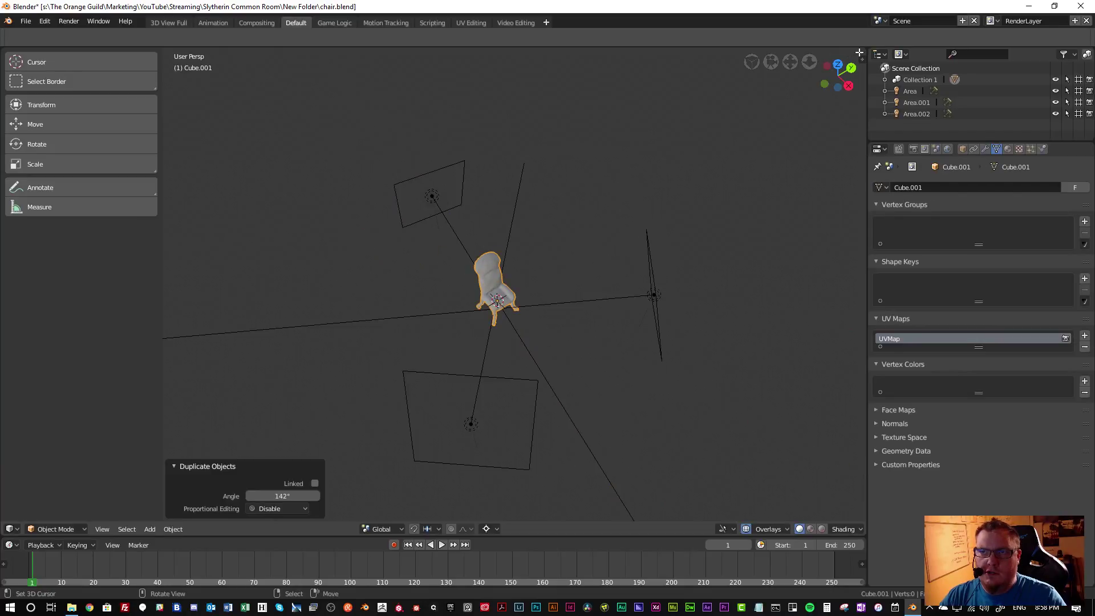
left_click_drag(863, 57, 809, 251)
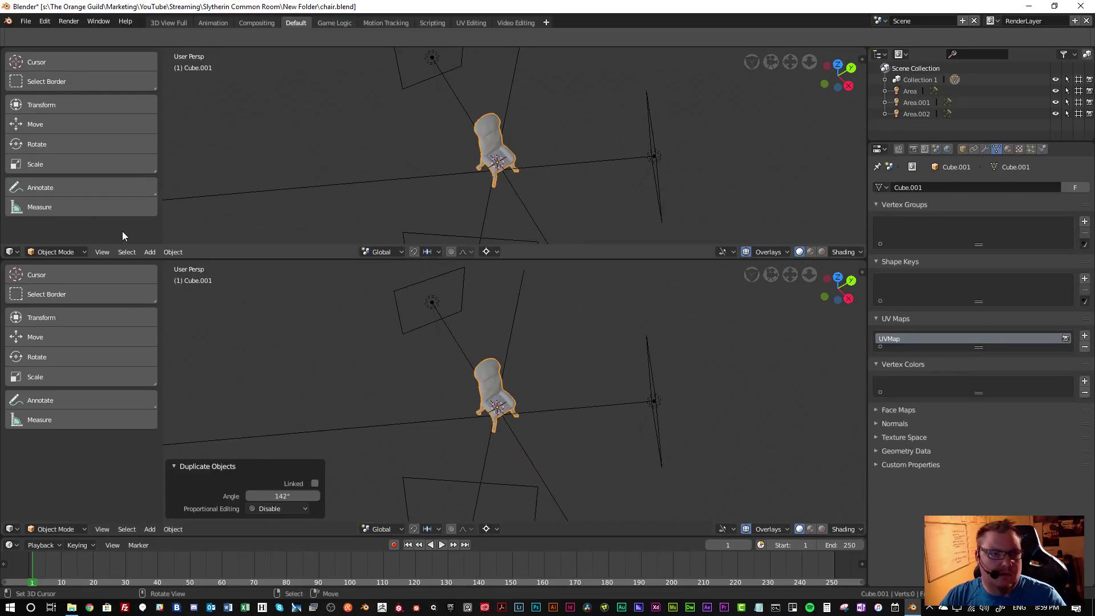
left_click(12, 251)
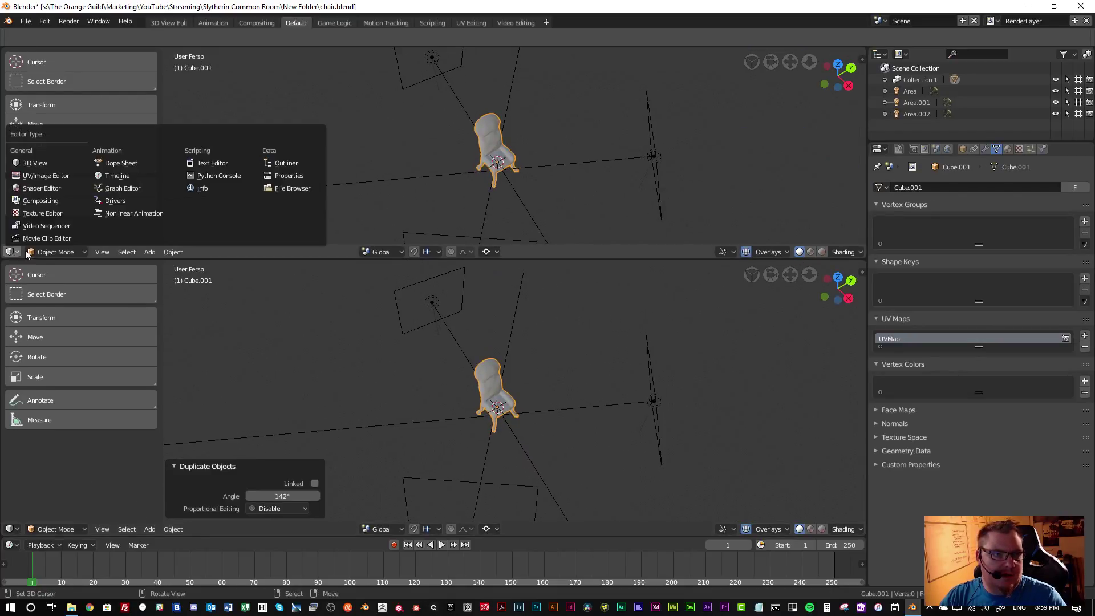
left_click(42, 187)
scroll(481, 177, "down", 3)
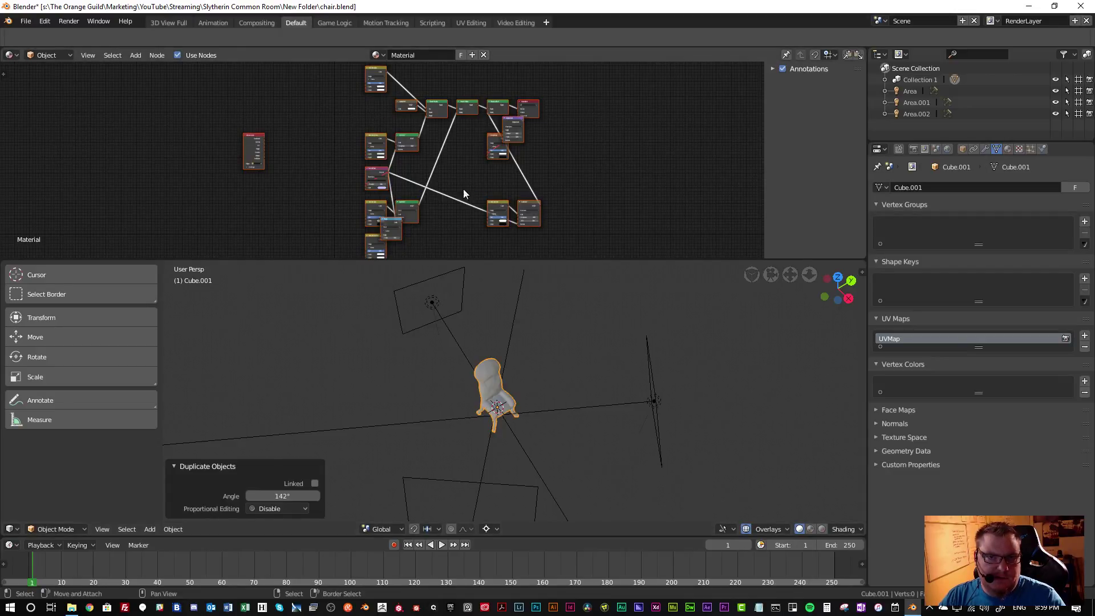
scroll(482, 176, "up", 4)
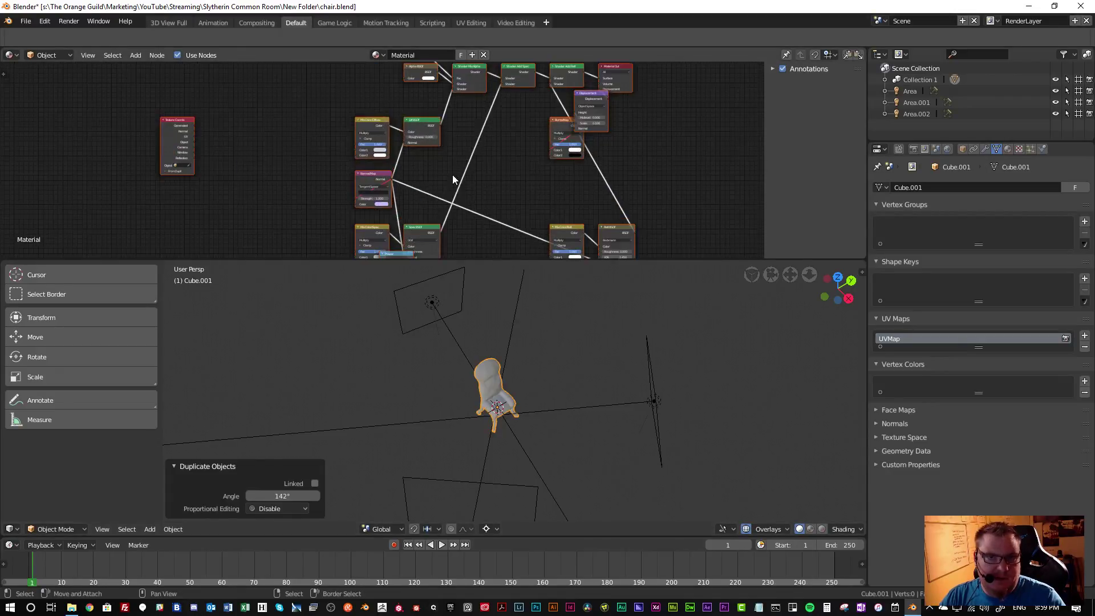
Delete all nodes of the chair's material and add a new Material Output node
scroll(502, 184, "down", 6)
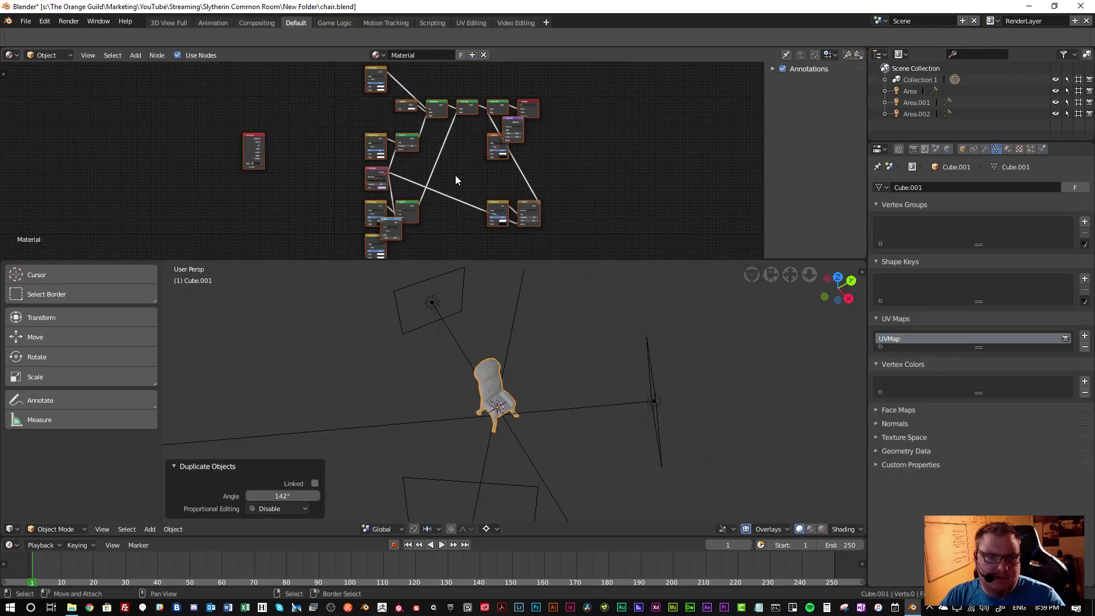
key("x")
key("shift+a")
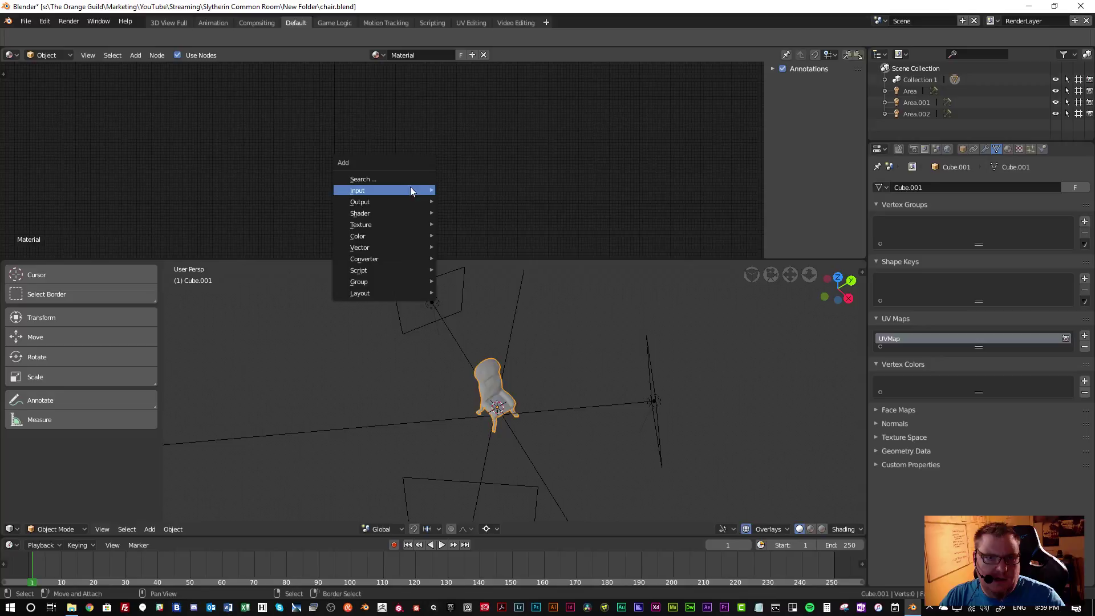
left_click(469, 200)
left_click(483, 128)
Add a Principled BSDF node and connect its BSDF output to the Material Output's Surface input
key("shift+a")
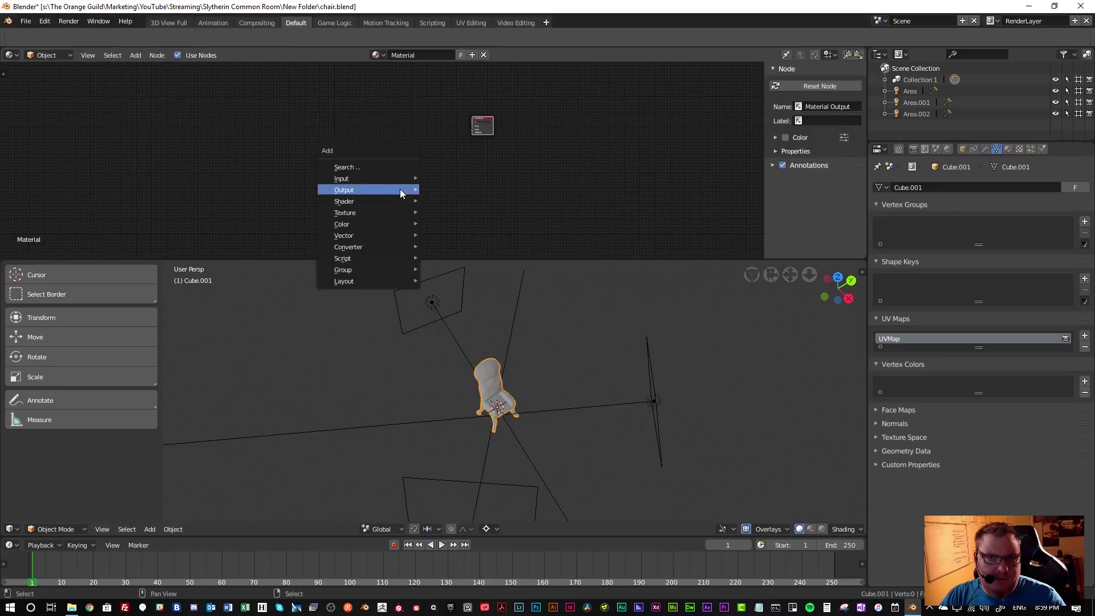
mouse_move(379, 201)
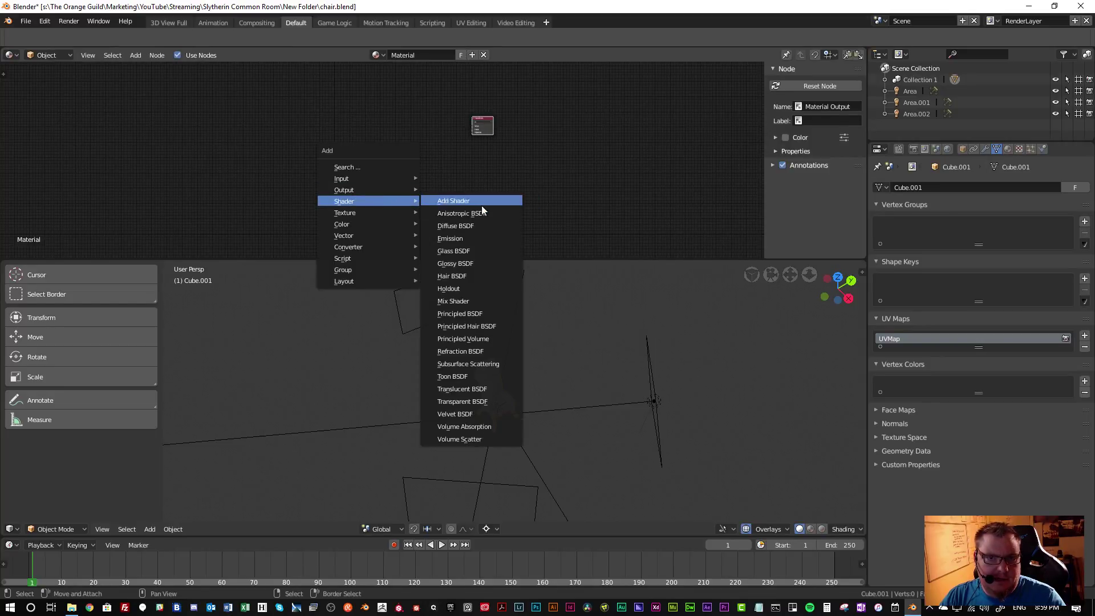
left_click(490, 314)
left_click(448, 91)
scroll(543, 101, "up", 1)
left_click_drag(473, 87, 504, 85)
Hide the 3D view's tool shelf and save the scene over chair.blend
middle_click_drag(488, 384, 447, 360)
key("t")
scroll(475, 374, "up", 3)
key("ctrl+s")
left_click(447, 361)
Try to switch the scene's render engine to Eevee, and close the unresponsive program
left_click(913, 150)
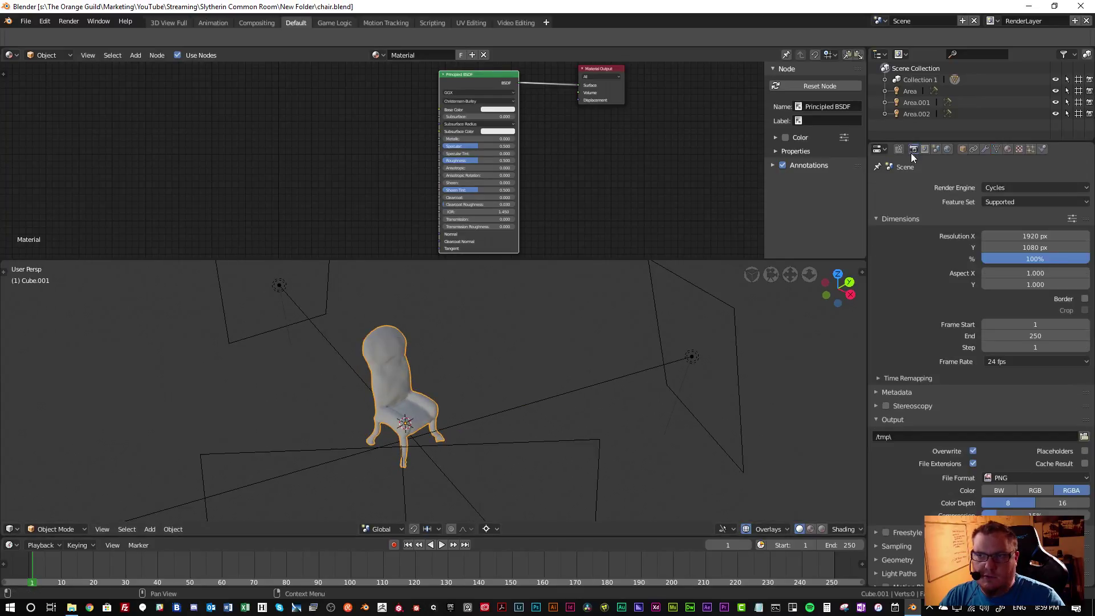
left_click(996, 188)
left_click(998, 172)
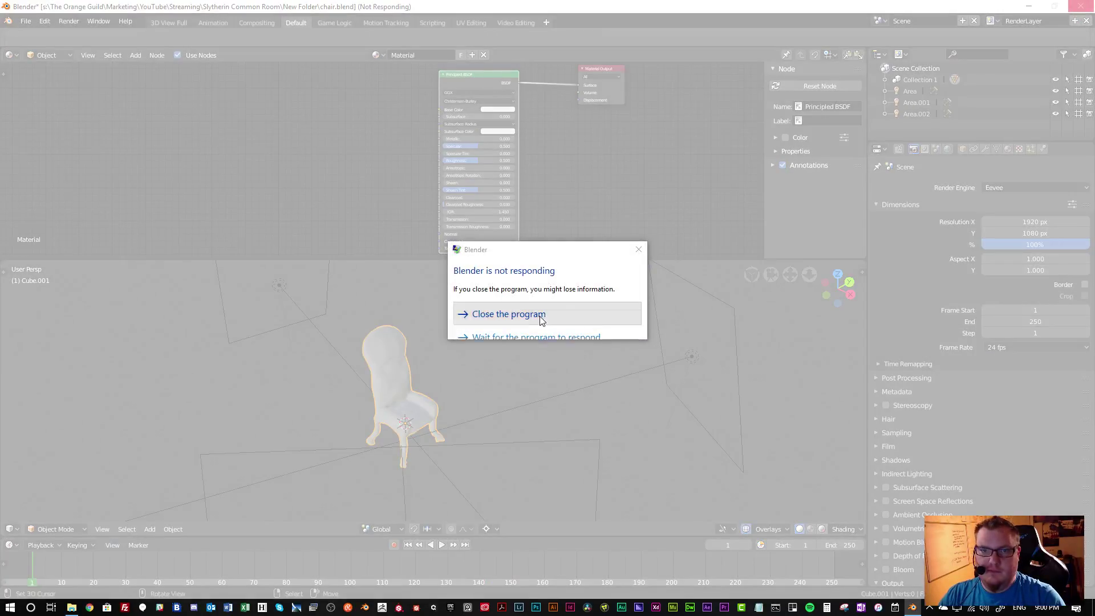
left_click(473, 314)
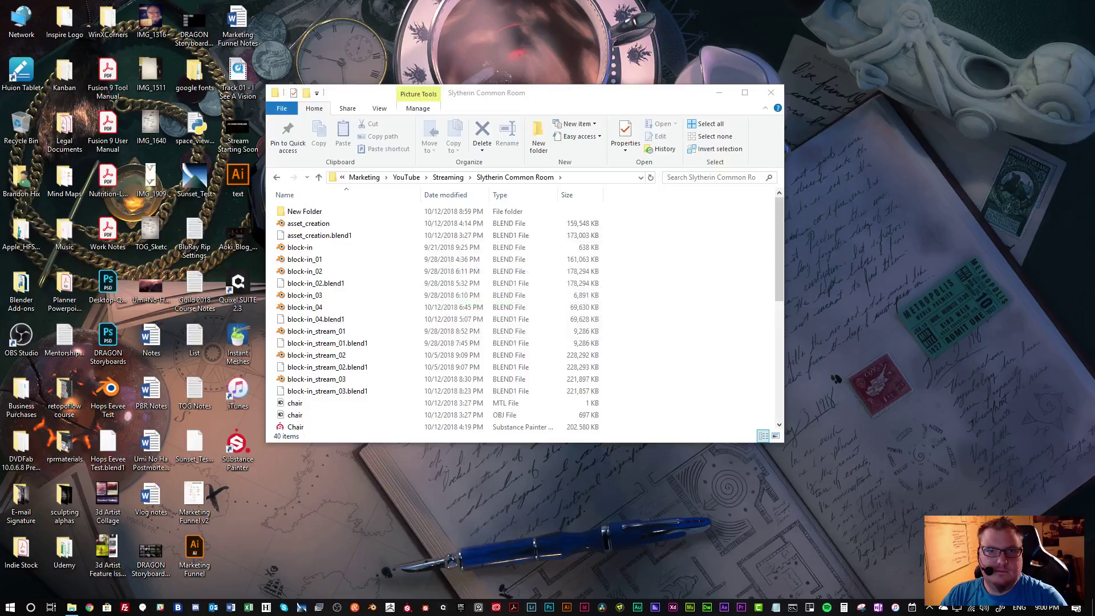
Relaunch Blender, check the Cycles compute devices in the System preferences and save the user settings
left_click(913, 607)
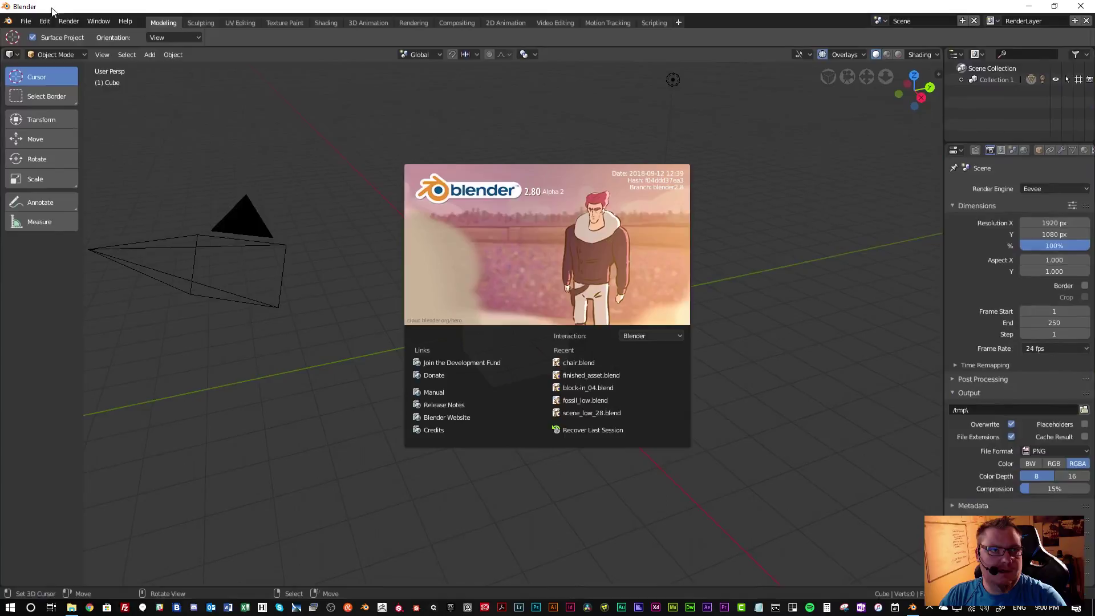
left_click(38, 19)
left_click(40, 23)
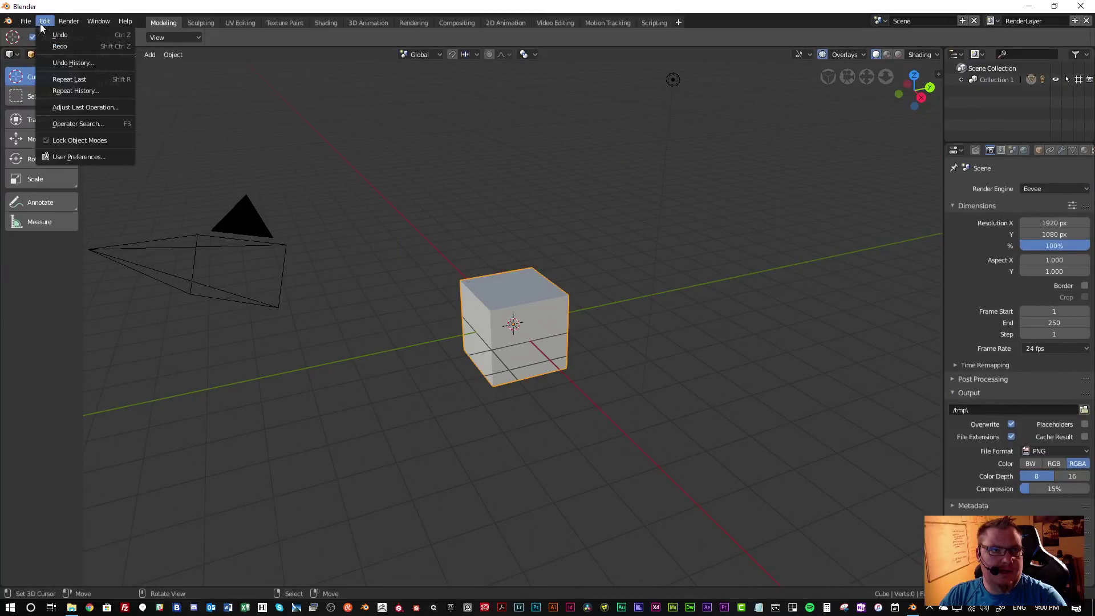
left_click(77, 157)
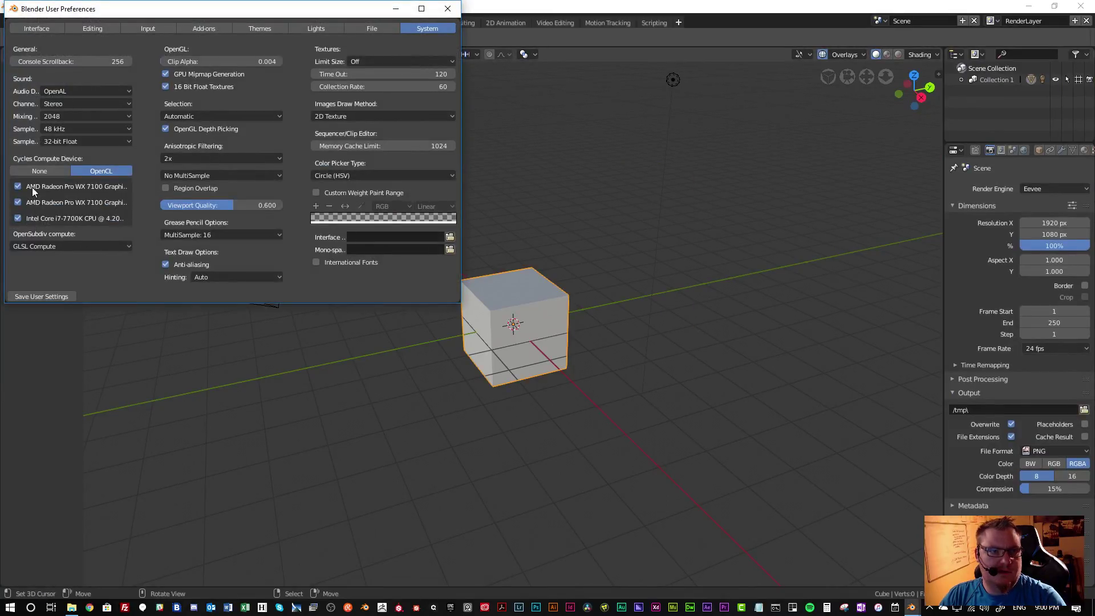
left_click(57, 296)
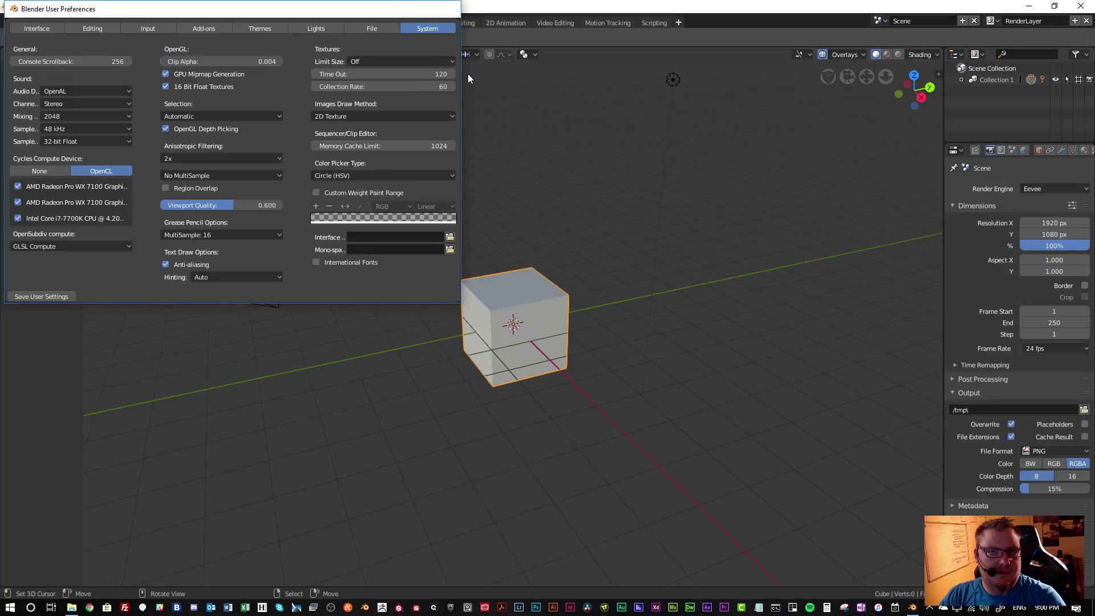
left_click(449, 8)
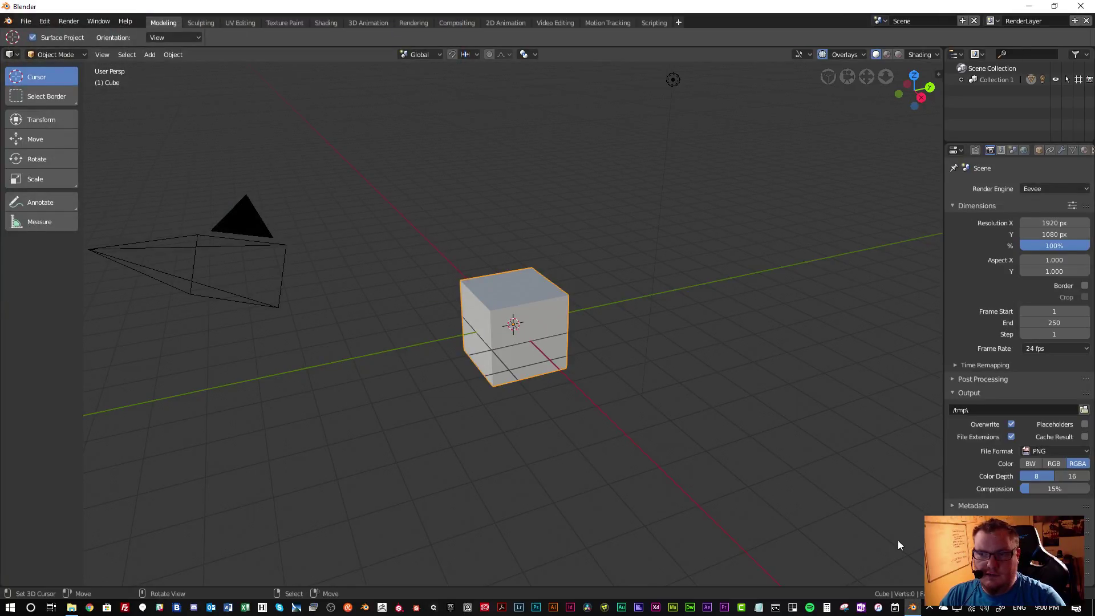
Preview the default cube in rendered shading, return to solid shading and open chair.blend
left_click(899, 55)
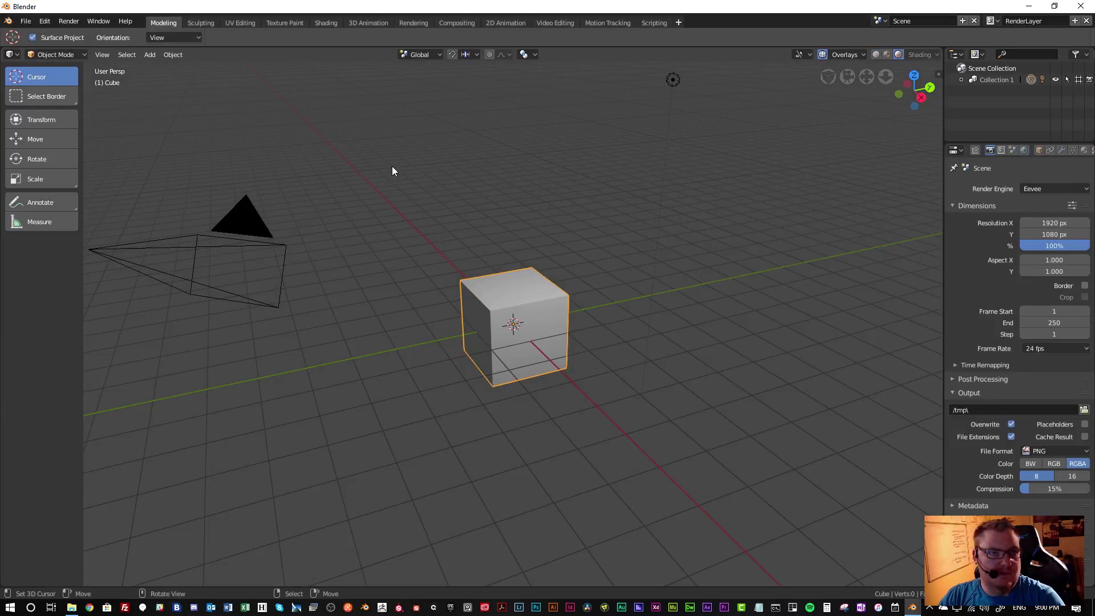
left_click(877, 55)
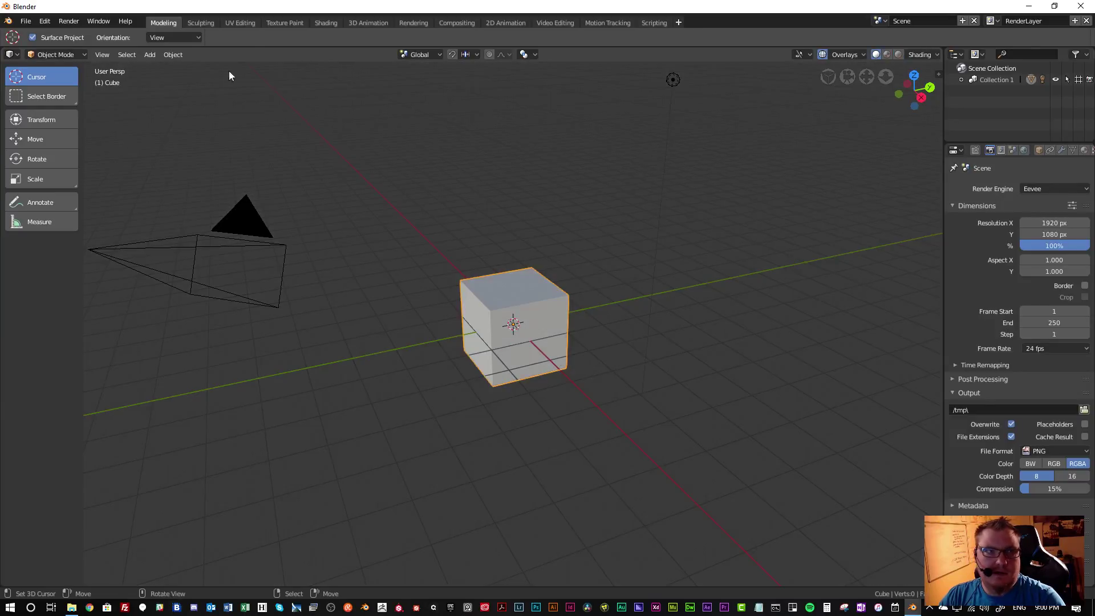
left_click(26, 21)
left_click(30, 43)
double_click(165, 109)
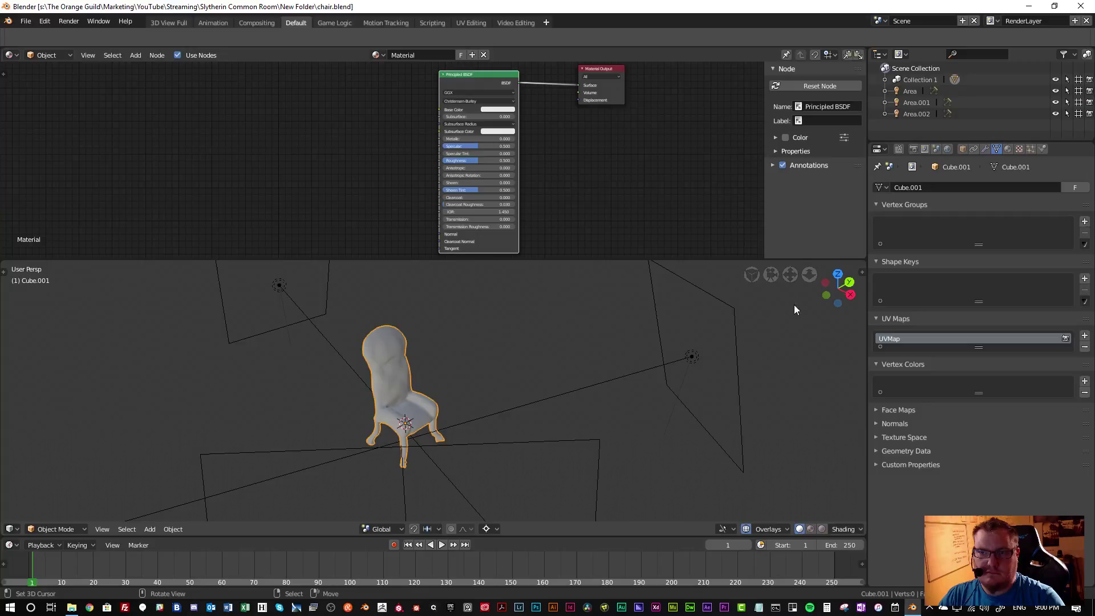
Try to flip the 3D view's header to the top, and close the unresponsive program
right_click(690, 526)
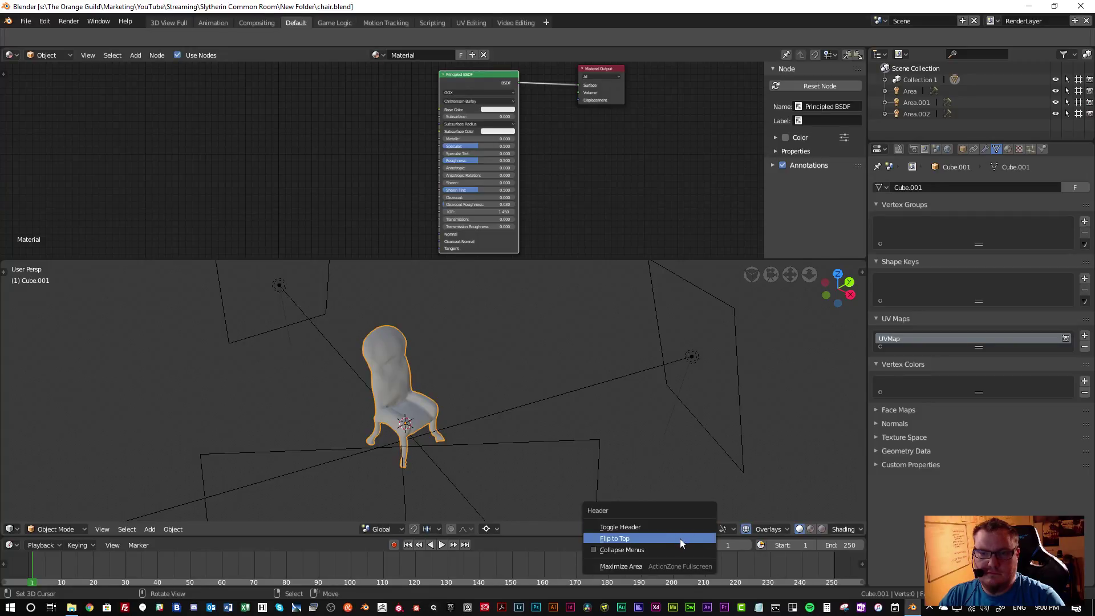
left_click(680, 539)
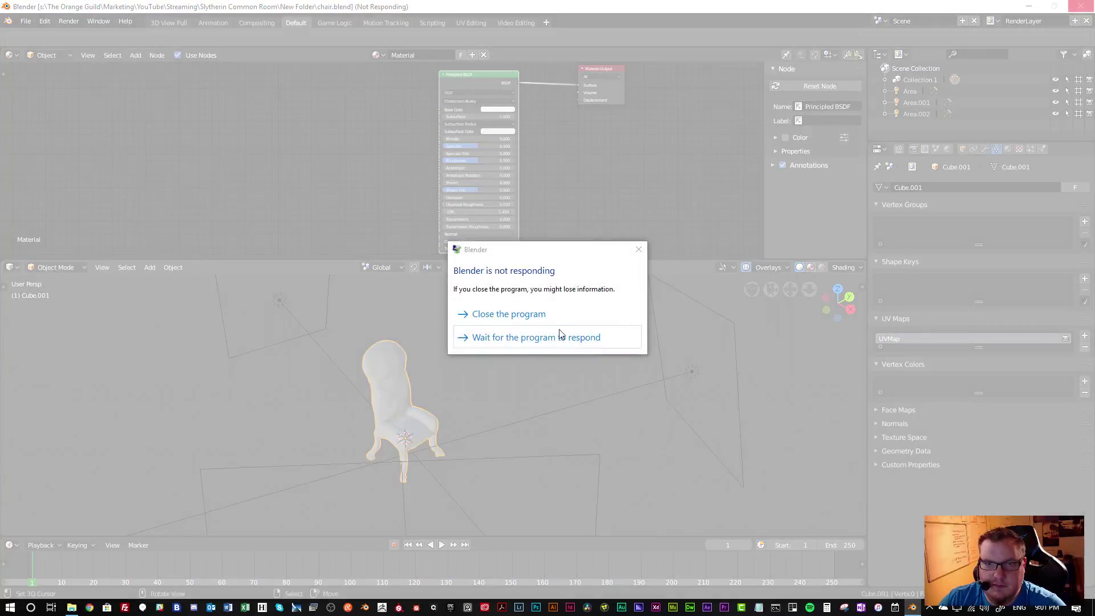
left_click(540, 314)
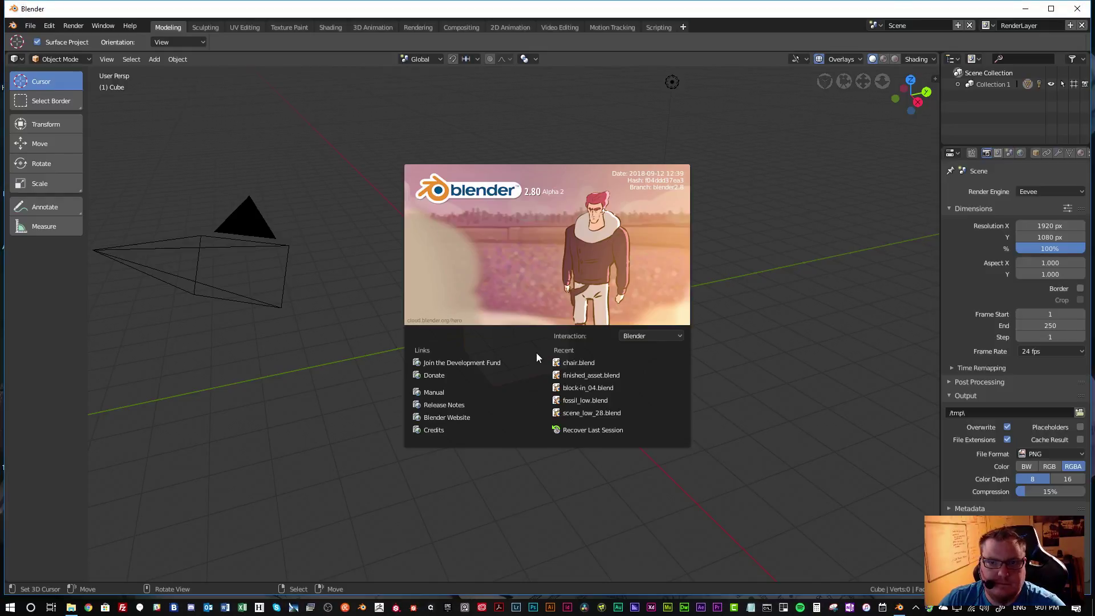
Reopen chair.blend and set the Cycles render device to CPU with Open Shading Language enabled
left_click(565, 364)
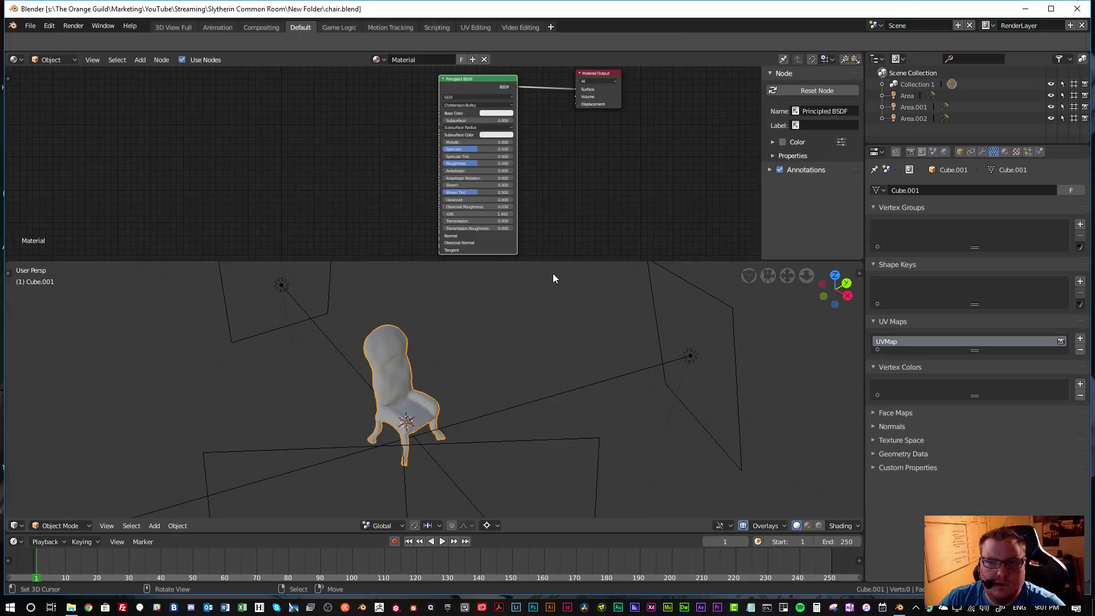
left_click(911, 151)
scroll(891, 502, "down", 3)
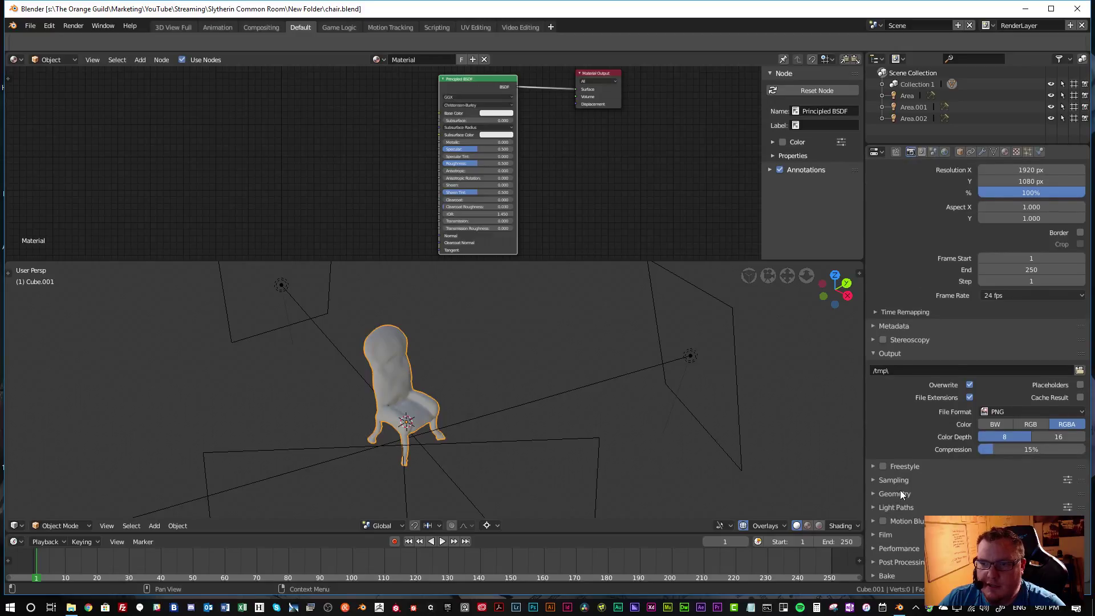
left_click(905, 550)
scroll(905, 550, "down", 5)
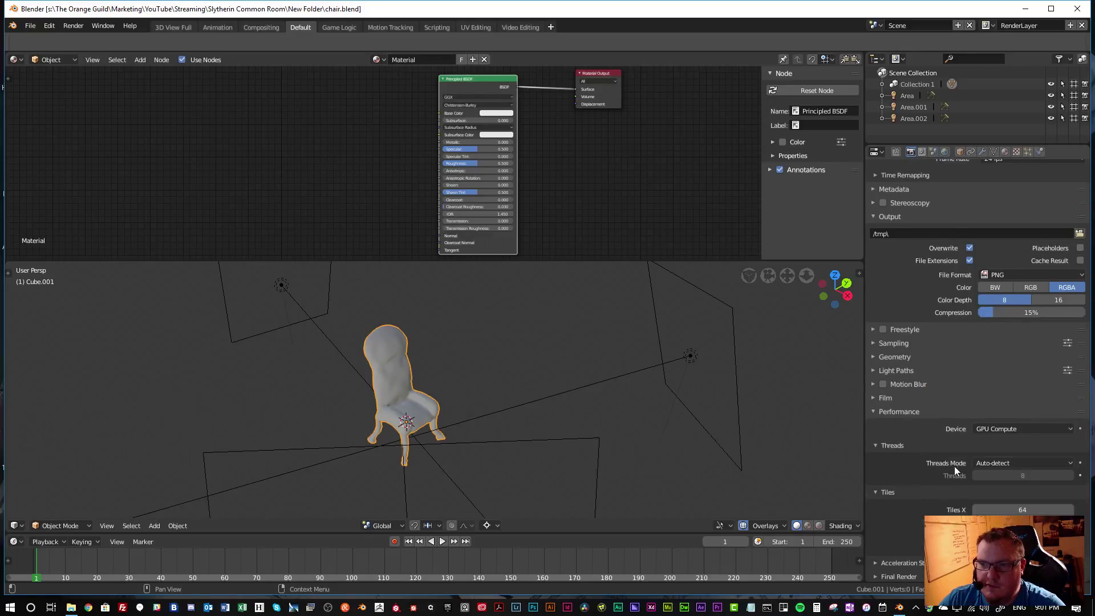
left_click(982, 432)
left_click(1000, 410)
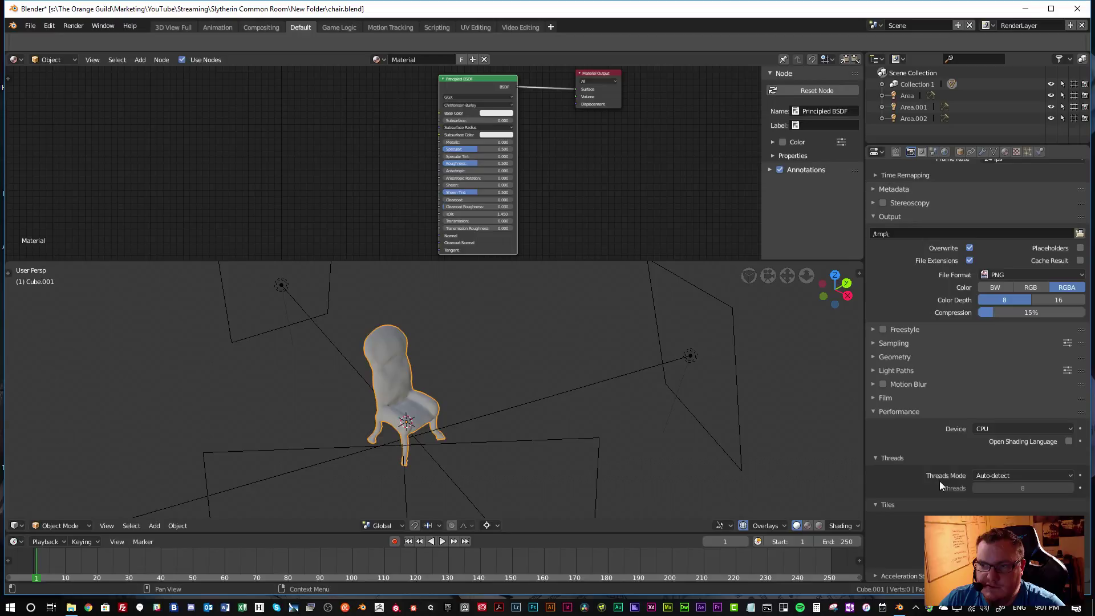
left_click(1069, 442)
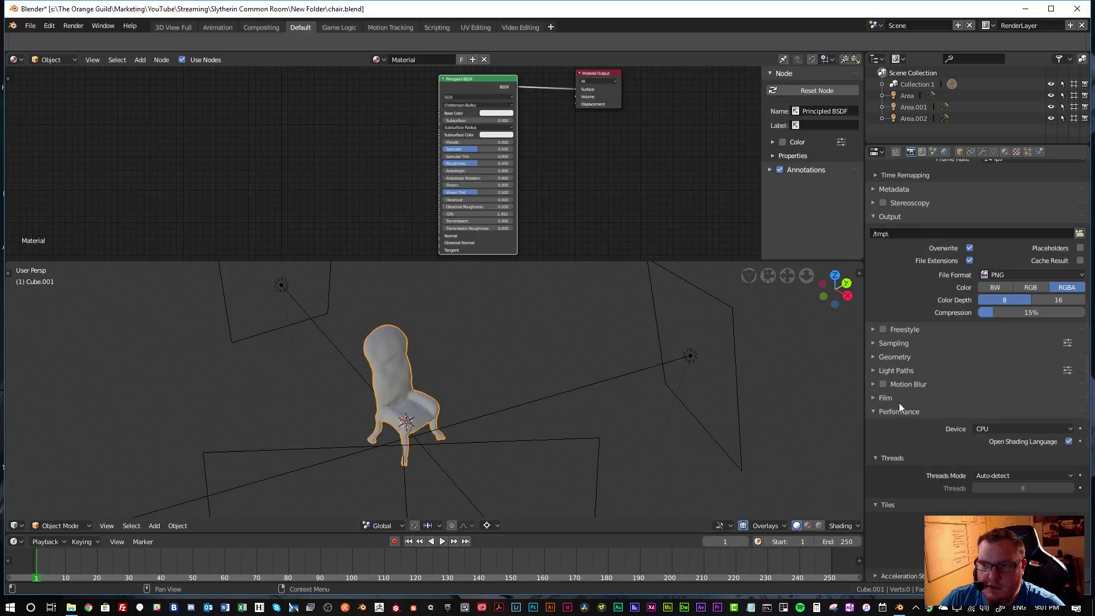
Switch the 3D view to rendered shading and inspect the lit chair up close from the front
left_click(820, 525)
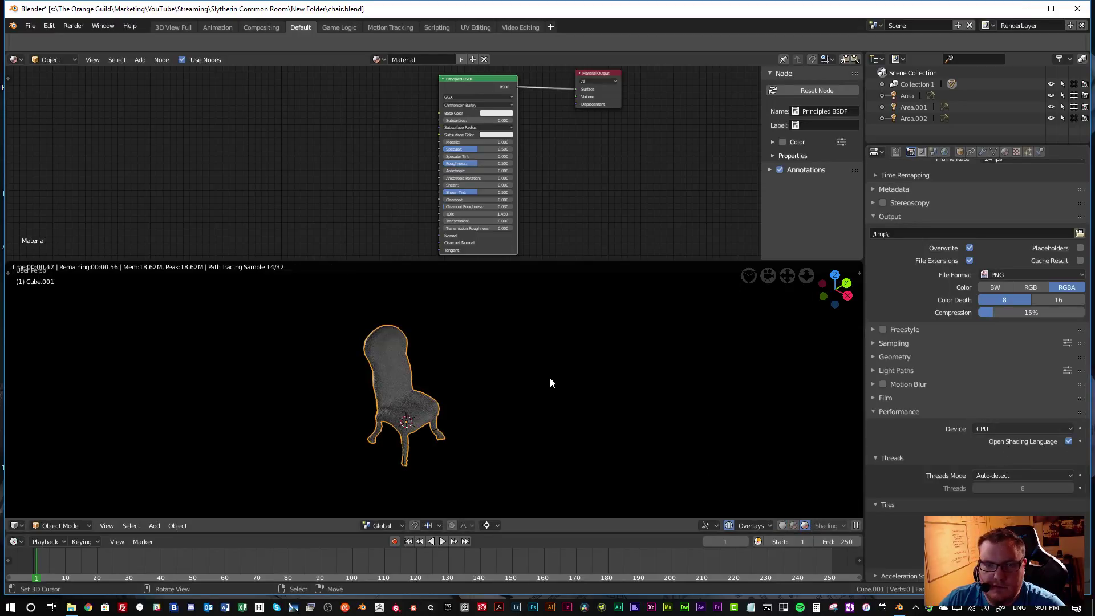
scroll(392, 379, "up", 3)
middle_click_drag(393, 378, 389, 354)
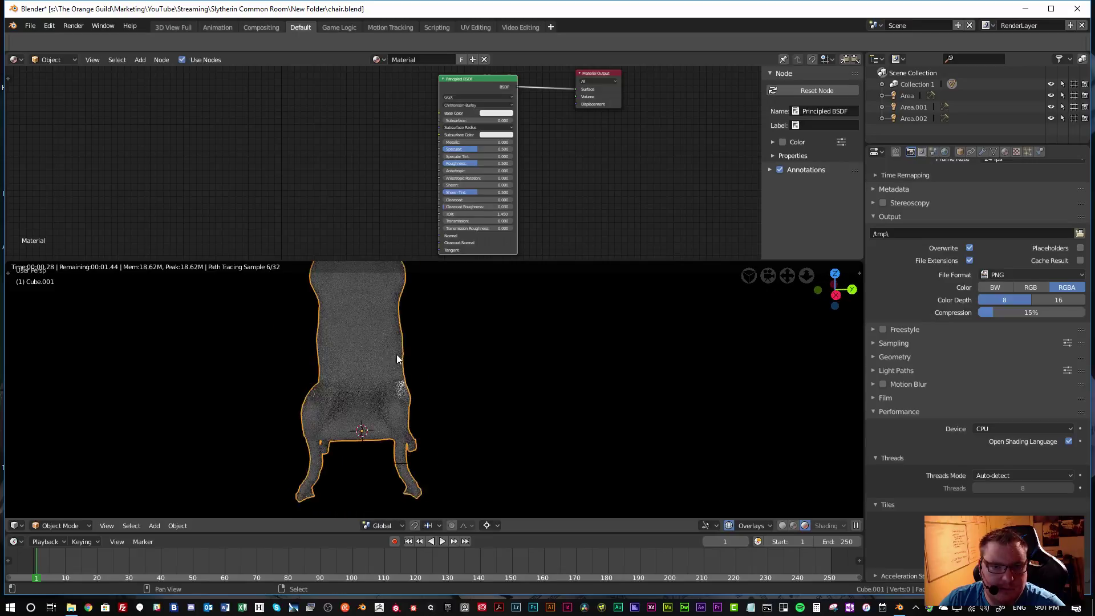
scroll(433, 360, "up", 2)
middle_click_drag(464, 368, 508, 367)
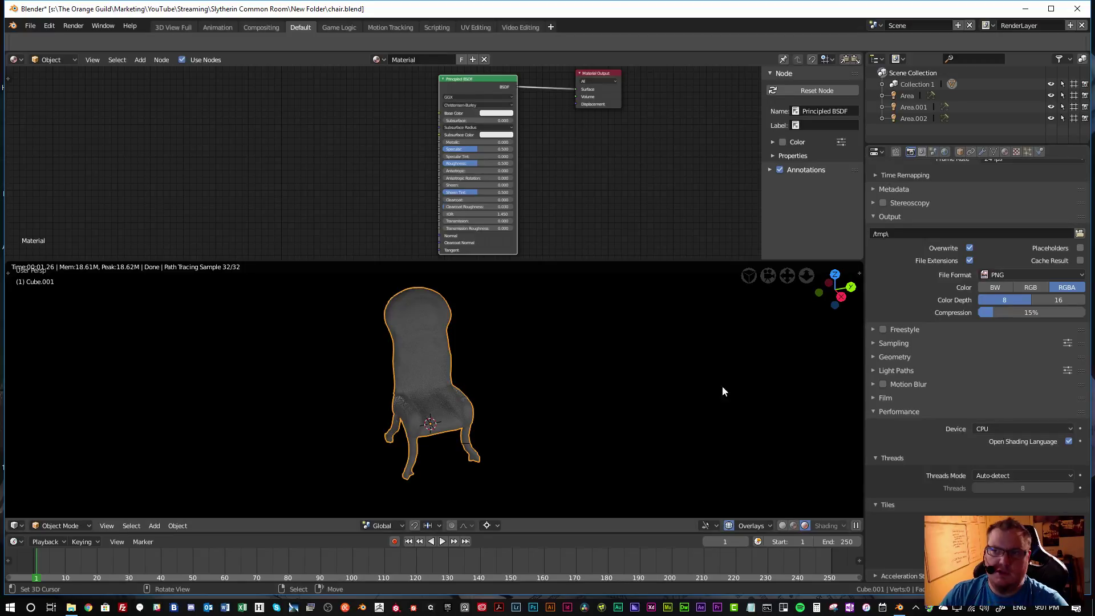
scroll(947, 368, "up", 8)
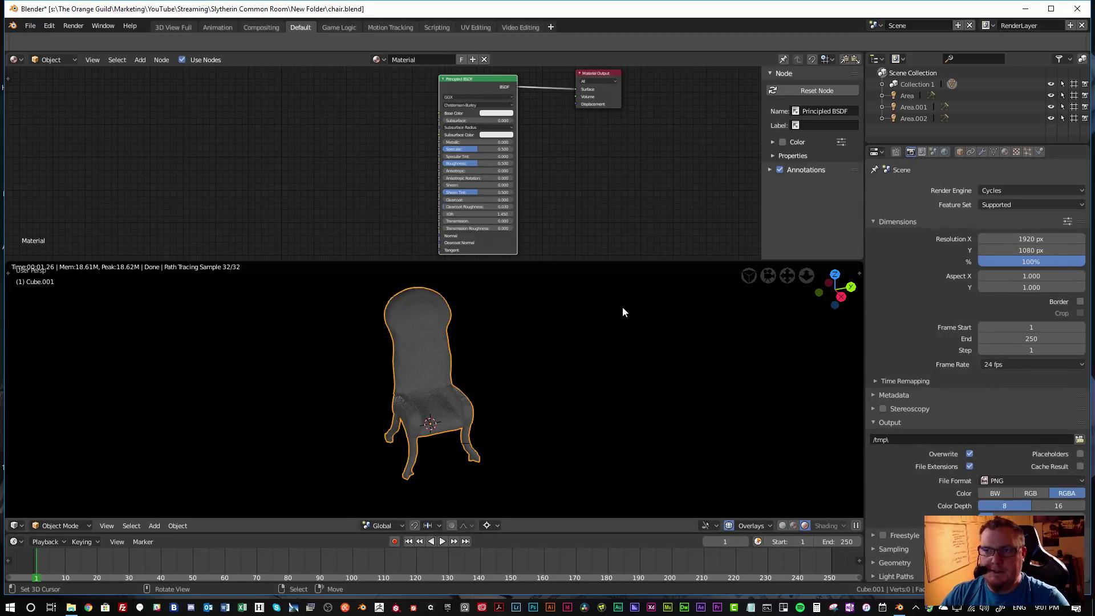
middle_click_drag(460, 357, 463, 364)
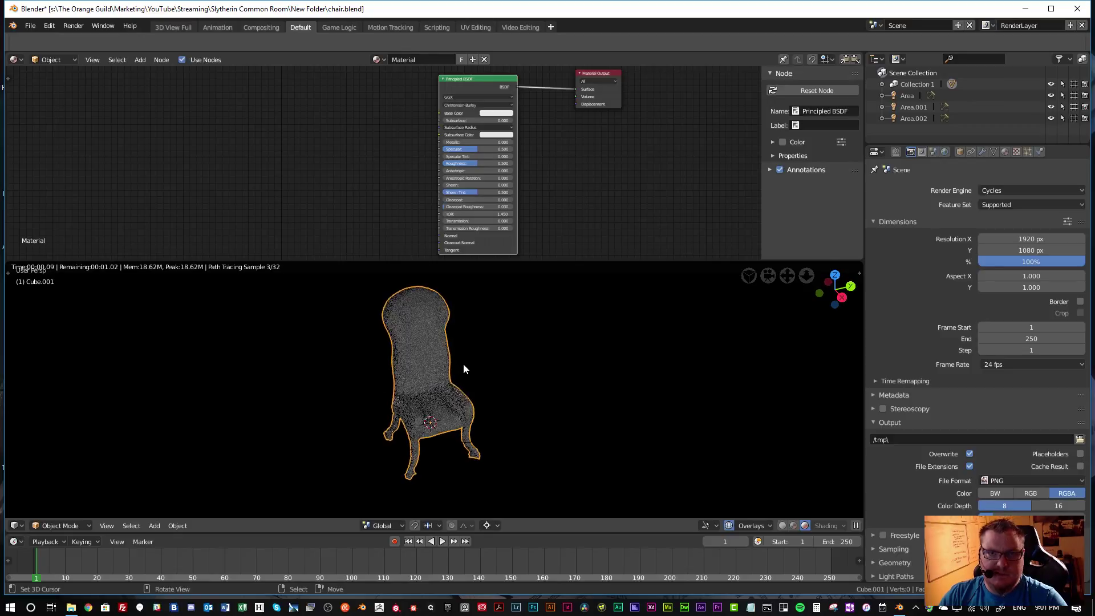
middle_click_drag(455, 315, 448, 324)
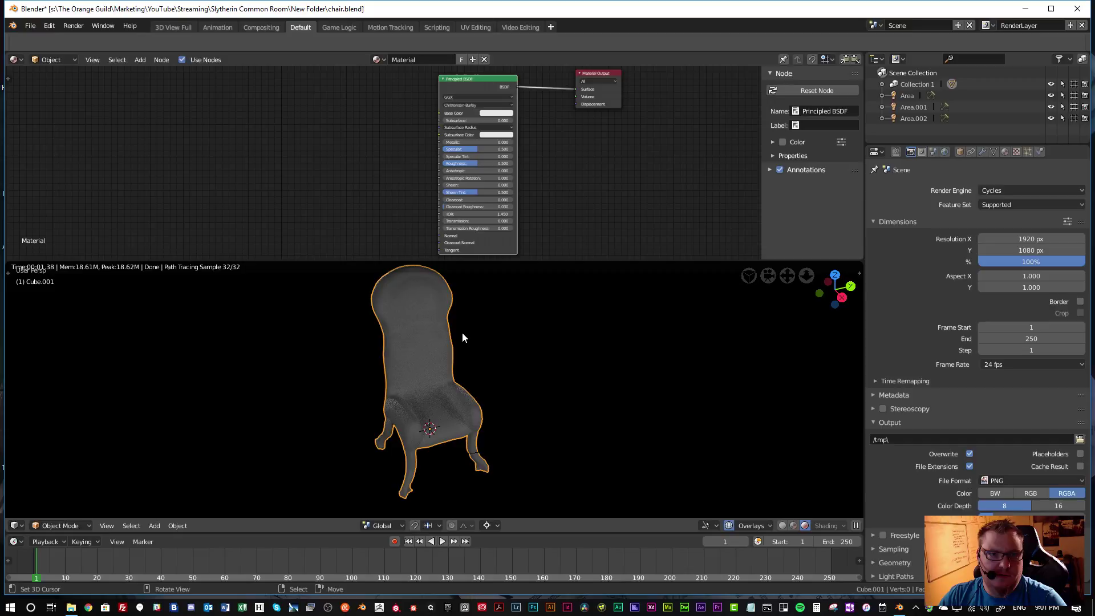
Deselect the chair and add an Image Texture node before the Principled BSDF in its material
key("alt+a")
key("shift+a")
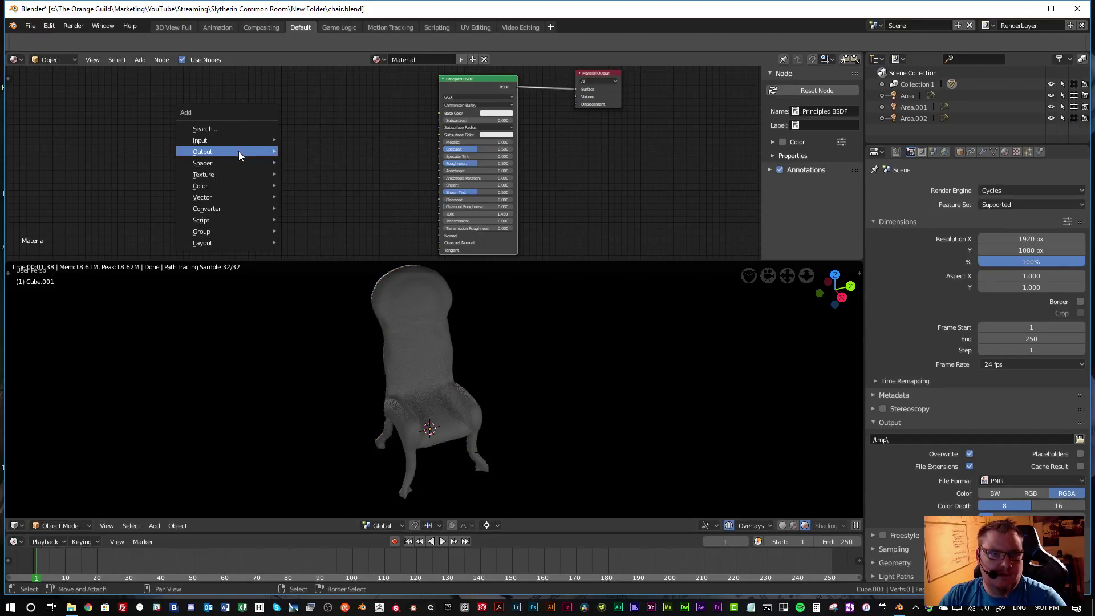
mouse_move(237, 173)
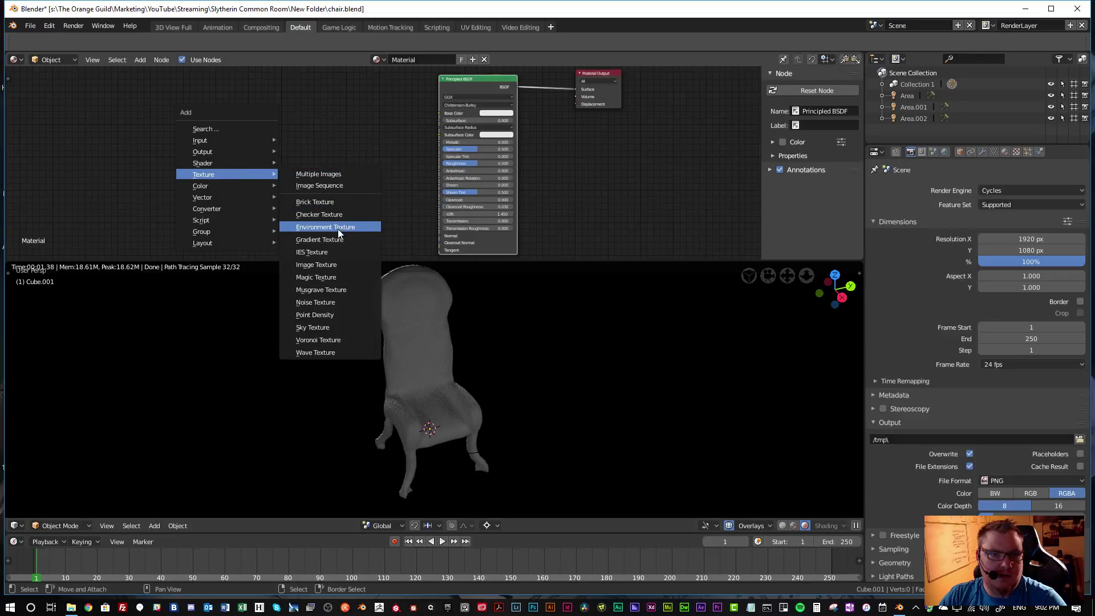
left_click(335, 264)
left_click(199, 91)
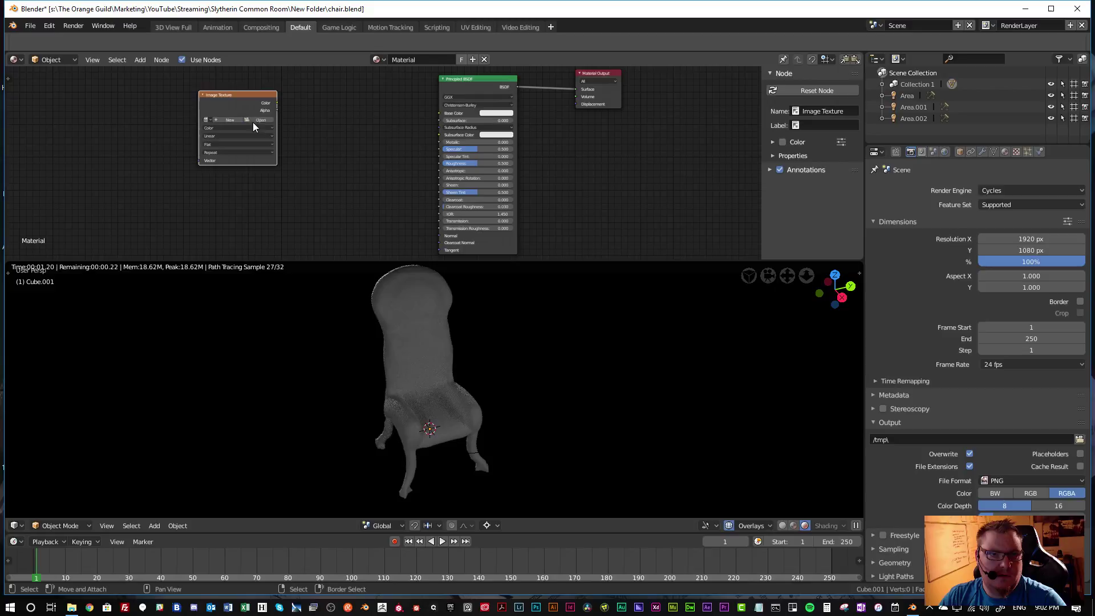
Load chair_BaseColor.png into the Image Texture node and connect its Color output to the Principled BSDF's Base Color
left_click(264, 122)
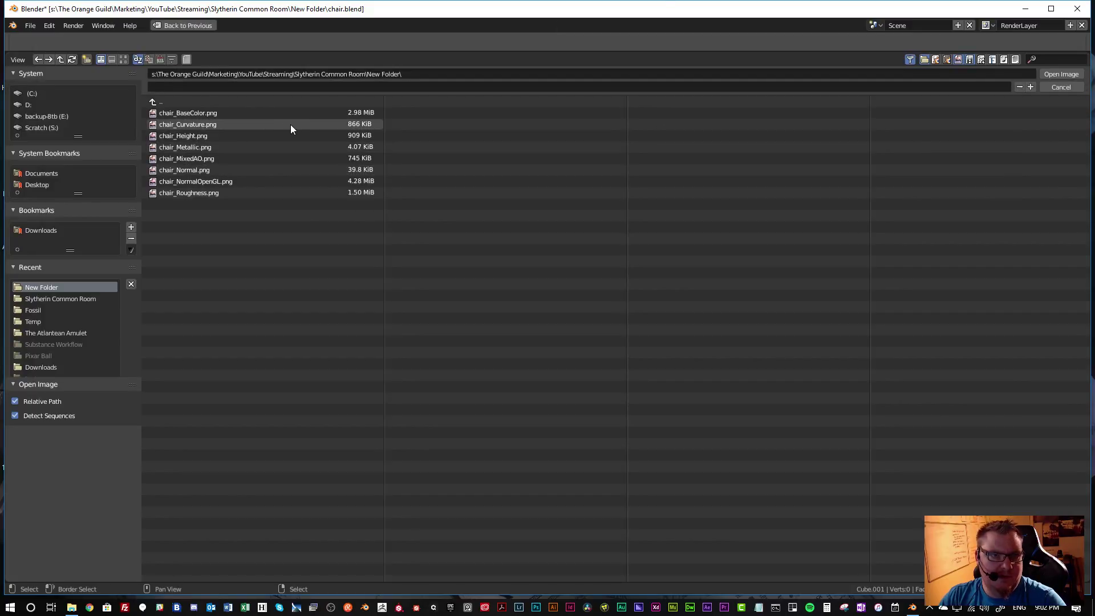
left_click(223, 113)
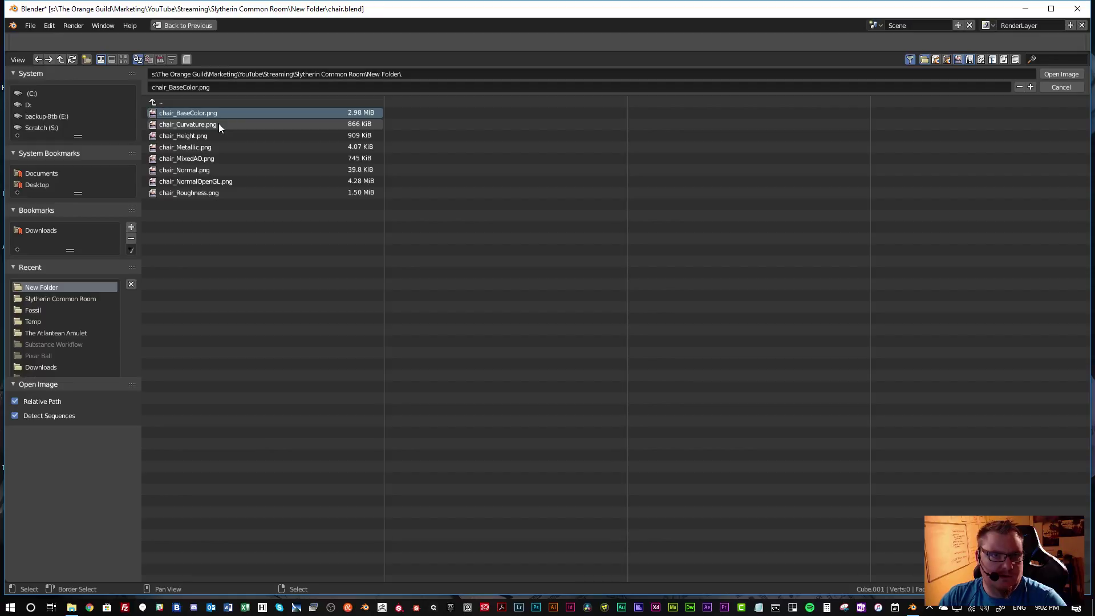
key("Return")
left_click_drag(277, 103, 440, 113)
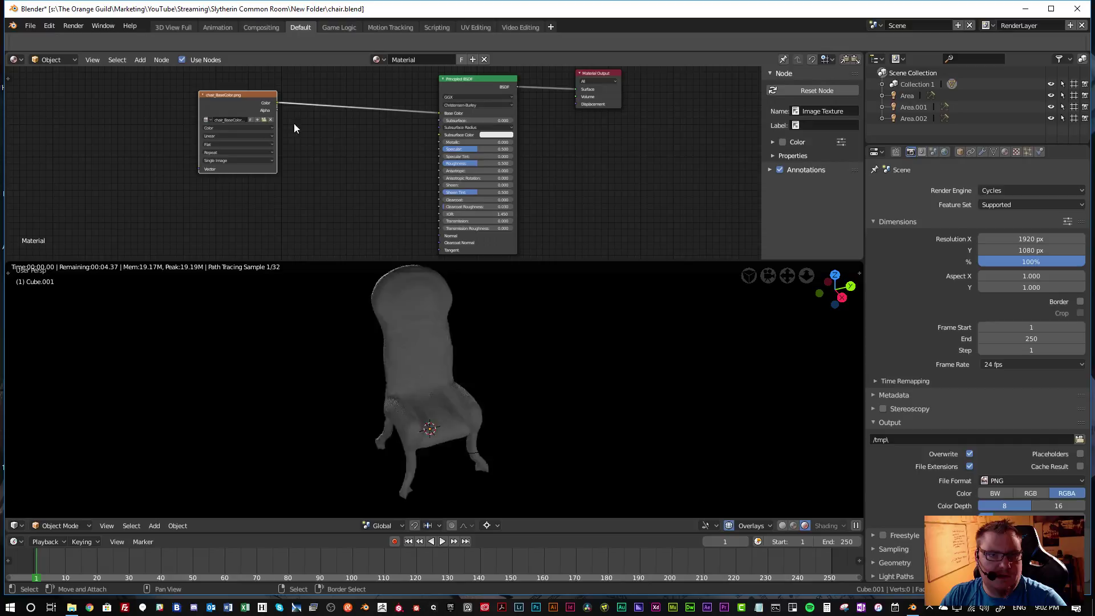
Duplicate the base color texture node, load chair_Metallic.png as Non-Color Data, and connect its Color to the Principled BSDF's Metallic input
left_click_drag(247, 101, 284, 100)
key("shift+d")
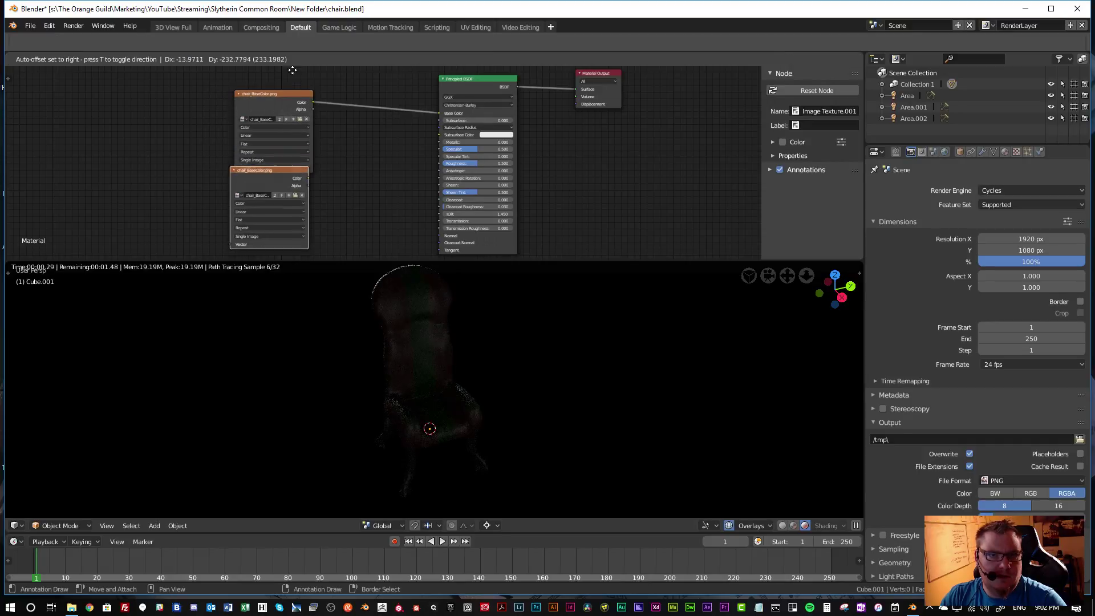
left_click(304, 218)
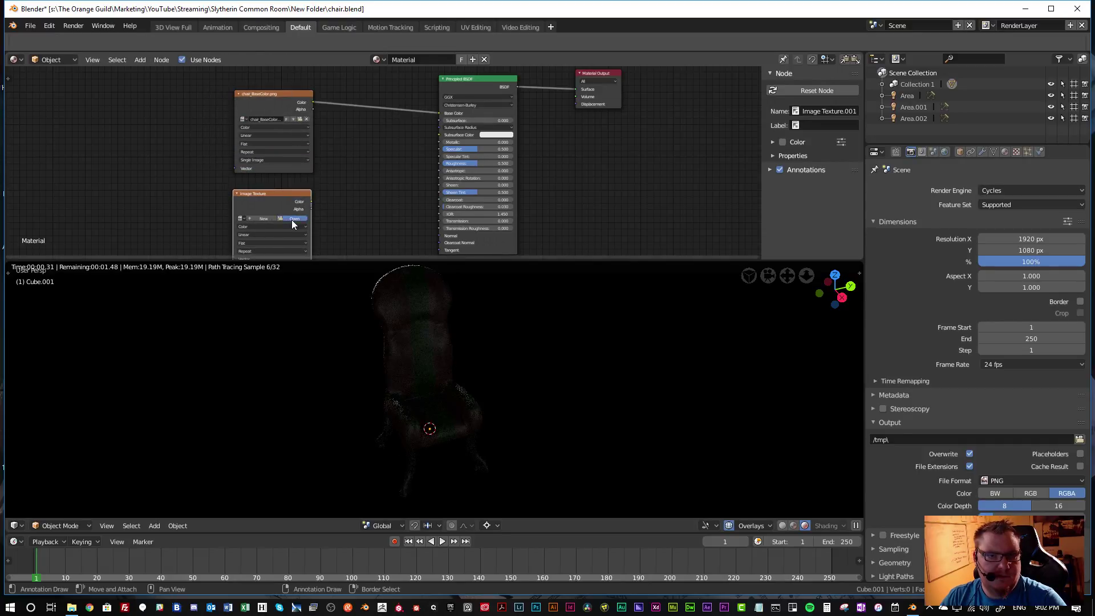
left_click(292, 220)
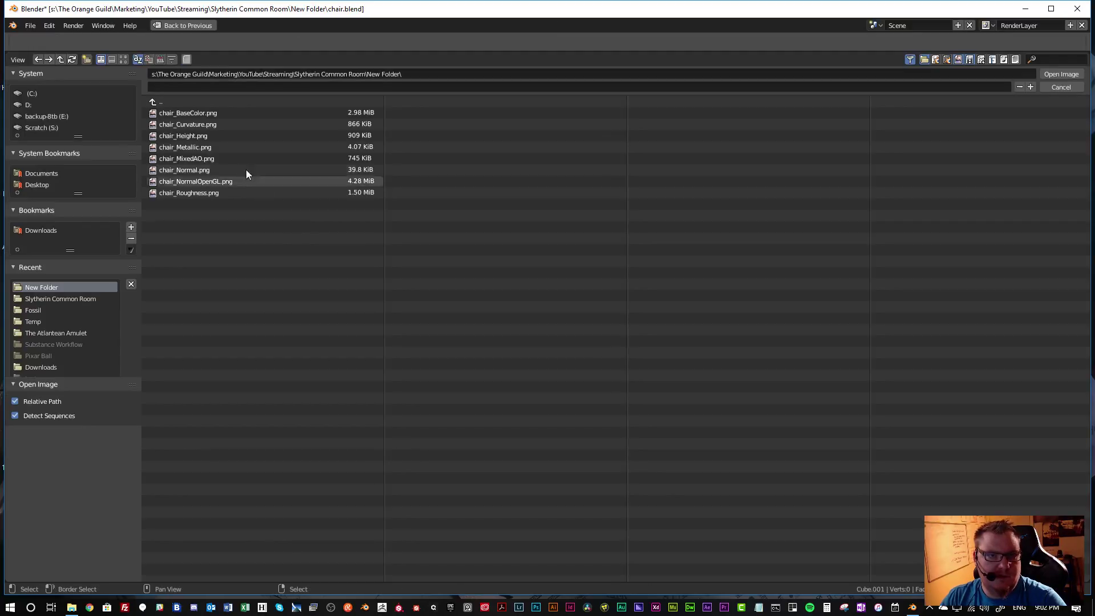
left_click(212, 148)
double_click(211, 149)
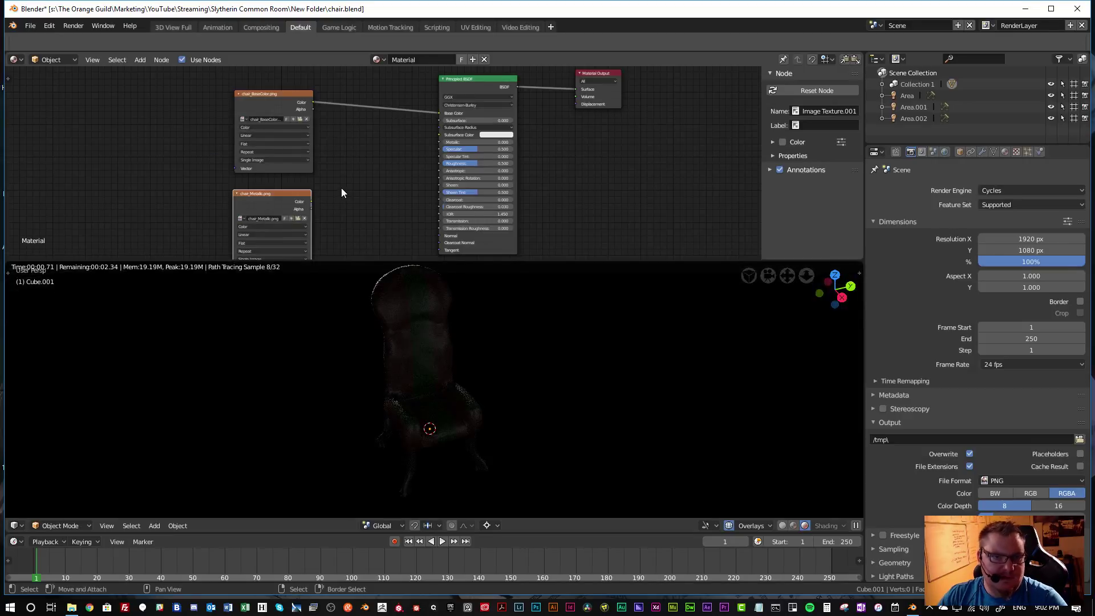
left_click_drag(313, 204, 440, 142)
left_click_drag(288, 198, 298, 188)
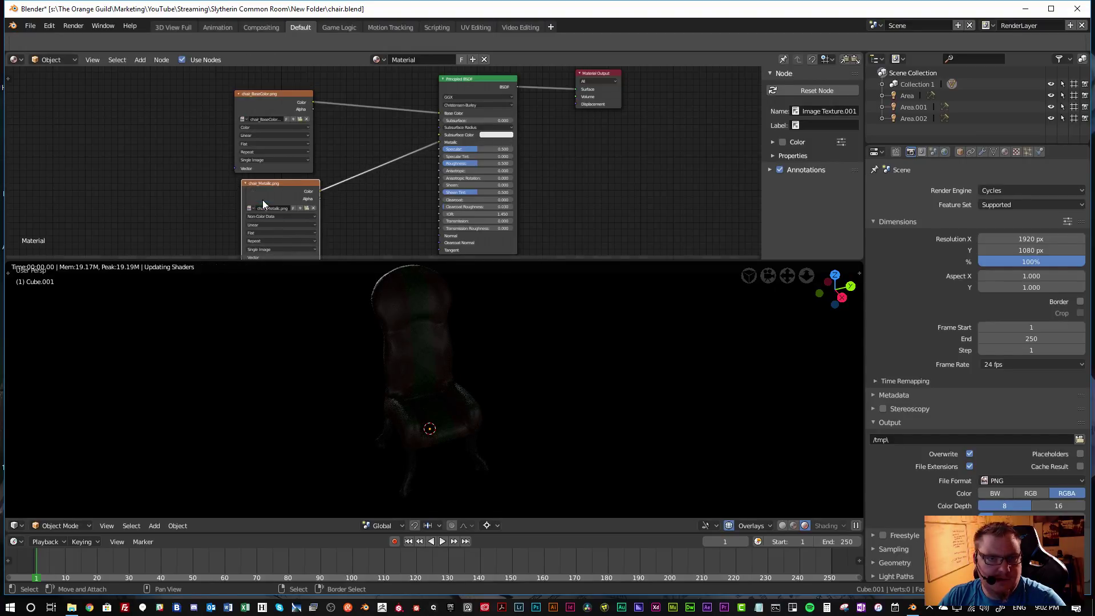
Collapse the metallic texture node, duplicate it below, and load chair_NormalOpenGL.png into the copy
left_click(245, 183)
left_click_drag(254, 183, 303, 182)
key("shift+d")
left_click(304, 212)
left_click(286, 198)
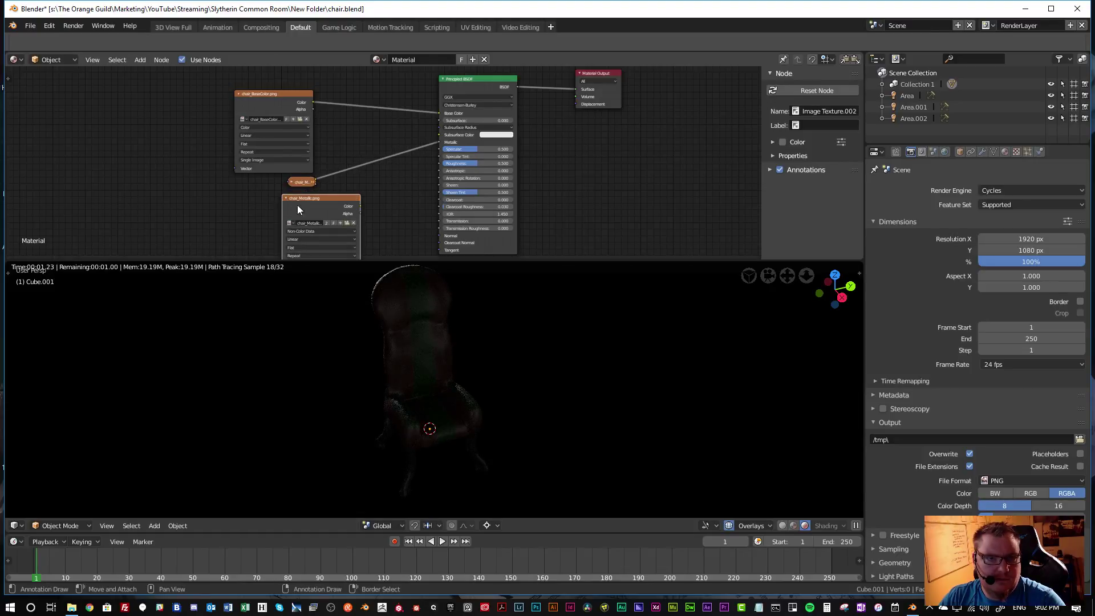
left_click(354, 223)
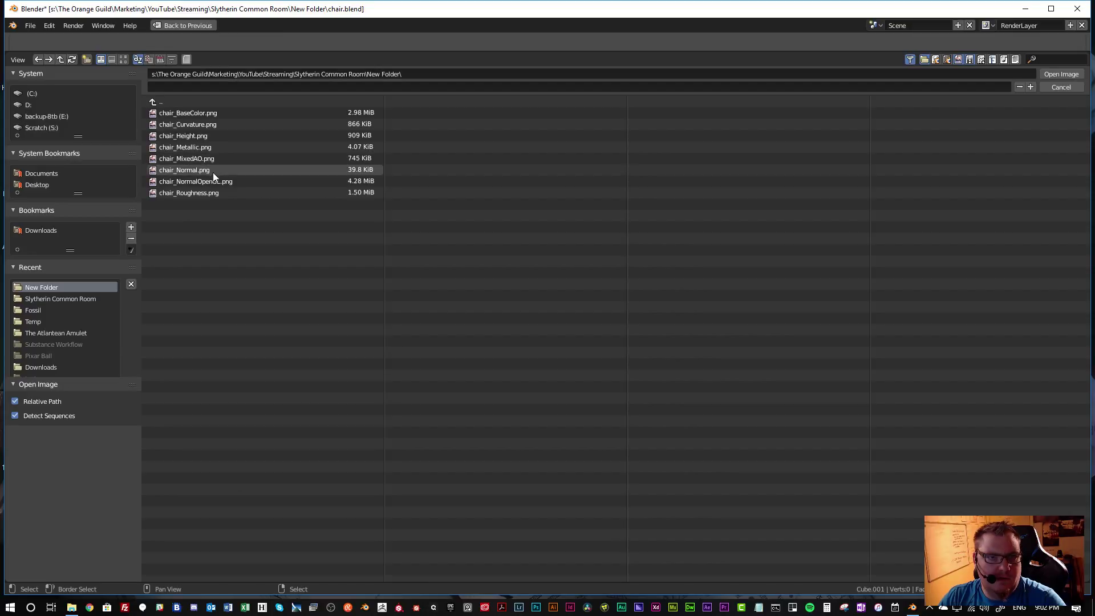
left_click(221, 182)
double_click(285, 184)
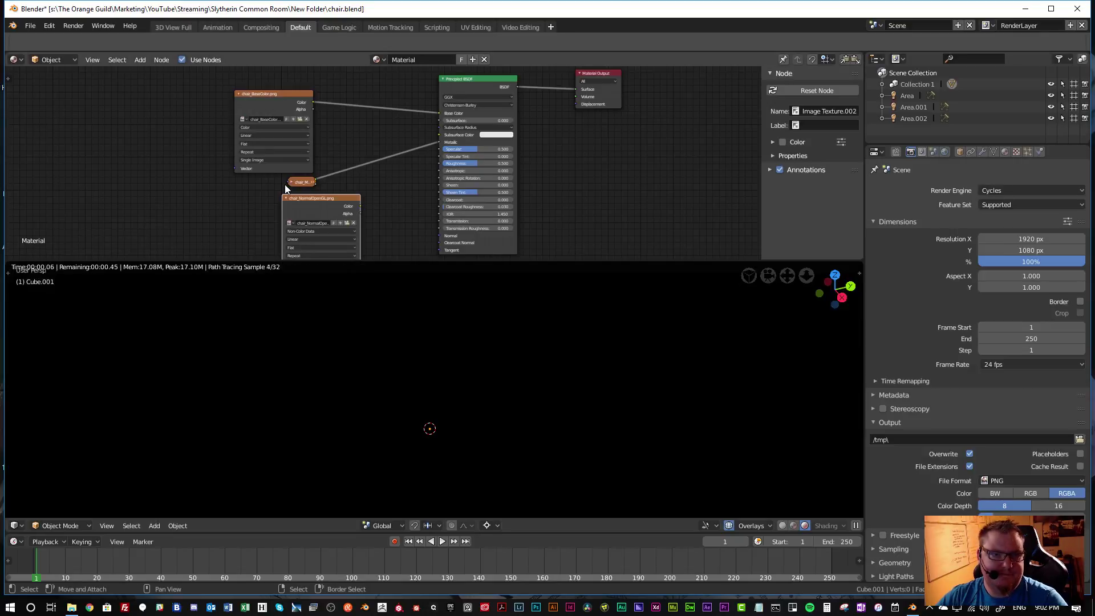
Move the normal texture node down, duplicate it, load chair_Roughness.png, and connect its Color to the Principled BSDF's Roughness input
middle_click_drag(334, 200, 389, 142)
key("g")
left_click(394, 202)
key("shift+d")
left_click(300, 165)
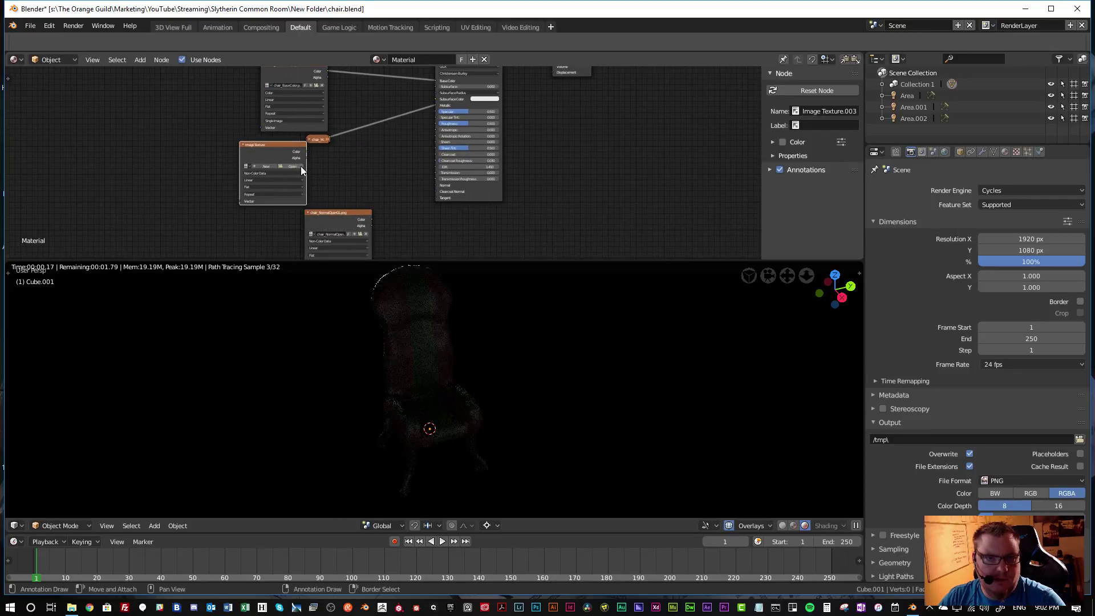
left_click(300, 165)
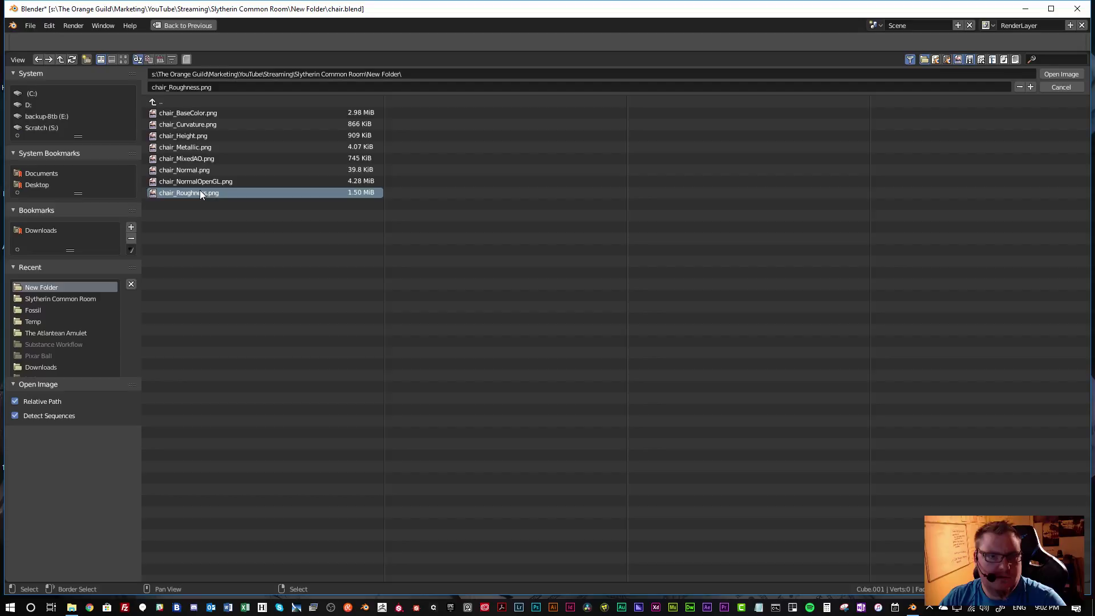
double_click(200, 193)
left_click_drag(261, 144, 466, 100)
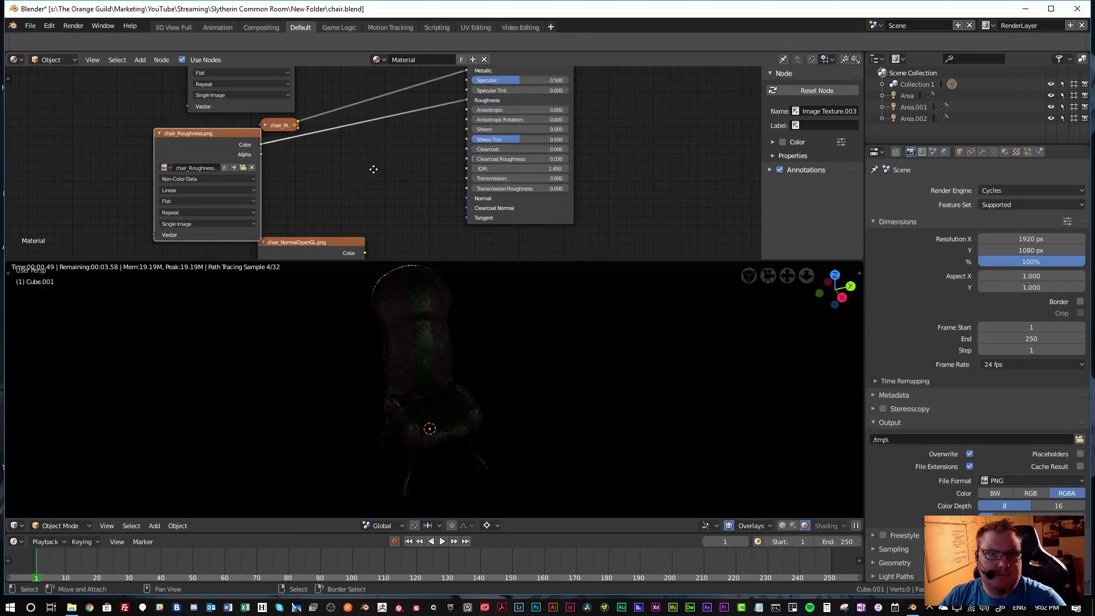
Place the chair_NormalOpenGL.png node under the roughness node and connect its Color to a new Normal Map node
scroll(371, 177, "down", 3, "shift")
left_click_drag(322, 206, 219, 215)
middle_click_drag(309, 184, 316, 105)
key("shift+a")
mouse_move(323, 127)
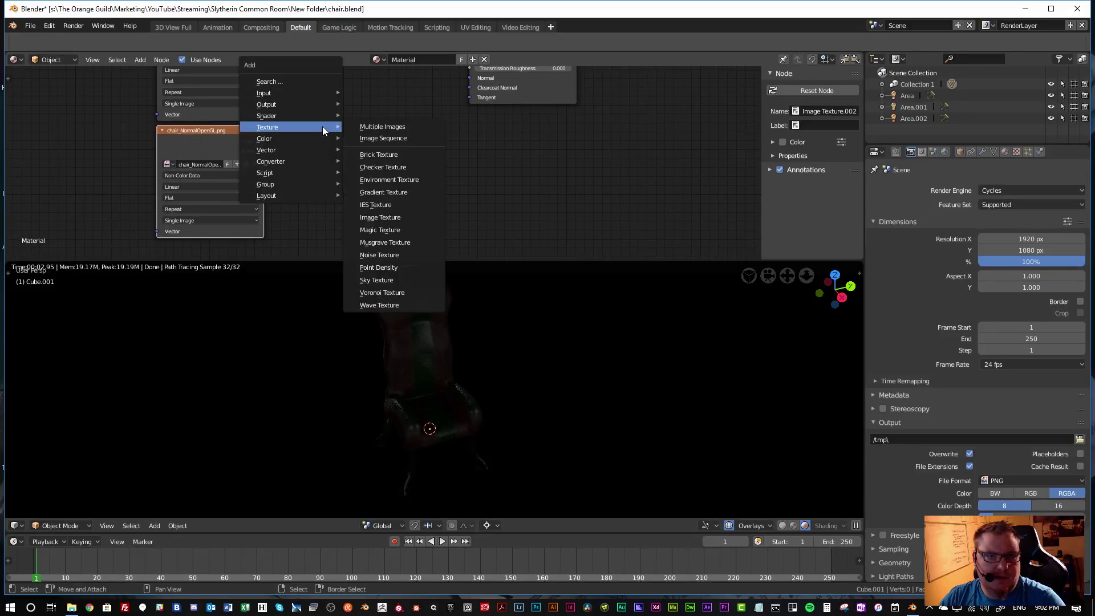
mouse_move(309, 148)
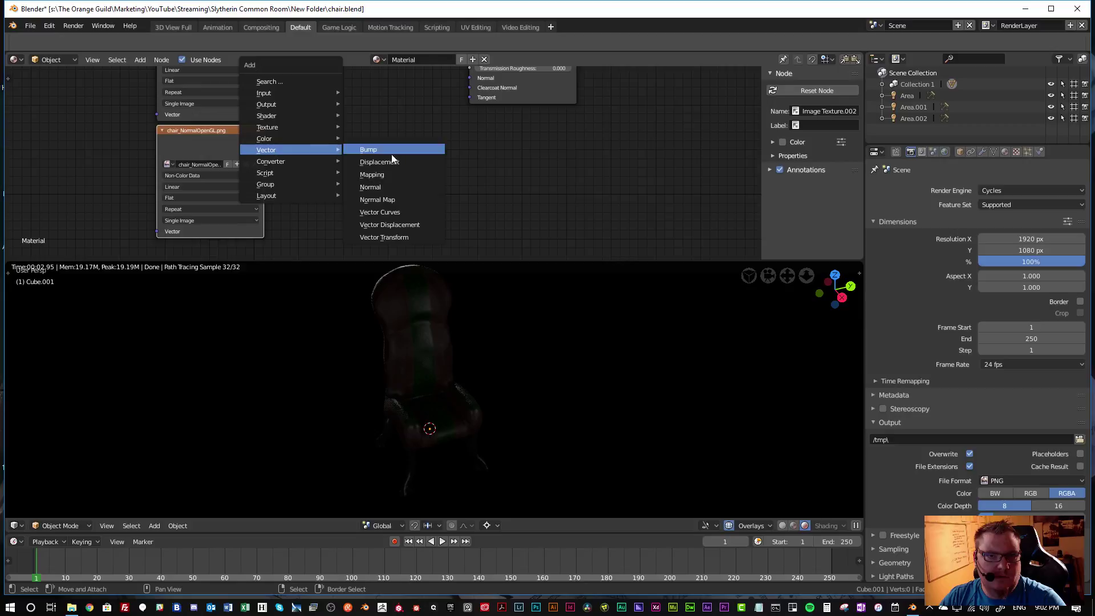
left_click(394, 198)
left_click(377, 185)
left_click_drag(264, 141, 330, 185)
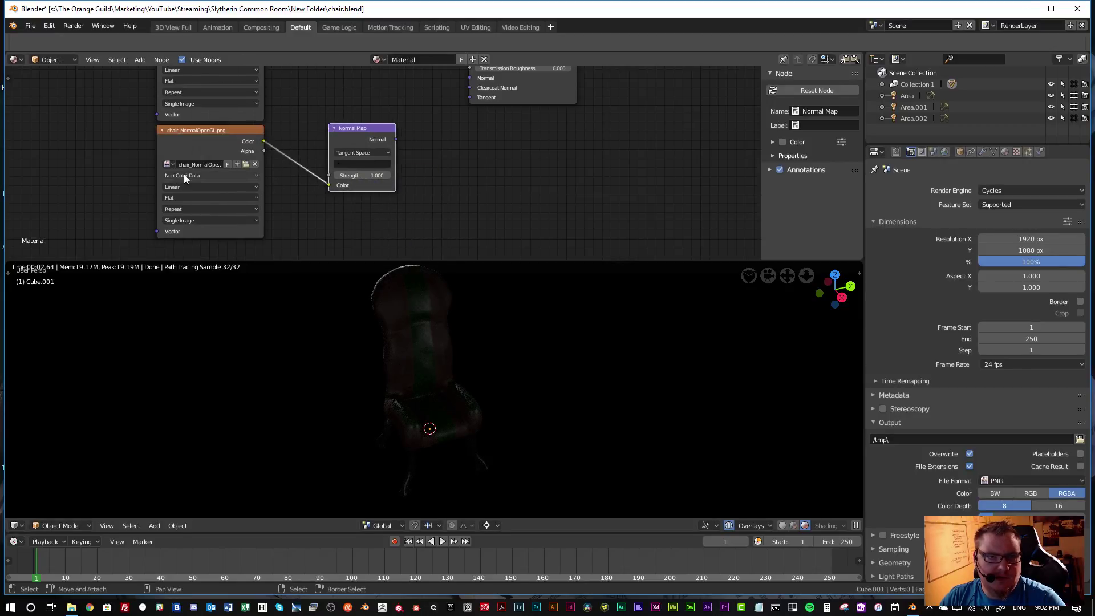
Assign UVMap to the Normal Map node and connect its Normal output to the Principled BSDF's Normal input
middle_click_drag(316, 171, 282, 202)
left_click(341, 195)
left_click(343, 208)
left_click_drag(361, 170, 435, 109)
left_click_drag(333, 164, 335, 141)
Switch the 3D view to solid shading and change the emission strength of the light named Area
scroll(501, 400, "down", 3)
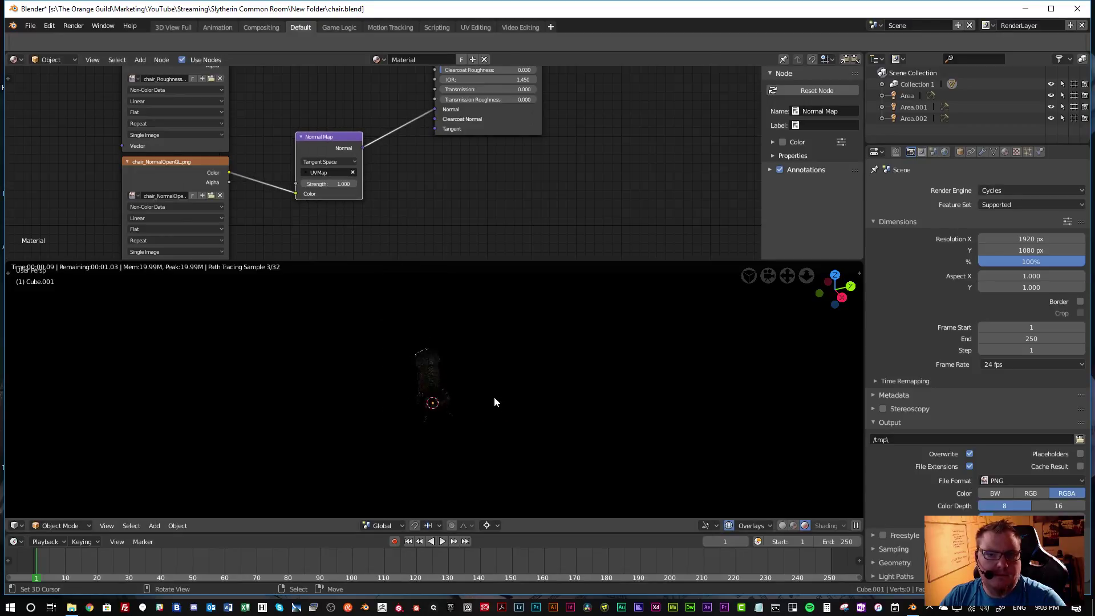
key("shift+z")
scroll(447, 392, "down", 2)
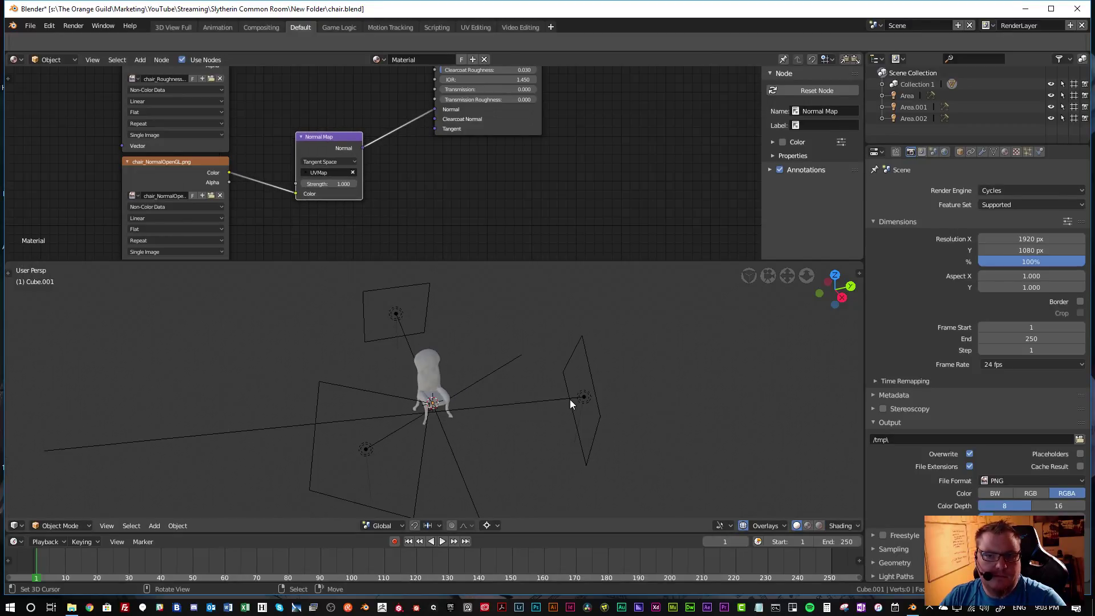
right_click(569, 399)
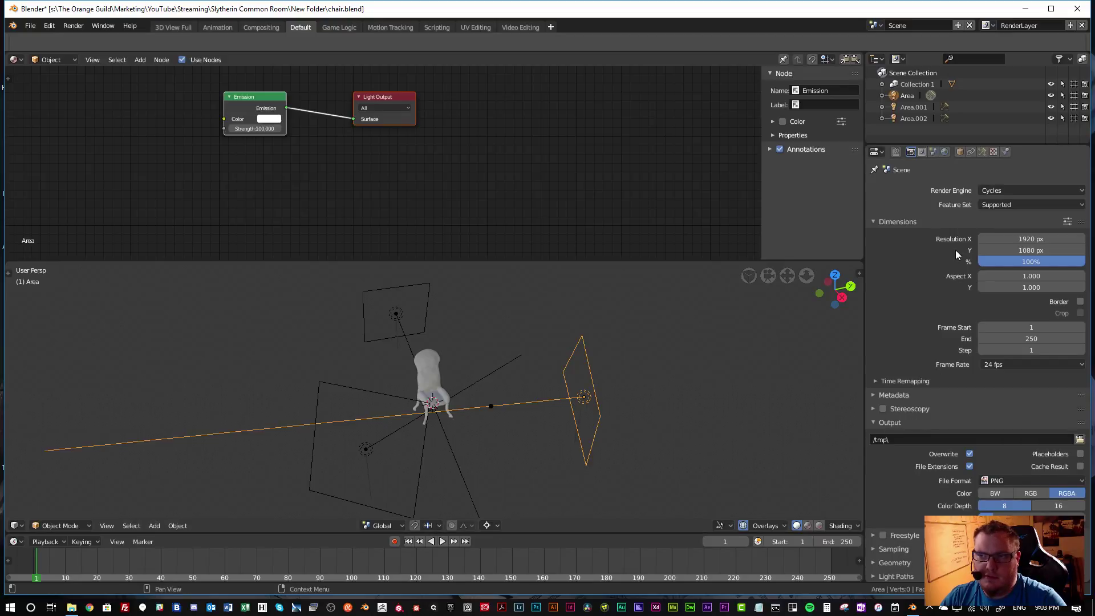
left_click(981, 152)
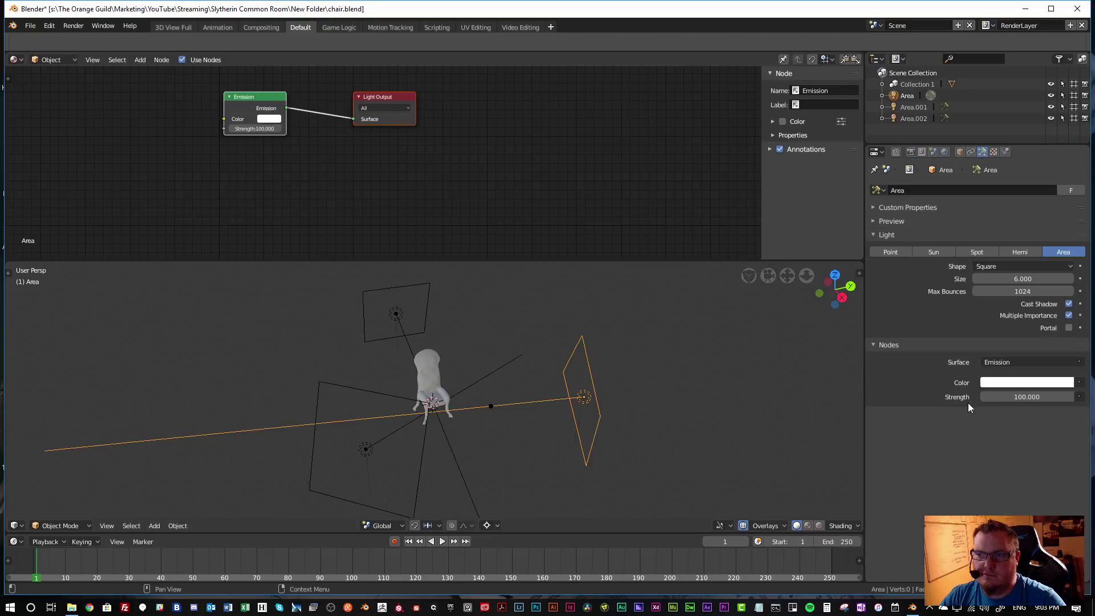
left_click(1010, 396)
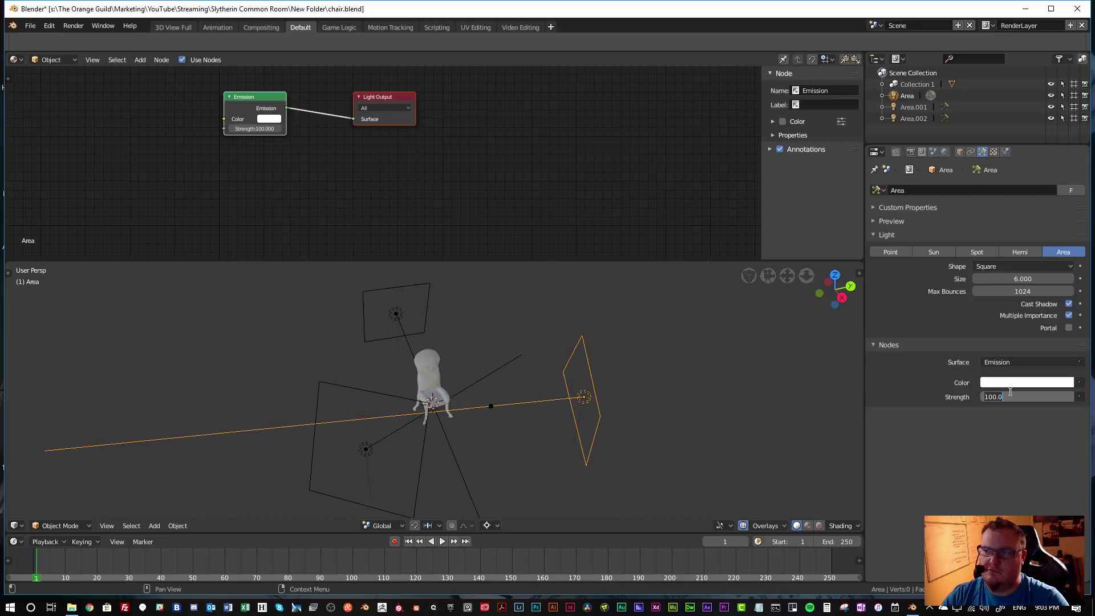
key("Return")
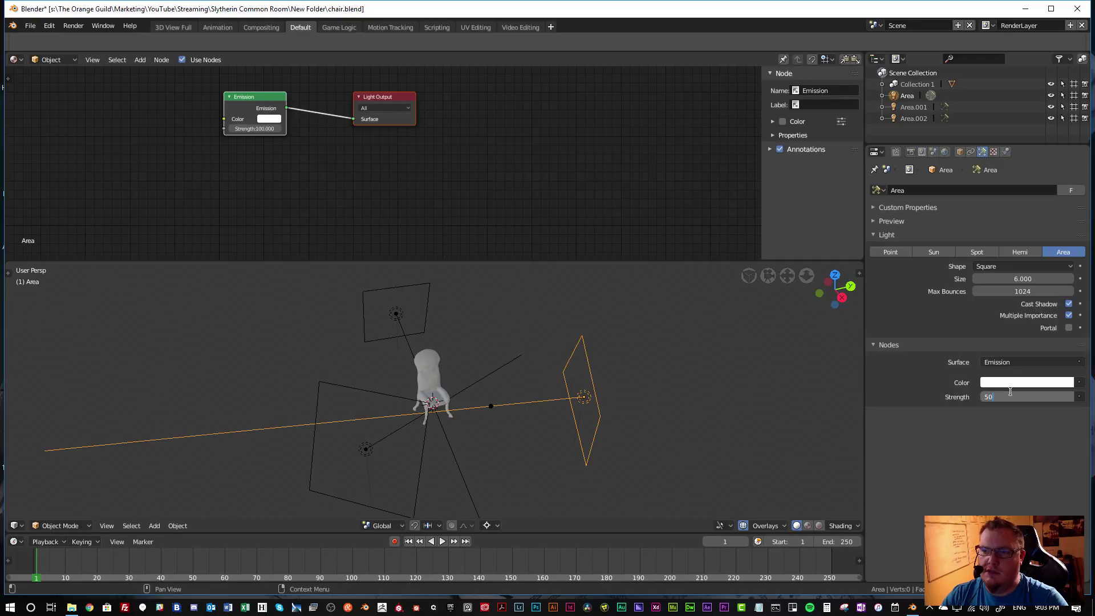
Set the emission strength of the Area.001 light to 500
right_click(419, 507)
left_click(1028, 397)
type("54")
key("BackSpace")
type("00")
key("Return")
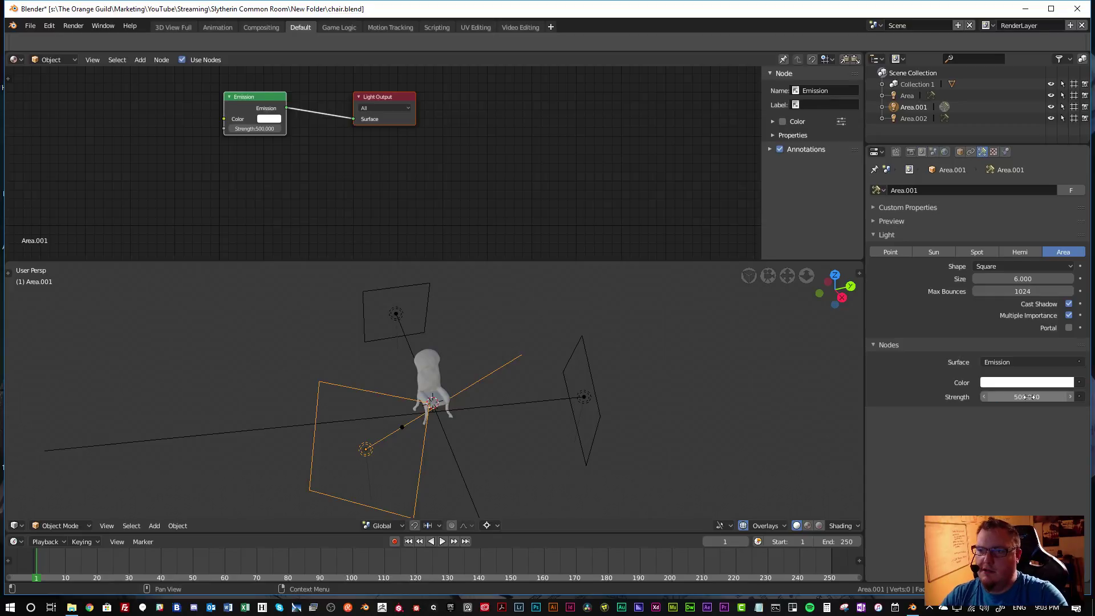
Set the scene's color management to the Filmic view transform with the Base Contrast look
left_click(923, 152)
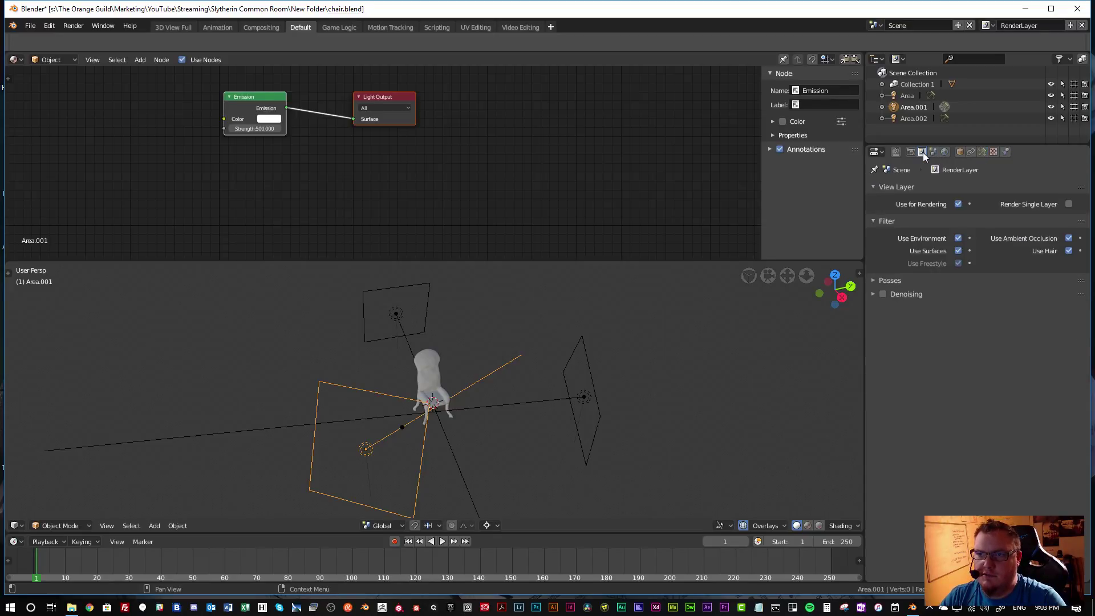
left_click(934, 150)
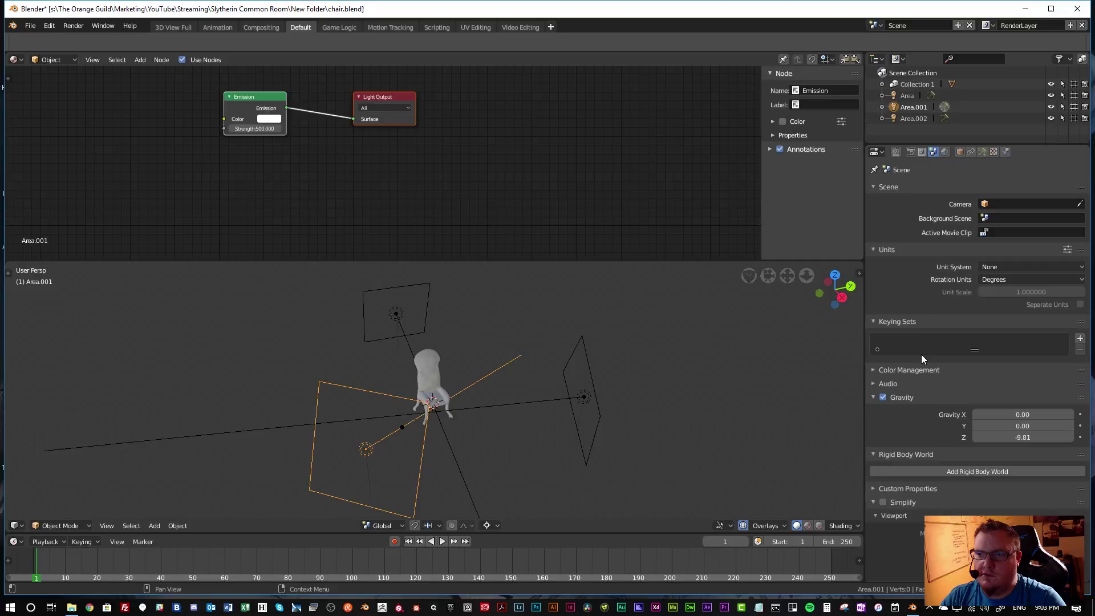
left_click(897, 370)
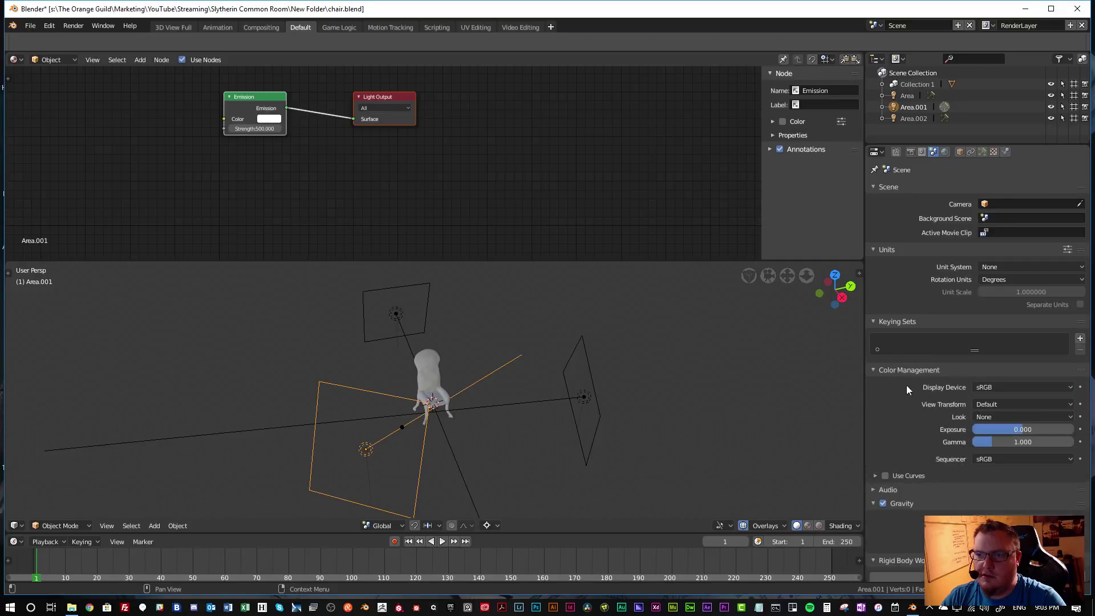
left_click(976, 388)
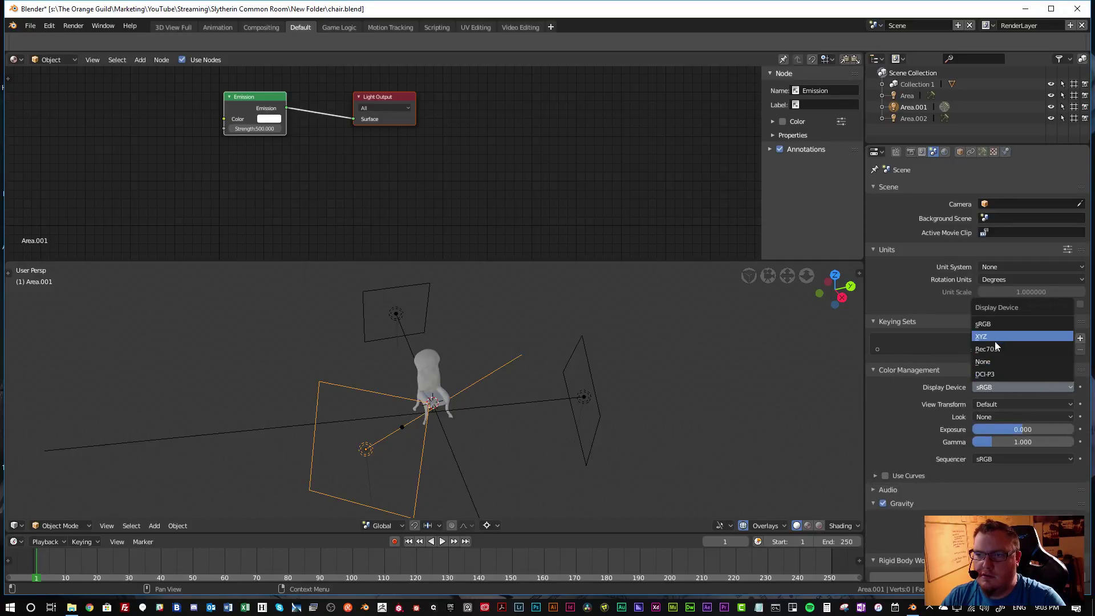
left_click(980, 404)
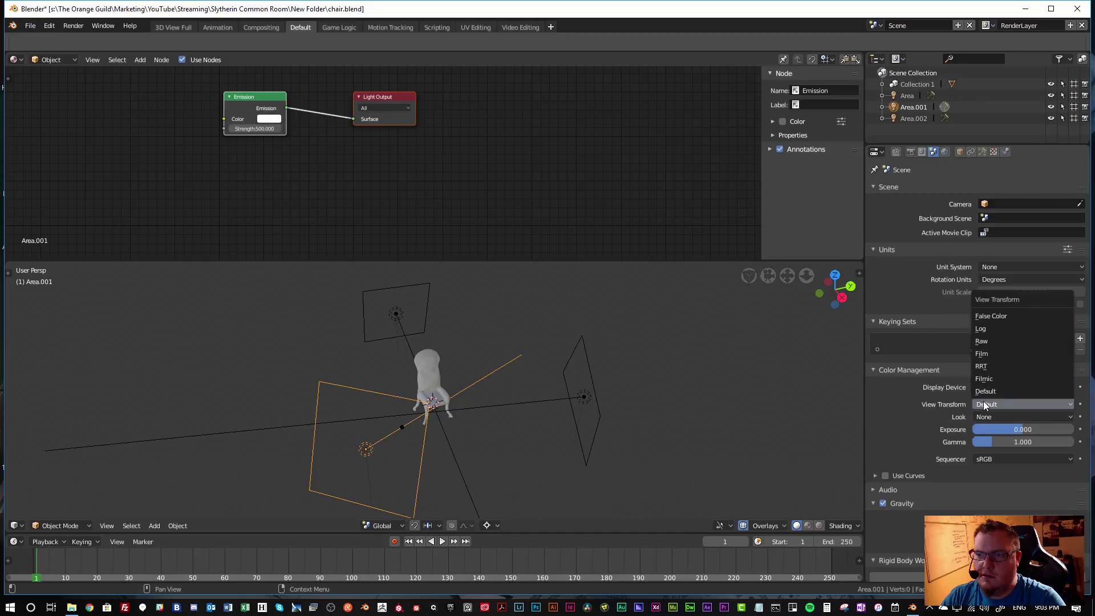
left_click(1002, 378)
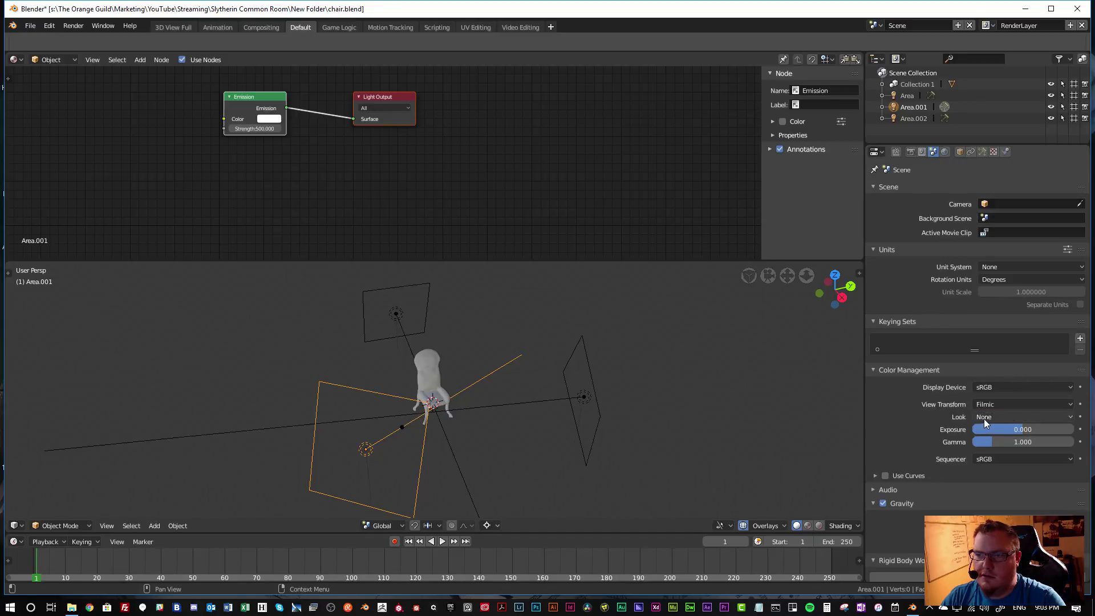
left_click(1003, 415)
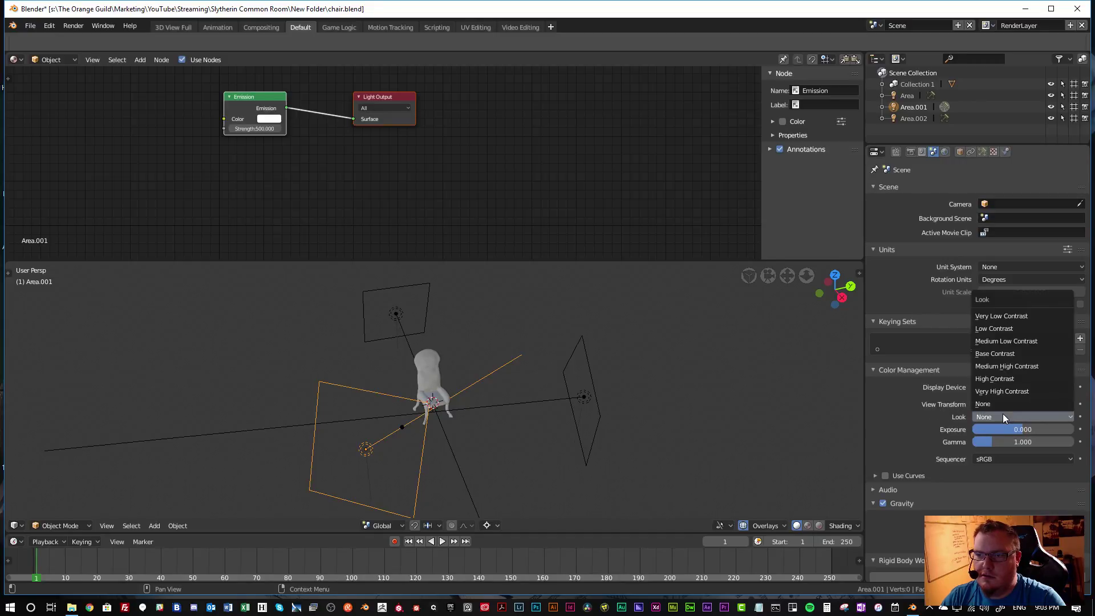
left_click(1003, 355)
Switch the 3D view back to rendered shading and check the textured chair up close
scroll(440, 426, "up", 3)
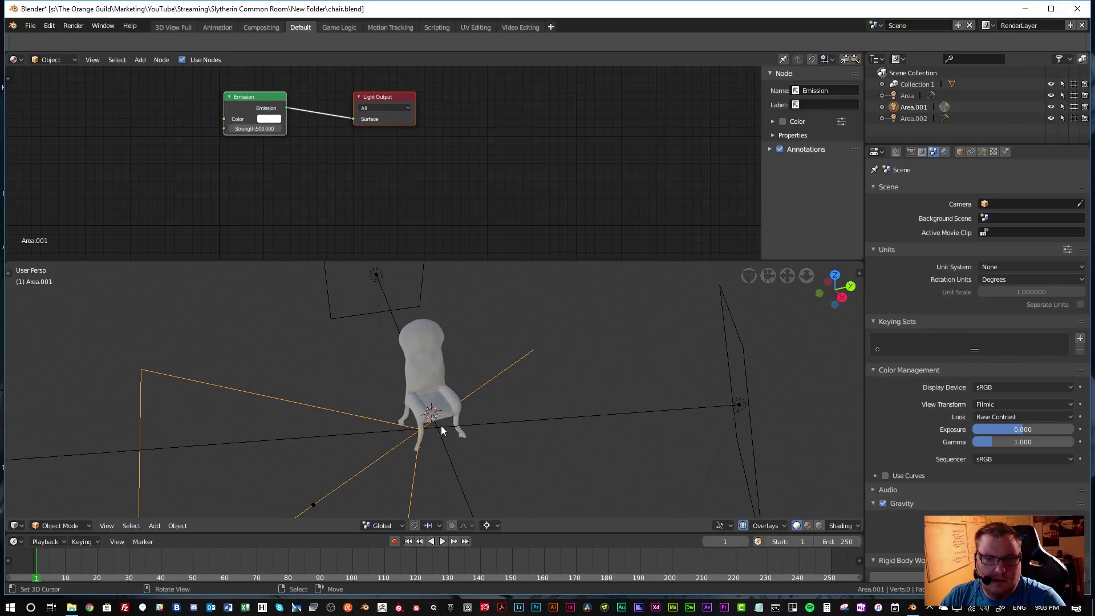
key("shift+z")
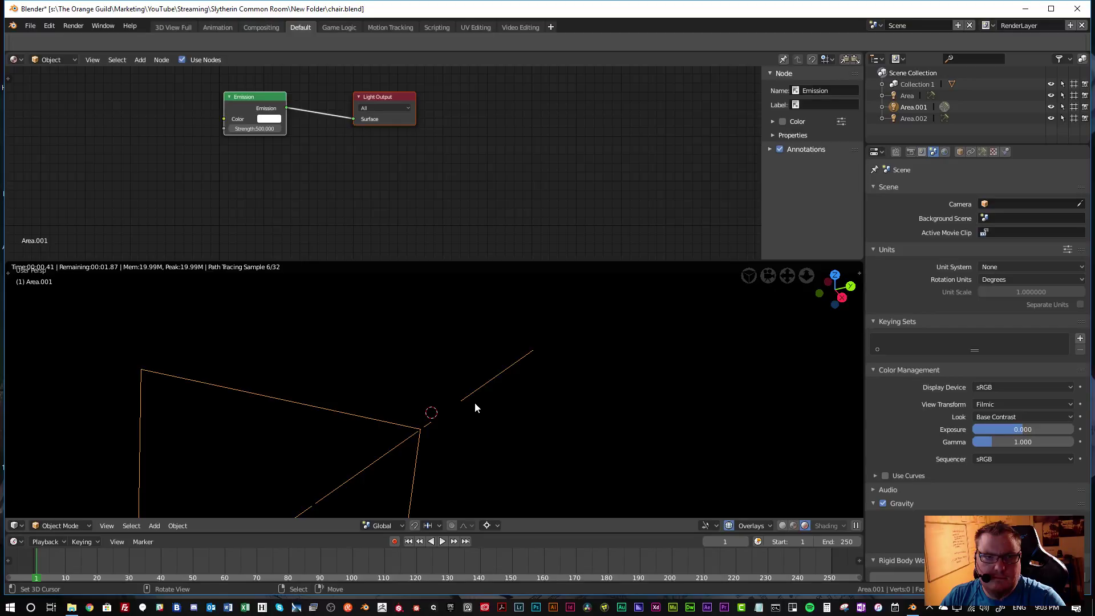
scroll(443, 389, "up", 3)
scroll(443, 389, "down", 3)
left_click(466, 402)
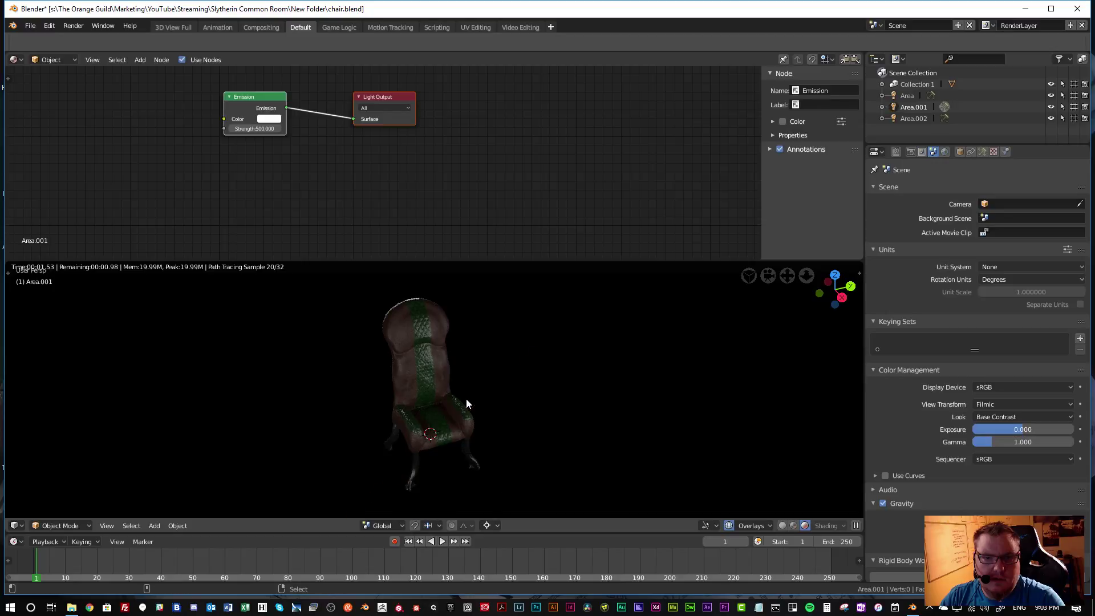
Show the render settings, expand the 3D view over the node editor area, and save chair.blend
left_click(913, 152)
left_click_drag(856, 265, 711, 230)
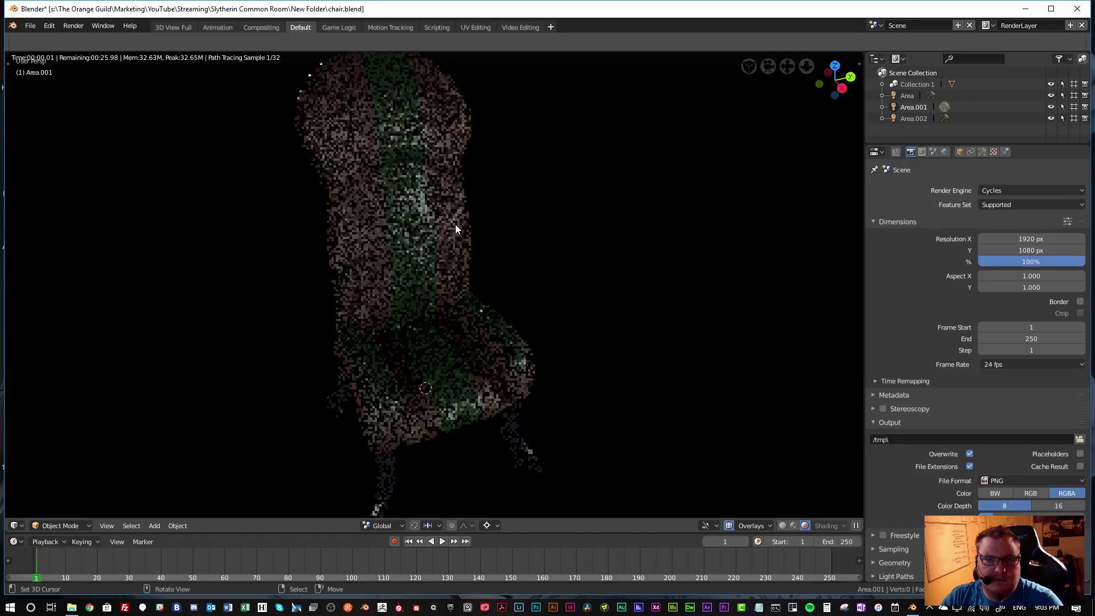
key("F3")
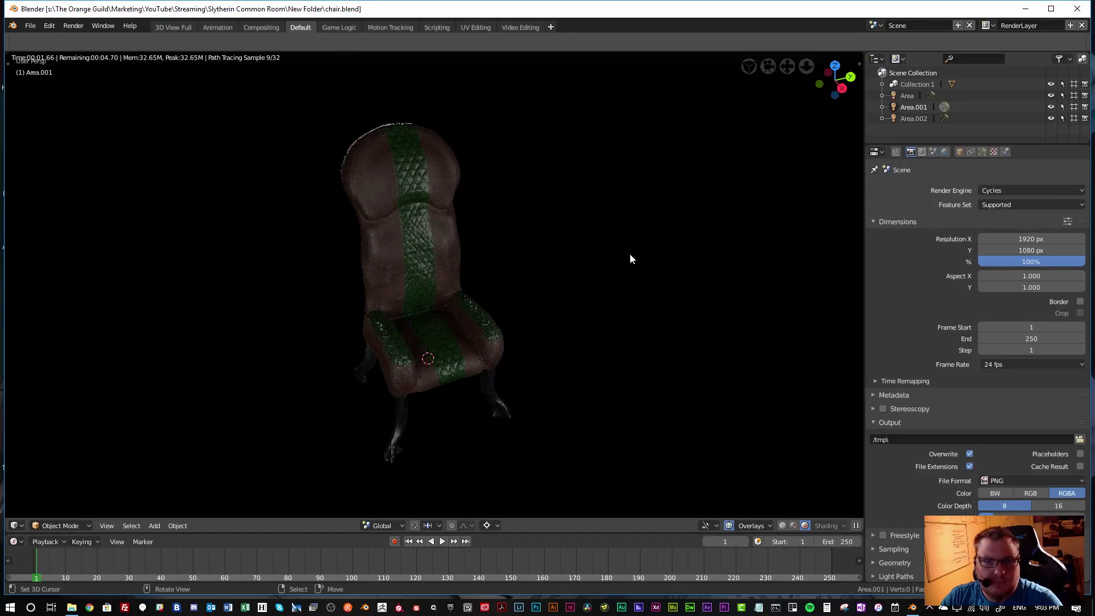
Inspect the rendered chair from its other side and look through the output and performance render settings
middle_click_drag(514, 303, 440, 290)
scroll(440, 289, "up", 1)
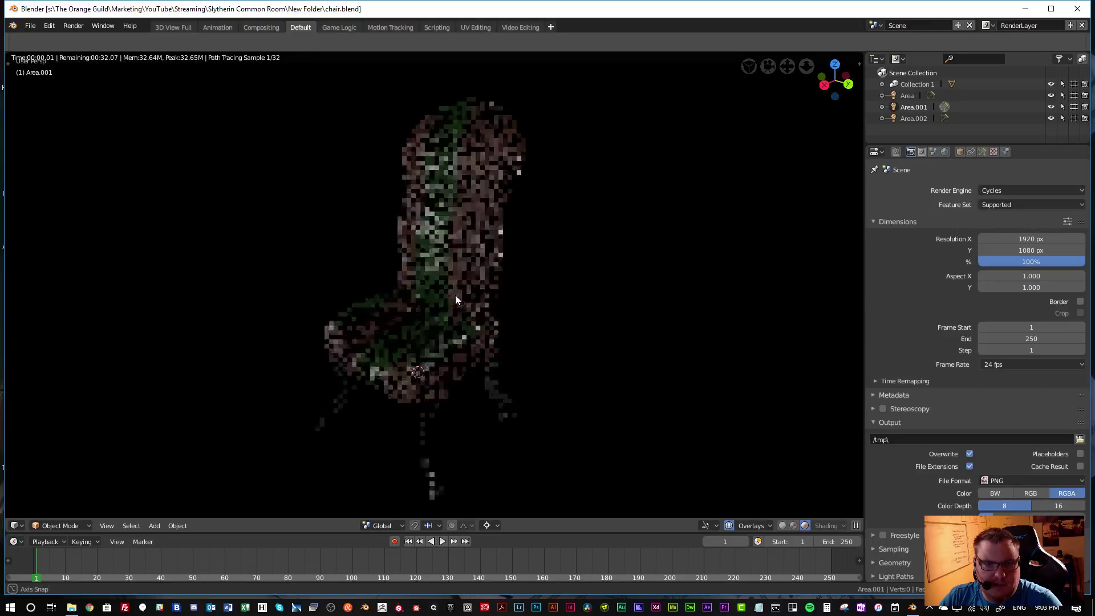
scroll(911, 294, "down", 10)
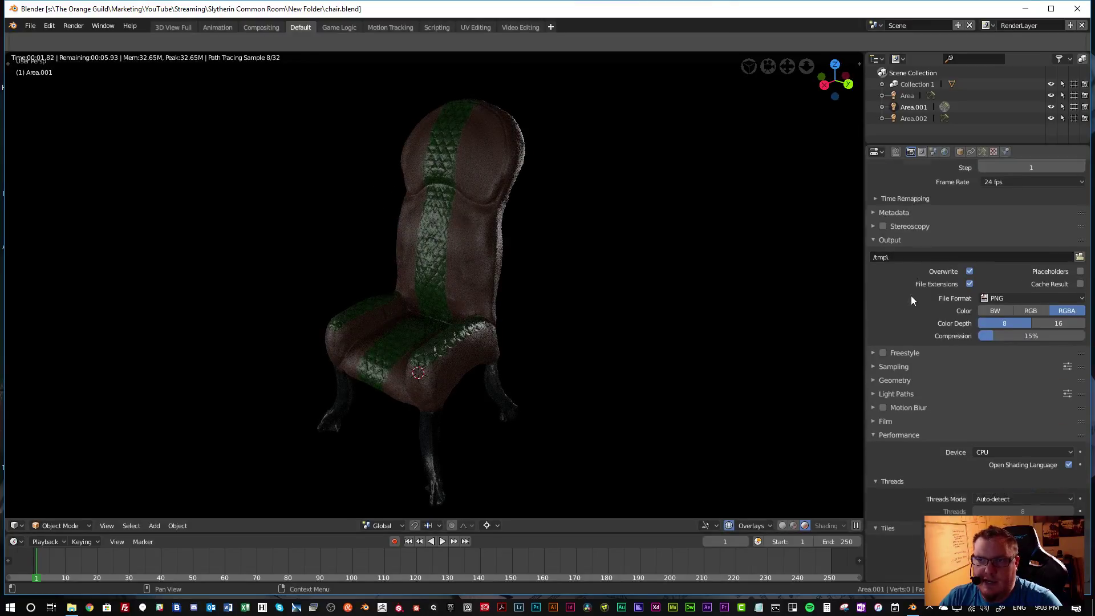
Set the Cycles viewport sampling to 128 samples
left_click(887, 290)
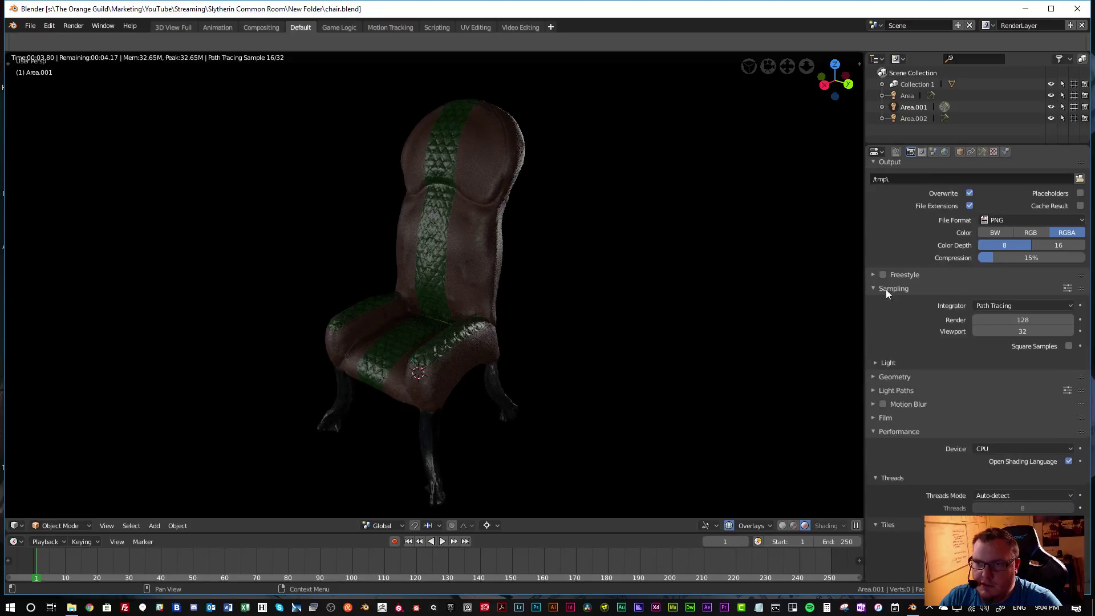
left_click(1010, 331)
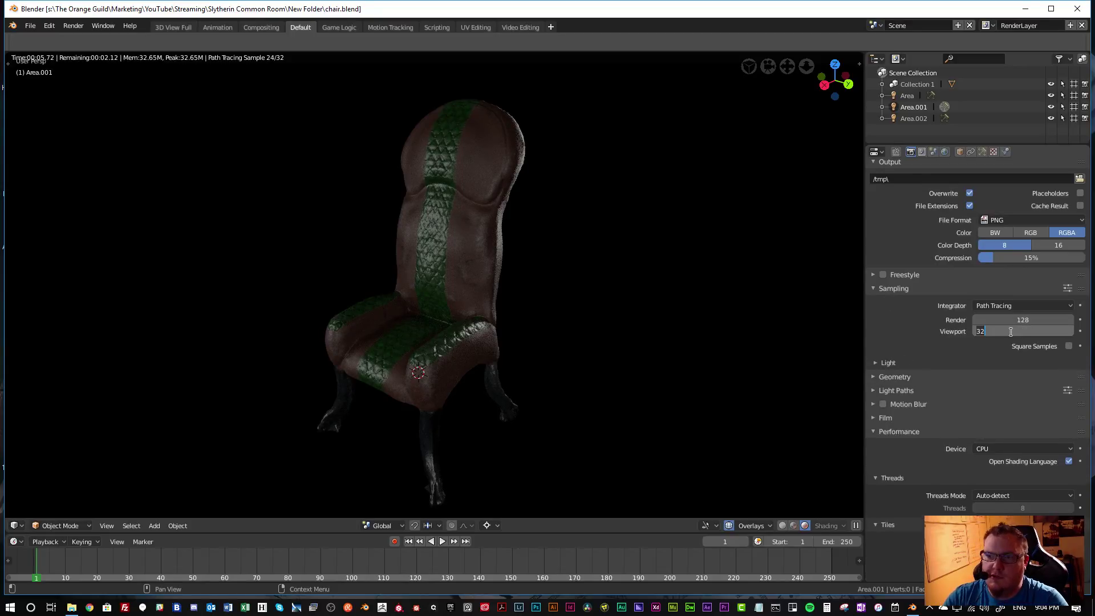
type("128")
key("Return")
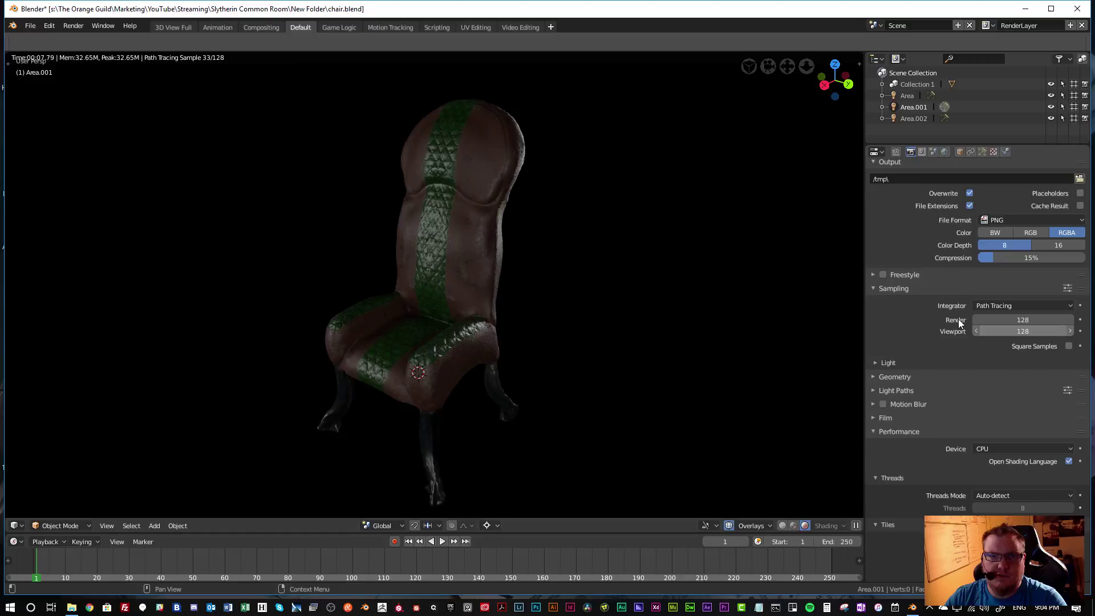
Check the chair at the higher sampling and look through the geometry, performance and post-processing render settings
middle_click_drag(535, 265, 440, 227)
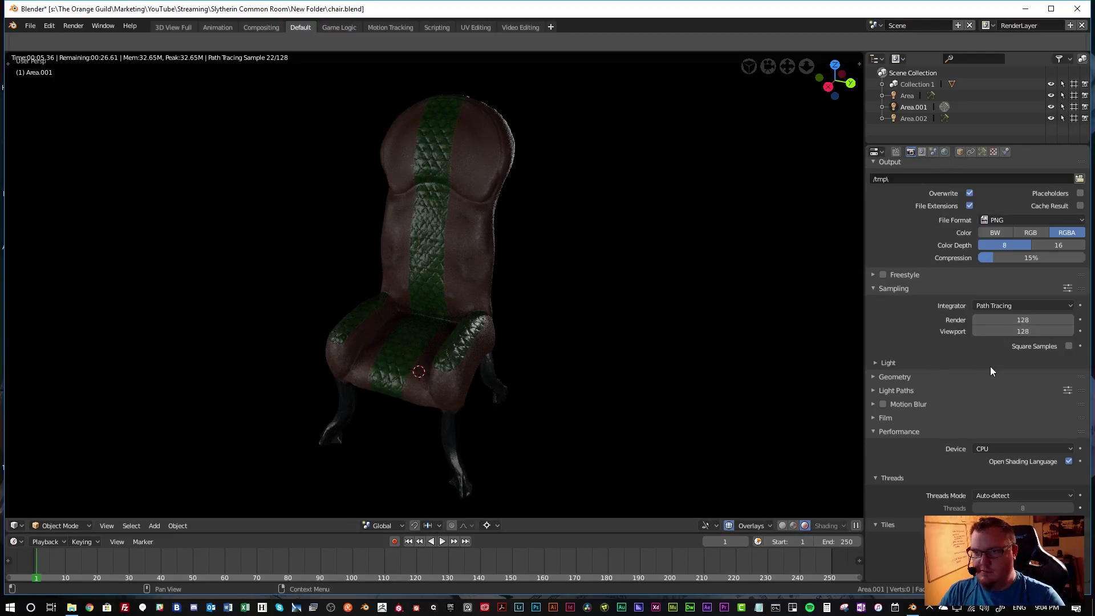
left_click(889, 364)
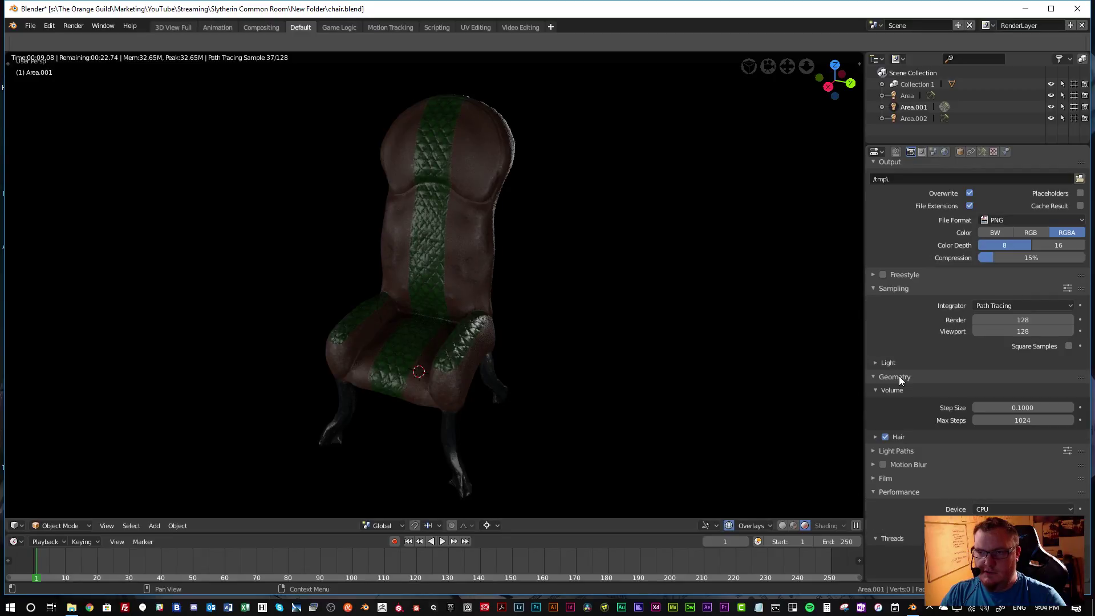
scroll(899, 375, "down", 3)
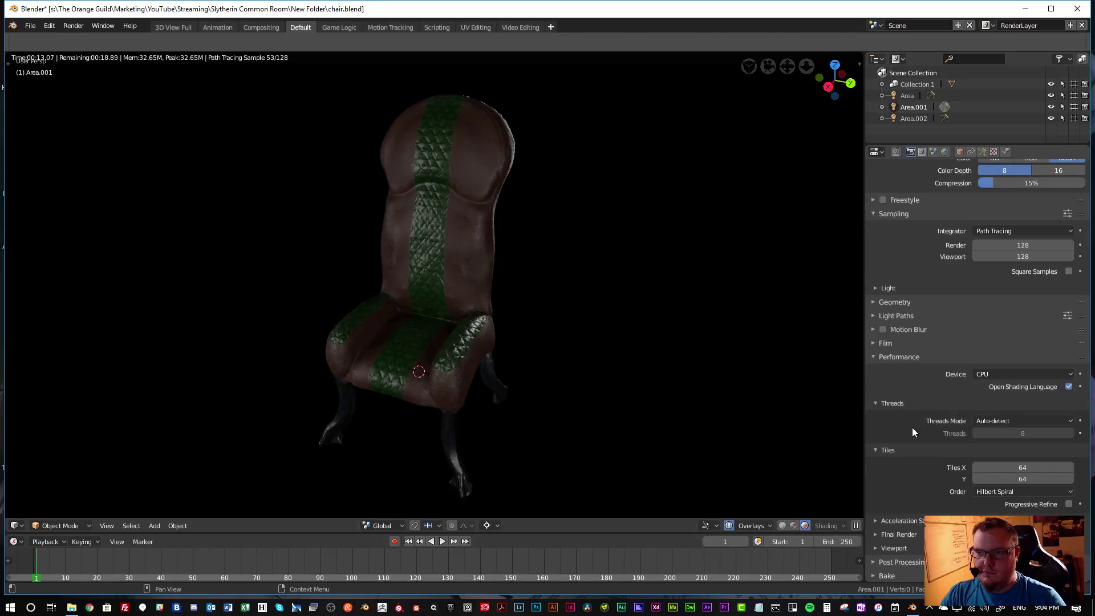
left_click(905, 560)
scroll(932, 503, "down", 2)
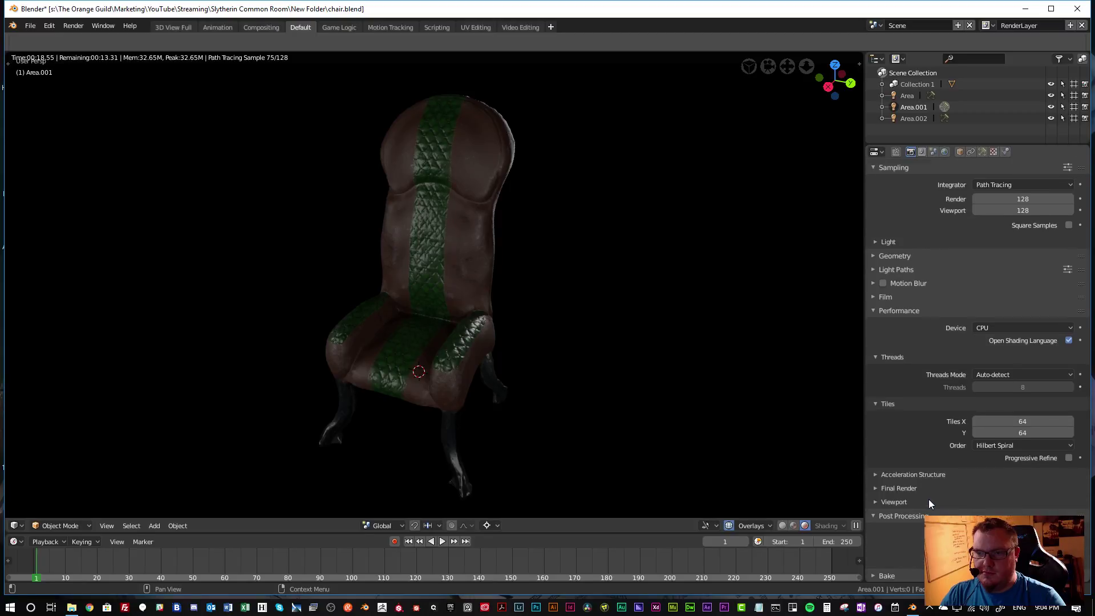
scroll(928, 499, "up", 9)
scroll(918, 376, "up", 8)
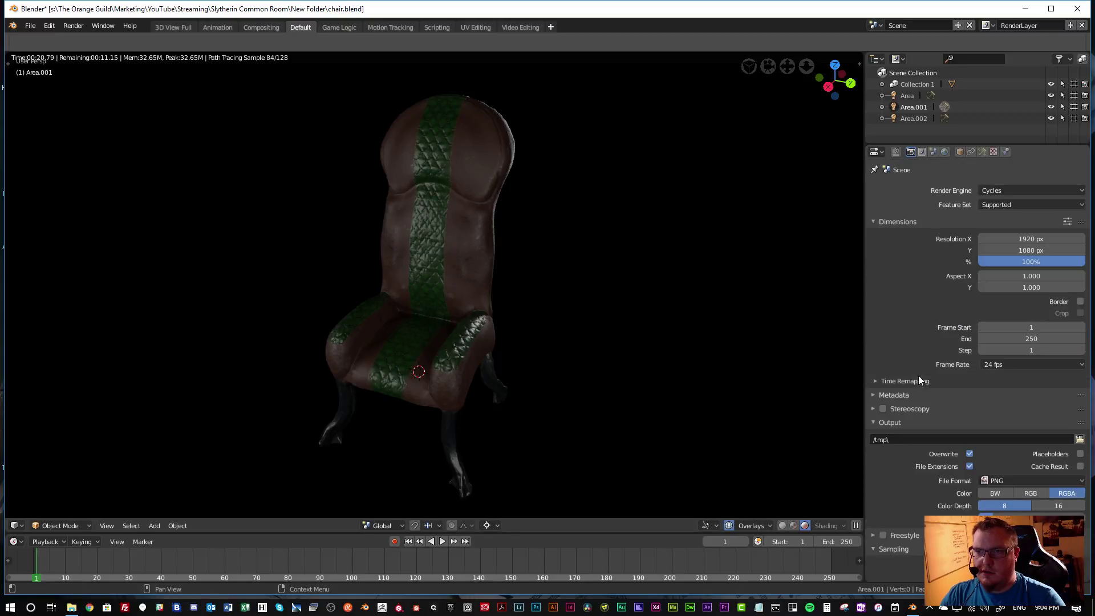
Set the 3D view to solid shading, change the render engine to Eevee, and save chair.blend
left_click(895, 221)
key("shift+z")
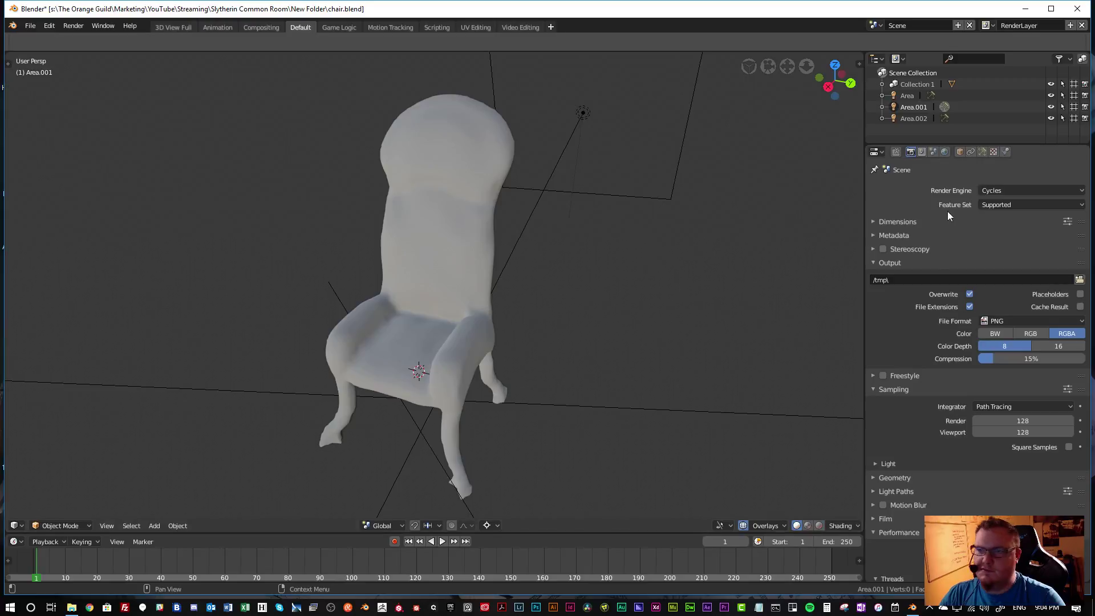
left_click(990, 189)
left_click(1004, 152)
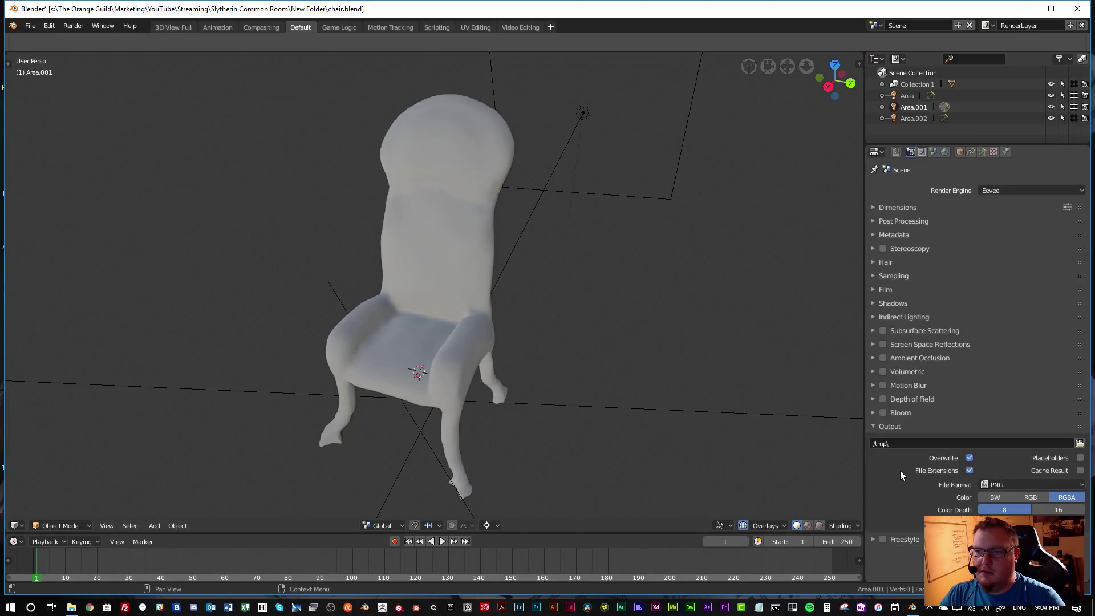
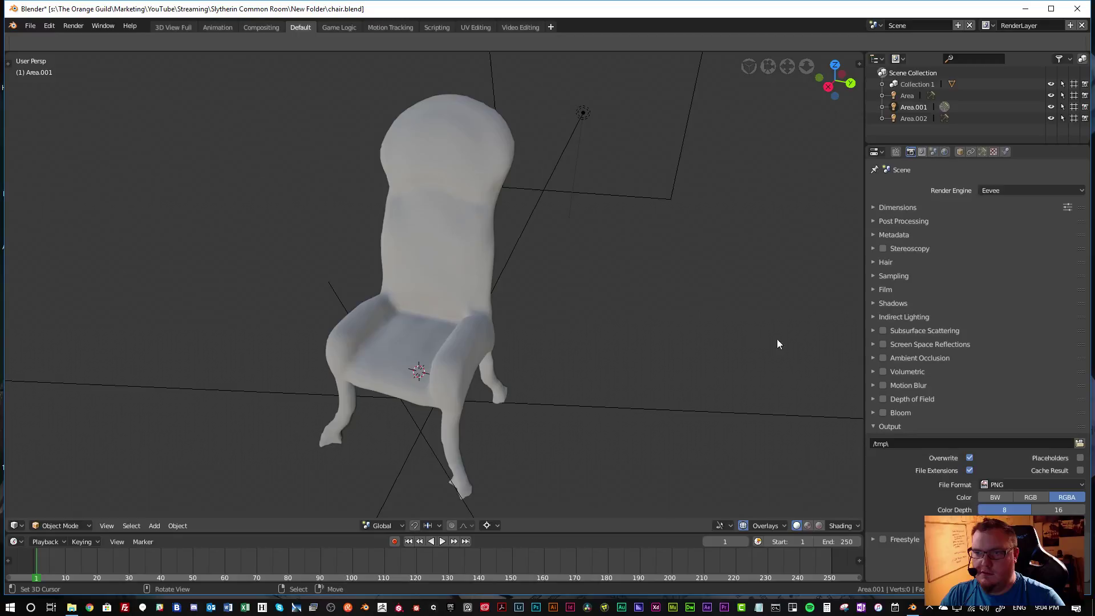
key("ctrl+s")
left_click(752, 333)
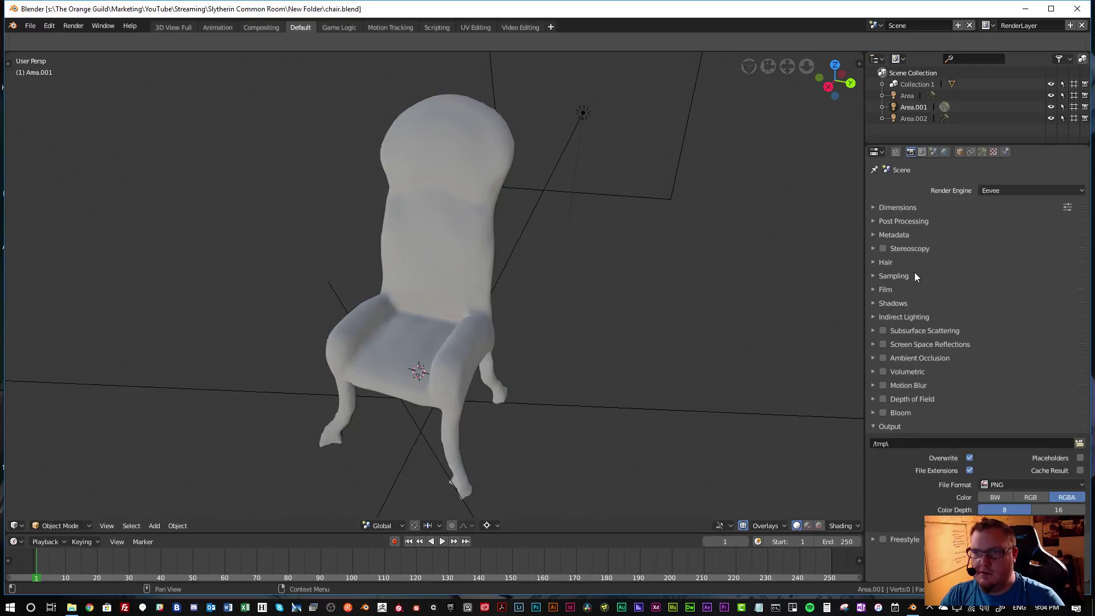
Turn on rendered shading, split the 3D view horizontally, and show the selected chair's material nodes in the upper area
key("shift+z")
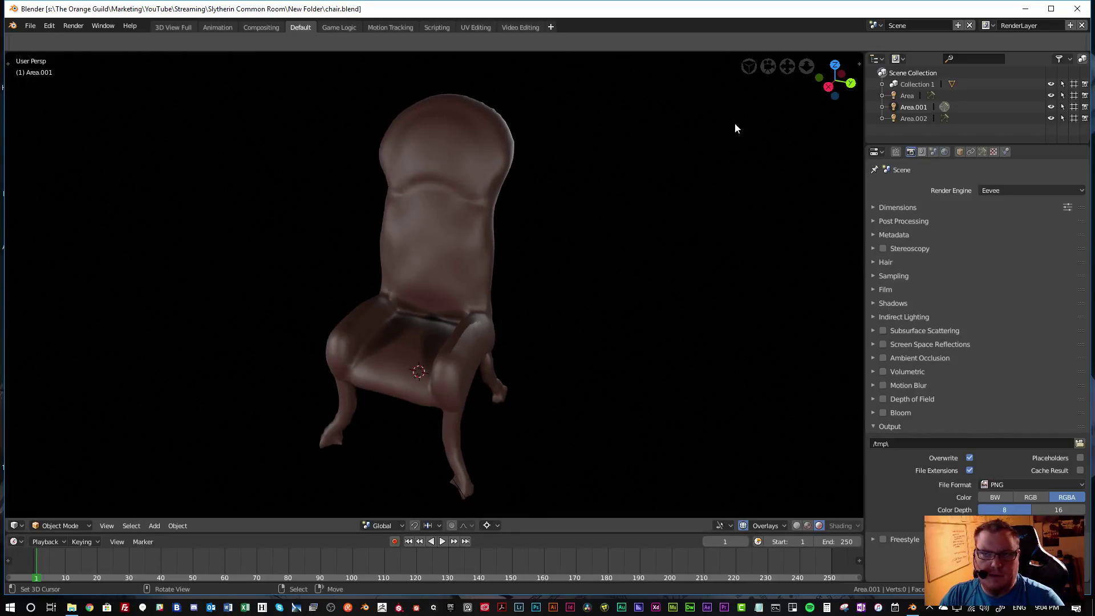
mouse_move(860, 64)
left_mouse_down()
mouse_move(570, 257)
mouse_move(549, 217)
left_mouse_up()
scroll(531, 317, "up", 3)
left_click(465, 332)
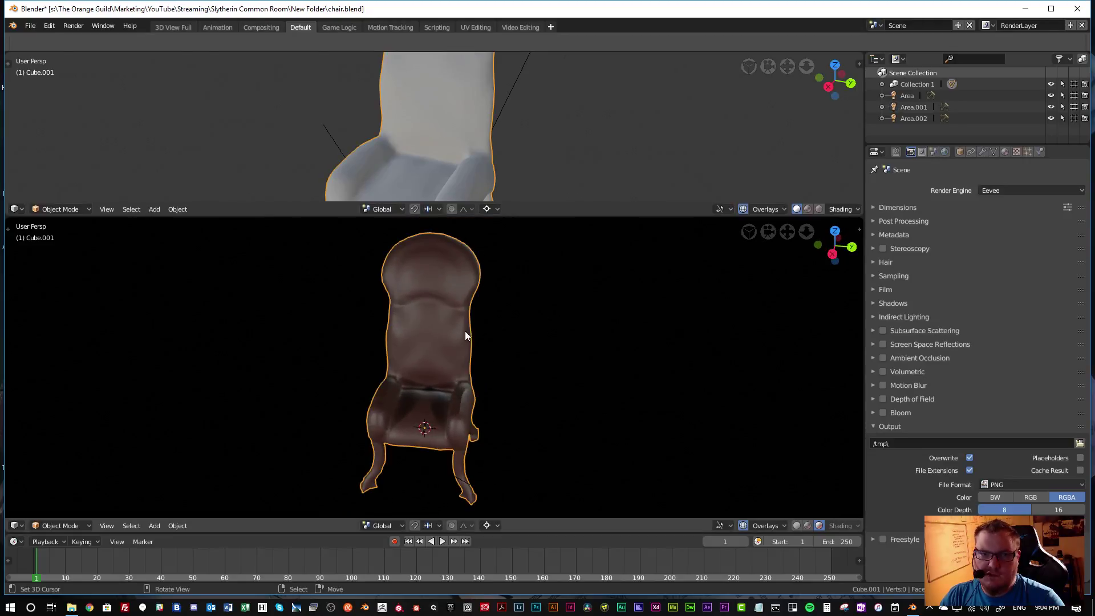
left_click(14, 209)
left_click(39, 145)
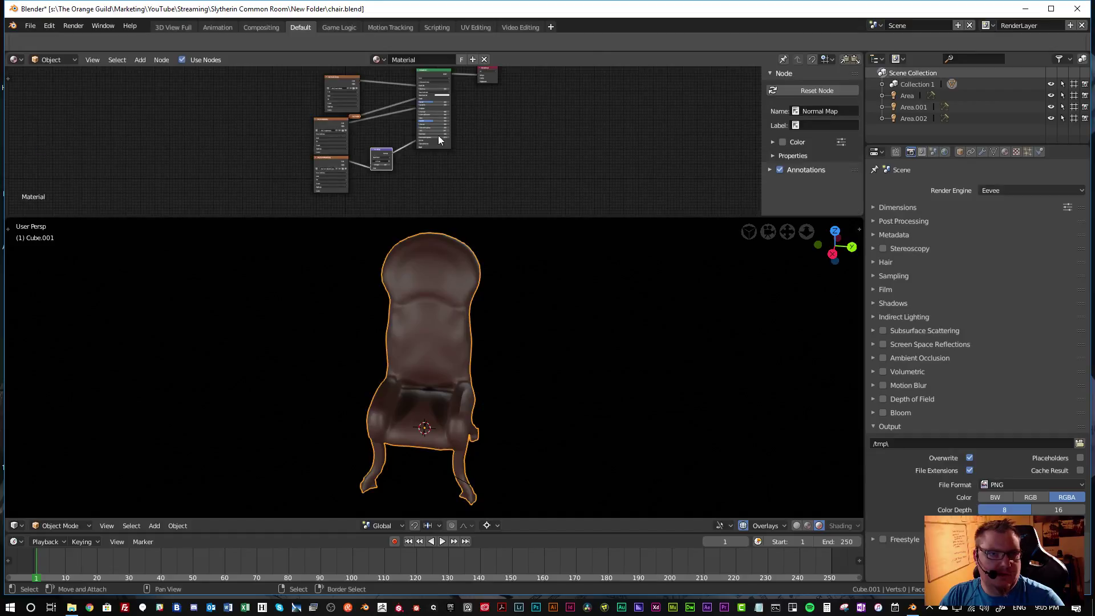
Select the uppermost Image Texture node and the Principled BSDF node to refresh the chair's material in Eevee
middle_click_drag(474, 145, 488, 159)
left_click(328, 97)
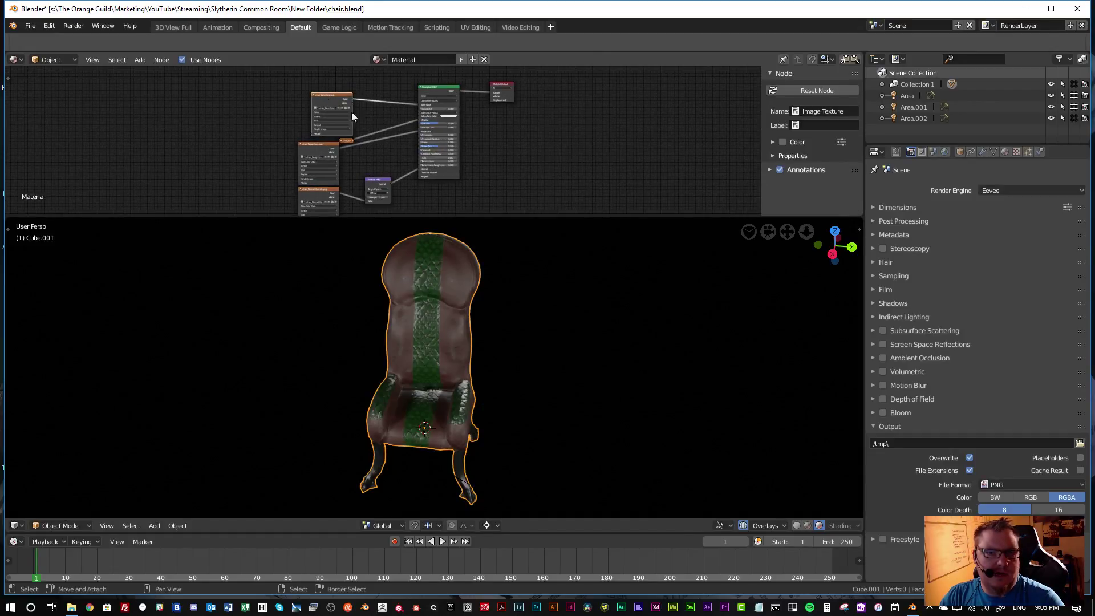
left_click(439, 98)
key("g")
key("Escape")
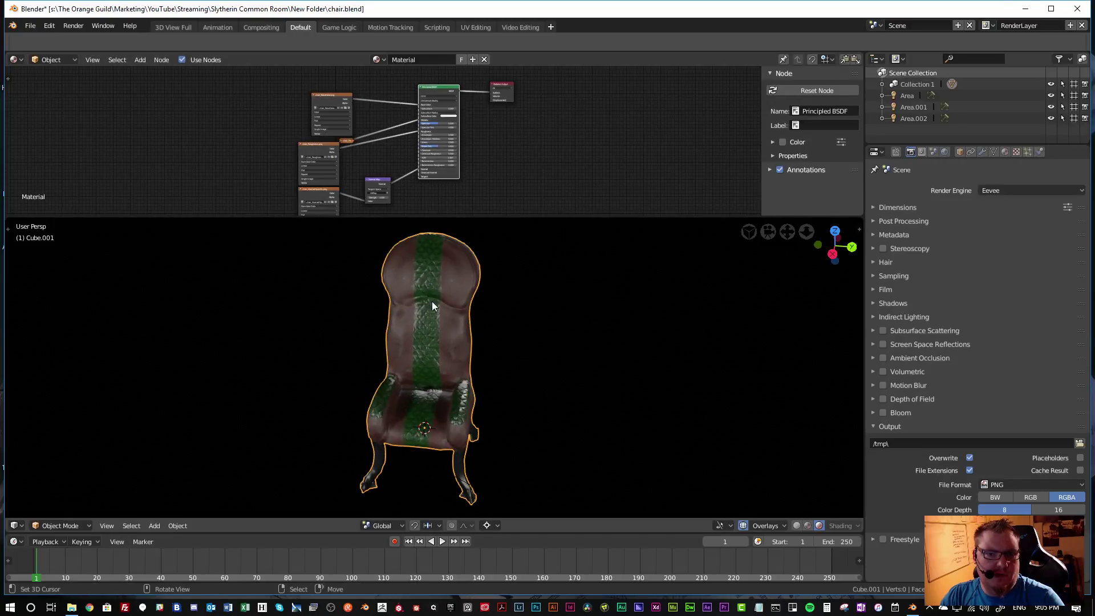
Expand the 3D view over the node editor and inspect the textured chair up close
middle_click_drag(451, 336, 398, 326)
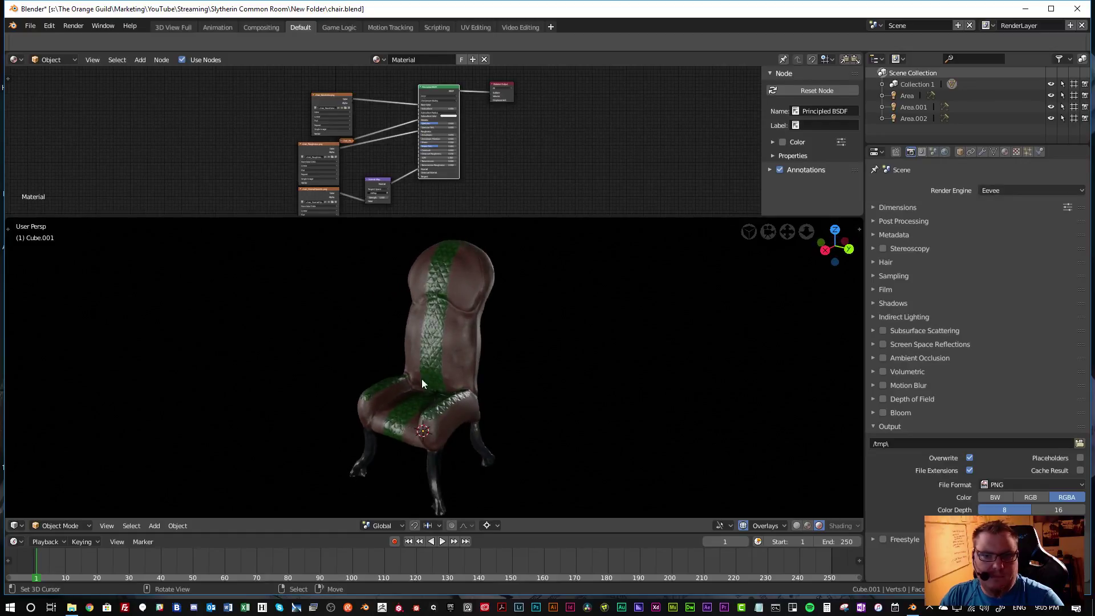
left_click_drag(860, 220, 854, 176)
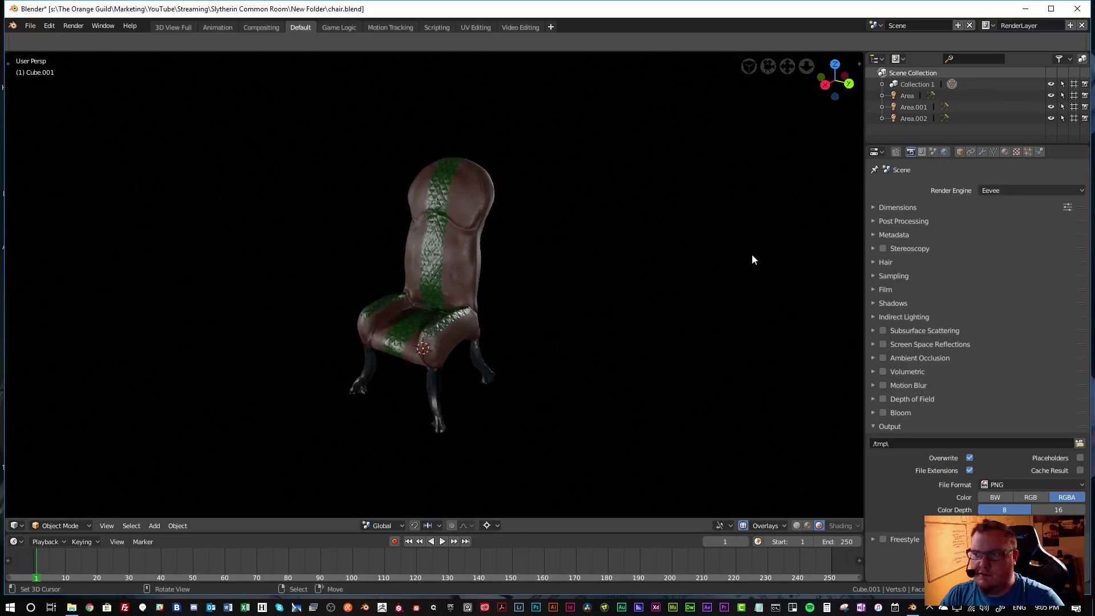
scroll(519, 291, "up", 3)
mouse_move(502, 299)
middle_mouse_down()
mouse_move(485, 307)
mouse_move(480, 296)
mouse_move(501, 305)
middle_mouse_up()
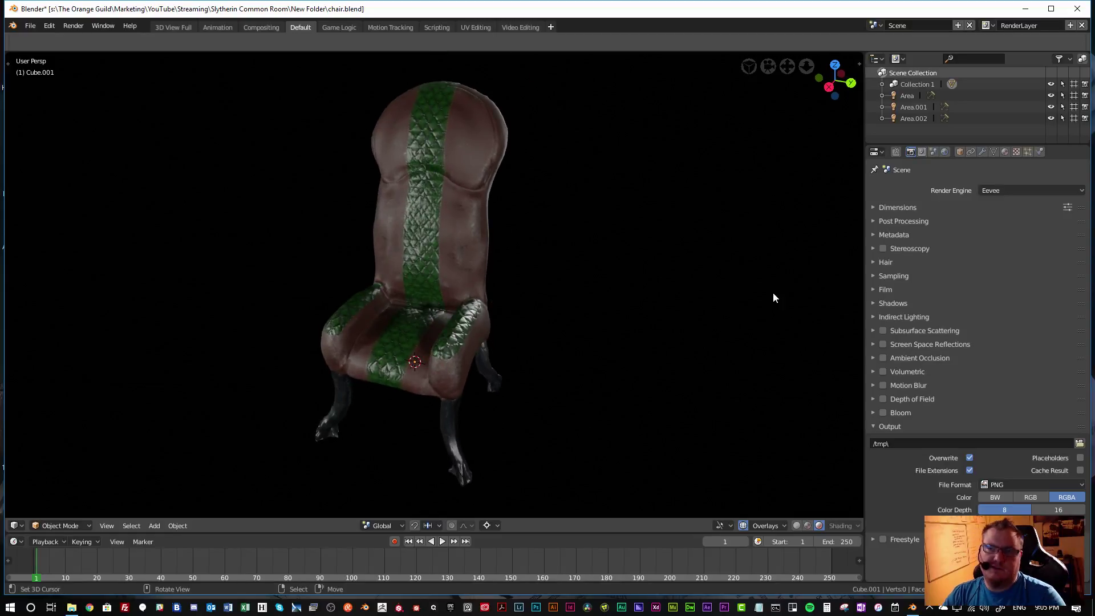
Enable Screen Space Reflections, Ambient Occlusion, Volumetric, Depth of Field and Bloom, and check the chair from front and back
left_click(883, 344)
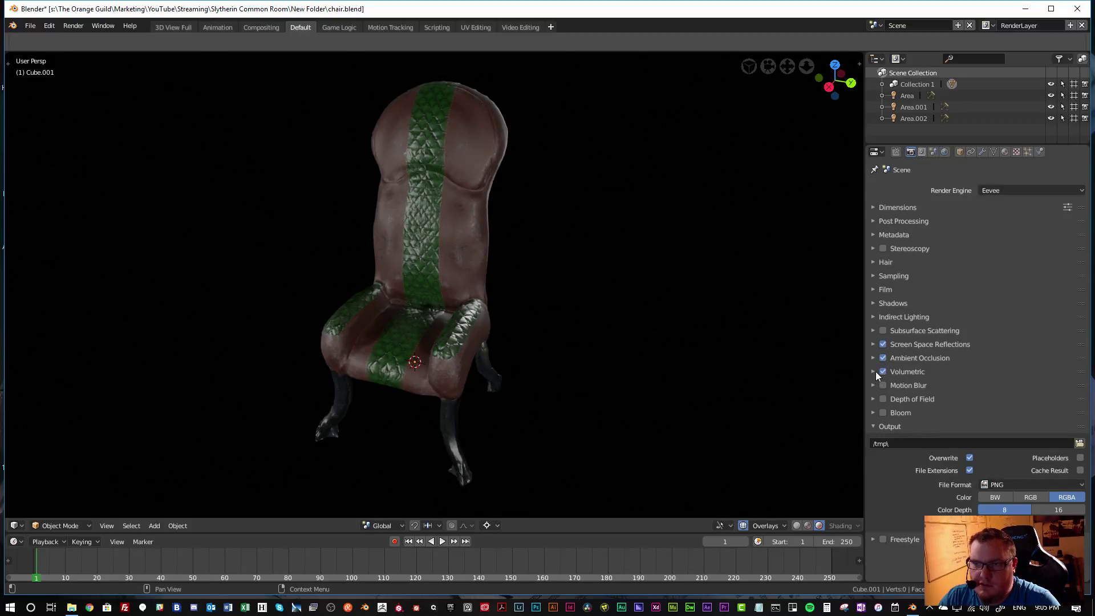
left_click(874, 413)
left_click(883, 412)
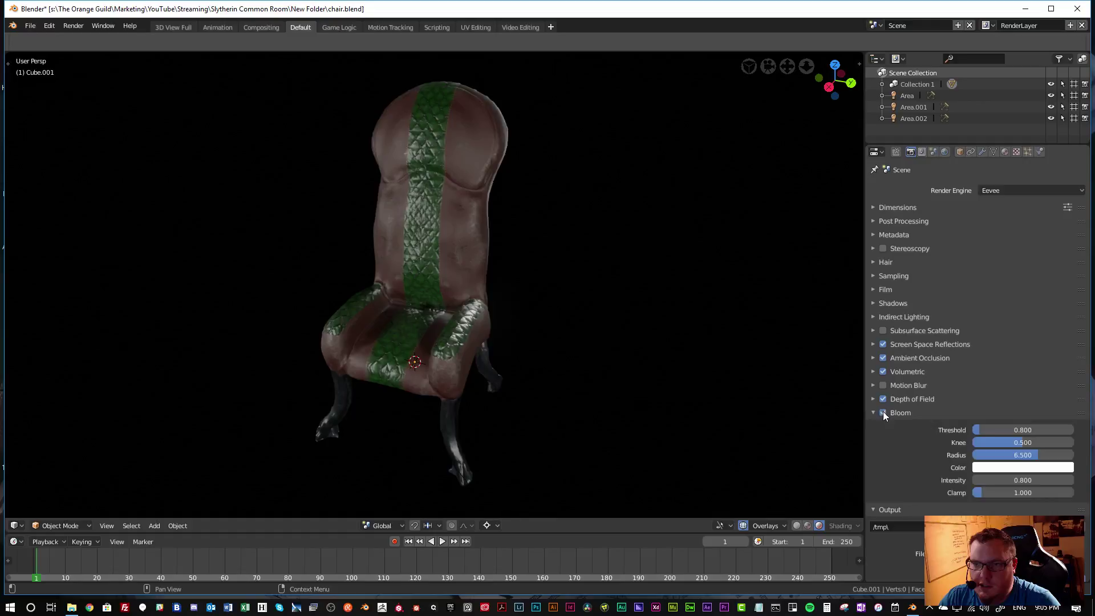
middle_click_drag(491, 296, 527, 295)
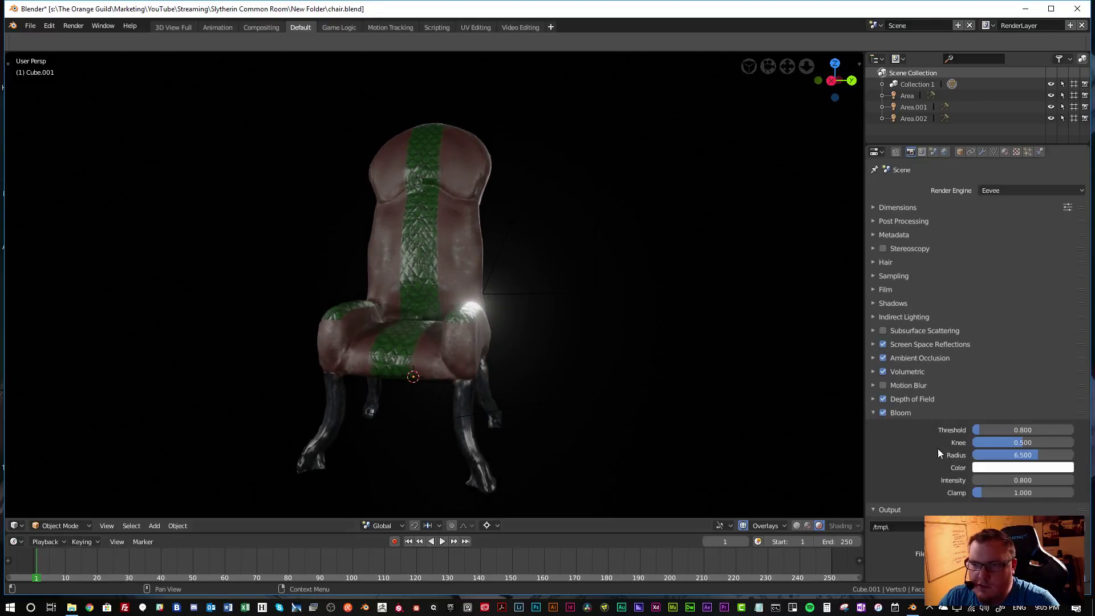
middle_click_drag(535, 350, 317, 361)
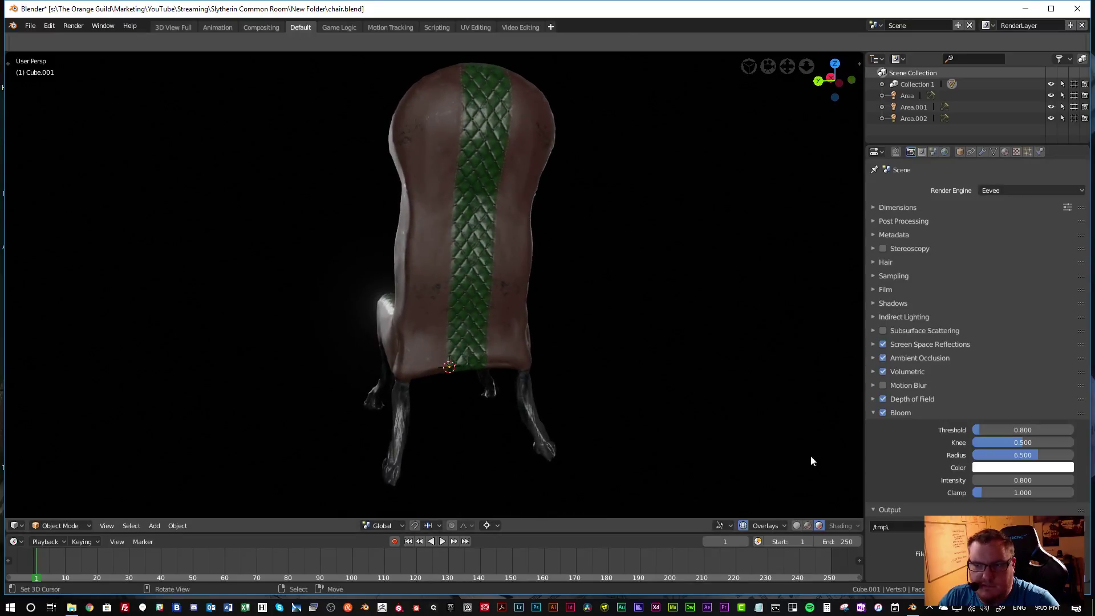
Tint the bloom light green and set its Threshold to 0.859, Knee to 0.835 and Radius to 5.382
left_click(1016, 469)
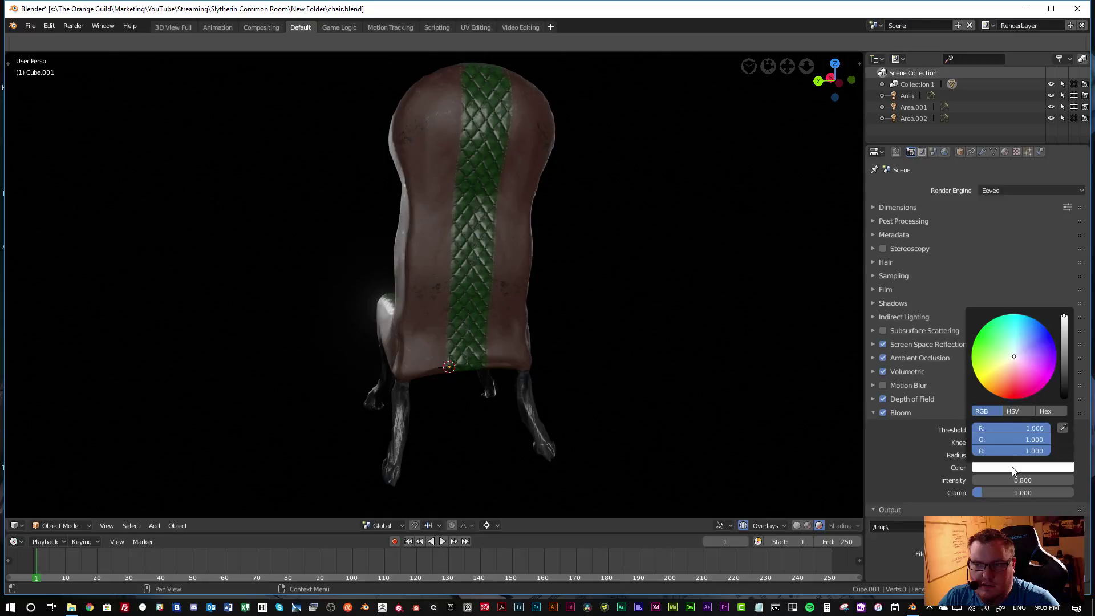
left_click(1005, 353)
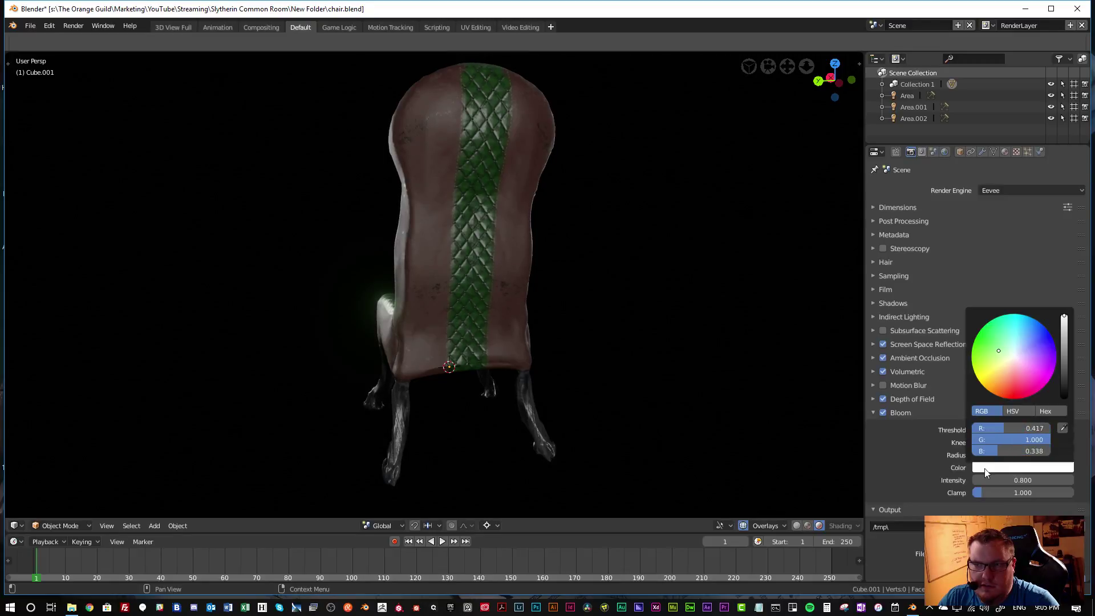
left_click_drag(1013, 445, 1061, 430)
middle_click_drag(529, 367, 798, 368)
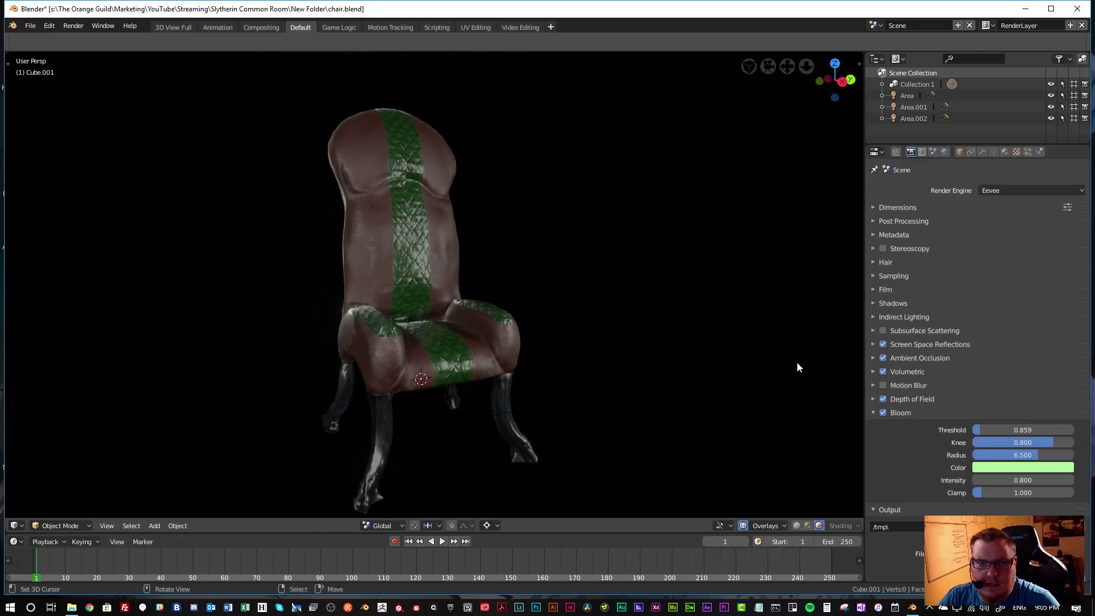
middle_click_drag(453, 332, 460, 326, "shift")
mouse_move(1016, 442)
left_mouse_down()
mouse_move(1052, 443)
mouse_move(1018, 454)
left_mouse_up()
middle_click_drag(703, 369, 542, 390)
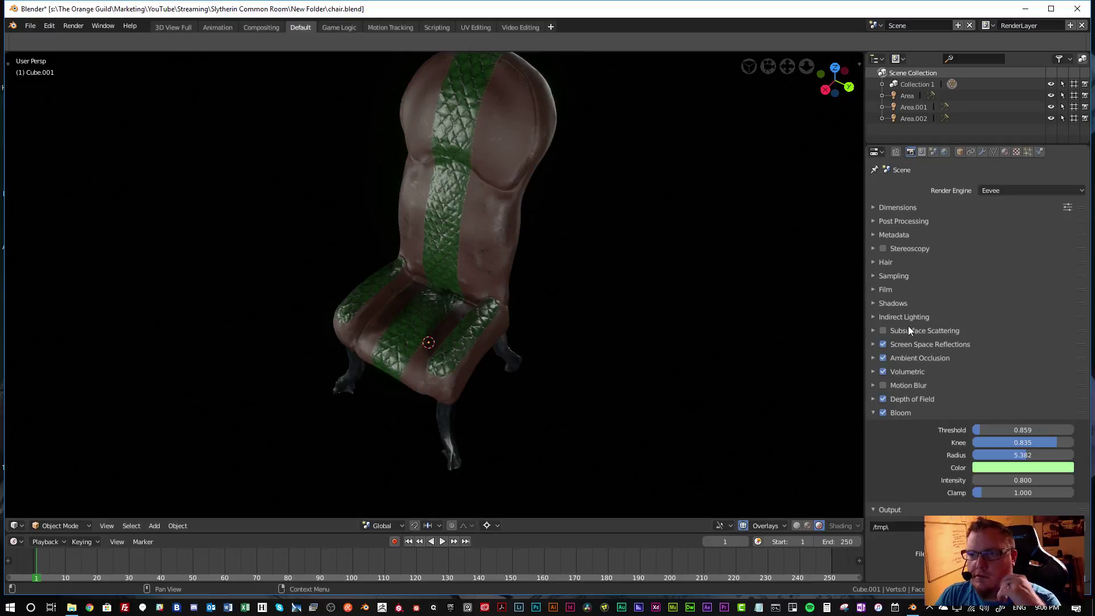
Disable Volumetric and Depth of Field, and check the Ambient Occlusion settings
left_click(884, 371)
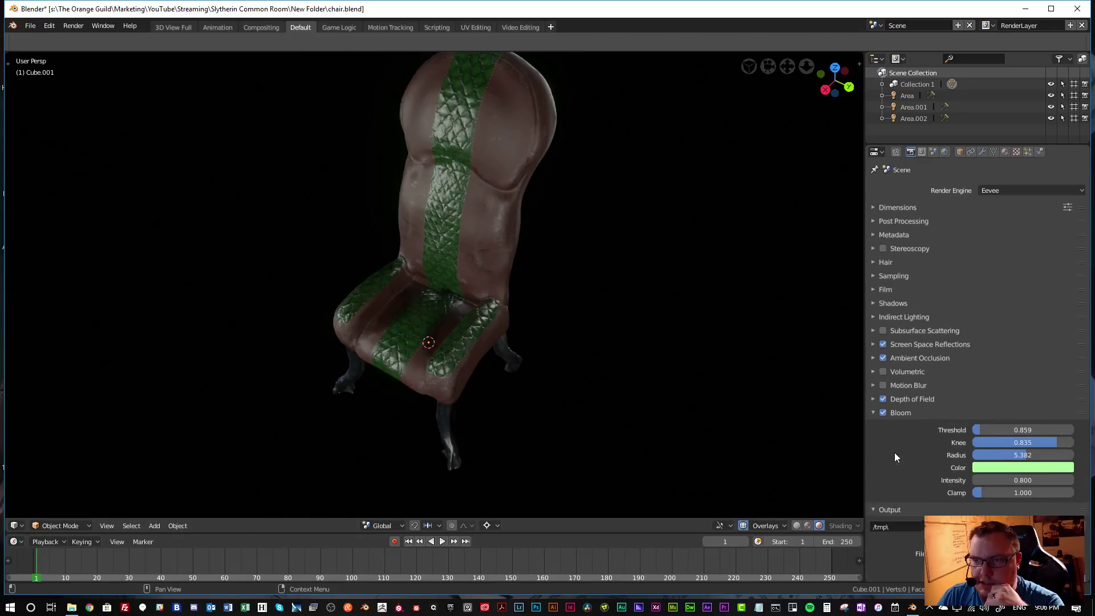
left_click(873, 398)
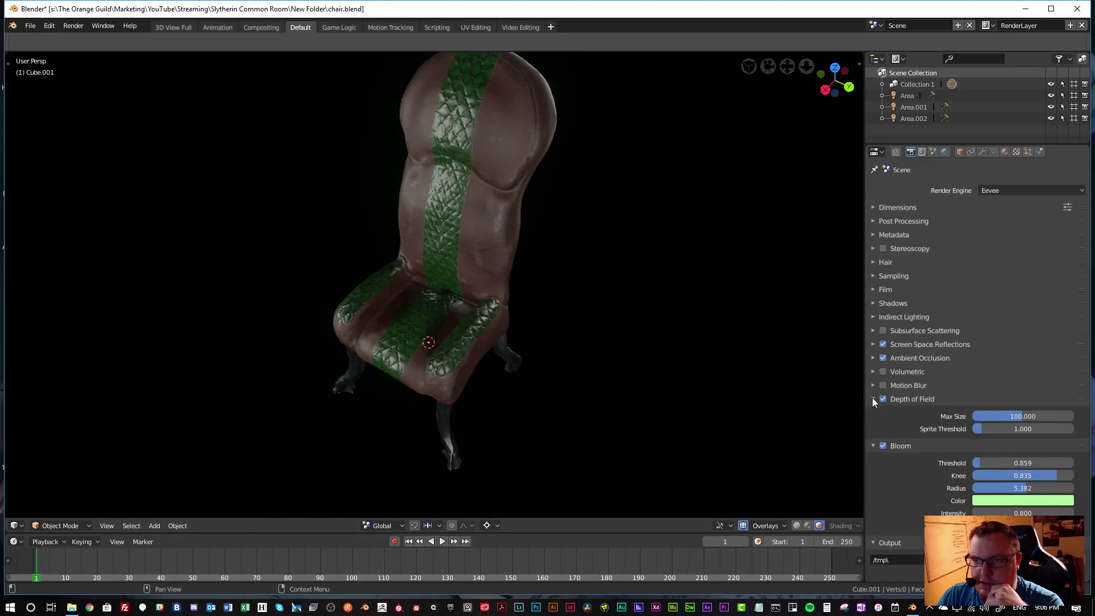
left_click(872, 398)
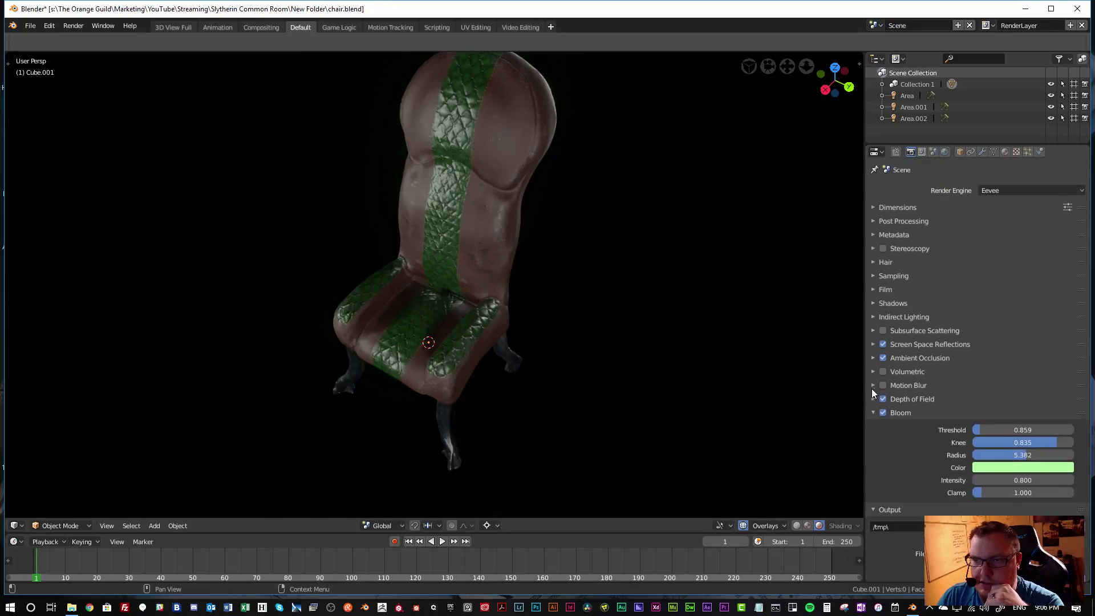
left_click(874, 358)
left_click(874, 357)
Enable Refraction for the Screen Space Reflections
left_click(874, 344)
left_click(1069, 361)
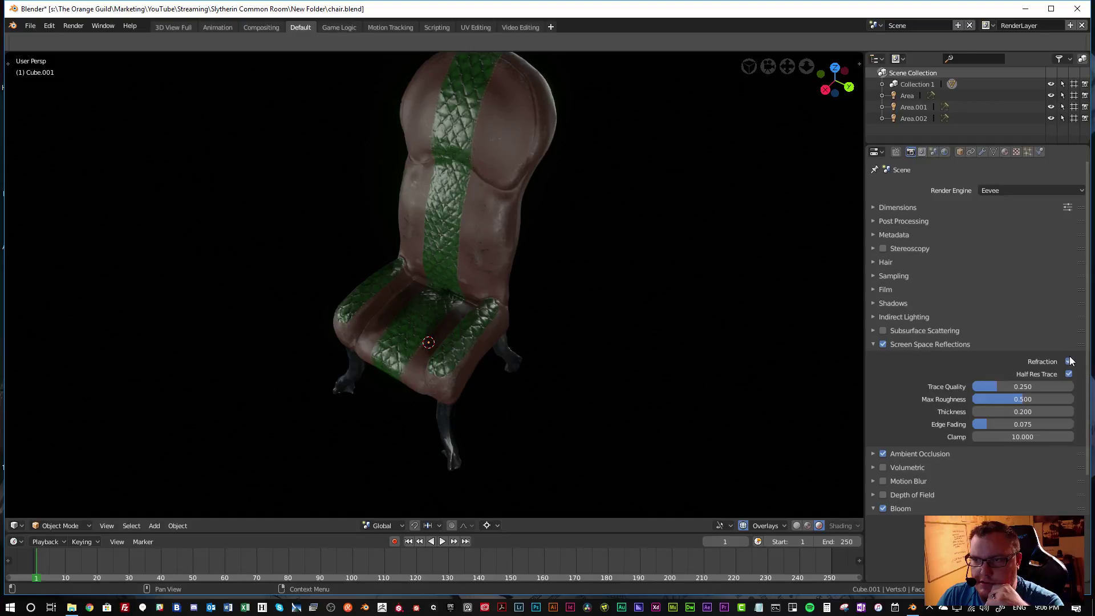
left_click(874, 344)
Look over the indirect lighting settings and enable High Bitdepth for the shadows
left_click(881, 317)
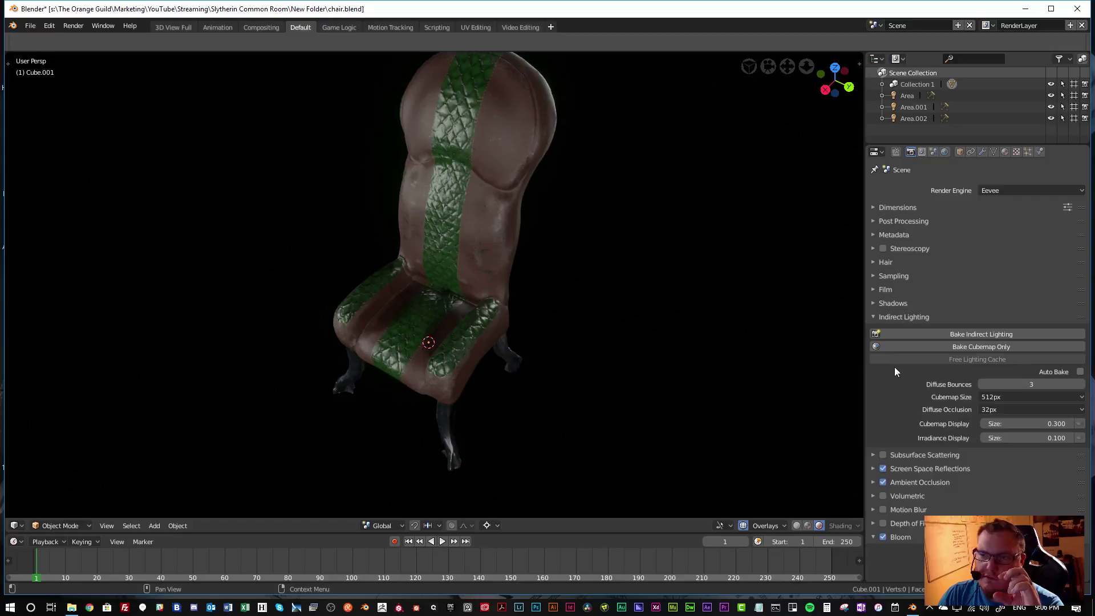
left_click(884, 317)
left_click(886, 303)
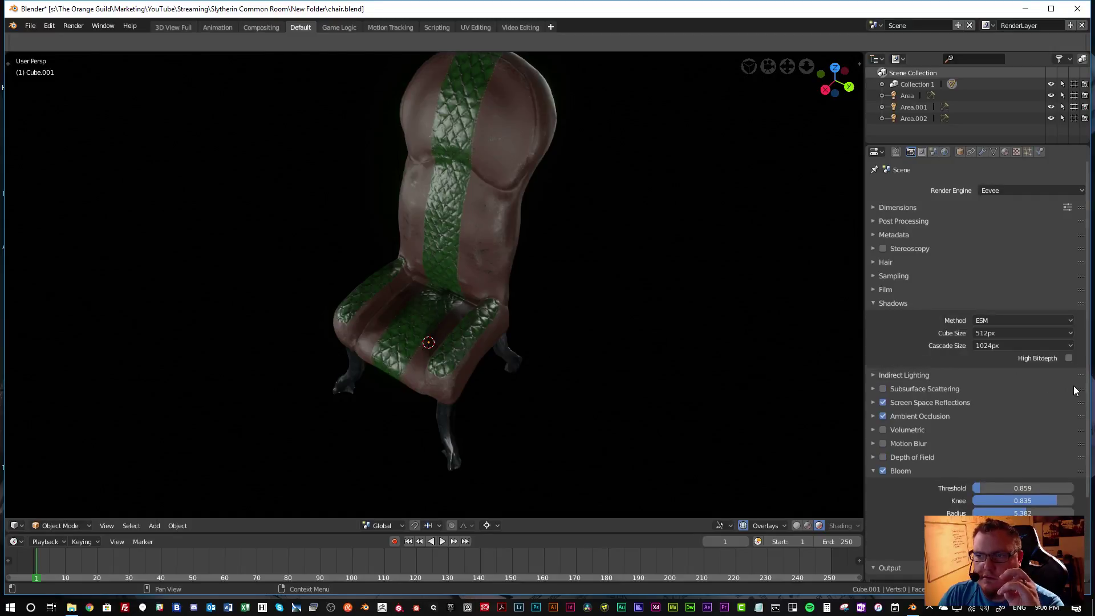
left_click(1068, 358)
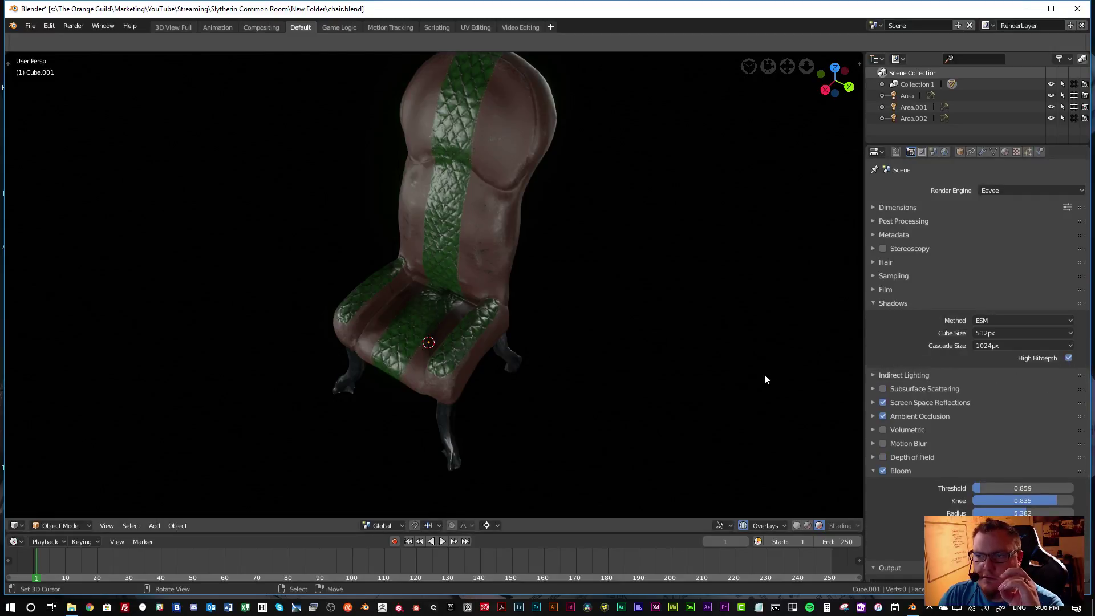
Set the Cube Size of the shadows to 1024px and view the chair from its other side
left_click(987, 333)
left_click(992, 271)
middle_click_drag(500, 396, 596, 350)
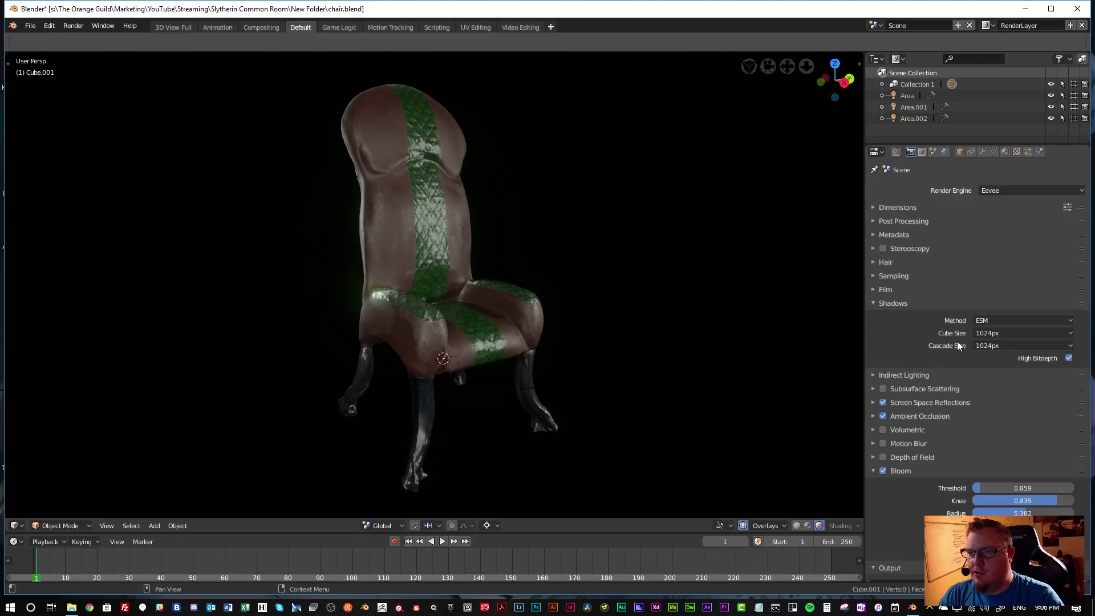
Set the Viewport Samples to 64 in the sampling settings
left_click(900, 304)
left_click(897, 277)
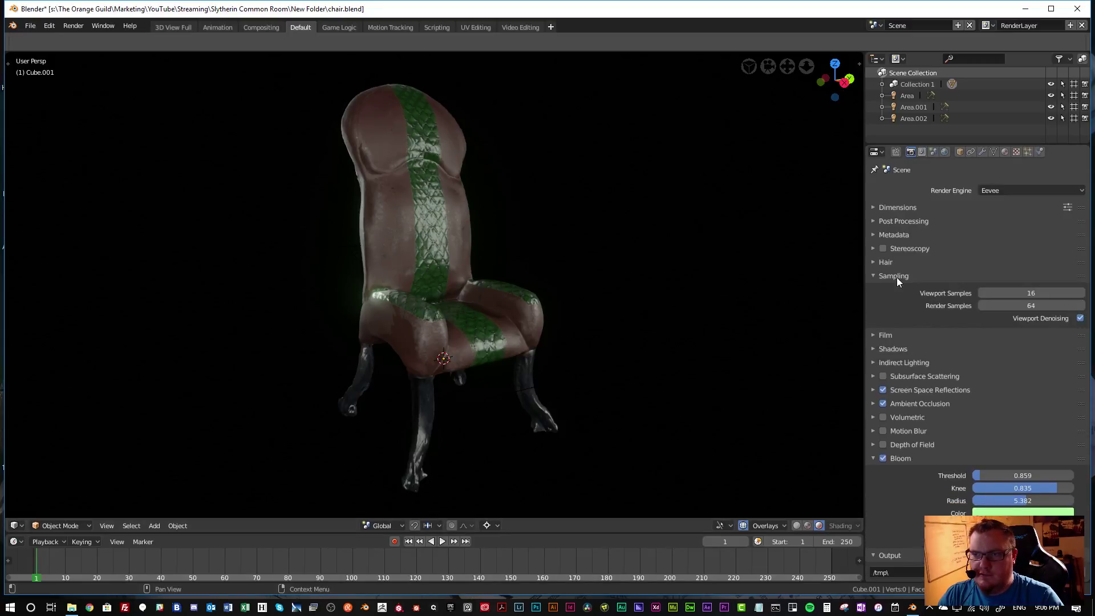
left_click(1014, 294)
type("64")
key("Return")
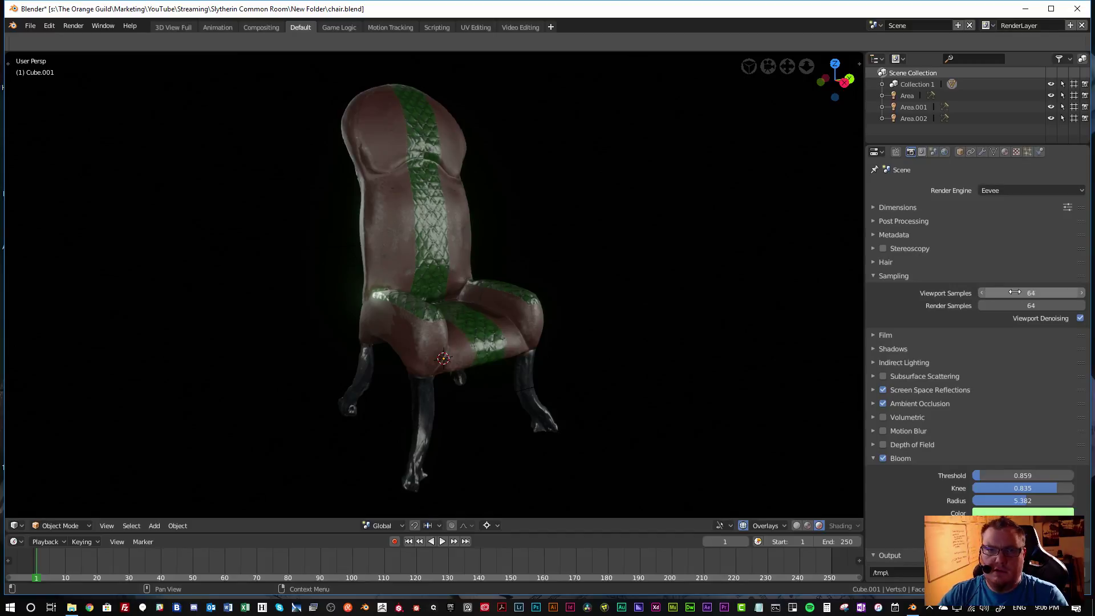
Inspect the chair's Eevee shading and bloom from the front, back and sides, both close up and from a distance
middle_click_drag(487, 269, 416, 340)
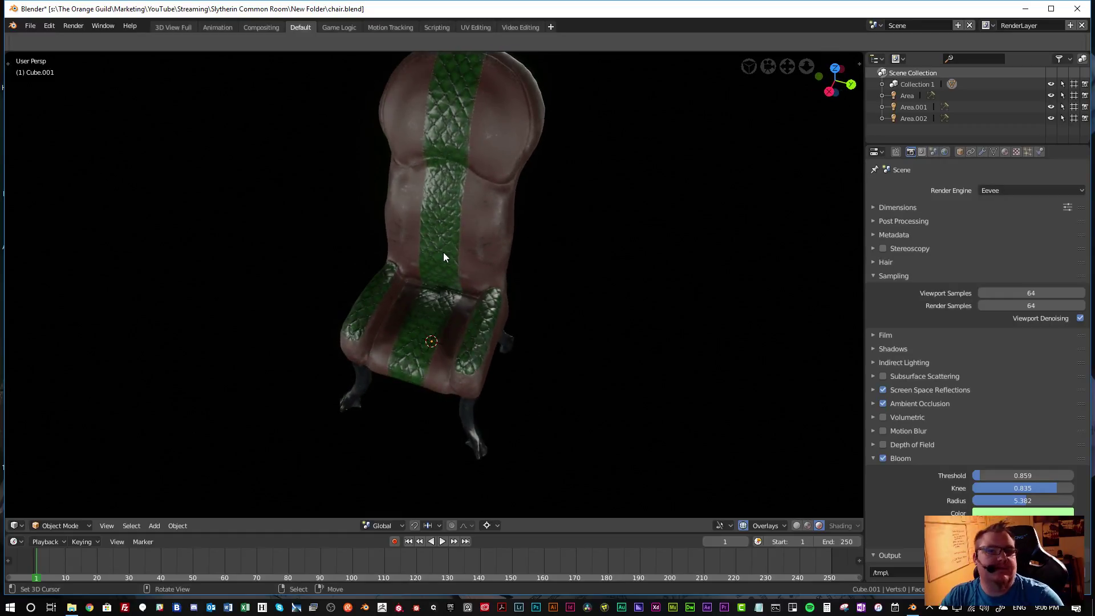
scroll(444, 245, "down", 3)
scroll(439, 252, "up", 4)
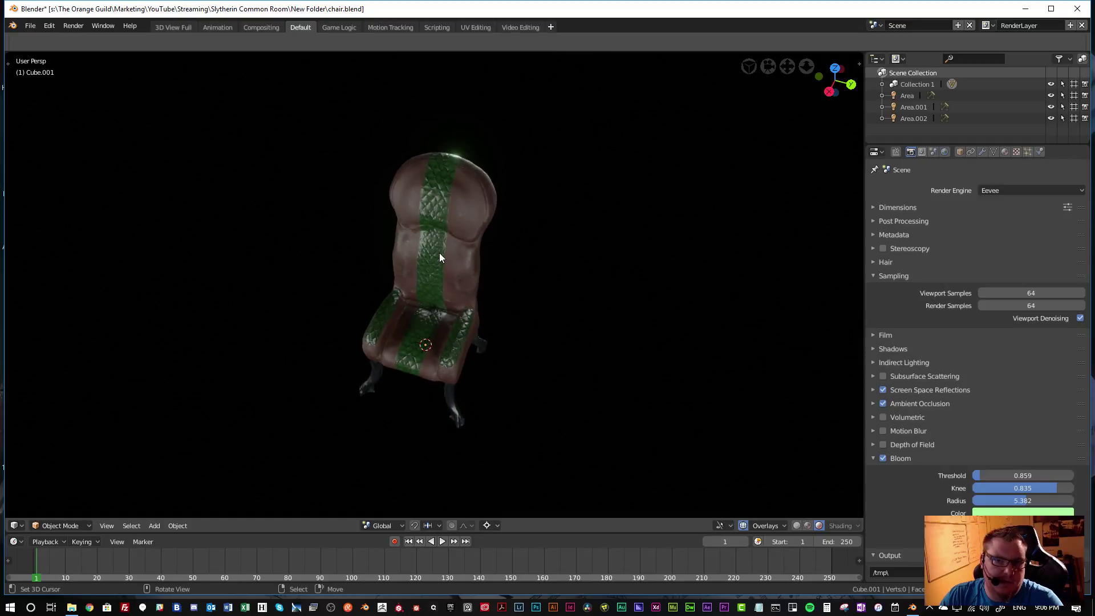
middle_click_drag(432, 266, 447, 240)
scroll(448, 308, "down", 3)
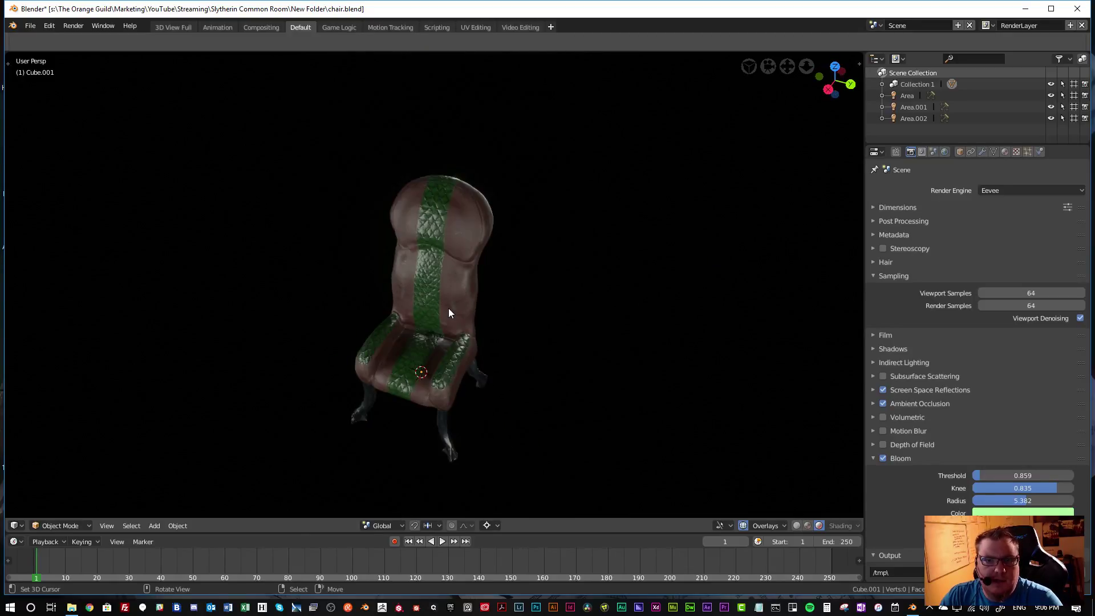
scroll(442, 308, "up", 1)
middle_click_drag(442, 308, 259, 258)
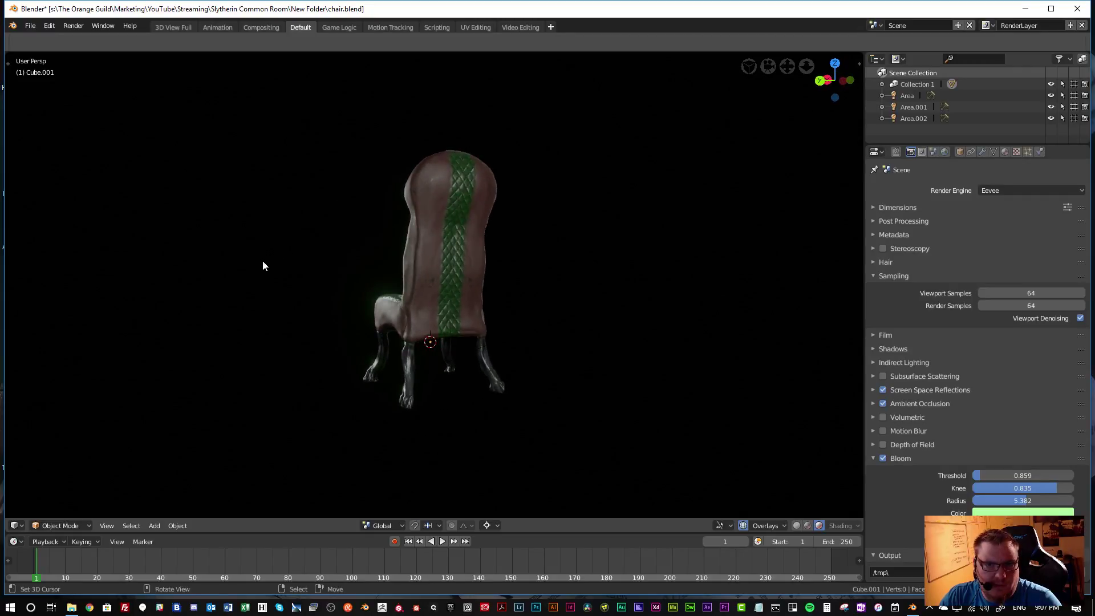
scroll(366, 299, "up", 4)
middle_click_drag(340, 288, 433, 200)
scroll(433, 266, "up", 4)
scroll(433, 265, "down", 3)
middle_click_drag(434, 264, 556, 260)
scroll(344, 271, "down", 3)
middle_click_drag(344, 272, 393, 279)
scroll(429, 288, "up", 3)
scroll(429, 288, "down", 4)
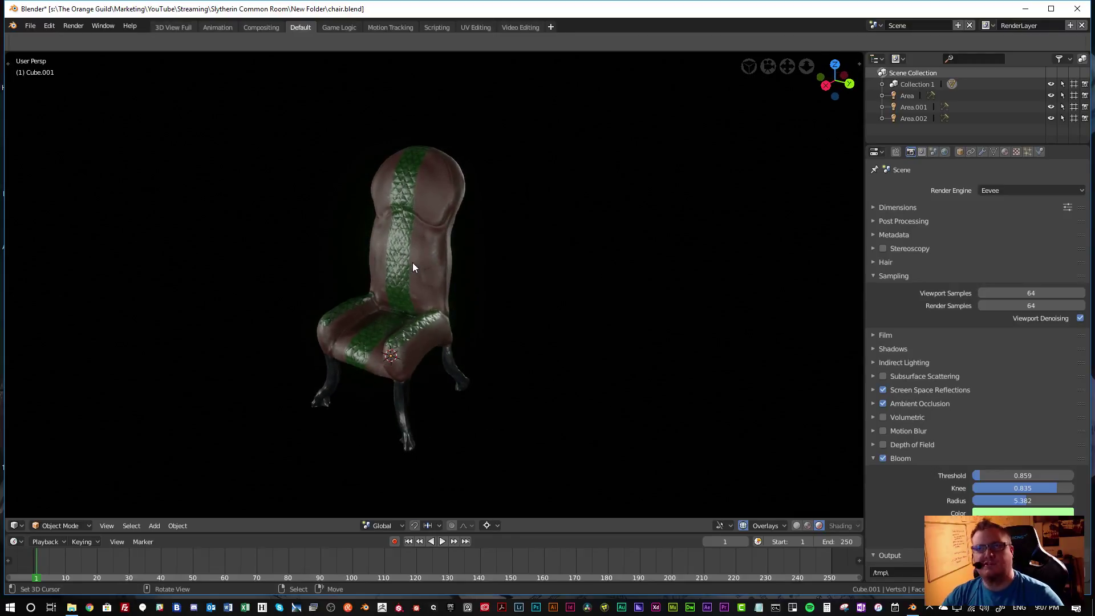